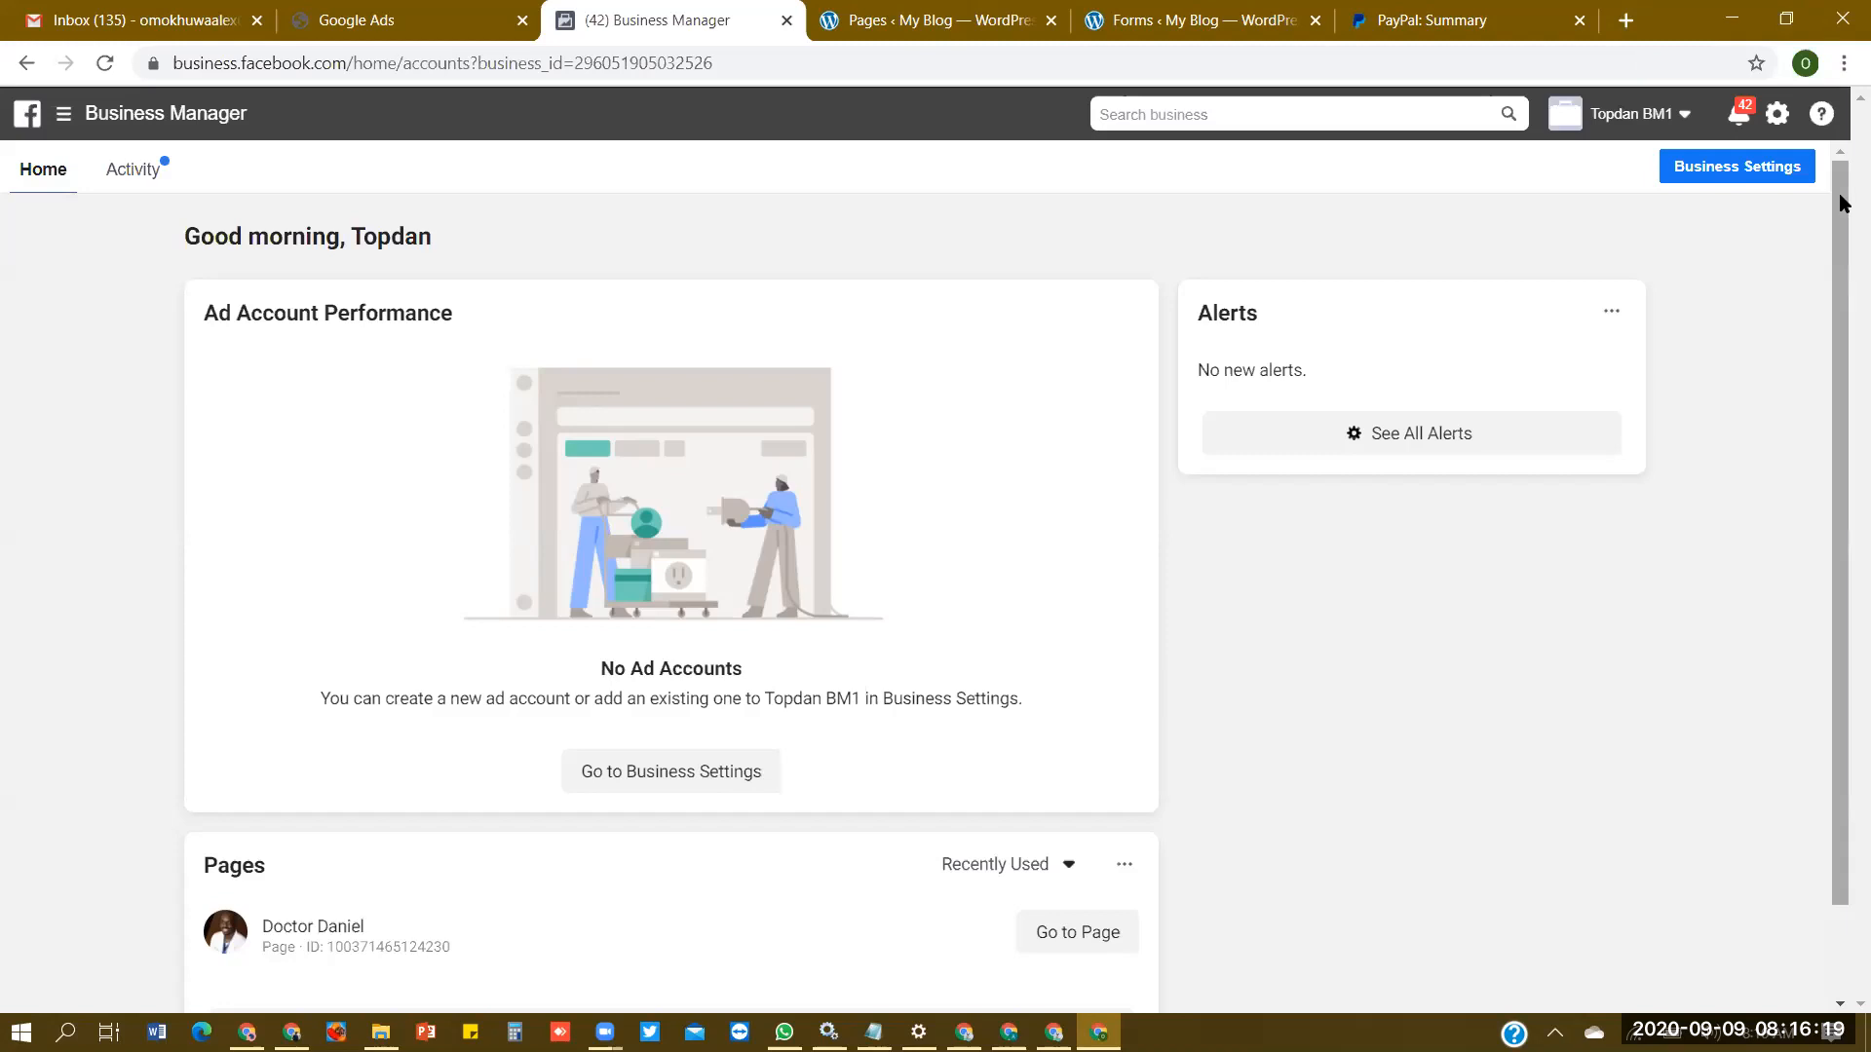
# - Open the Facebook website in a new browser tab
pyautogui.scroll(-1, 1842, 206)
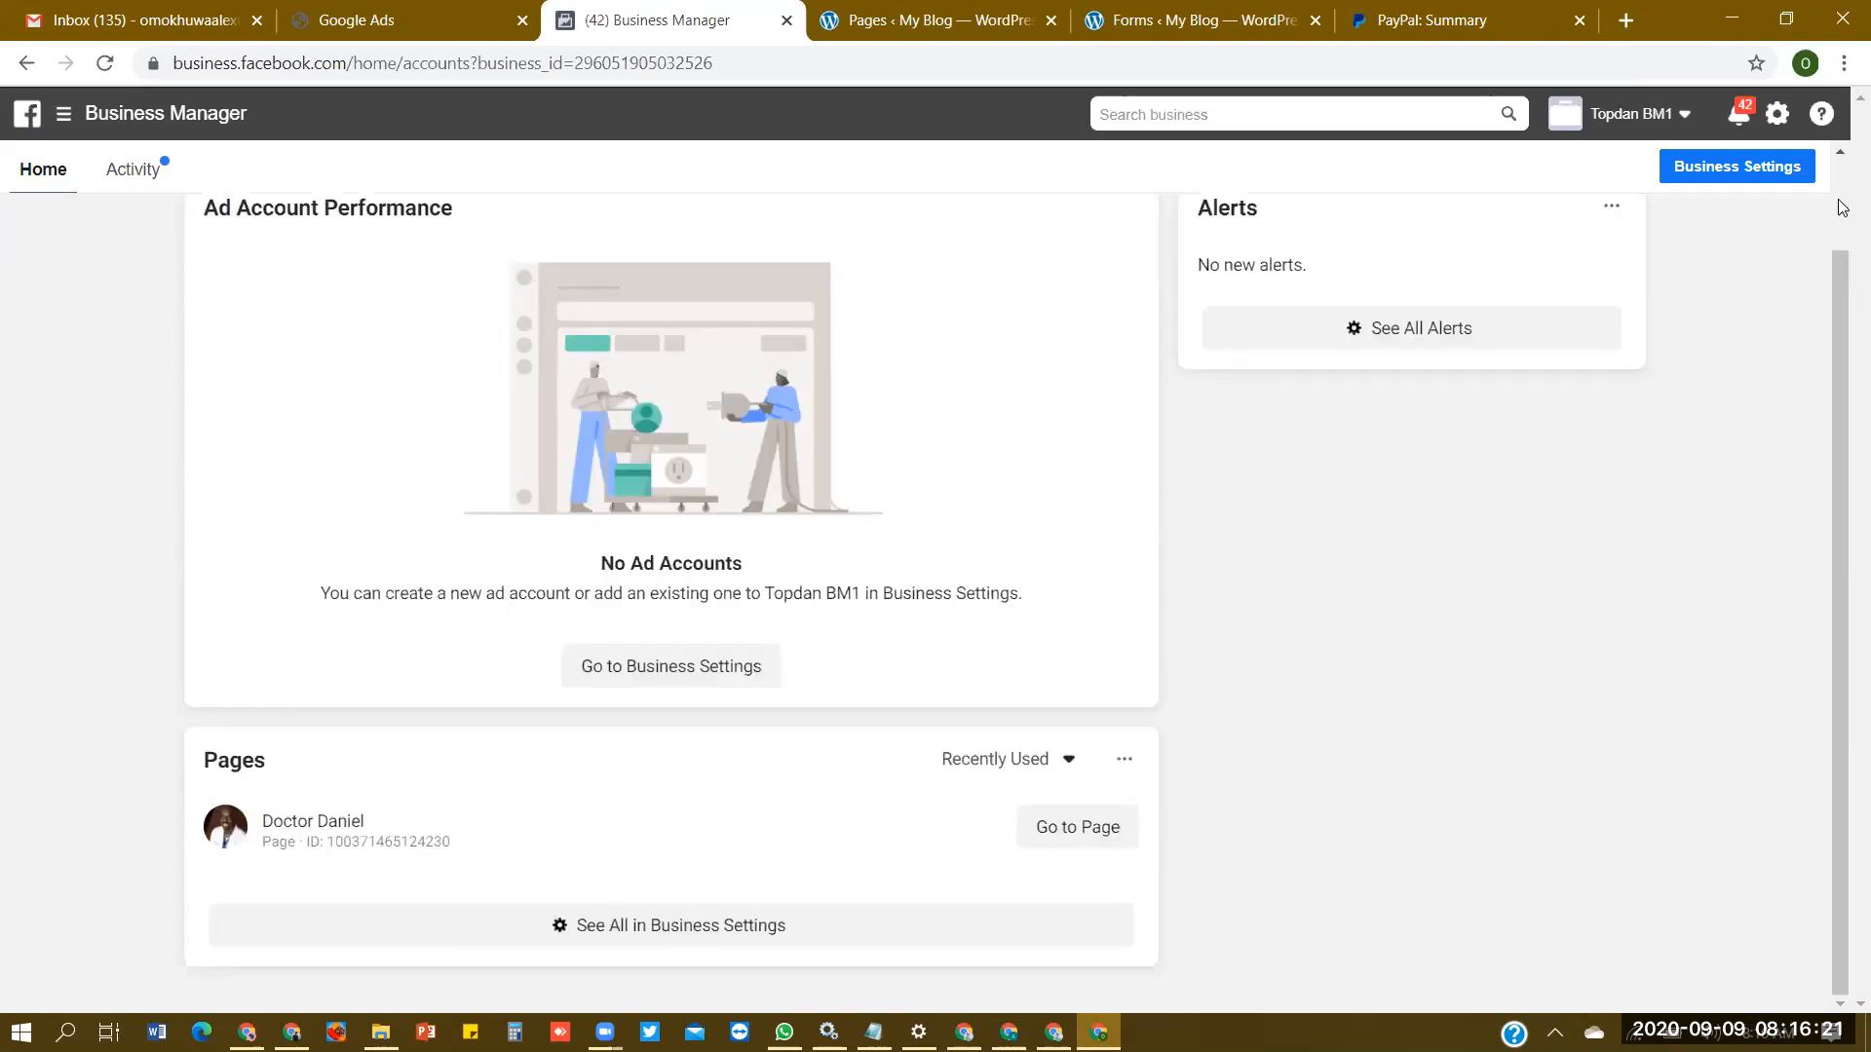
pyautogui.click(1626, 20)
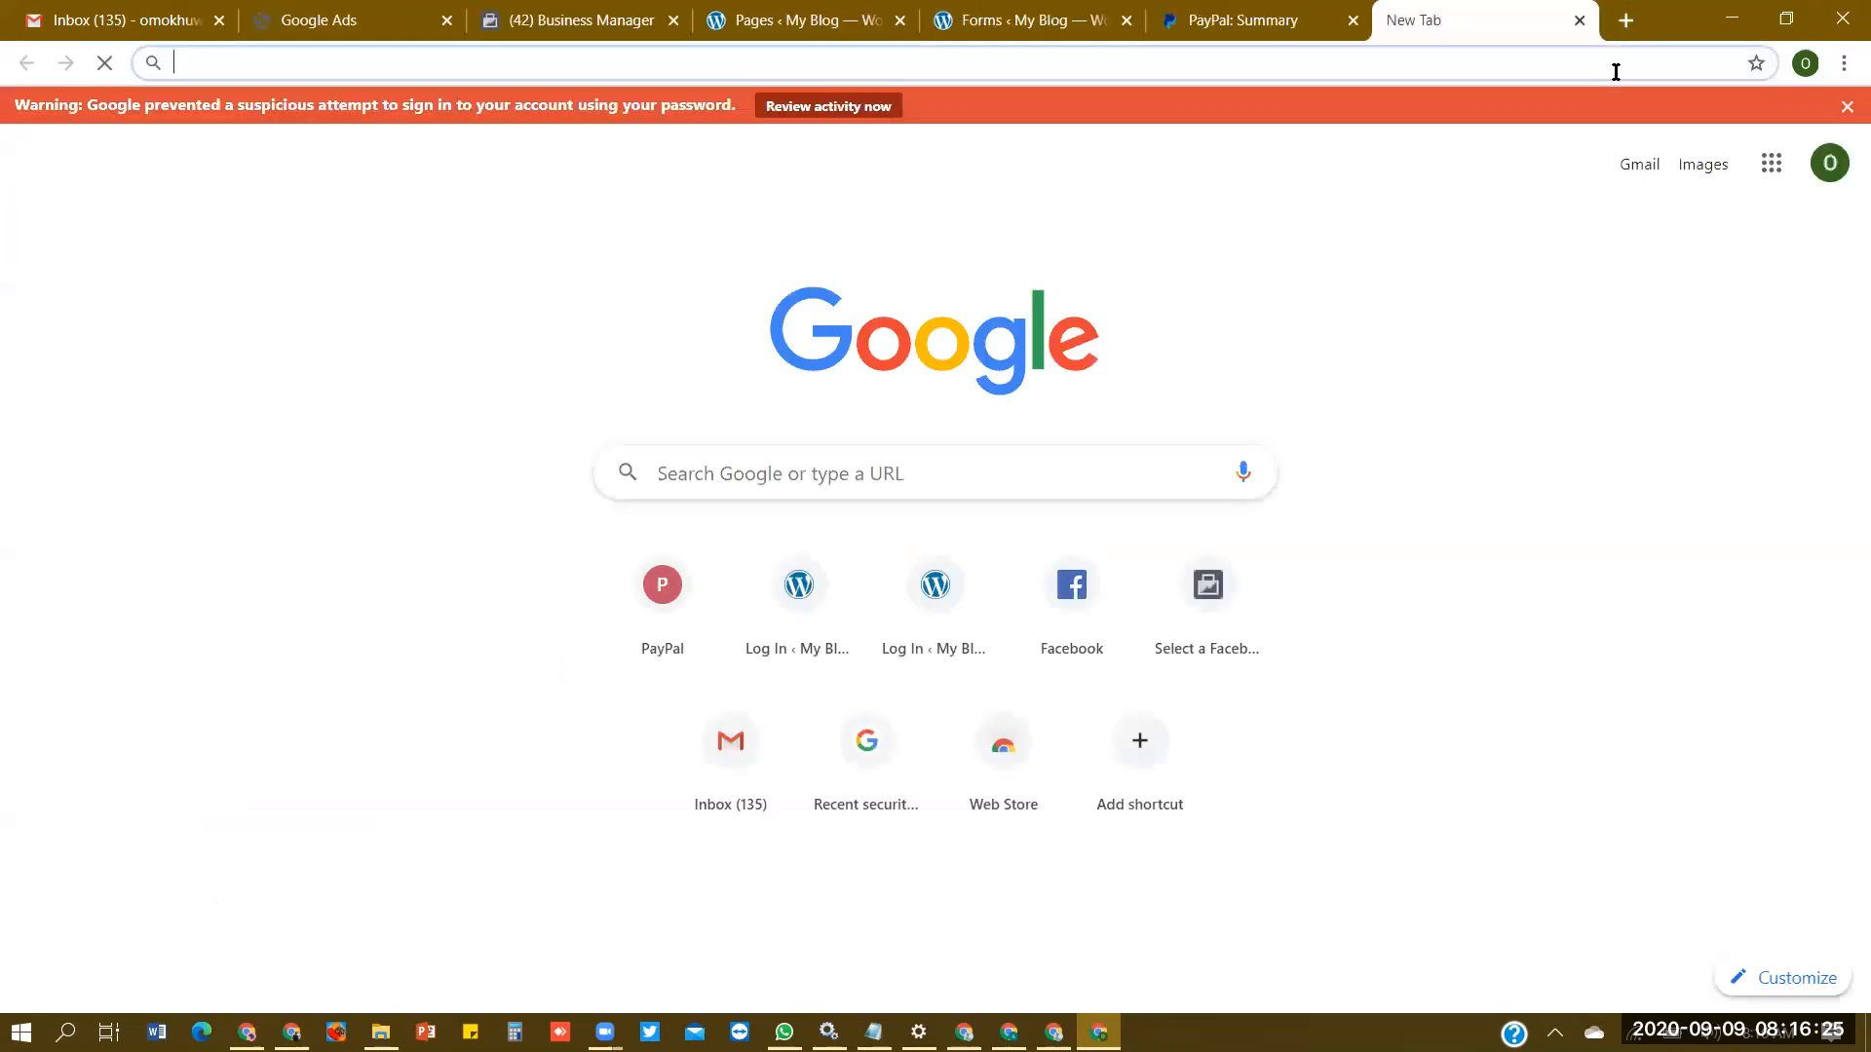
pyautogui.write('facebook')
pyautogui.press('Return')
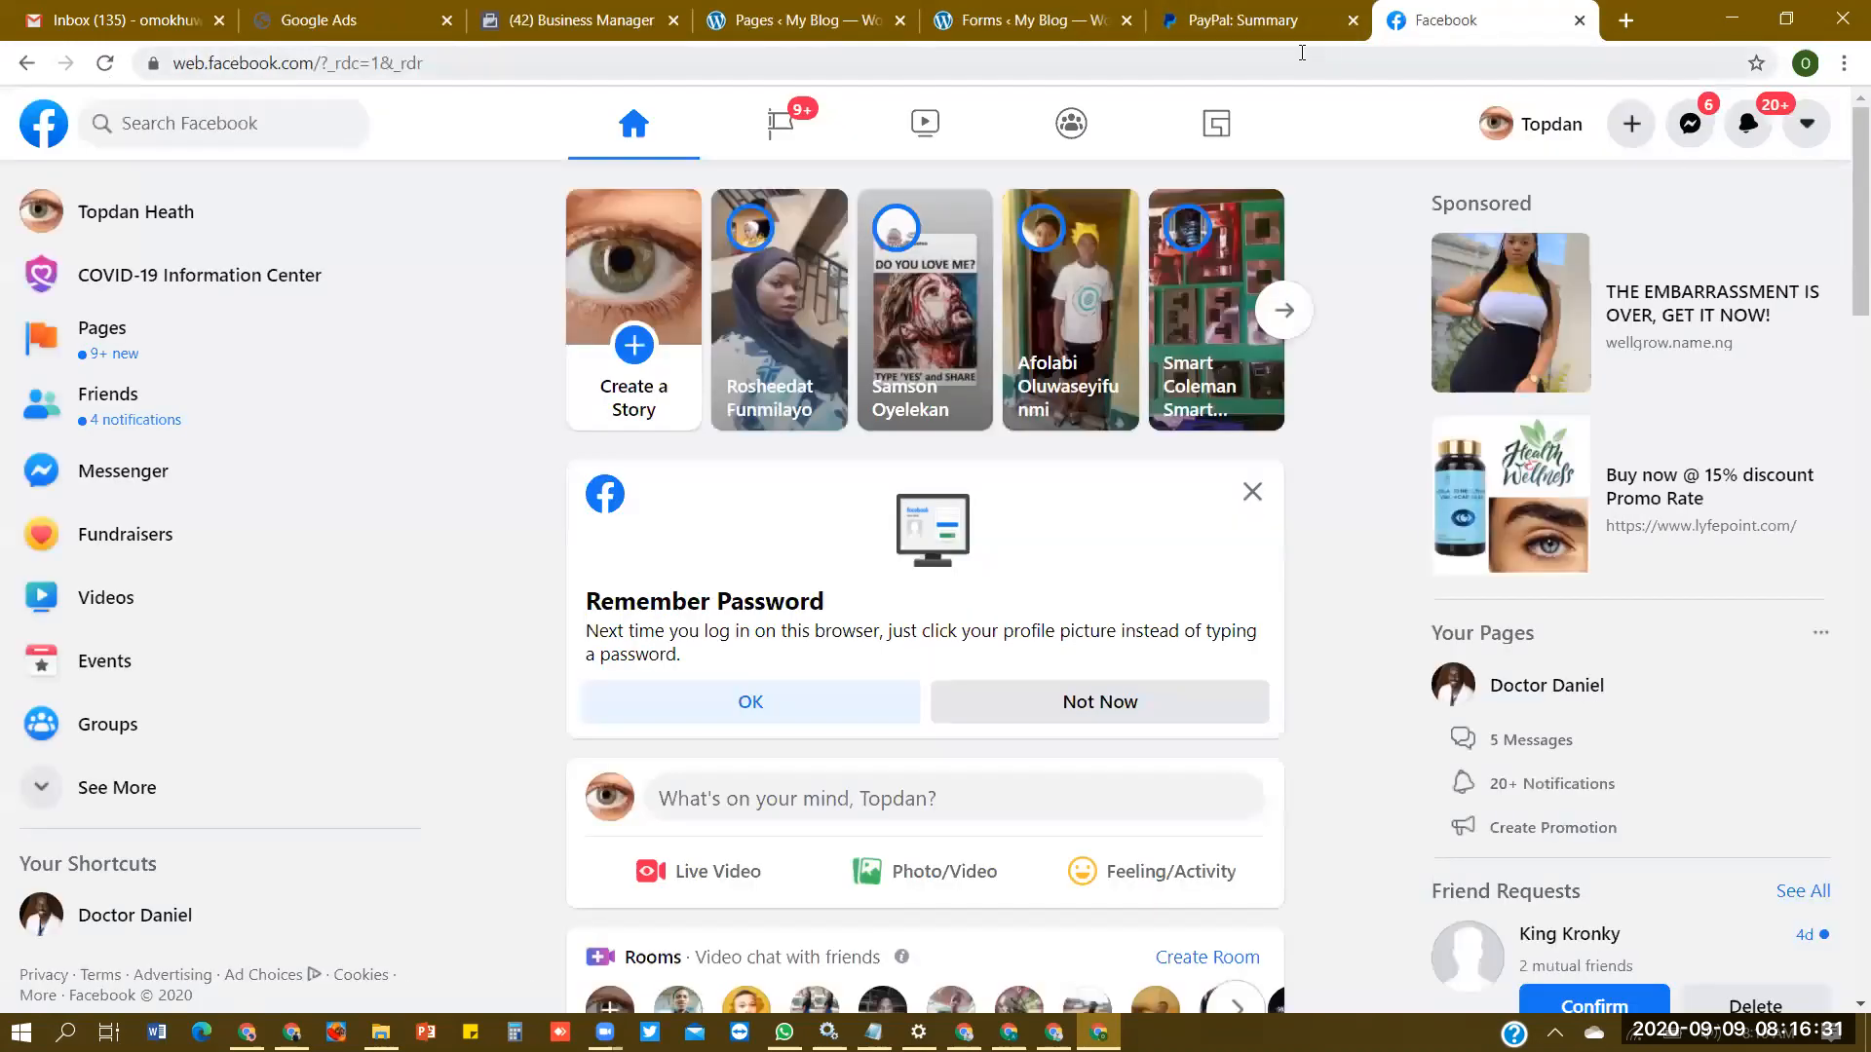
# - Go to business.facebook.com to open the list of existing Business Manager accounts
pyautogui.click(1302, 56)
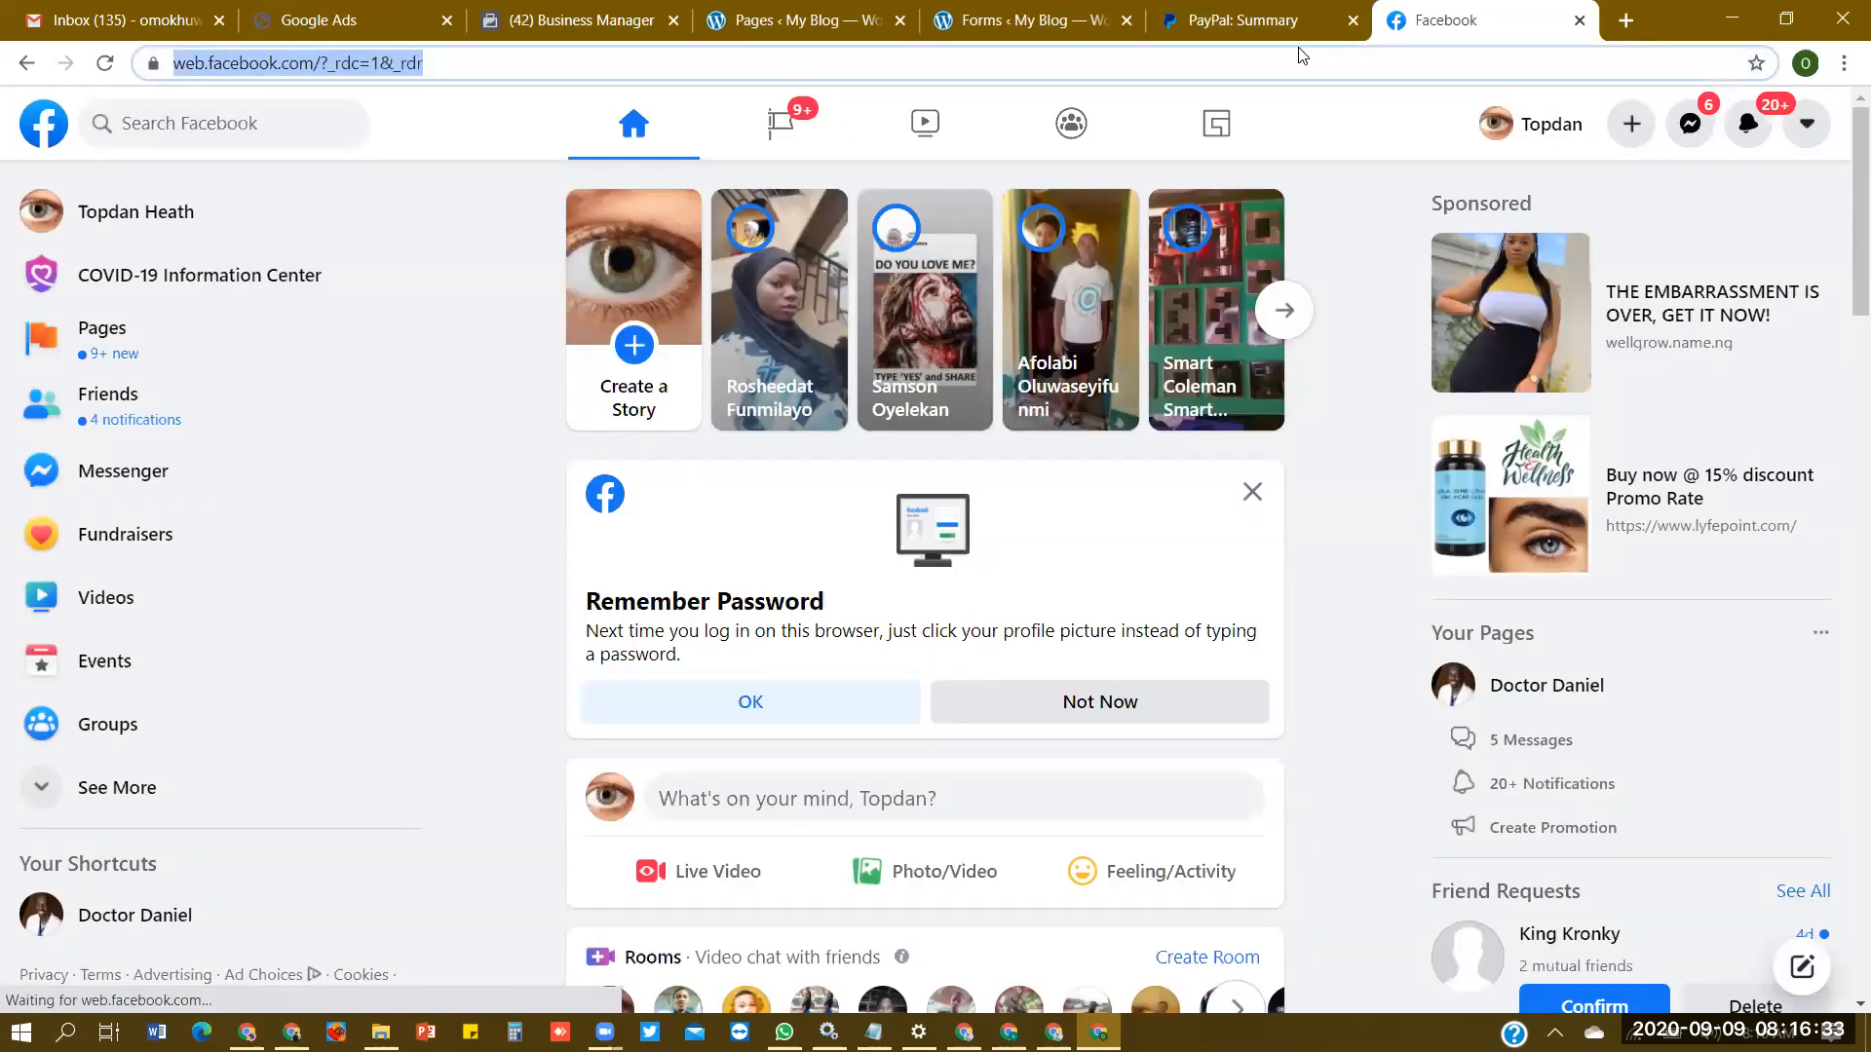
pyautogui.write('busin')
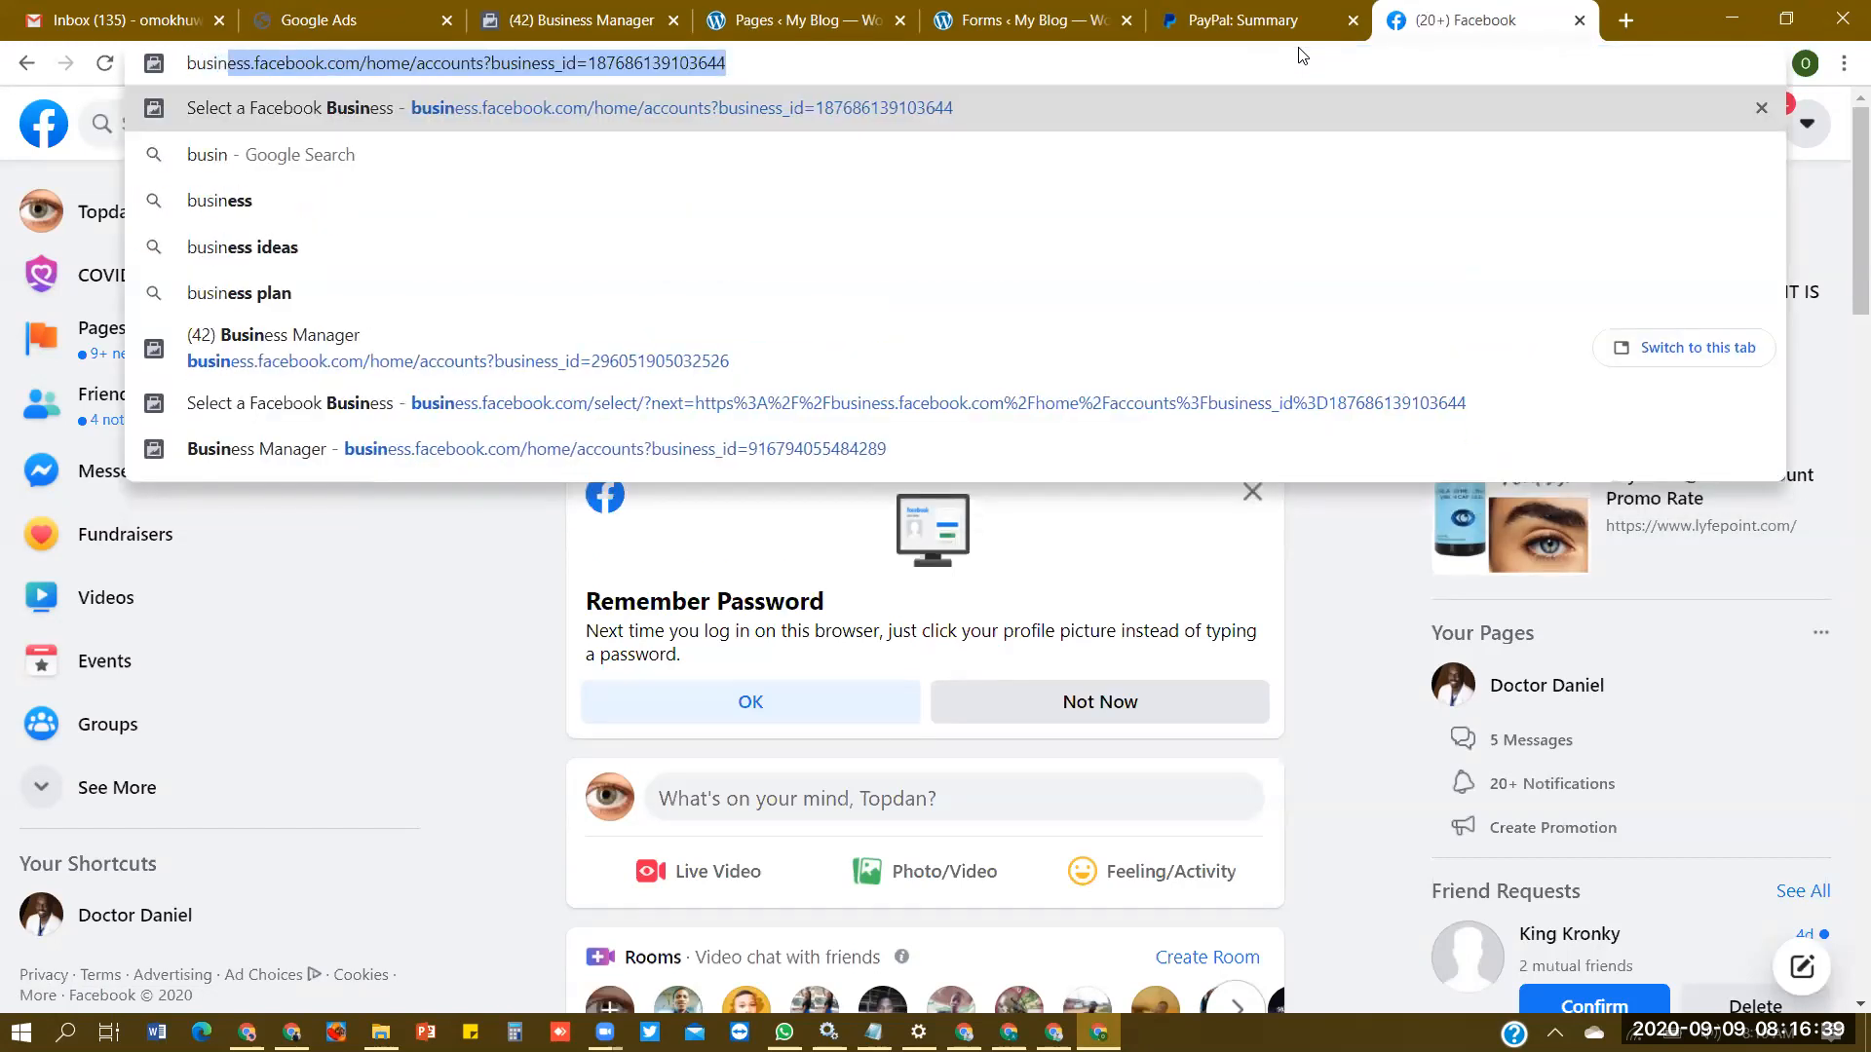
pyautogui.write('ess.facebook.co')
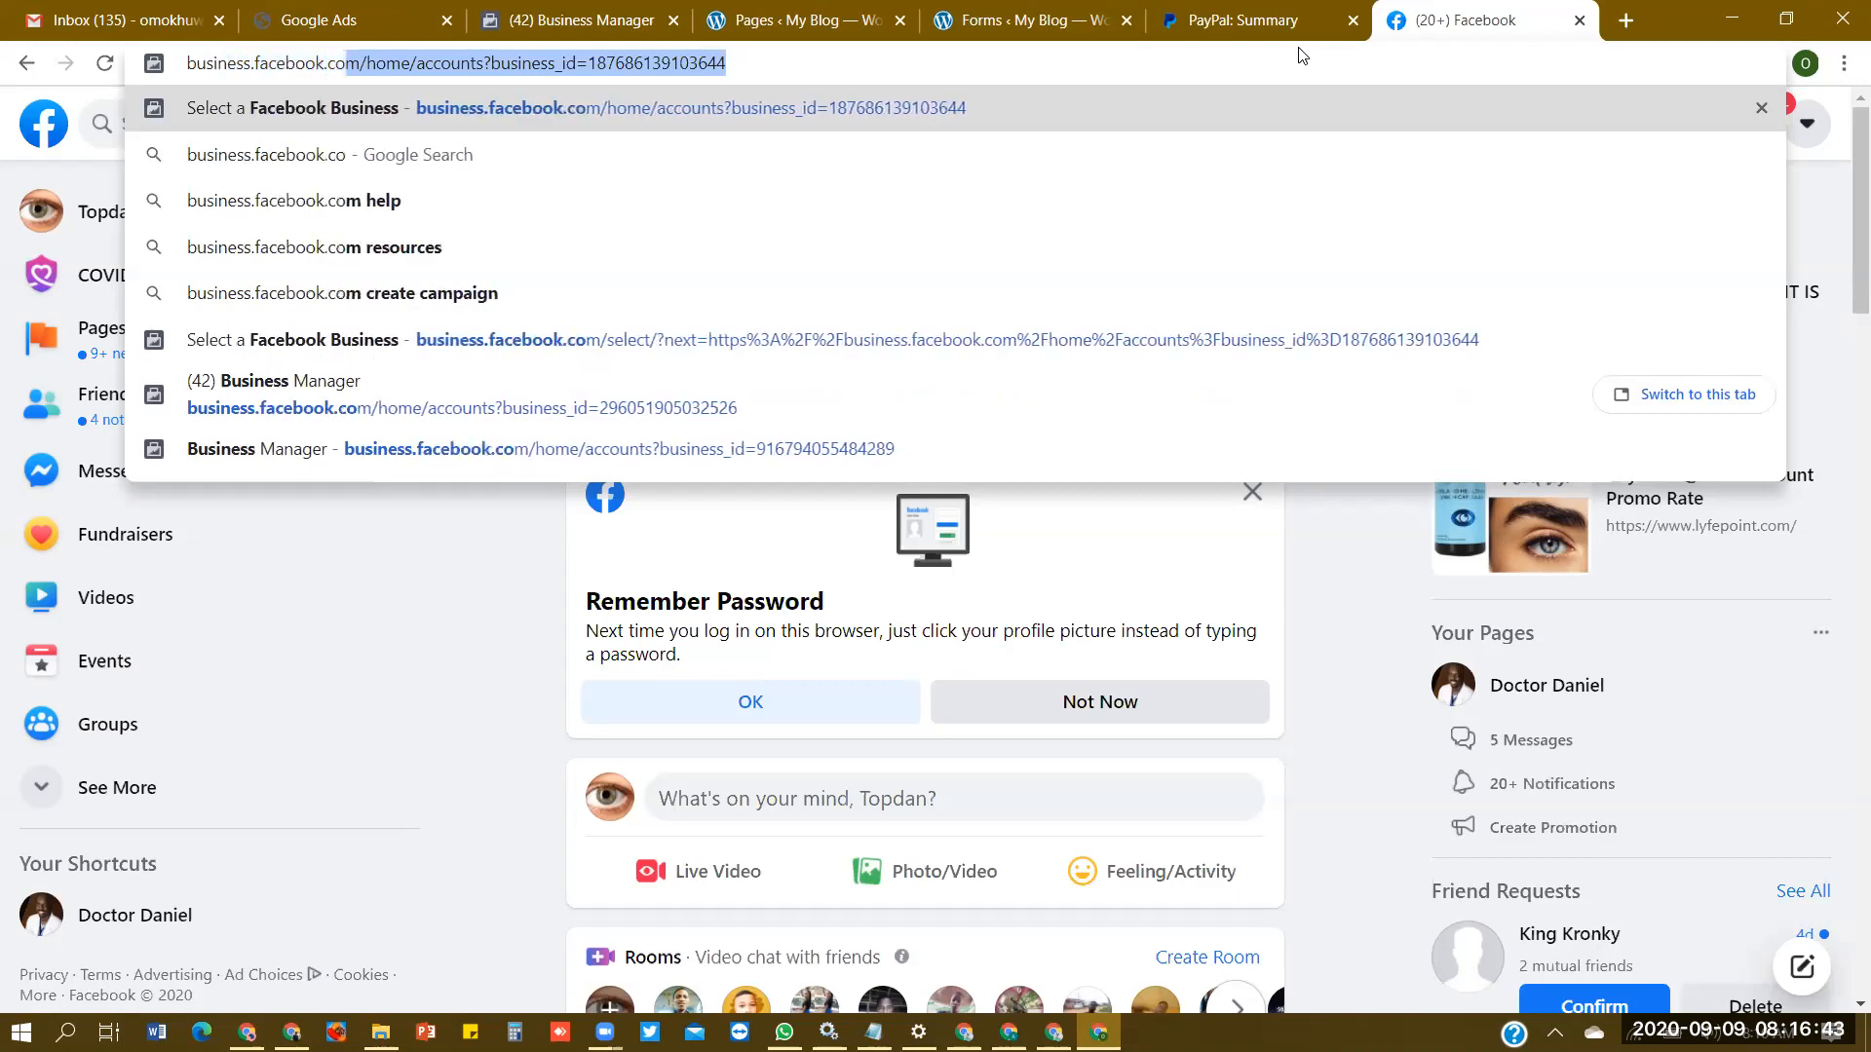
pyautogui.write('m')
pyautogui.press('Delete')
pyautogui.press('Return')
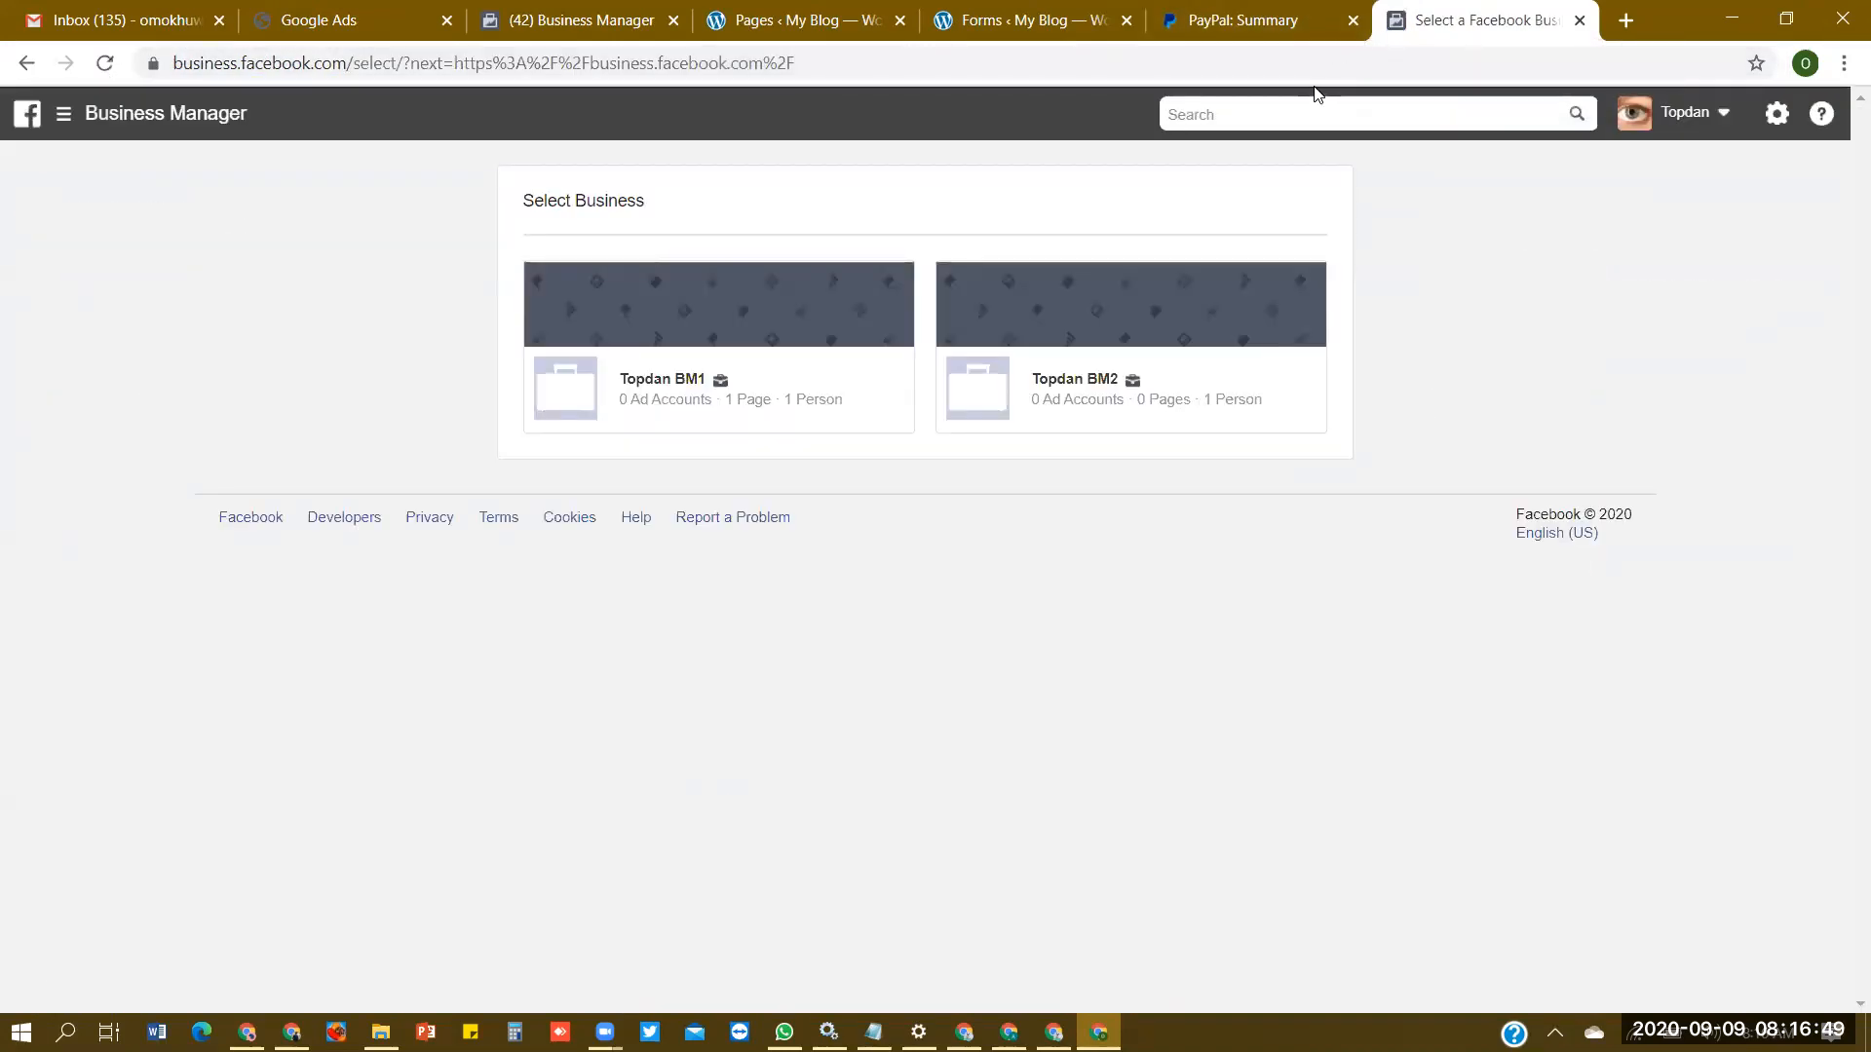
# - Go to the Business Manager overview page at business.facebook.com/overview/
pyautogui.click(1259, 71)
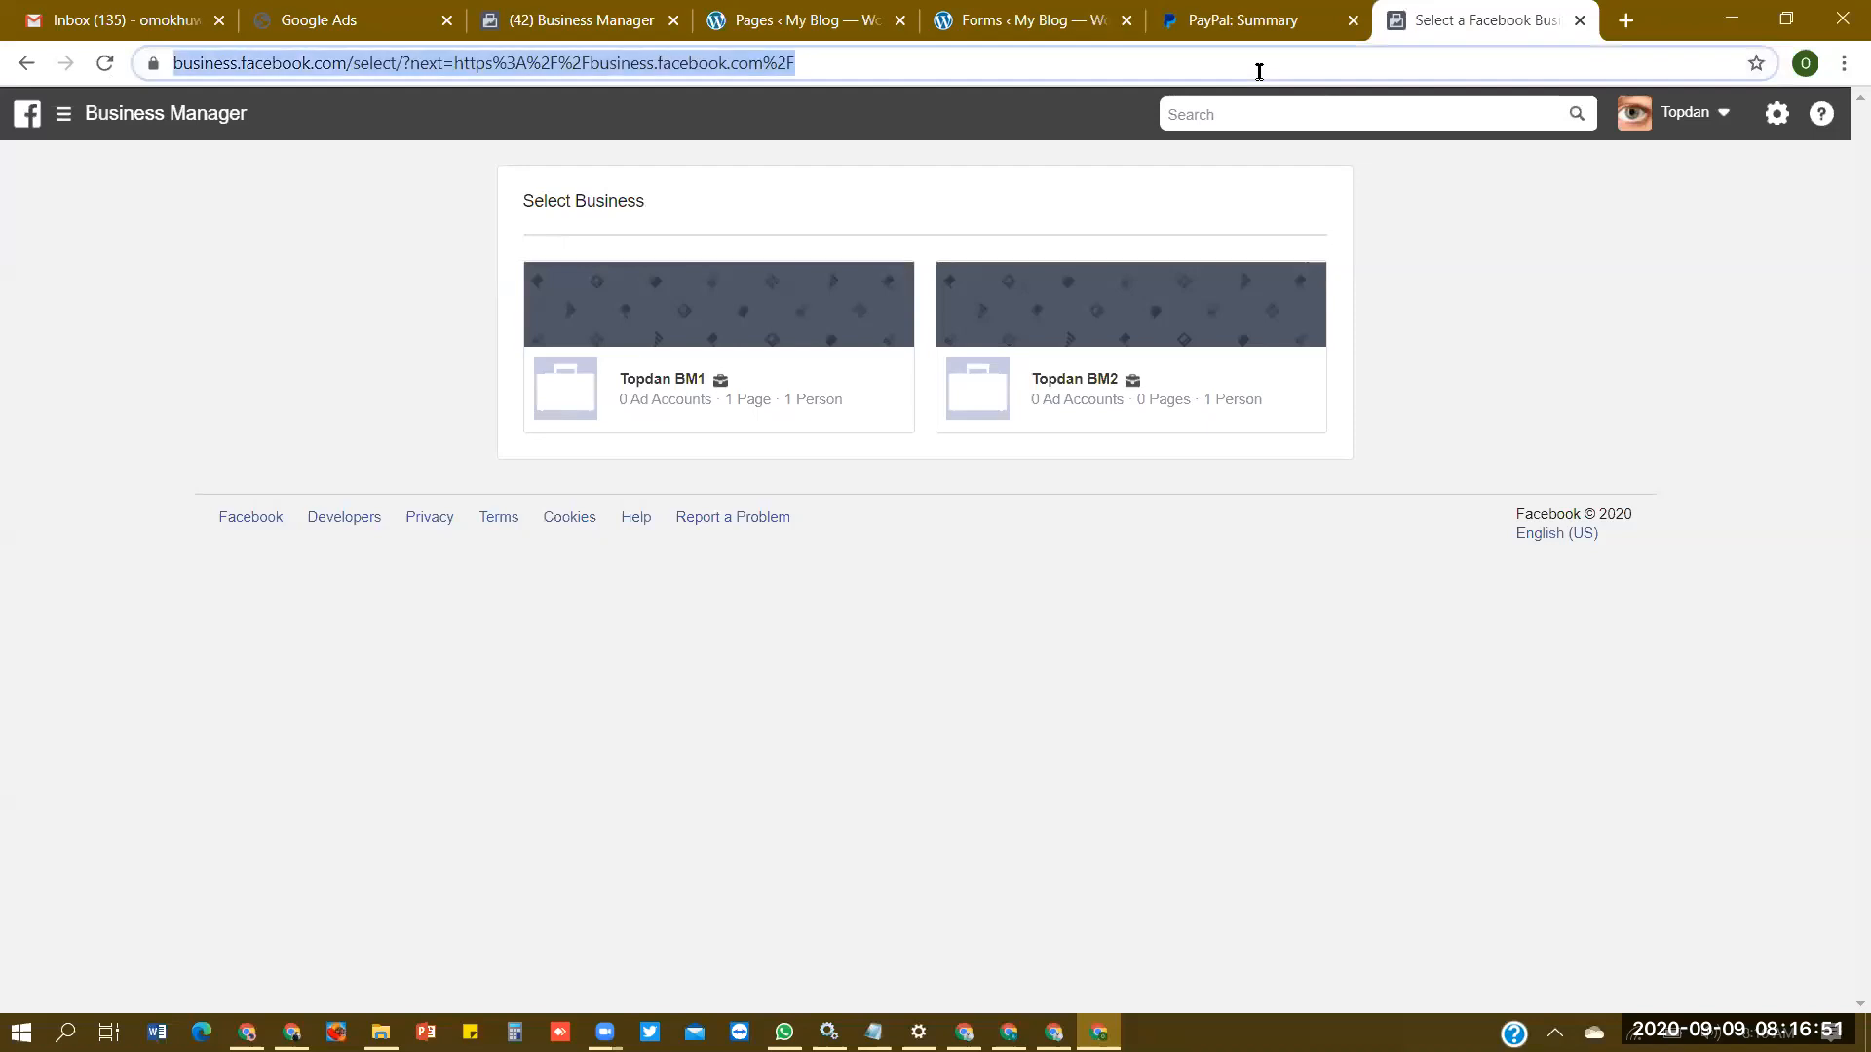
pyautogui.write('b')
pyautogui.press('End')
pyautogui.write('/')
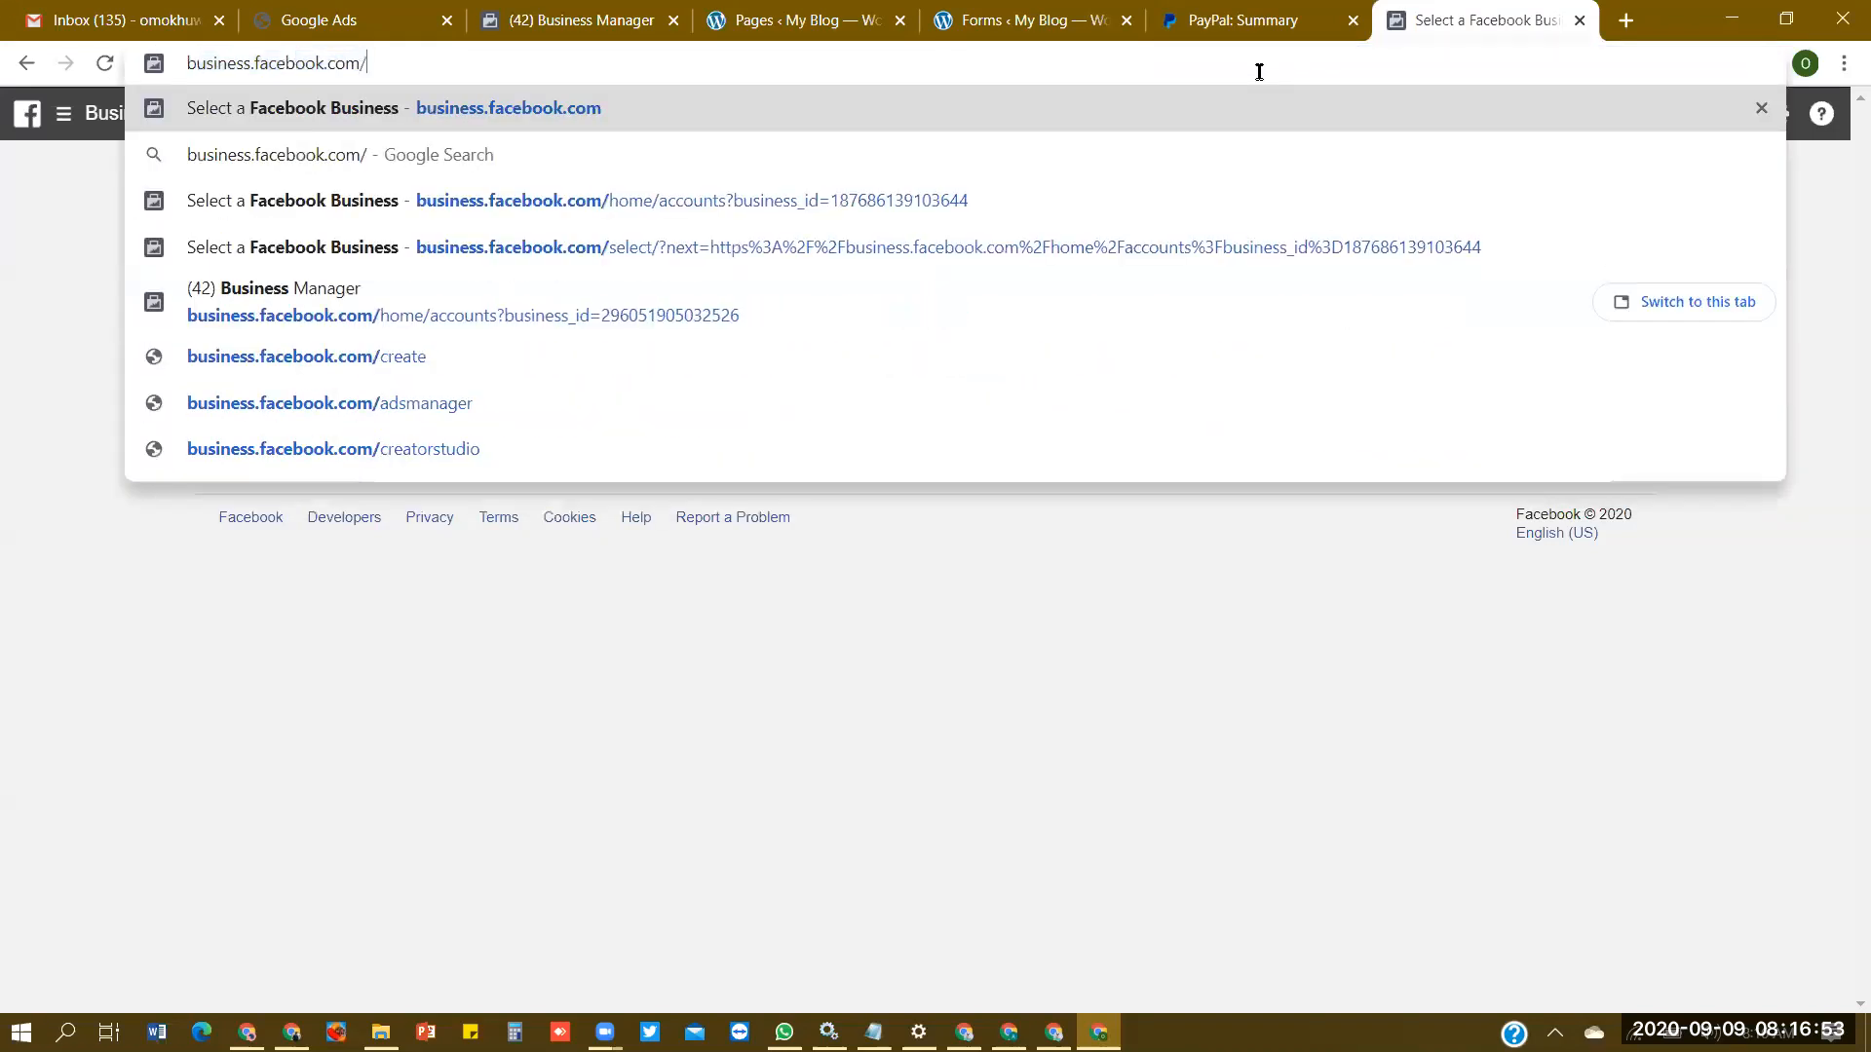
pyautogui.write('over')
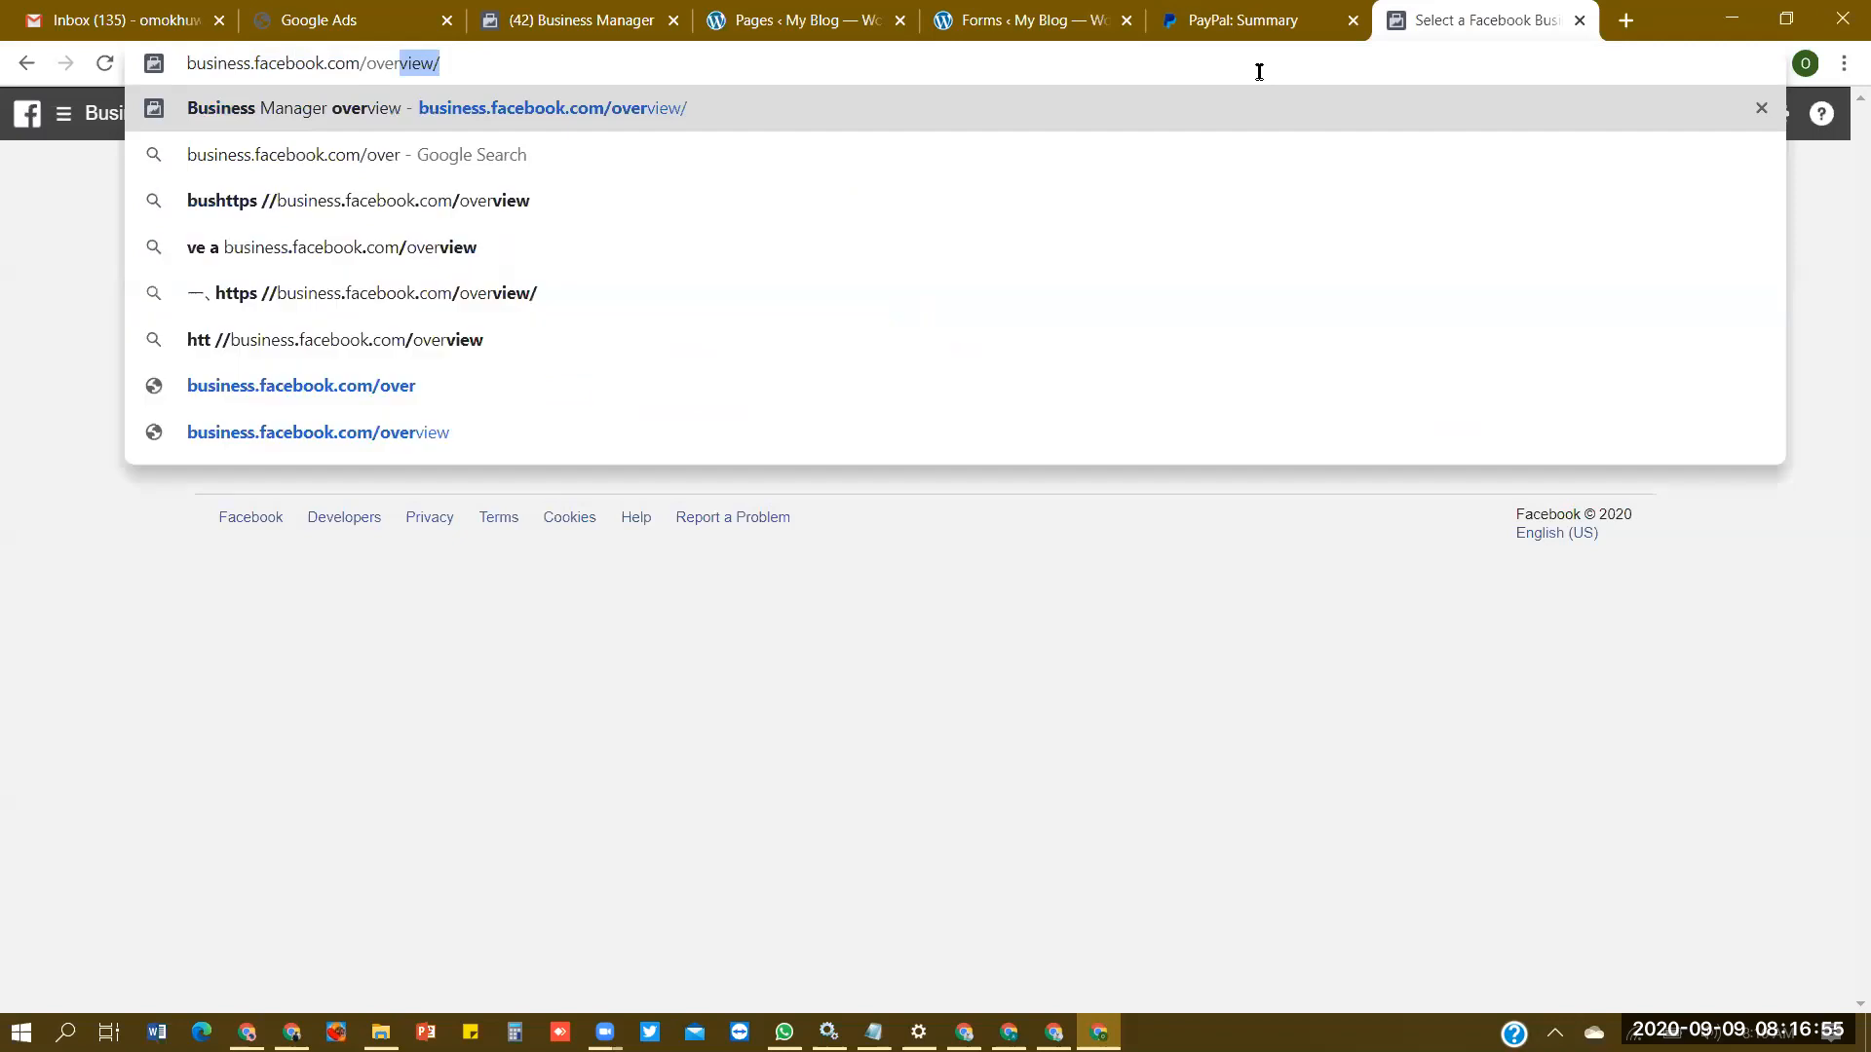
pyautogui.press('End')
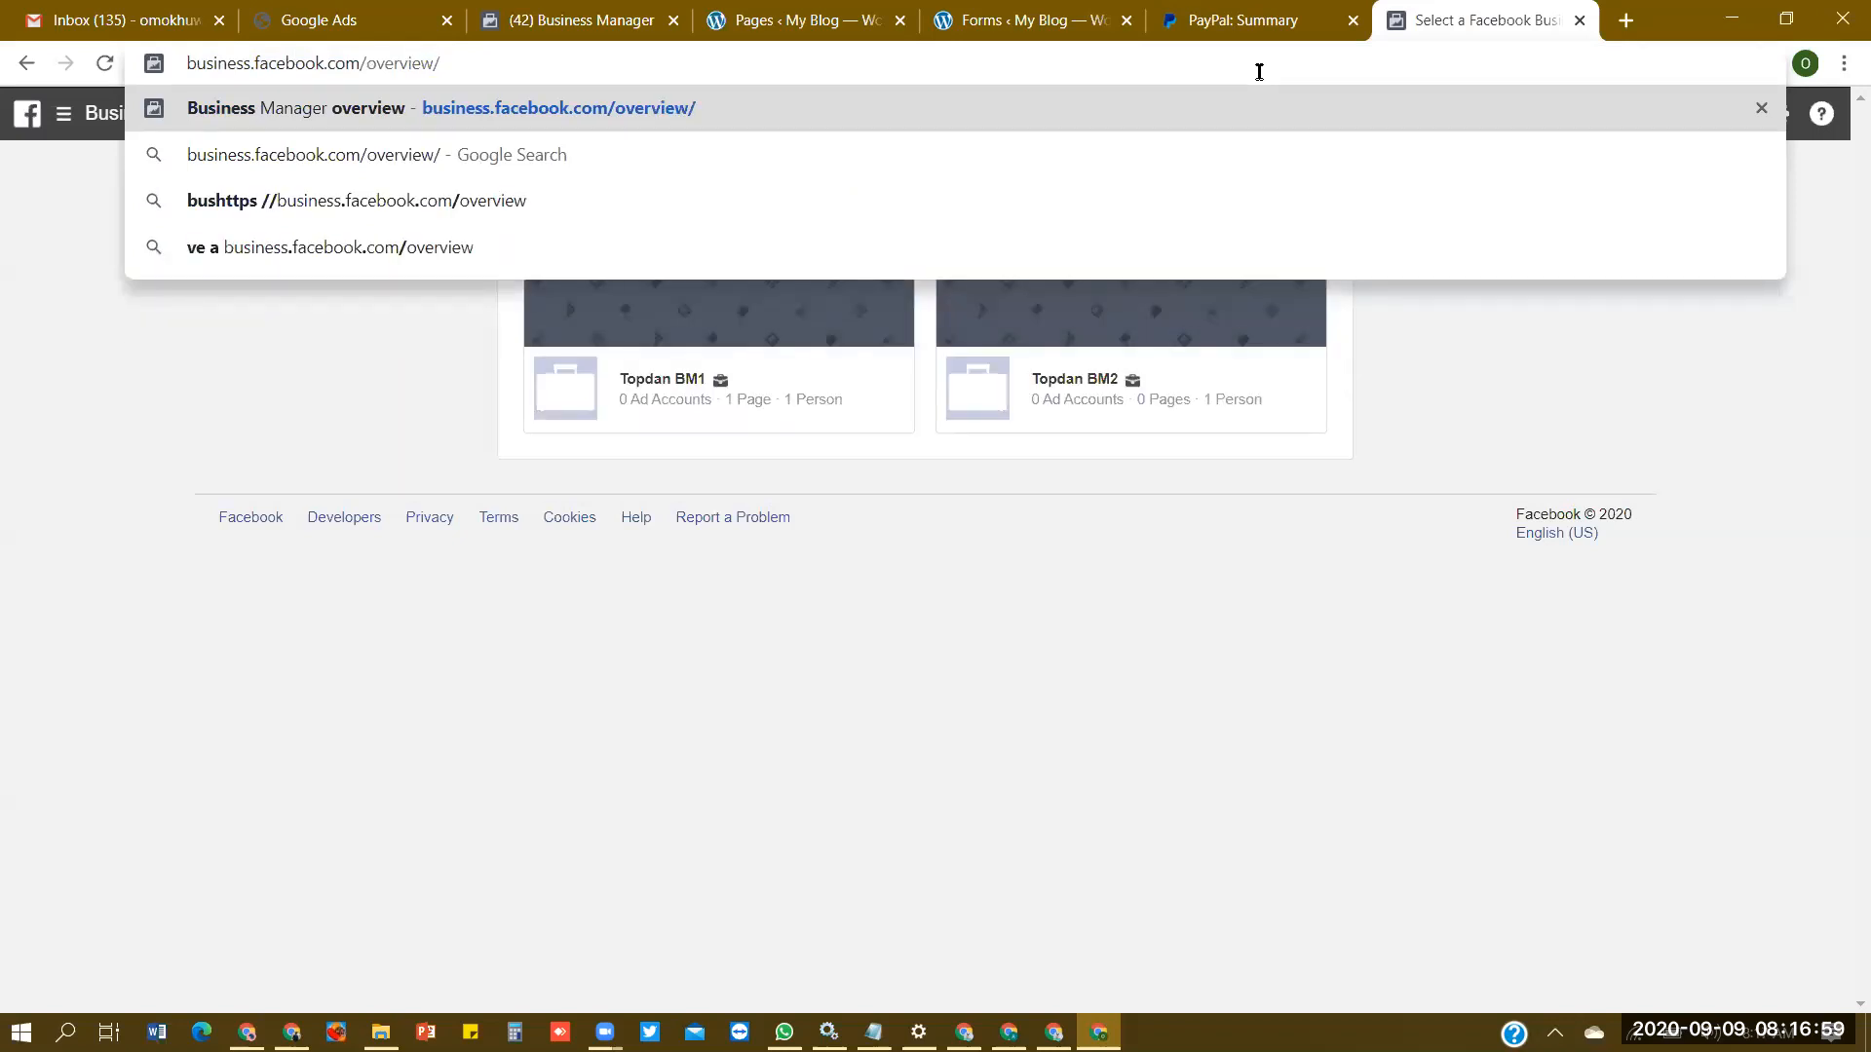
pyautogui.press('Return')
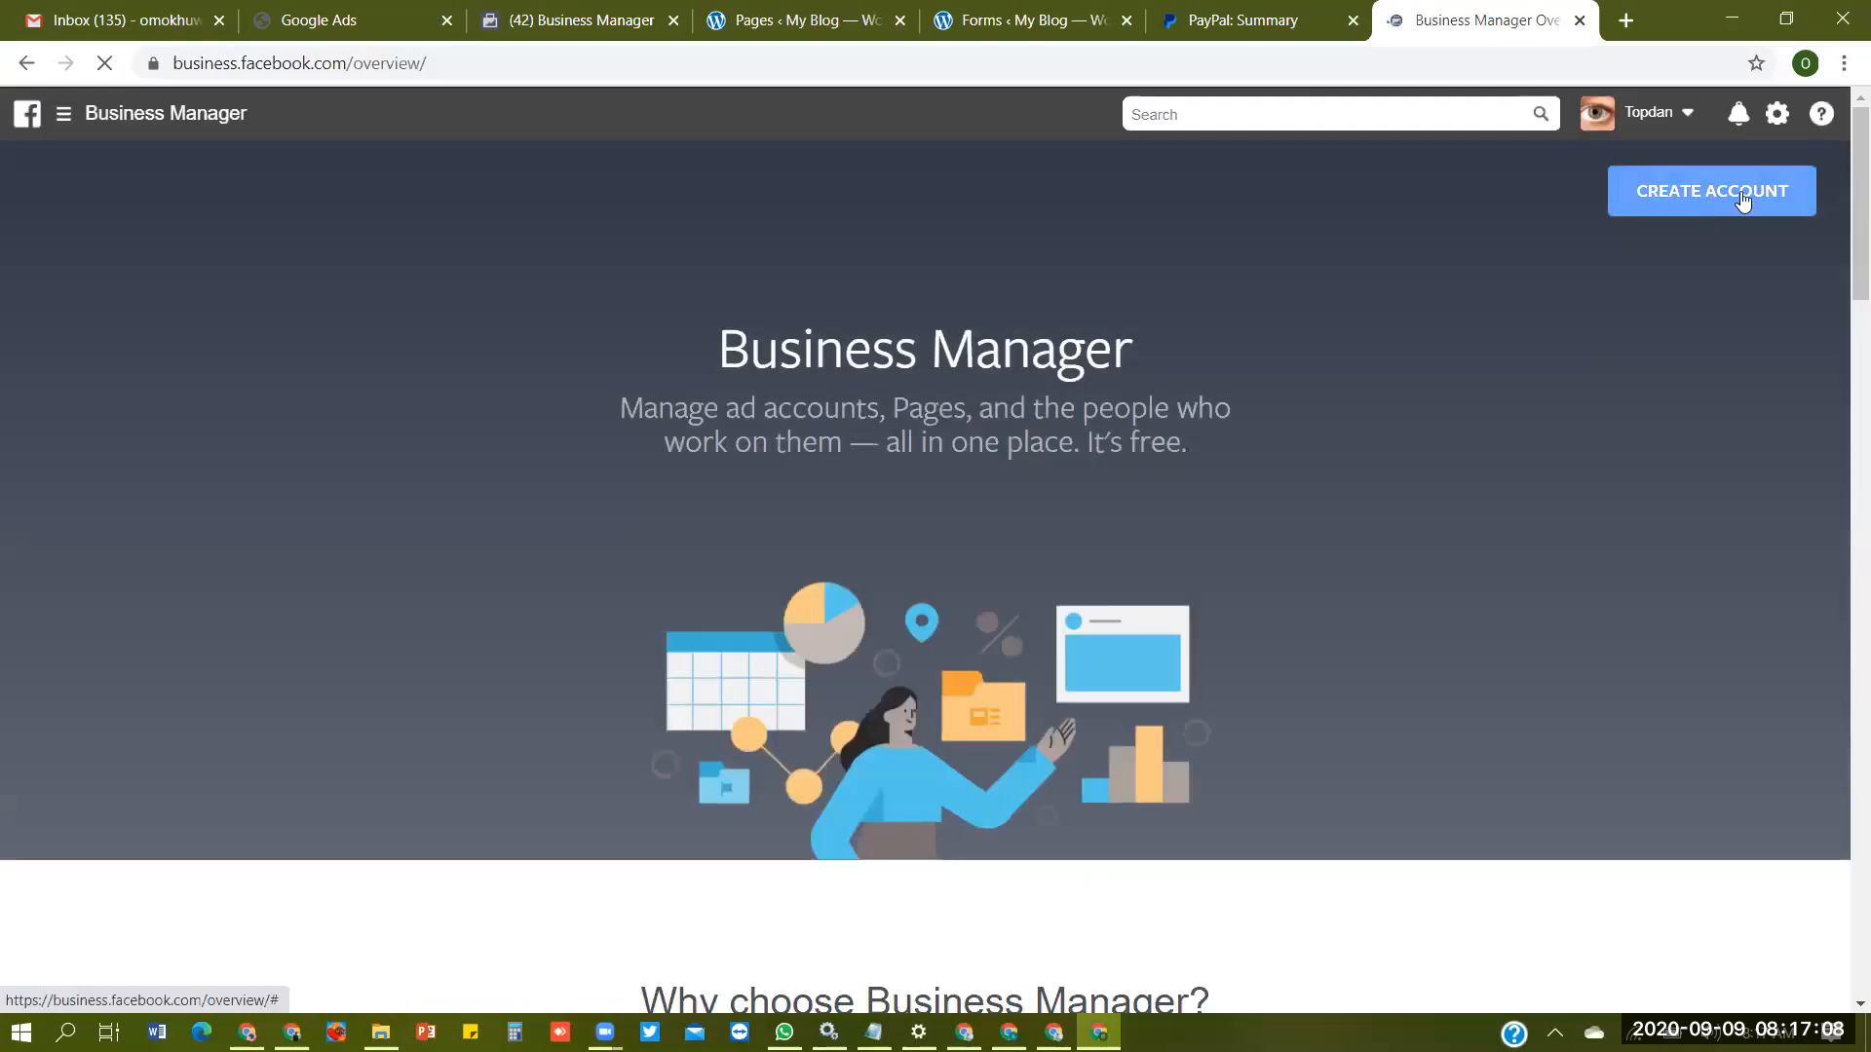
# - Start creating a Business Manager account and enter Topdan BM1 as the business and account name
pyautogui.click(1737, 198)
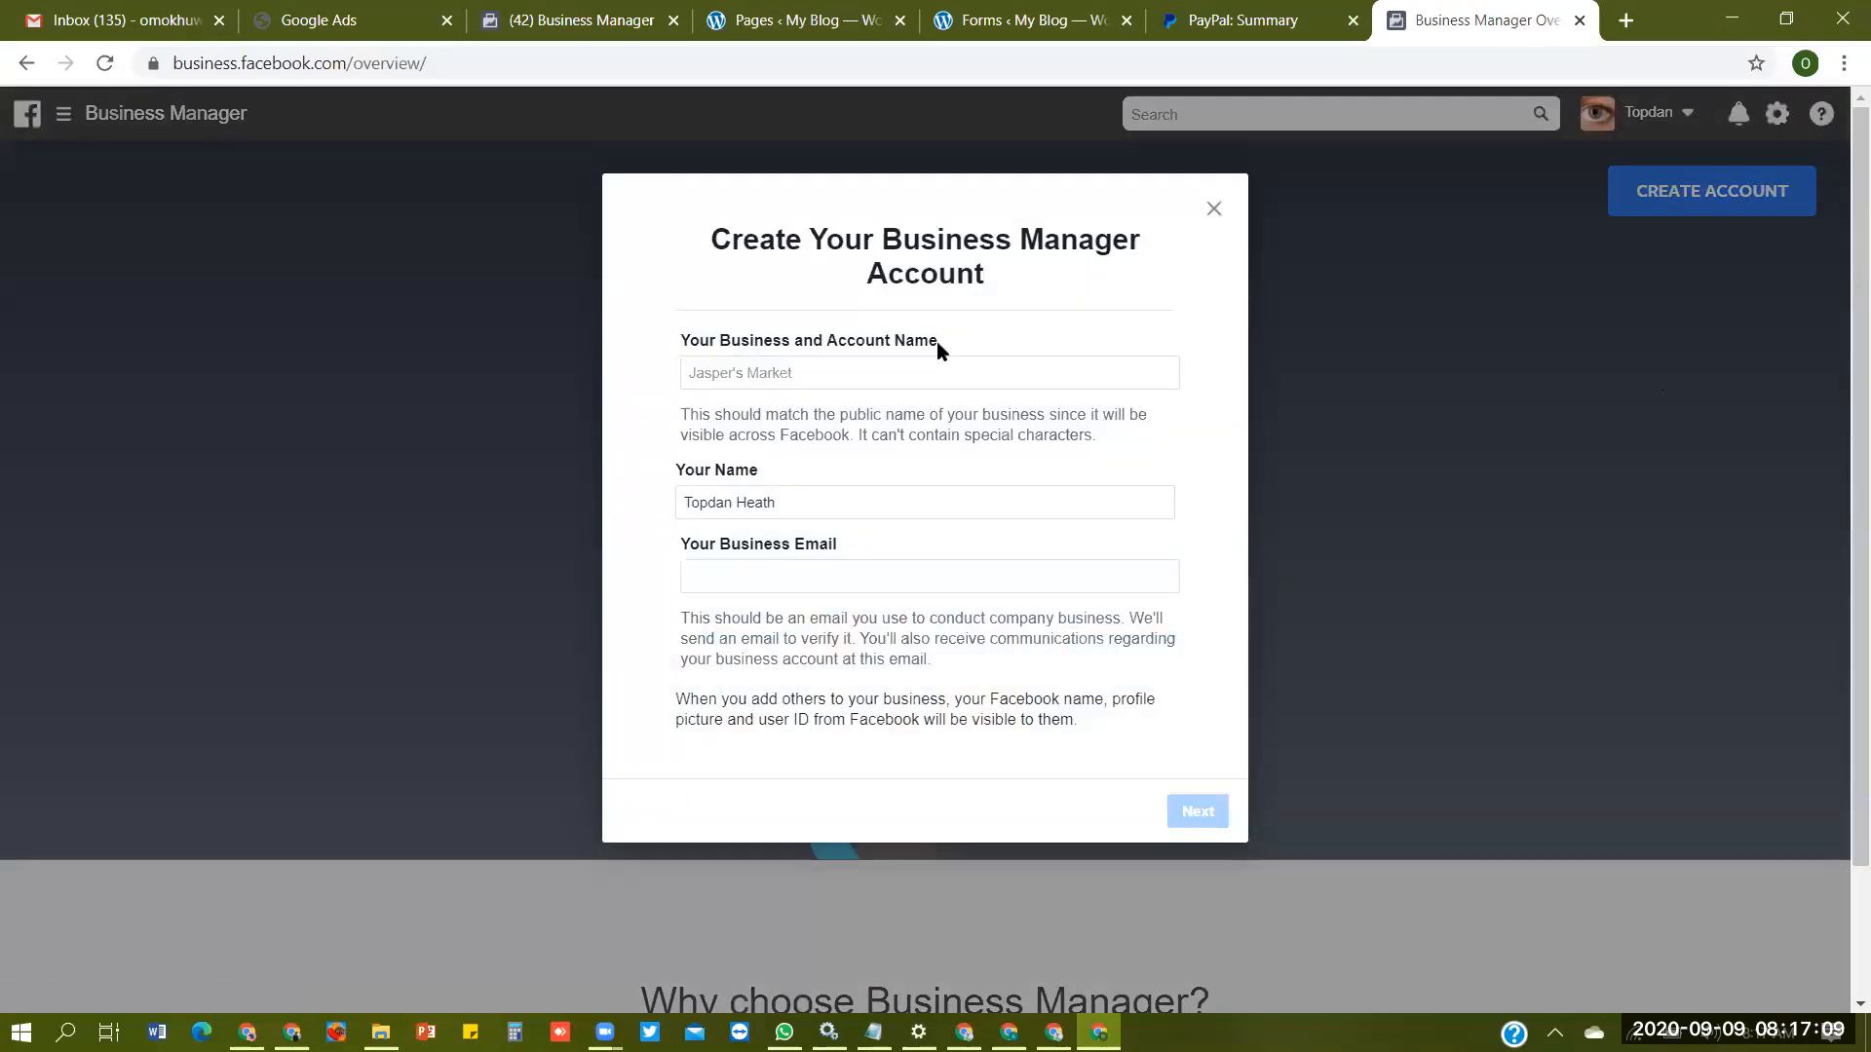
pyautogui.click(922, 366)
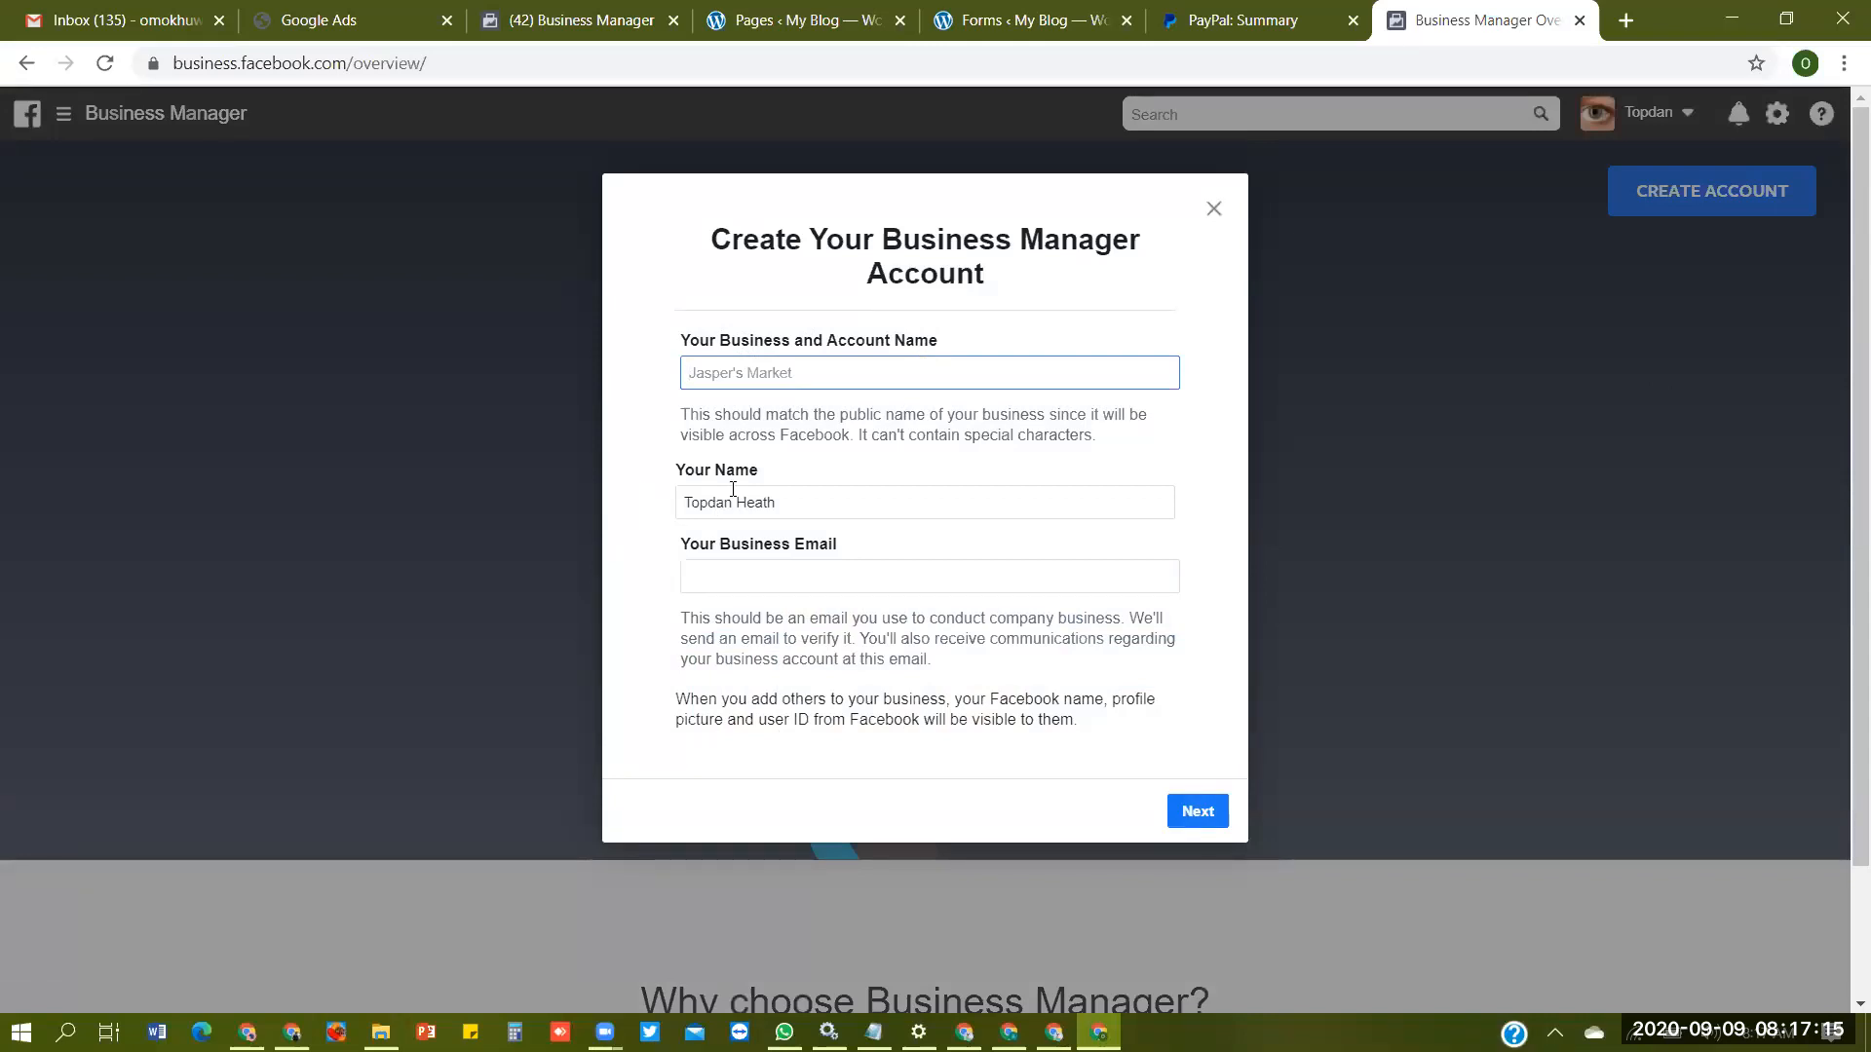
pyautogui.write('Topdan BM1')
# - Enter the business email address and proceed to the next stage of account creation
pyautogui.click(799, 575)
pyautogui.hotkey('ctrl', 'a')
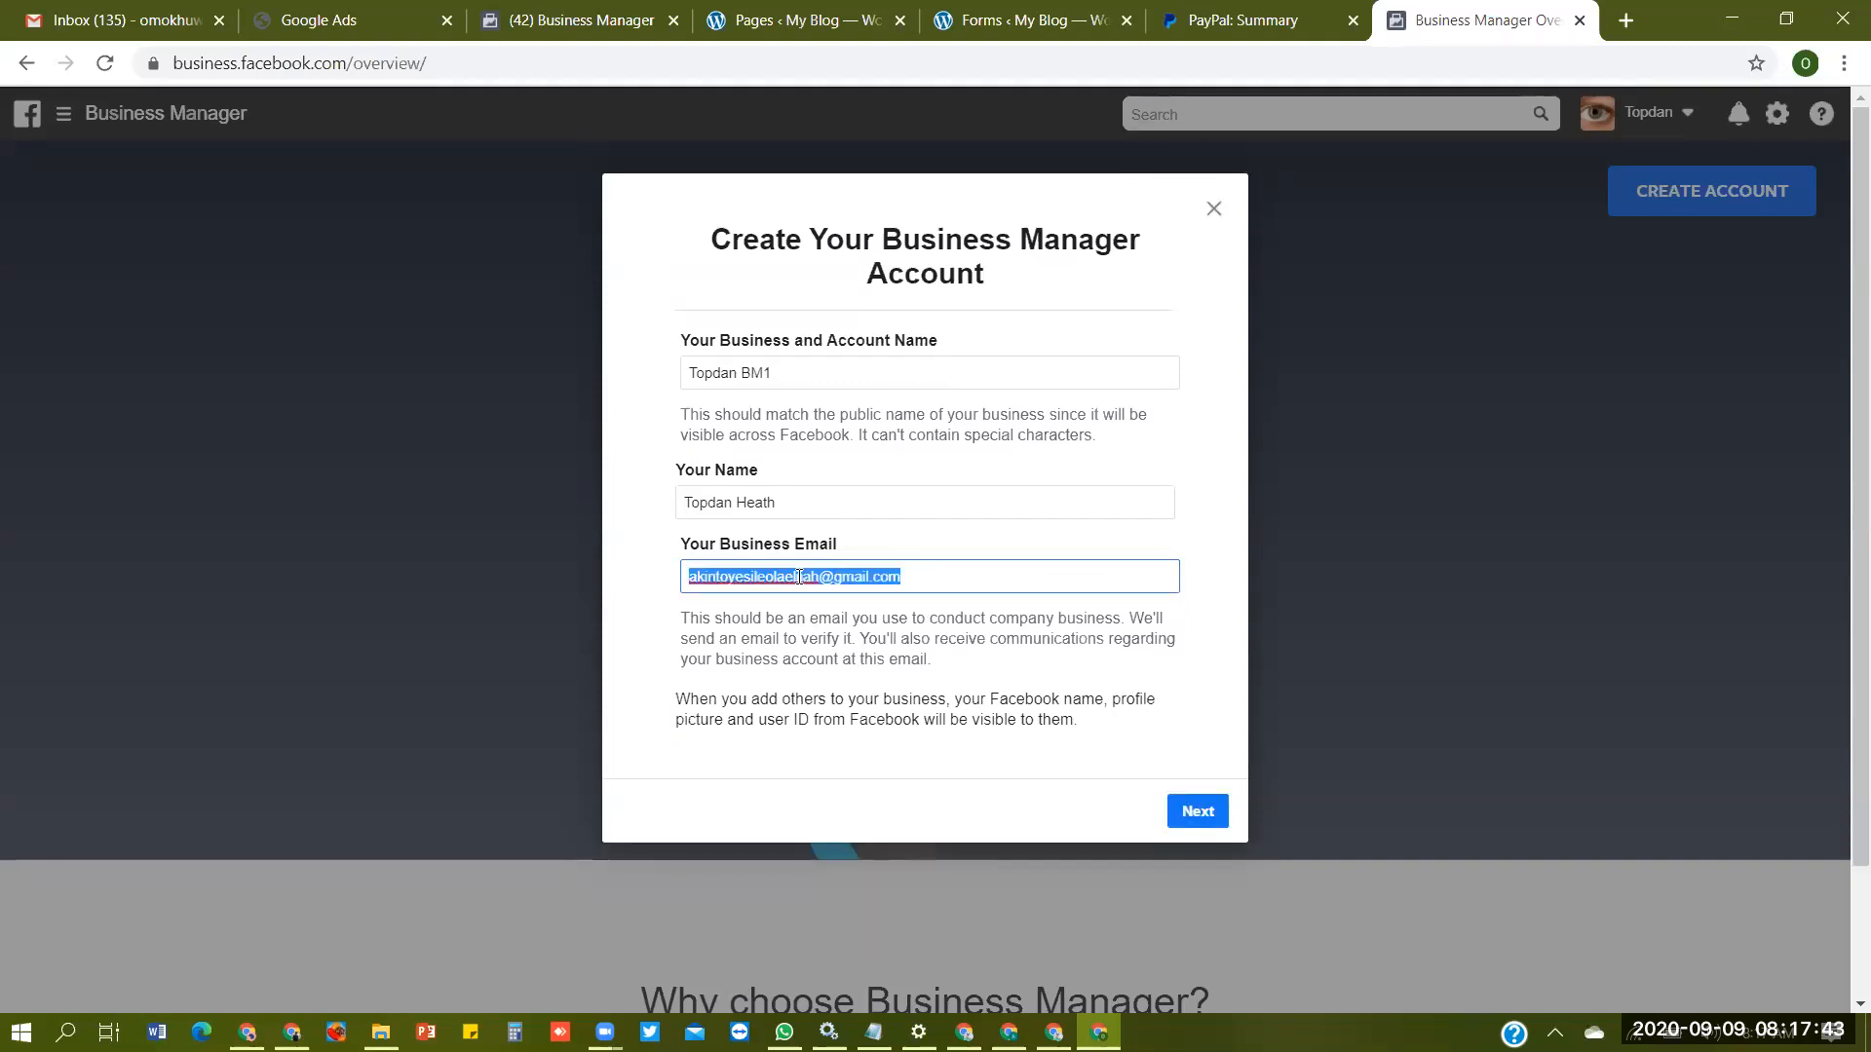
pyautogui.click(800, 577)
pyautogui.click(1204, 809)
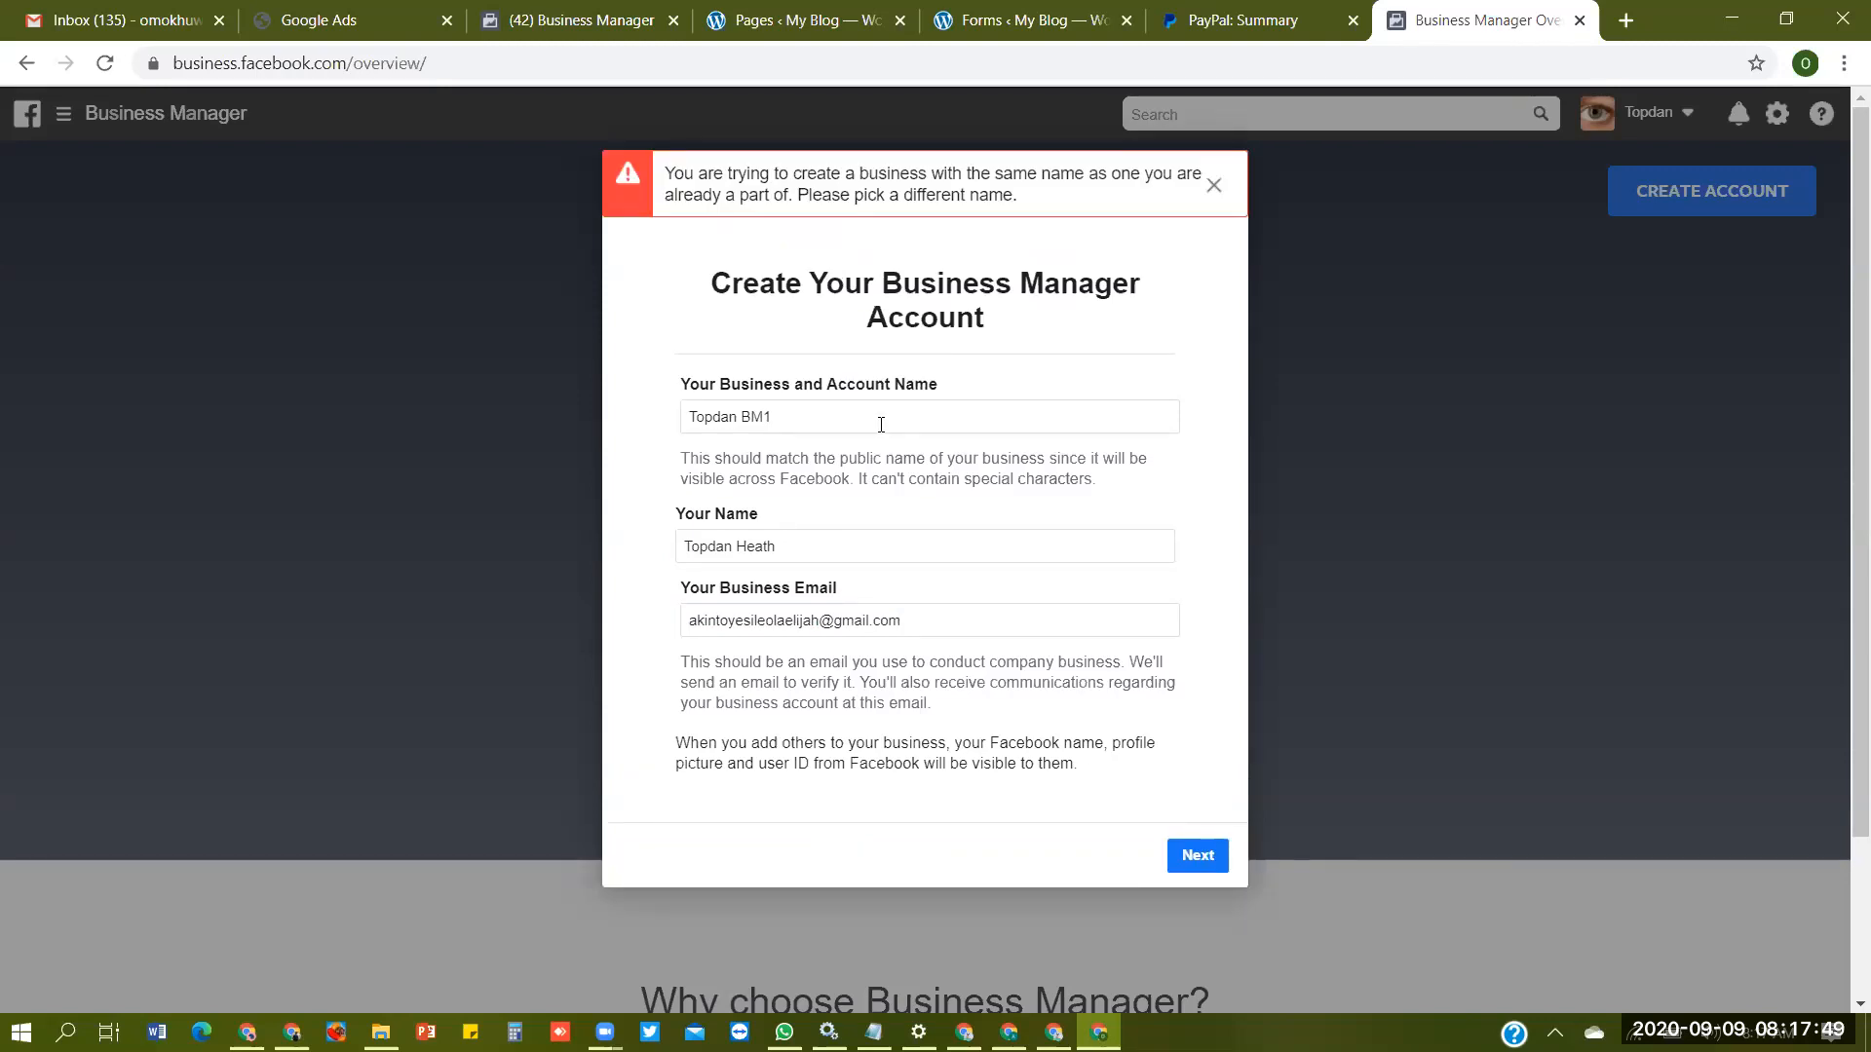
# - Change the business and account name to Topdan BM3 and proceed to the business details
pyautogui.click(844, 419)
pyautogui.press('BackSpace')
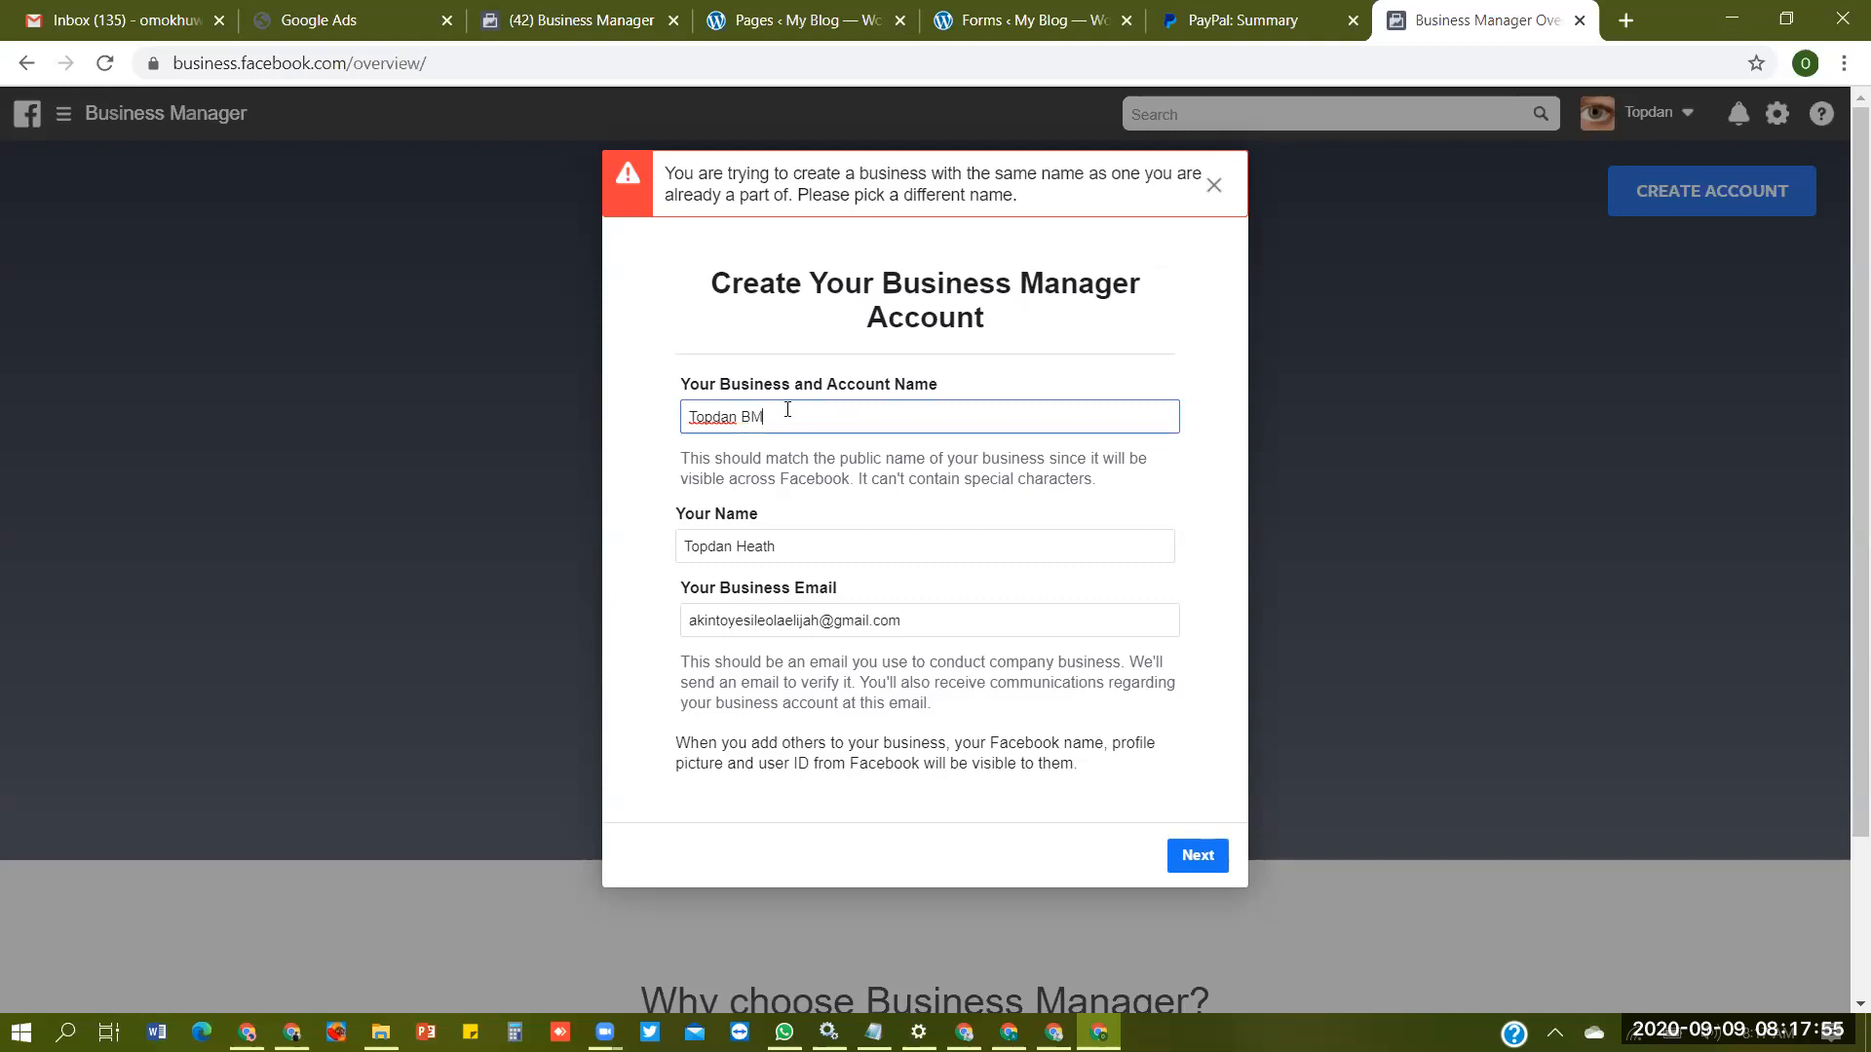
pyautogui.write('3')
pyautogui.click(1193, 861)
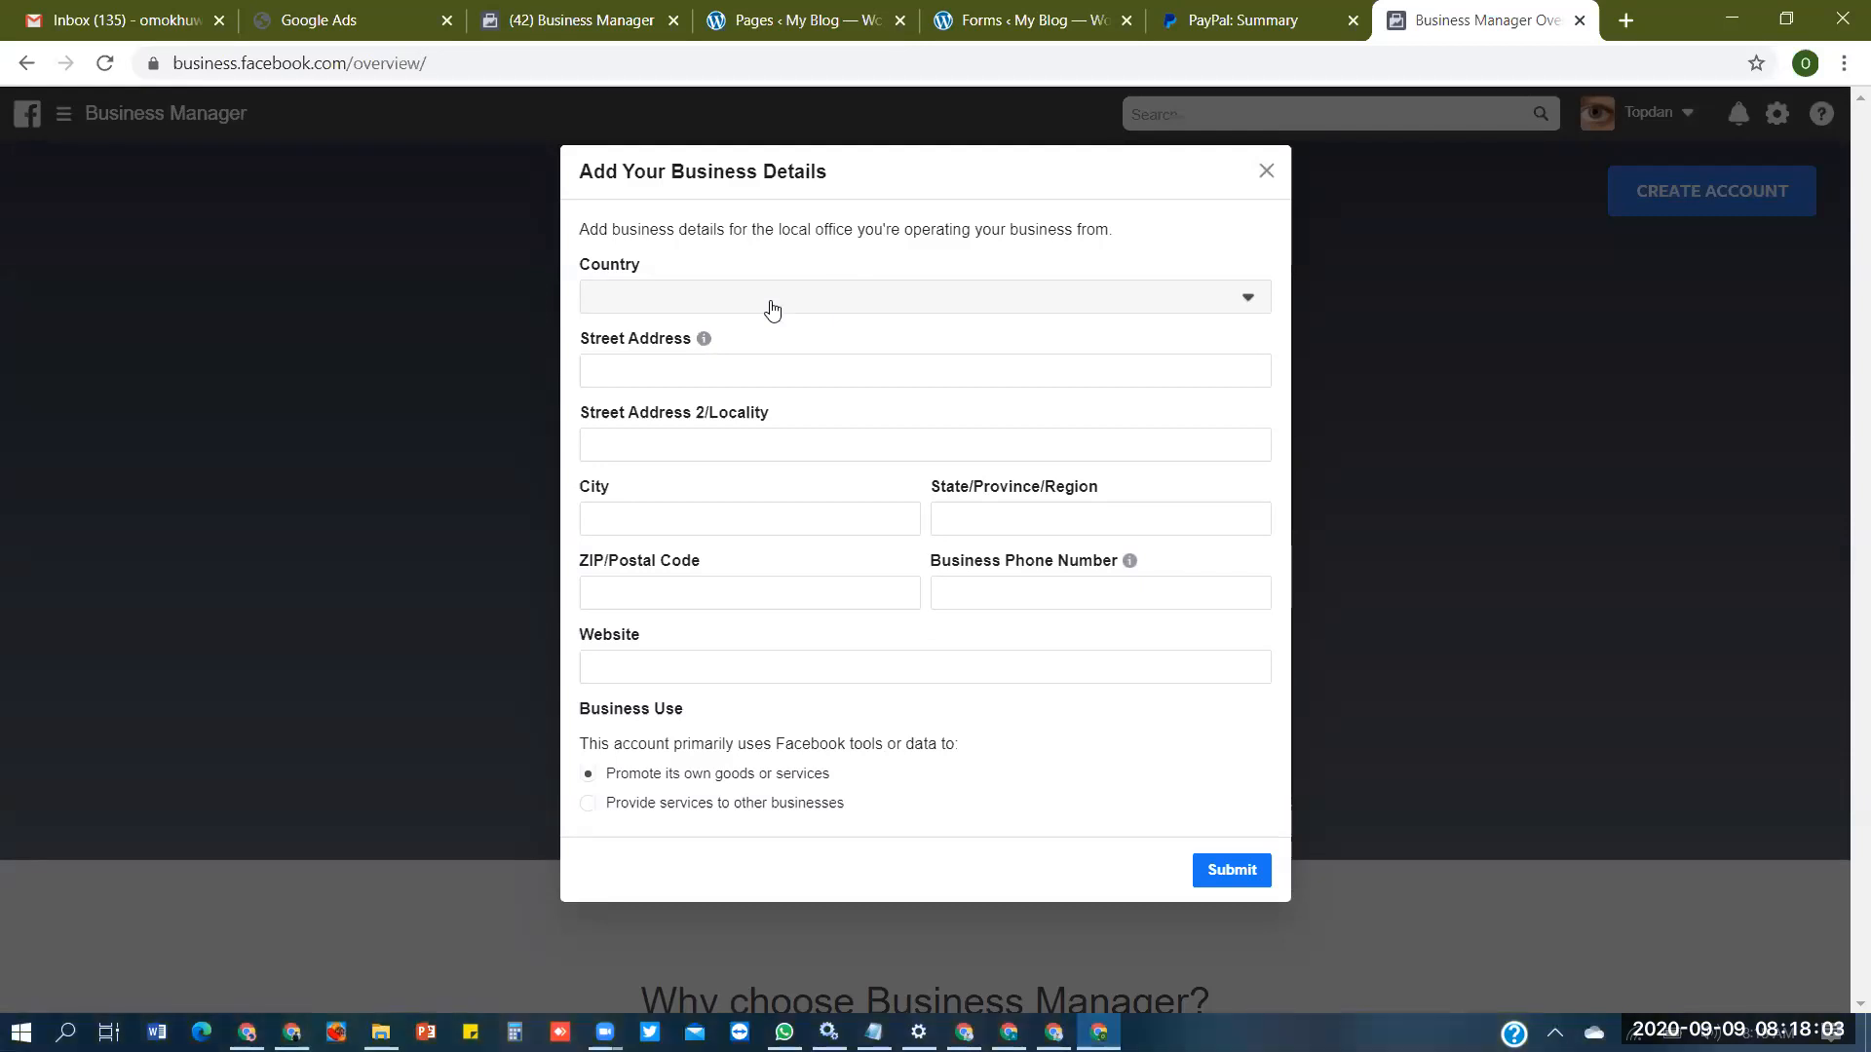
# - Set the business country to Nigeria and fill in the street address and city
pyautogui.click(848, 297)
pyautogui.write('n')
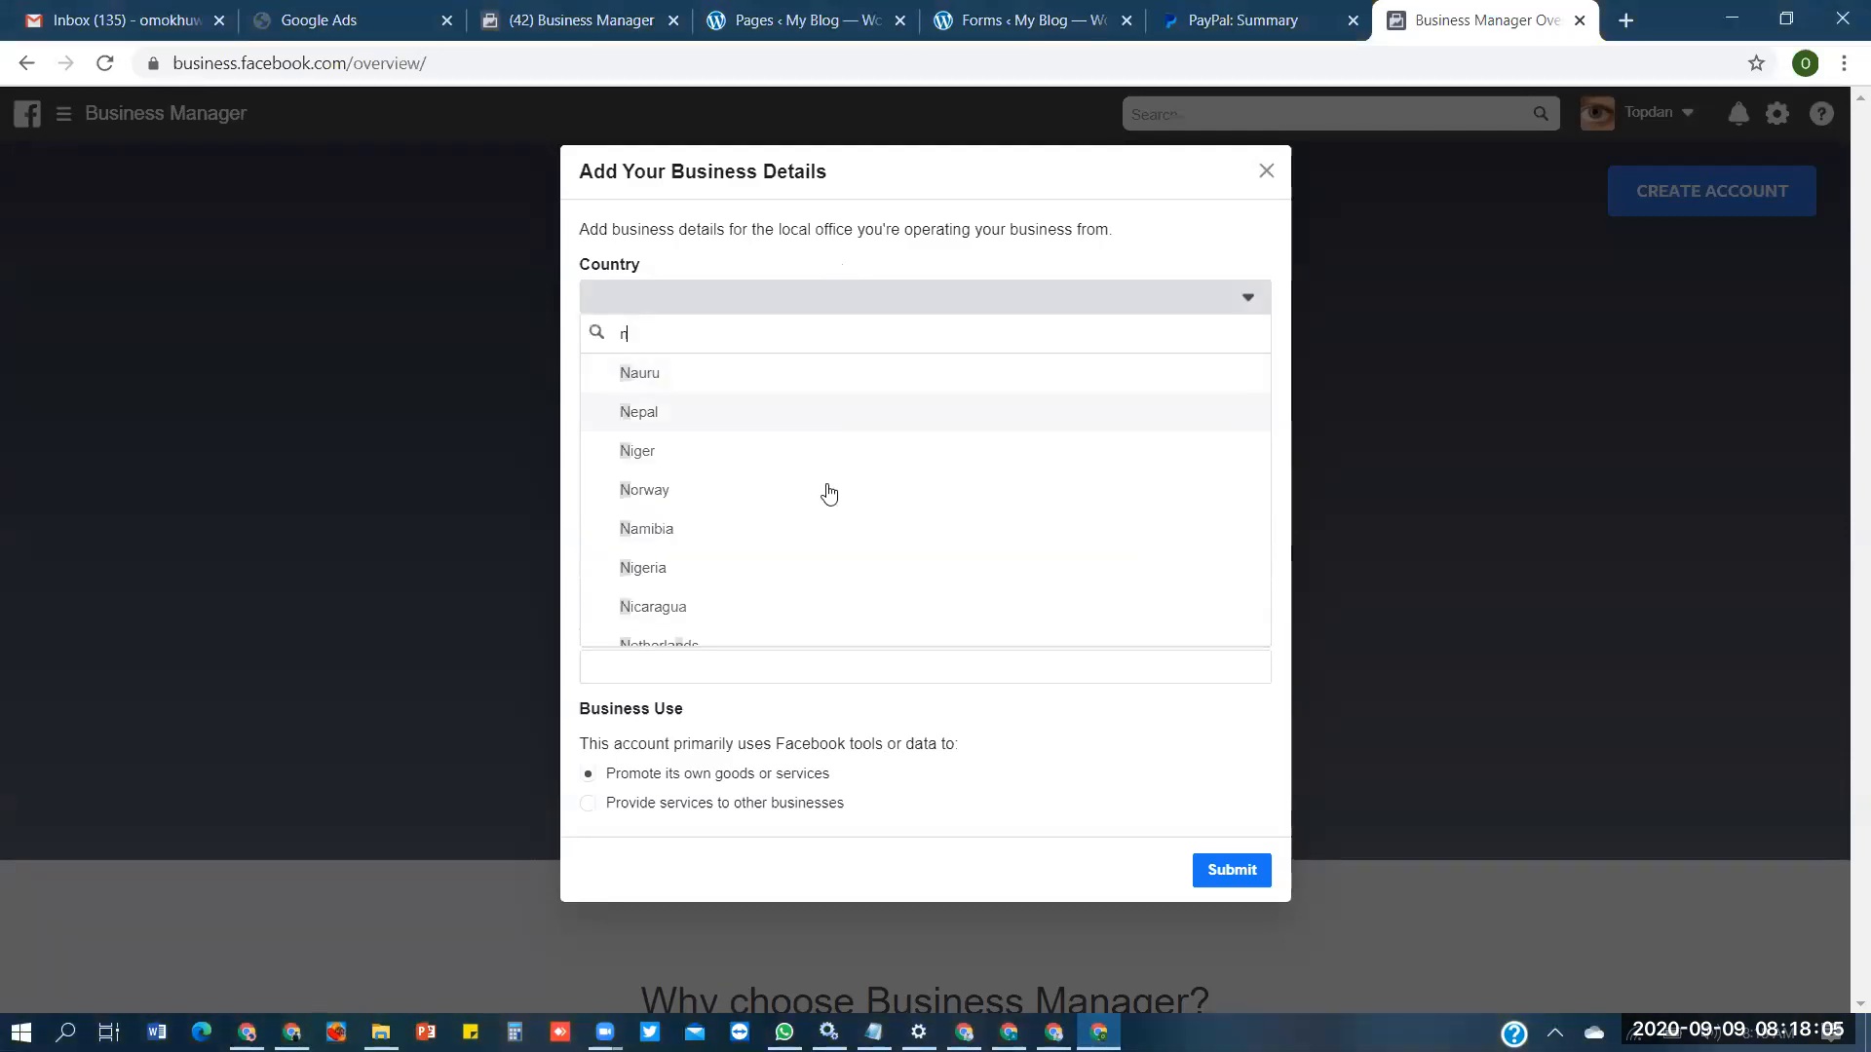
pyautogui.click(731, 570)
pyautogui.click(809, 371)
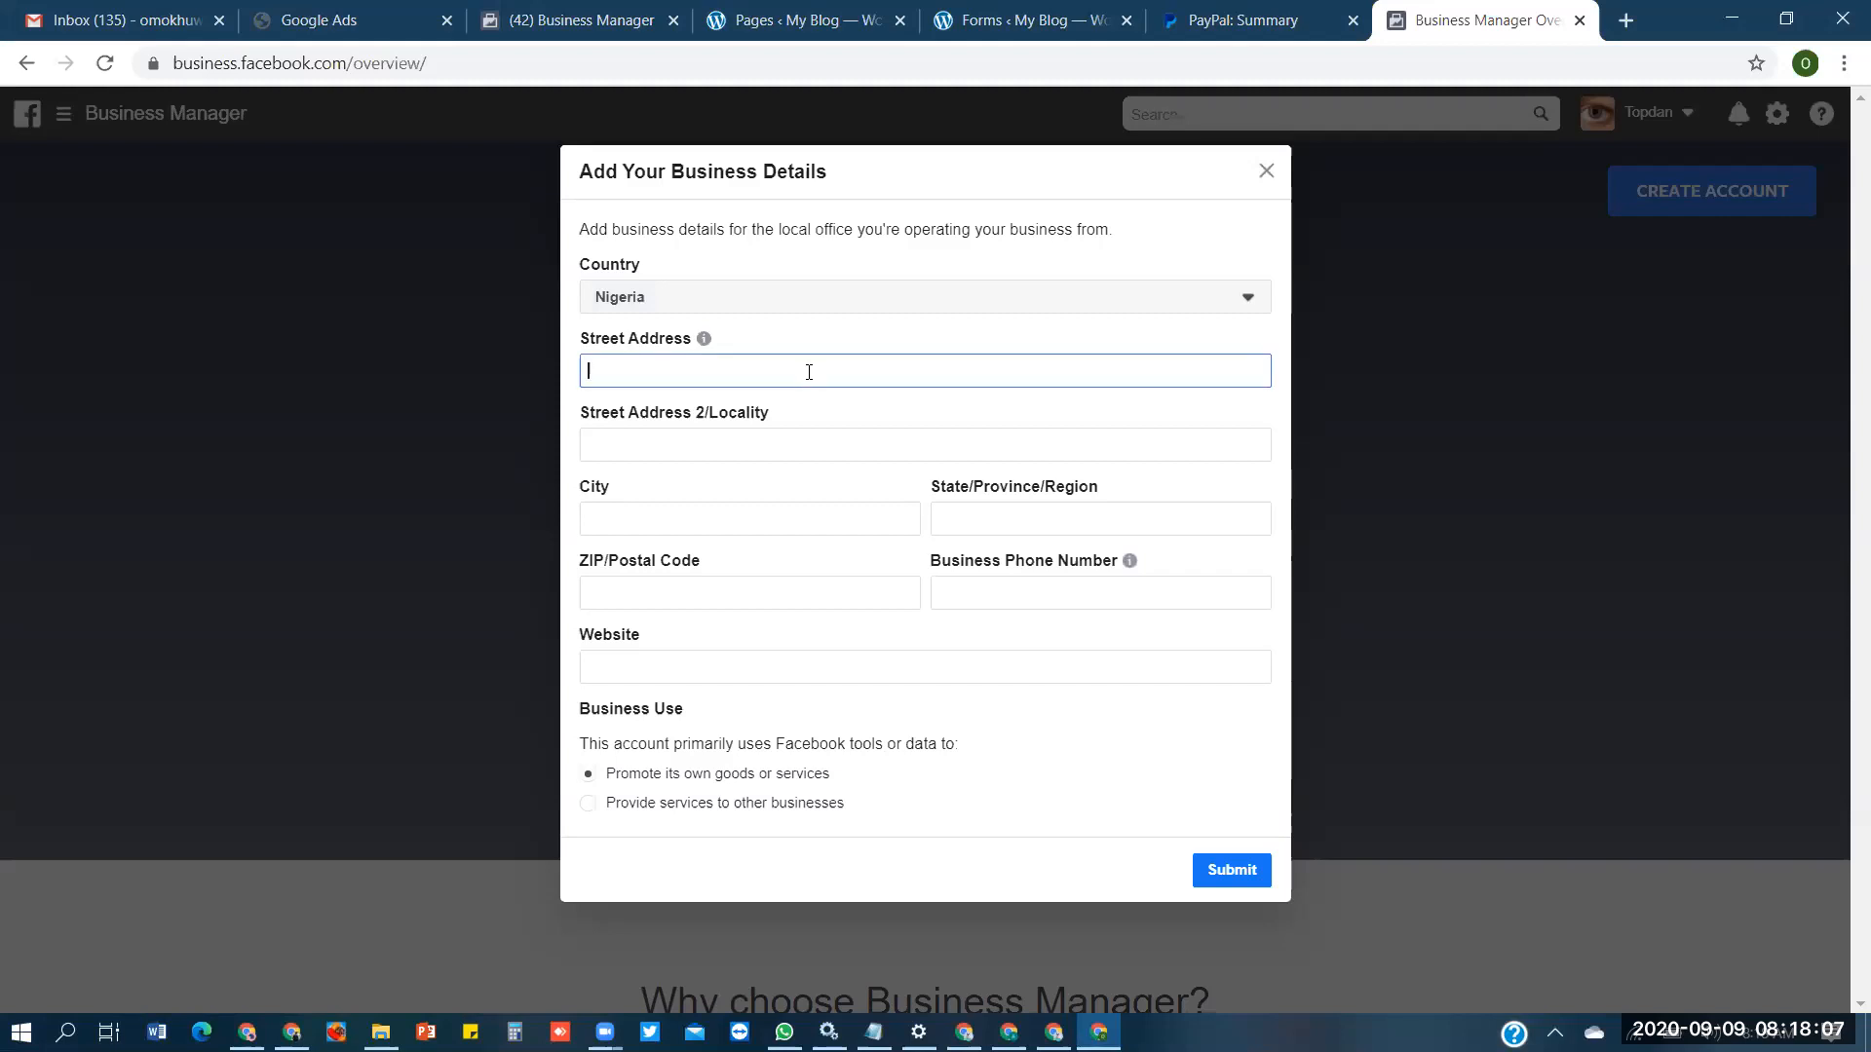
pyautogui.write('Lagso')
pyautogui.write('os')
pyautogui.hotkey('ctrl', 'a')
pyautogui.hotkey('ctrl', 'c')
pyautogui.press('Tab')
pyautogui.press('Tab')
pyautogui.hotkey('ctrl', 'v')
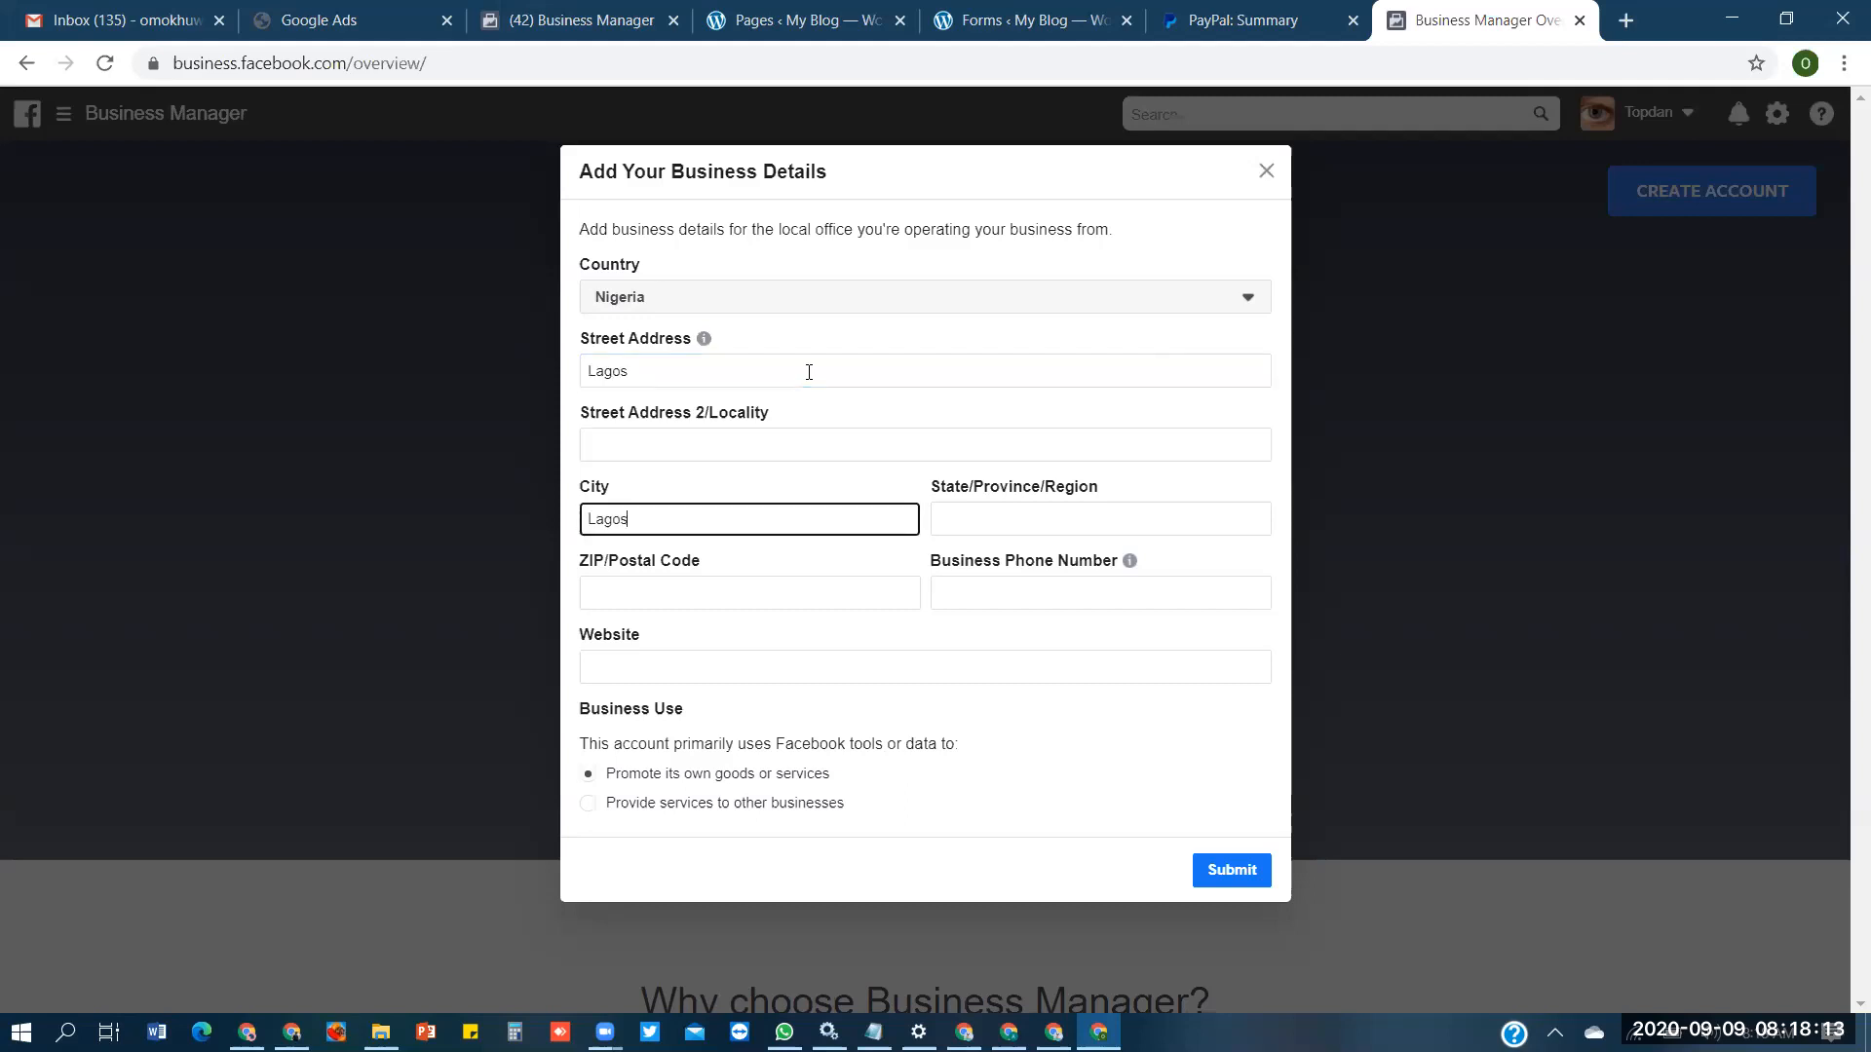
# - Fill in the second address line, the state and the ZIP/postal code of the business
pyautogui.click(891, 442)
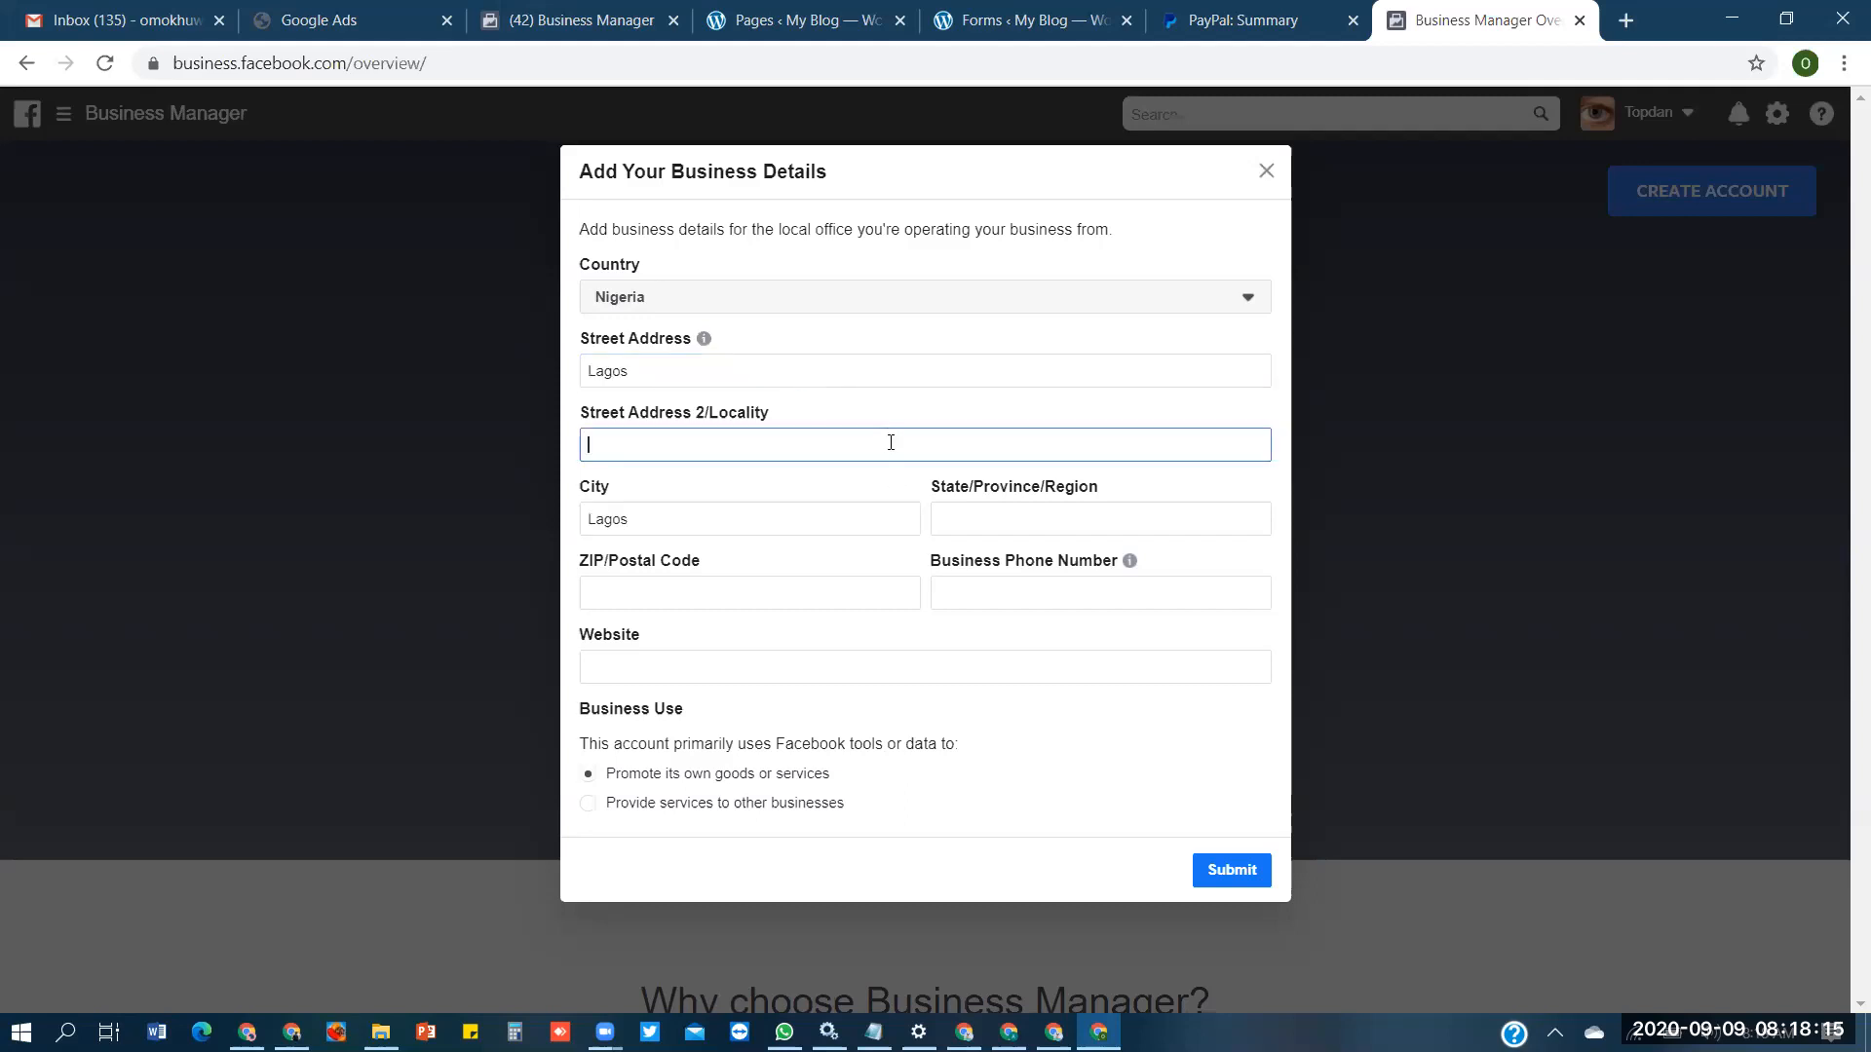
pyautogui.hotkey('ctrl', 'v')
pyautogui.press('Tab')
pyautogui.press('Tab')
pyautogui.hotkey('ctrl', 'v')
pyautogui.press('Tab')
pyautogui.write('1000')
# - Enter the business phone number and the website topdan.com, and submit the business details
pyautogui.press('Tab')
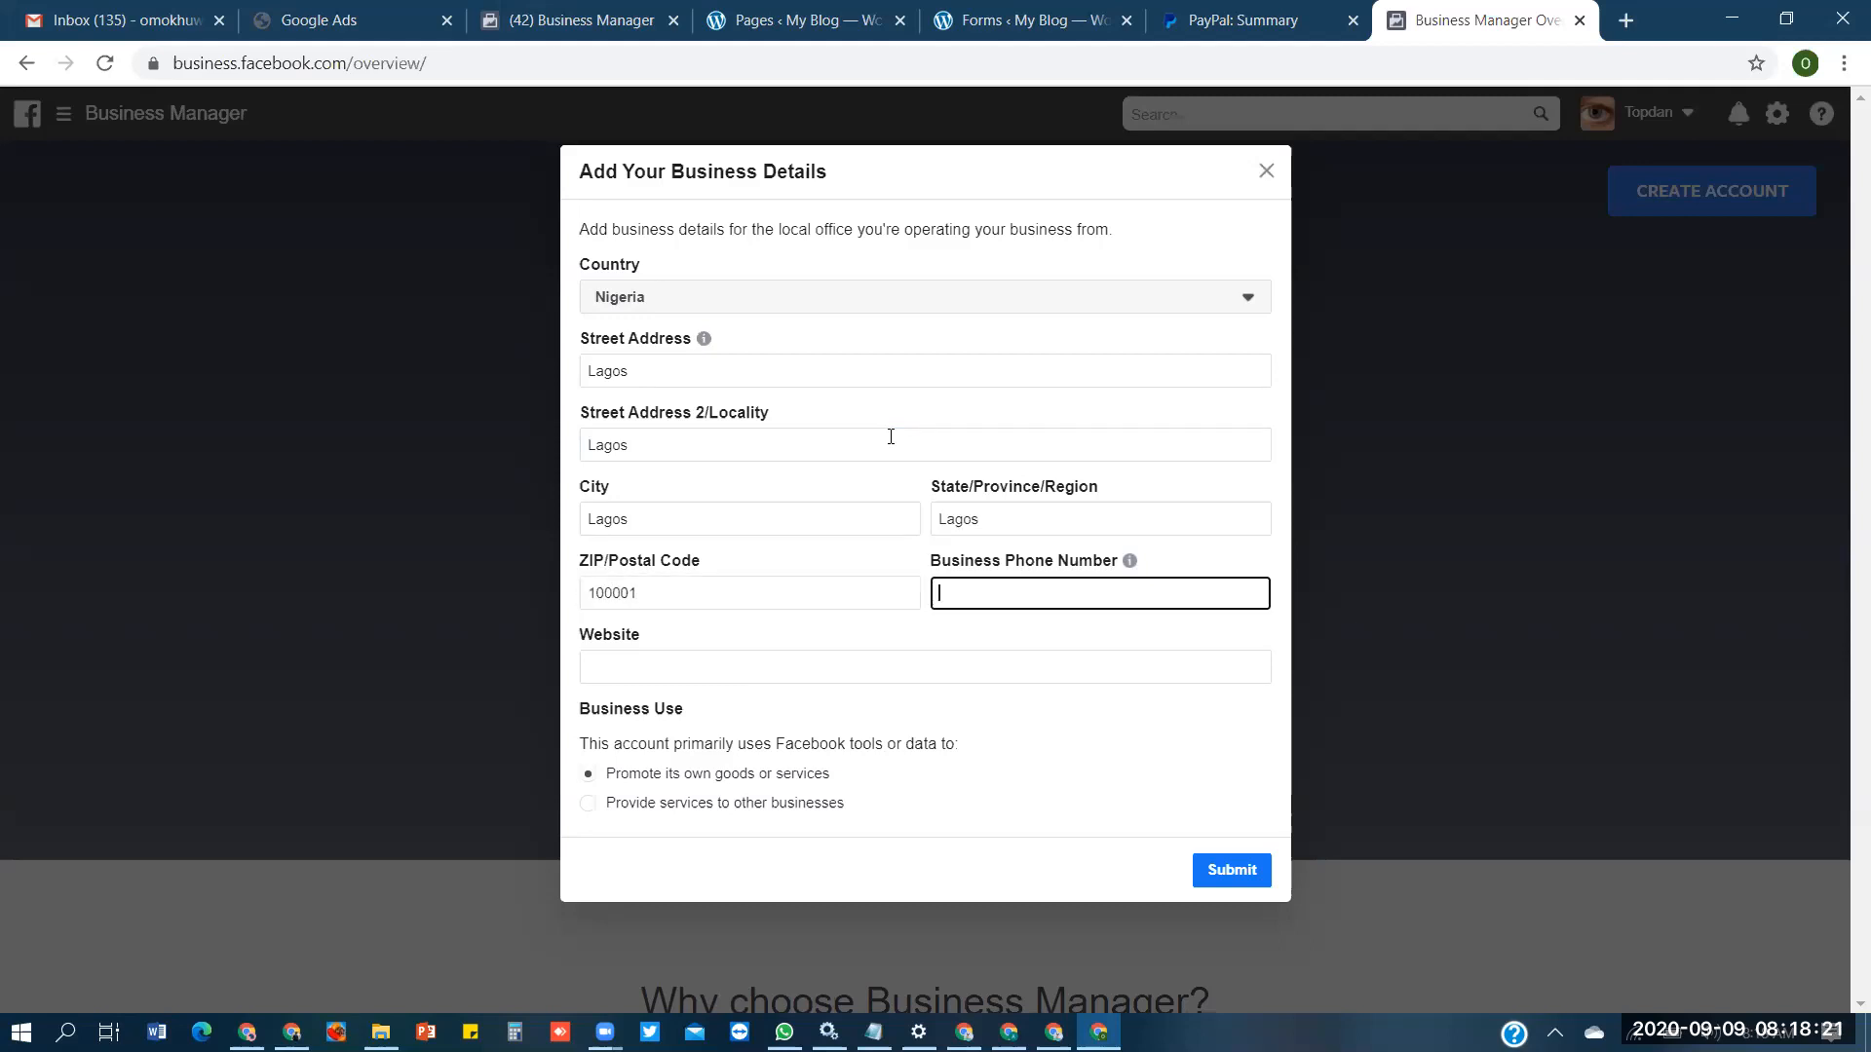
pyautogui.press('Tab')
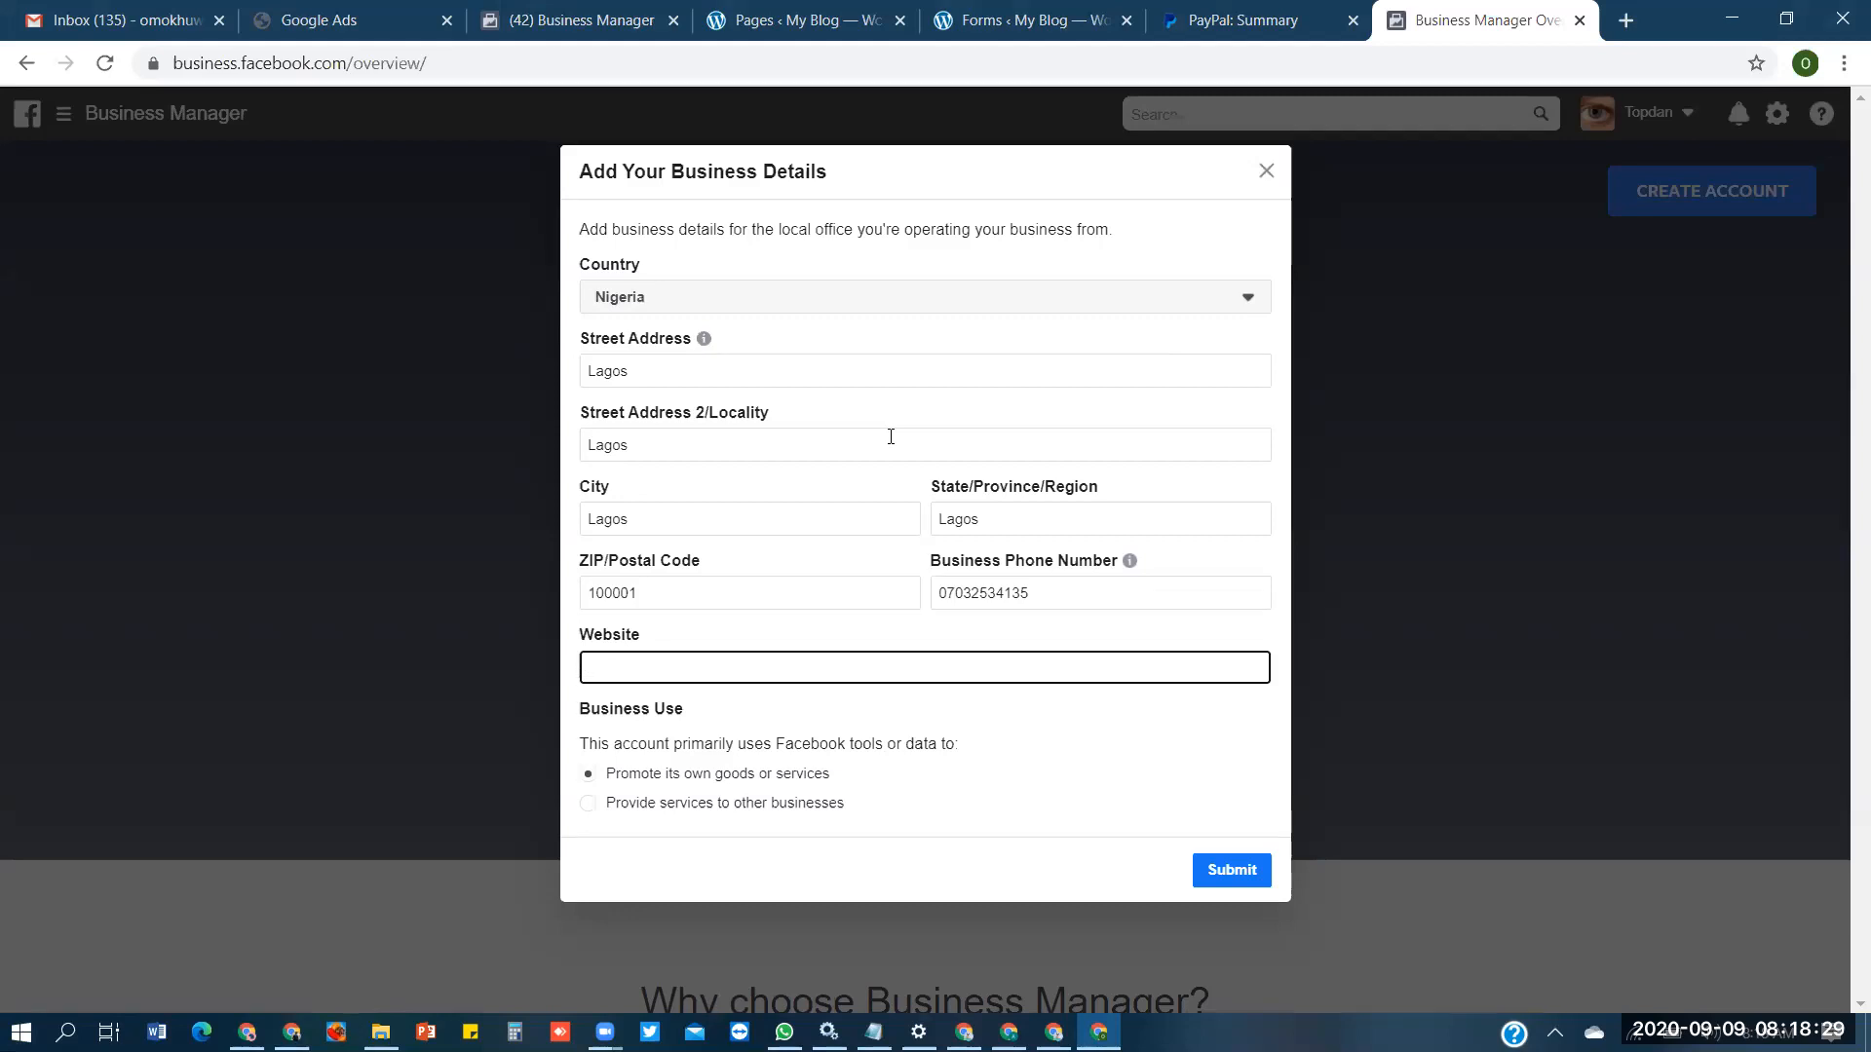
pyautogui.write('topdan.com')
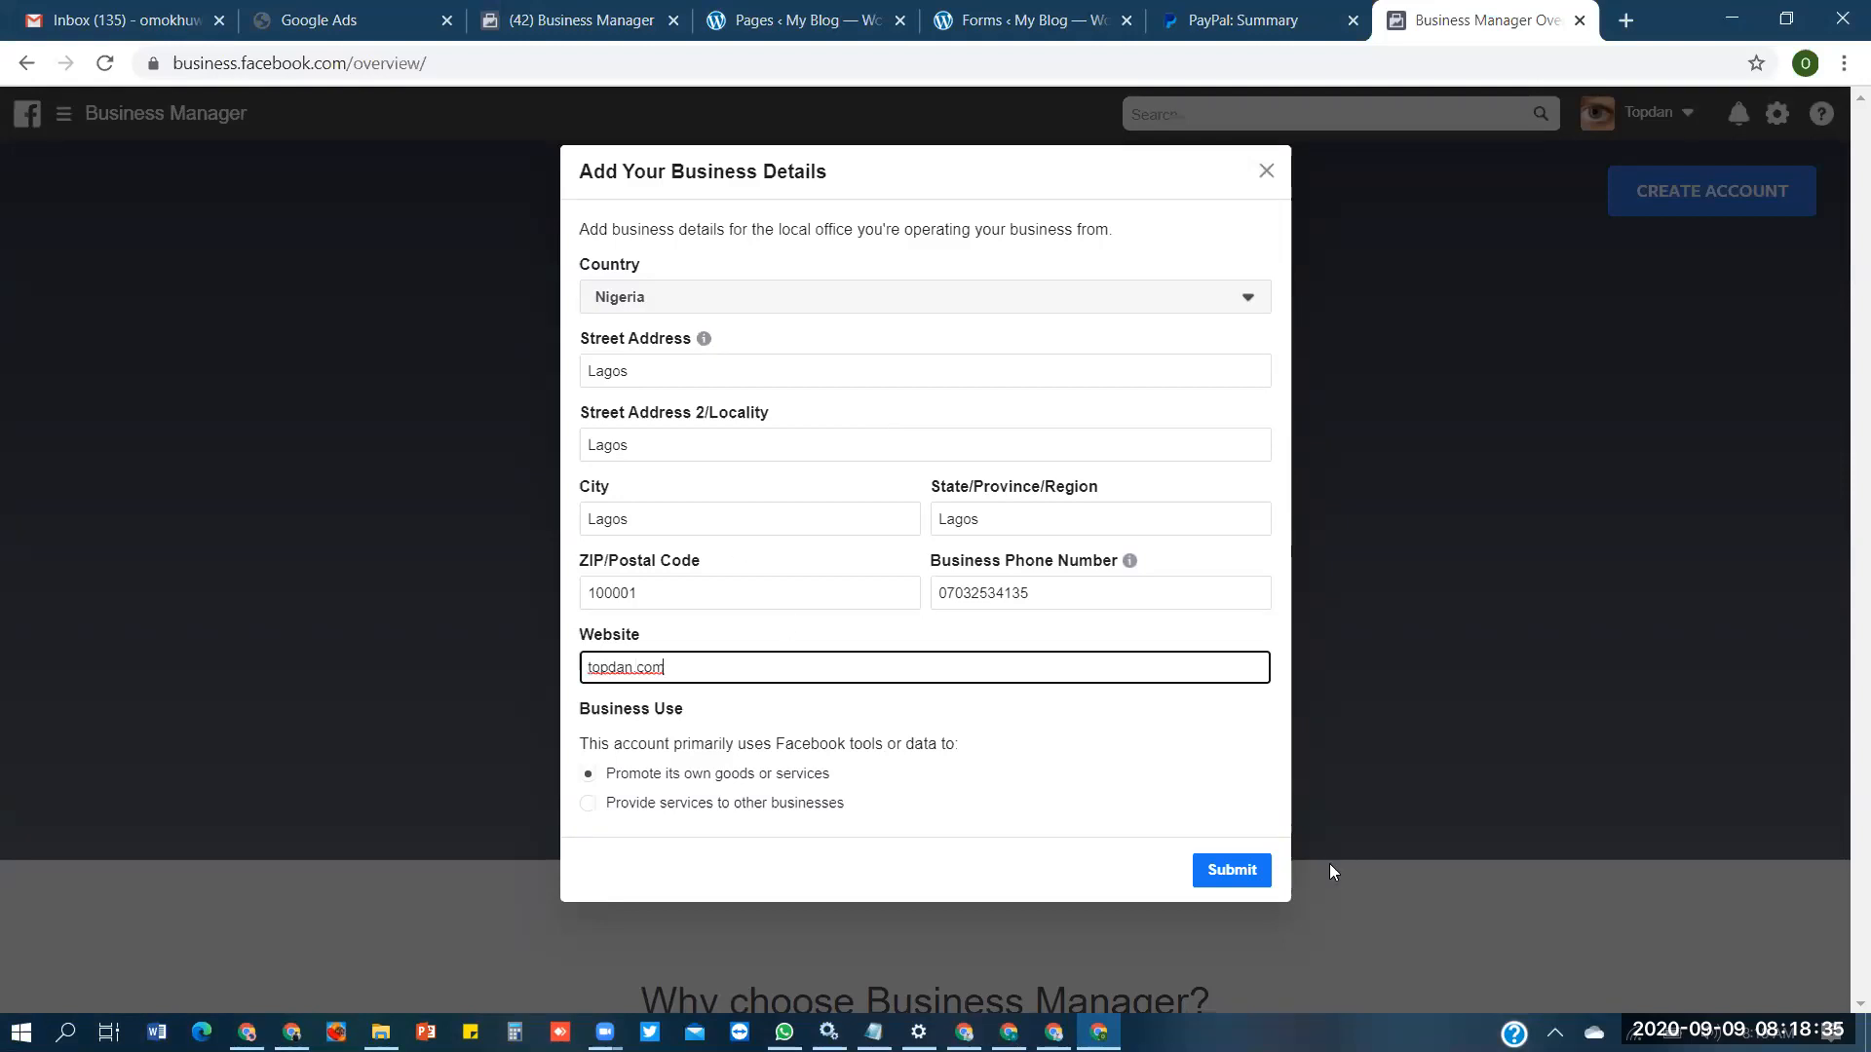
pyautogui.click(1220, 867)
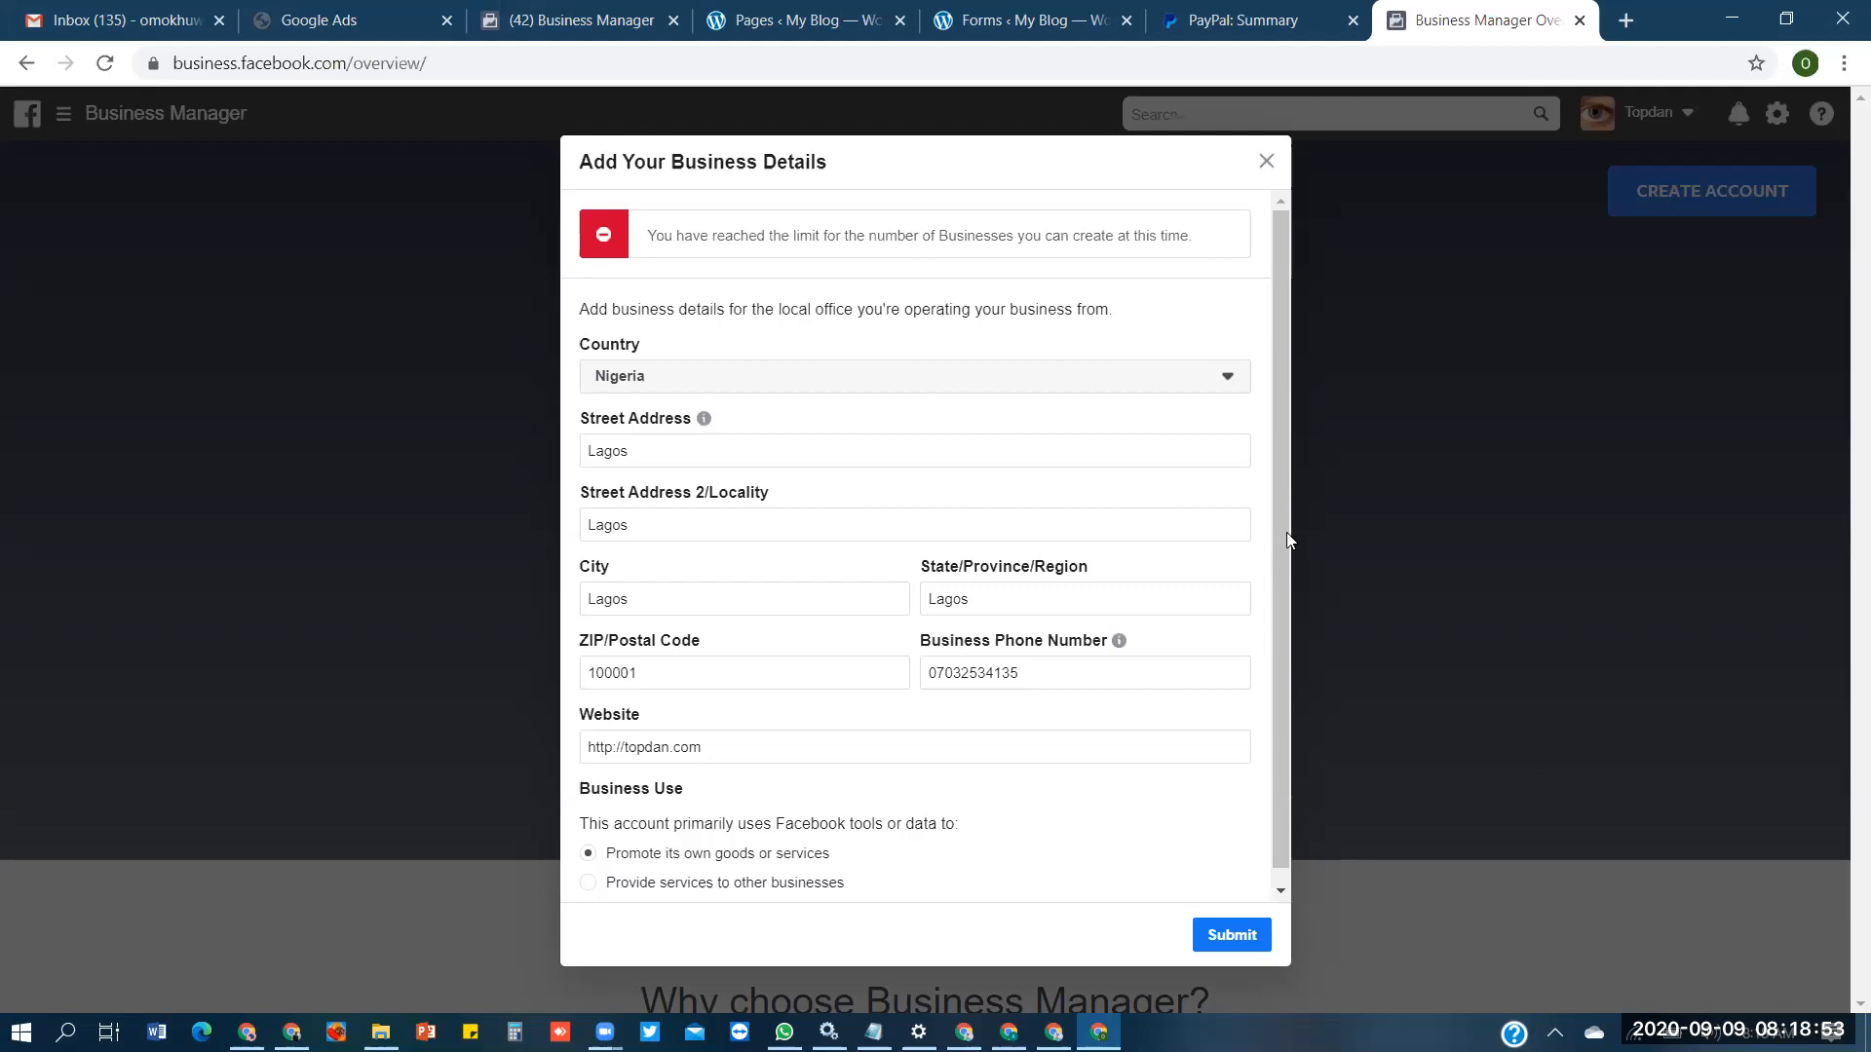
pyautogui.moveTo(1286, 530); pyautogui.dragTo(1310, 338)
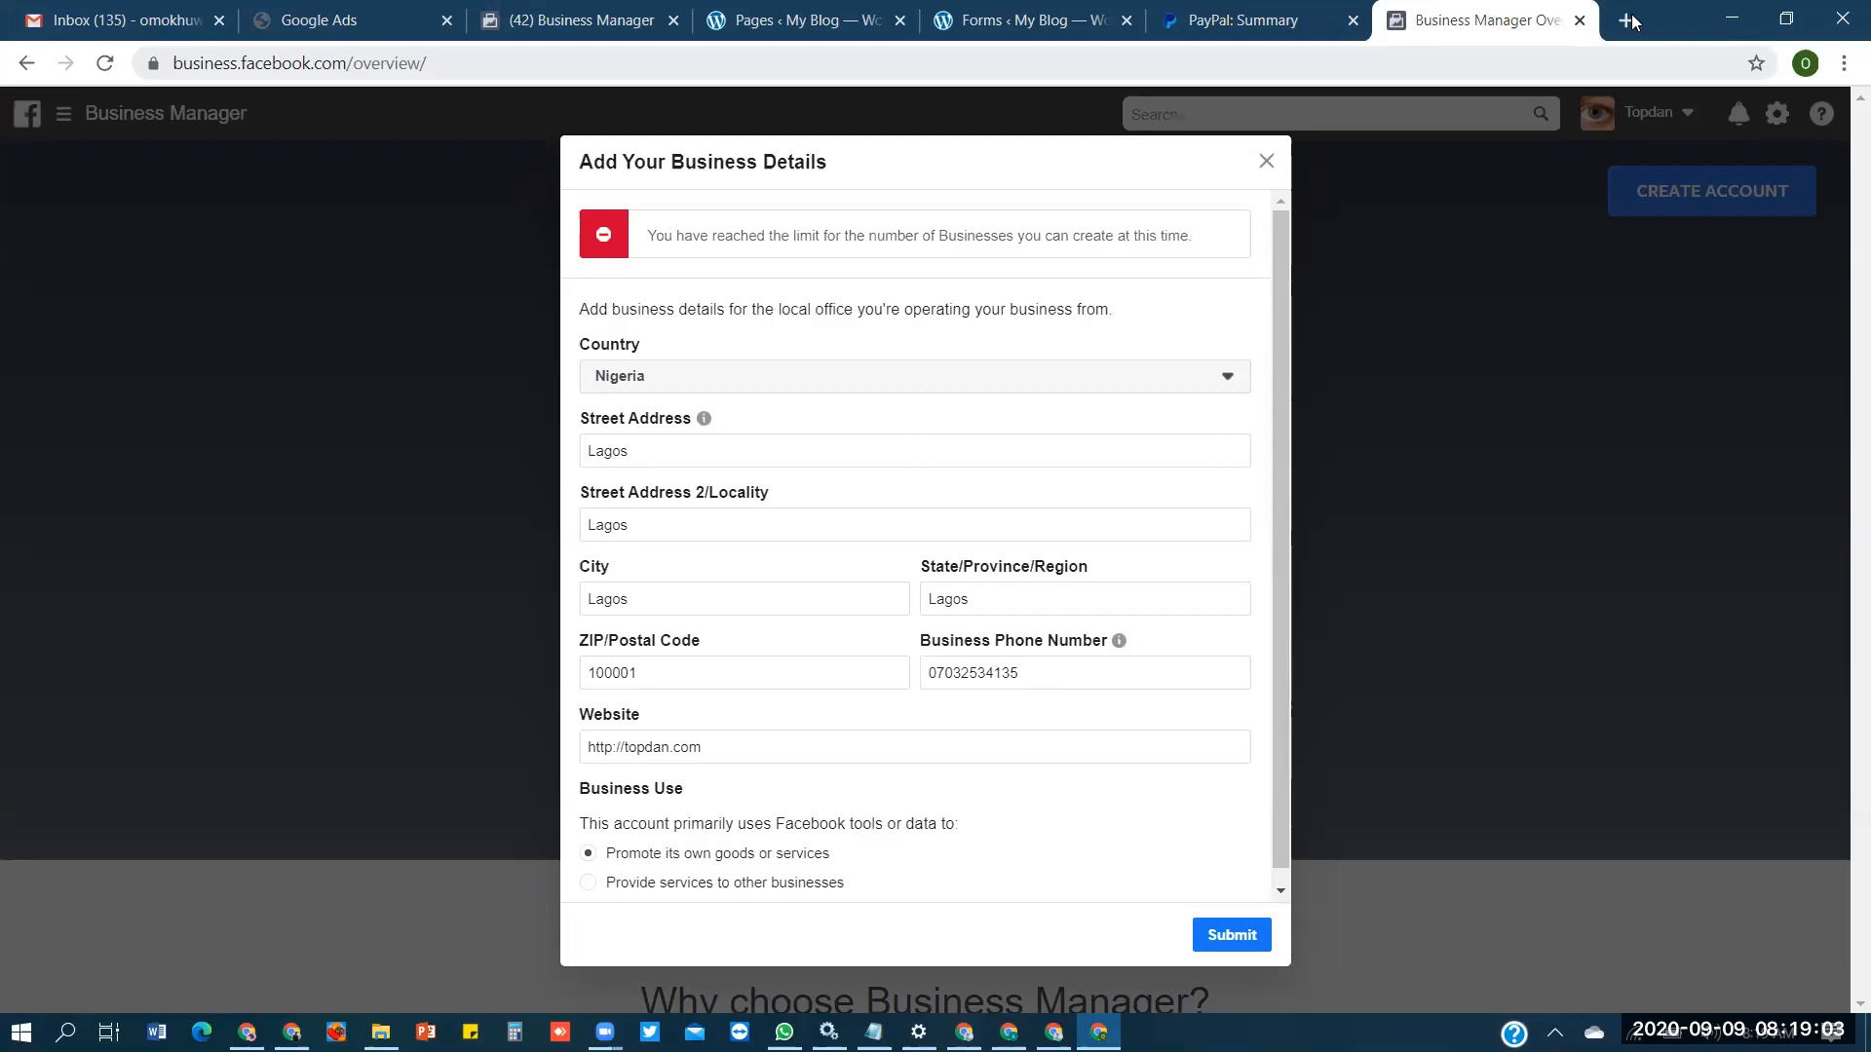
# - Look through the open Gmail inbox, Google Ads and Topdan BM1 Business Manager pages
pyautogui.click(163, 10)
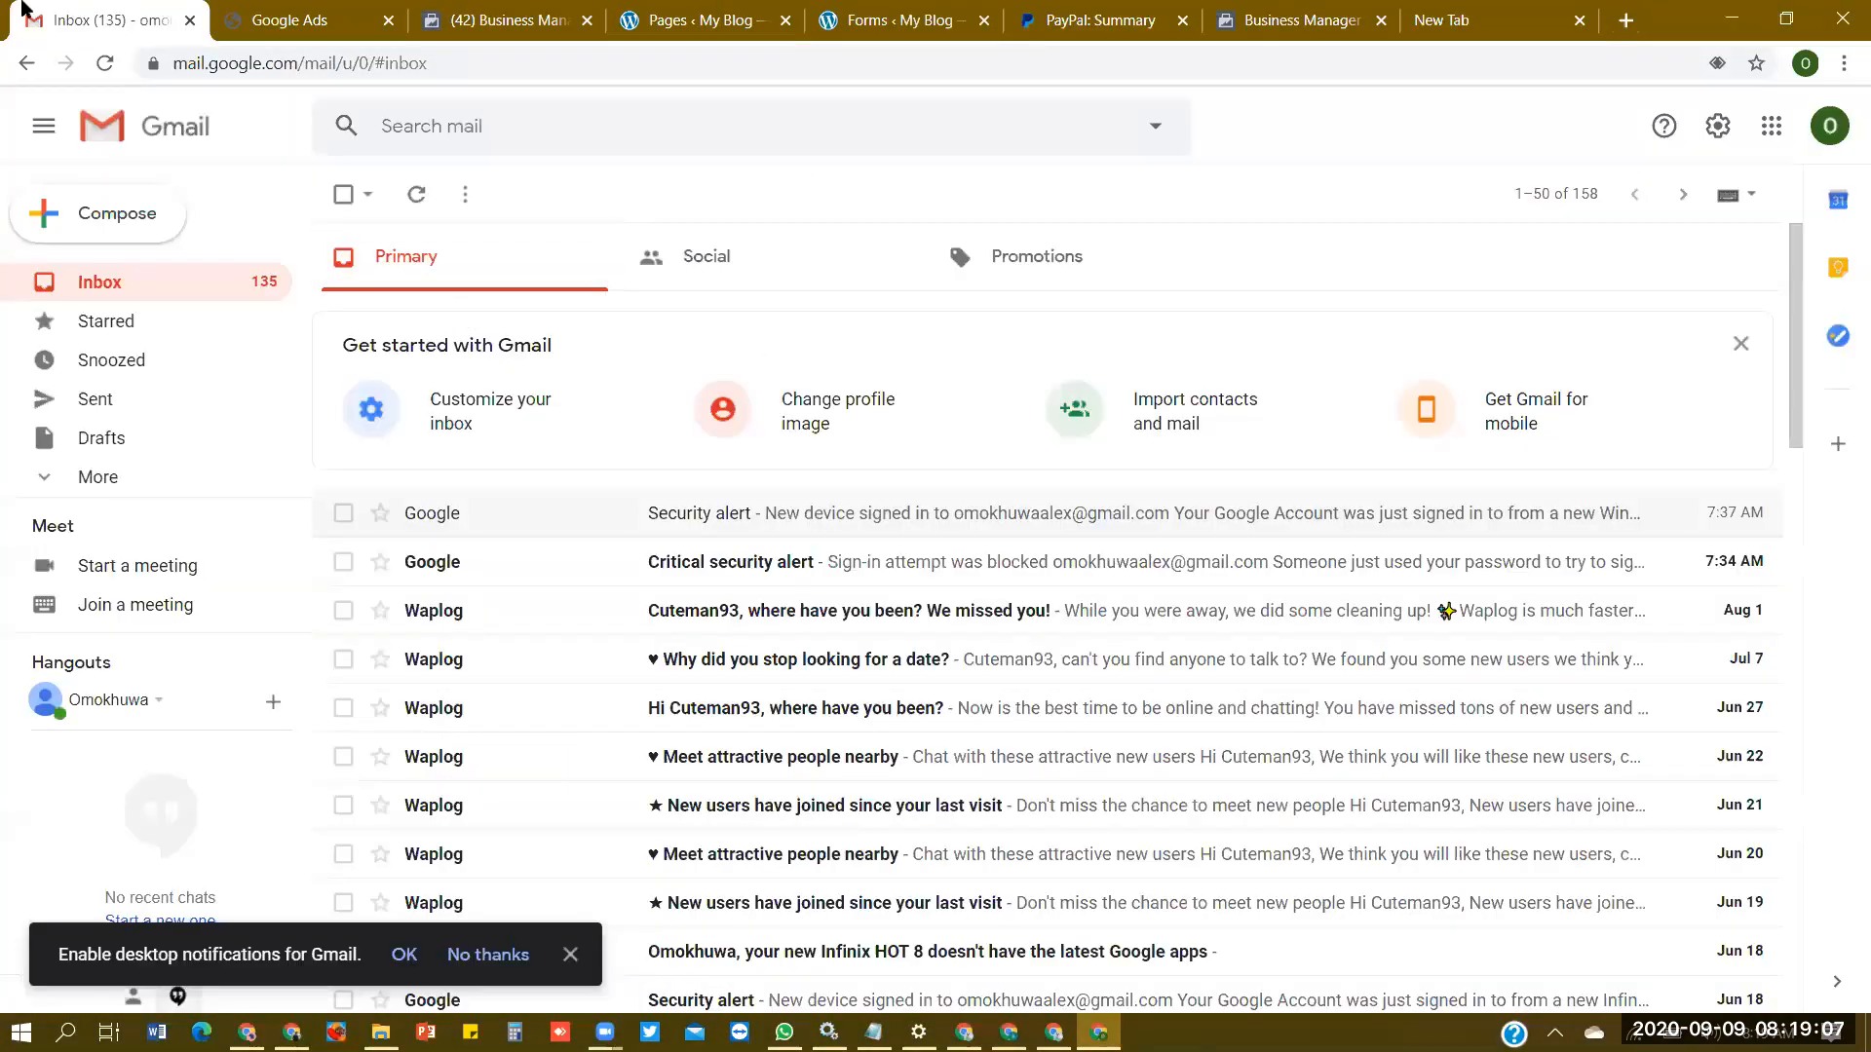
pyautogui.click(310, 7)
pyautogui.click(83, 8)
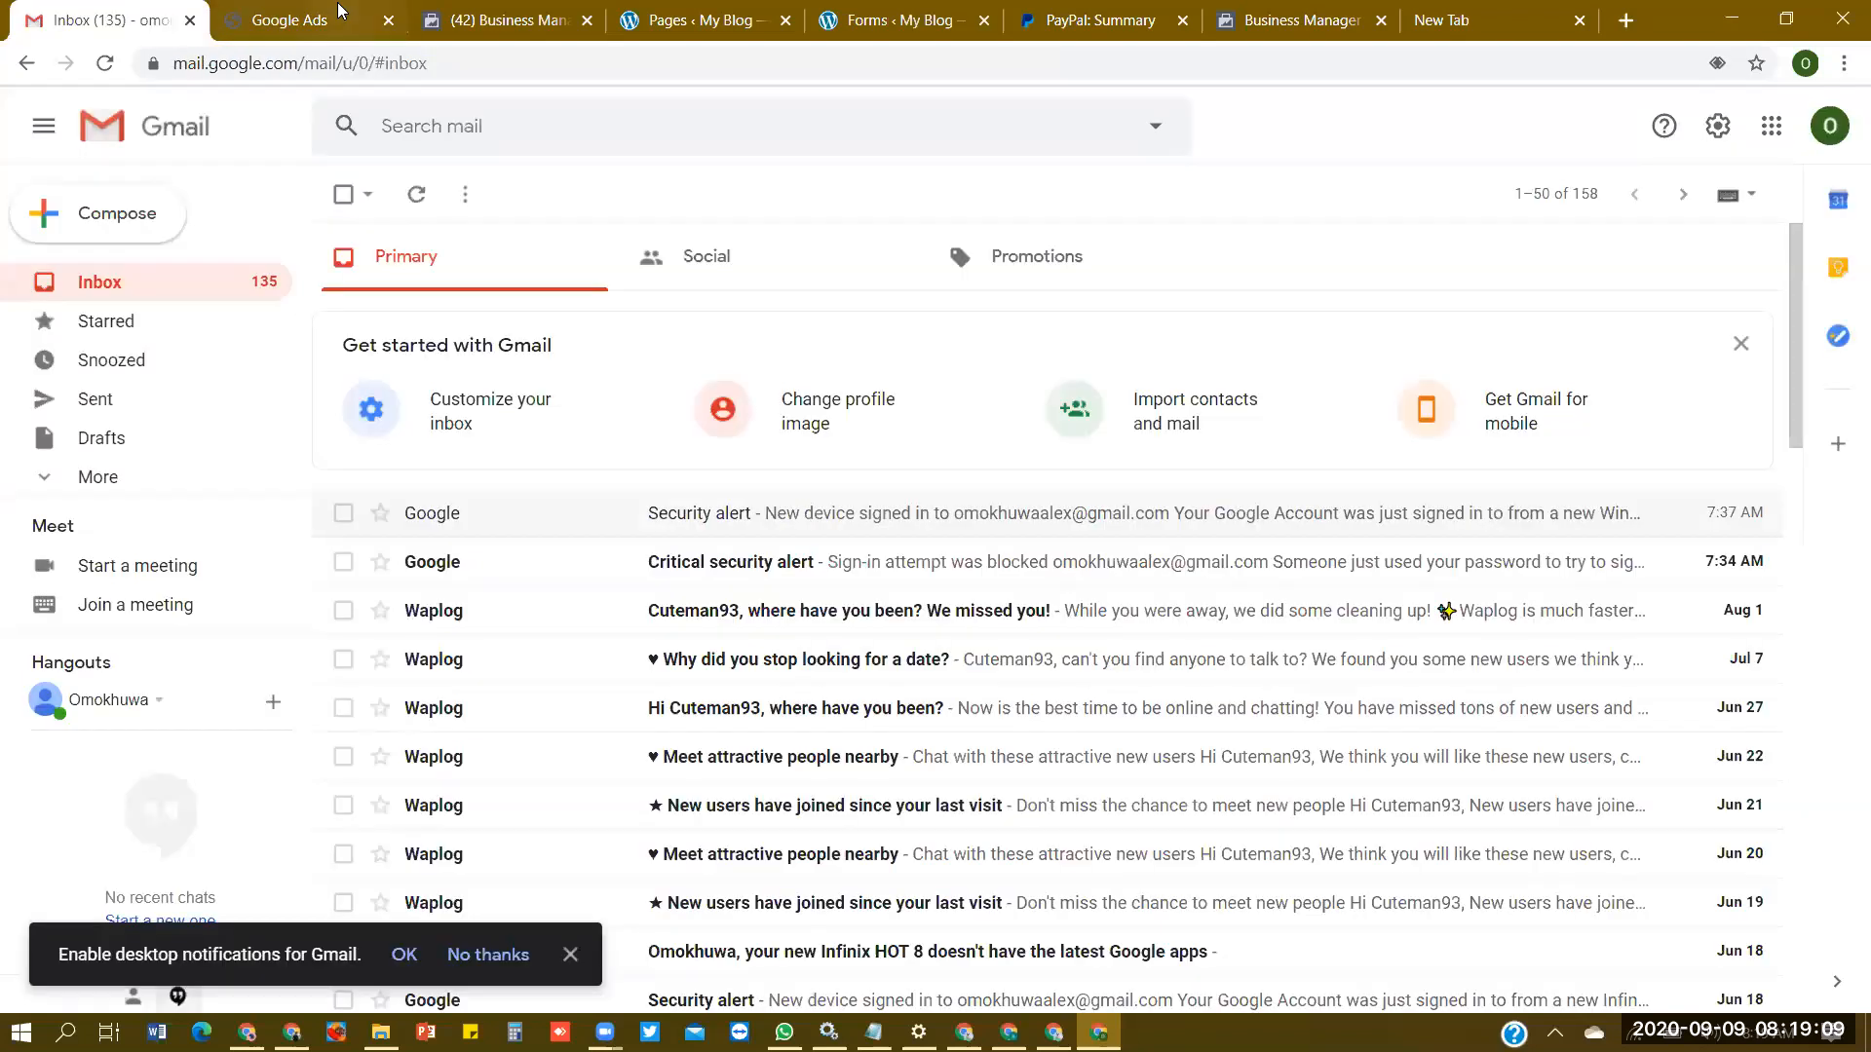
pyautogui.click(433, 9)
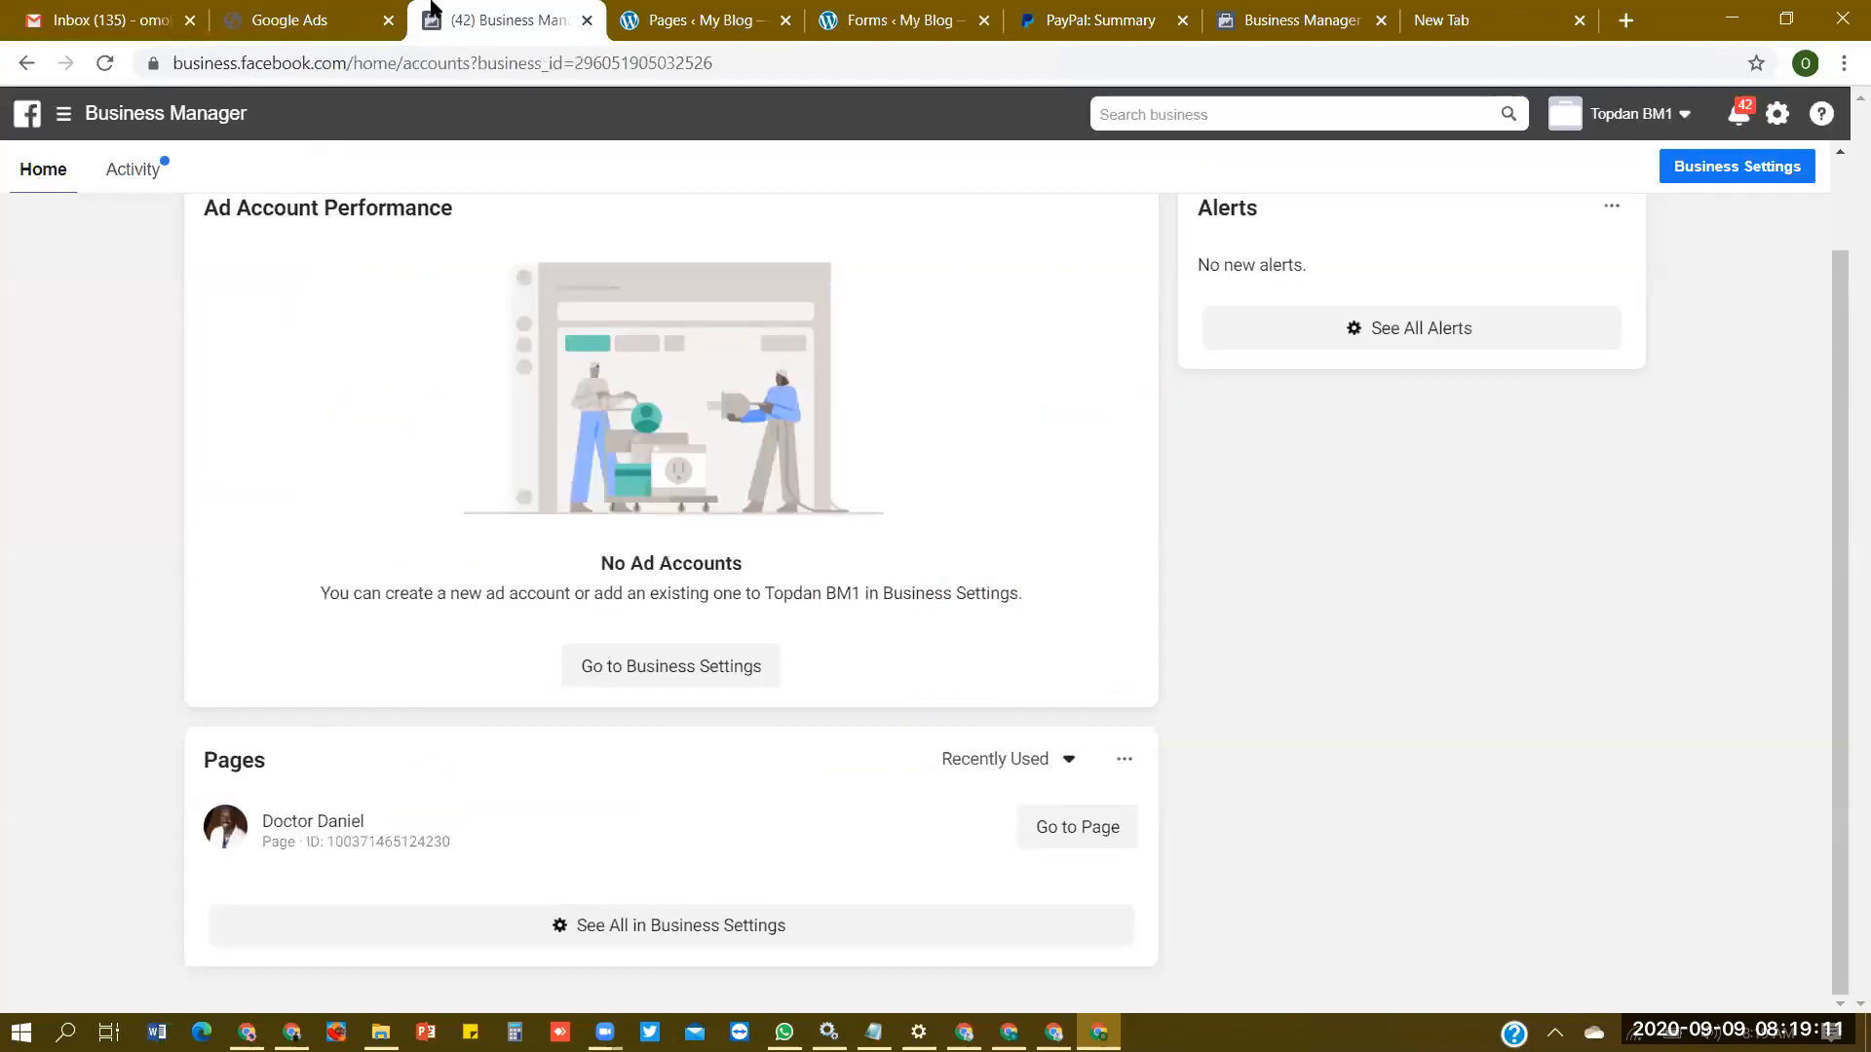
pyautogui.click(312, 12)
pyautogui.click(472, 11)
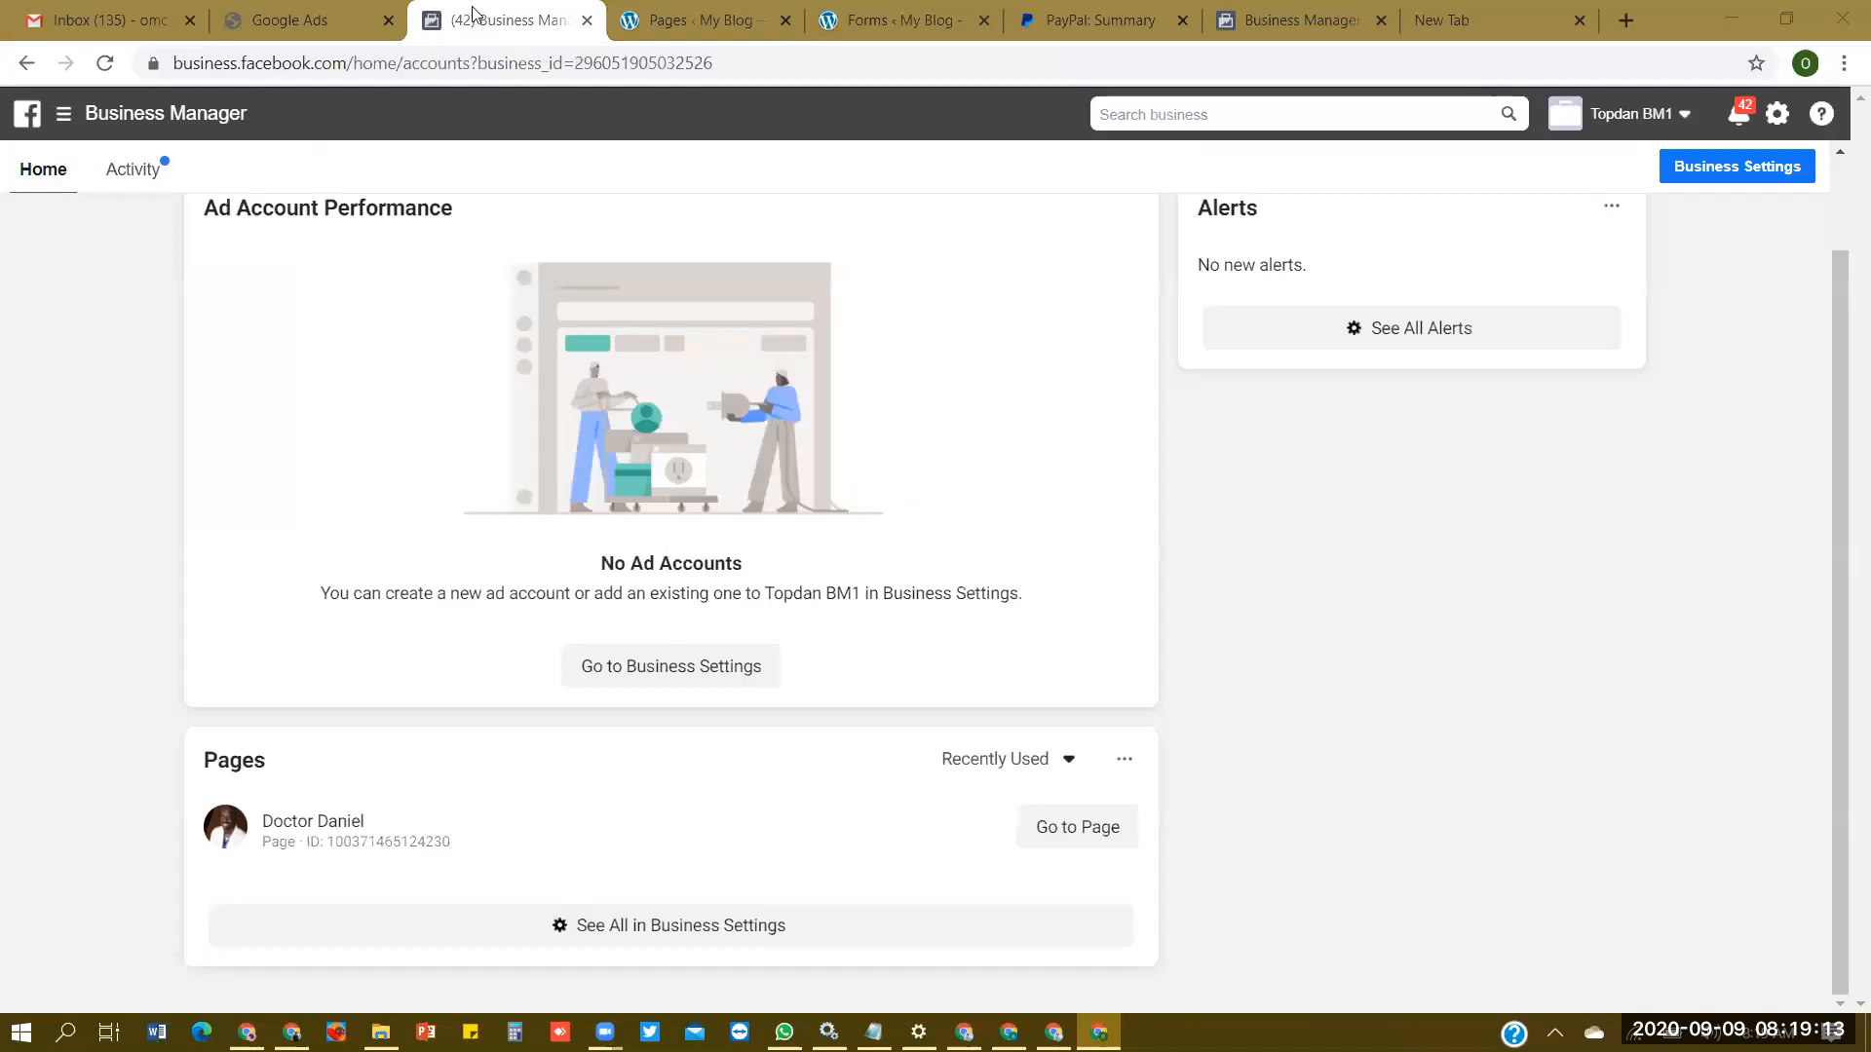
pyautogui.click(285, 11)
pyautogui.click(480, 8)
pyautogui.click(336, 9)
pyautogui.click(444, 9)
pyautogui.click(271, 10)
pyautogui.click(466, 10)
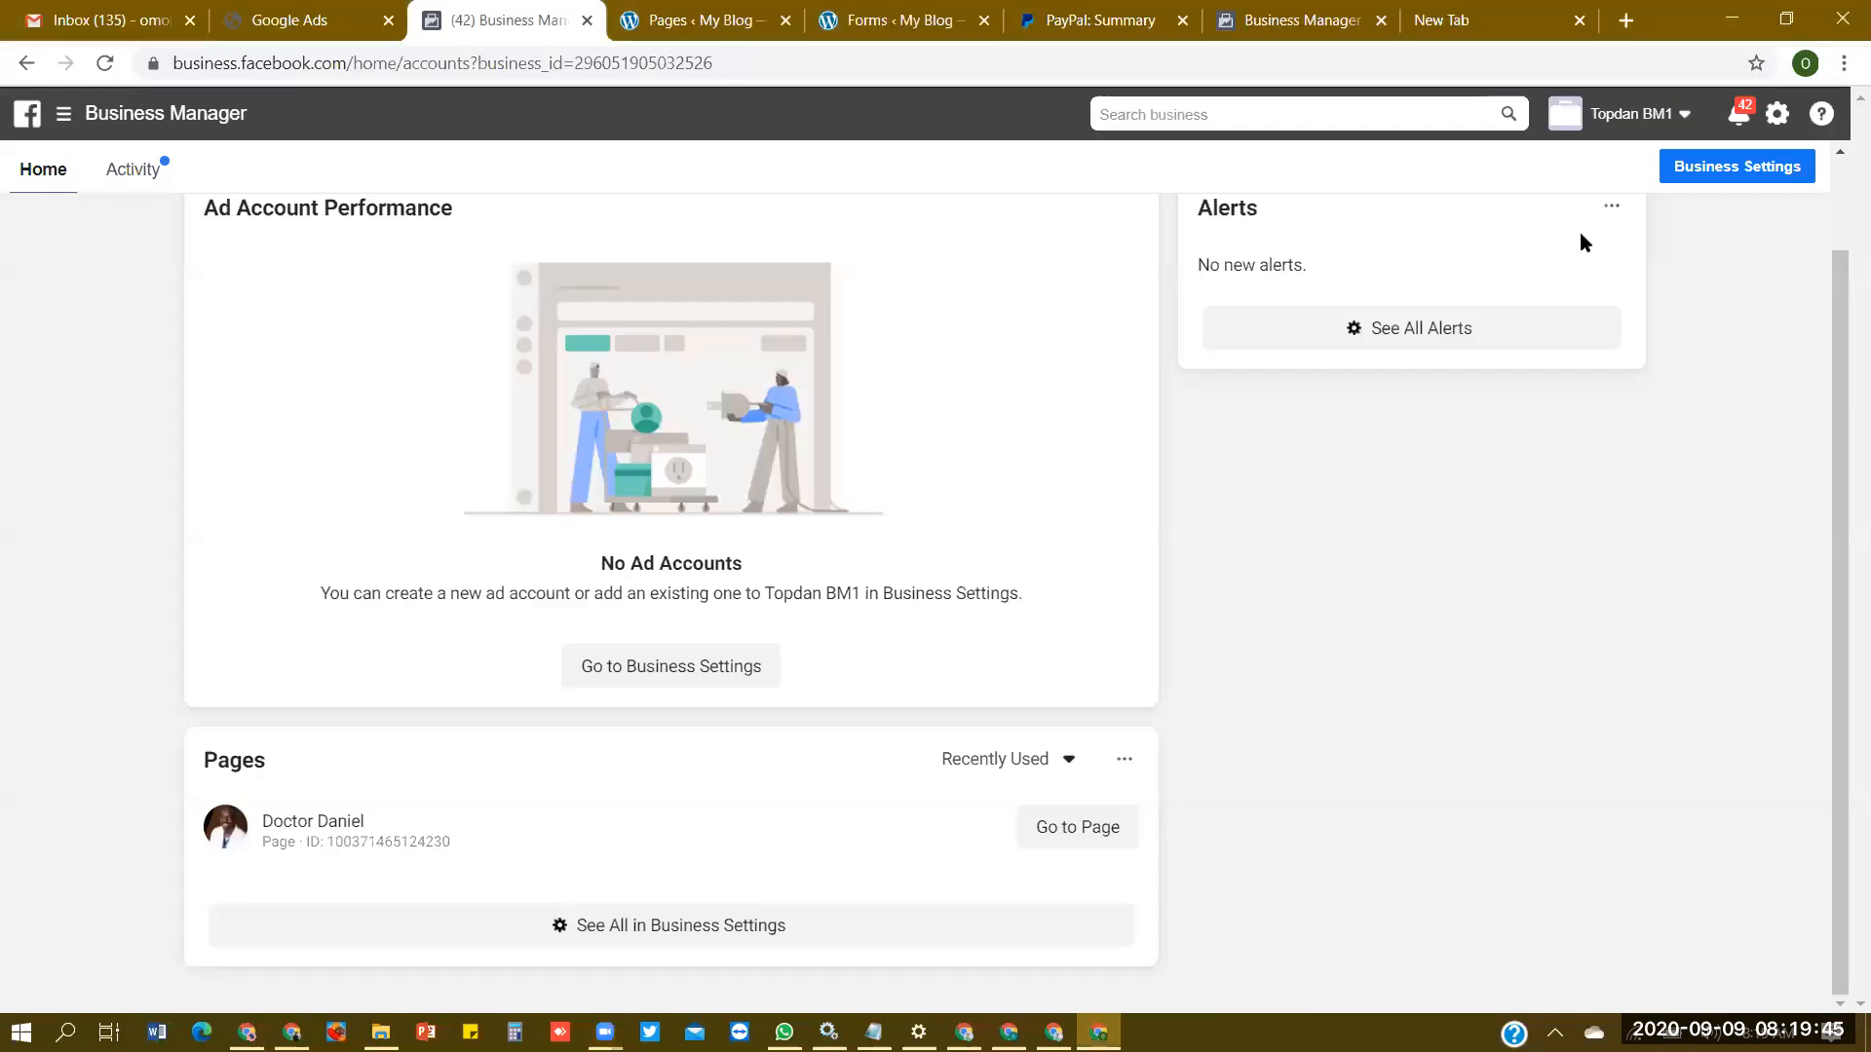
# - Close the blank new tab and the Business Manager overview tab with the account creation form
pyautogui.click(1514, 14)
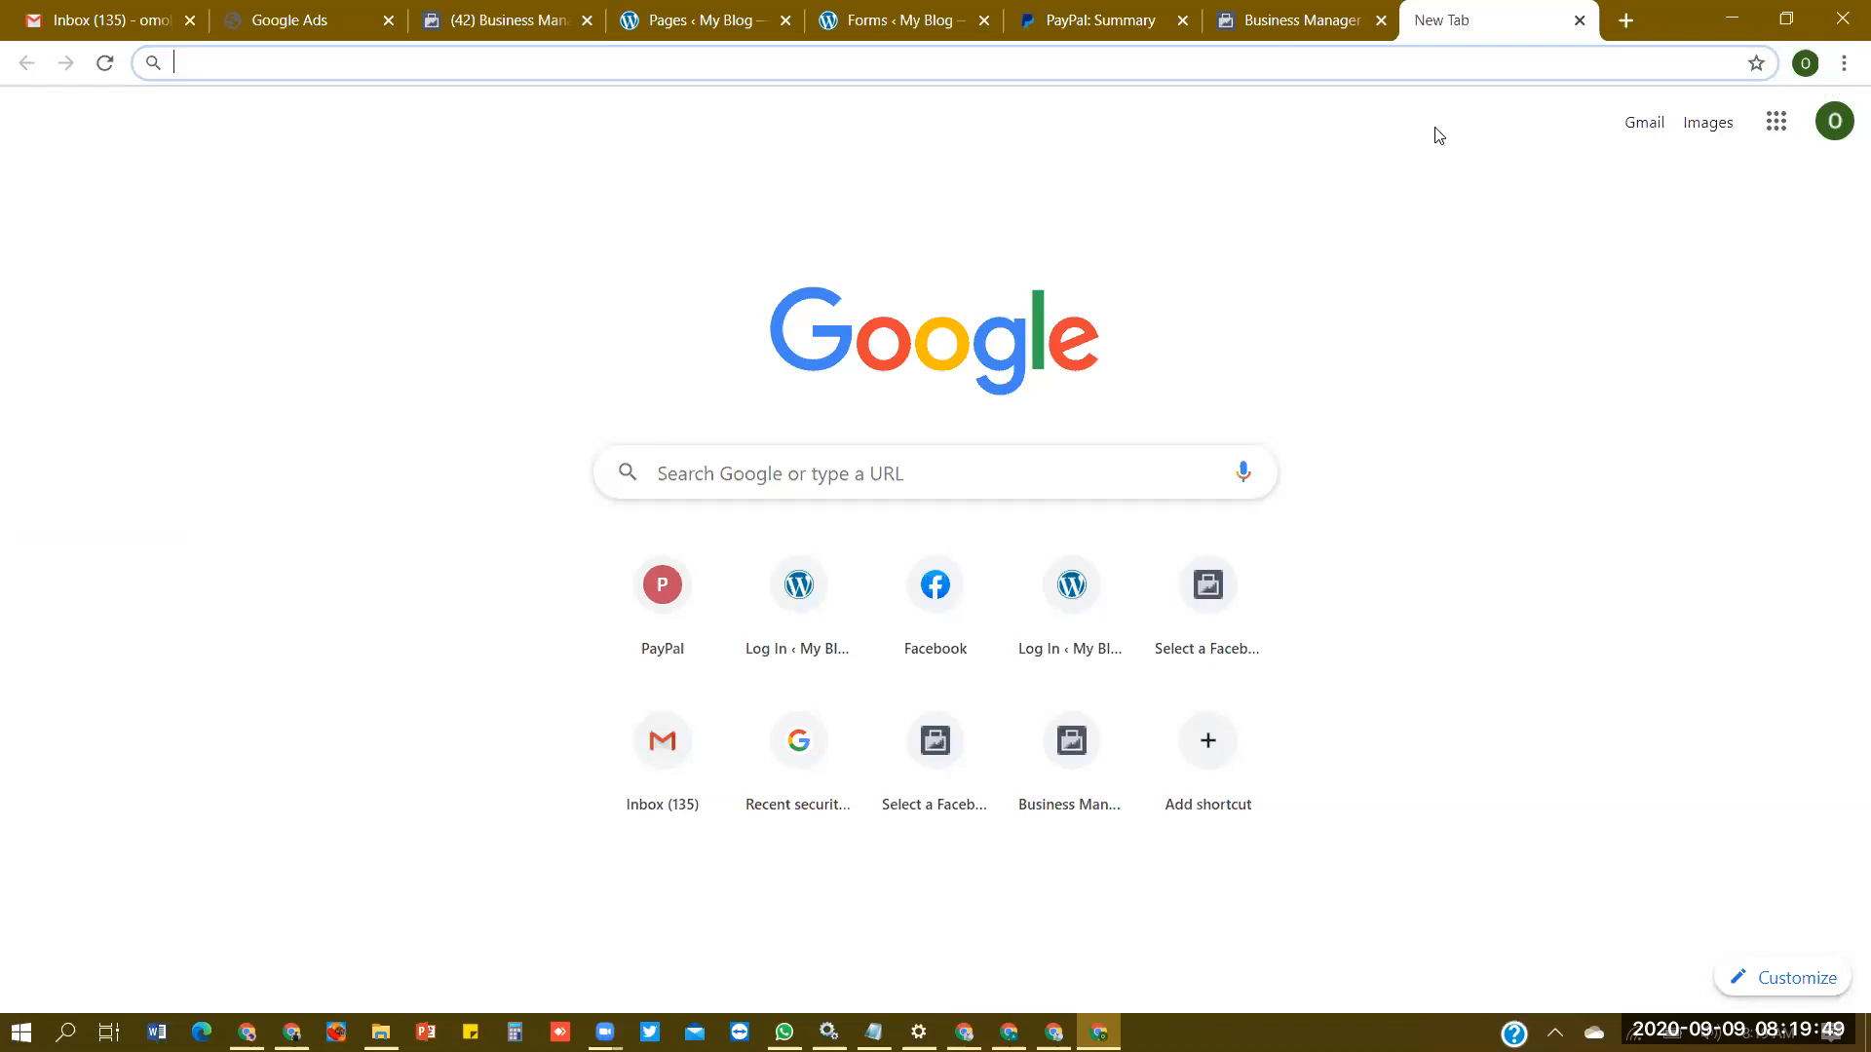
pyautogui.click(1579, 21)
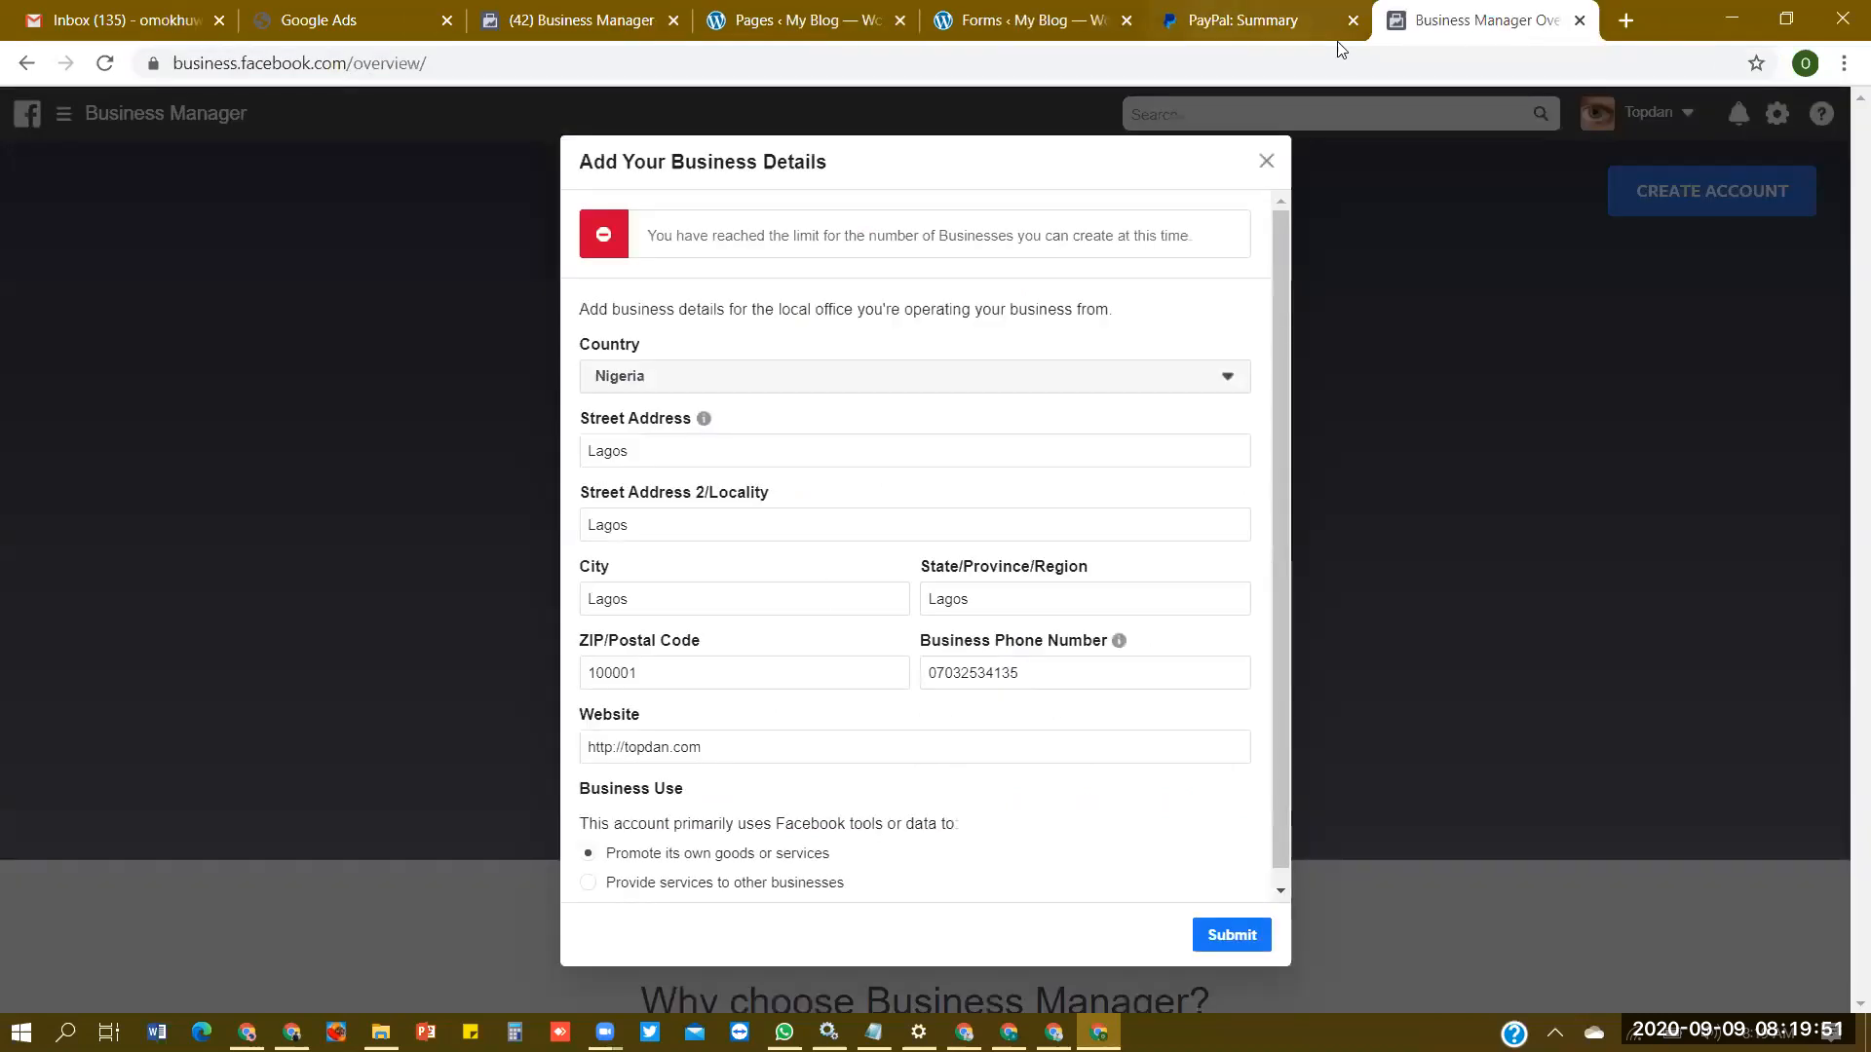
pyautogui.click(1580, 20)
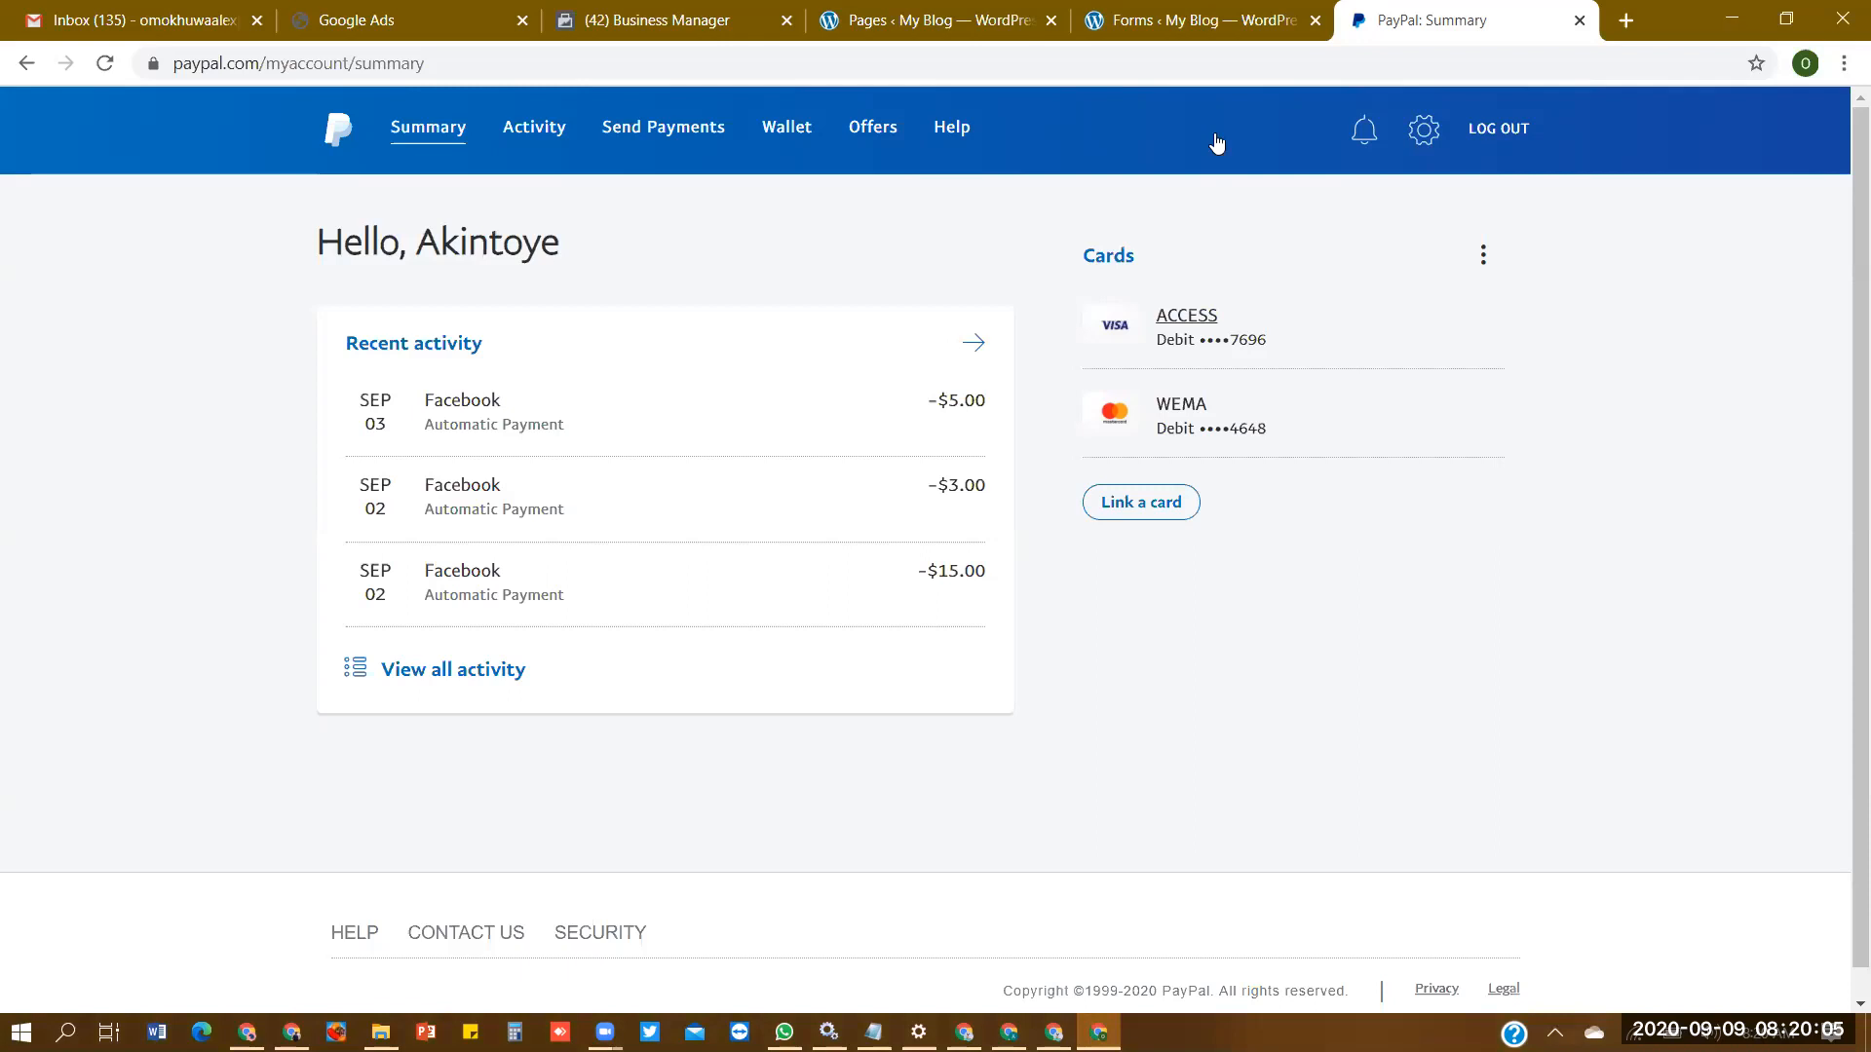
# - Open the Business Settings of the Topdan BM1 Business Manager and show the Pages it owns
pyautogui.hotkey('ctrl', 'shift', 'Tab')
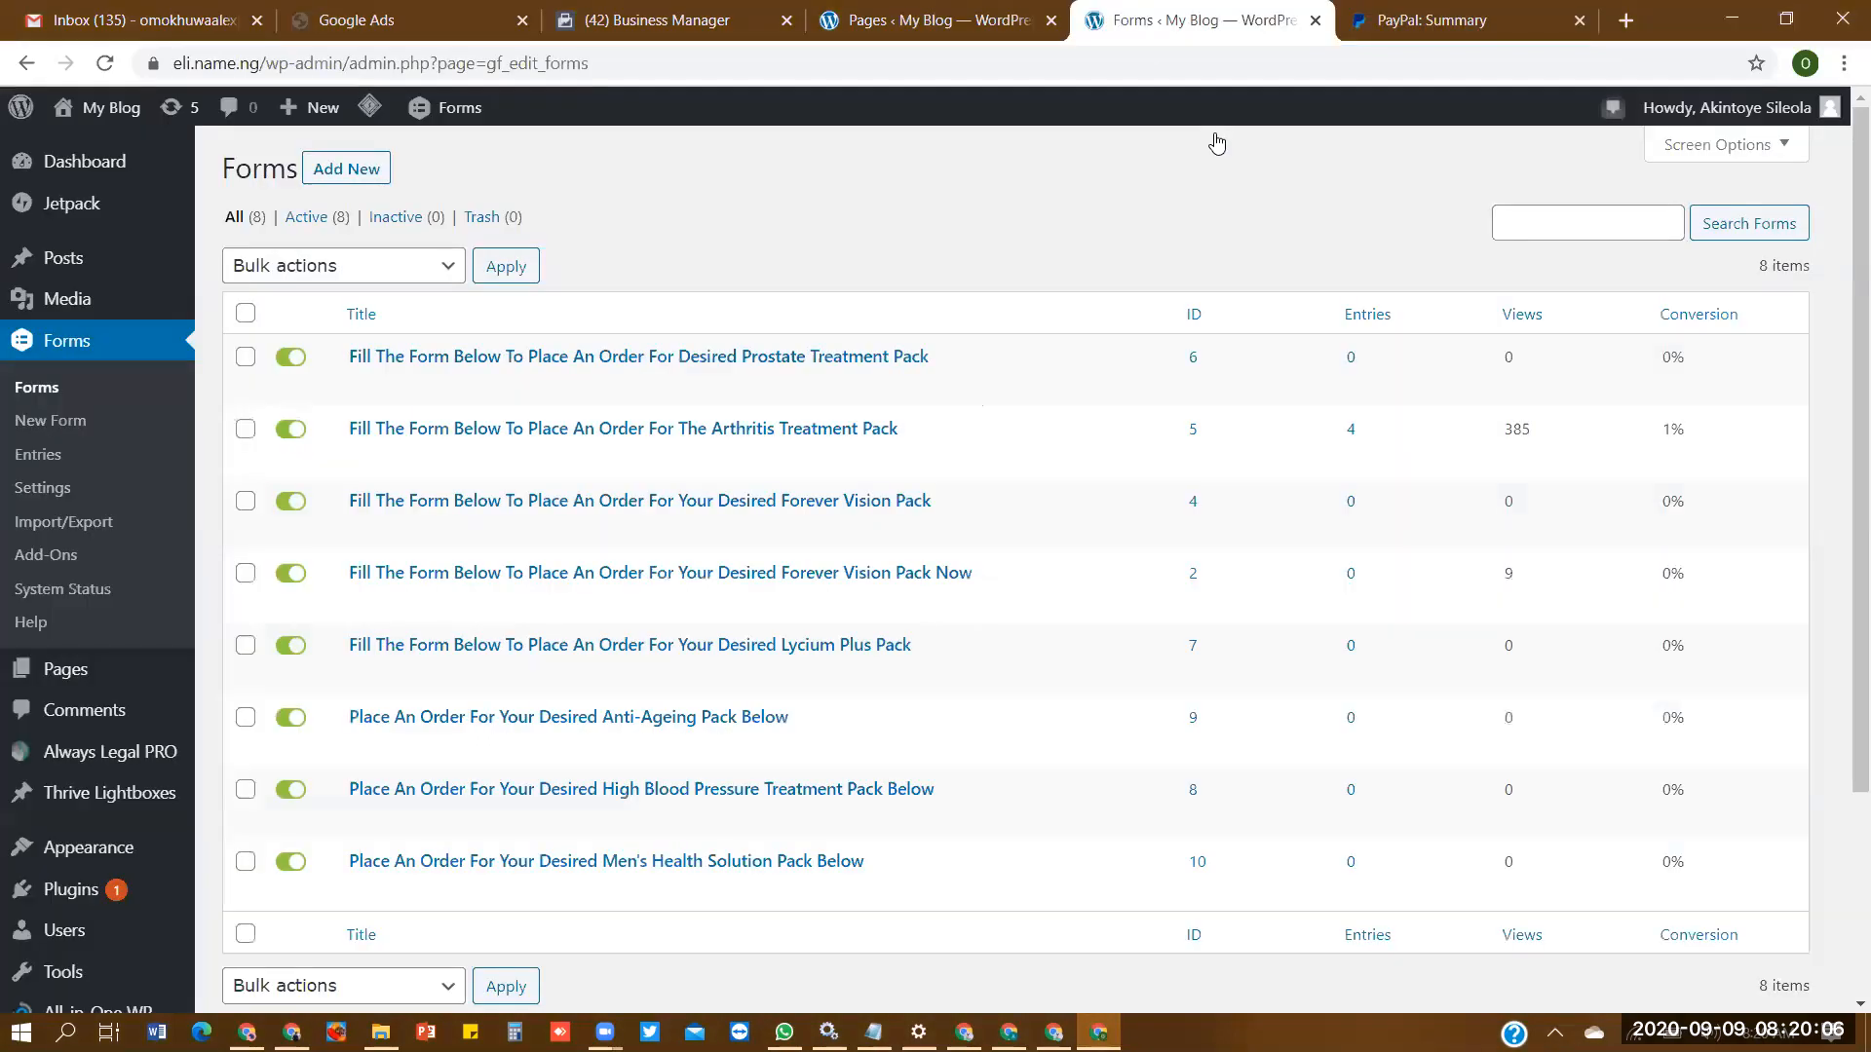
pyautogui.click(979, 49)
pyautogui.click(1237, 44)
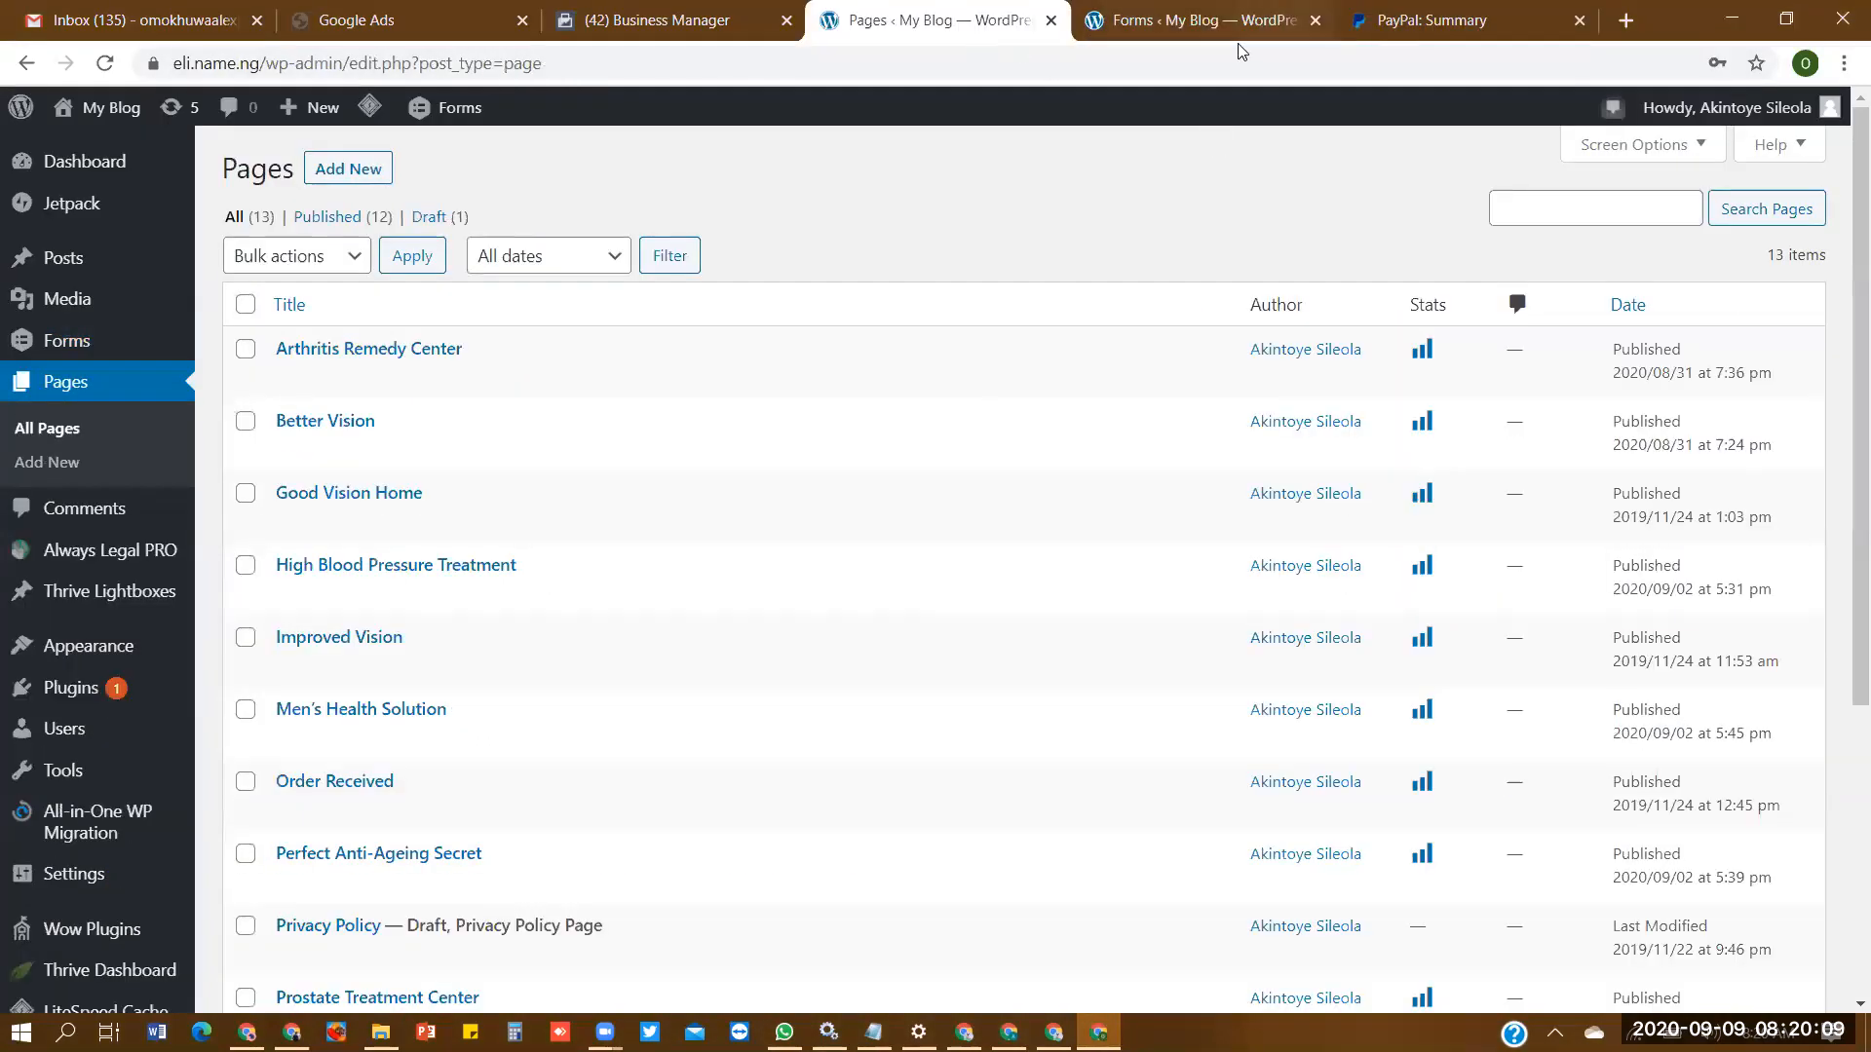
pyautogui.click(986, 24)
pyautogui.hotkey('ctrl', 'shift', 'Tab')
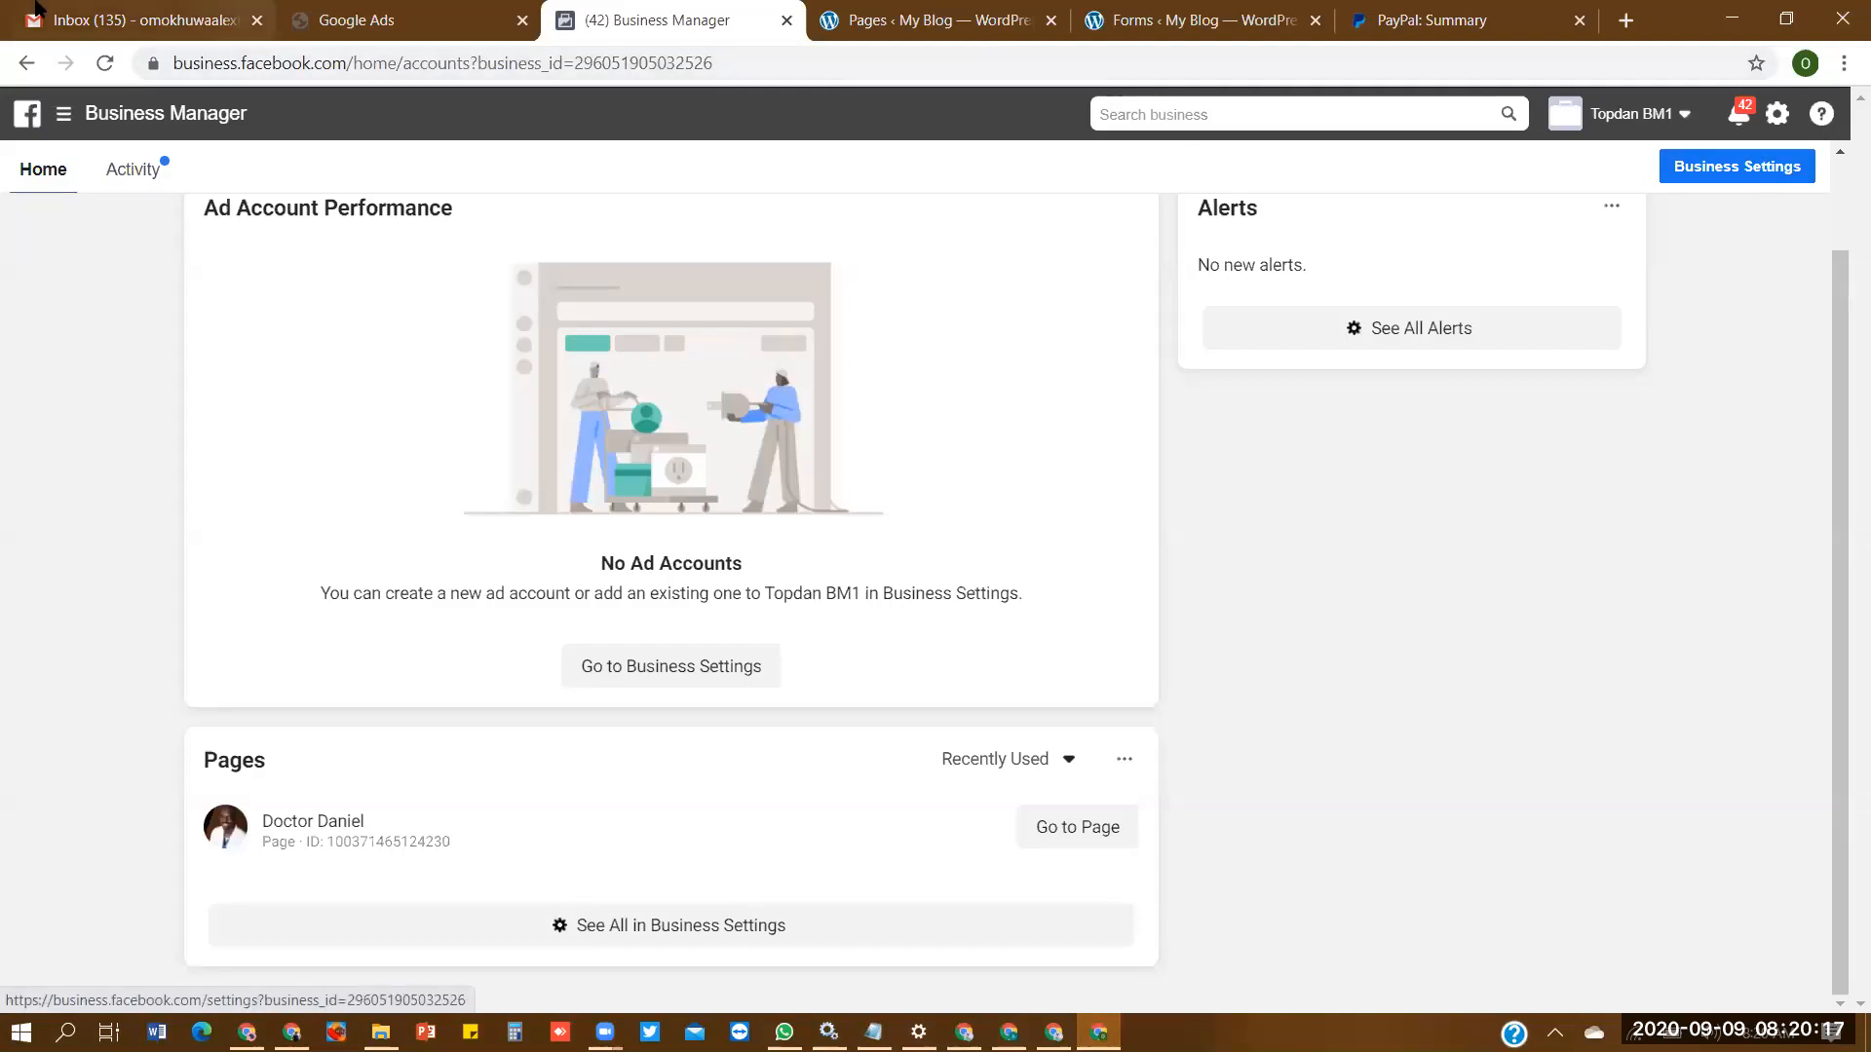
pyautogui.click(1700, 166)
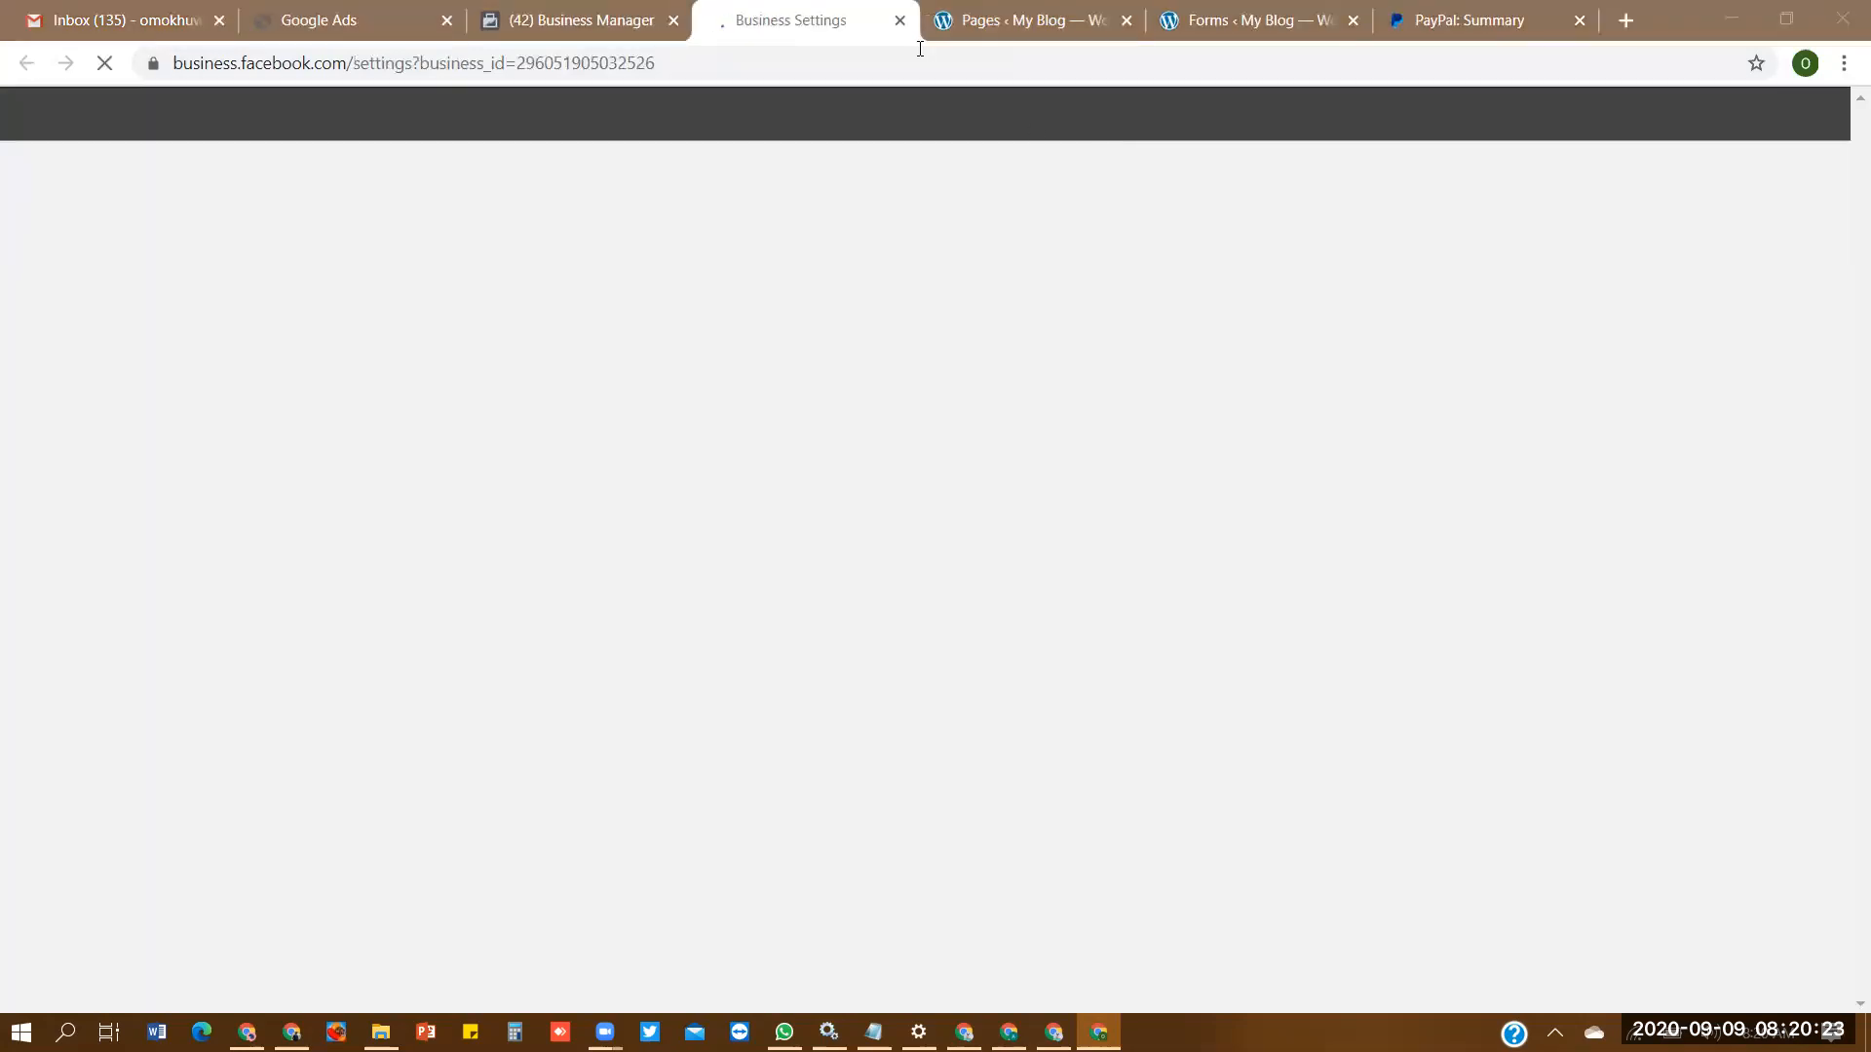
pyautogui.click(582, 20)
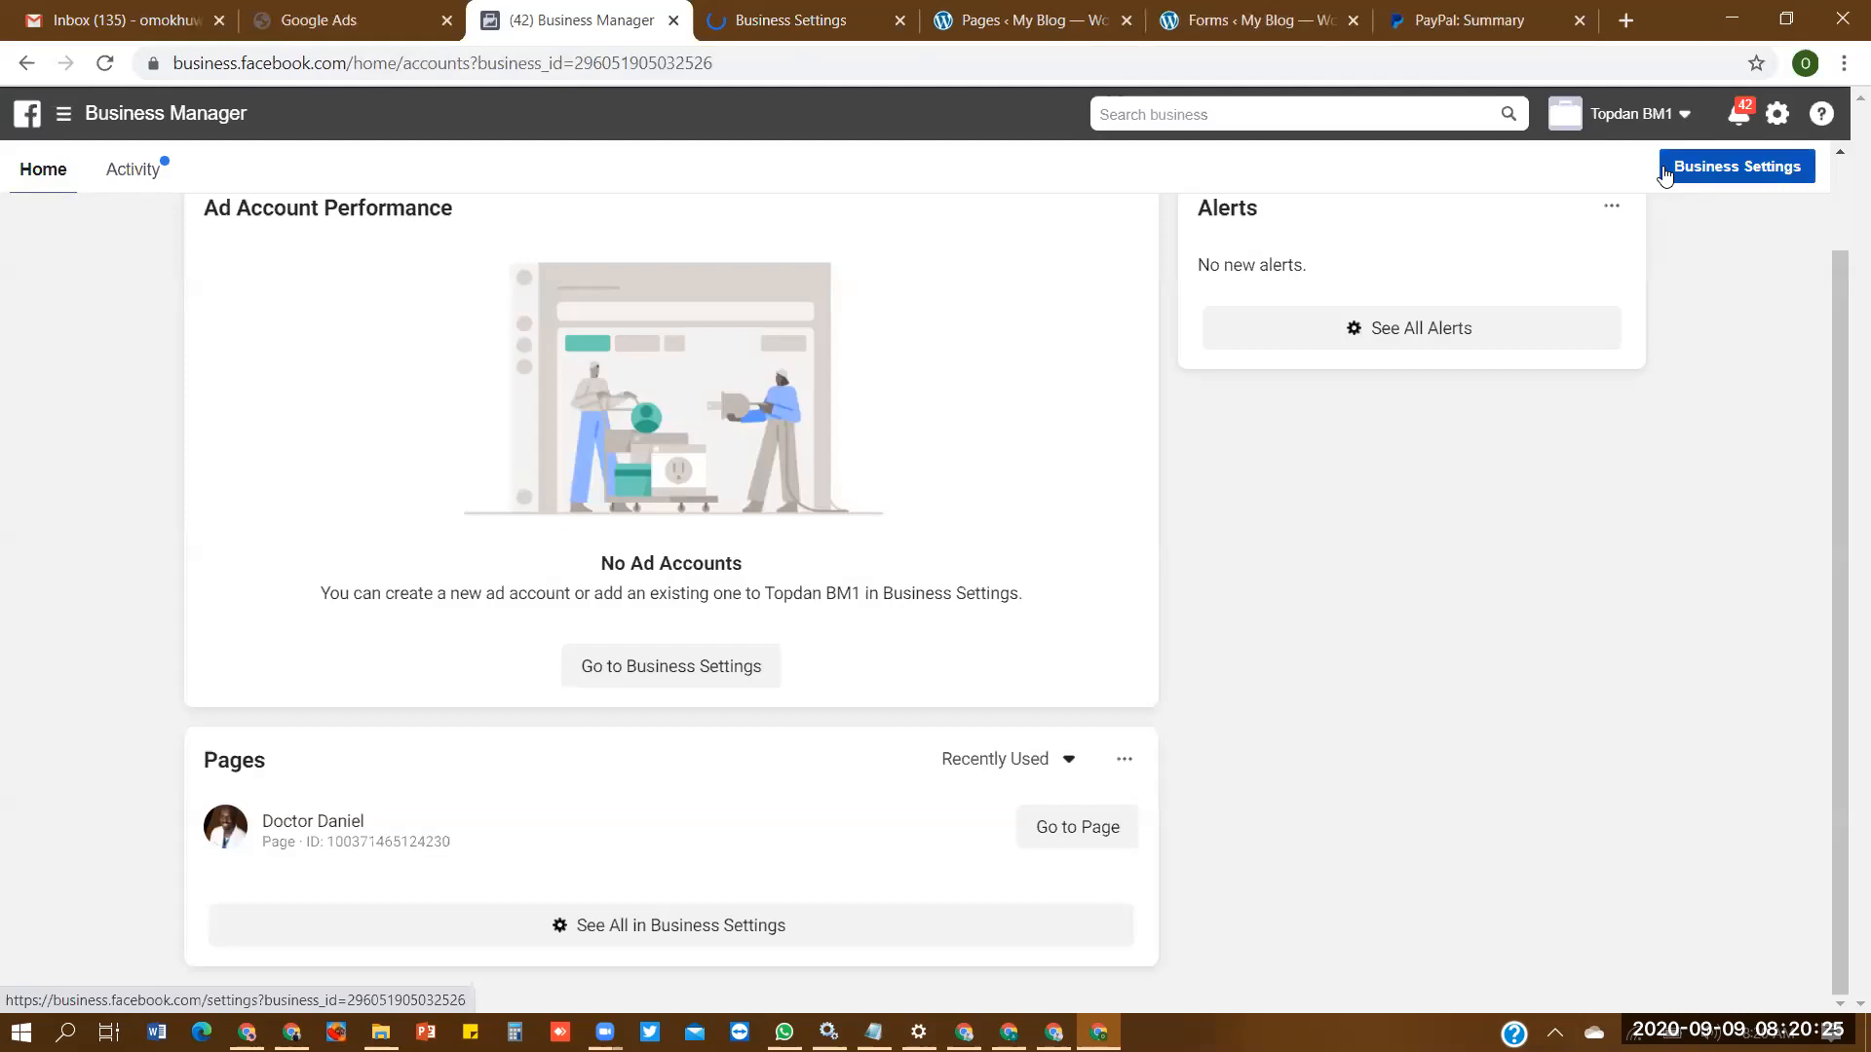
pyautogui.click(764, 39)
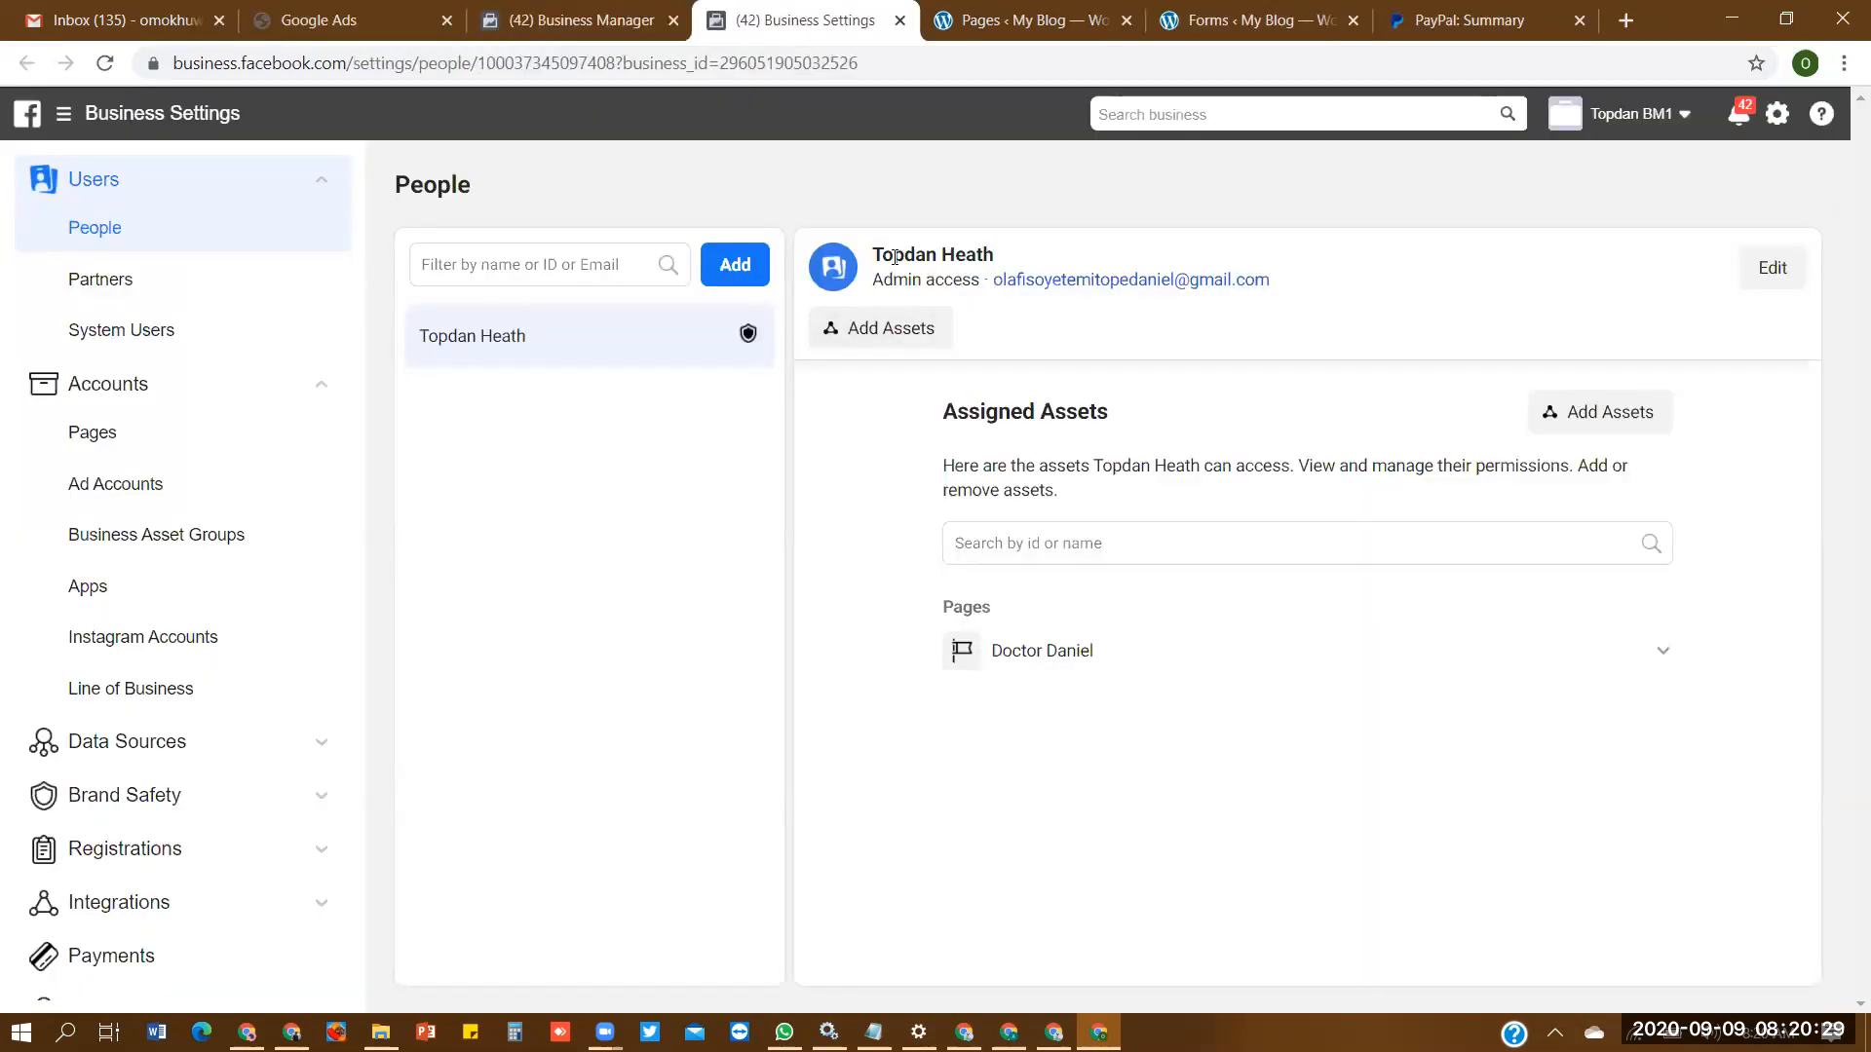
pyautogui.click(155, 453)
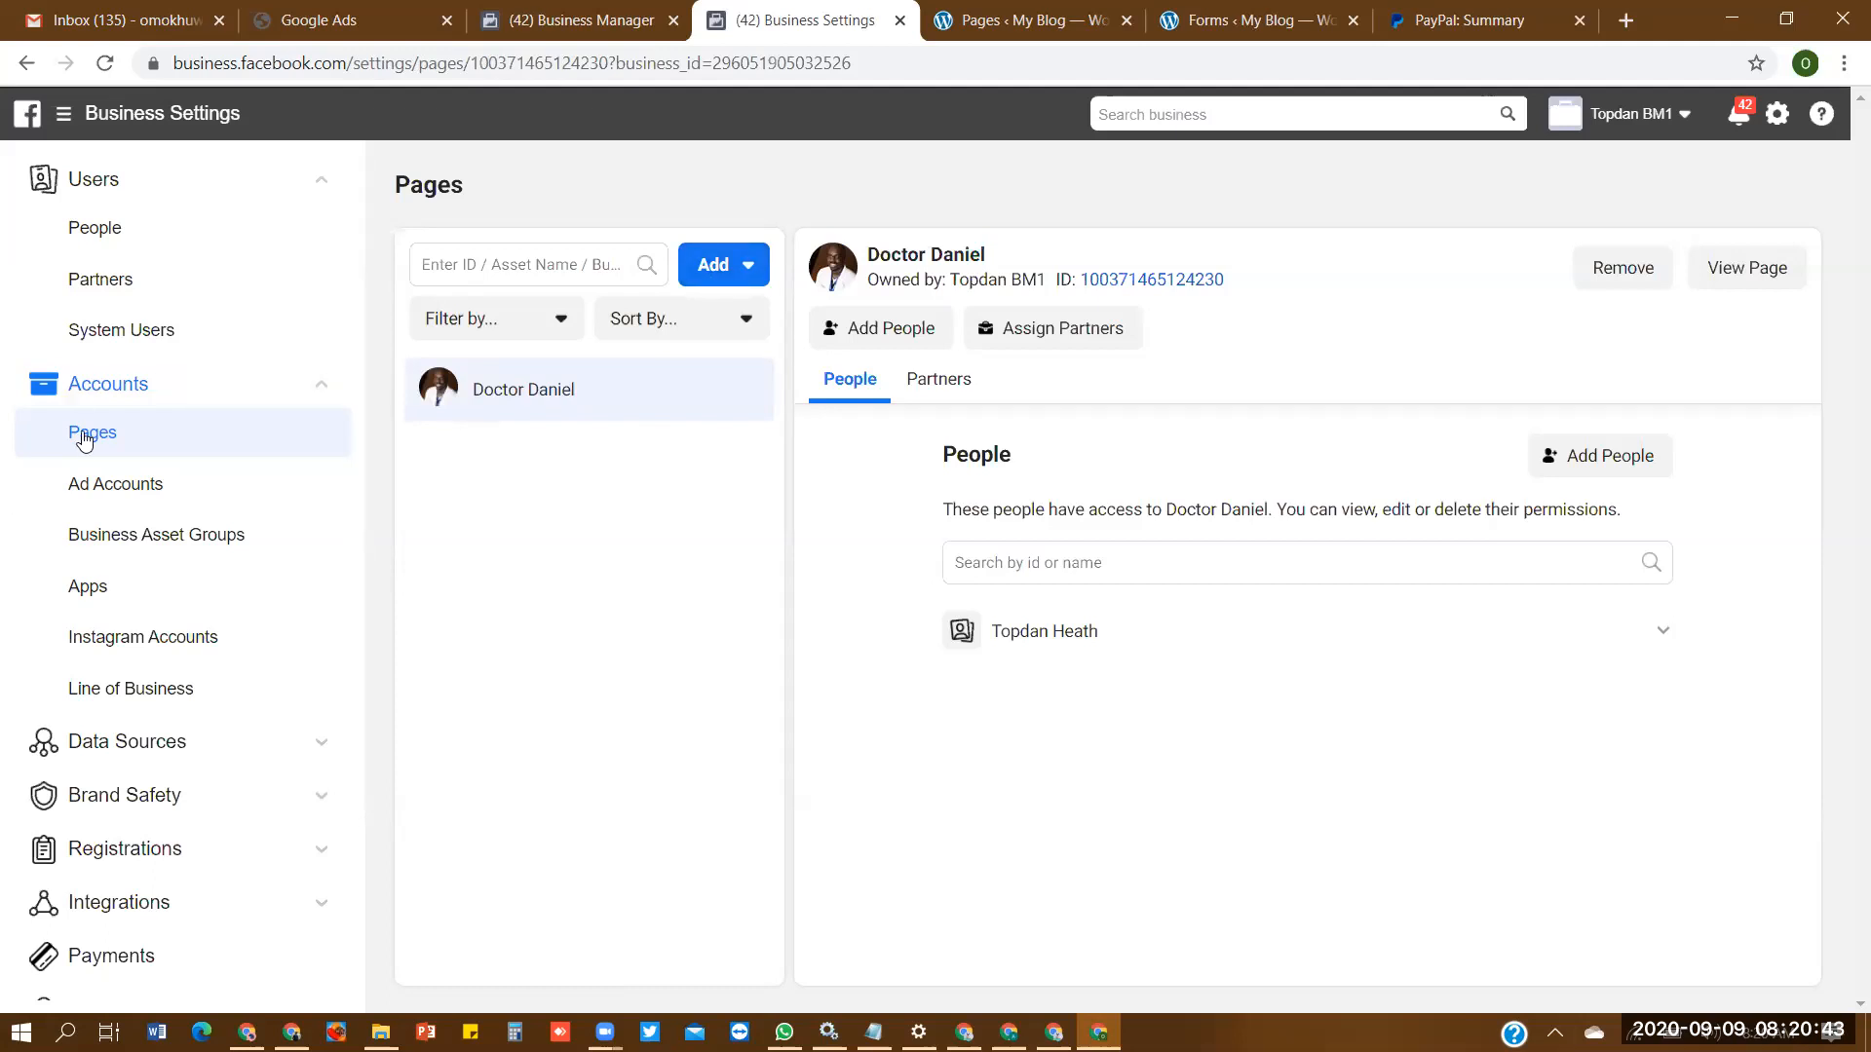
pyautogui.click(716, 276)
pyautogui.click(953, 556)
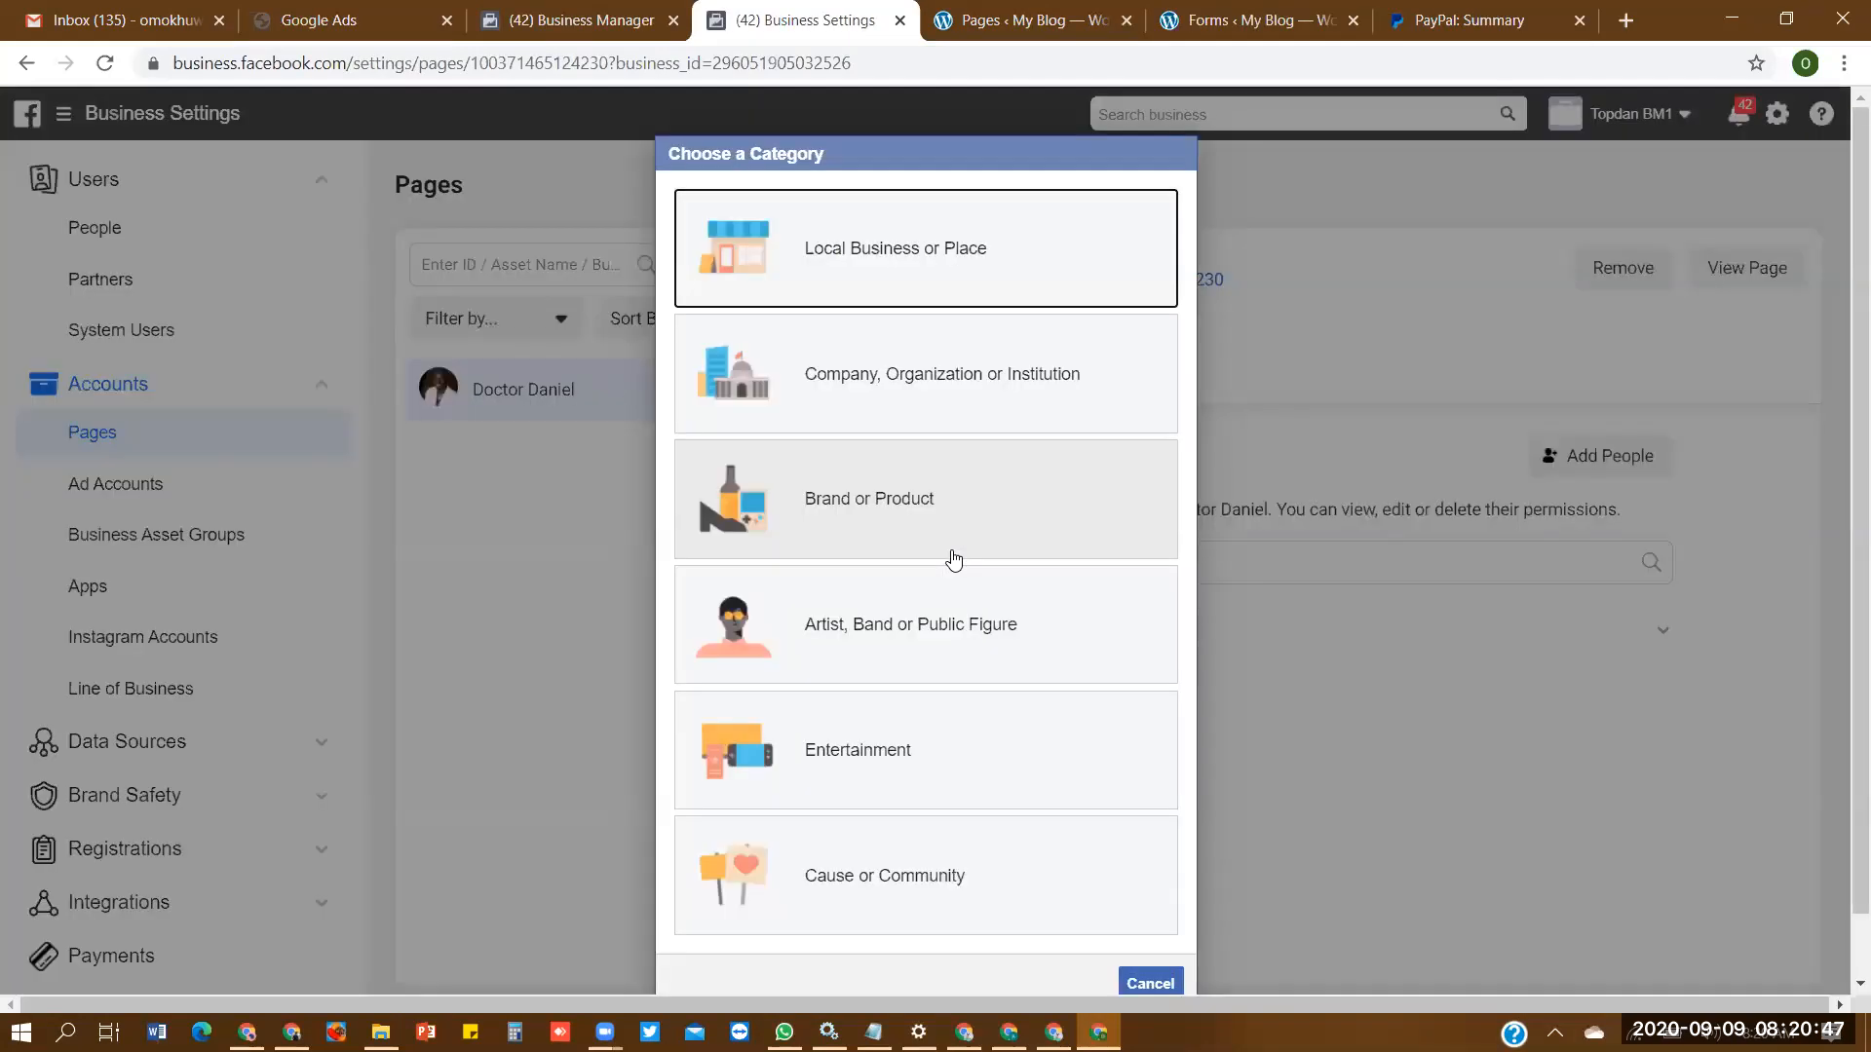
pyautogui.click(1175, 983)
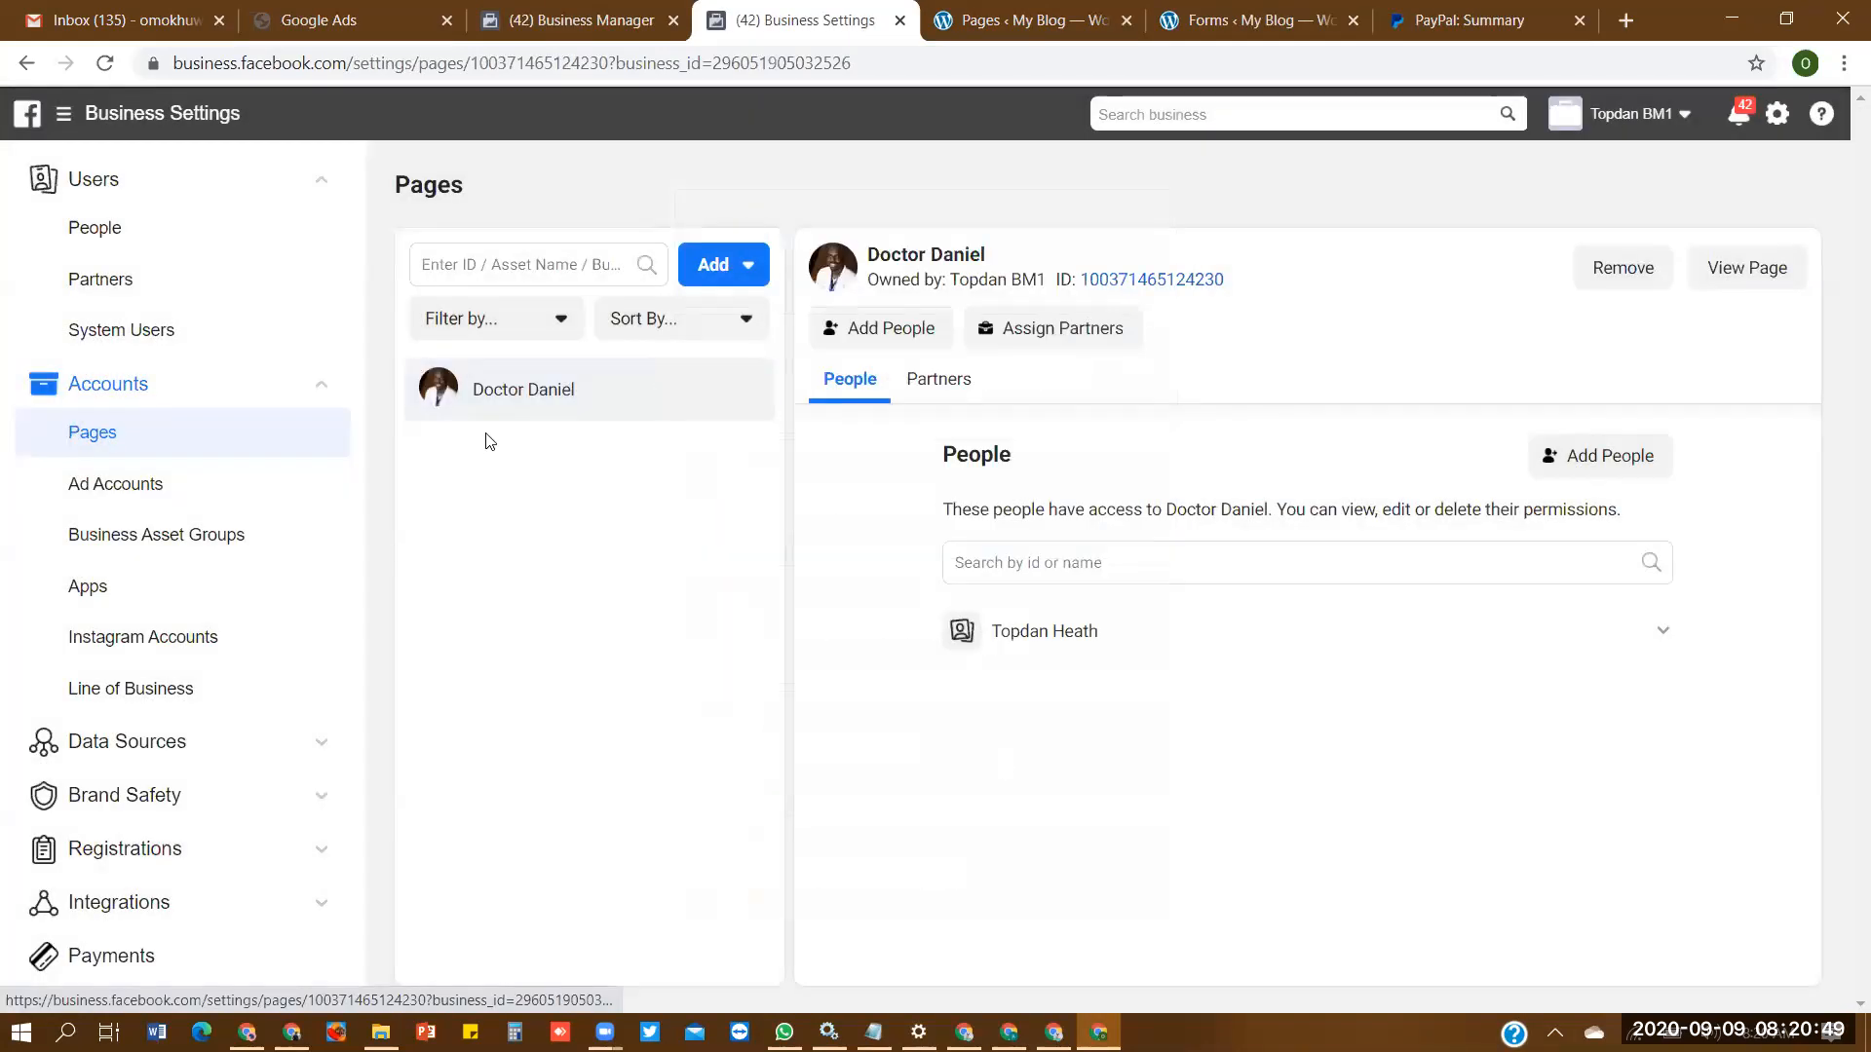
# - Start creating a new Page for the business with Brand or Product as its category
pyautogui.click(726, 285)
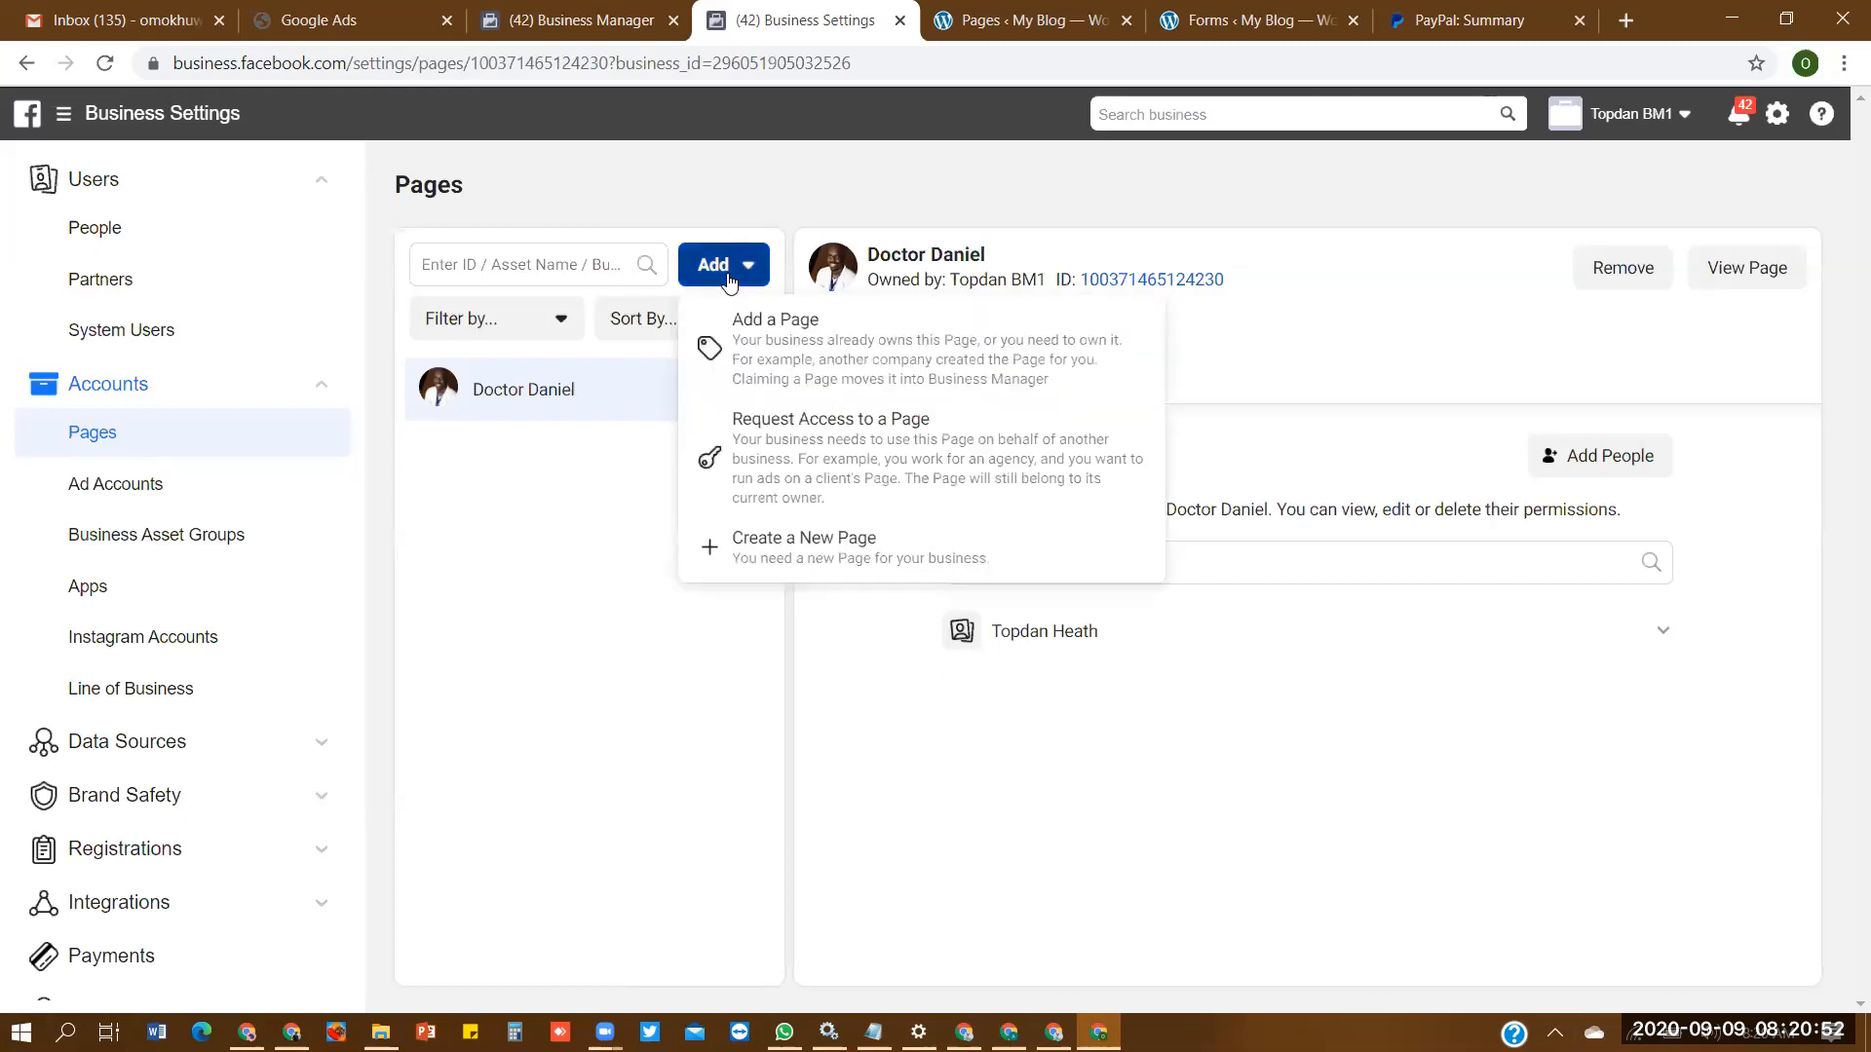
pyautogui.click(942, 552)
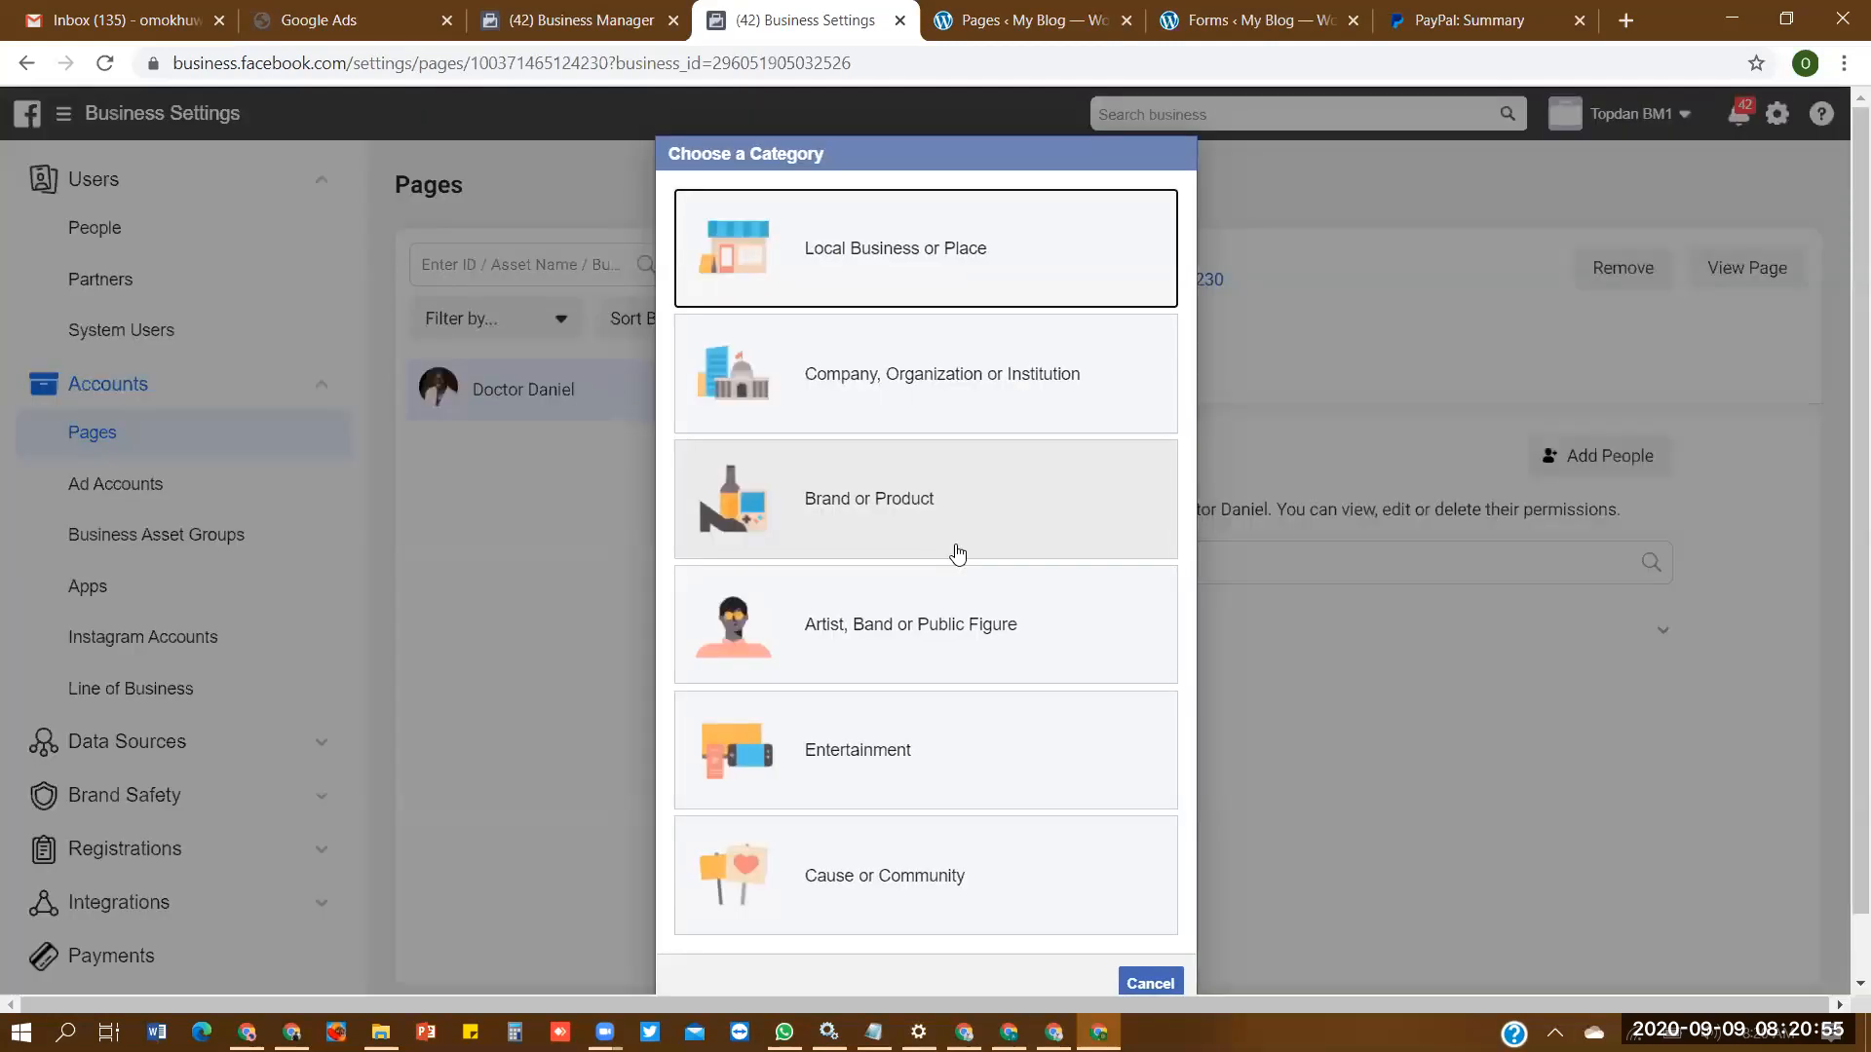
pyautogui.click(1015, 518)
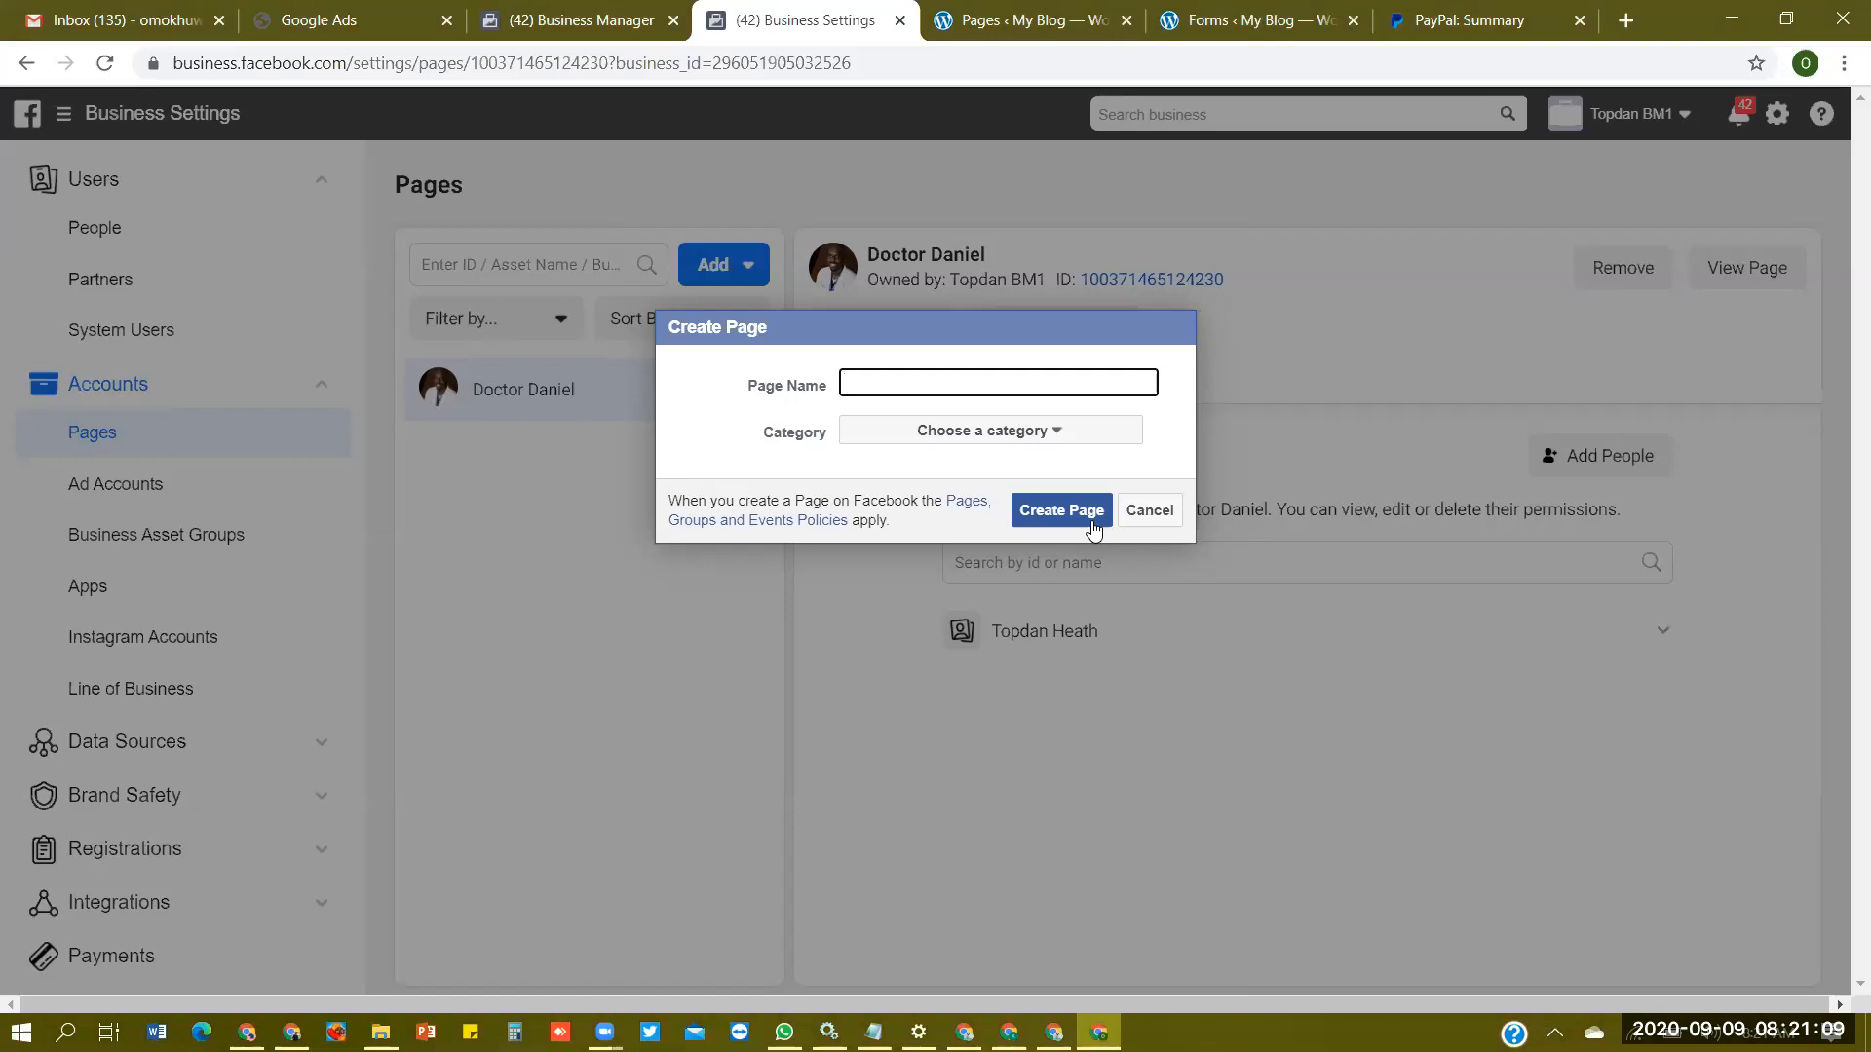
# - Enter the doctor's name as the Page name, set the category to Health/Beauty, and create the Page
pyautogui.click(1104, 430)
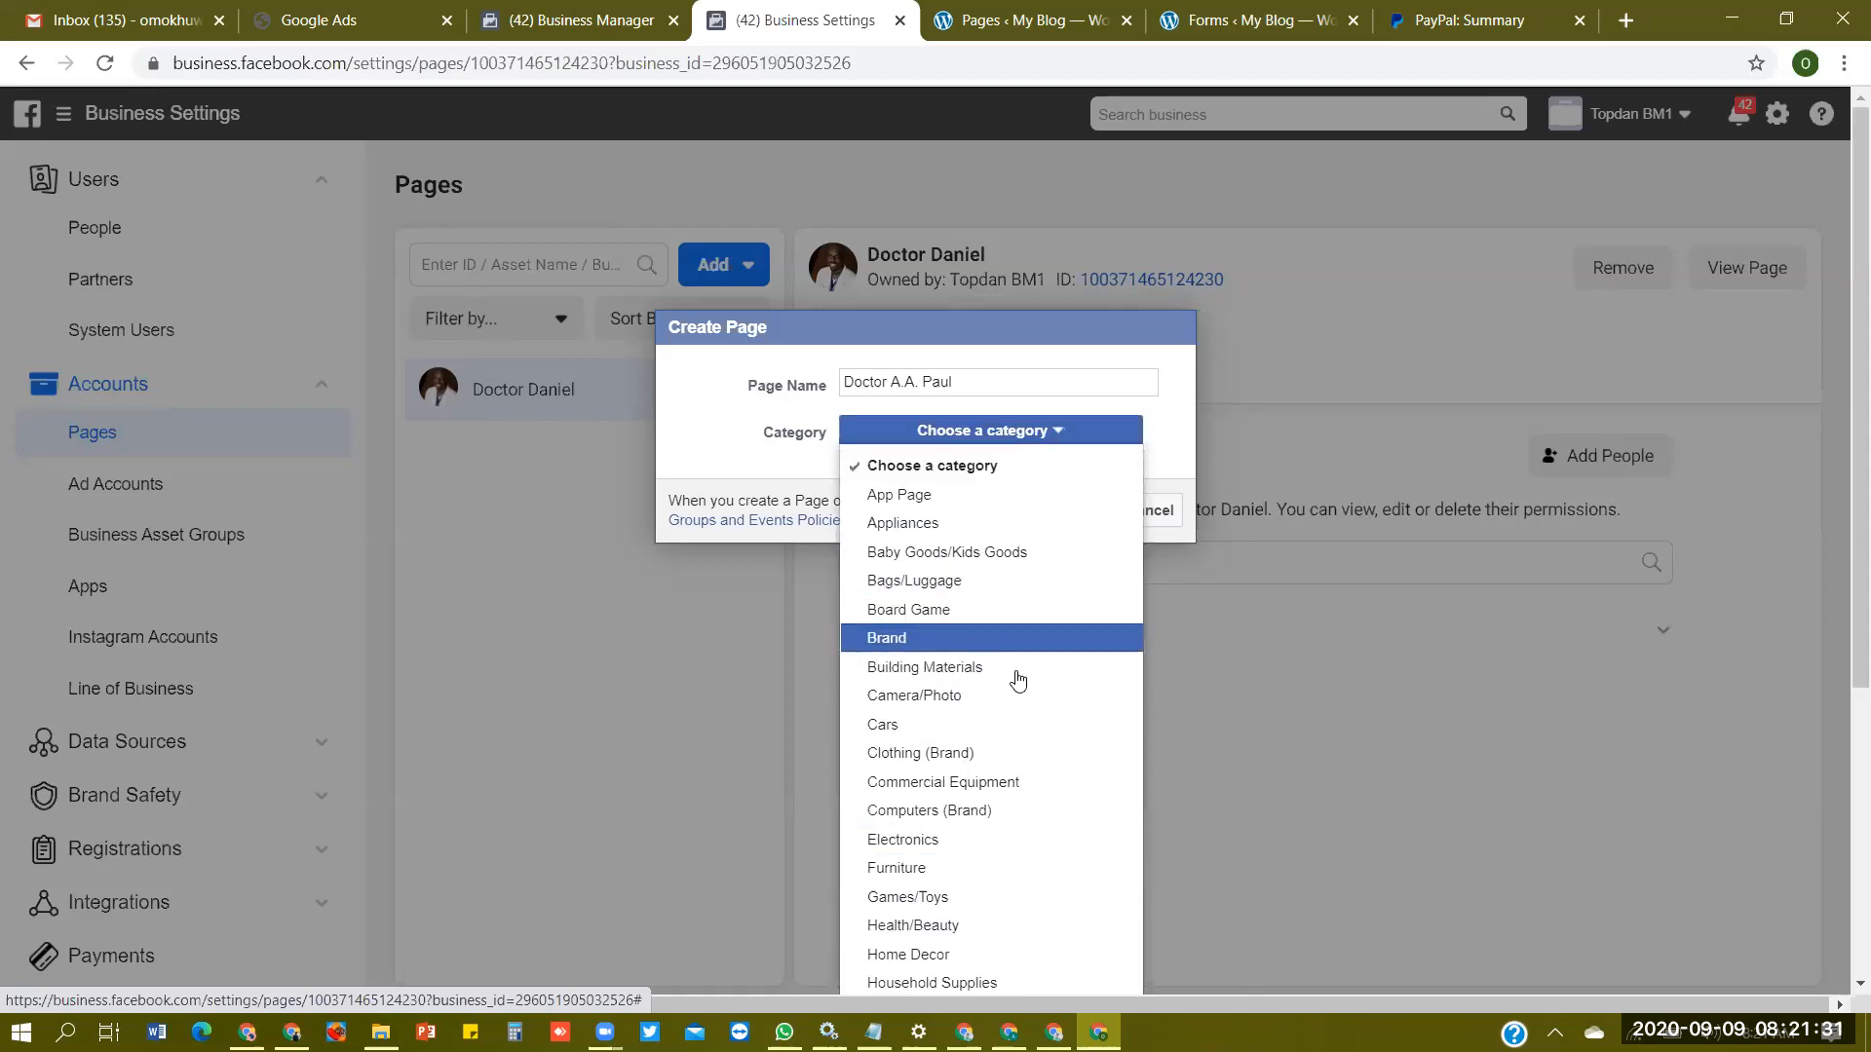
pyautogui.click(1010, 924)
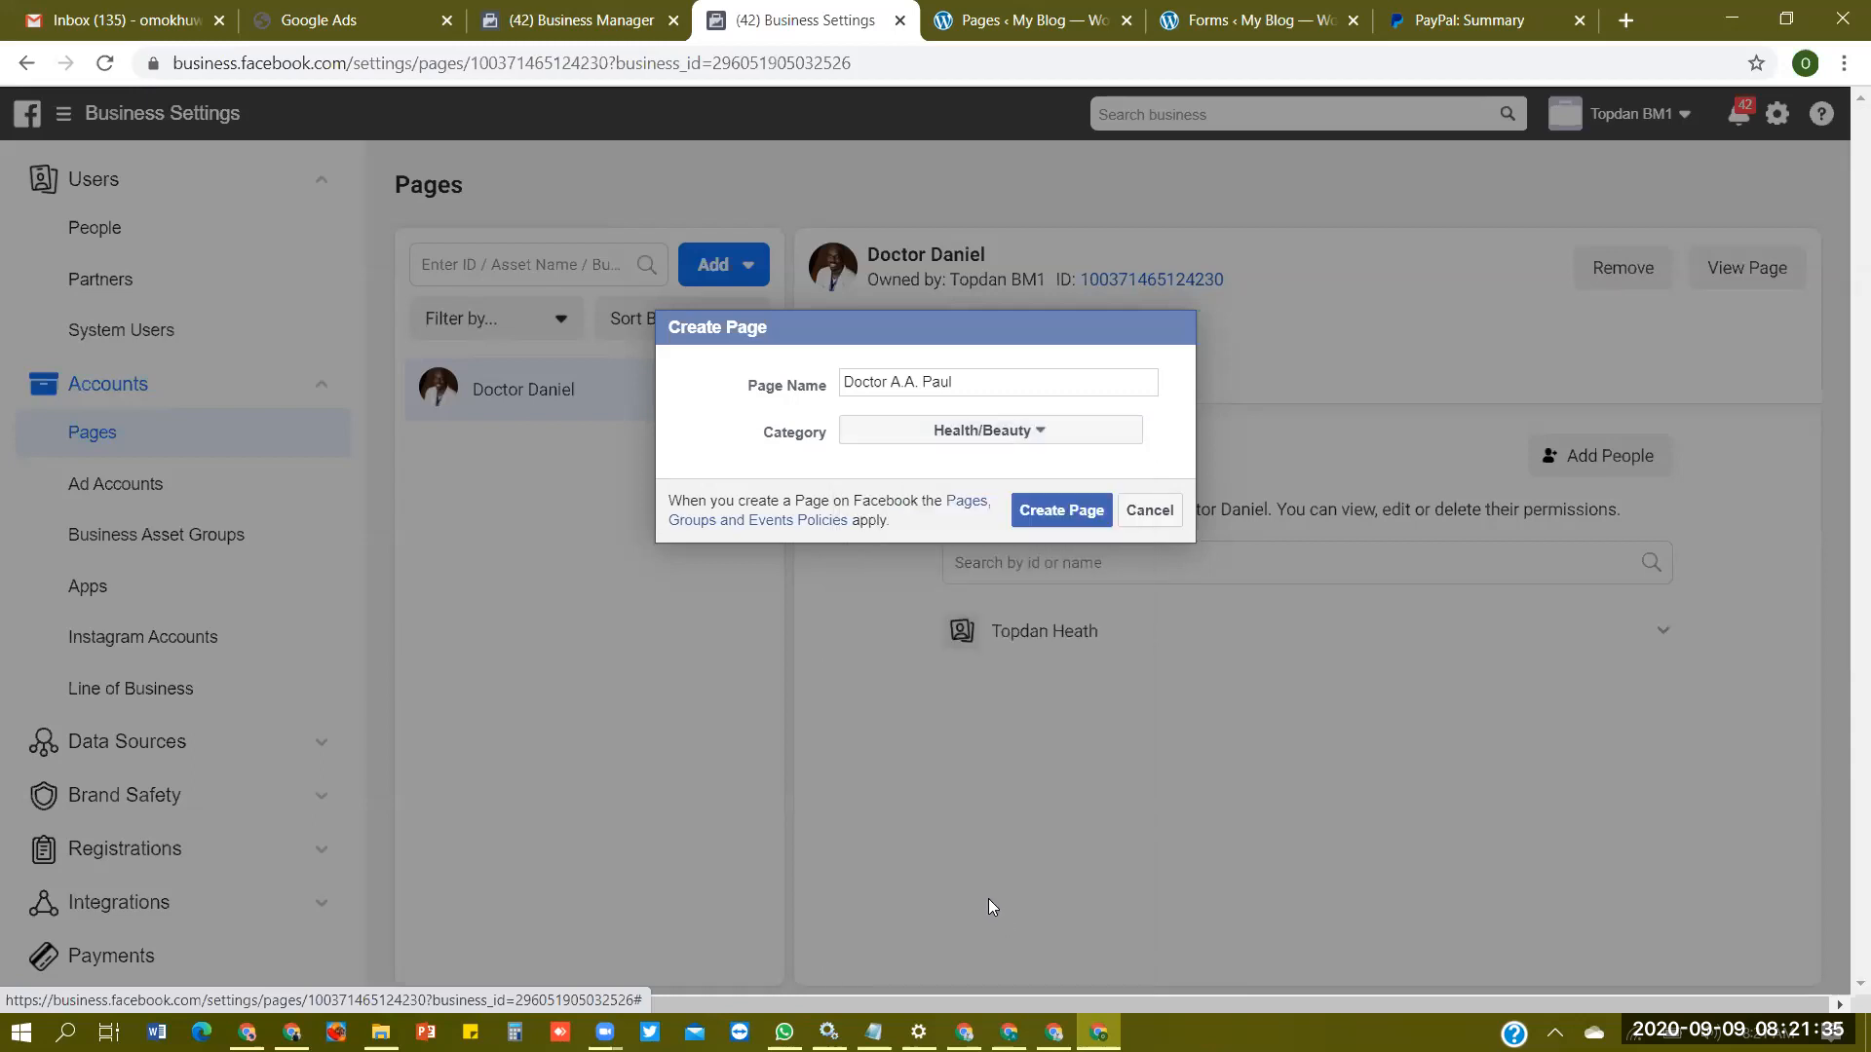
pyautogui.click(1085, 521)
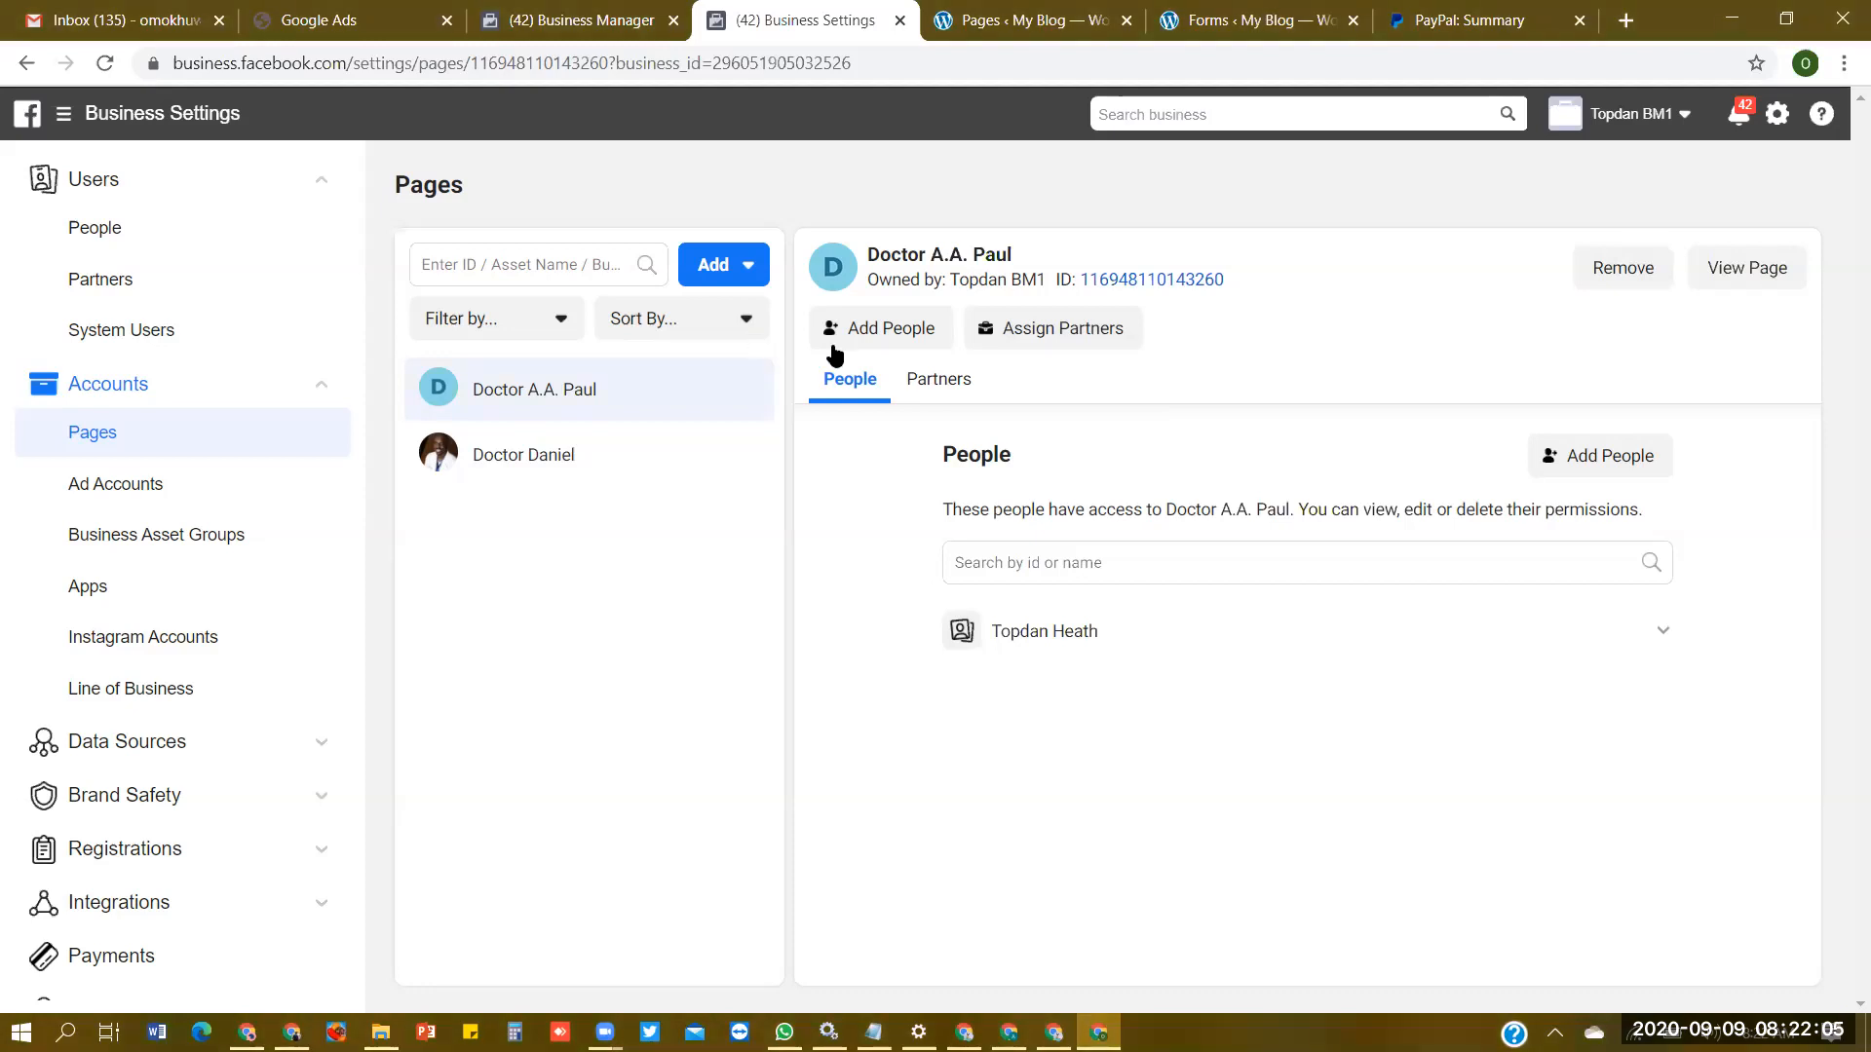
# - View the new Page and upload image 1 from the FLP folder as its profile picture, saving the default crop
pyautogui.click(1768, 278)
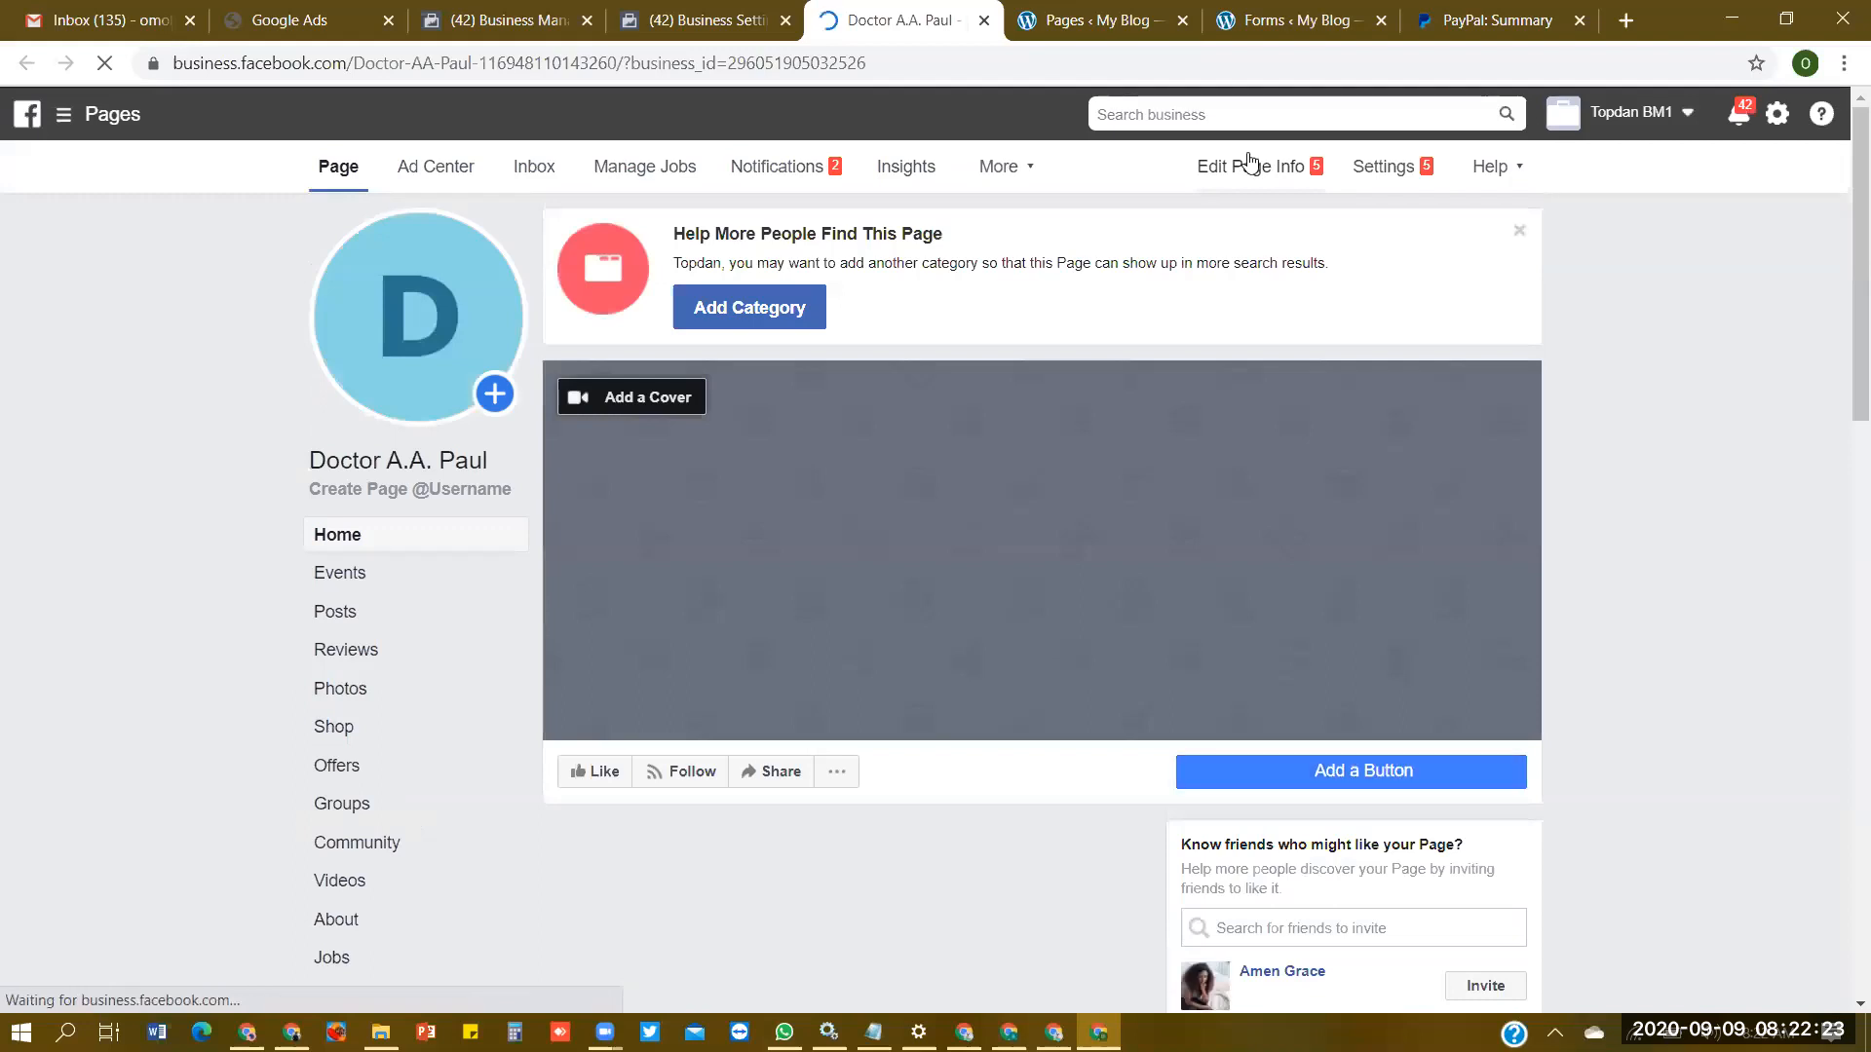
pyautogui.click(422, 375)
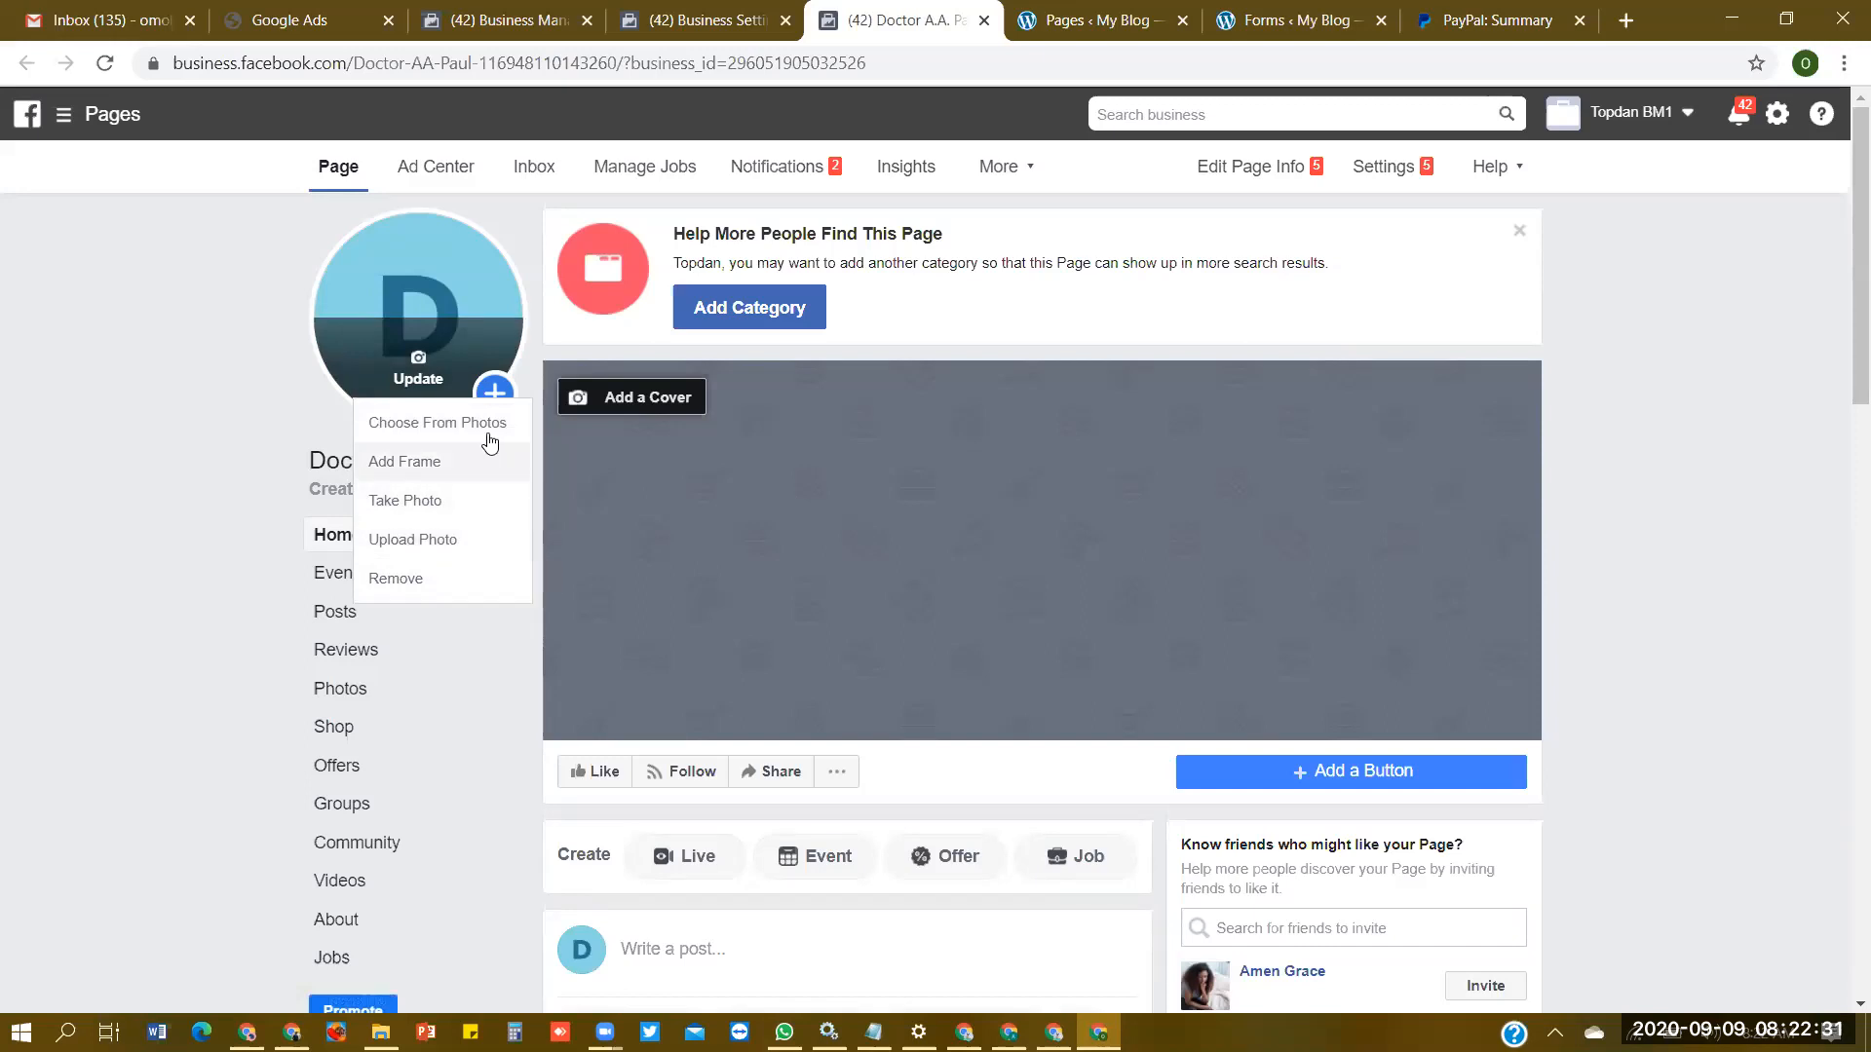
pyautogui.click(129, 481)
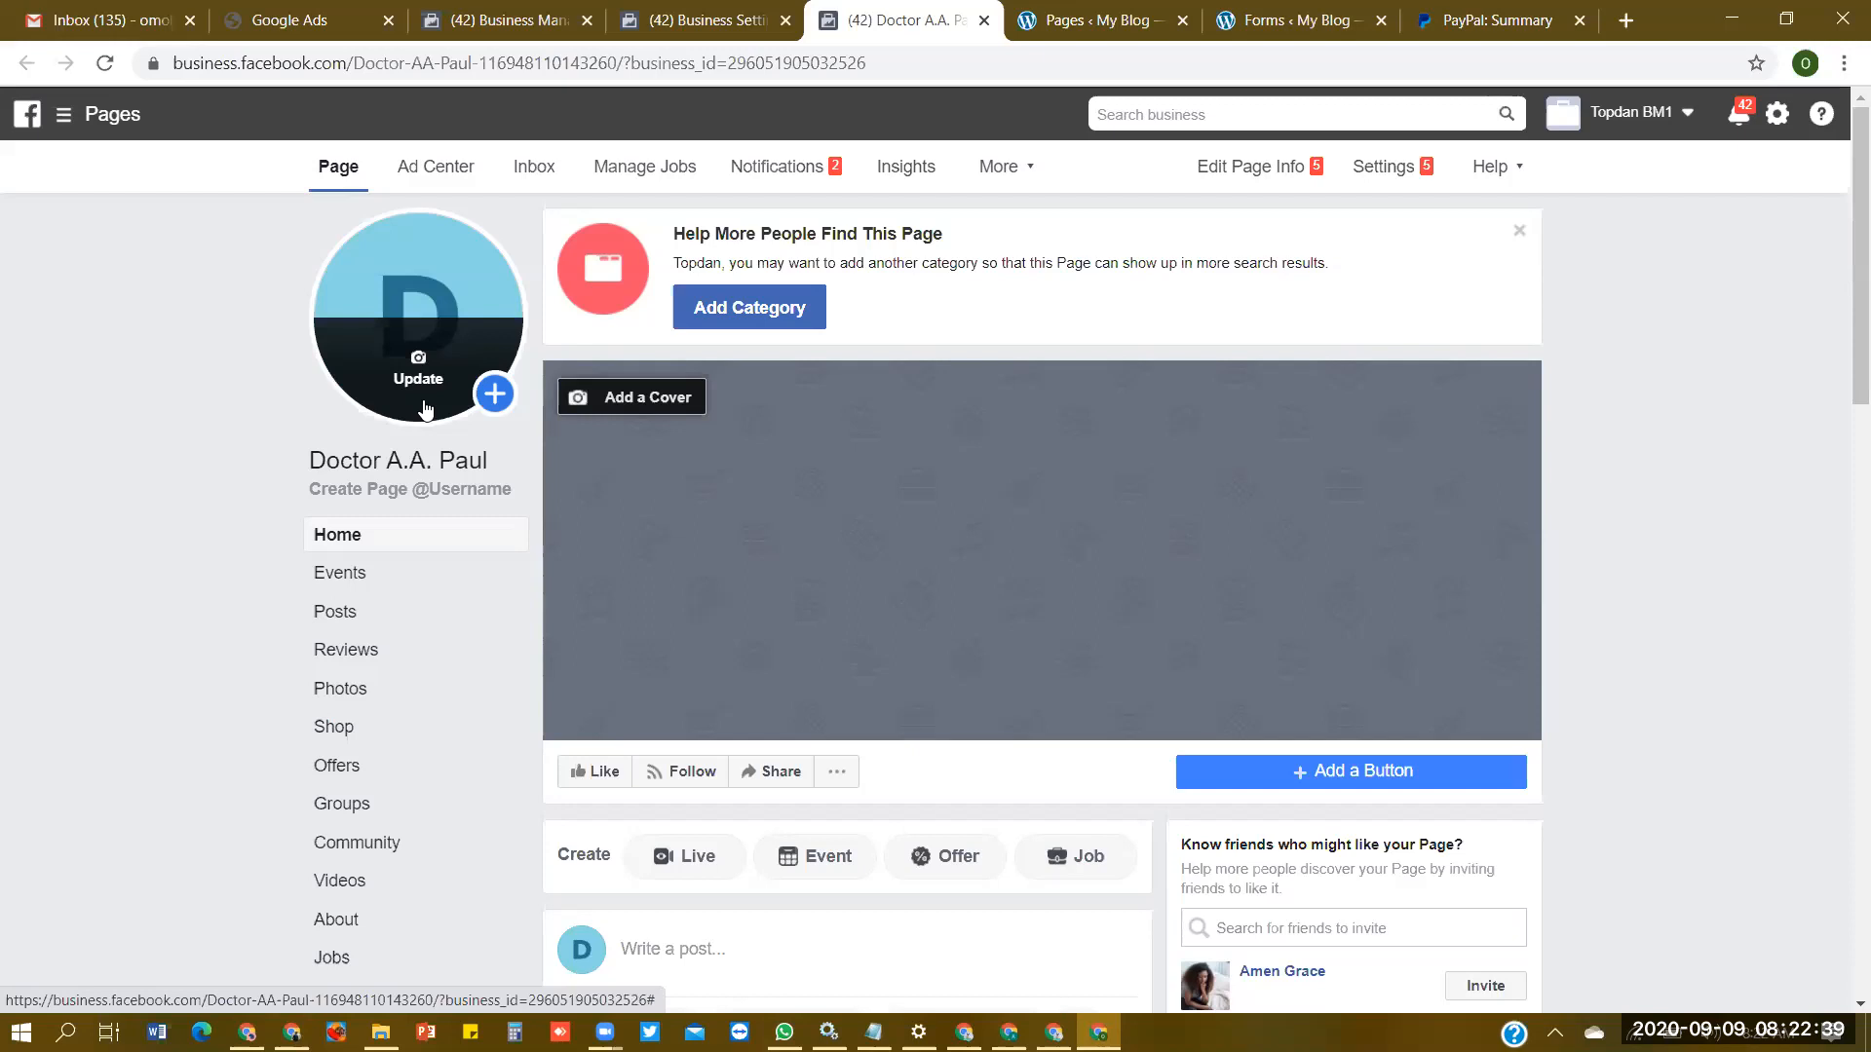
pyautogui.click(425, 409)
pyautogui.click(457, 544)
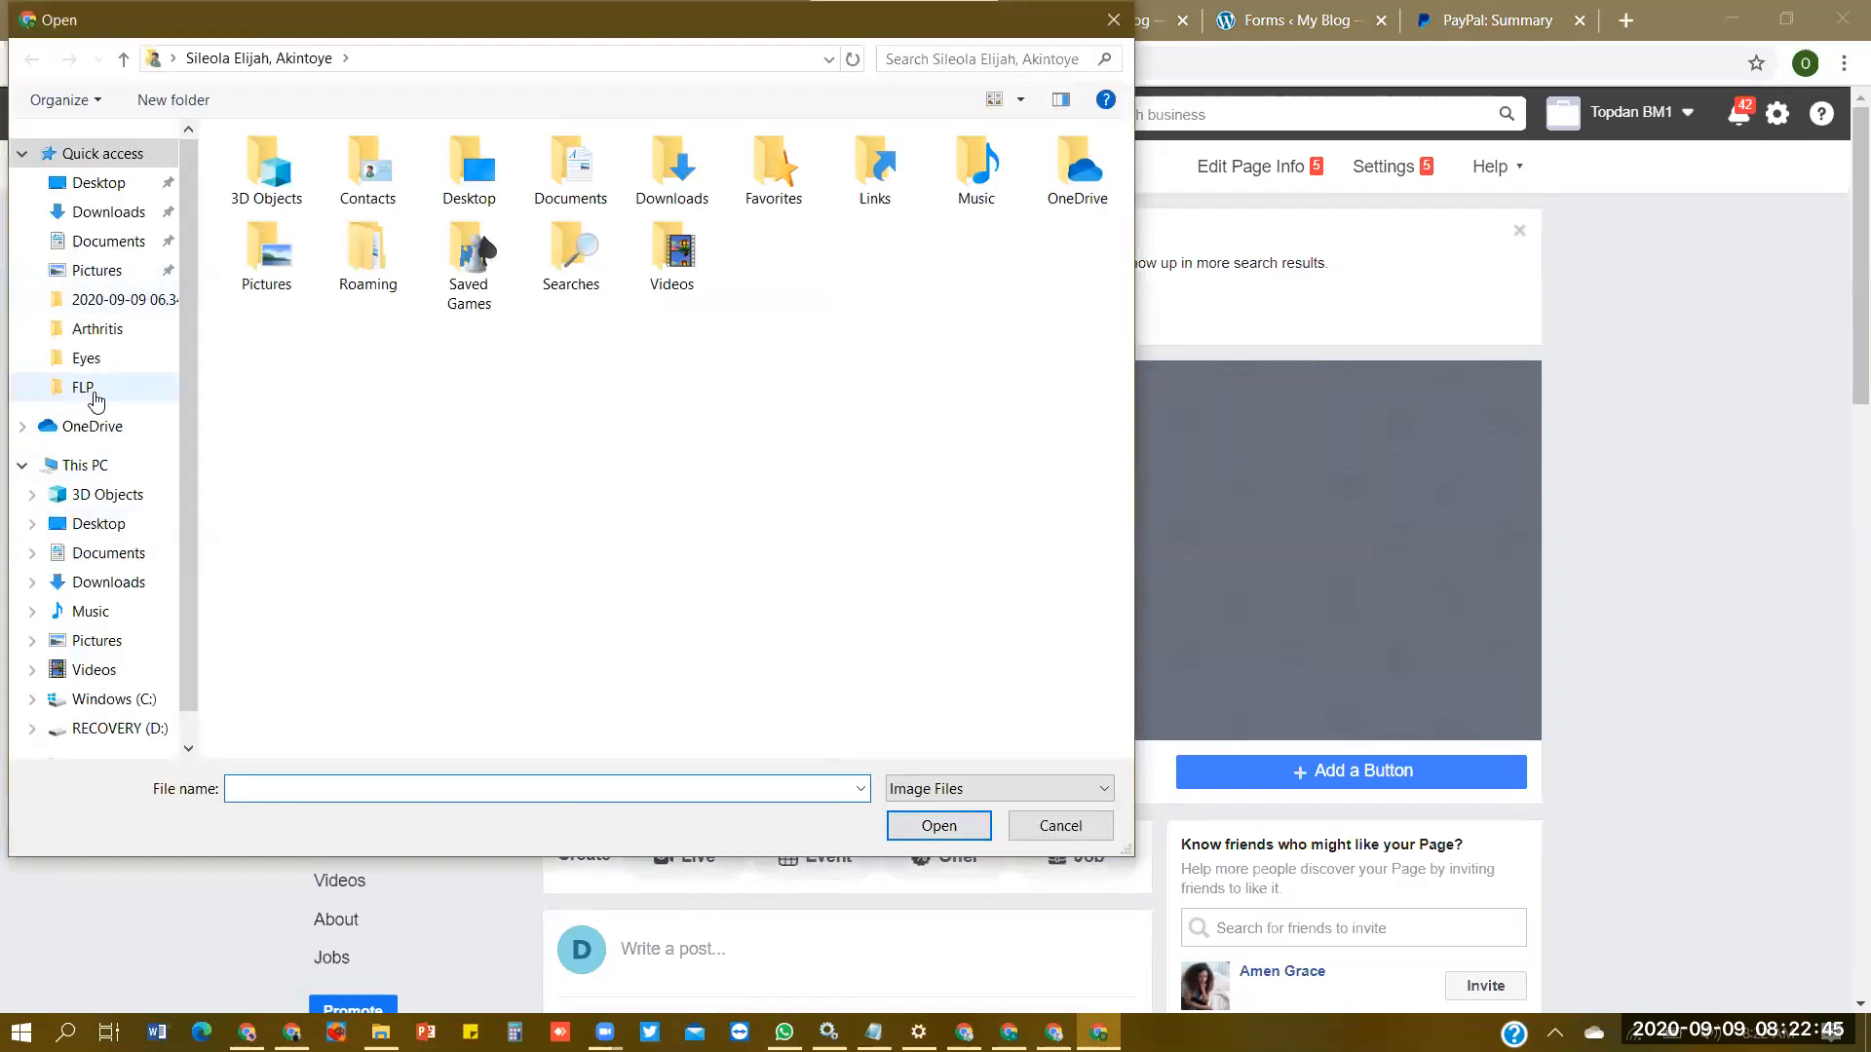
pyautogui.click(92, 394)
pyautogui.click(920, 501)
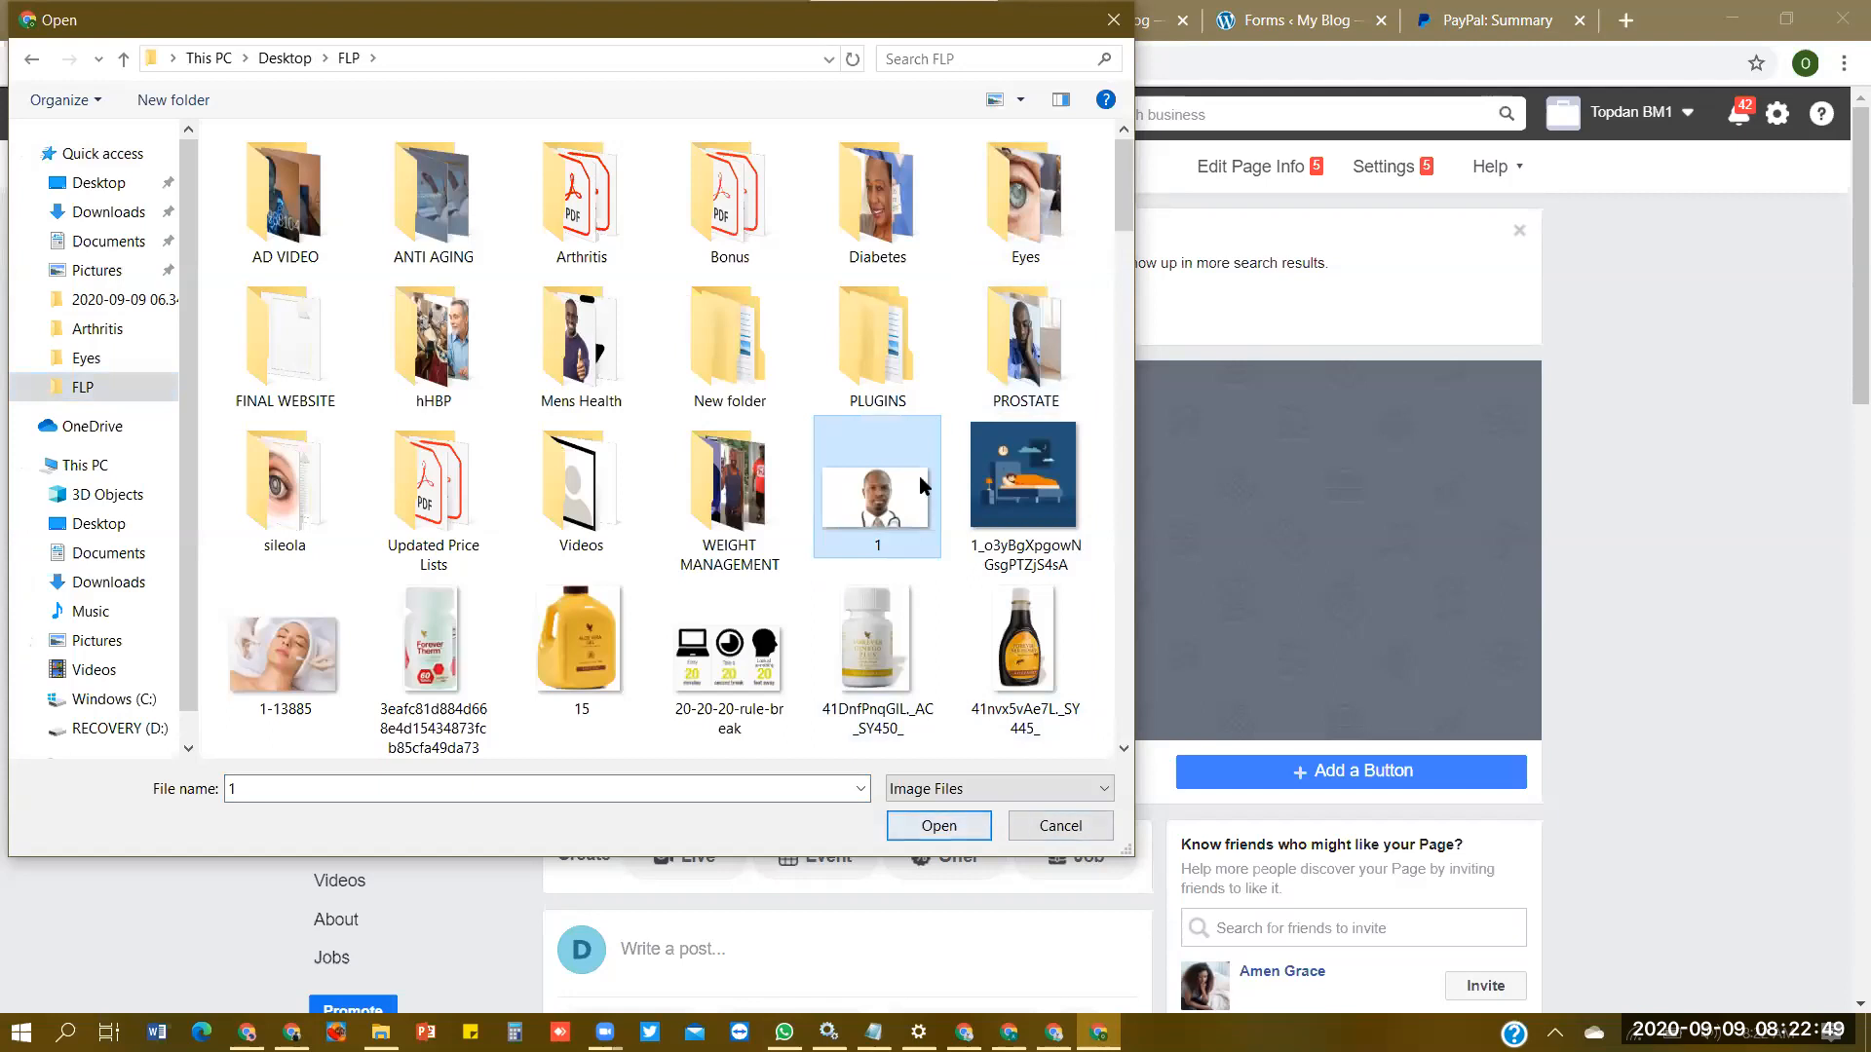
pyautogui.click(962, 828)
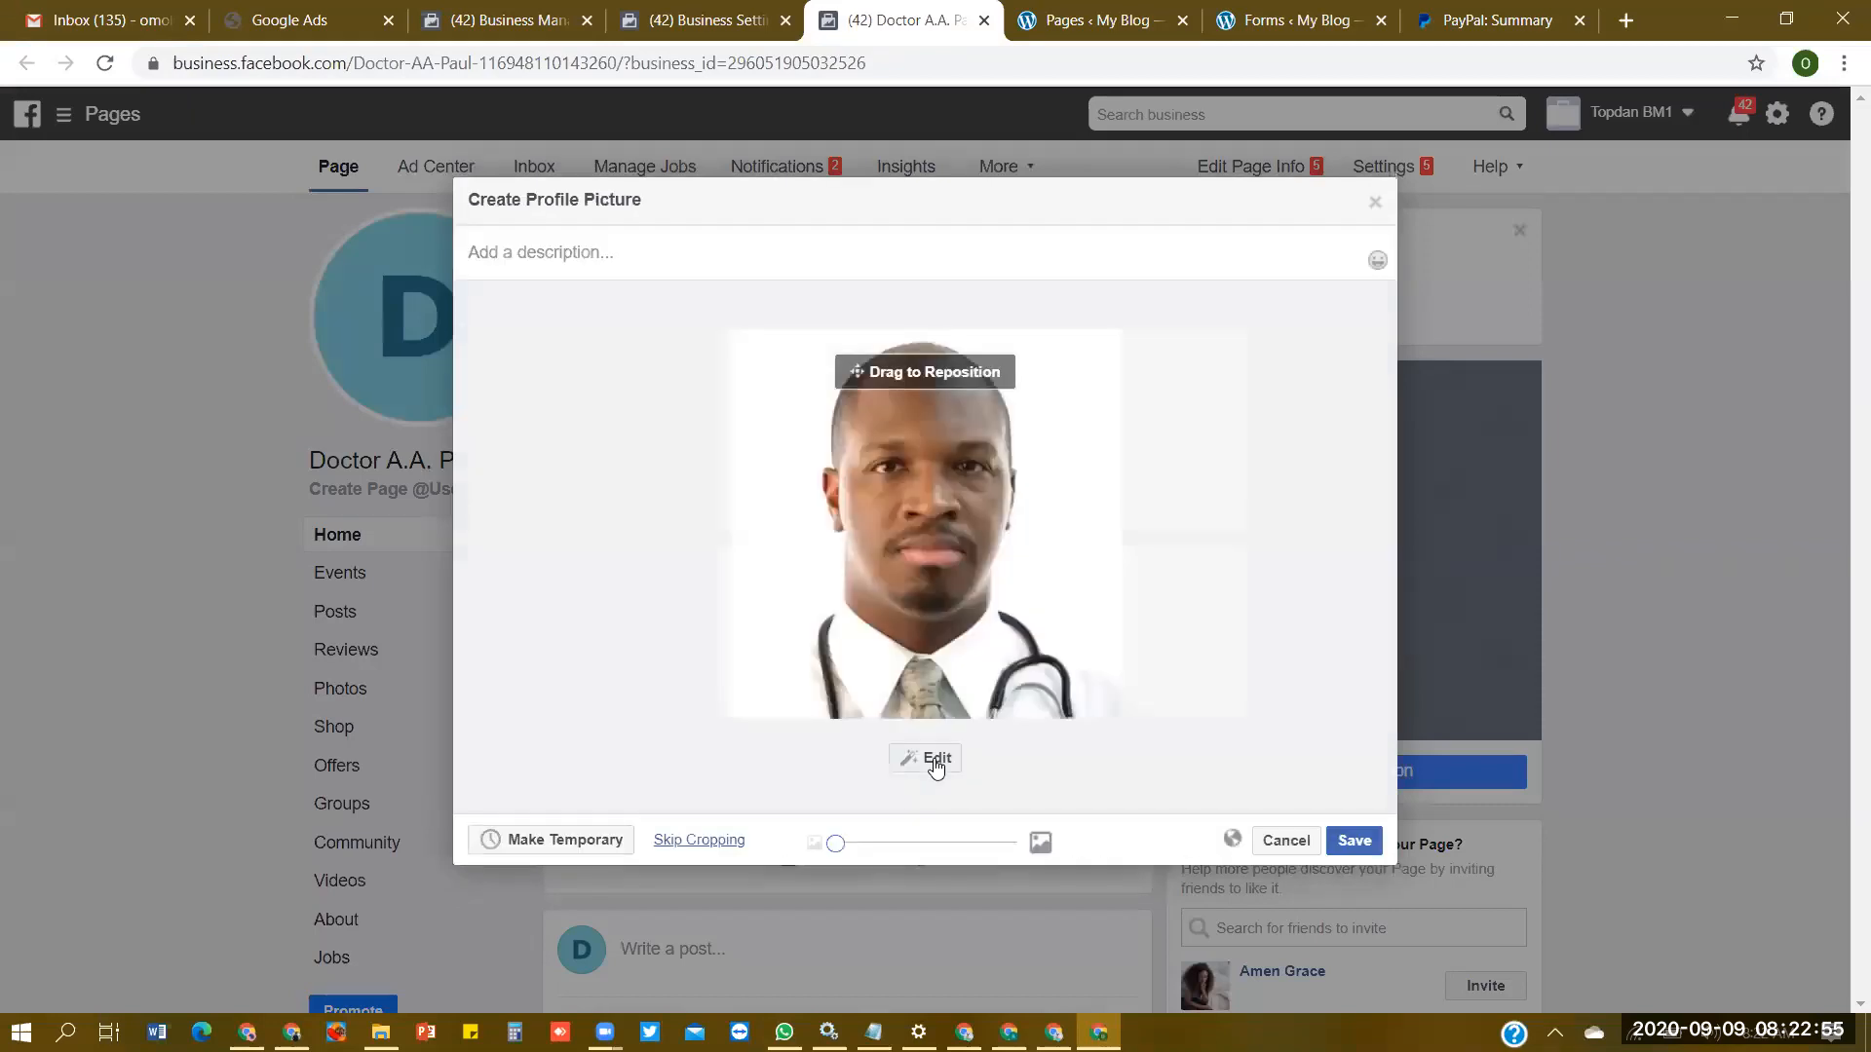
pyautogui.click(1366, 841)
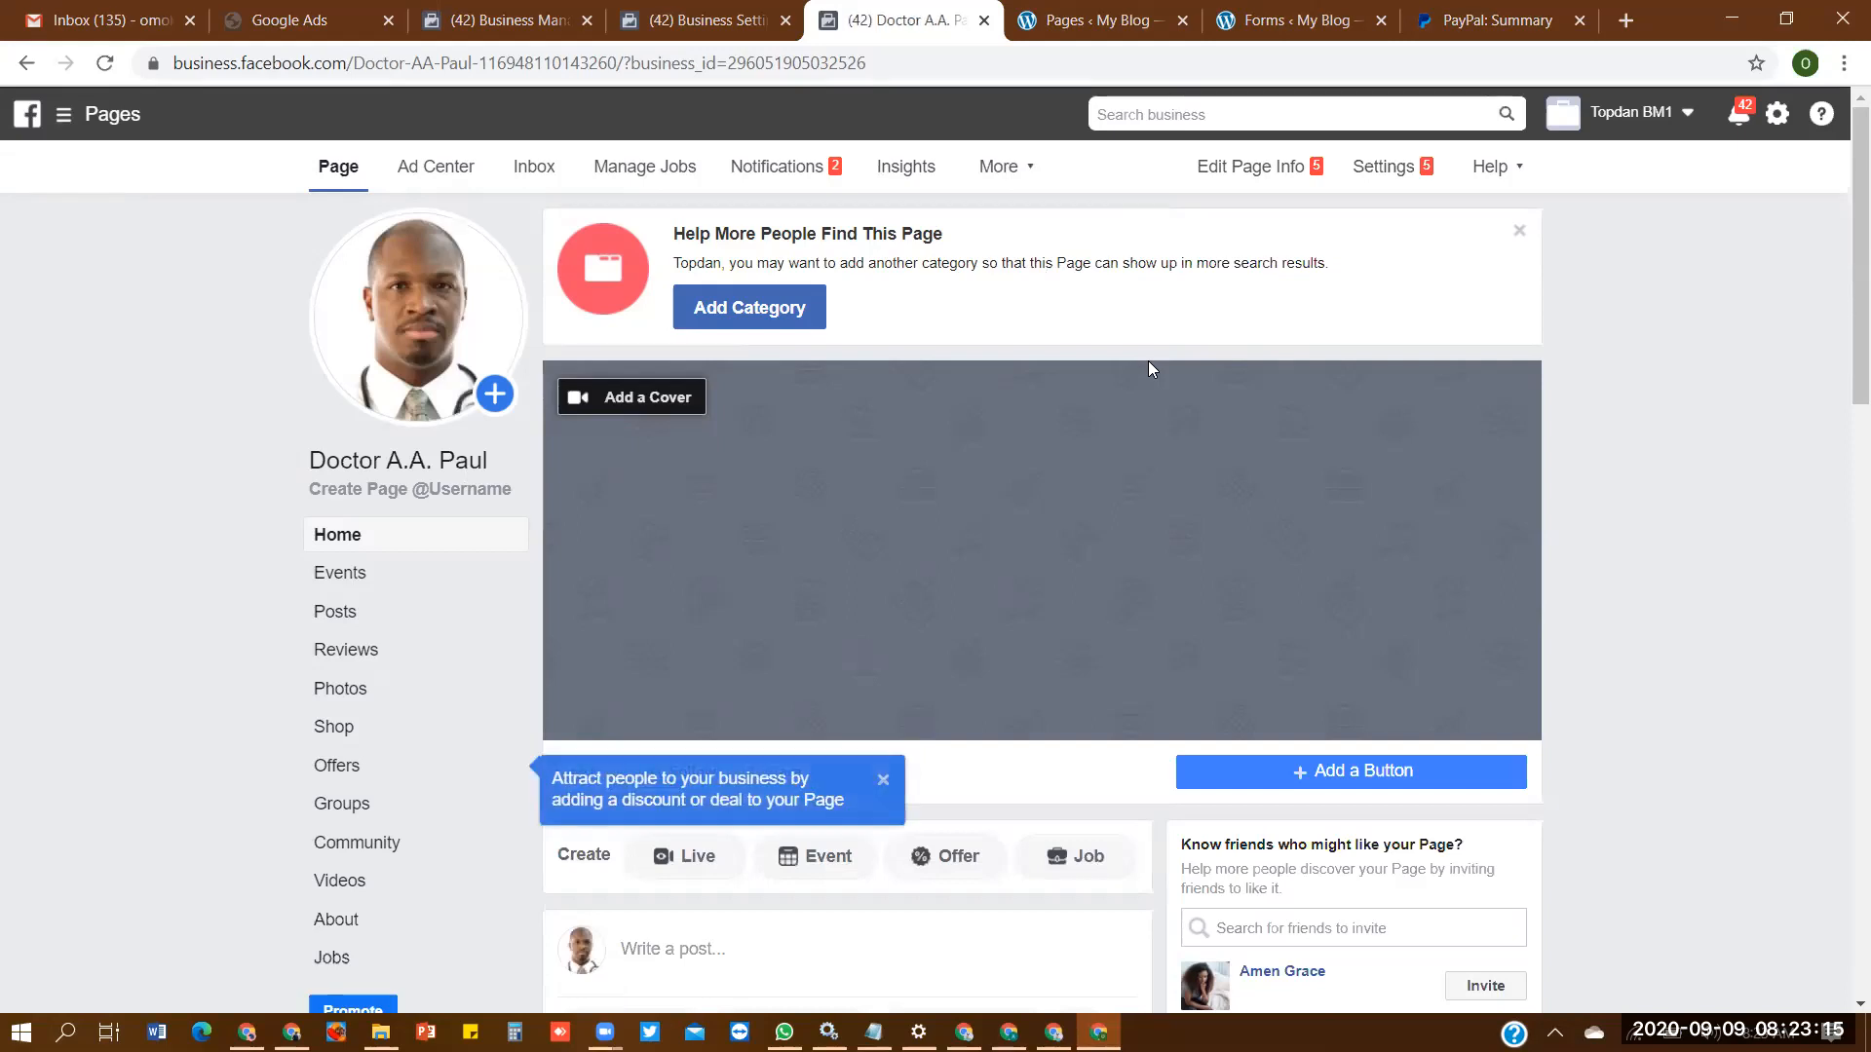
# - Upload the same doctor photo as the Page's cover, shift it slightly upward, and save it
pyautogui.click(883, 781)
pyautogui.click(634, 397)
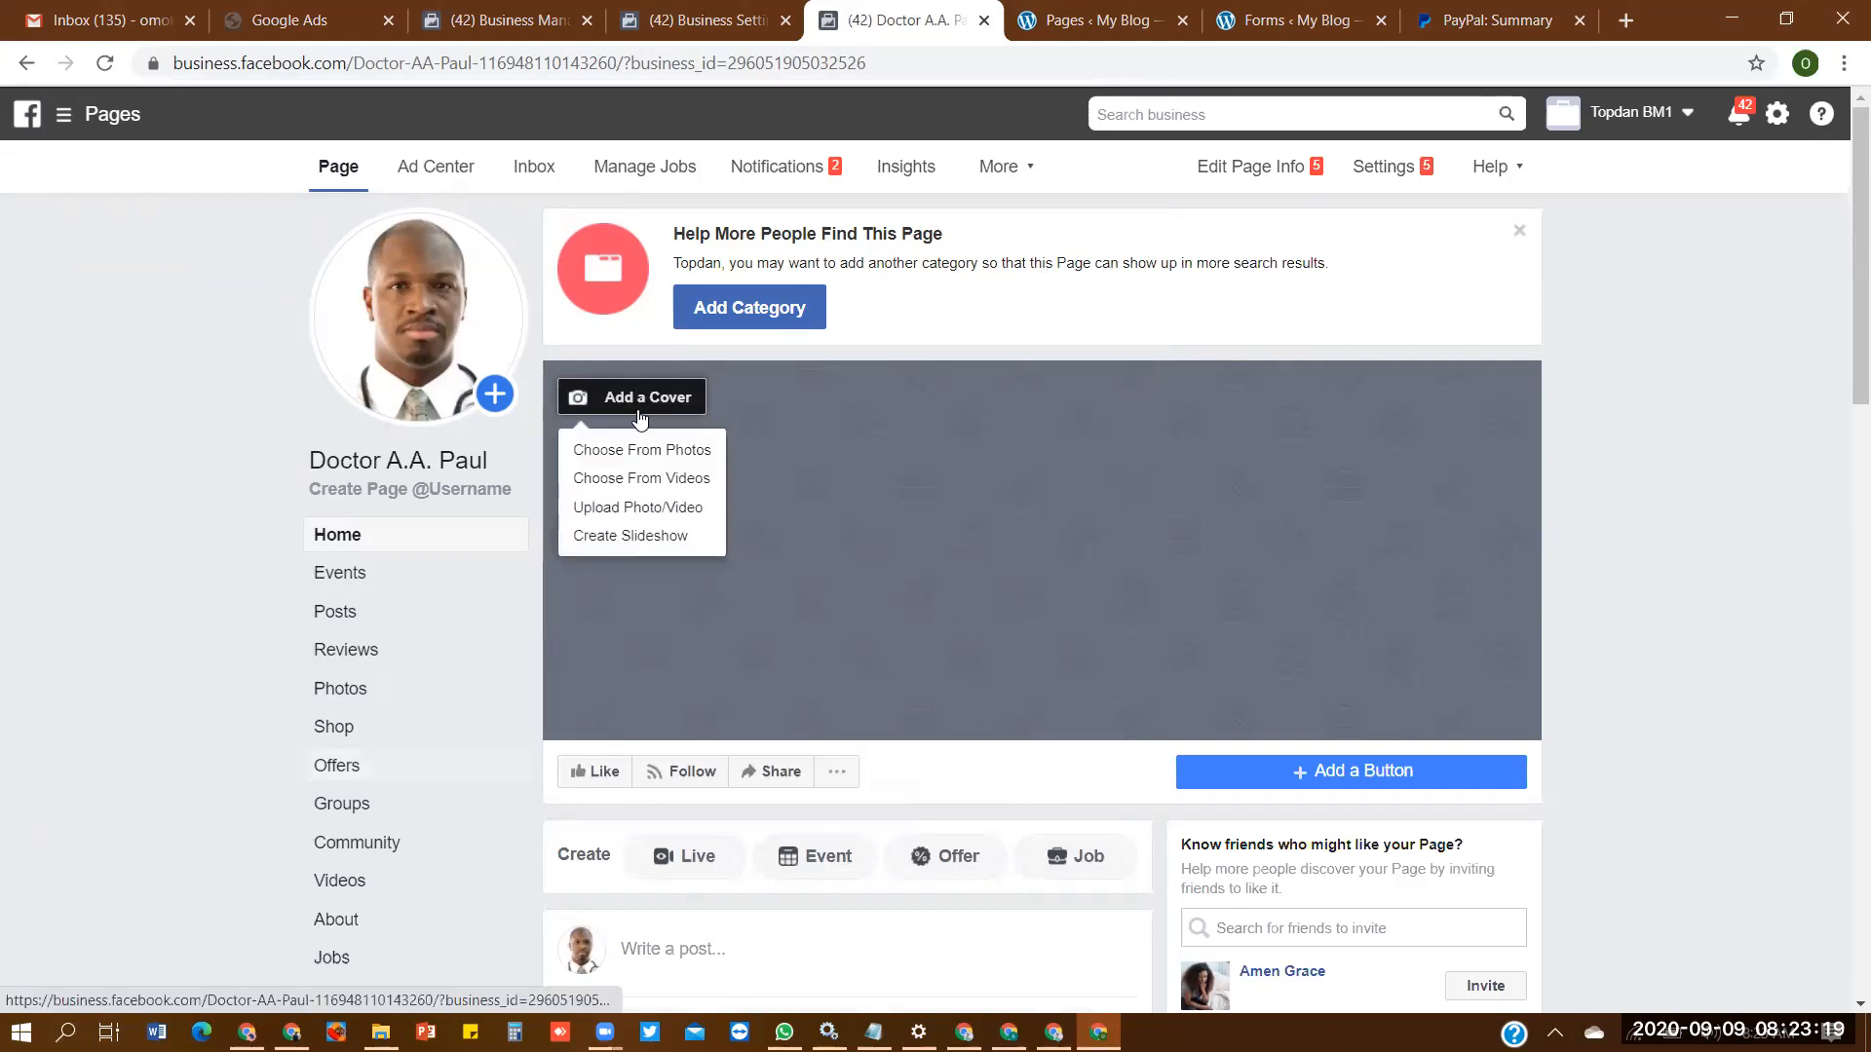
pyautogui.click(653, 509)
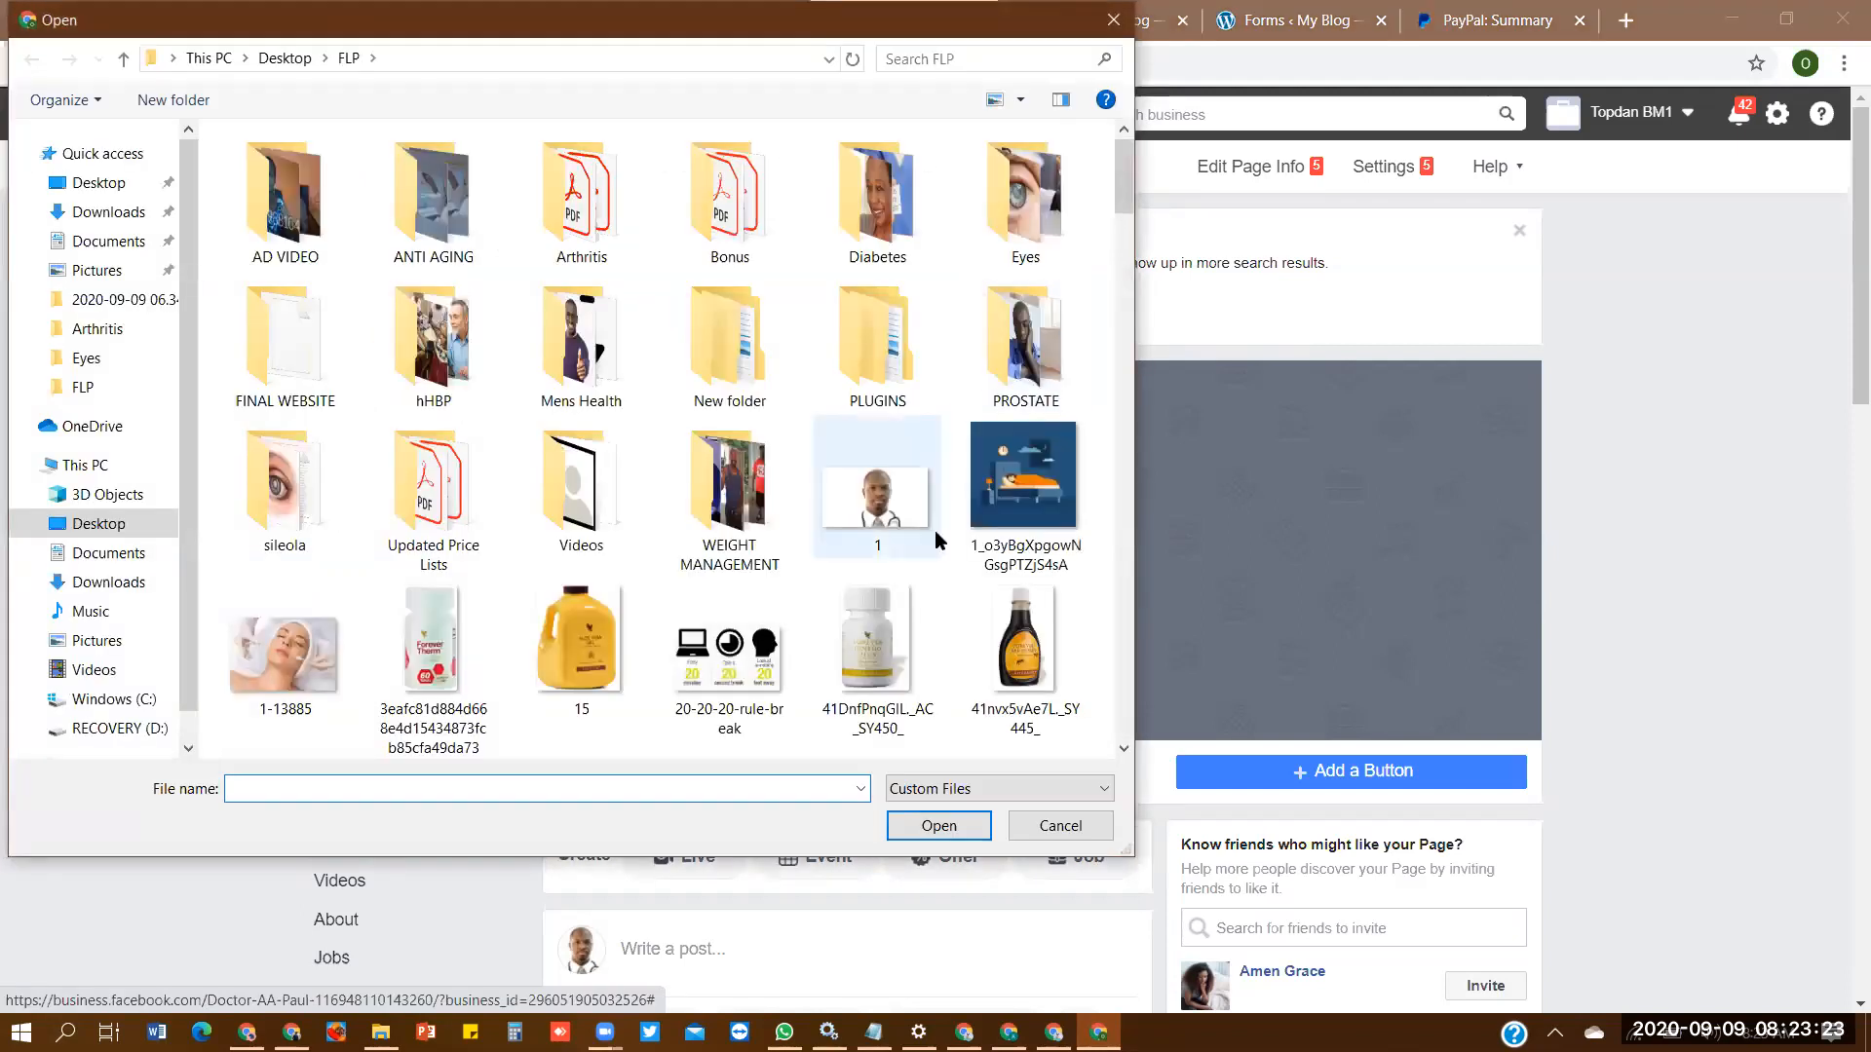
pyautogui.click(937, 539)
pyautogui.click(947, 825)
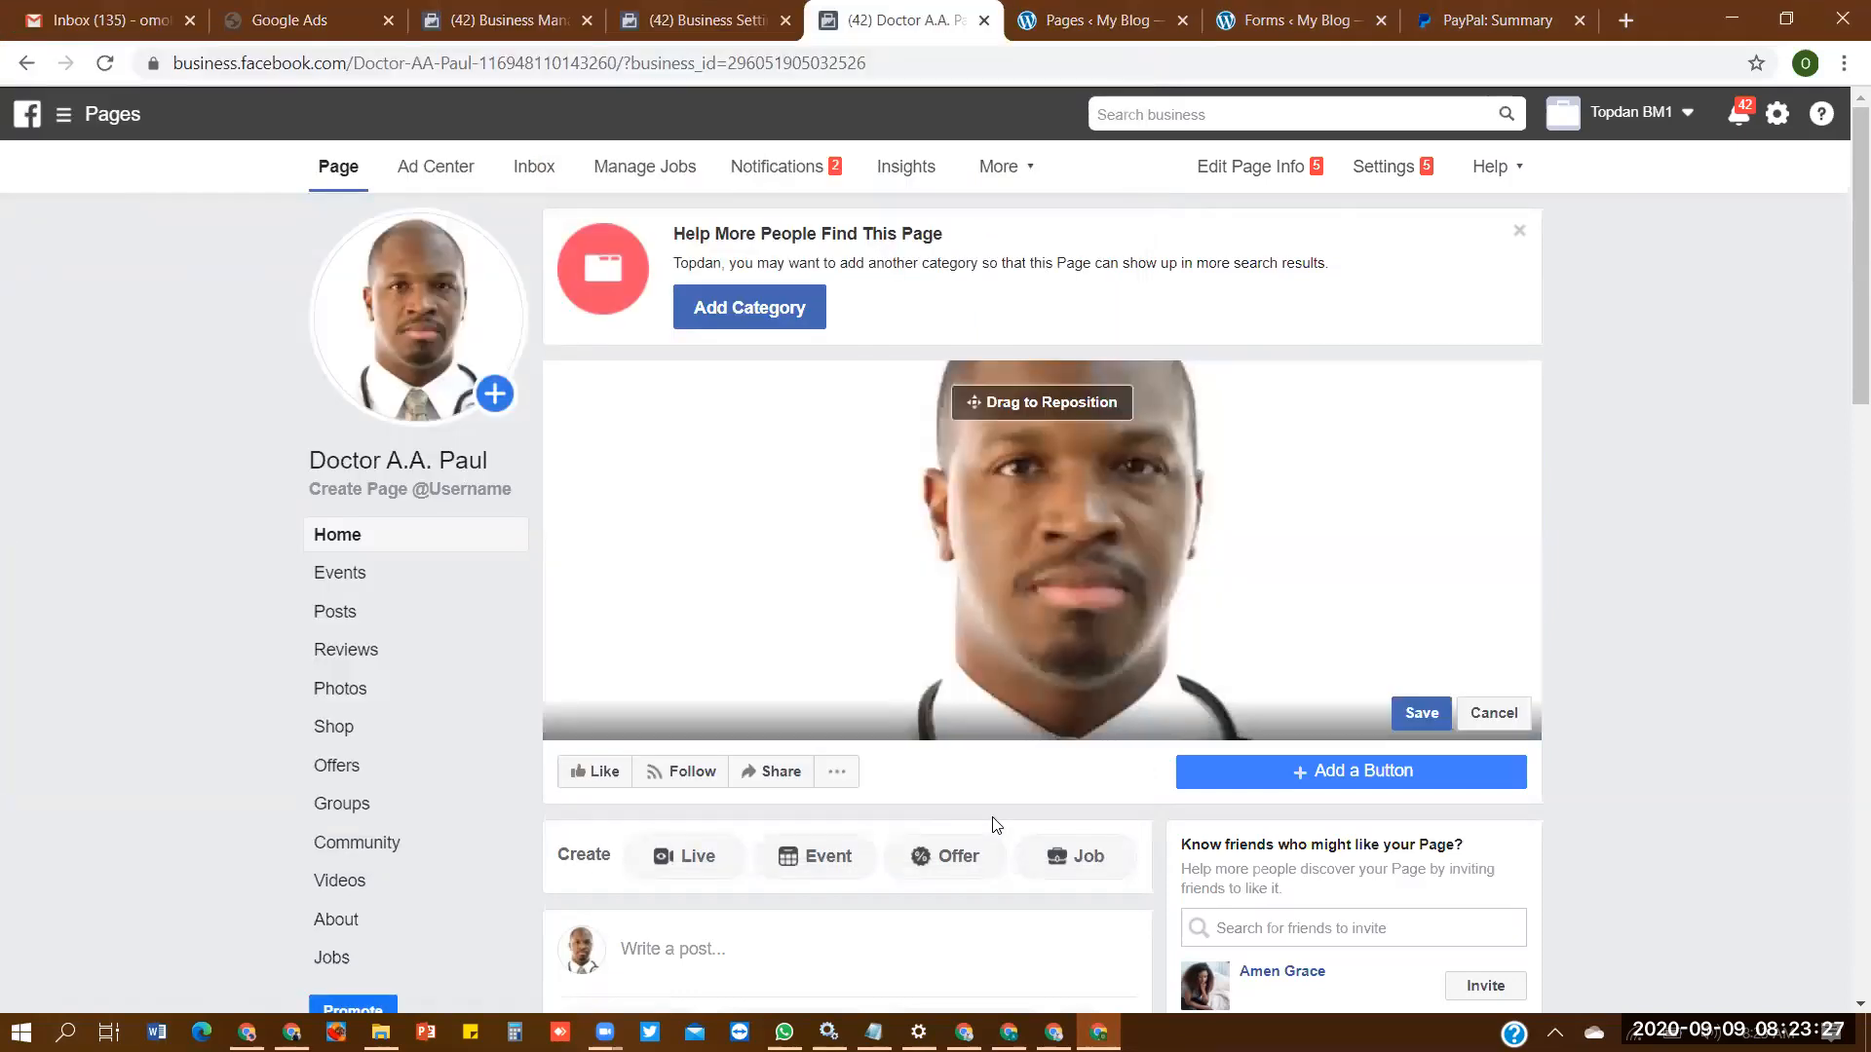
pyautogui.moveTo(1176, 539); pyautogui.dragTo(1160, 499)
pyautogui.click(1410, 712)
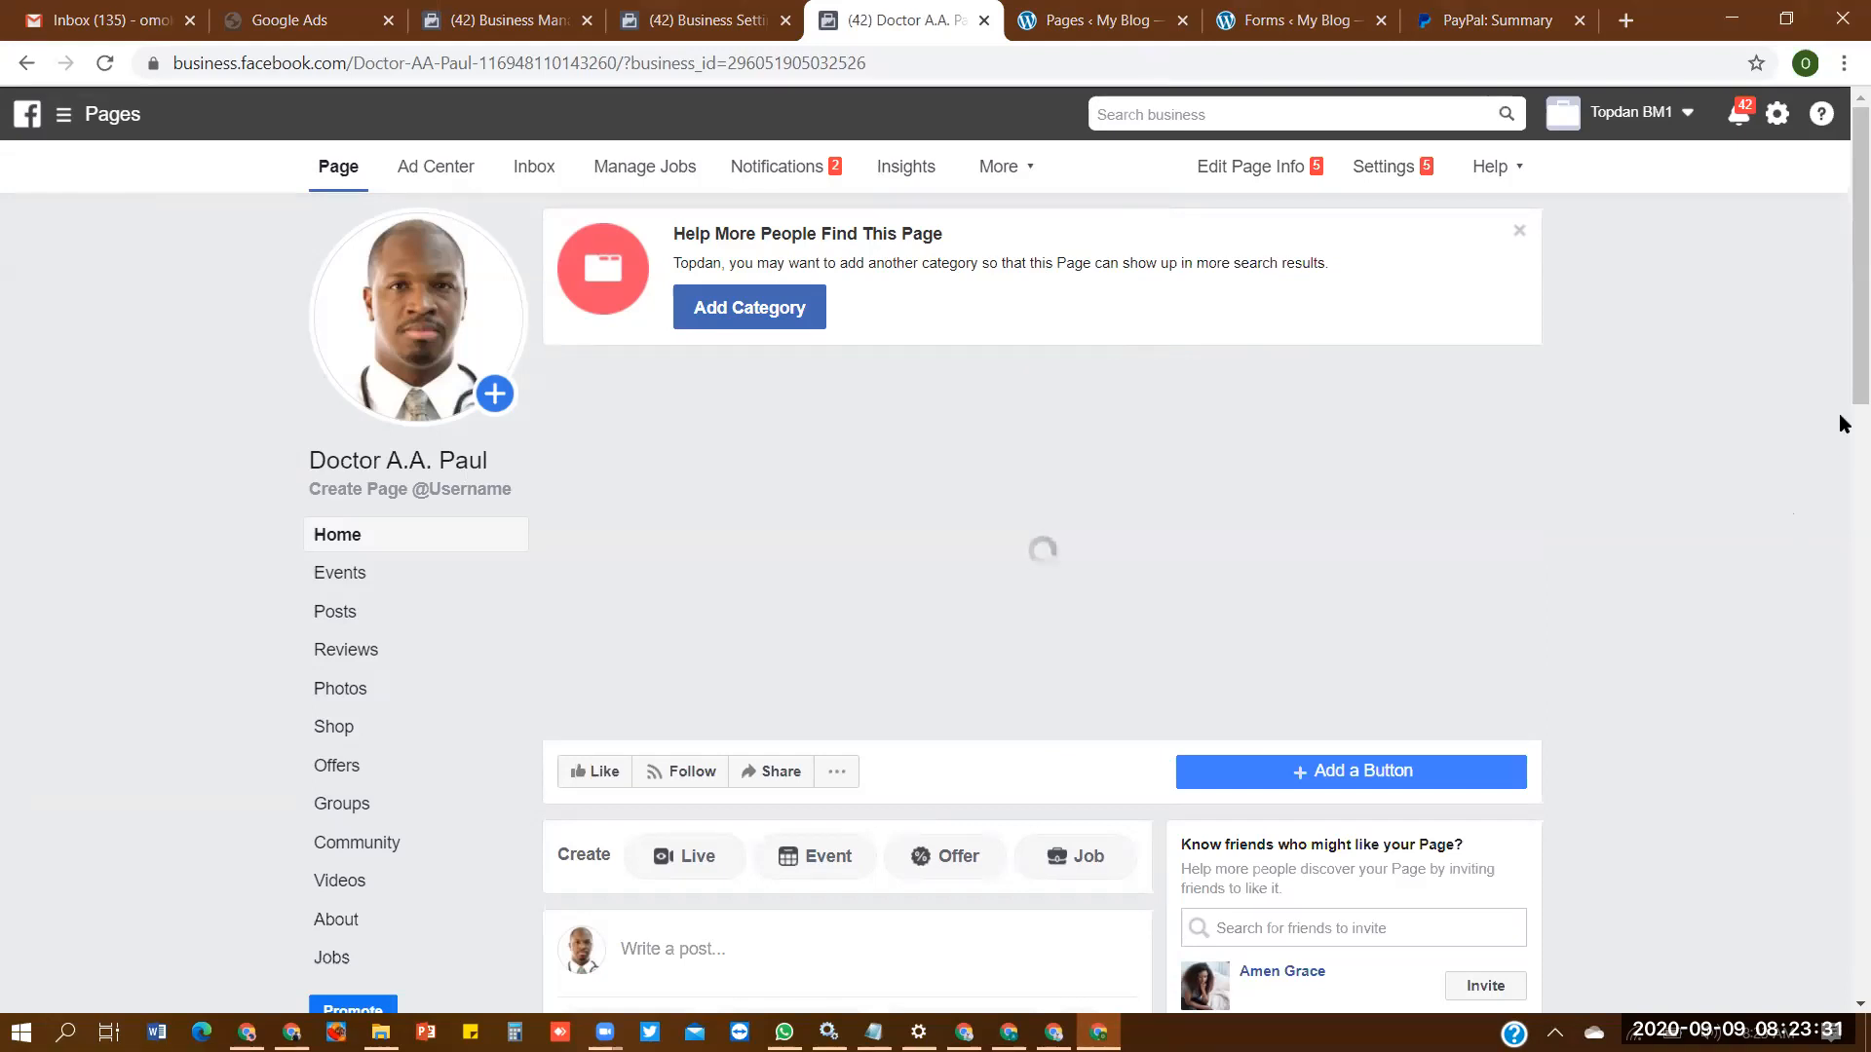
# - Publish a post reading "Health is wealth" on the new Page
pyautogui.rightClick(1843, 425)
pyautogui.click(1832, 323)
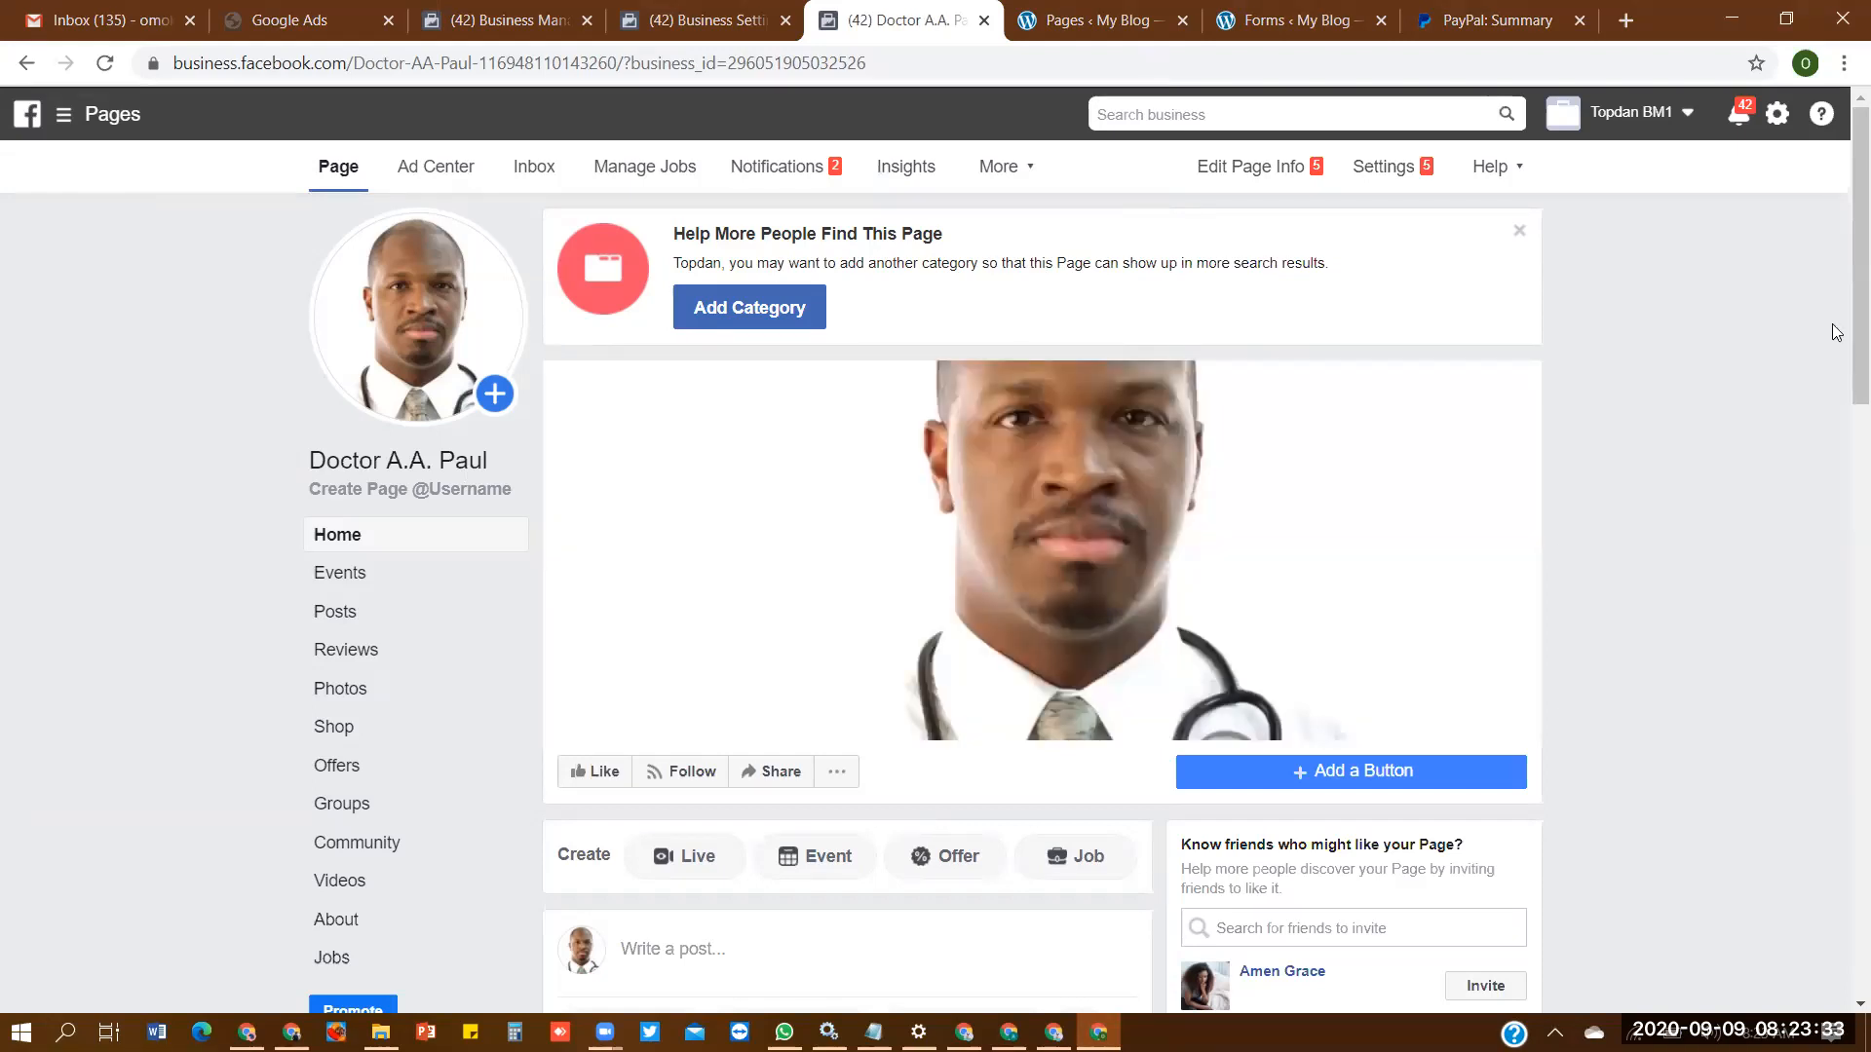
pyautogui.scroll(-1, 1839, 320)
pyautogui.scroll(-4, 1843, 377)
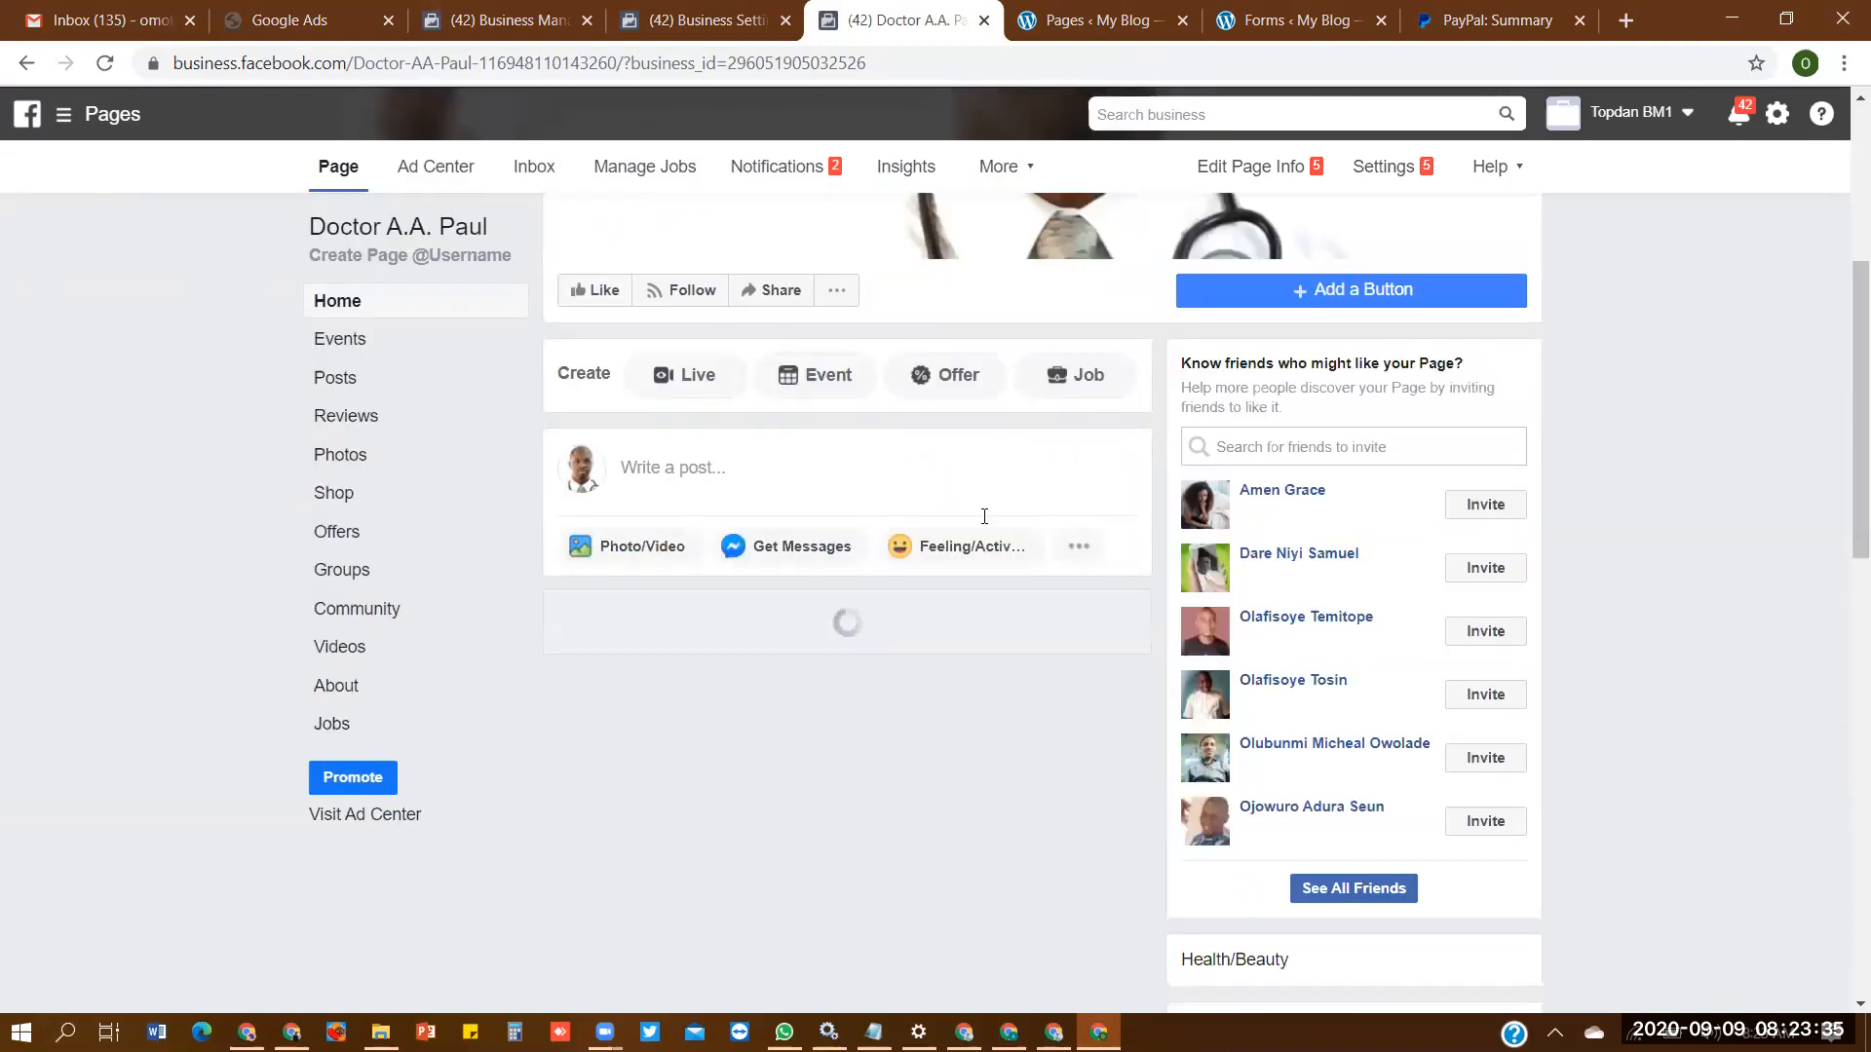
pyautogui.click(912, 466)
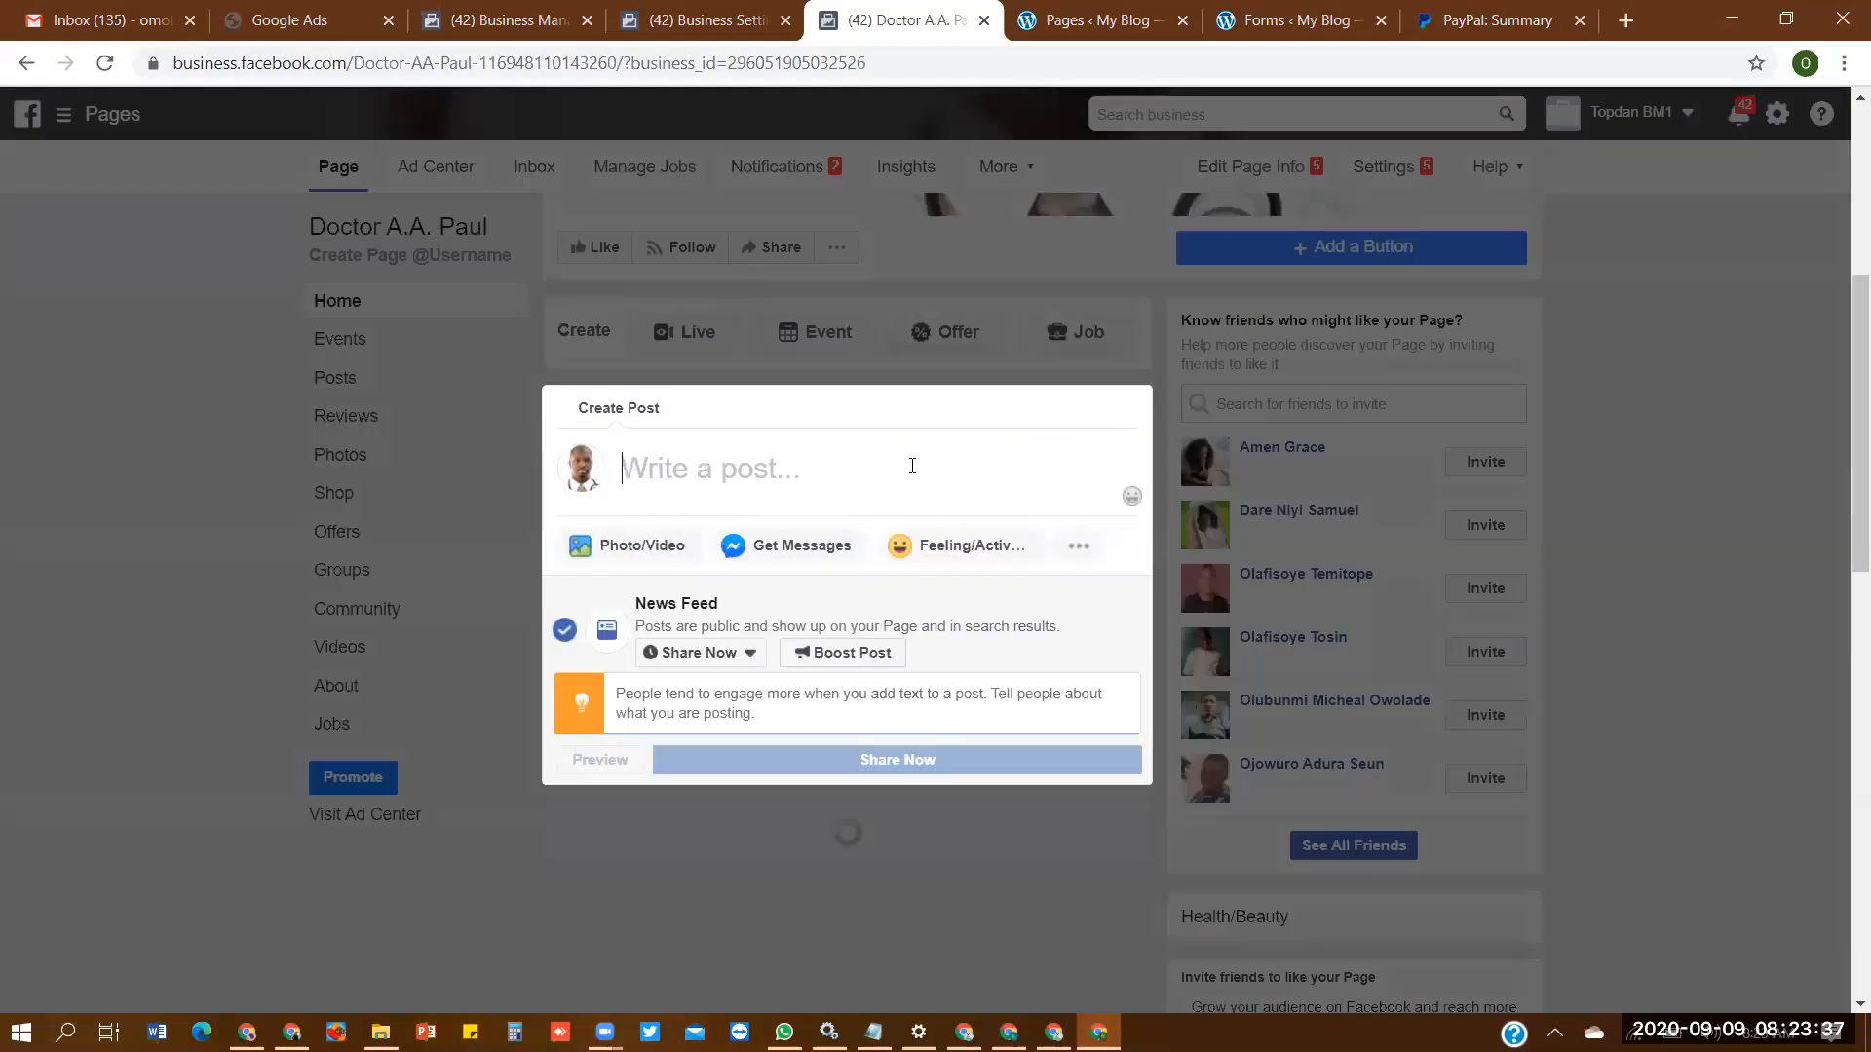
pyautogui.write('Health ')
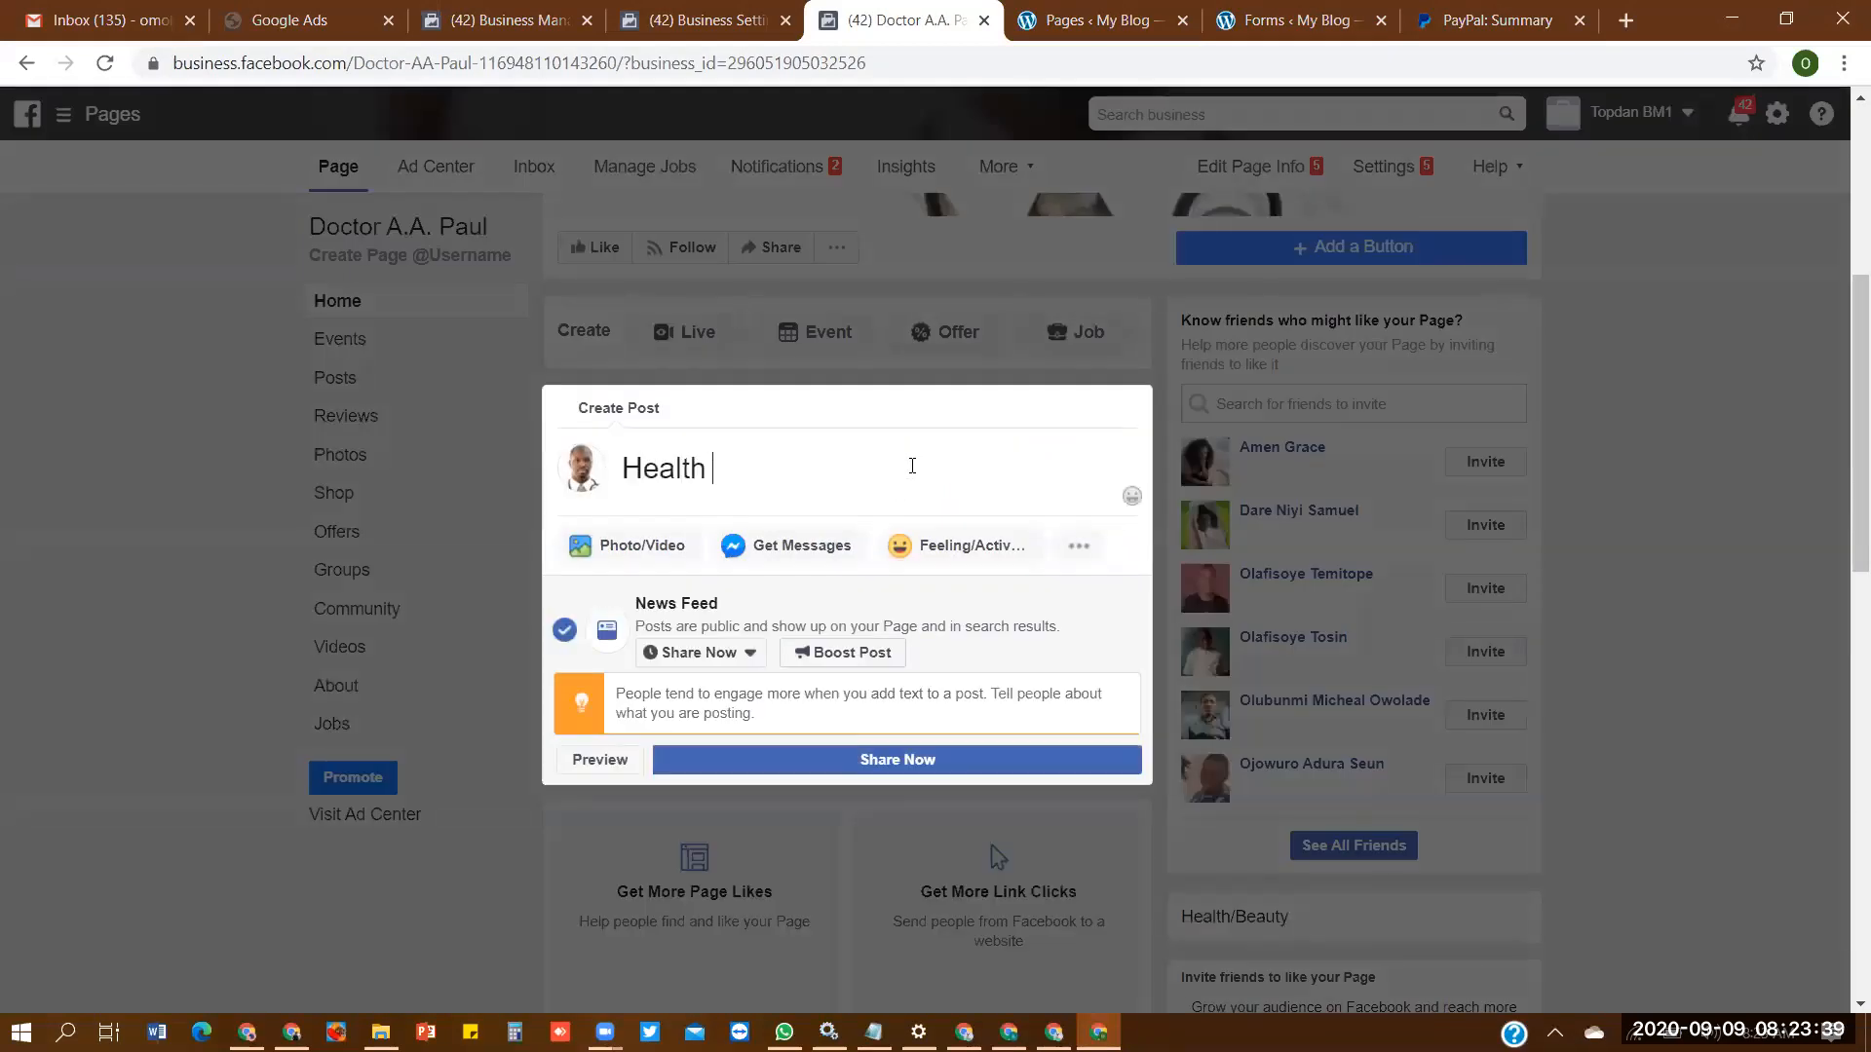
pyautogui.write('is wealth')
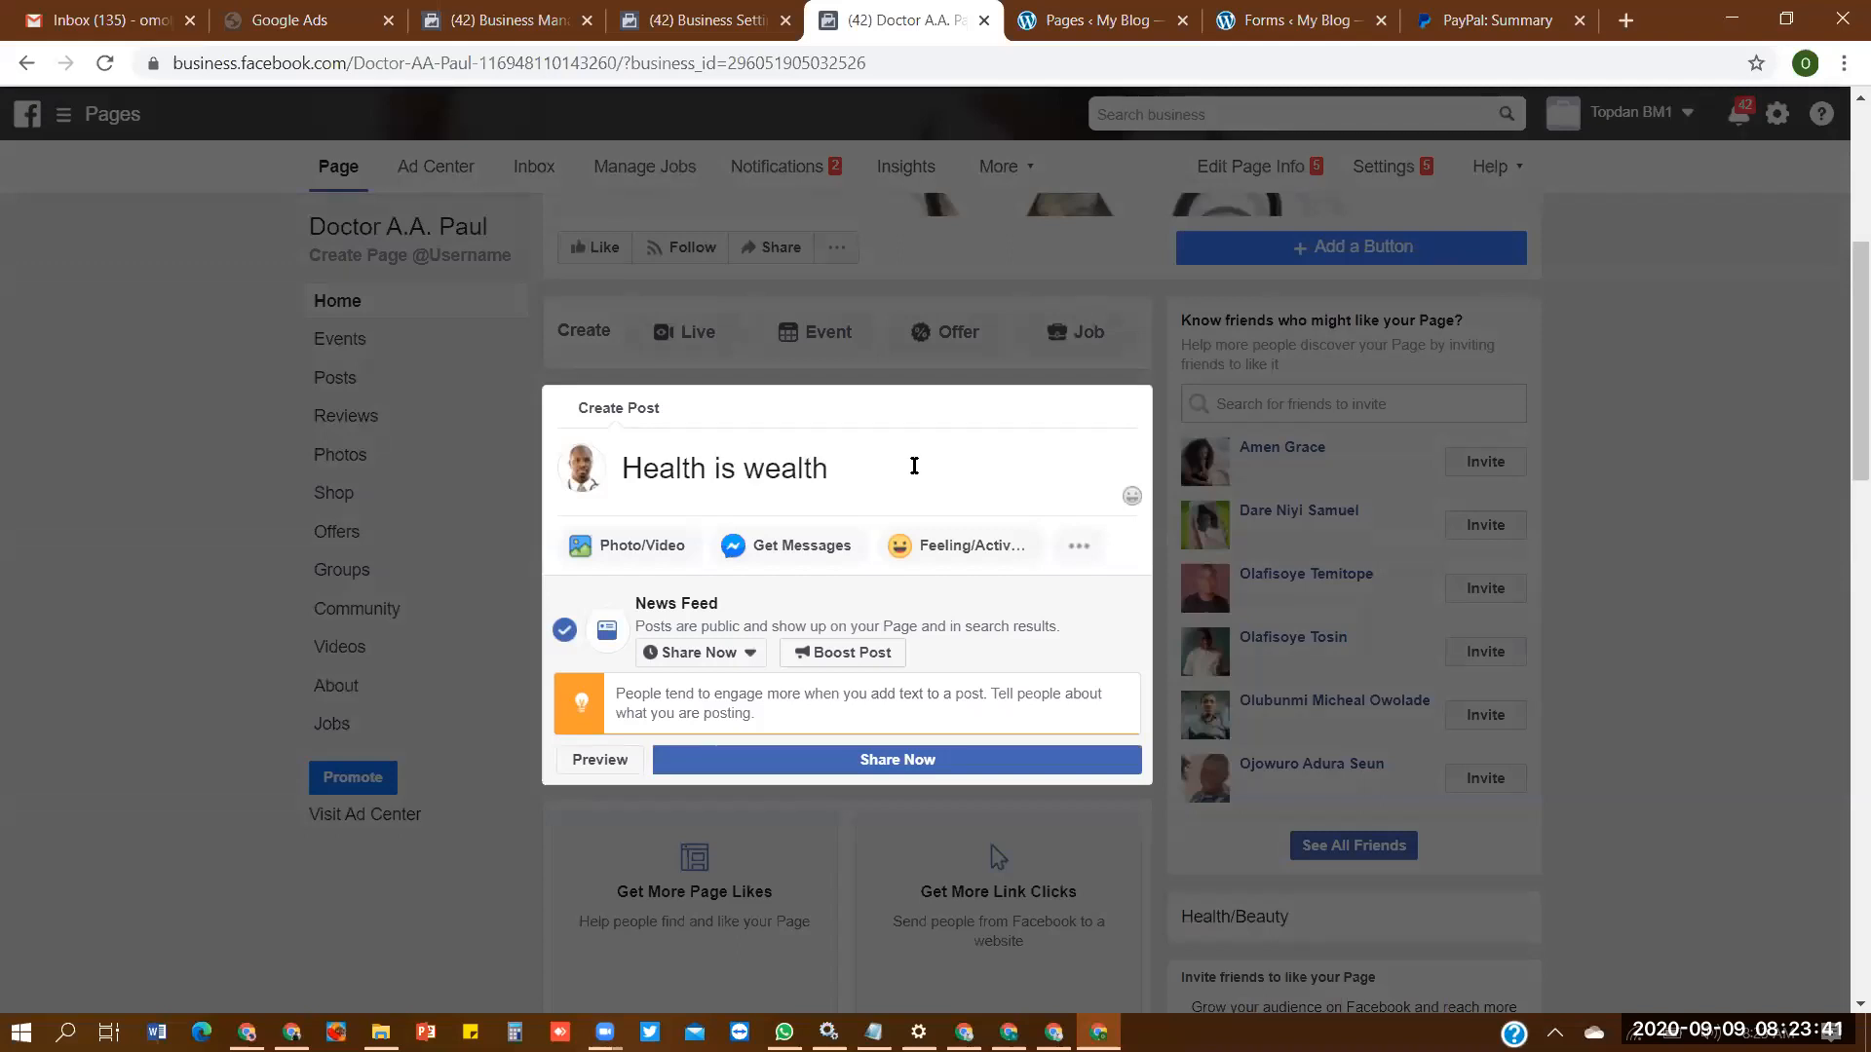
pyautogui.click(1102, 759)
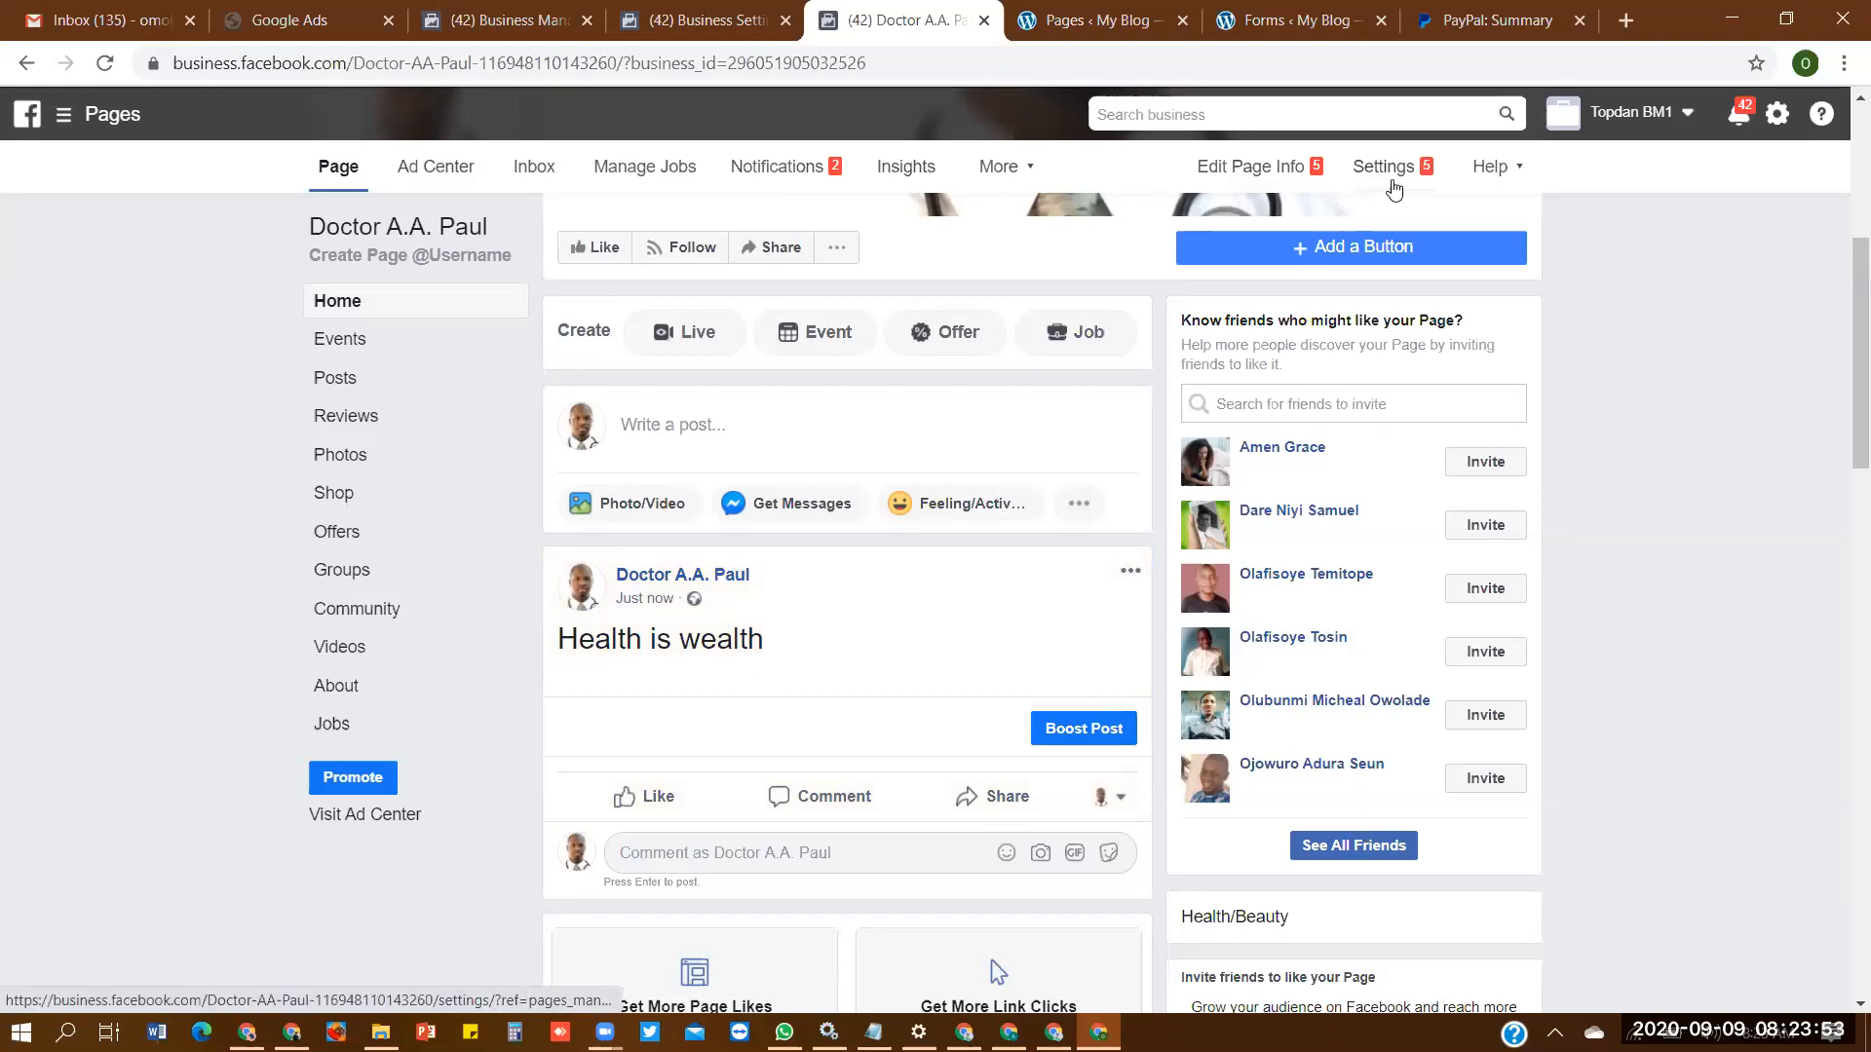
# - Set the Page's Profanity Filter to Medium in its general settings and save the change
pyautogui.click(1391, 175)
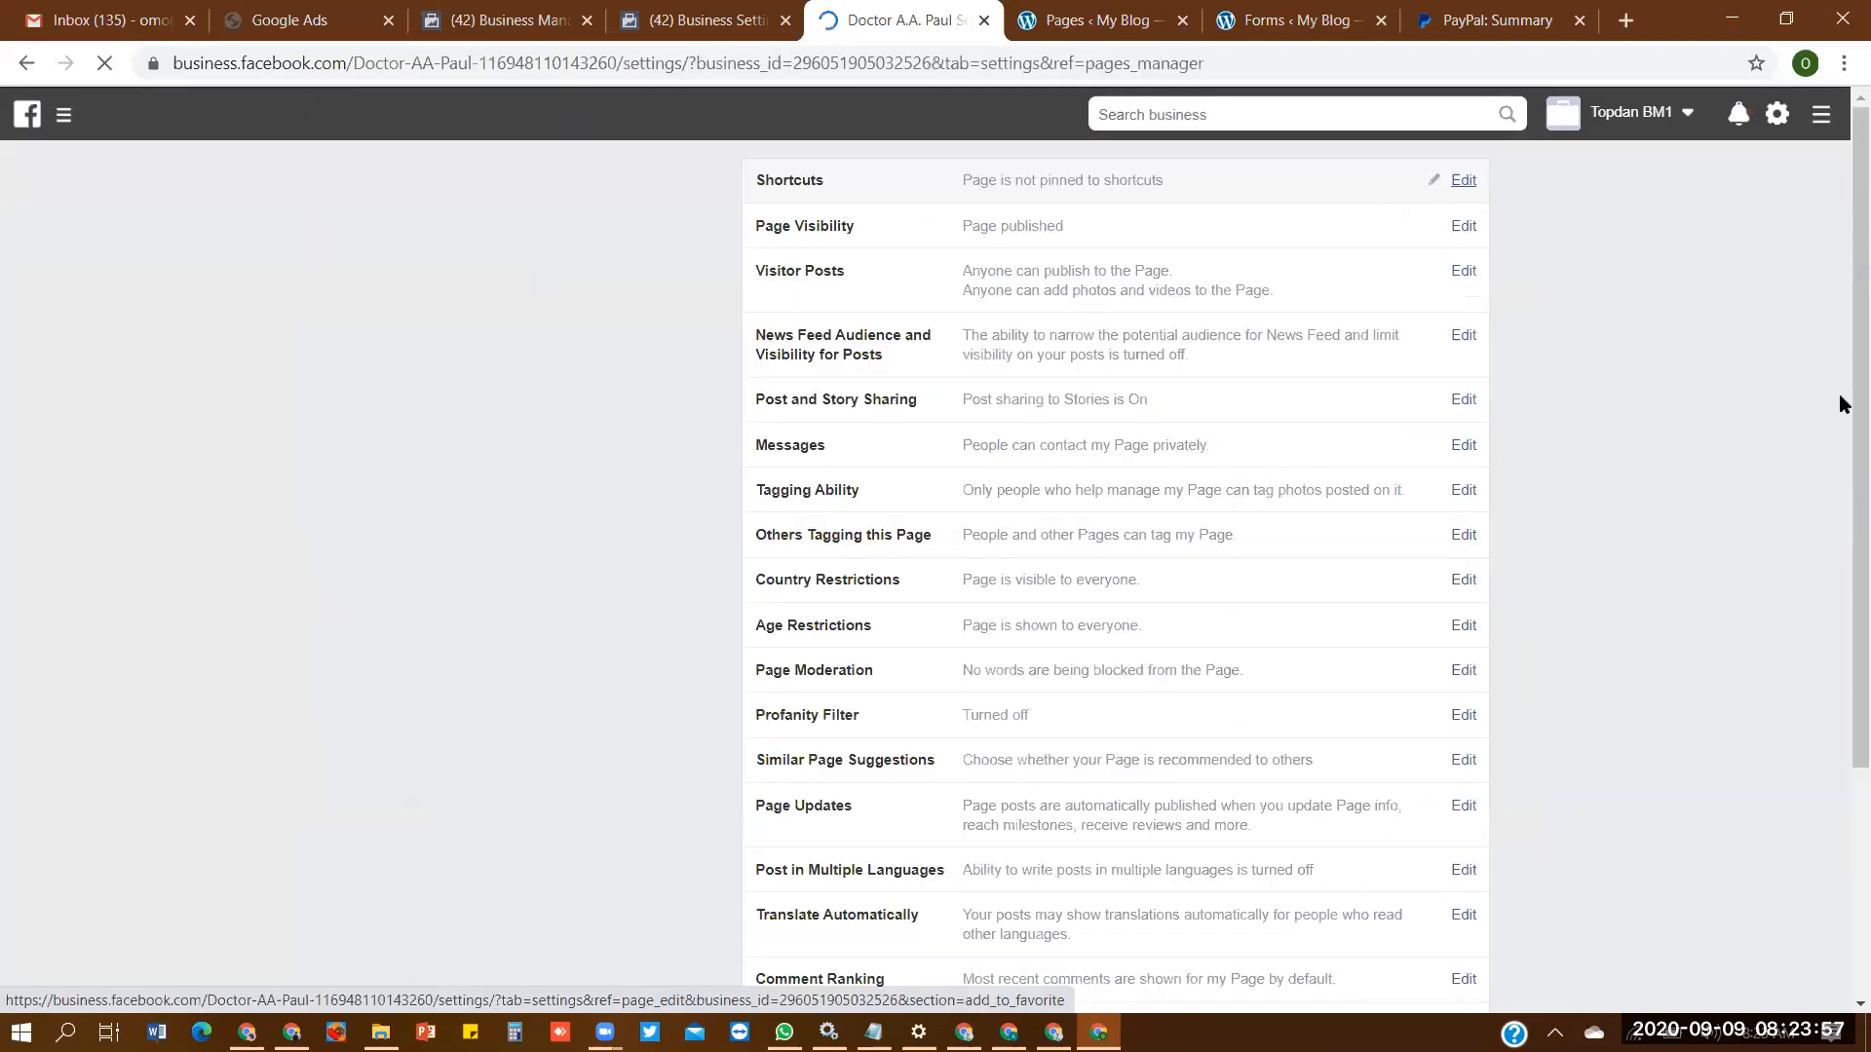
pyautogui.scroll(-3, 1668, 513)
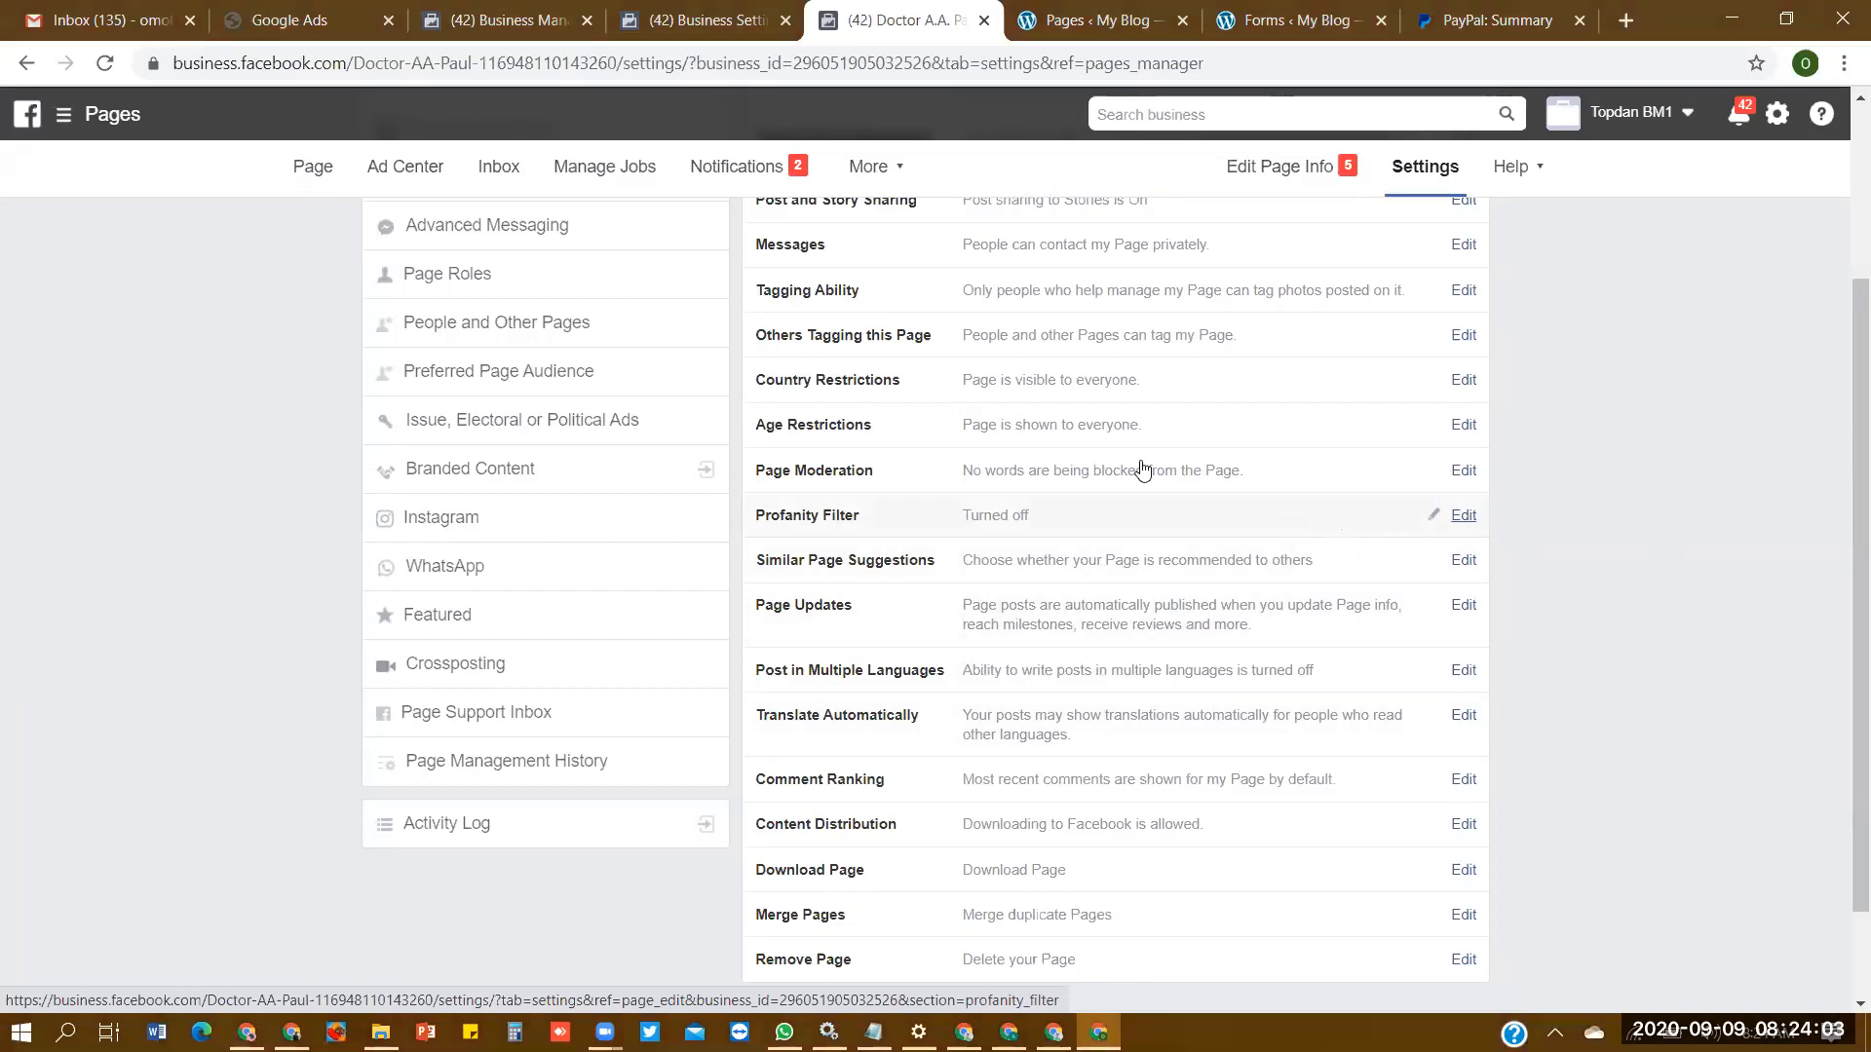
pyautogui.click(1435, 514)
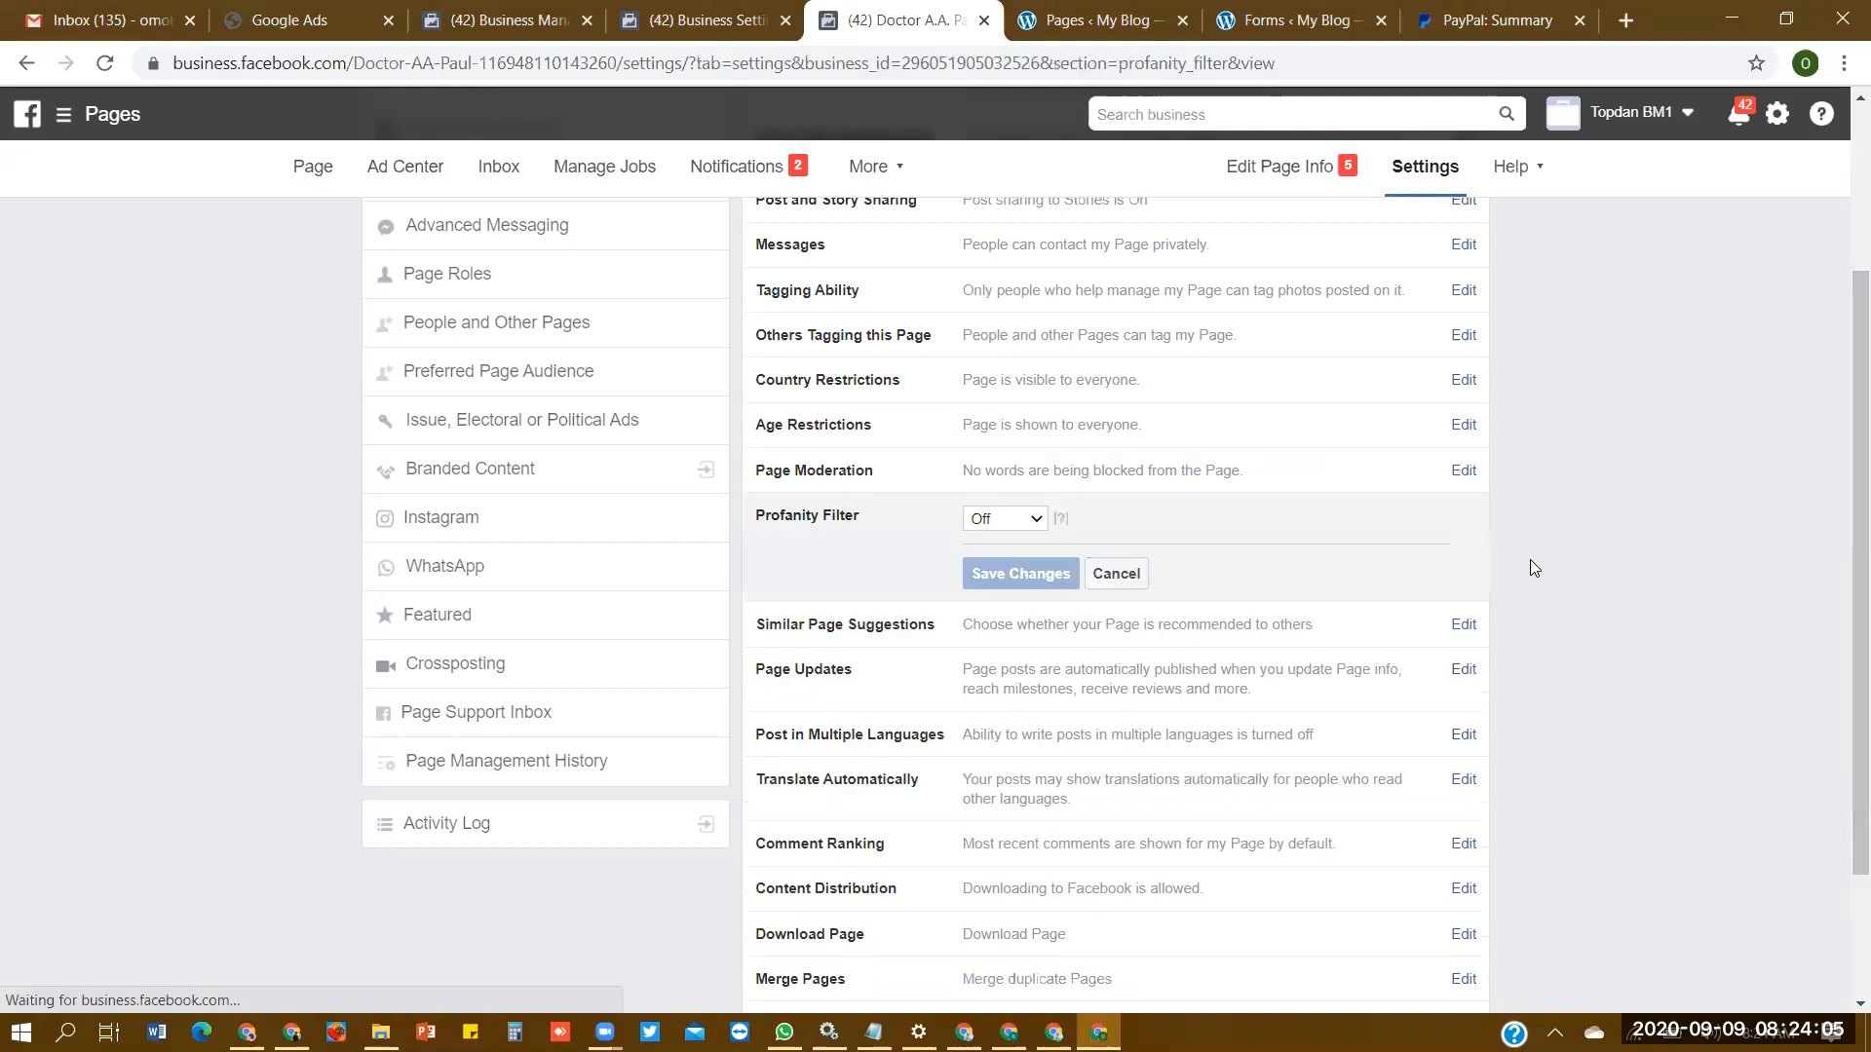
pyautogui.click(1000, 522)
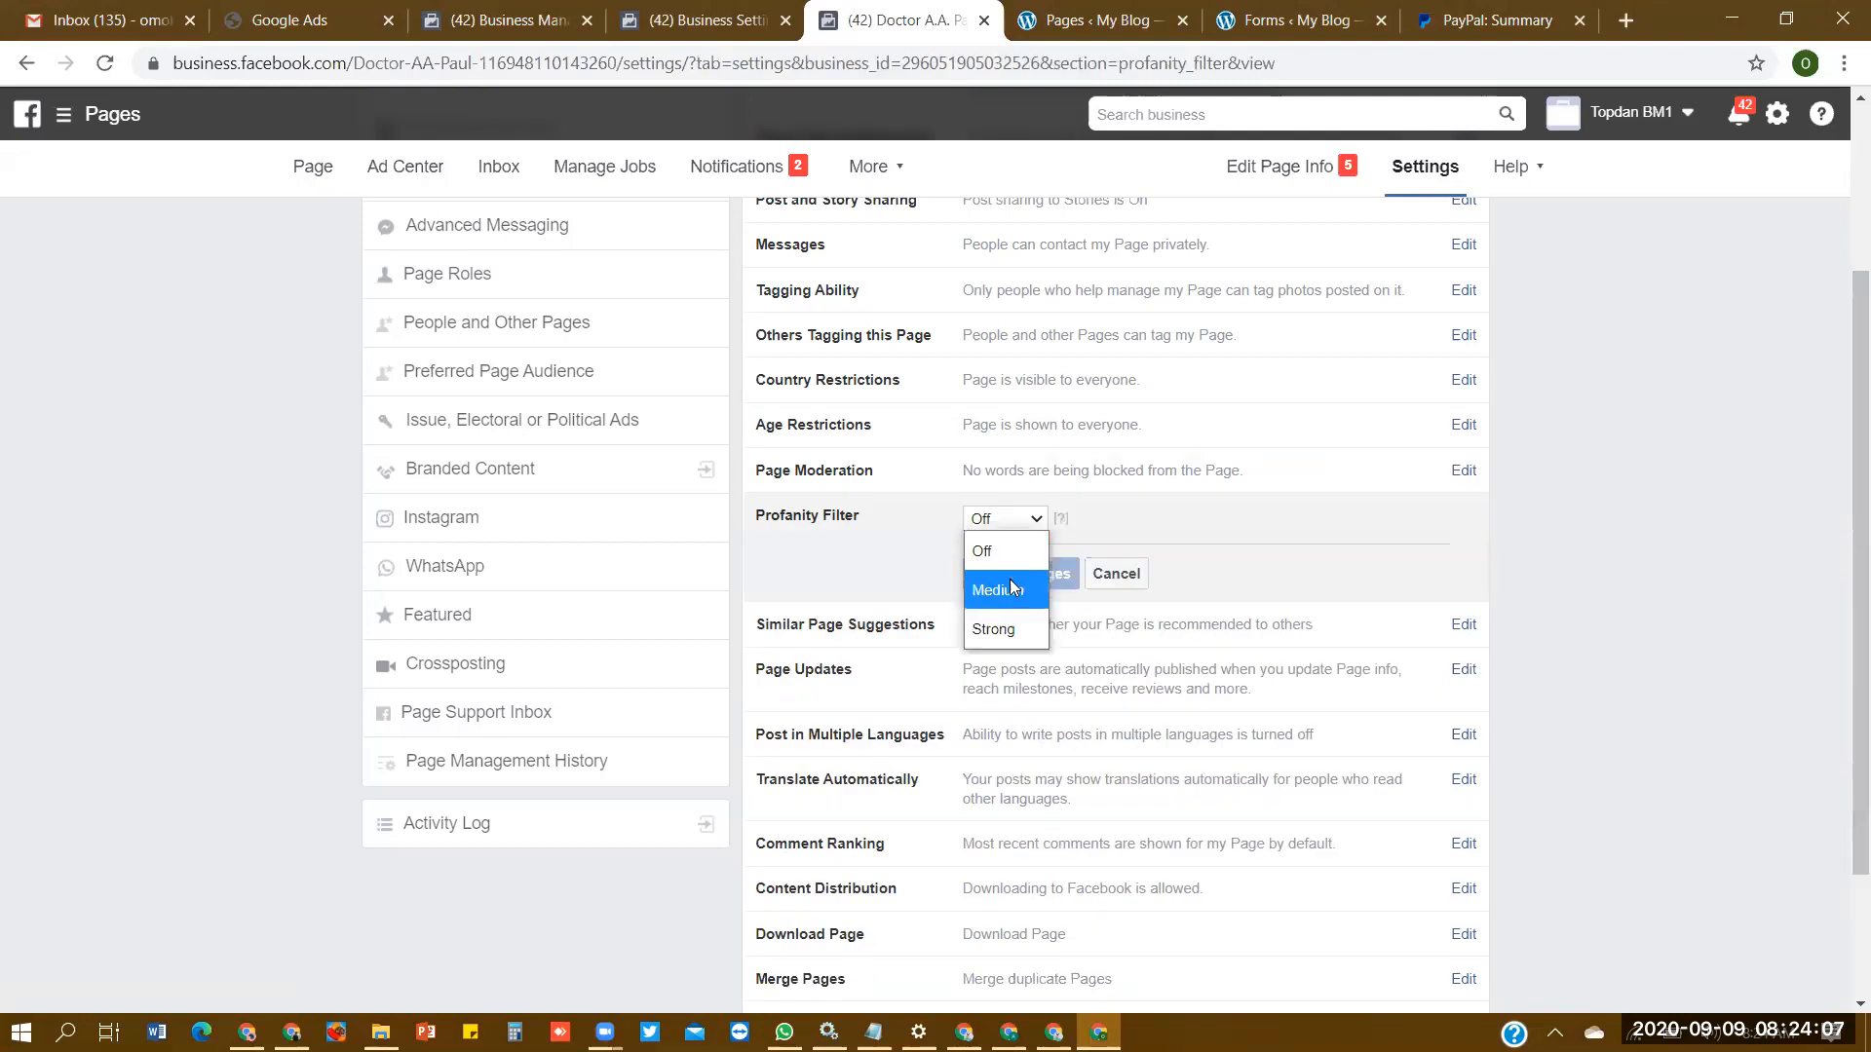
pyautogui.click(1009, 581)
pyautogui.click(1034, 574)
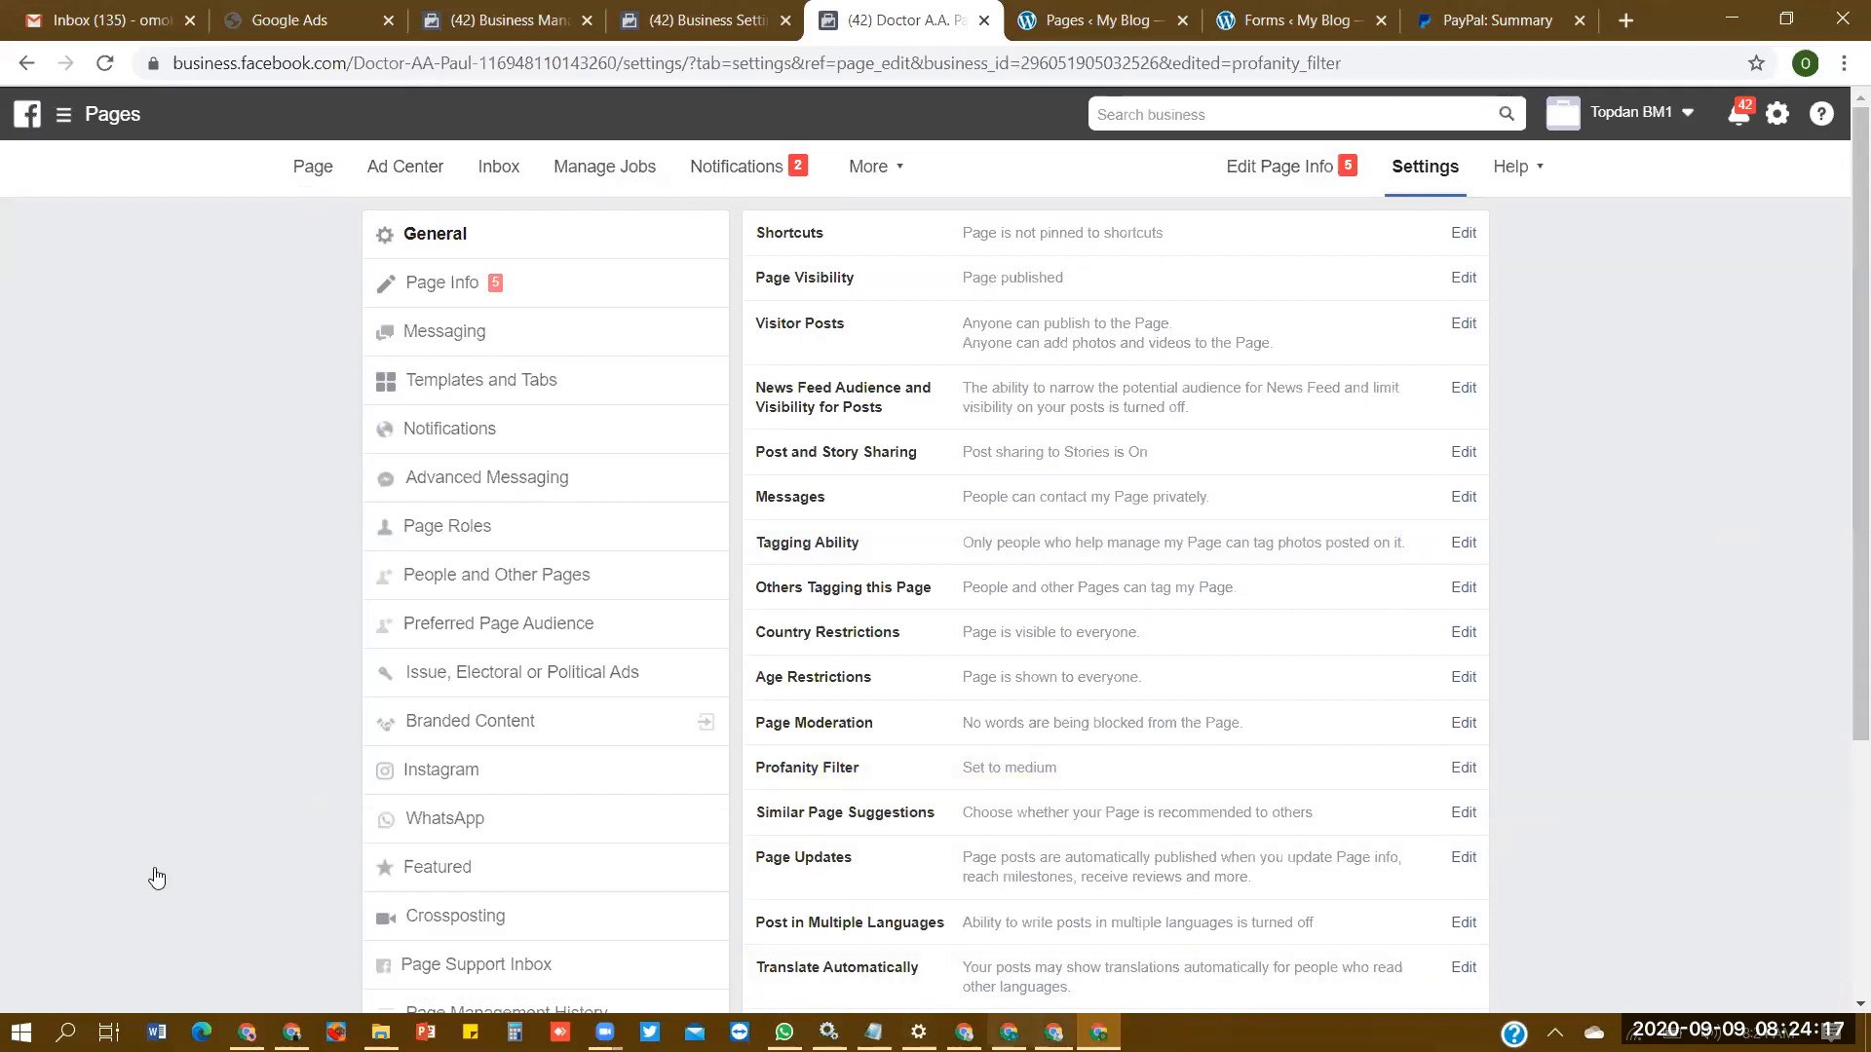
# - Add the words "scam" and "lie" to the Page Moderation list of blocked words
pyautogui.scroll(-4, 1839, 478)
pyautogui.scroll(4, 1839, 488)
pyautogui.scroll(-4, 1838, 487)
pyautogui.scroll(4, 1839, 492)
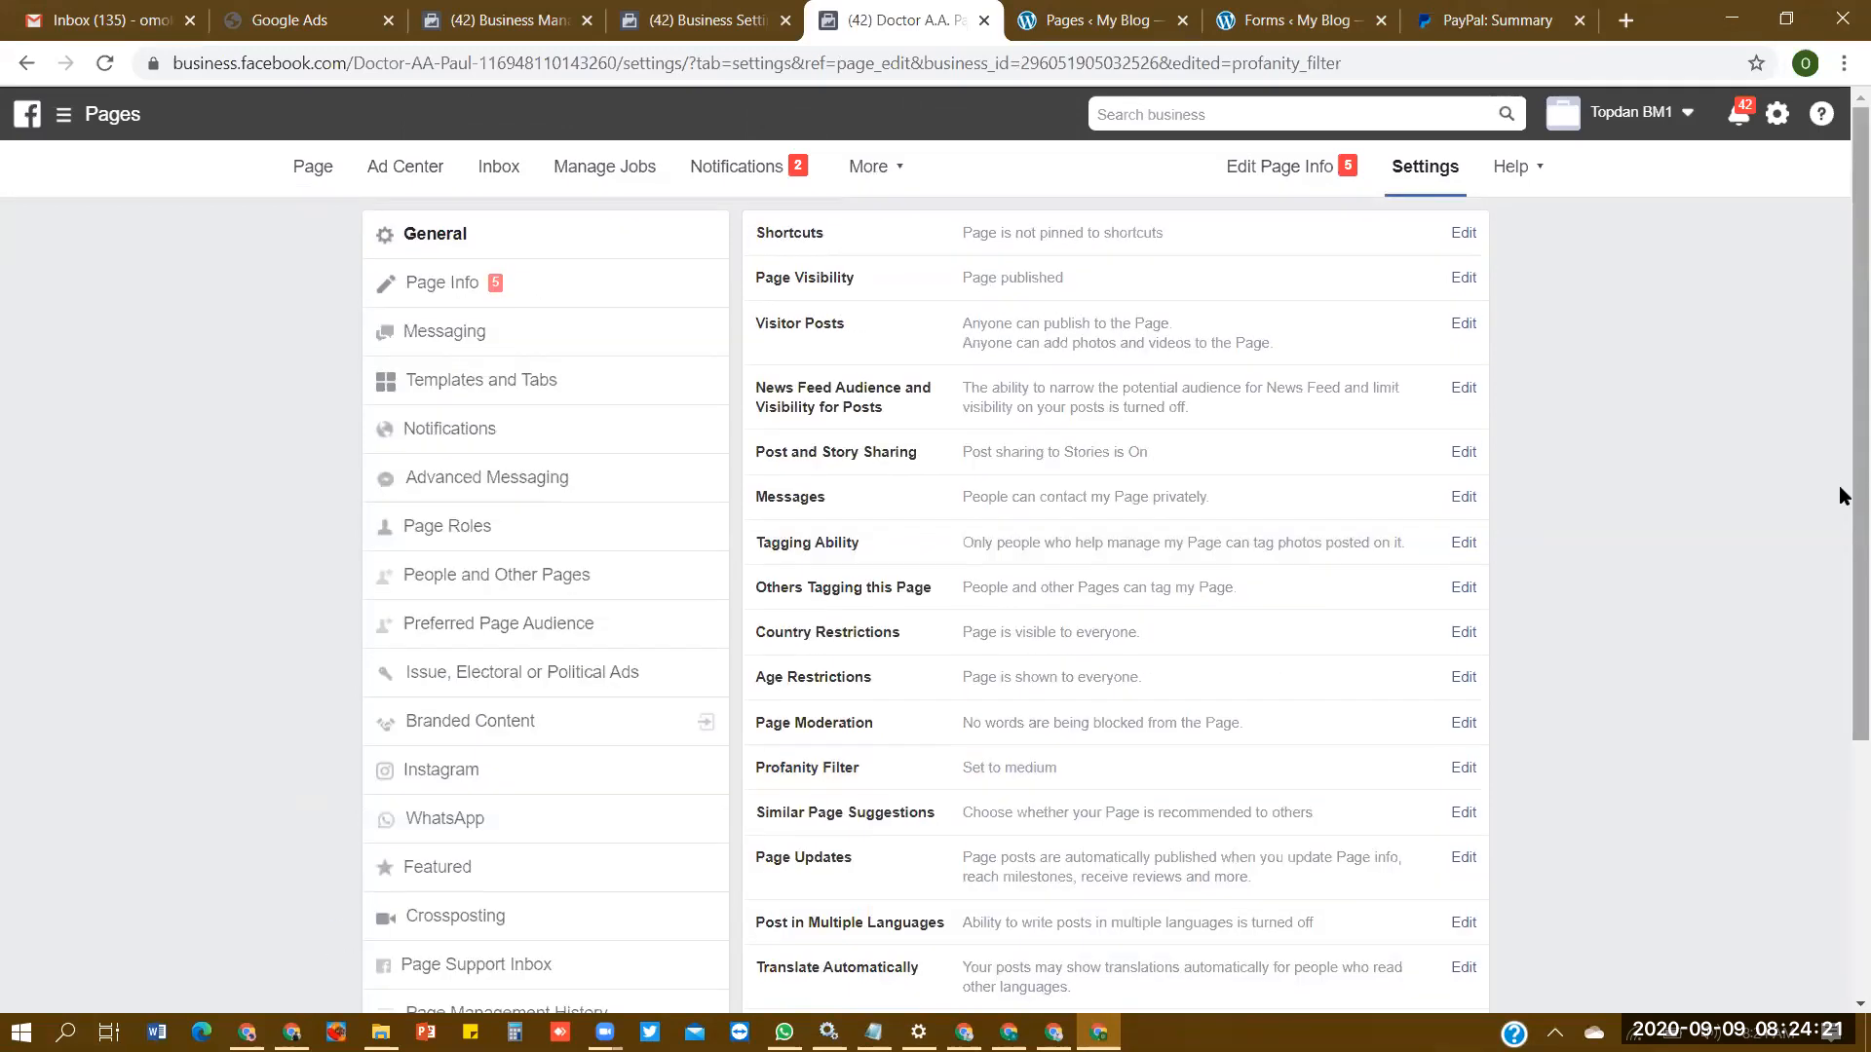
pyautogui.scroll(-4, 1839, 485)
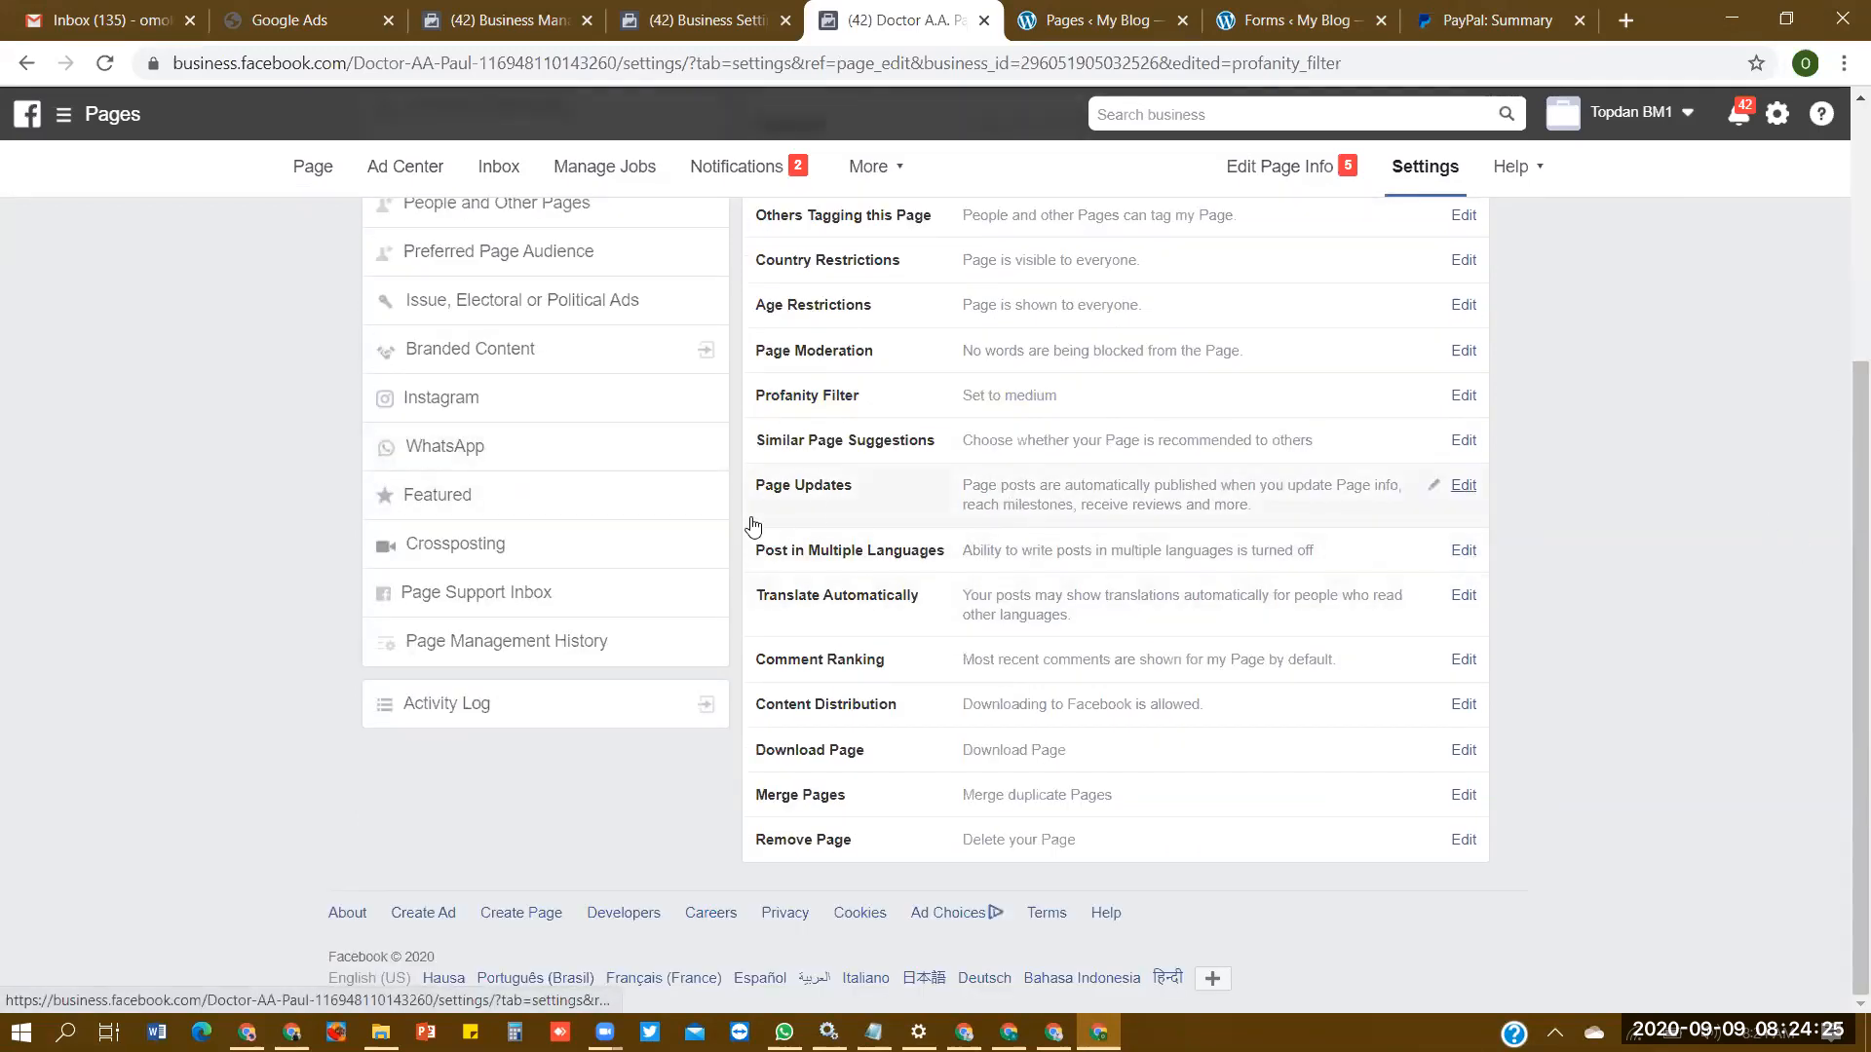
pyautogui.click(1462, 351)
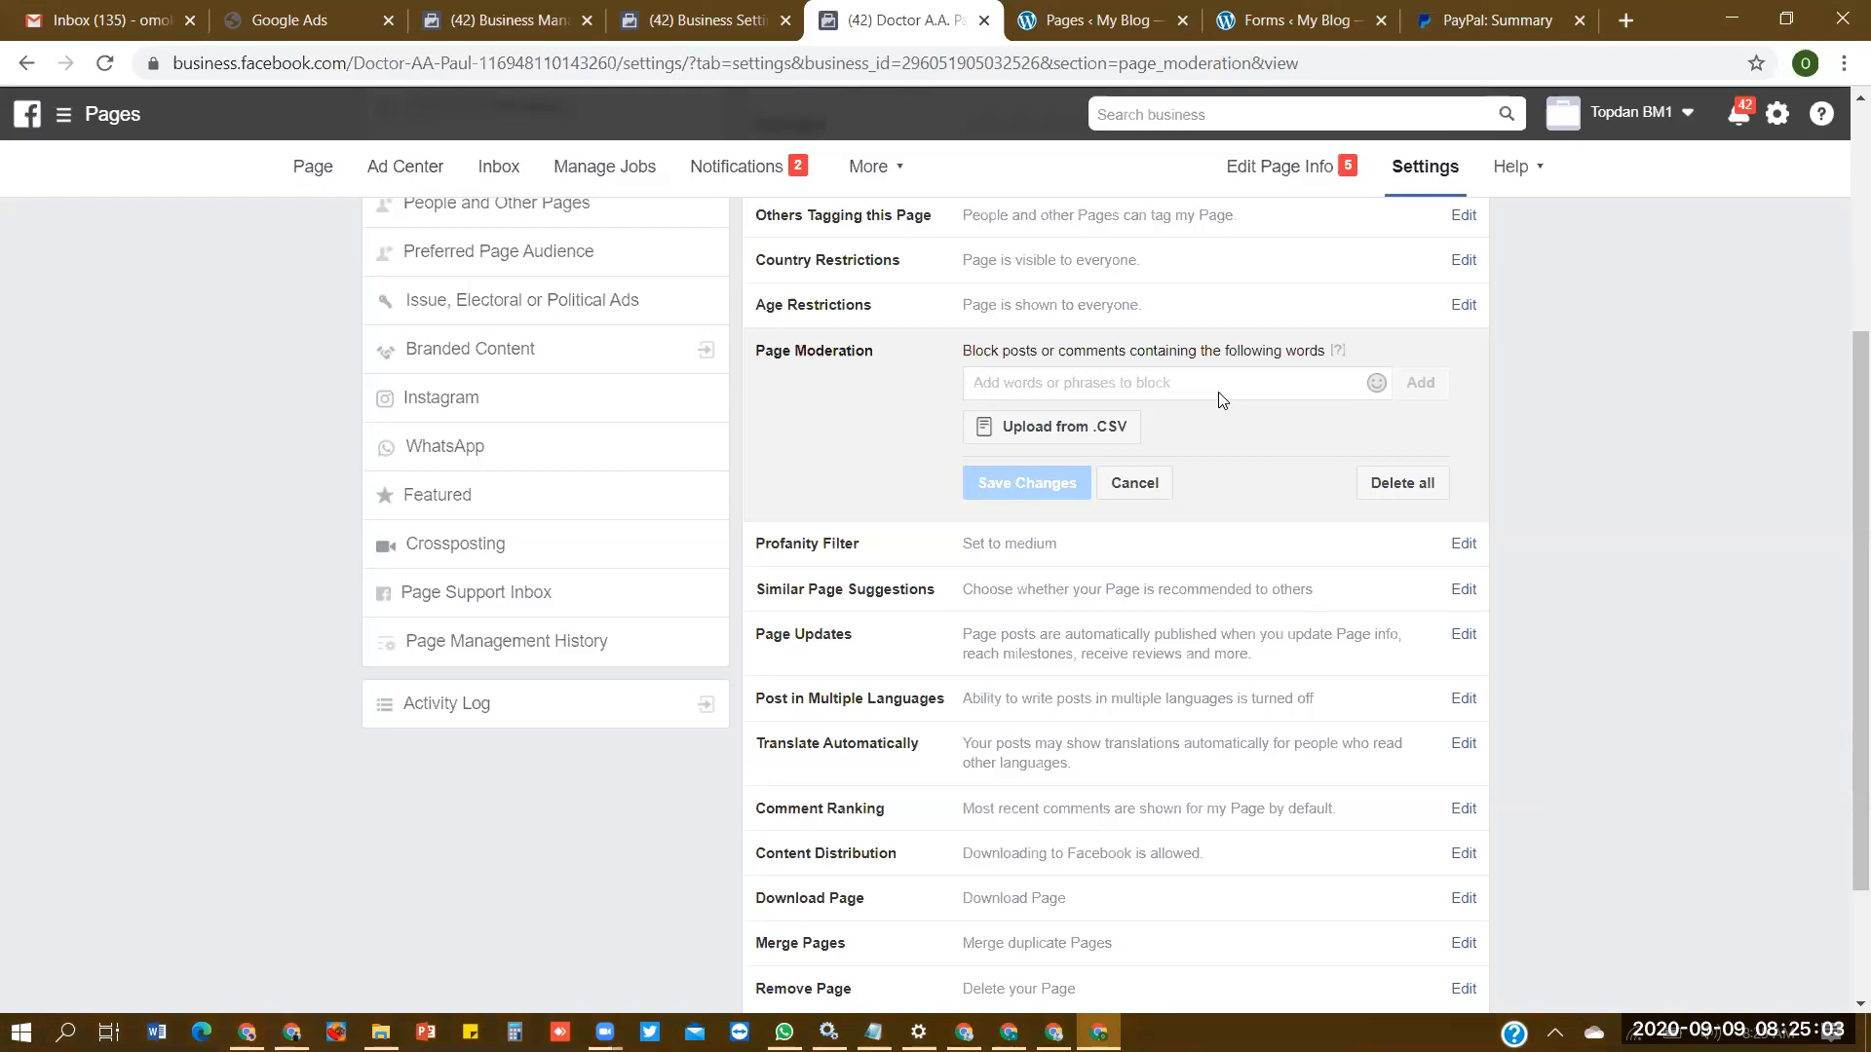
pyautogui.write('scam')
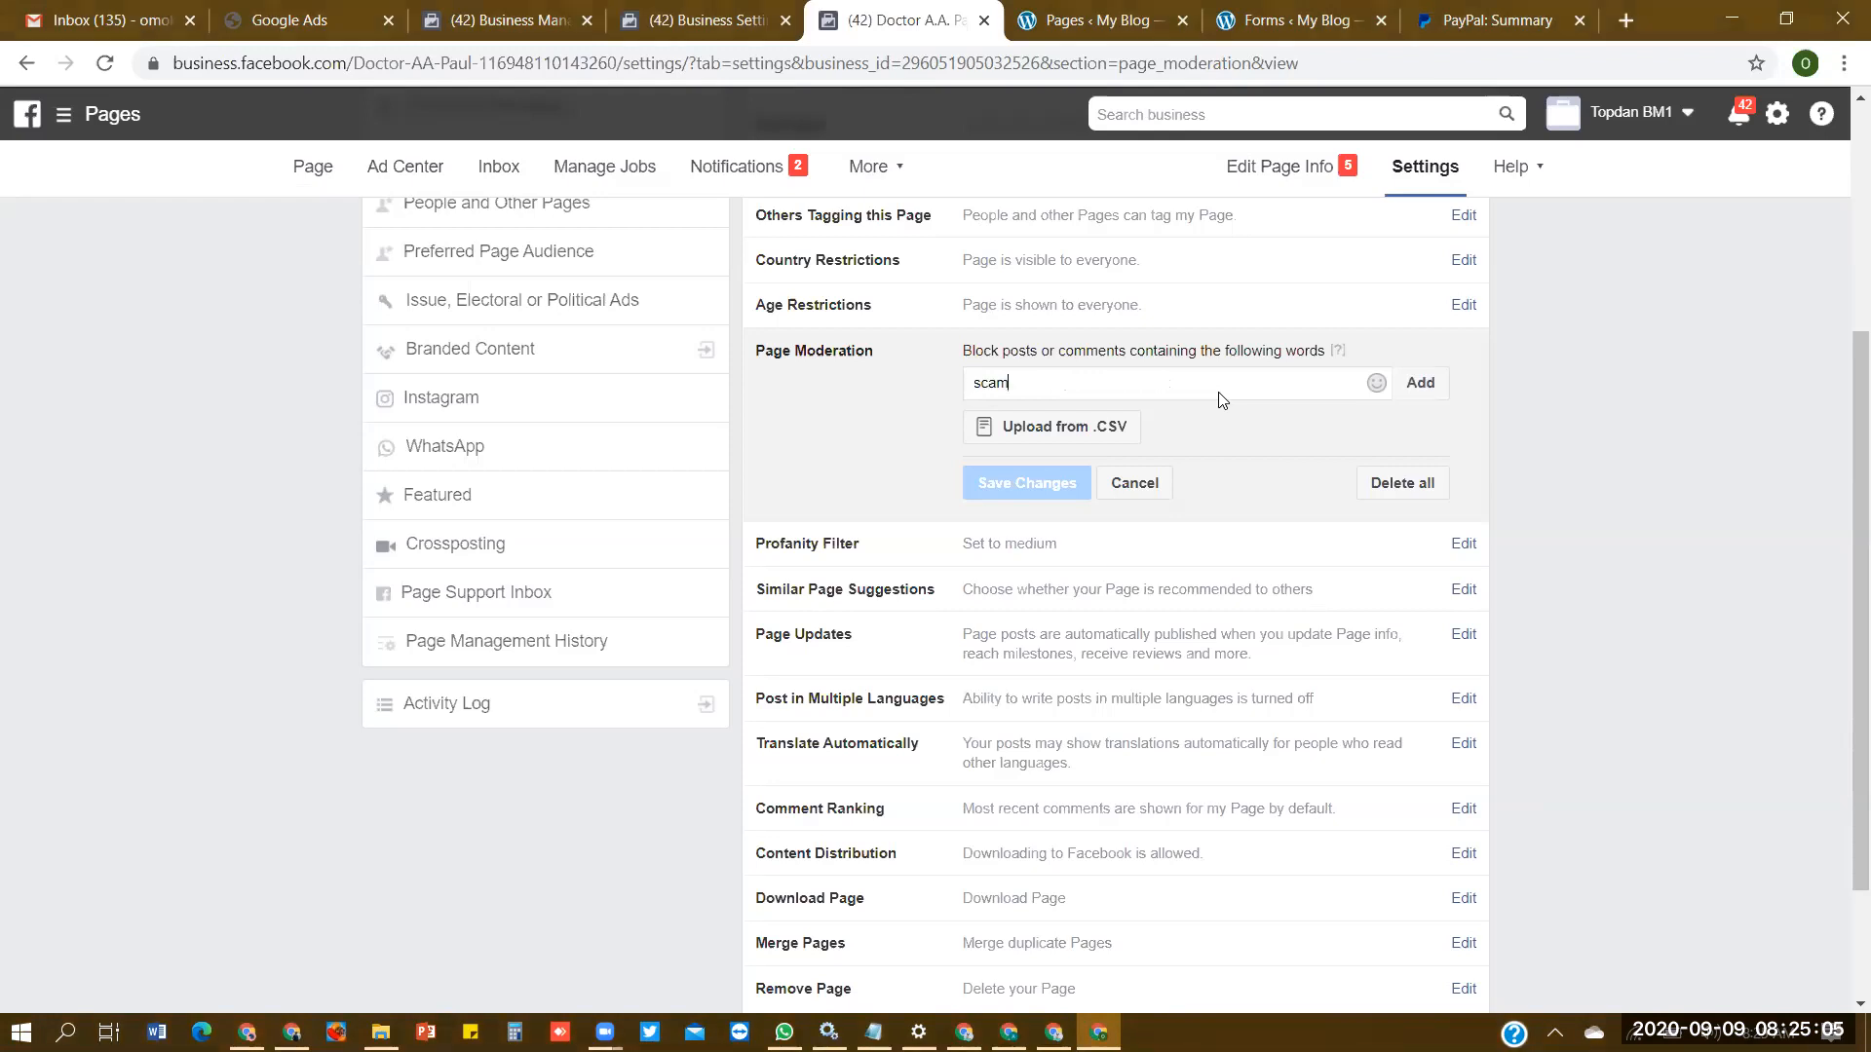
pyautogui.click(1422, 390)
pyautogui.write('lie')
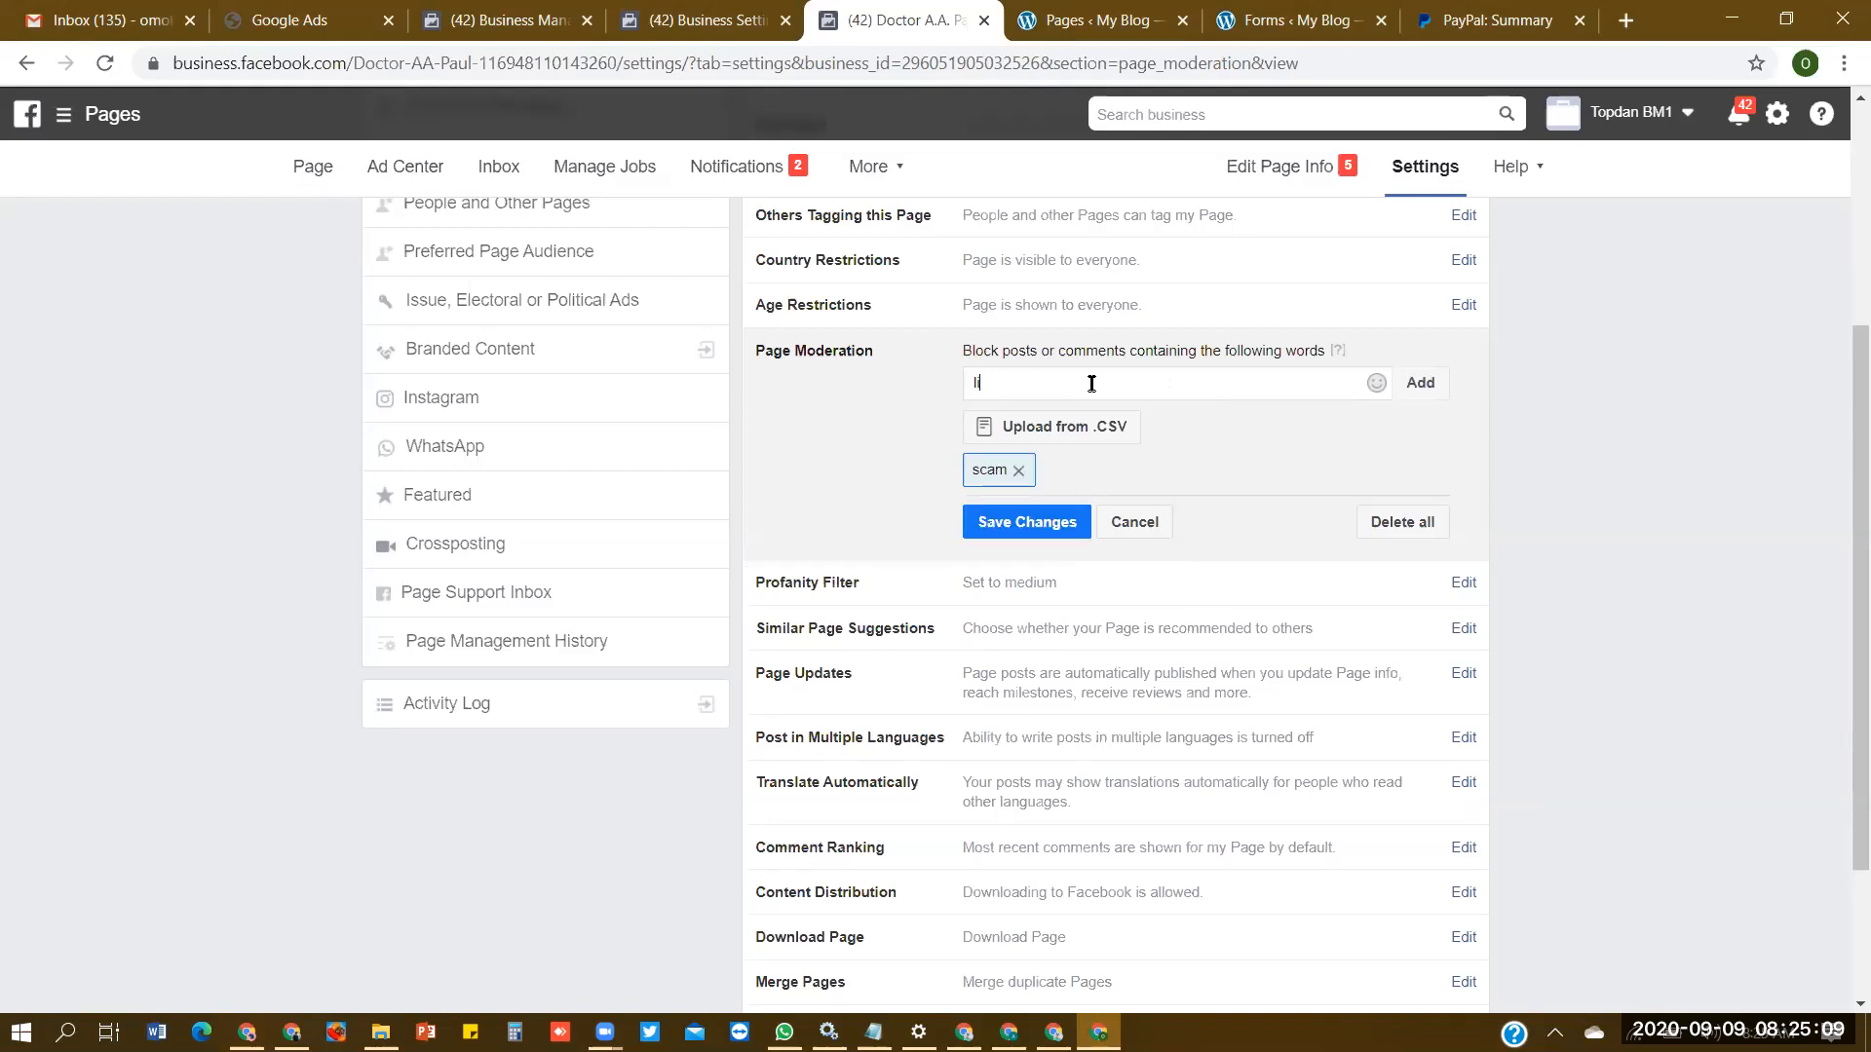
pyautogui.click(1413, 388)
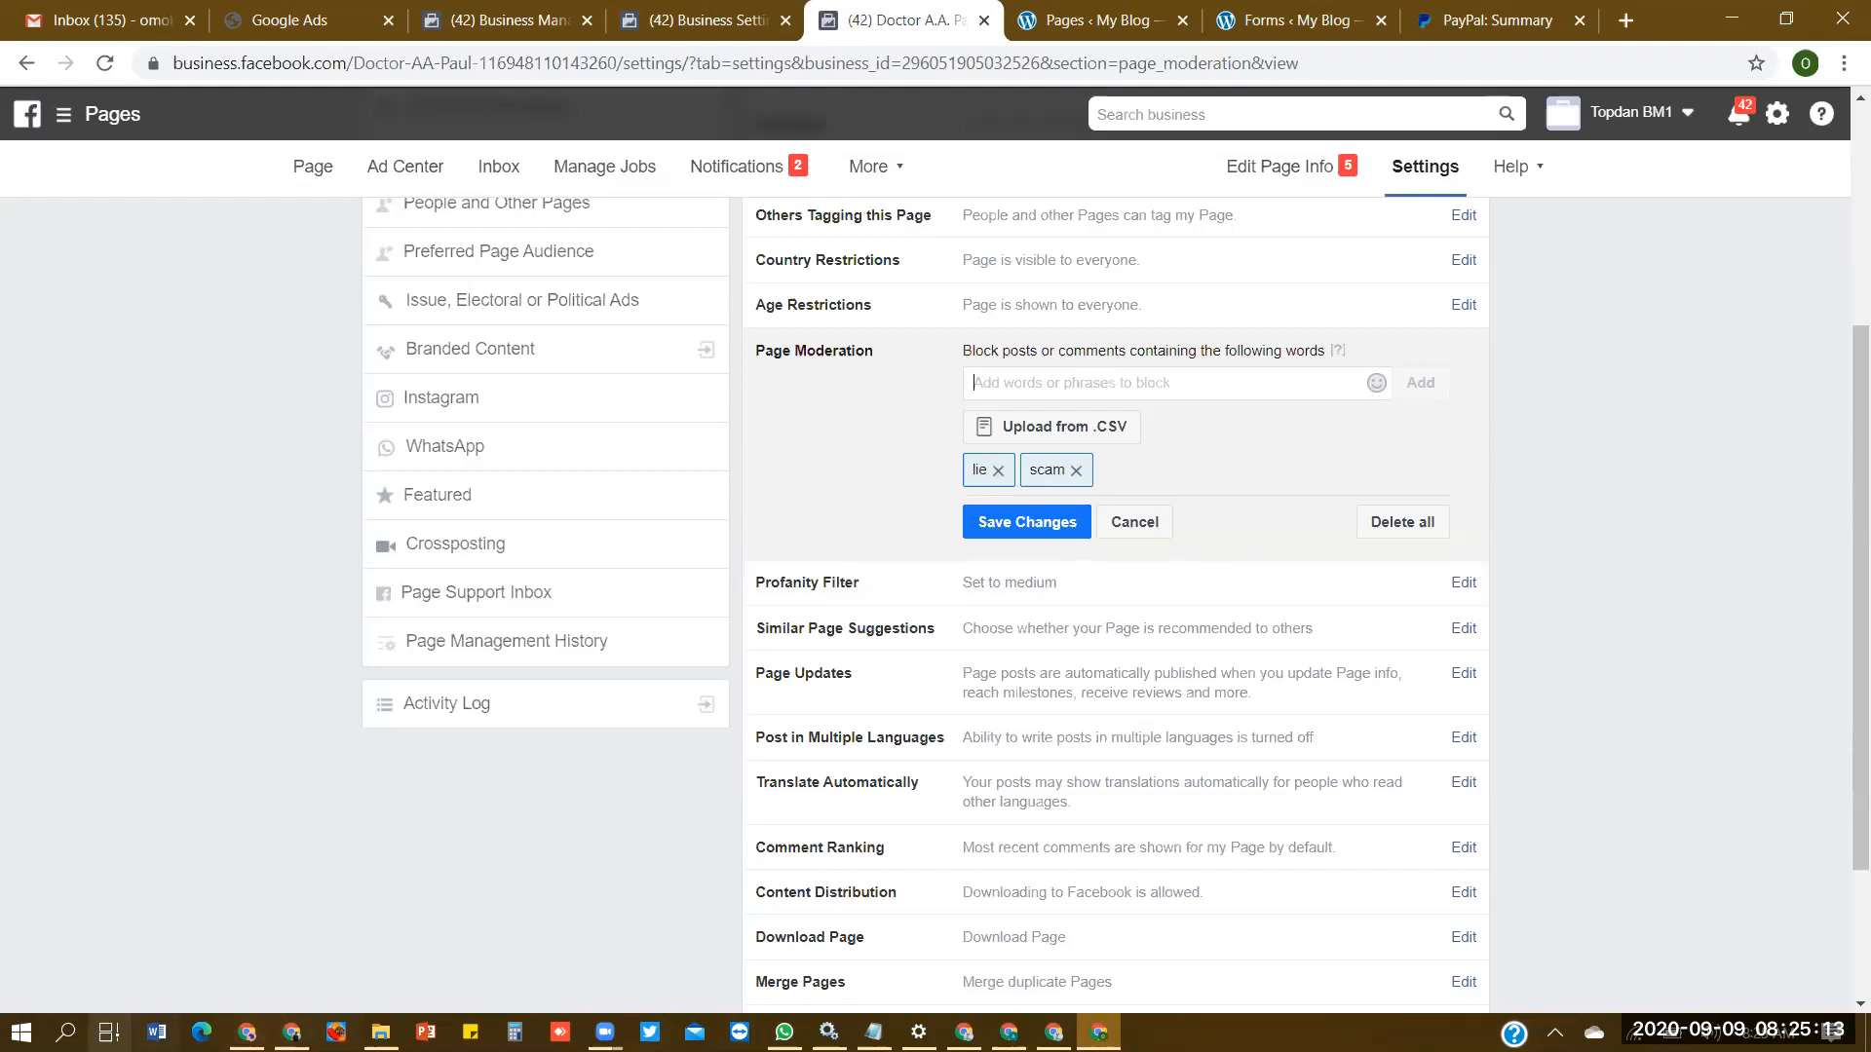
# - Open Page moderation.txt in Notepad, copy the entire comma-separated word list on its first line, and return to the Page settings in the browser
pyautogui.click(66, 1033)
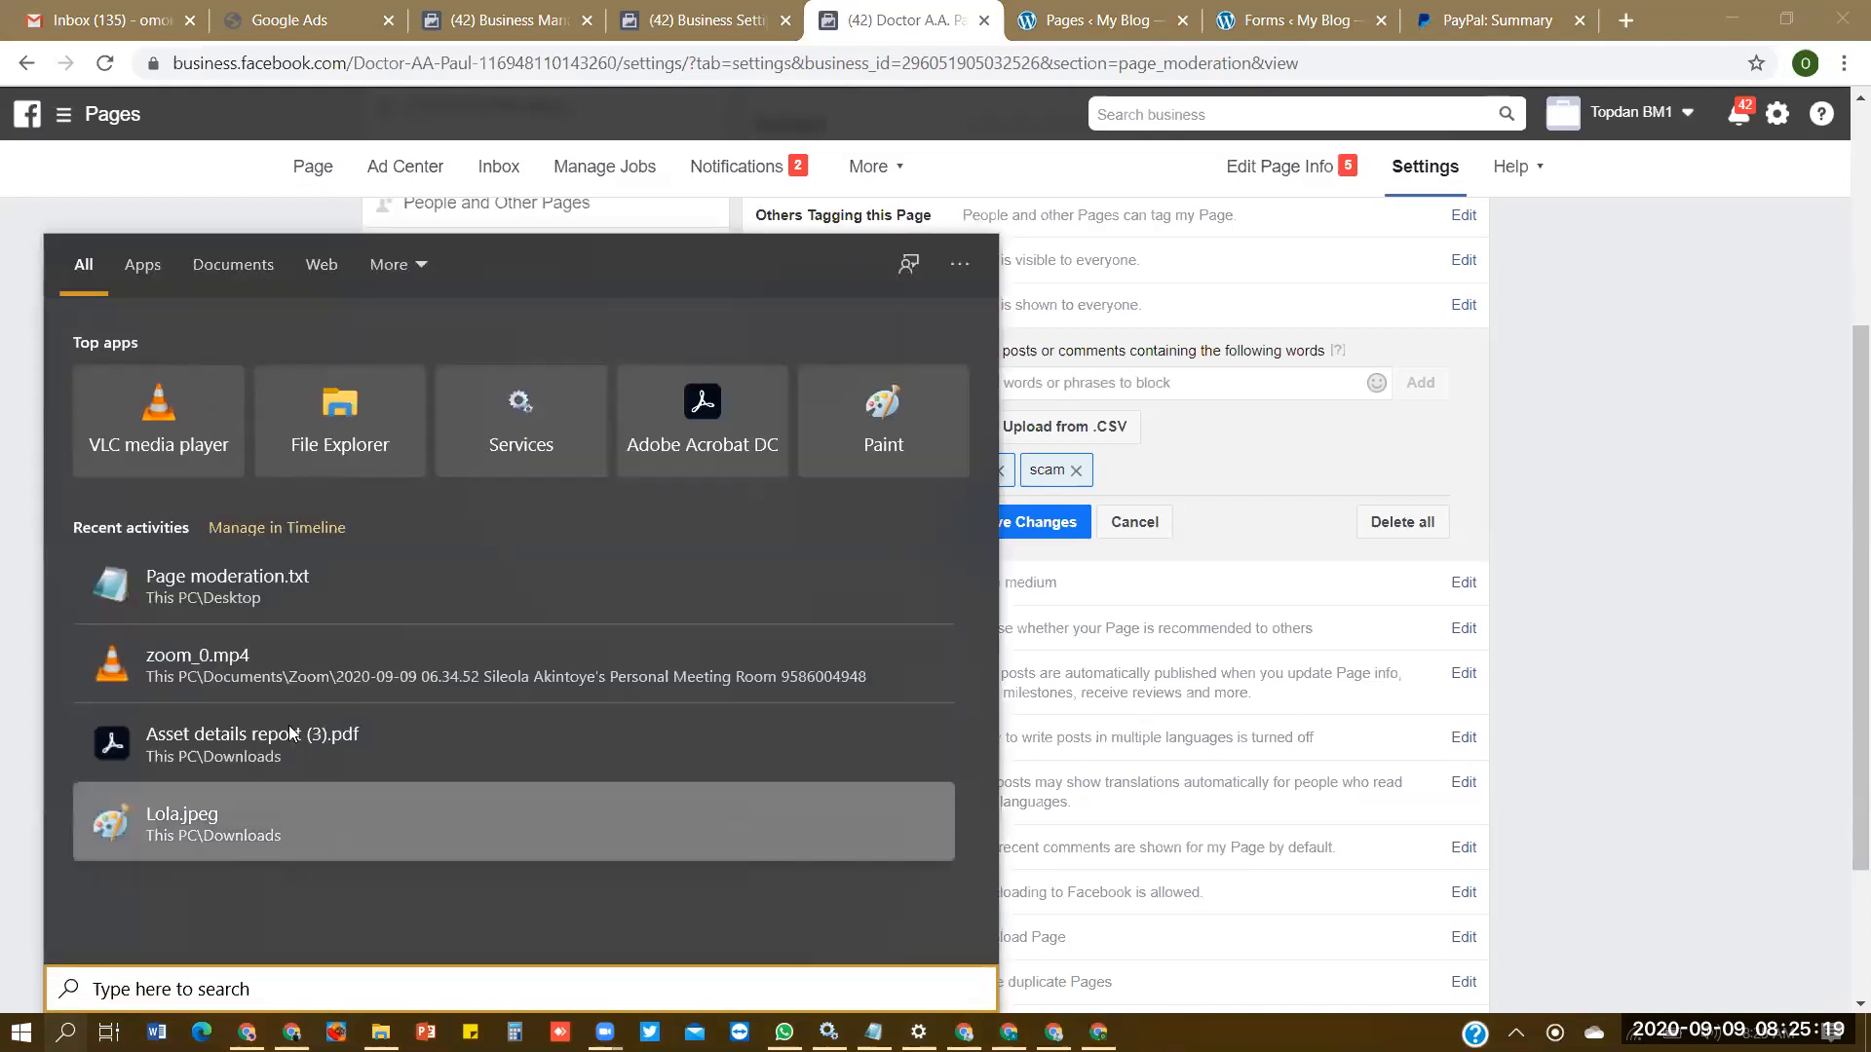
pyautogui.click(289, 601)
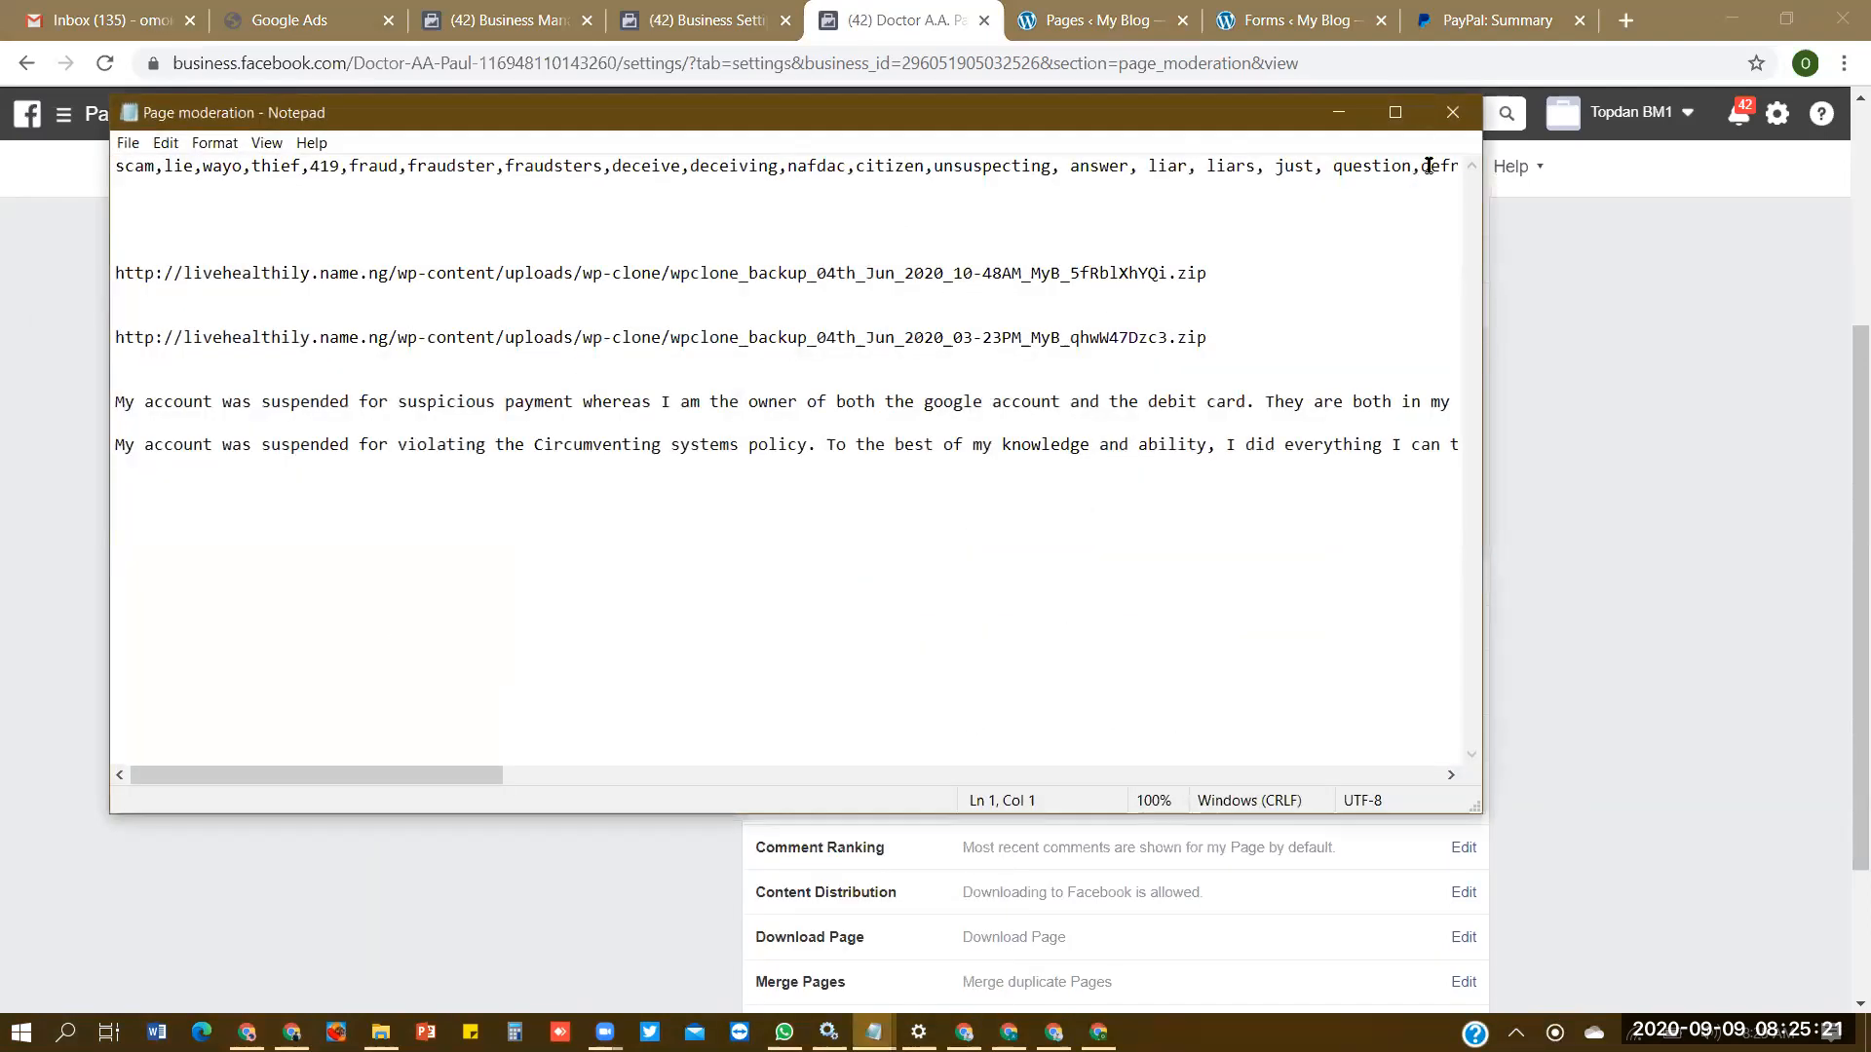
pyautogui.press('End')
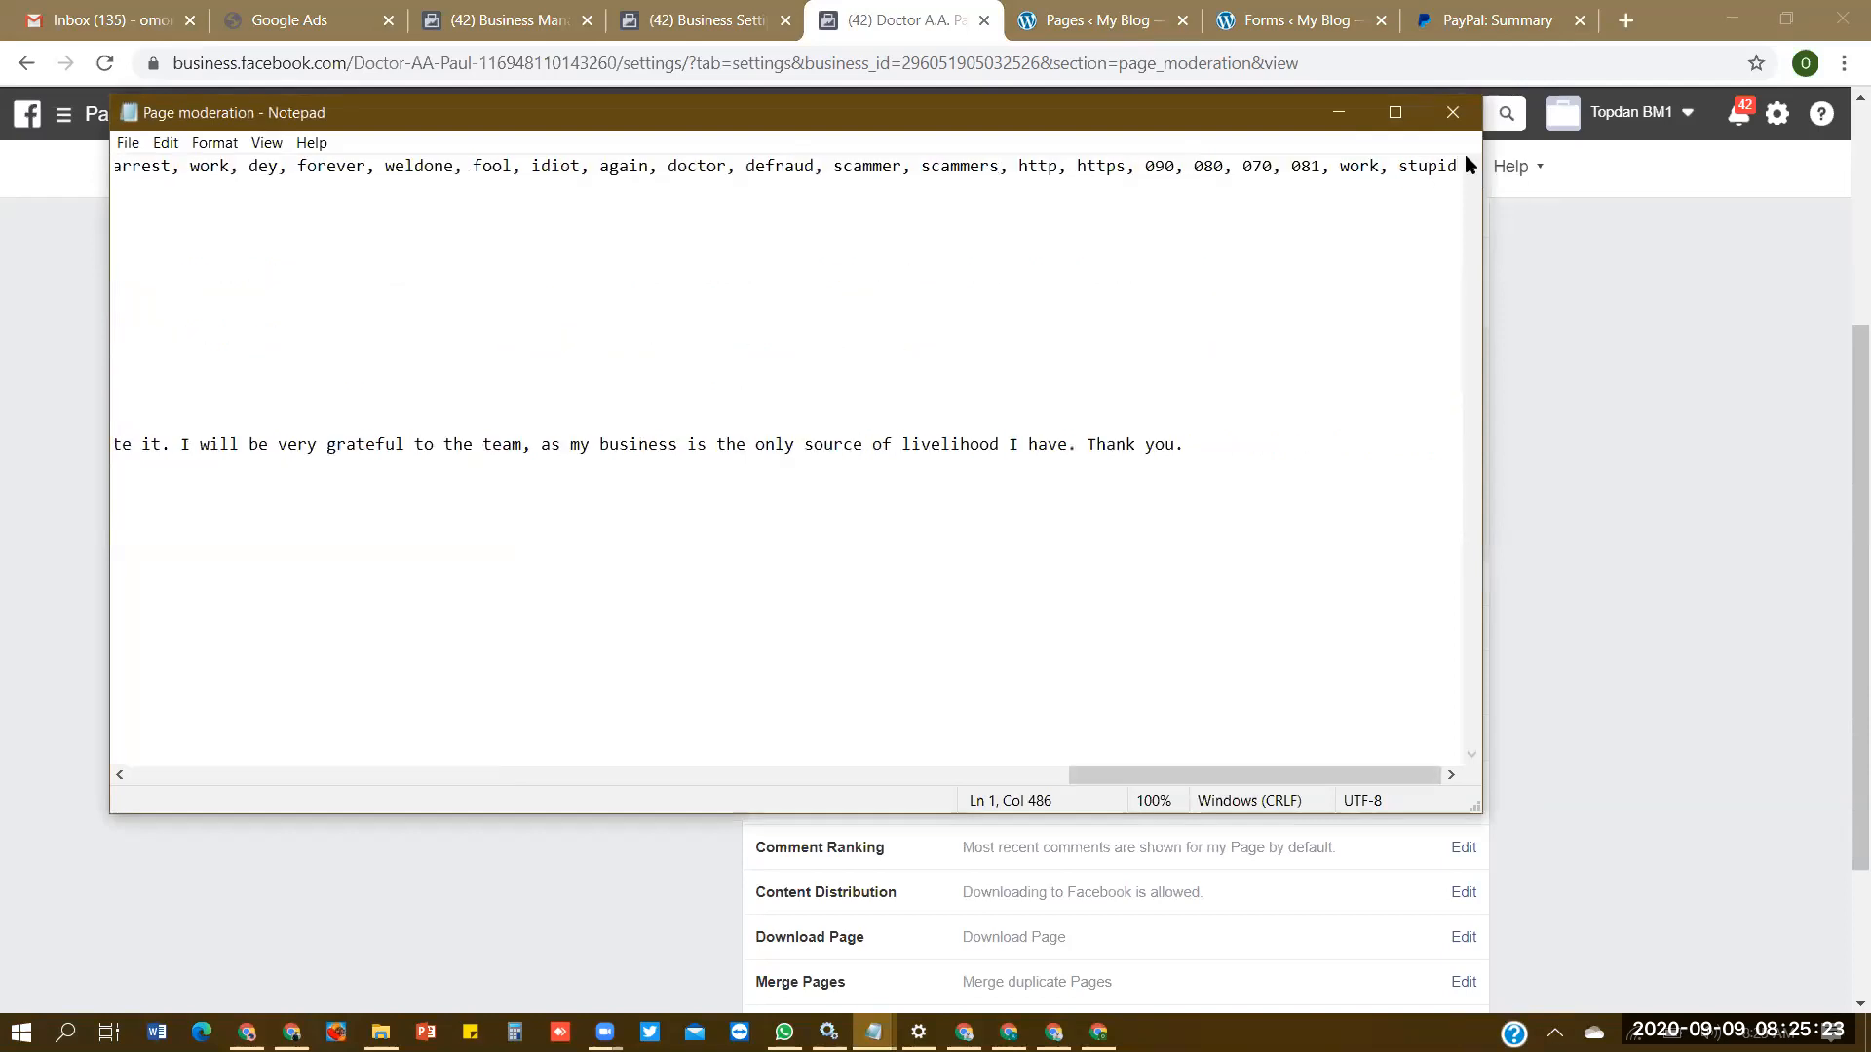
pyautogui.moveTo(1458, 167); pyautogui.dragTo(100, 154)
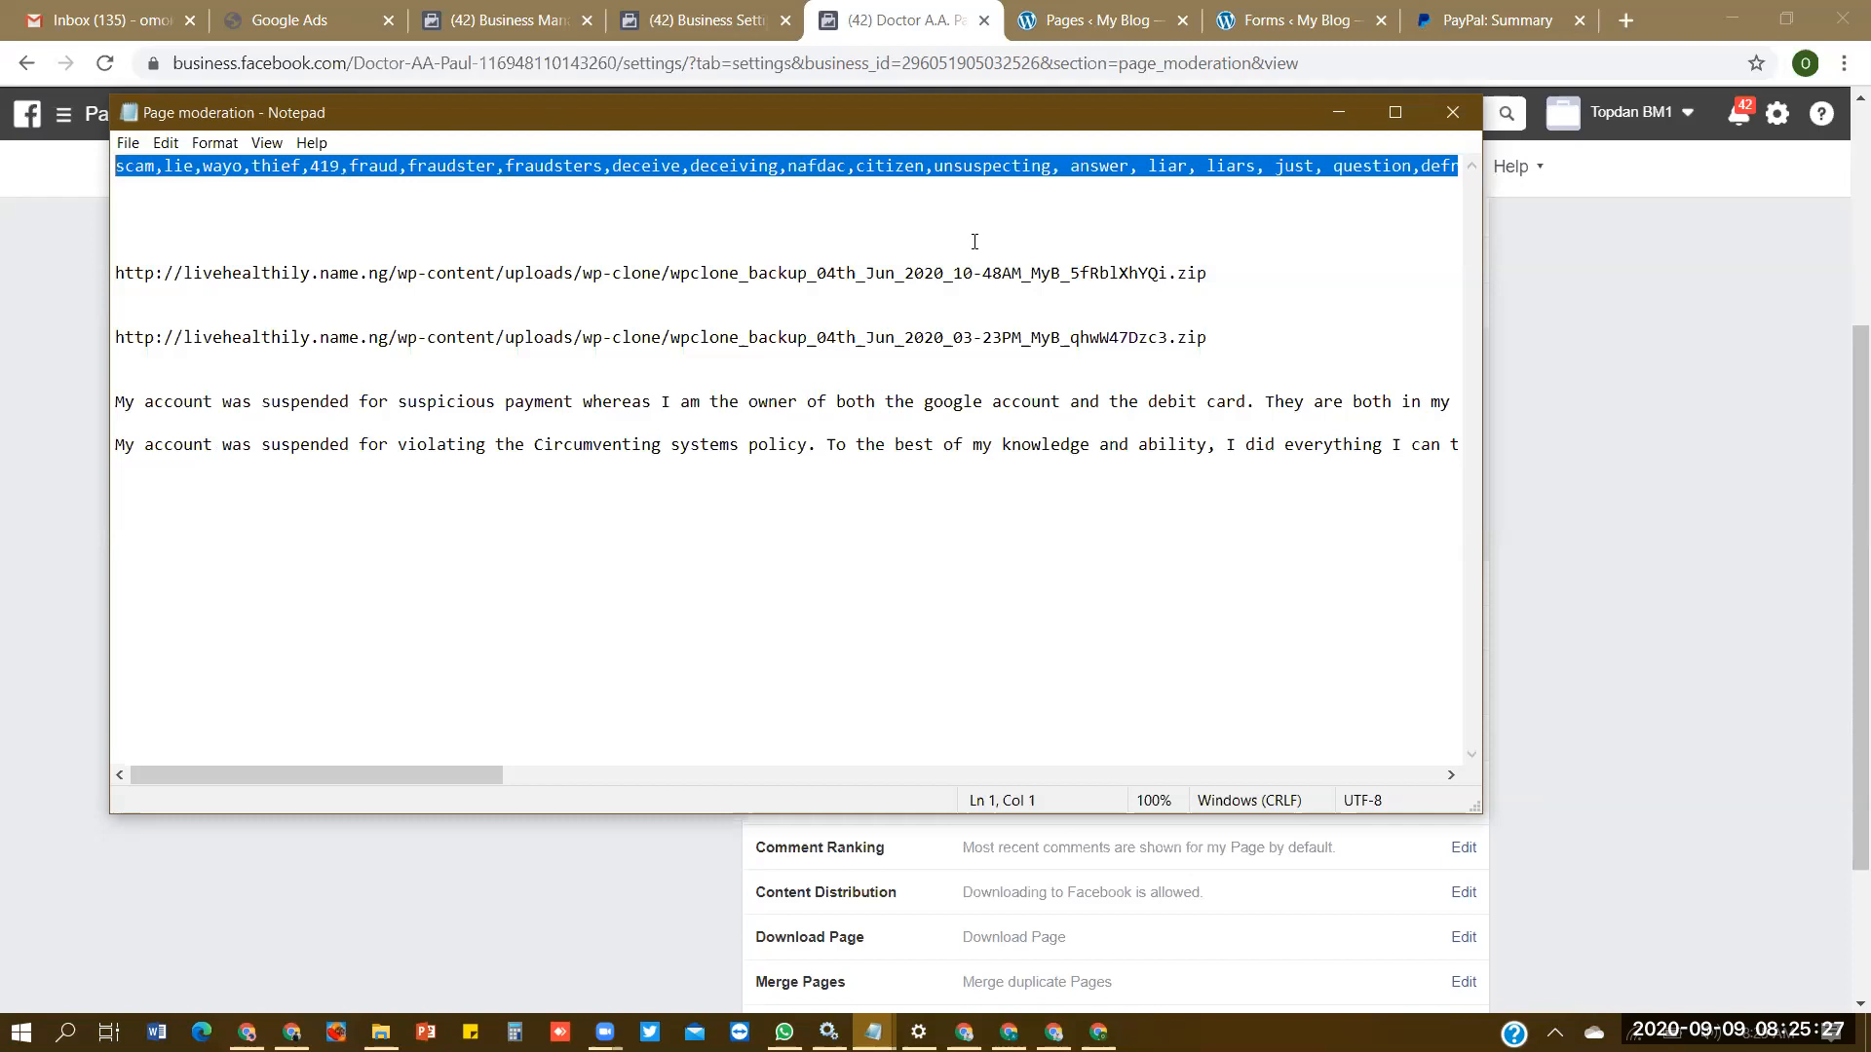
pyautogui.click(1704, 343)
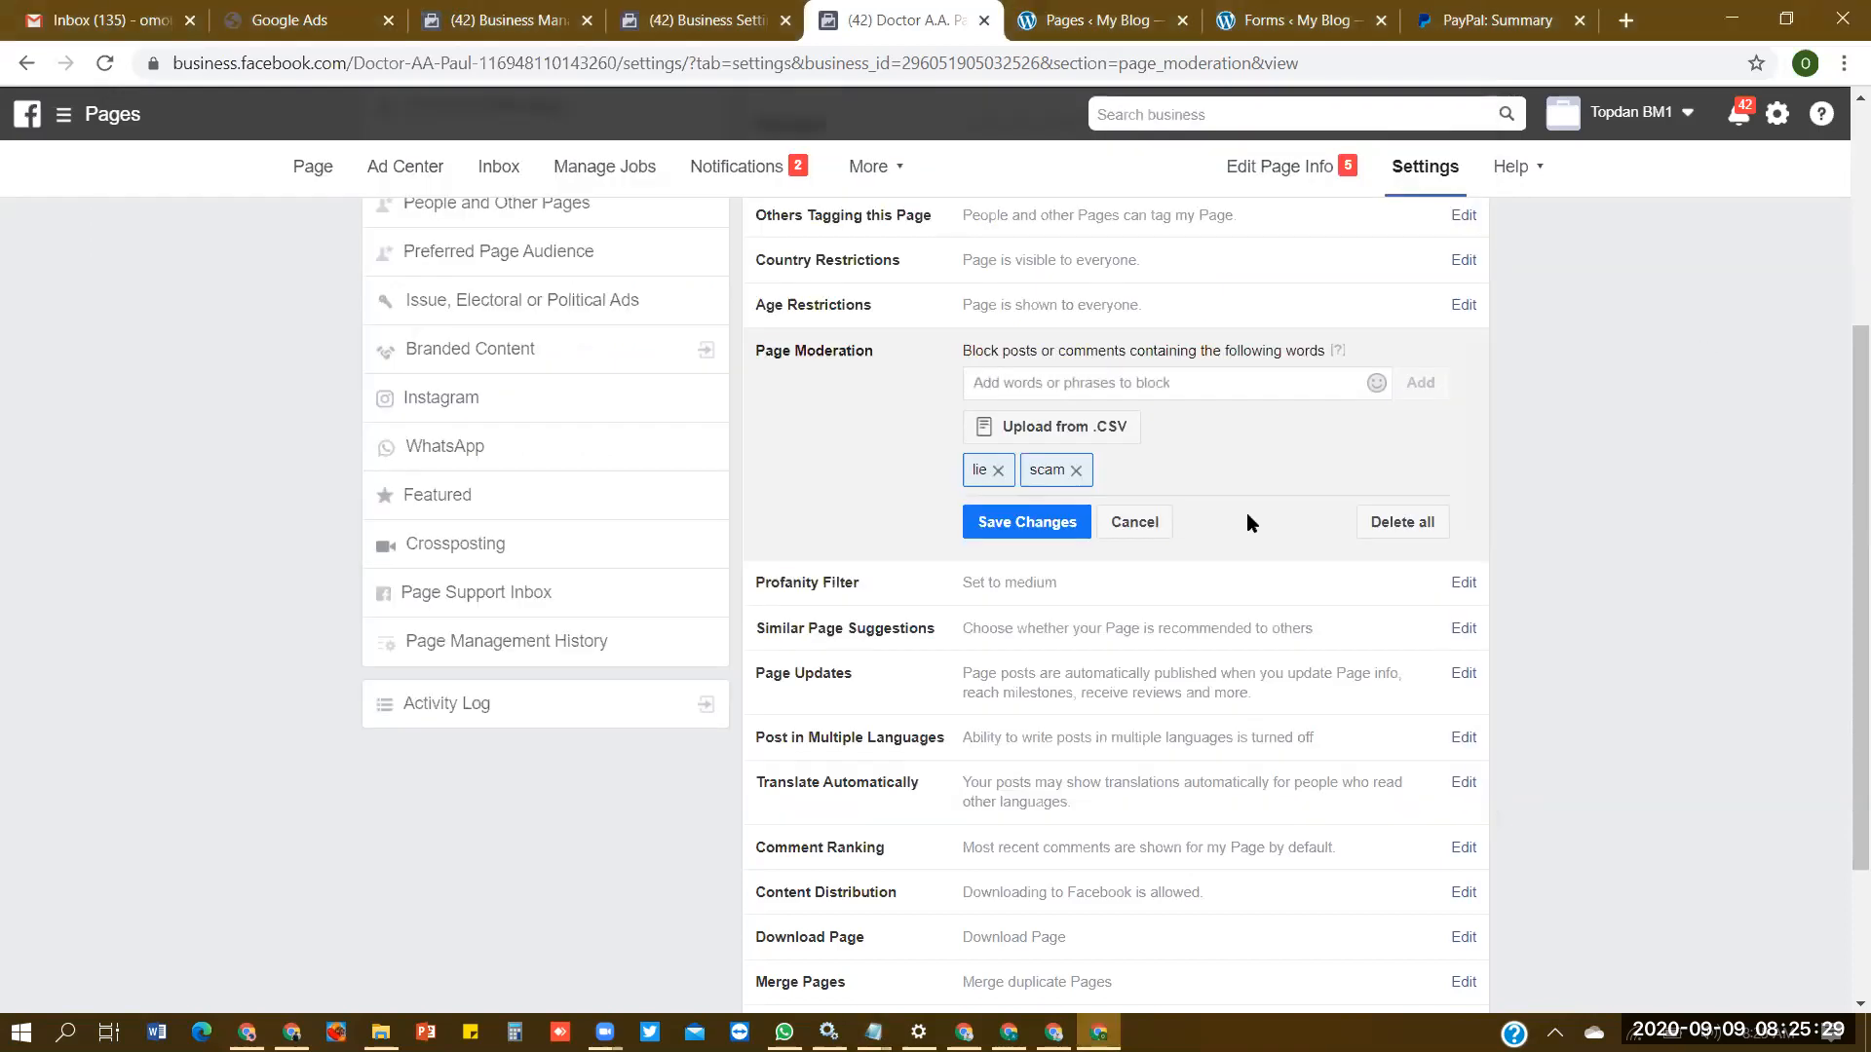
# - Add the copied word list to the Page Moderation blocked words and save the changes
pyautogui.click(1150, 385)
pyautogui.hotkey('ctrl', 'v')
pyautogui.click(1419, 383)
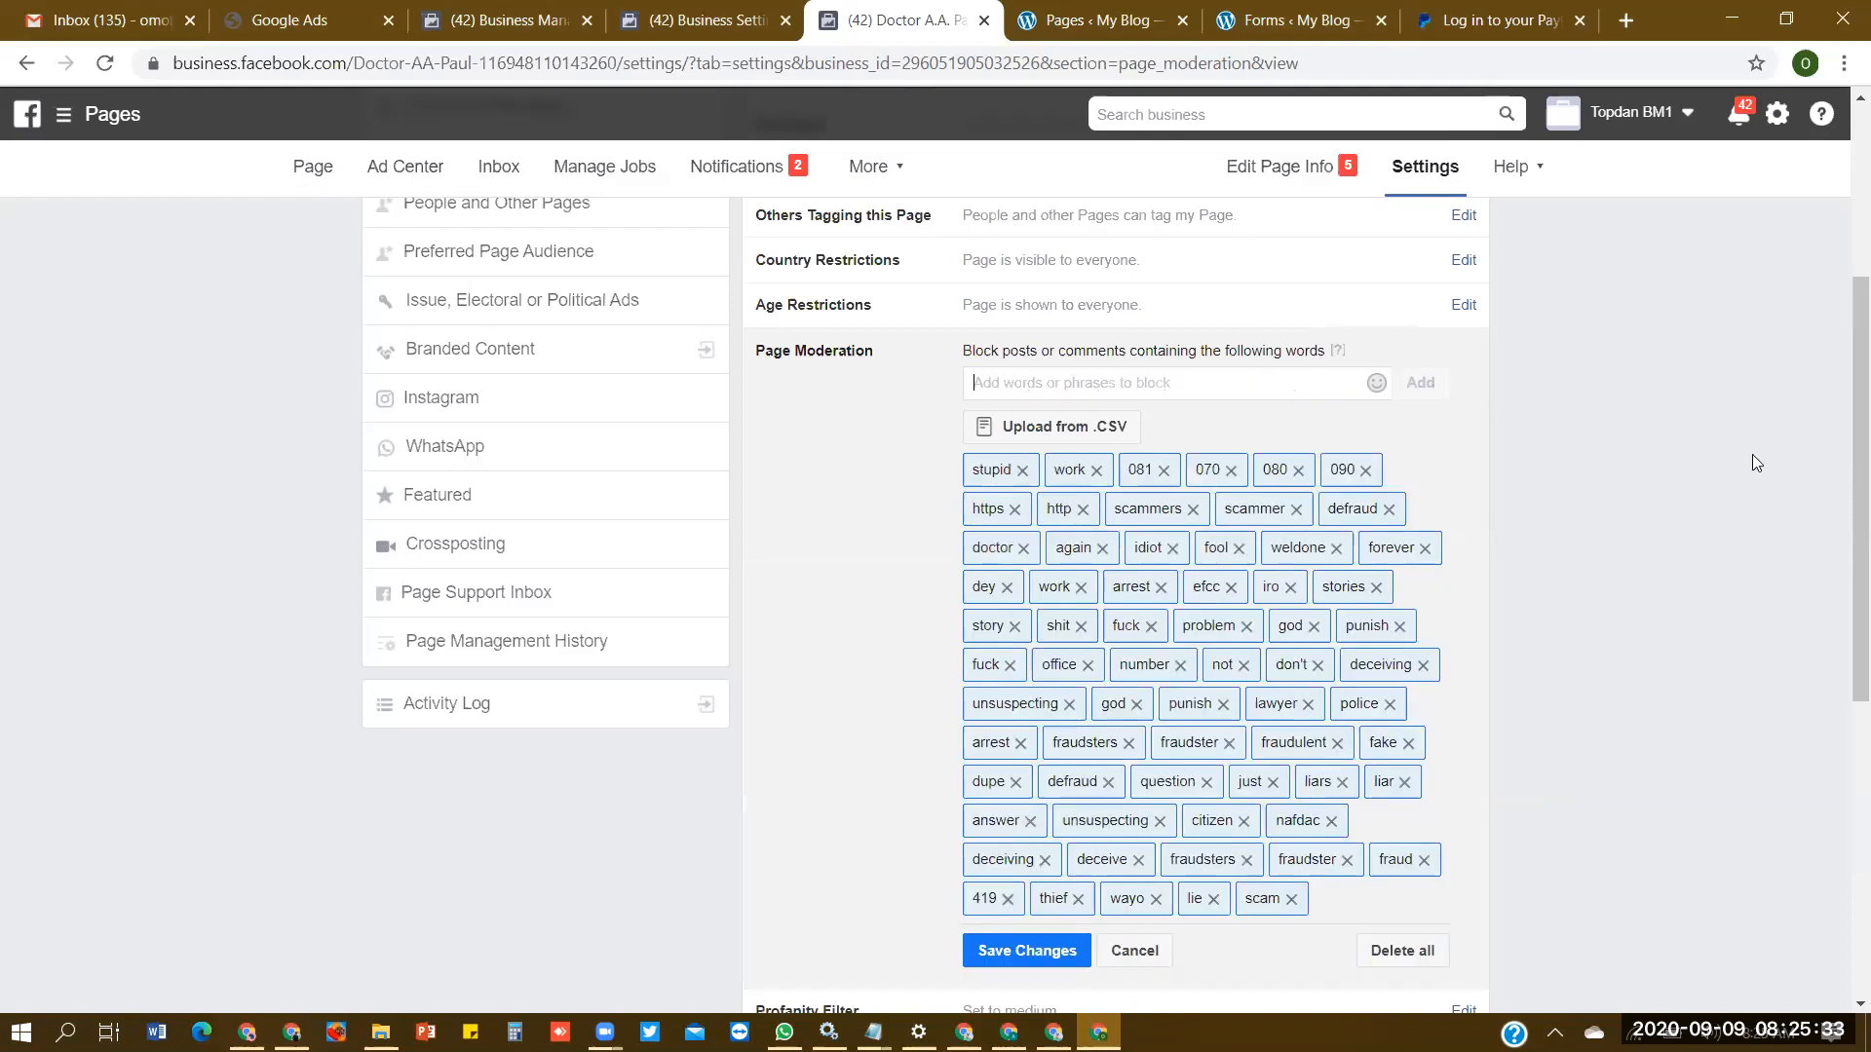
pyautogui.scroll(-2, 1753, 458)
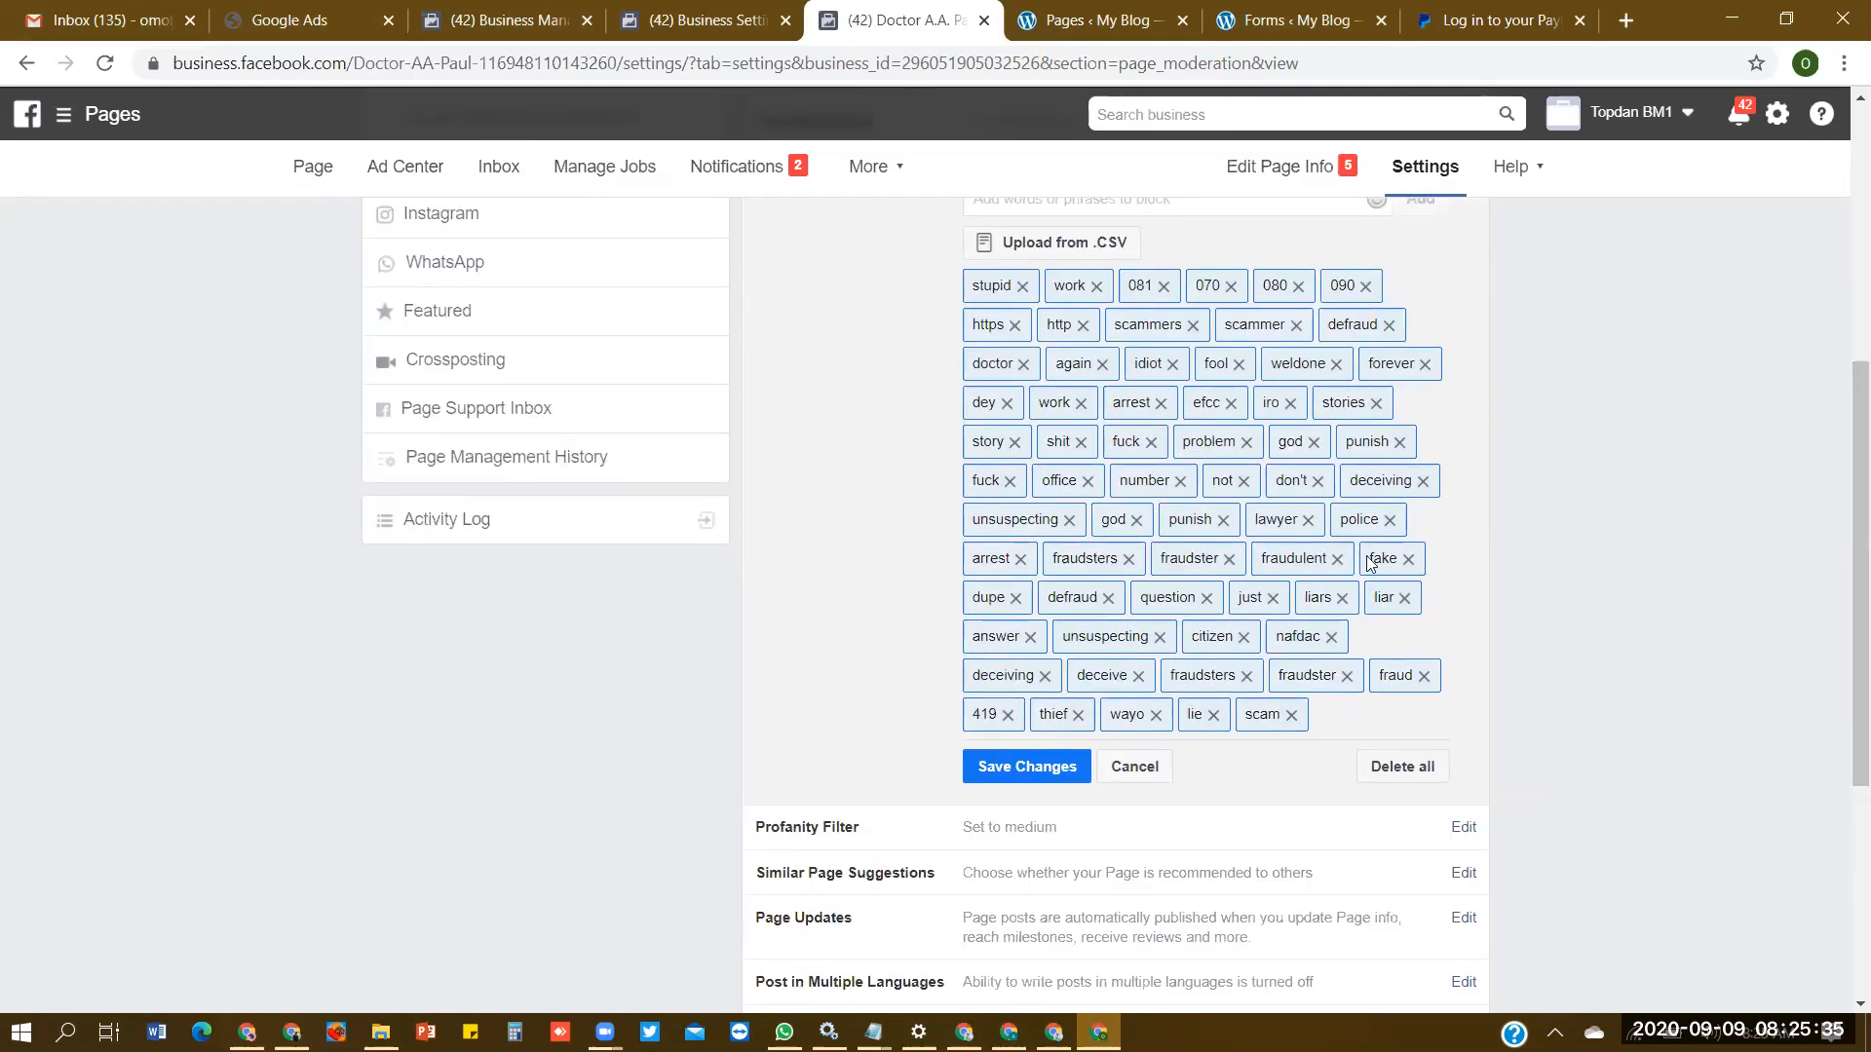
pyautogui.click(1059, 776)
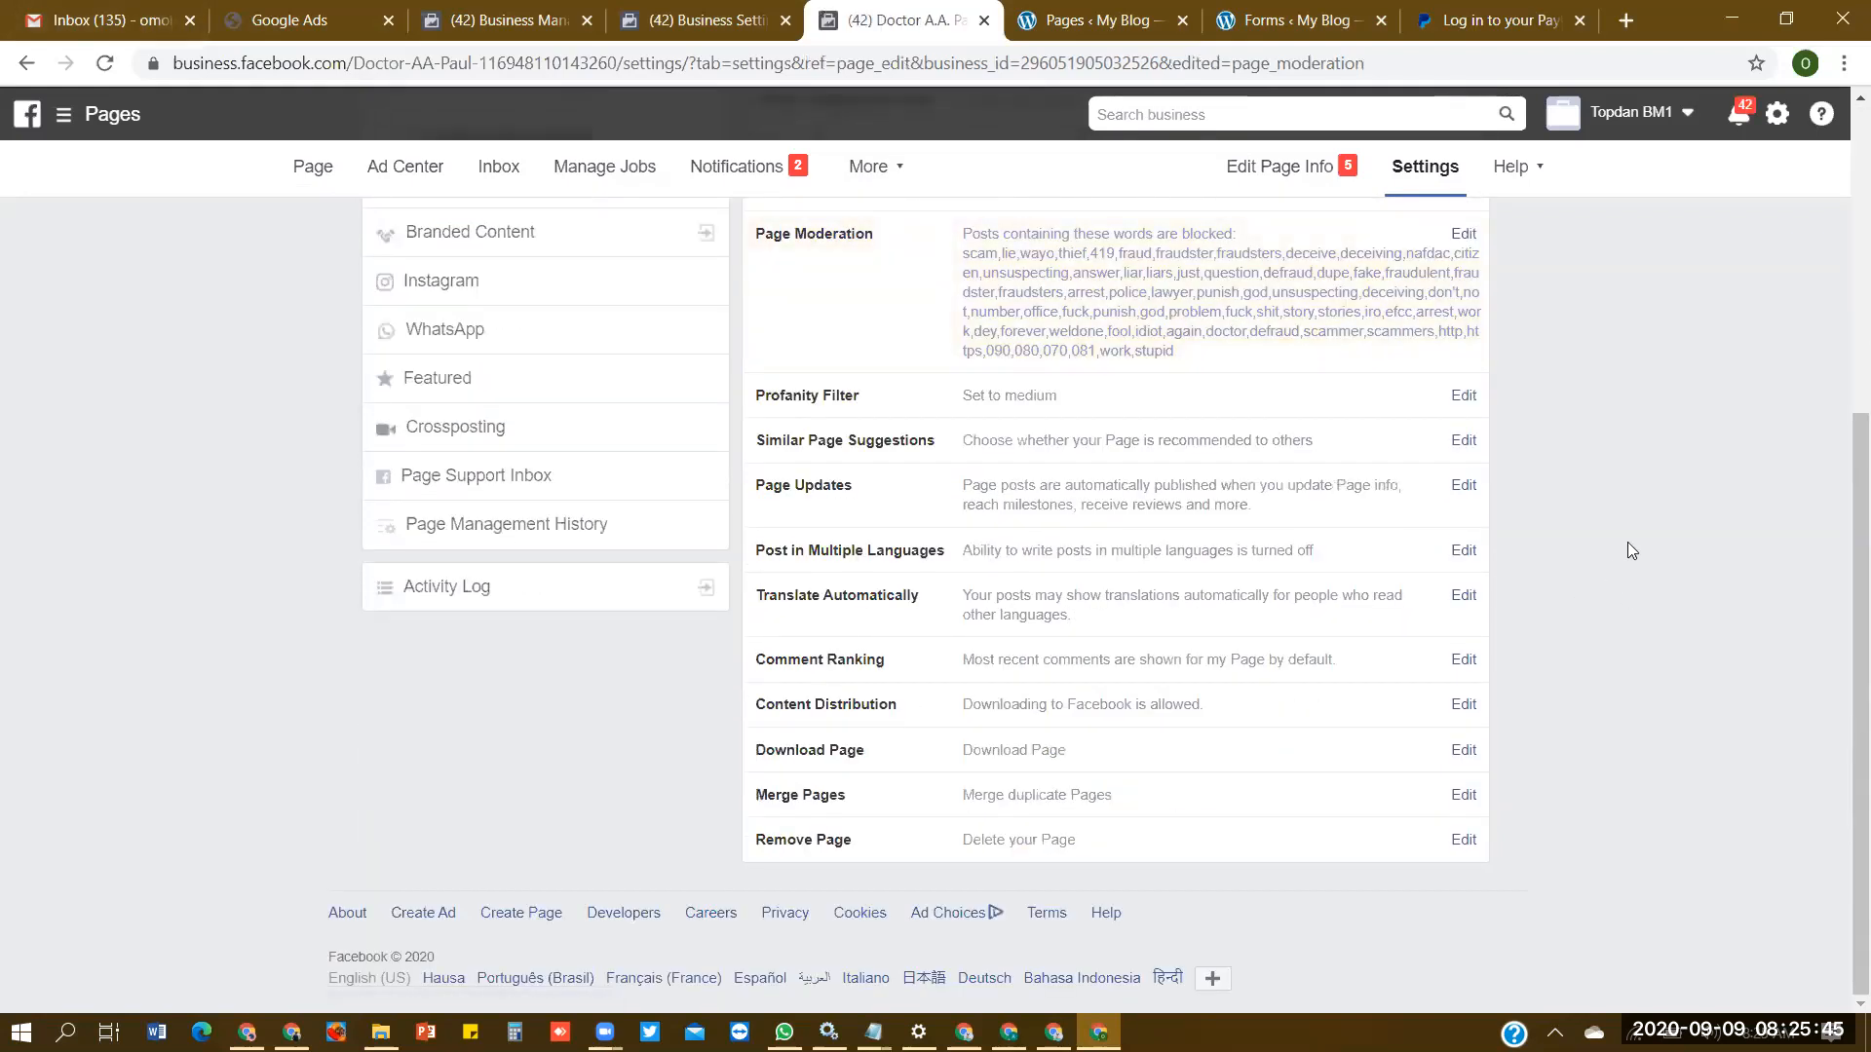
# - Create a new ad account named "Topdan AD11" in Business Settings, keeping the Africa/Lagos time zone and US Dollars currency
pyautogui.click(732, 37)
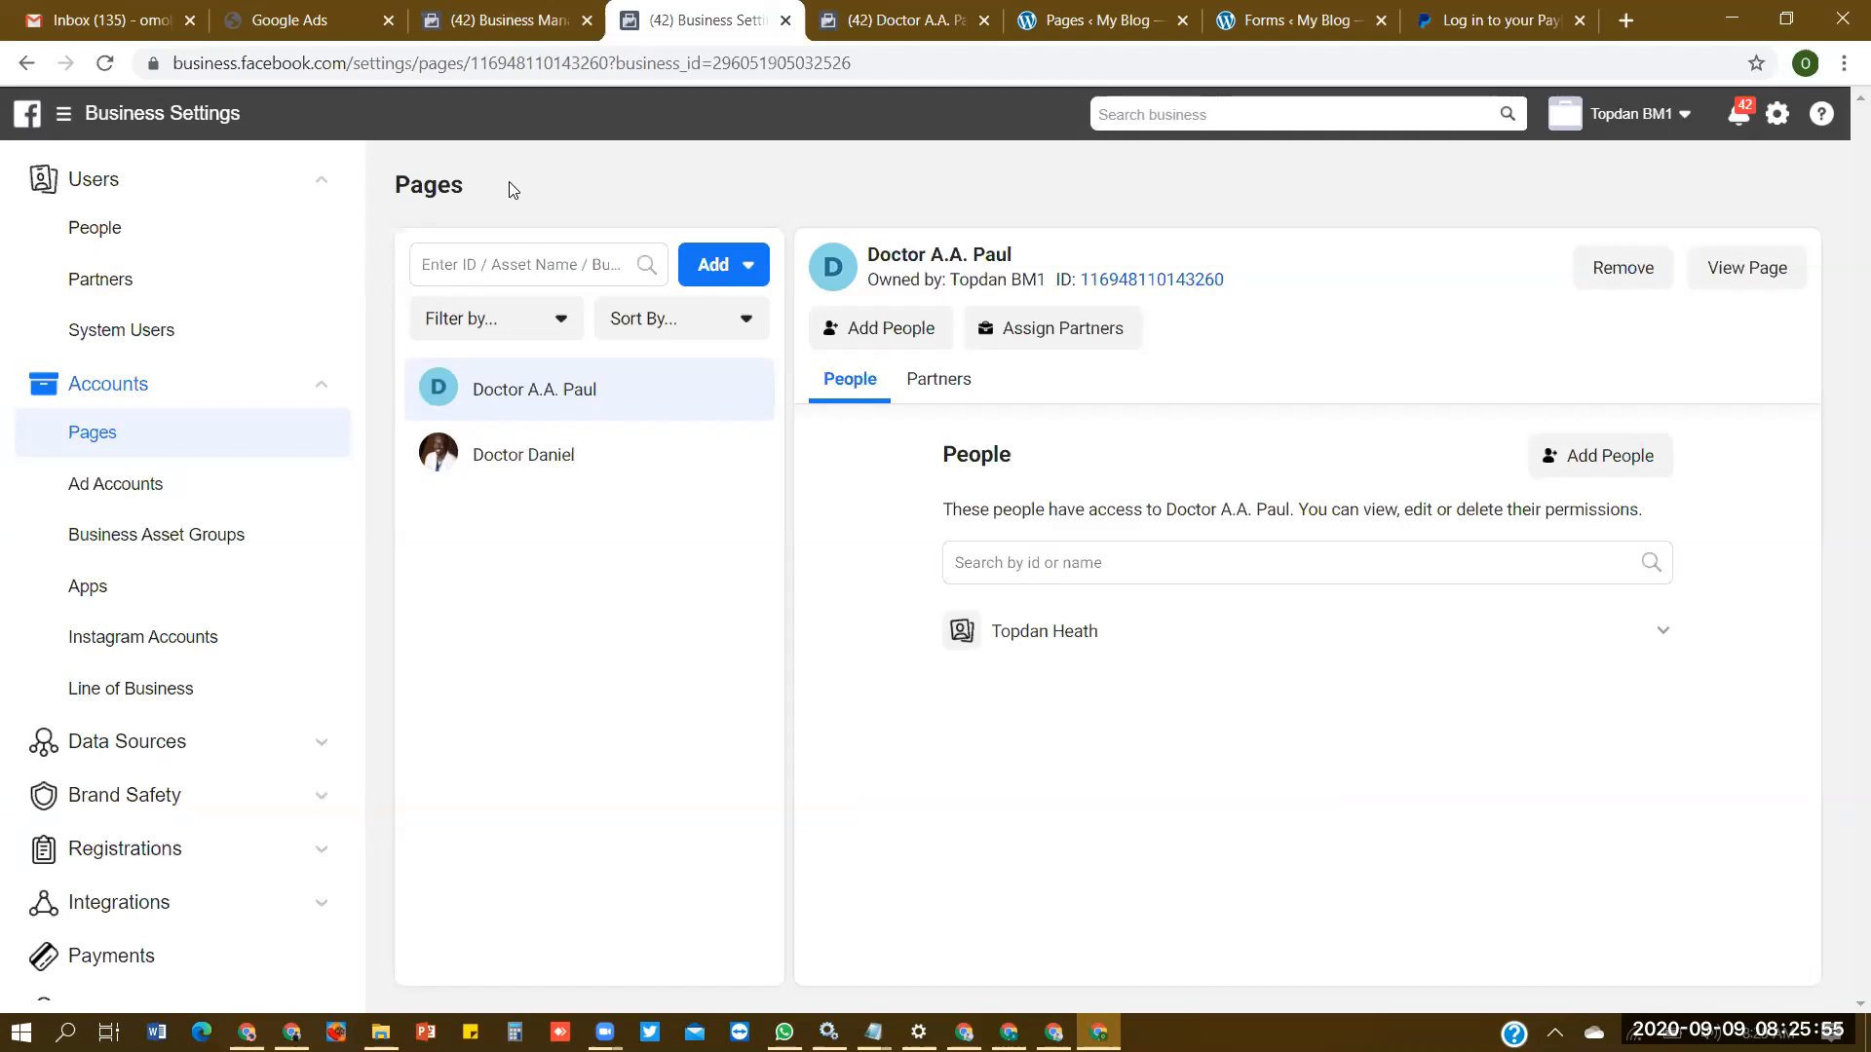
pyautogui.click(146, 479)
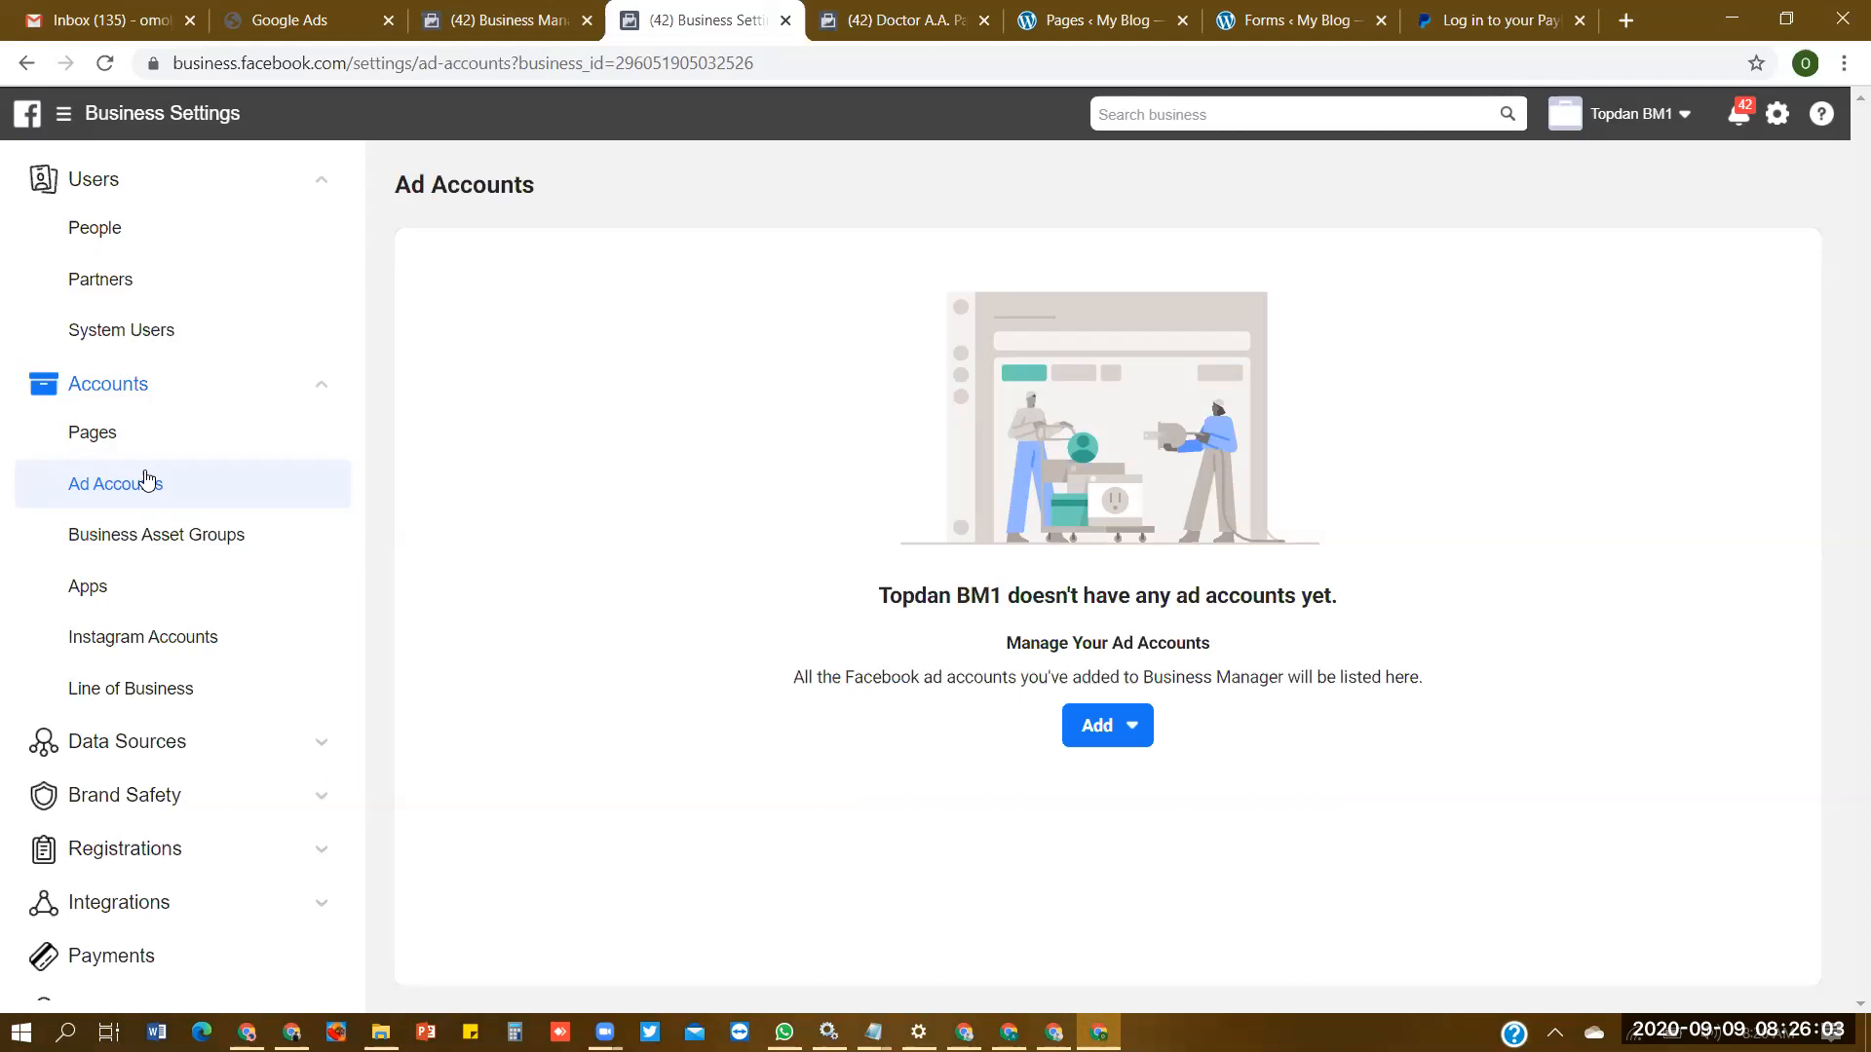
pyautogui.click(1118, 737)
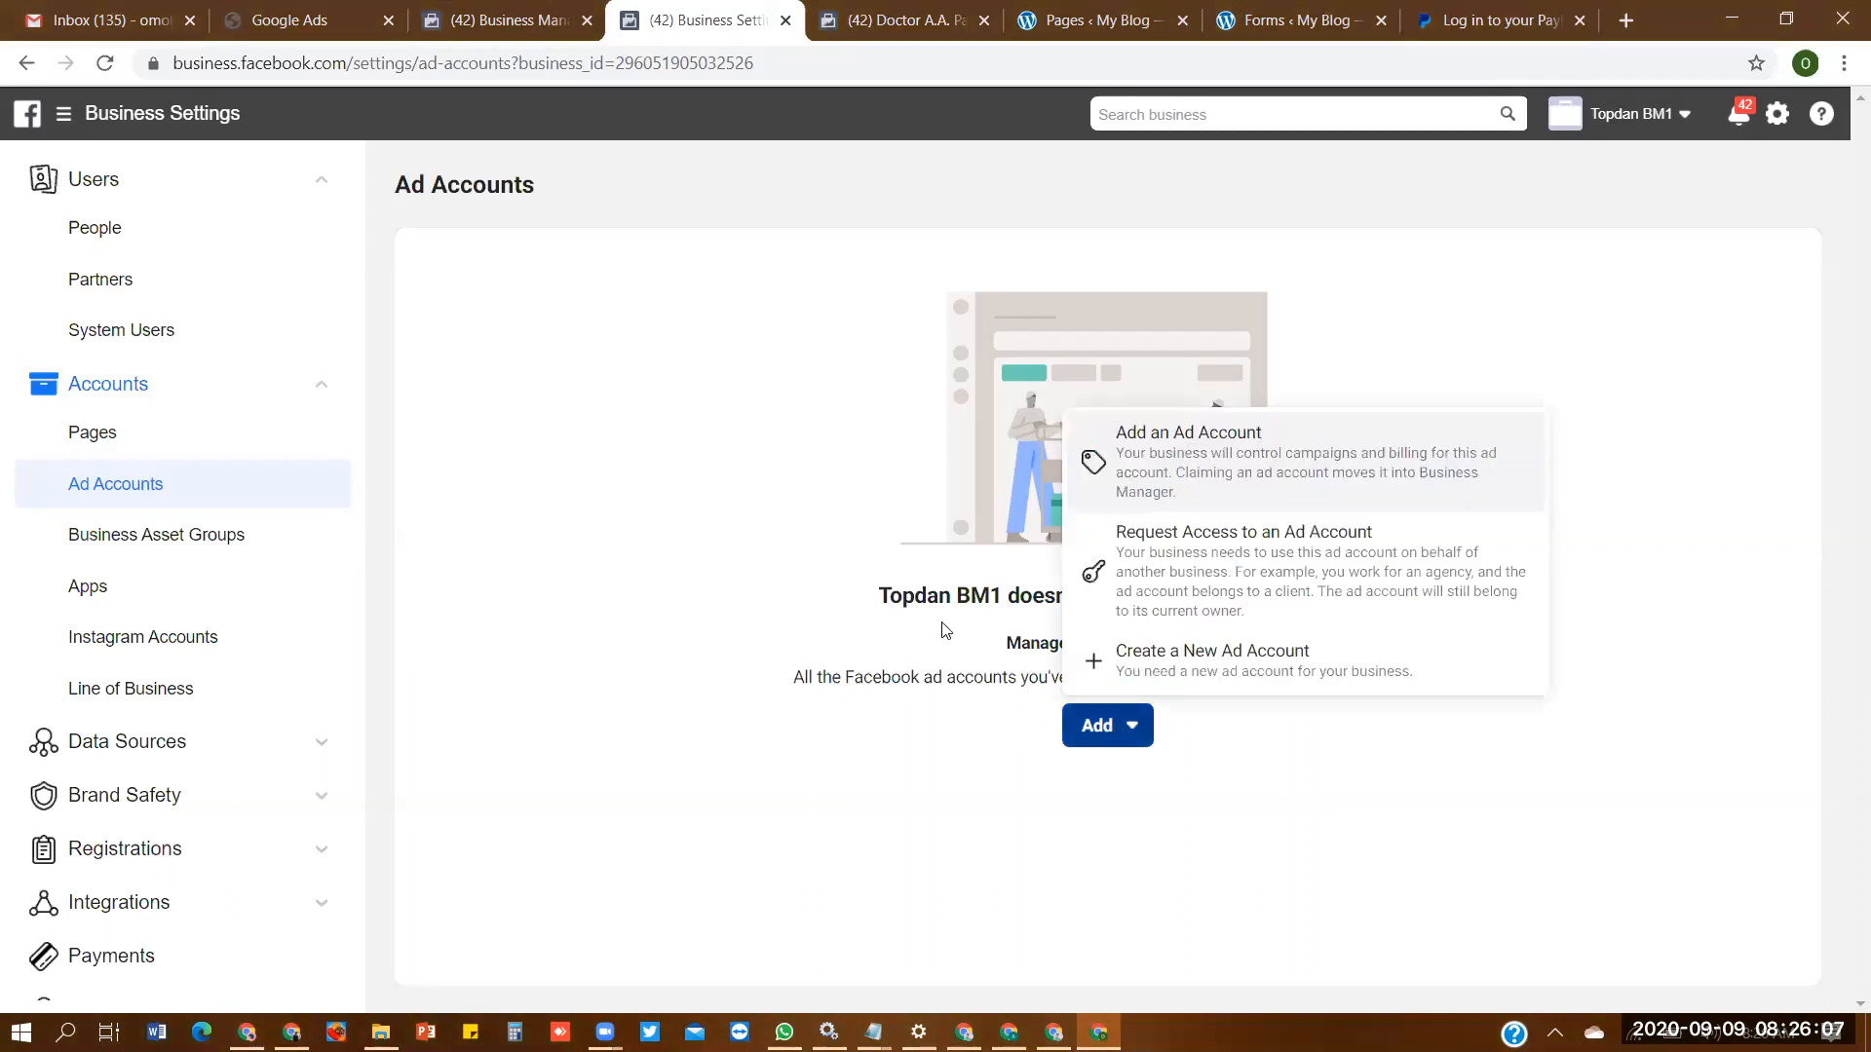
pyautogui.click(1243, 673)
pyautogui.click(968, 536)
pyautogui.write('T')
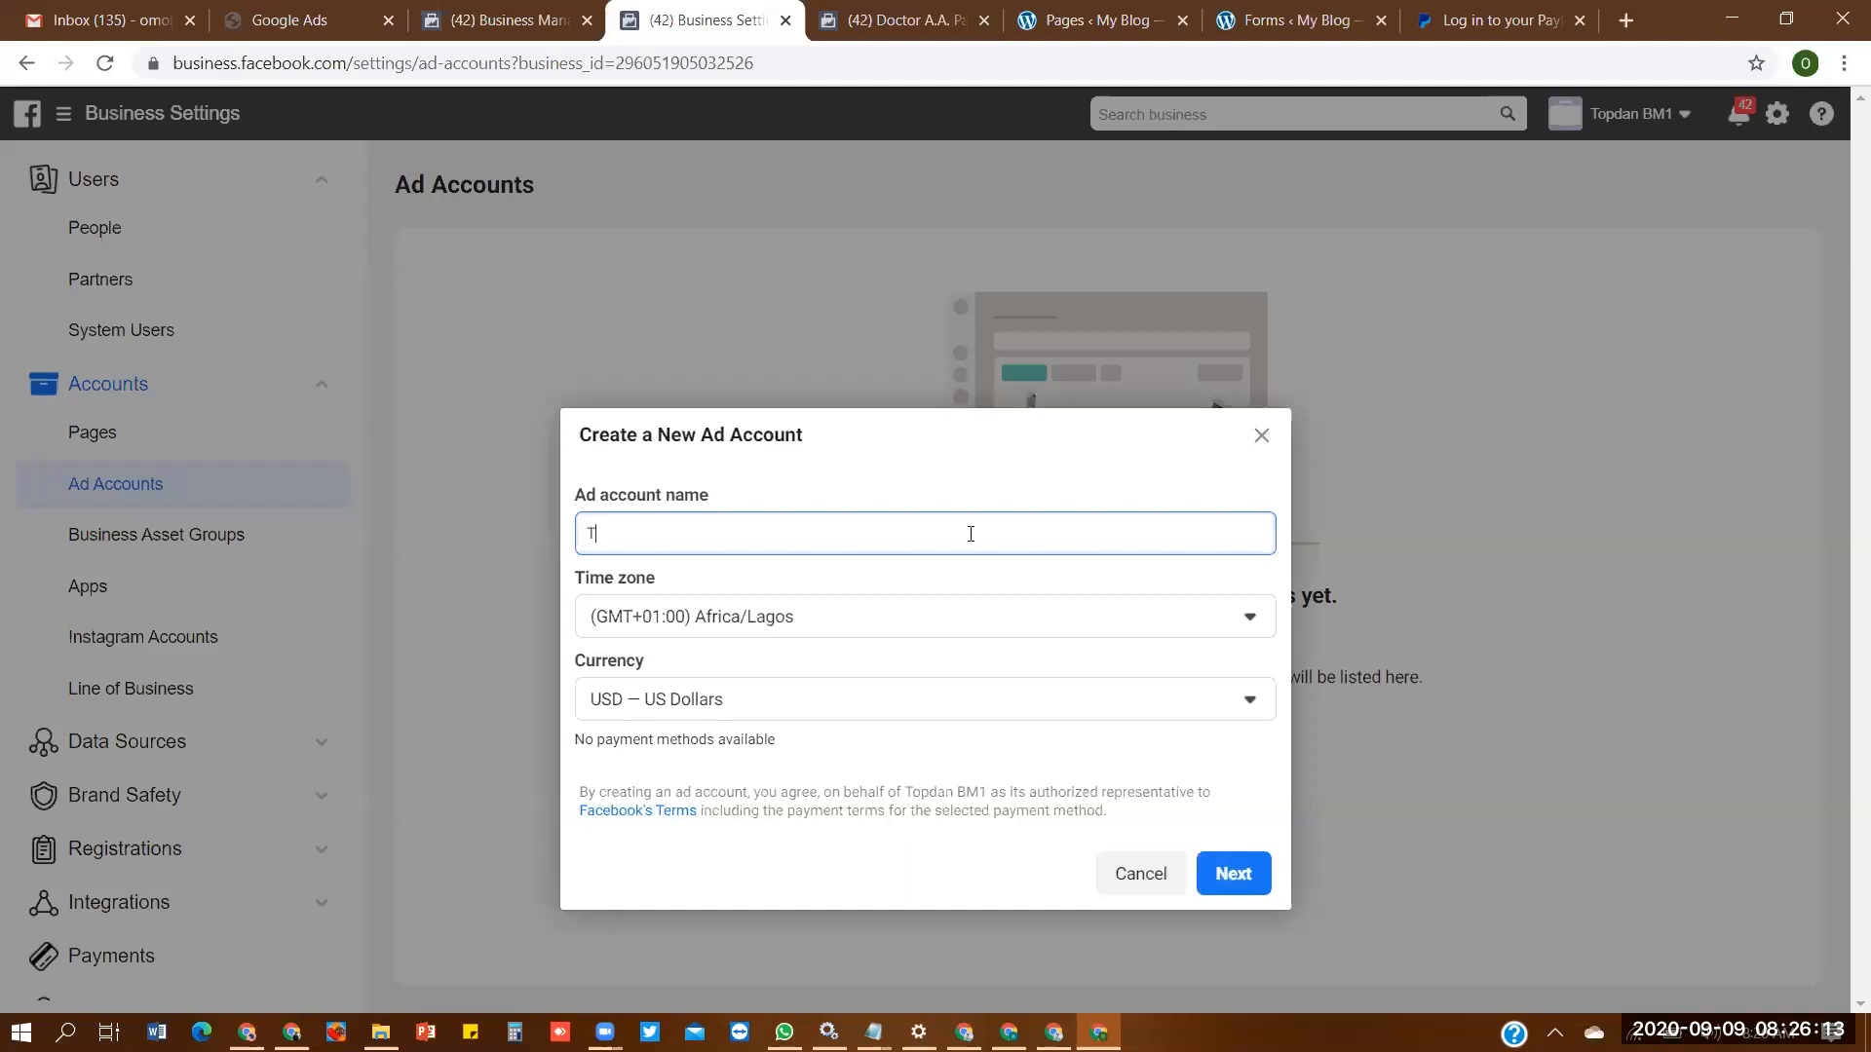
pyautogui.write('opdan AD11')
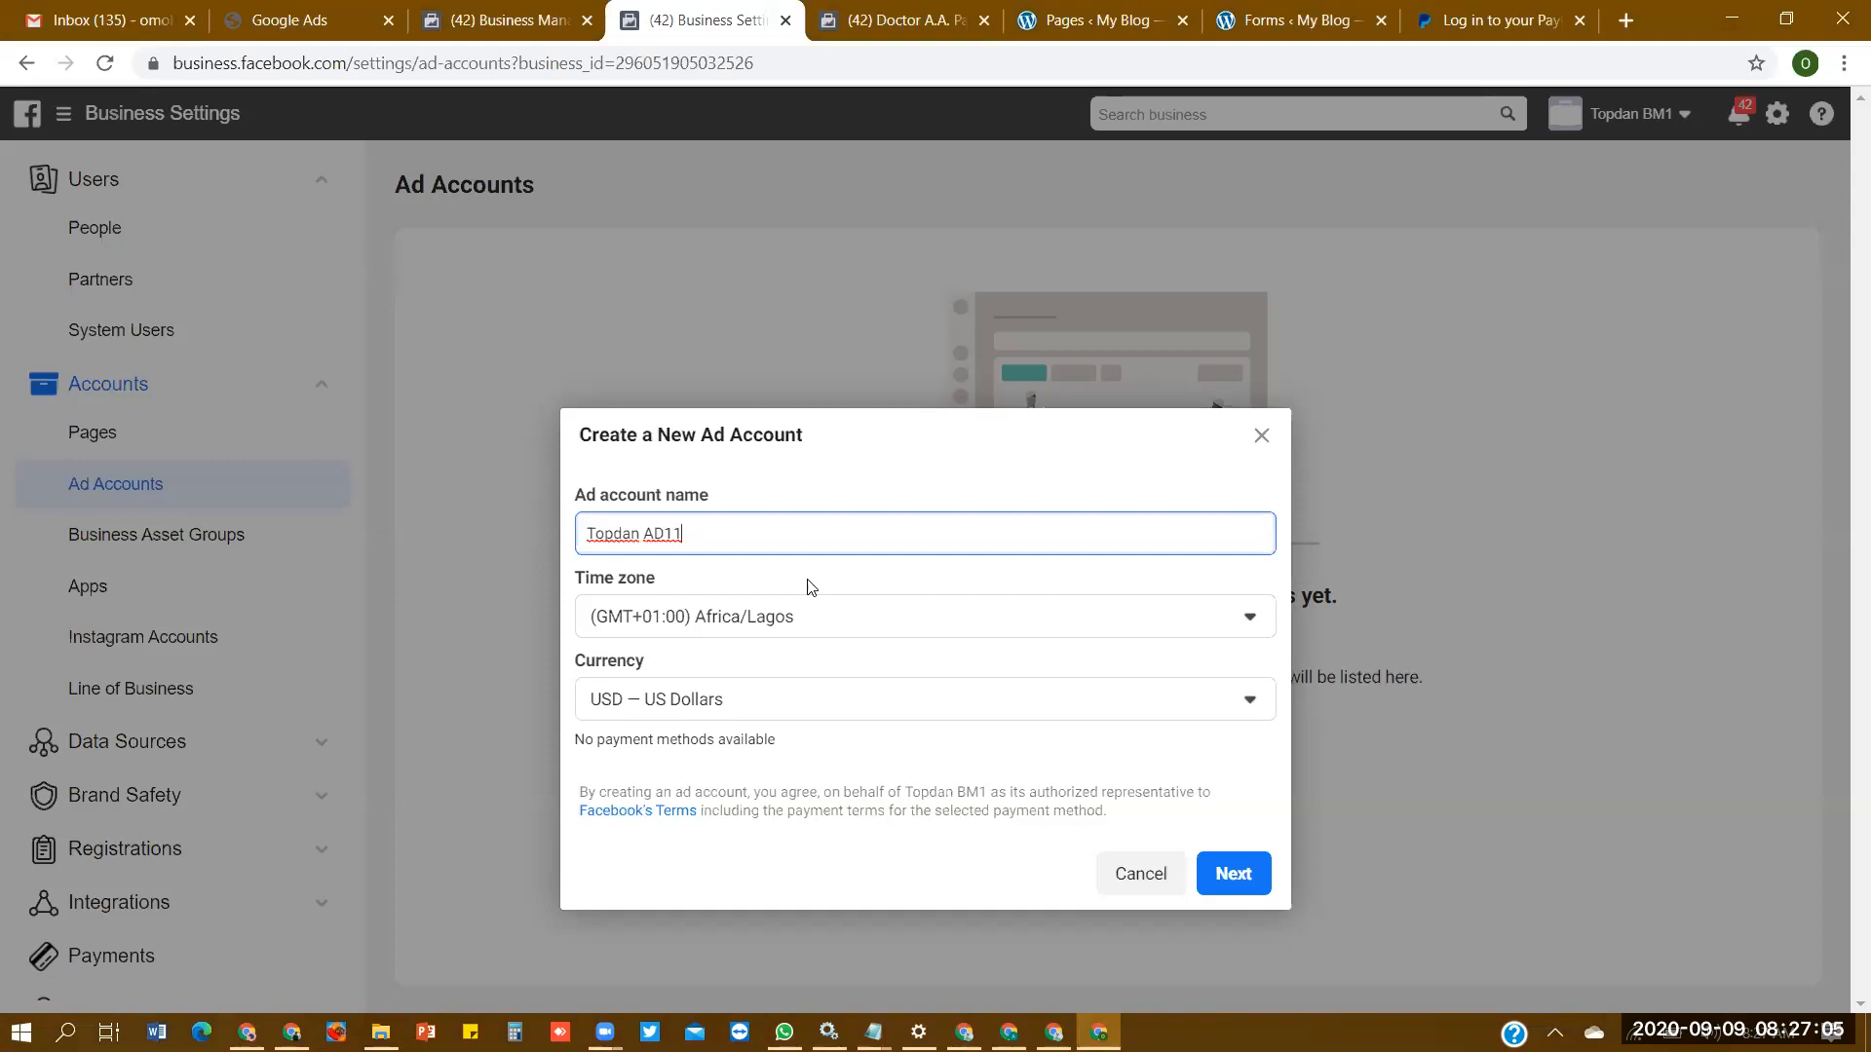
pyautogui.click(1226, 873)
pyautogui.click(1244, 870)
pyautogui.click(928, 633)
pyautogui.click(1123, 749)
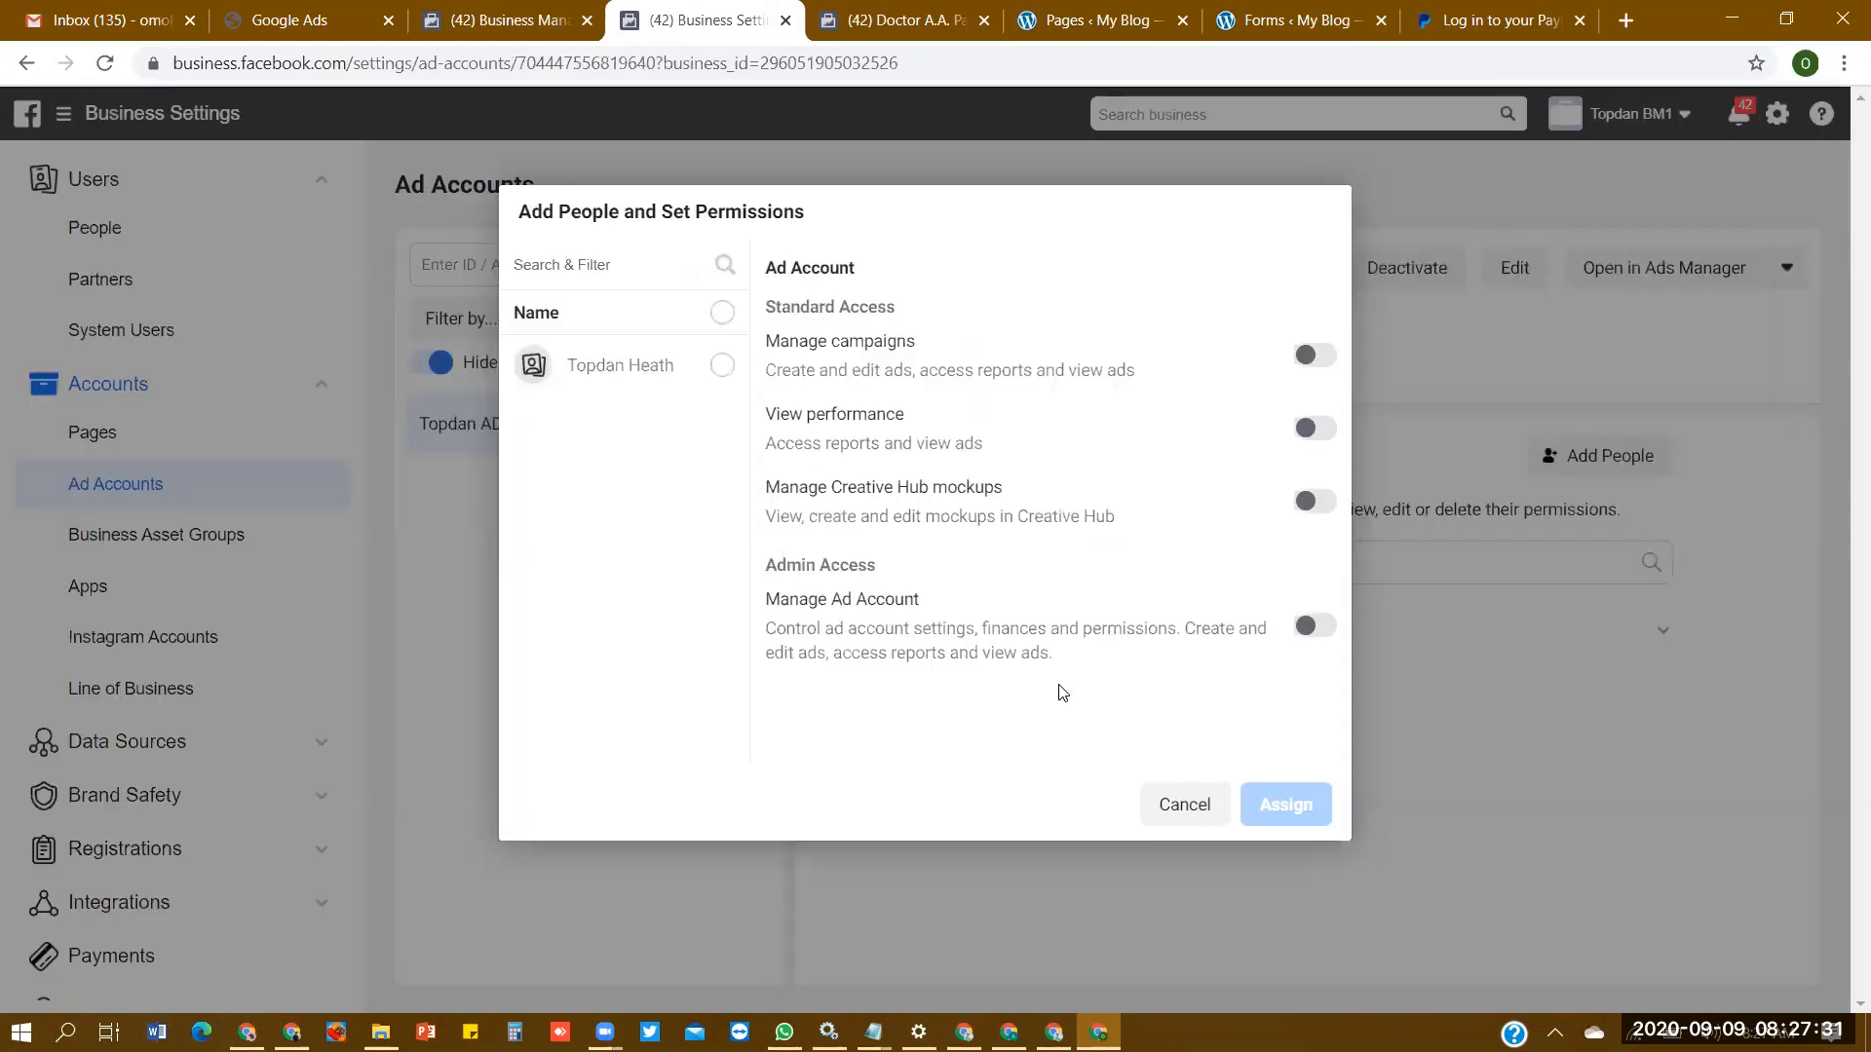
# - Assign the listed person to the new ad account with Manage Ad Account admin access and close the confirmation
pyautogui.click(709, 371)
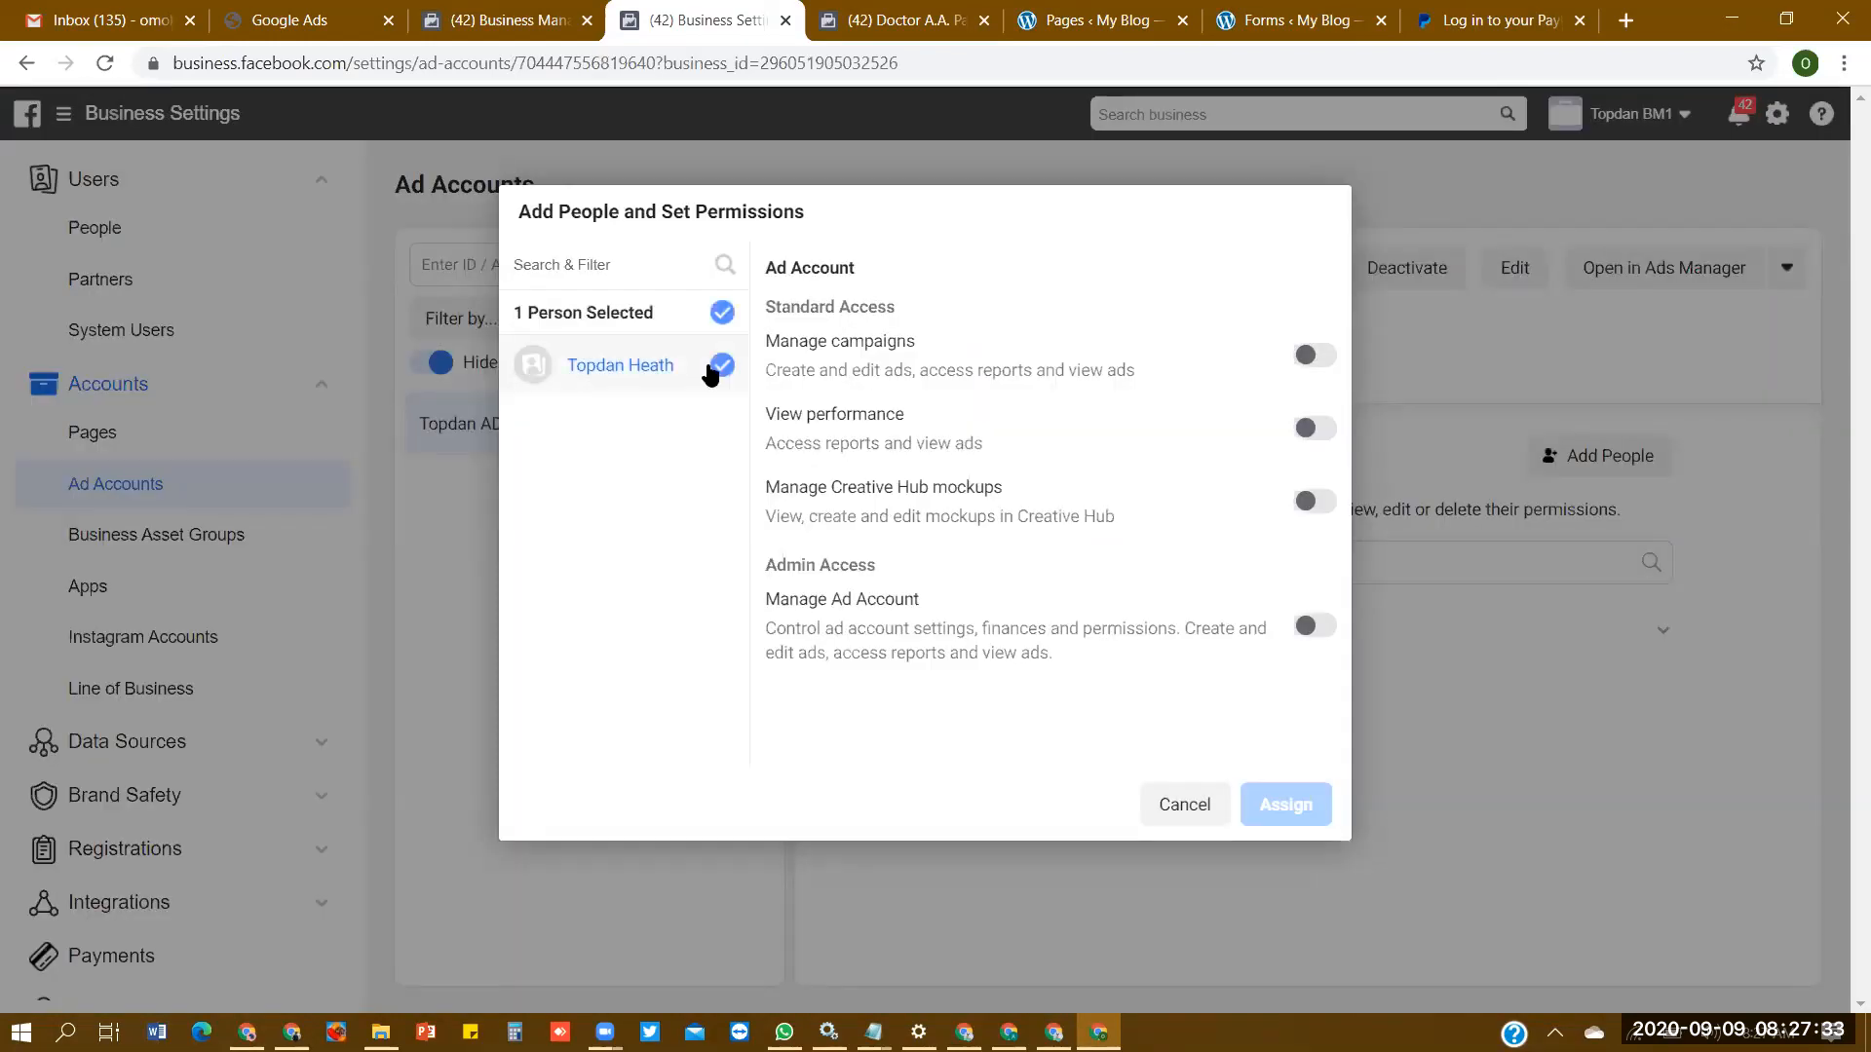
pyautogui.click(1315, 627)
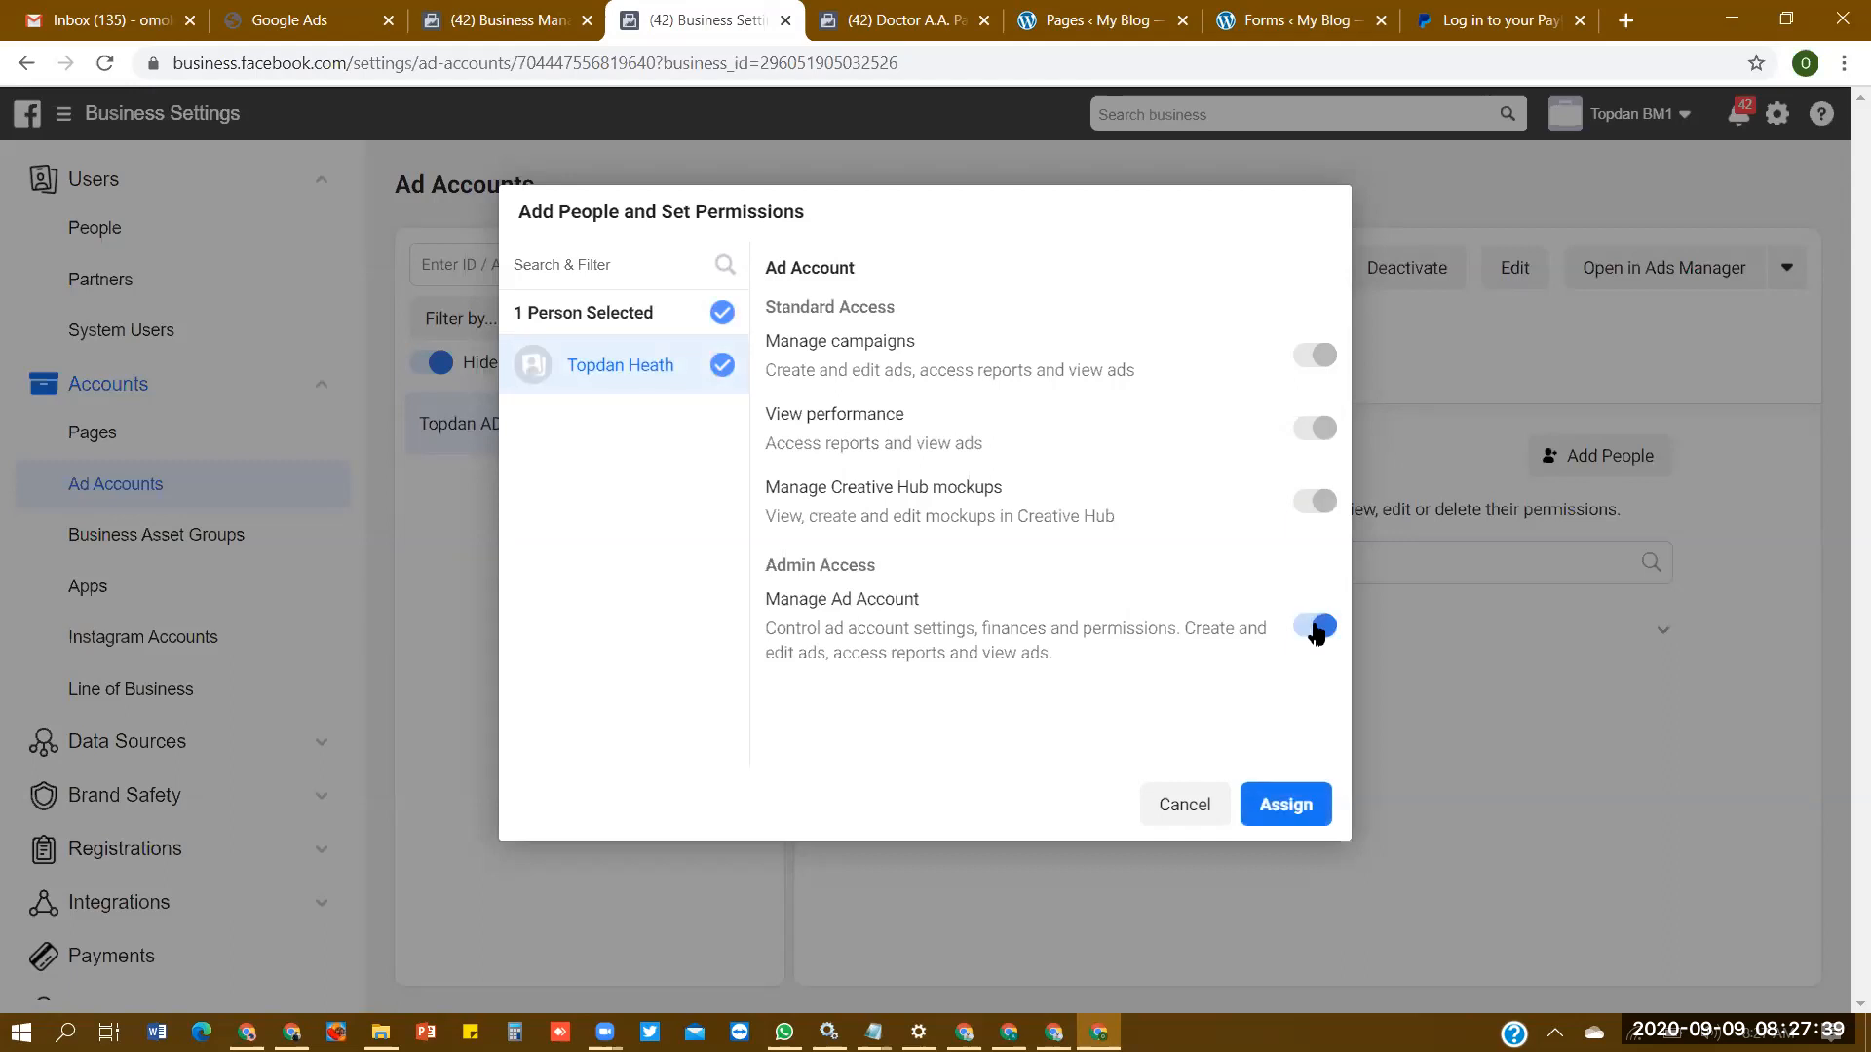
pyautogui.click(1293, 821)
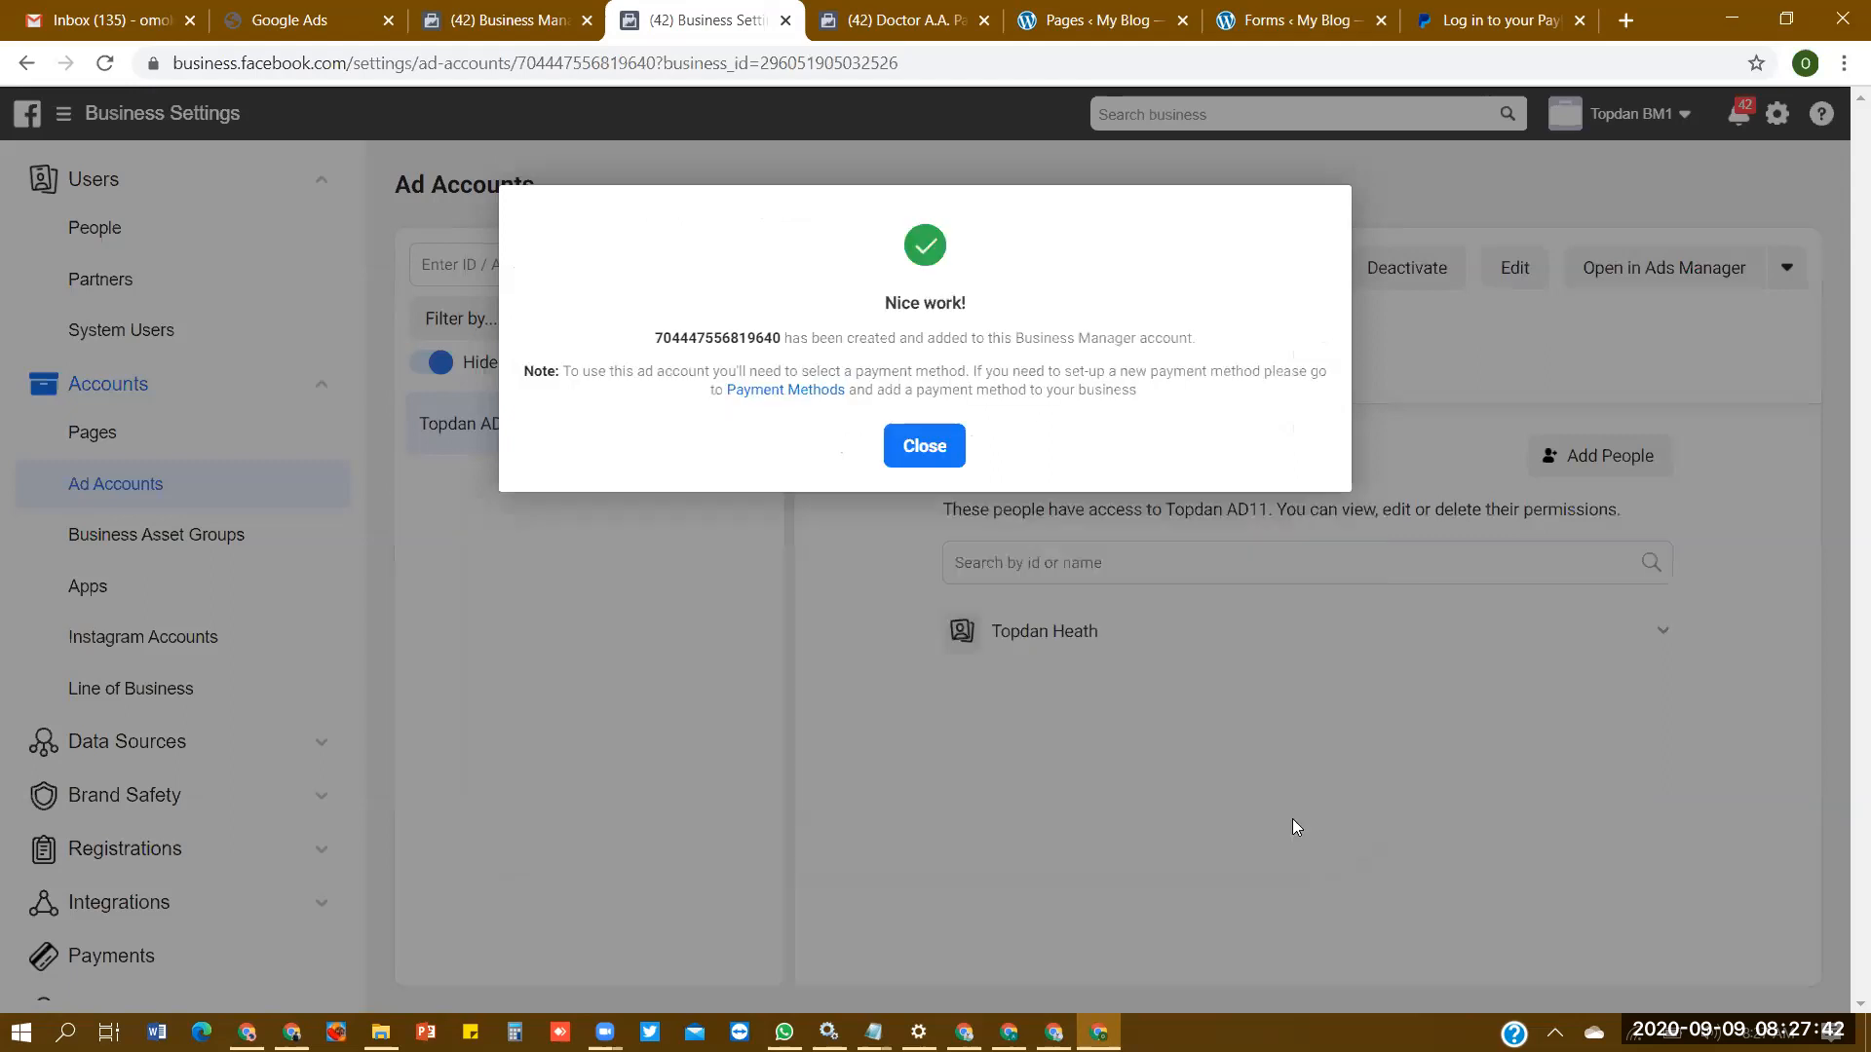
pyautogui.click(926, 446)
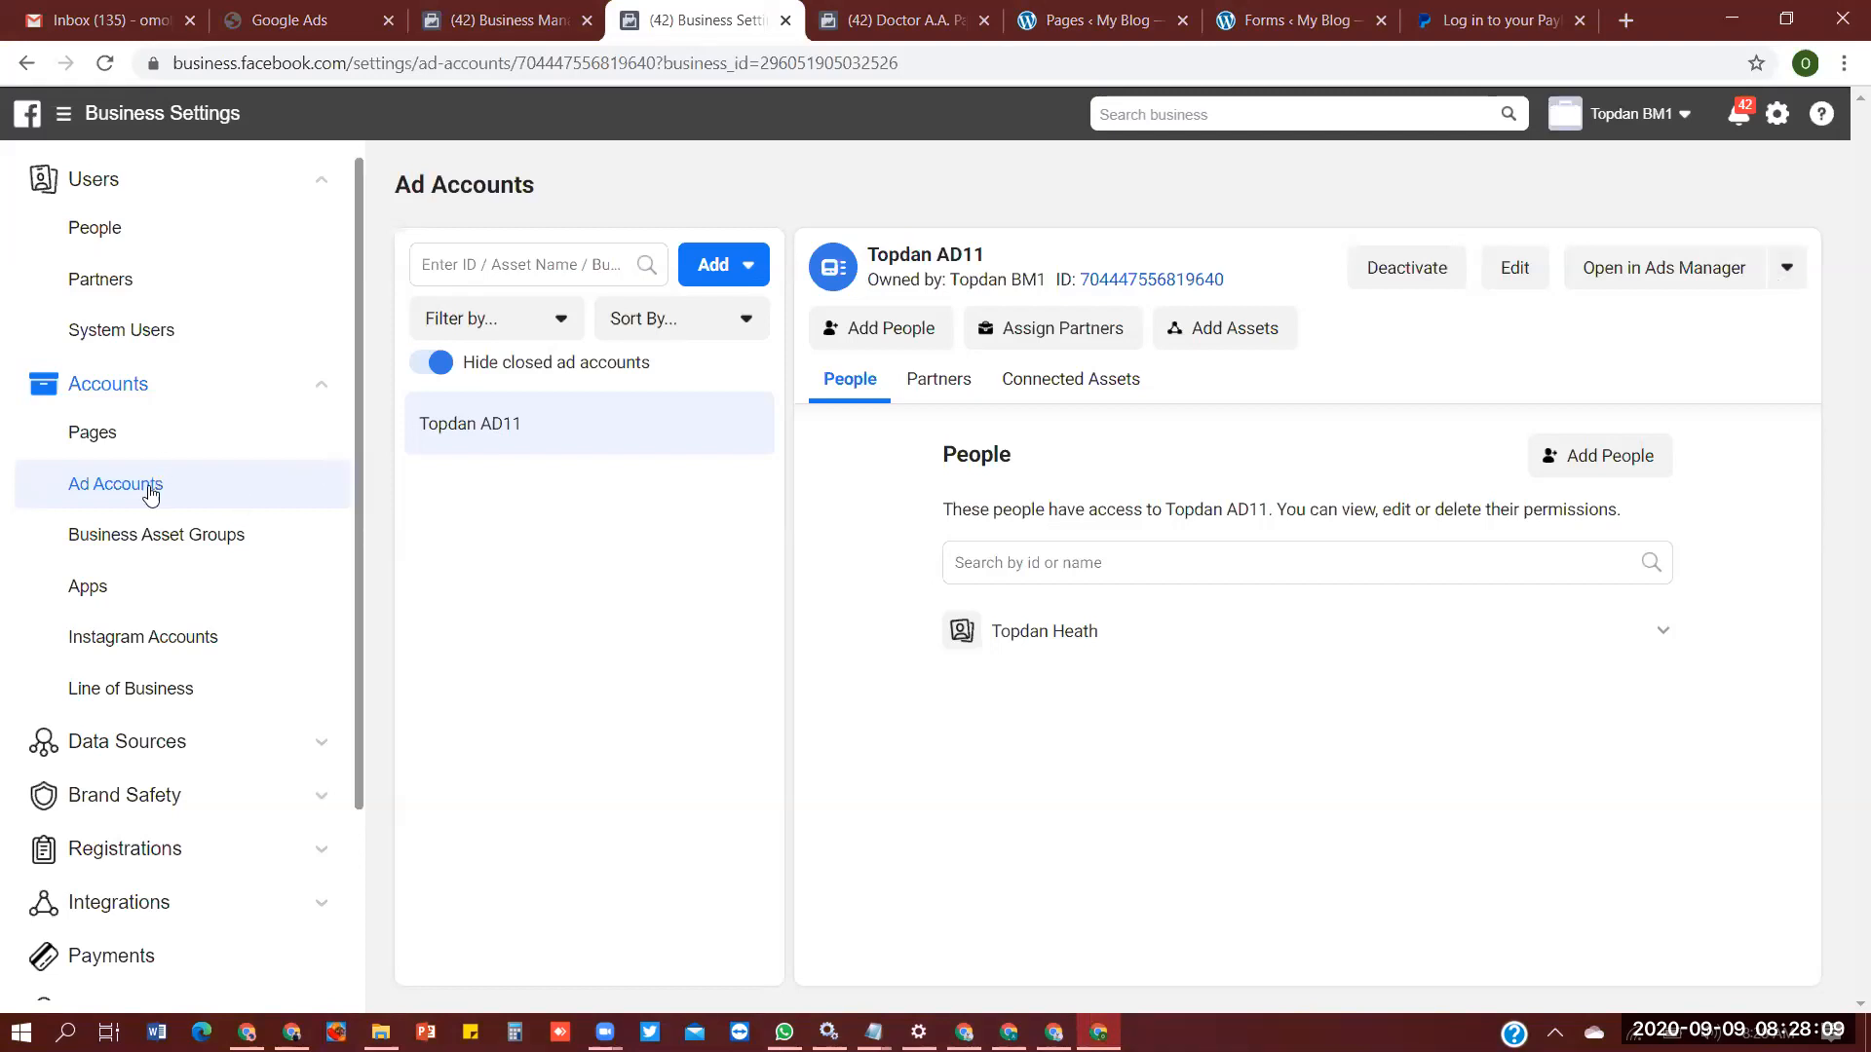
# - View the payment methods of the Topdan AD11 ad account in its Payment Settings
pyautogui.click(1788, 270)
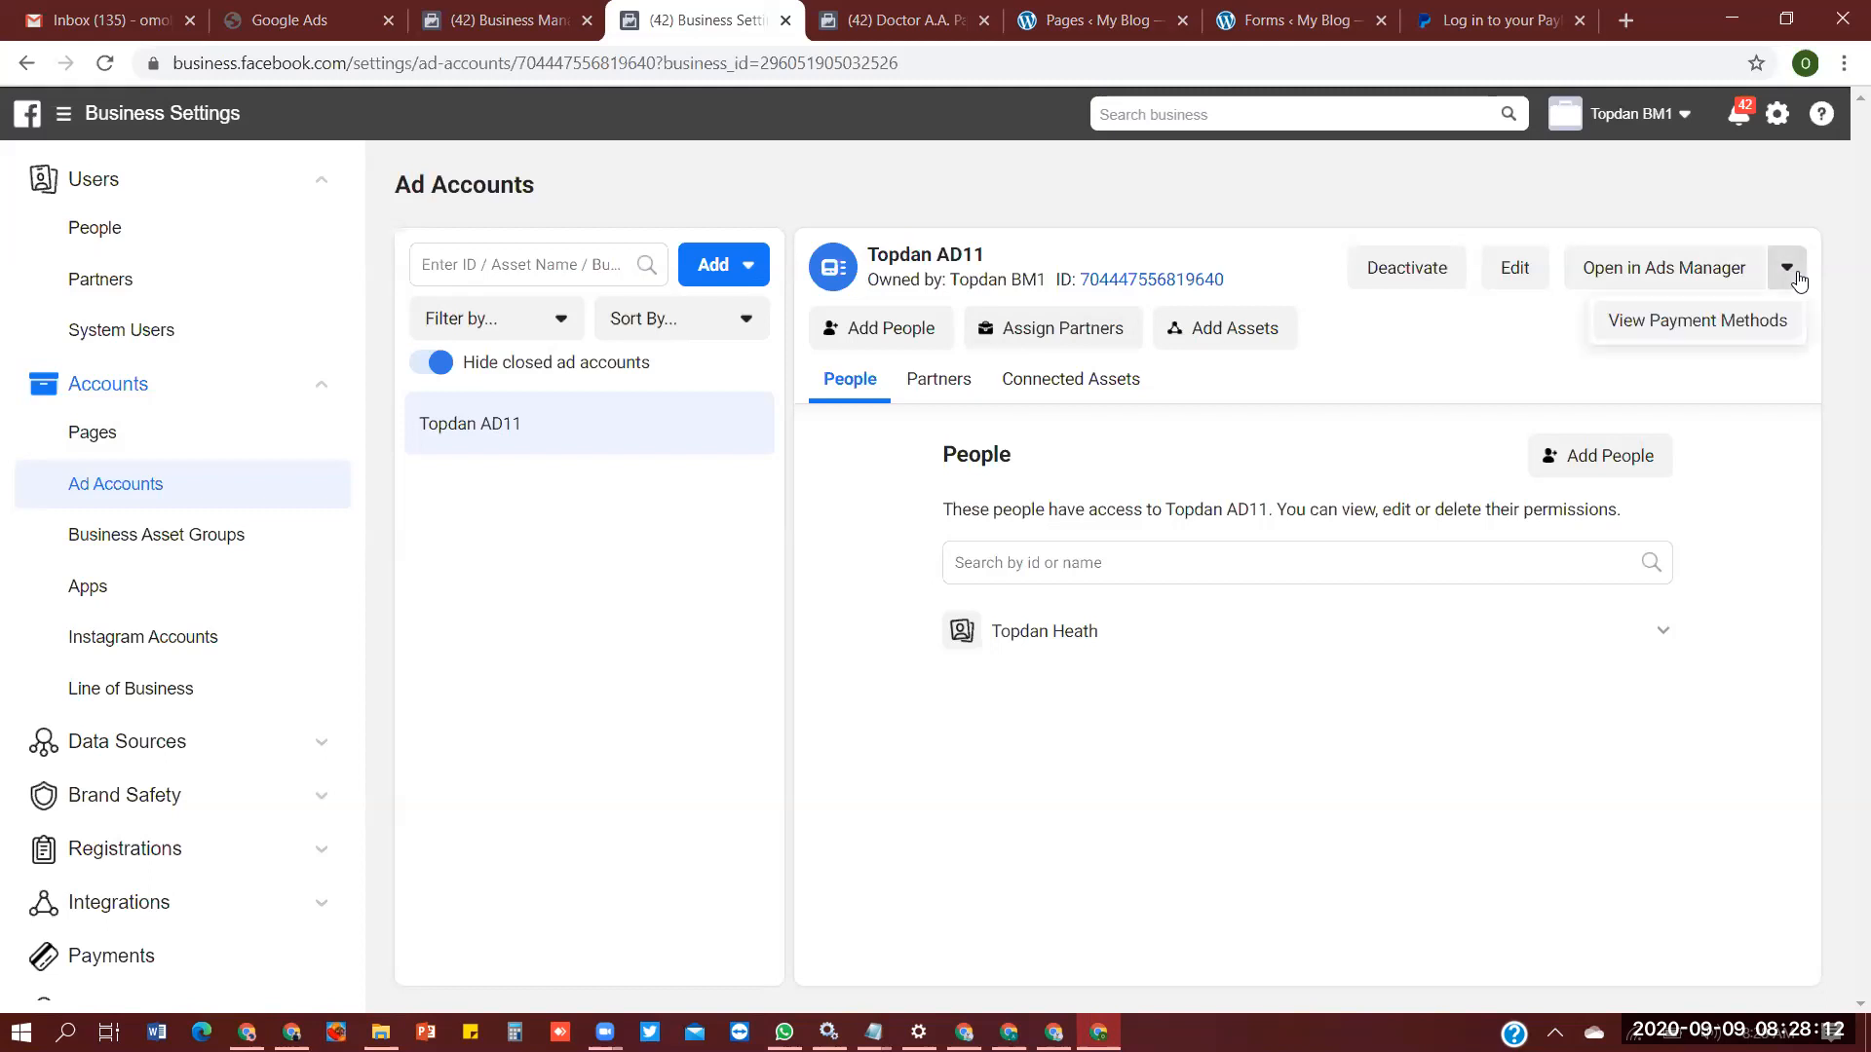
pyautogui.click(1793, 327)
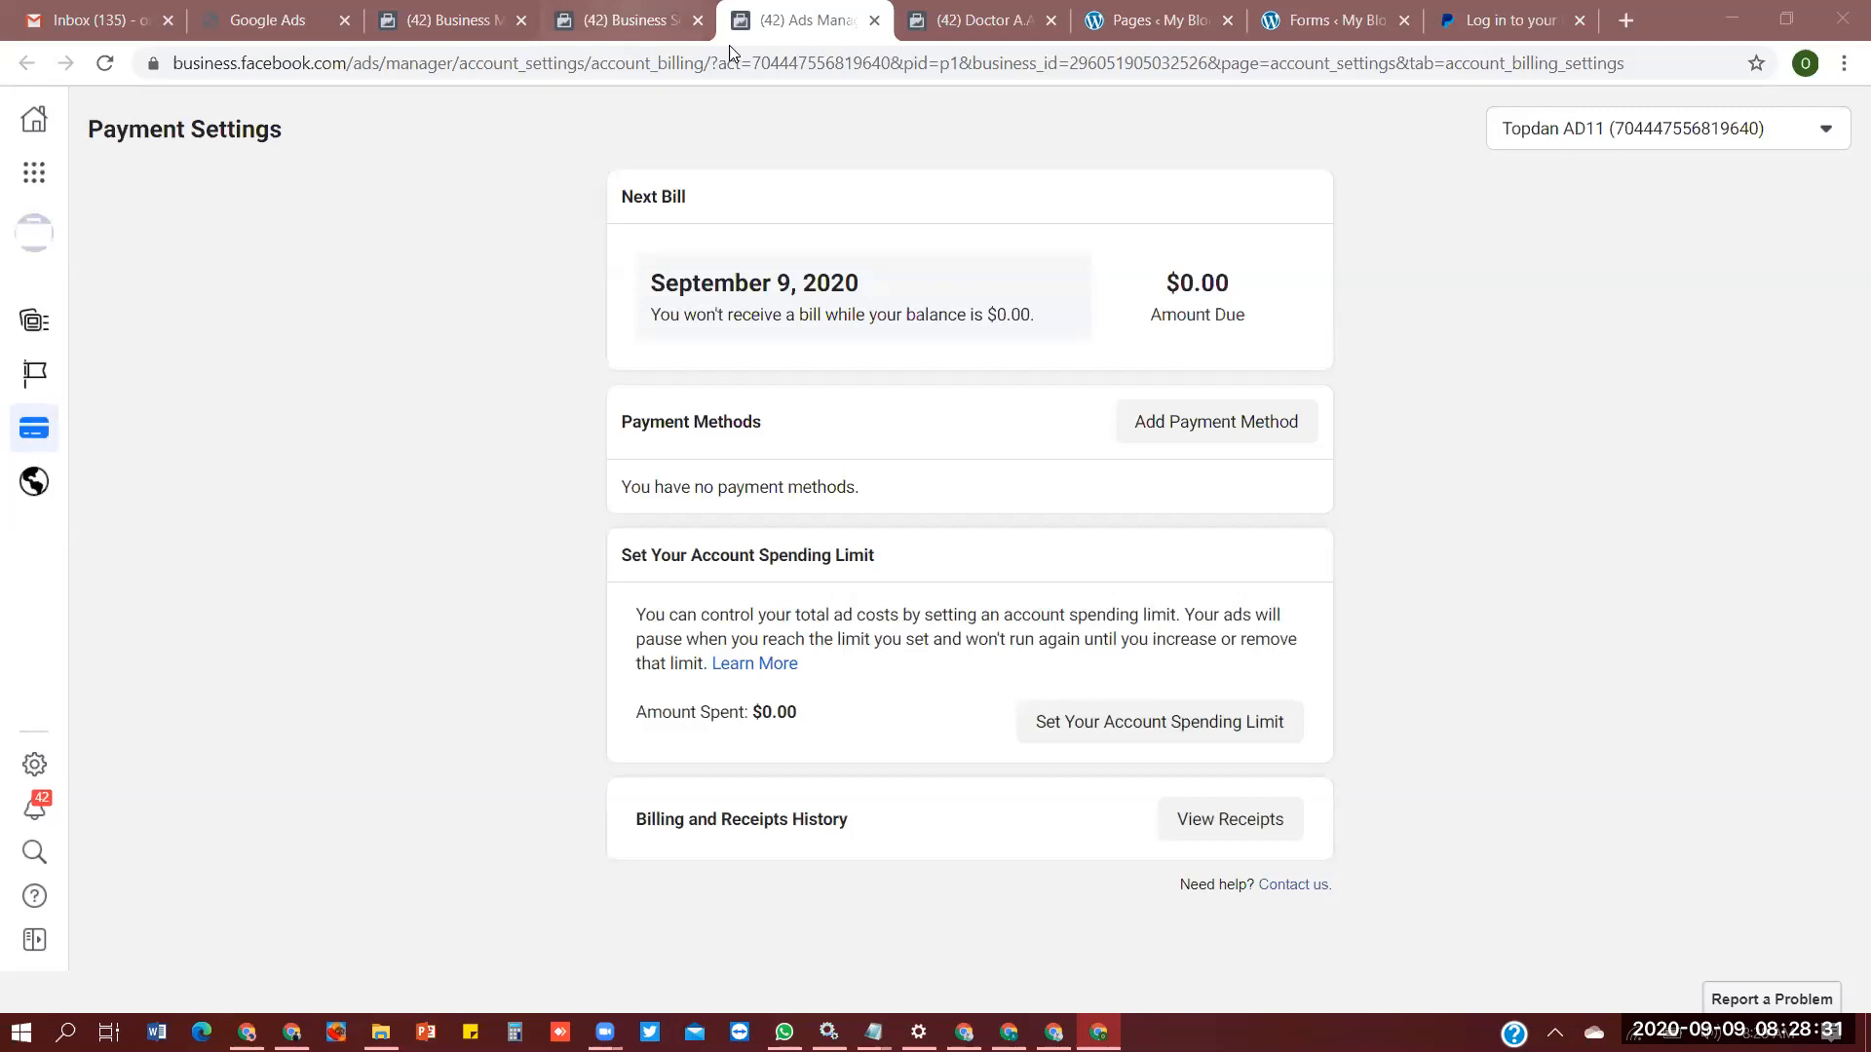
pyautogui.click(729, 46)
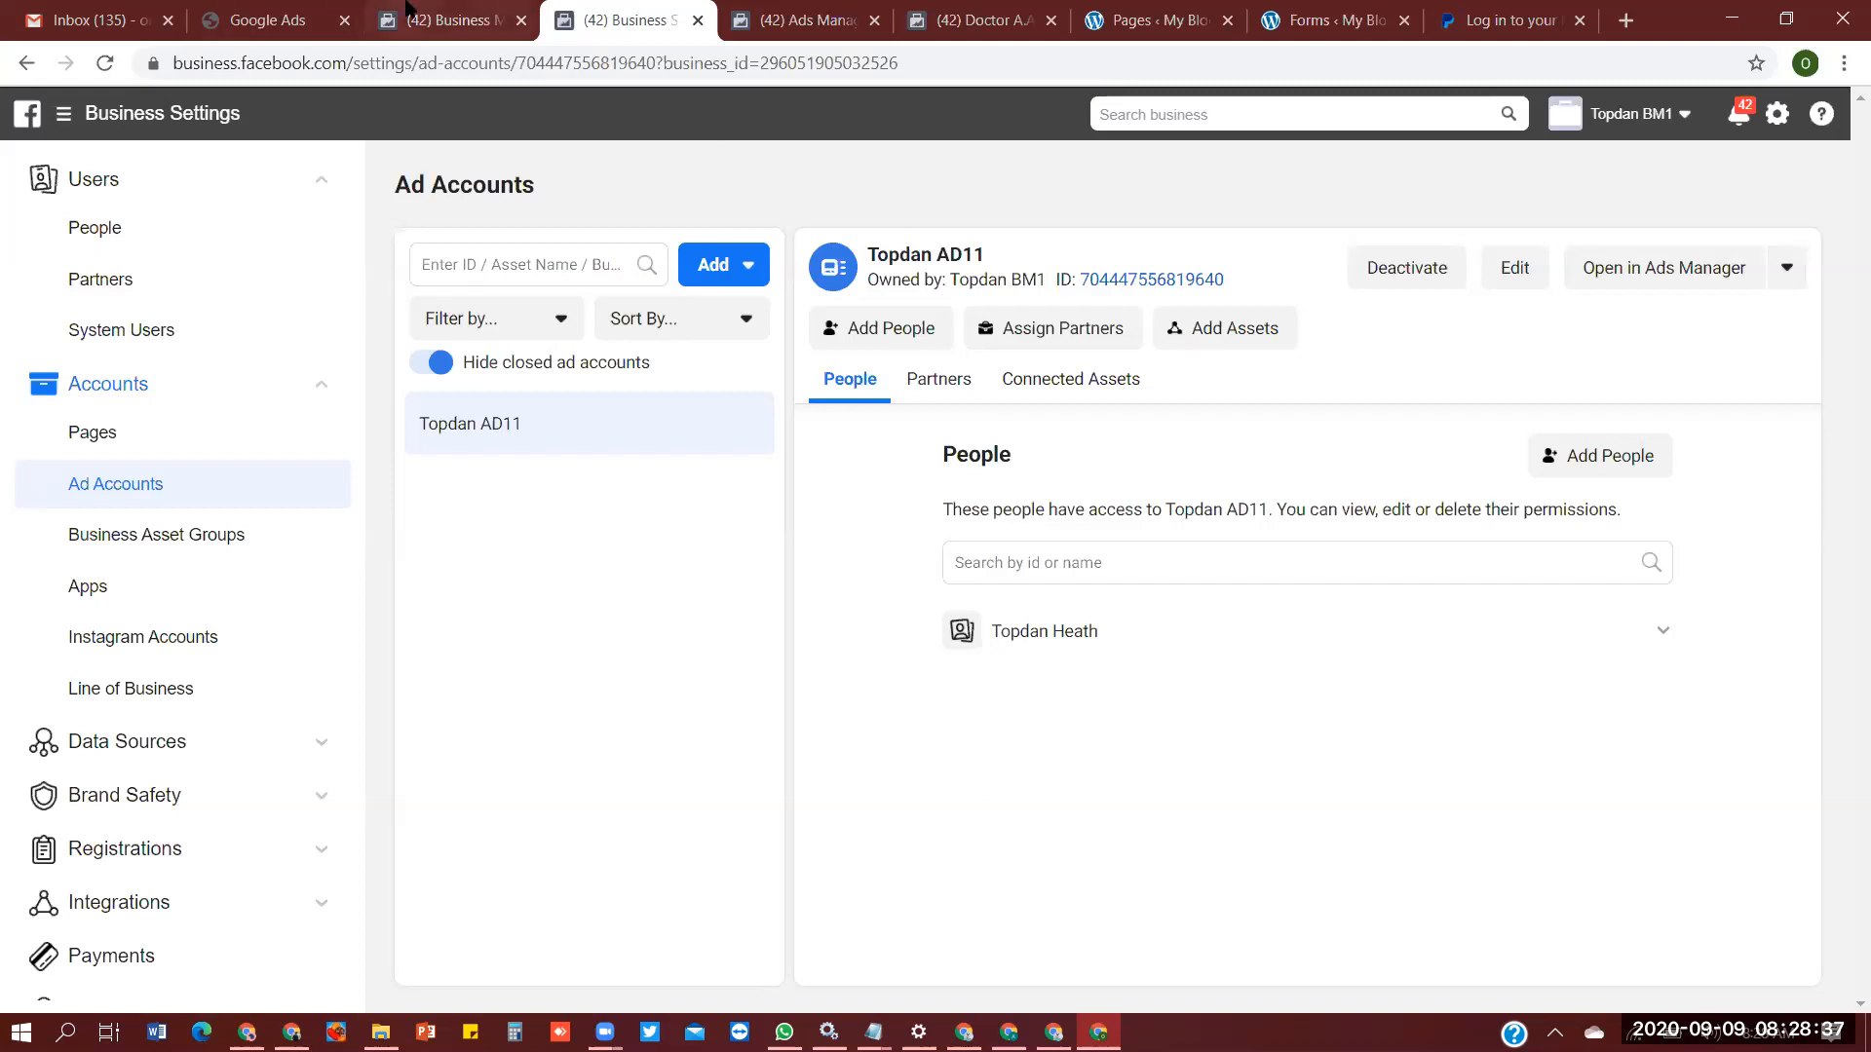
pyautogui.click(444, 19)
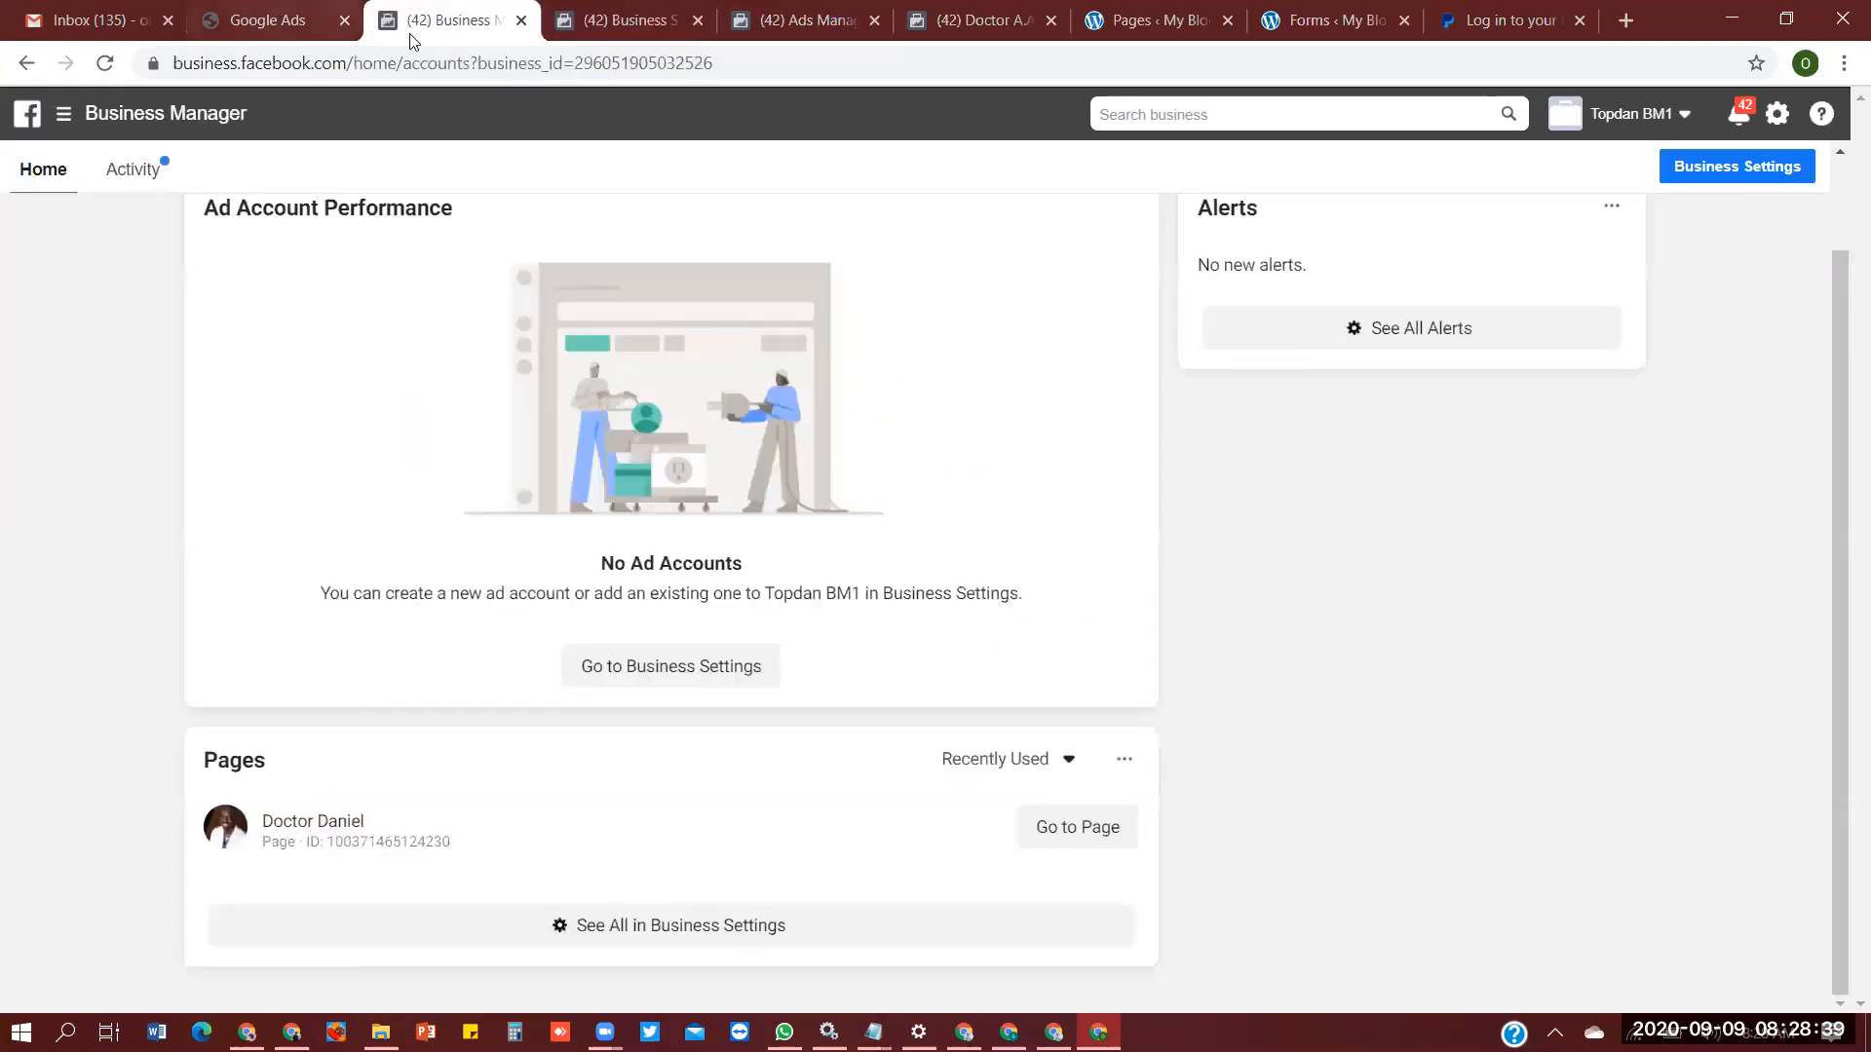
pyautogui.hotkey('ctrl', 'Tab')
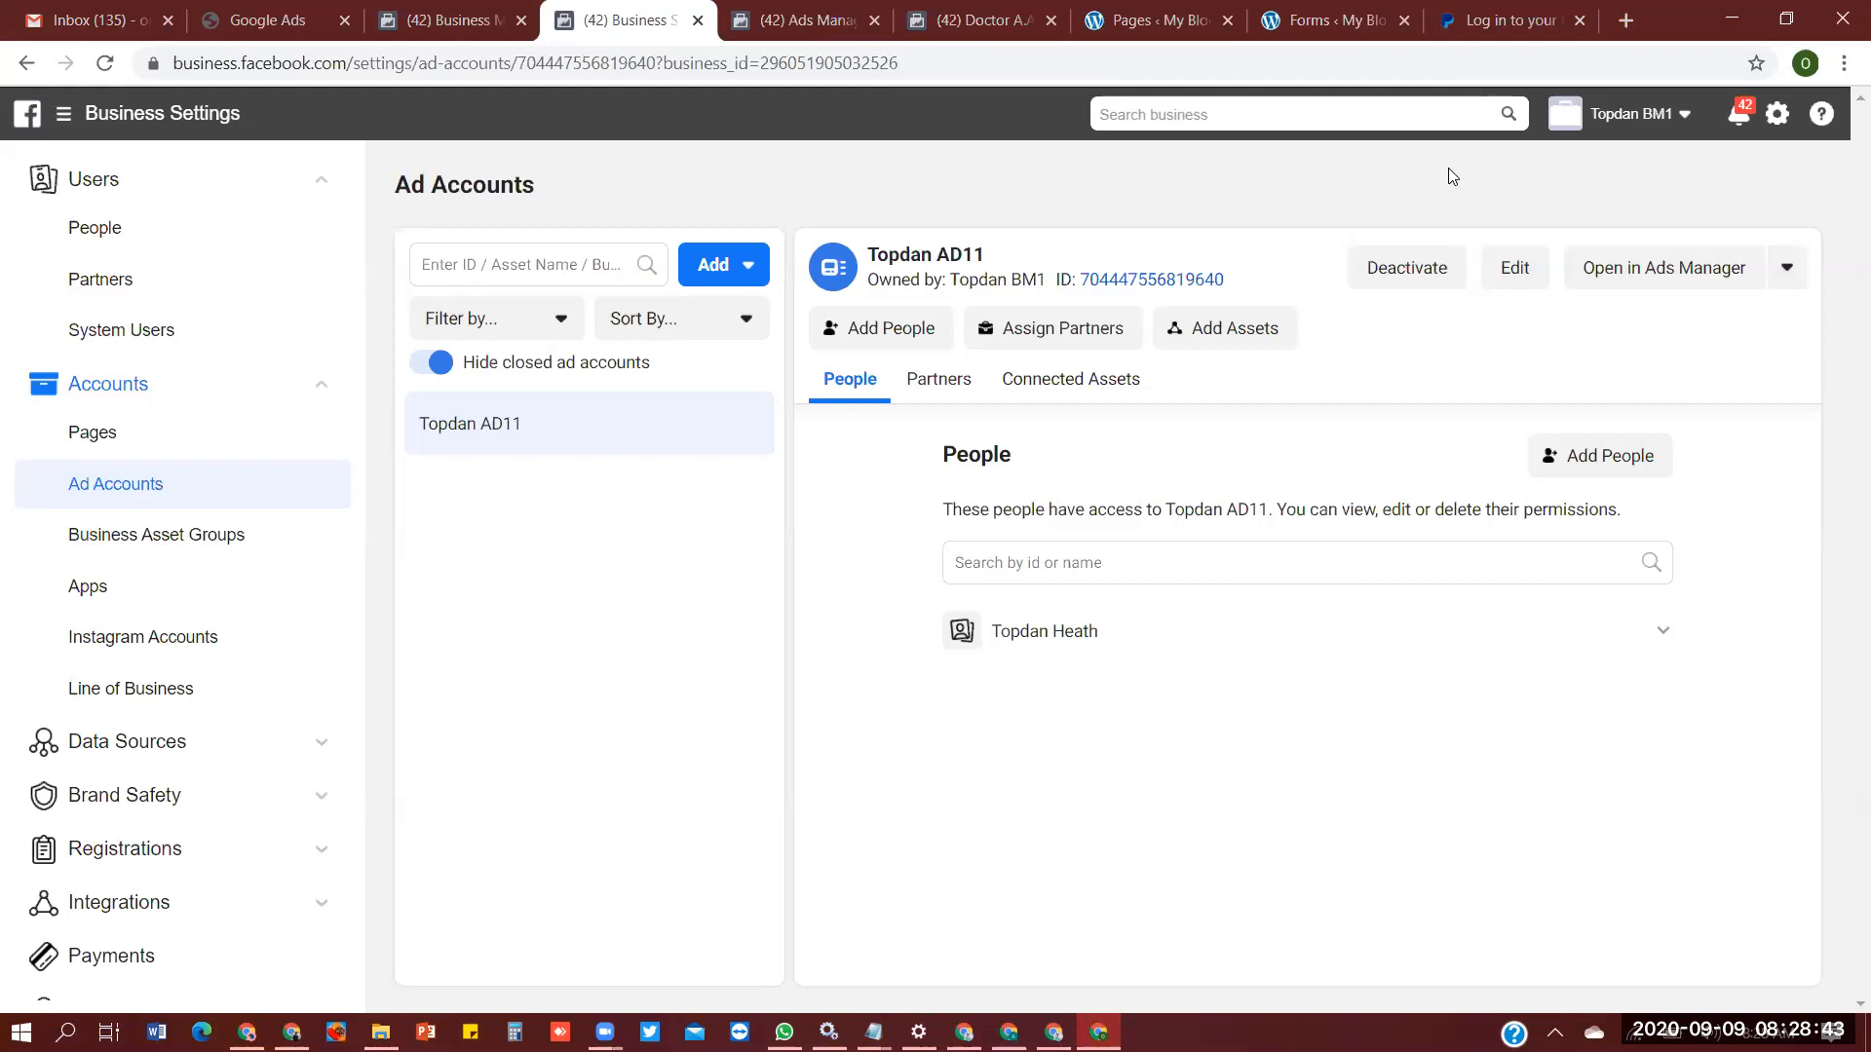
pyautogui.hotkey('ctrl', 'Tab')
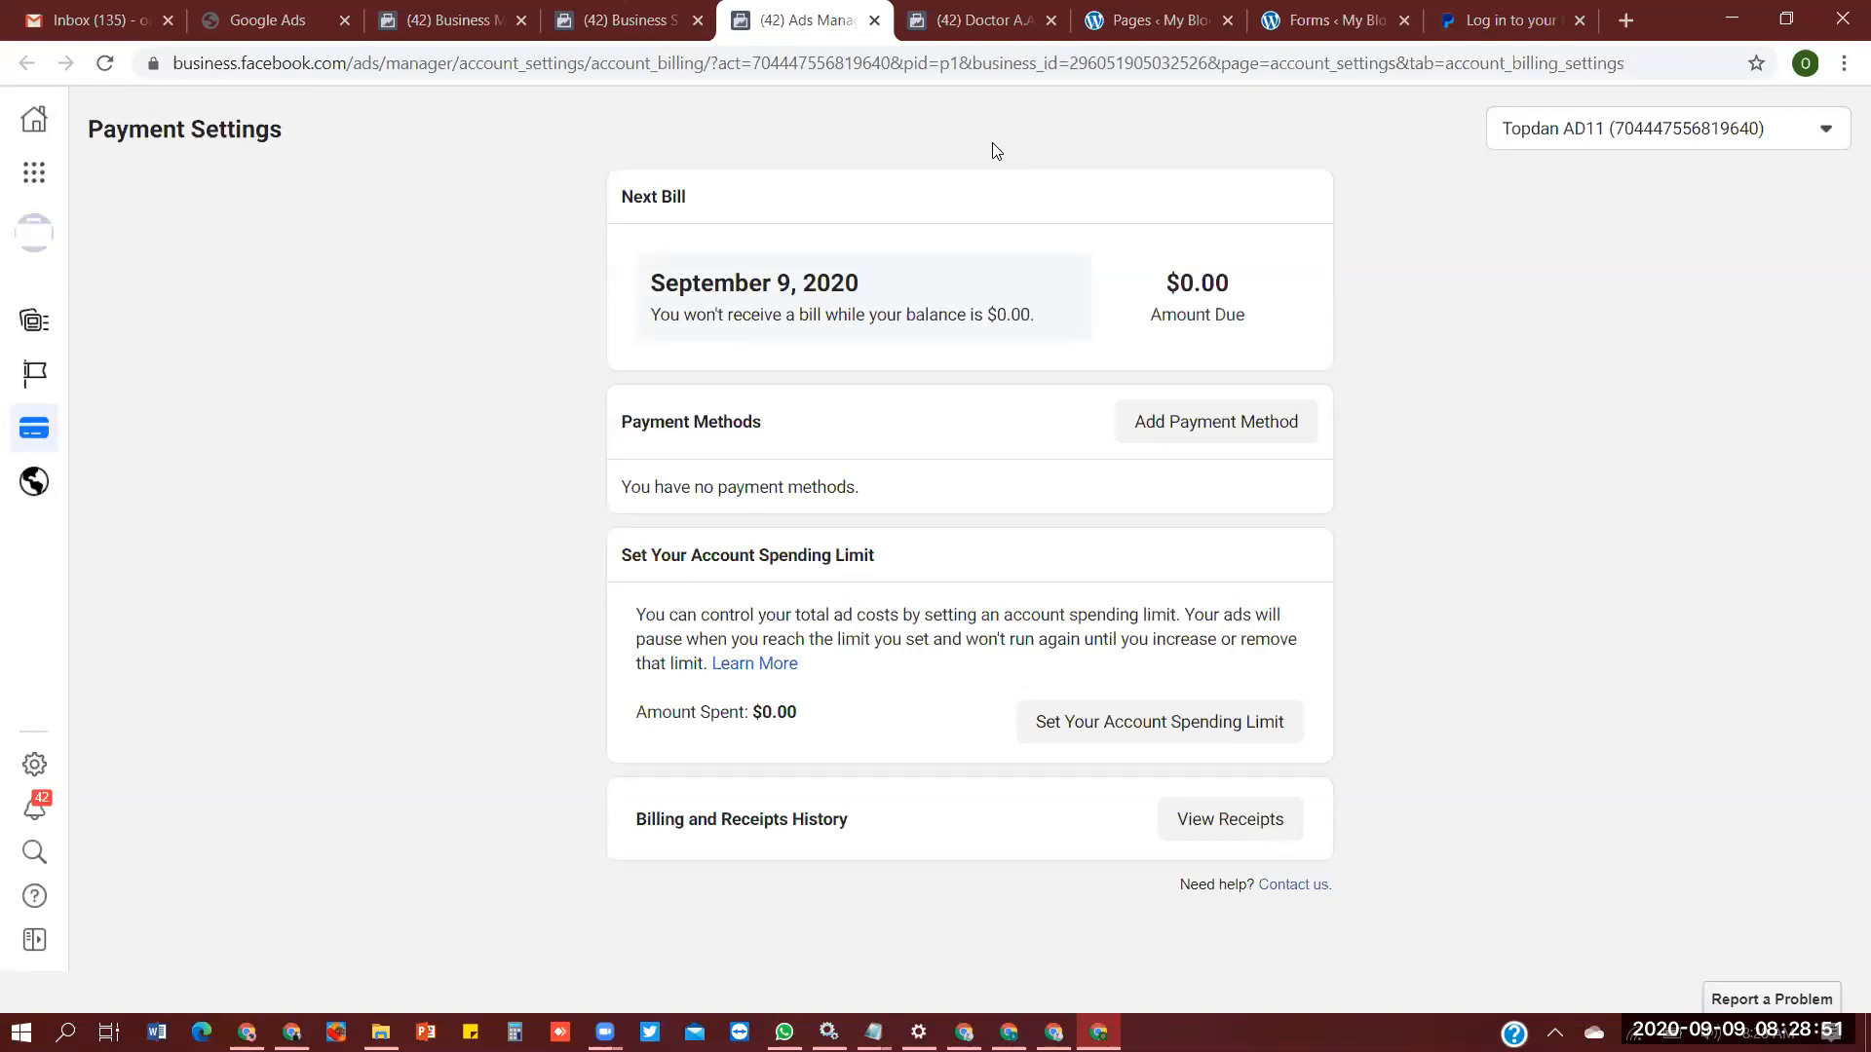
# - Open the Topdan AD11 ad account in Ads Manager and dismiss the Additional Information notice
pyautogui.hotkey('ctrl', 'pageup')
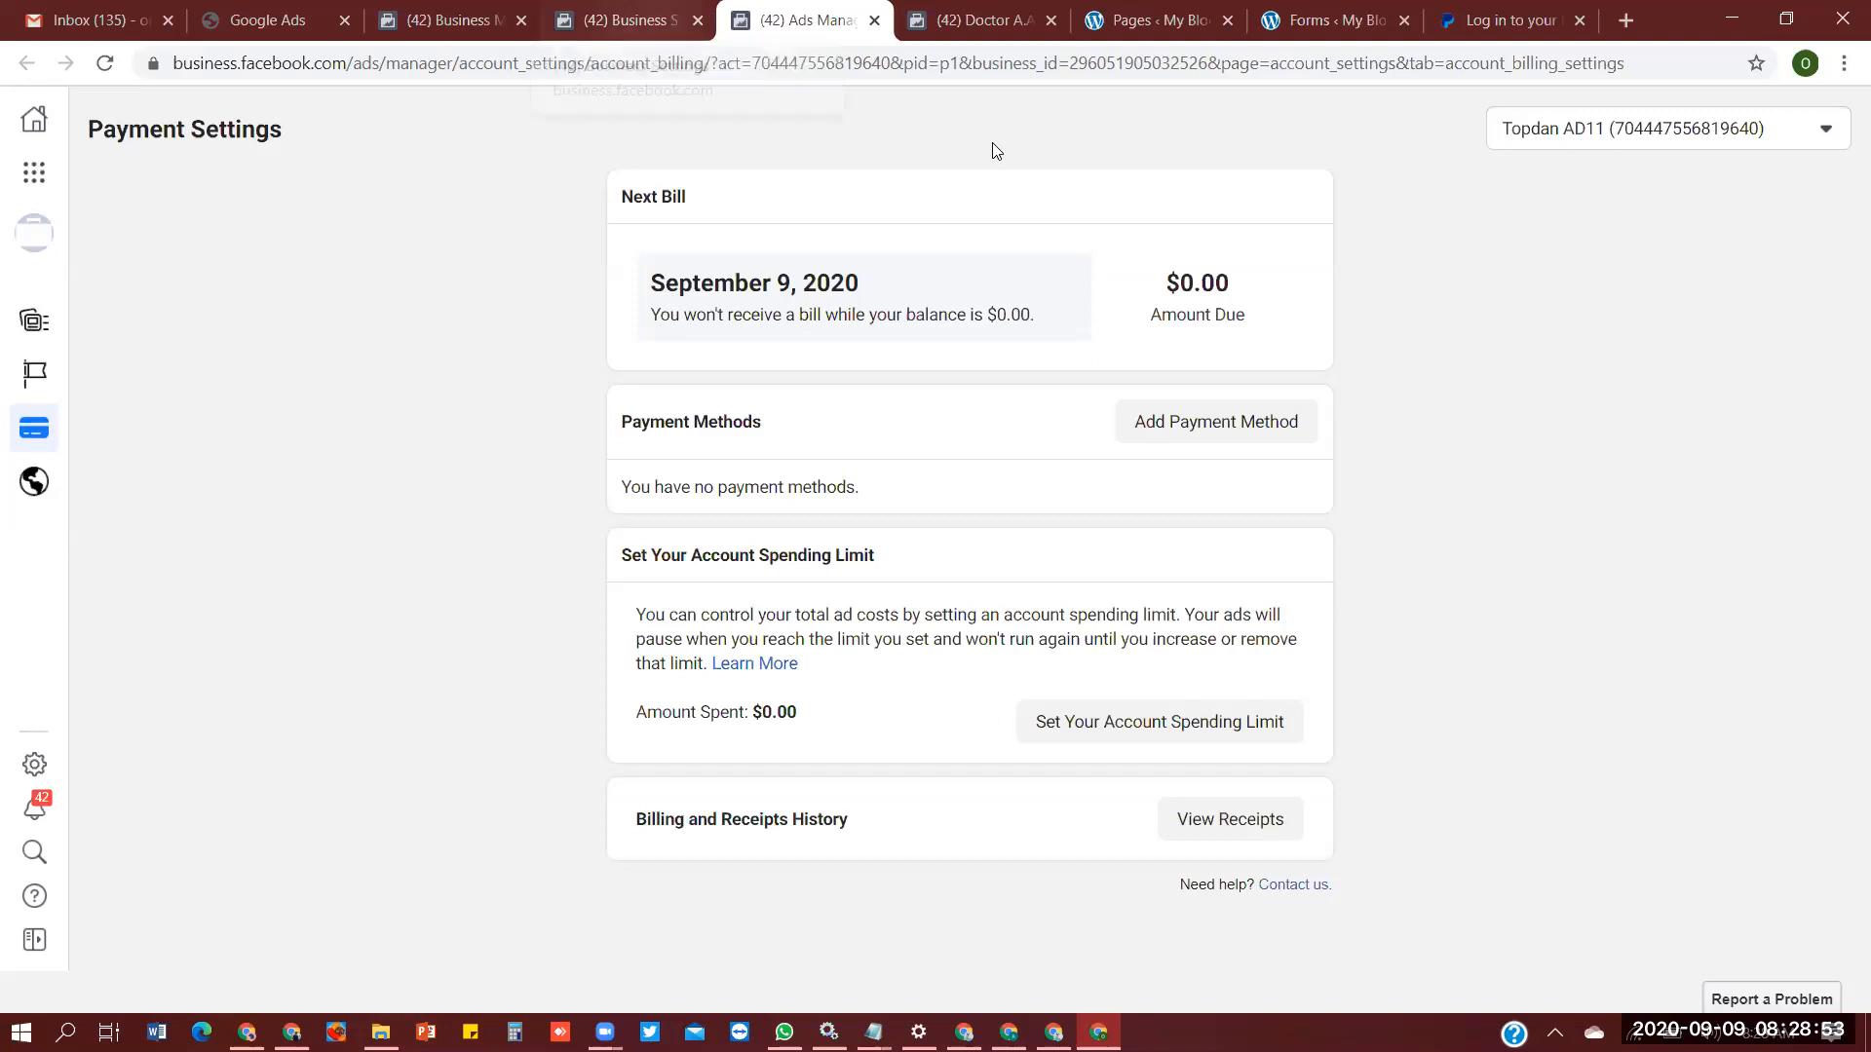
pyautogui.click(1662, 261)
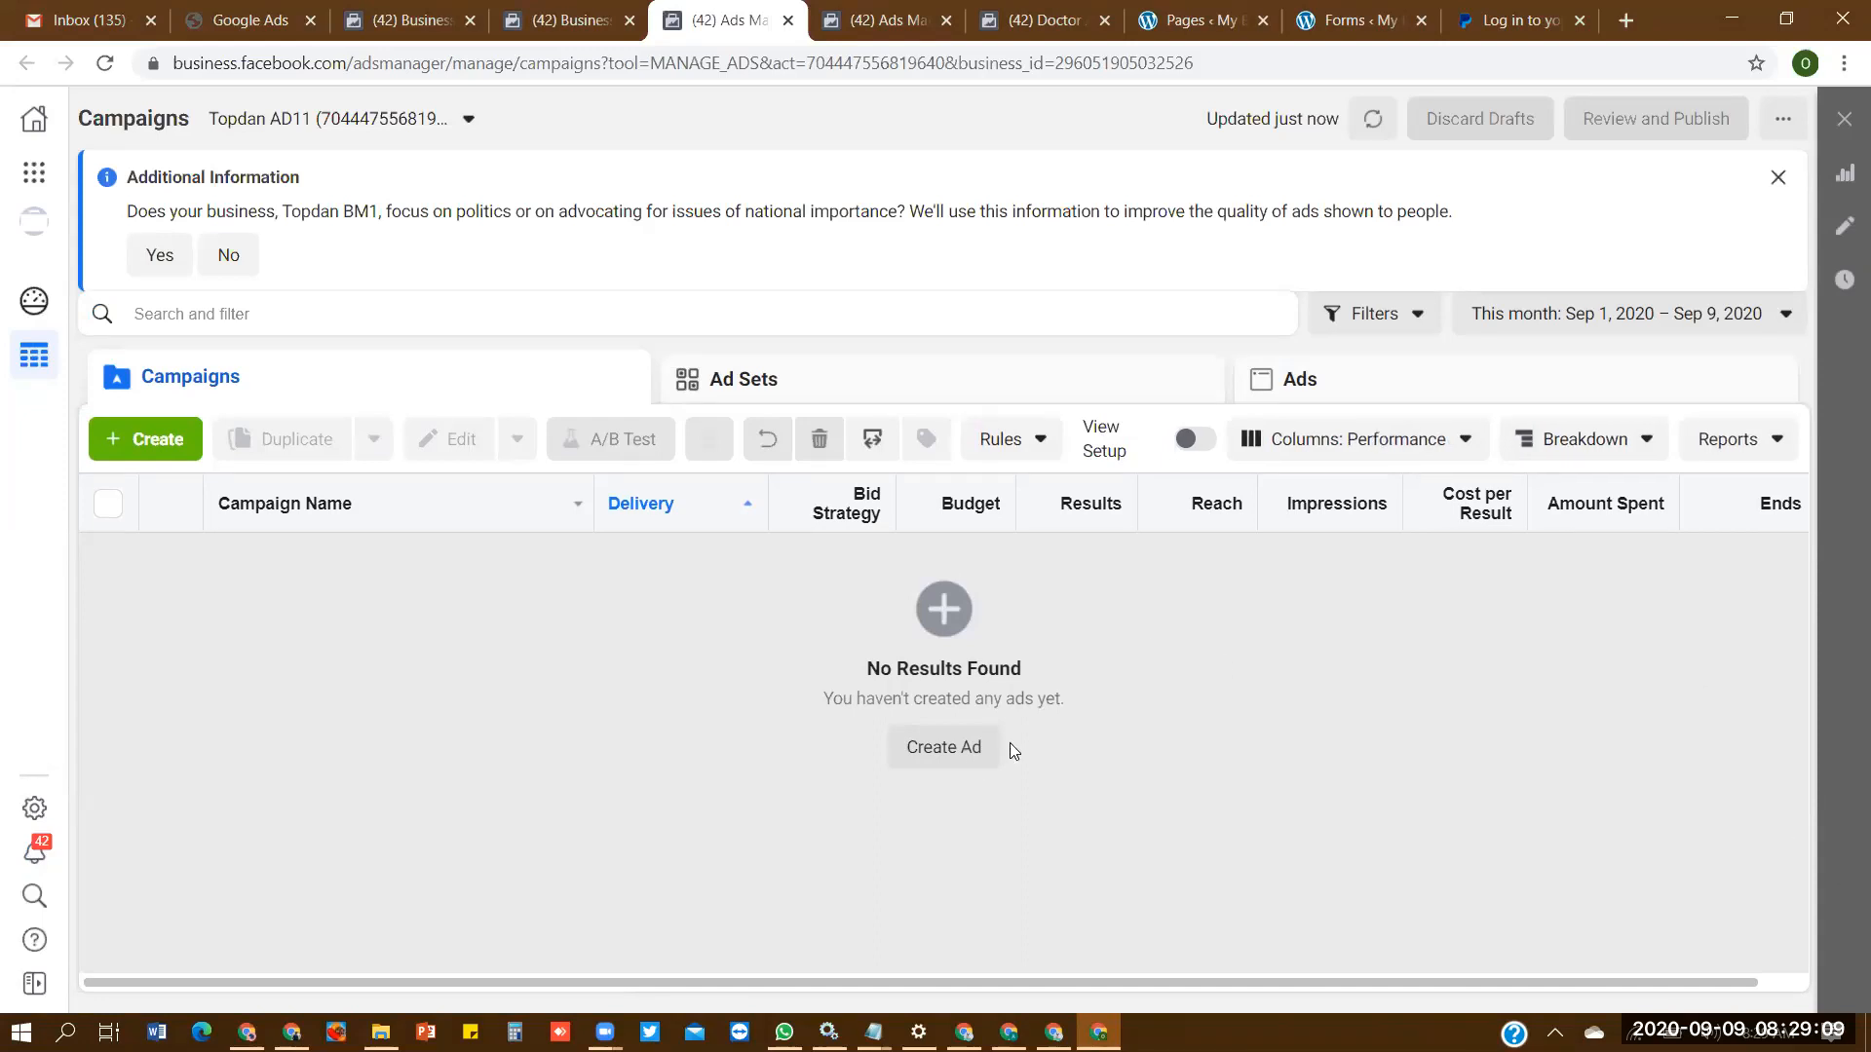
pyautogui.click(1778, 177)
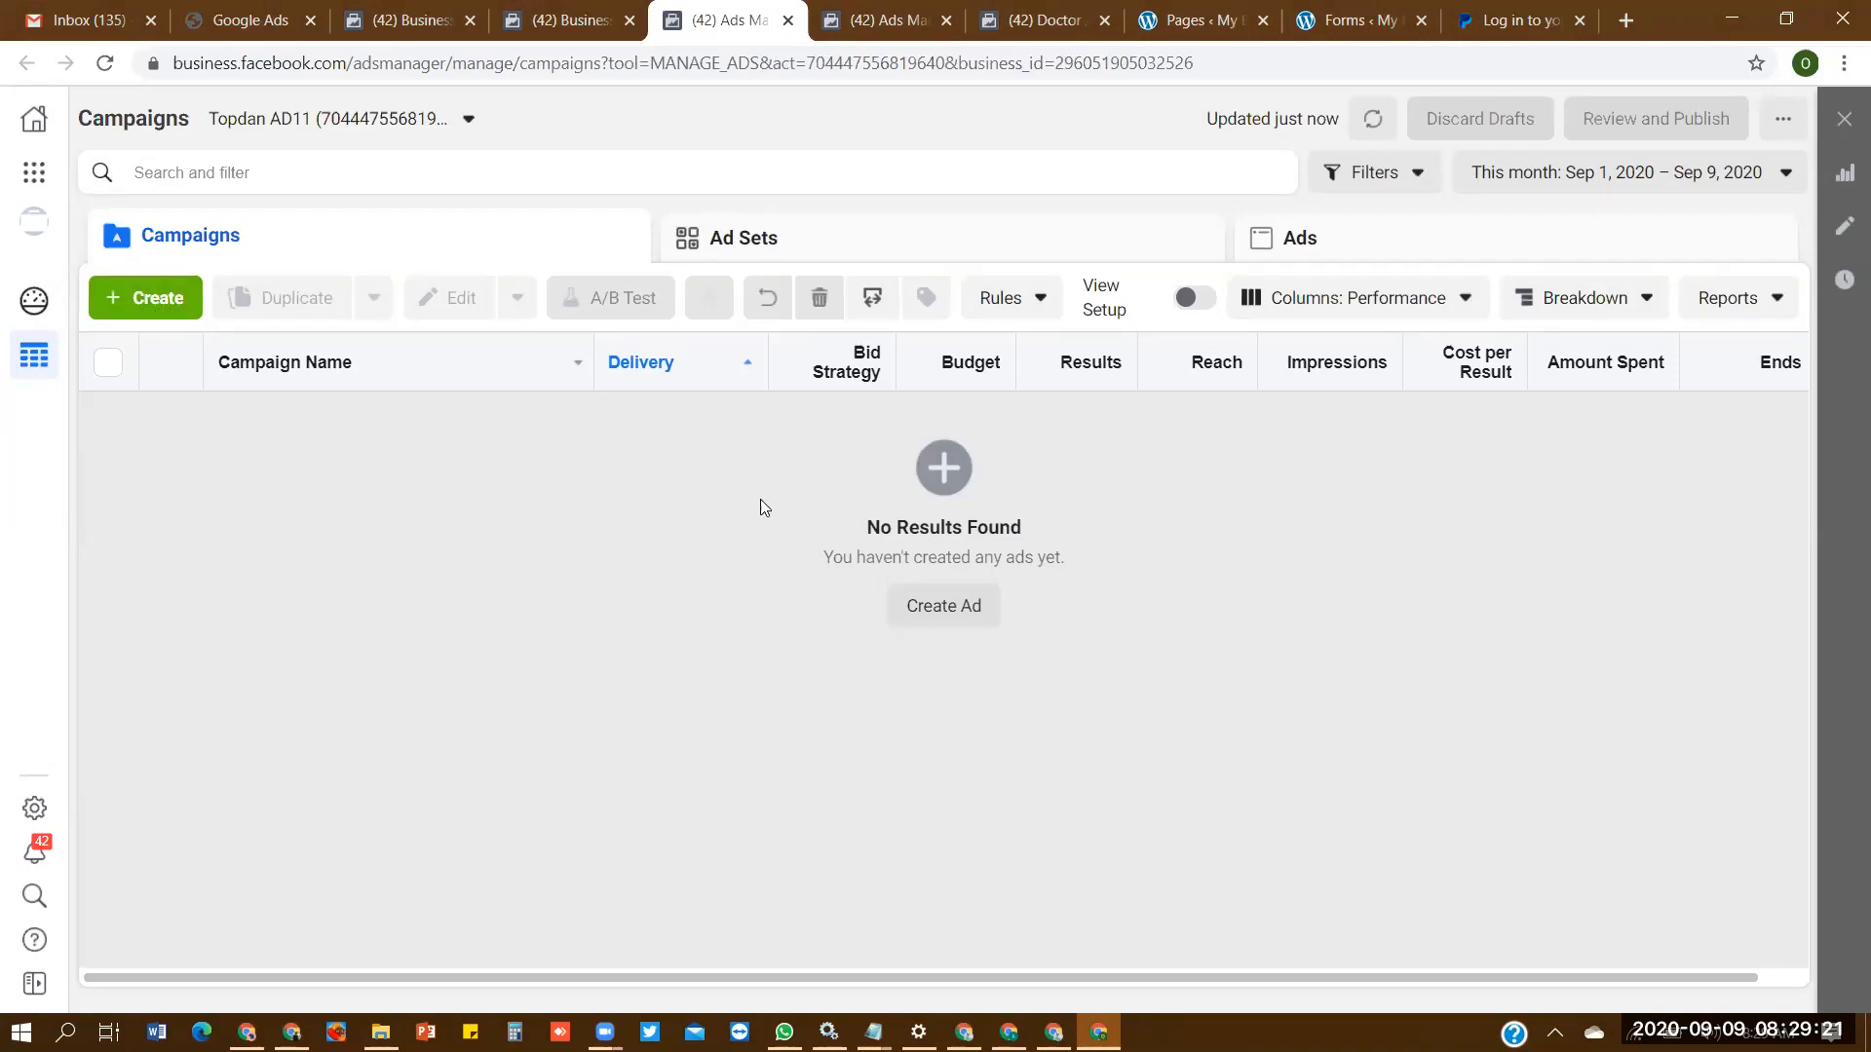
# - Create a new campaign with the Conversions objective in the Topdan AD11 ad account
pyautogui.click(965, 622)
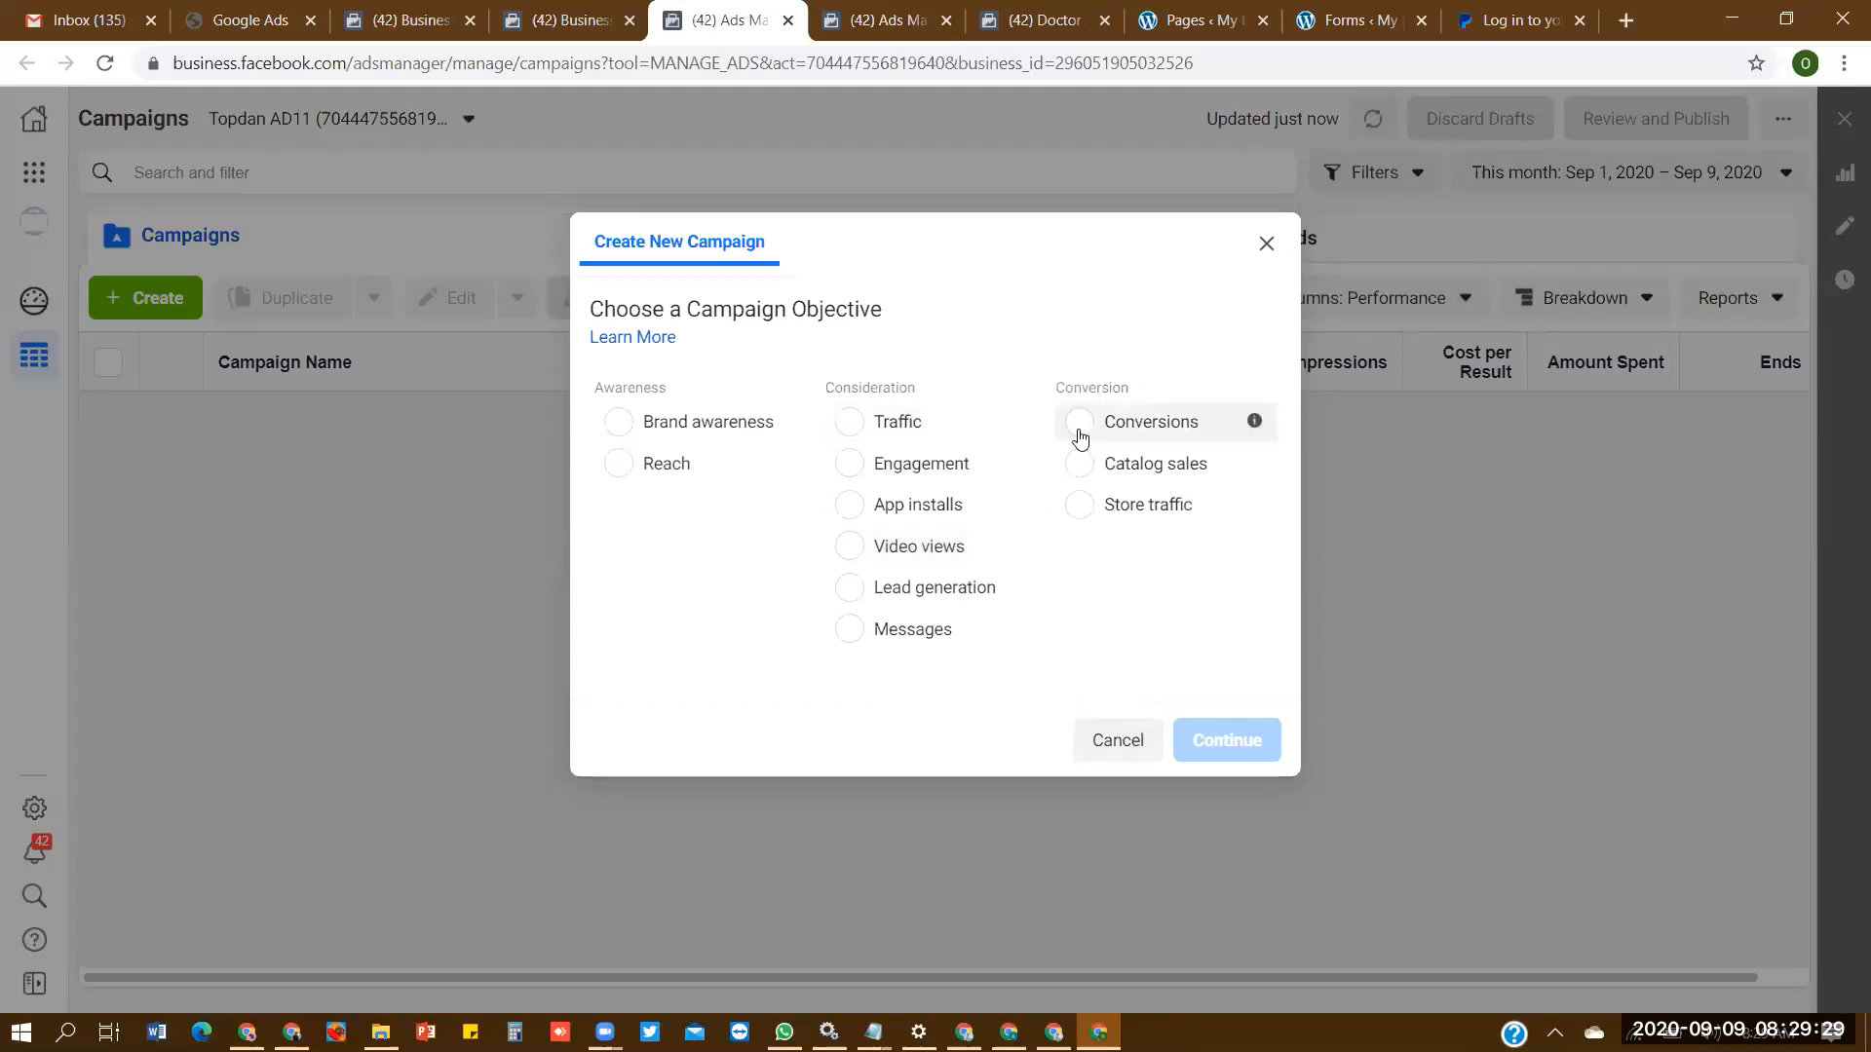
pyautogui.click(1080, 429)
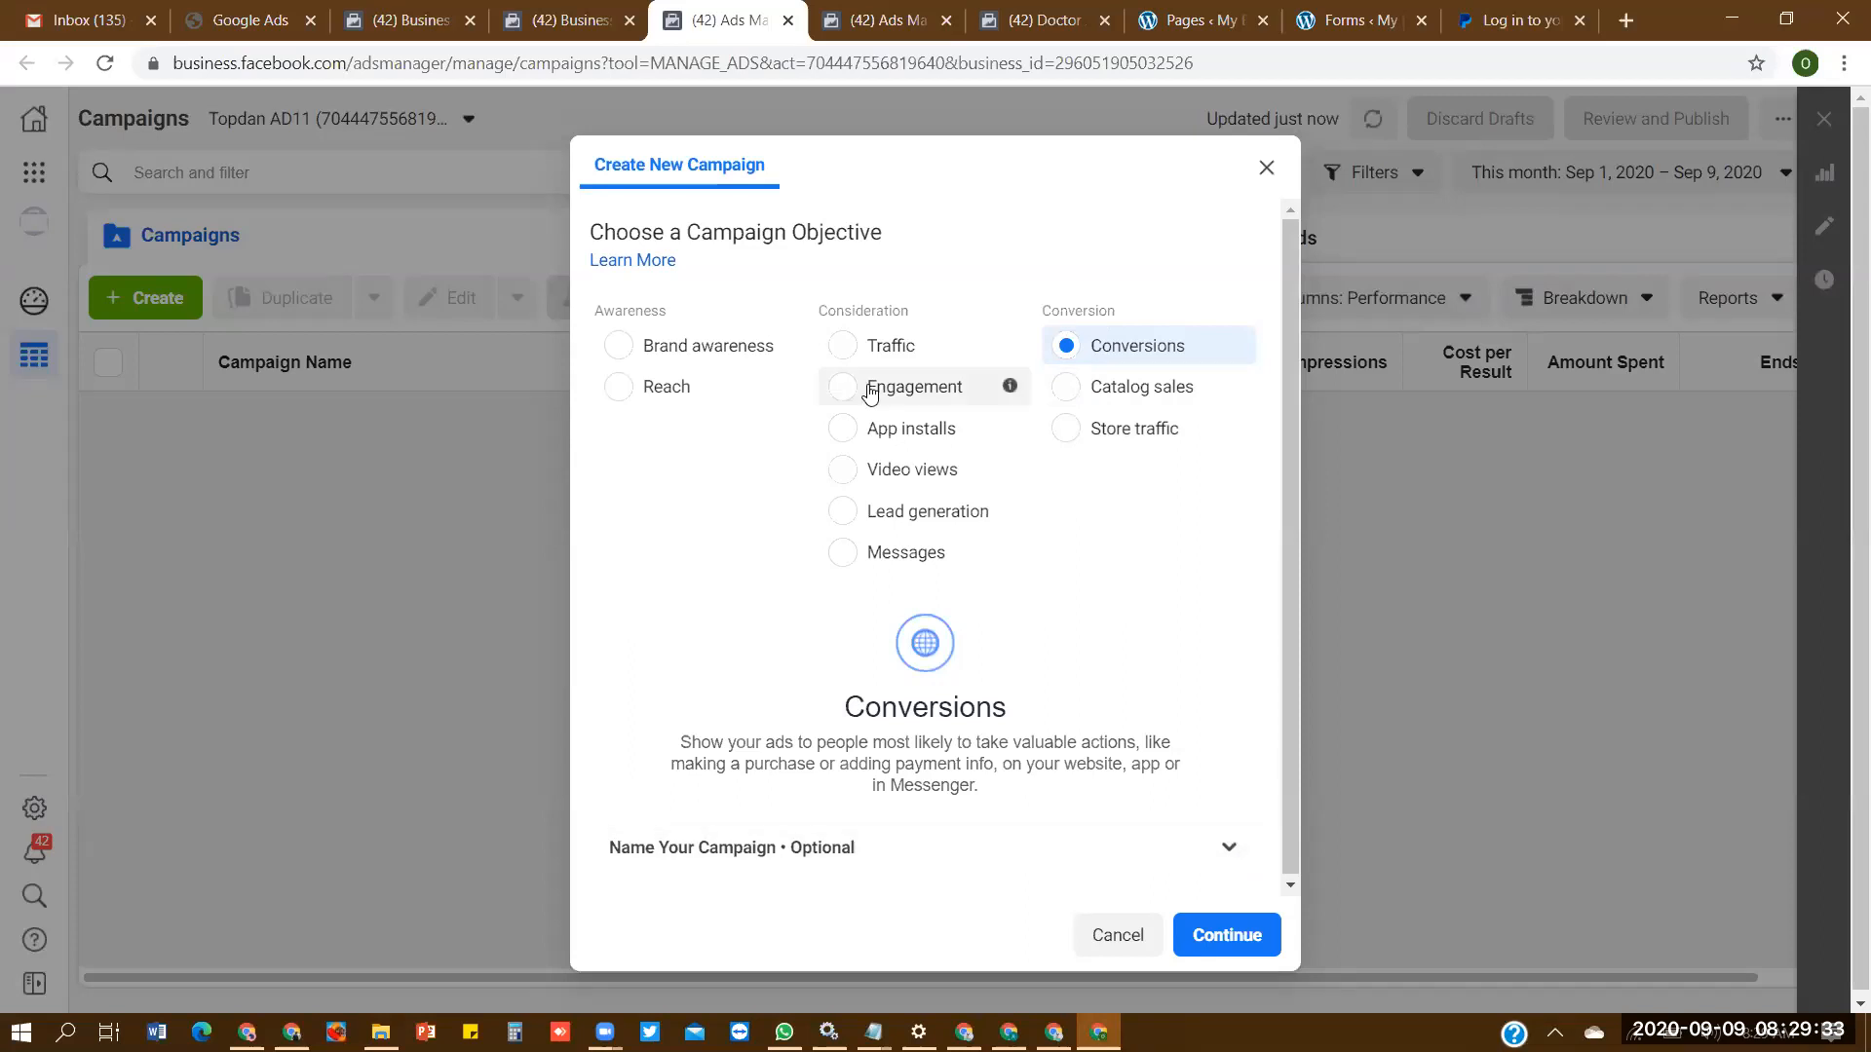
pyautogui.click(1014, 347)
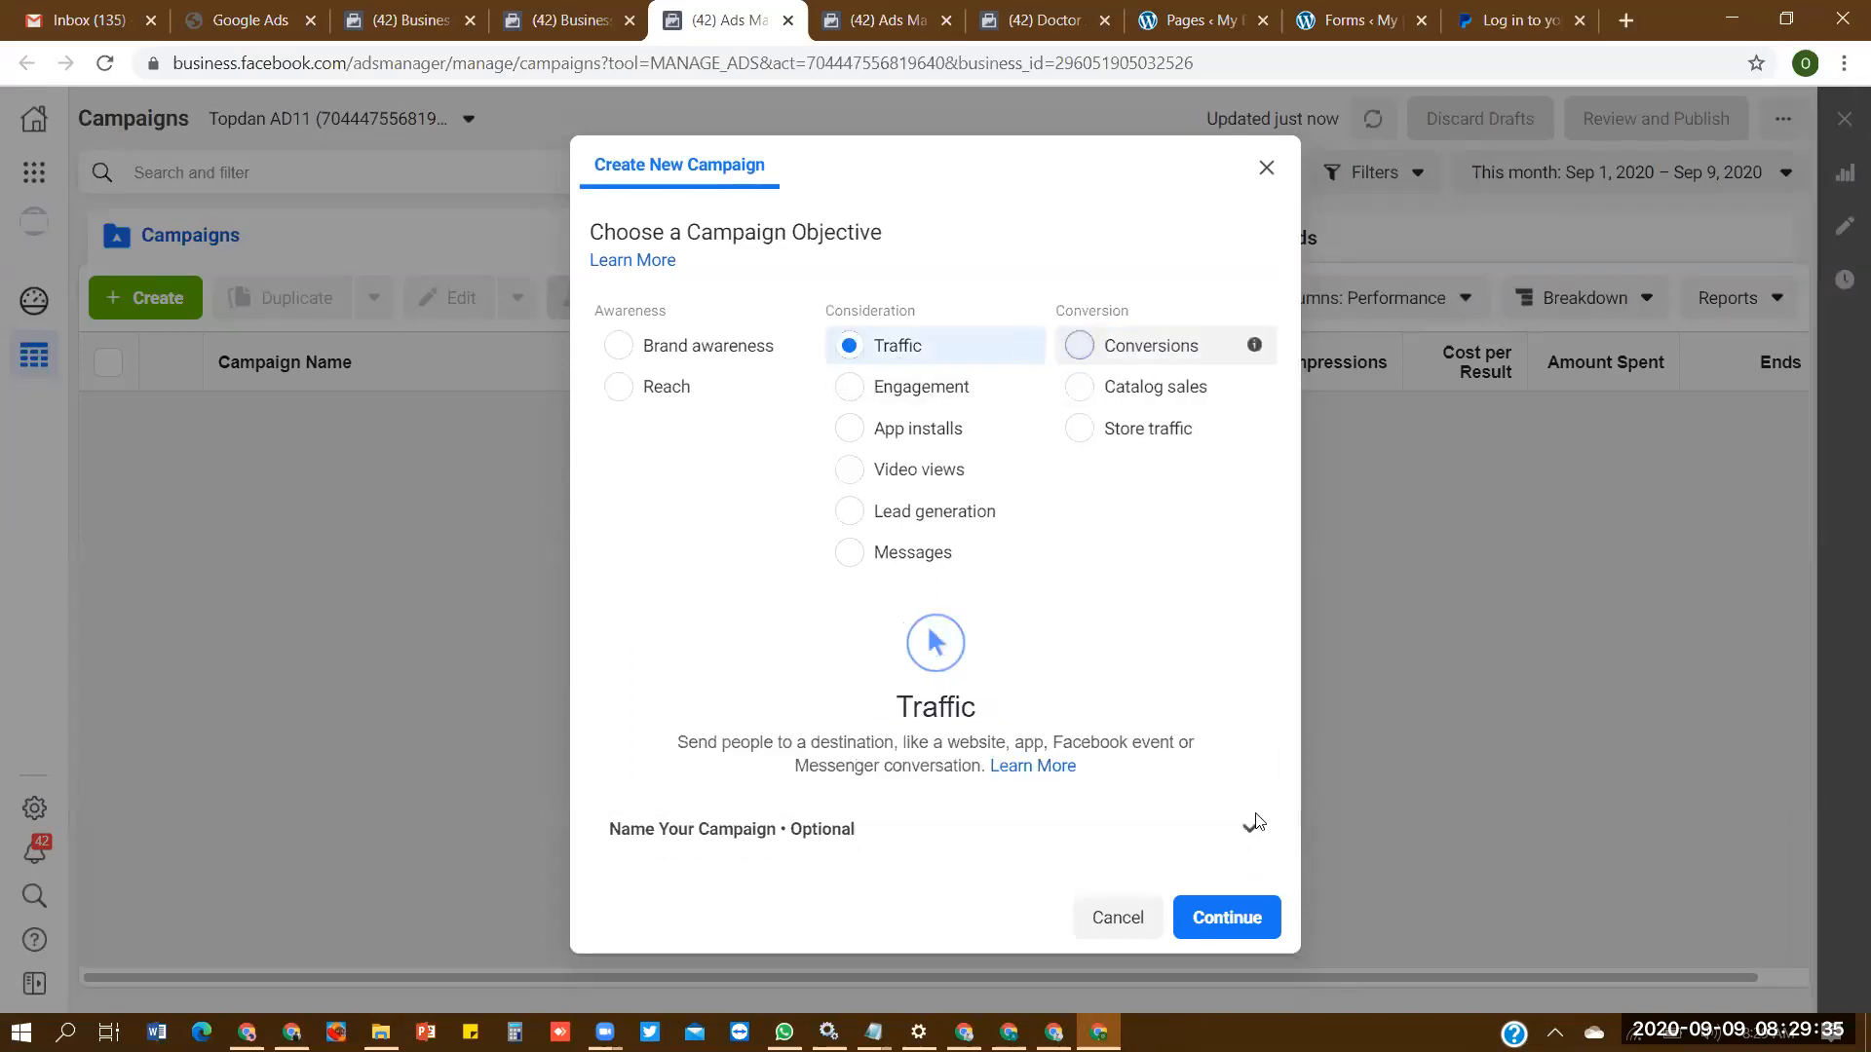
pyautogui.click(1170, 346)
pyautogui.click(1262, 931)
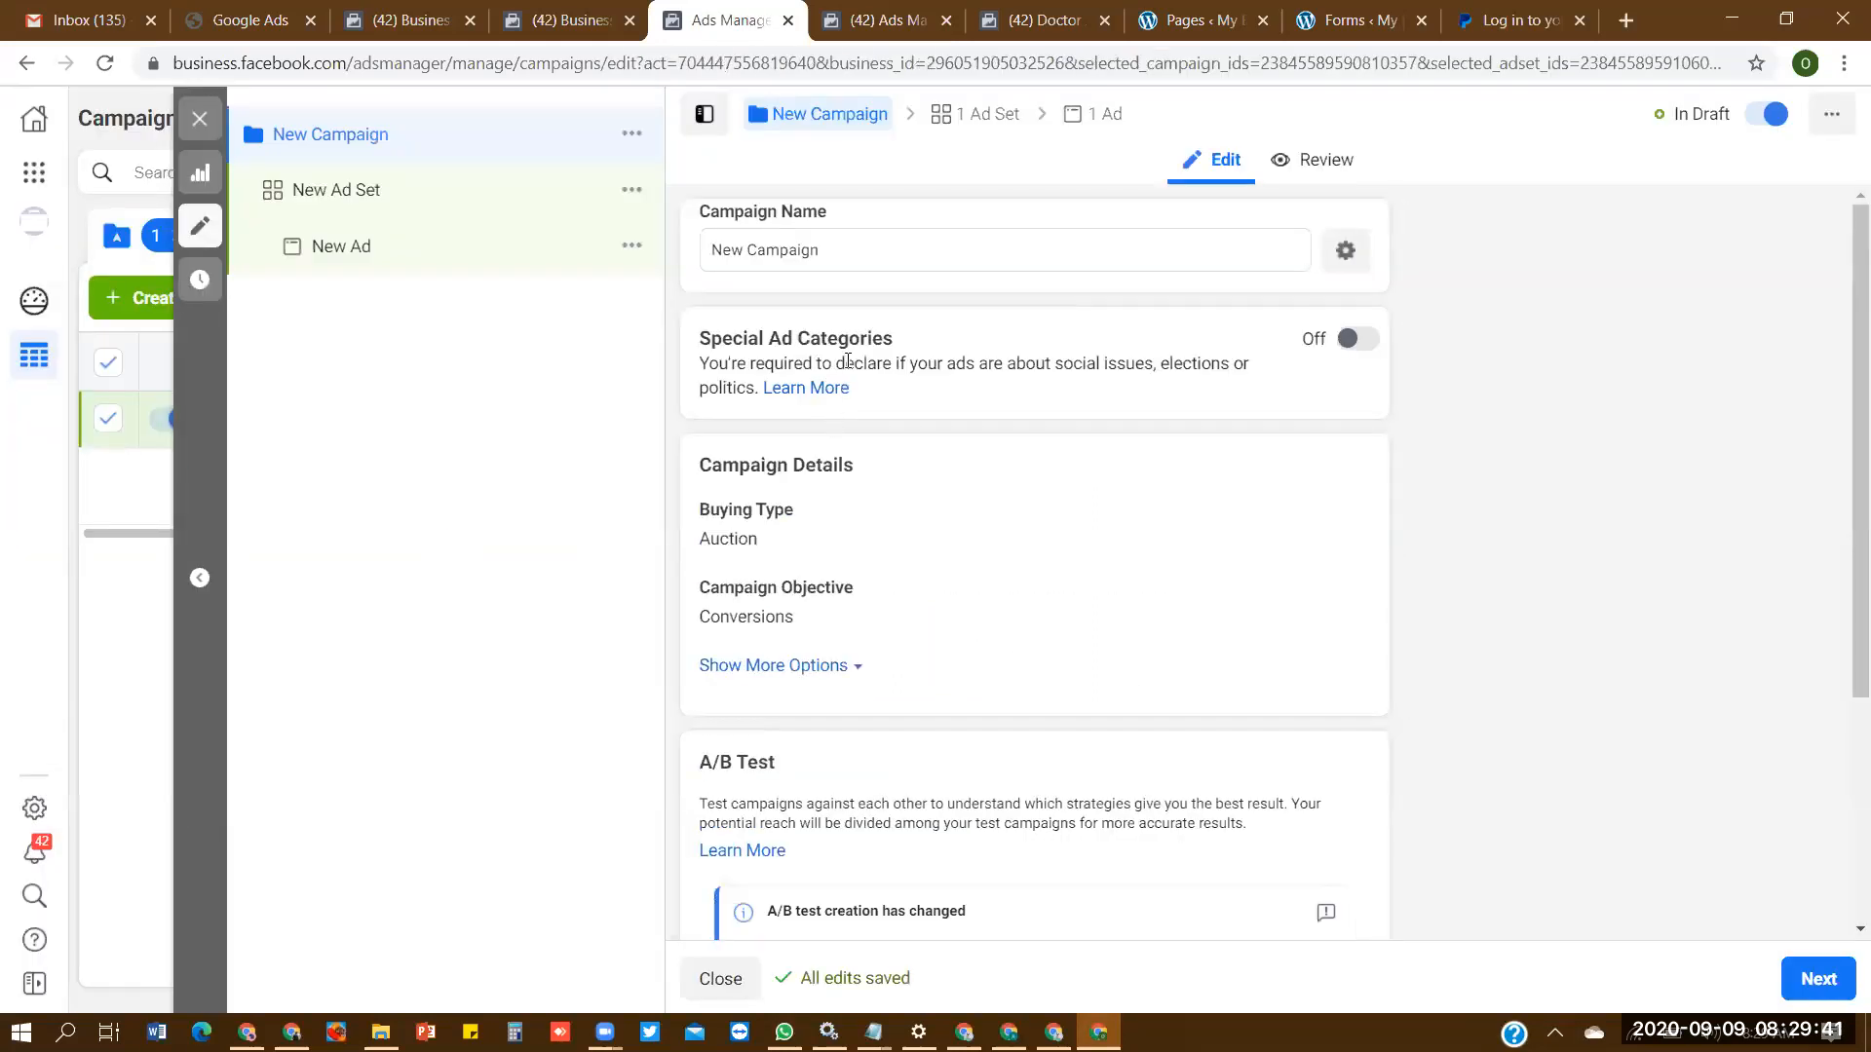
# - Rename the new campaign as "Campaign 1"
pyautogui.click(836, 255)
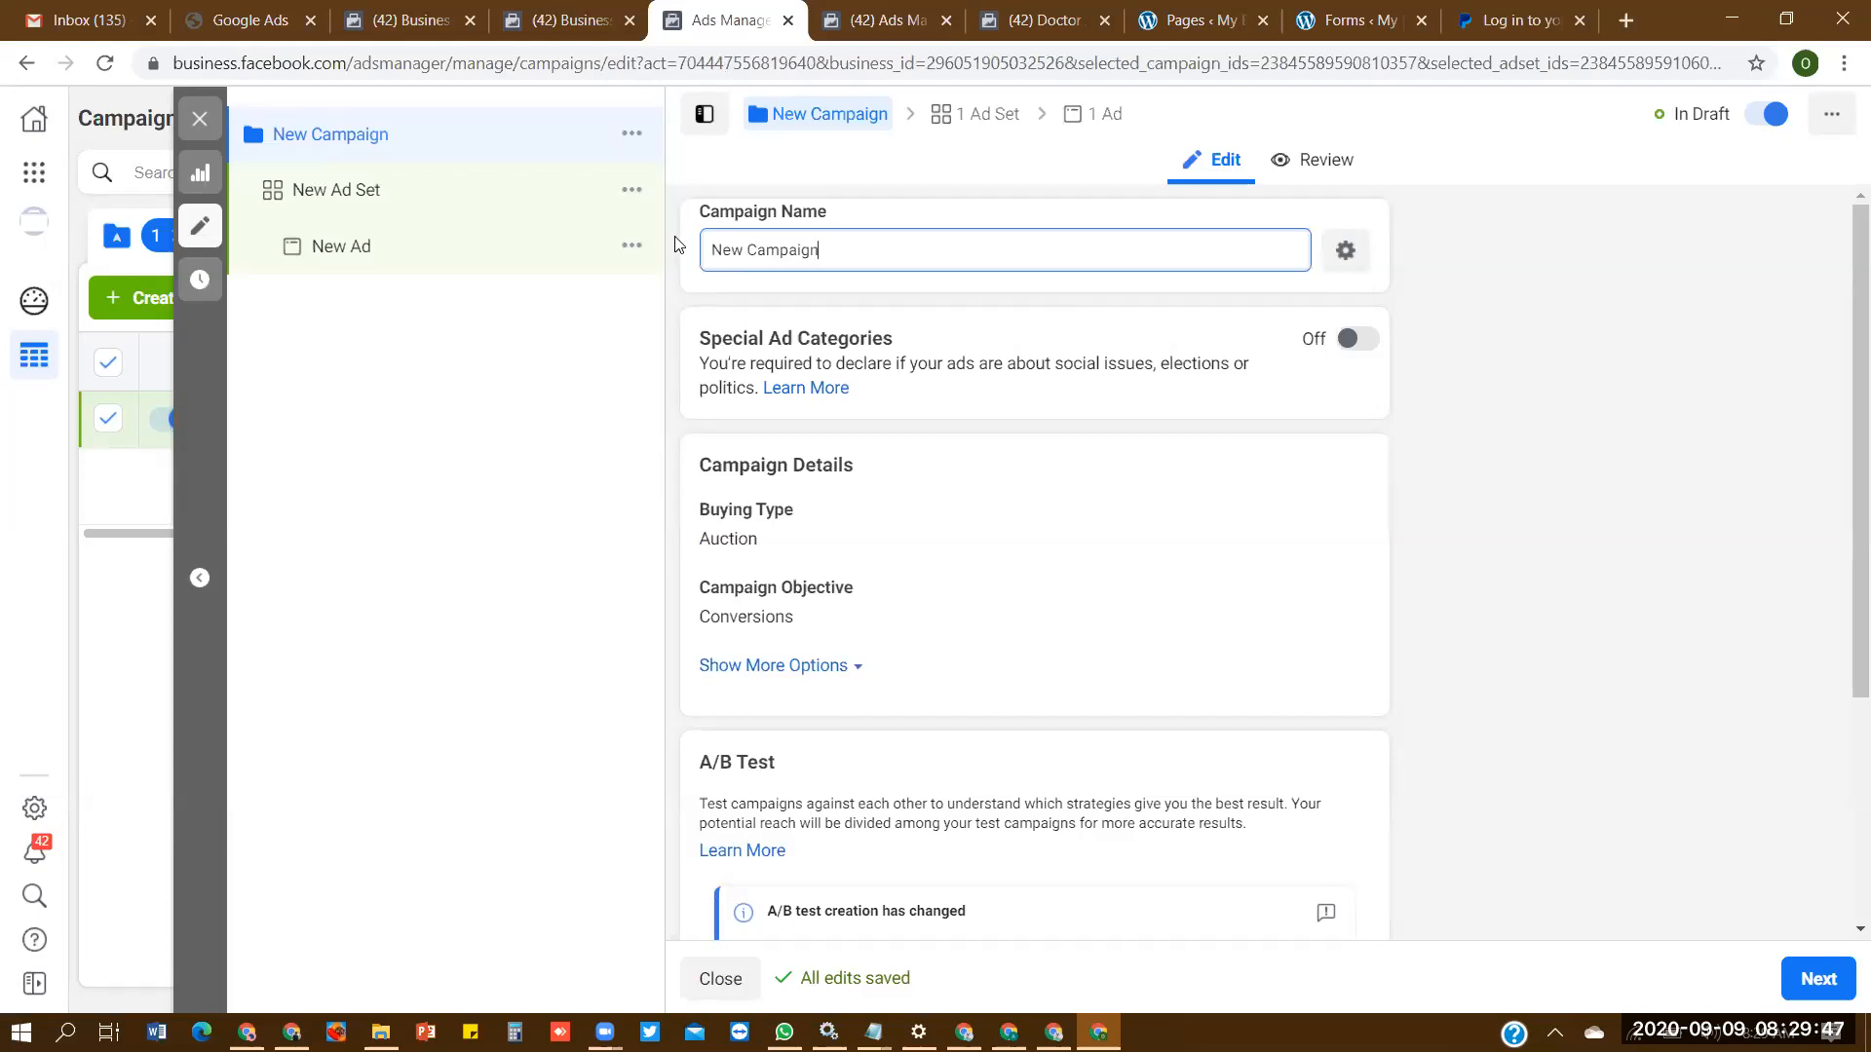
pyautogui.click(759, 252)
pyautogui.press('BackSpace')
pyautogui.press('BackSpace')
pyautogui.press('BackSpace')
pyautogui.press('BackSpace')
pyautogui.press('BackSpace')
pyautogui.press('BackSpace')
pyautogui.press('BackSpace')
pyautogui.press('BackSpace')
pyautogui.press('BackSpace')
pyautogui.press('BackSpace')
pyautogui.press('BackSpace')
pyautogui.press('BackSpace')
pyautogui.press('BackSpace')
pyautogui.write('Ca')
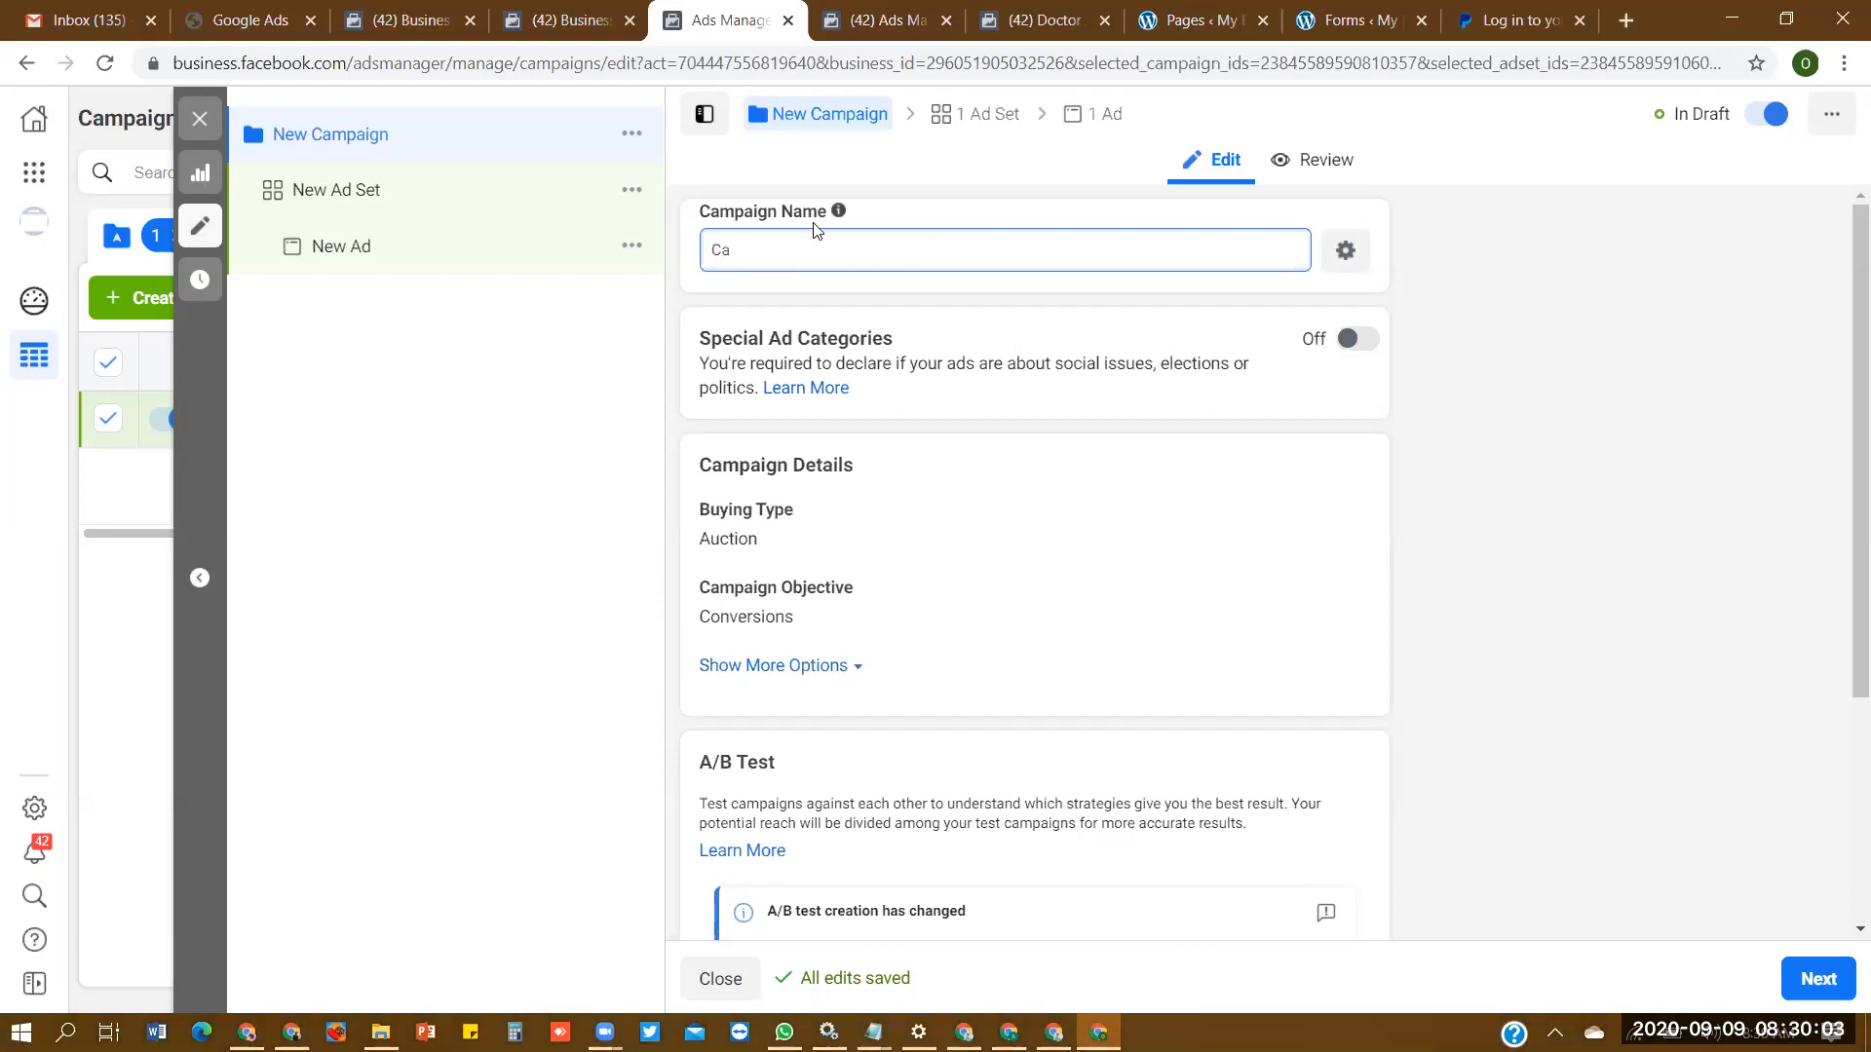
pyautogui.write('mpaign 1')
# - Turn on Campaign Budget Optimization for Campaign 1 to preview its budget options, and switch it back off
pyautogui.click(1841, 690)
pyautogui.moveTo(1841, 680); pyautogui.dragTo(1838, 886)
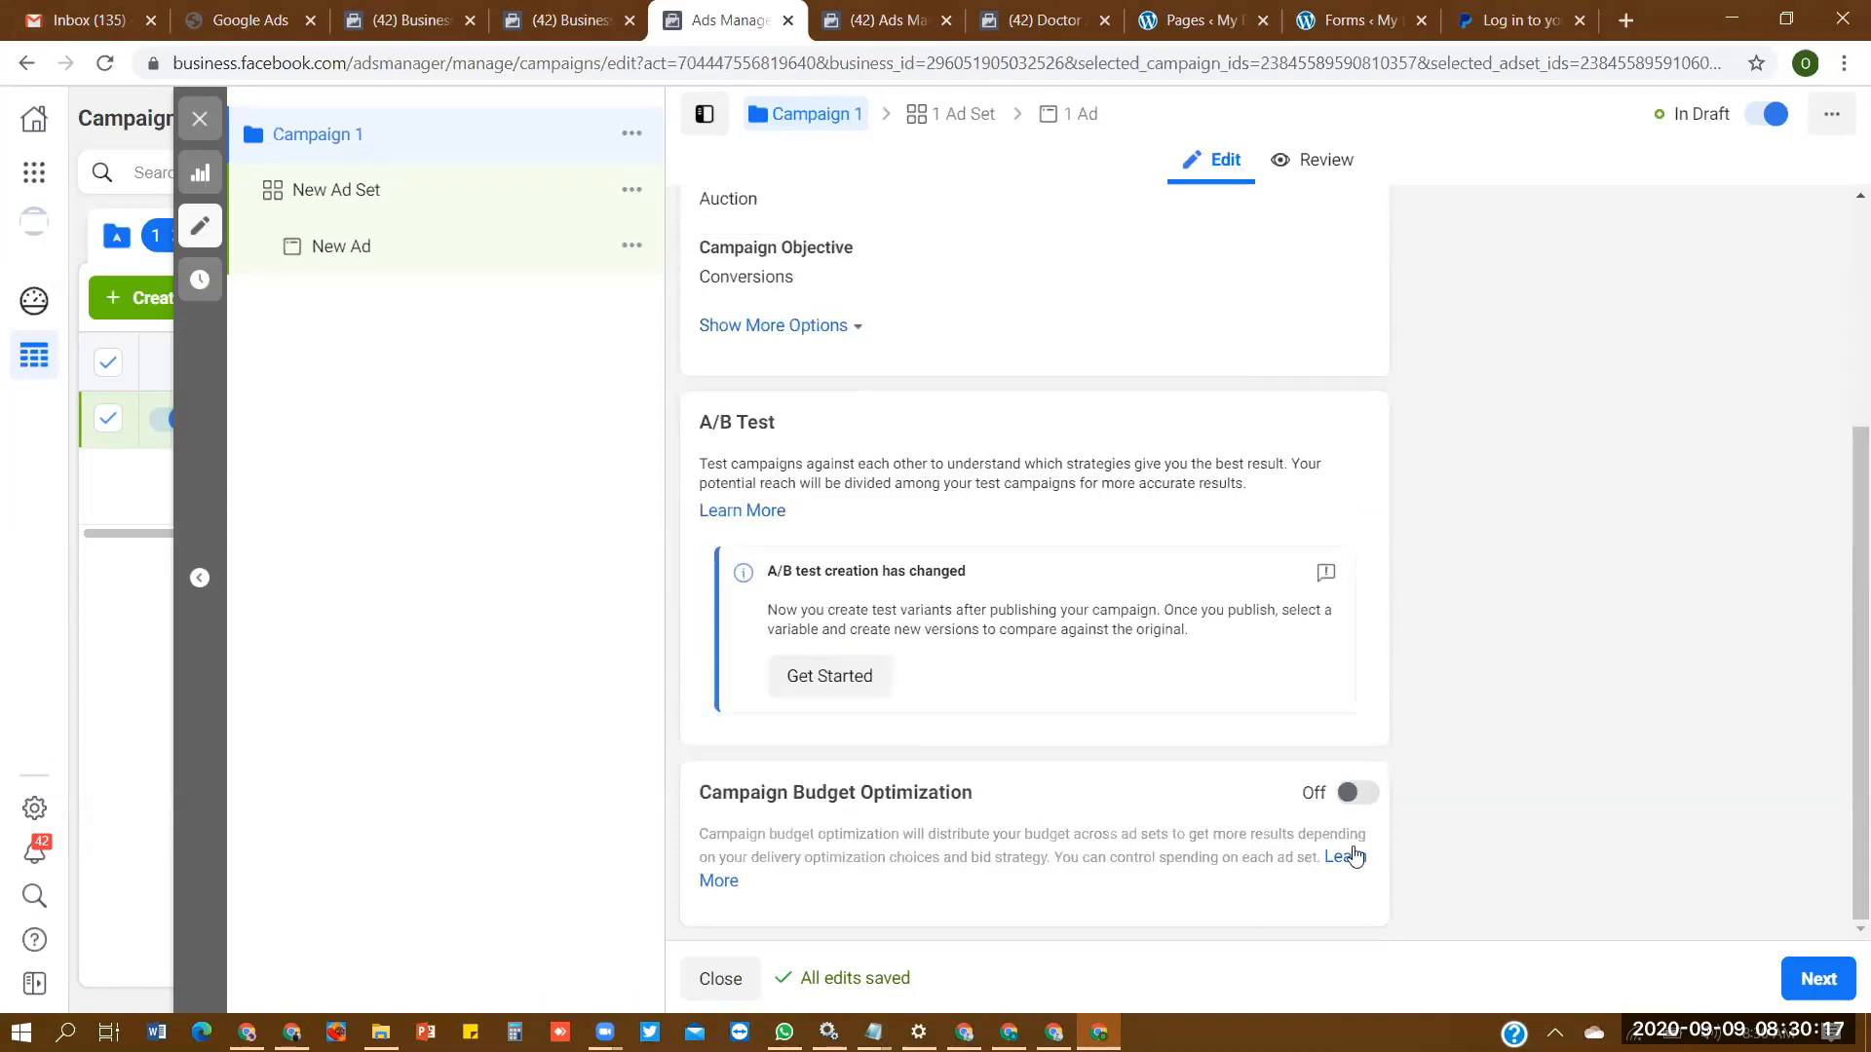
pyautogui.click(1358, 797)
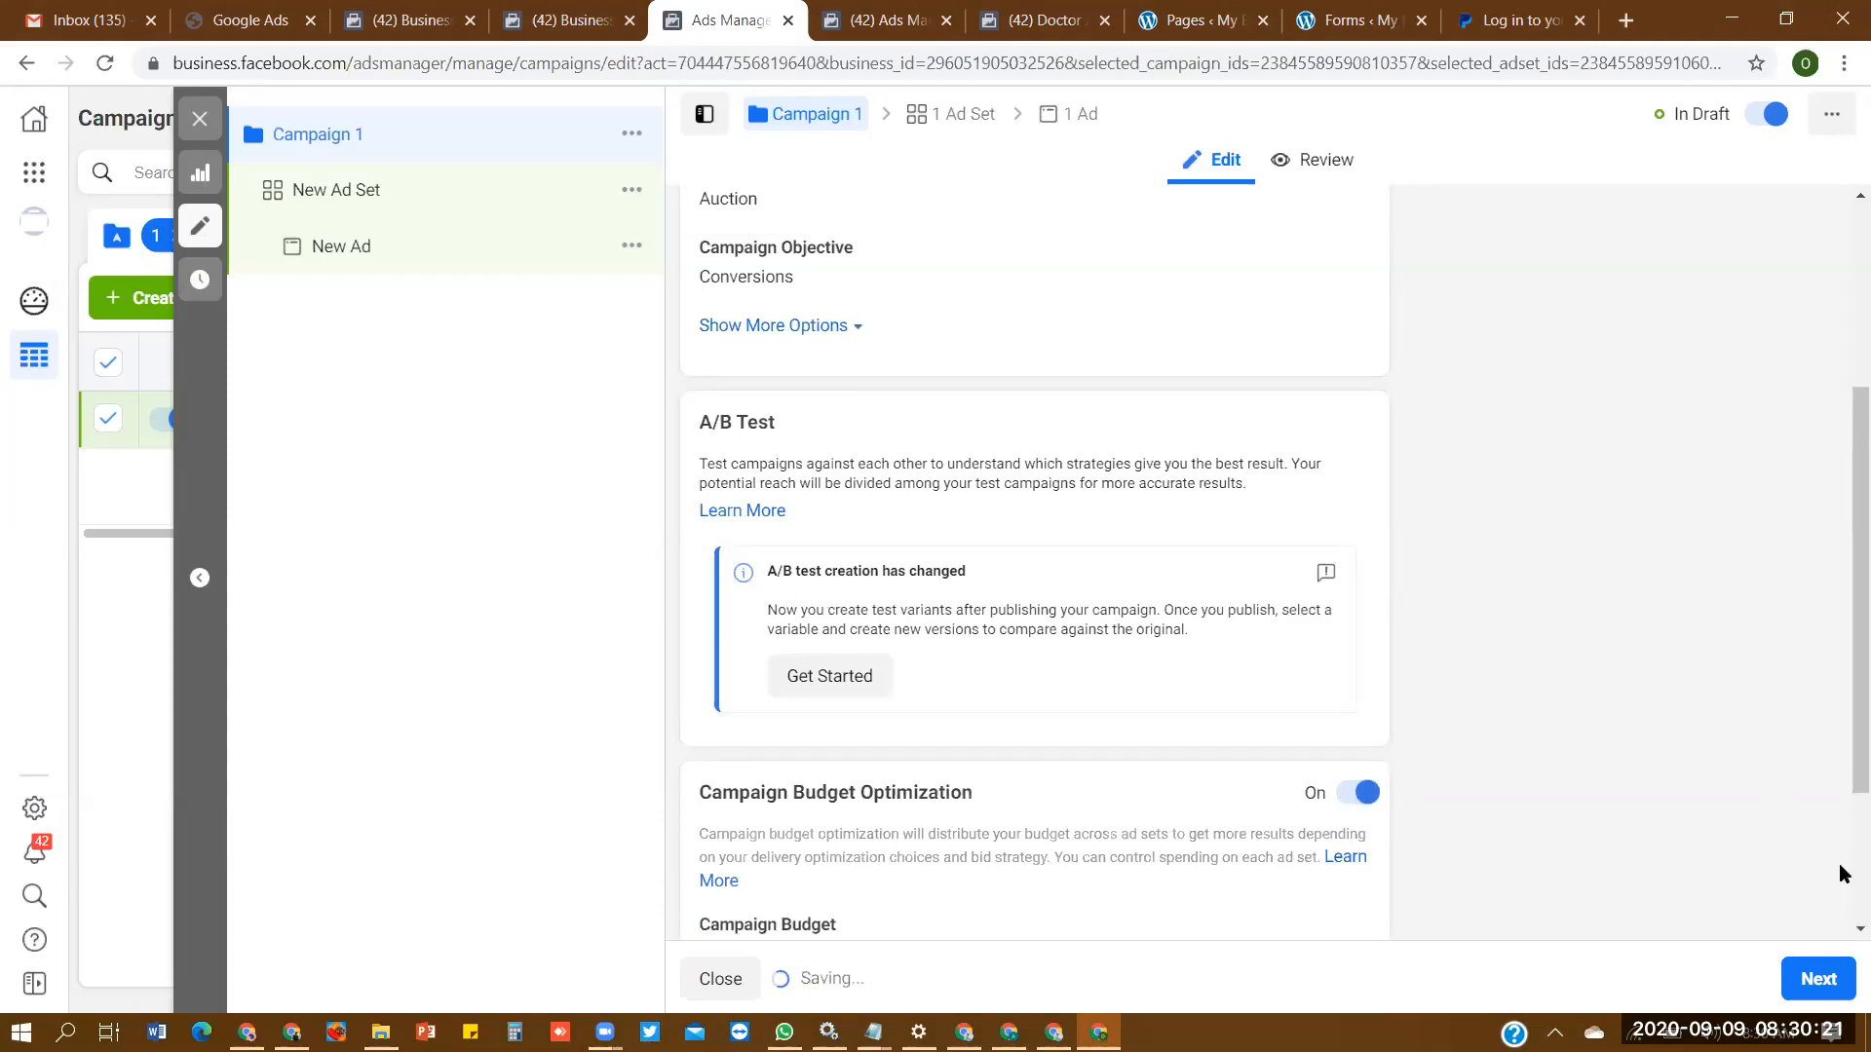
pyautogui.scroll(-3, 1845, 845)
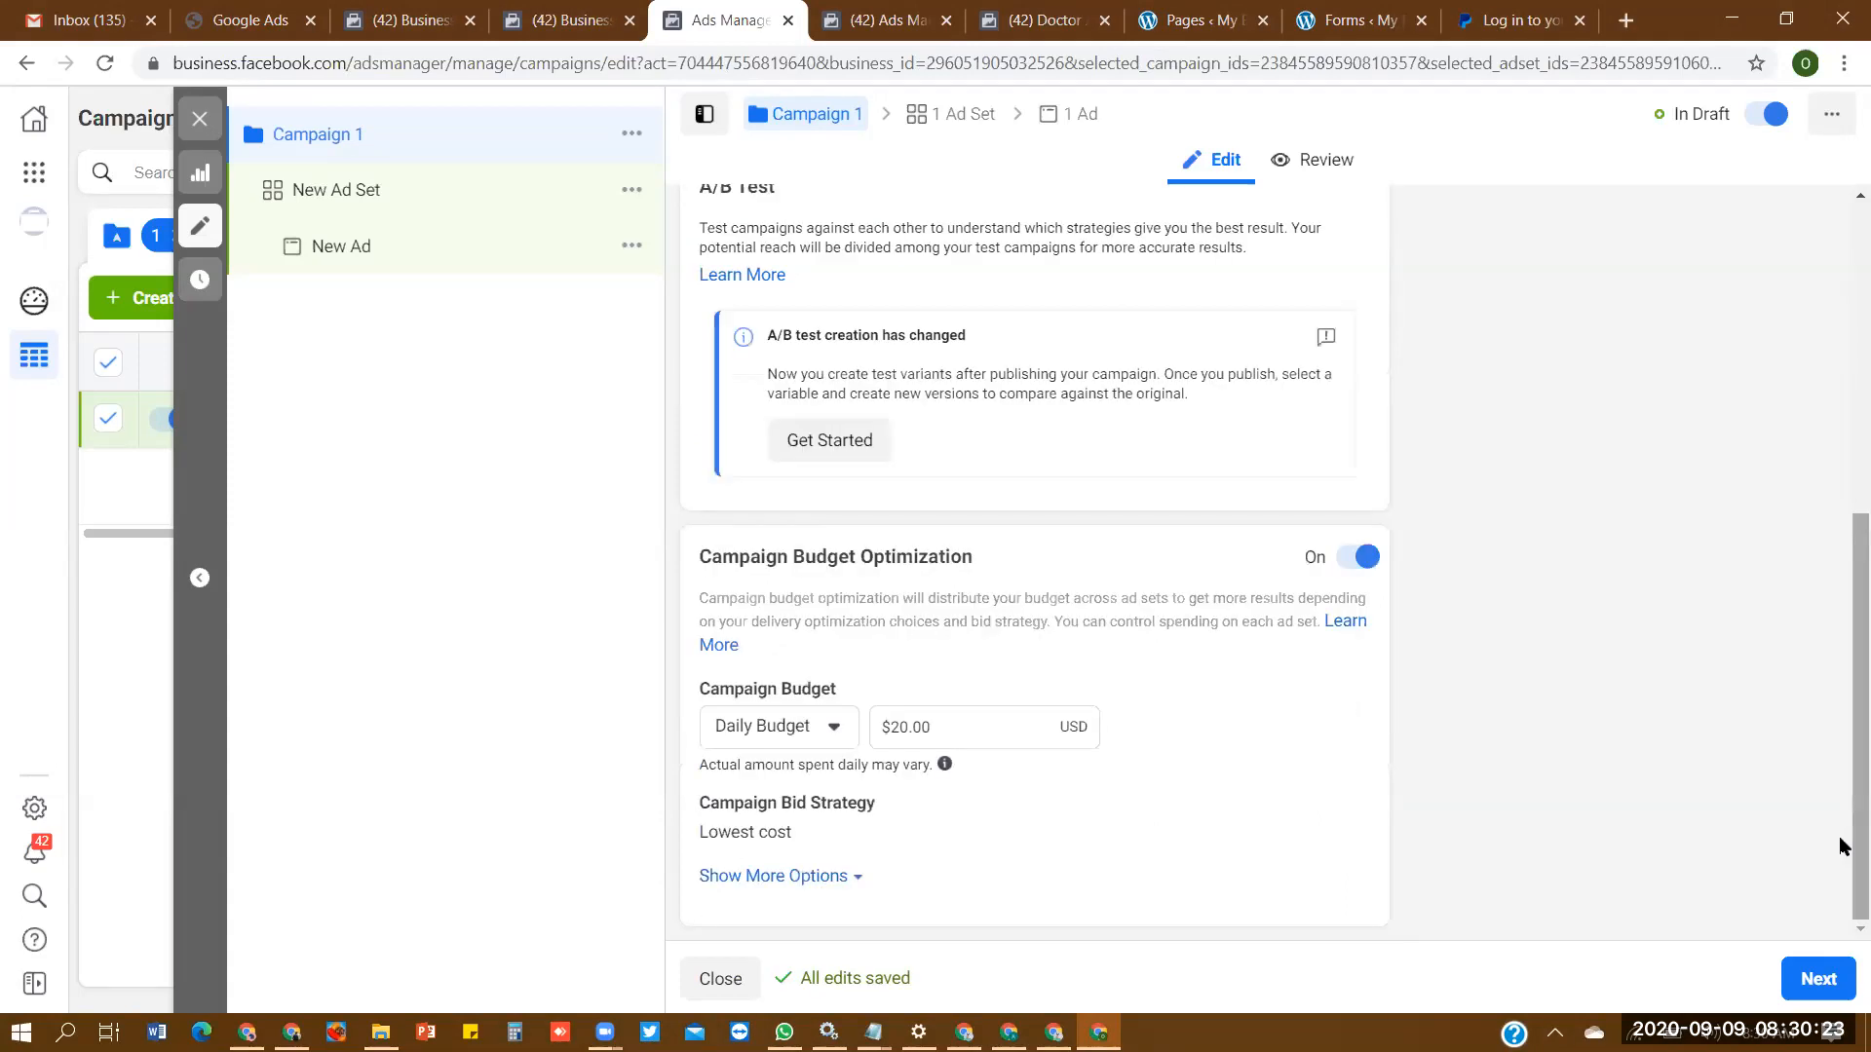
pyautogui.click(1356, 559)
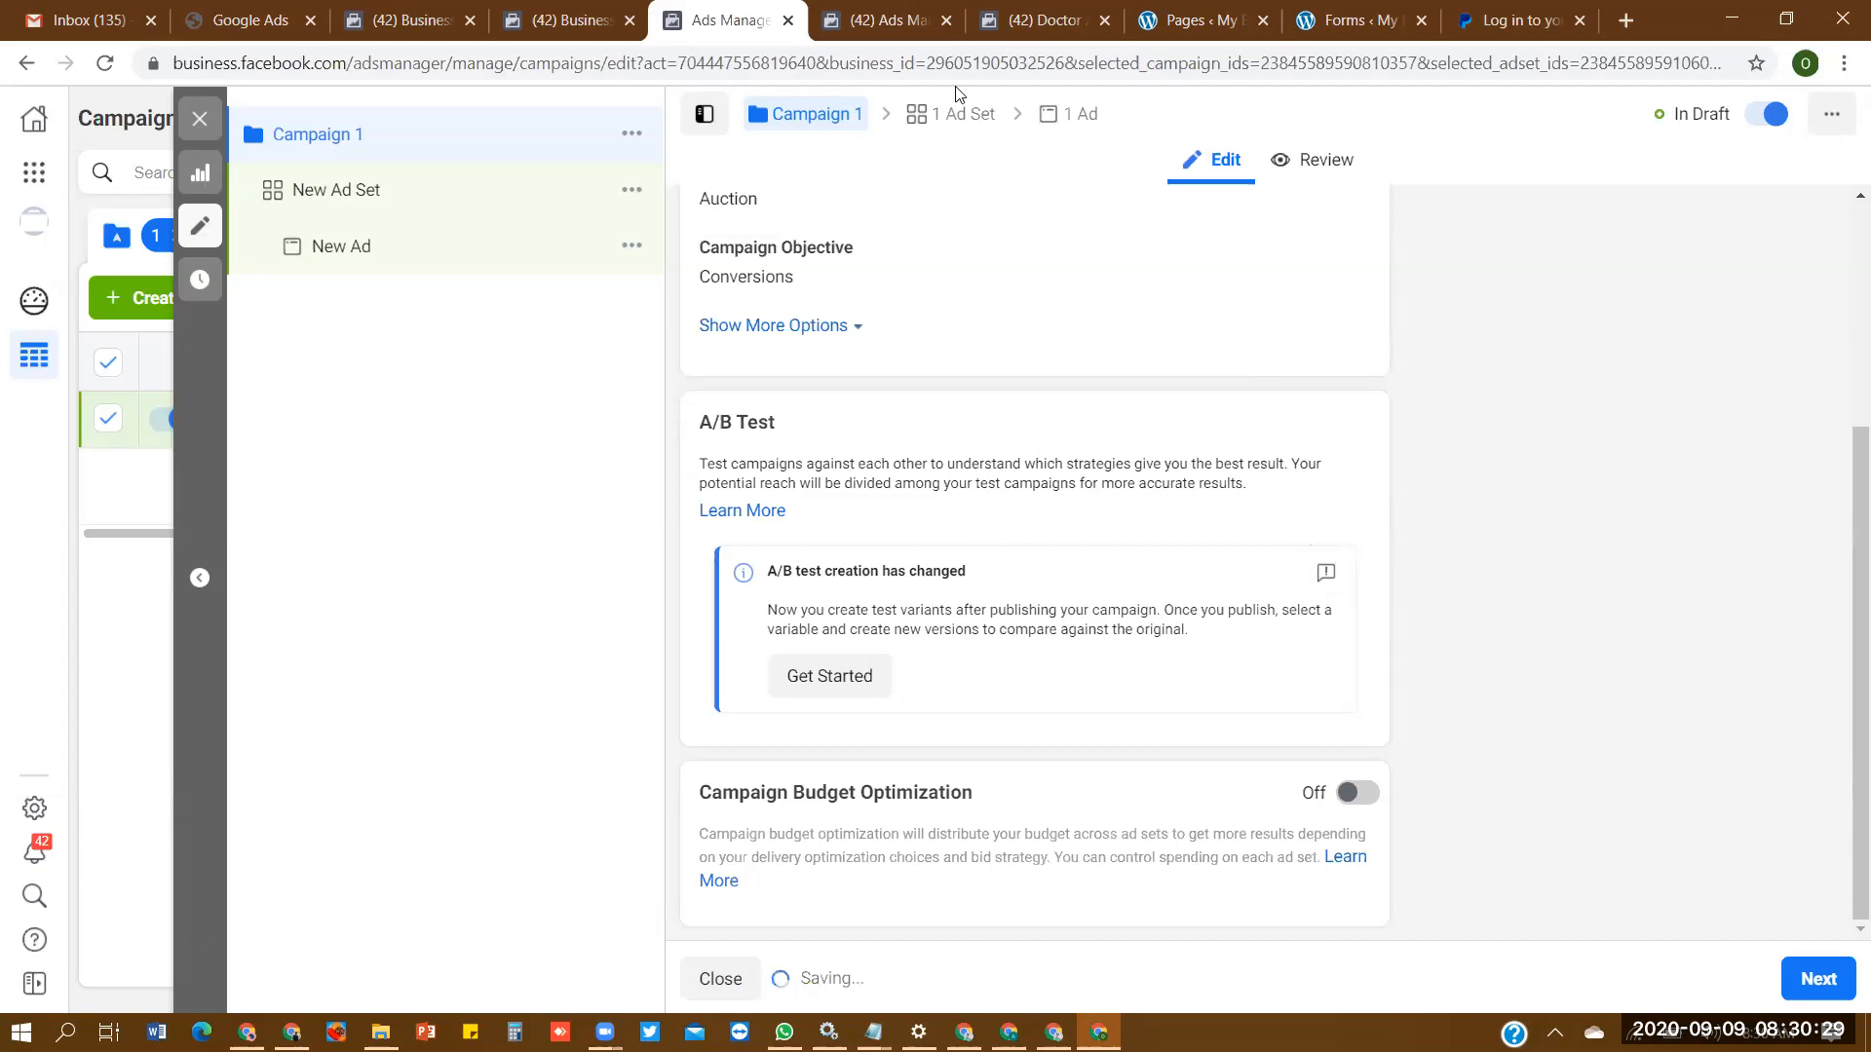
# - Open the campaign's ad set and rename it as "Ad Set 1"
pyautogui.click(955, 114)
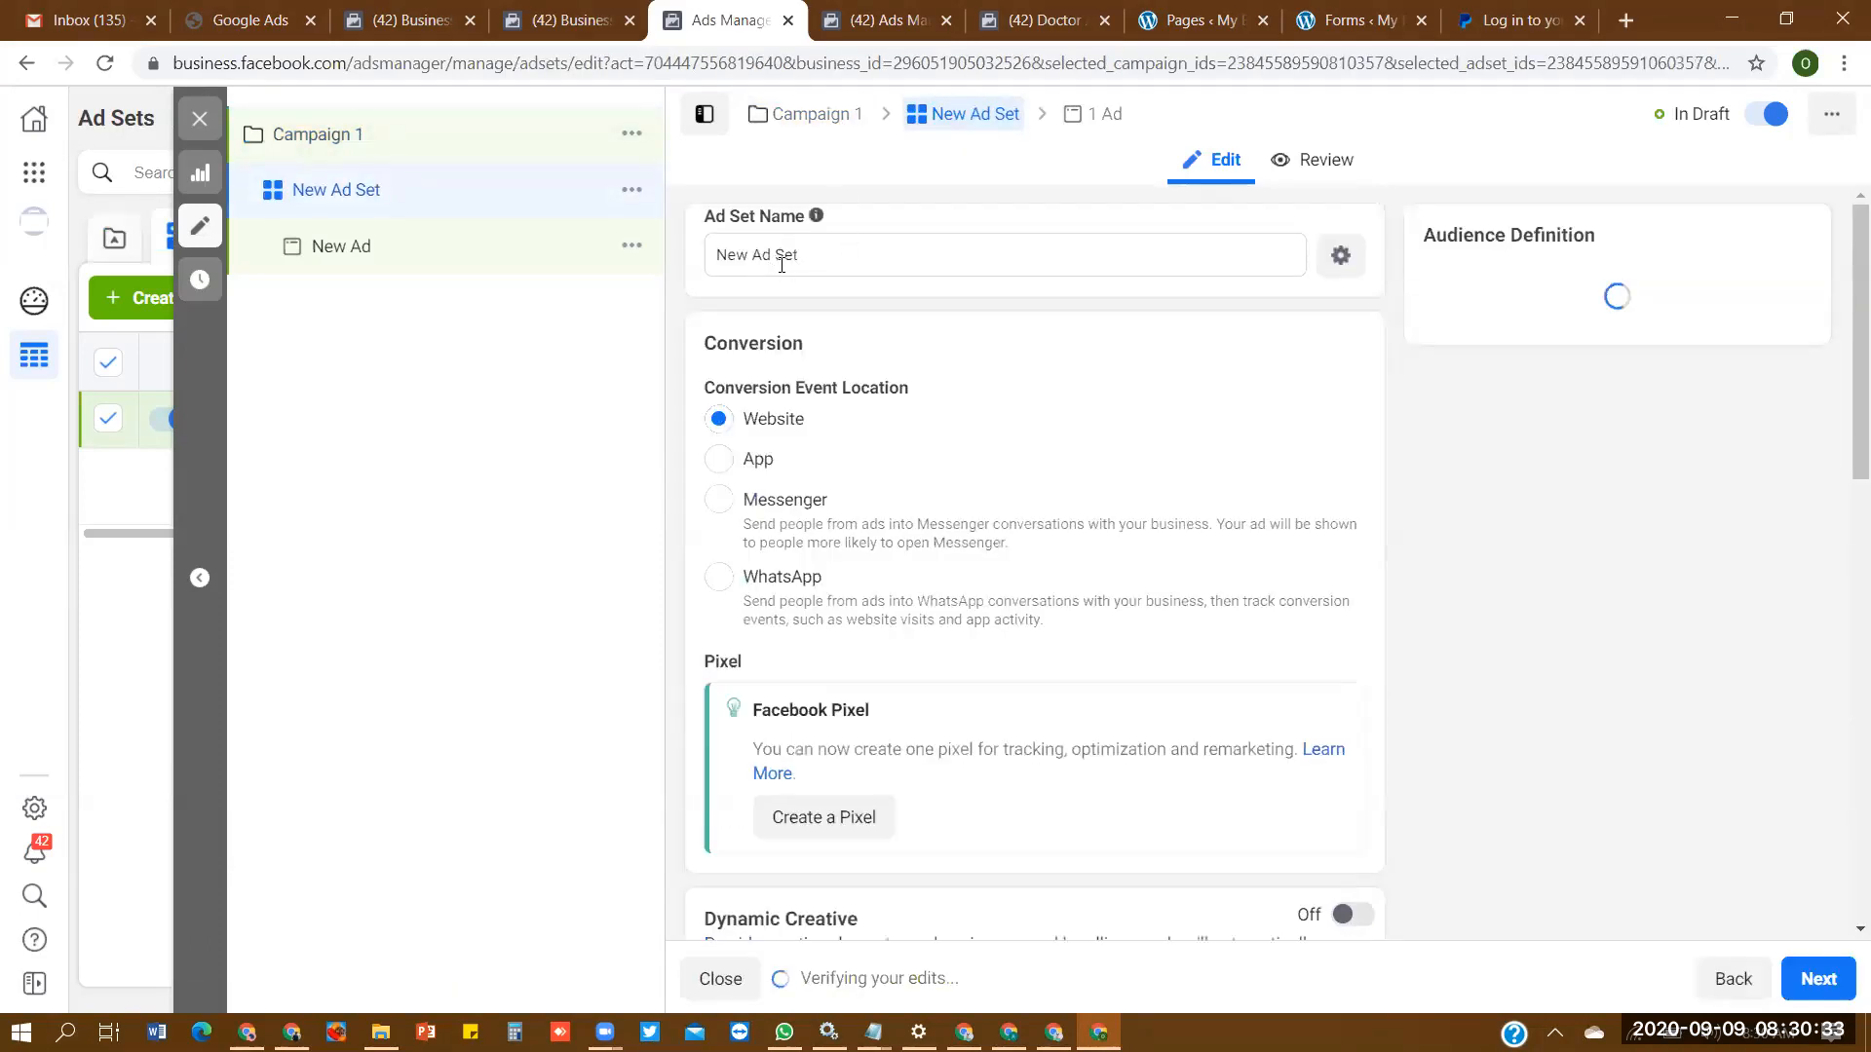
pyautogui.click(750, 256)
pyautogui.press('BackSpace')
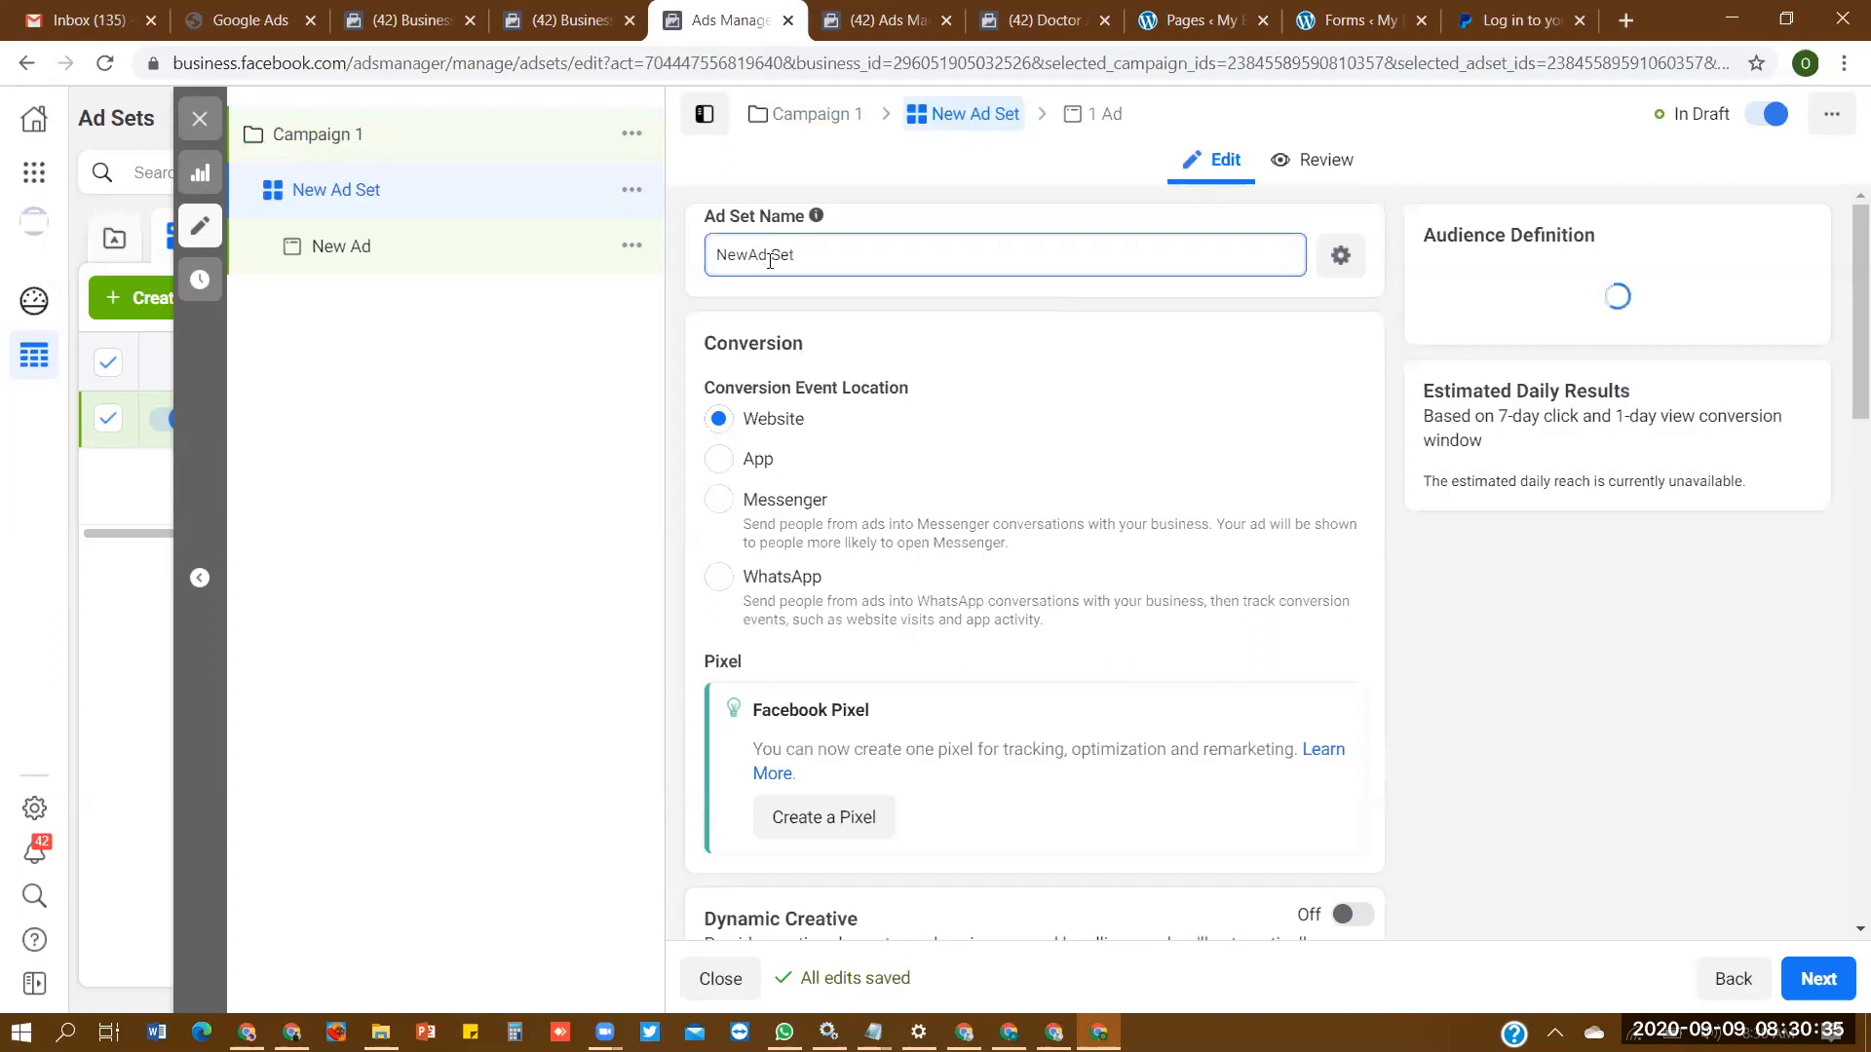
pyautogui.press('BackSpace')
pyautogui.press('BackSpace')
pyautogui.press('BackSpace')
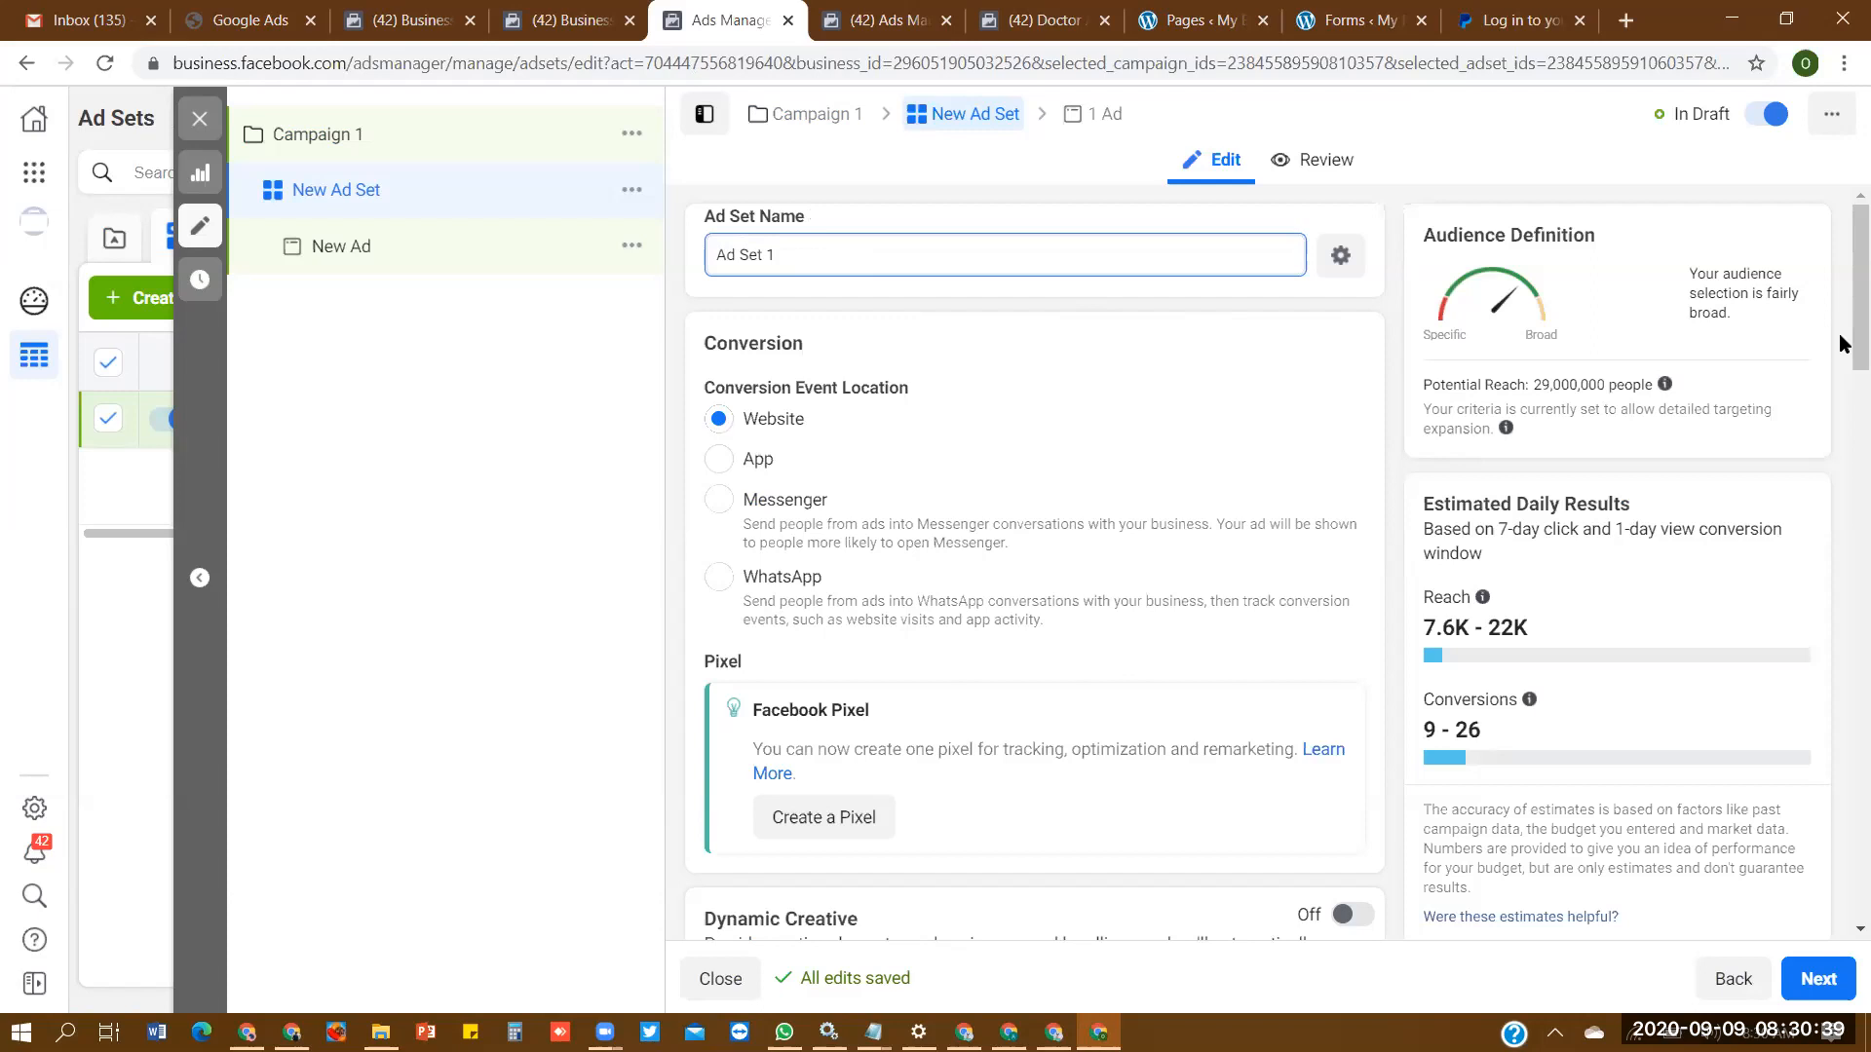
# - Create a Facebook pixel for Ad Set 1, keeping the name "Topdan AD11's Pixel" and no website URL
pyautogui.scroll(-3, 1838, 333)
pyautogui.scroll(3, 1839, 332)
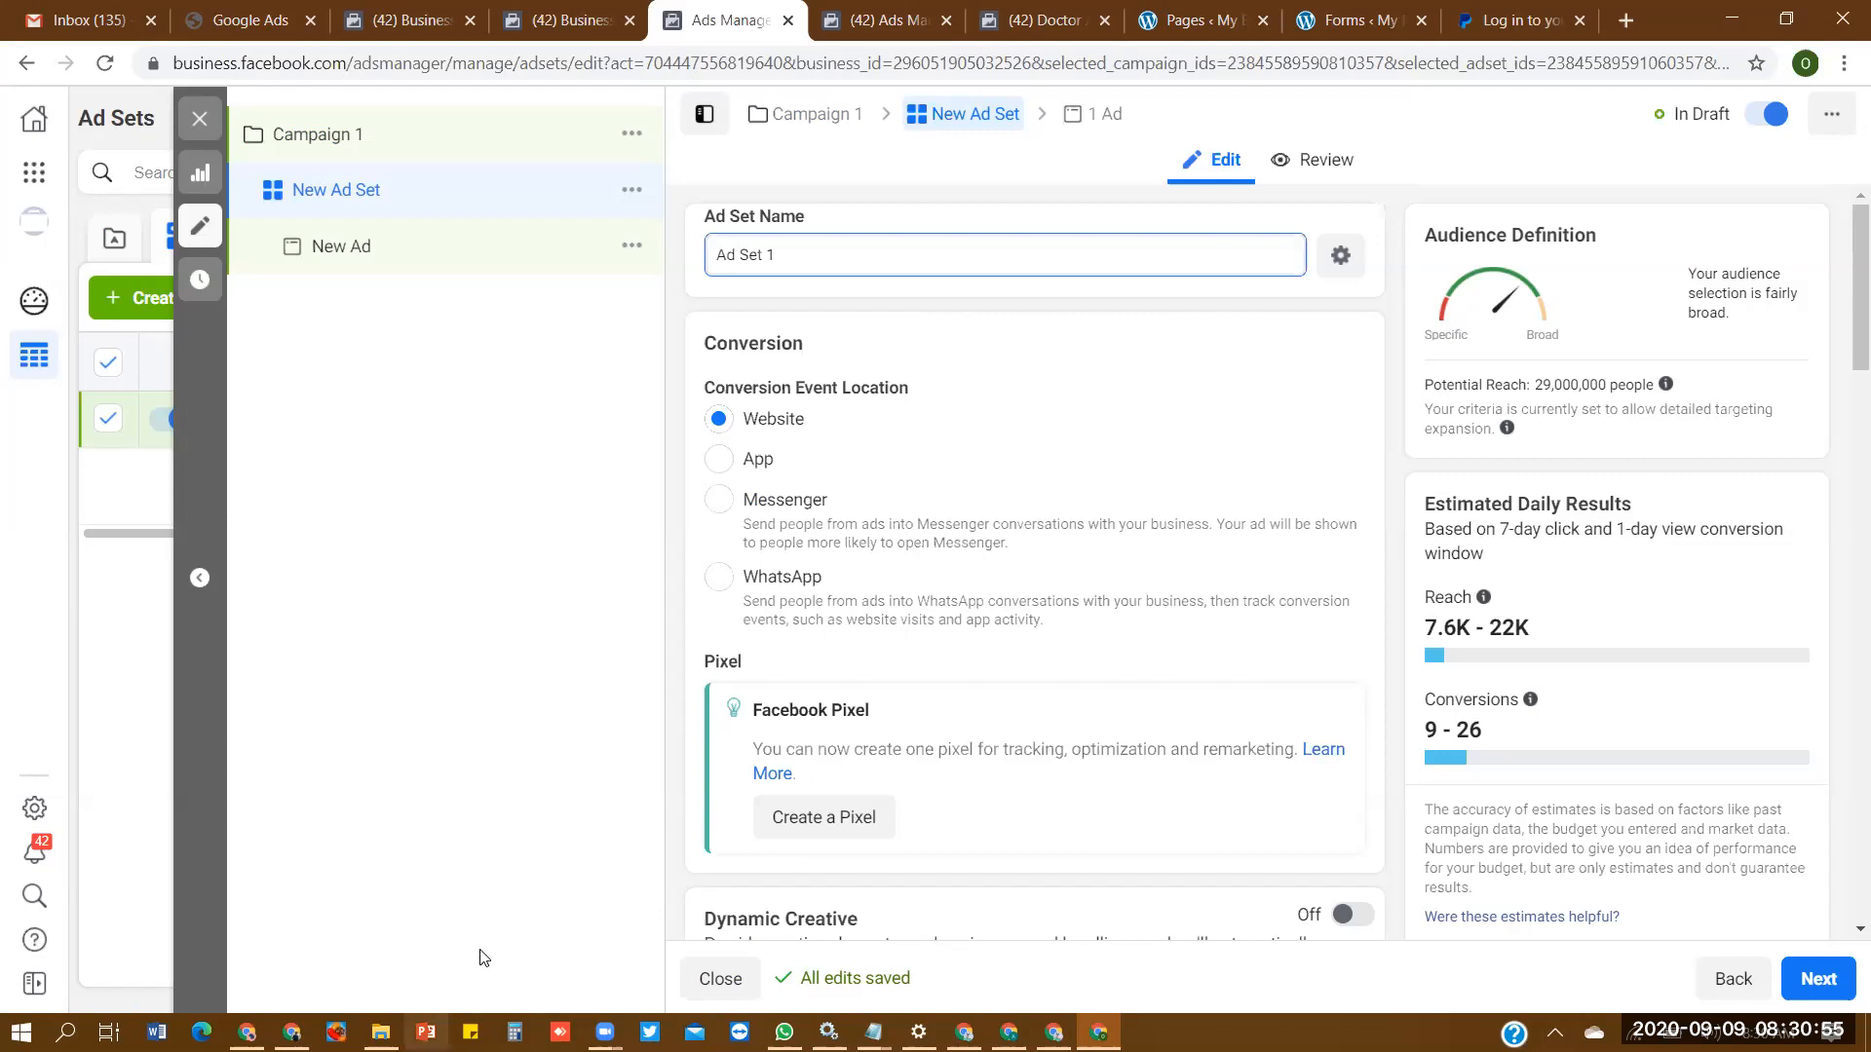
pyautogui.click(837, 838)
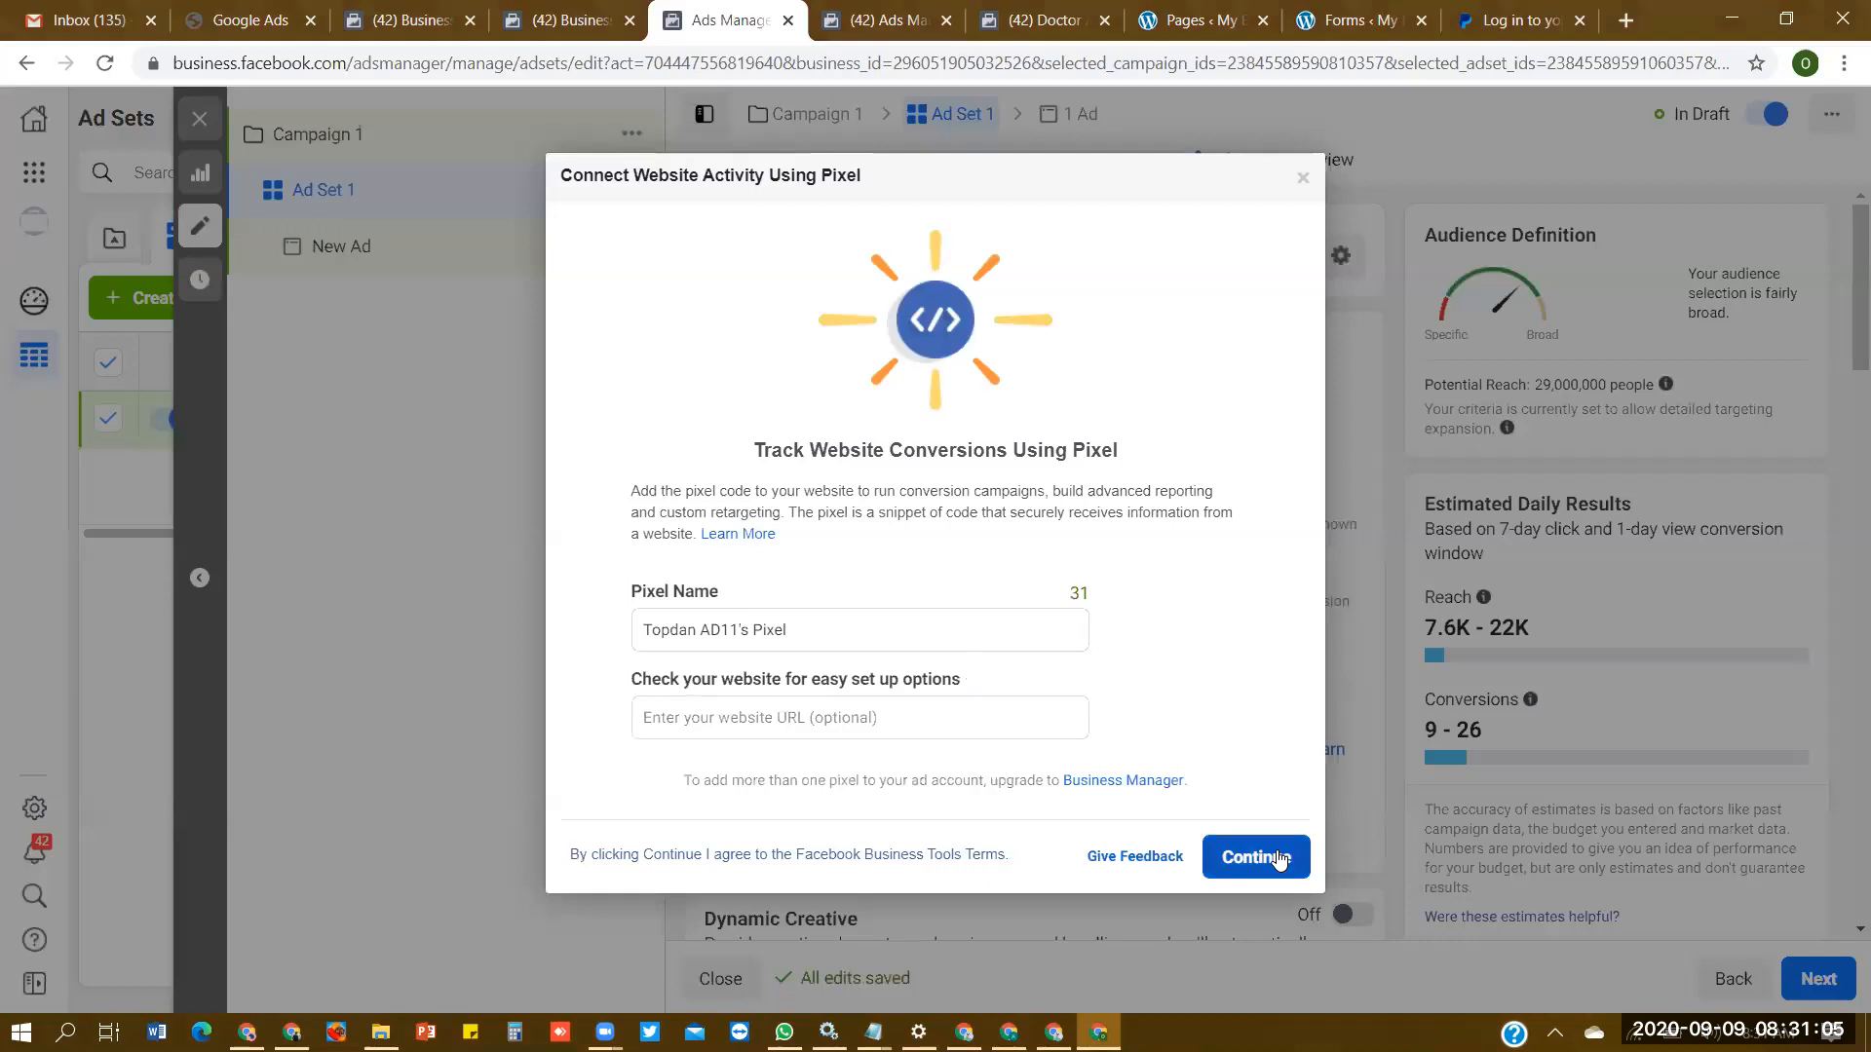
pyautogui.click(1257, 858)
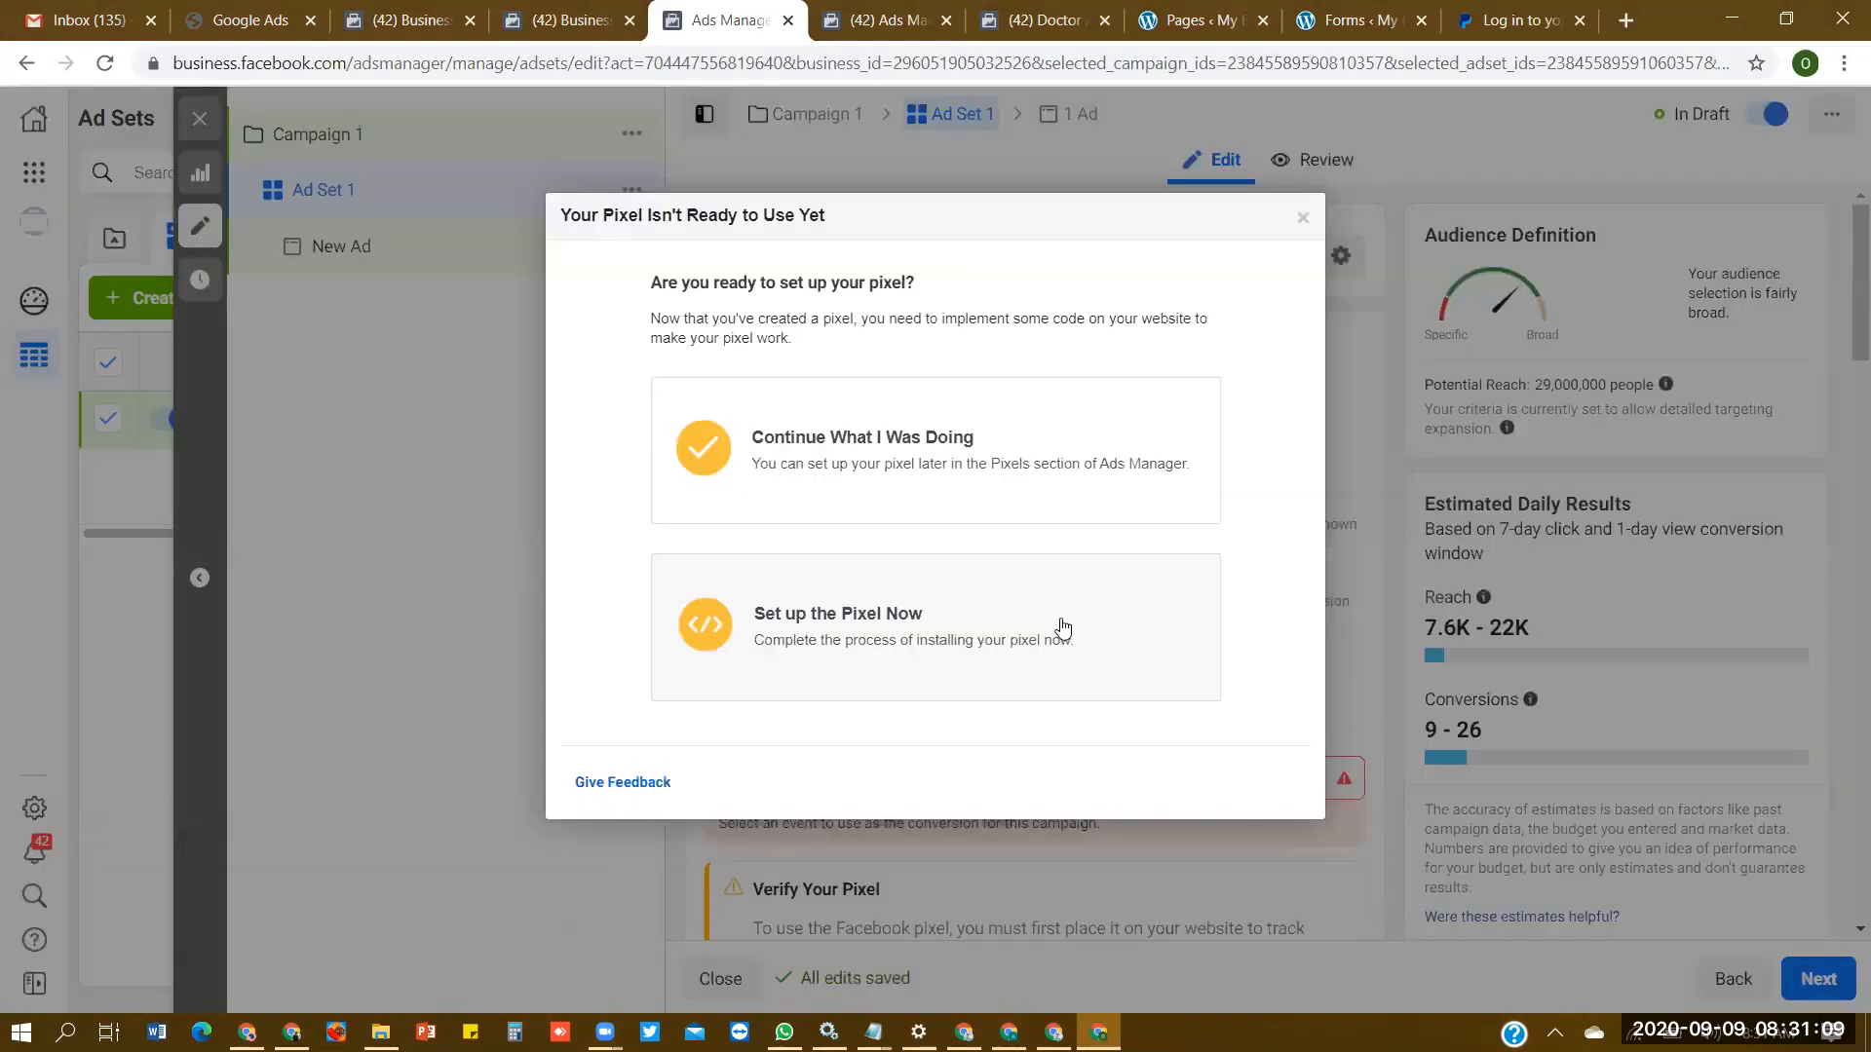
# - Set up the pixel now by manually adding its code to the website, and copy the base code to the clipboard
pyautogui.click(1061, 623)
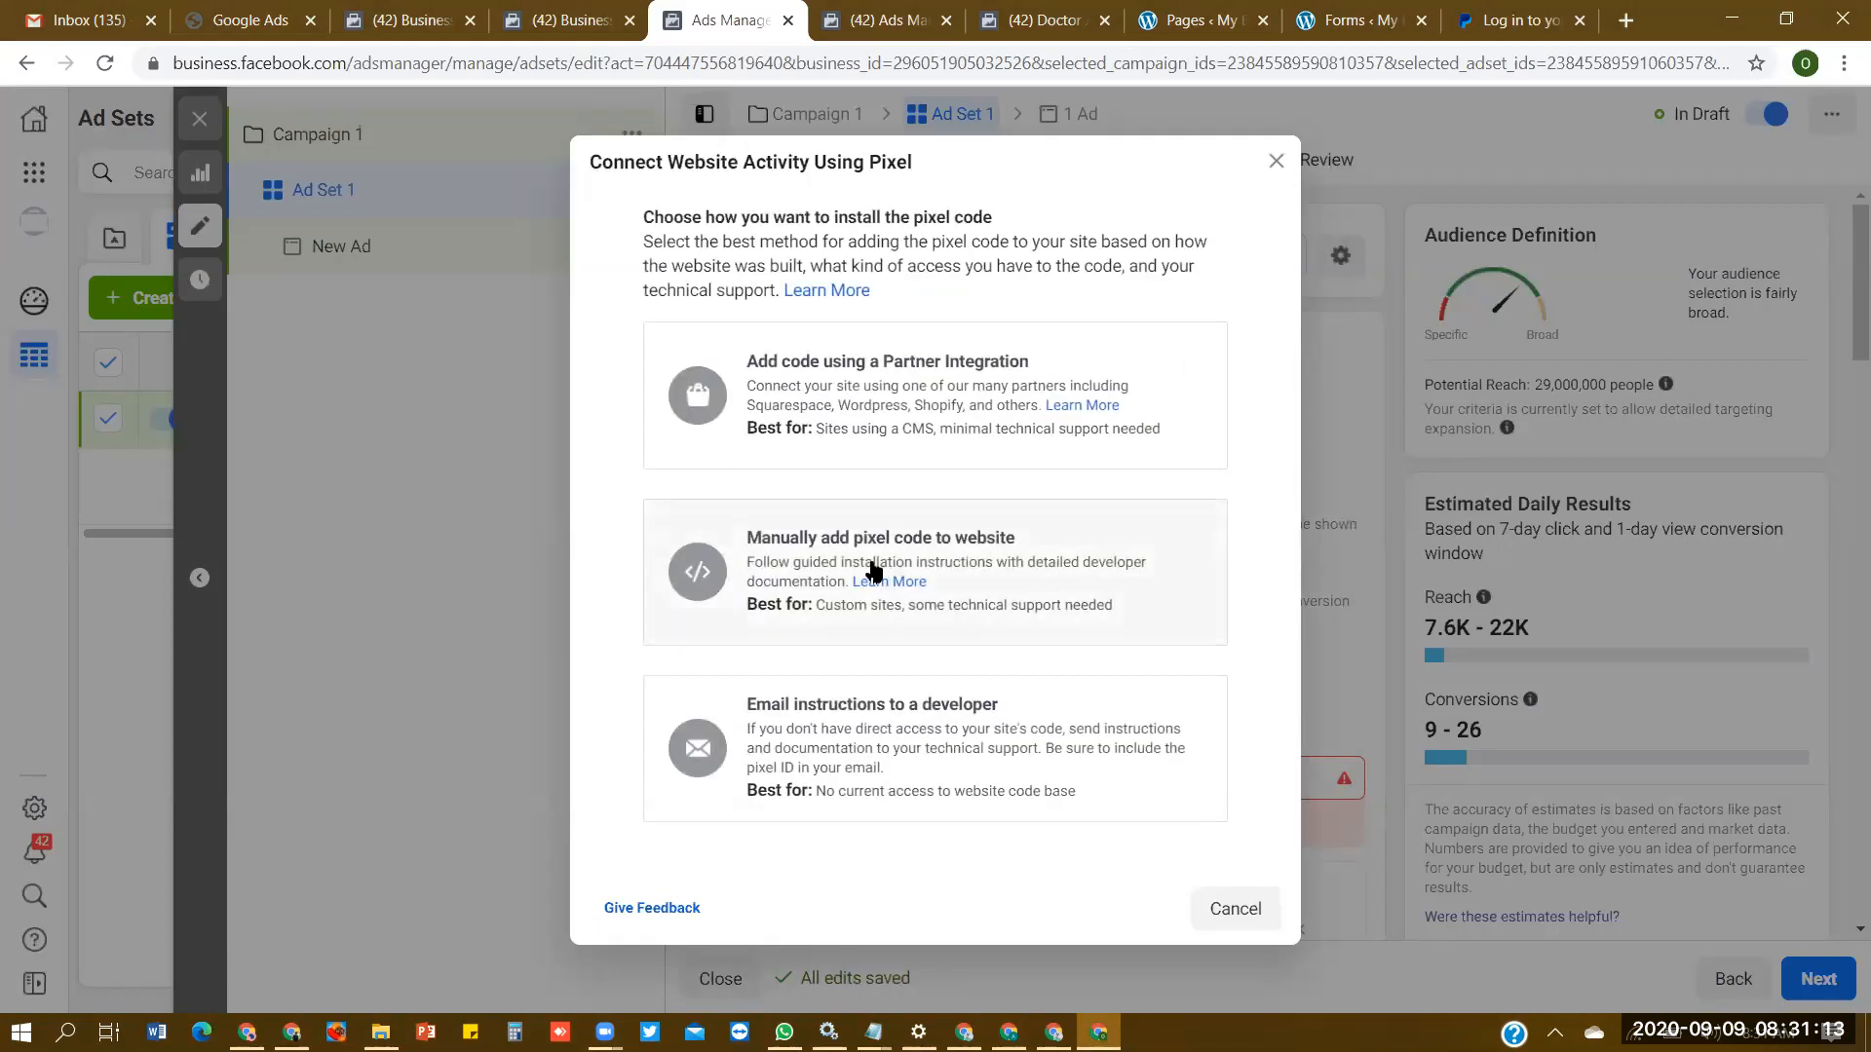
pyautogui.click(1052, 551)
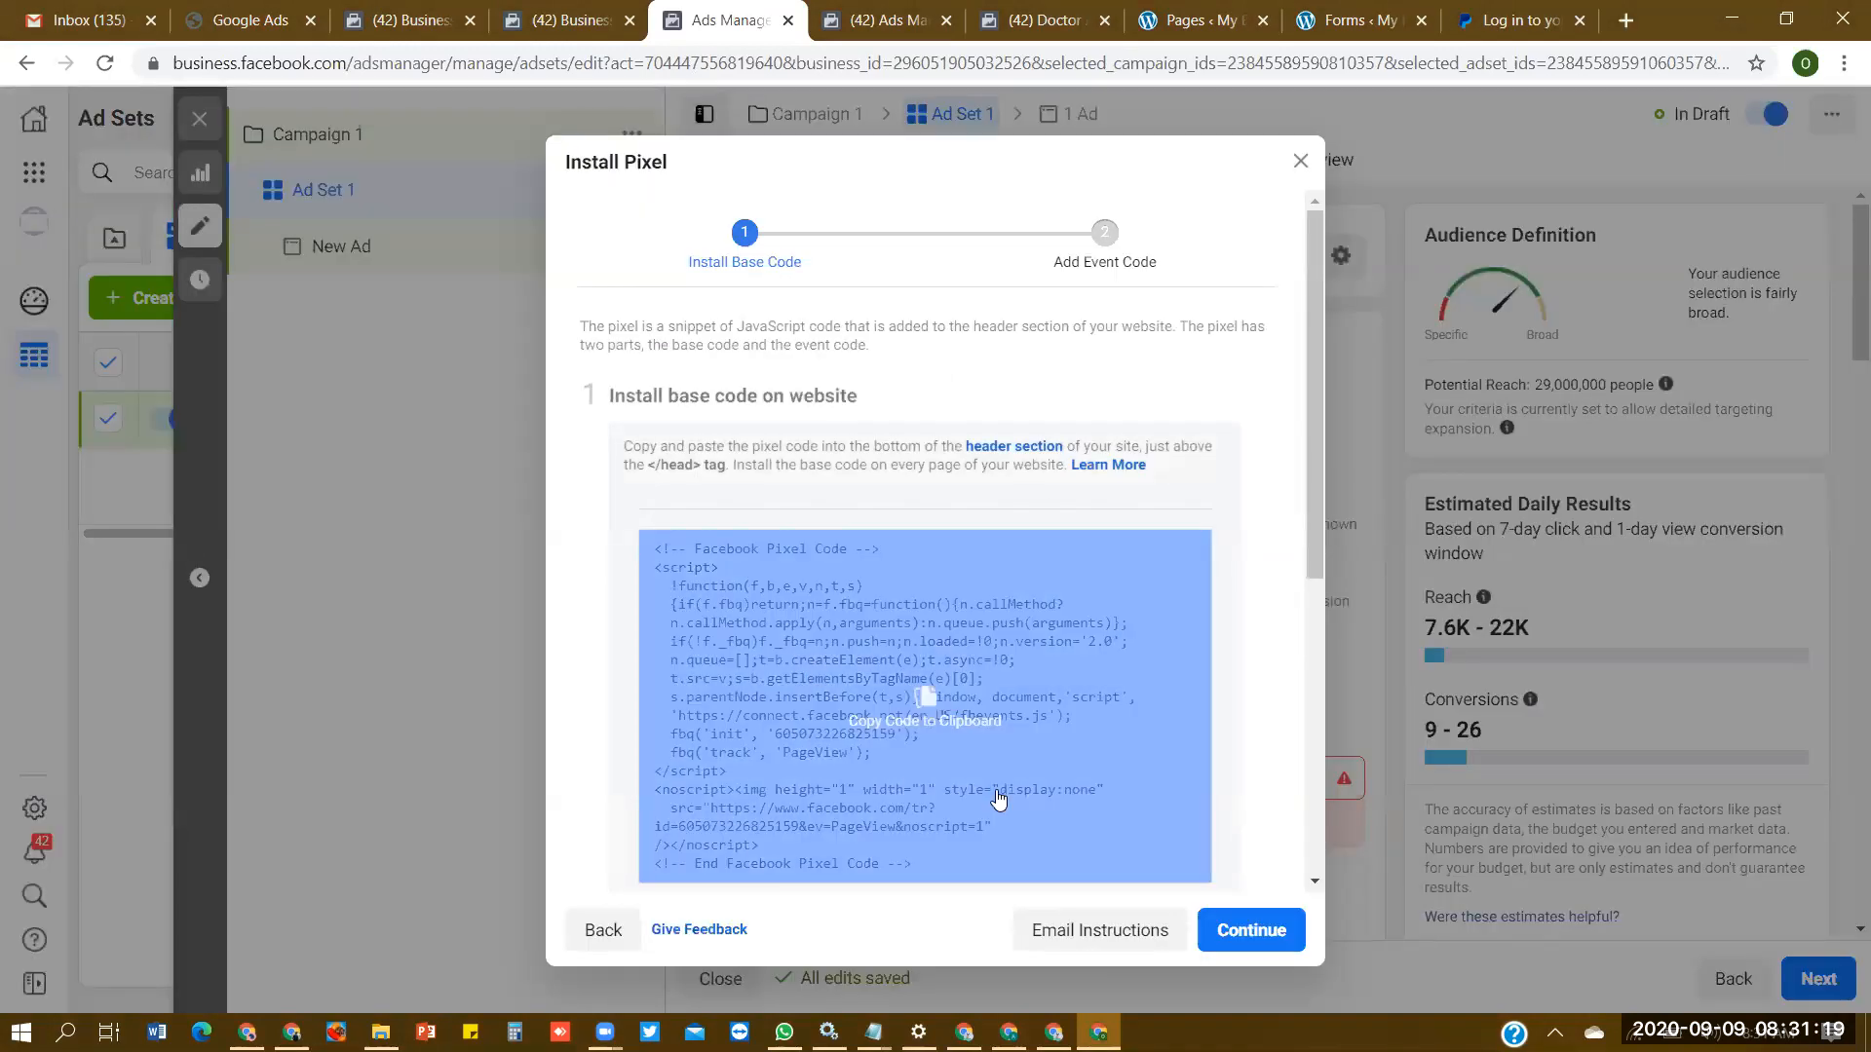
pyautogui.click(974, 733)
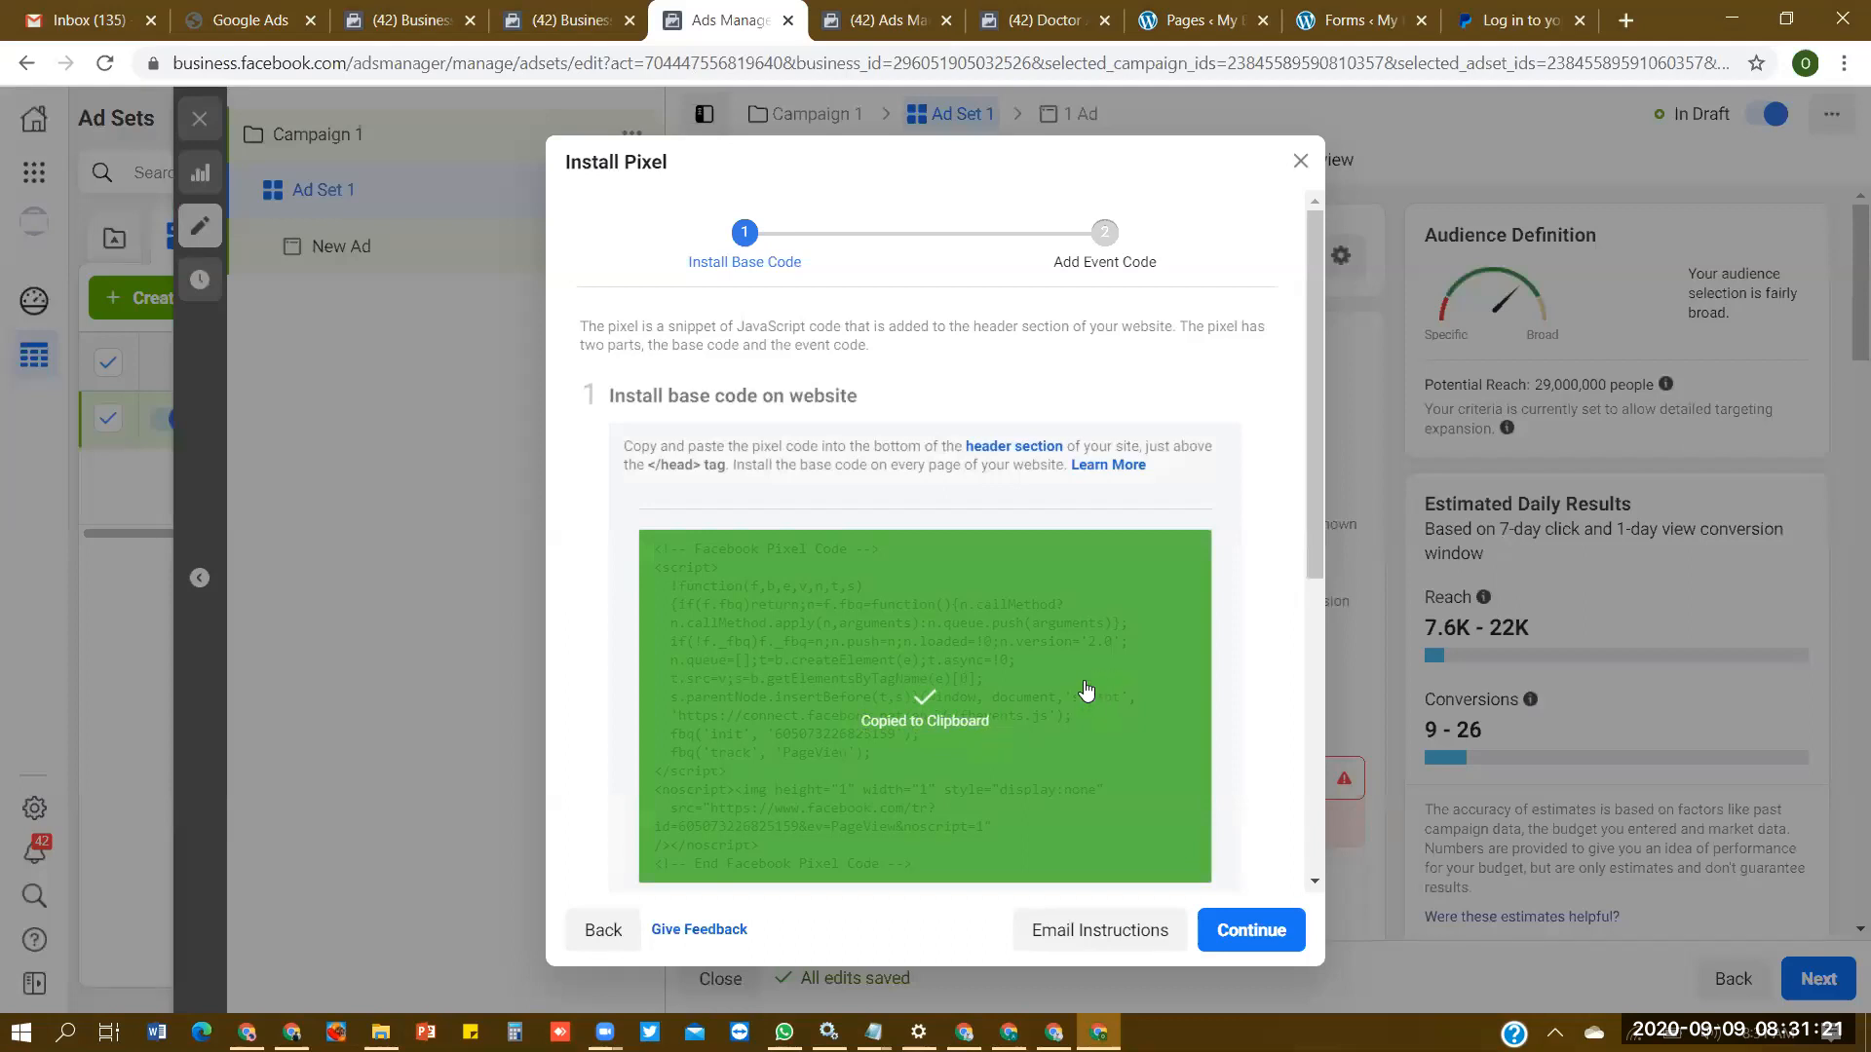
pyautogui.click(1087, 690)
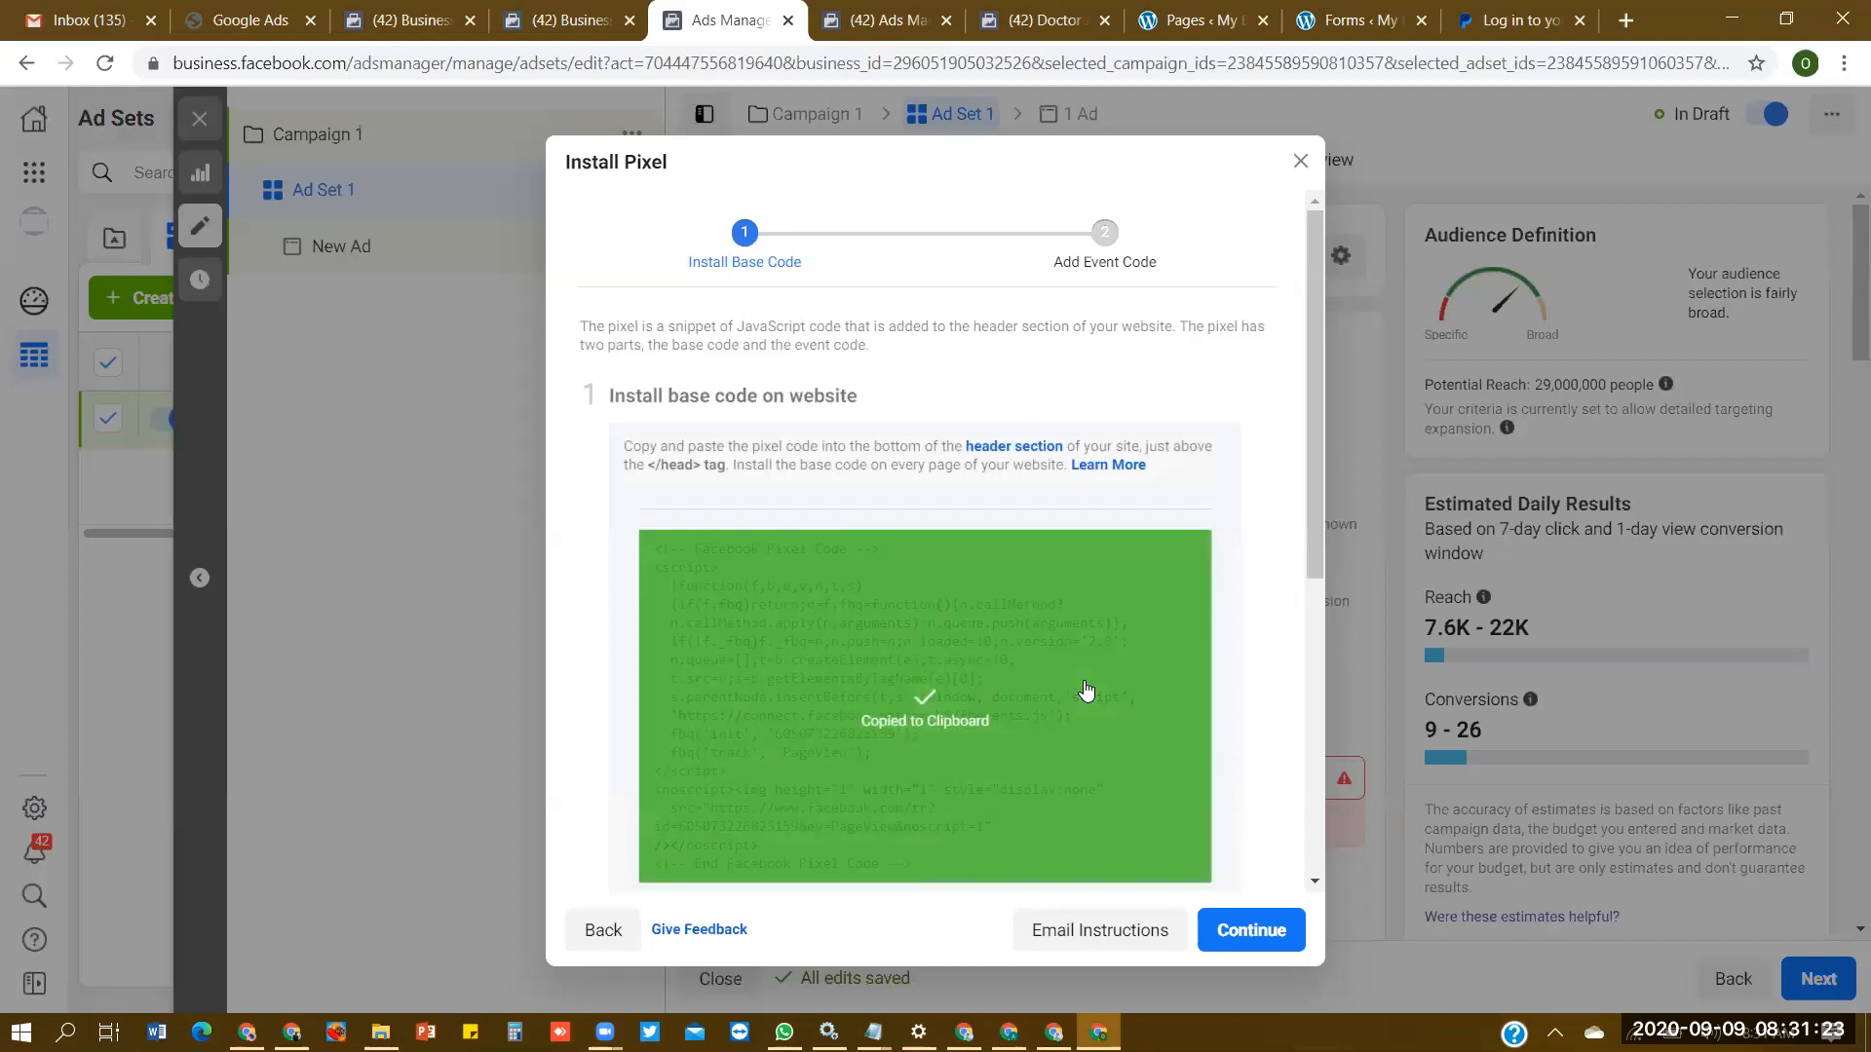
pyautogui.click(1095, 693)
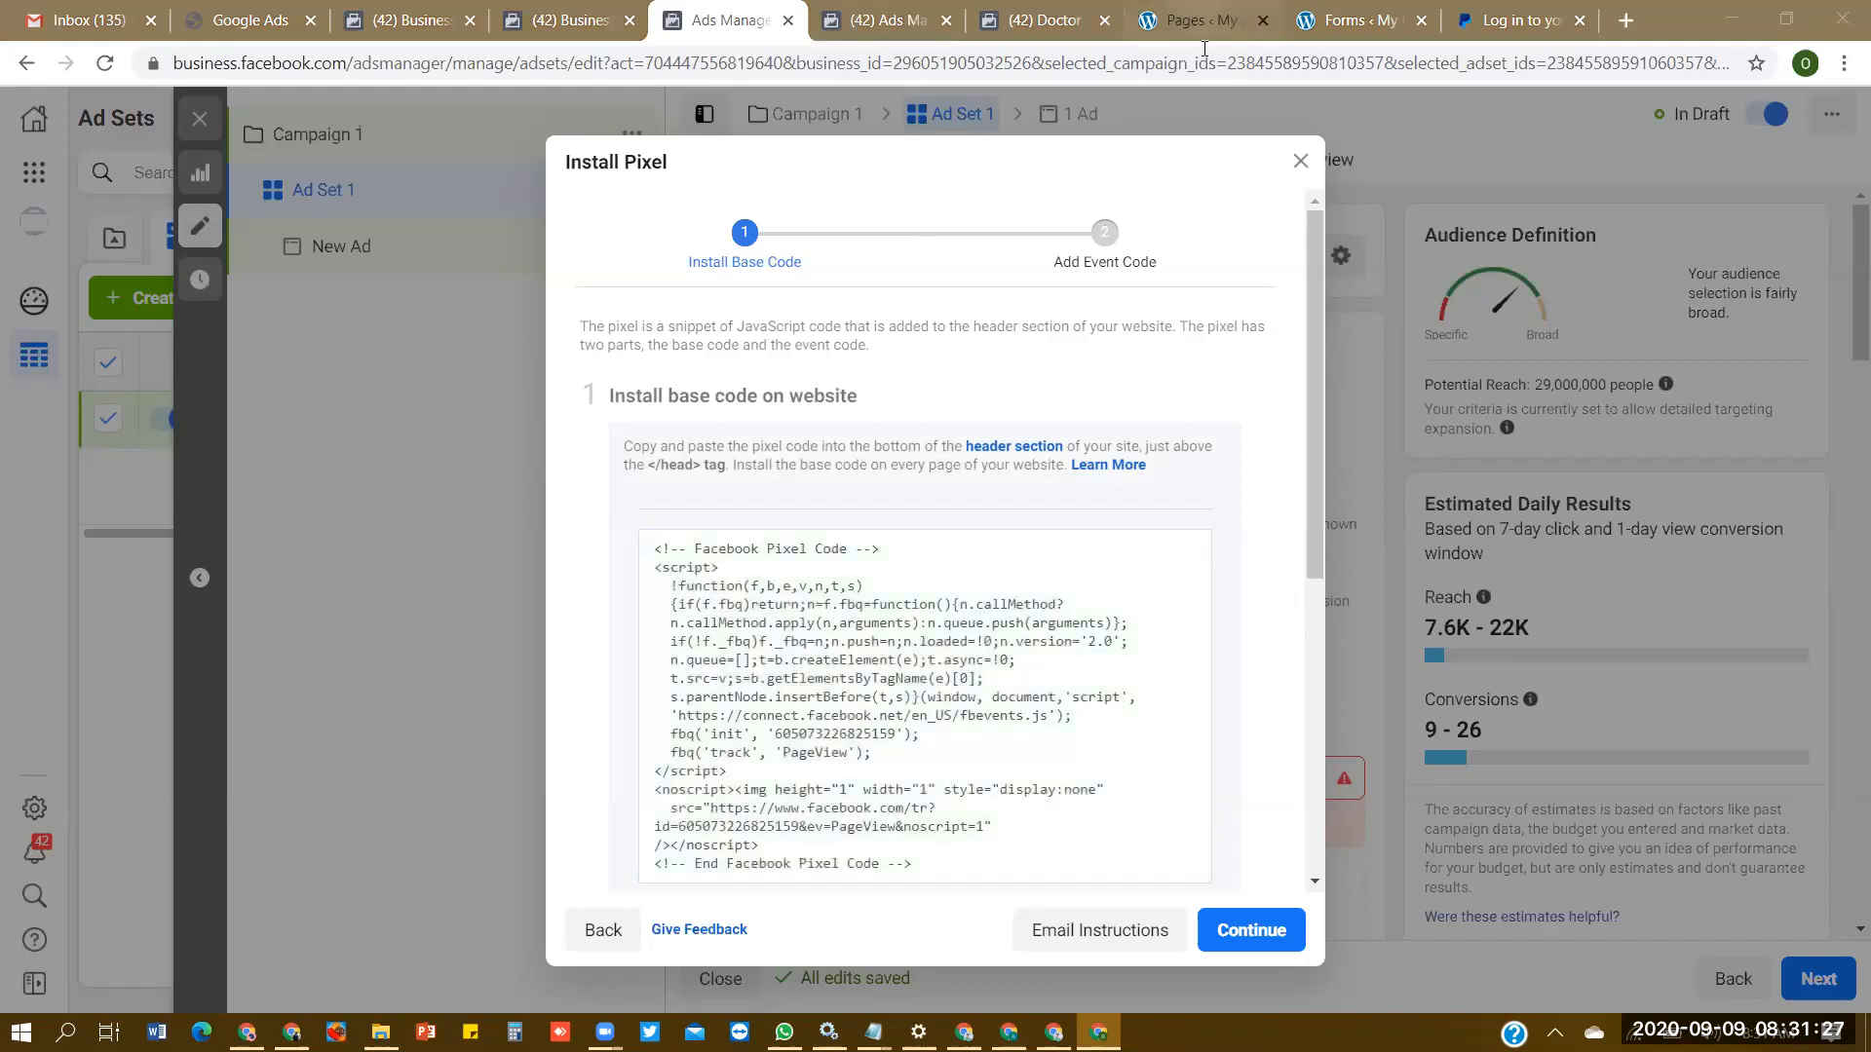
# - Switch to the WordPress admin site and open Analytics & Scripts script management from the Thrive Dashboard
pyautogui.click(1202, 21)
pyautogui.scroll(-4, 361, 234)
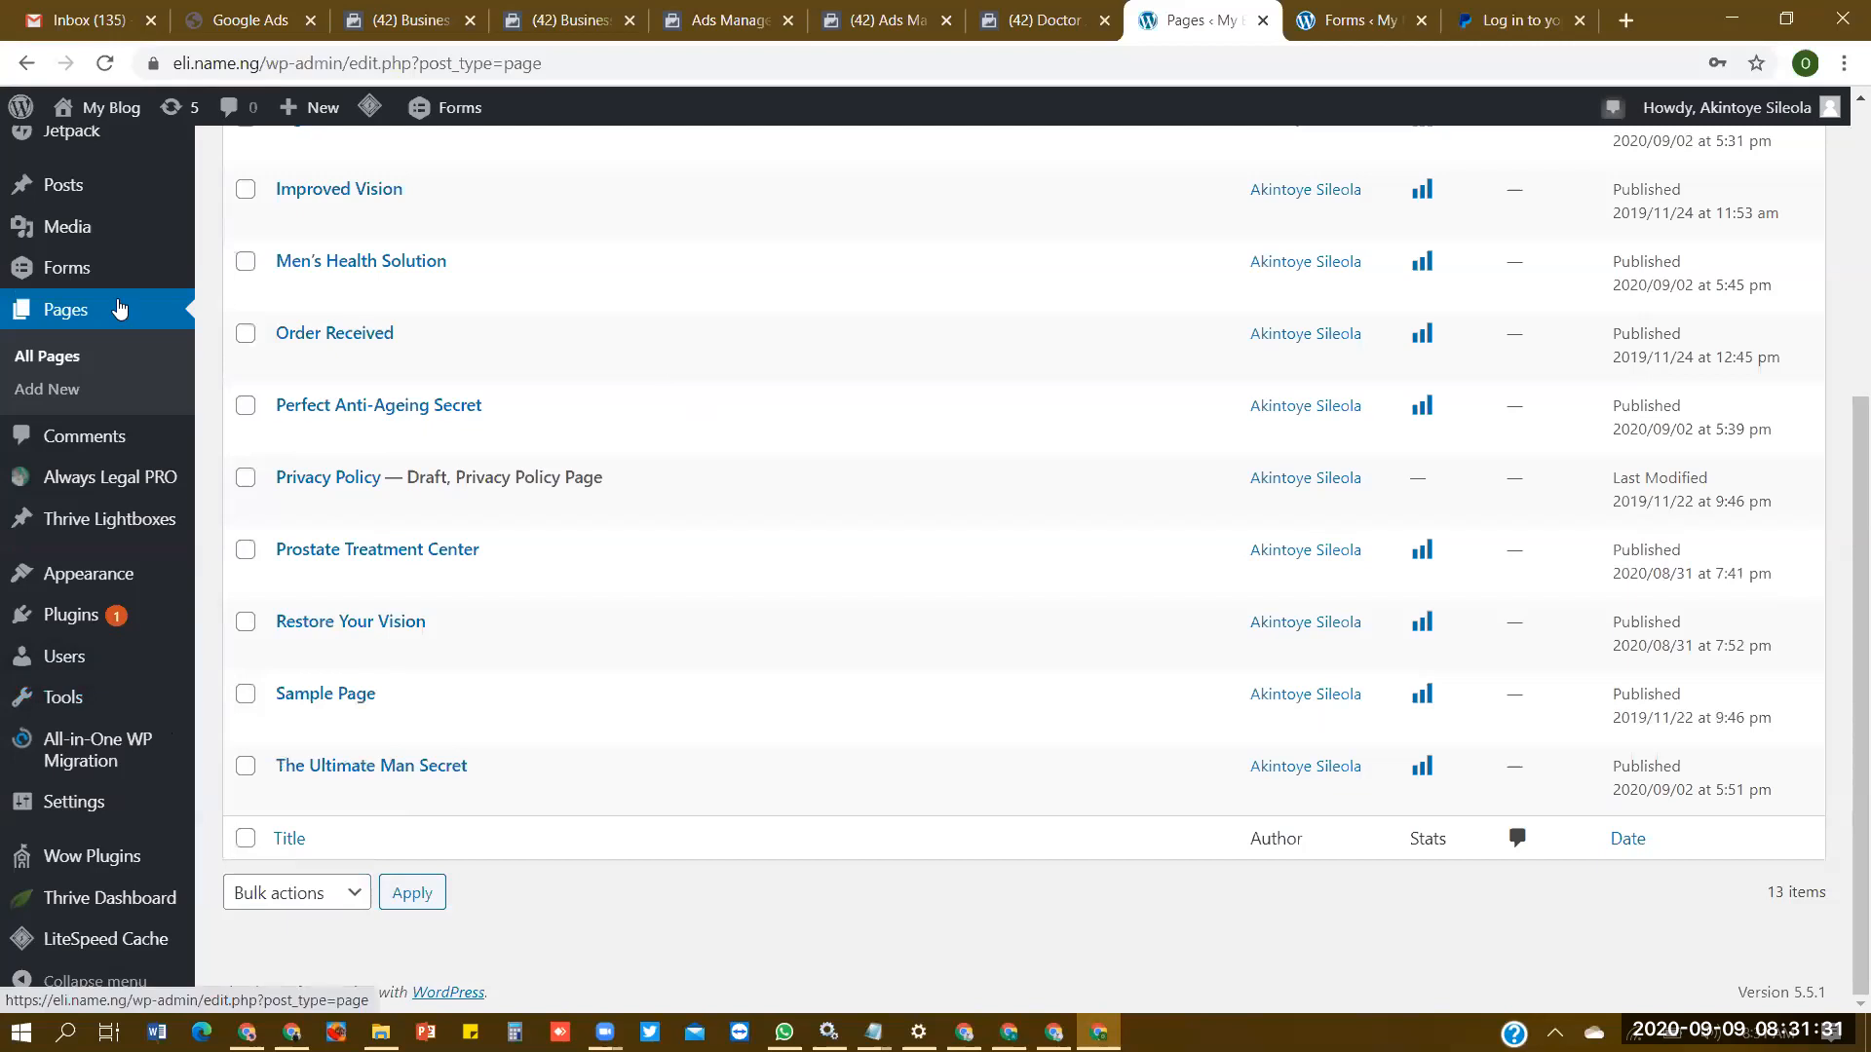
pyautogui.moveTo(107, 899)
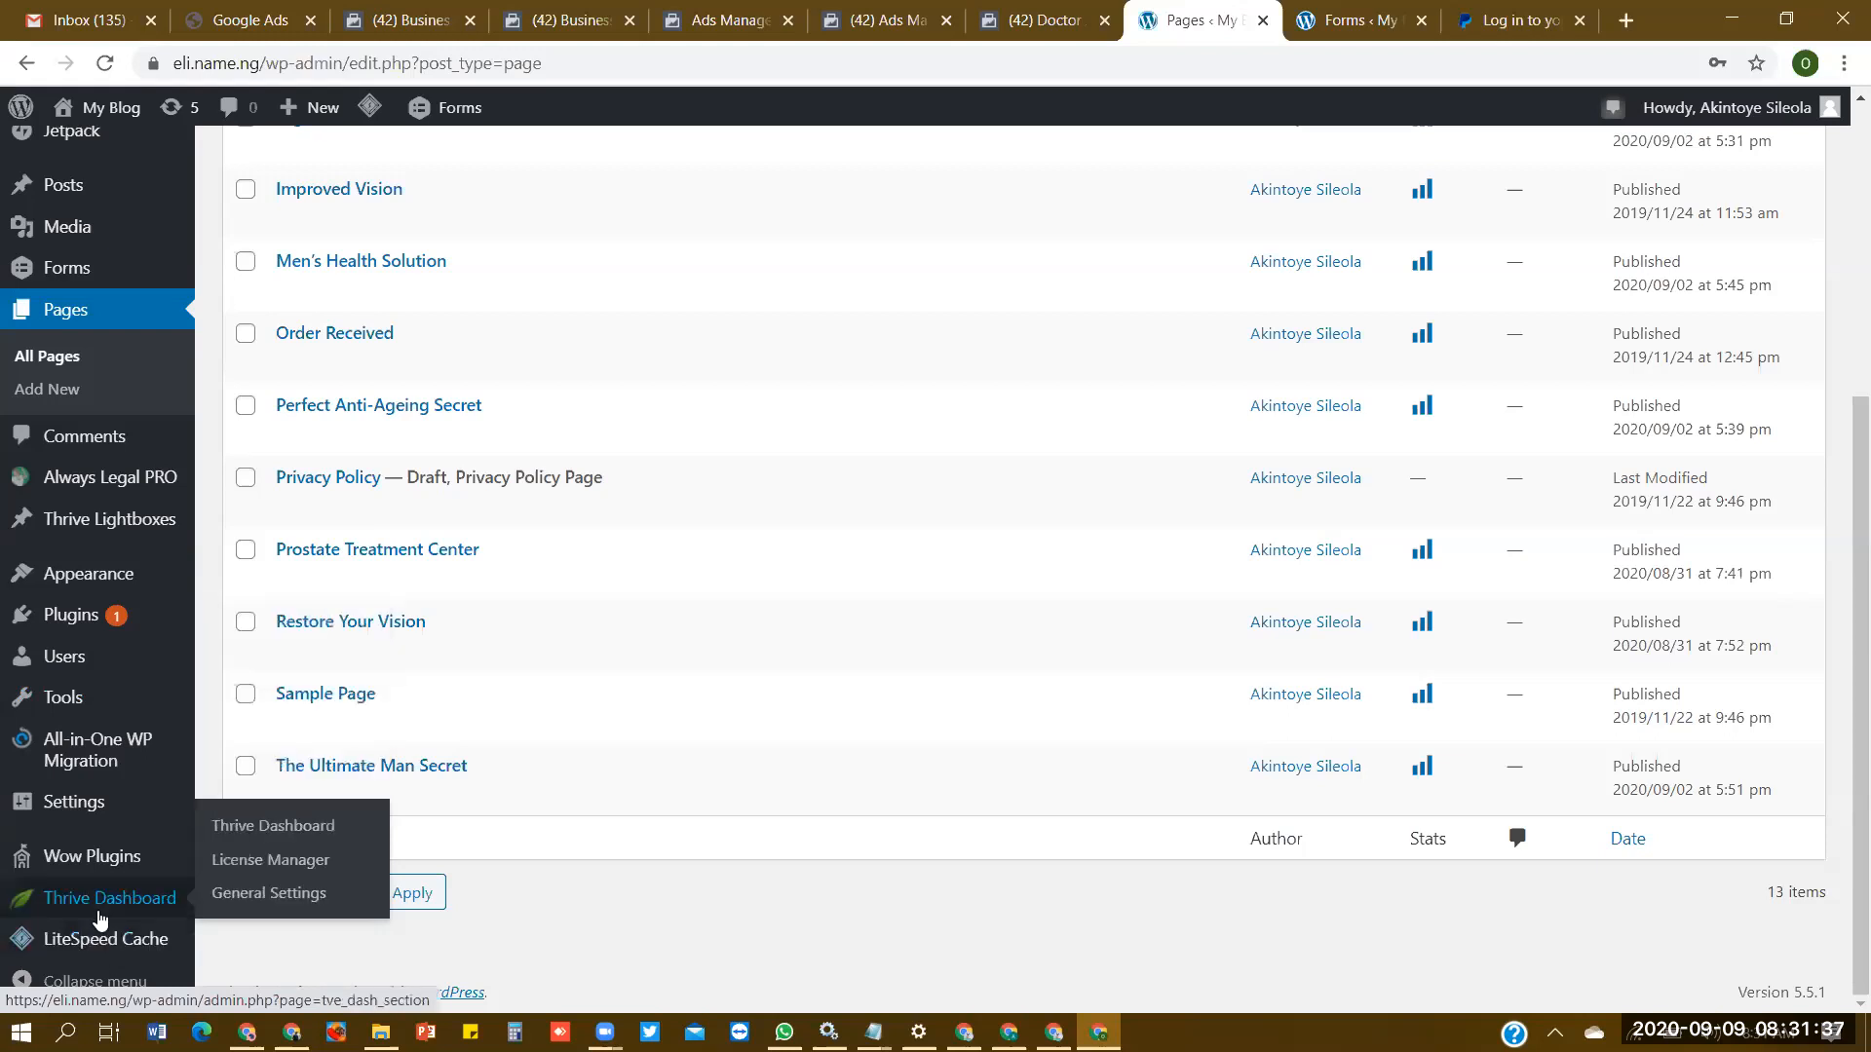
pyautogui.click(97, 915)
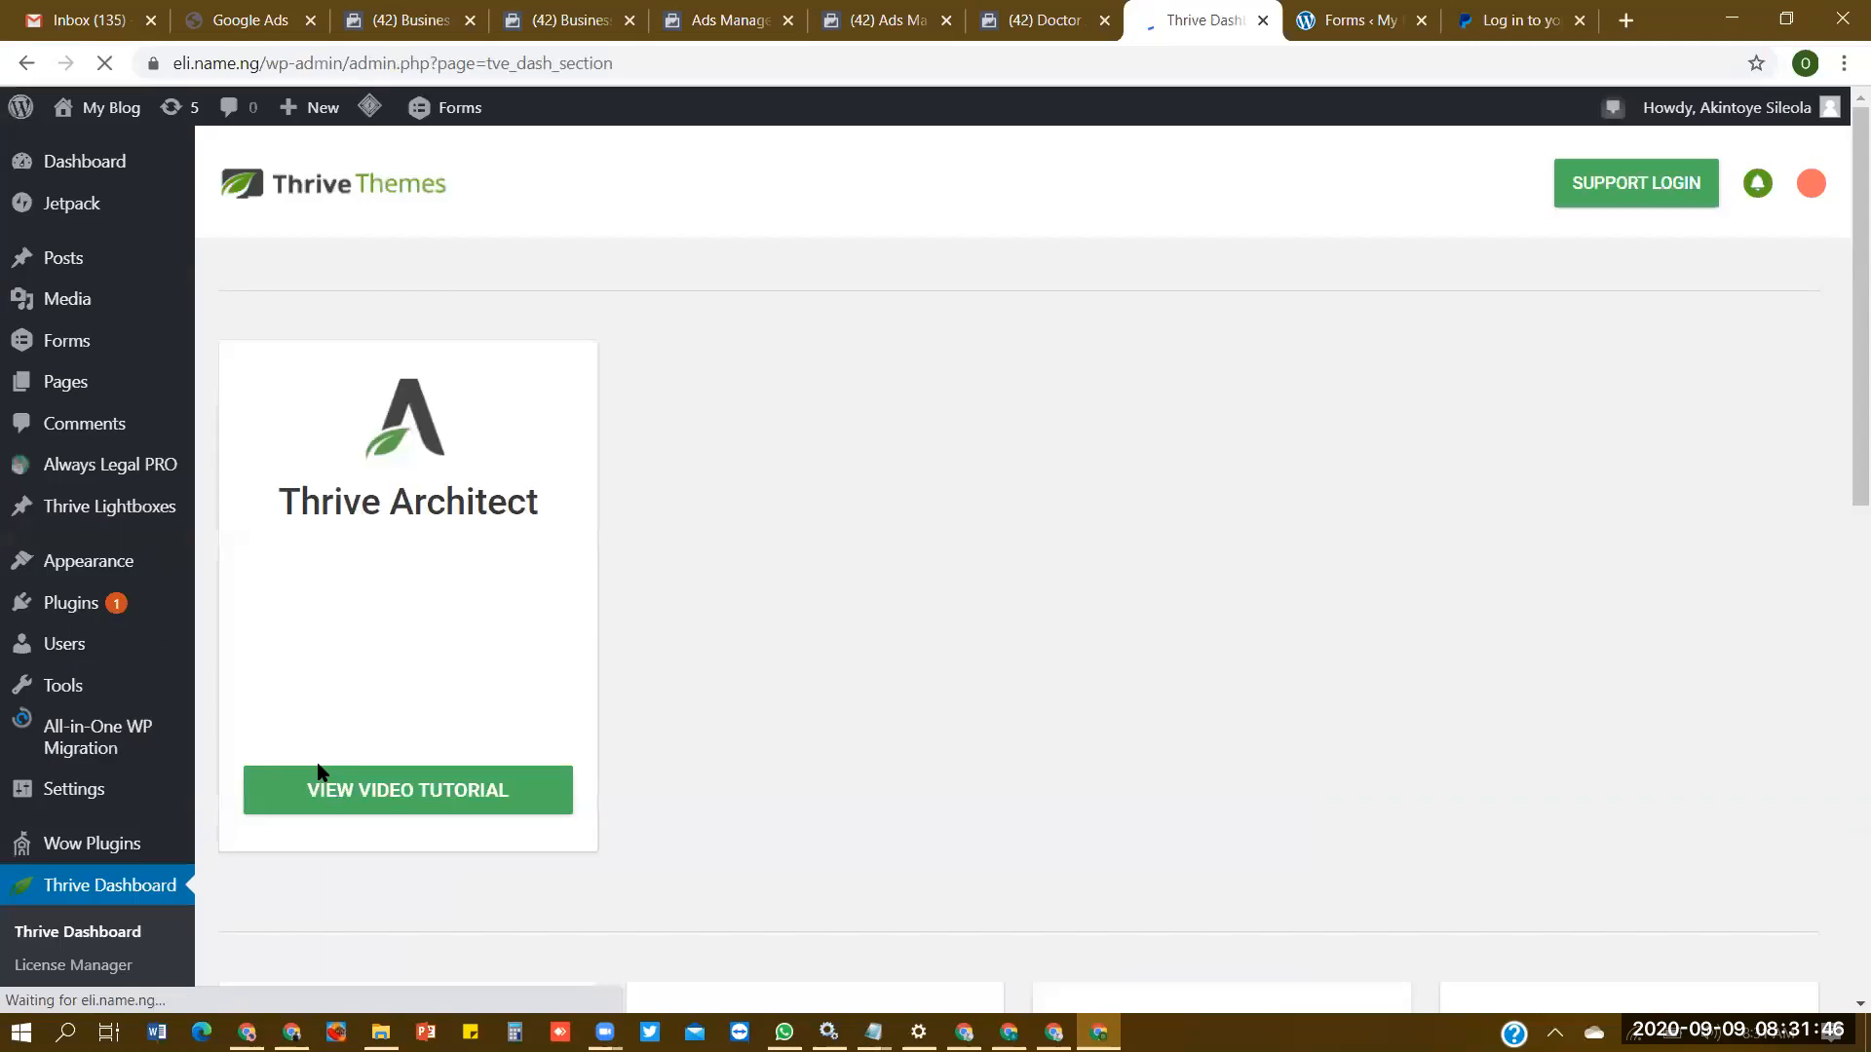
pyautogui.scroll(-8, 485, 777)
pyautogui.moveTo(1846, 815); pyautogui.dragTo(1844, 542)
pyautogui.scroll(-10, 395, 716)
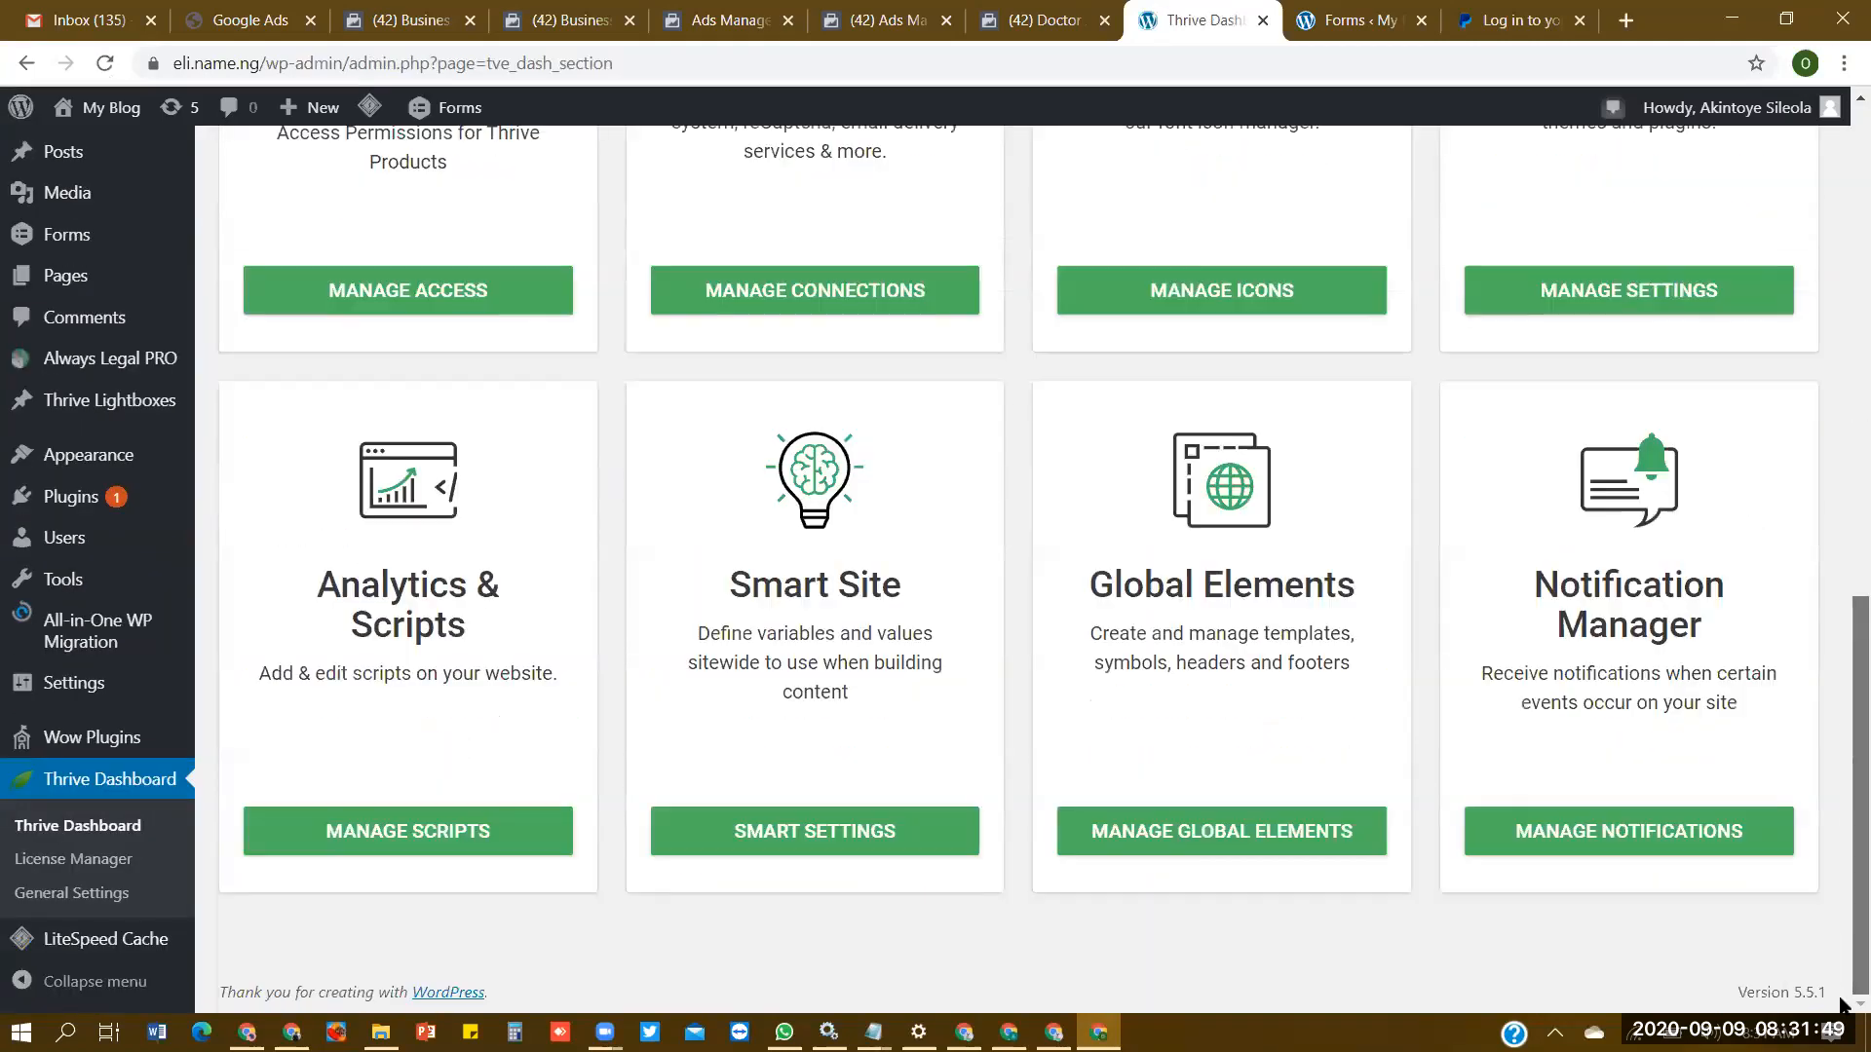
pyautogui.click(423, 827)
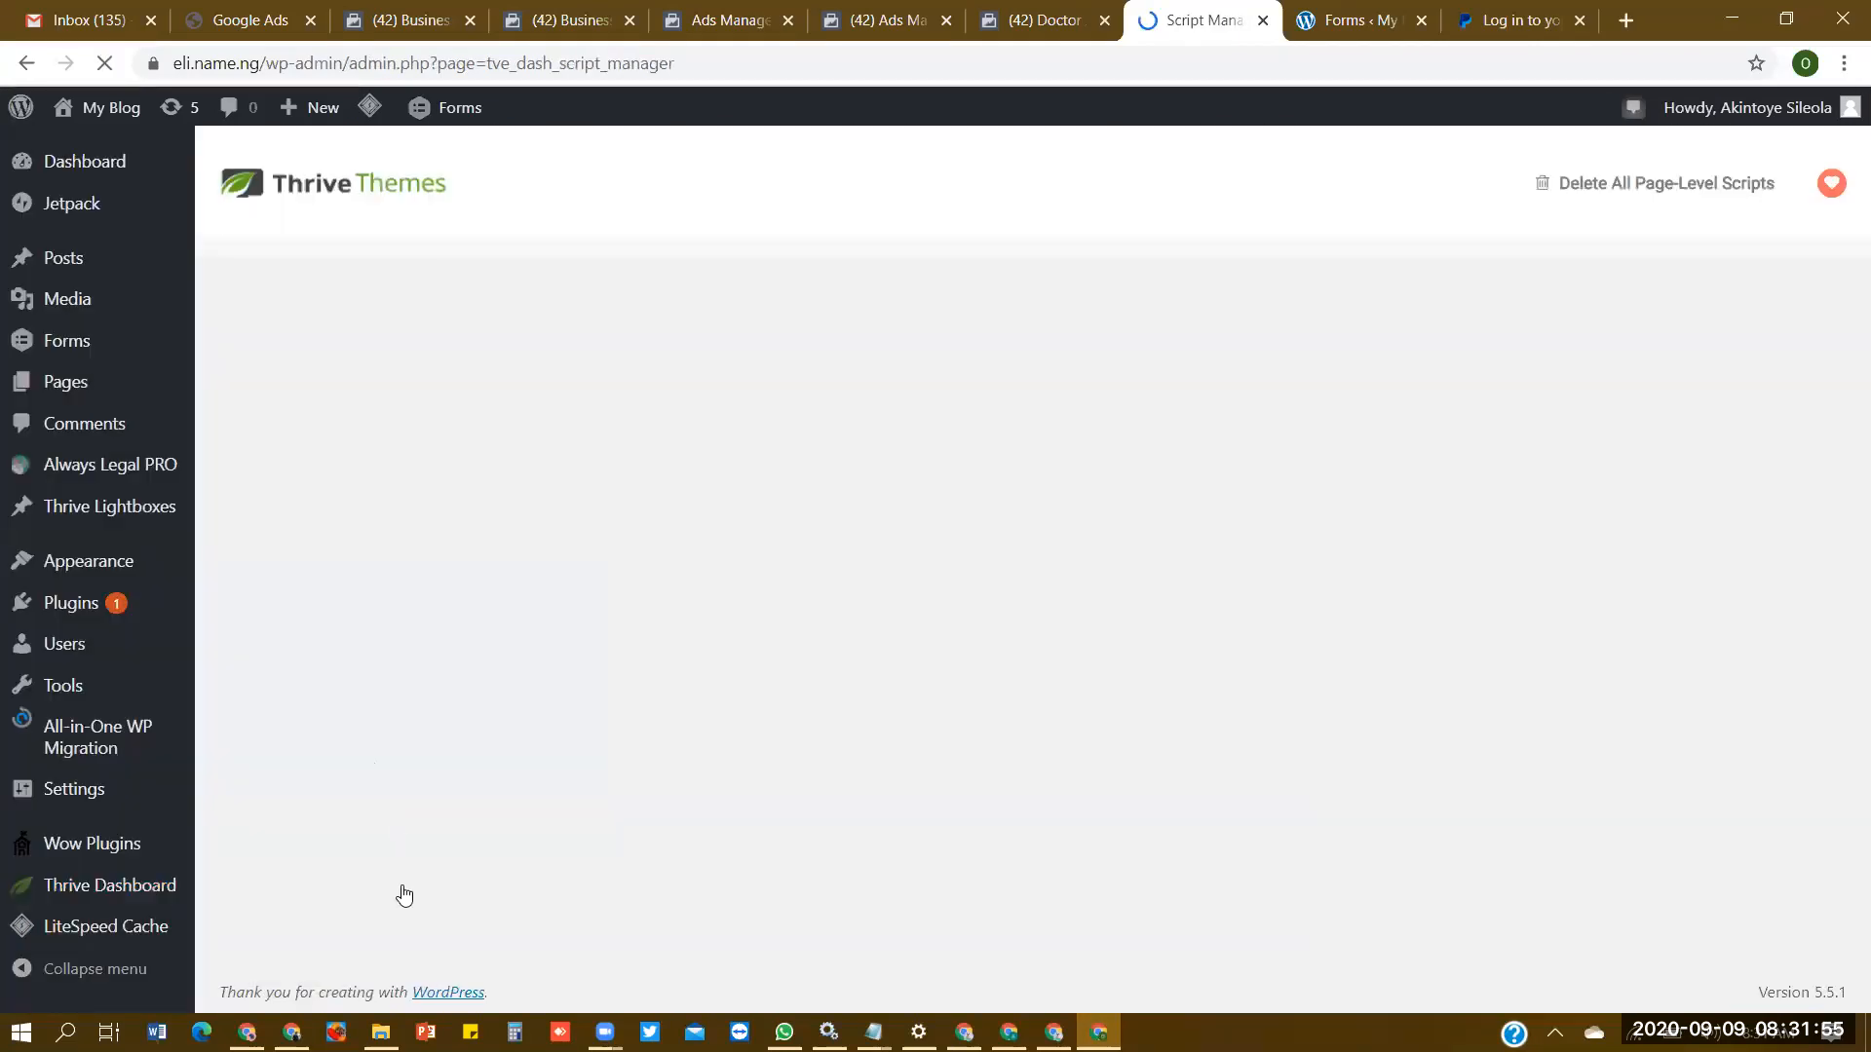
pyautogui.click(1162, 358)
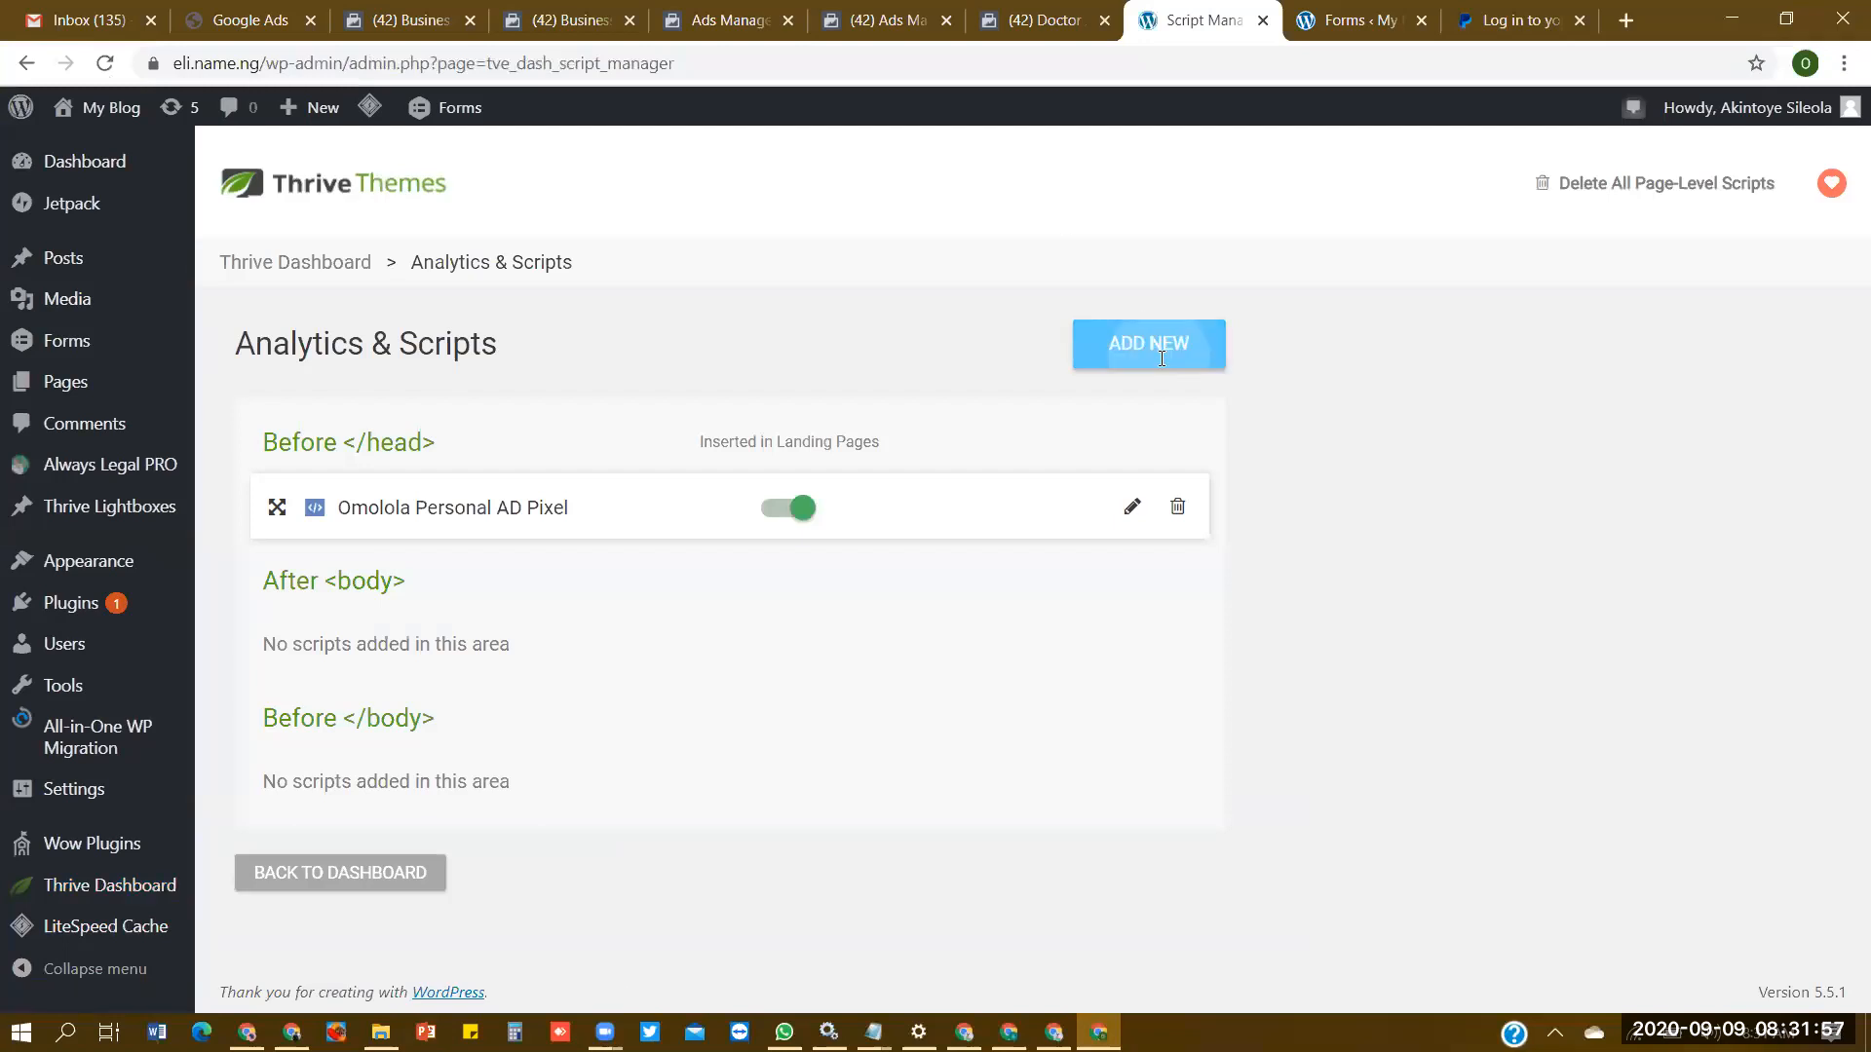
pyautogui.hotkey('ctrl', 'v')
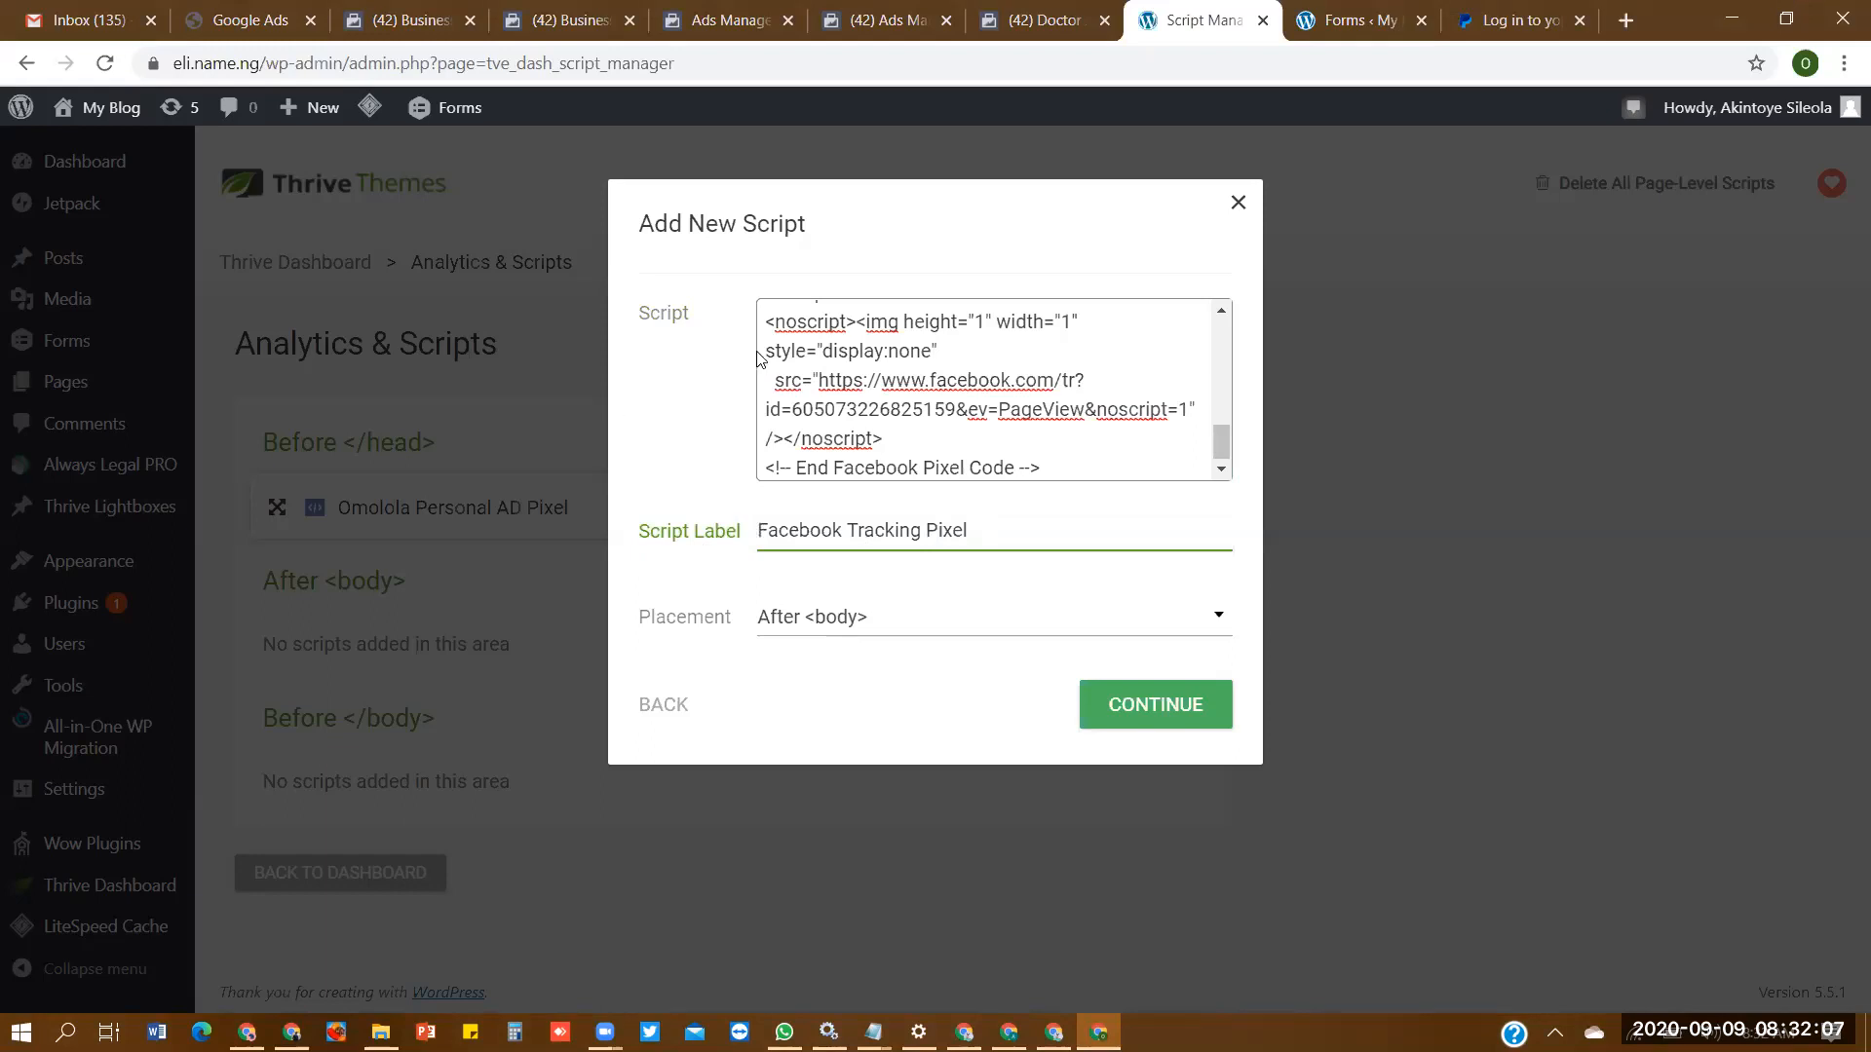
pyautogui.click(821, 356)
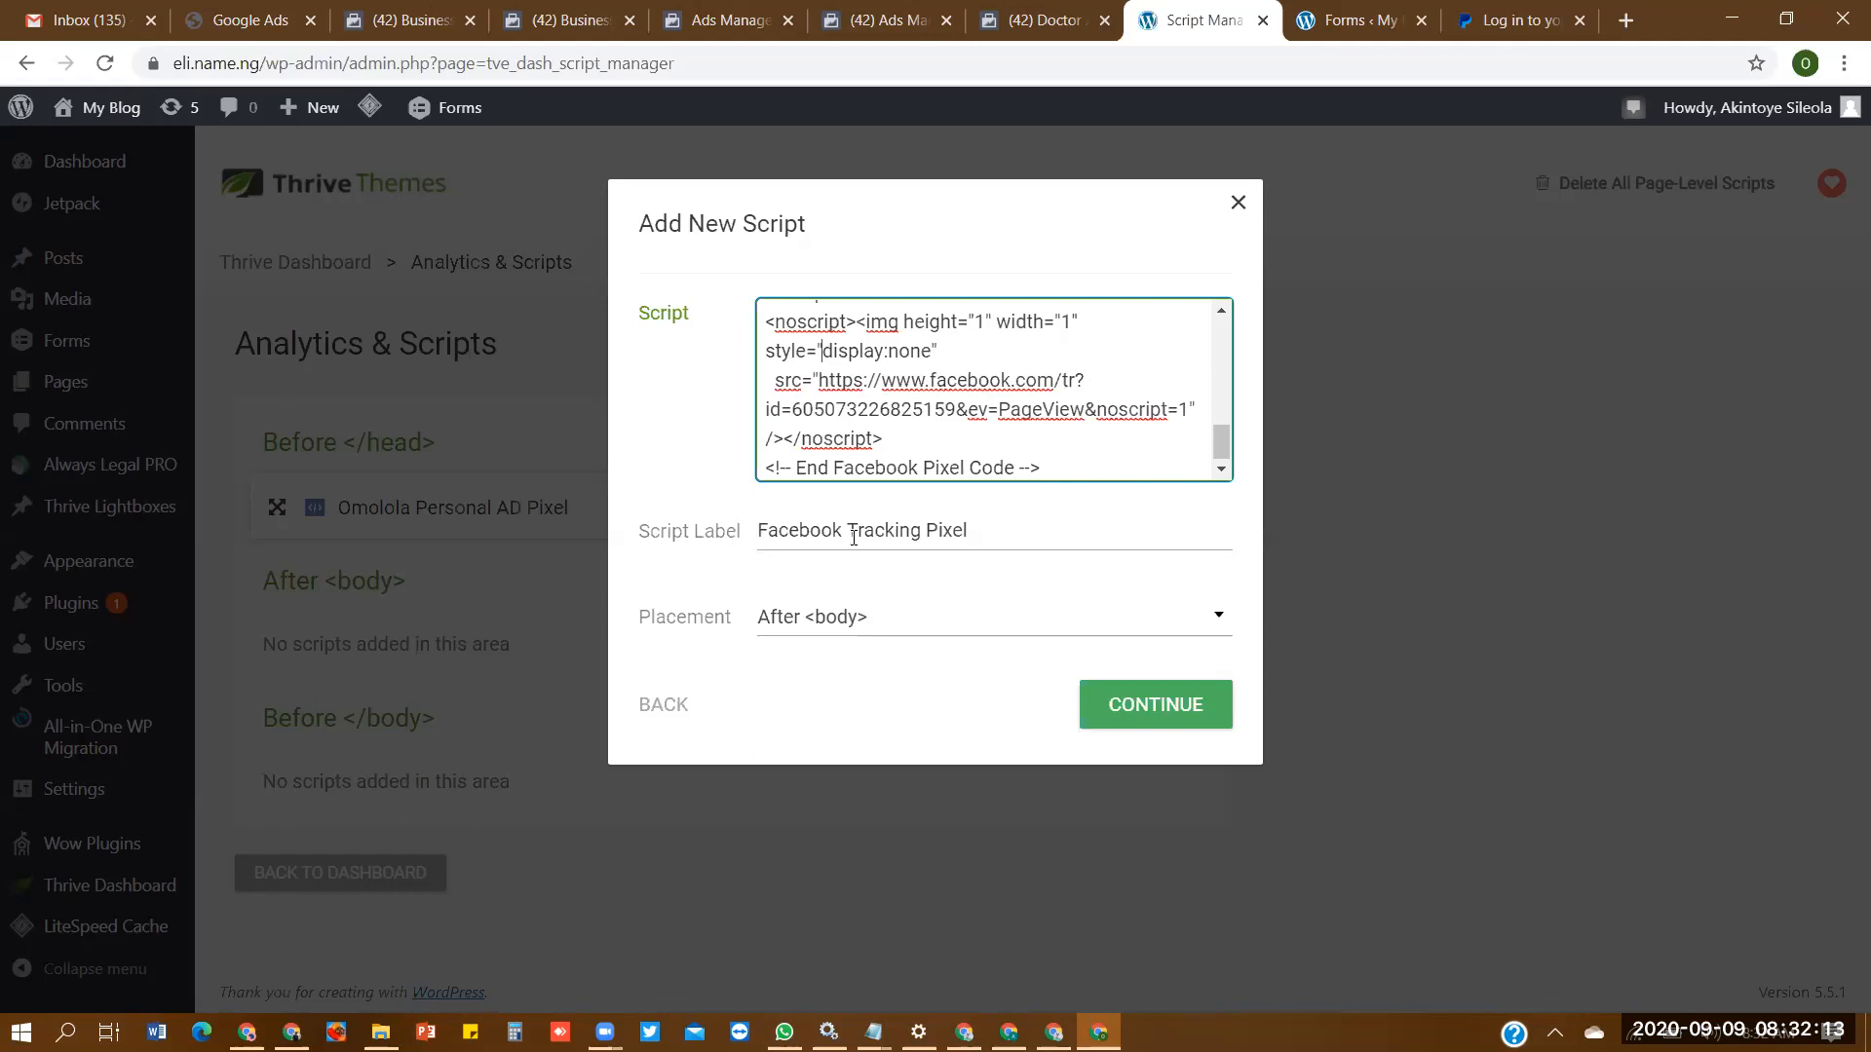
pyautogui.hotkey('ctrl', 'a')
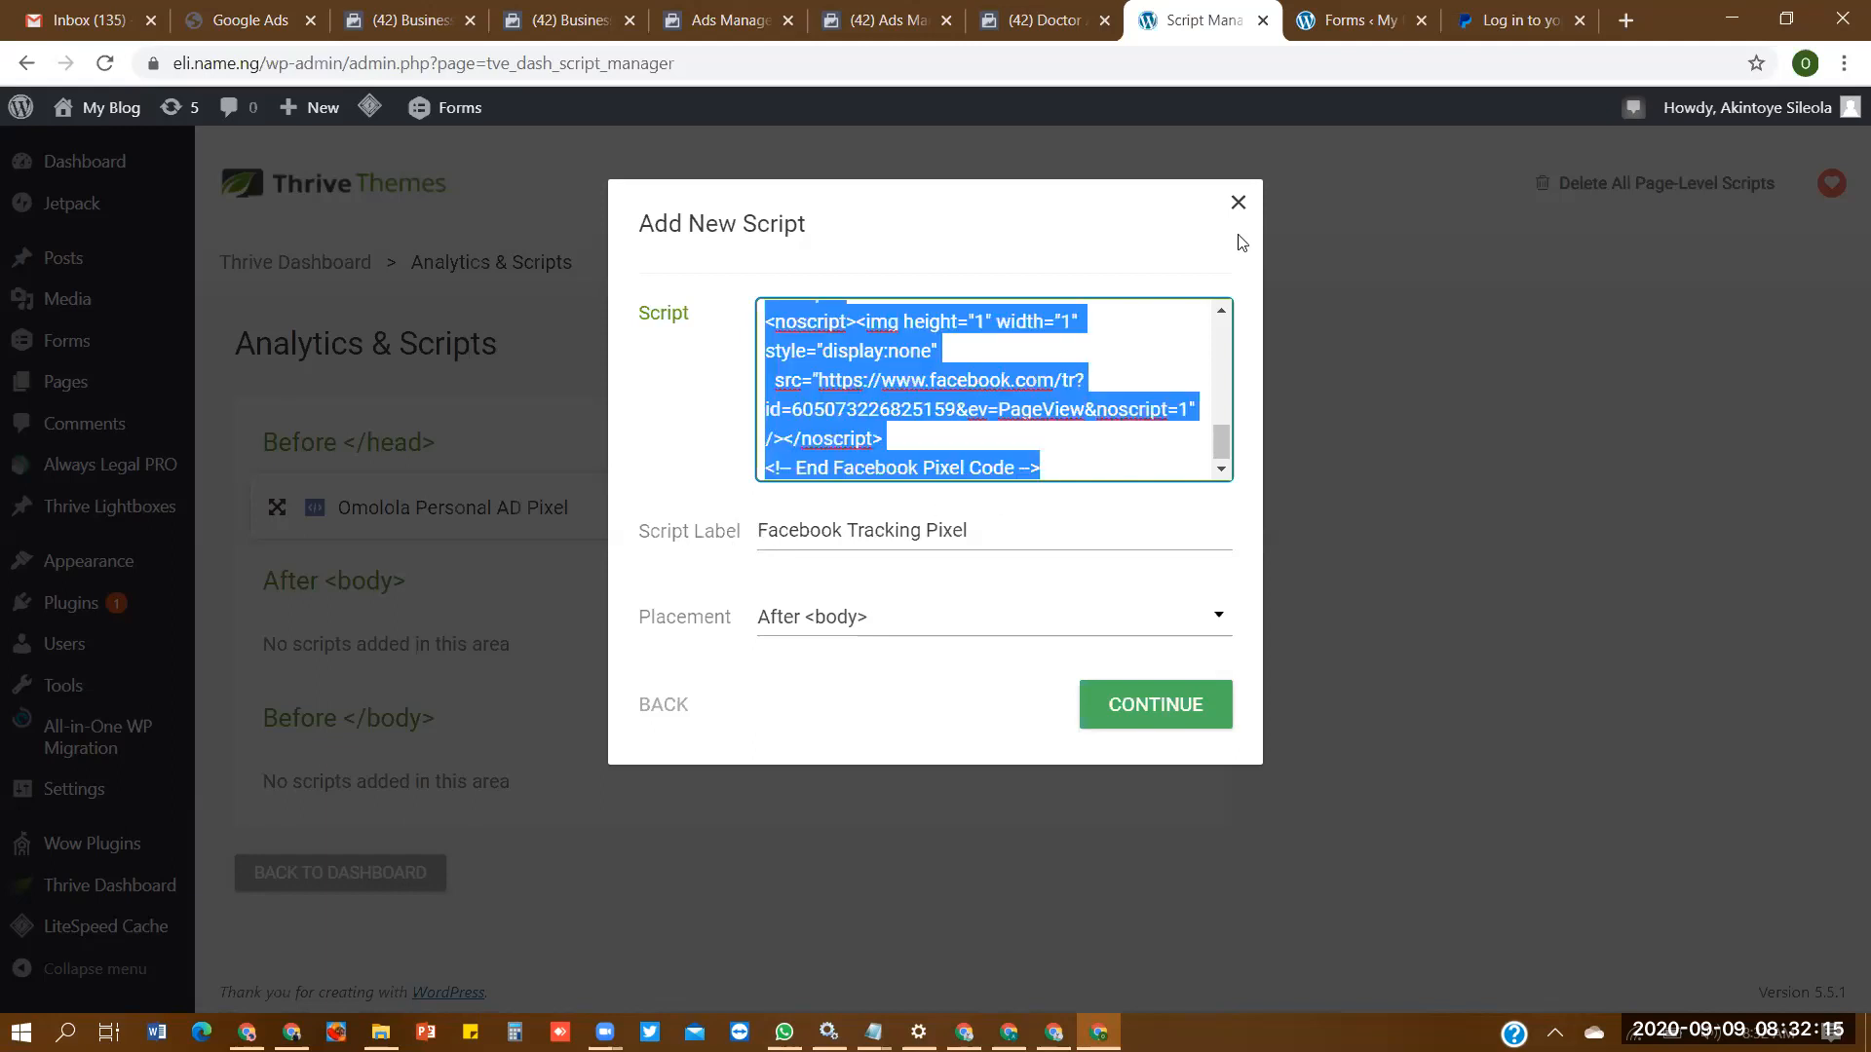
pyautogui.click(1238, 201)
# - Add the copied Facebook pixel base code as a script labelled "Facebook Tracking Pixel", placed Before </head>
pyautogui.click(1192, 349)
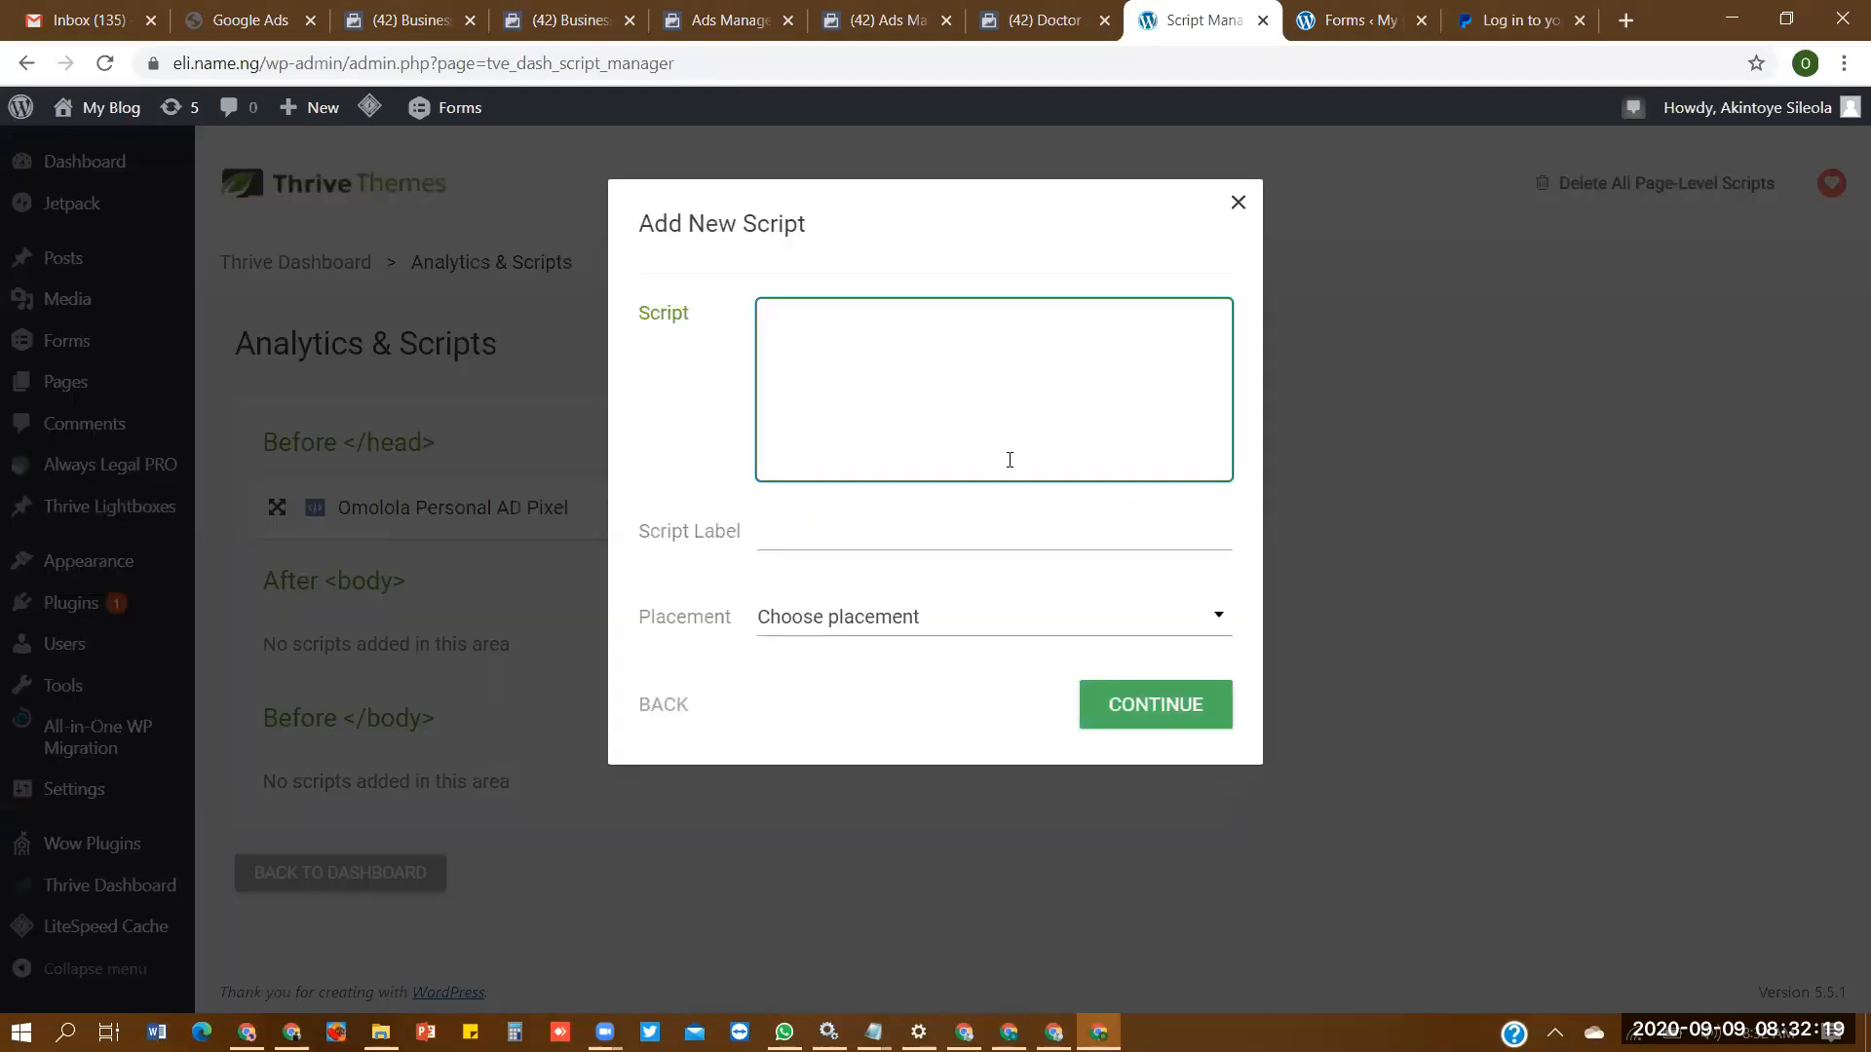
pyautogui.hotkey('ctrl', 'v')
pyautogui.click(844, 535)
pyautogui.write('Facebook Tracking Pixel')
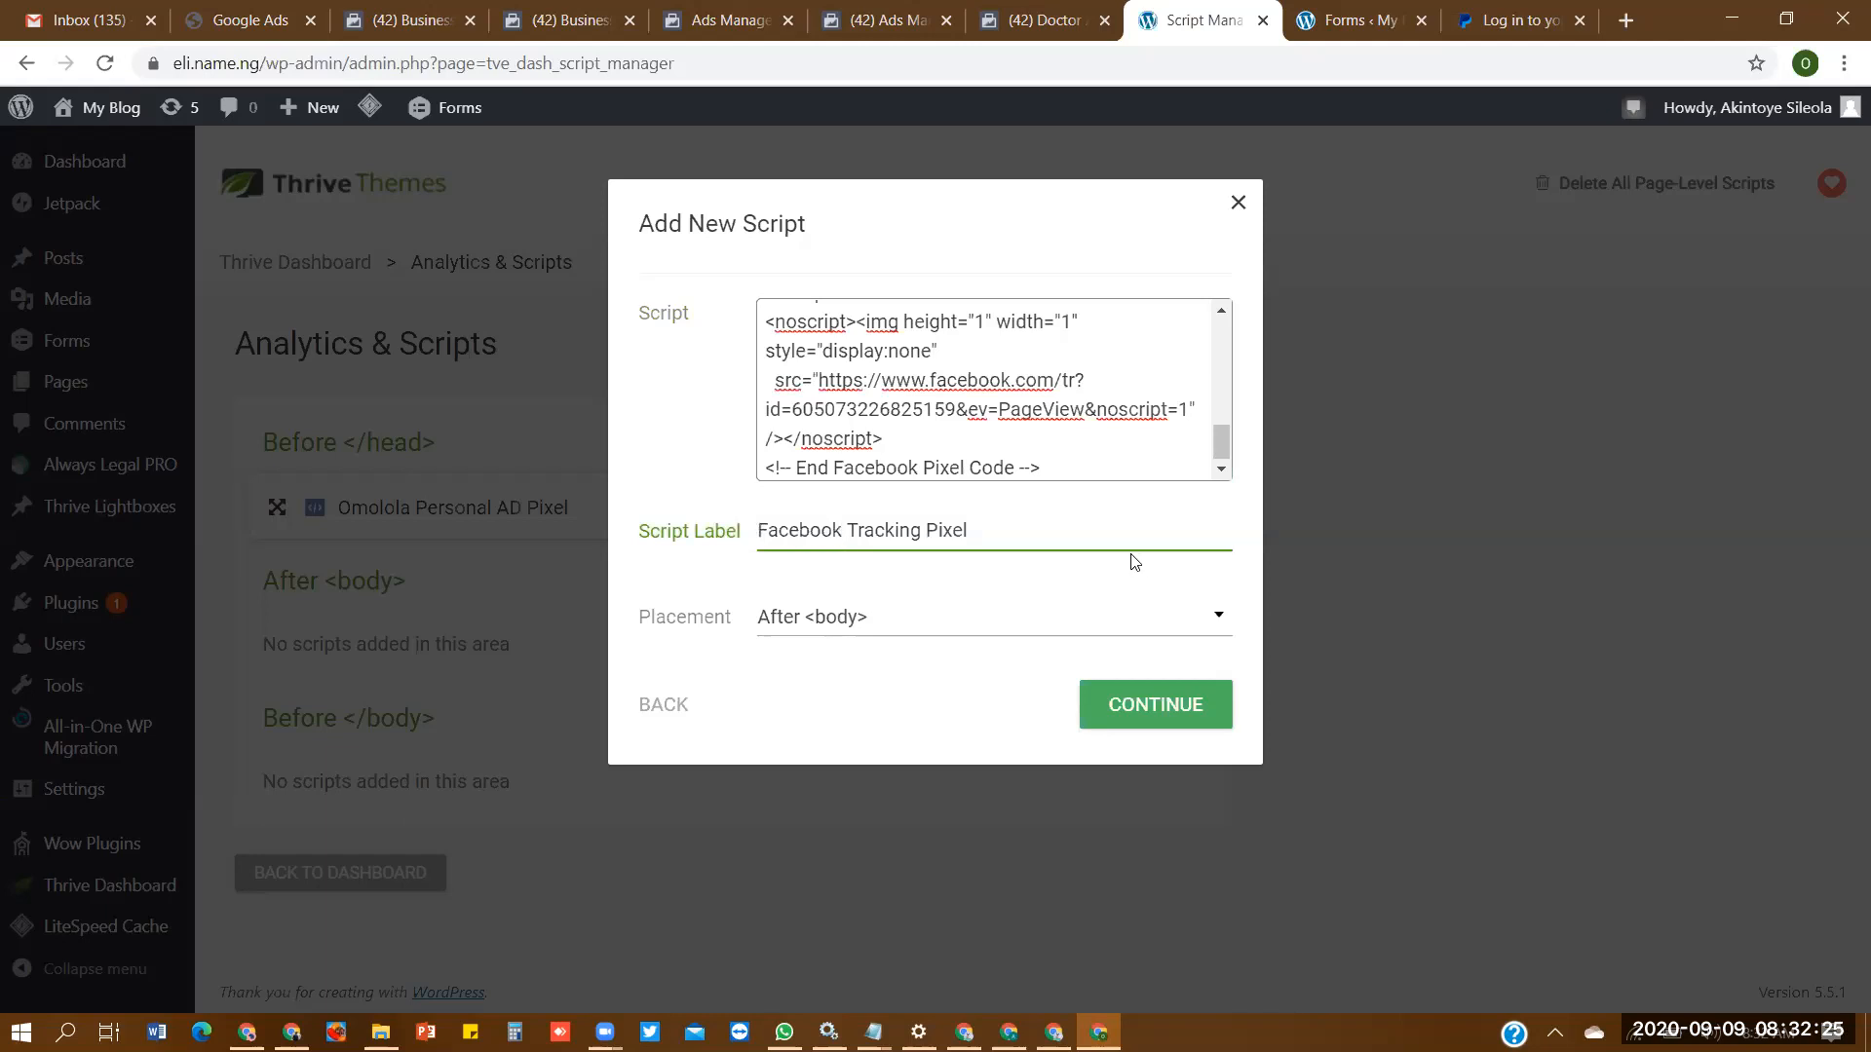
pyautogui.click(829, 618)
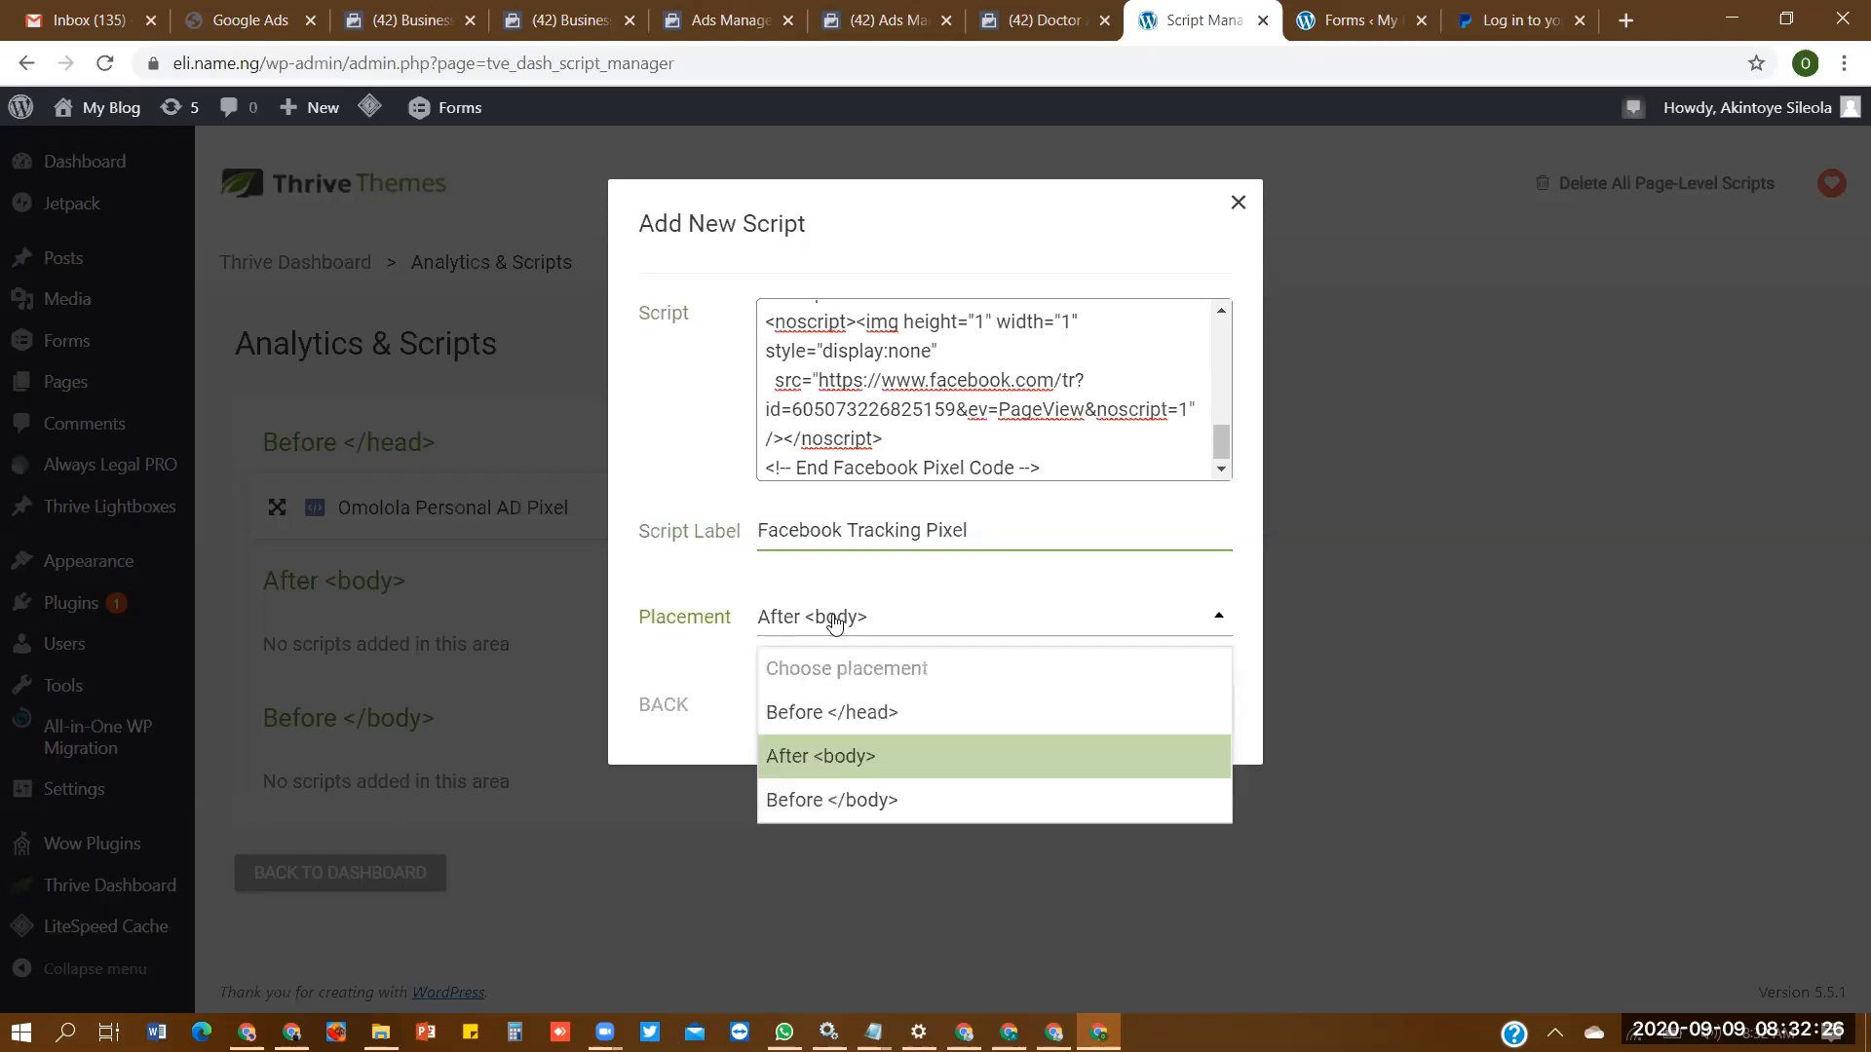
pyautogui.click(854, 712)
pyautogui.click(1153, 694)
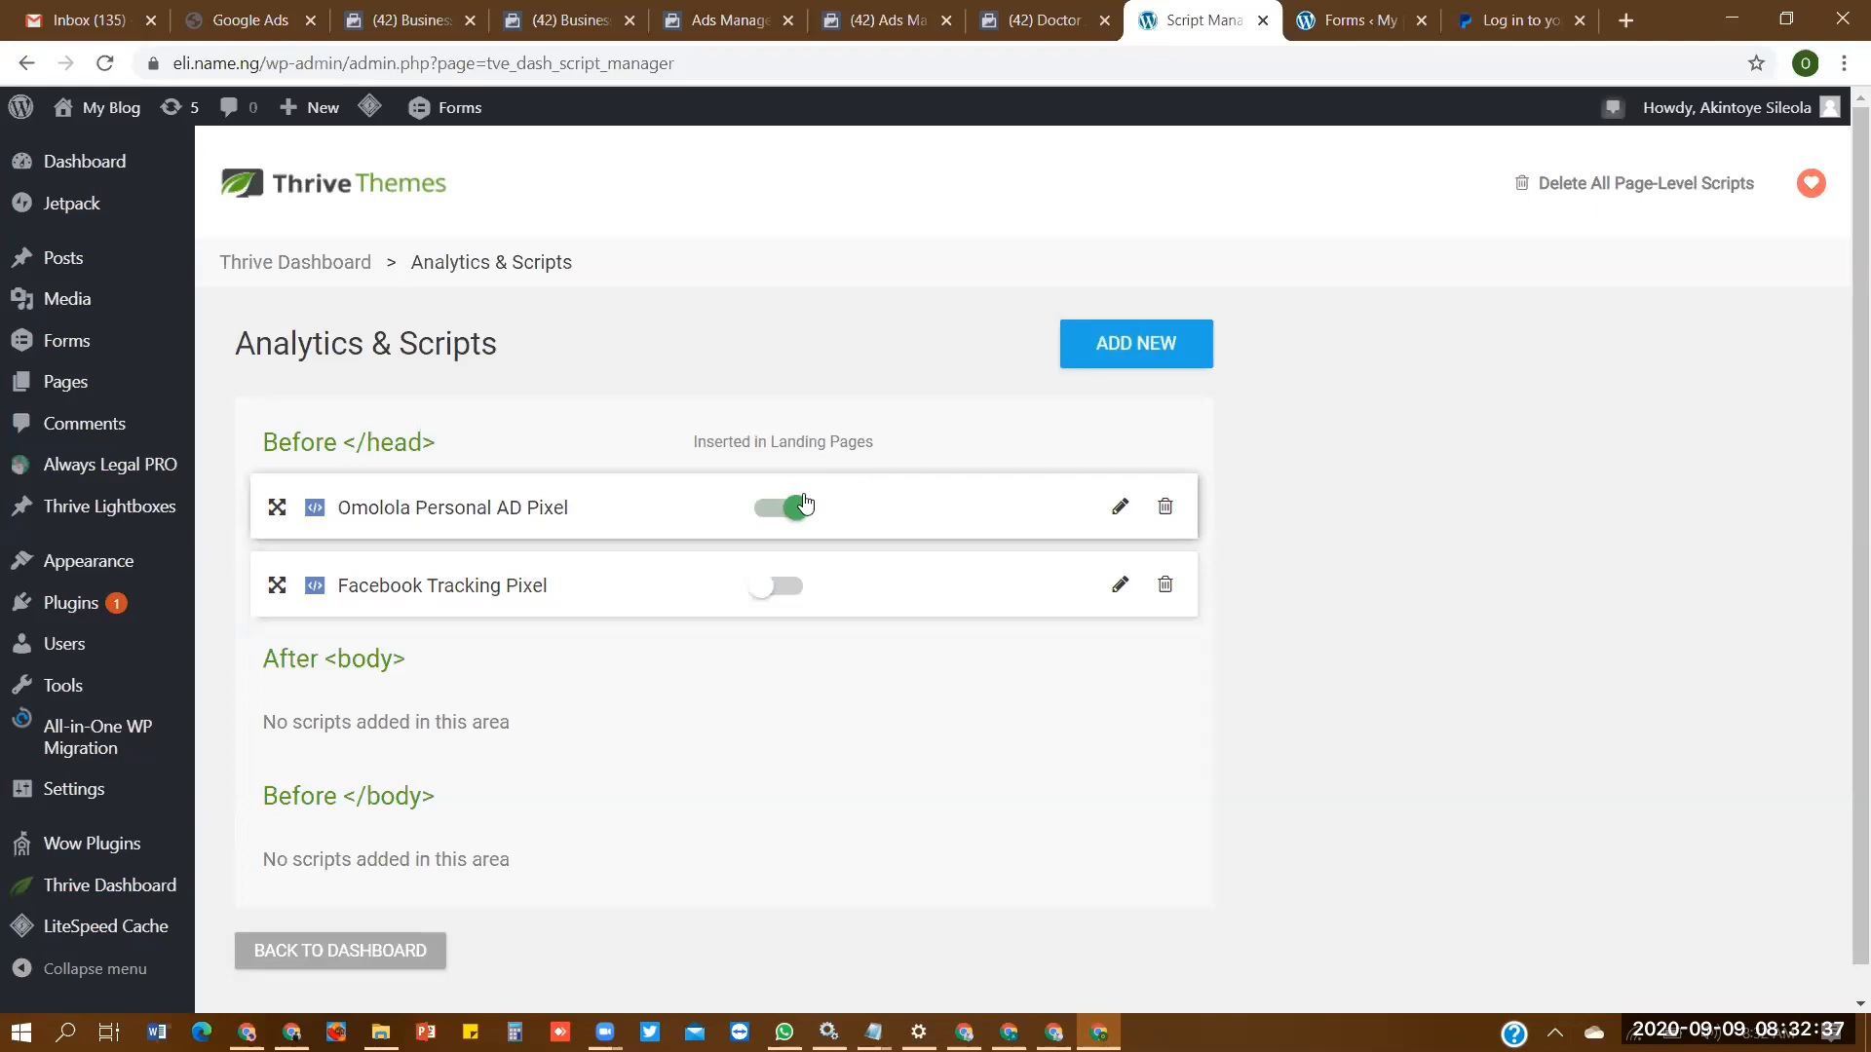
# - Enable the Facebook Tracking Pixel script's insertion in landing pages, and open the site's page list
pyautogui.click(778, 590)
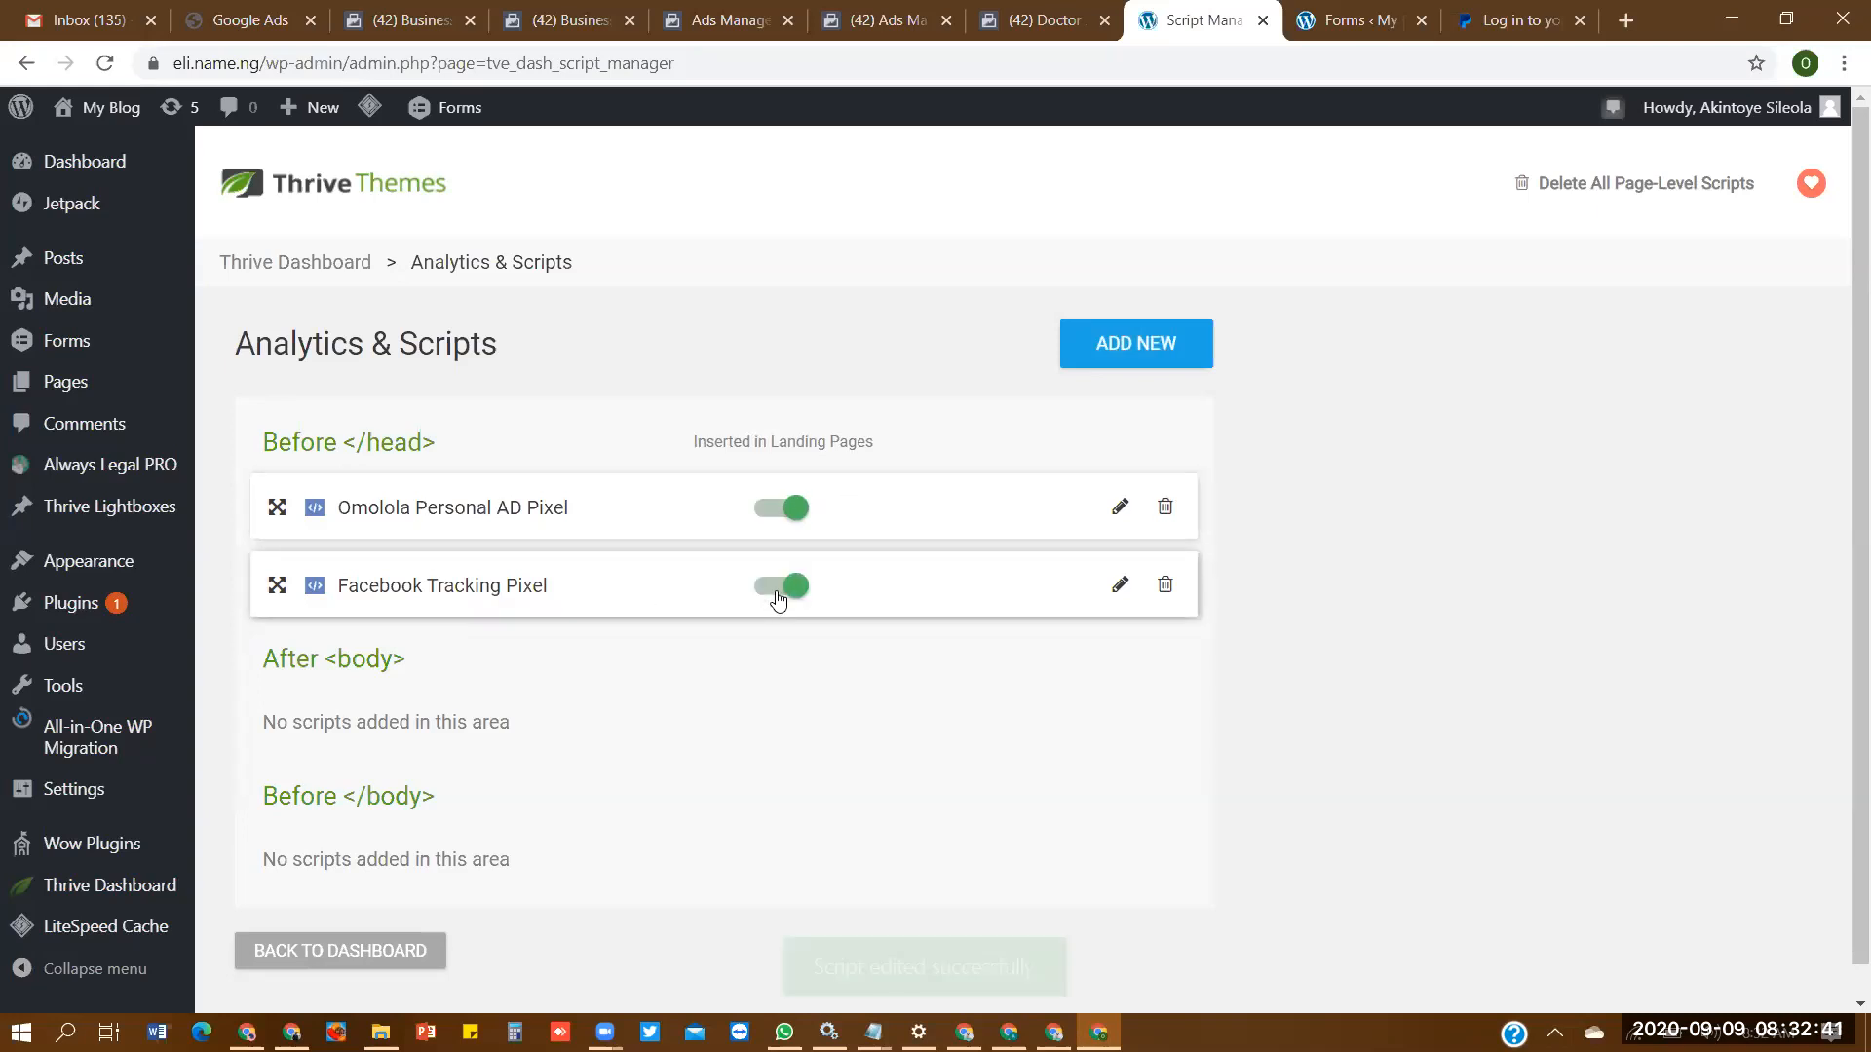
pyautogui.click(789, 588)
pyautogui.click(788, 588)
pyautogui.click(65, 382)
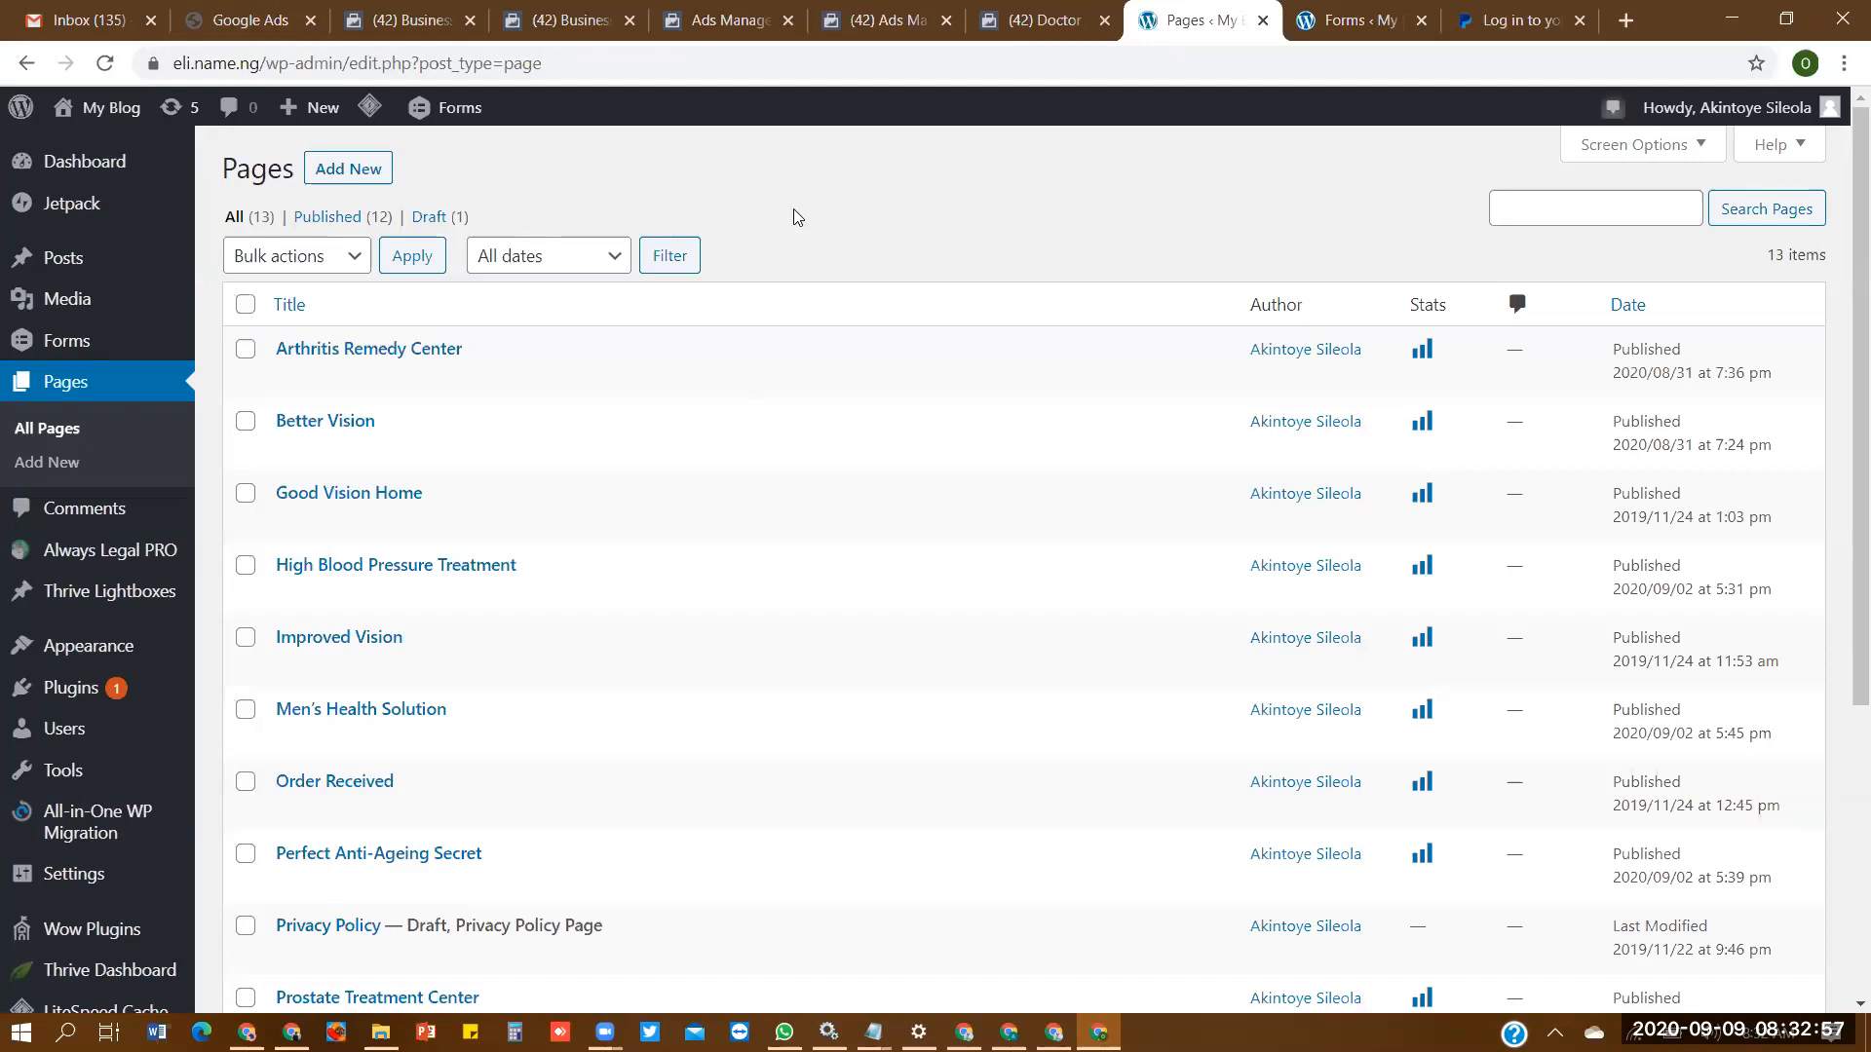
# - Return to Ads Manager, continue the pixel setup with manually added event code, and expand the Purchase event's options
pyautogui.hotkey('ctrl', '5')
pyautogui.click(1275, 933)
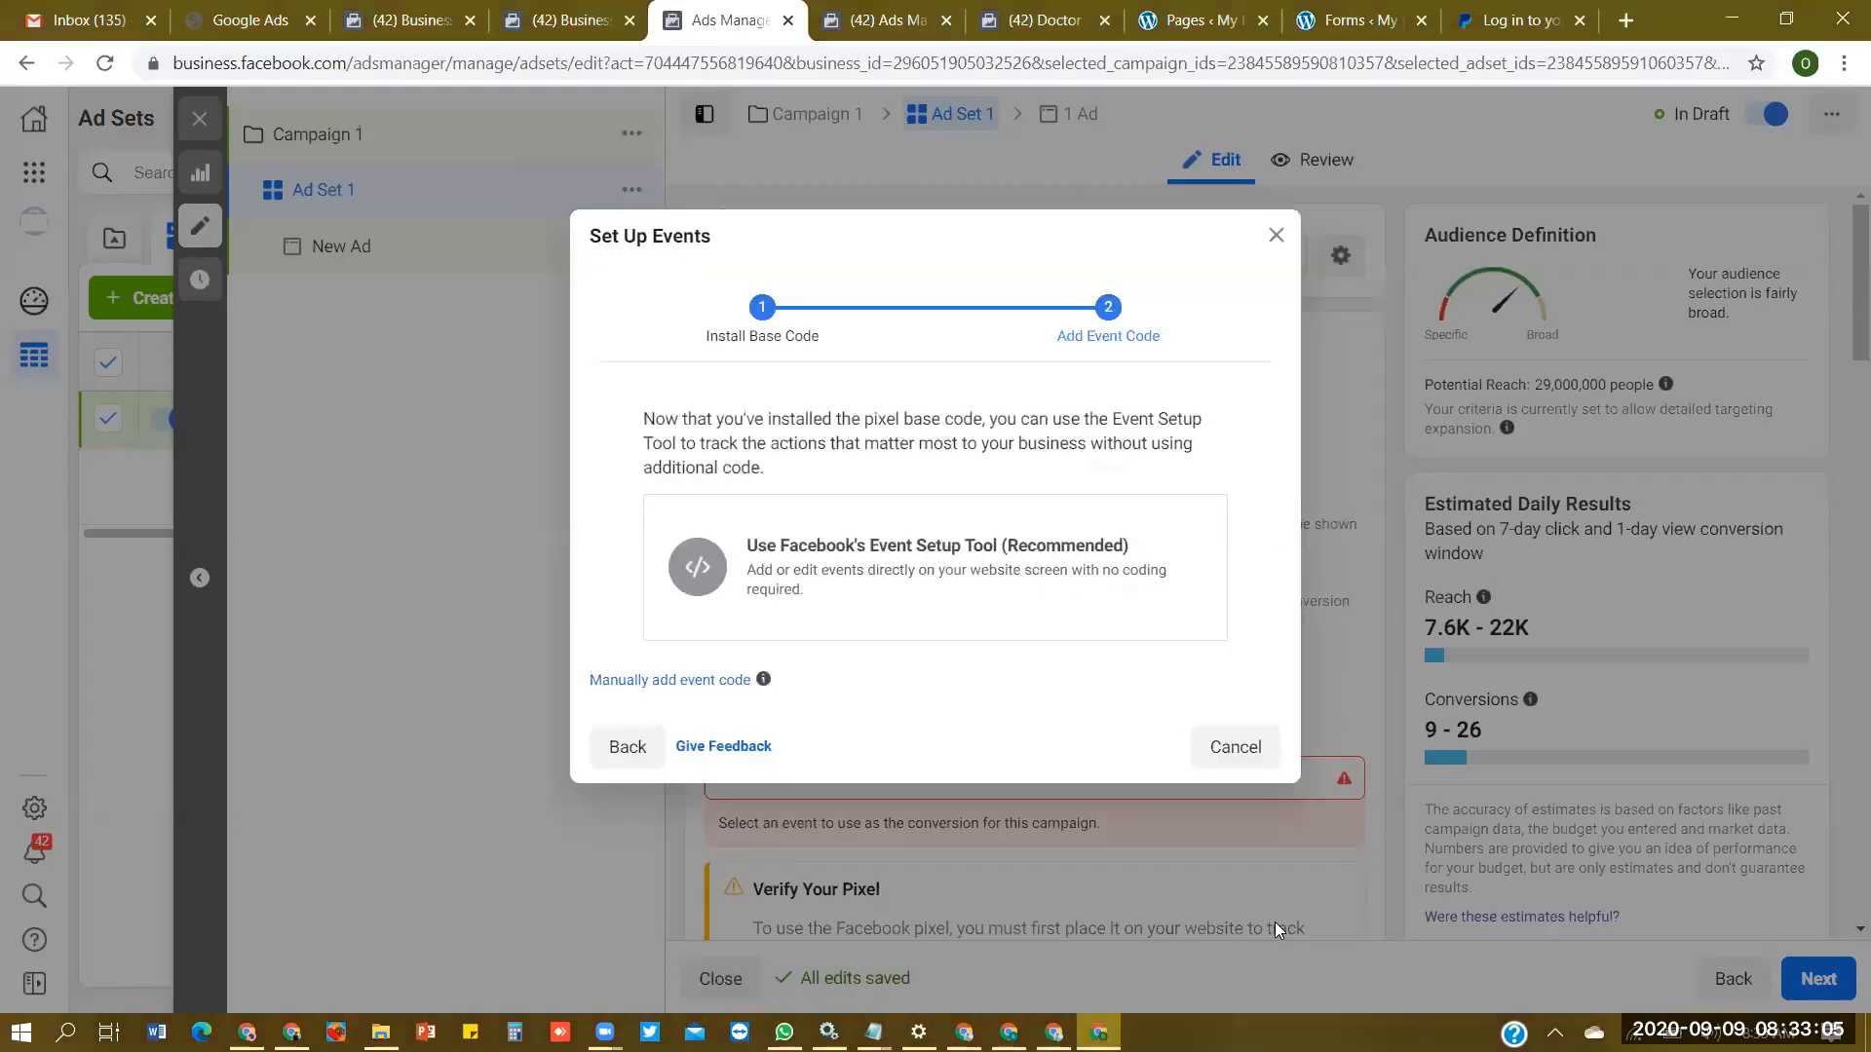
pyautogui.click(710, 684)
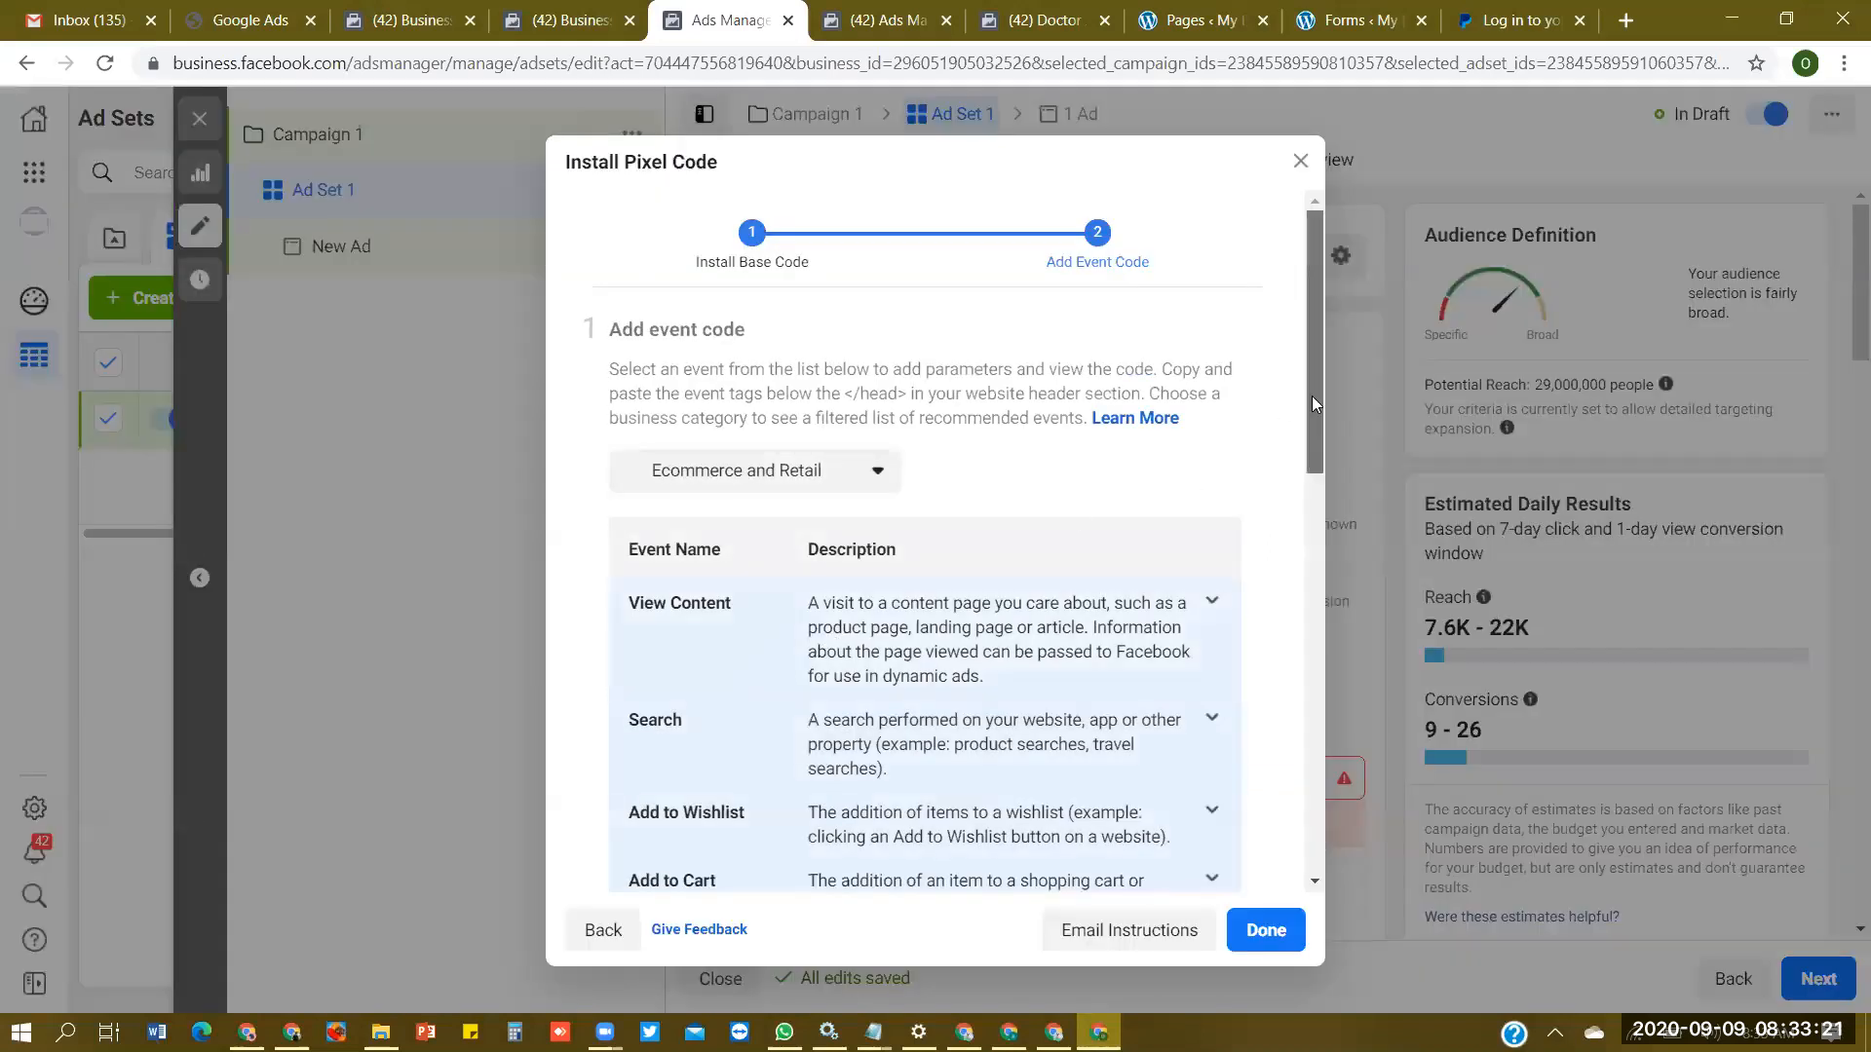
pyautogui.moveTo(1311, 396); pyautogui.dragTo(1312, 547)
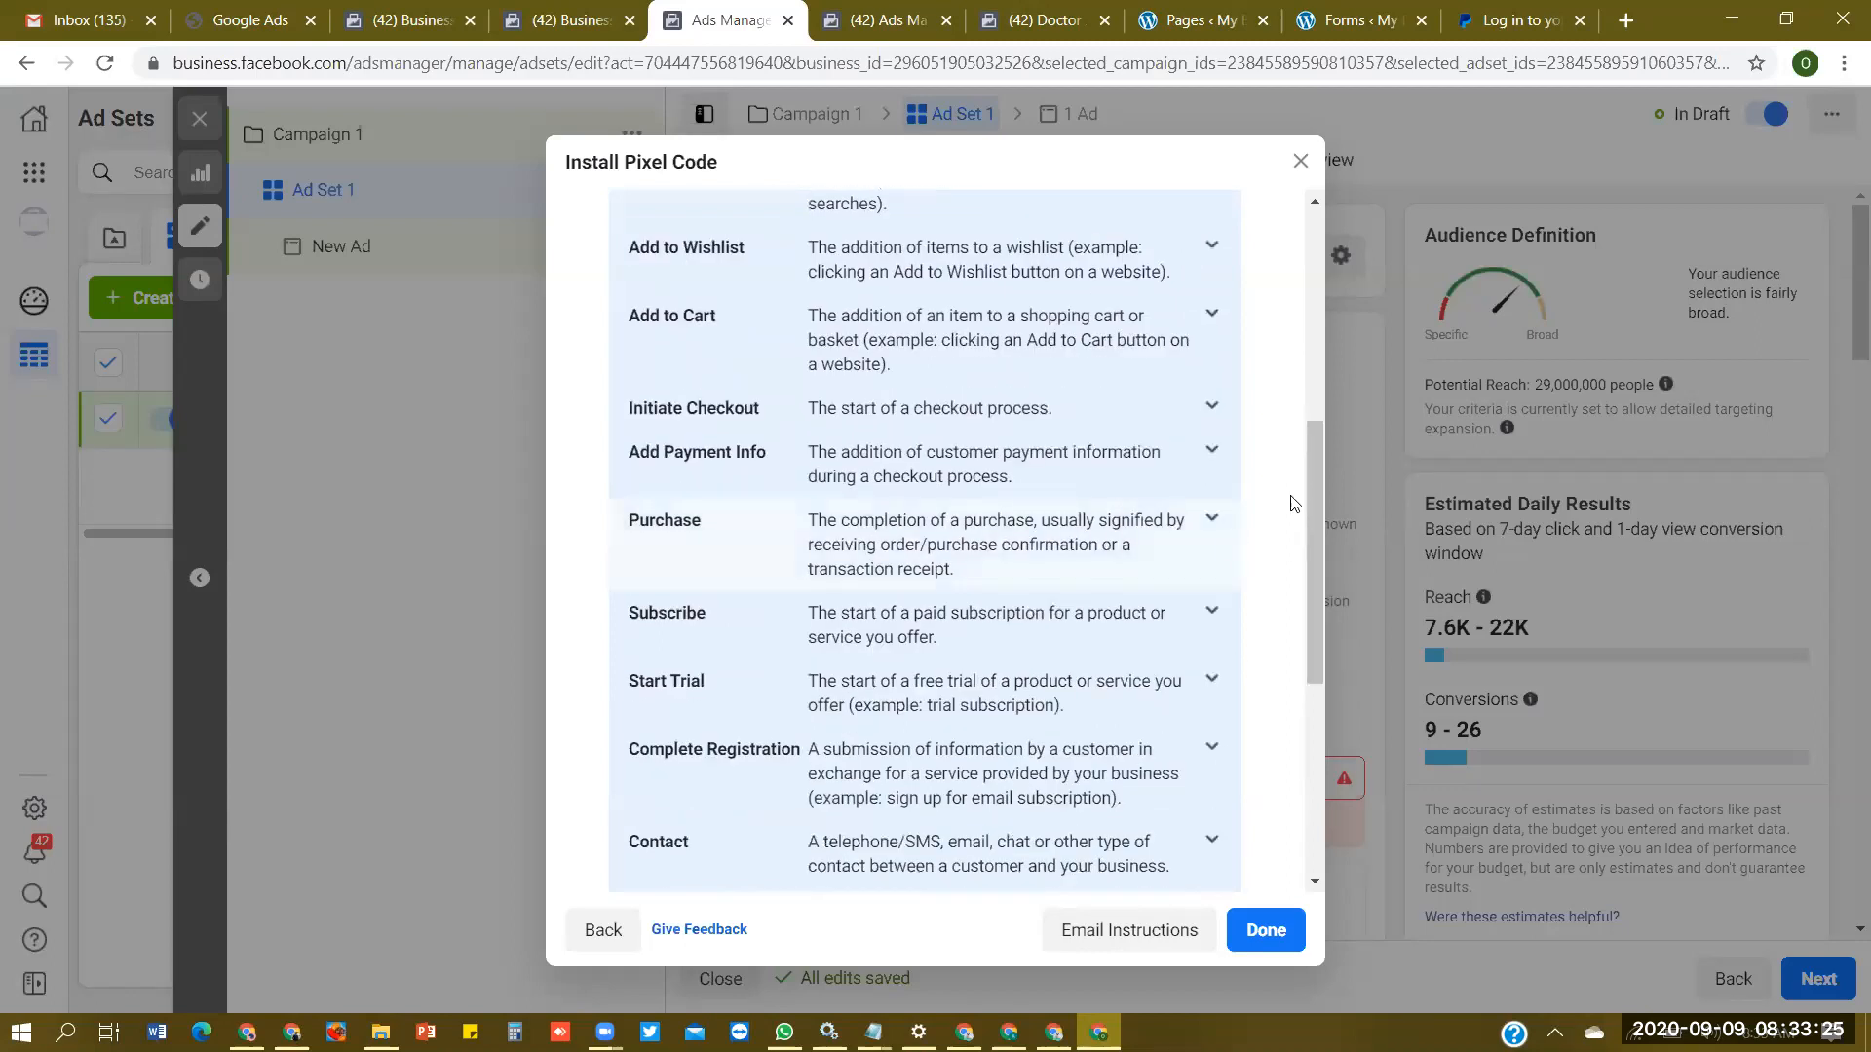
pyautogui.moveTo(1314, 480)
pyautogui.mouseDown()
pyautogui.moveTo(1304, 421)
pyautogui.moveTo(1314, 497)
pyautogui.moveTo(1321, 329)
pyautogui.moveTo(1301, 481)
pyautogui.mouseUp()
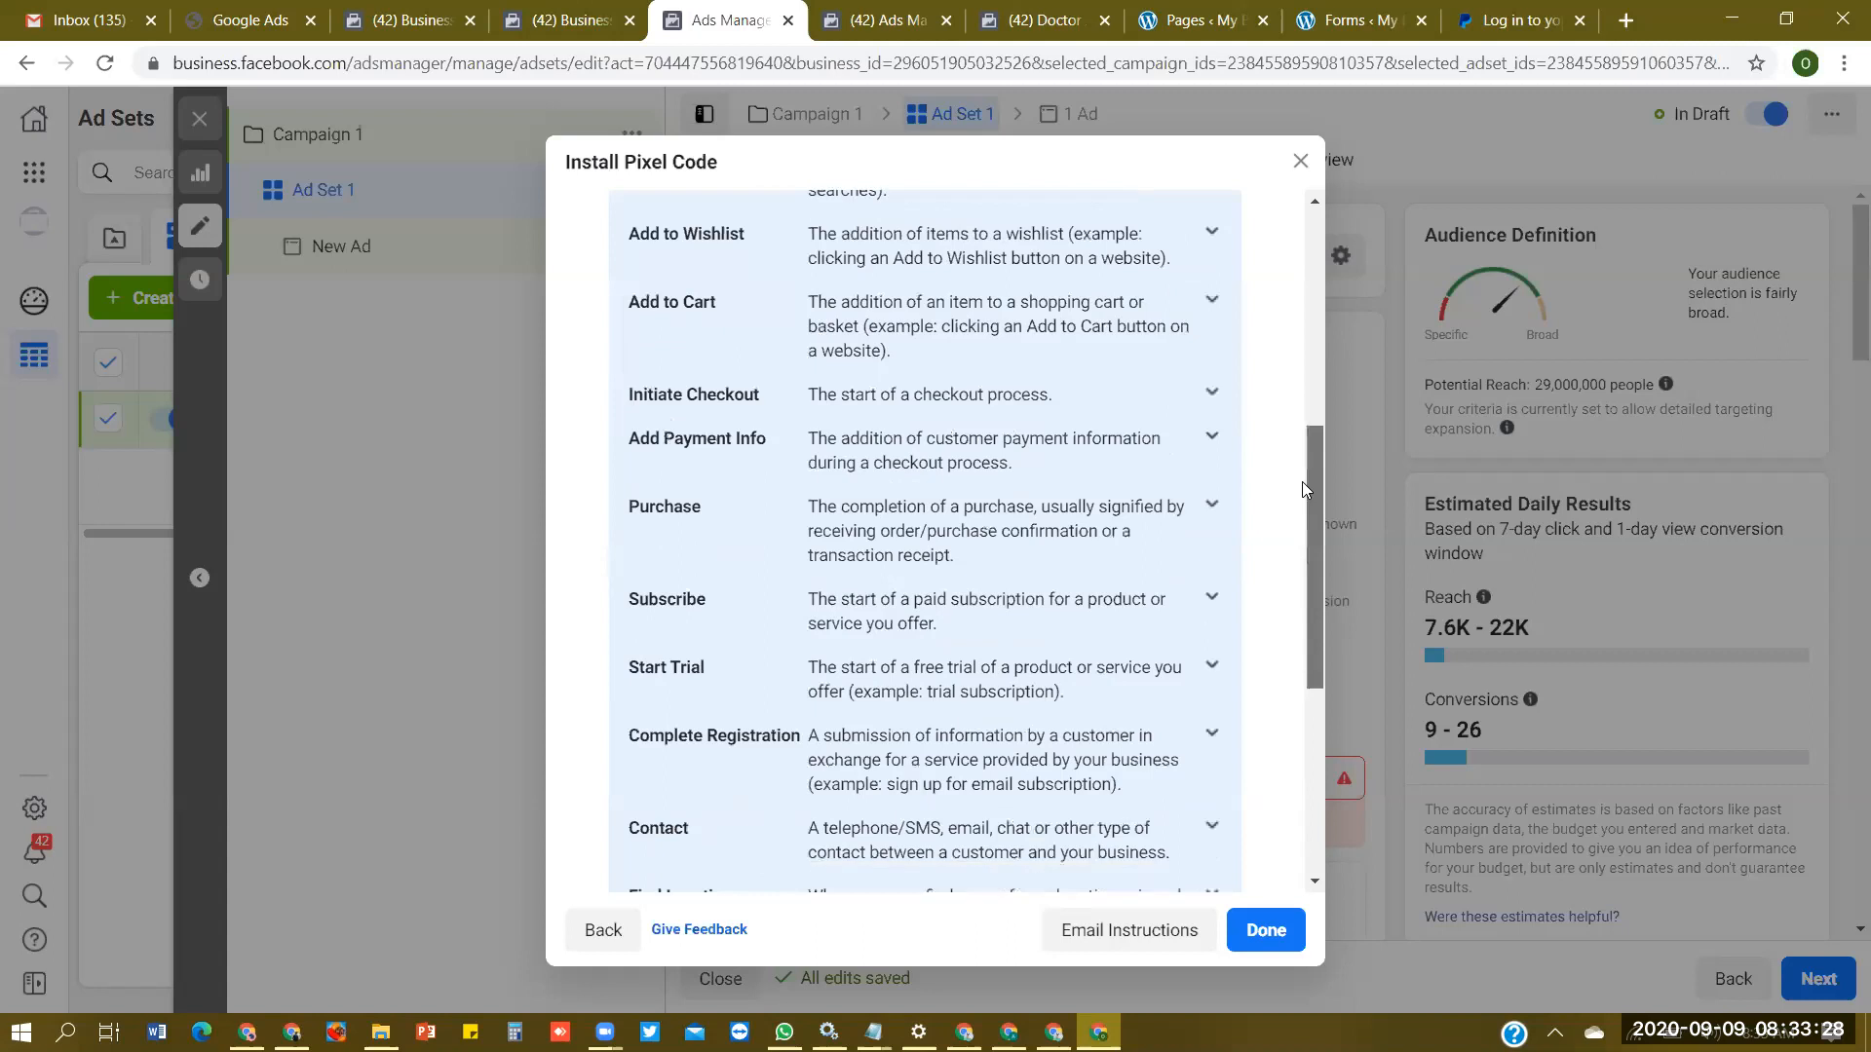
pyautogui.click(1209, 526)
pyautogui.moveTo(1310, 439); pyautogui.dragTo(1307, 497)
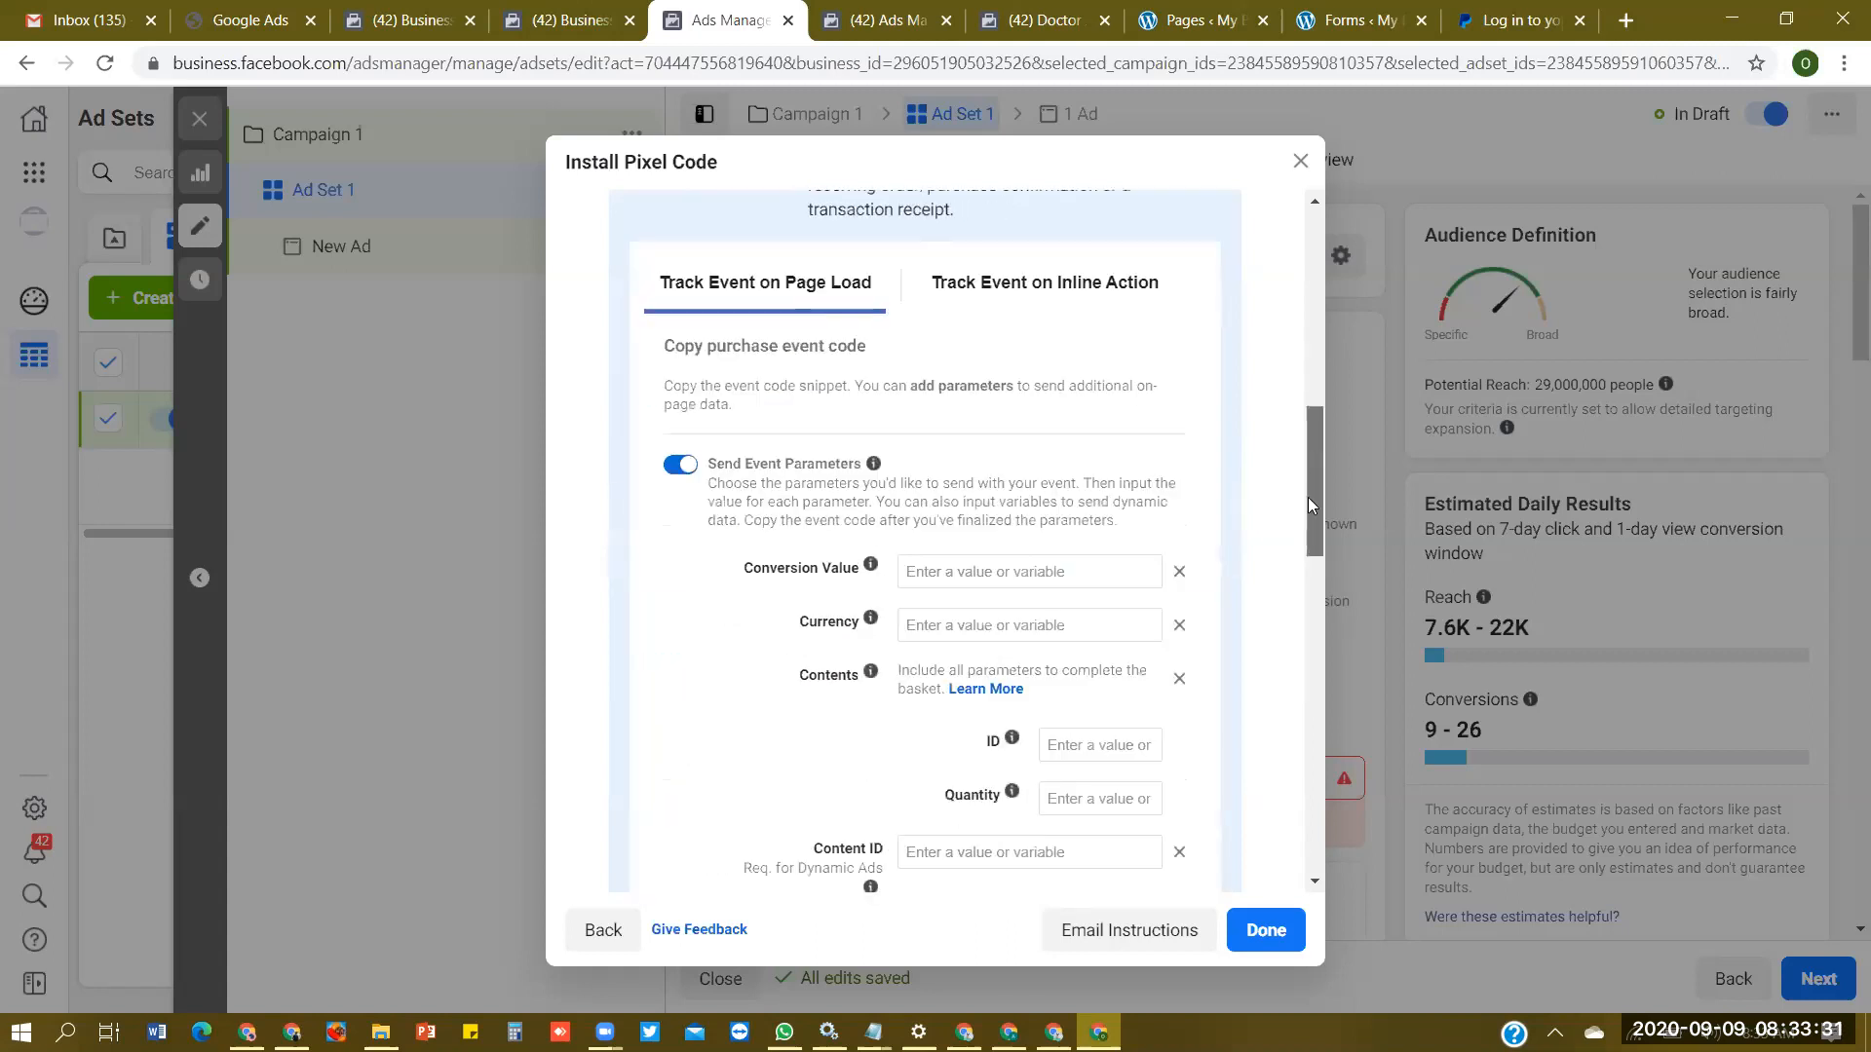
# - Set the Purchase event's conversion value to 50 and its currency to USD
pyautogui.click(1099, 565)
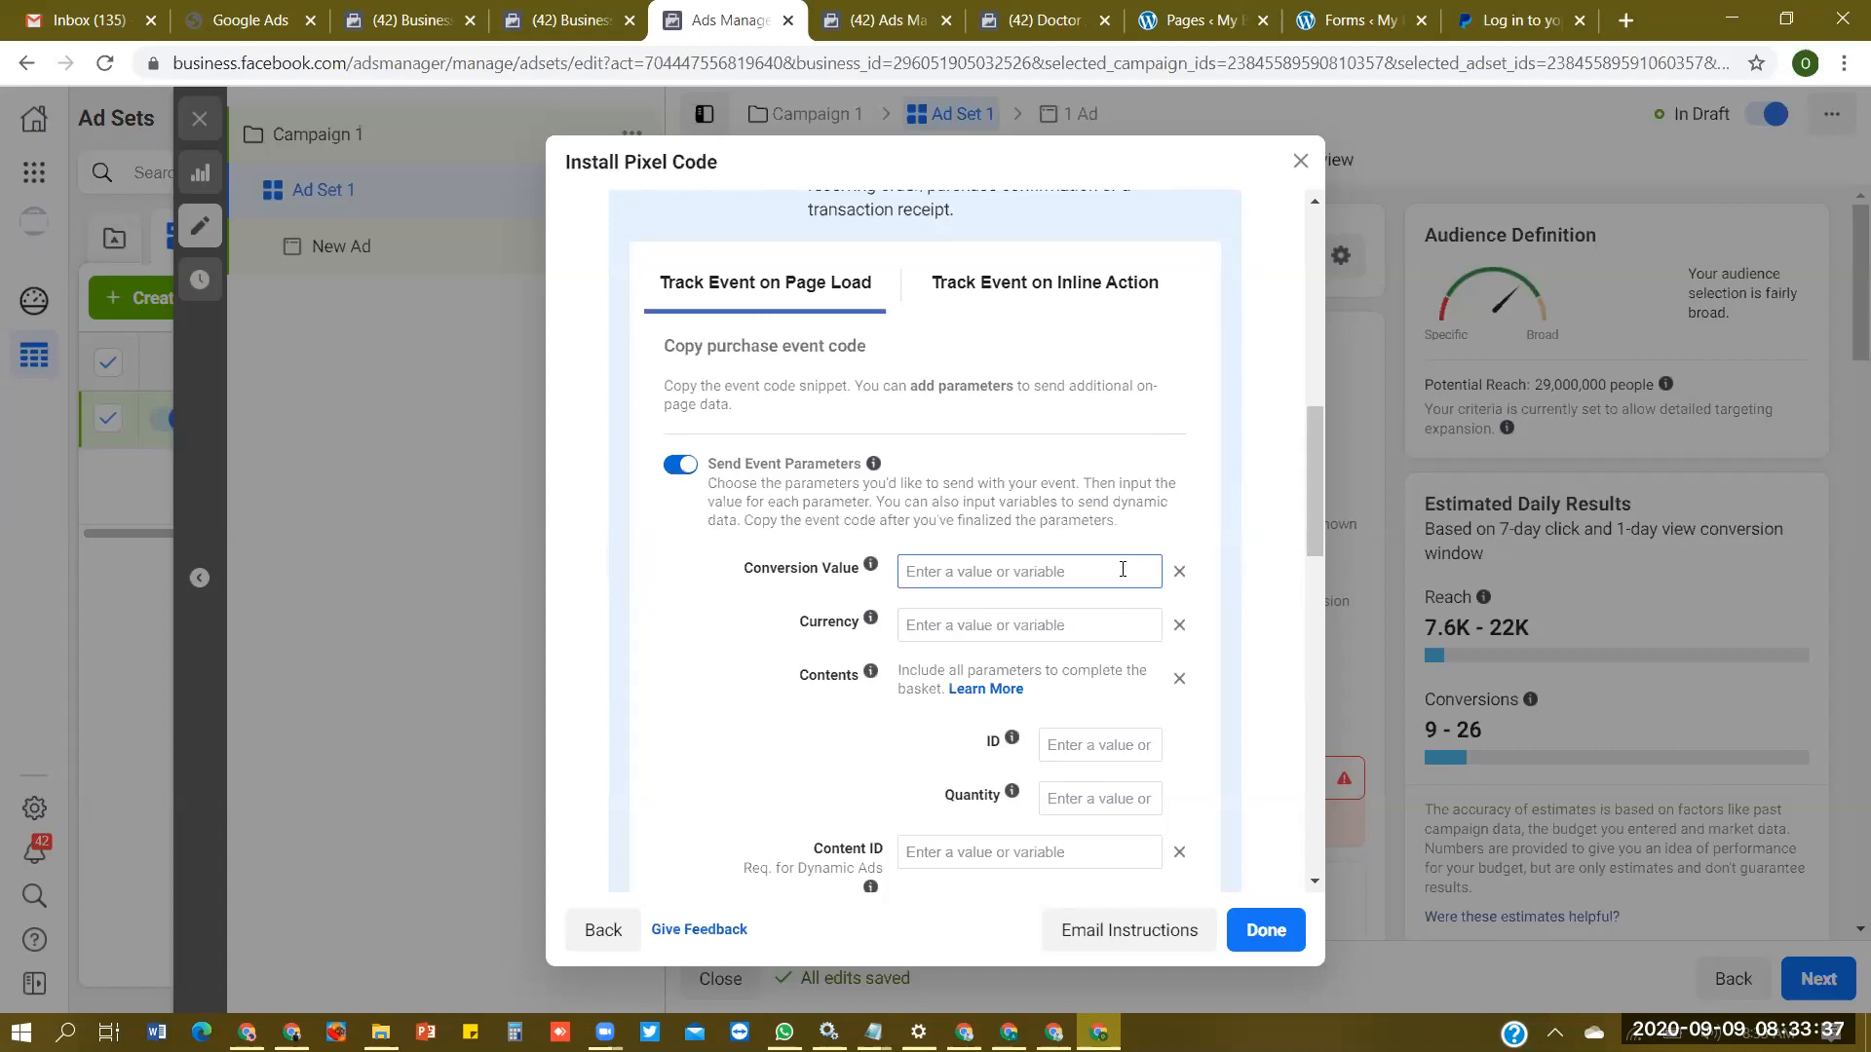
pyautogui.write('50')
pyautogui.click(1095, 626)
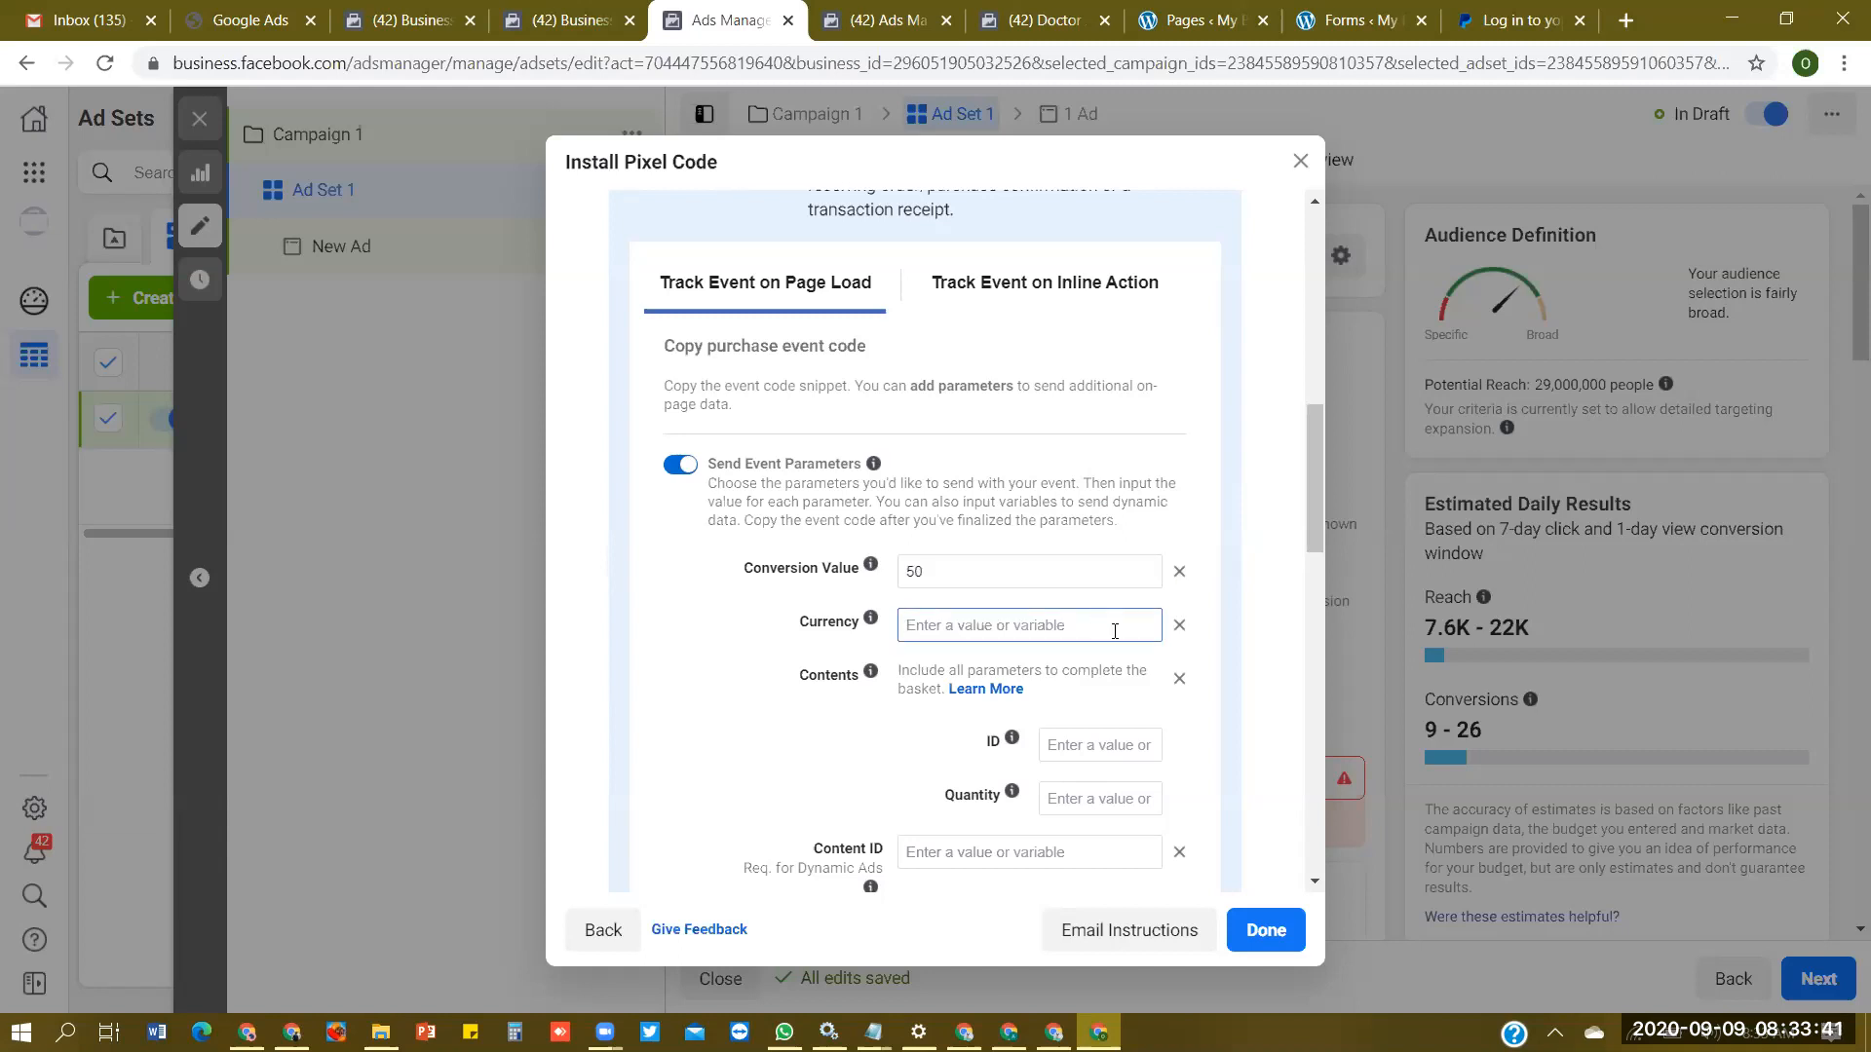
pyautogui.write('USD')
pyautogui.press('BackSpace')
pyautogui.press('BackSpace')
pyautogui.press('BackSpace')
pyautogui.write('USD')
# - Copy the generated Purchase event code to the clipboard
pyautogui.moveTo(1313, 436); pyautogui.dragTo(1319, 525)
pyautogui.moveTo(982, 707)
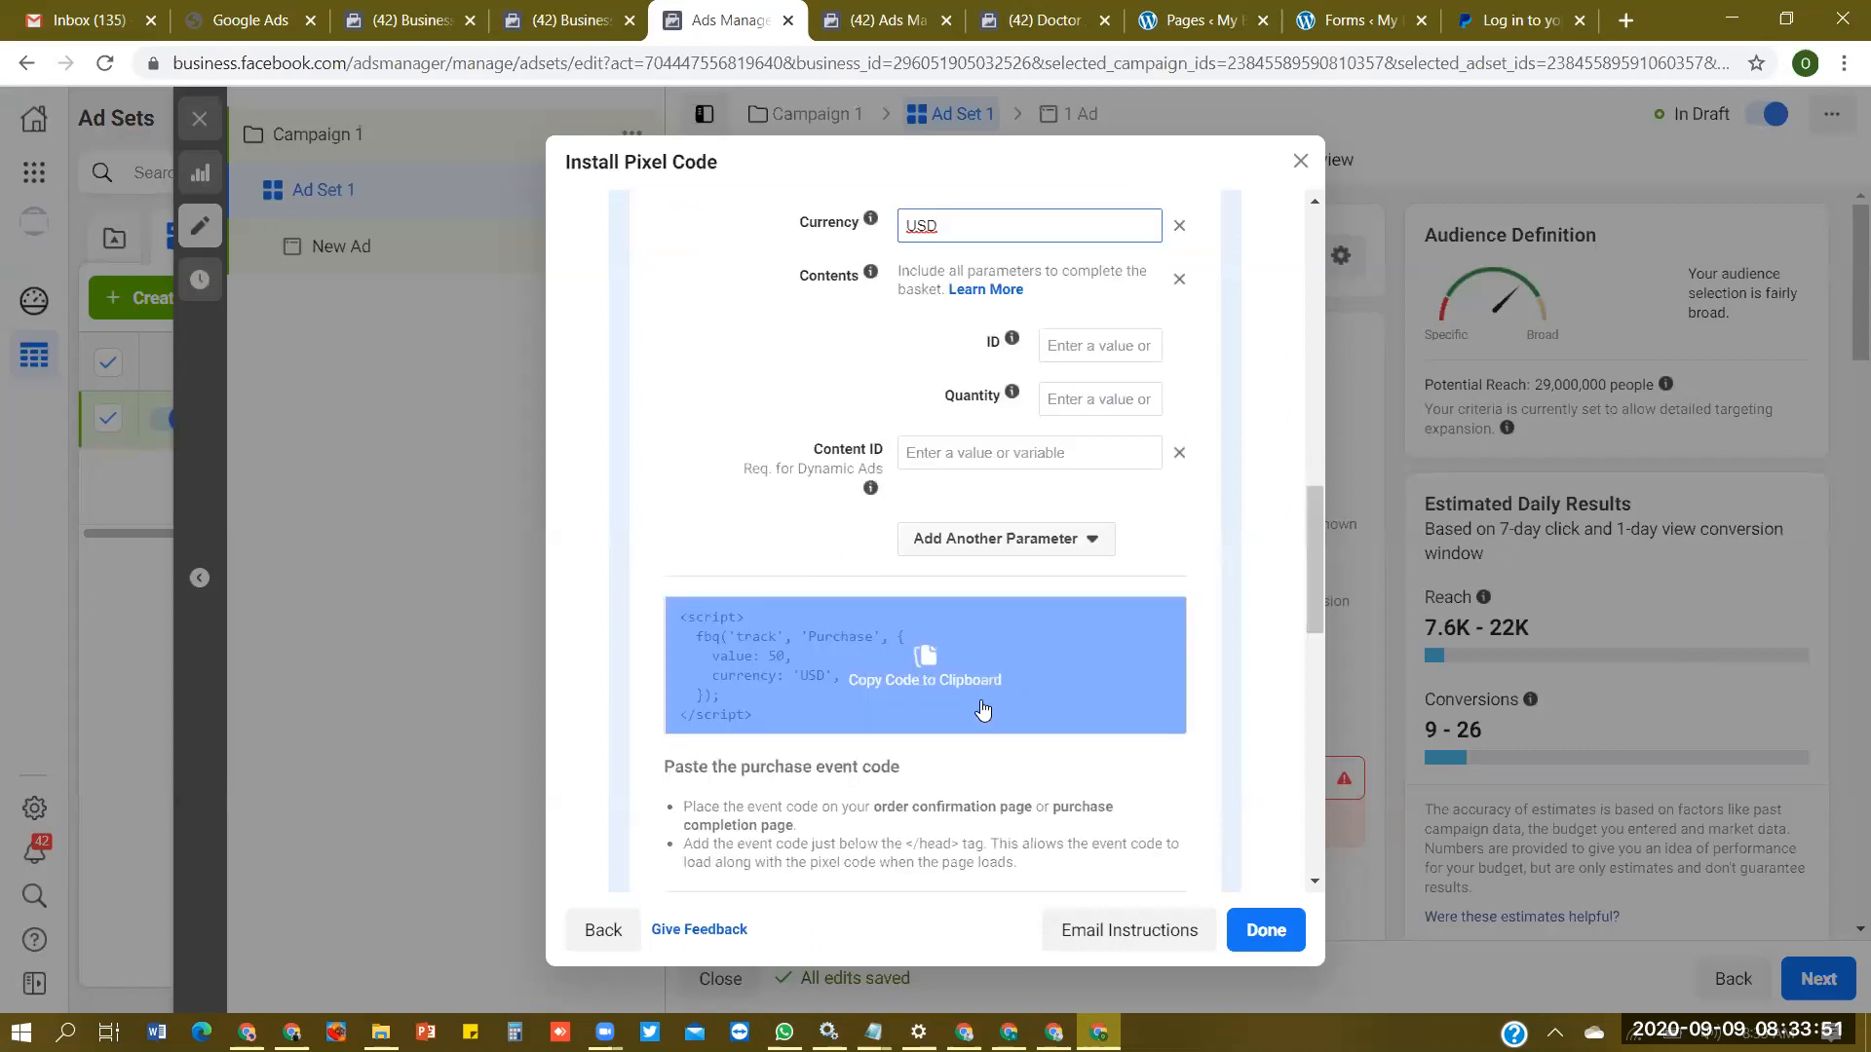
pyautogui.click(962, 649)
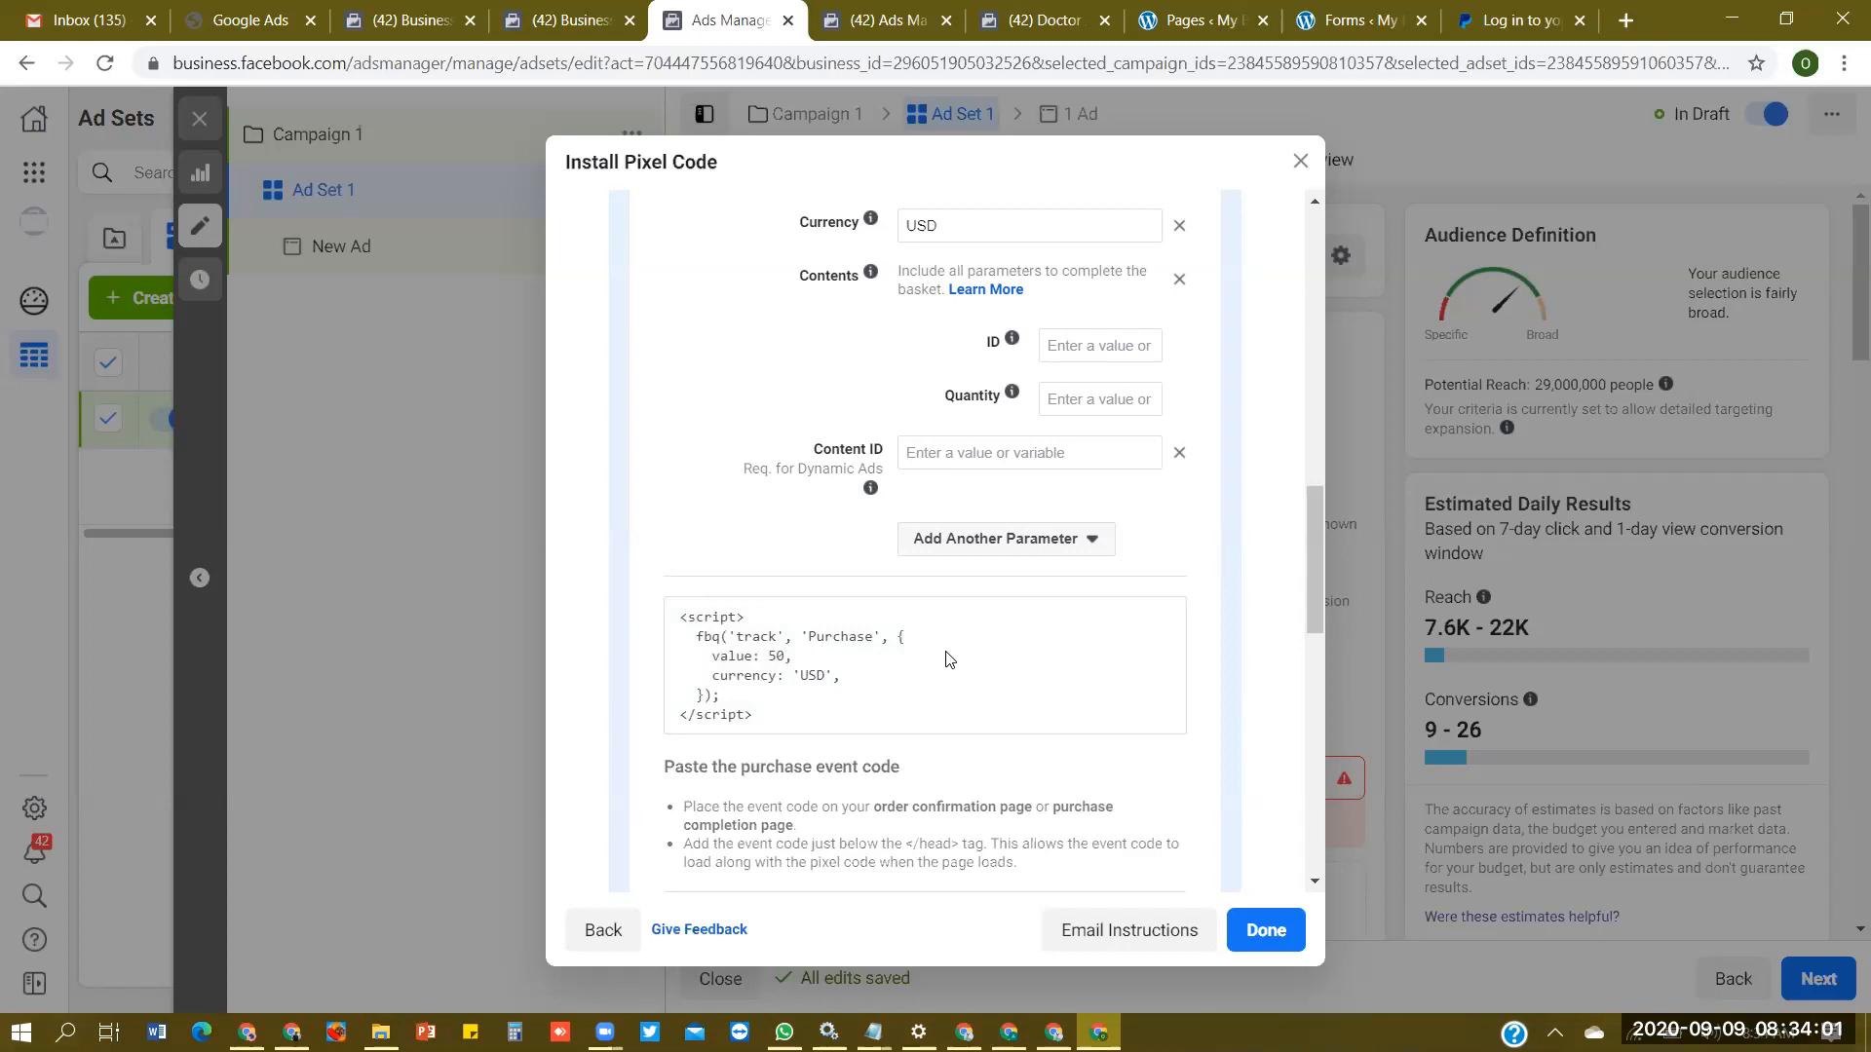
pyautogui.click(799, 635)
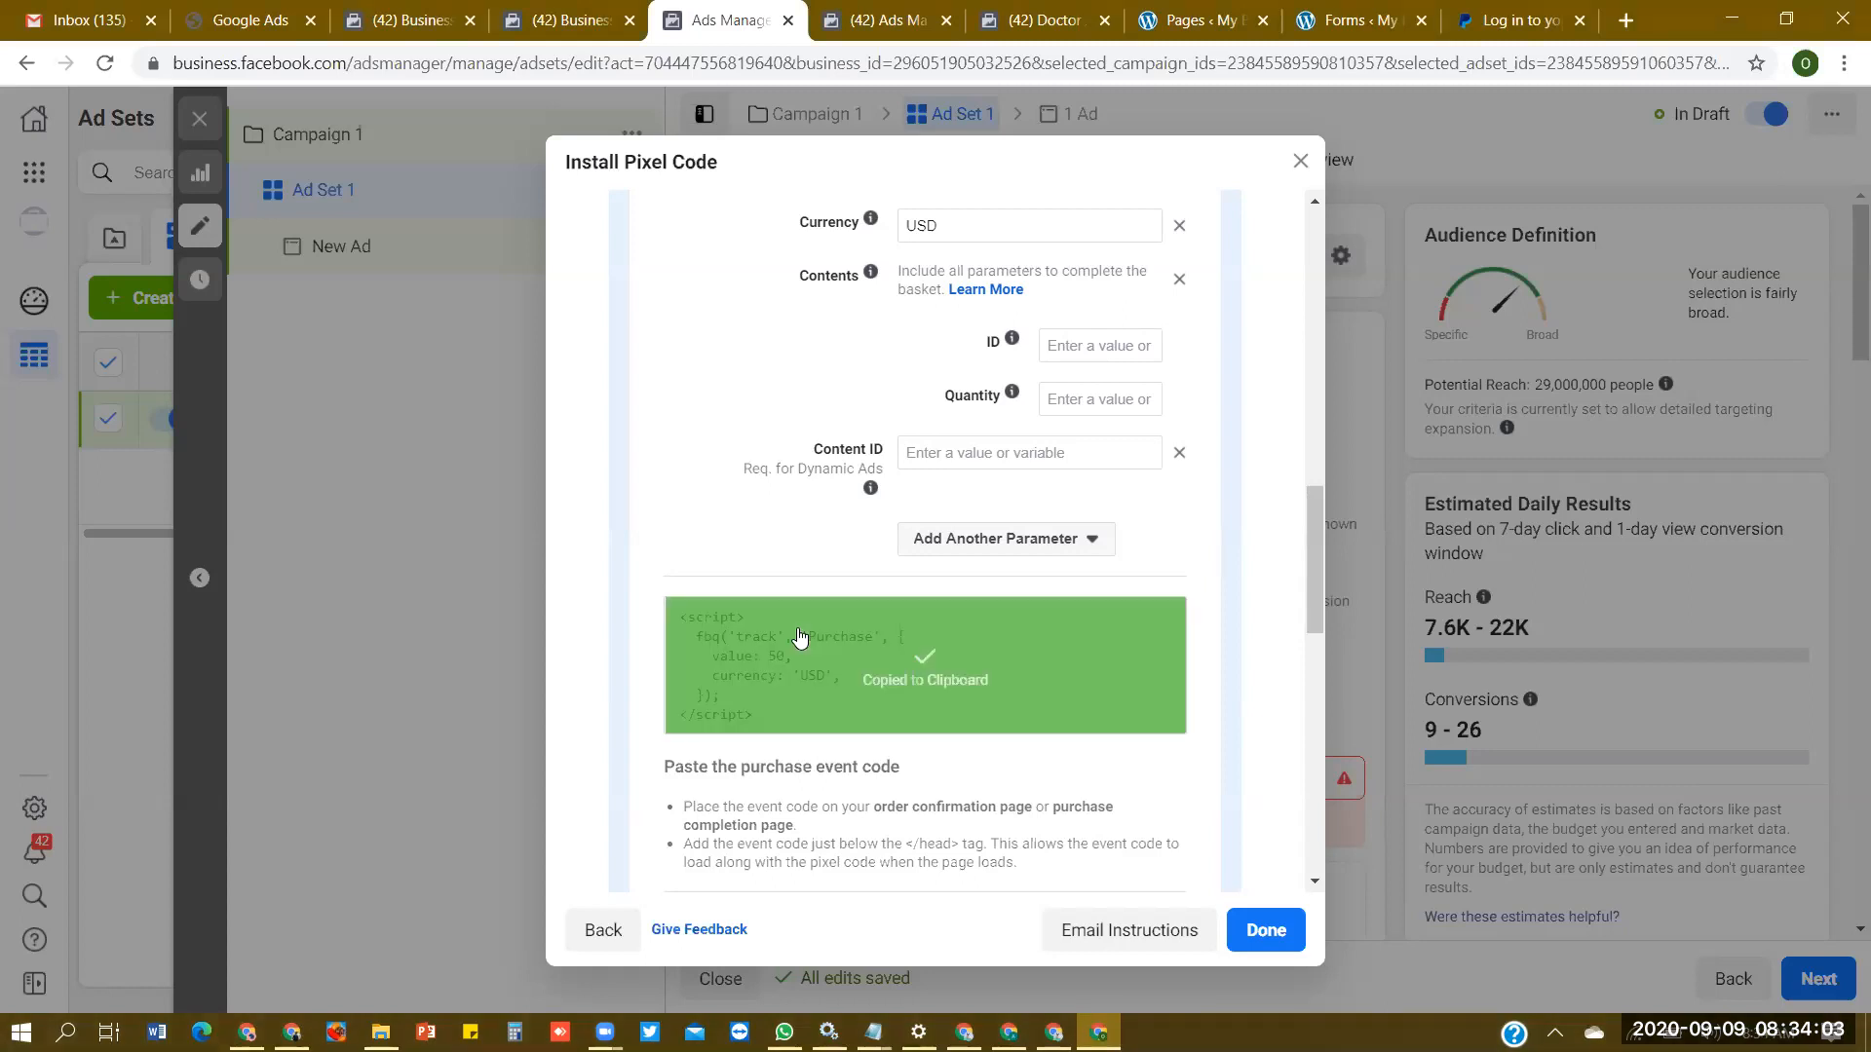
# - Switch to the WordPress page list, edit the Order Received page with Thrive Architect, and open its Custom Scripts in the advanced settings
pyautogui.click(1218, 21)
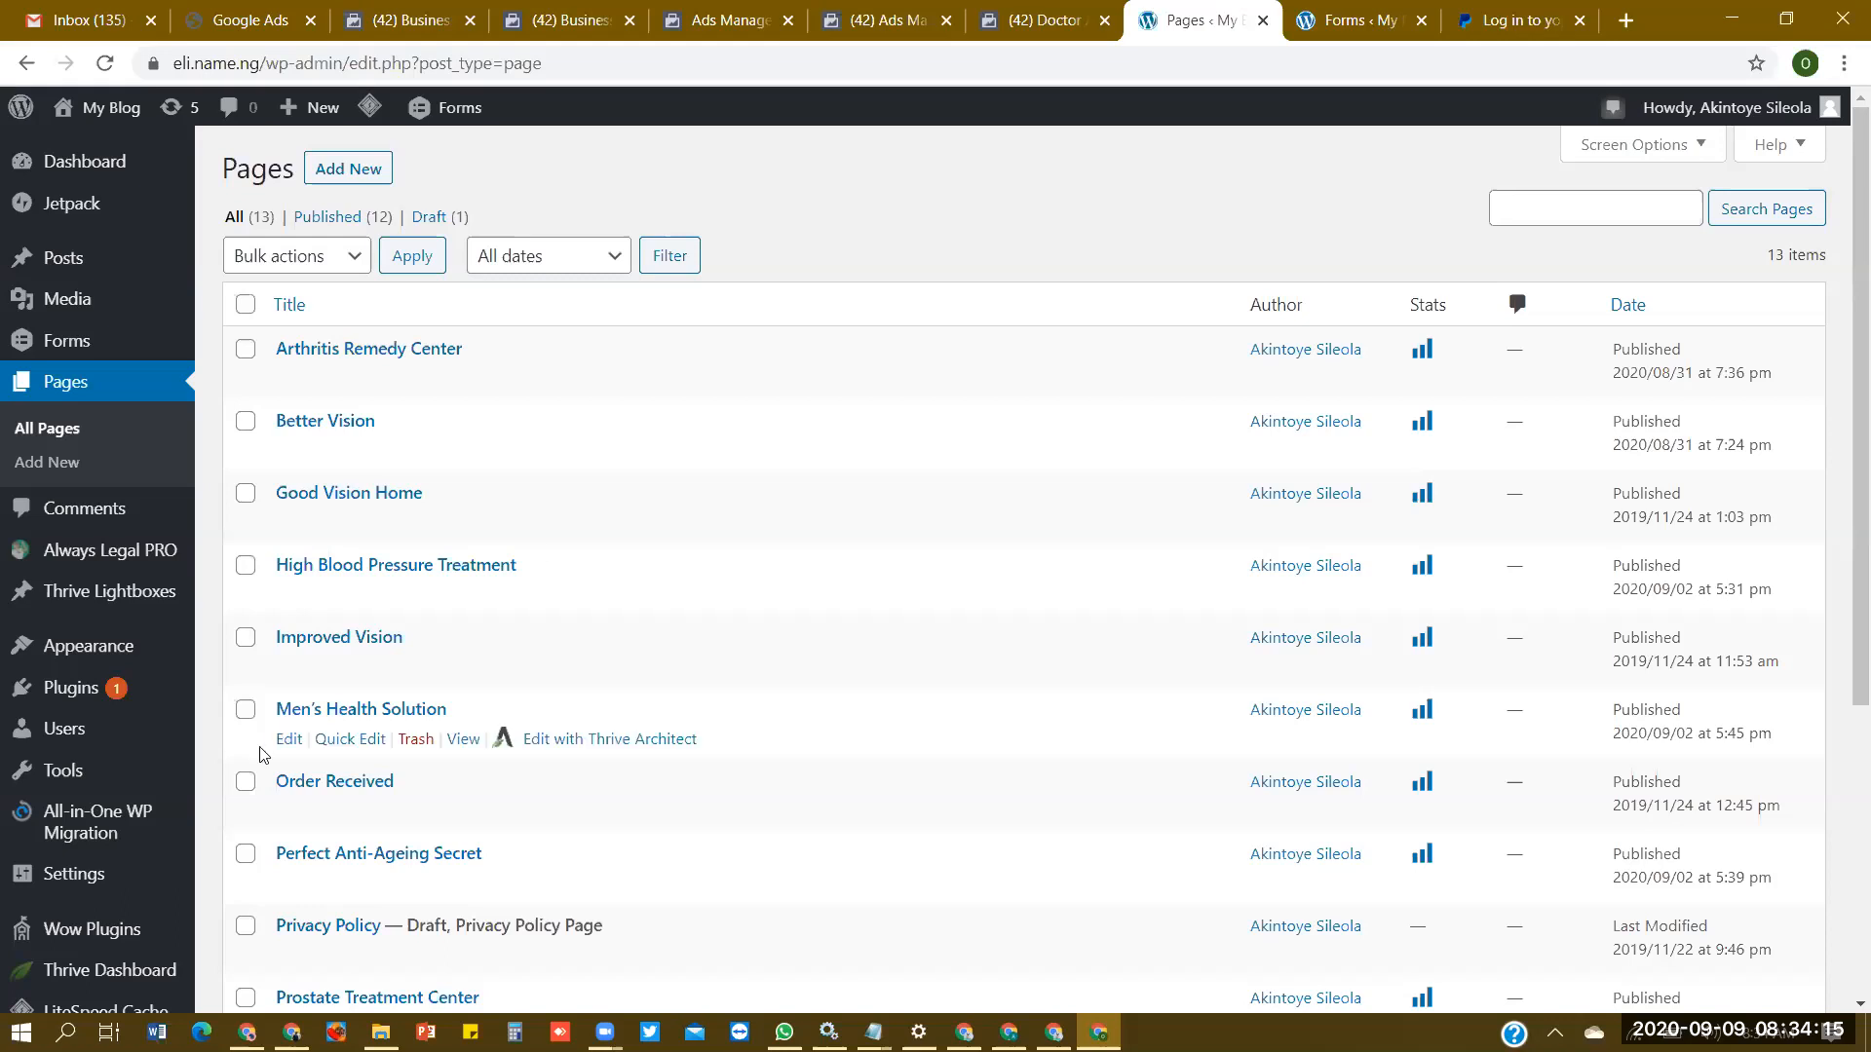
pyautogui.scroll(-1, 1842, 638)
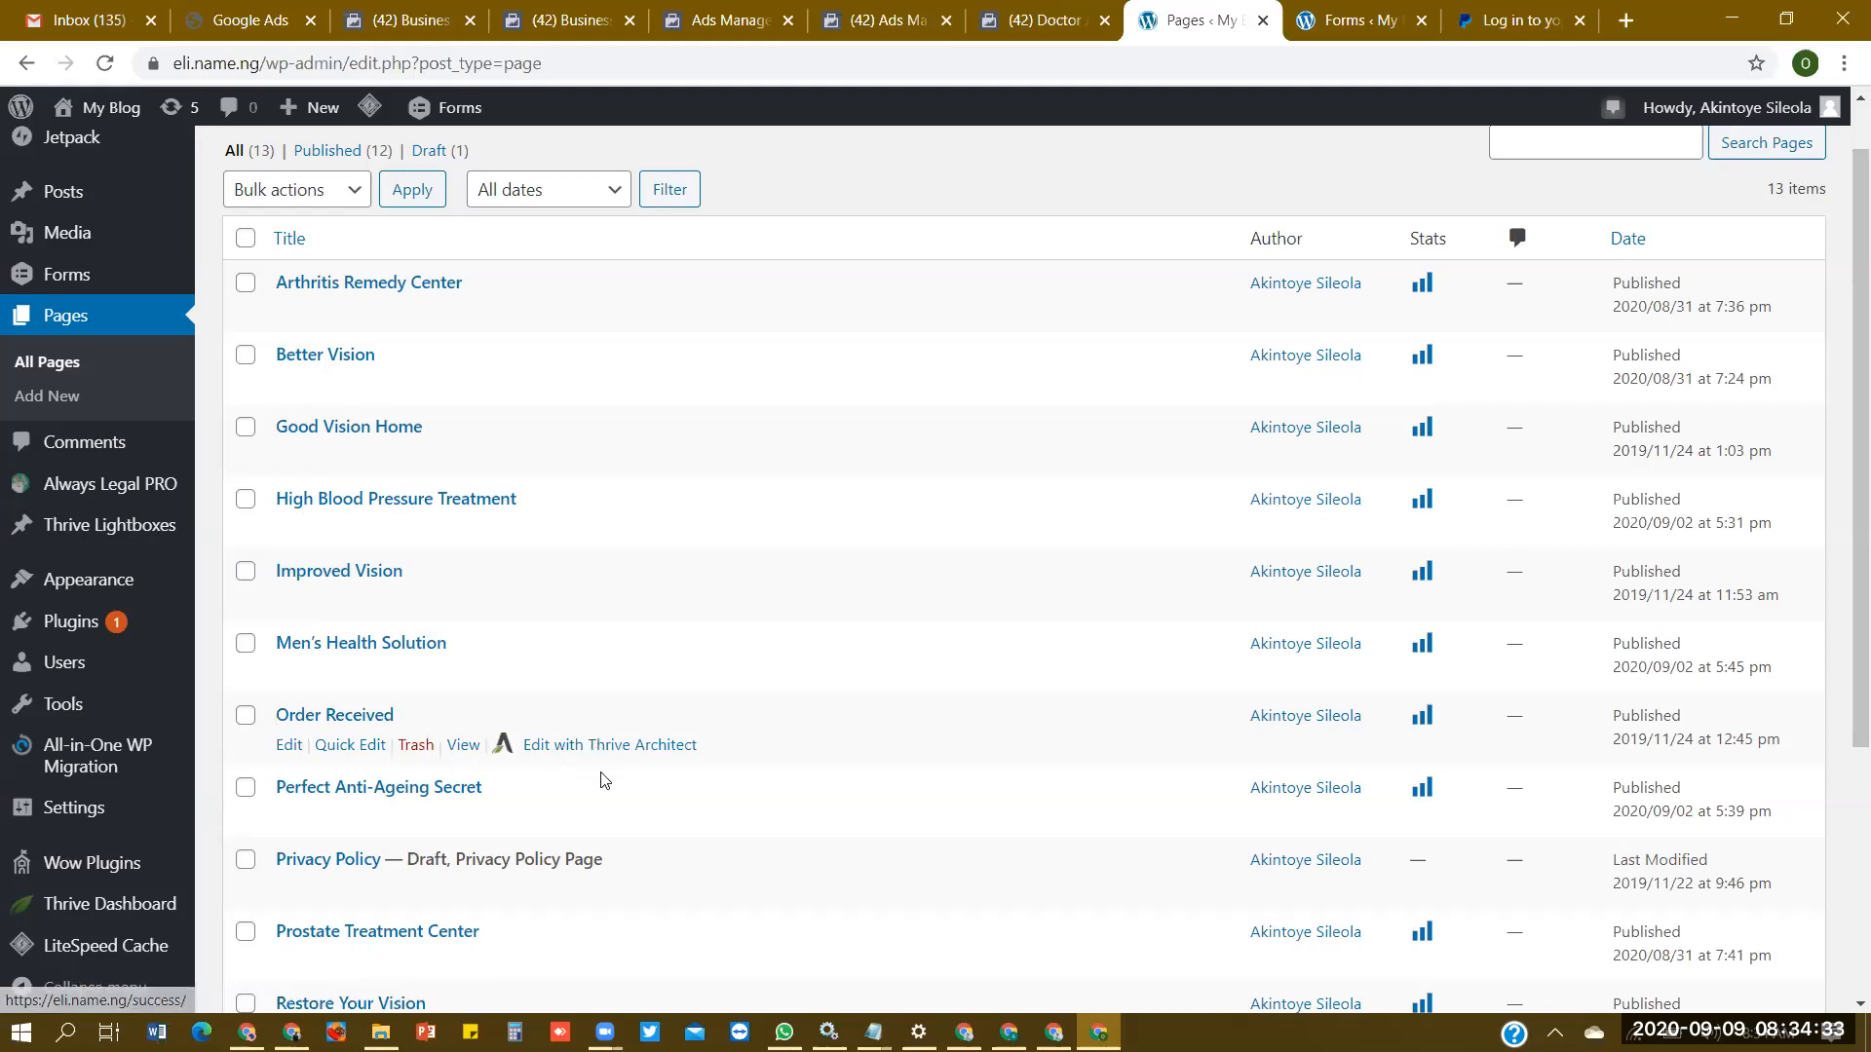
pyautogui.click(629, 747)
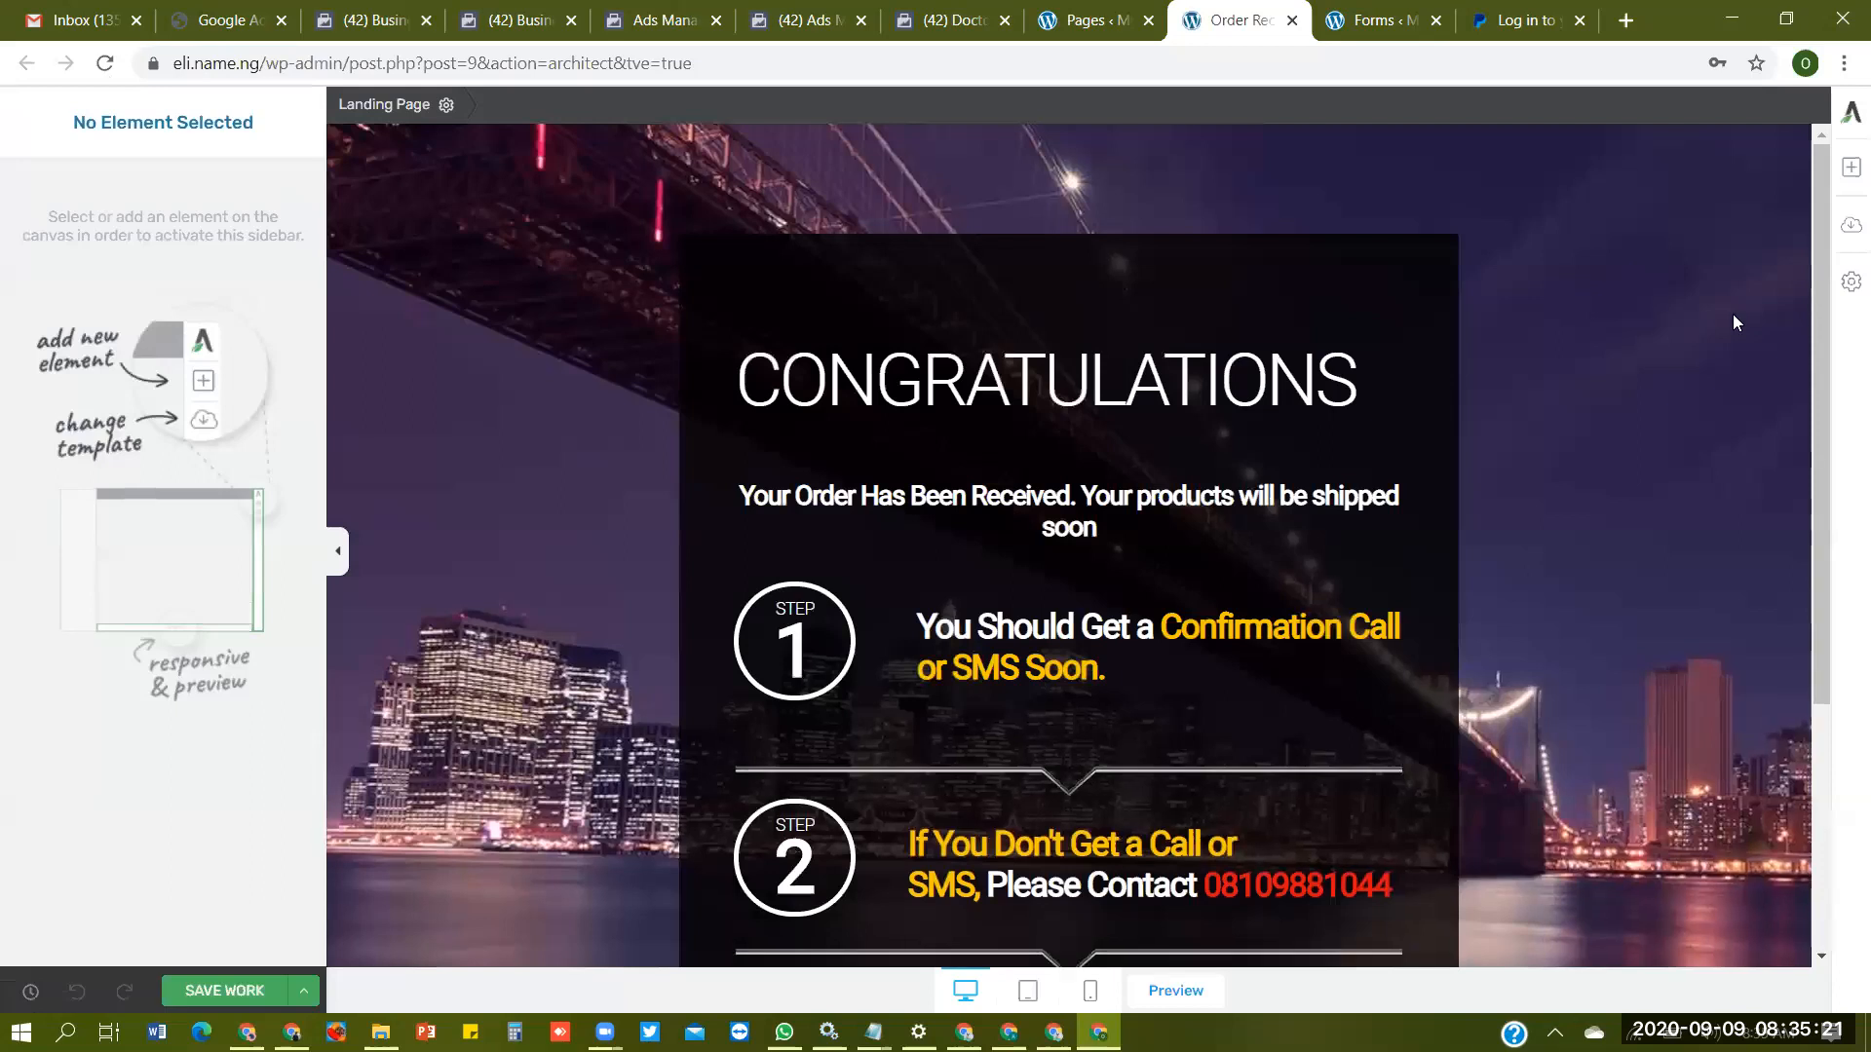
pyautogui.click(1848, 283)
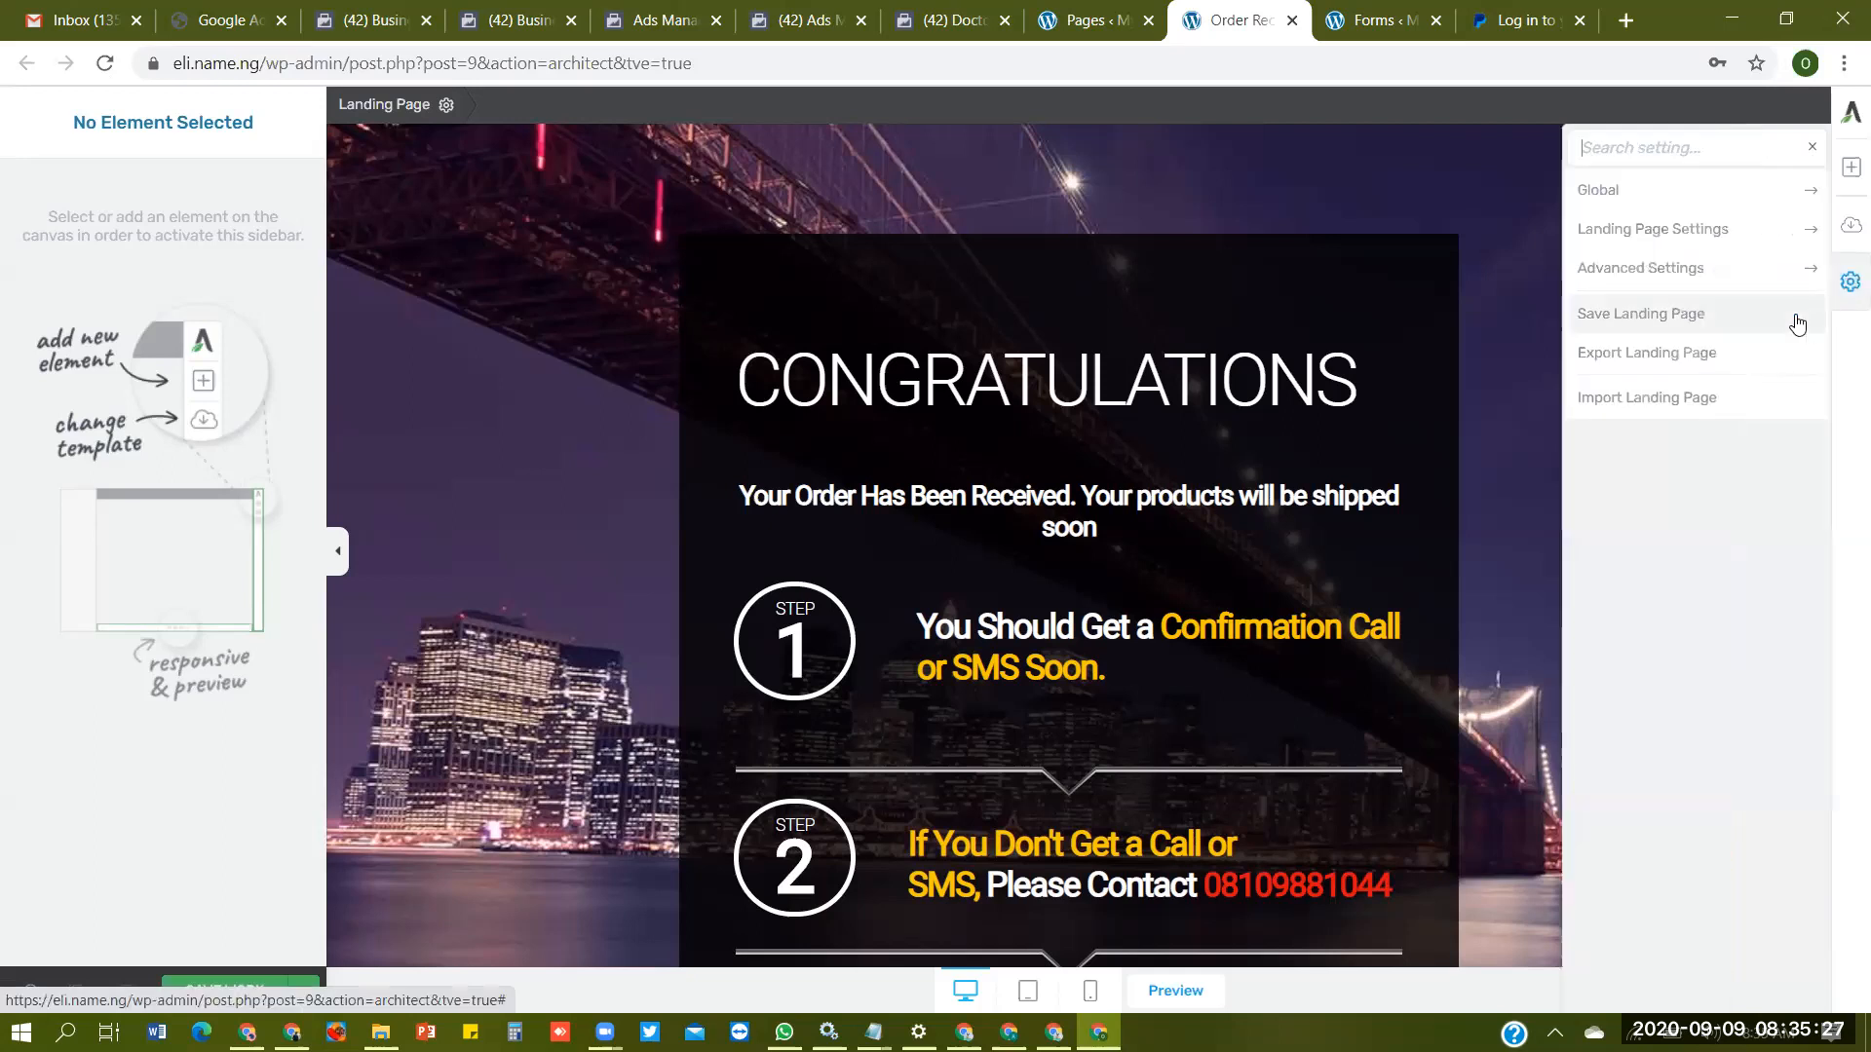
pyautogui.click(1721, 282)
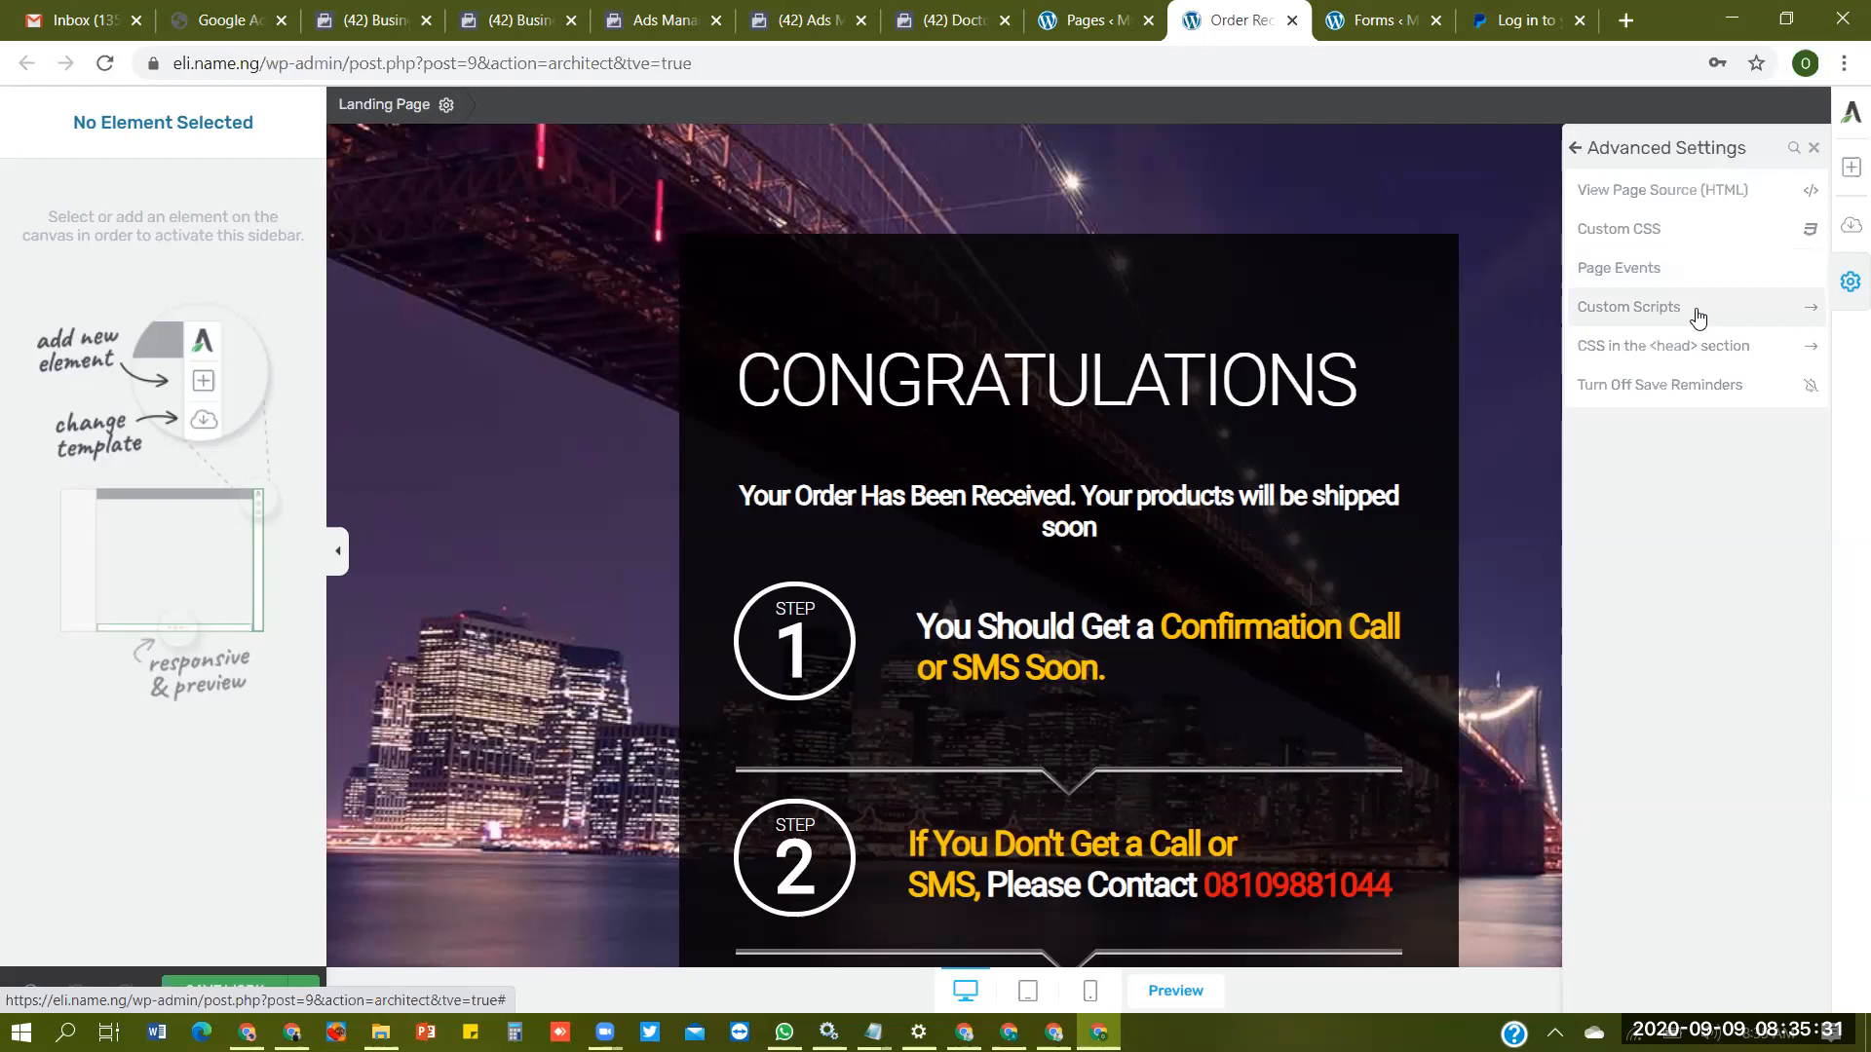
pyautogui.click(1697, 317)
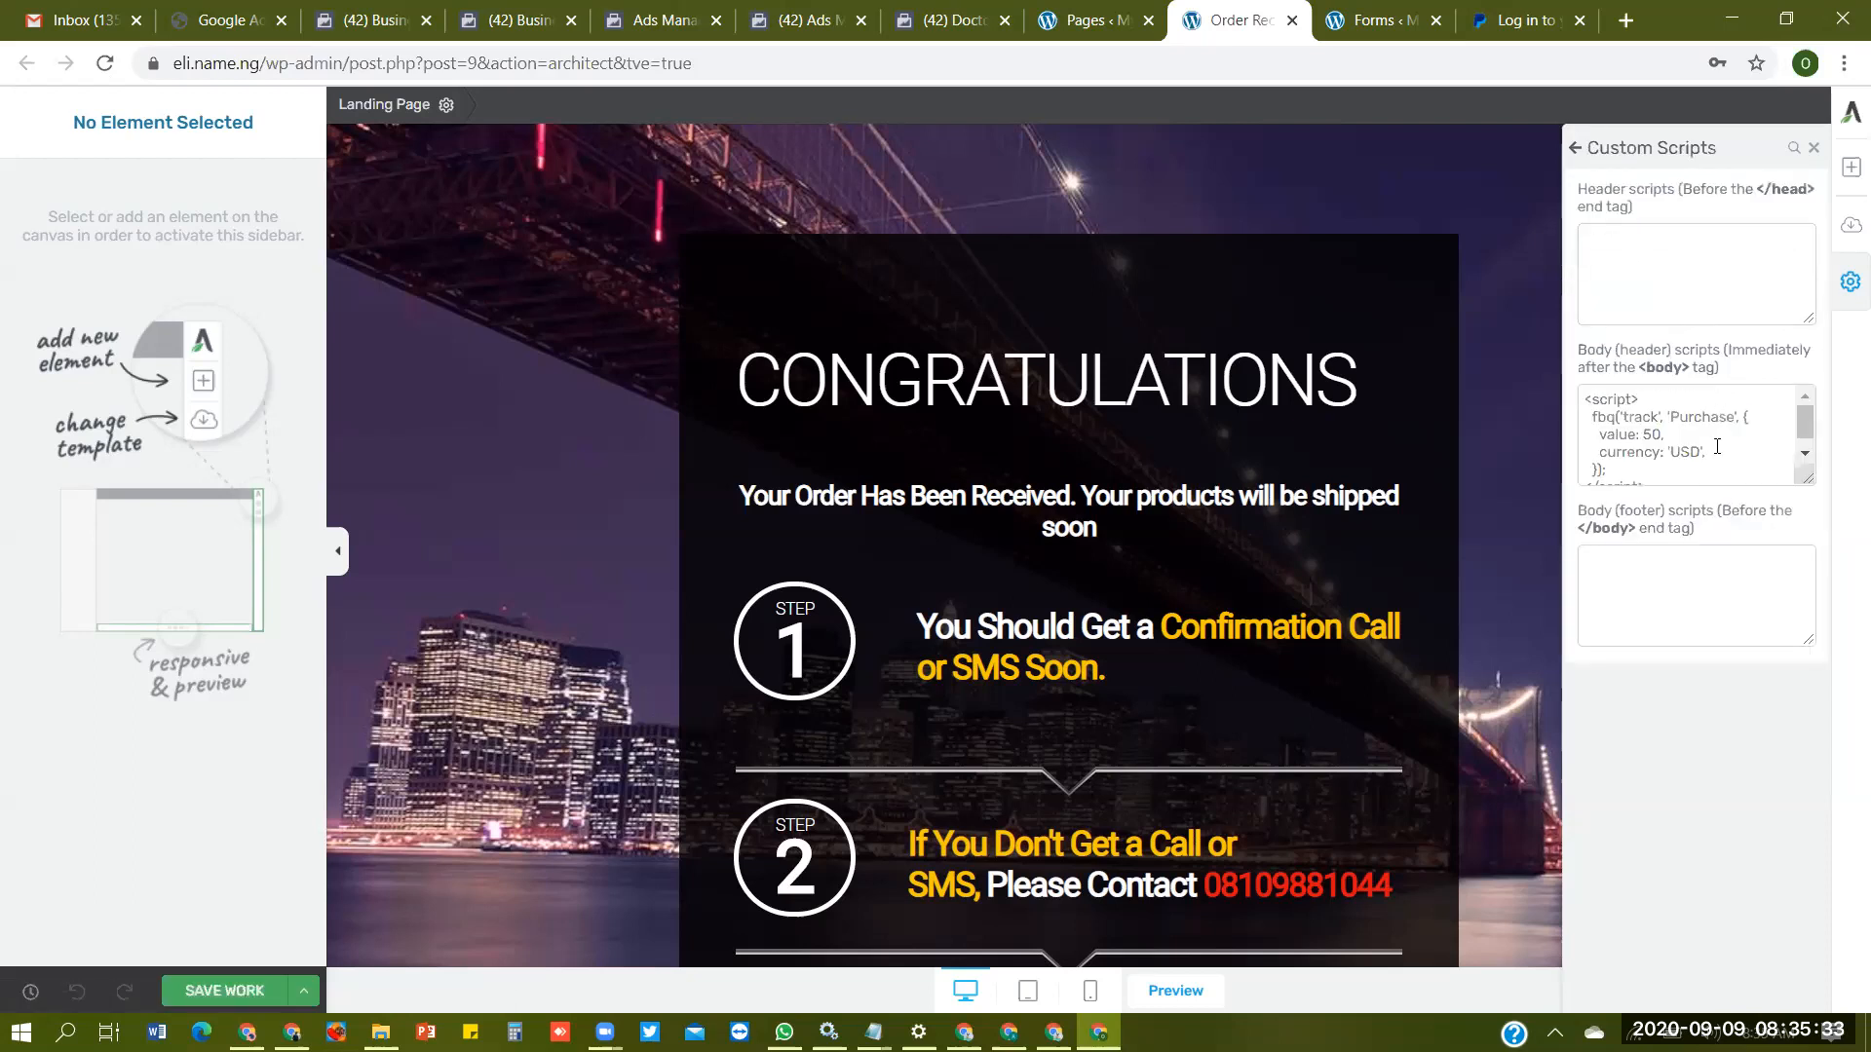
# - Replace the Order Received page's Body (header) script with the Purchase event code freshly copied from Ads Manager, and save the page
pyautogui.click(1710, 450)
pyautogui.hotkey('ctrl', 'a')
pyautogui.press('BackSpace')
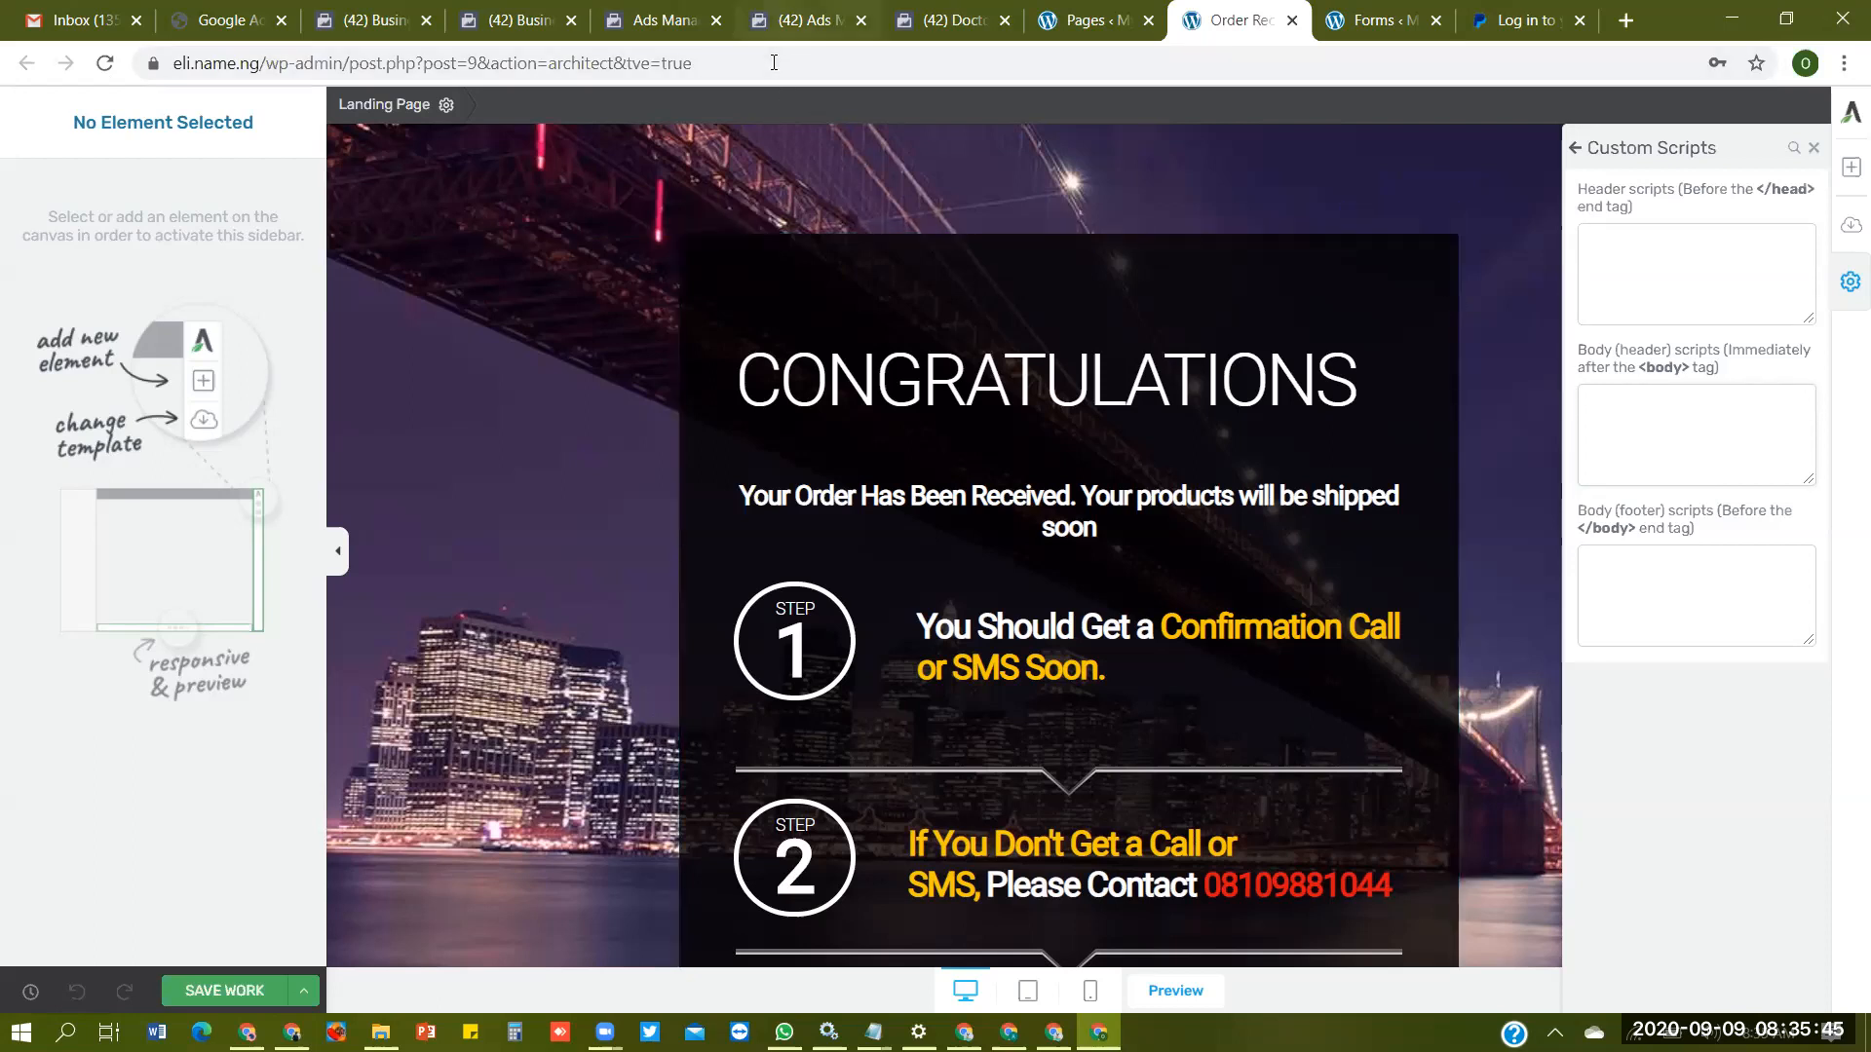
pyautogui.click(809, 19)
pyautogui.click(663, 20)
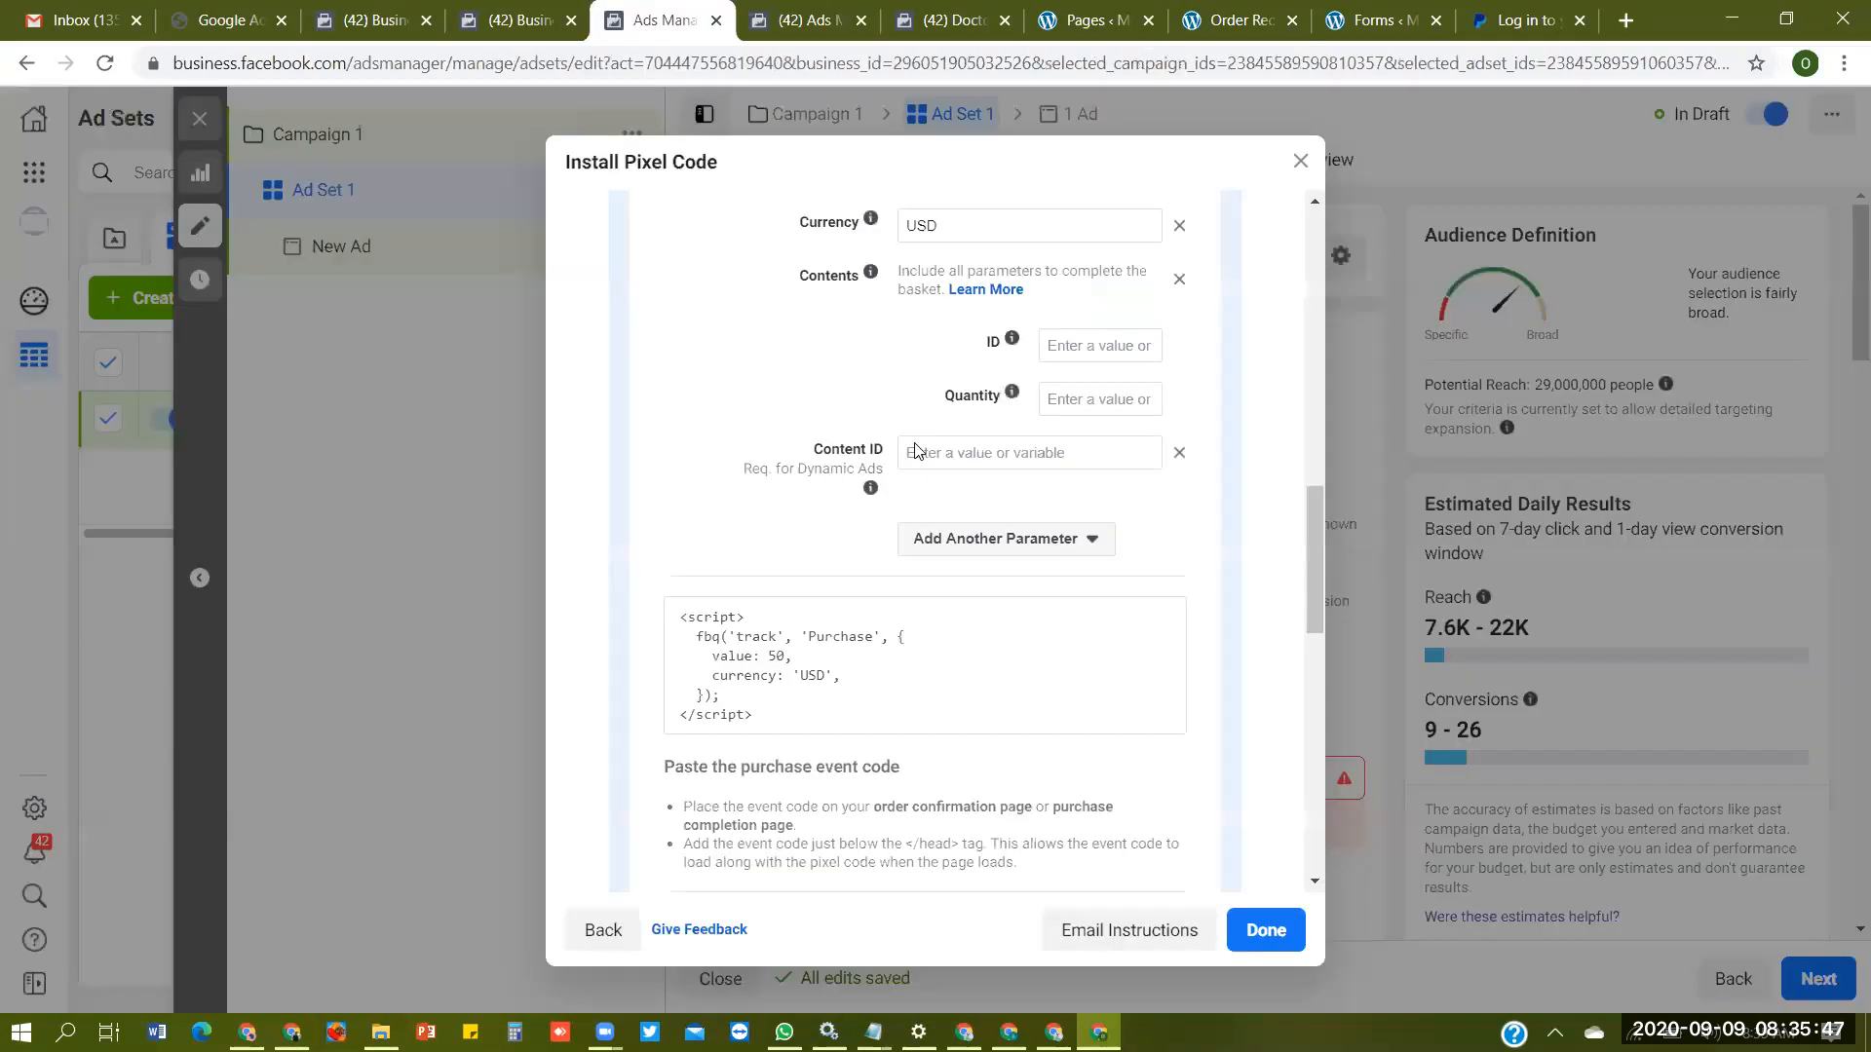
pyautogui.click(925, 666)
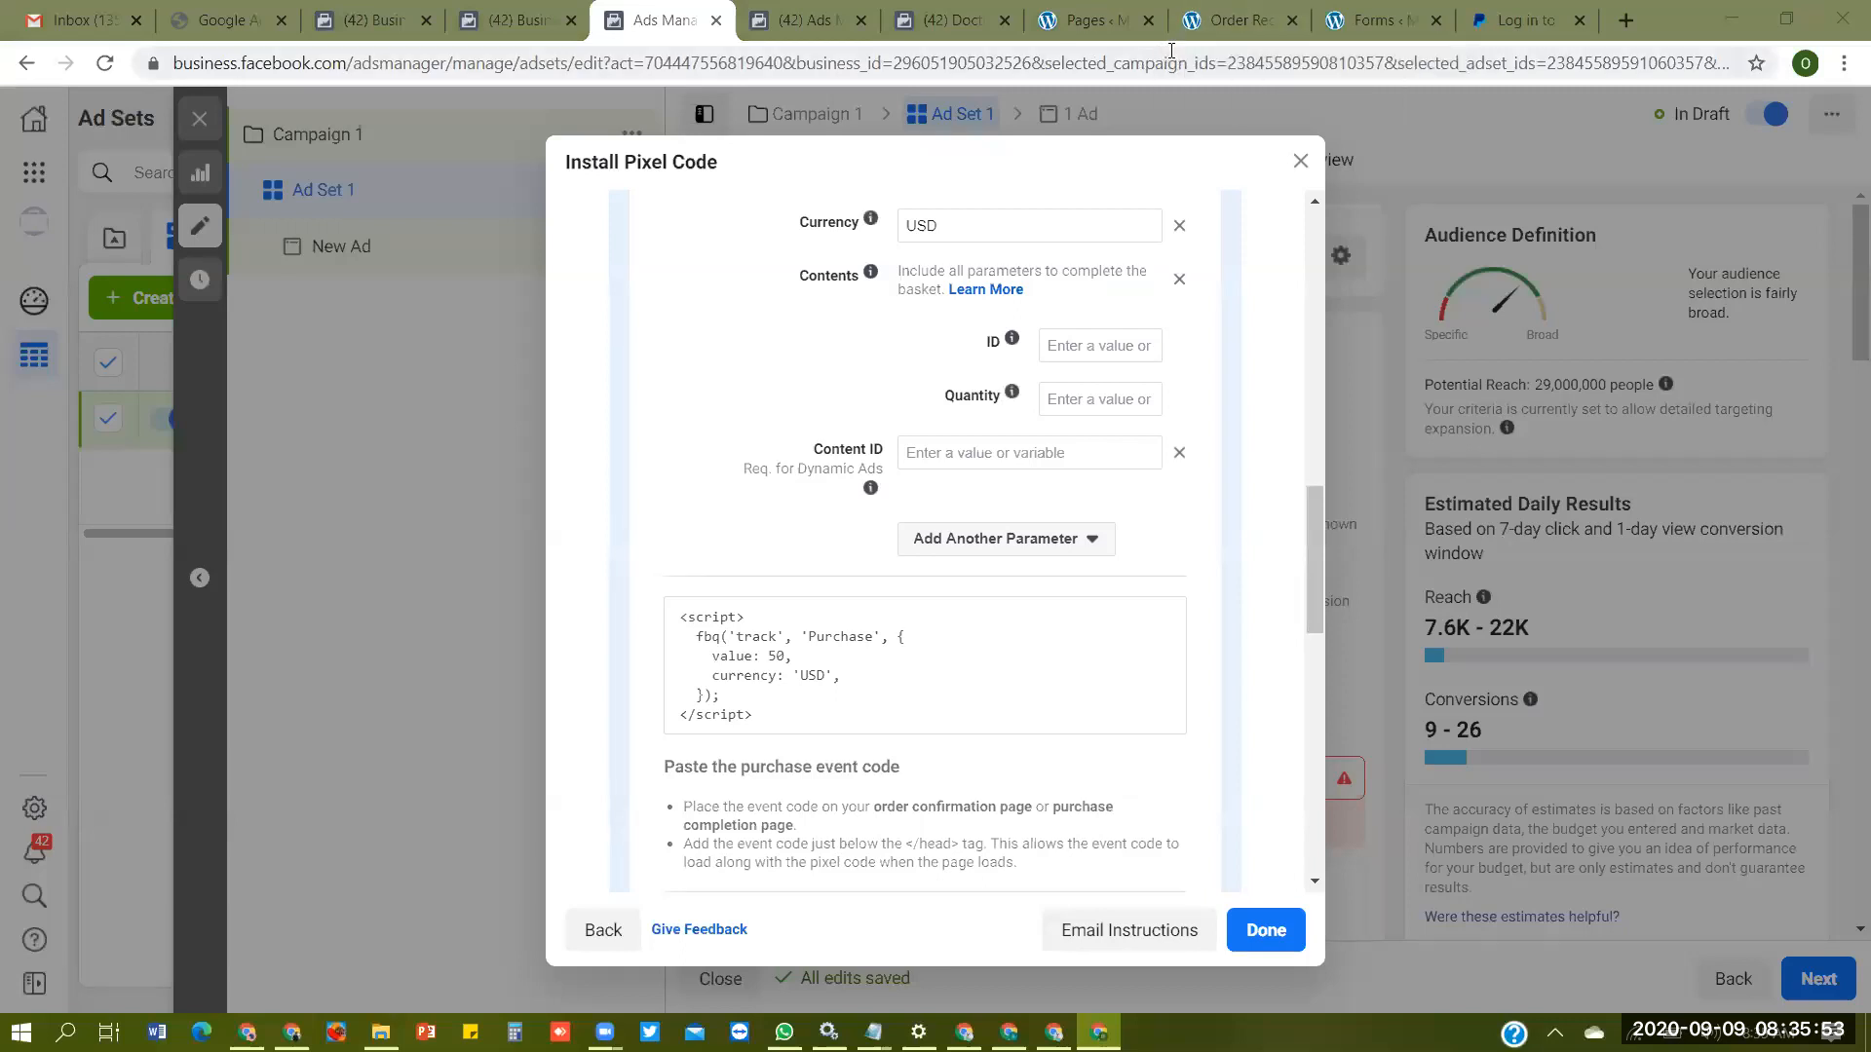
pyautogui.click(1203, 21)
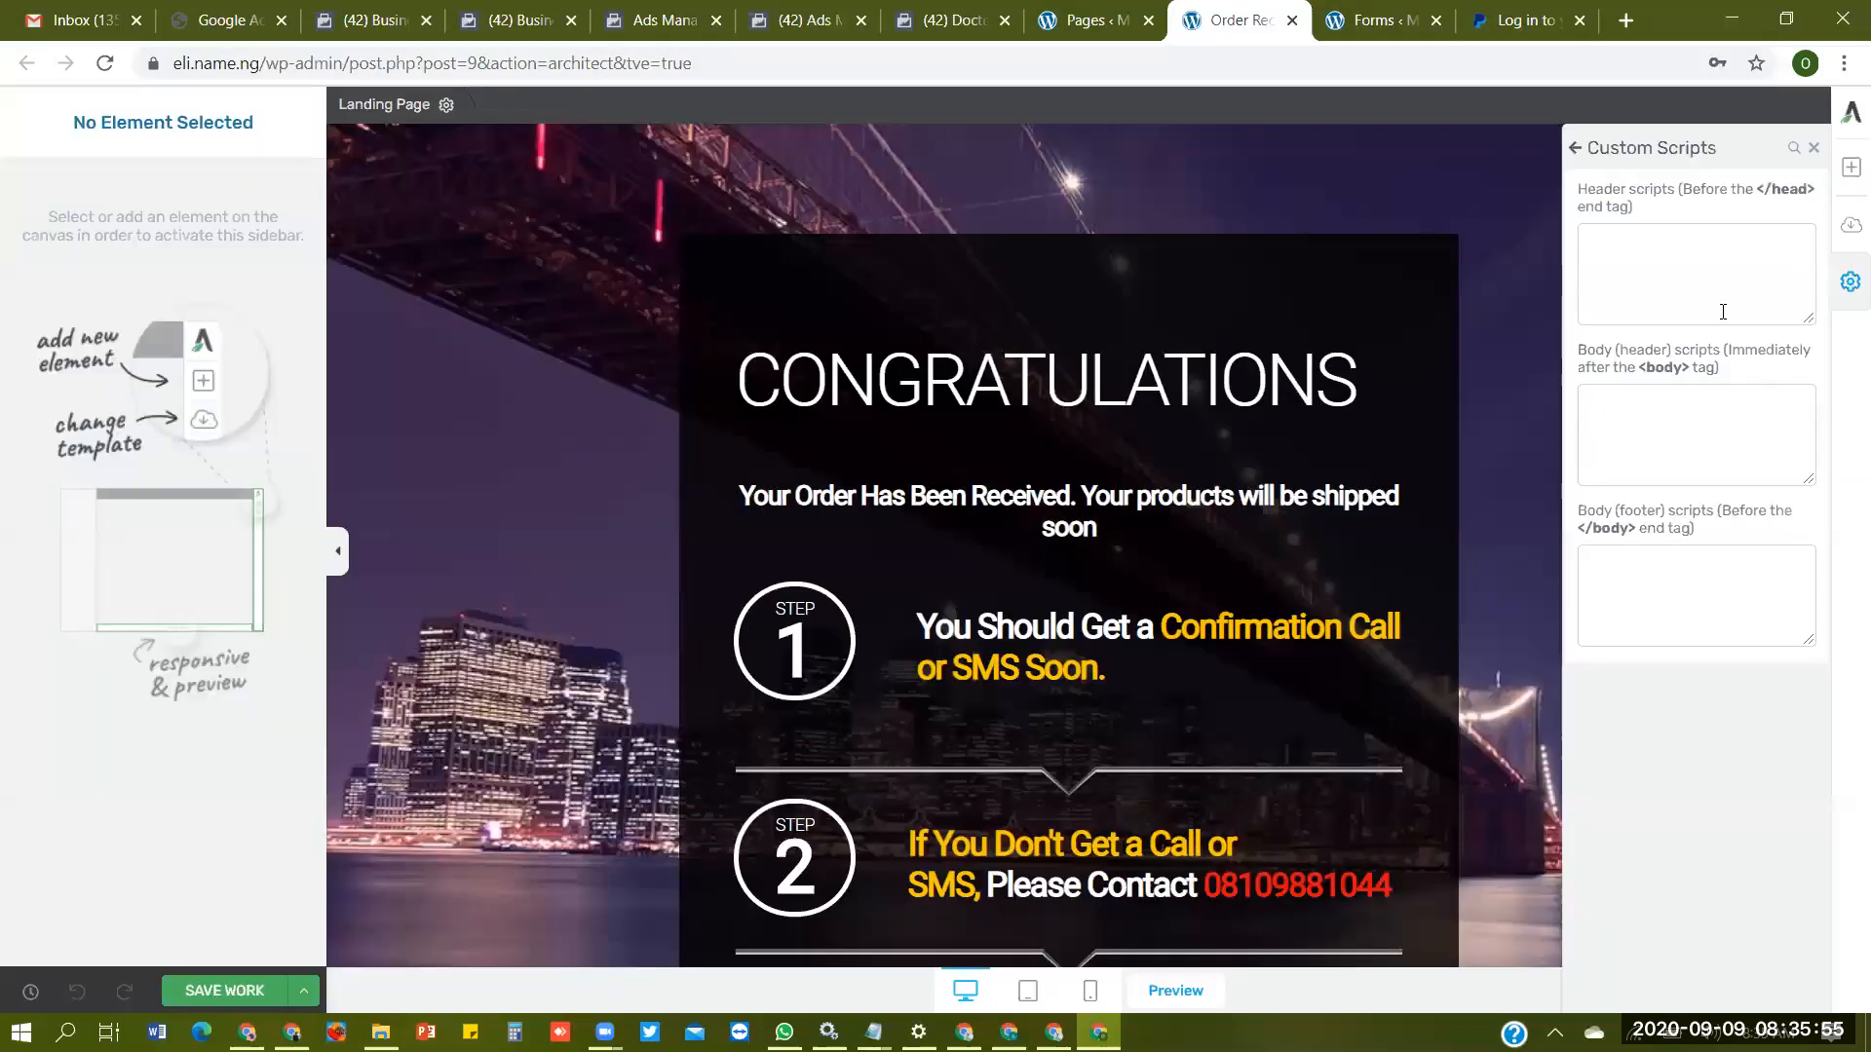
pyautogui.hotkey('ctrl', 'v')
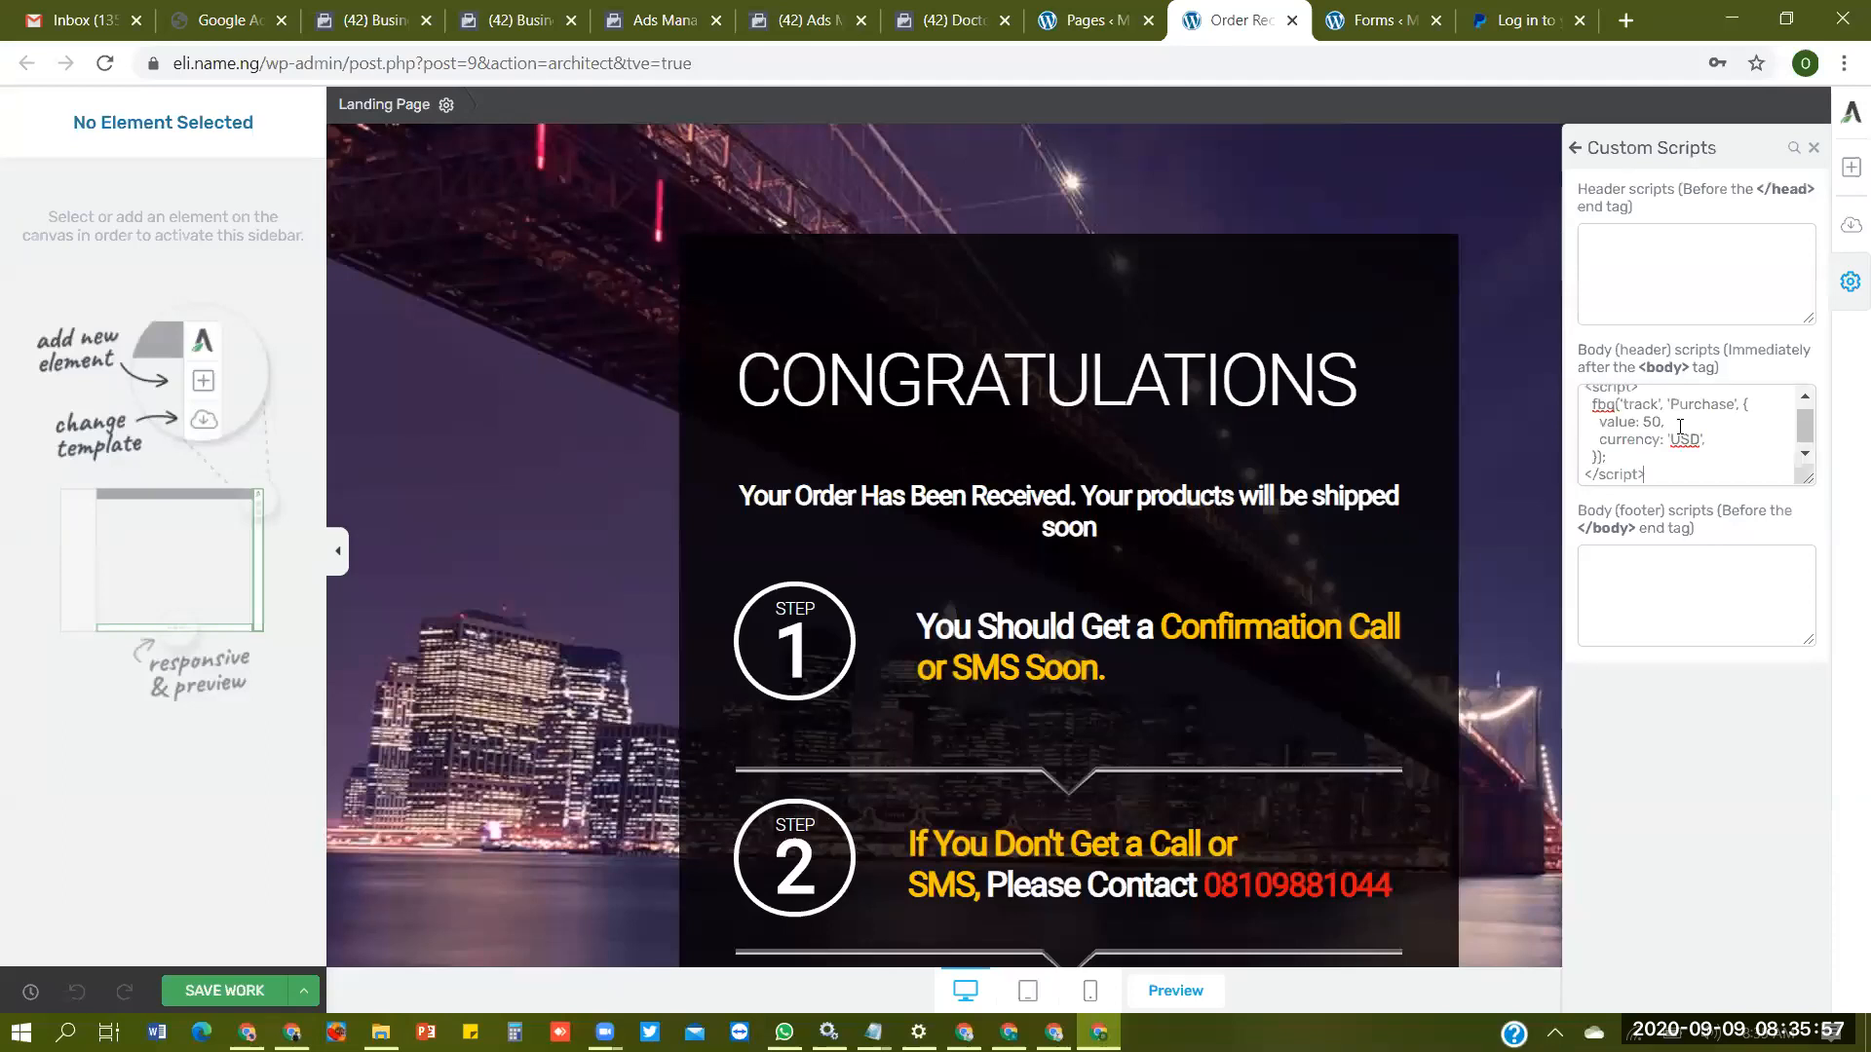
pyautogui.click(205, 991)
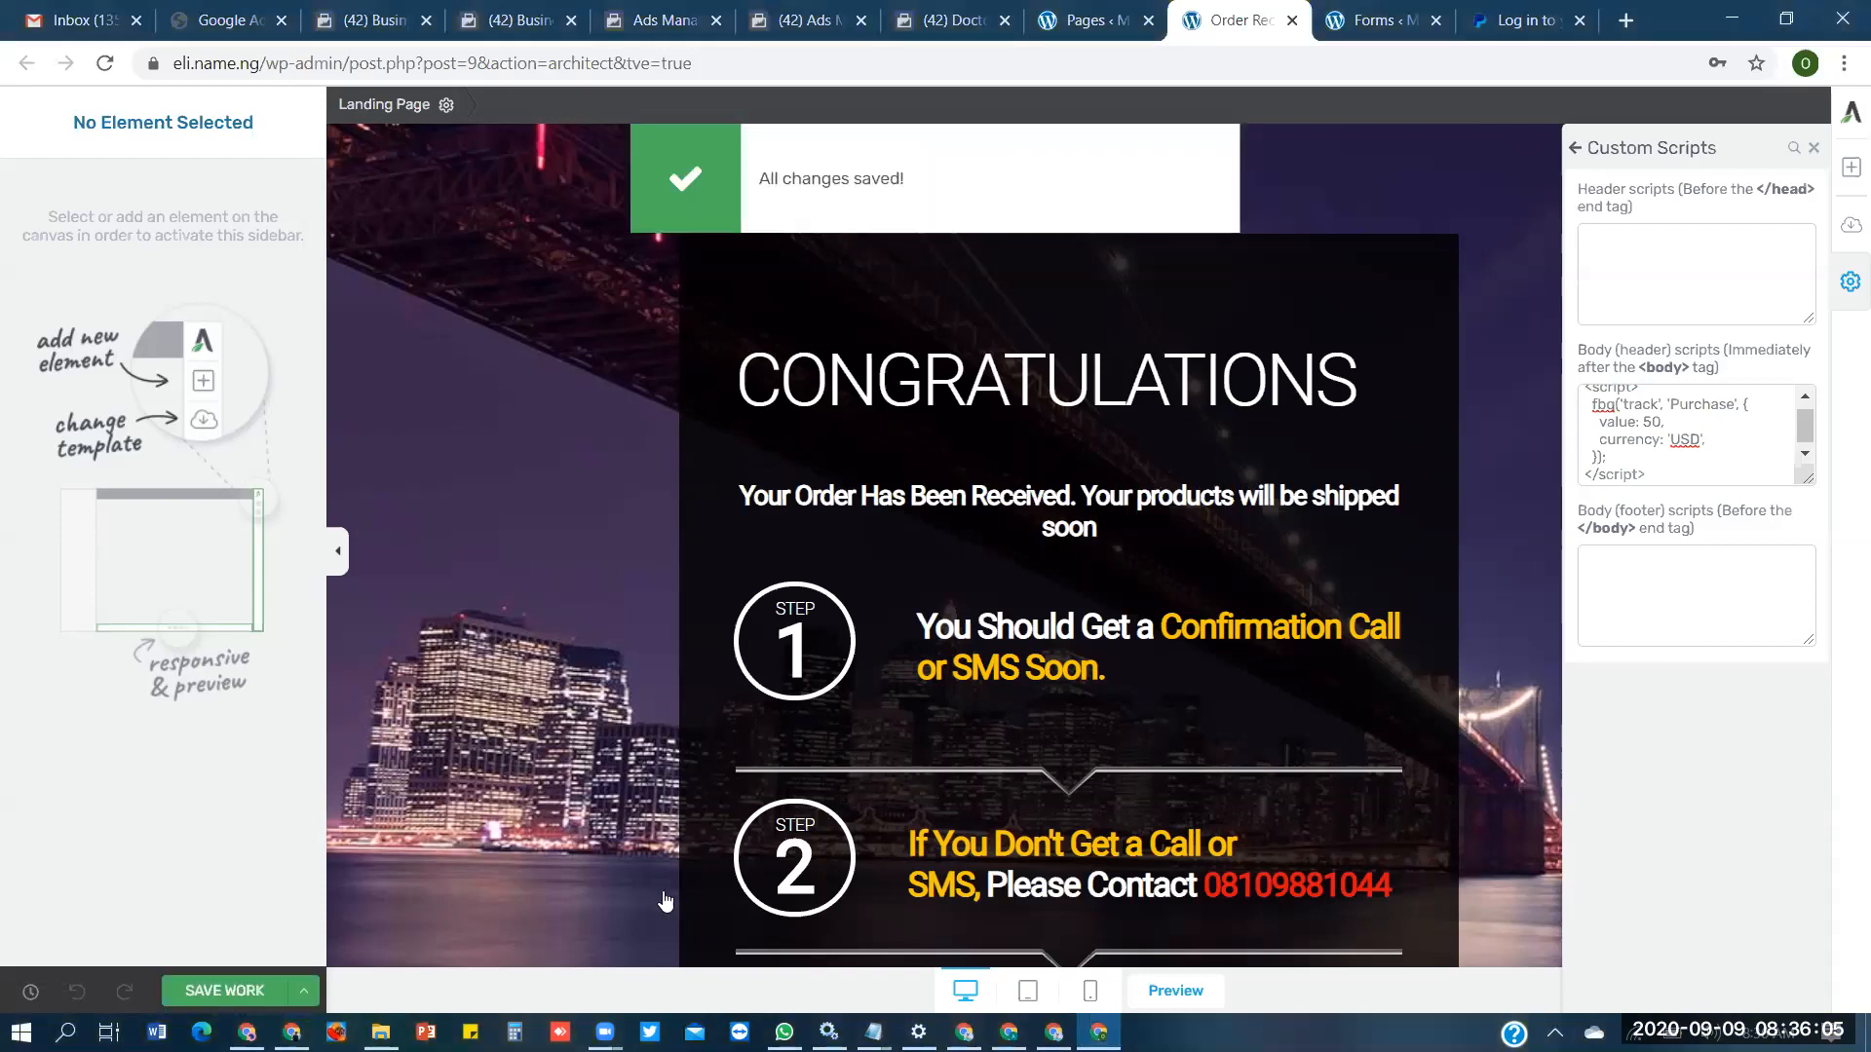
# - Close the Order Received page editor, return to Ads Manager, and finish the pixel code installation
pyautogui.click(1293, 20)
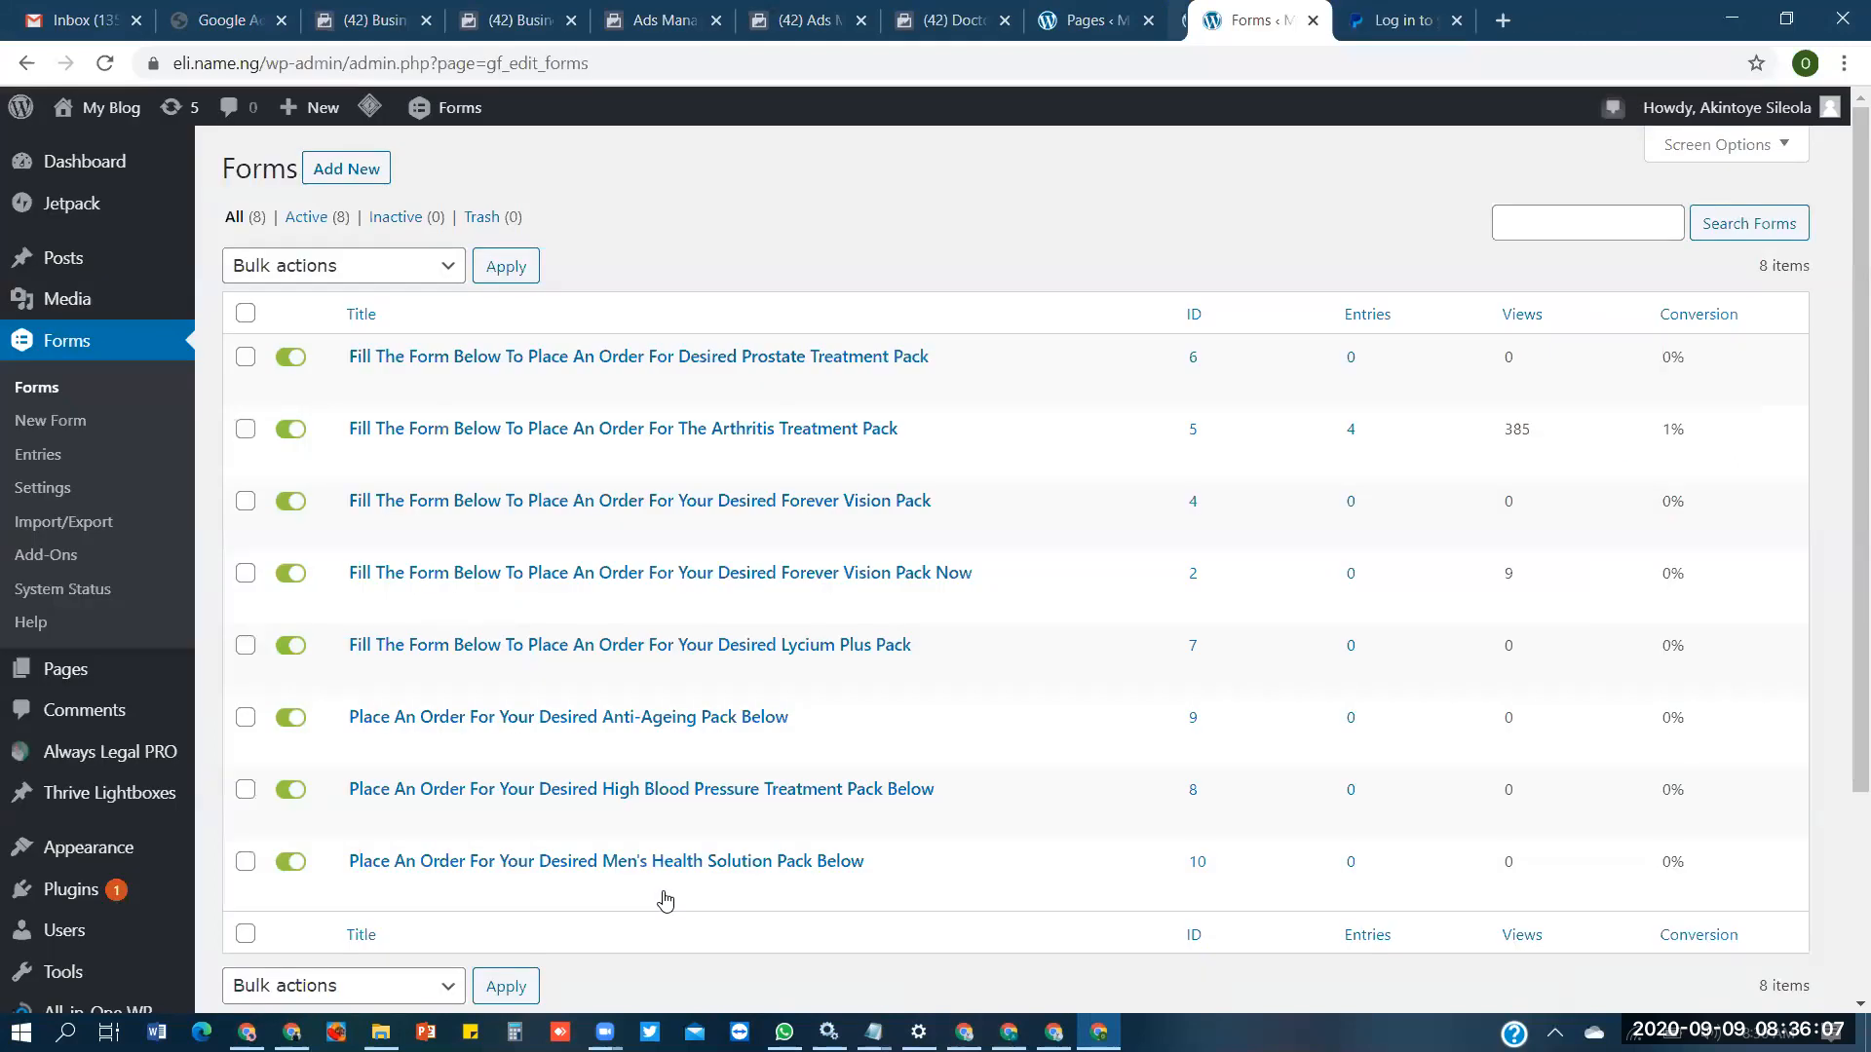
pyautogui.hotkey('ctrl', 'shift', 'Tab')
pyautogui.hotkey('ctrl', 'shift', 'Tab')
pyautogui.hotkey('ctrl', 'shift', 'Tab')
pyautogui.hotkey('ctrl', 'shift', 'Tab')
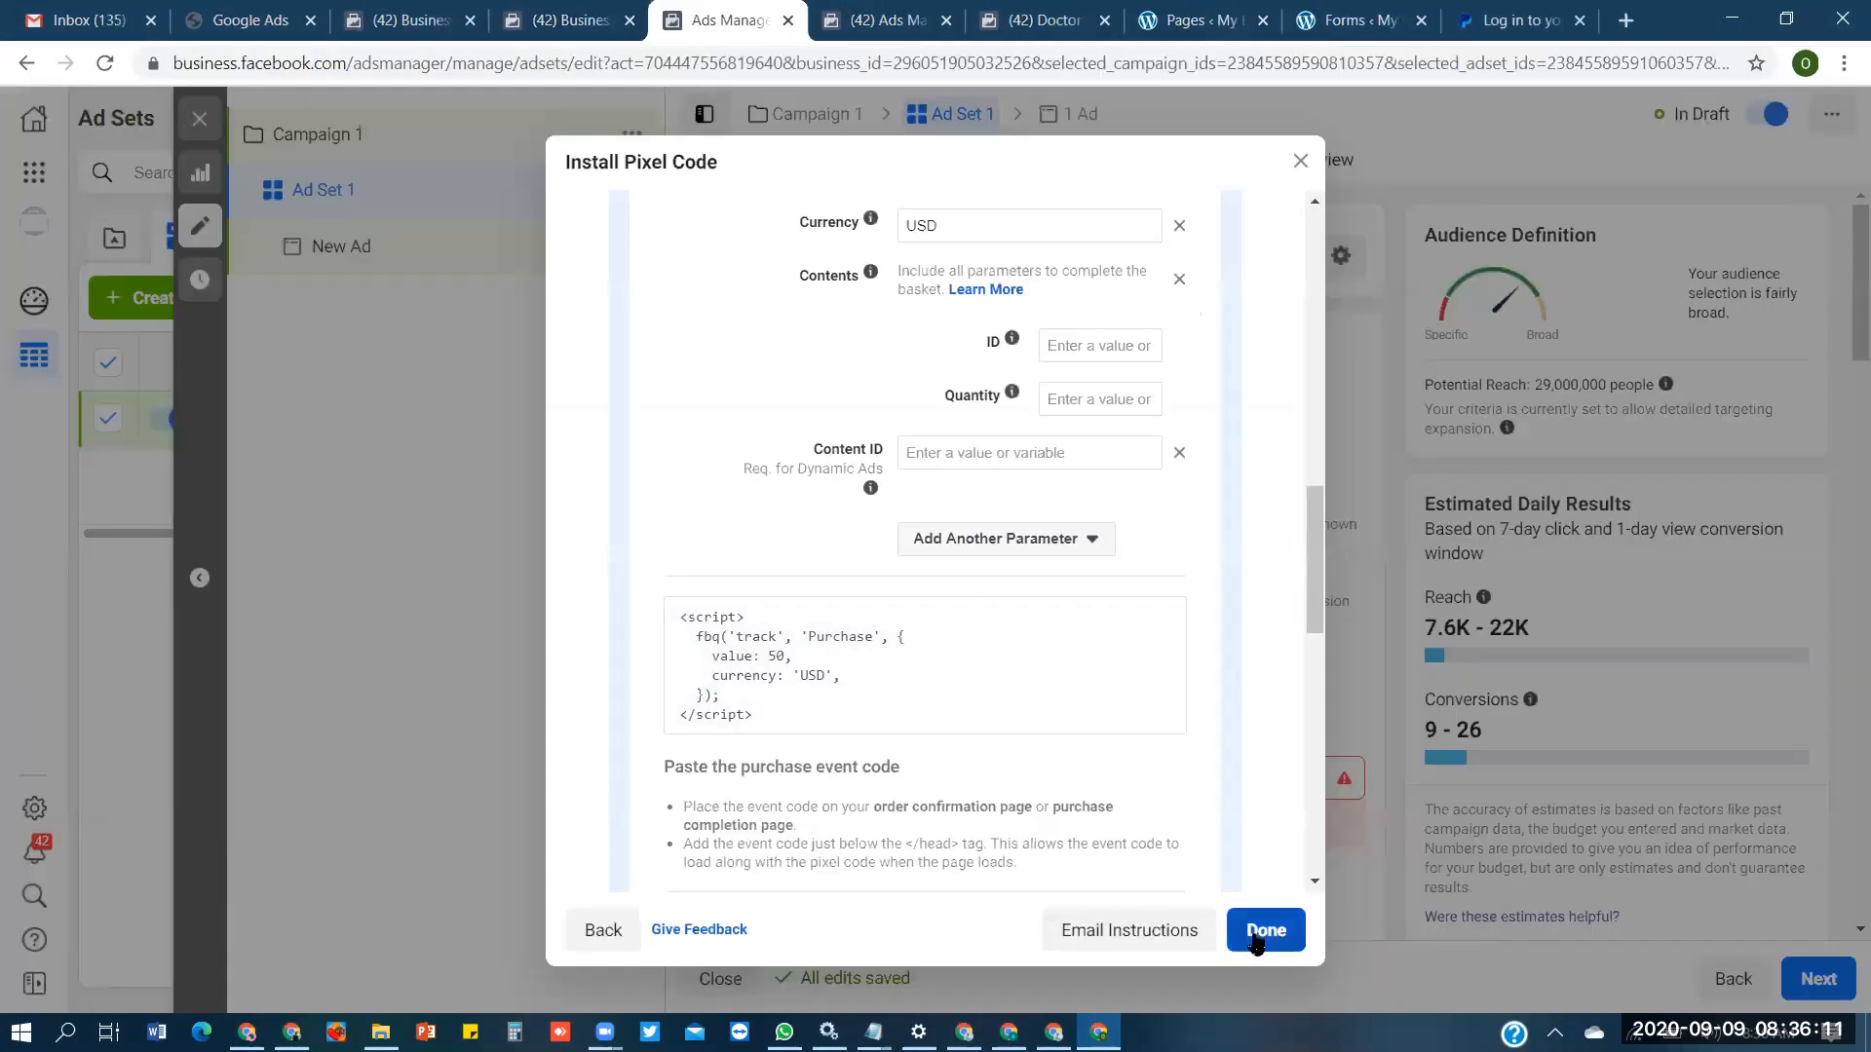
pyautogui.click(1257, 936)
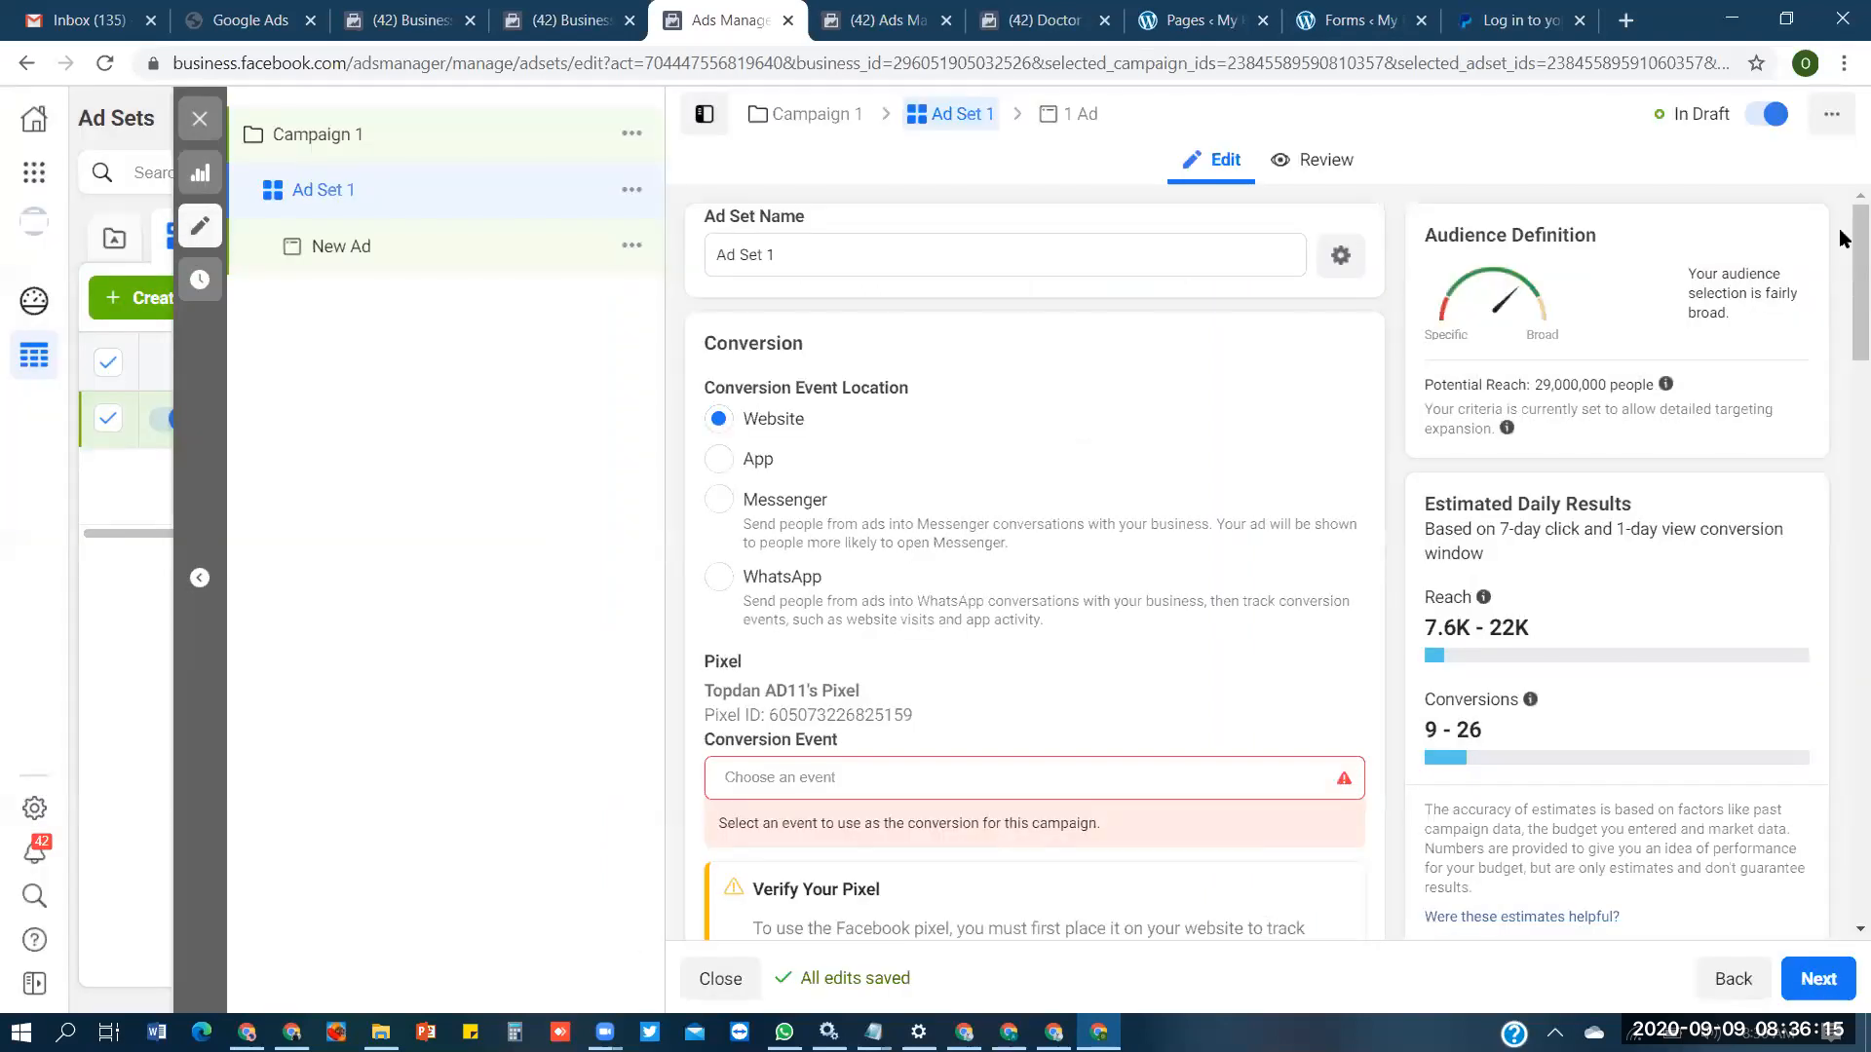
# - Open the Conversion Event choices for Ad Set 1 and look through the available events
pyautogui.scroll(-3, 1199, 546)
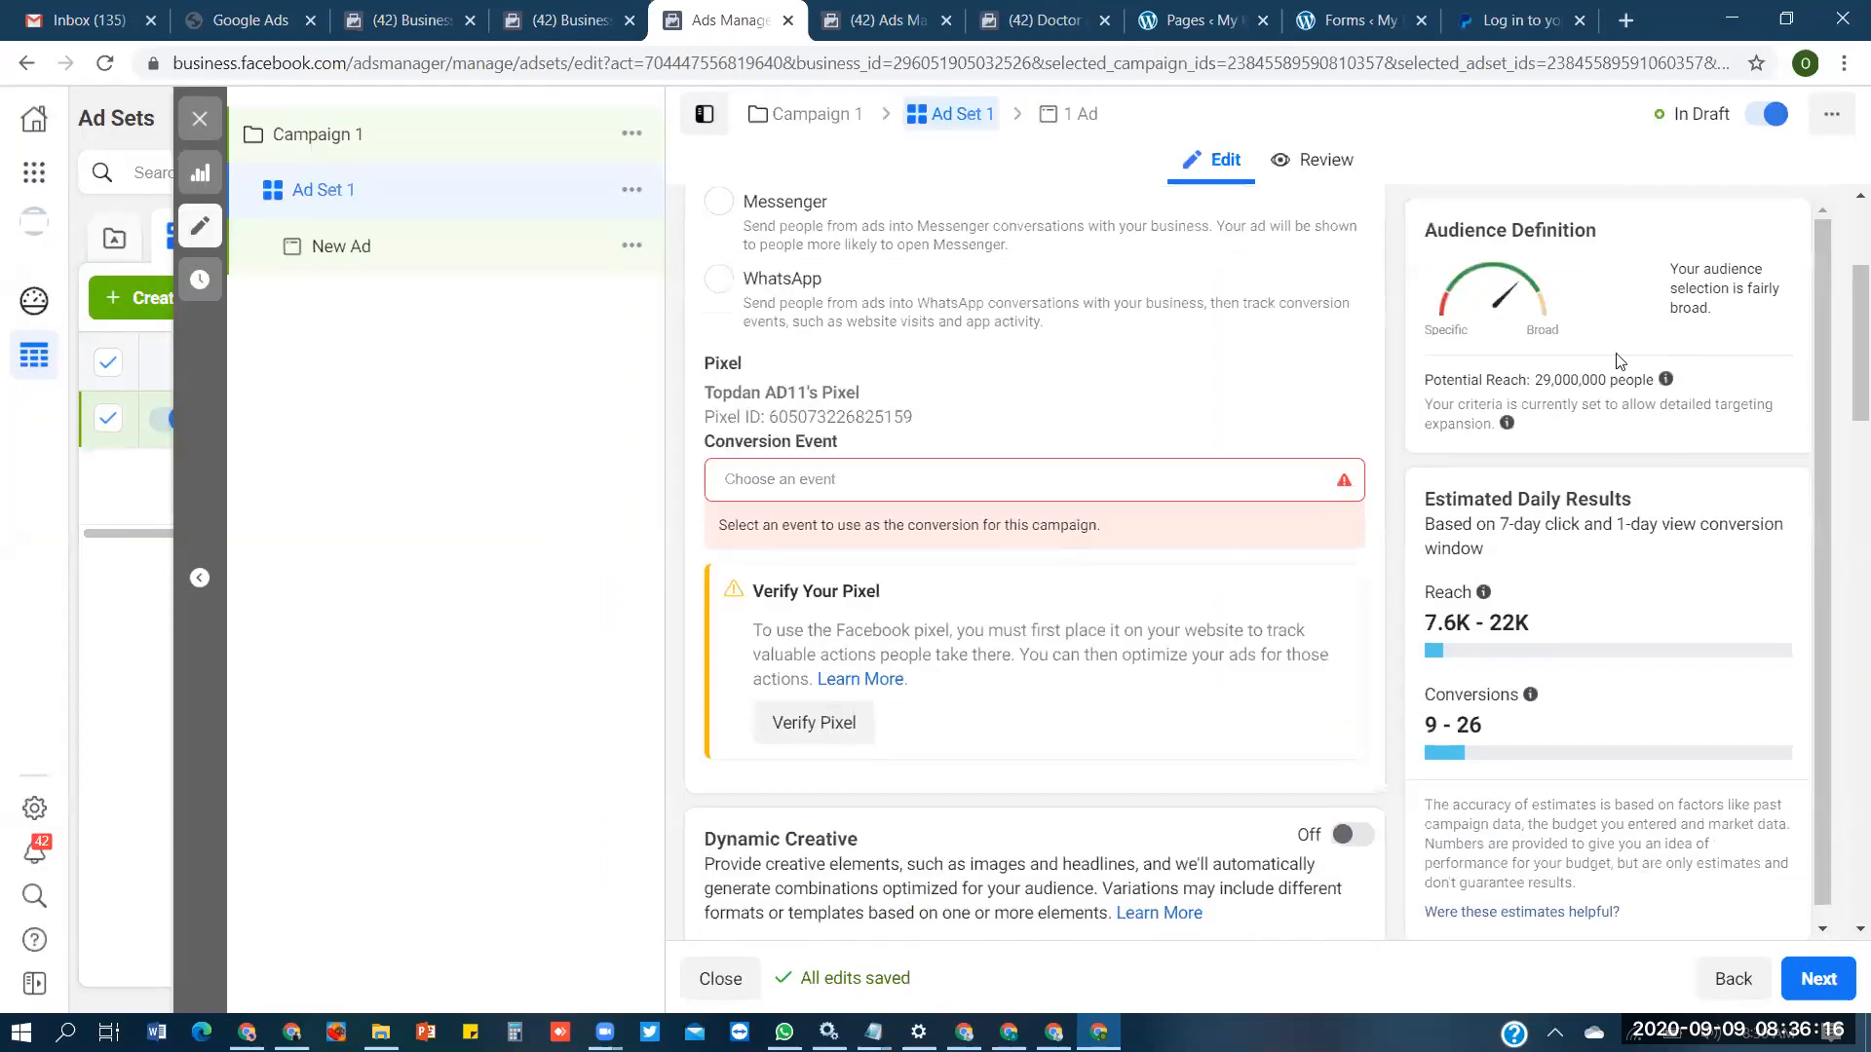
pyautogui.click(1046, 473)
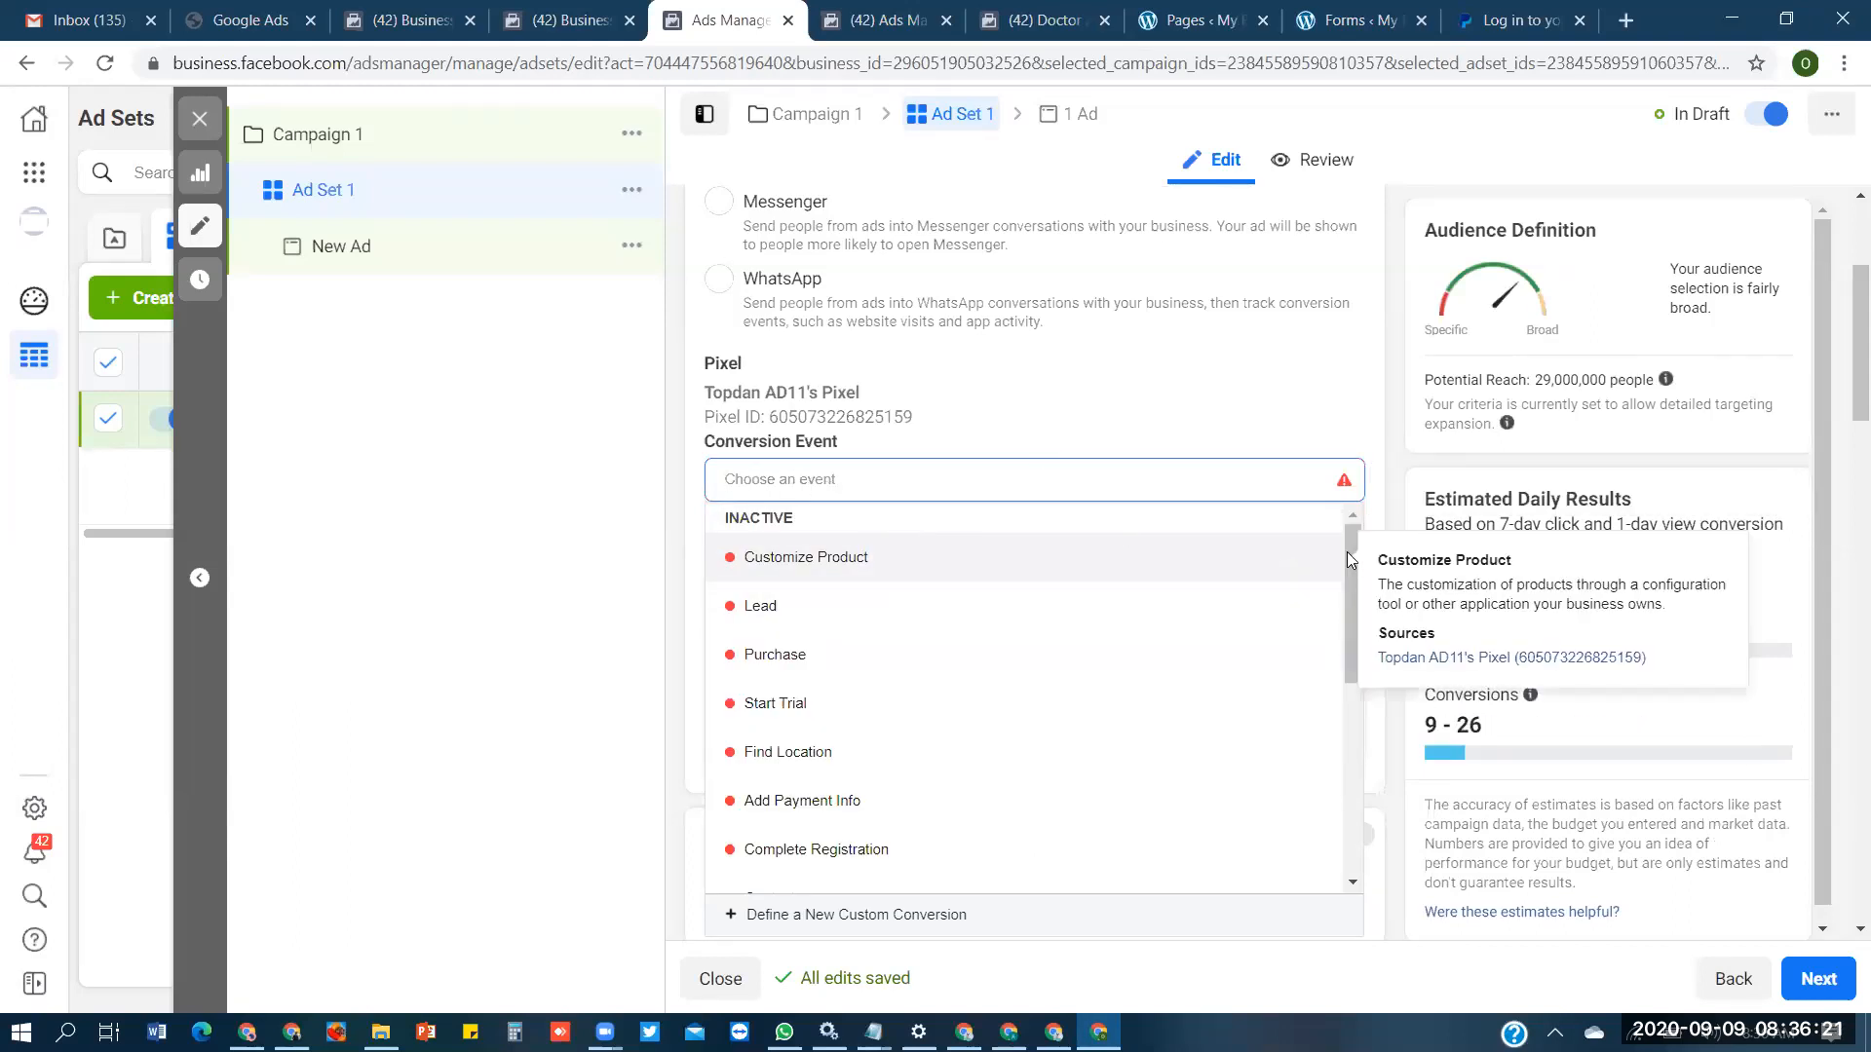
pyautogui.scroll(-3, 1343, 578)
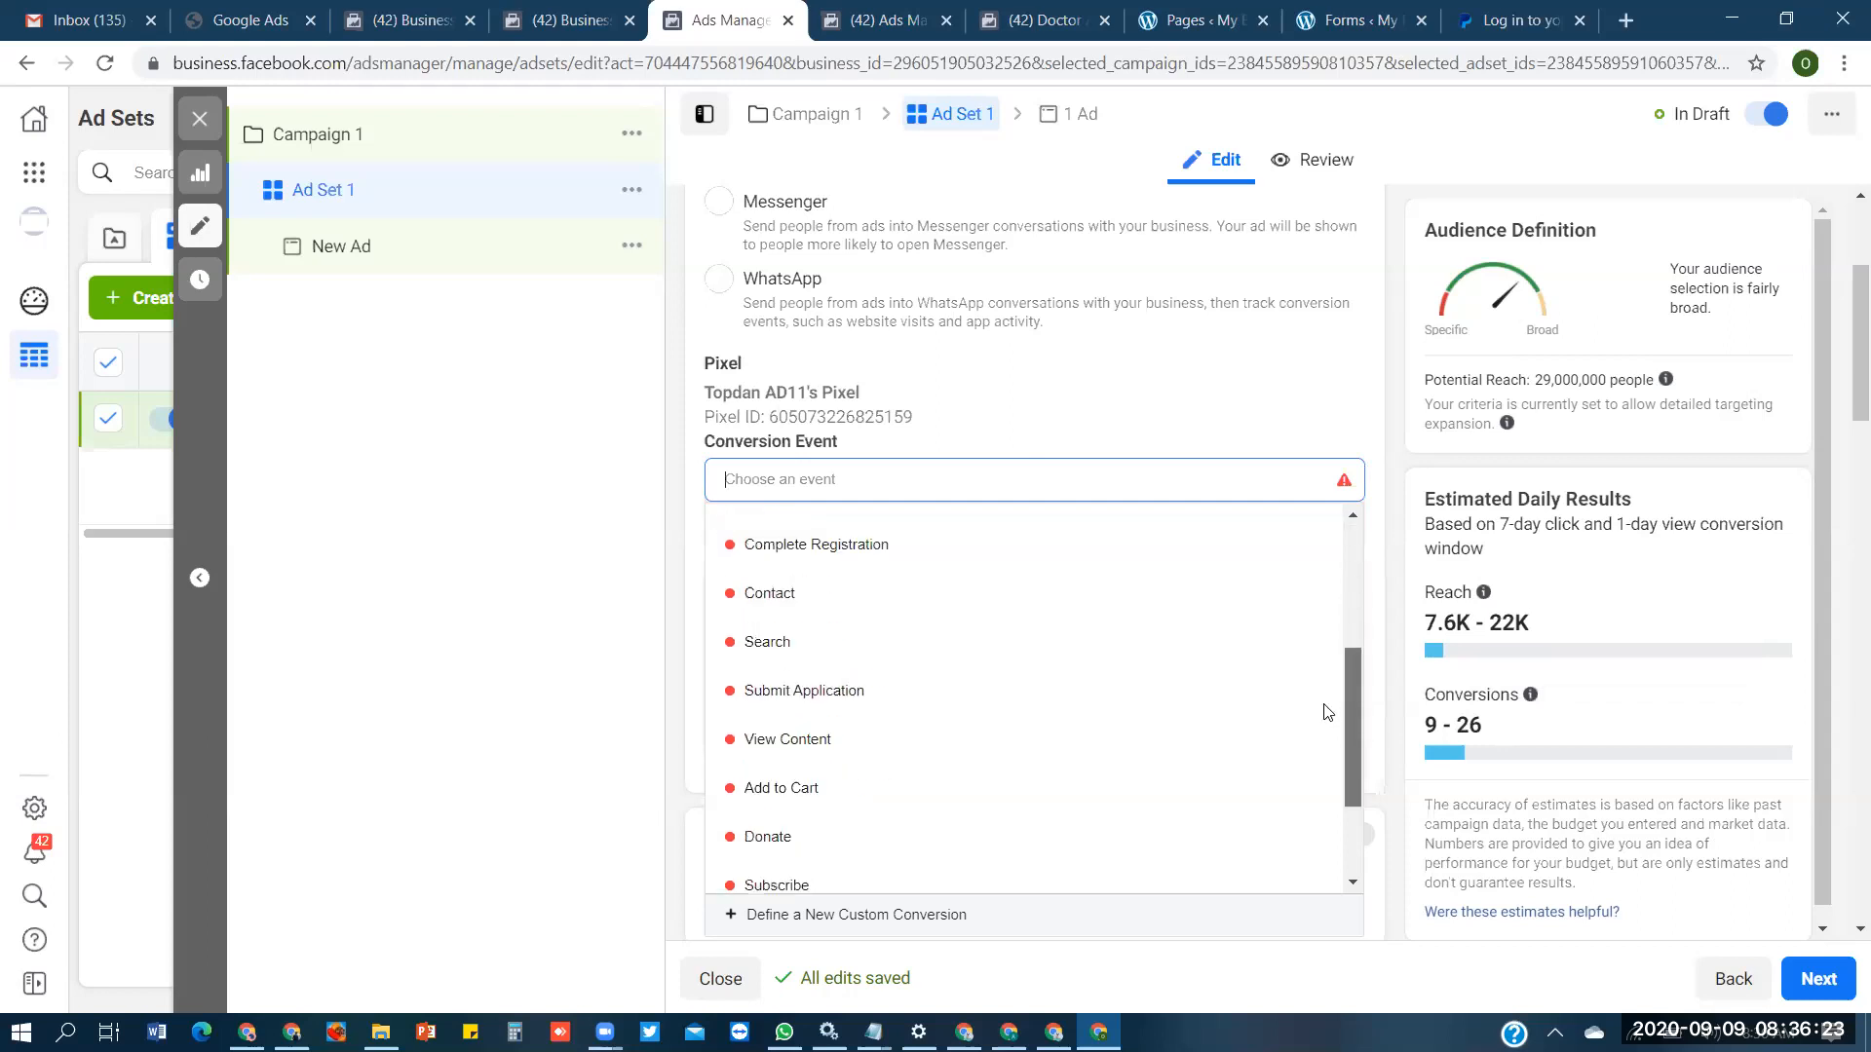
pyautogui.moveTo(1346, 668); pyautogui.dragTo(1357, 538)
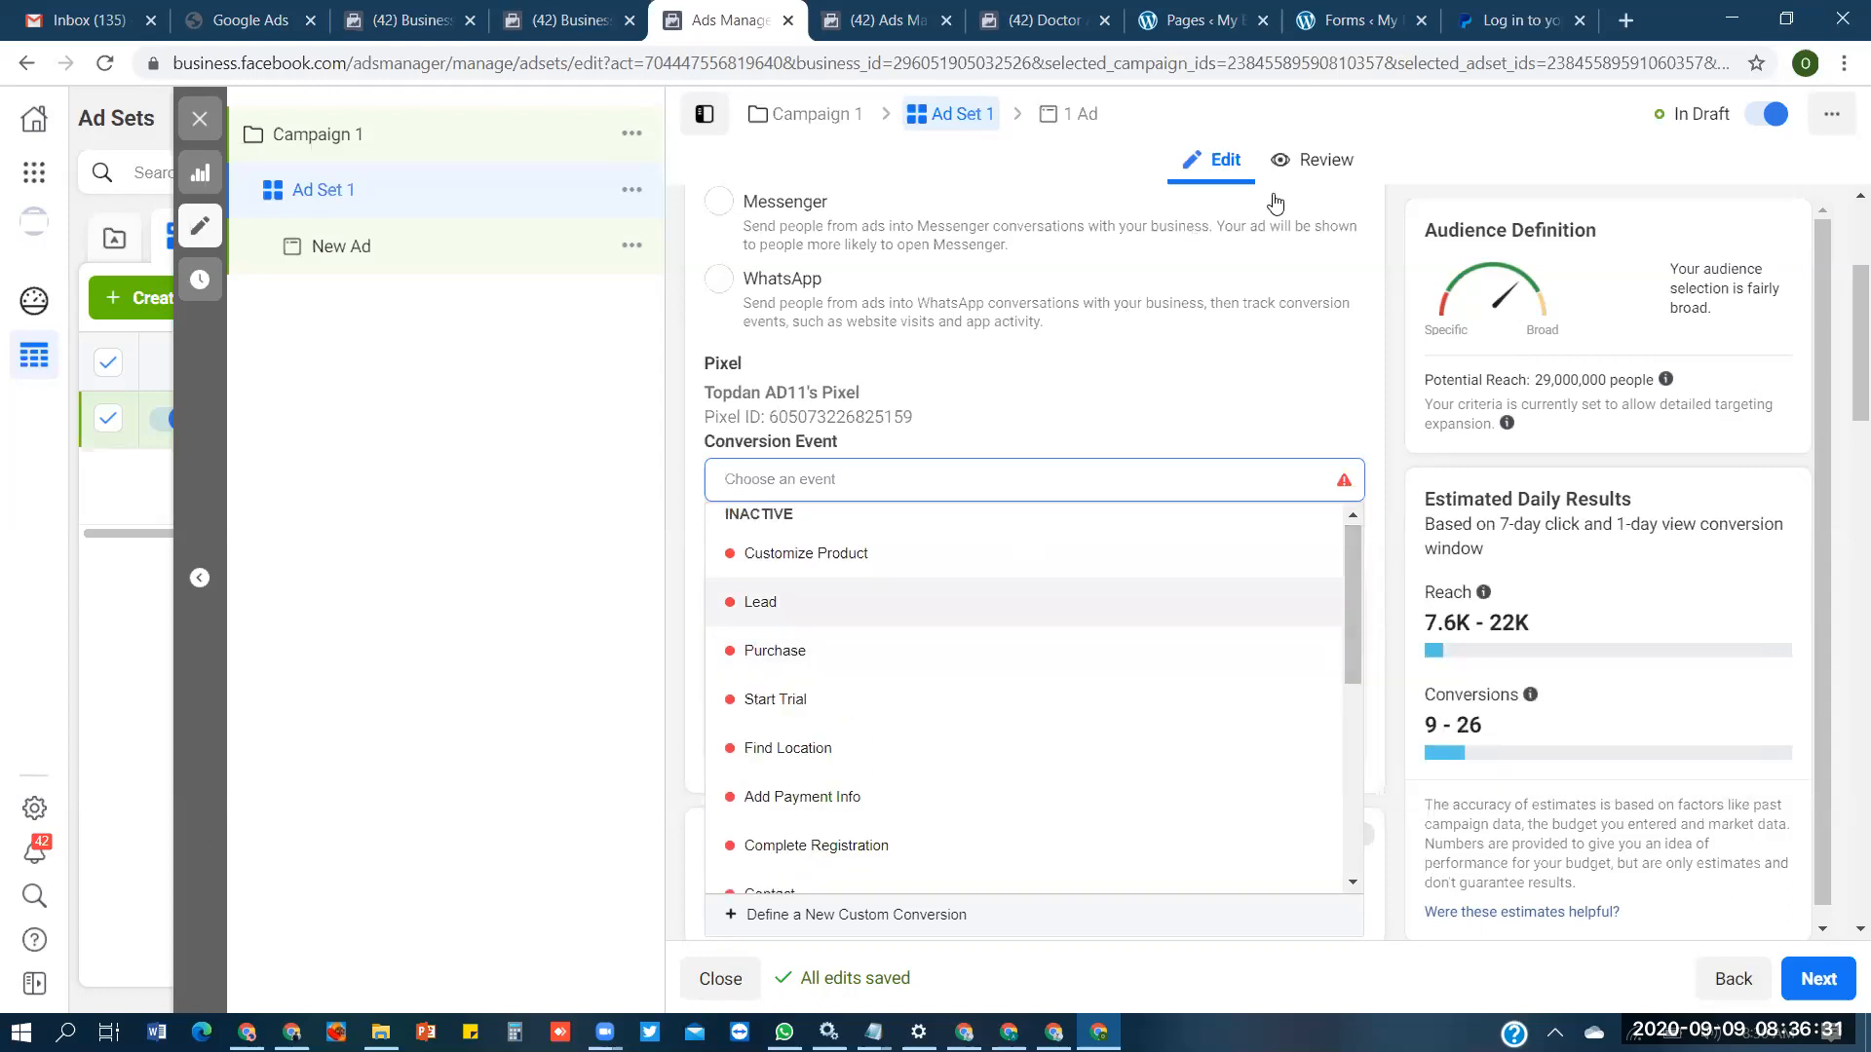
# - Switch to the WordPress page list, view the Restore Your Vision page, and go to its Method 1 order form
pyautogui.click(1203, 22)
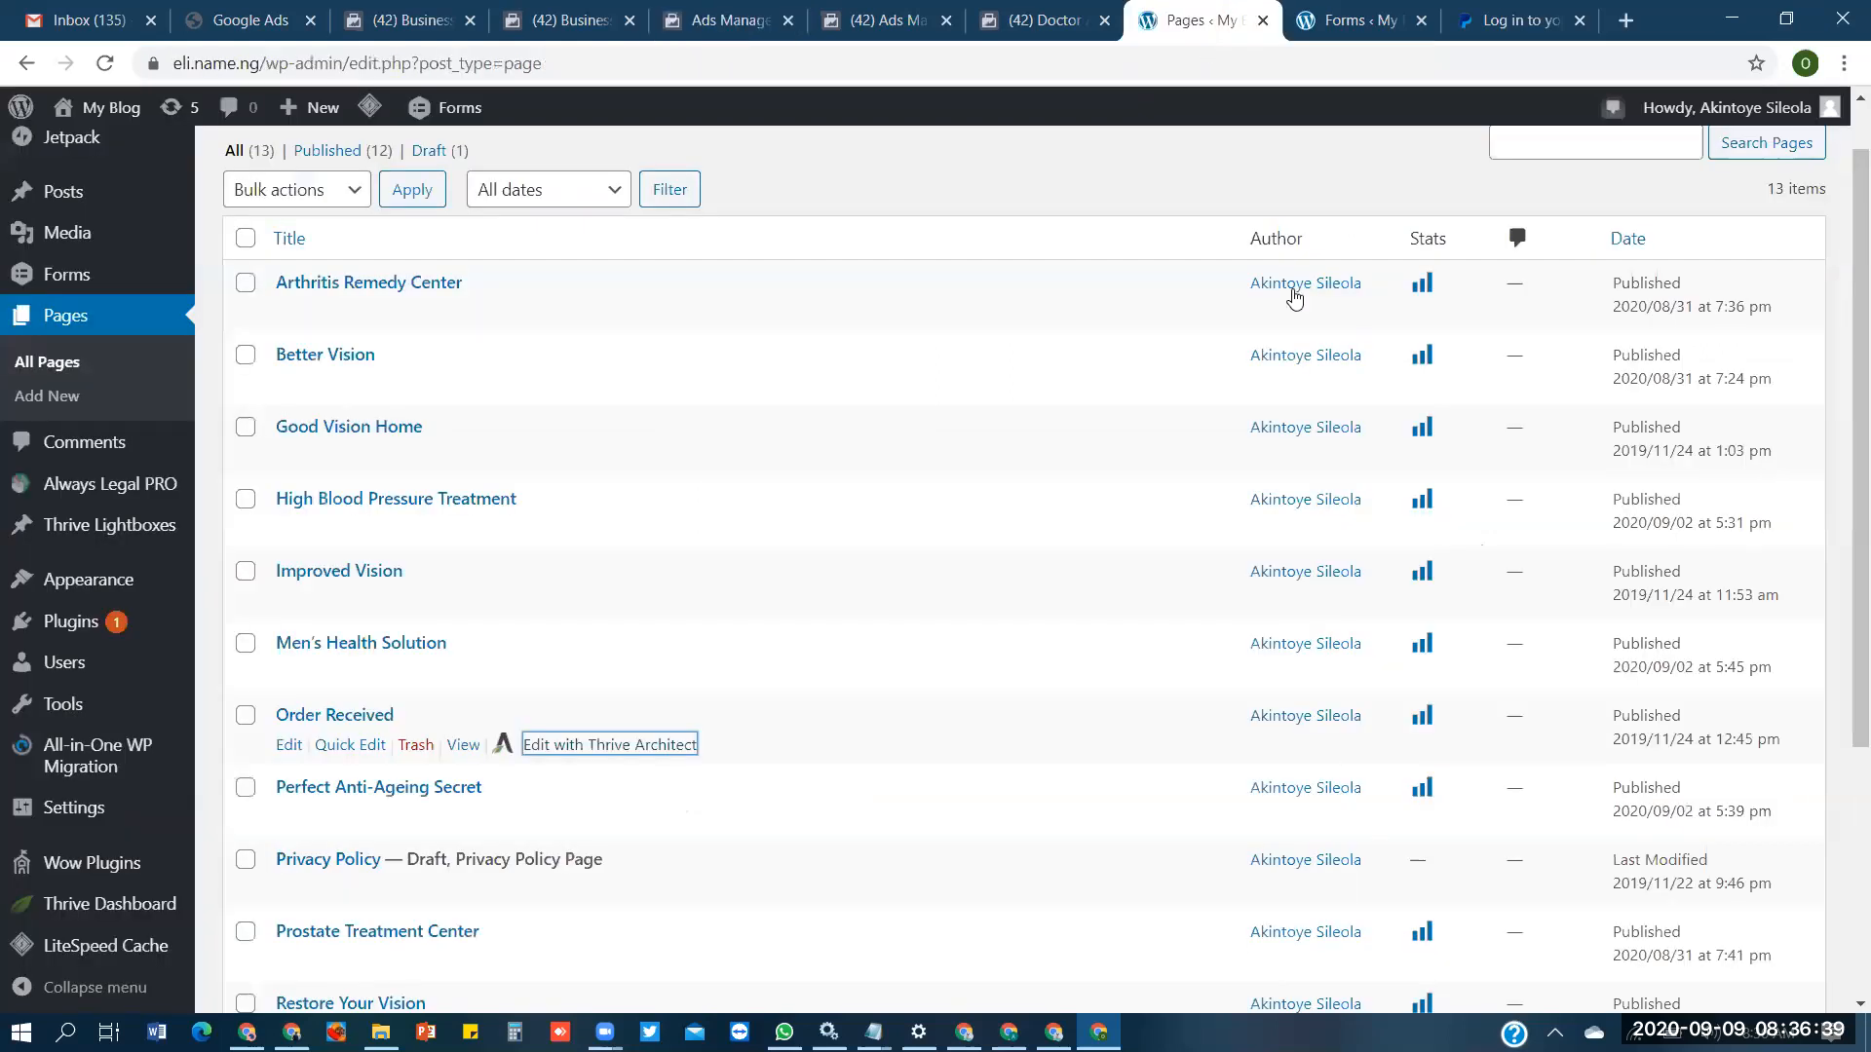
pyautogui.scroll(-2, 1842, 493)
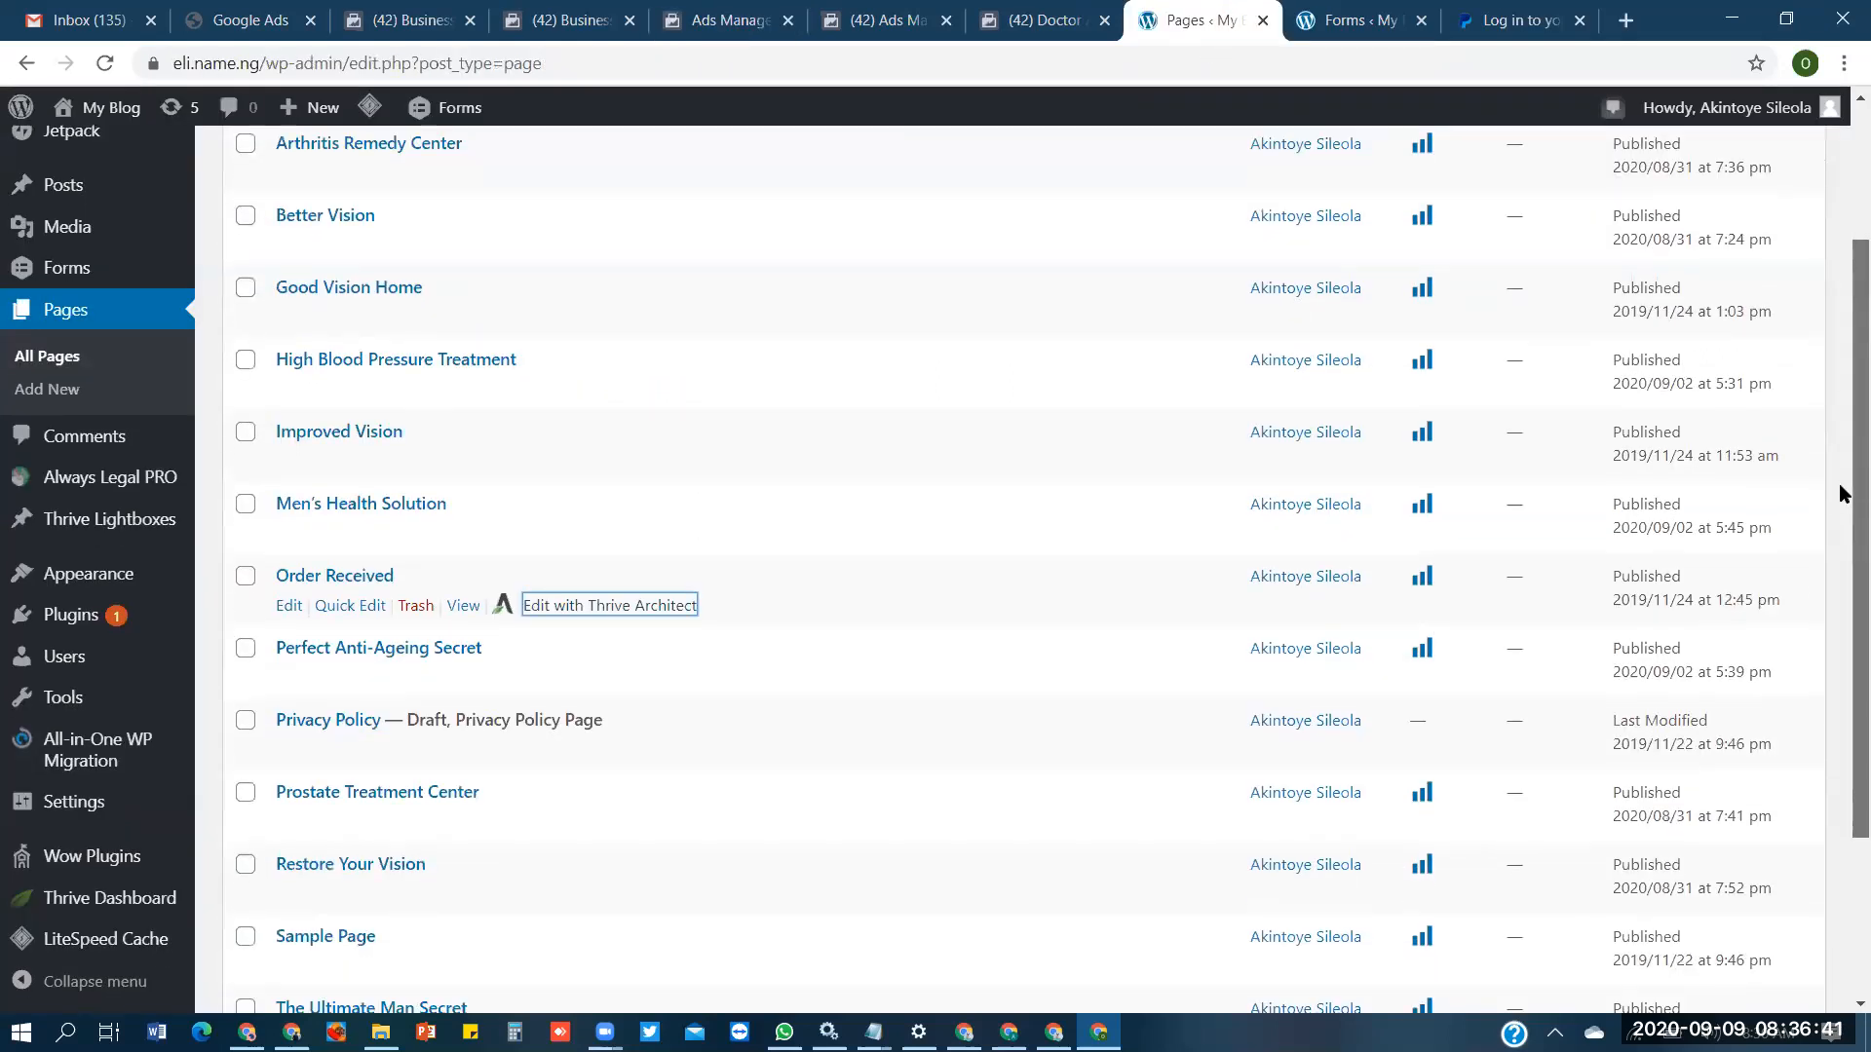
pyautogui.scroll(-1, 1844, 502)
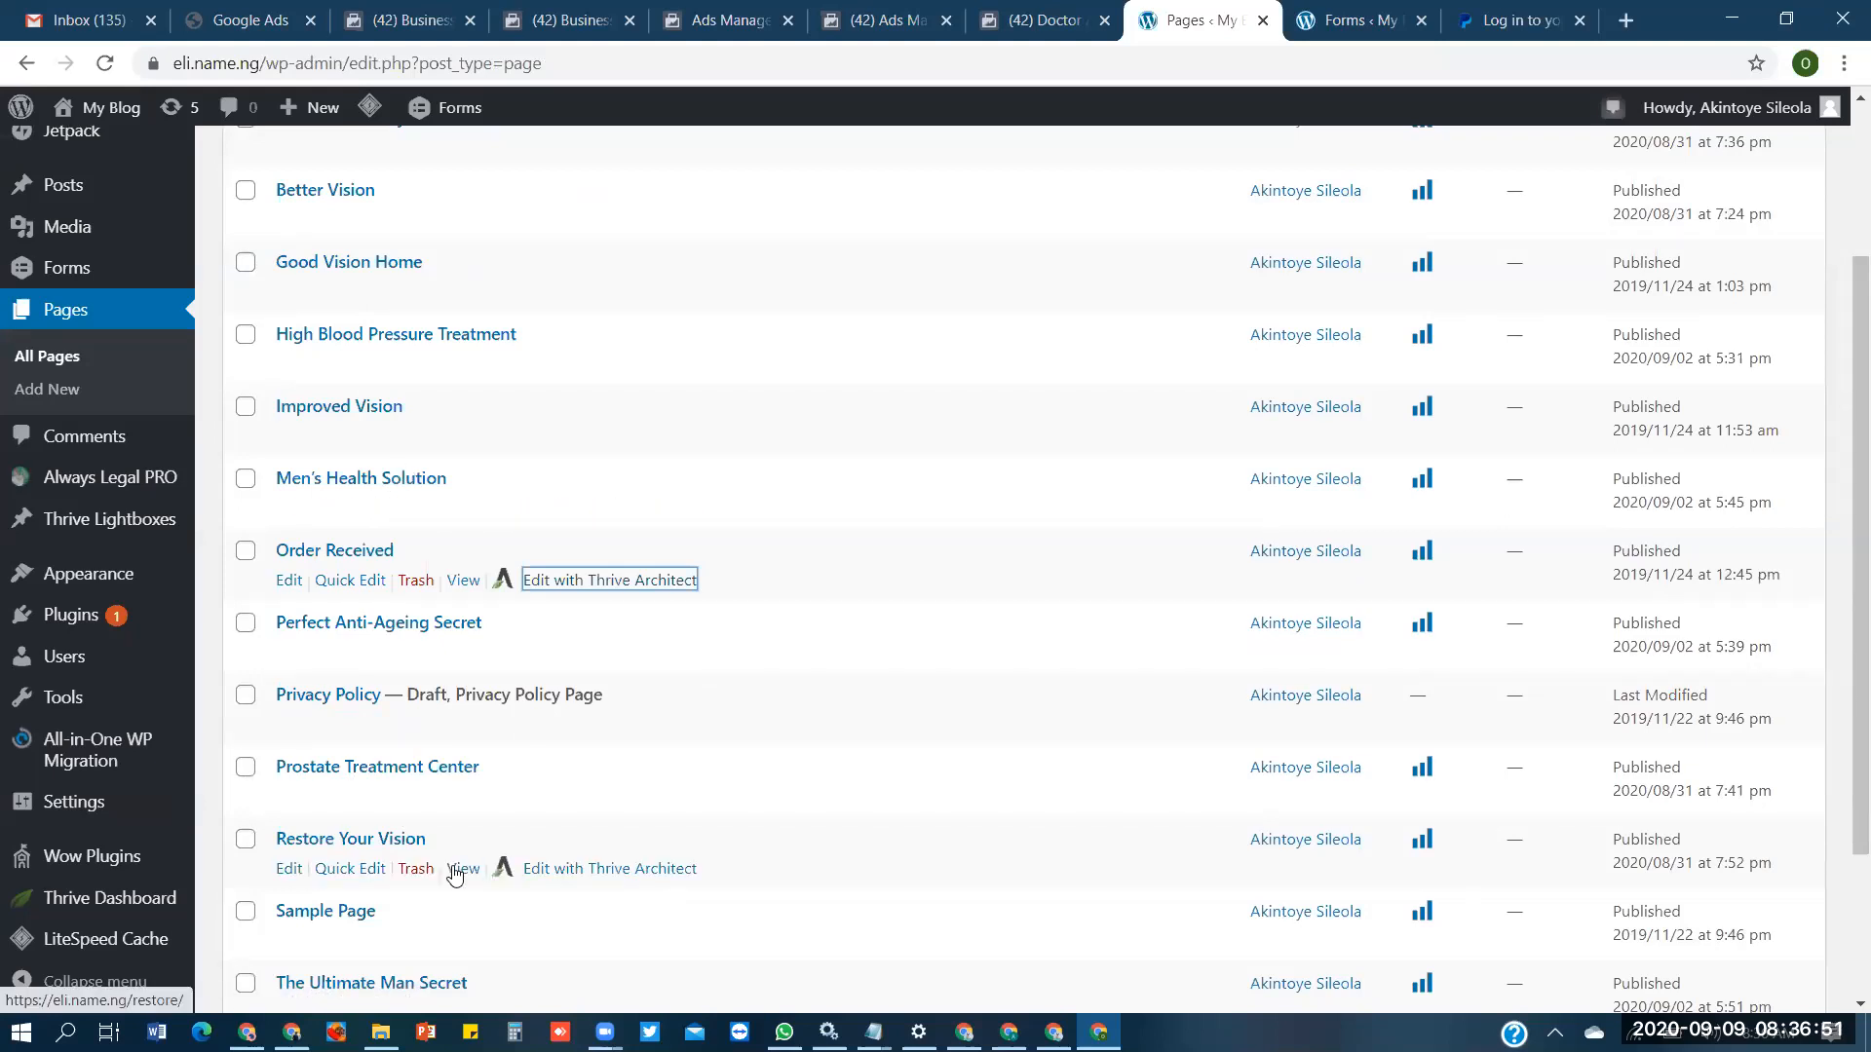
pyautogui.click(454, 871)
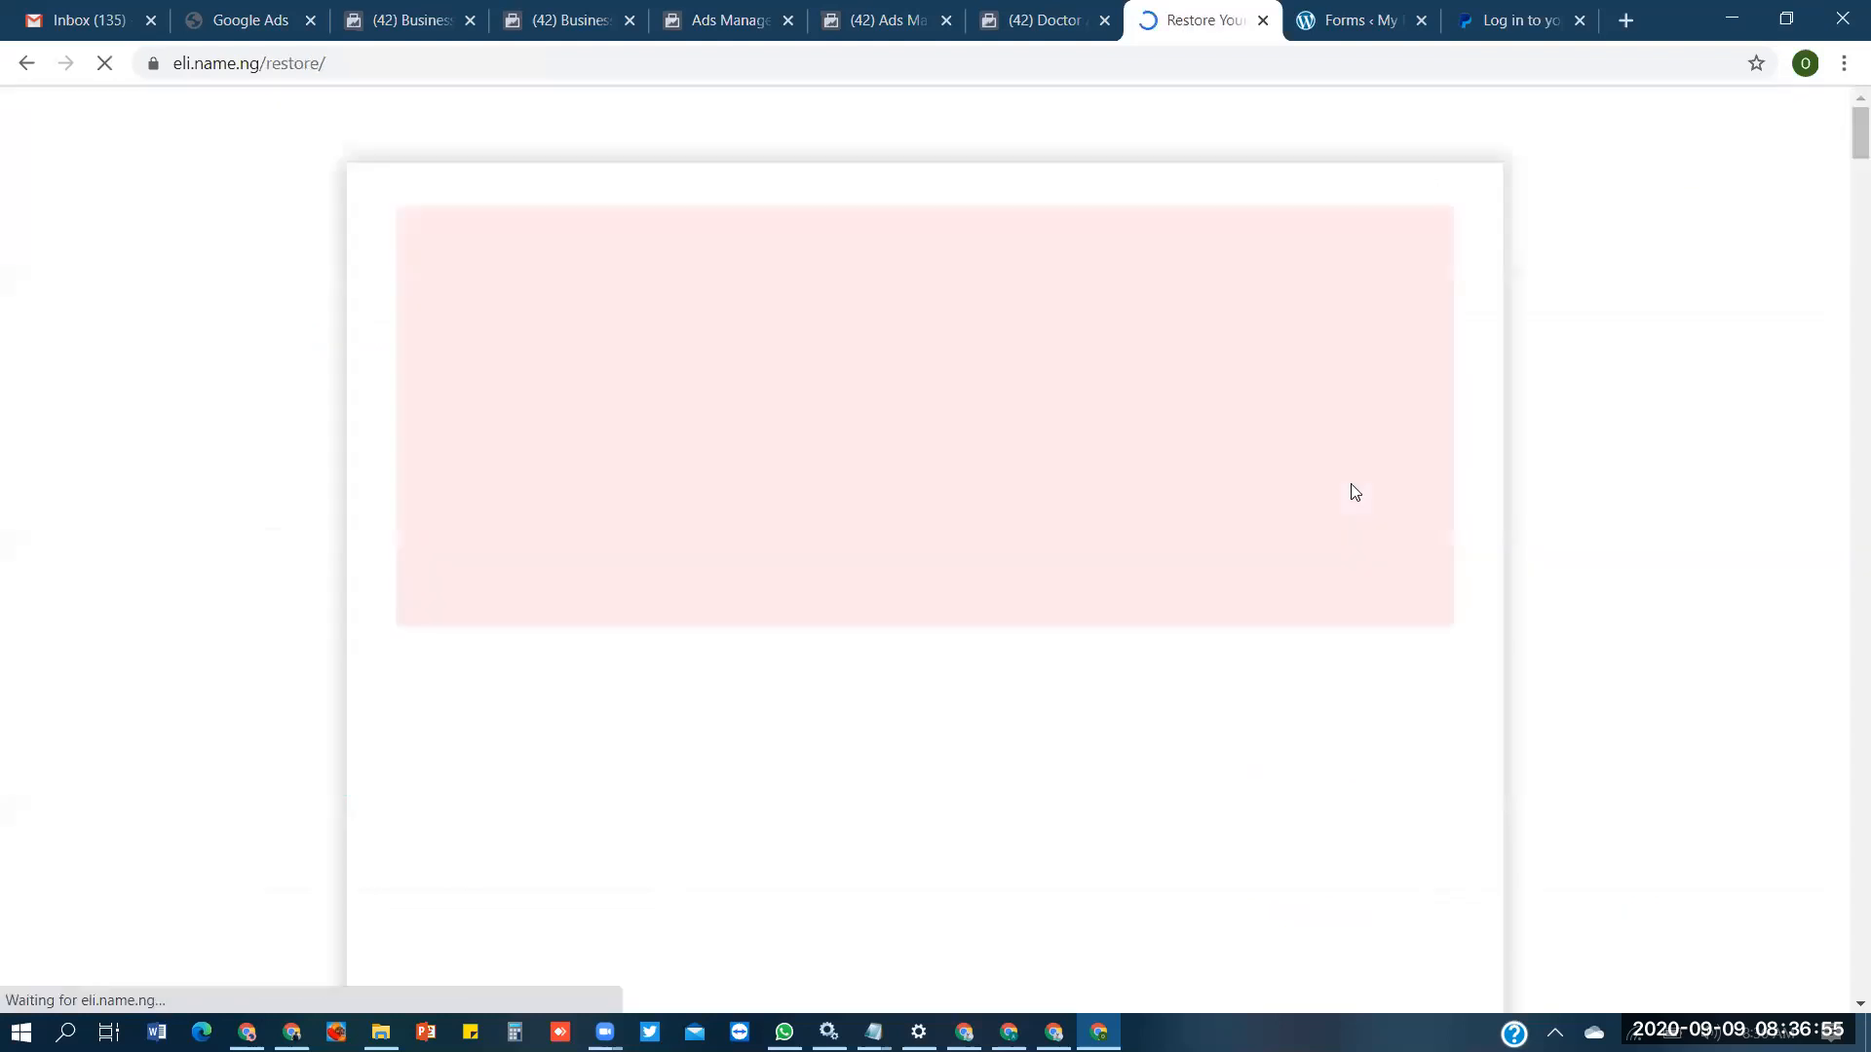
pyautogui.moveTo(1854, 133); pyautogui.dragTo(1843, 449)
pyautogui.moveTo(1845, 659); pyautogui.dragTo(1844, 855)
# - Fill in the customer's name, choose "3 Months Pack = N45,000", and enter the delivery address in the Lycium Plus order form
pyautogui.click(760, 530)
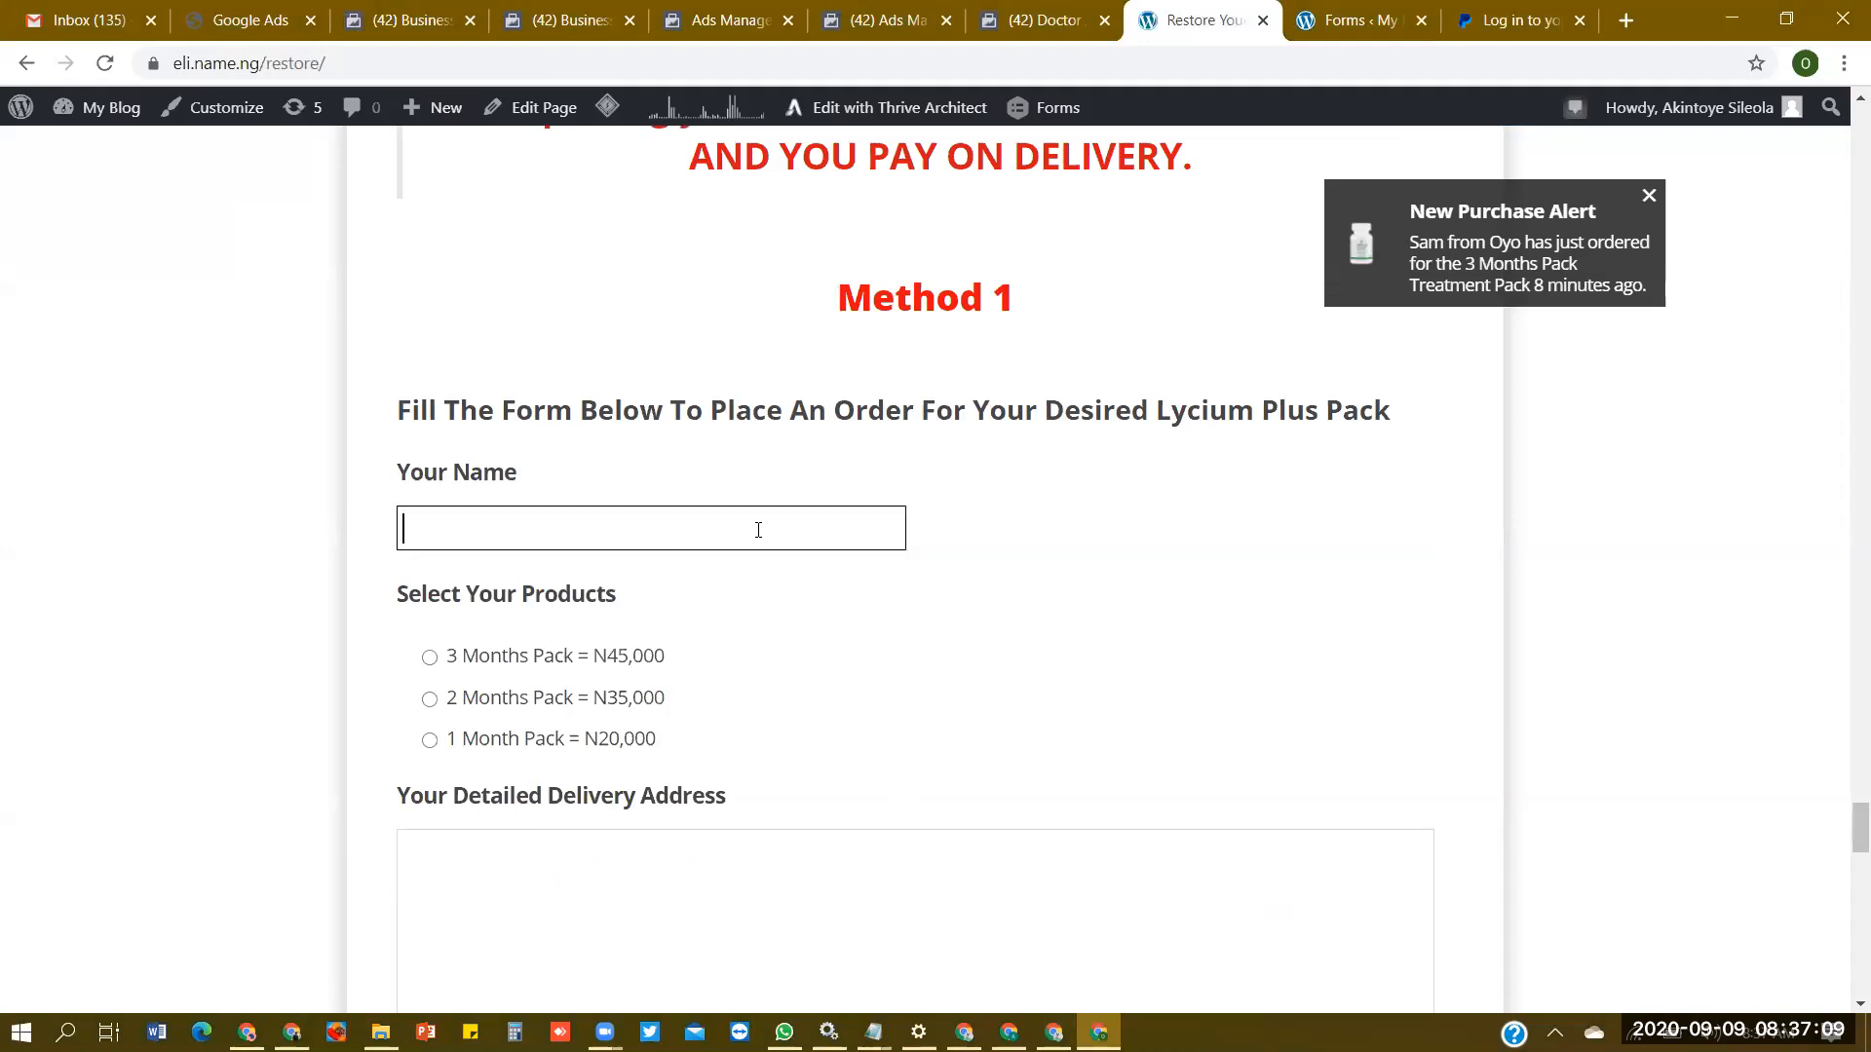
pyautogui.write('Ola')
pyautogui.click(451, 650)
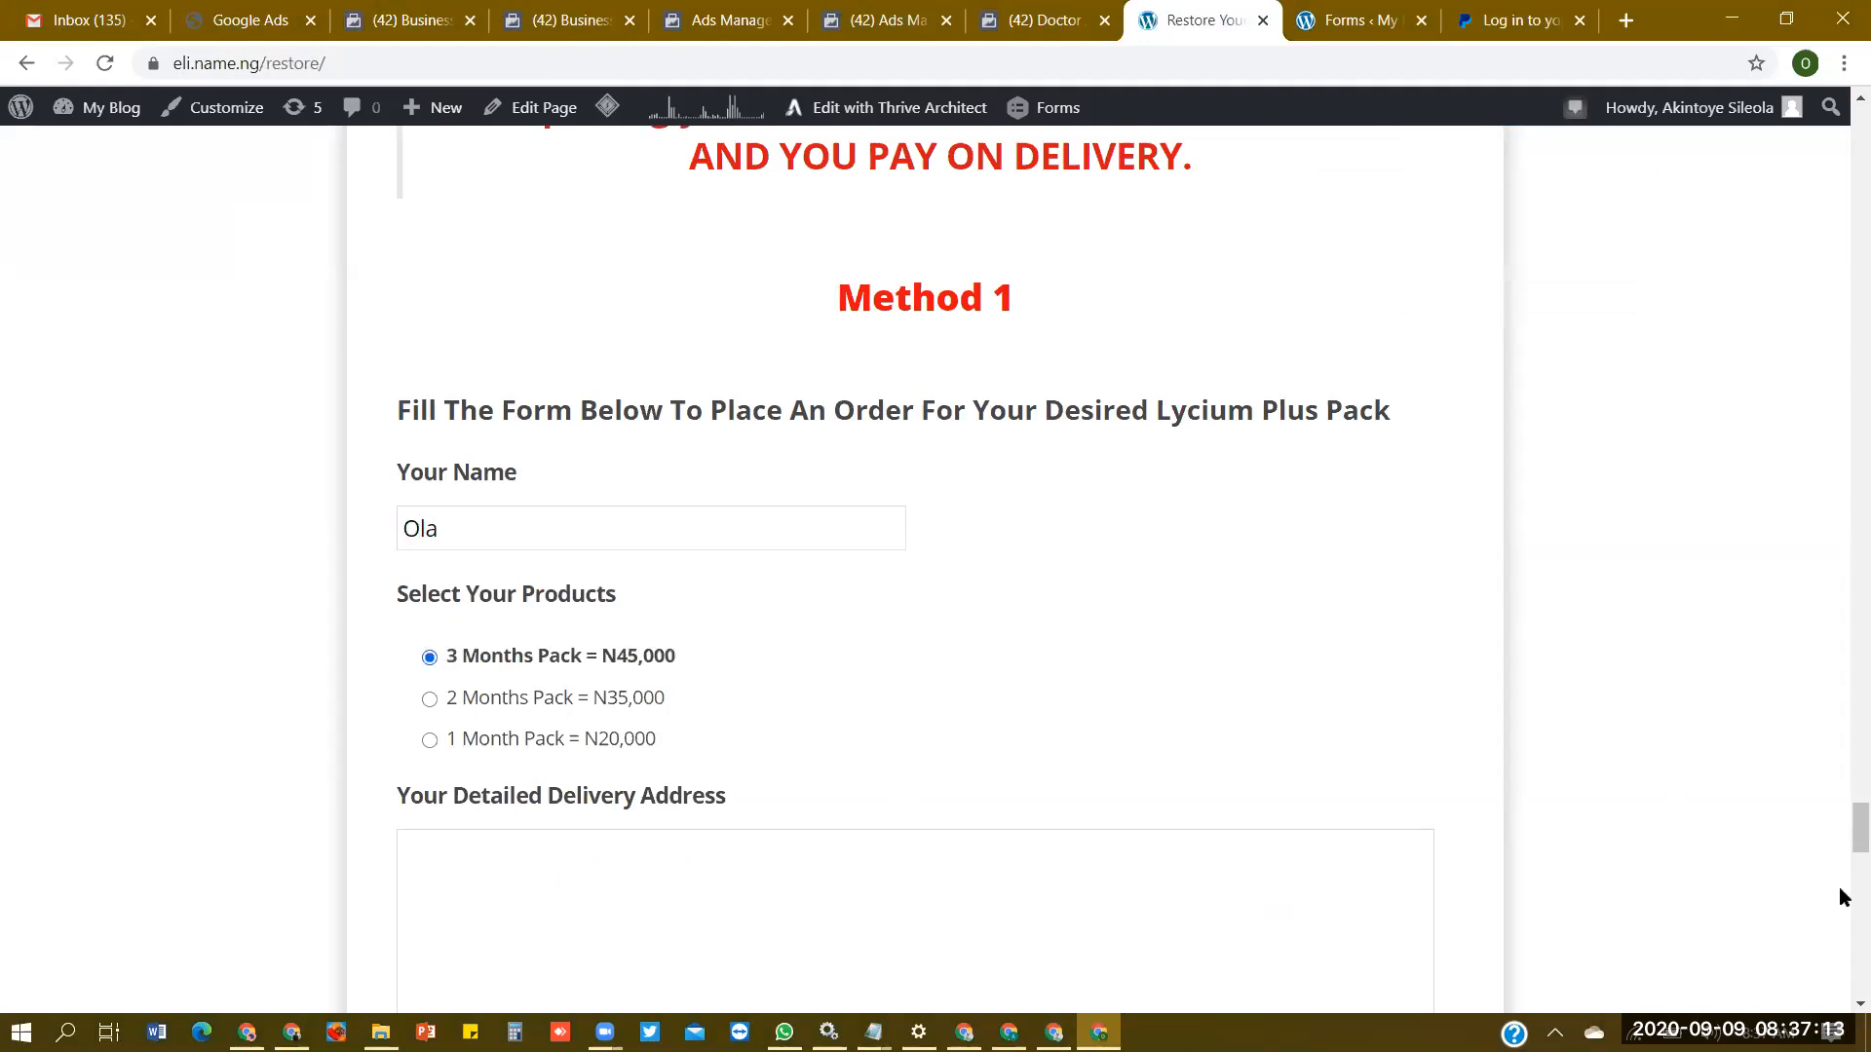
pyautogui.moveTo(1841, 852); pyautogui.dragTo(1843, 868)
pyautogui.scroll(-1, 810, 464)
pyautogui.click(731, 433)
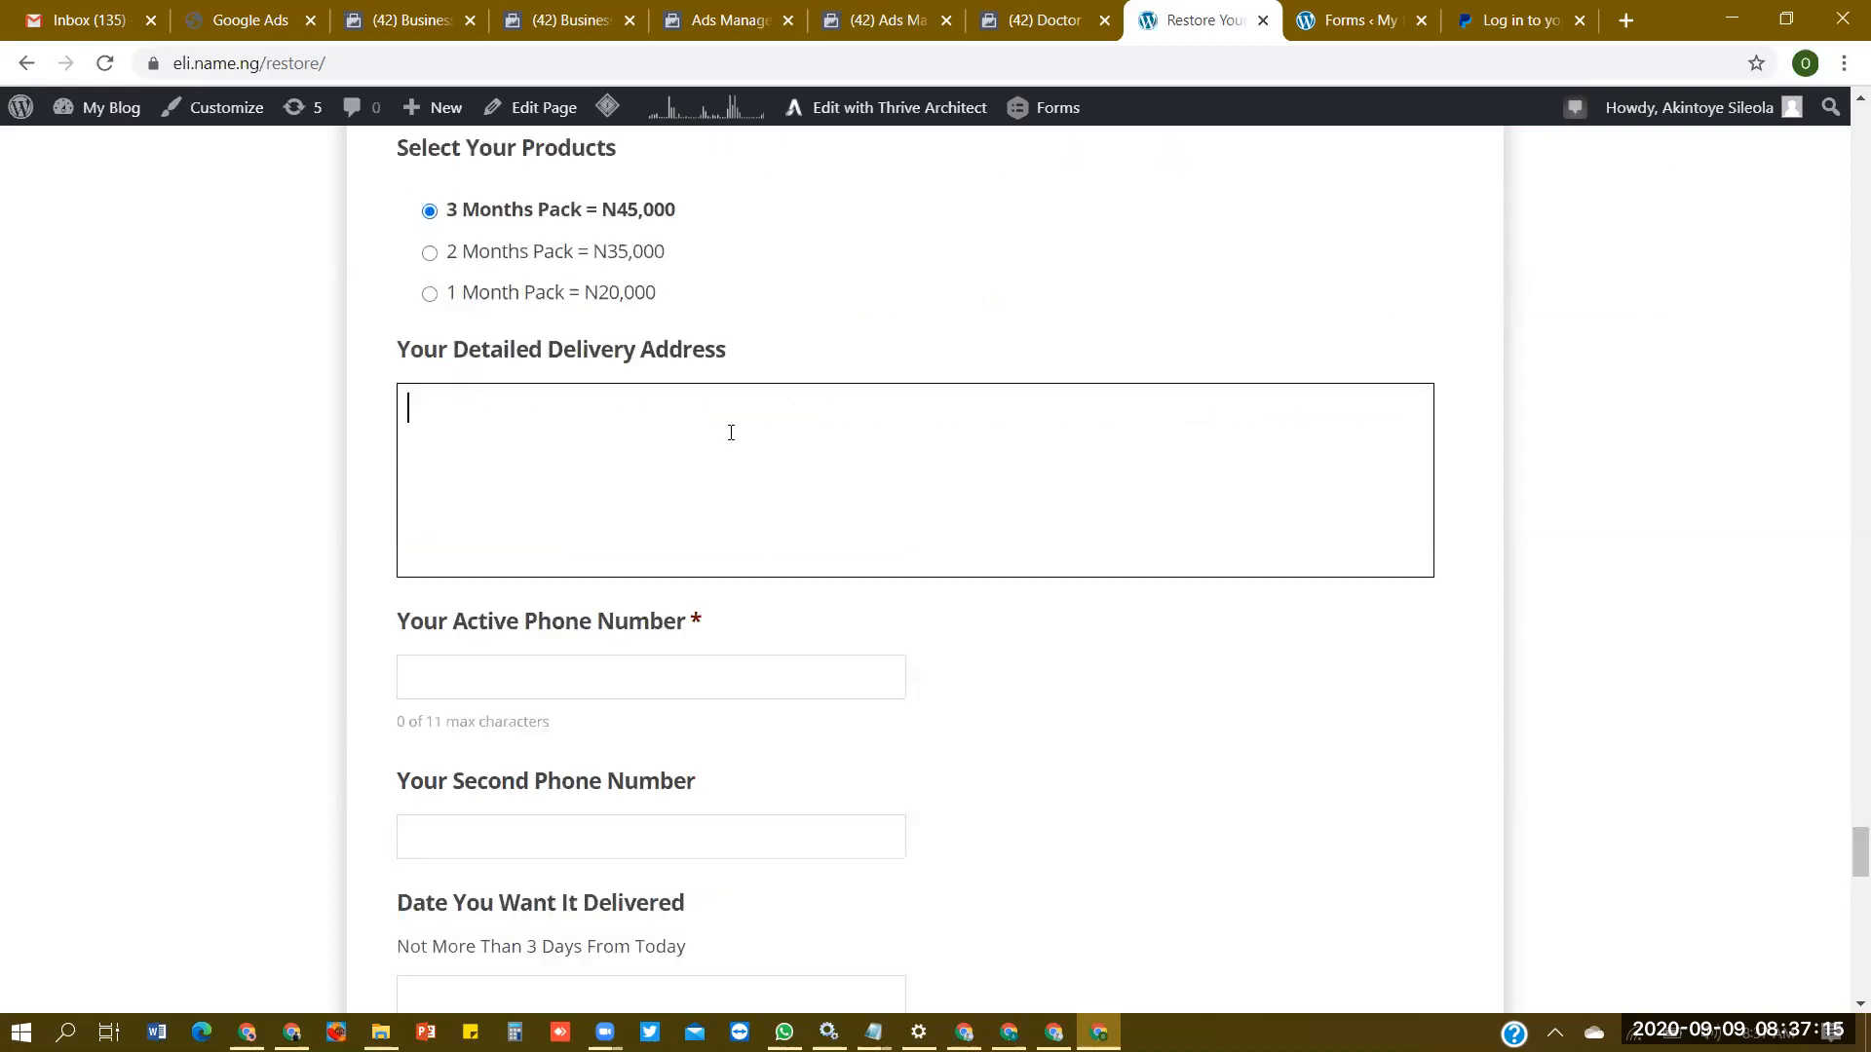
pyautogui.write('Lagos')
# - Enter the active phone number, set the delivery date to "Today", and submit the test order
pyautogui.click(690, 683)
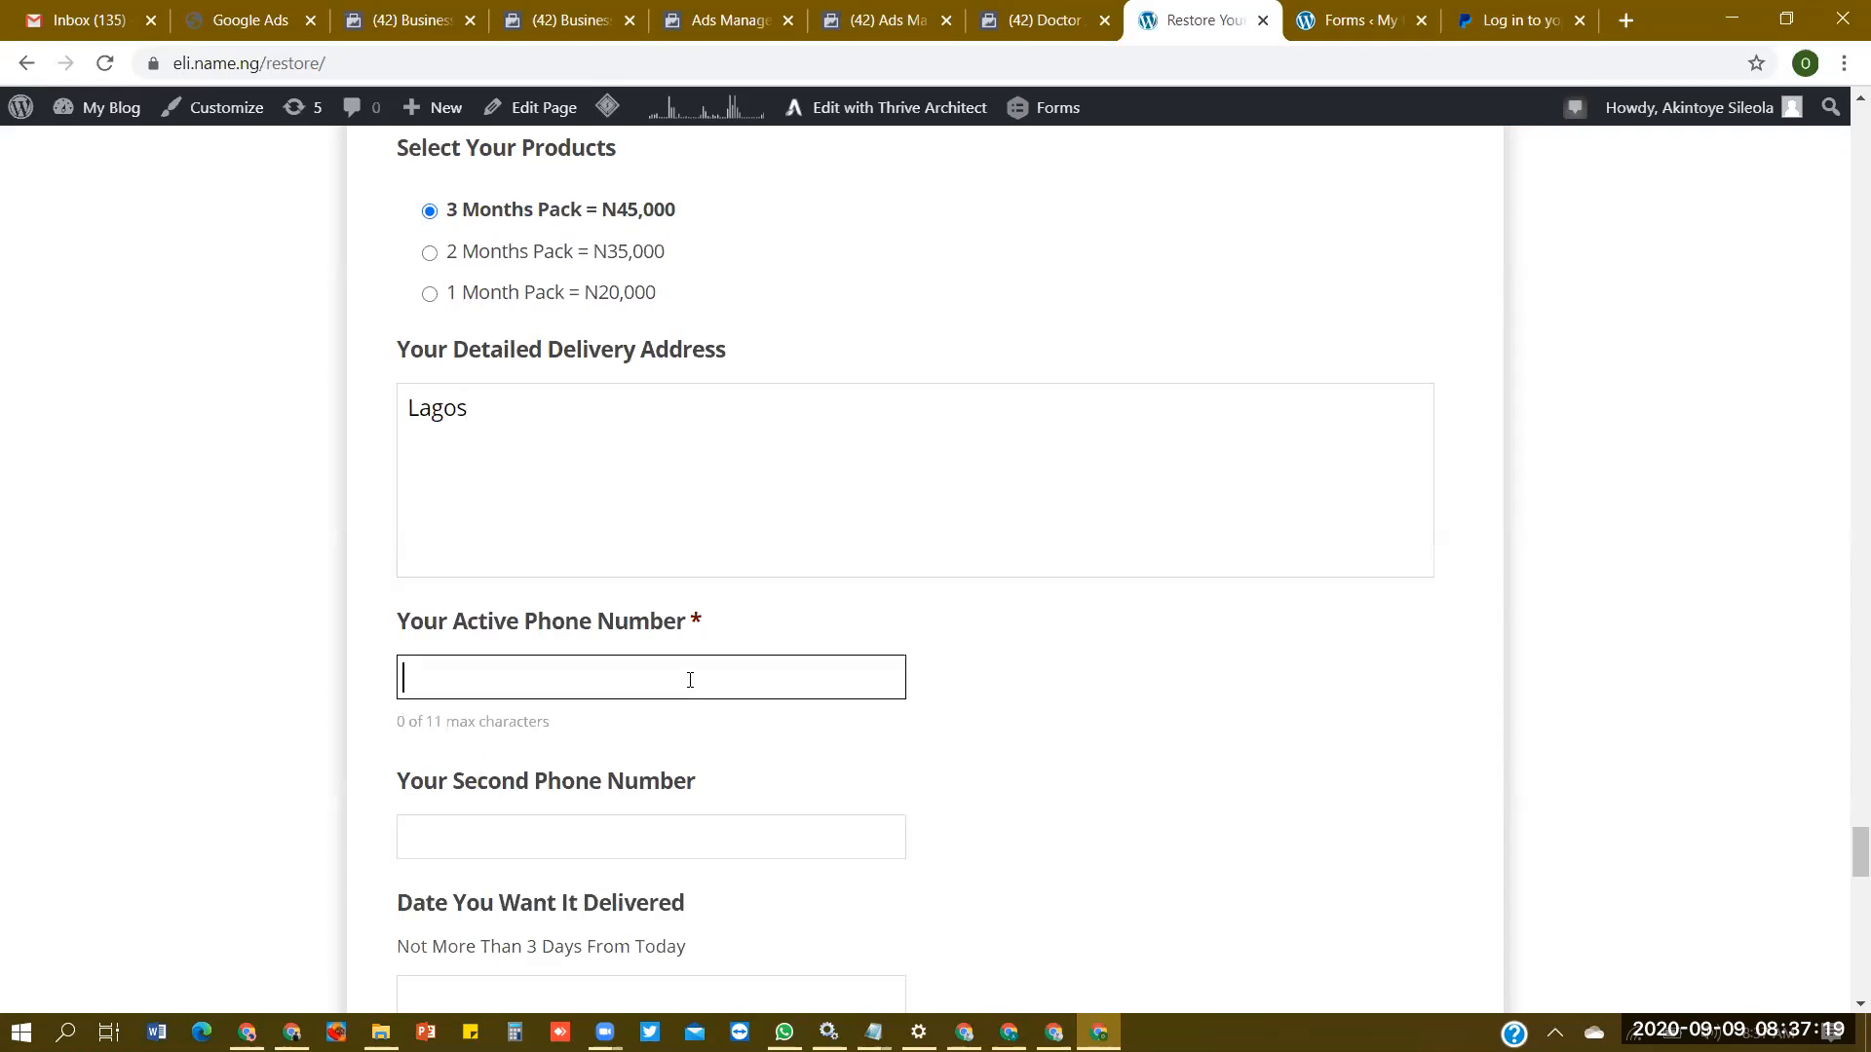
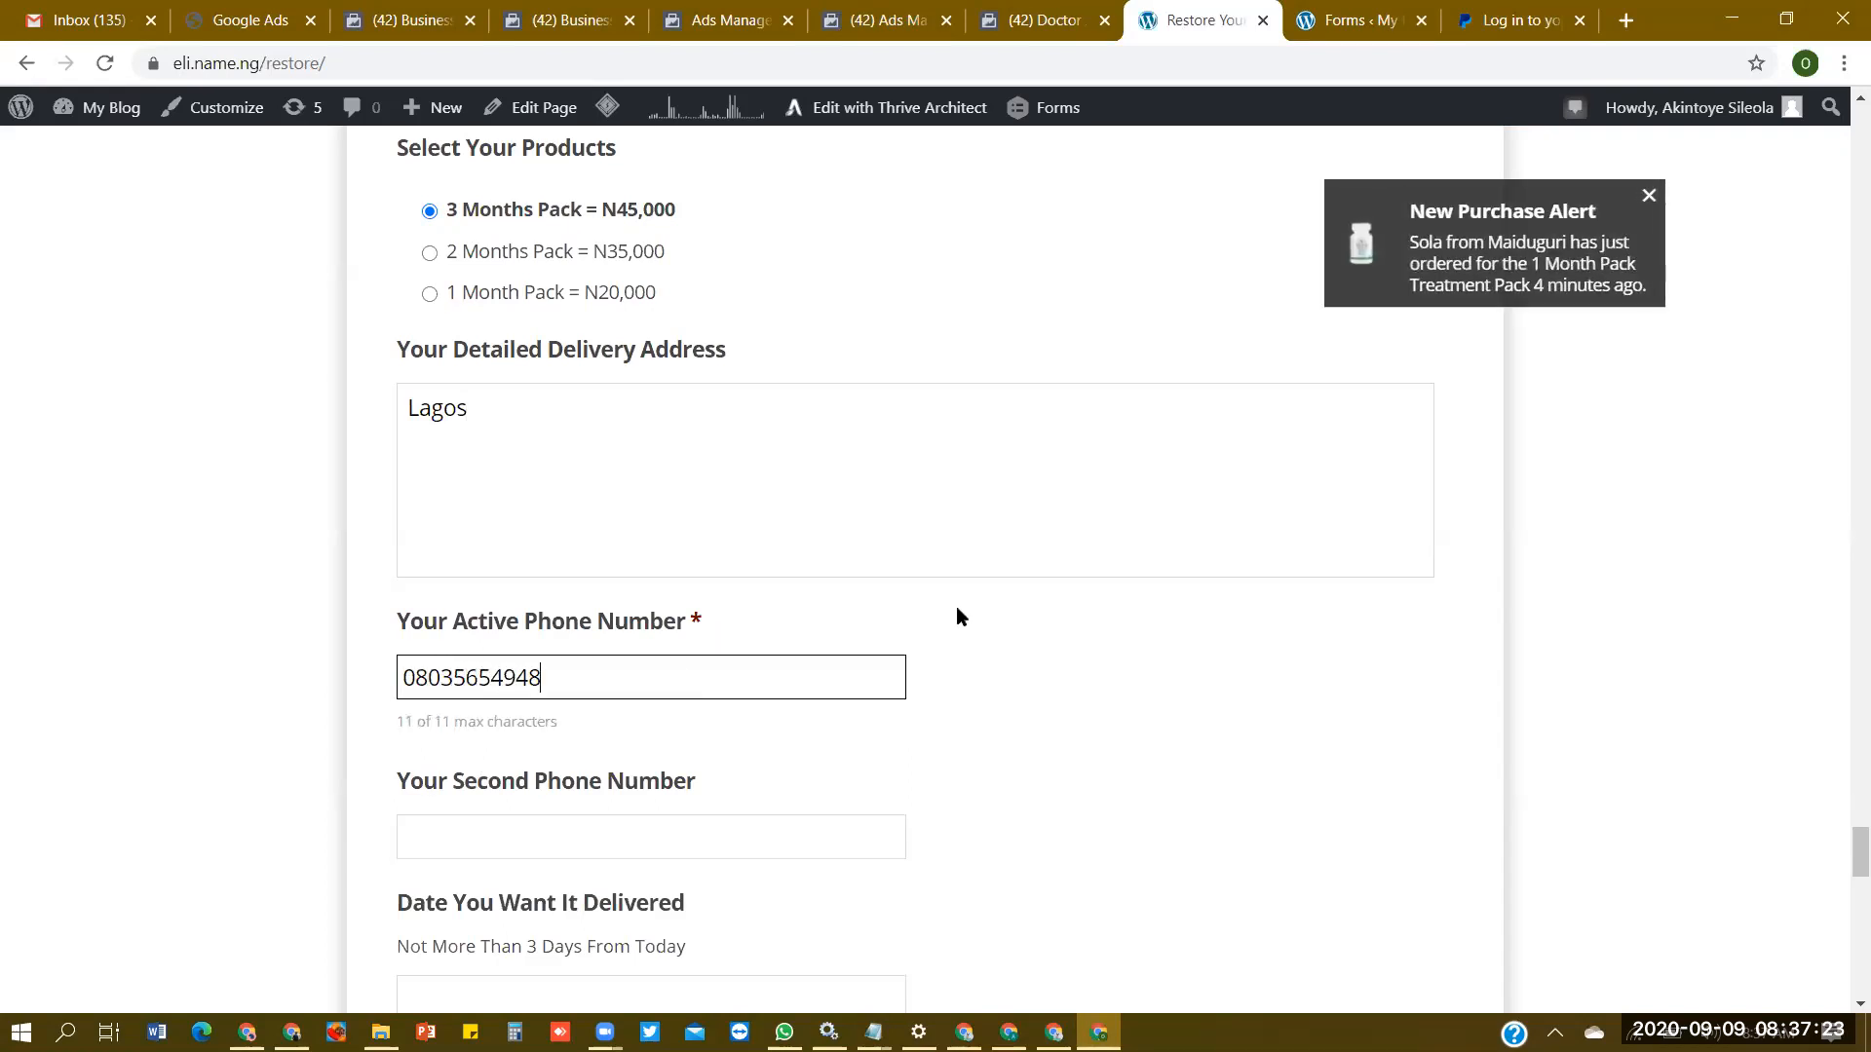
pyautogui.scroll(-4, 1842, 863)
pyautogui.click(741, 620)
pyautogui.write('Today')
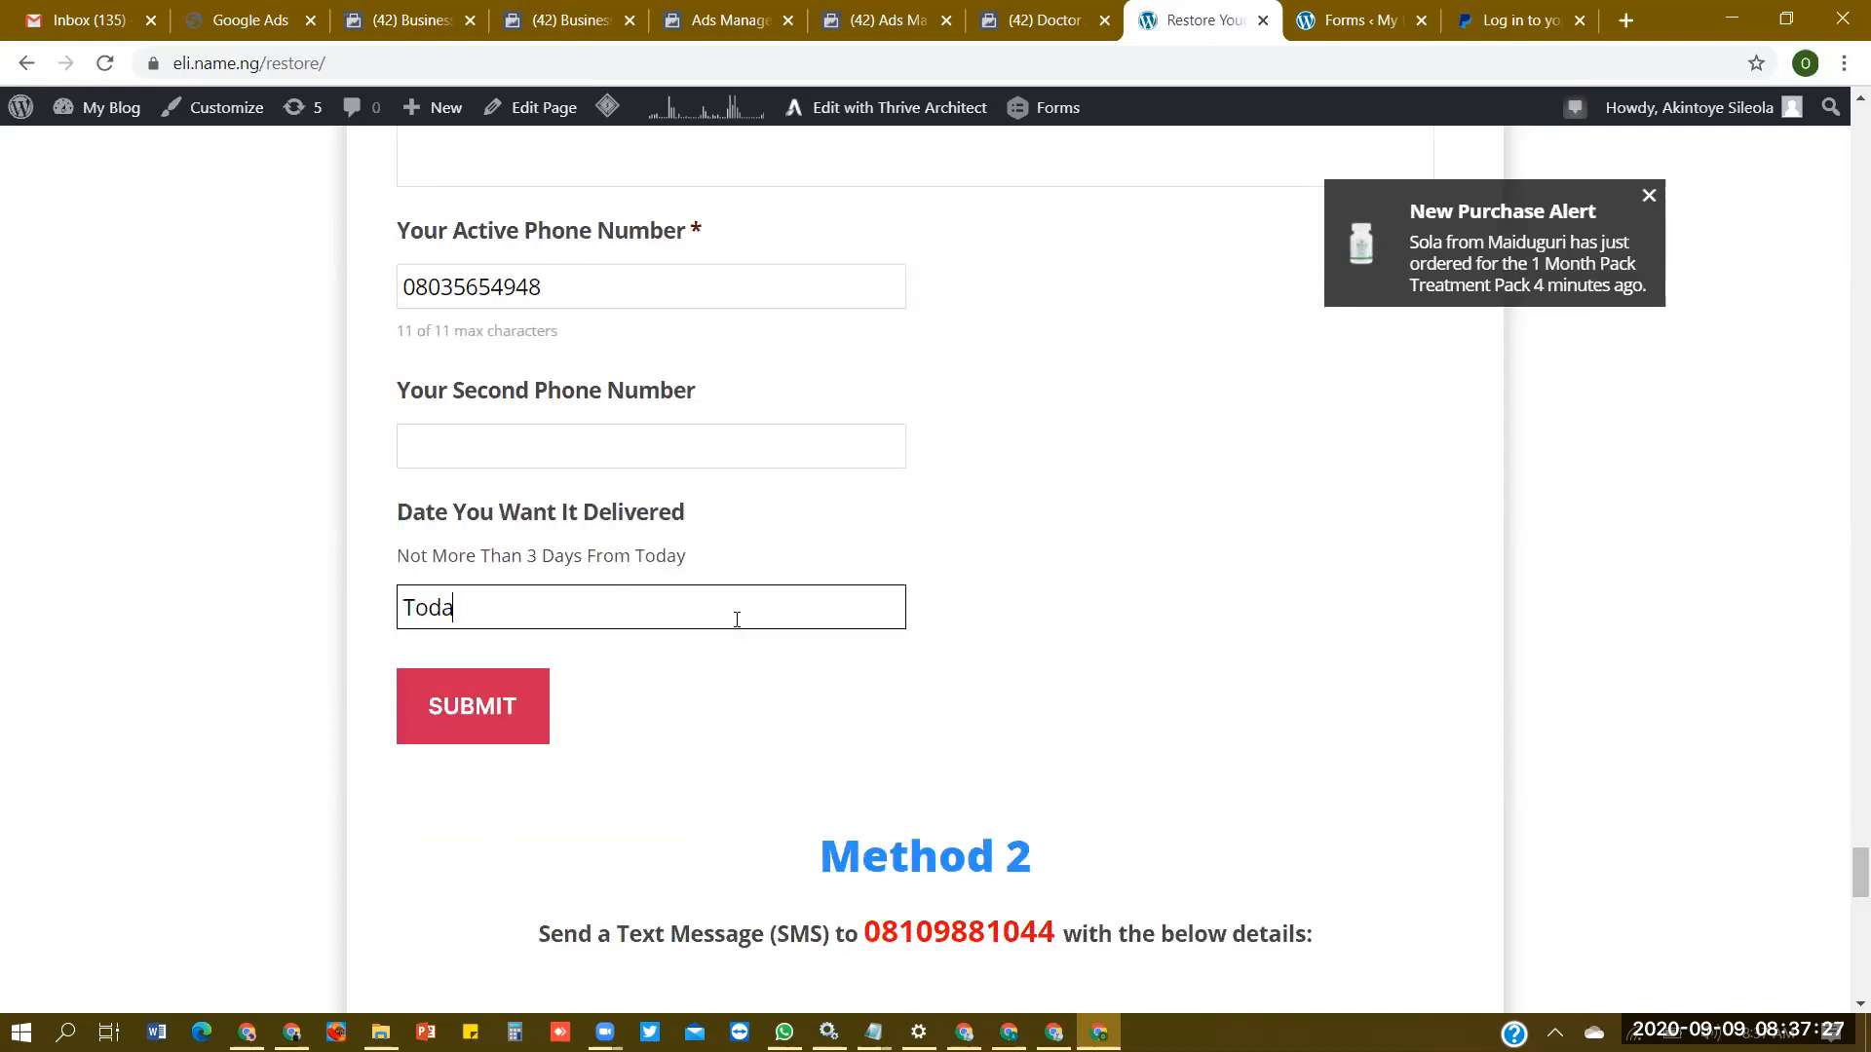
pyautogui.click(448, 714)
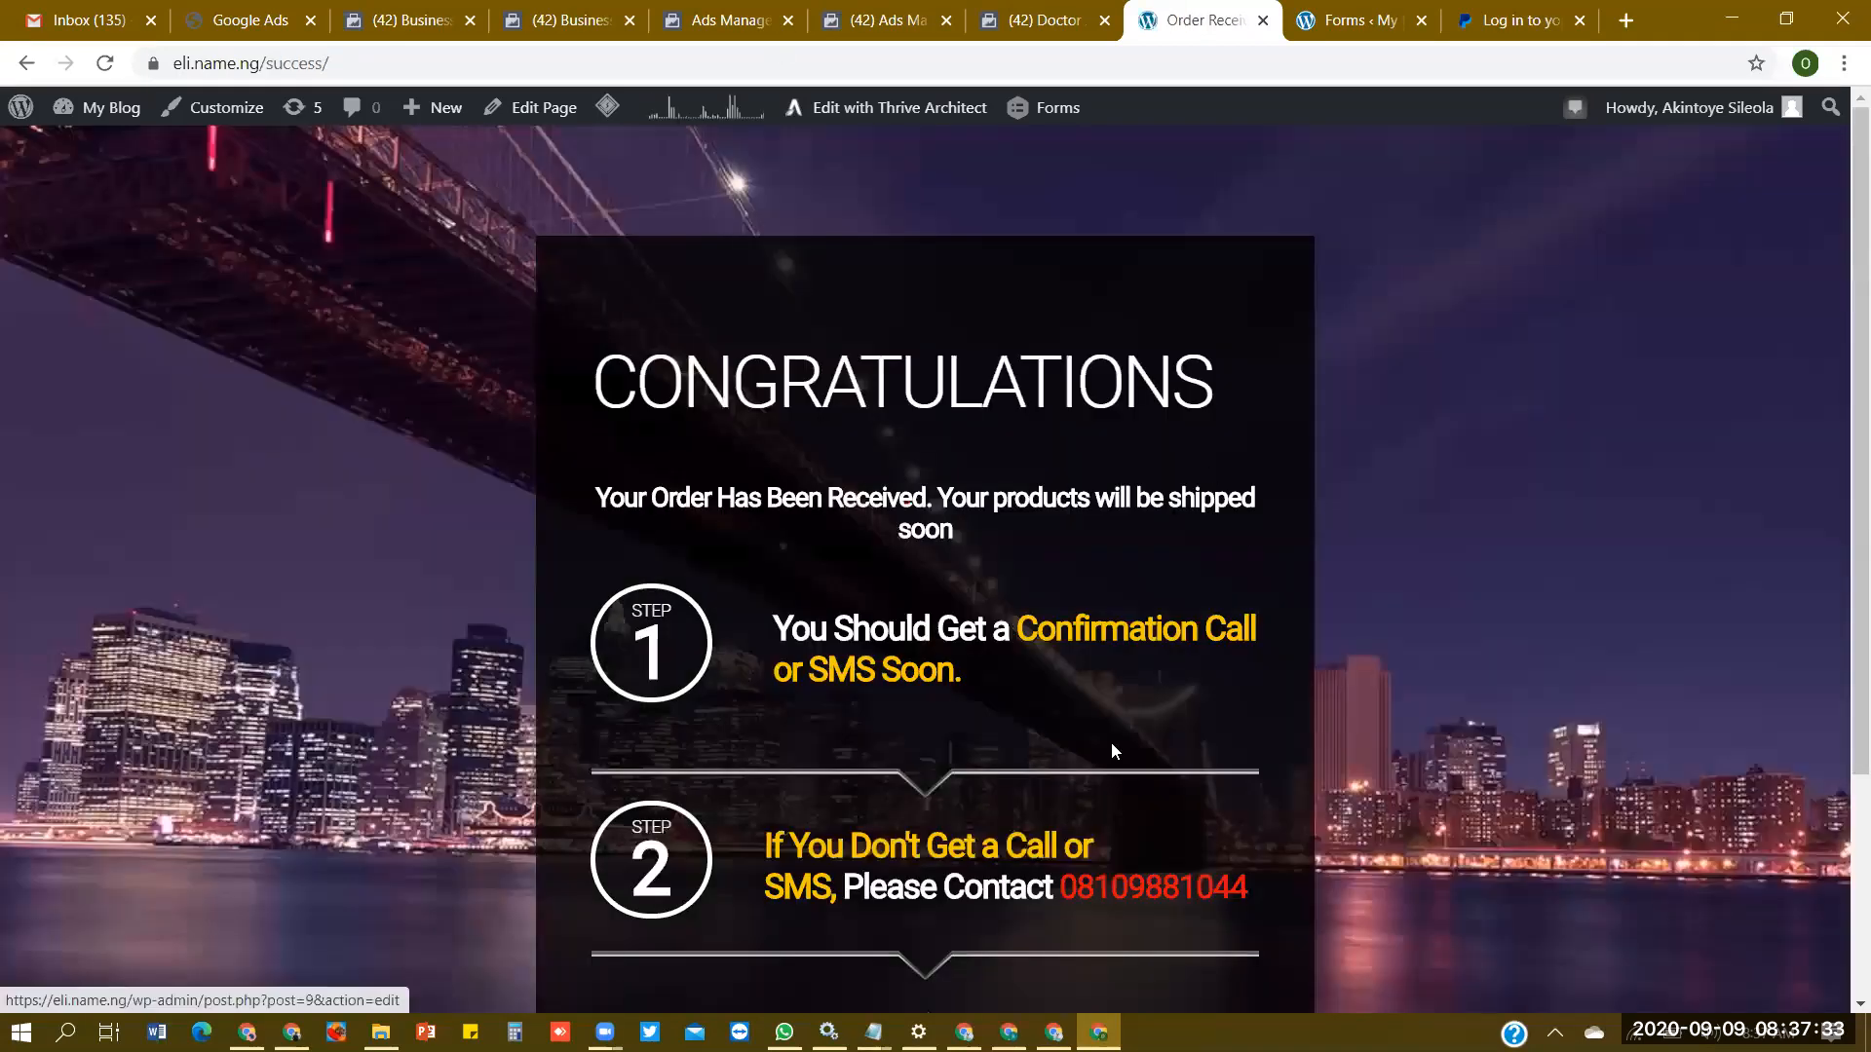
# - Look over the Order Received page and go back to the beginning of the Restore Your Vision sales page
pyautogui.scroll(-3, 1062, 682)
pyautogui.scroll(3, 1072, 662)
pyautogui.scroll(-3, 1089, 643)
pyautogui.scroll(1, 1097, 619)
pyautogui.scroll(2, 1100, 585)
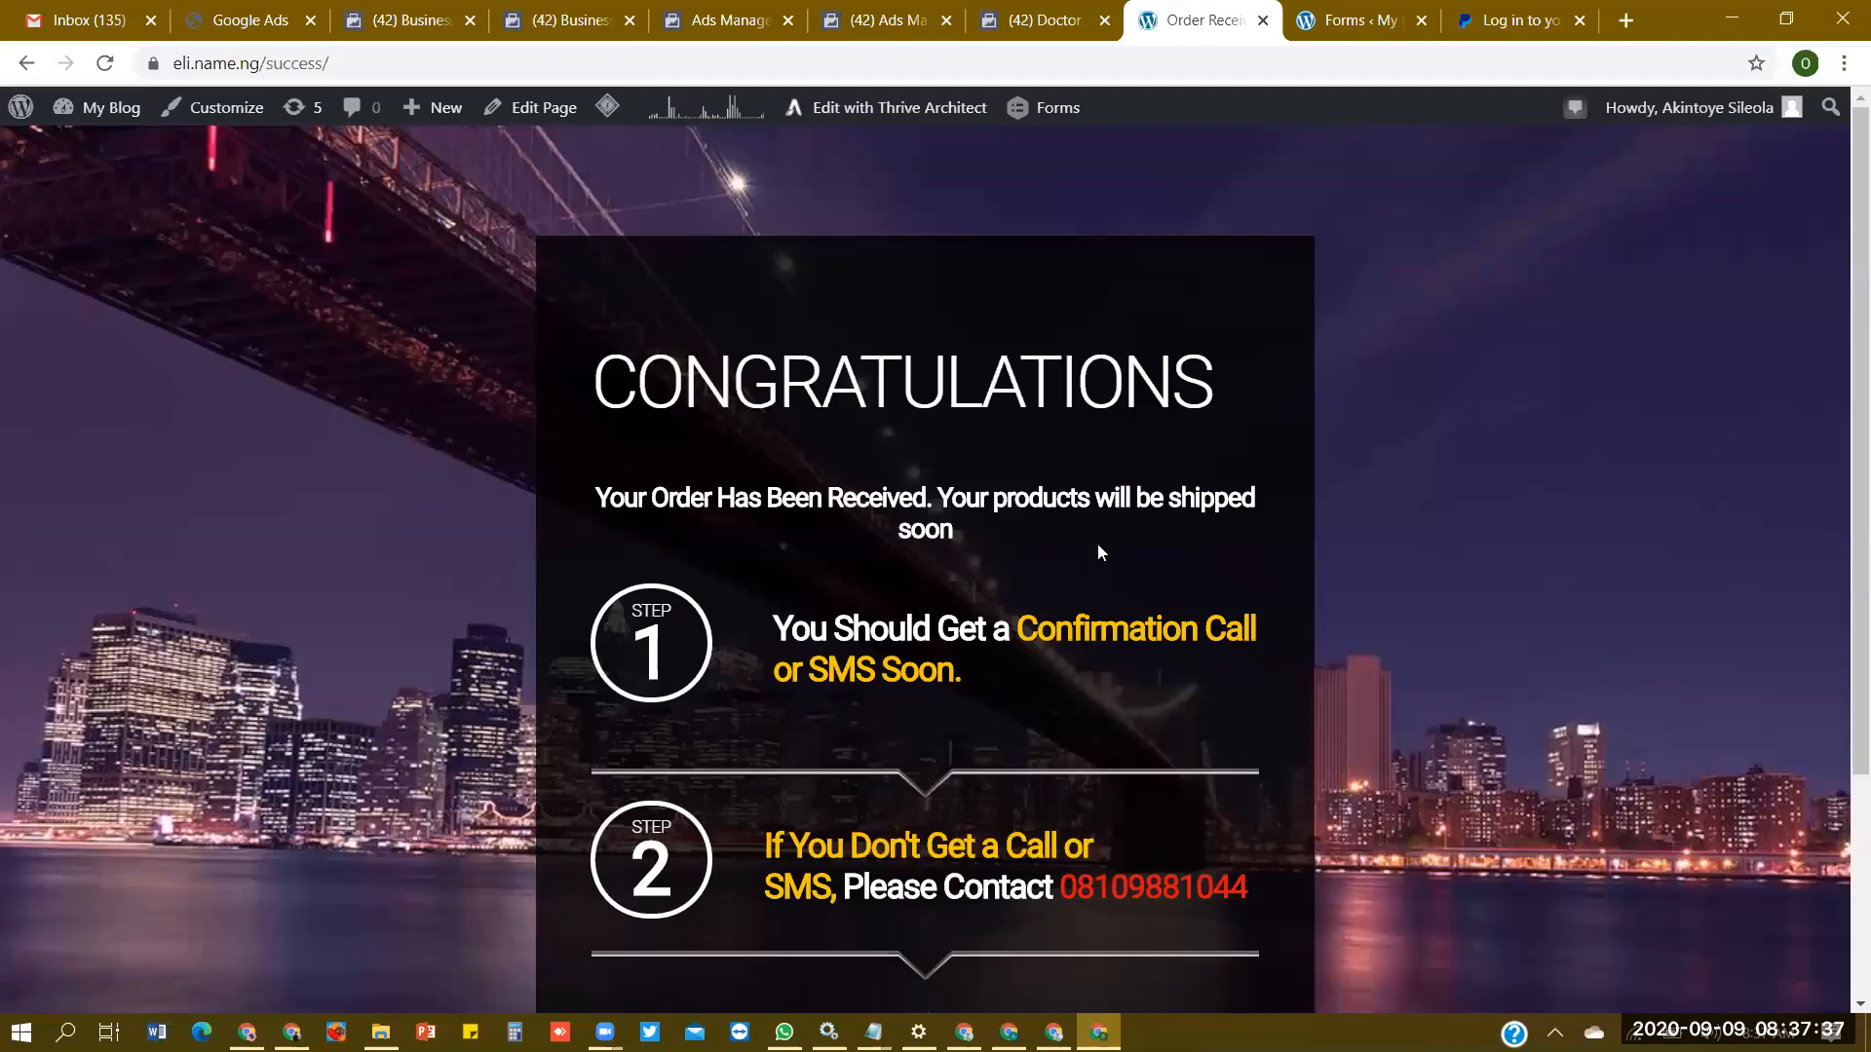
pyautogui.click(18, 68)
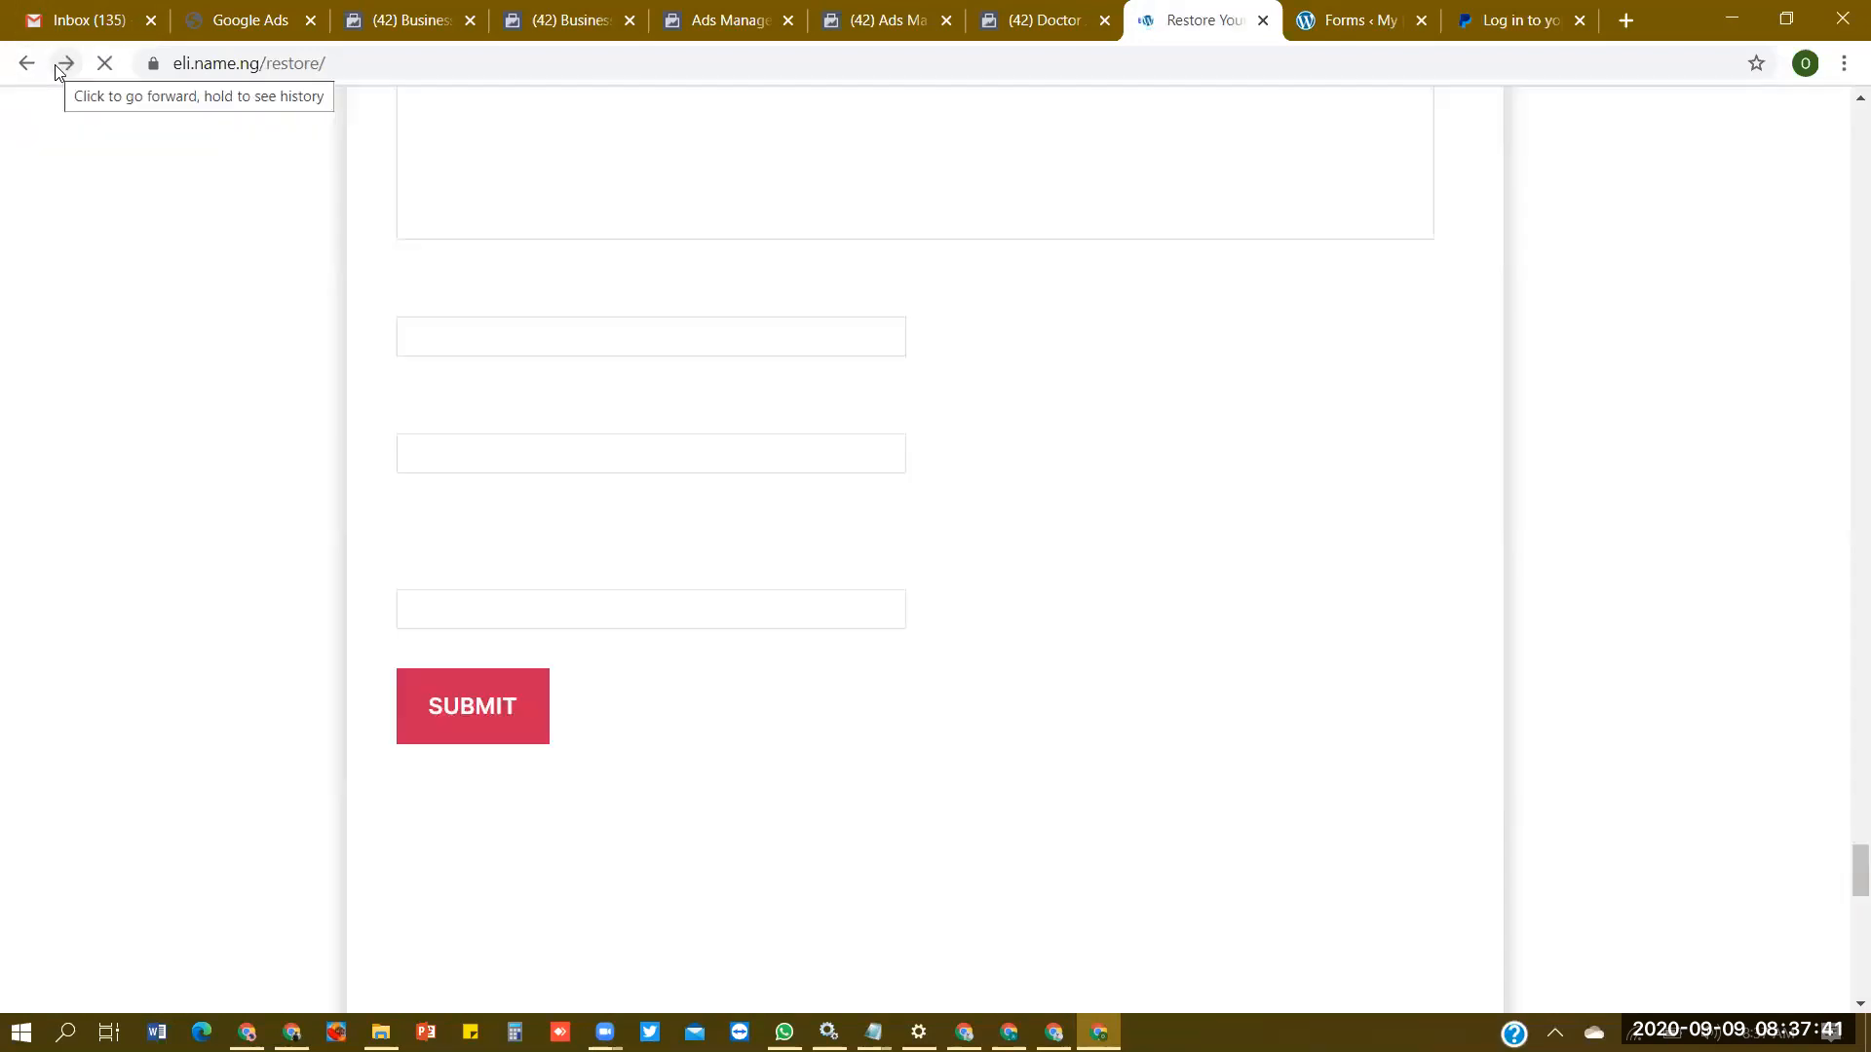
pyautogui.click(64, 66)
pyautogui.click(30, 65)
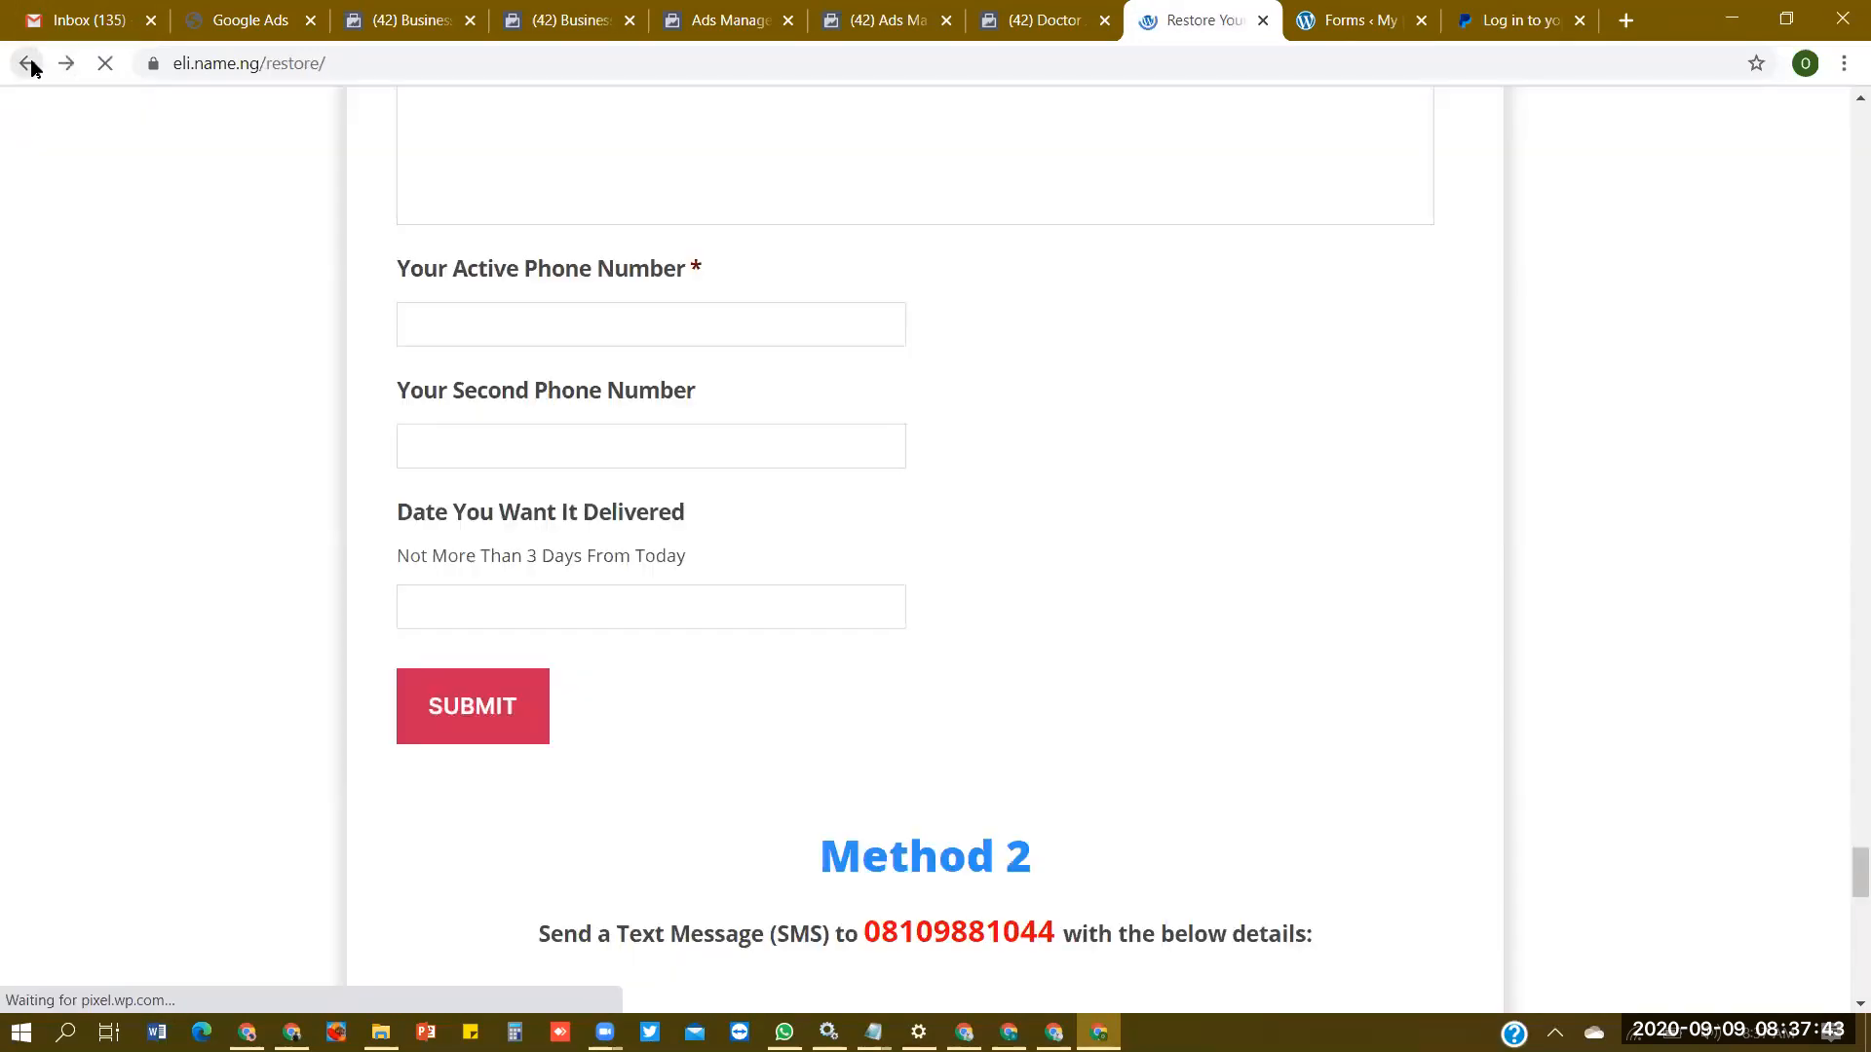
pyautogui.press('Home')
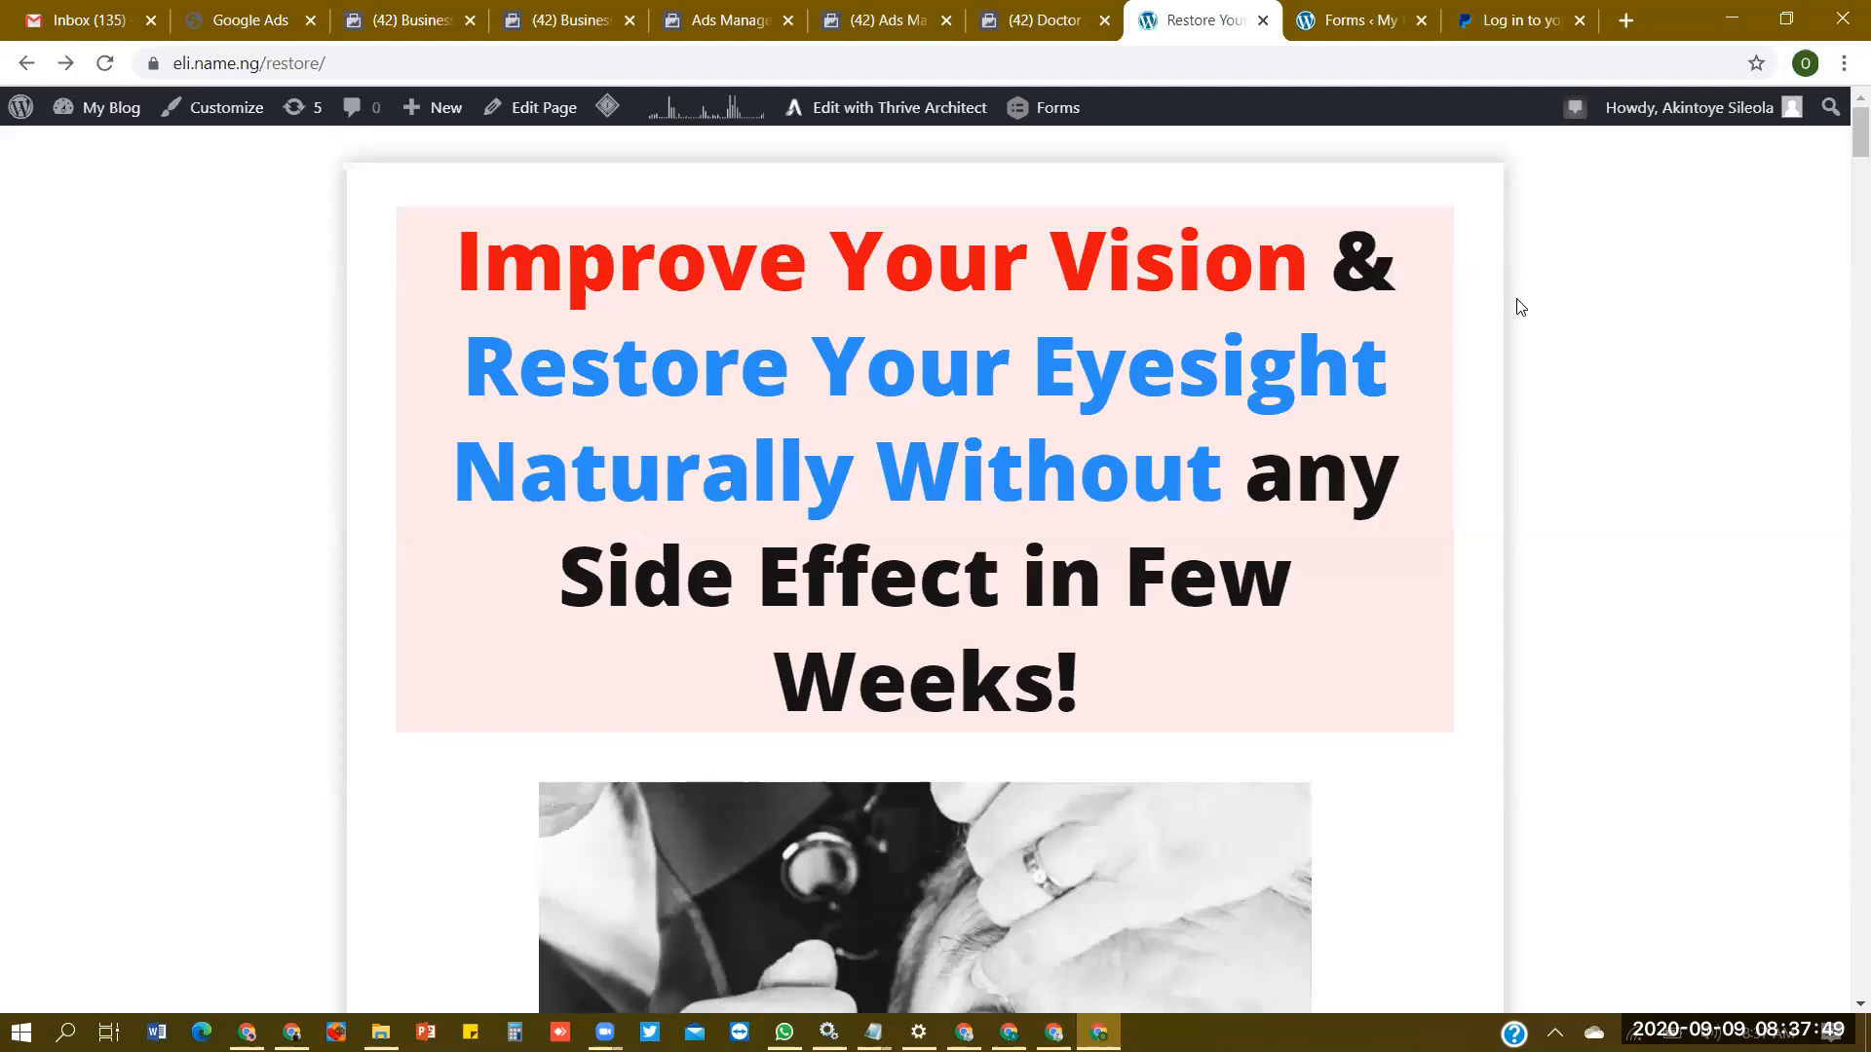
# - Switch to the WordPress Forms list, refresh it, and view the entries of the Lycium Plus Pack form
pyautogui.click(1360, 19)
pyautogui.press('F5')
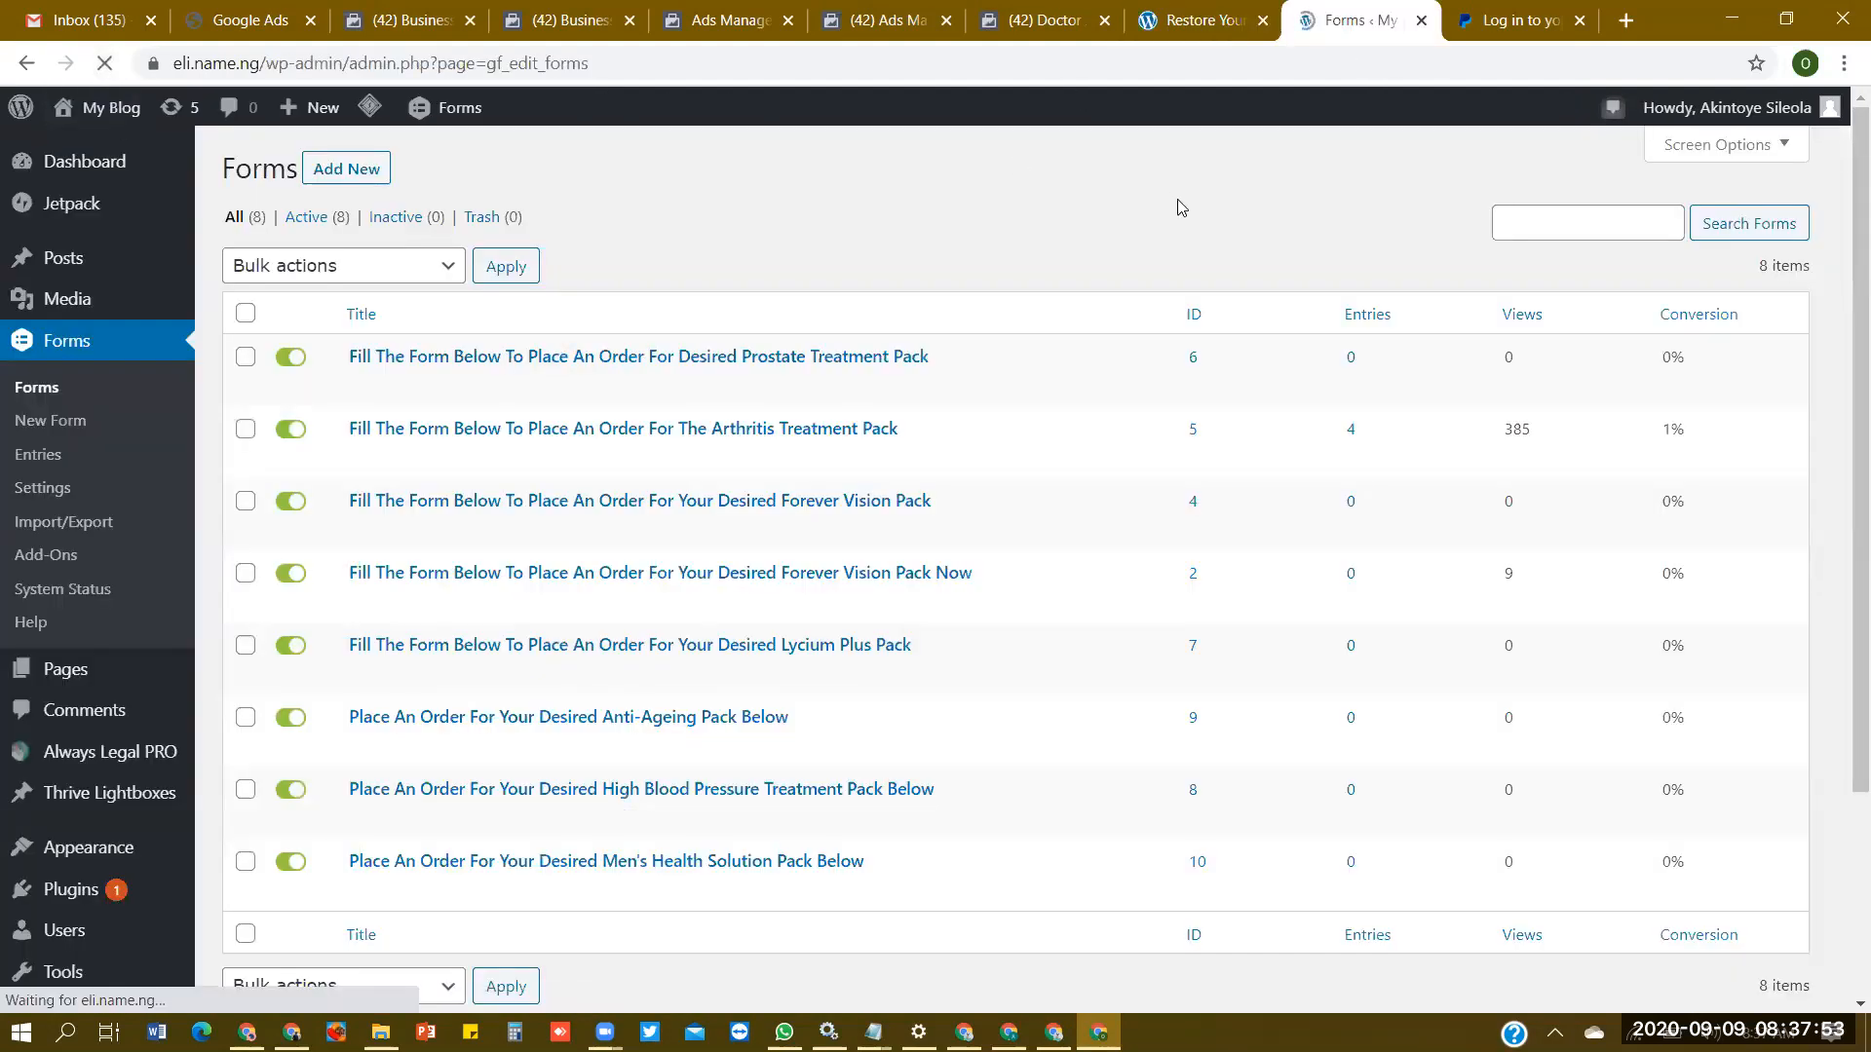
pyautogui.click(1353, 651)
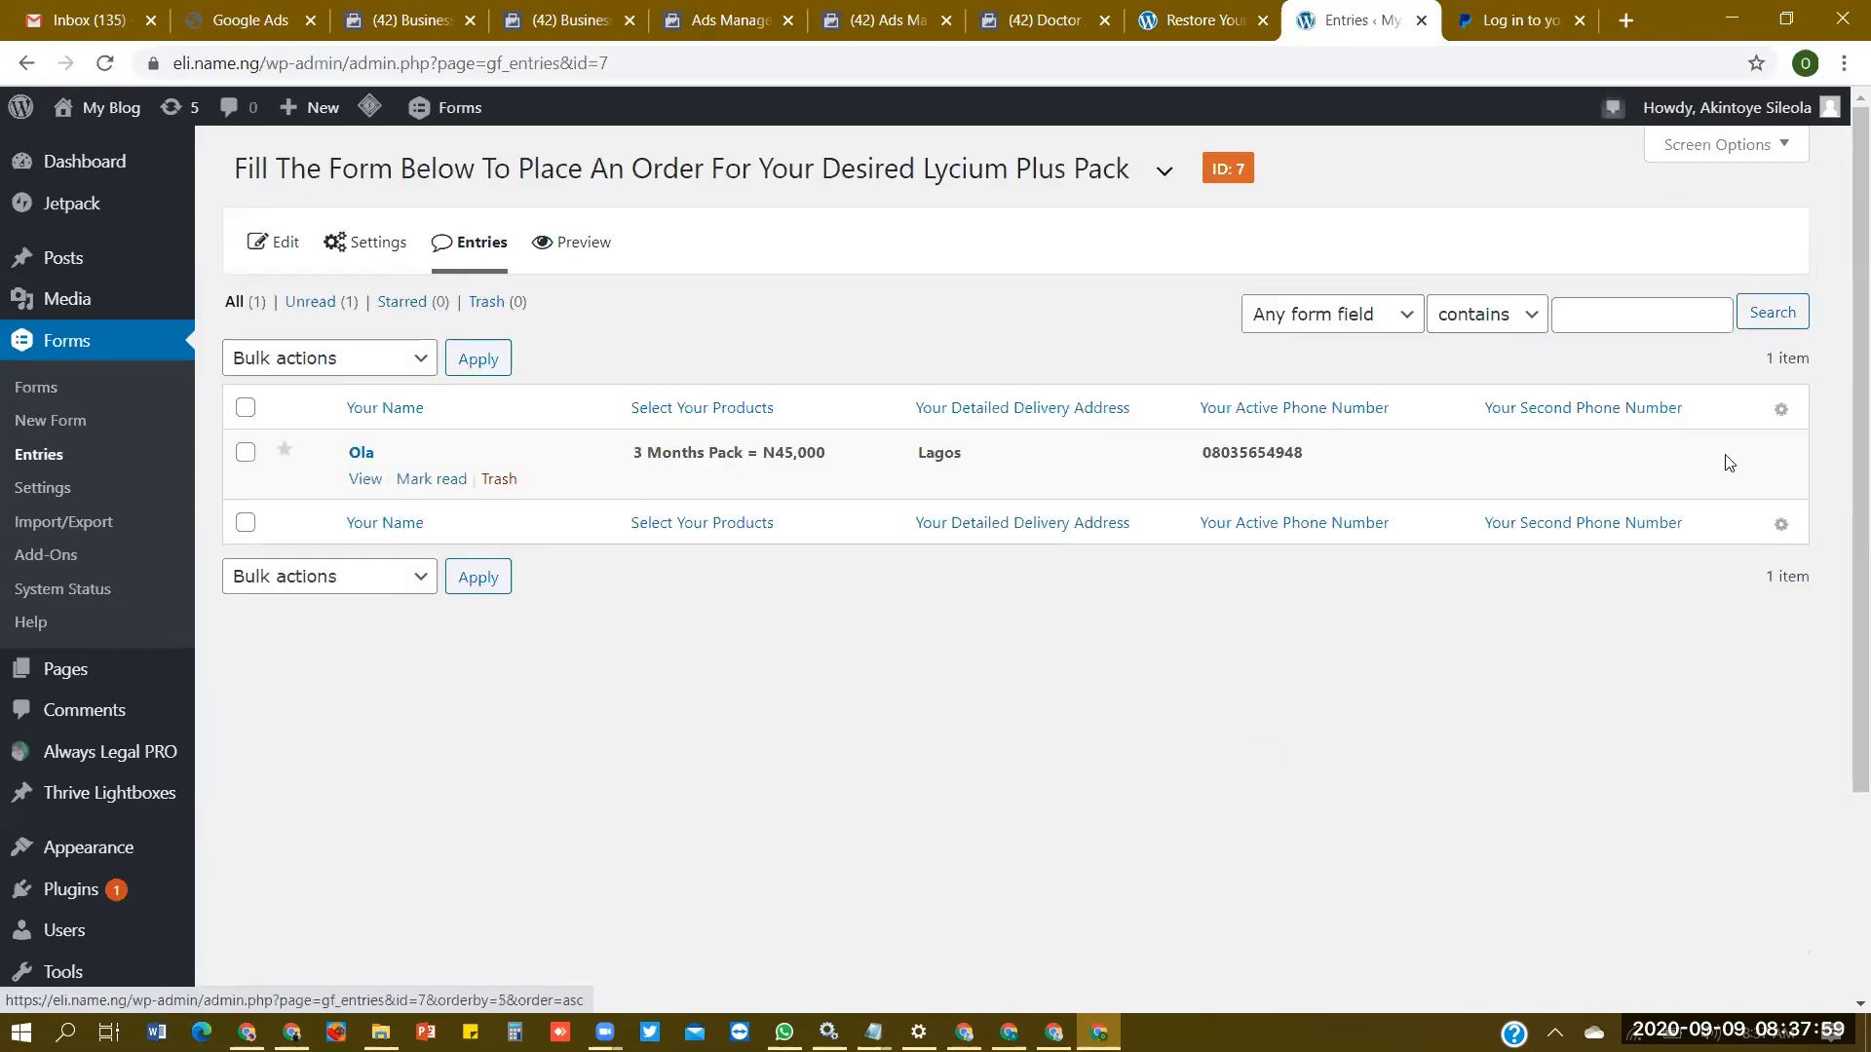
# - Add the Date You Want It Delivered and Entry Date columns to the form's entries table and save
pyautogui.click(1780, 413)
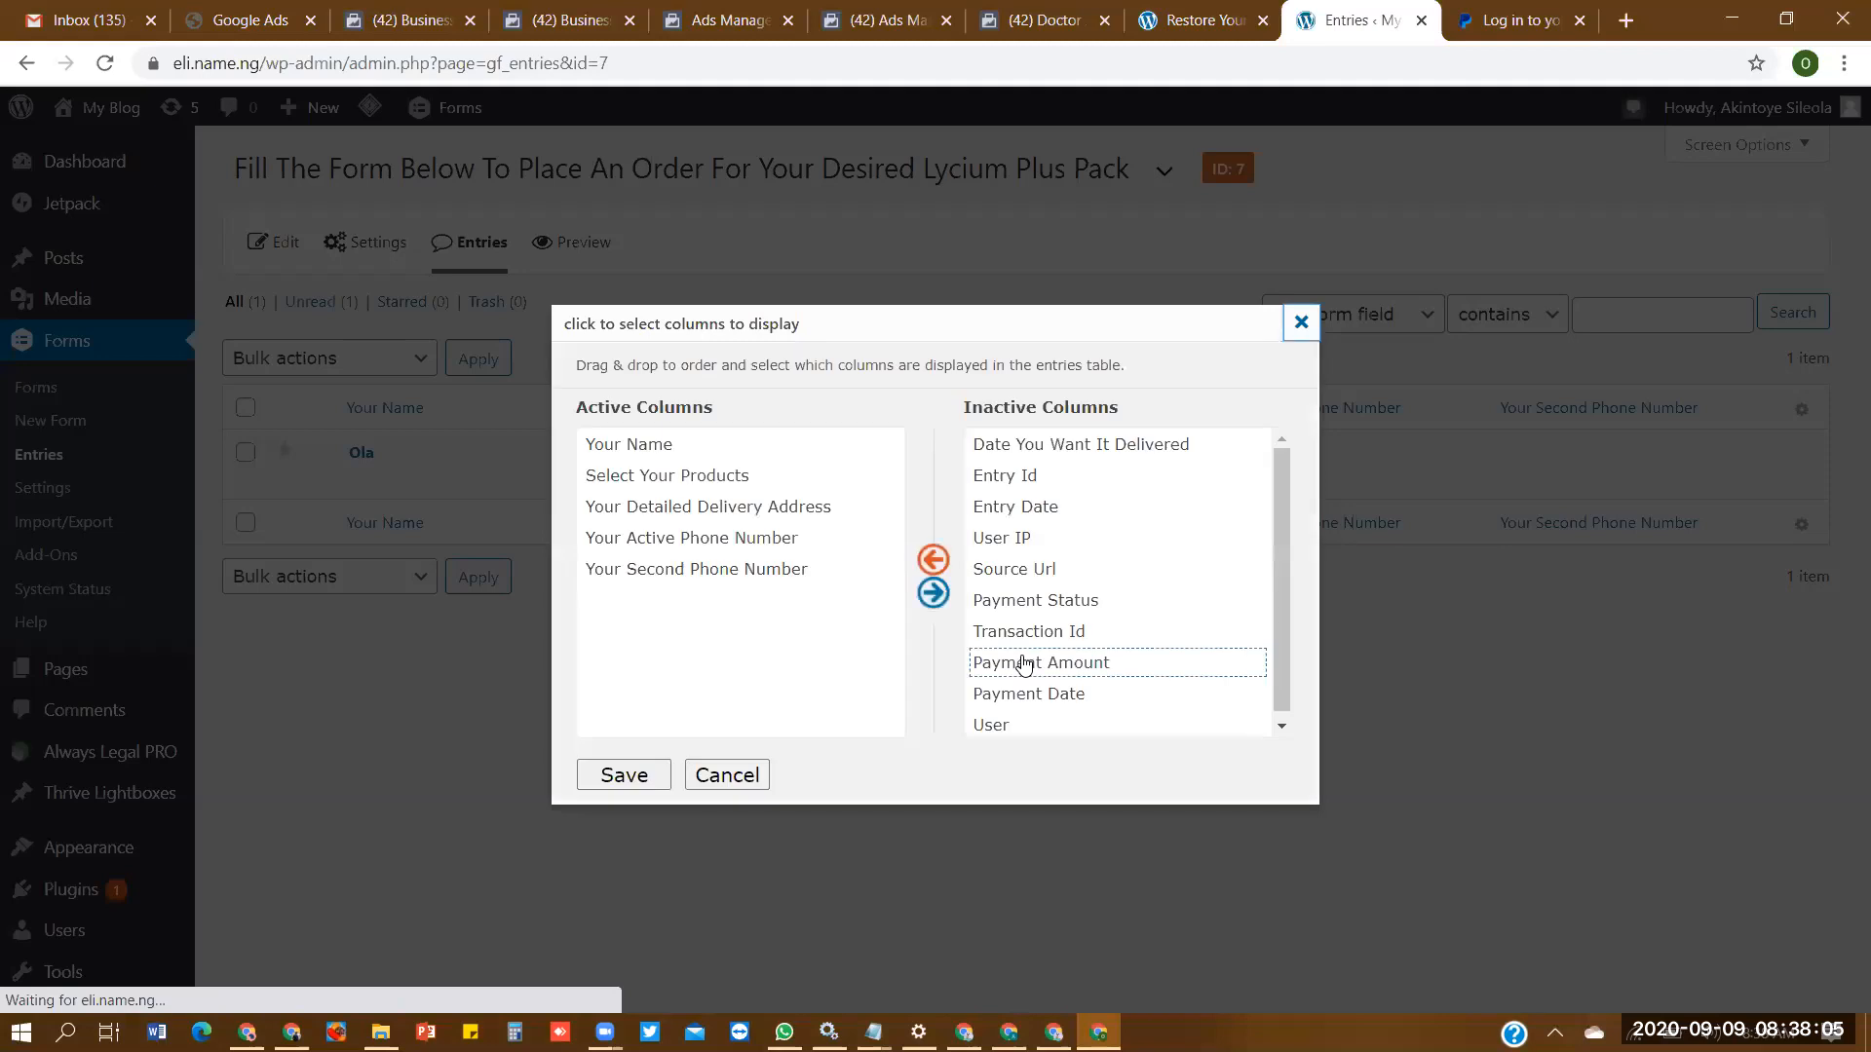
pyautogui.moveTo(1098, 447); pyautogui.dragTo(897, 606)
pyautogui.moveTo(1026, 489); pyautogui.dragTo(774, 672)
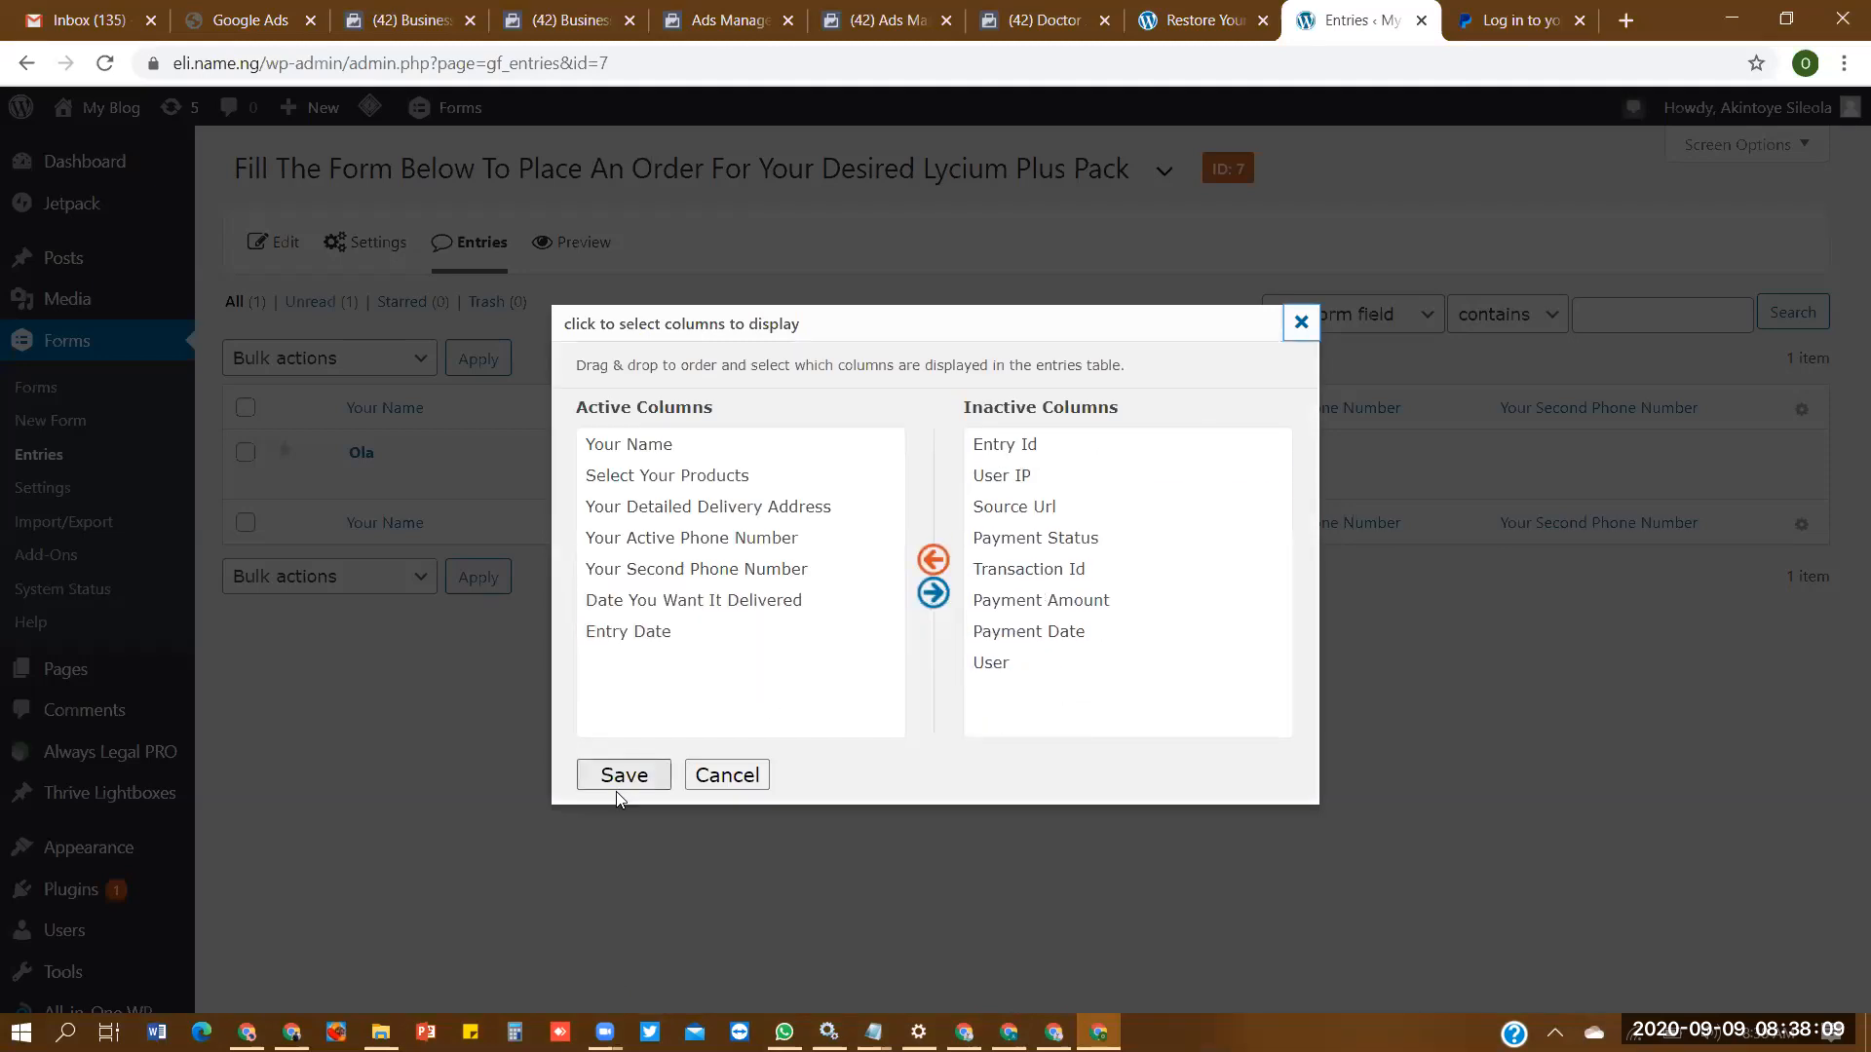
pyautogui.click(628, 780)
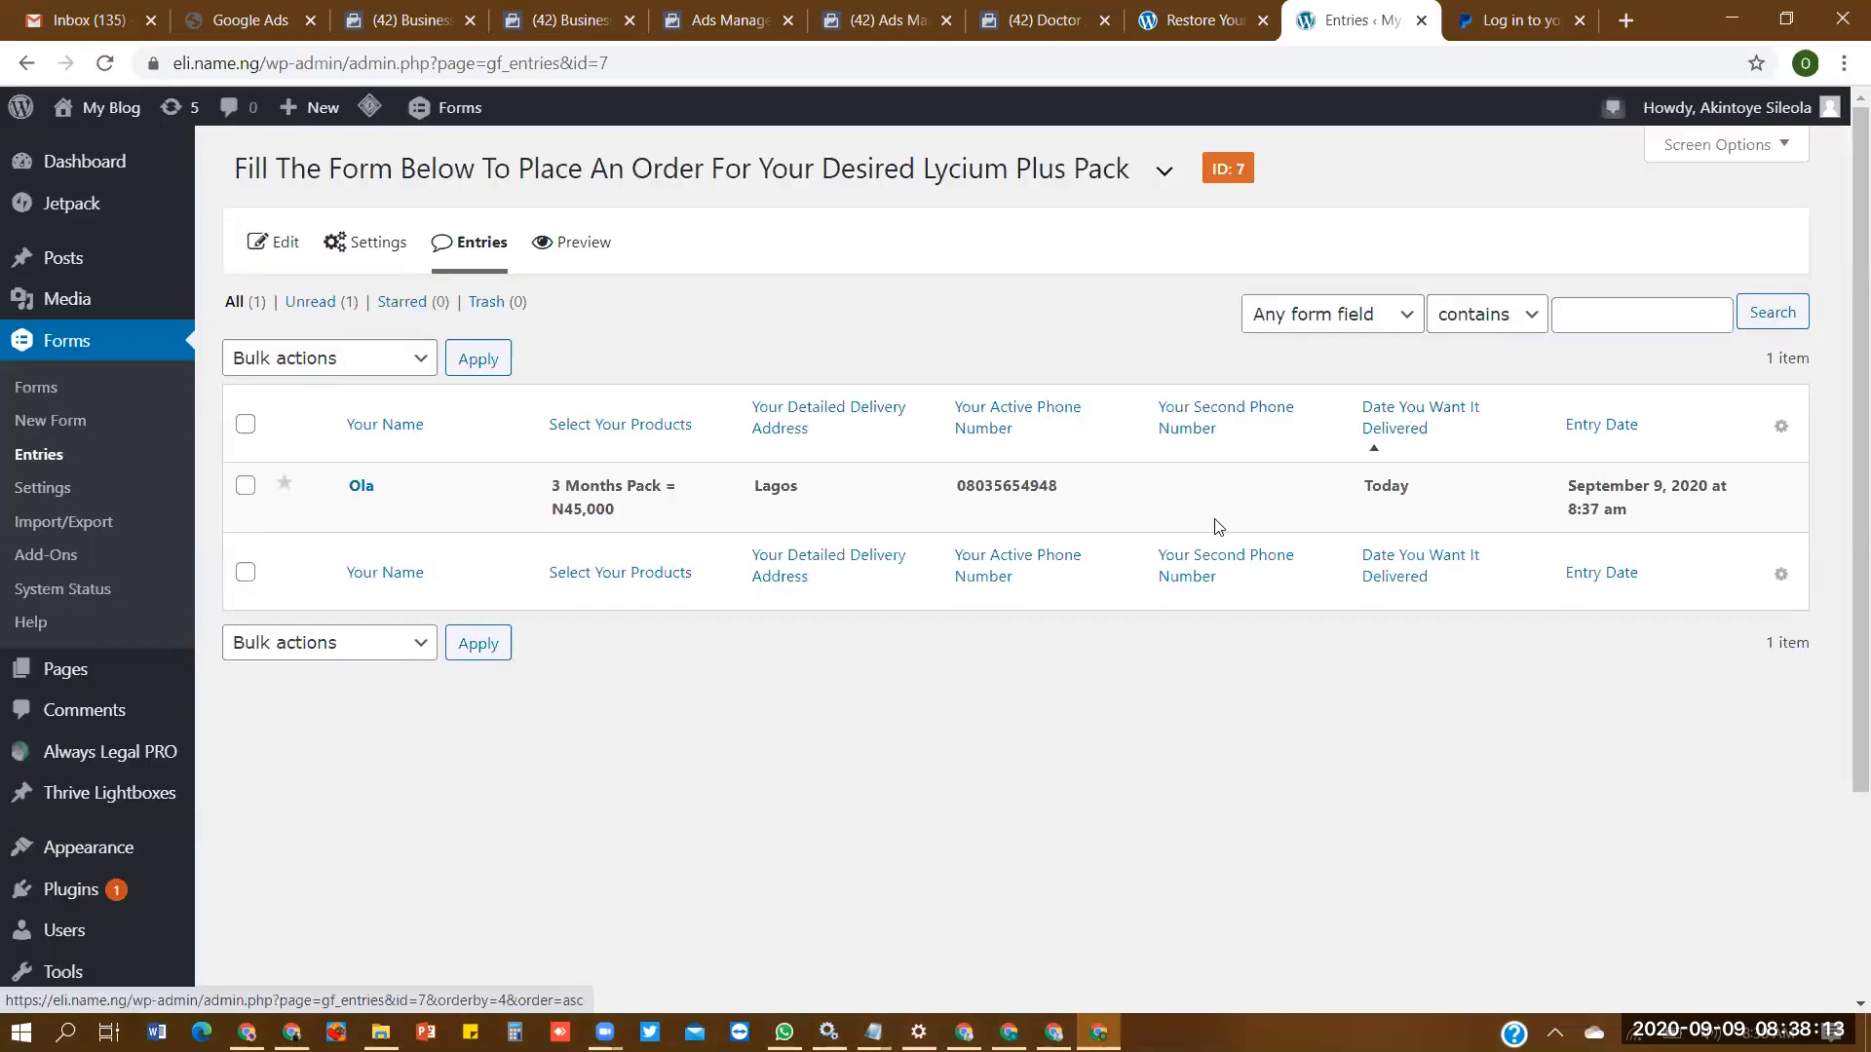
# - Return to the full form list, switch back to Ads Manager, and close Ad Set 1's open Conversion Event choices
pyautogui.click(80, 390)
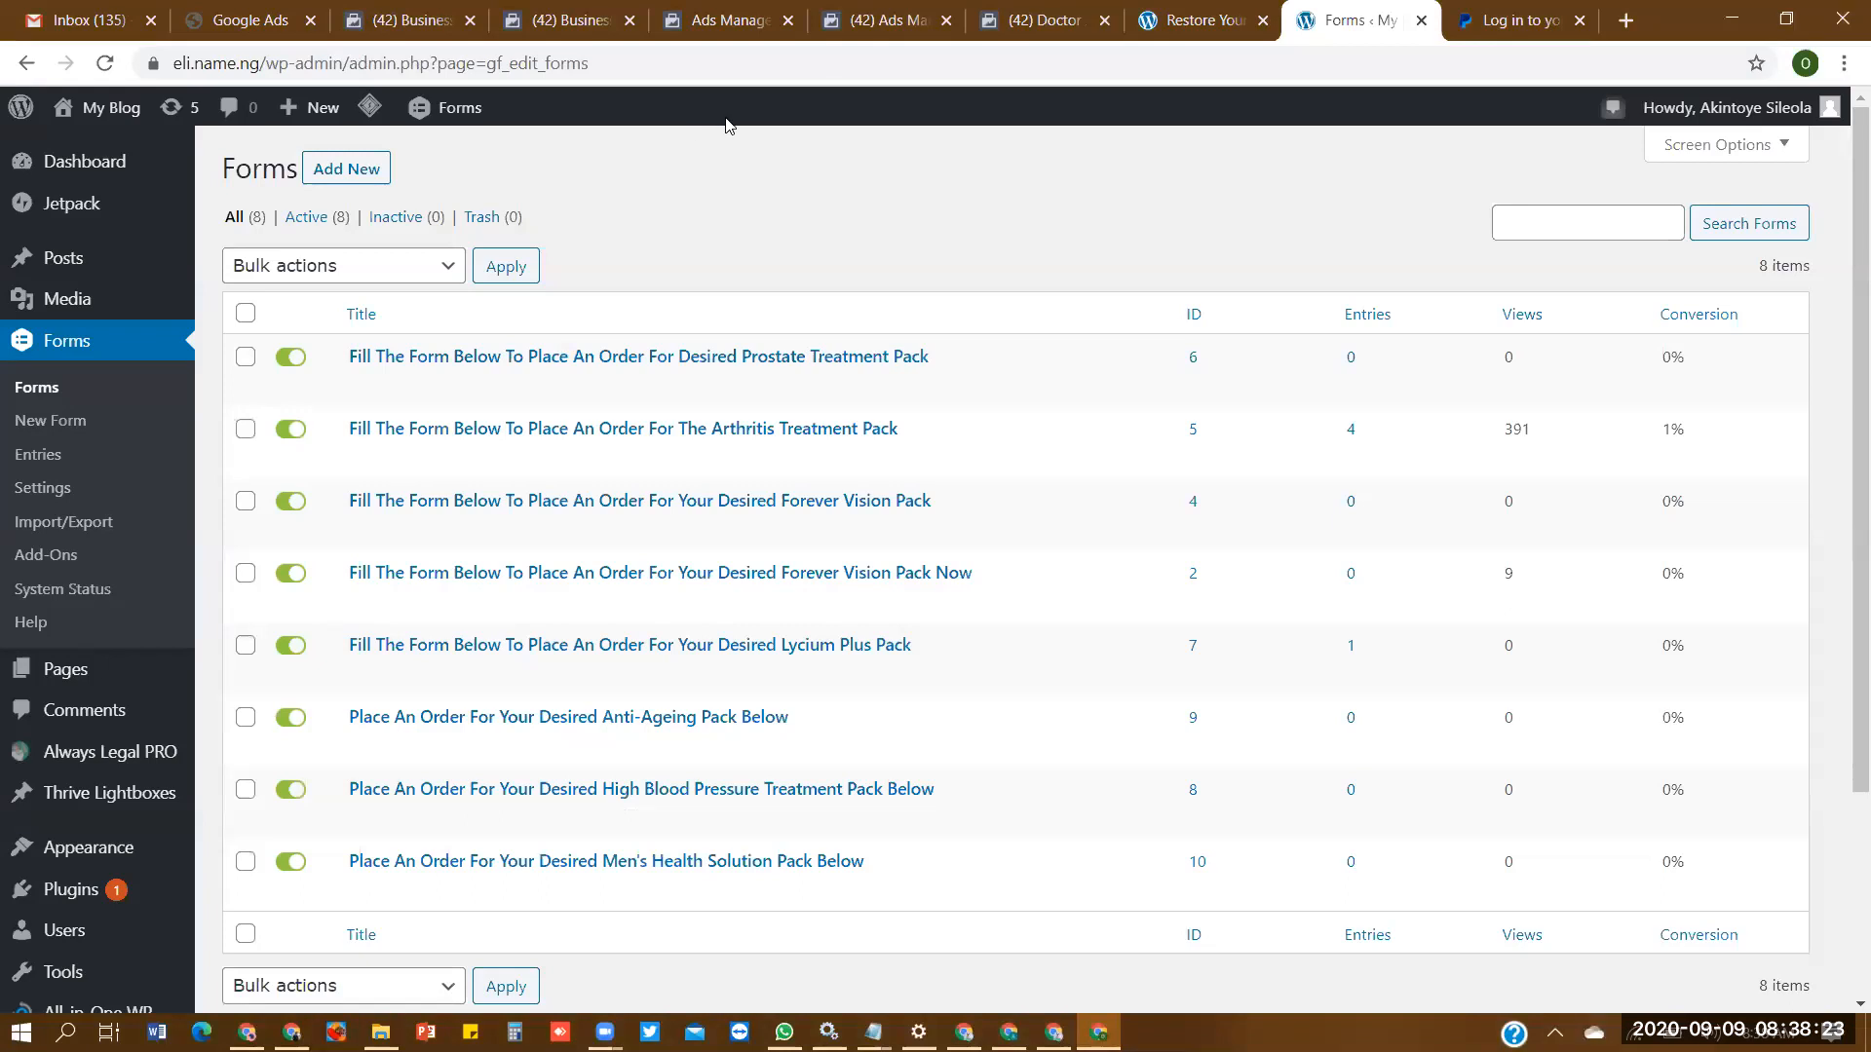
pyautogui.click(726, 19)
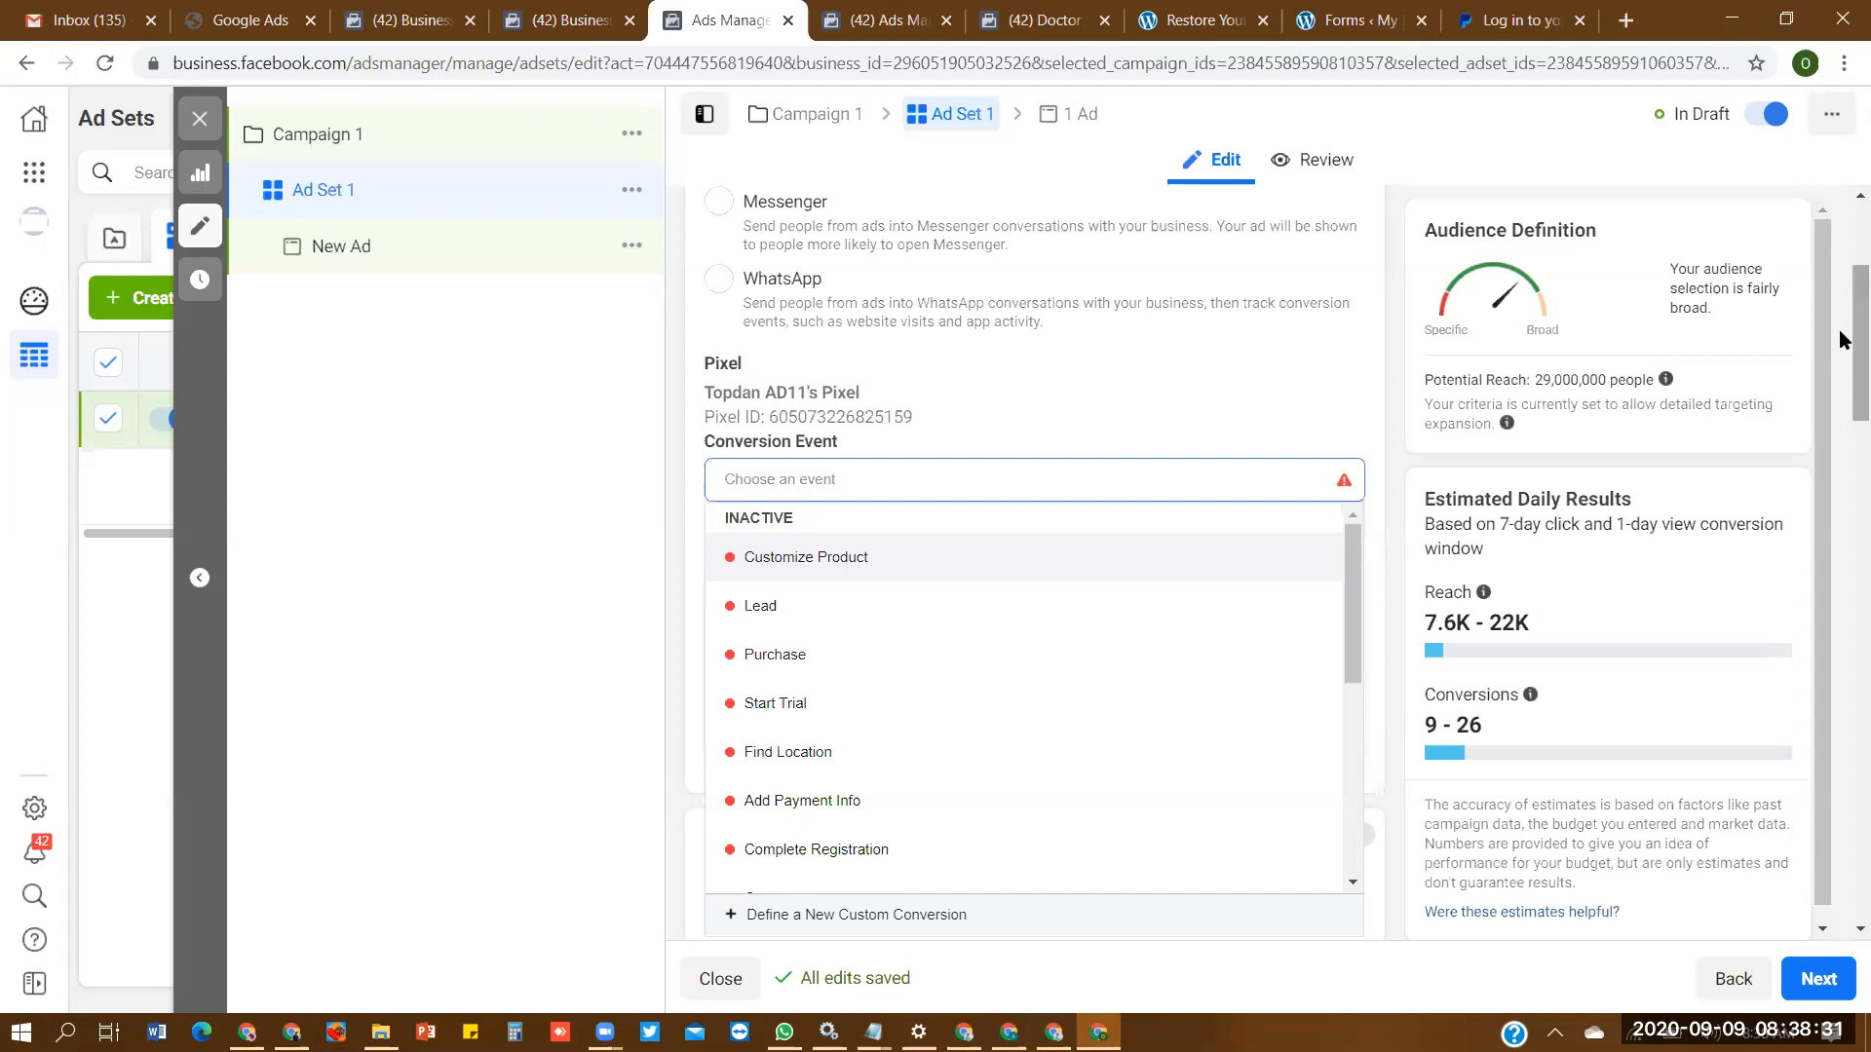
pyautogui.scroll(-3, 1842, 343)
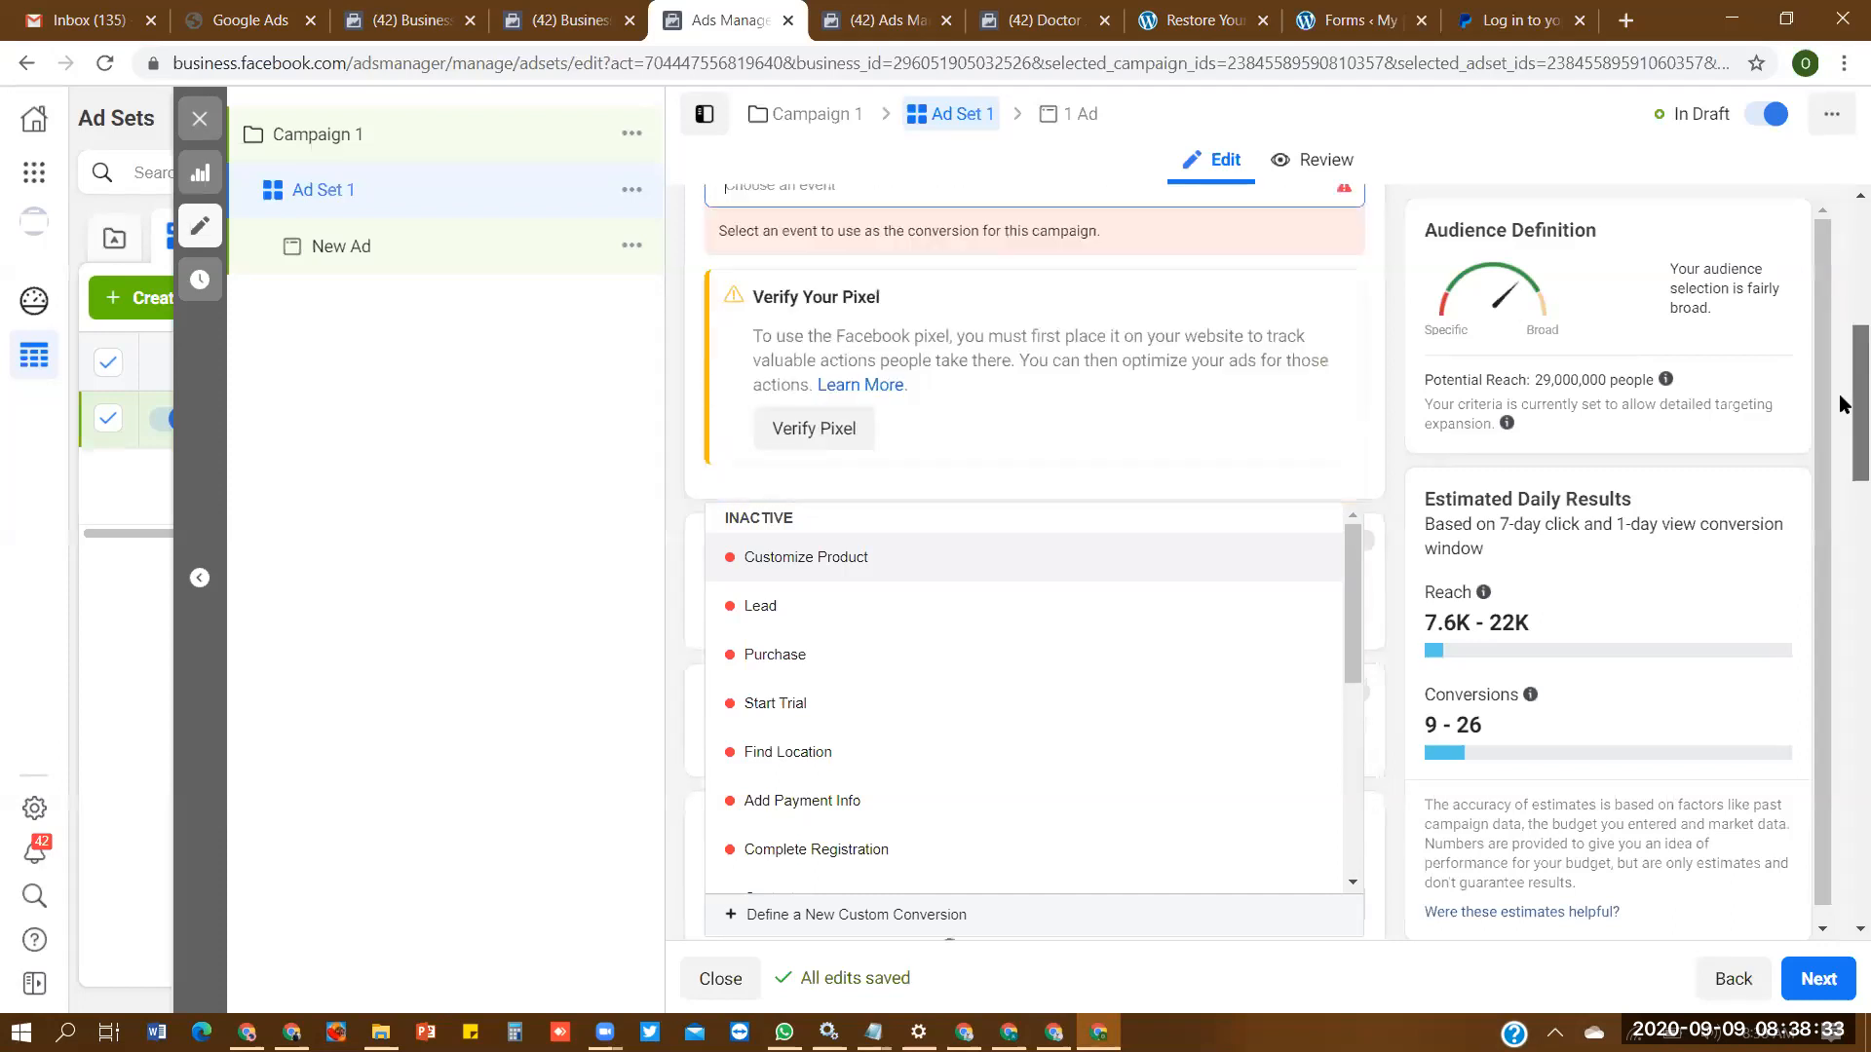
pyautogui.click(477, 471)
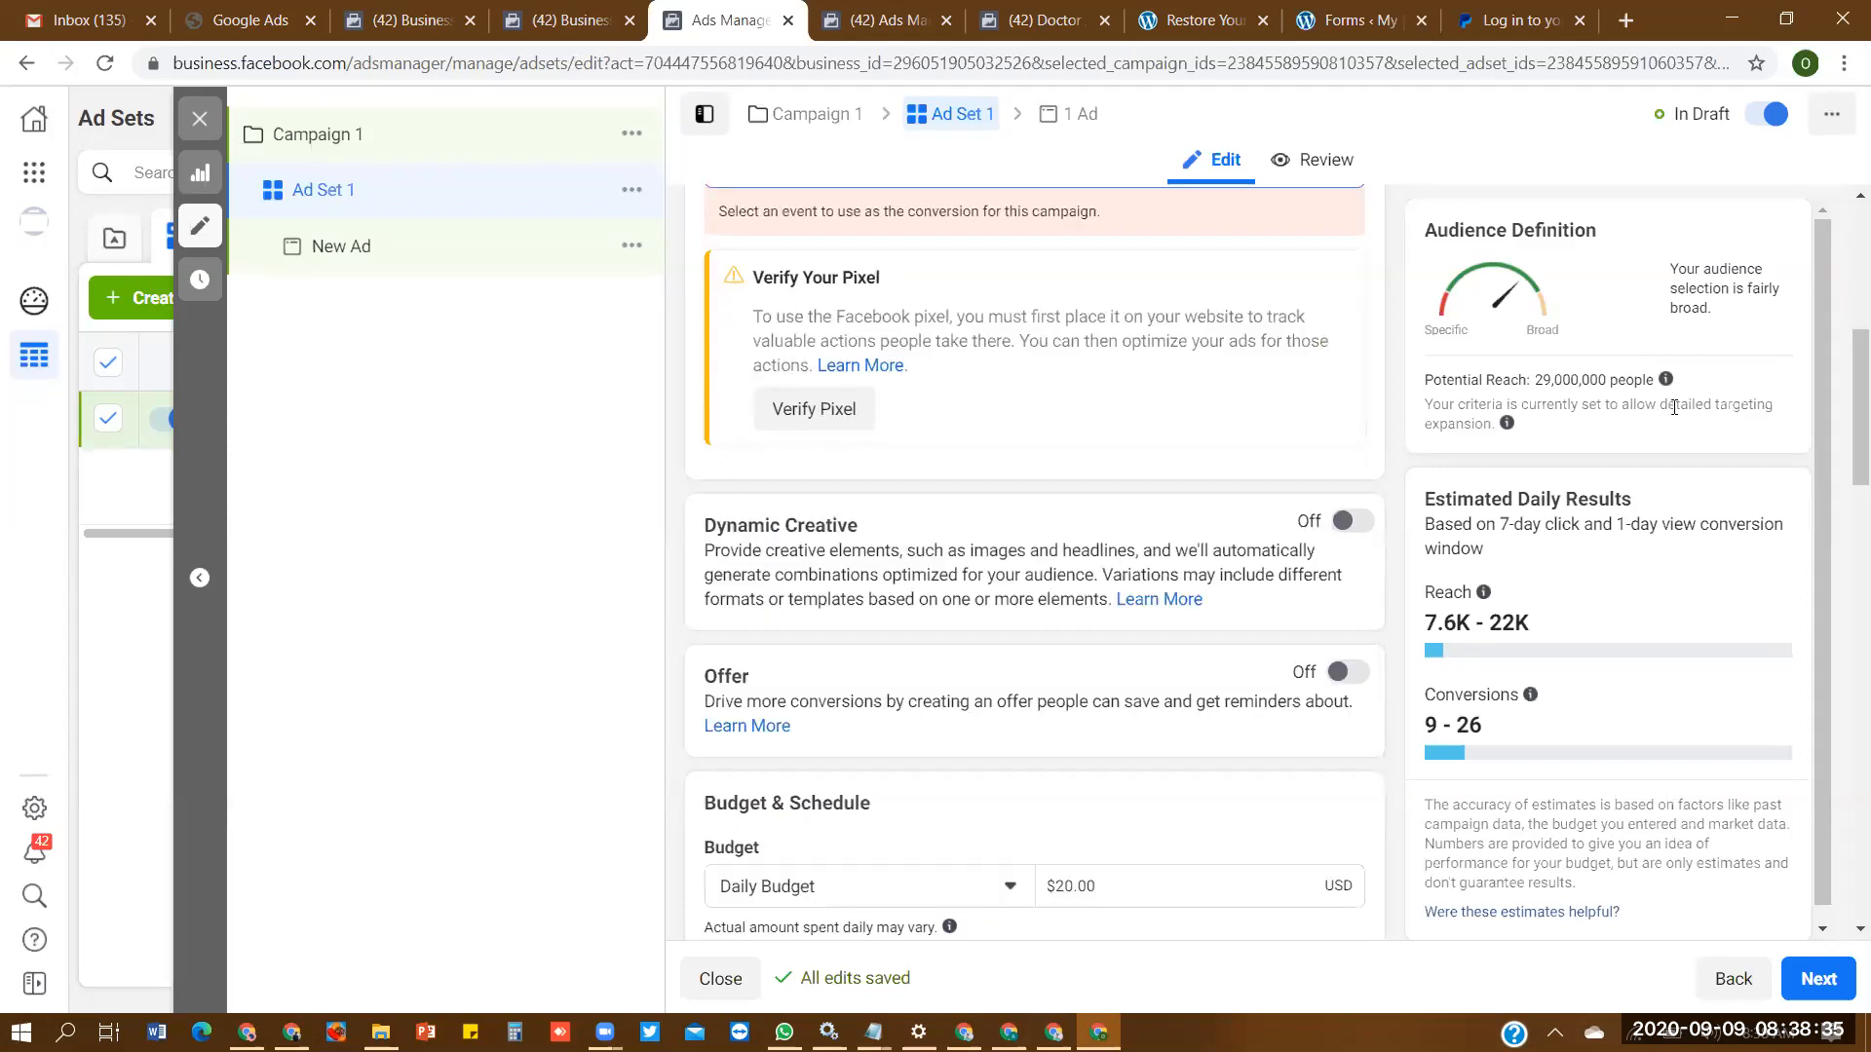
# - Set Ad Set 1's daily budget to $10.00
pyautogui.scroll(-2, 1839, 427)
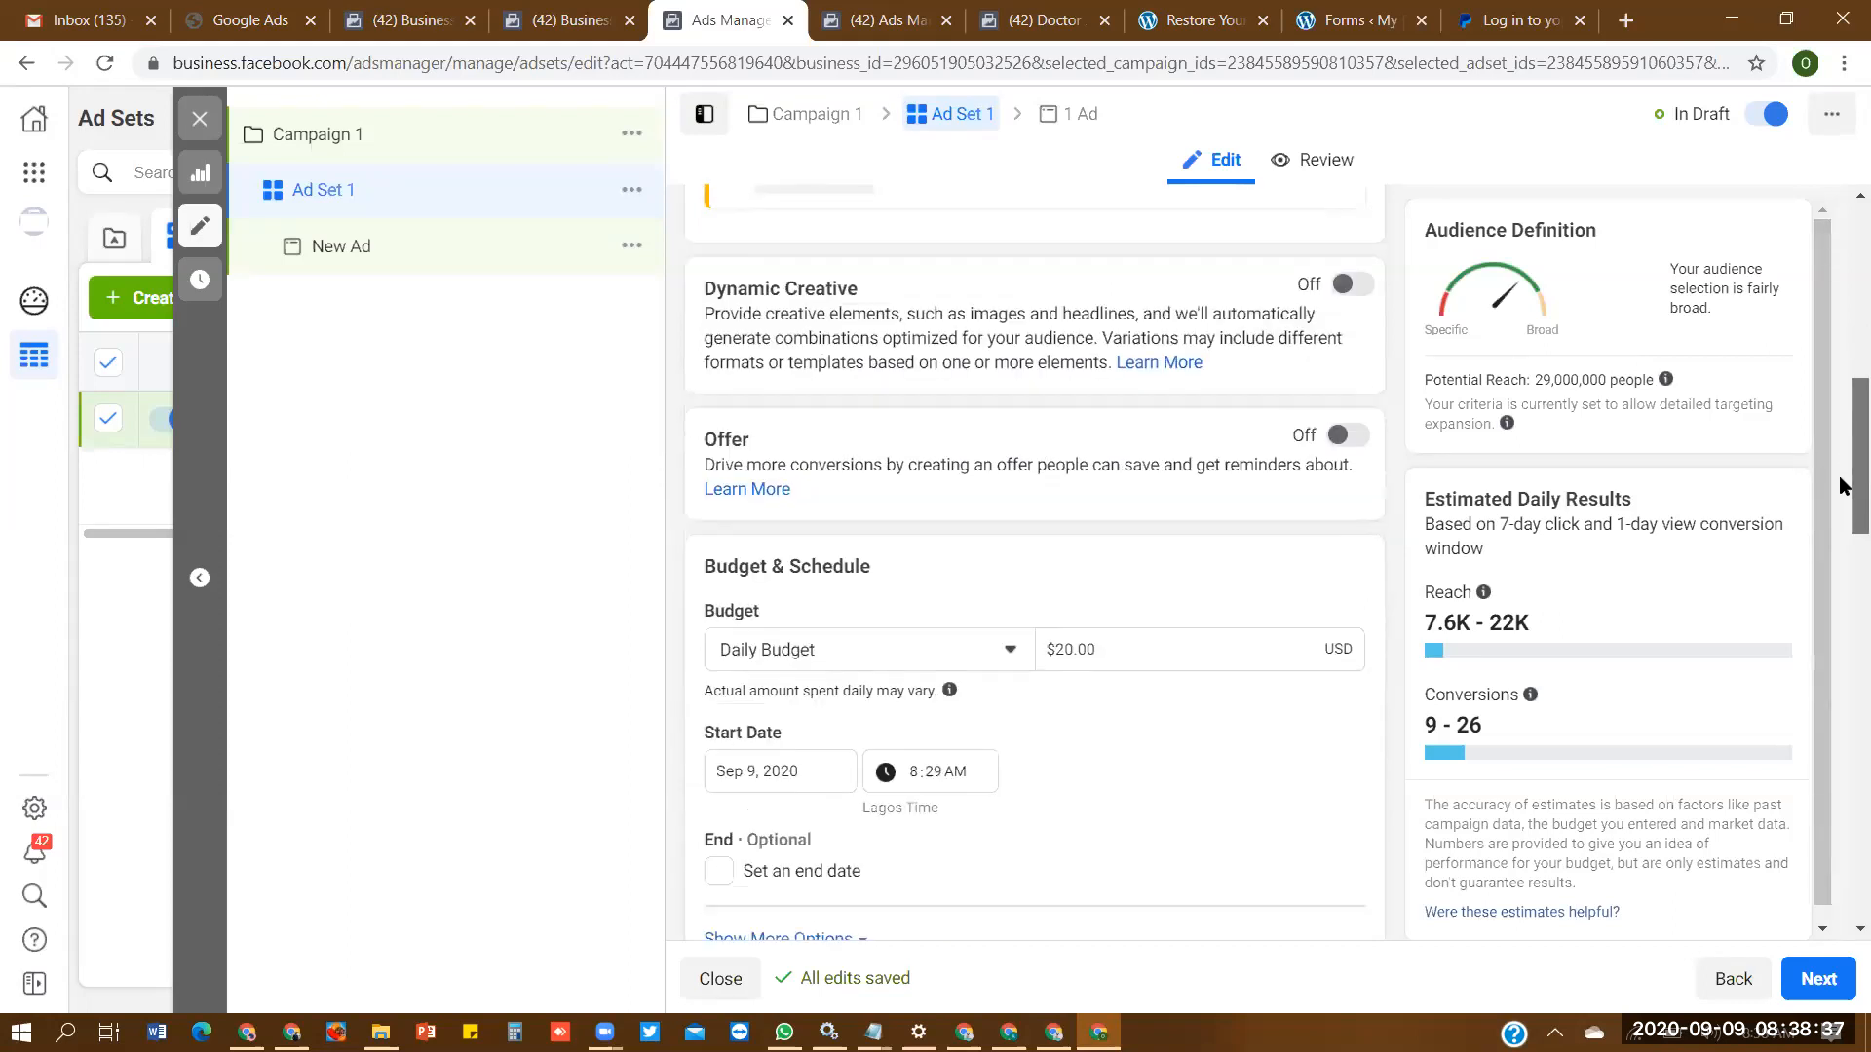
pyautogui.click(1064, 618)
pyautogui.write('1')
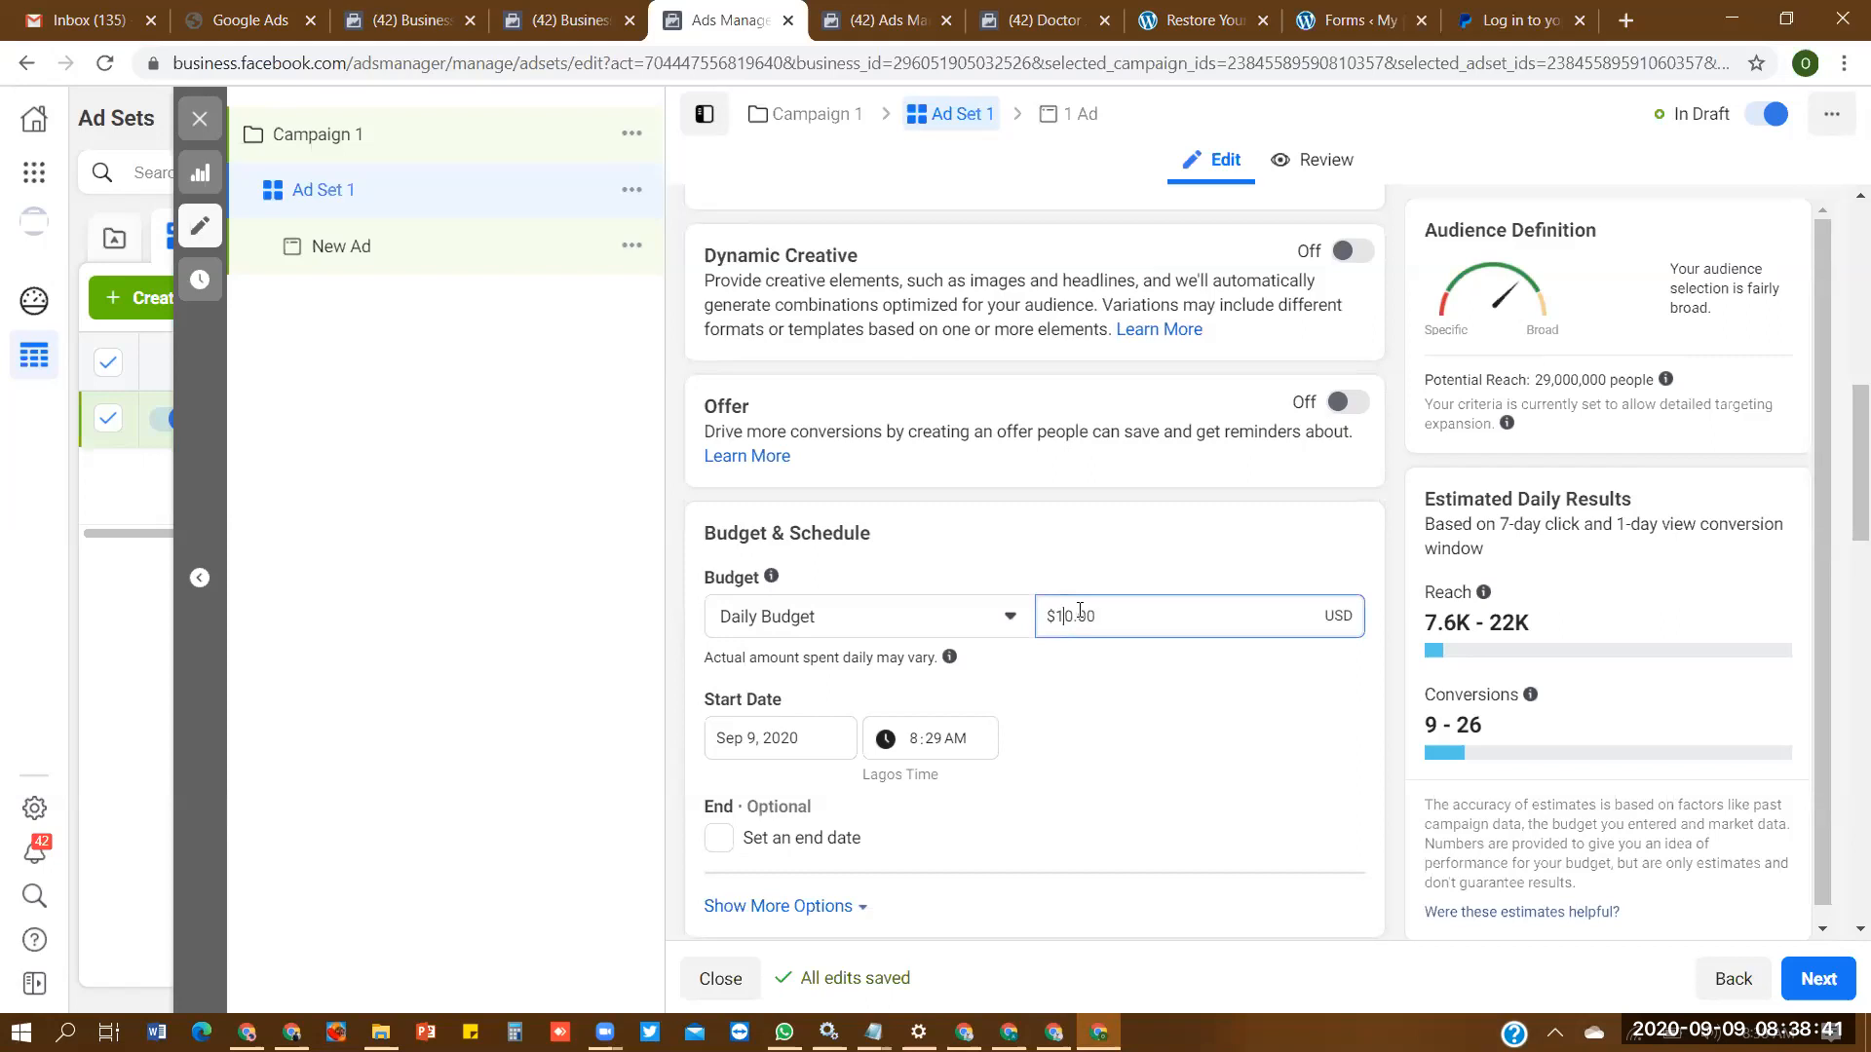
# - Review the budget, schedule and audience settings, and set the Nigeria location targeting to "People living in this location"
pyautogui.scroll(-5, 1848, 481)
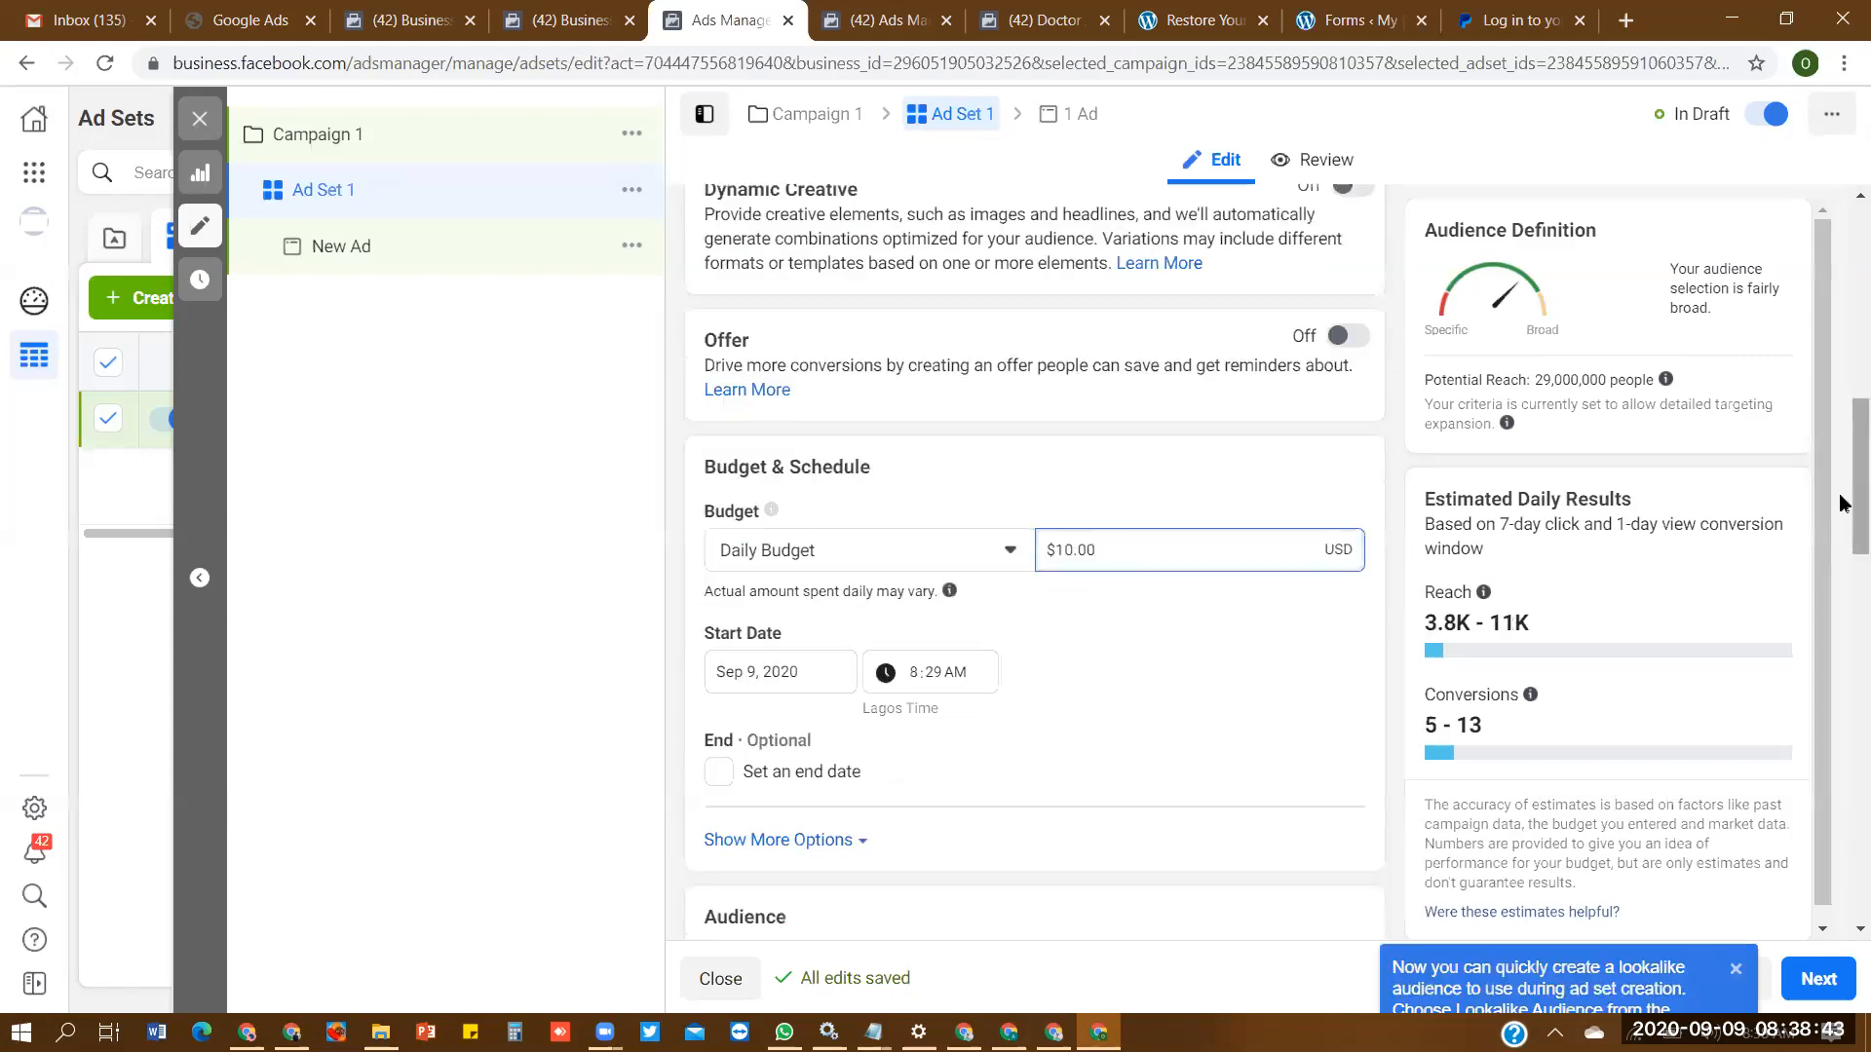
pyautogui.scroll(-2, 1842, 594)
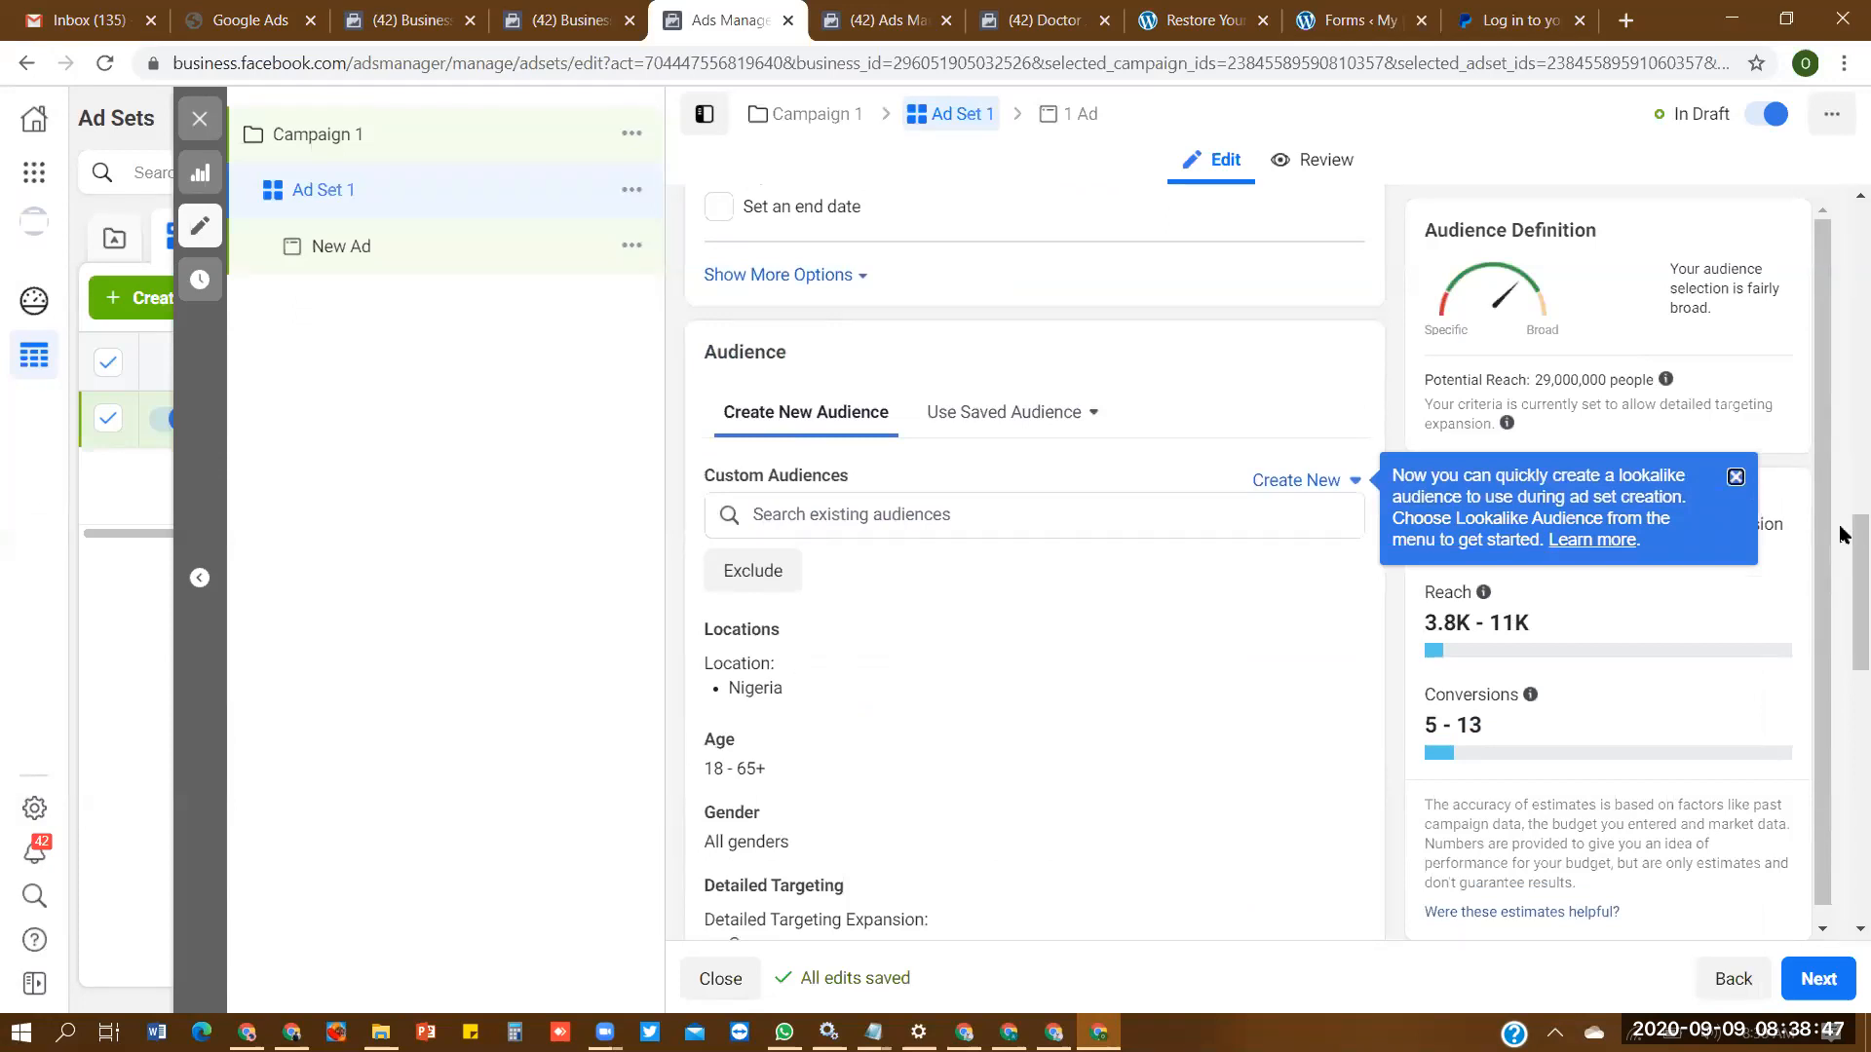
pyautogui.scroll(-1, 1838, 531)
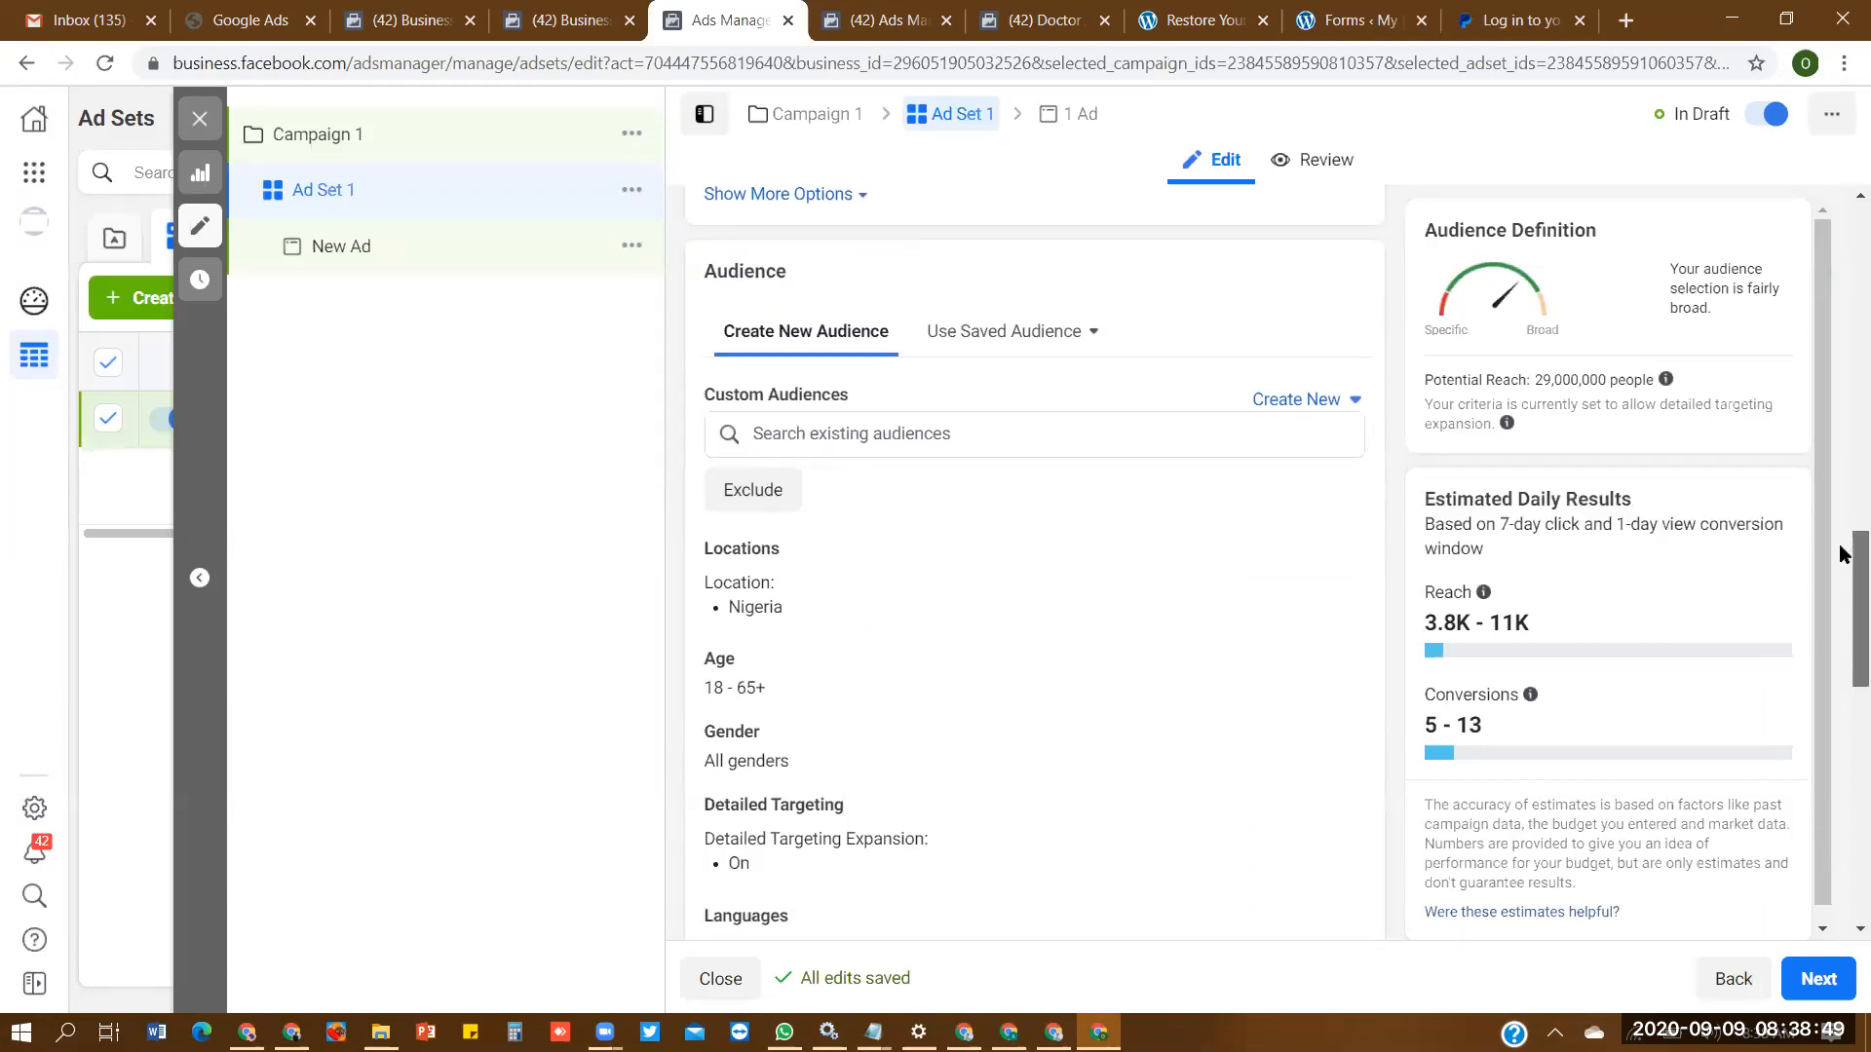
pyautogui.moveTo(1840, 554); pyautogui.dragTo(1840, 472)
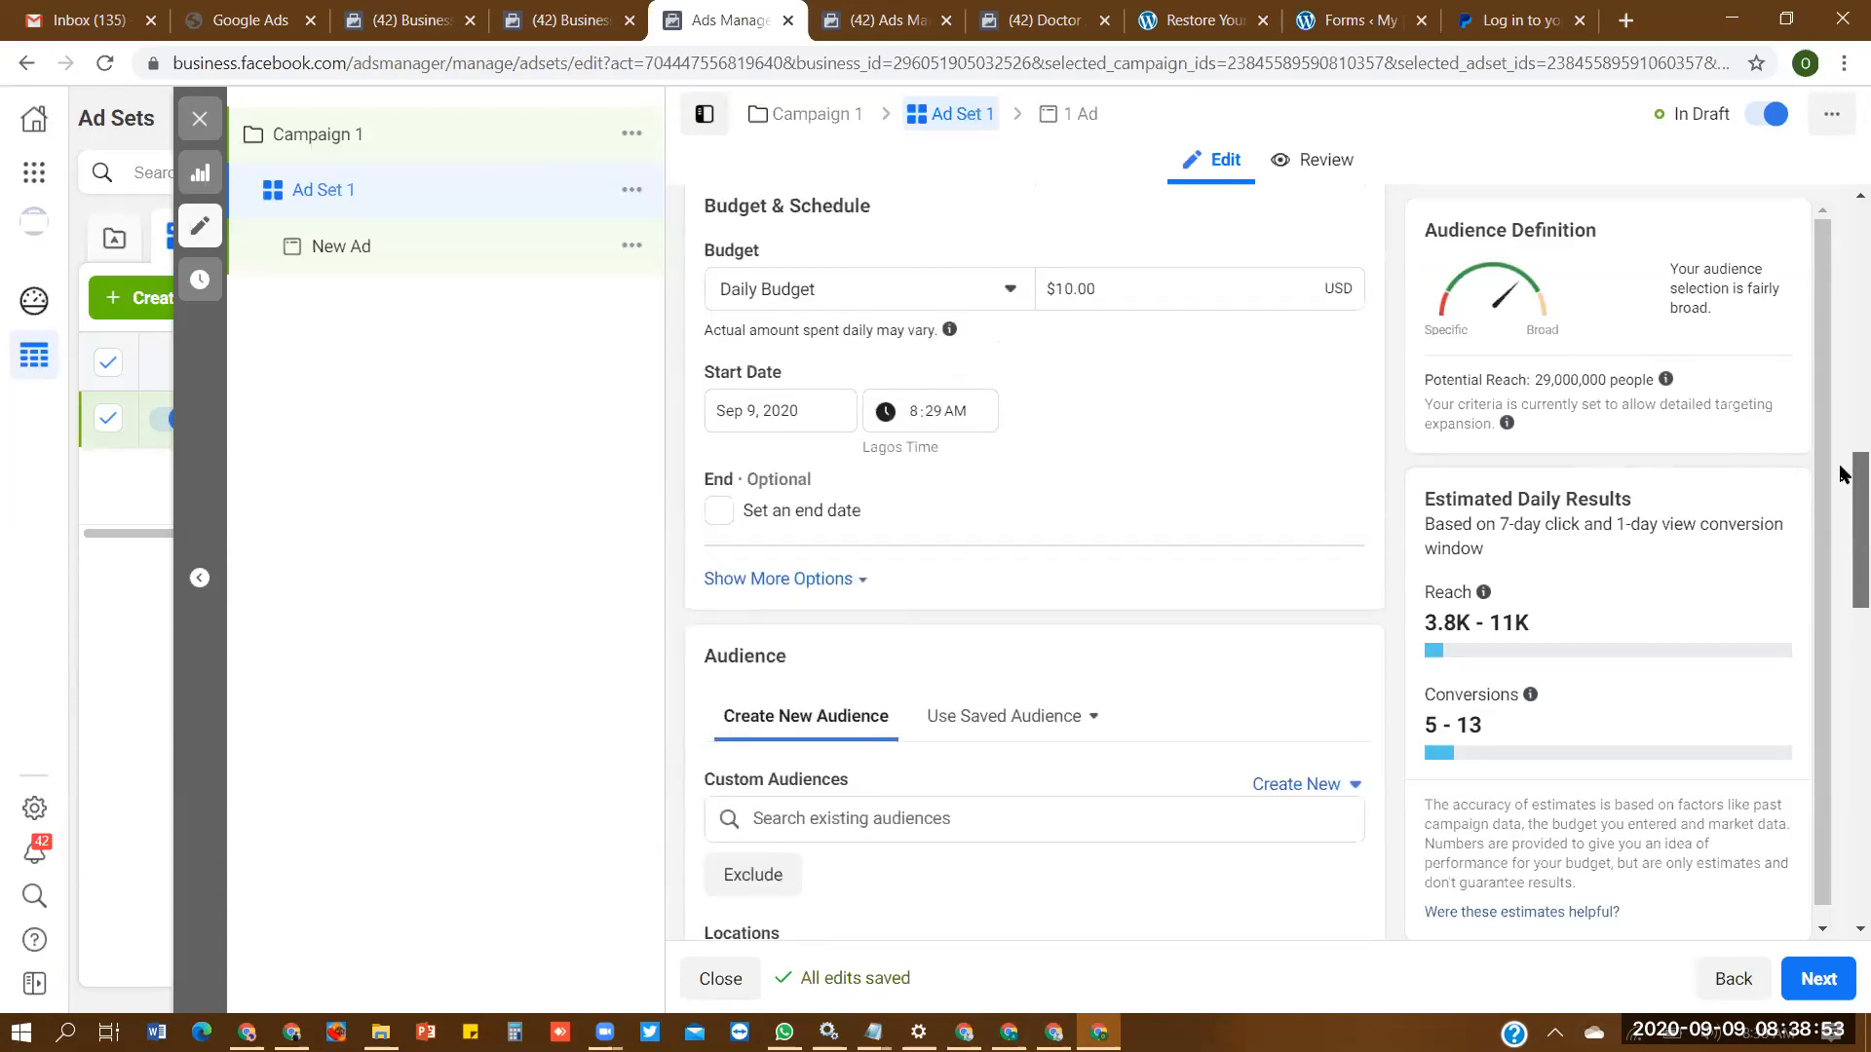
pyautogui.moveTo(1840, 460); pyautogui.dragTo(1840, 458)
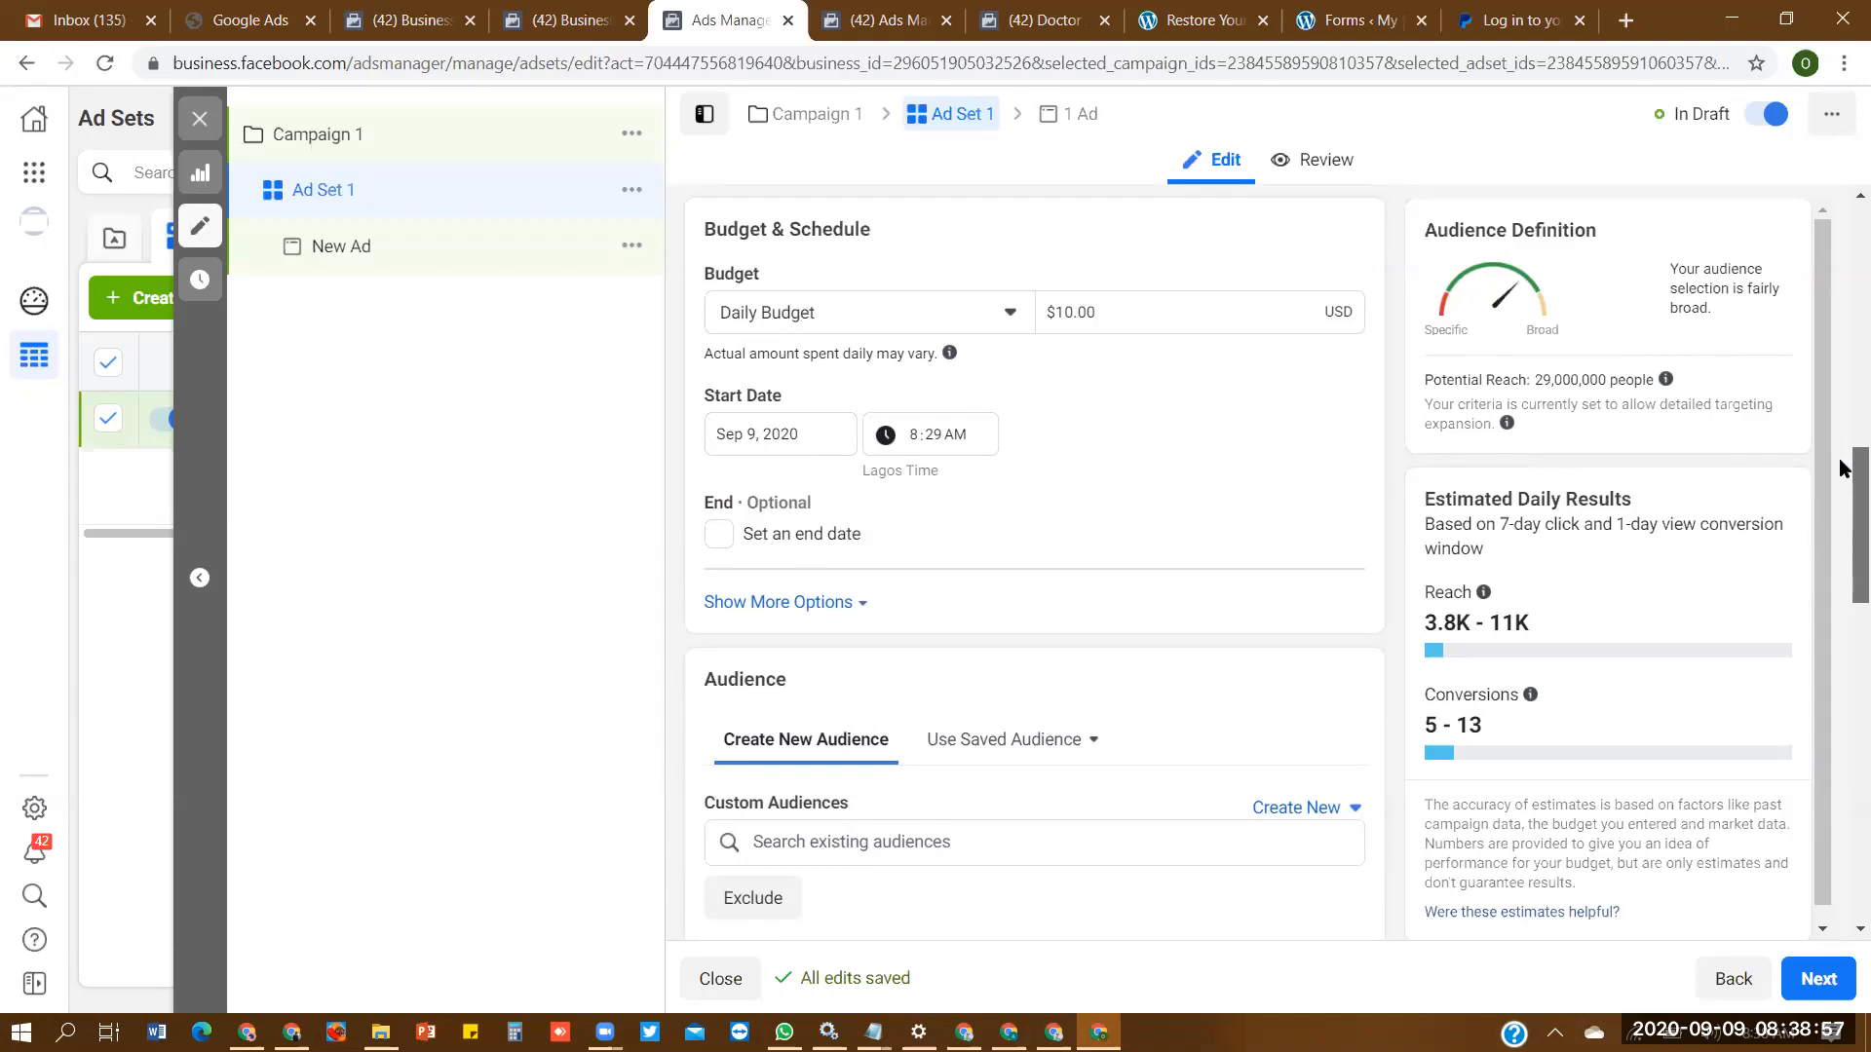
pyautogui.moveTo(1841, 468); pyautogui.dragTo(1841, 471)
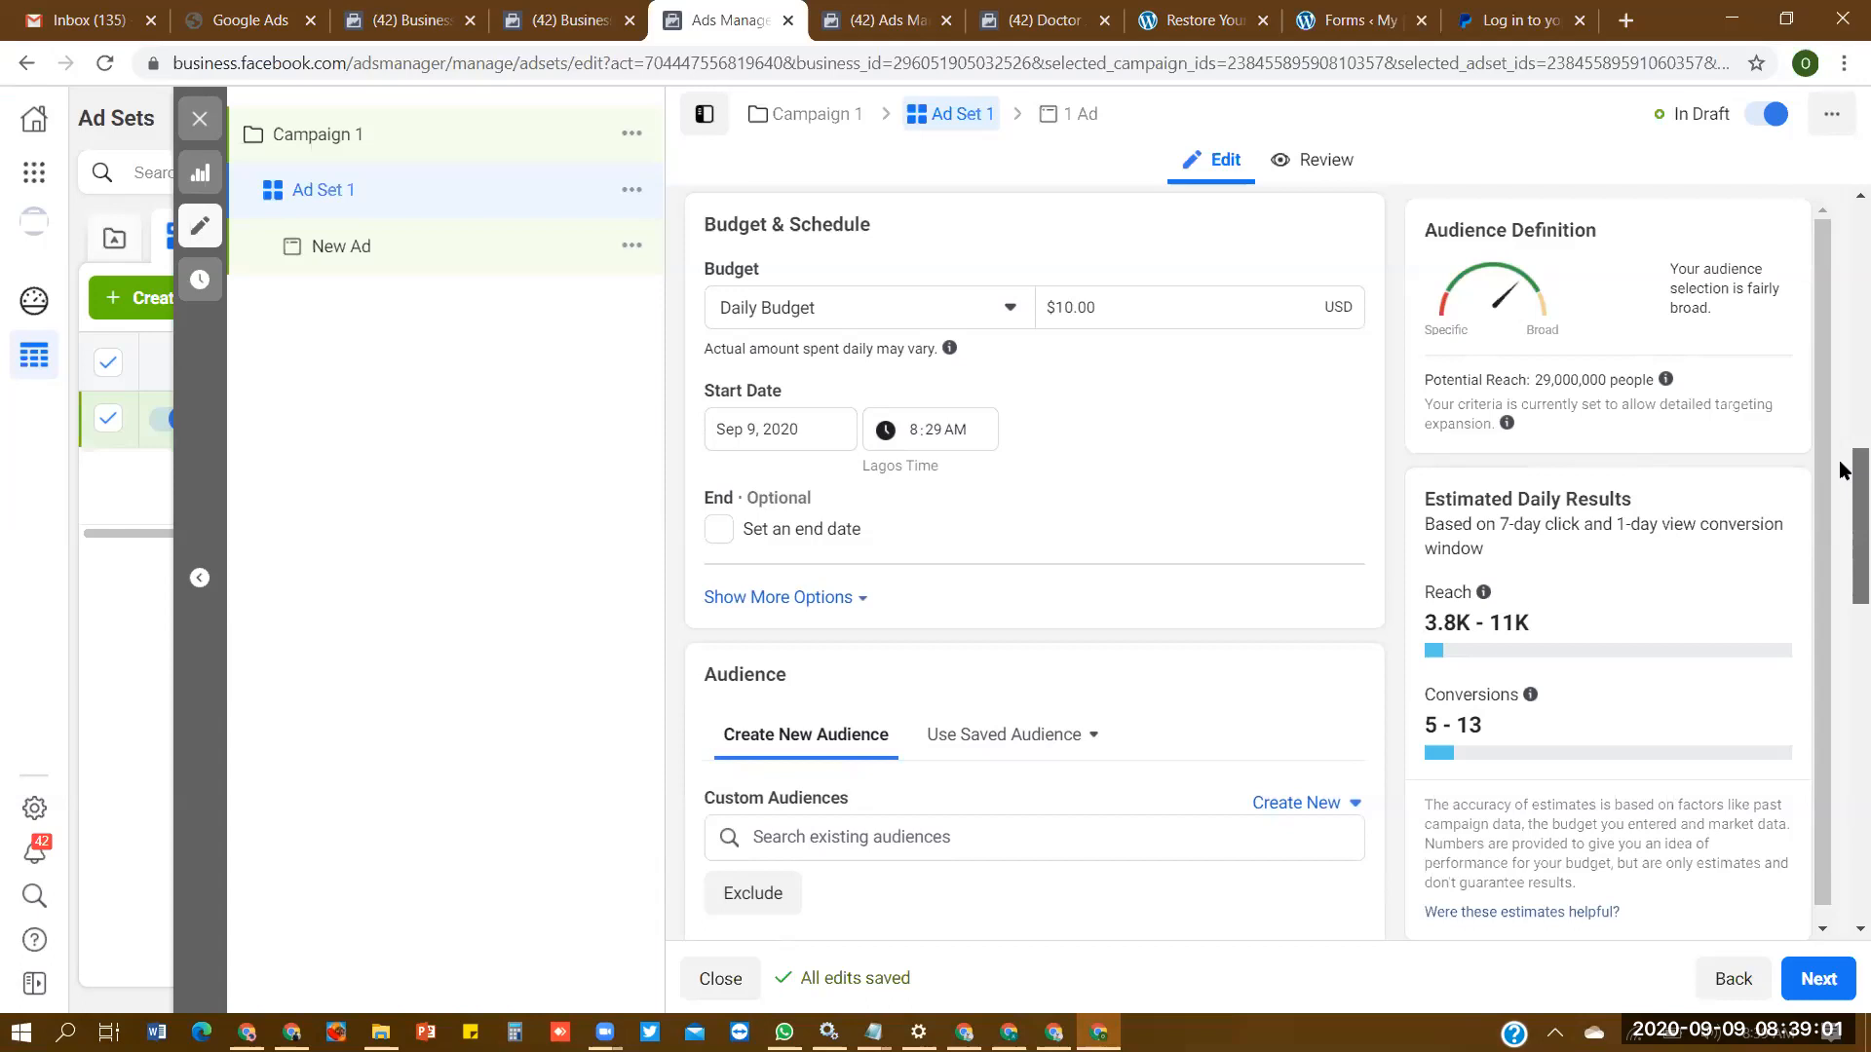
pyautogui.moveTo(1841, 482); pyautogui.dragTo(1838, 556)
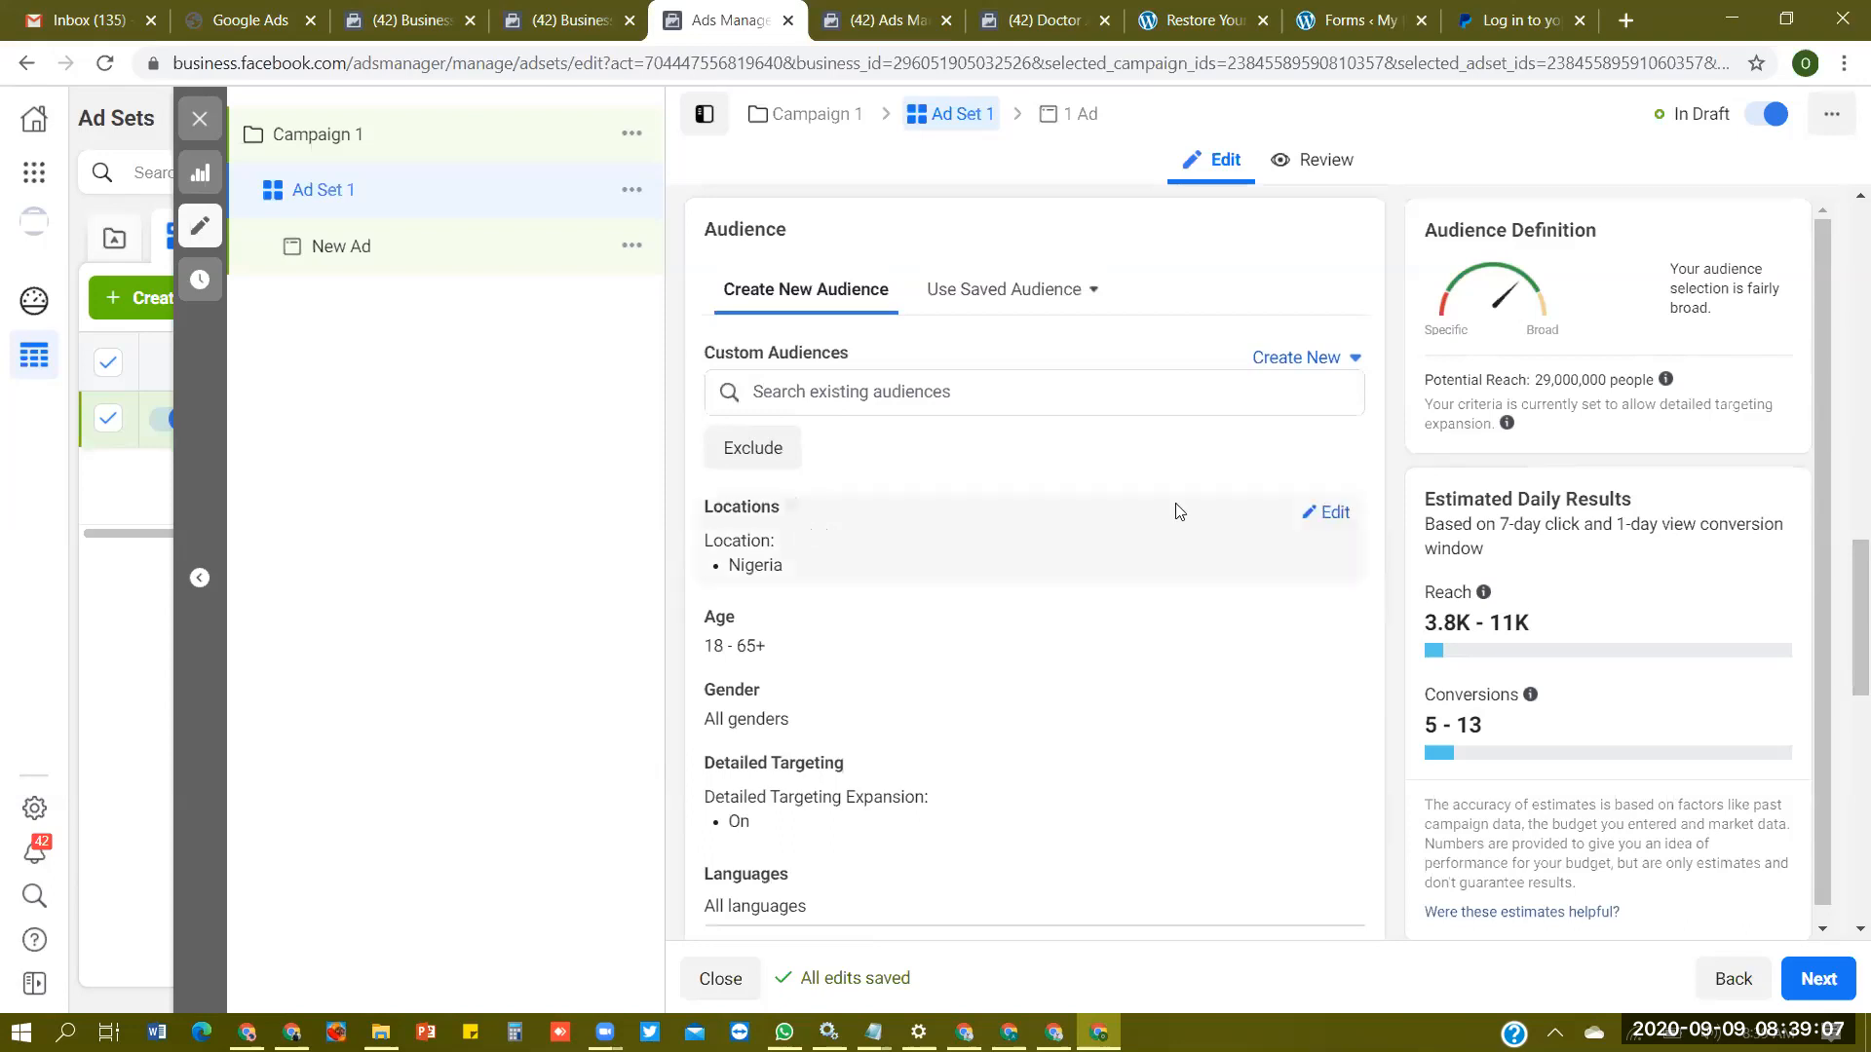
pyautogui.click(1331, 512)
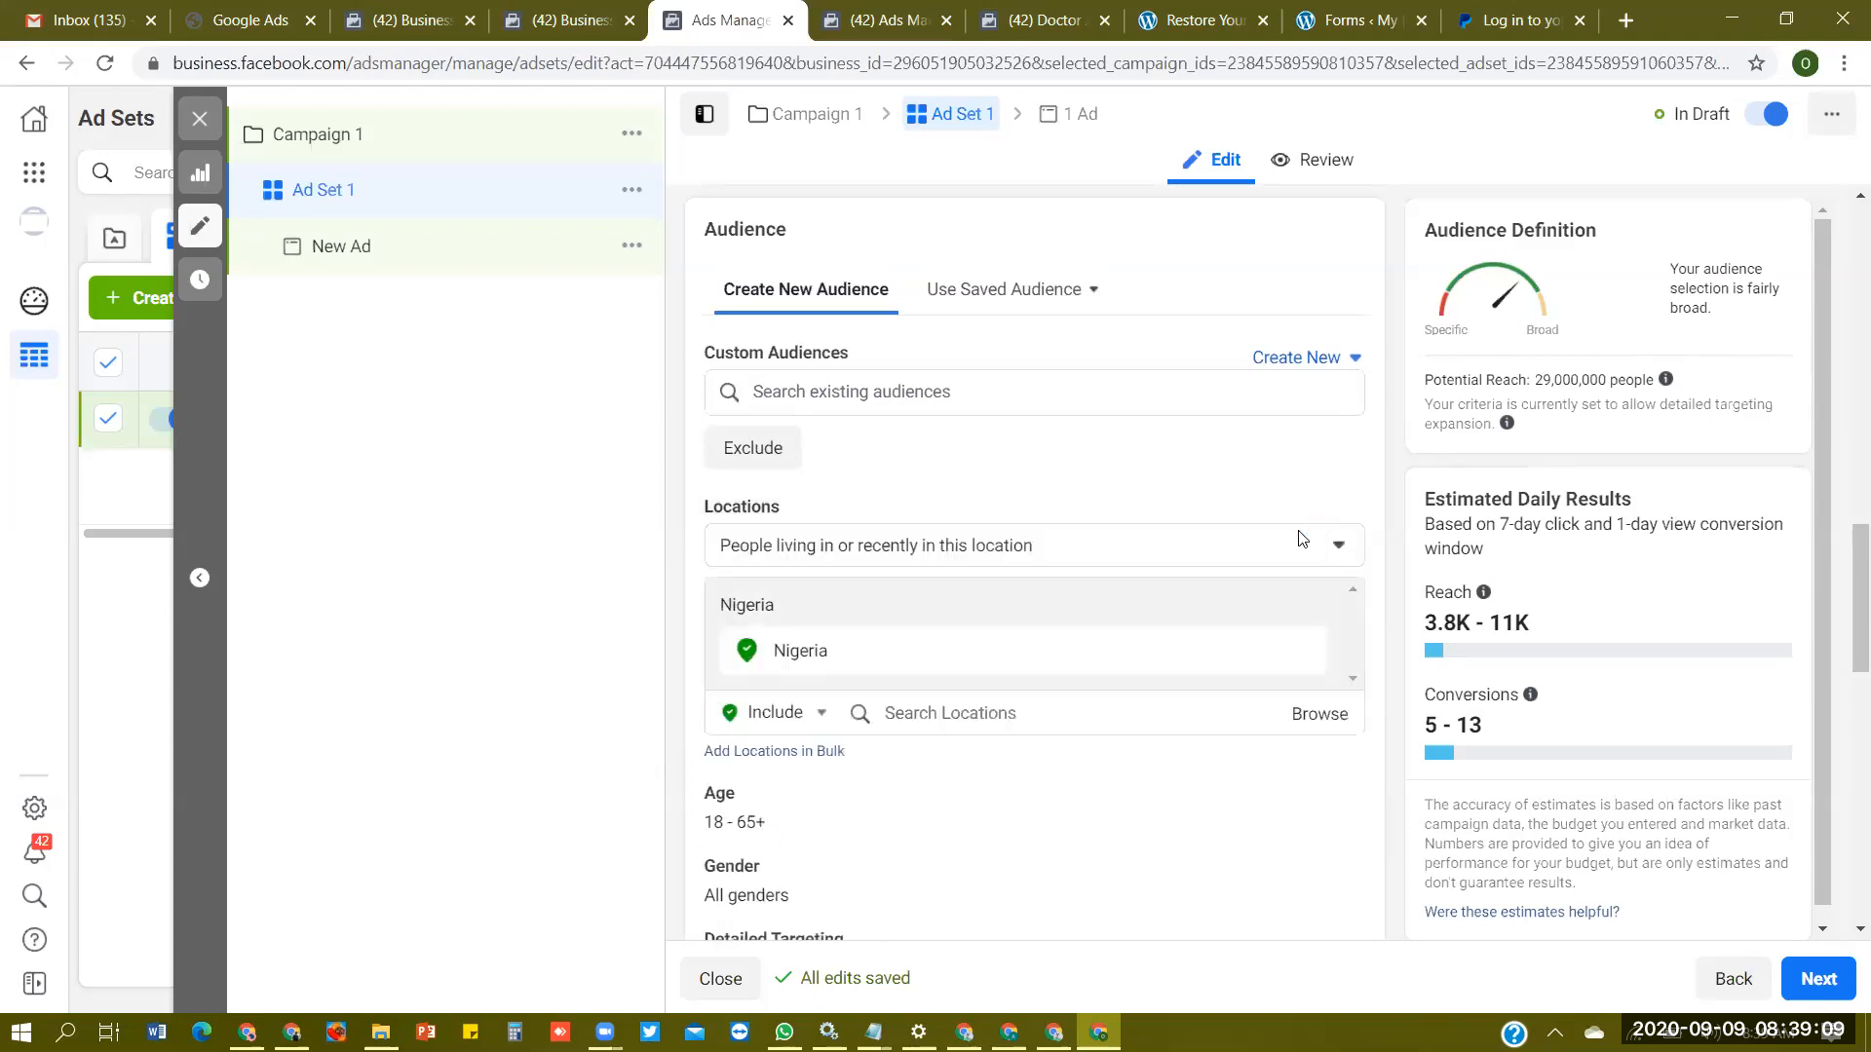
pyautogui.click(1242, 548)
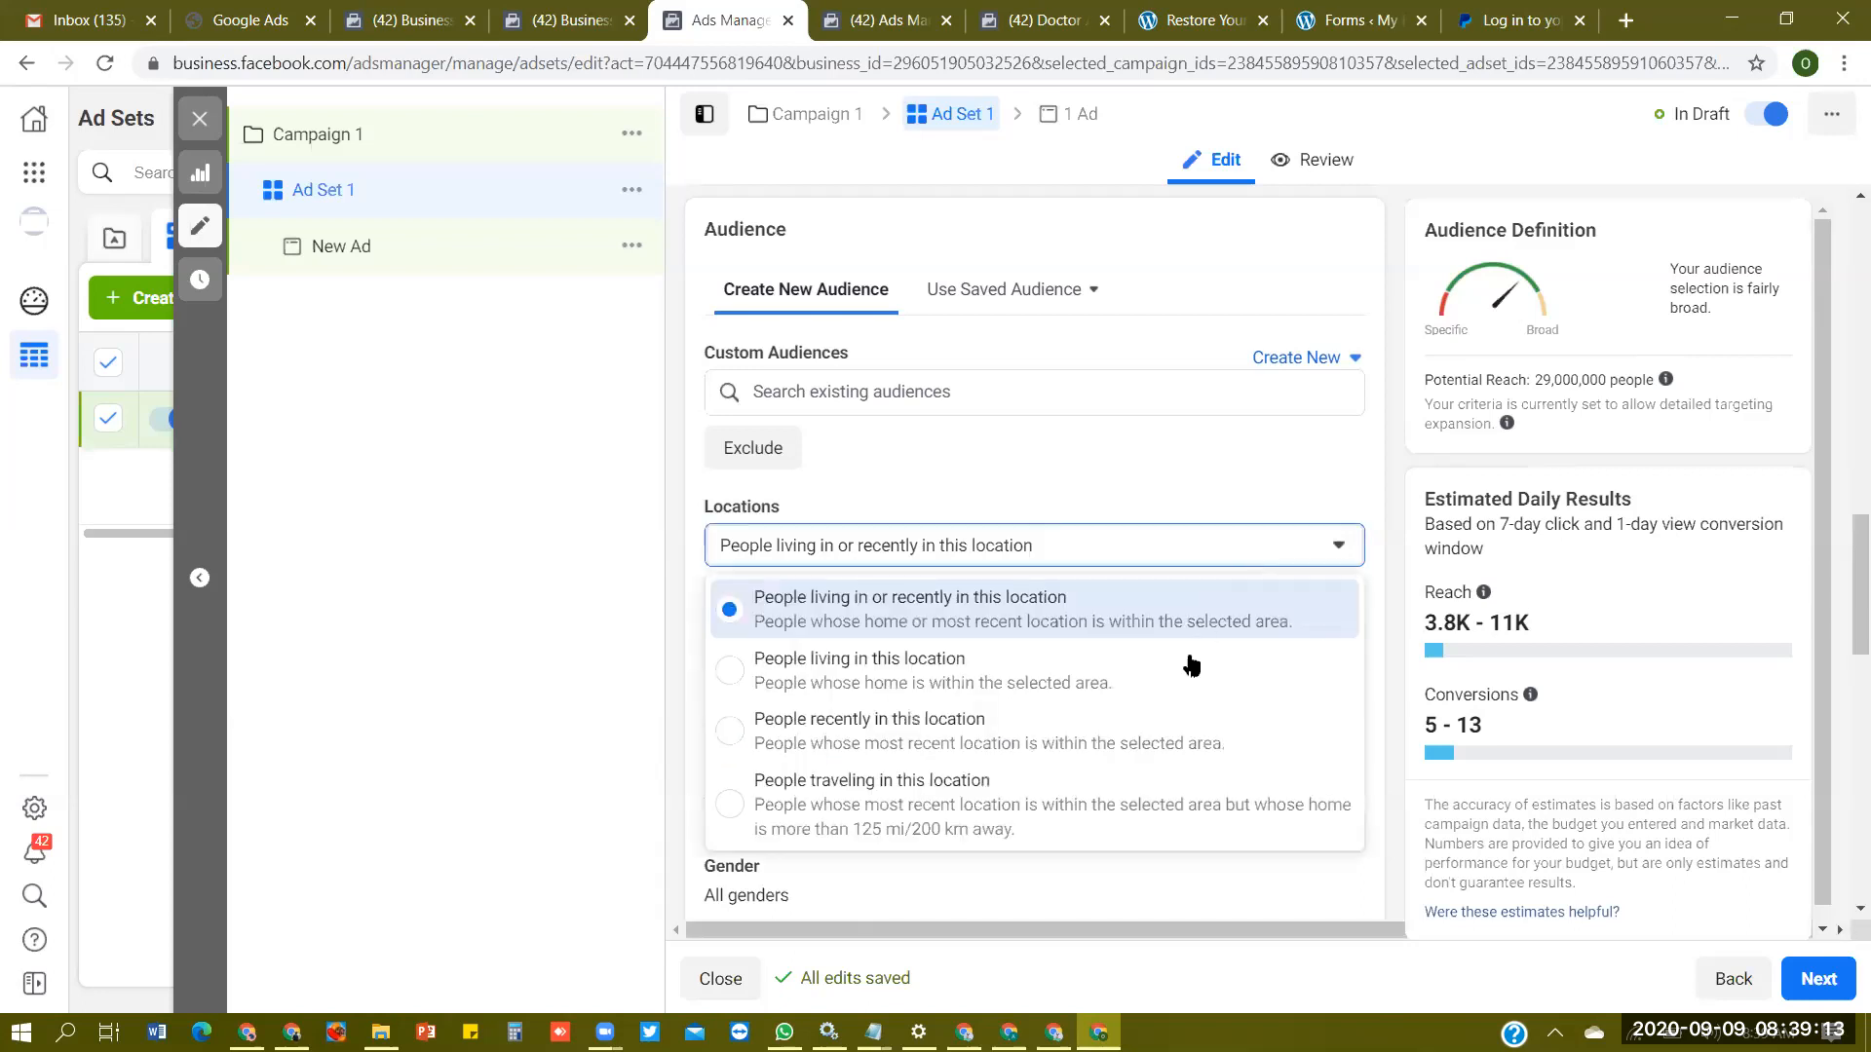
pyautogui.click(1200, 653)
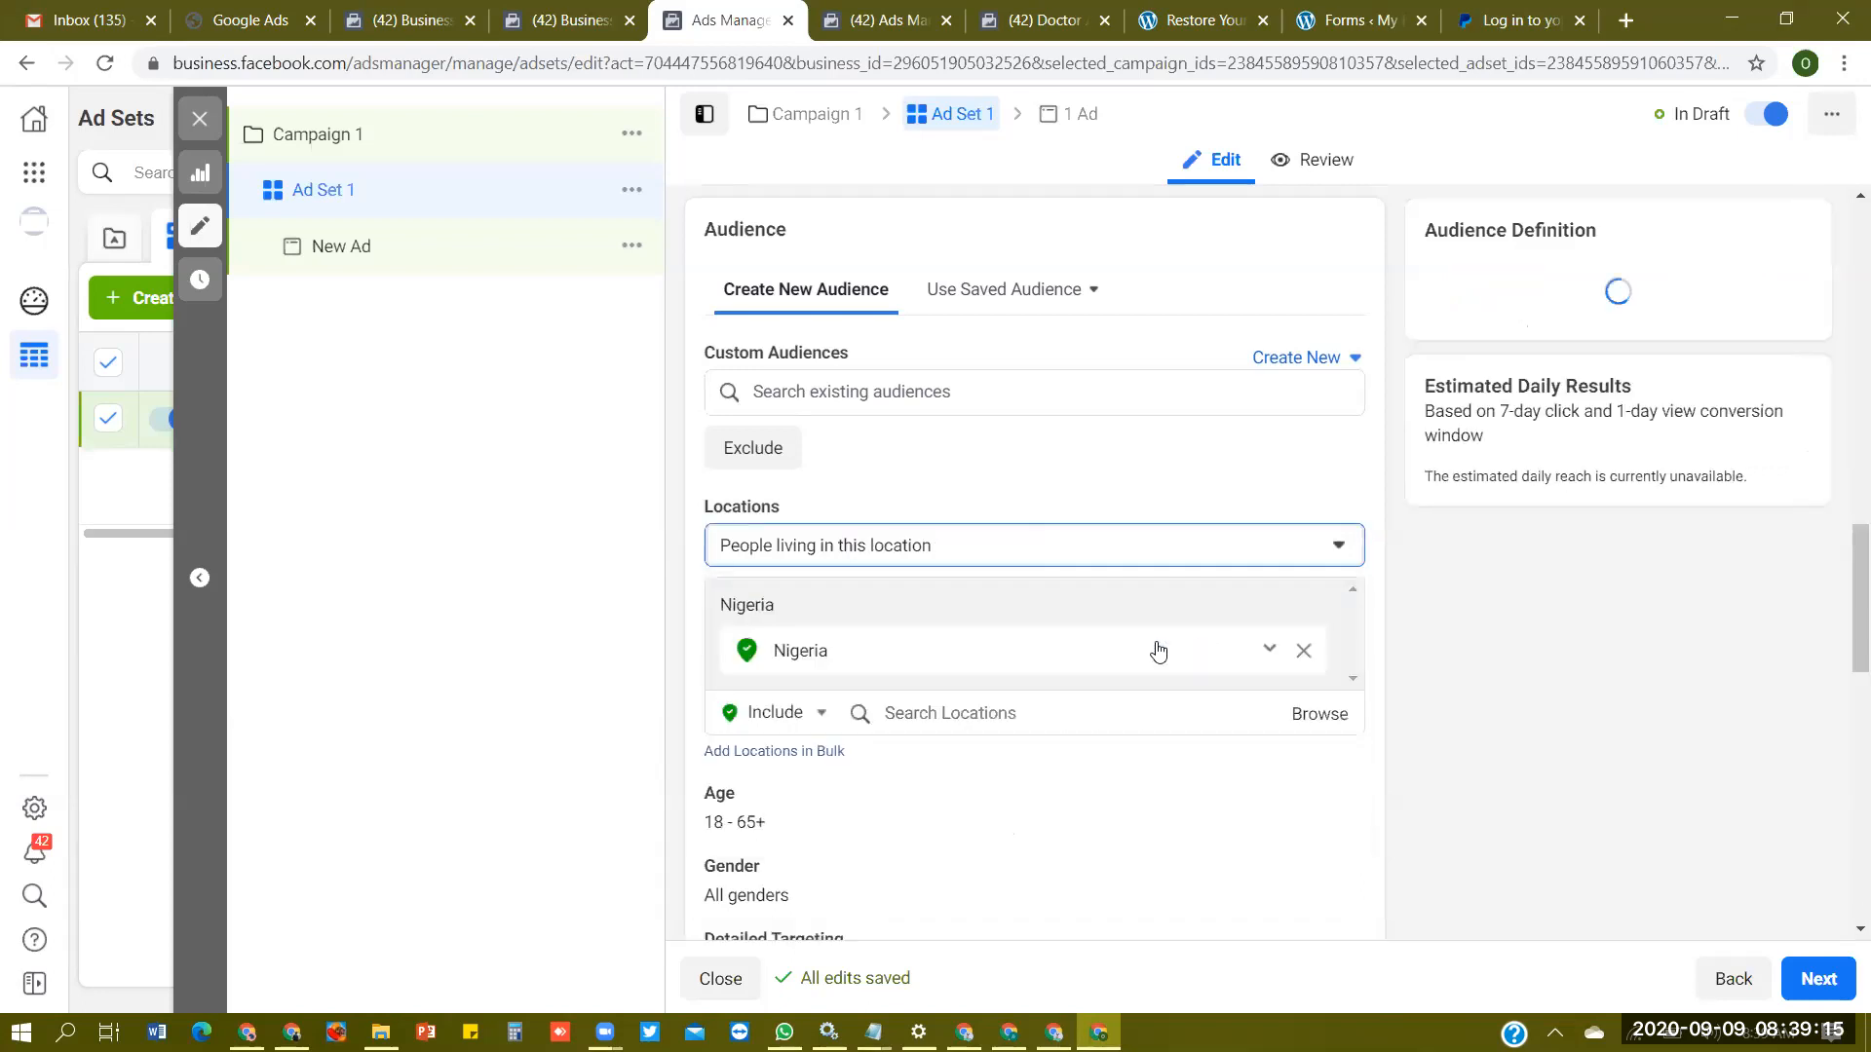
pyautogui.click(1230, 553)
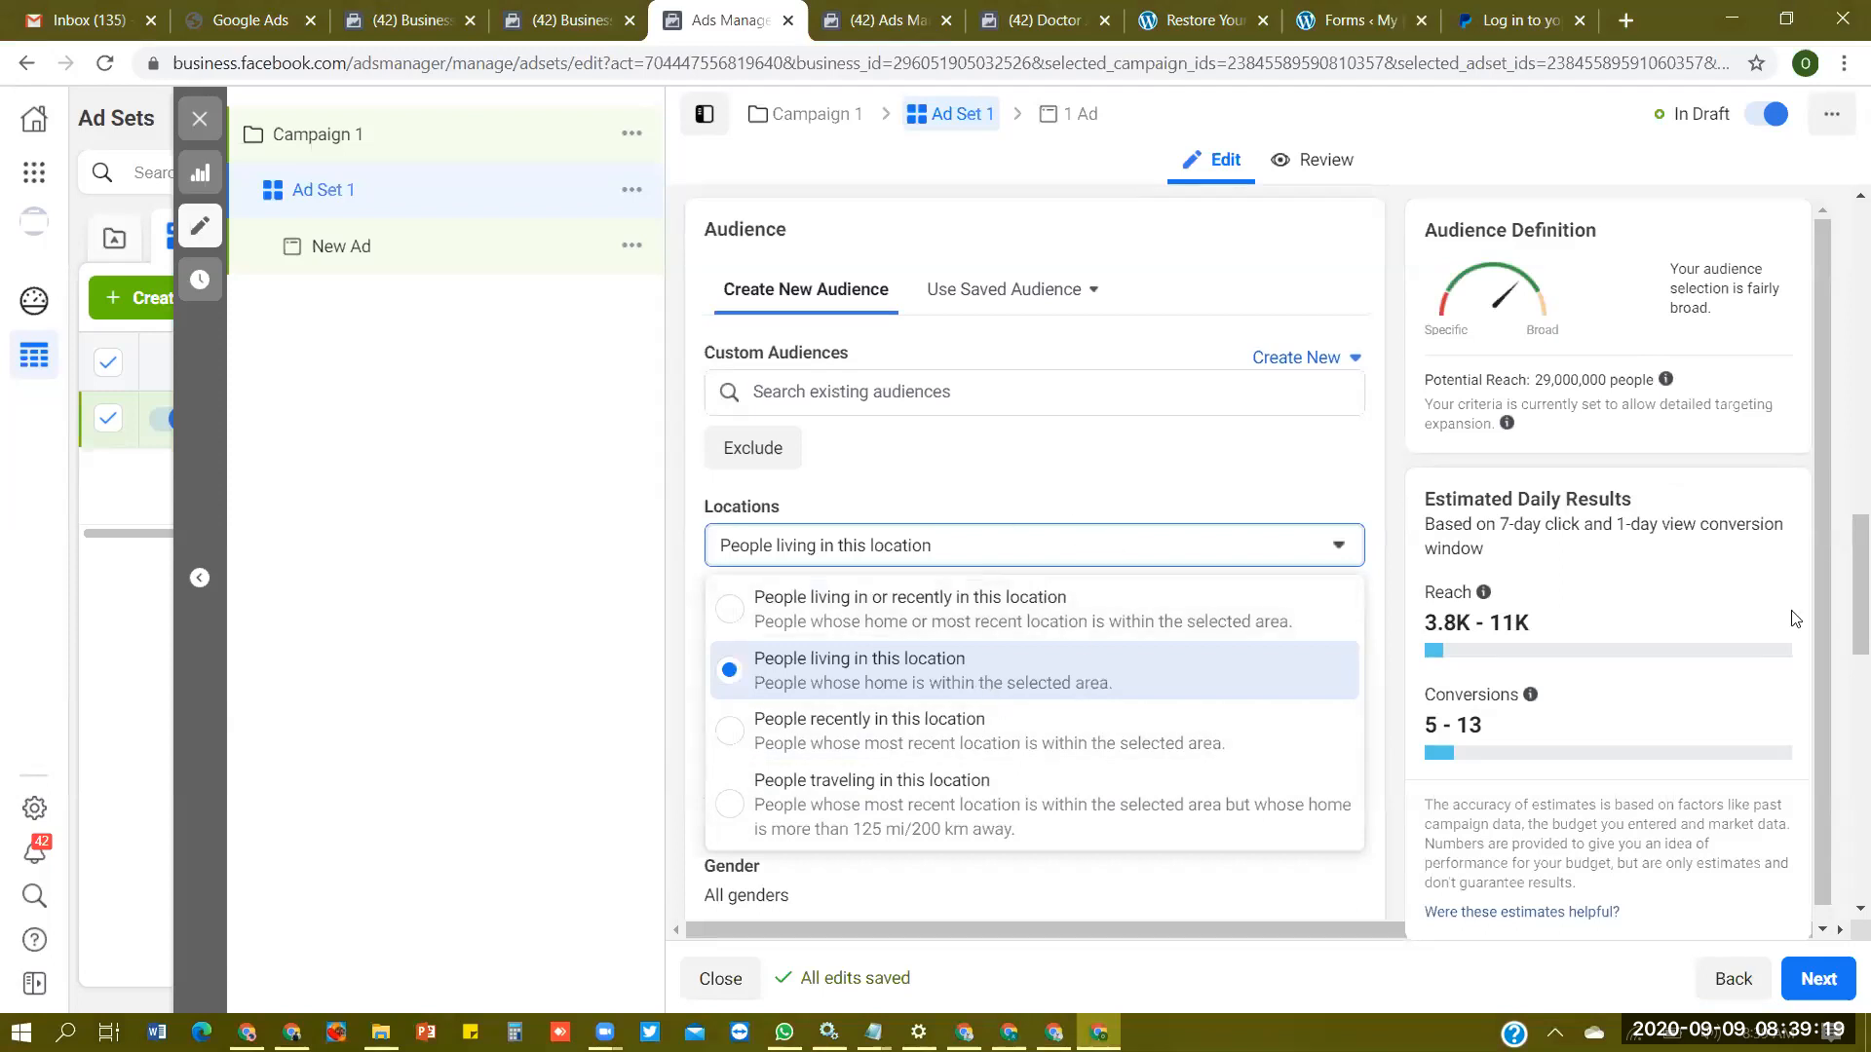
pyautogui.click(911, 677)
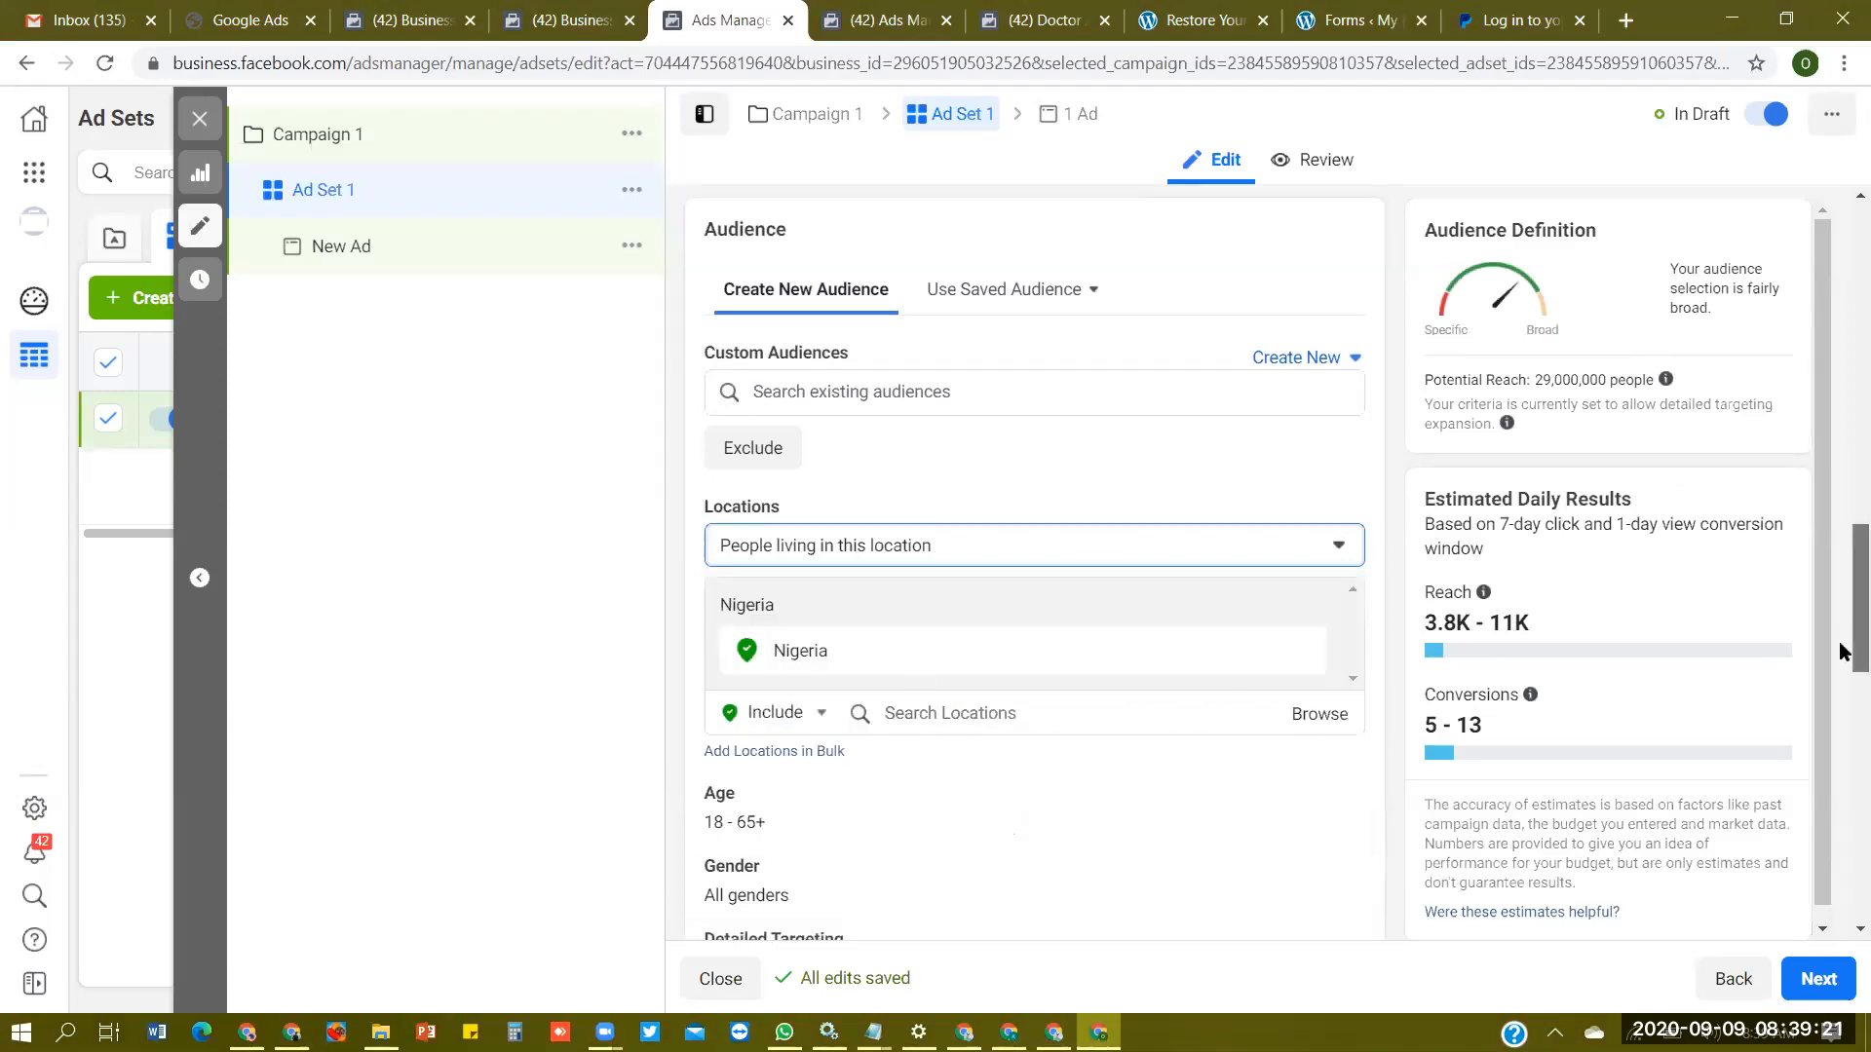
# - Edit the audience's age range and open the minimum age choices
pyautogui.scroll(-4, 1844, 651)
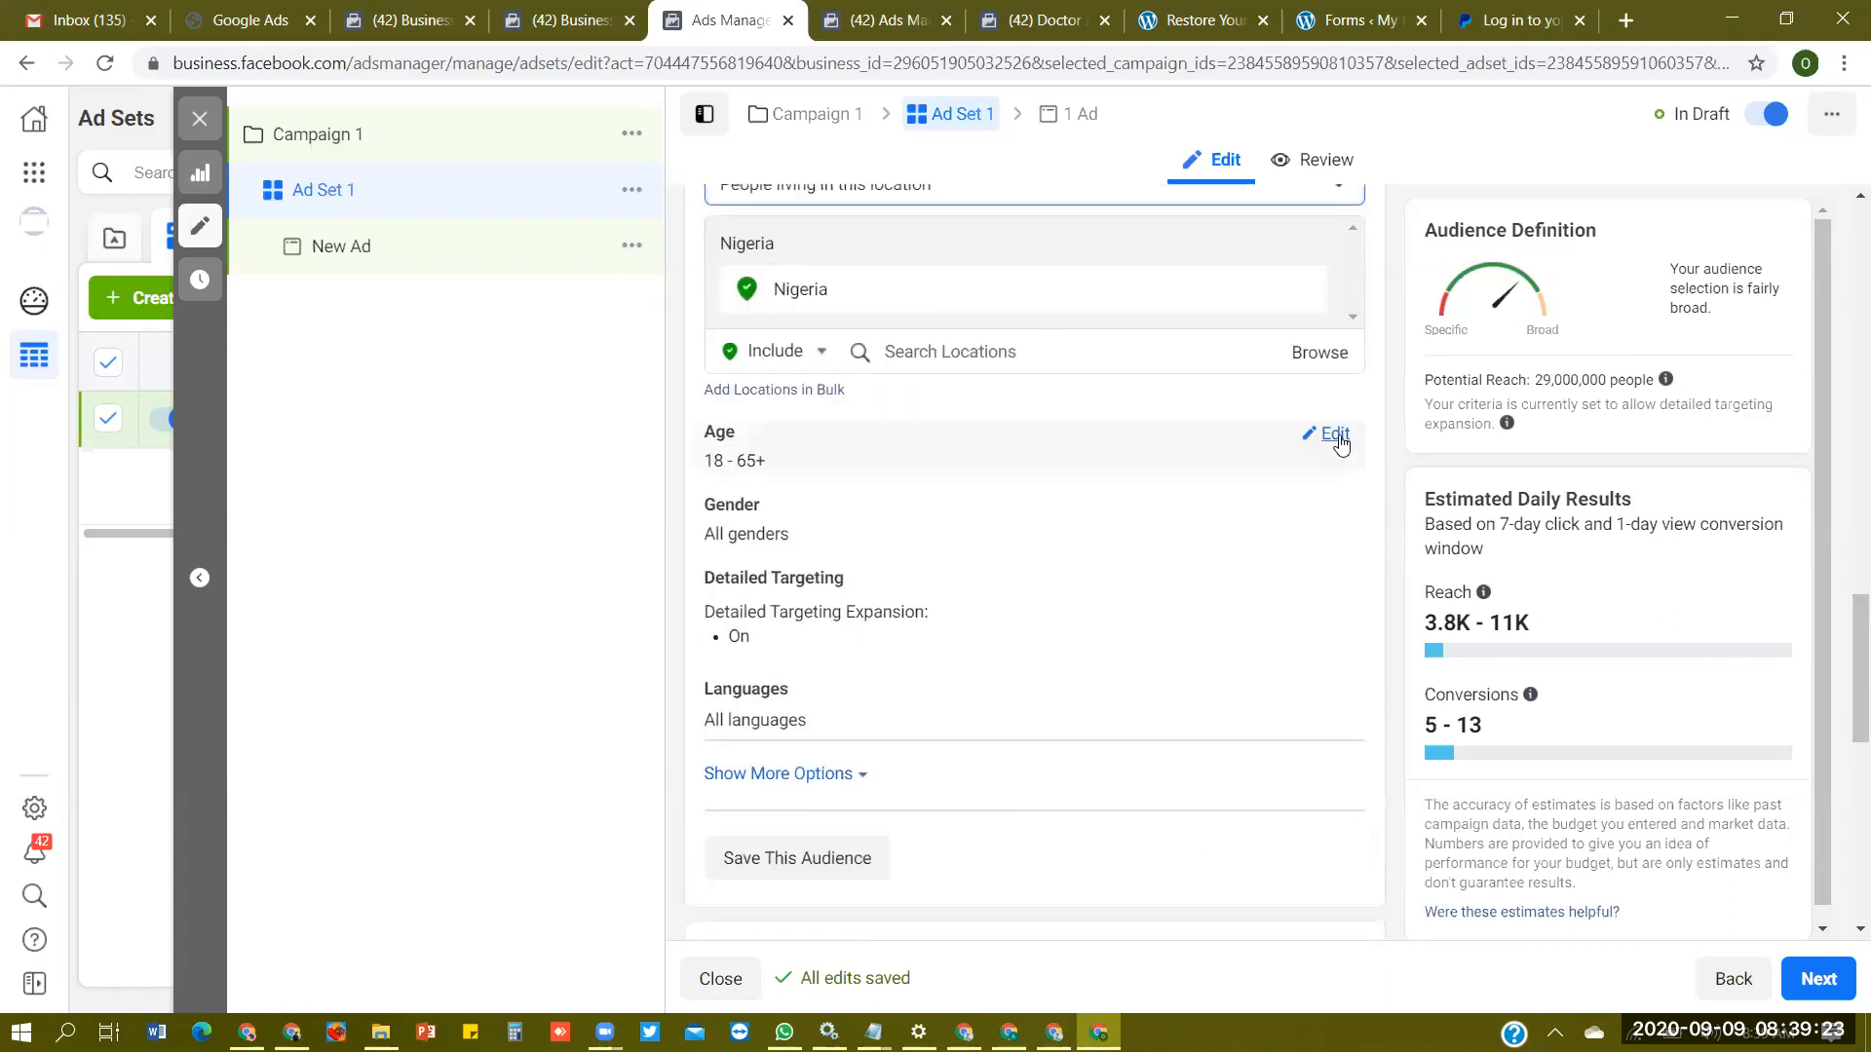
pyautogui.click(1337, 436)
pyautogui.click(783, 481)
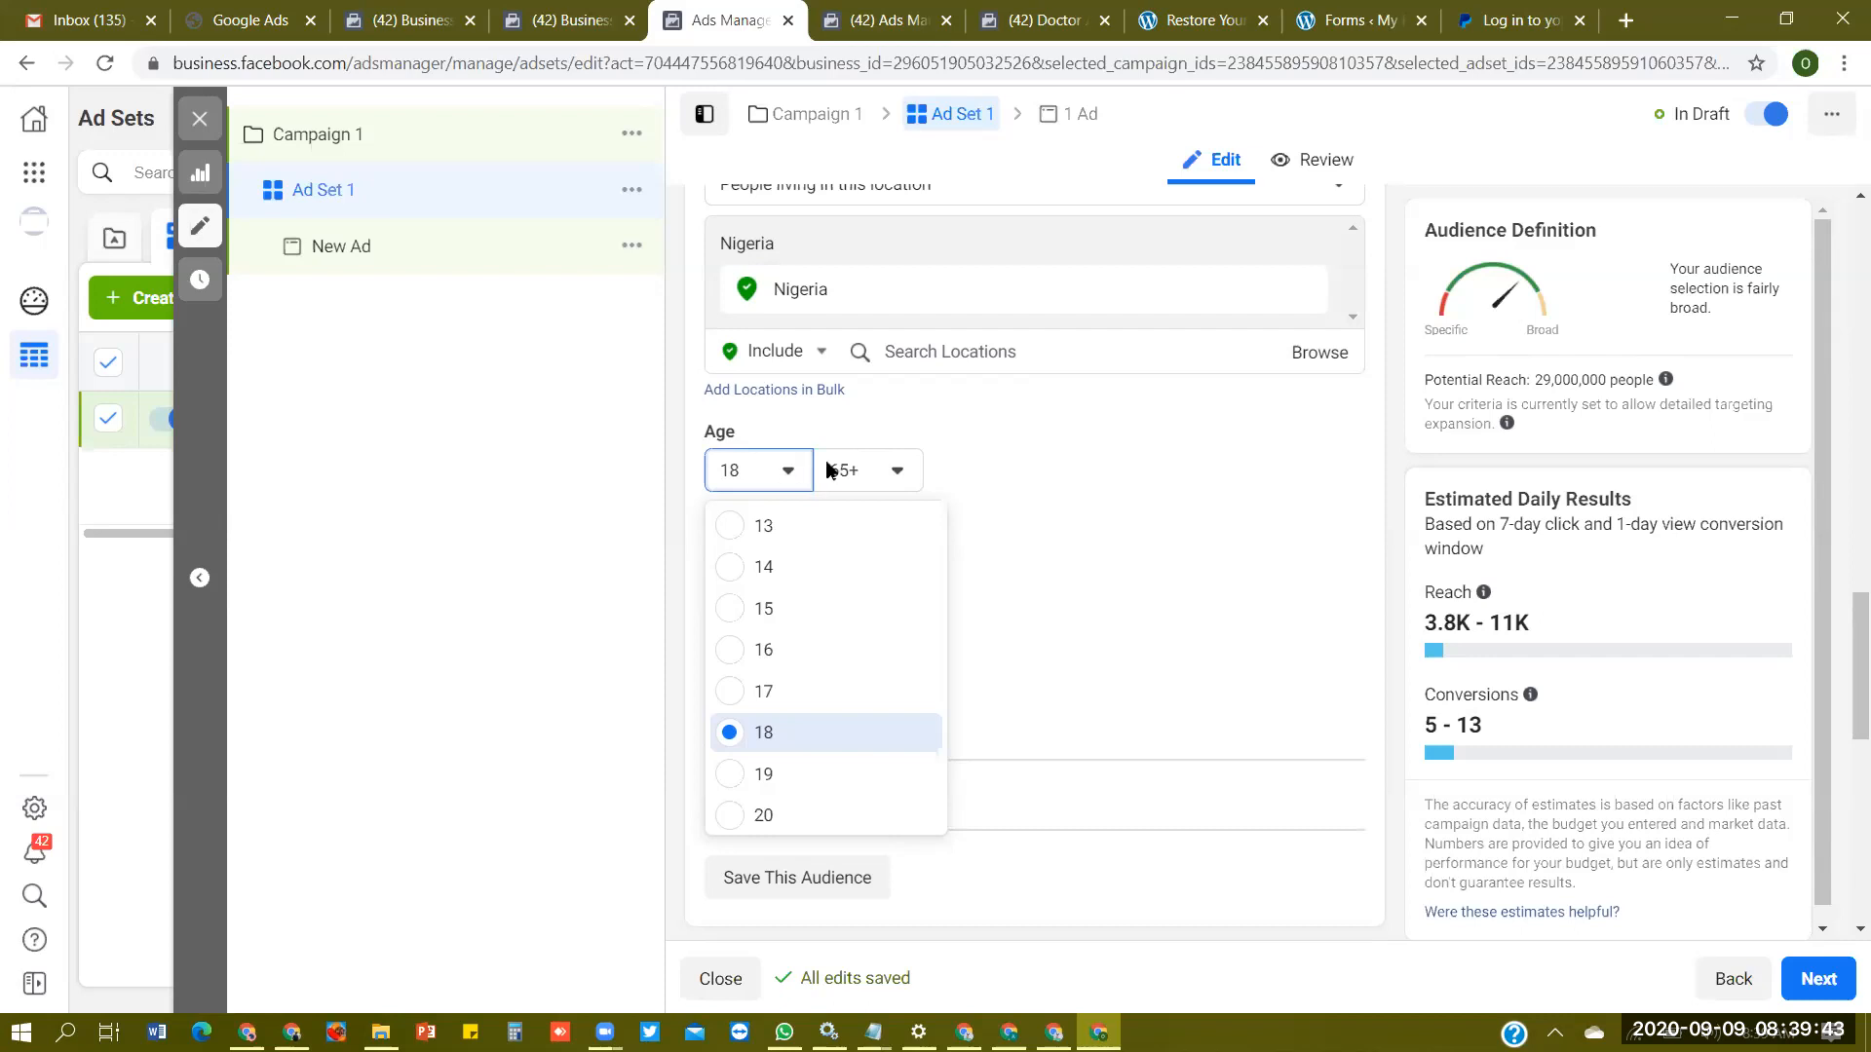
# - Set the audience's age range to 35 through 64
pyautogui.scroll(-4, 838, 740)
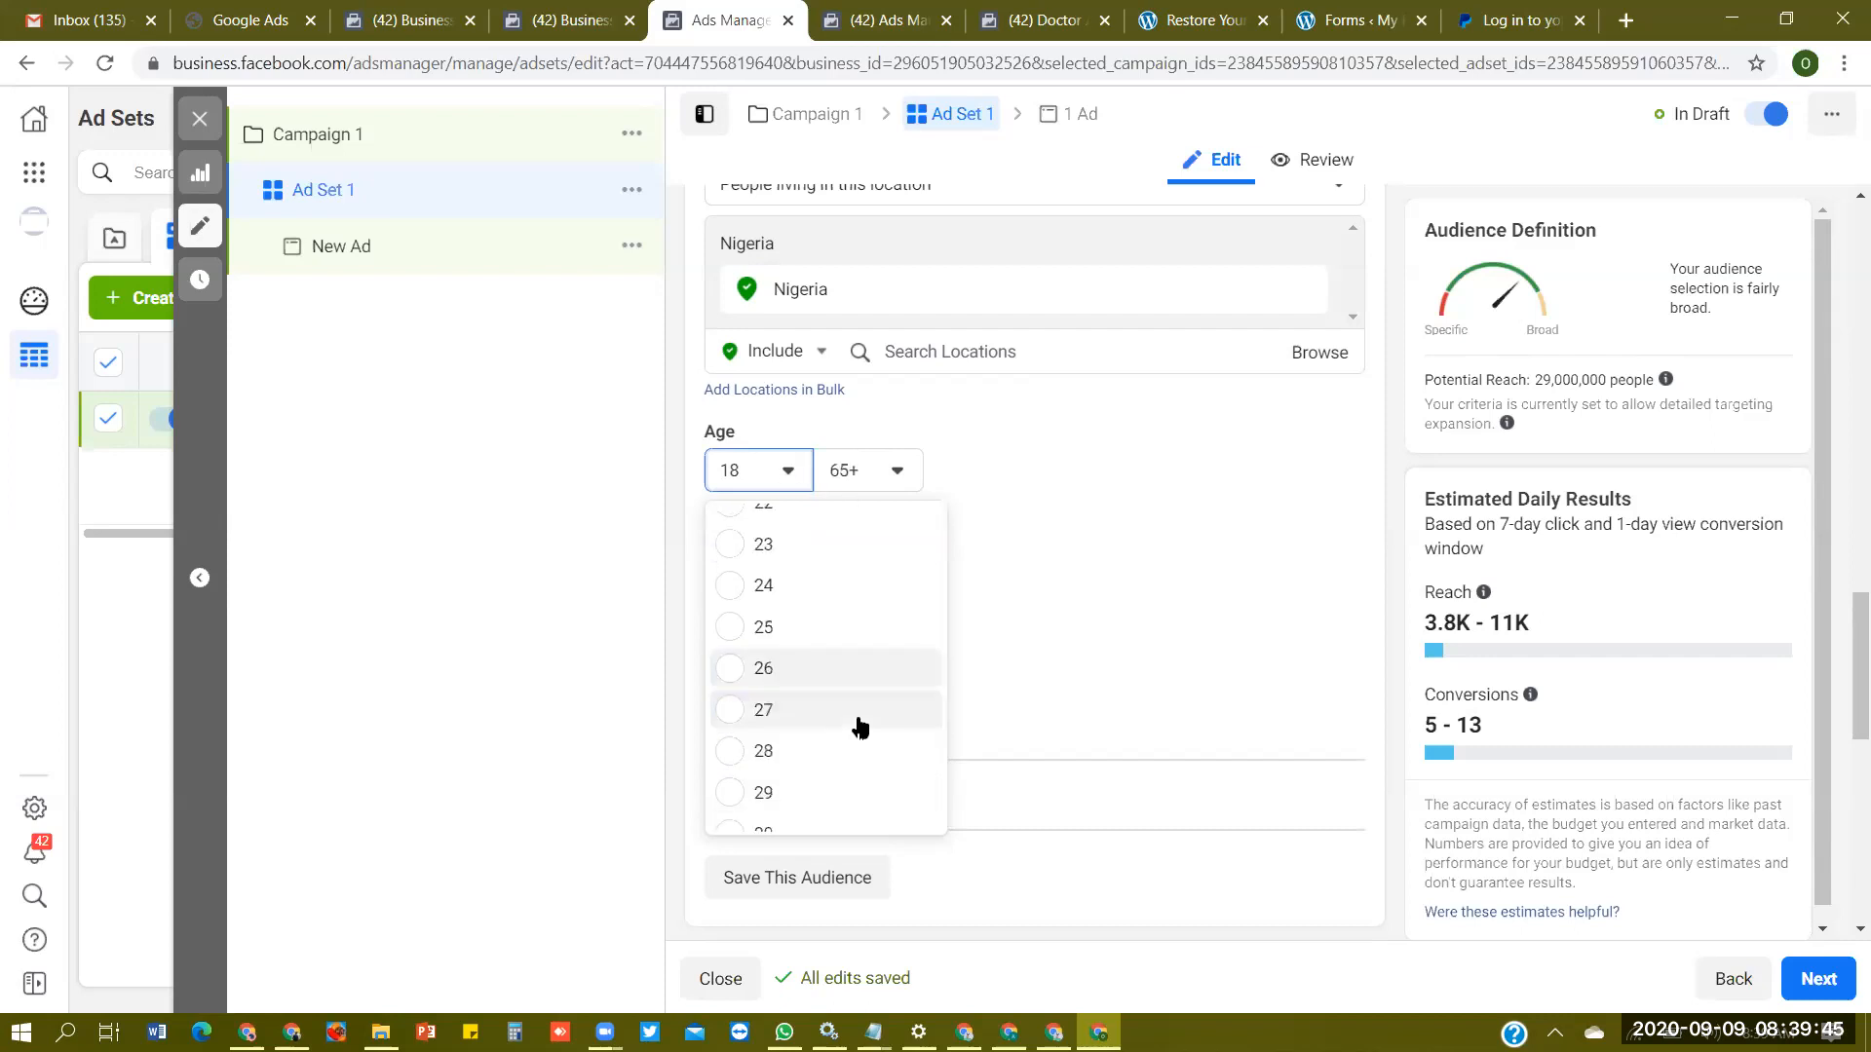
pyautogui.scroll(-4, 855, 731)
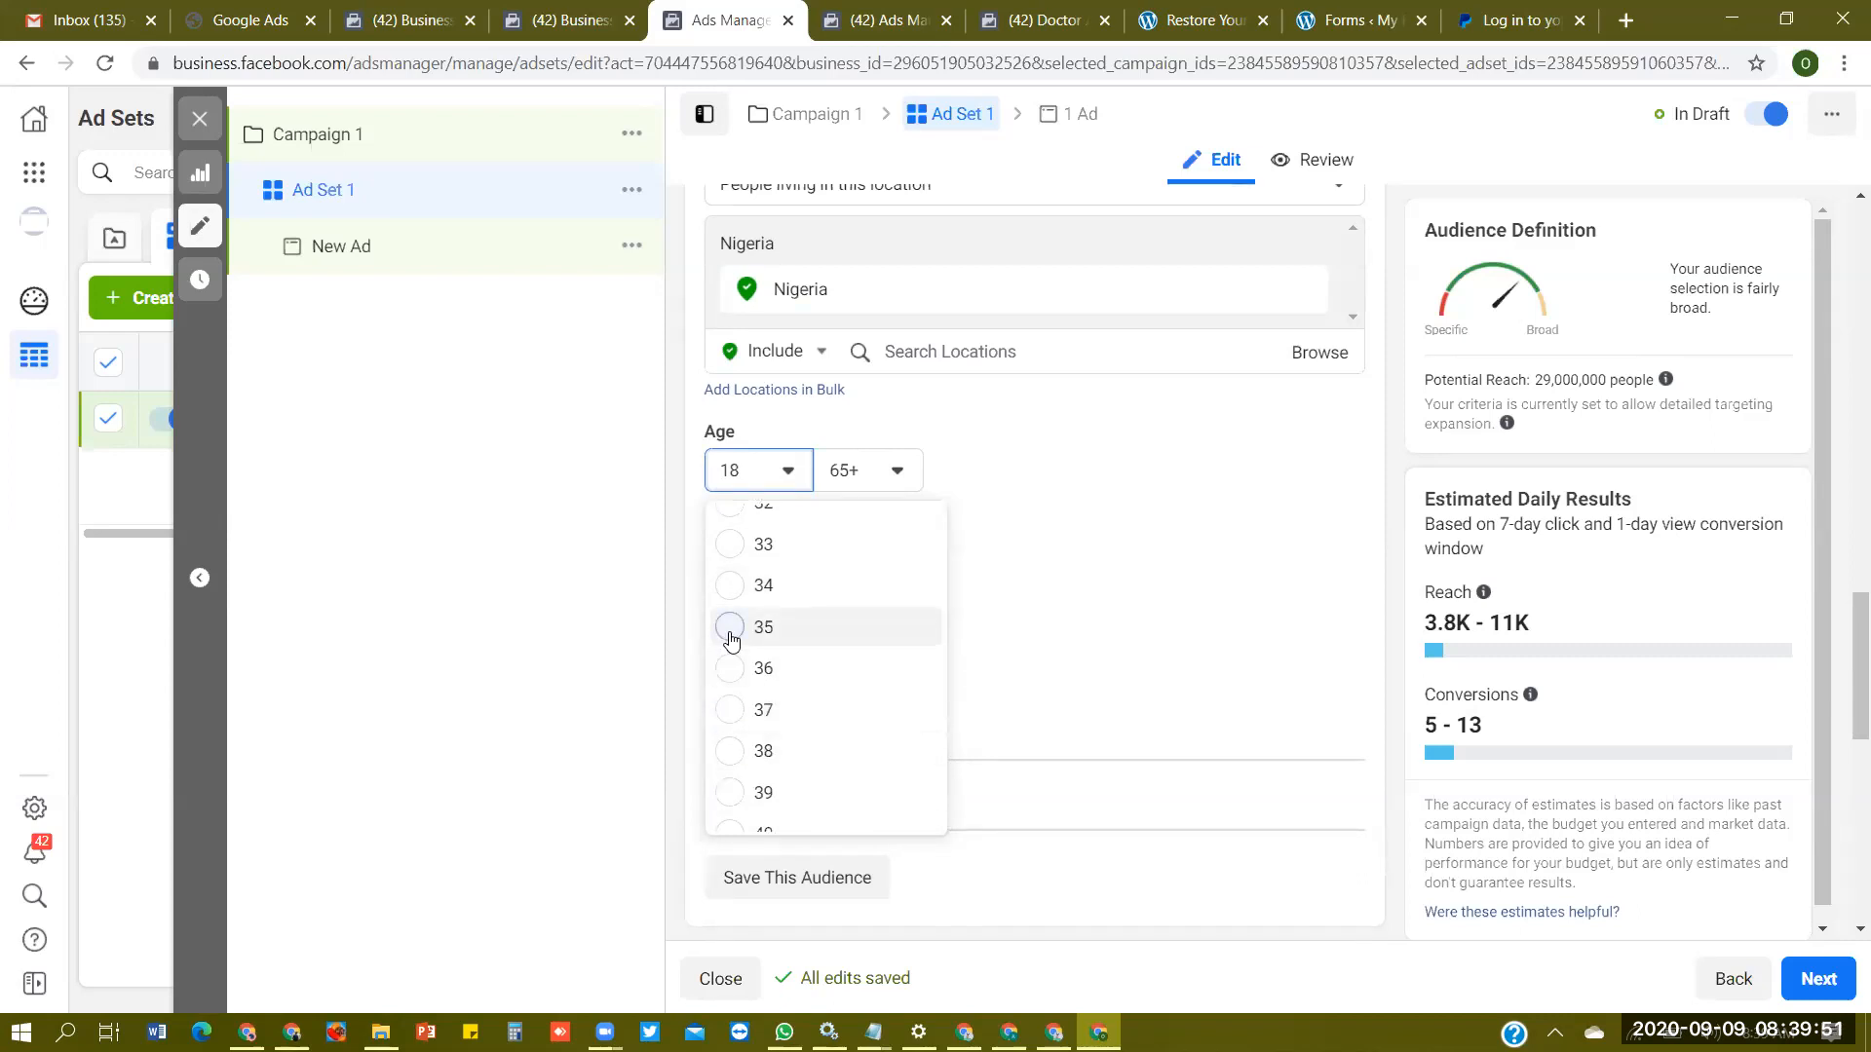
pyautogui.click(910, 629)
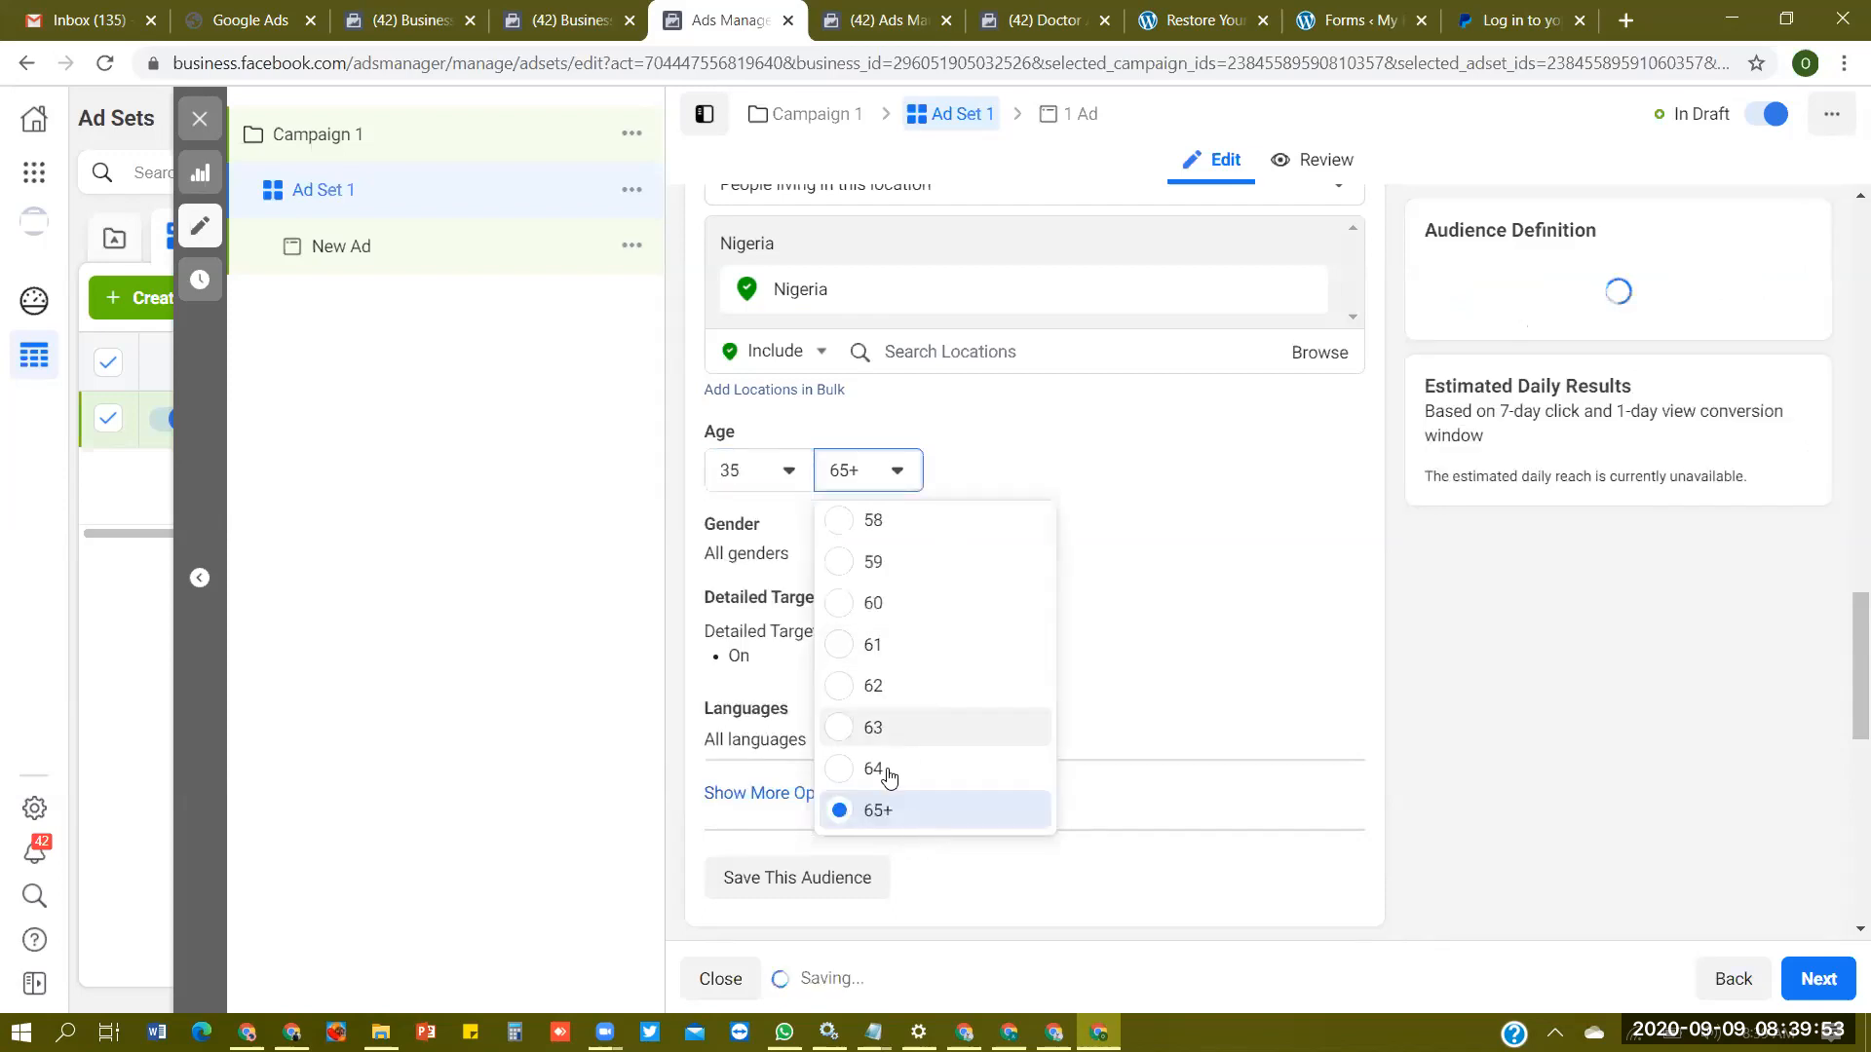
pyautogui.click(935, 769)
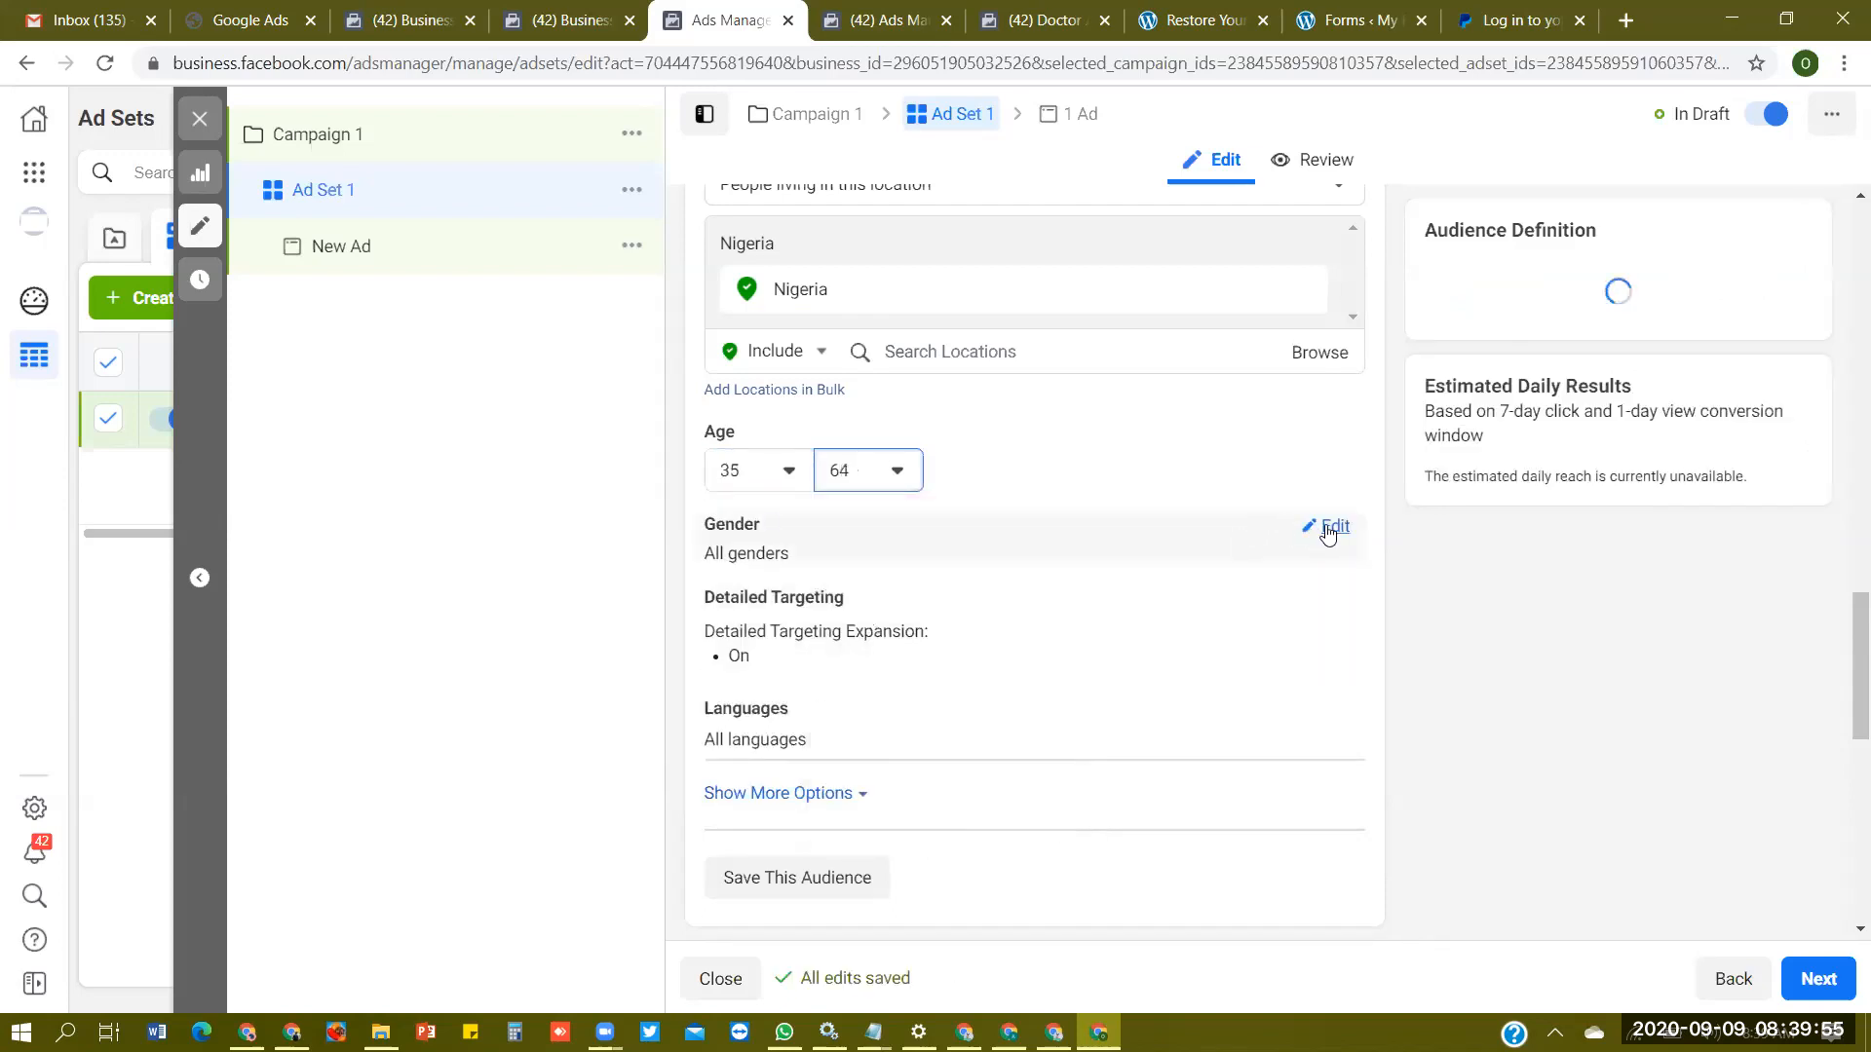
# - Edit the gender targeting, try Men and Women, and set it back to All
pyautogui.click(1349, 534)
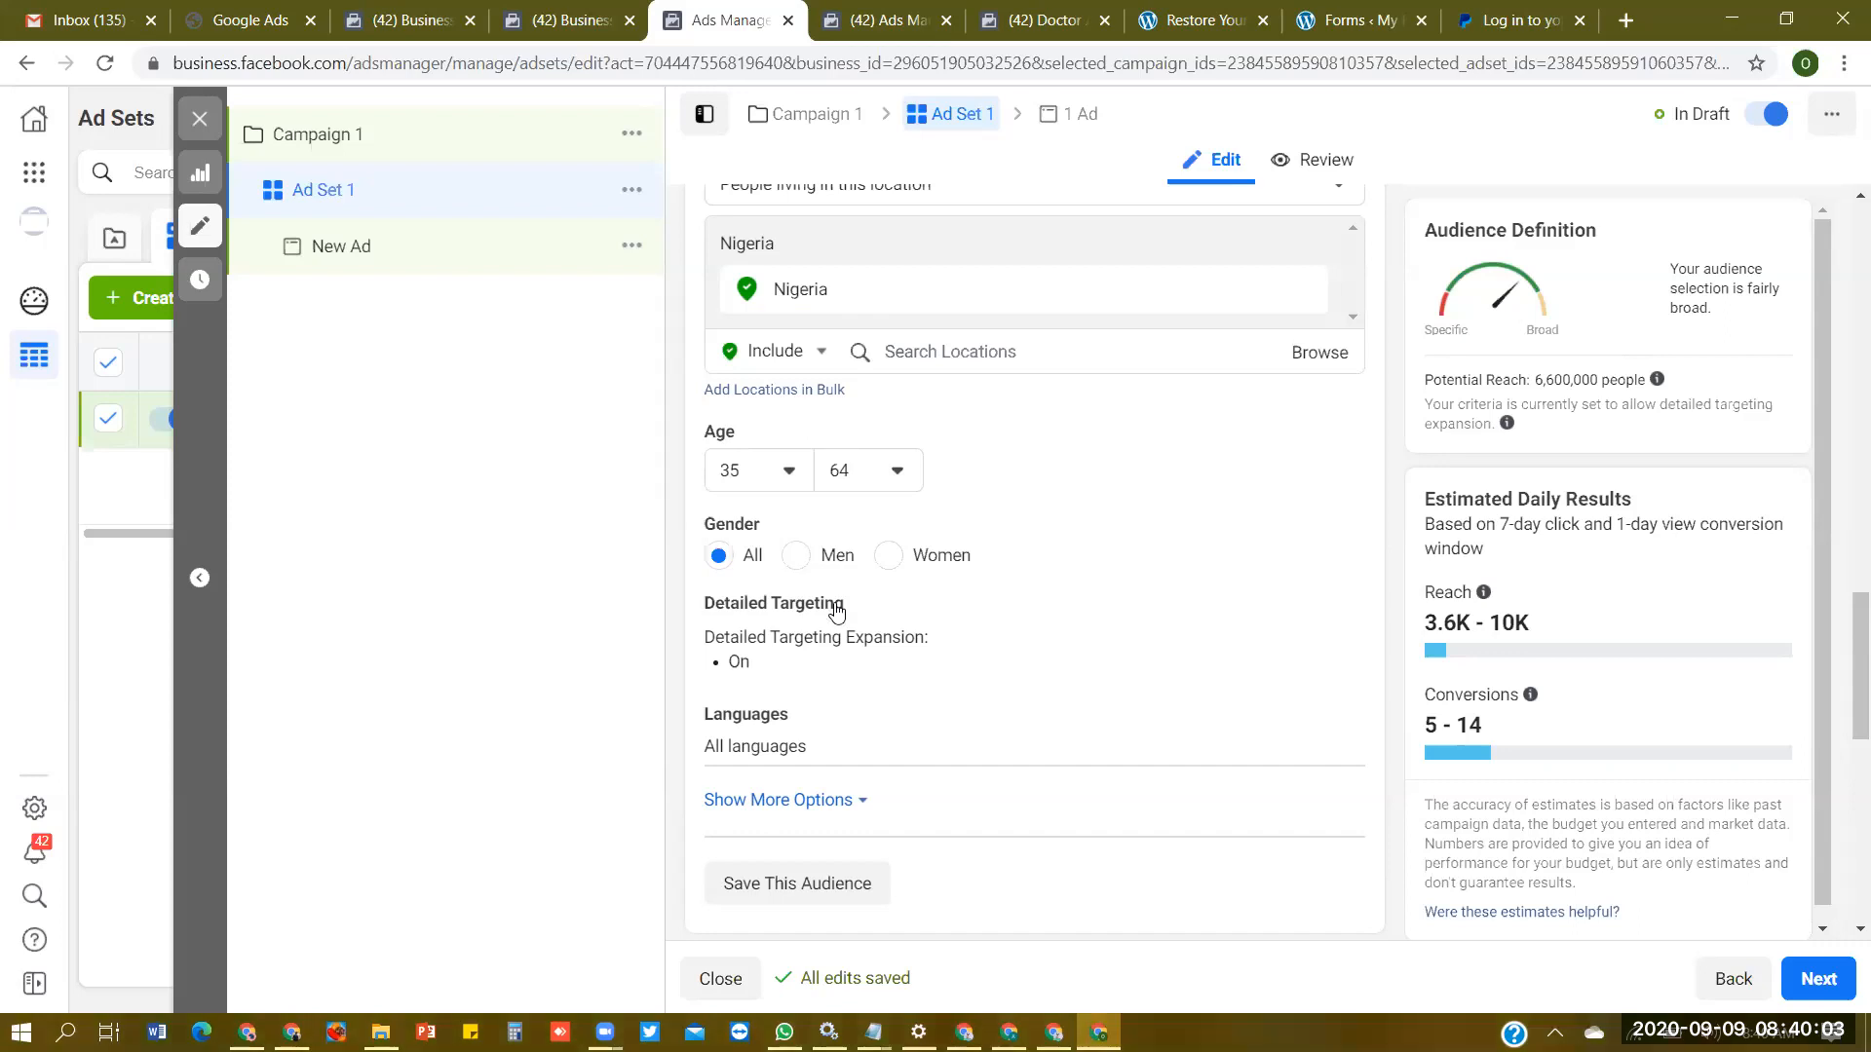
pyautogui.click(796, 556)
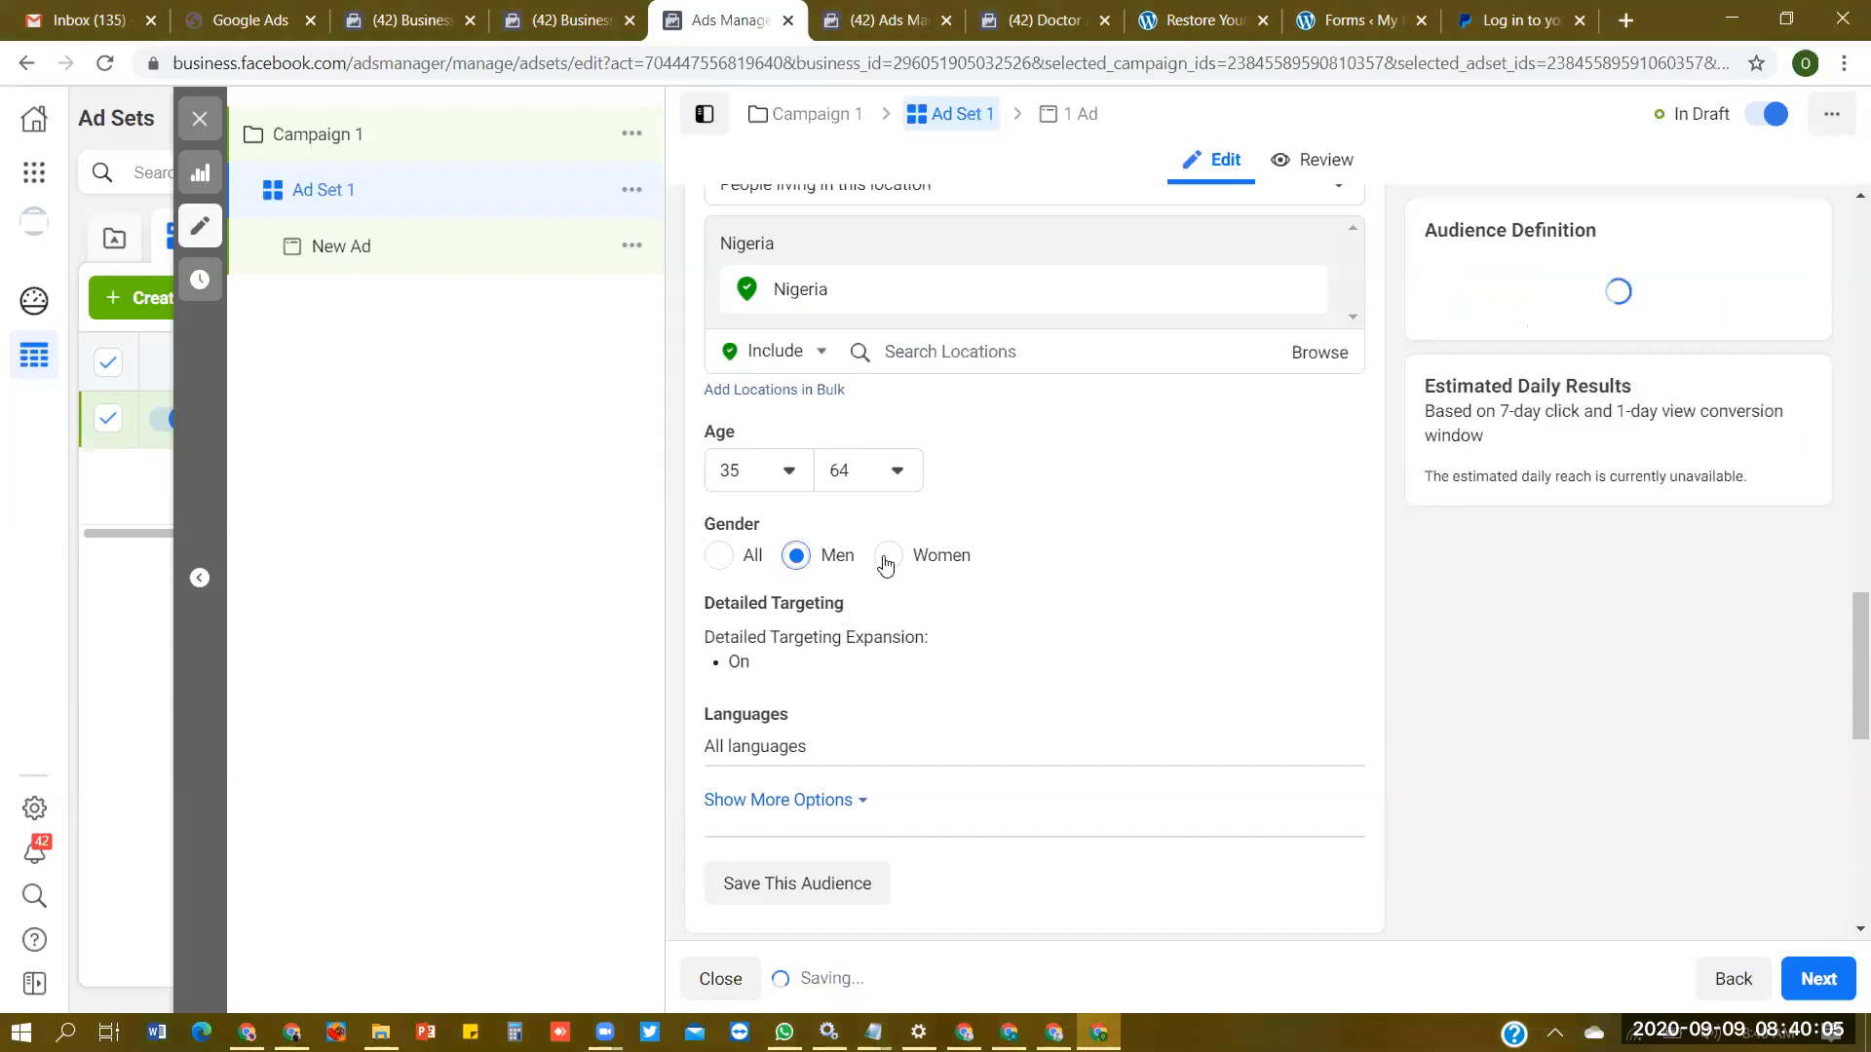
pyautogui.click(887, 556)
pyautogui.click(718, 557)
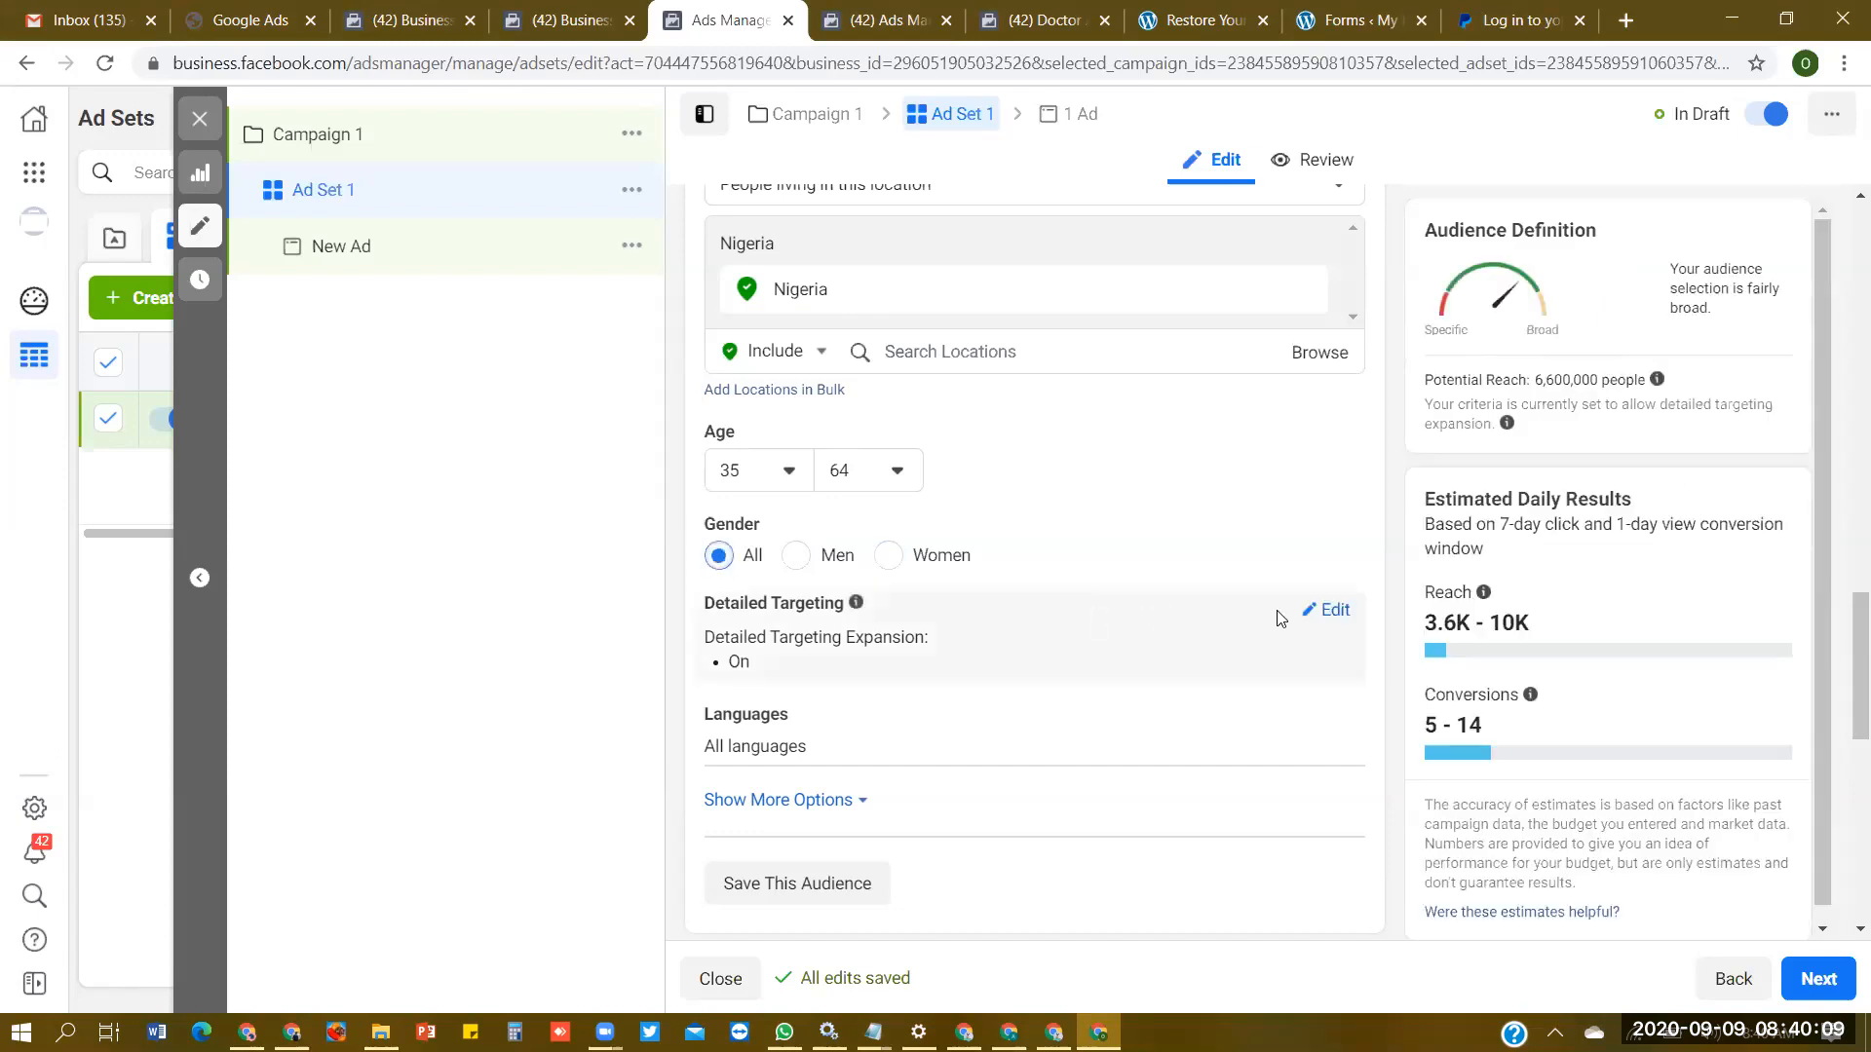
# - Edit the detailed targeting, search for "engaged", and add the Engaged Shoppers purchase behavior
pyautogui.click(1322, 611)
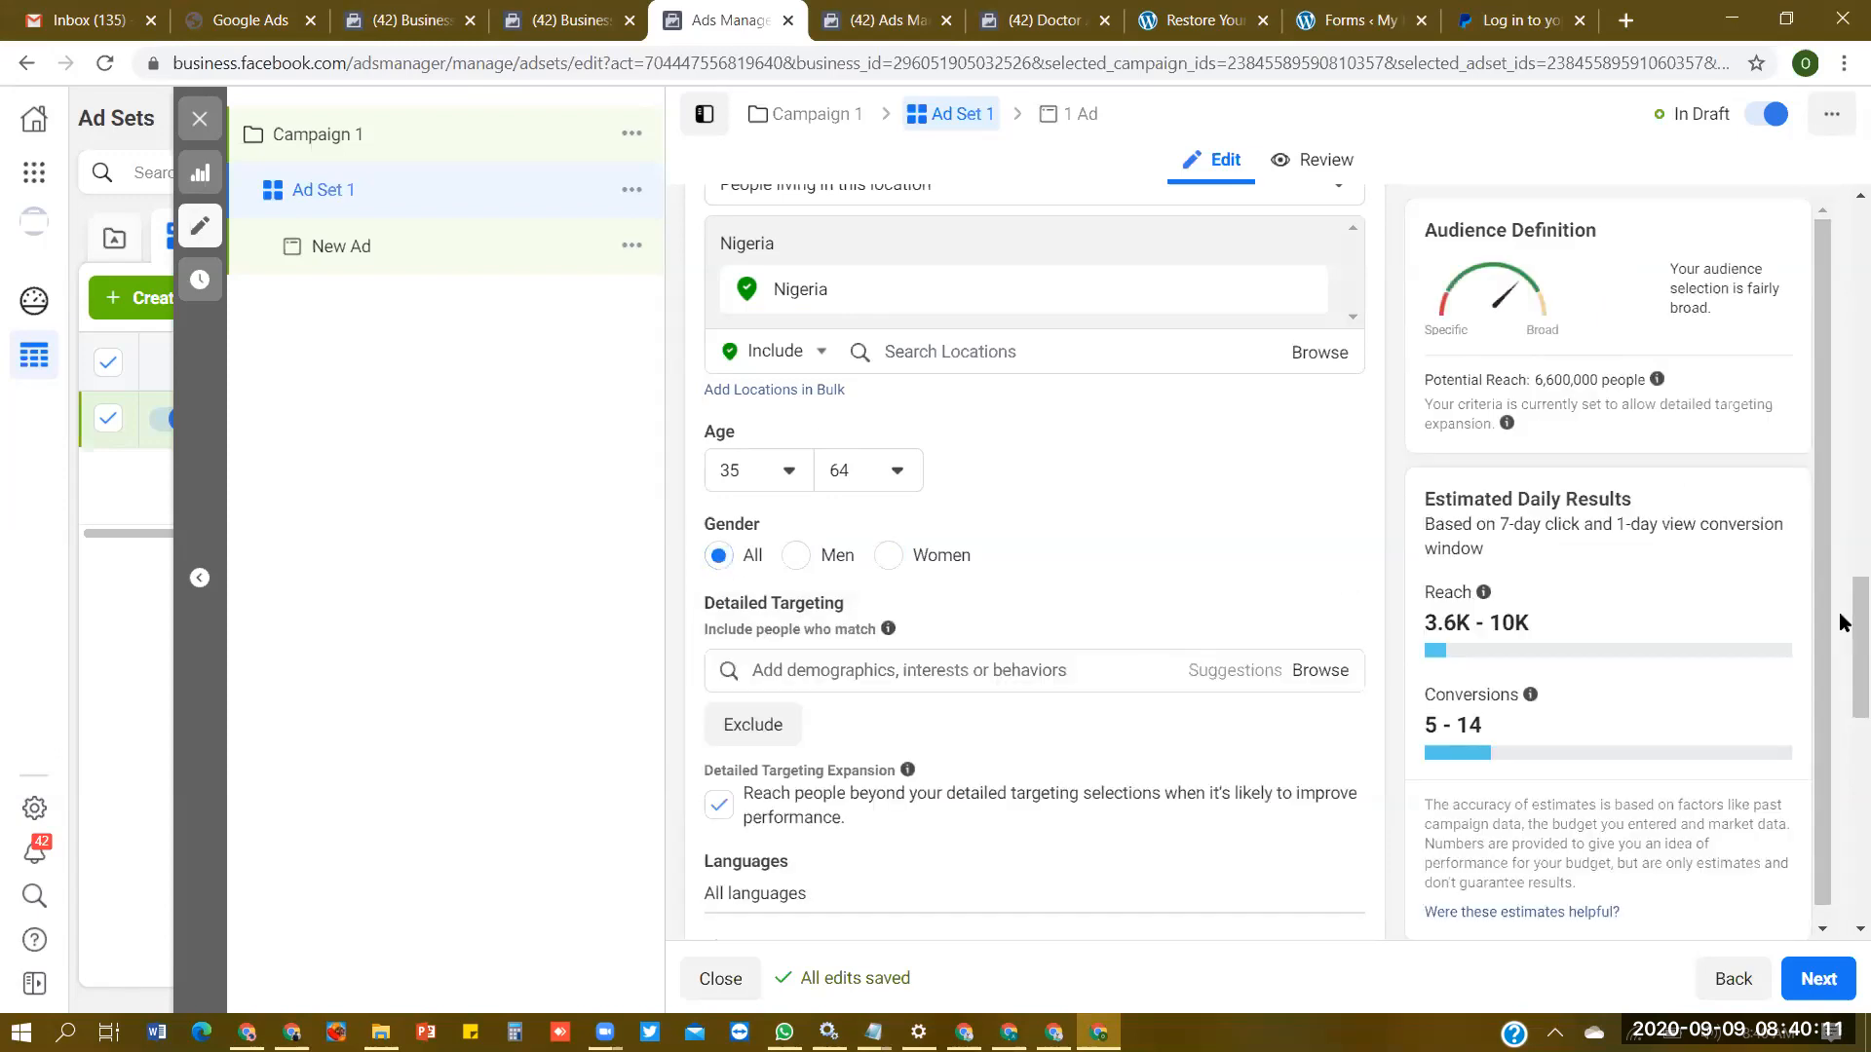
pyautogui.scroll(-2, 871, 529)
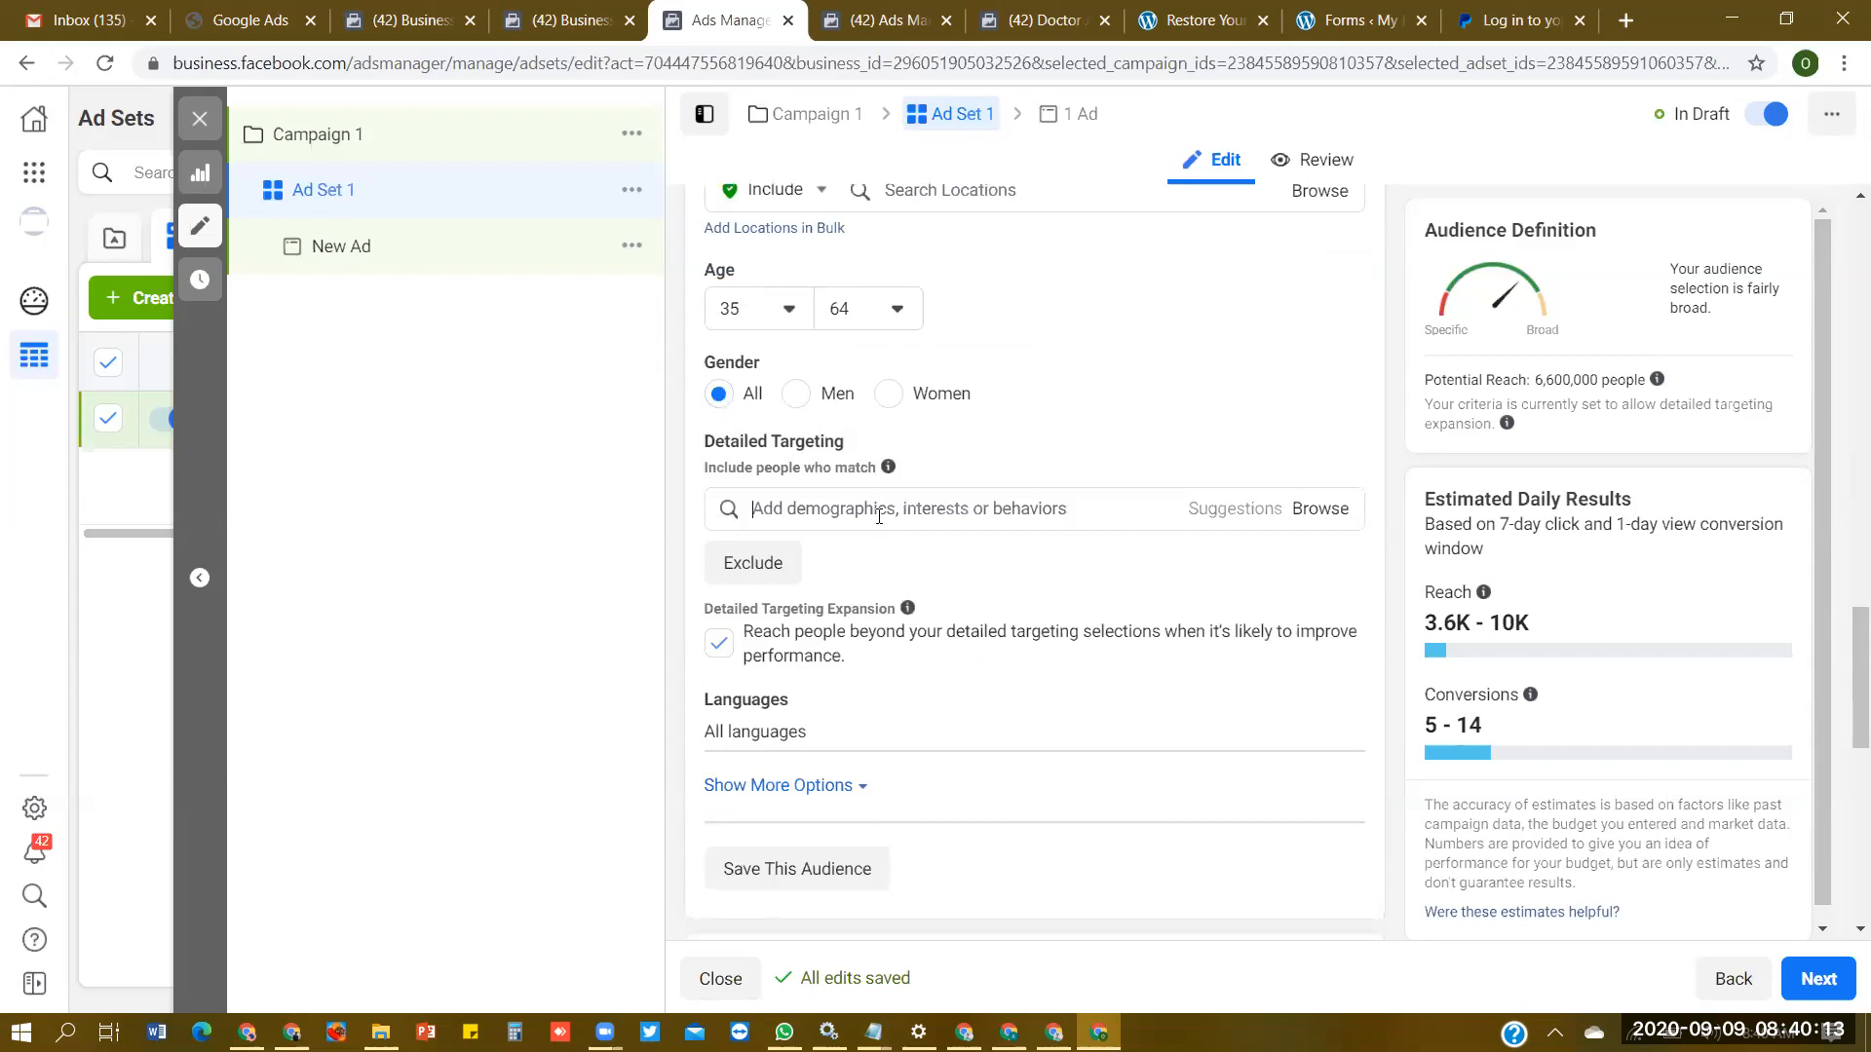
pyautogui.click(879, 517)
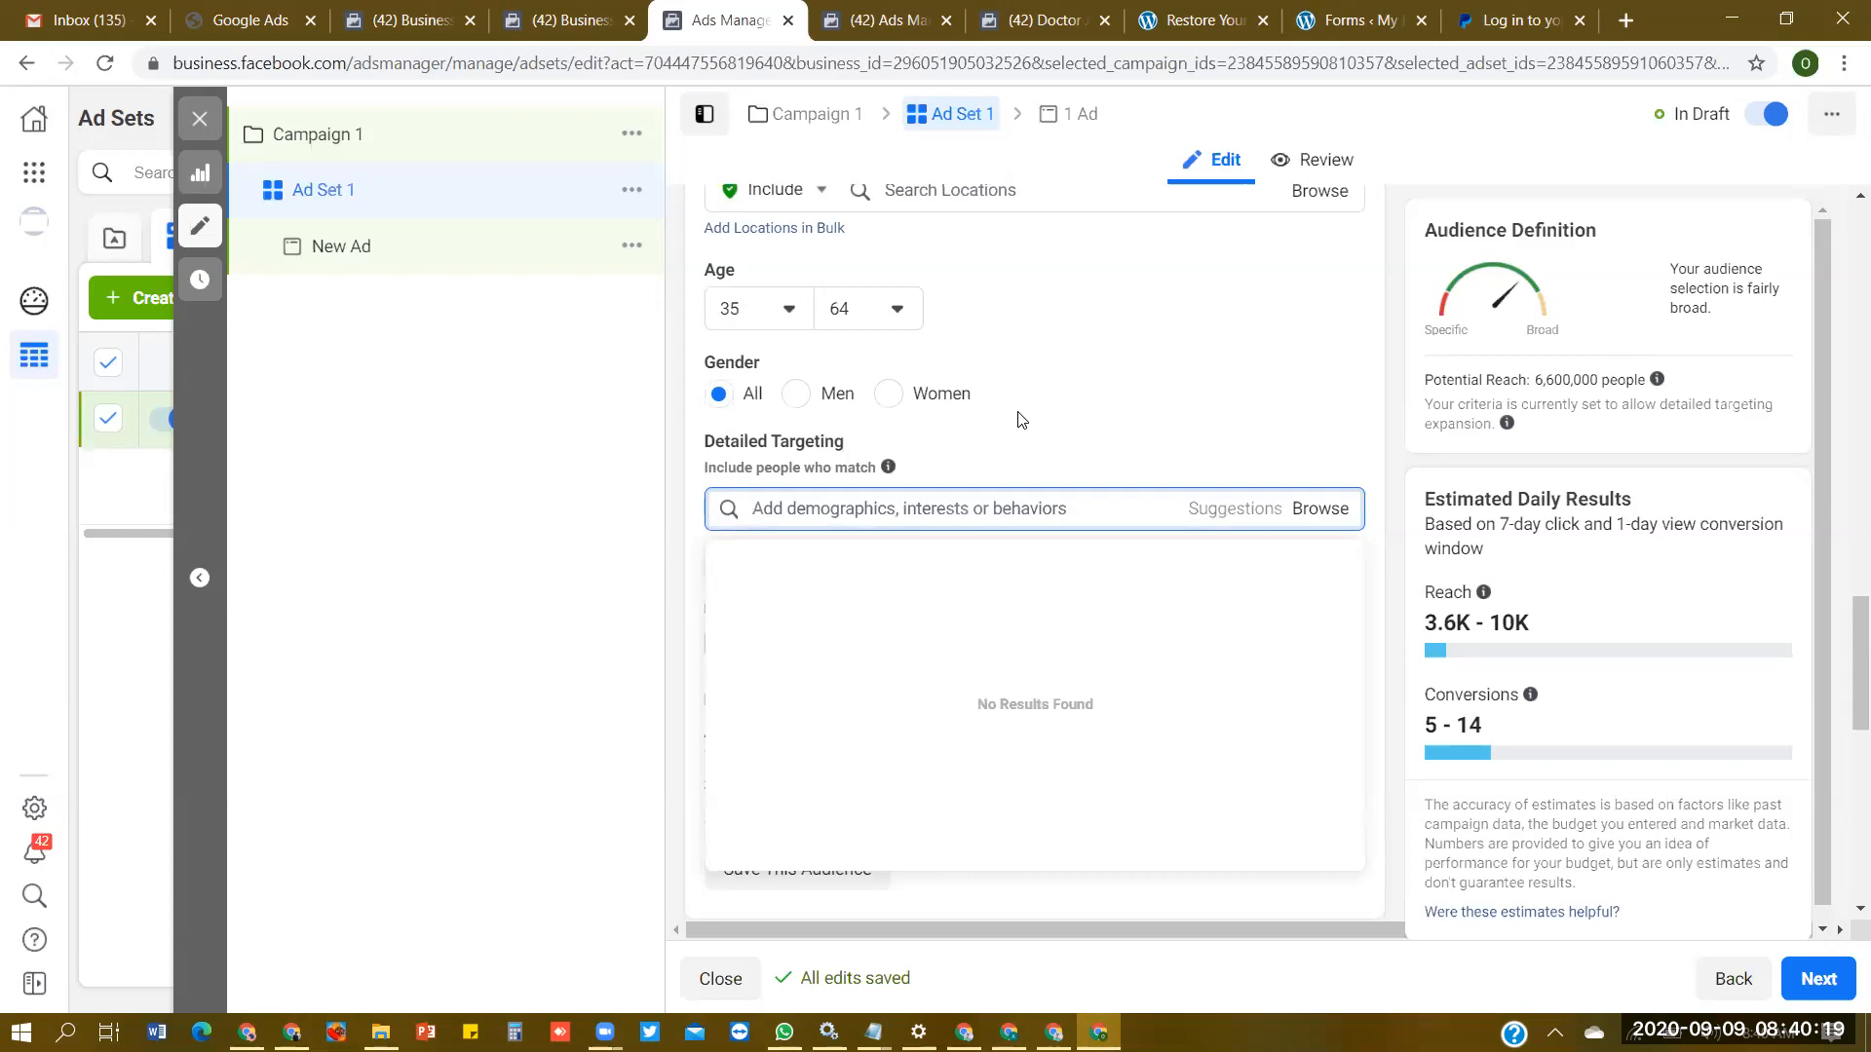
pyautogui.write('engaged')
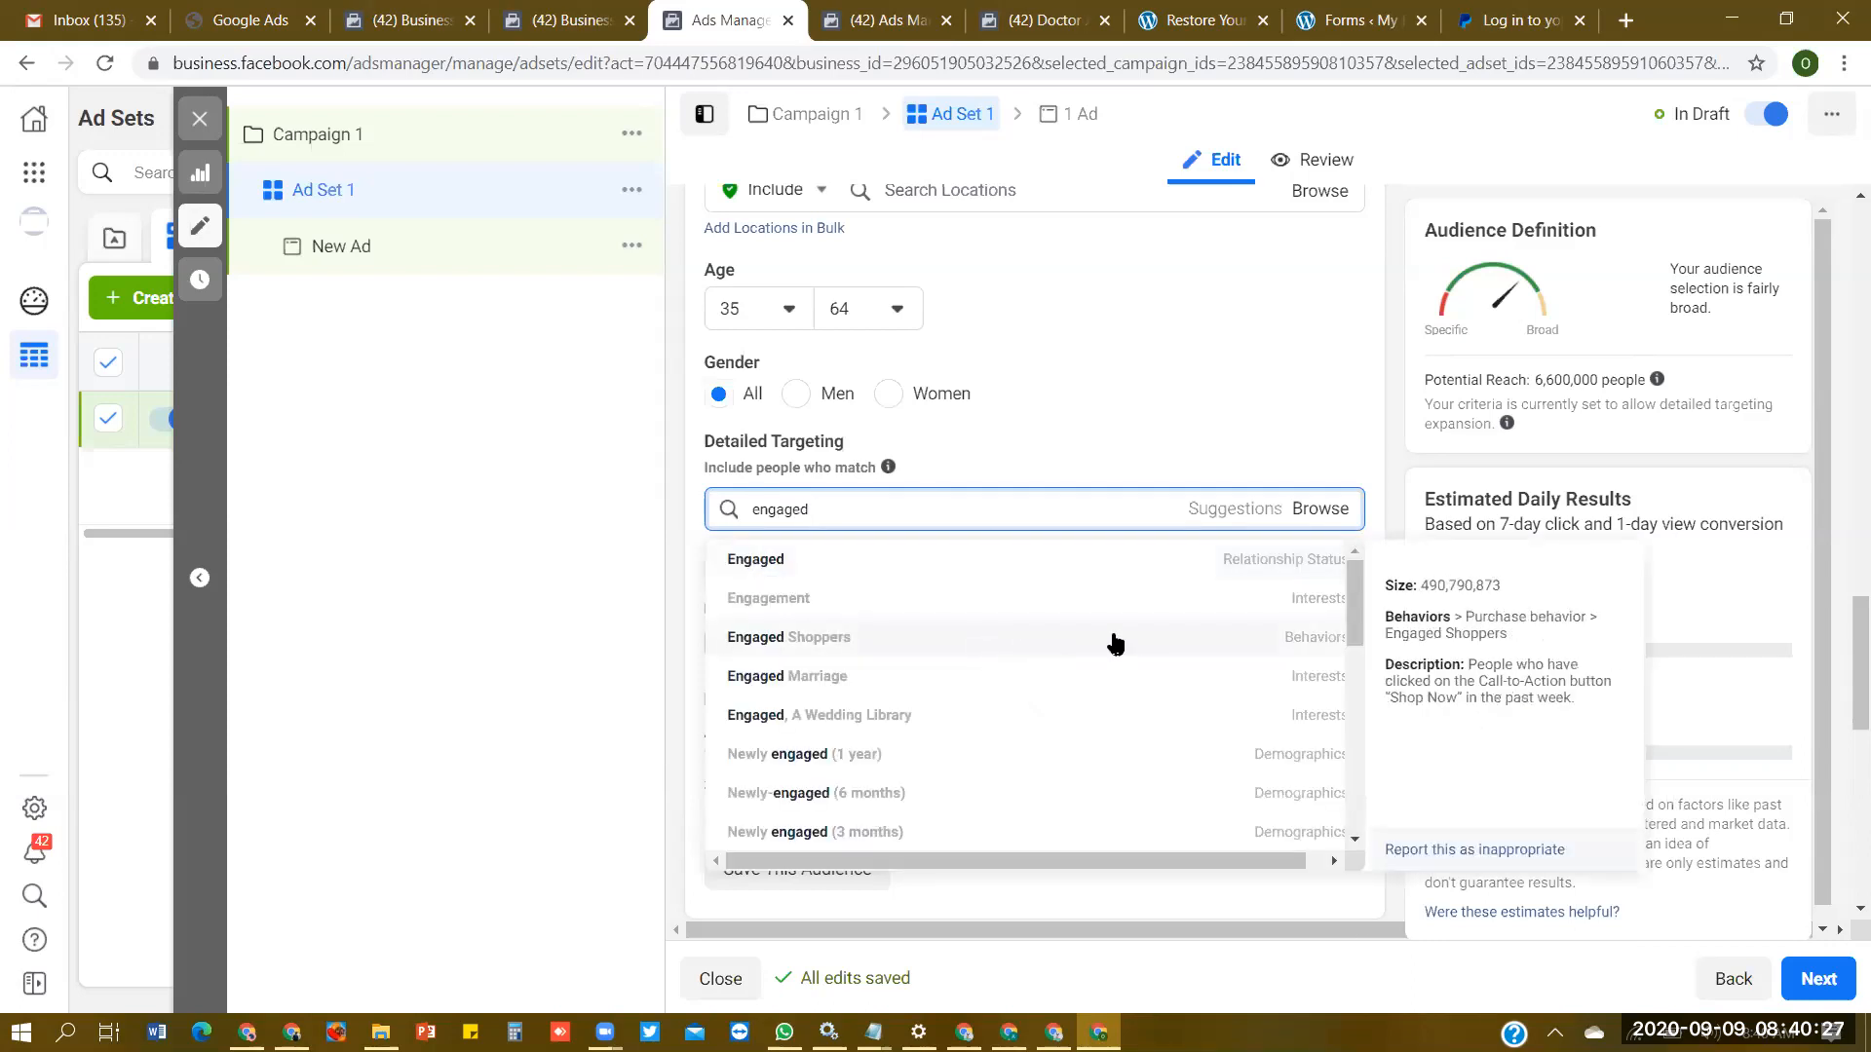
pyautogui.click(1130, 628)
# - Add the interests Sahara Reporters and The Punch to the detailed targeting
pyautogui.click(933, 514)
pyautogui.write('sahara')
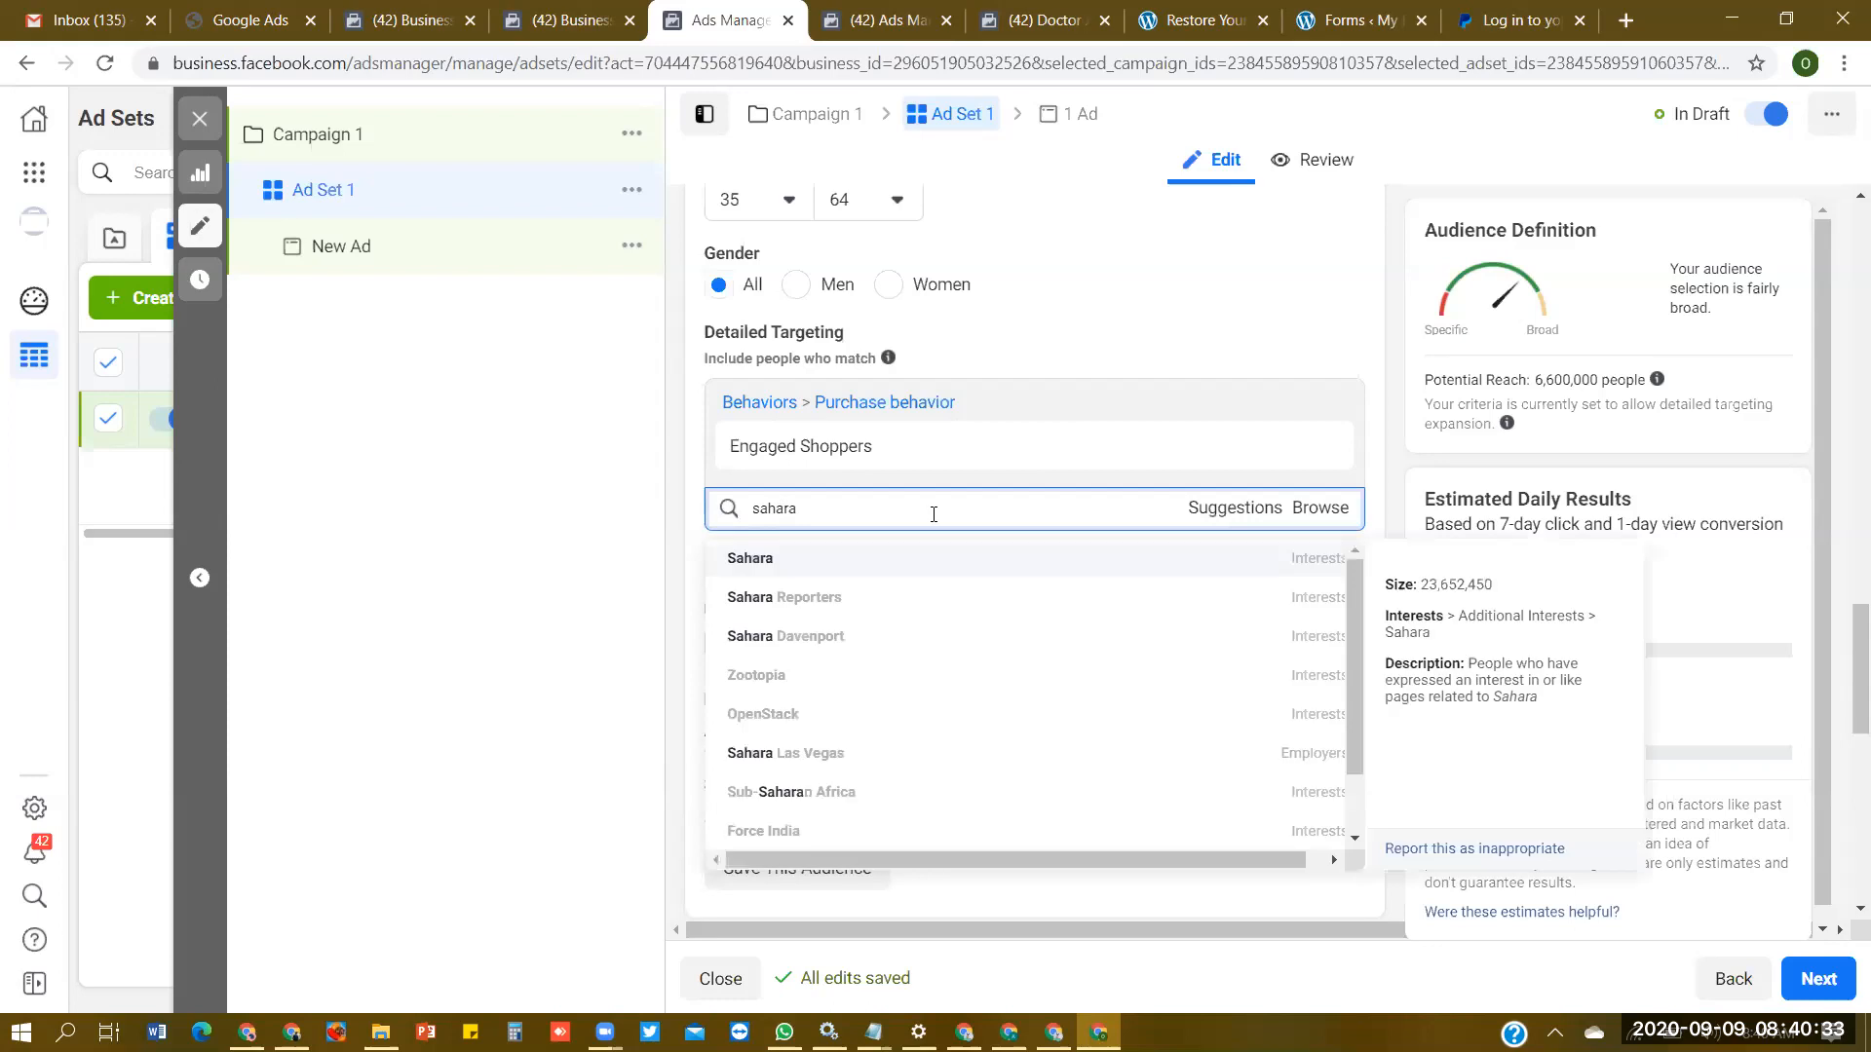
pyautogui.click(978, 607)
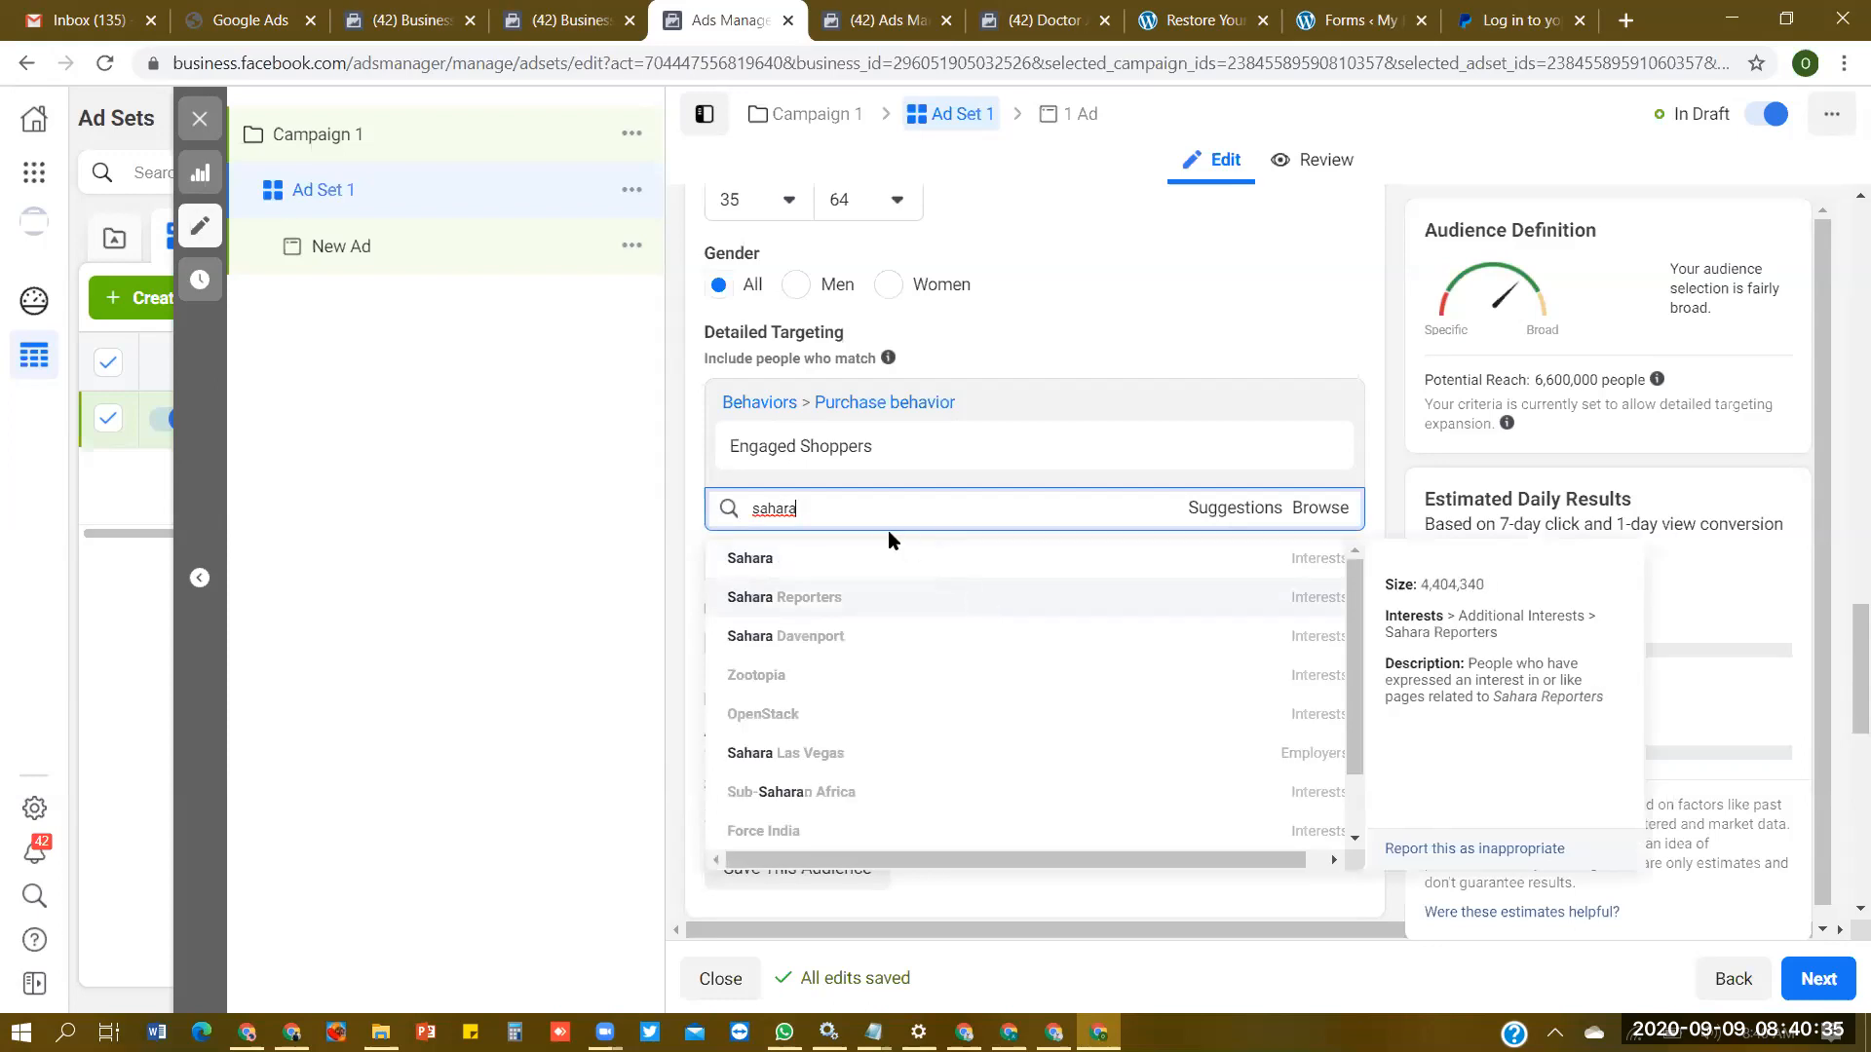
pyautogui.write('punch')
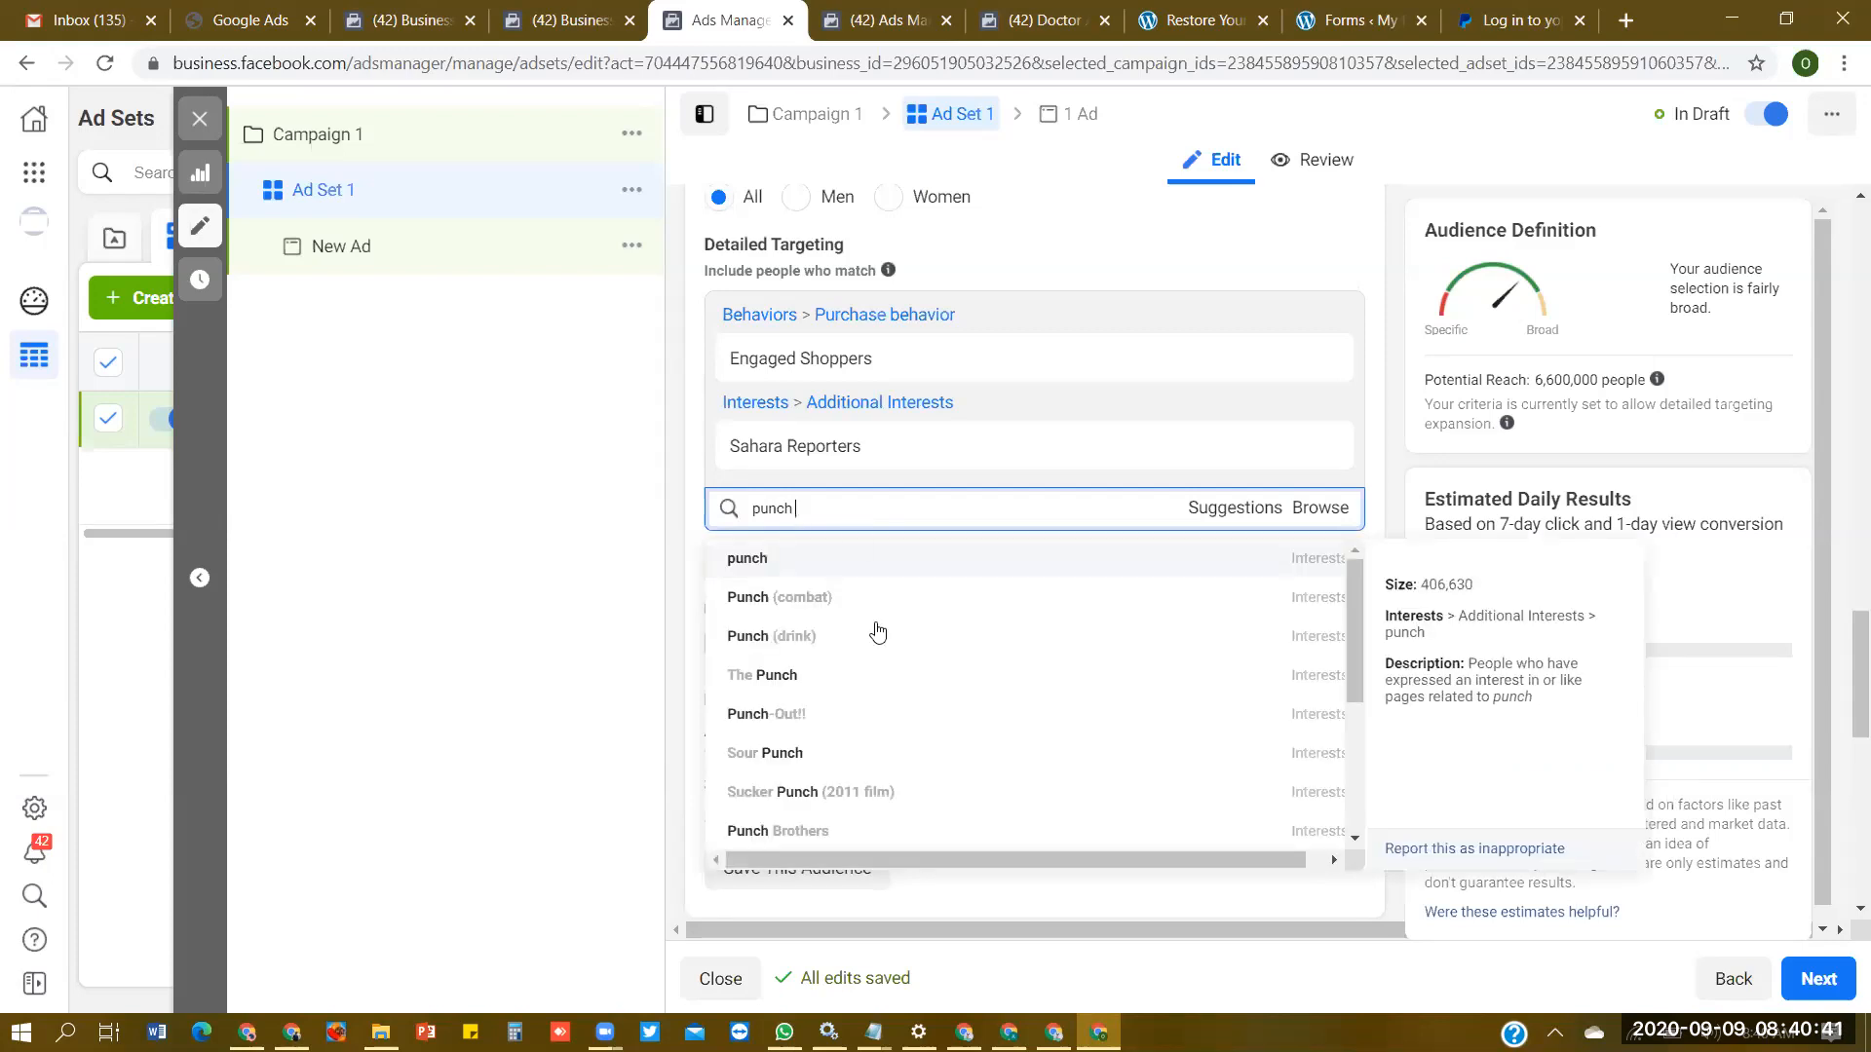
pyautogui.click(880, 690)
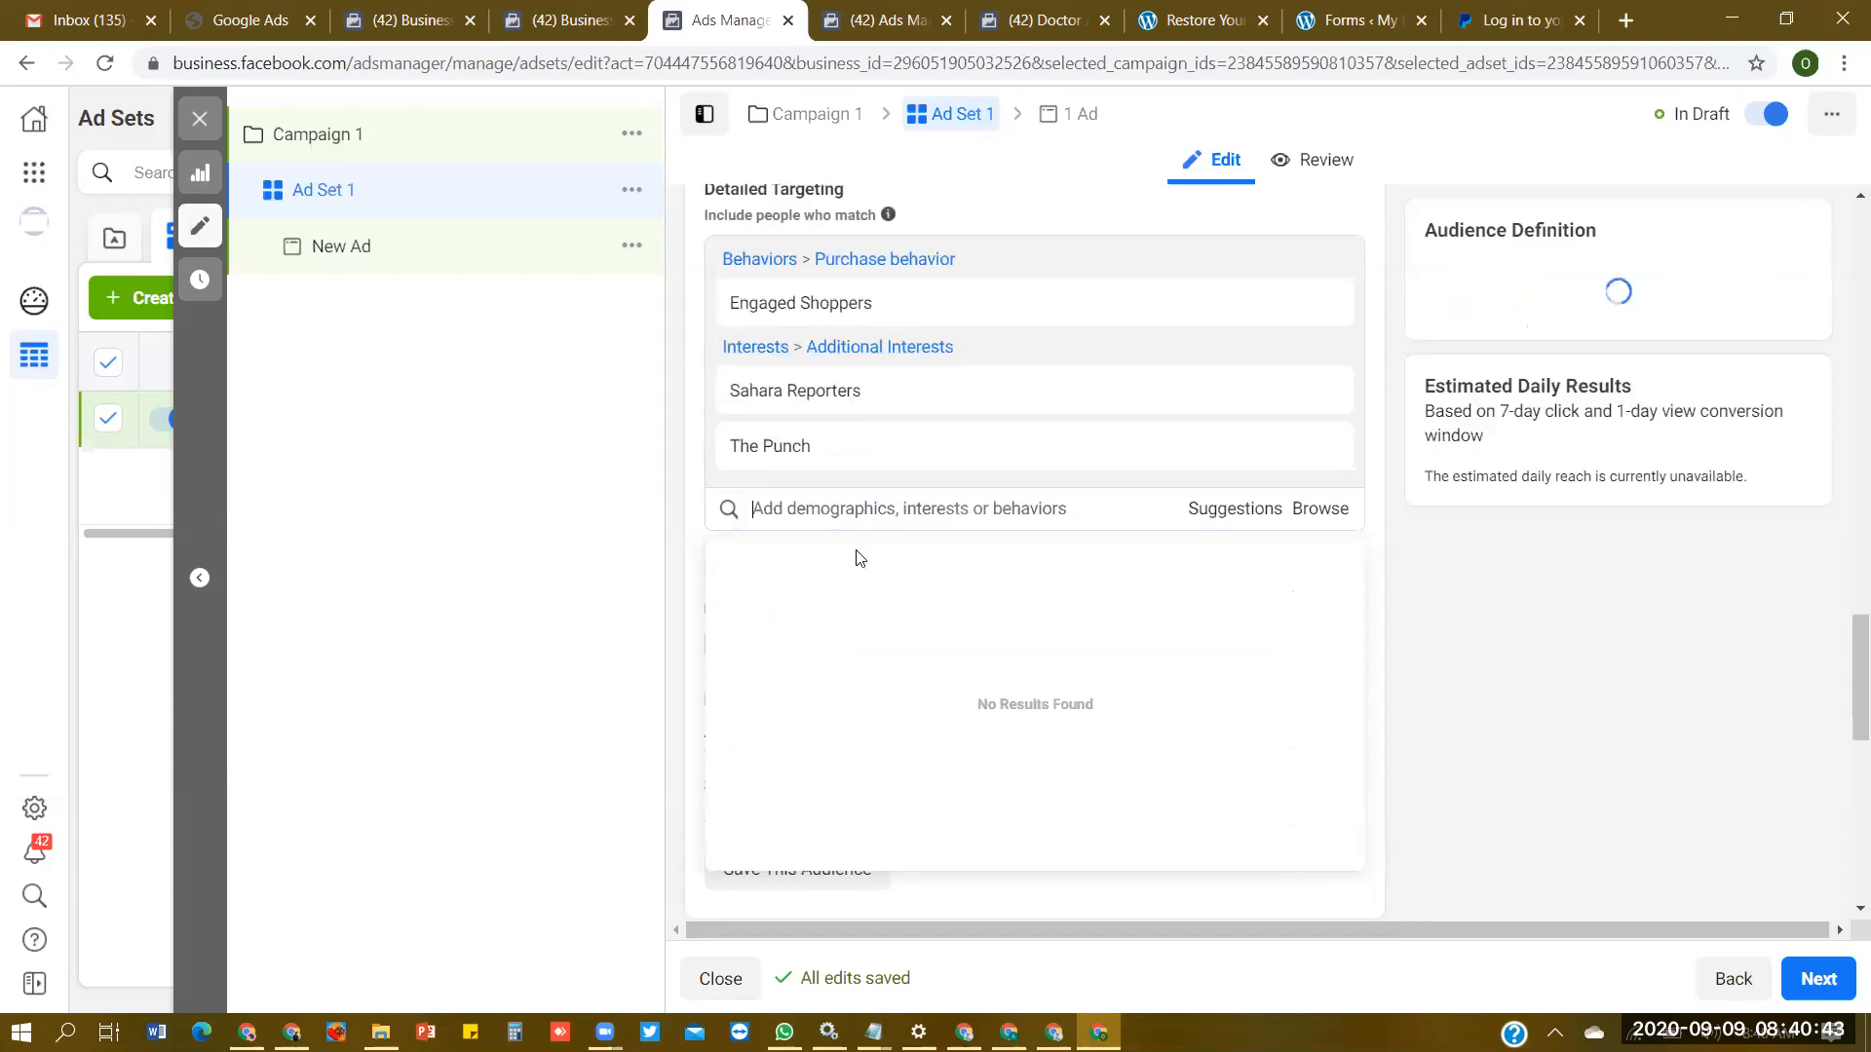
# - Add the interests Eye, Human eye and Online shopping to the detailed targeting
pyautogui.click(916, 510)
pyautogui.write('eye')
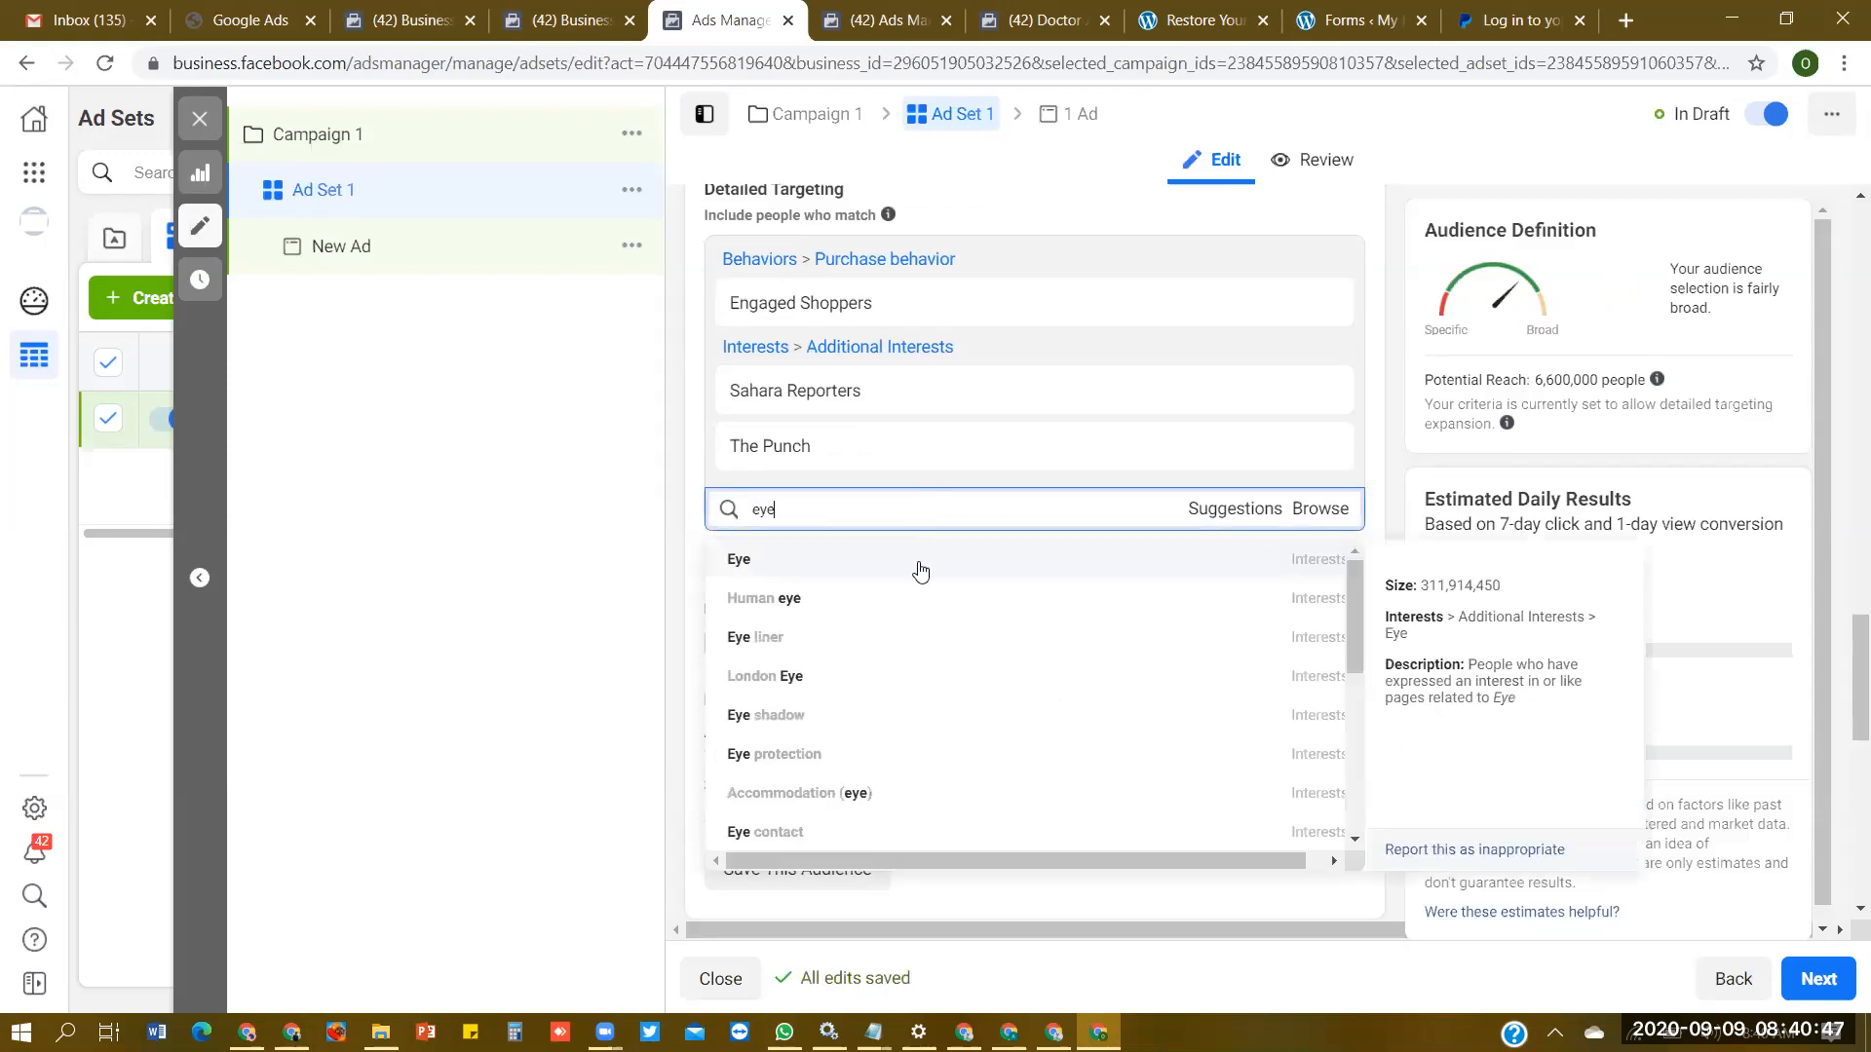
pyautogui.click(920, 564)
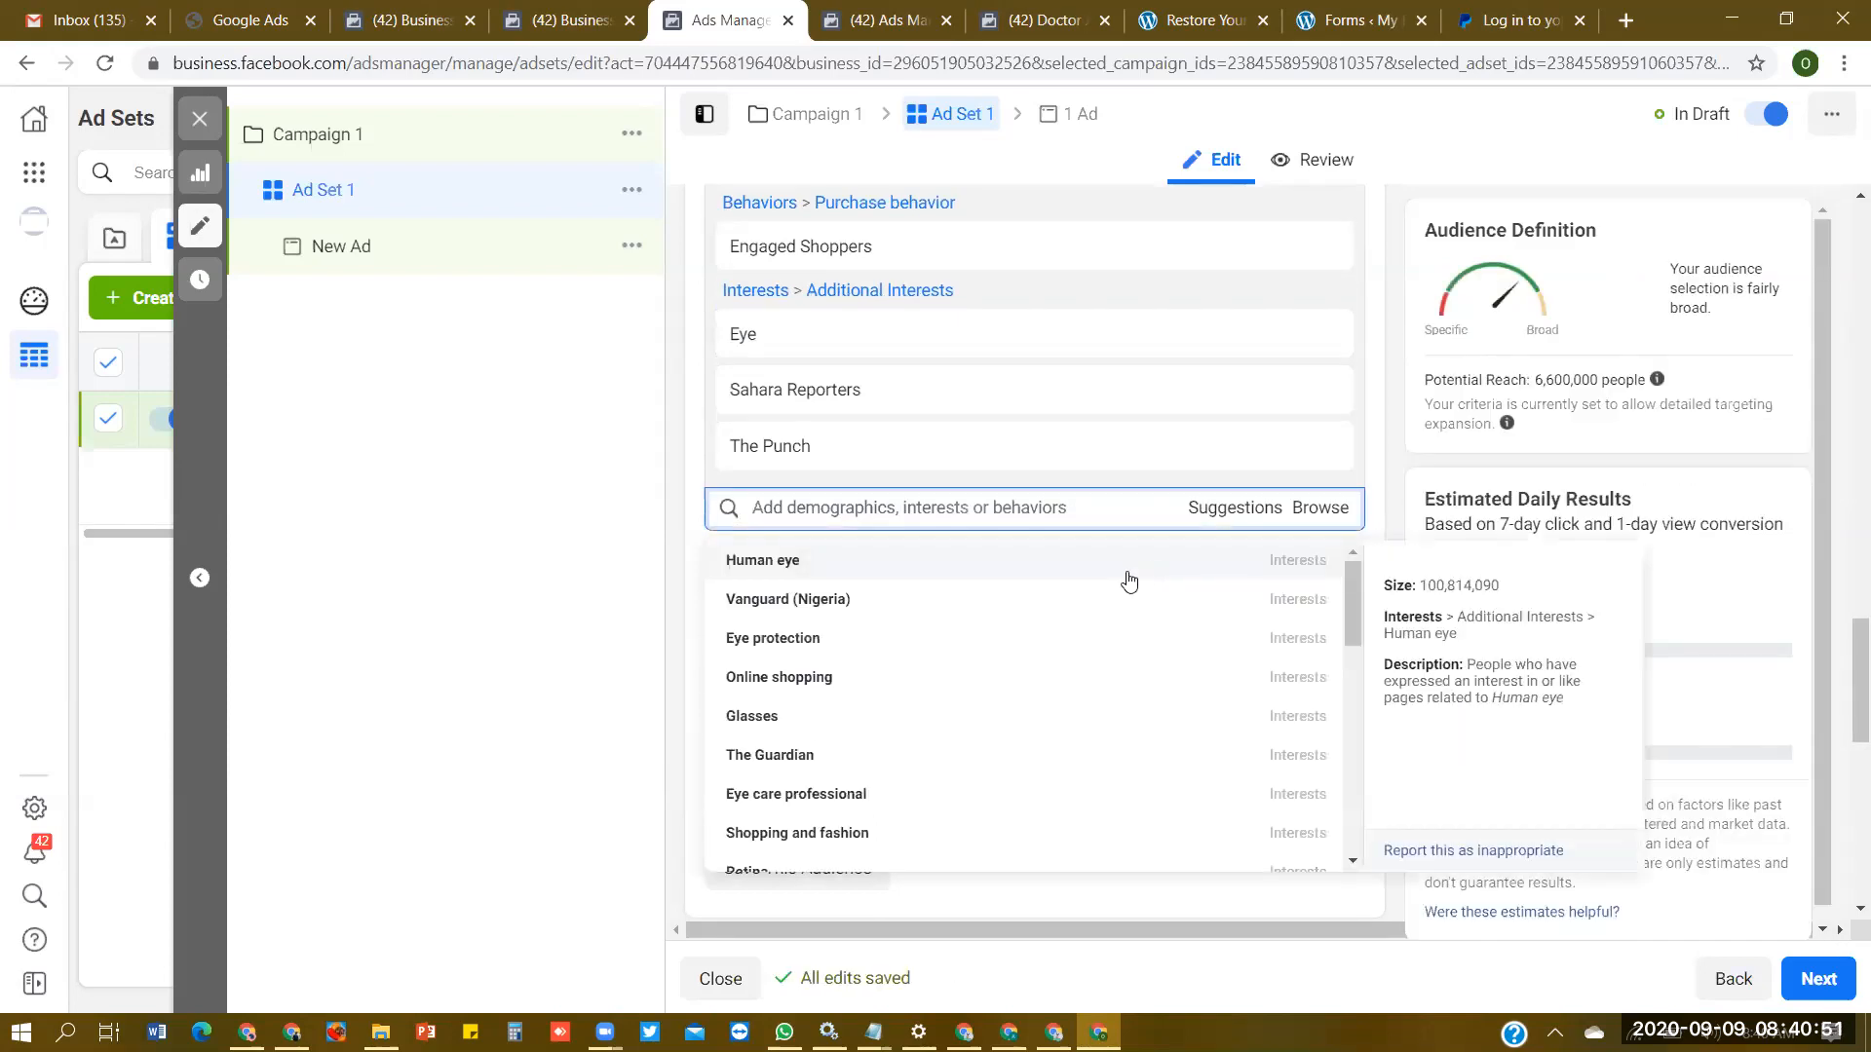
pyautogui.click(1120, 570)
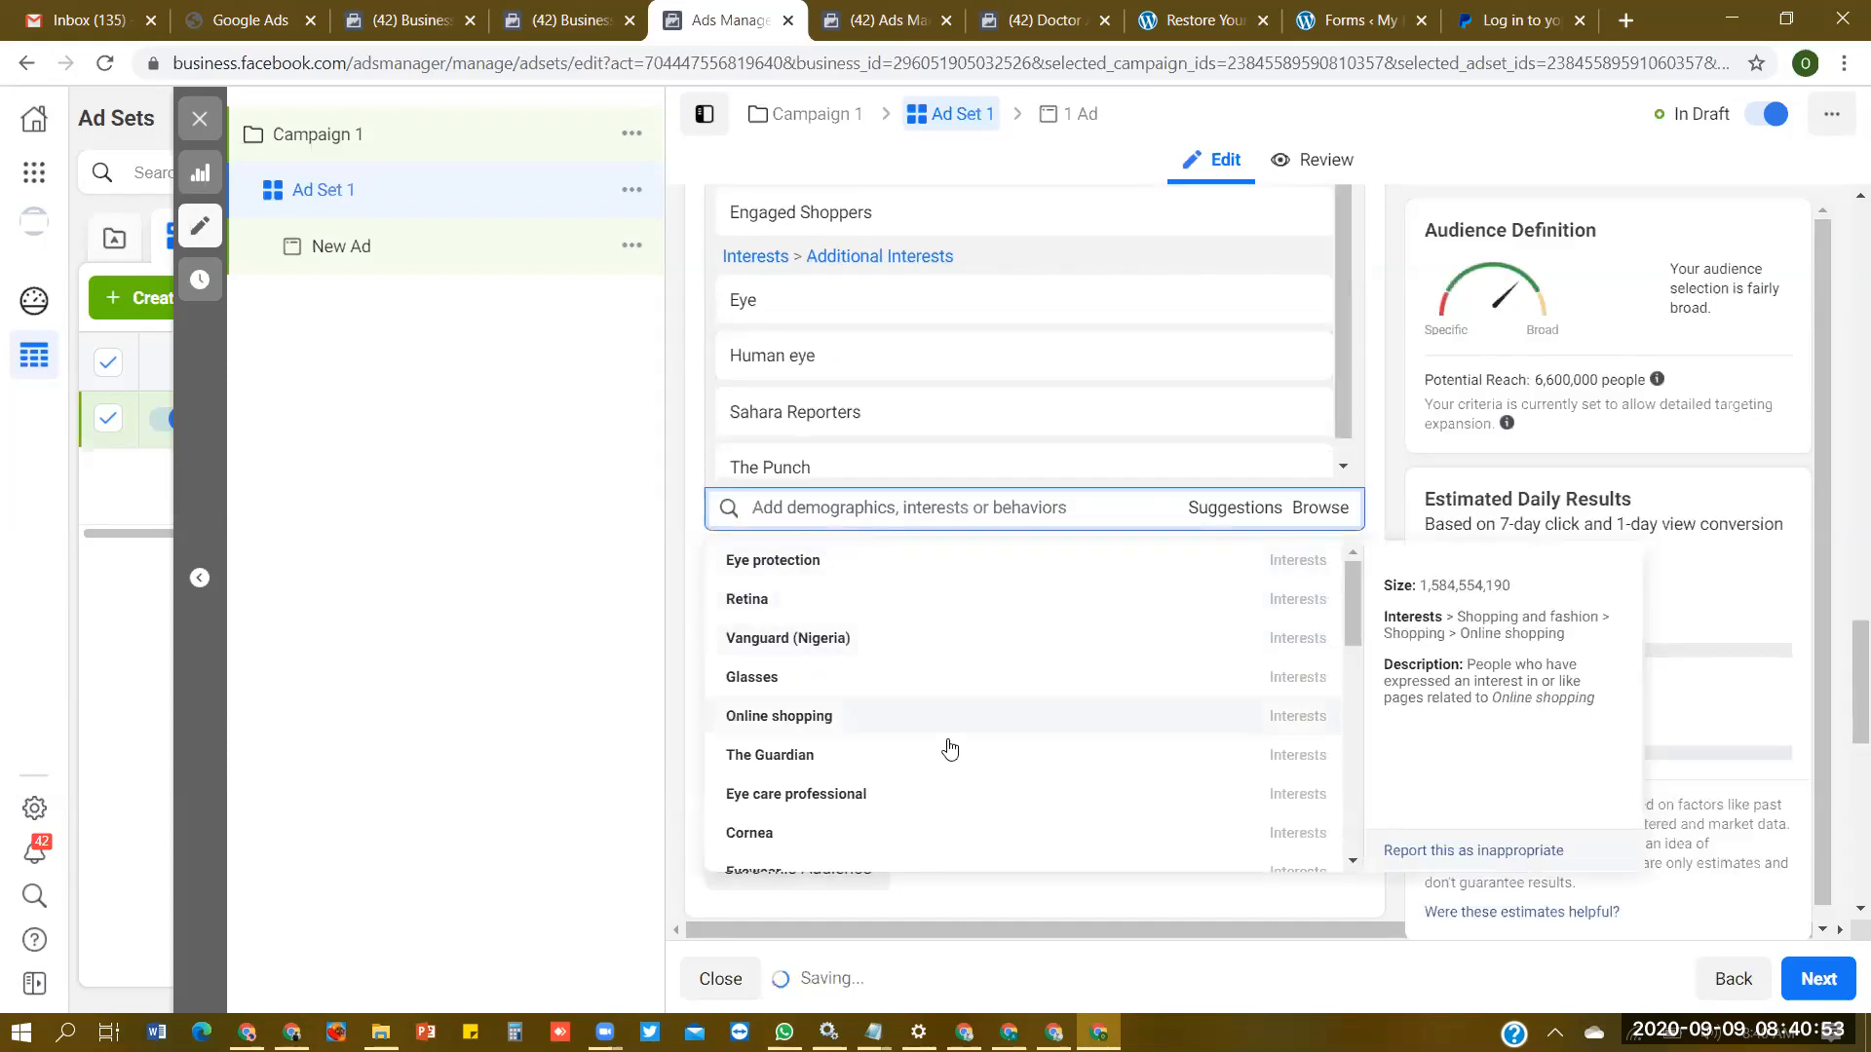
pyautogui.click(804, 717)
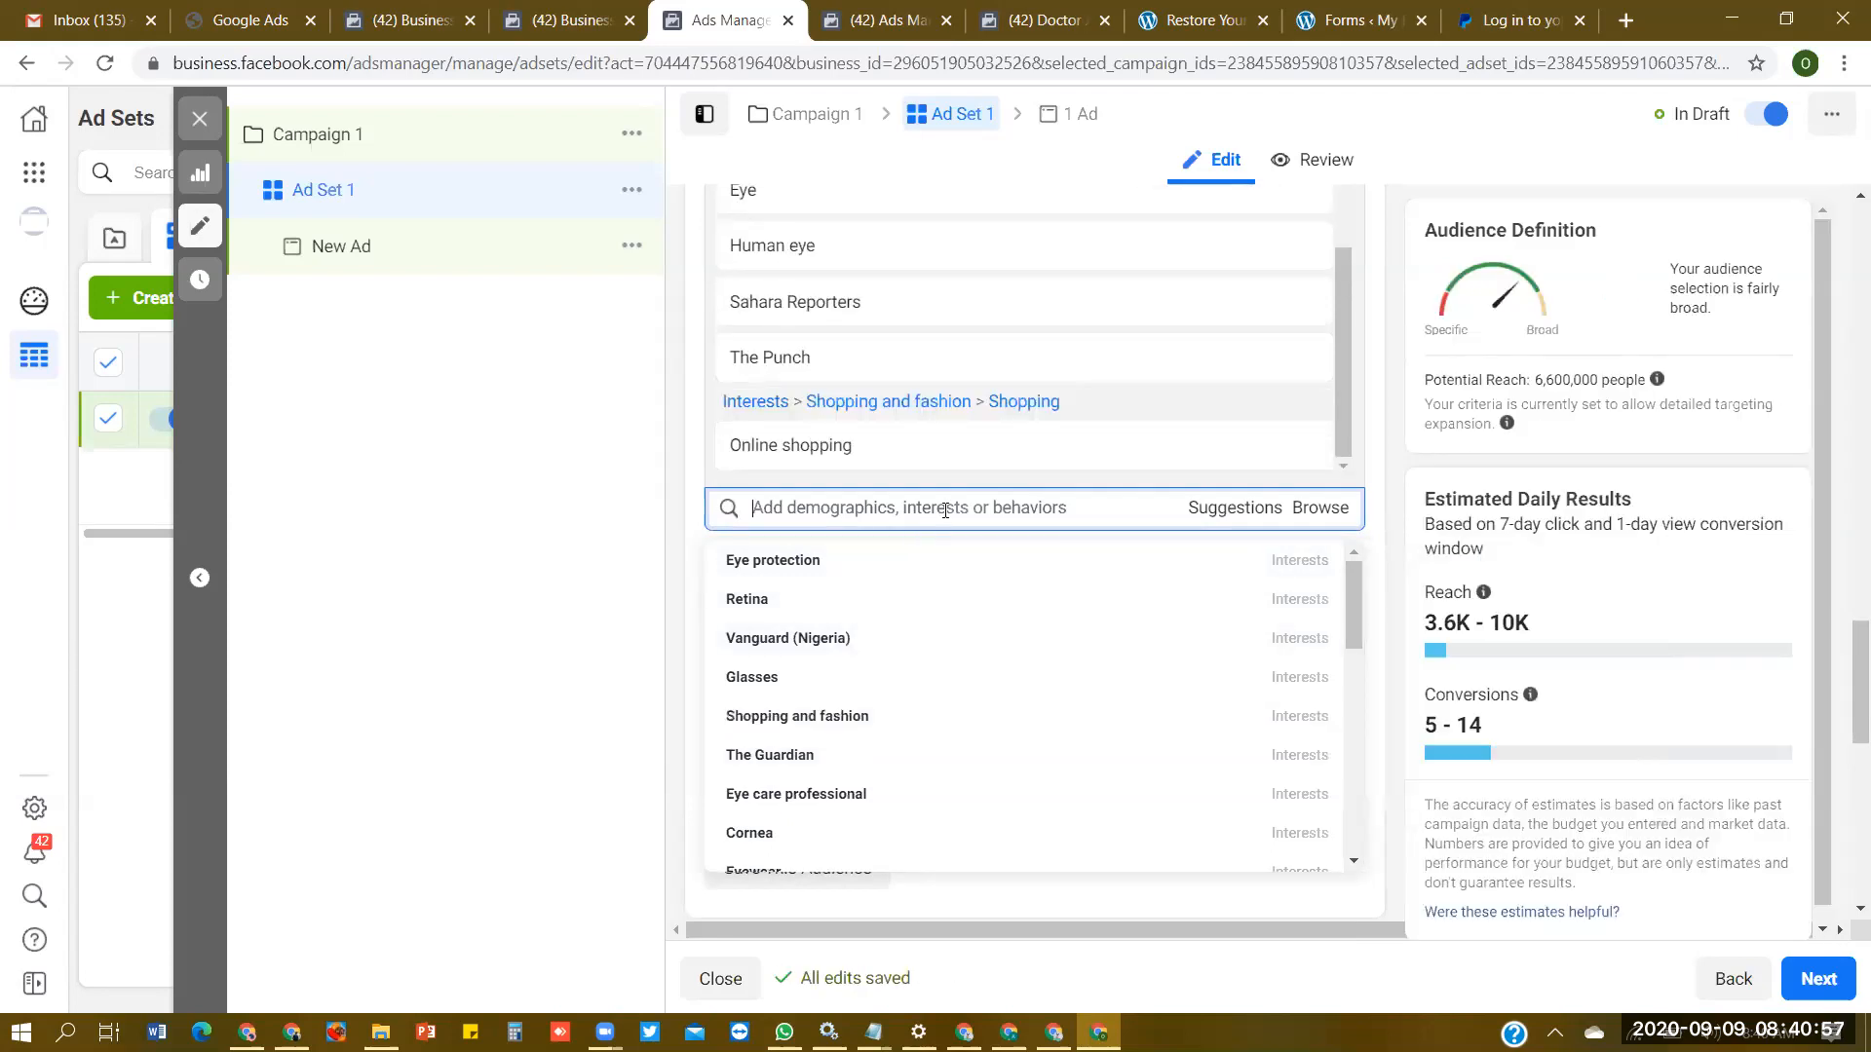
# - Search for "health" and add the interests health and Health & wellness to the detailed targeting
pyautogui.click(945, 511)
pyautogui.write('health')
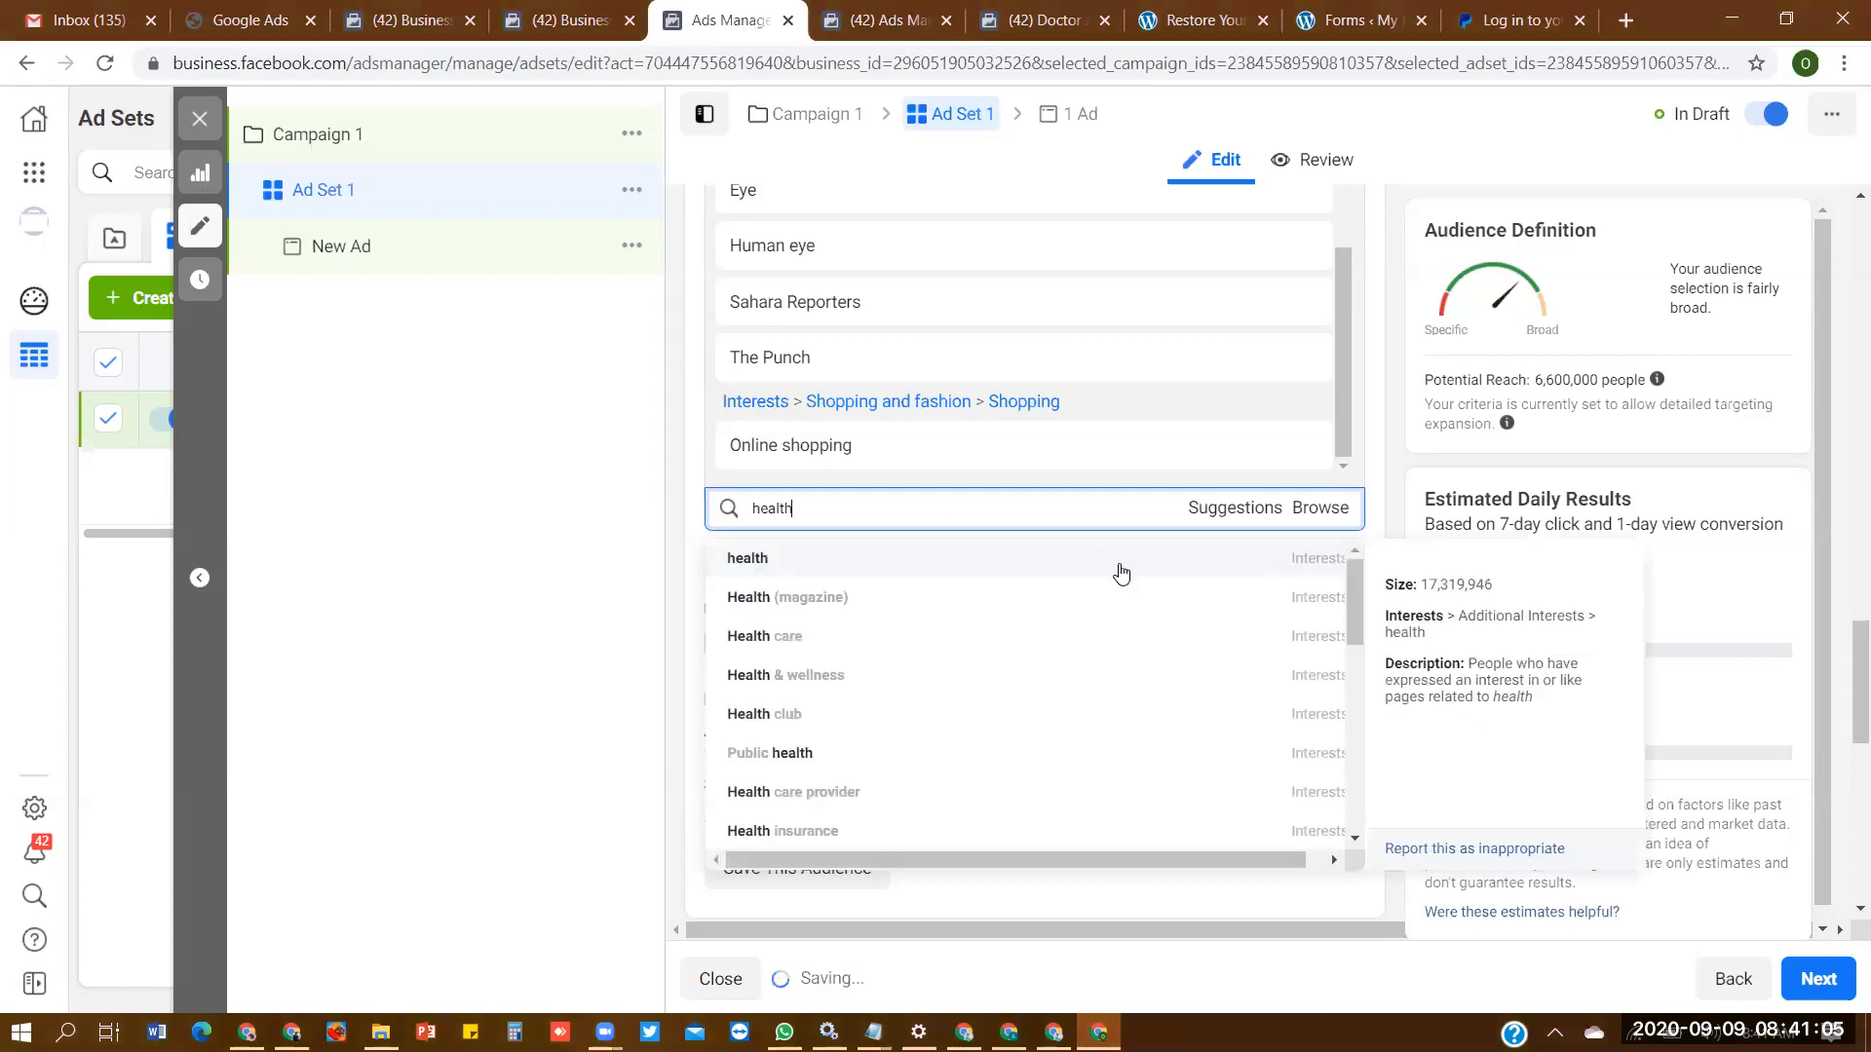
pyautogui.press('Return')
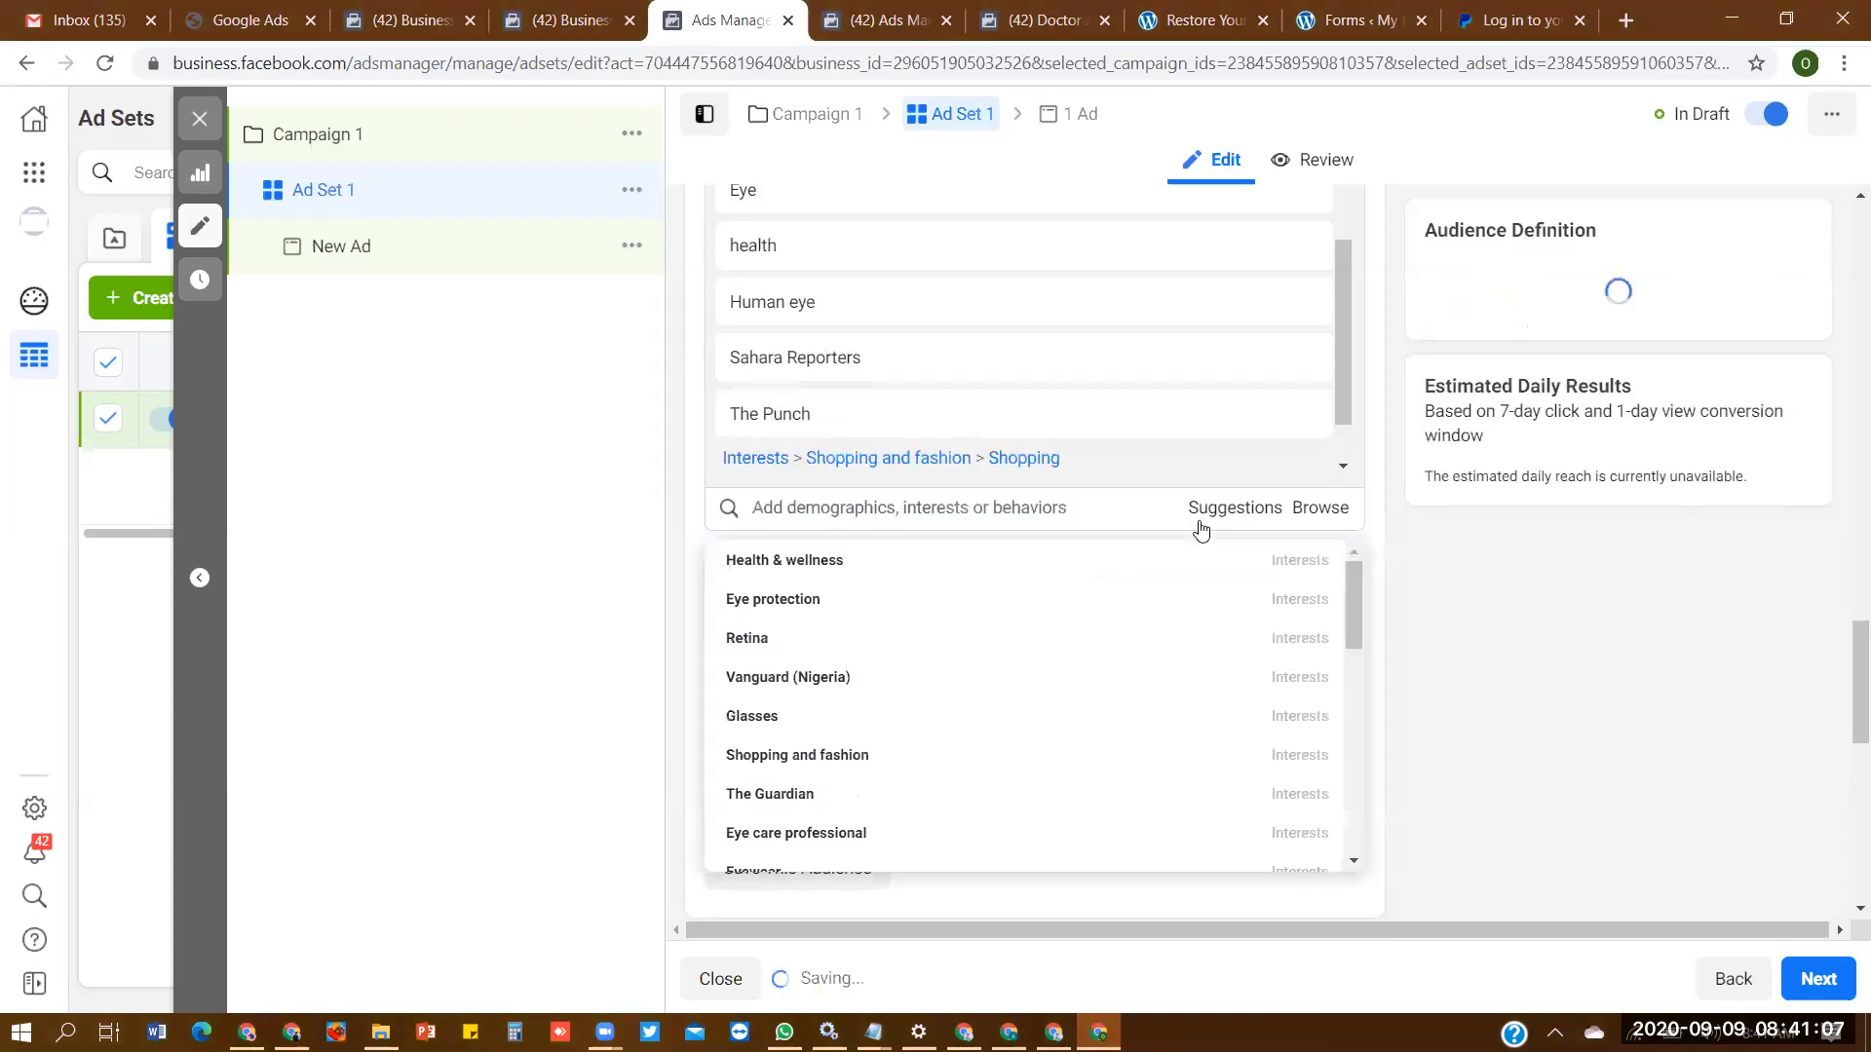
pyautogui.press('Return')
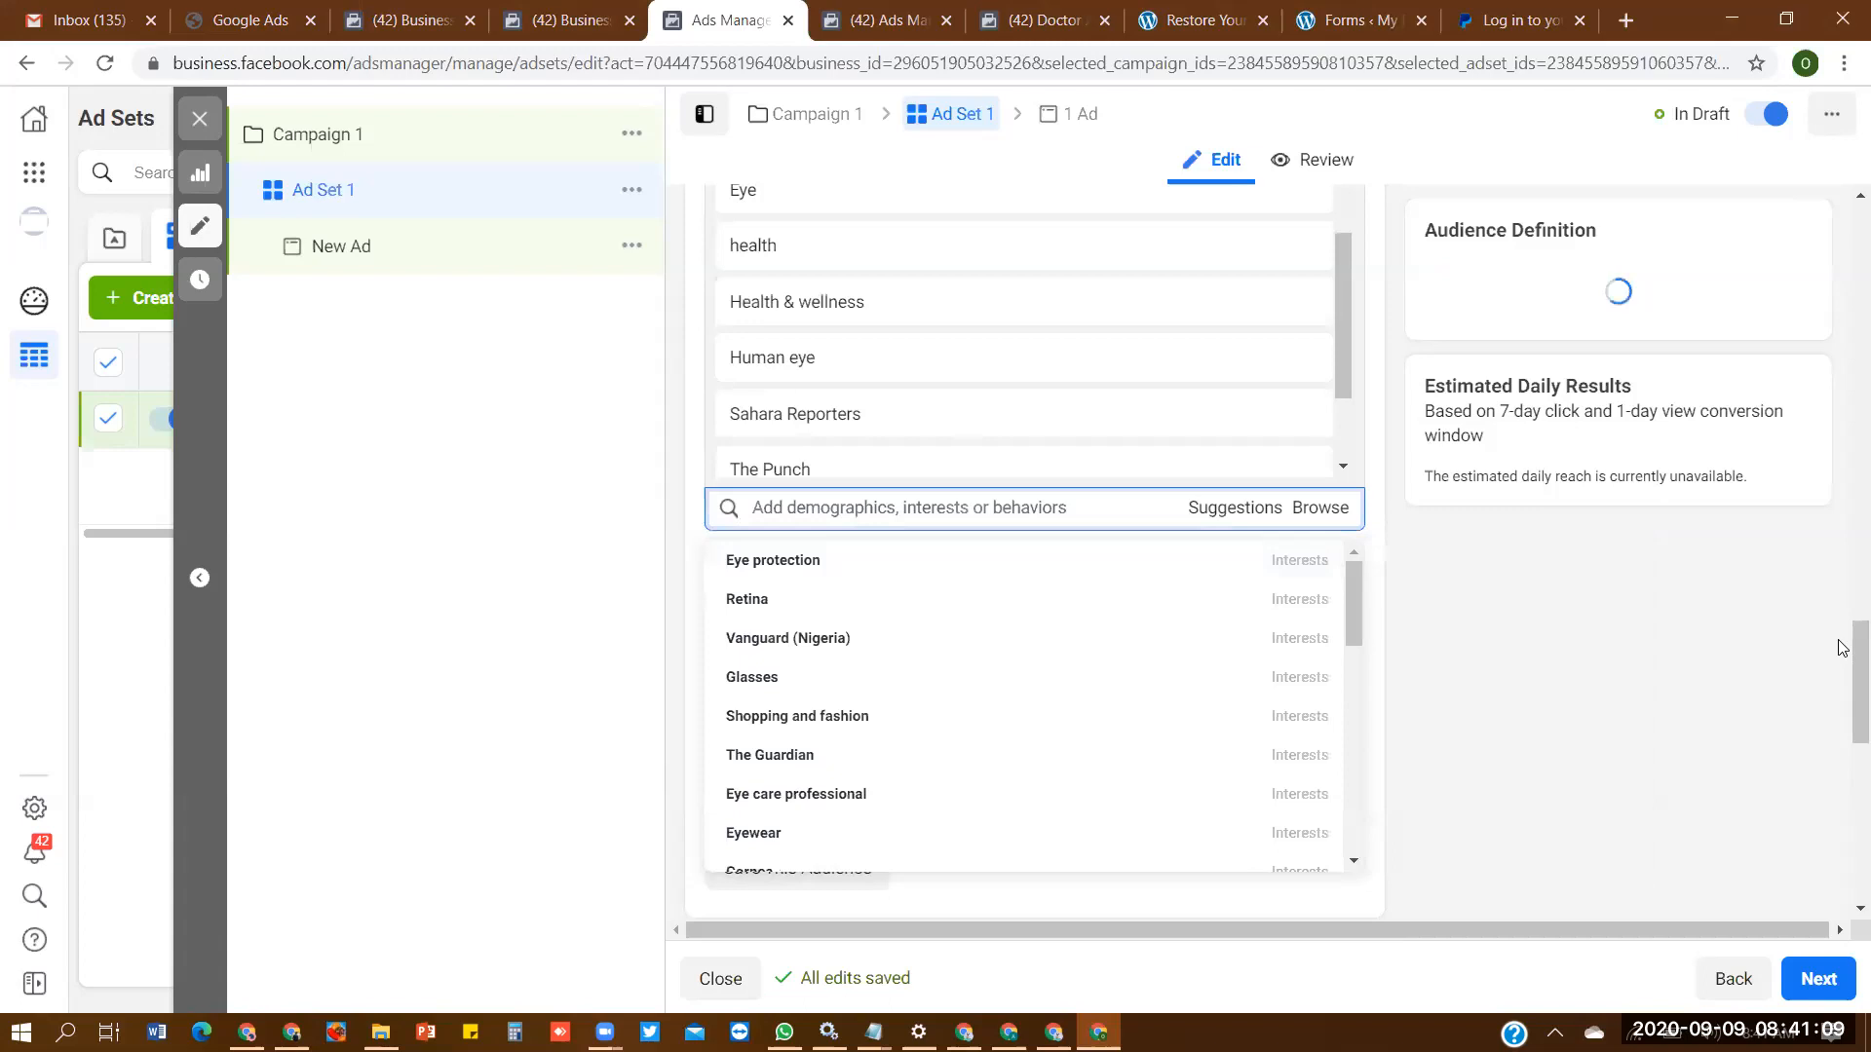
# - Switch the ad set to Manual Placements and limit the devices to Mobile by excluding Desktop
pyautogui.moveTo(1845, 657); pyautogui.dragTo(1841, 770)
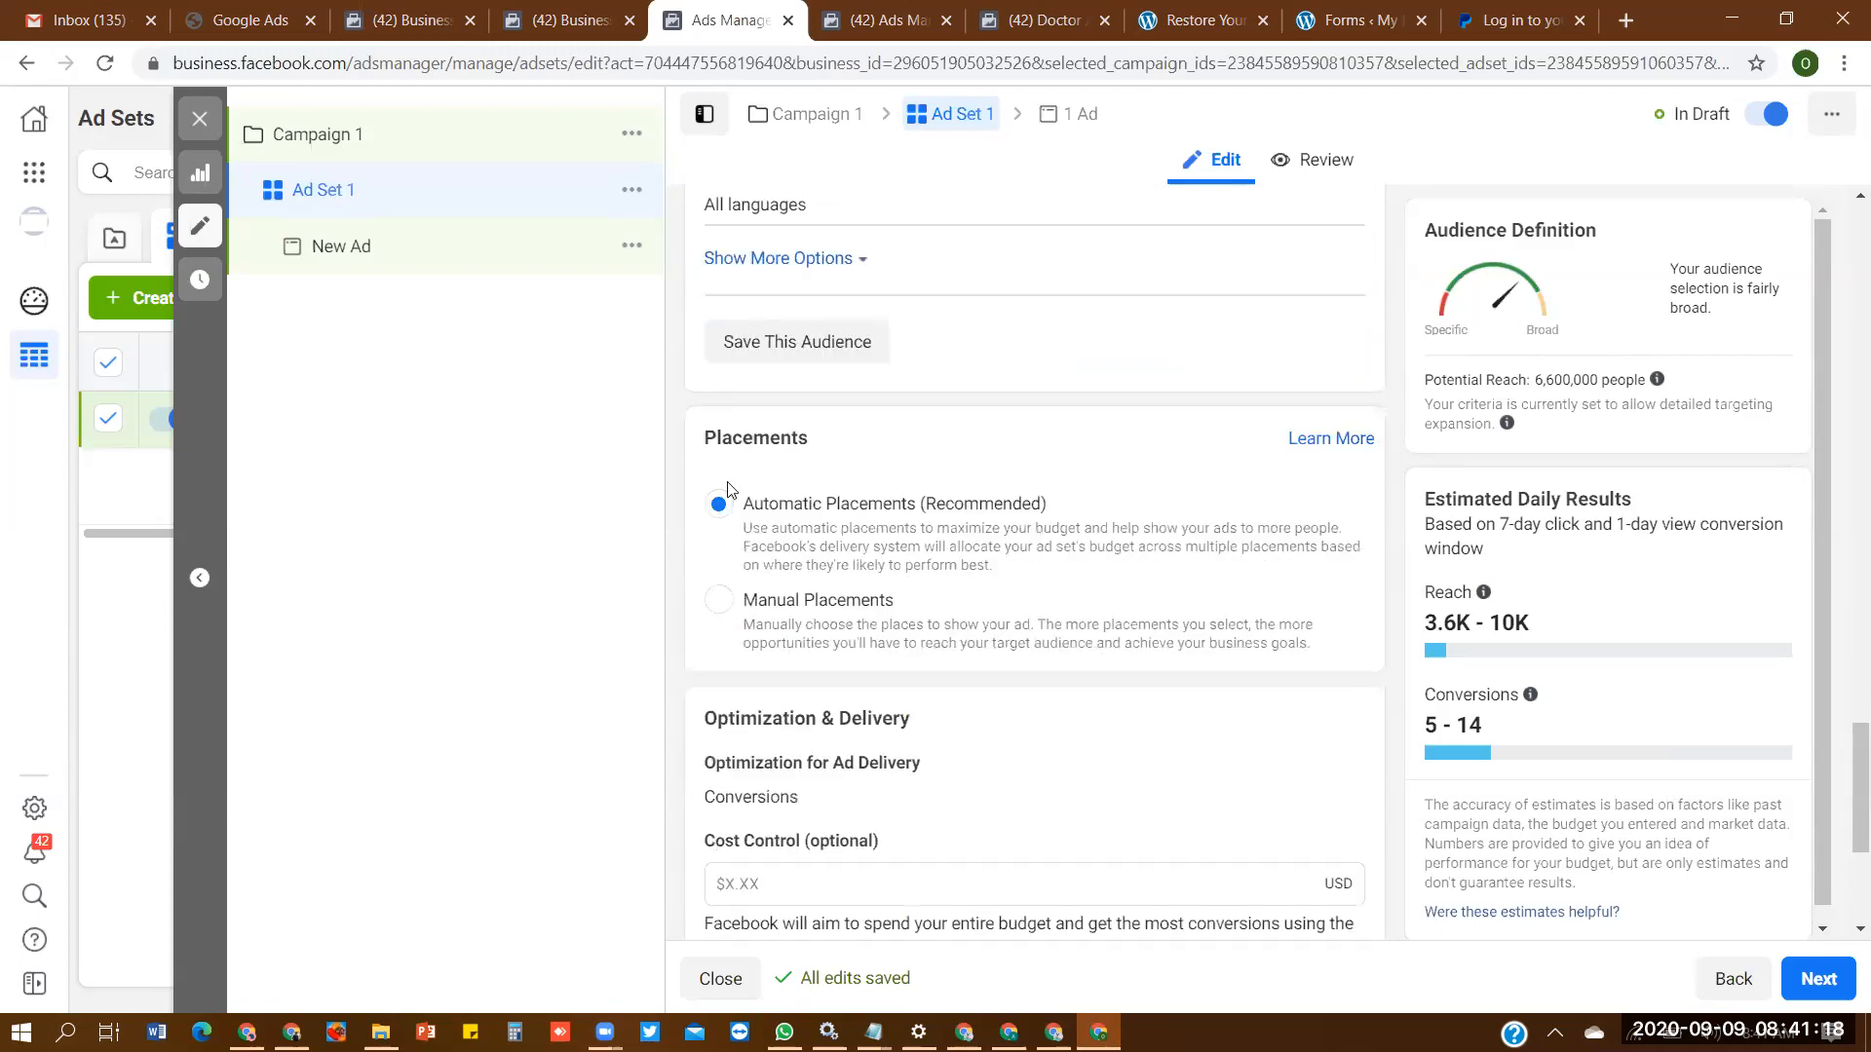
pyautogui.click(750, 617)
pyautogui.moveTo(1842, 604); pyautogui.dragTo(1845, 659)
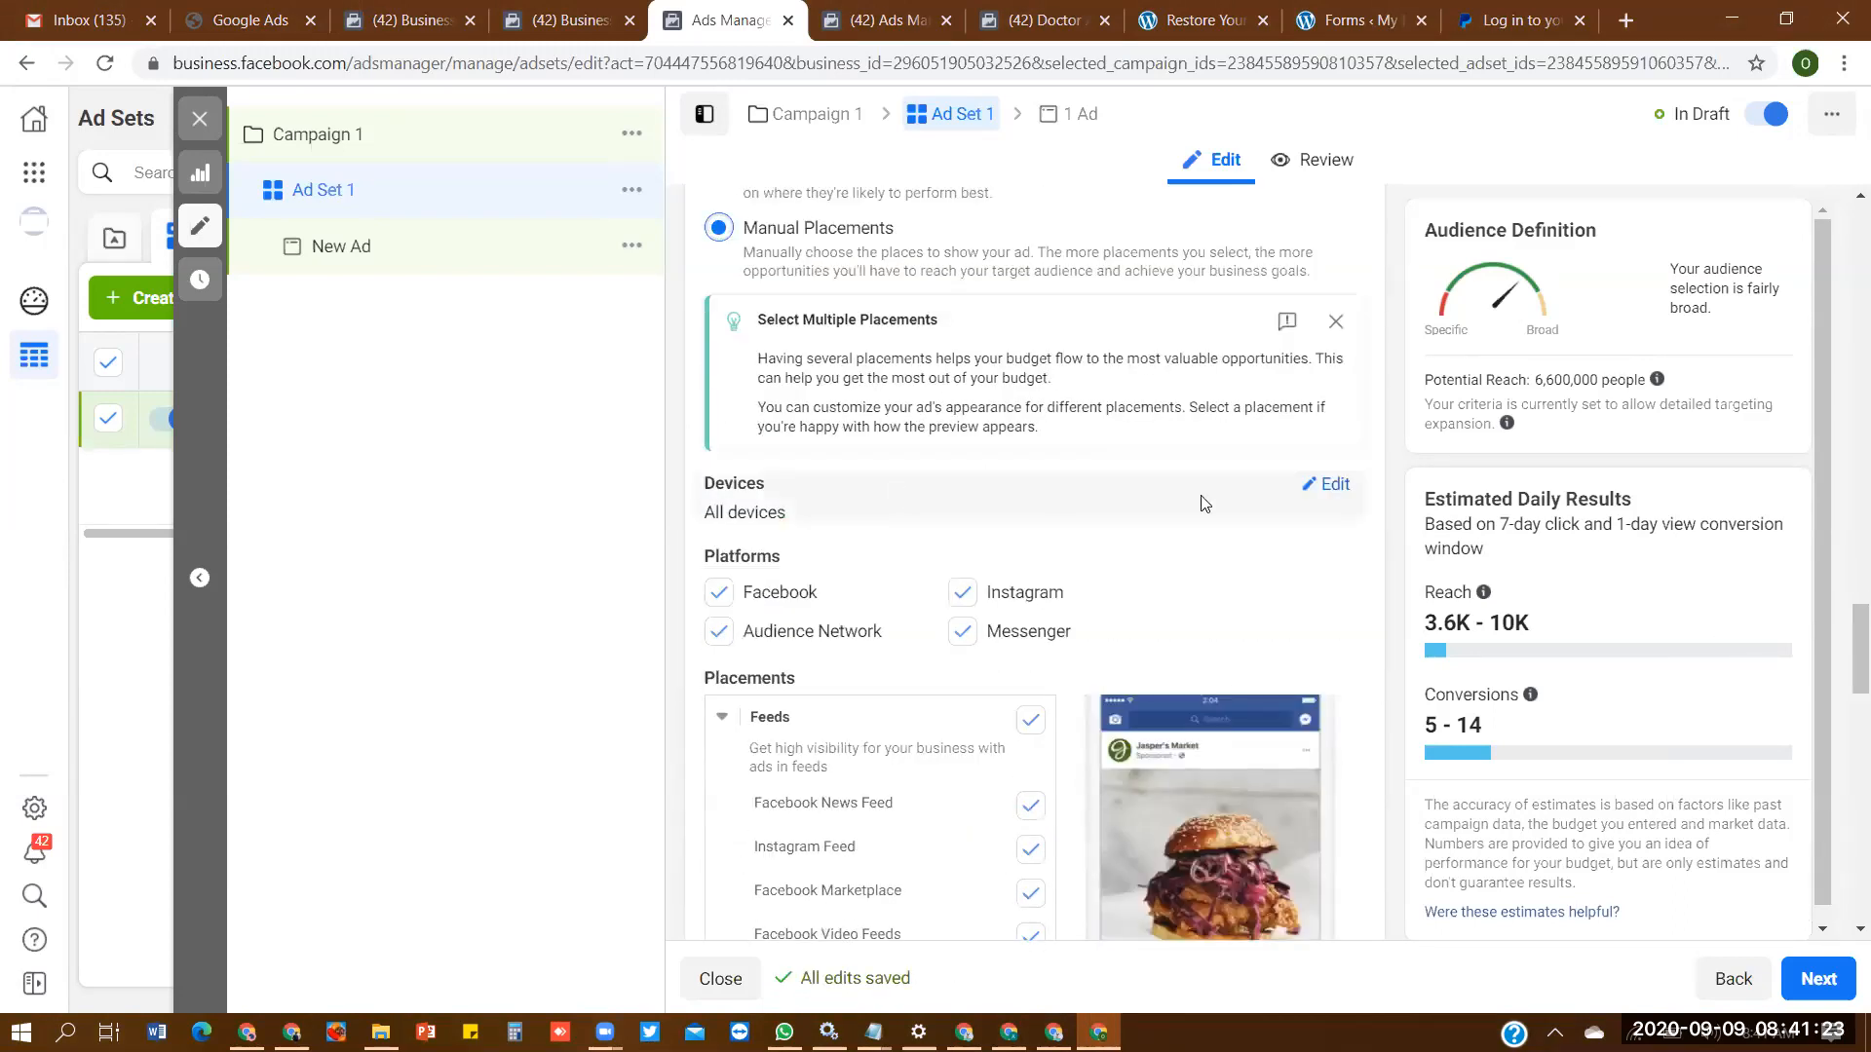
pyautogui.click(1327, 484)
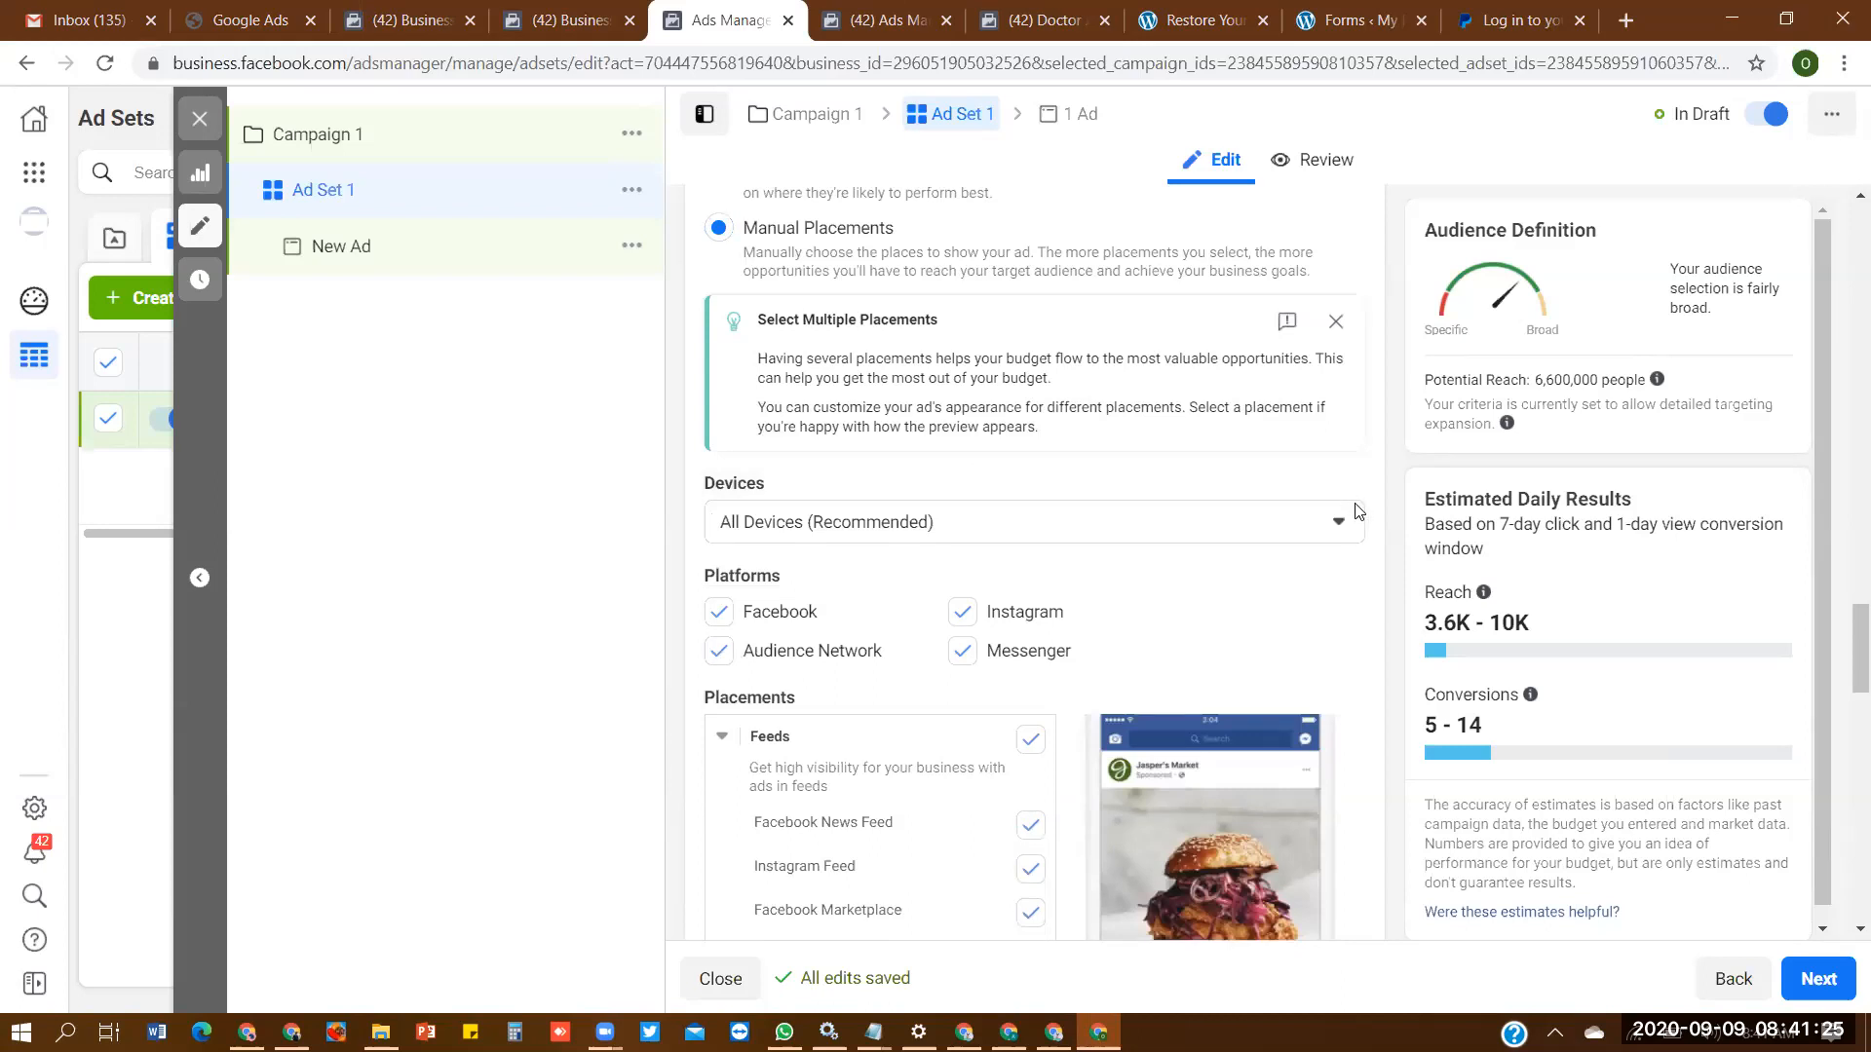
pyautogui.click(1259, 526)
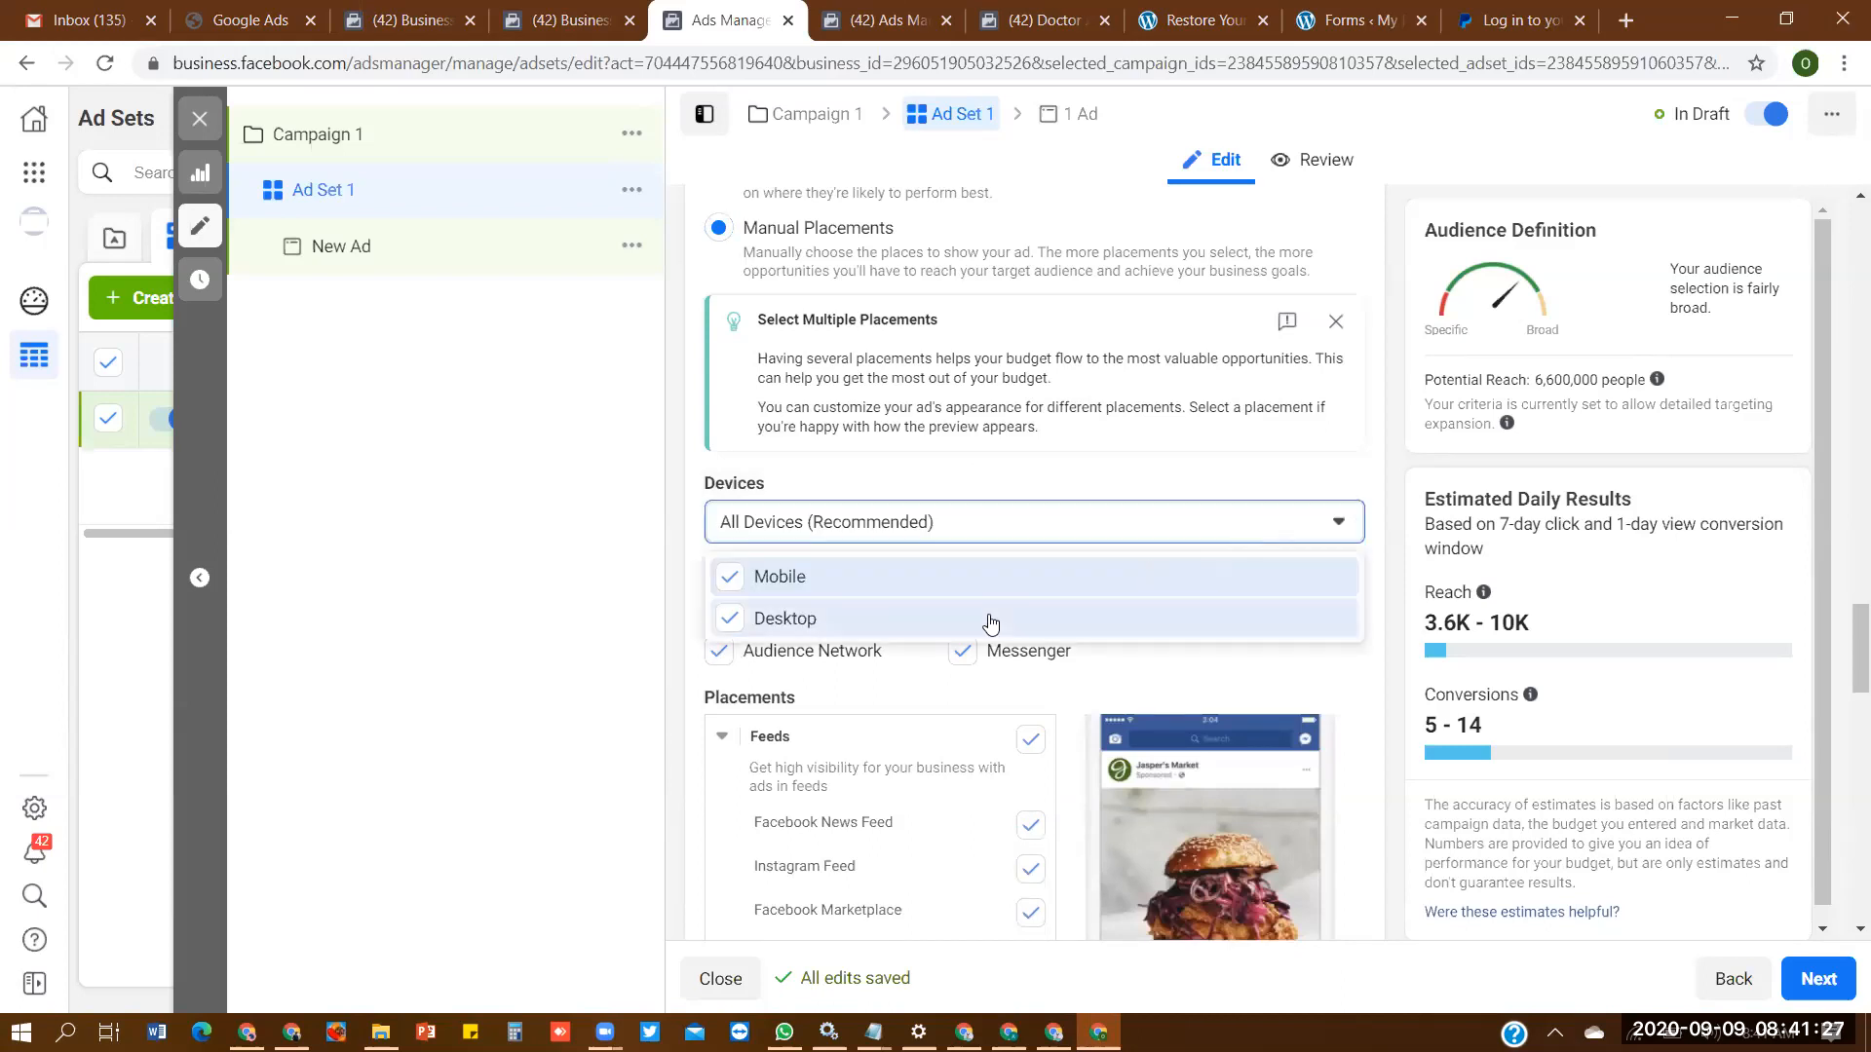
pyautogui.click(856, 628)
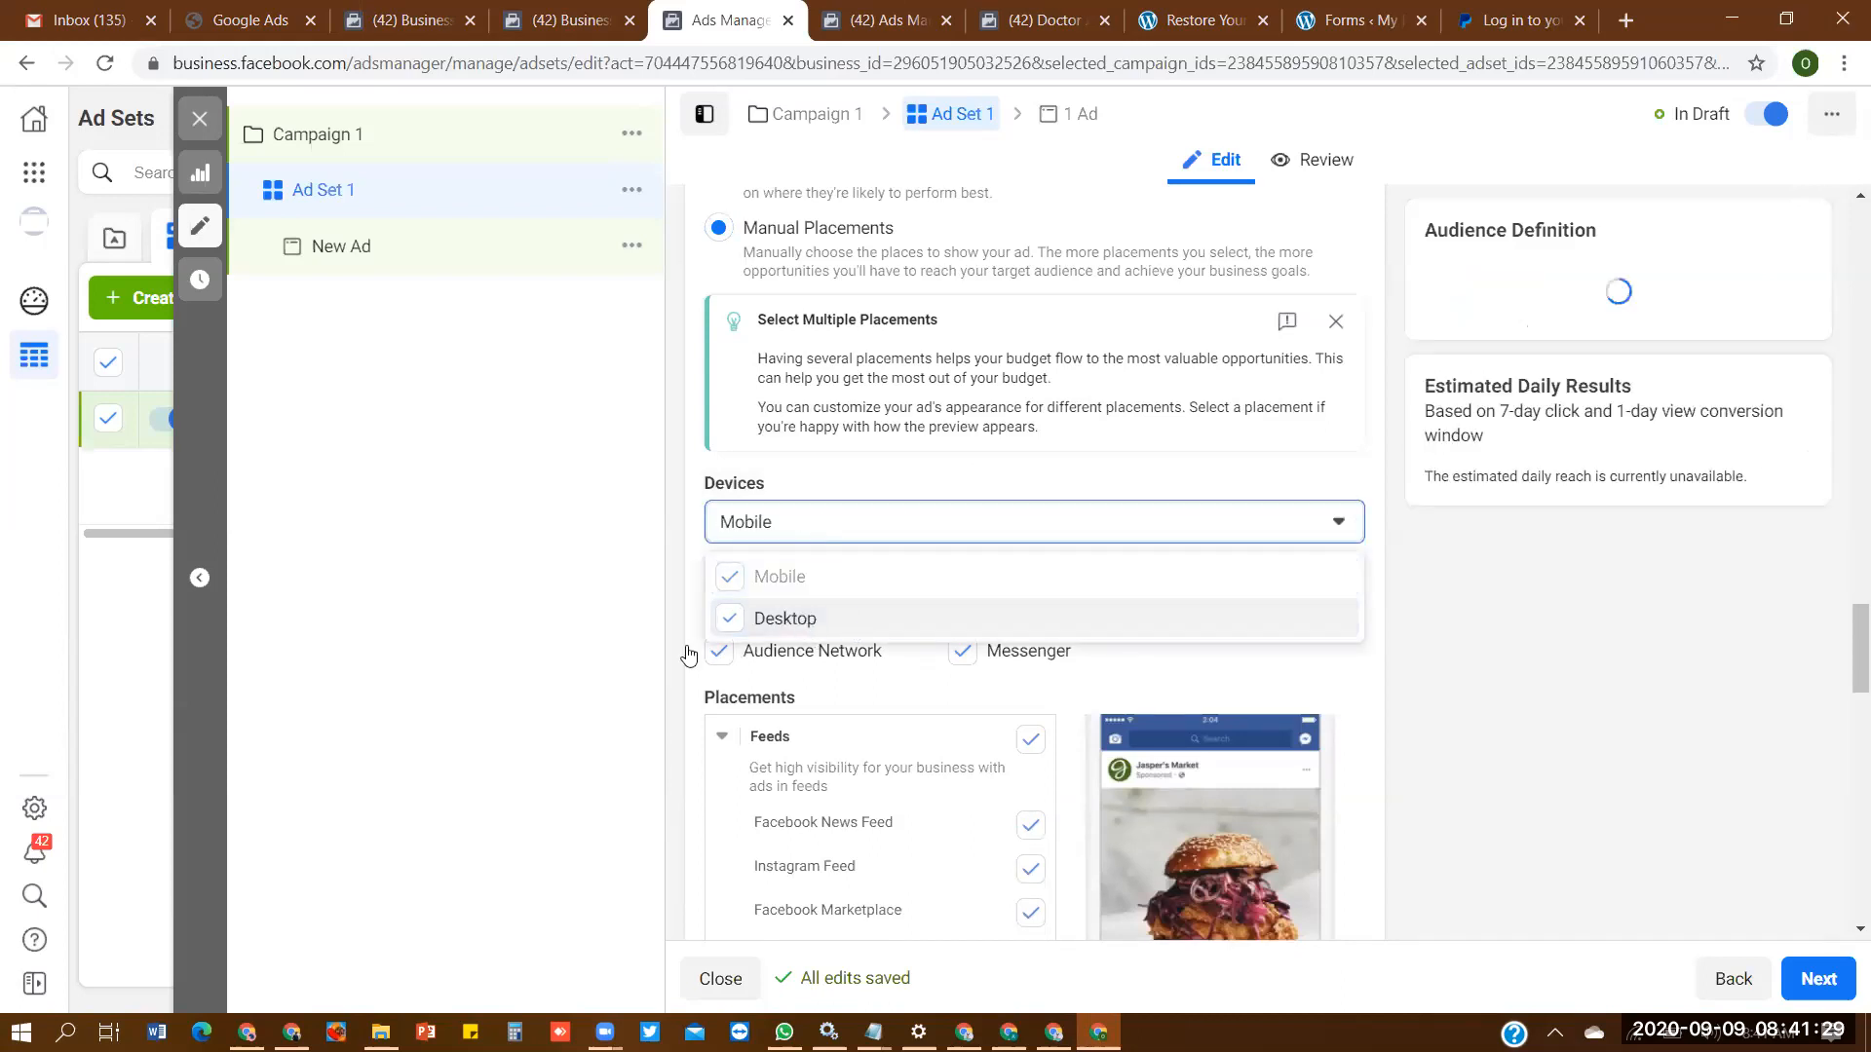
pyautogui.click(616, 669)
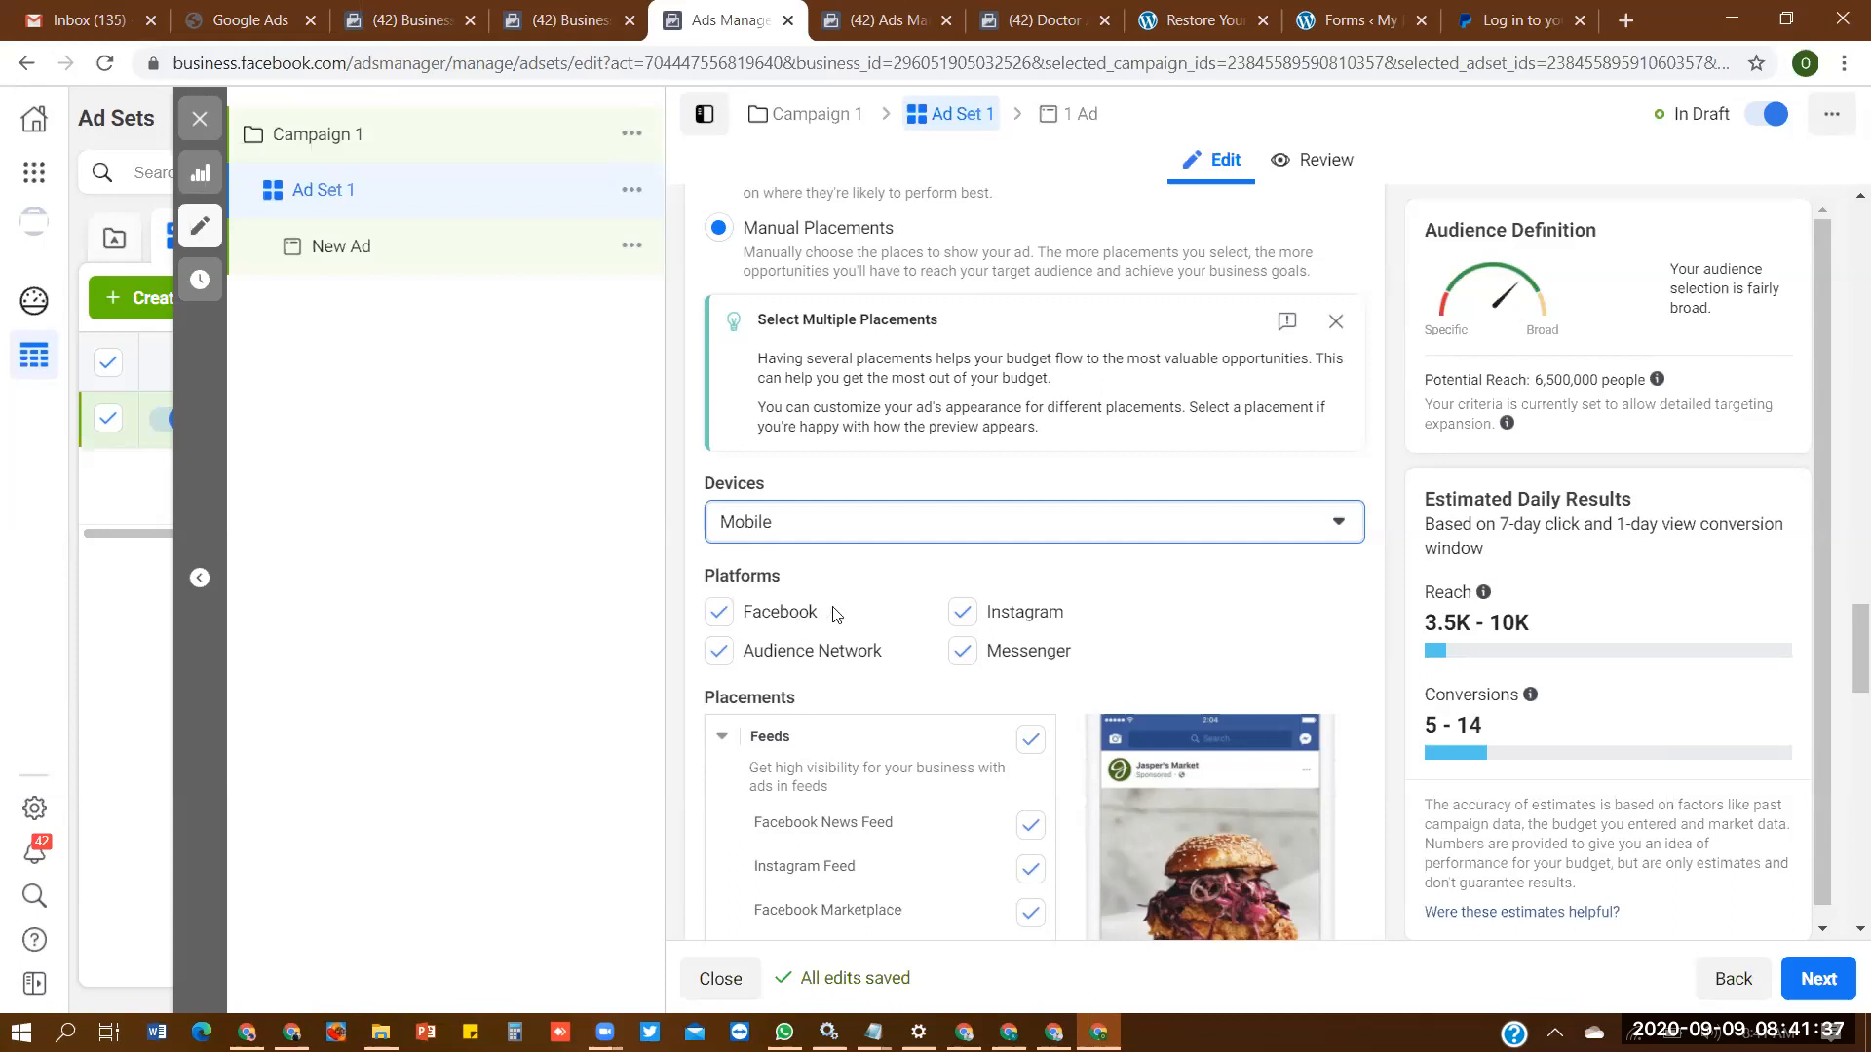
# - Exclude the Instagram, Messenger and Audience Network platforms, leaving only Facebook selected
pyautogui.click(961, 611)
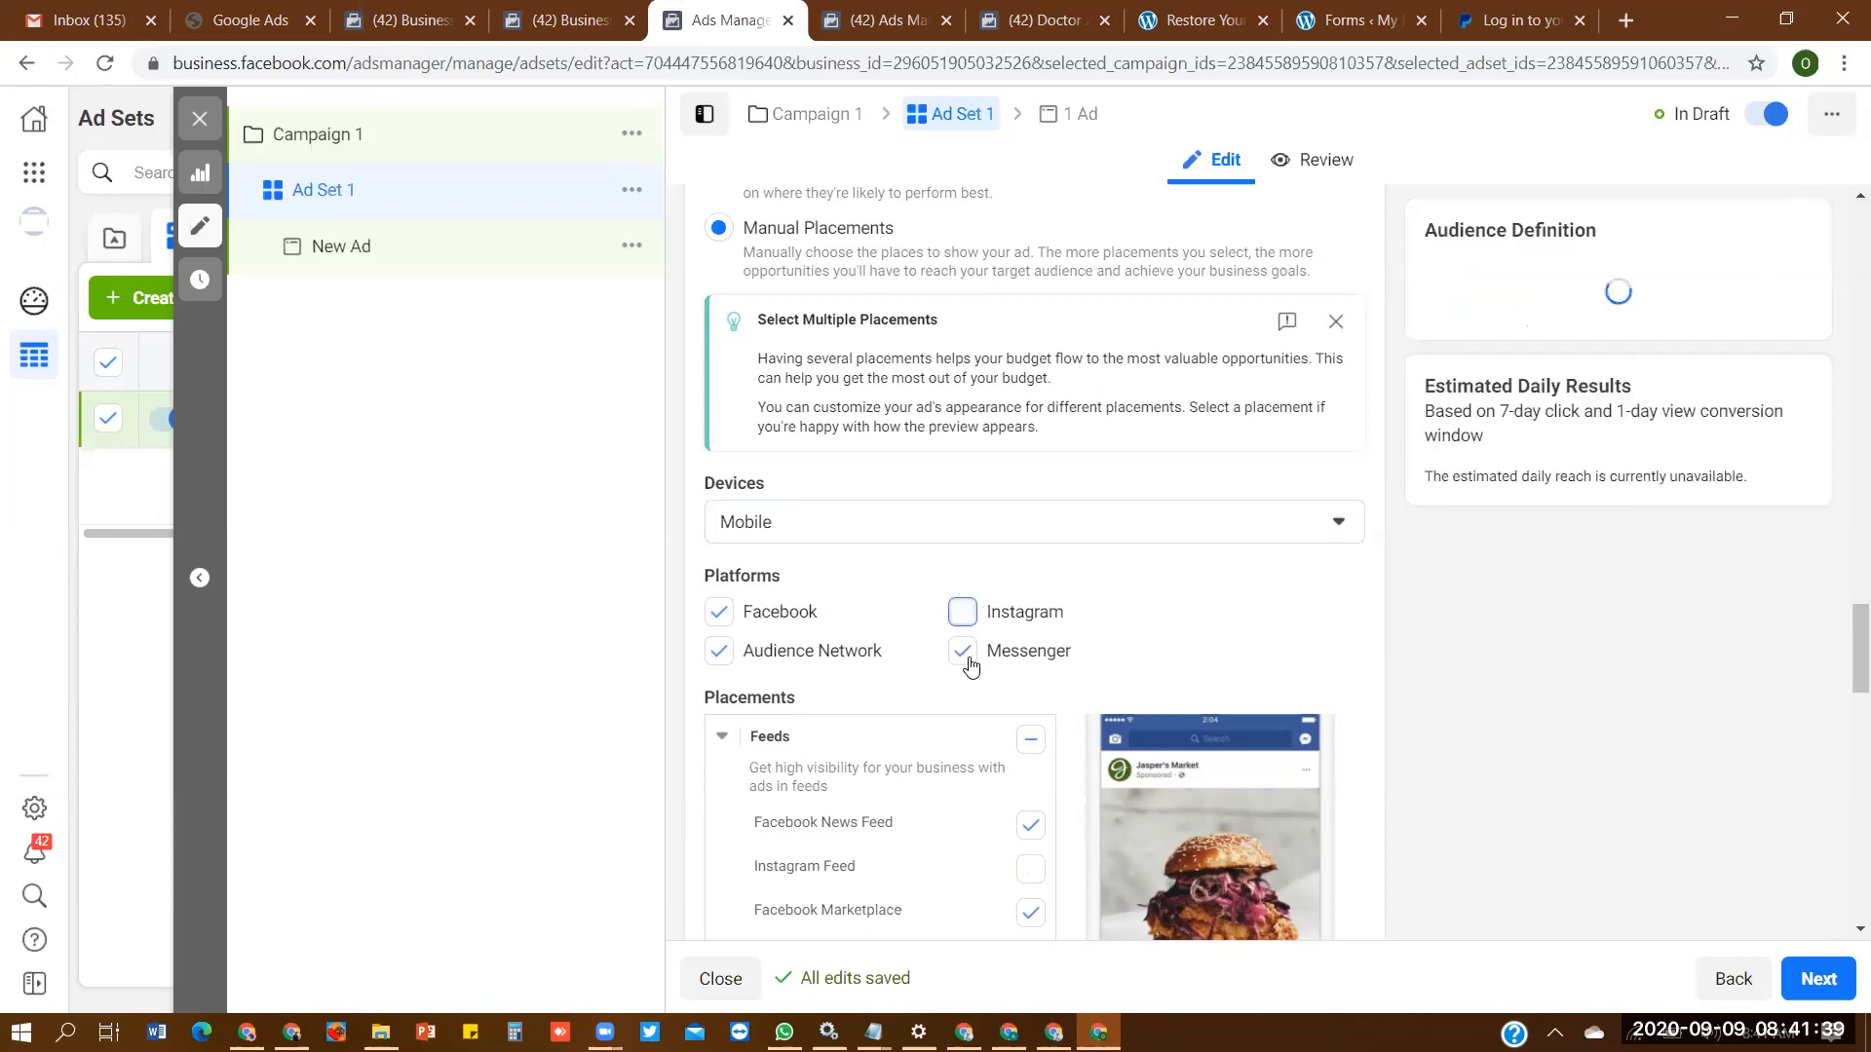
pyautogui.click(969, 660)
pyautogui.click(719, 651)
# - In the Feeds placements, deselect Facebook Marketplace, Facebook Video Feeds and Facebook Groups Feed
pyautogui.scroll(-1, 1842, 682)
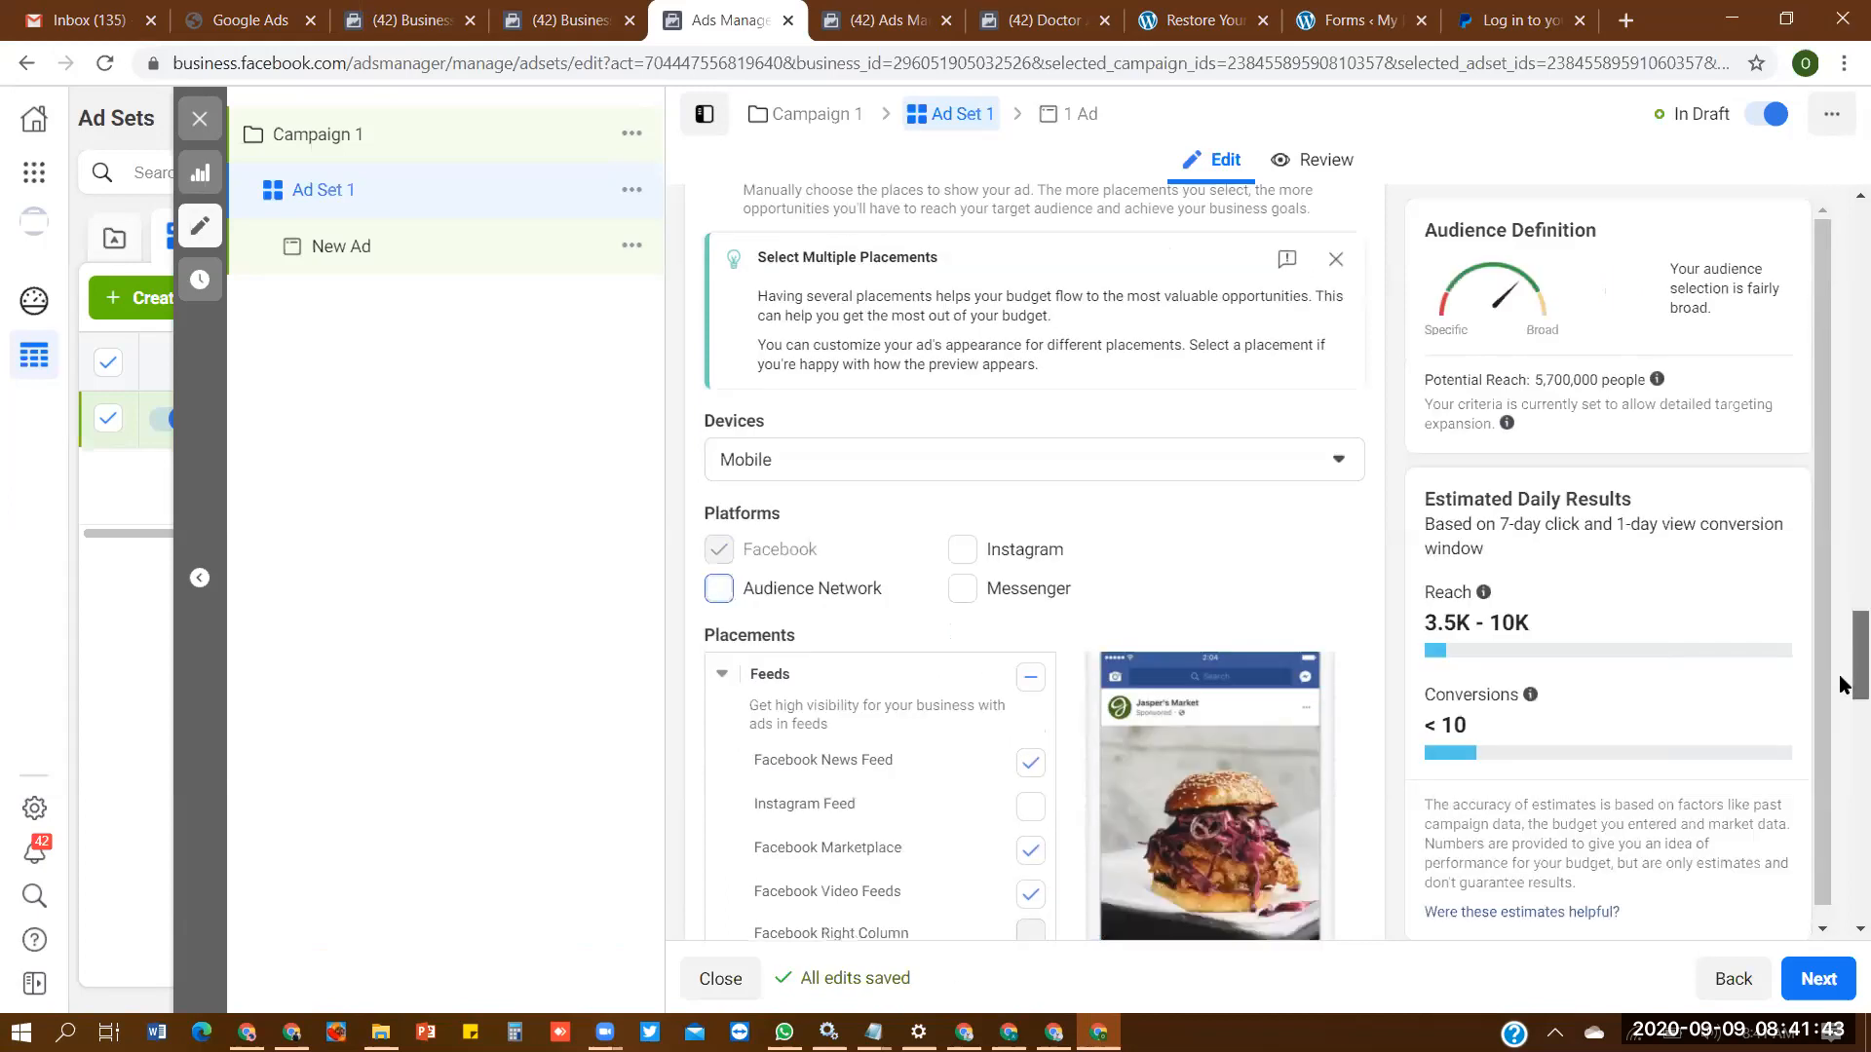
pyautogui.scroll(-3, 1843, 684)
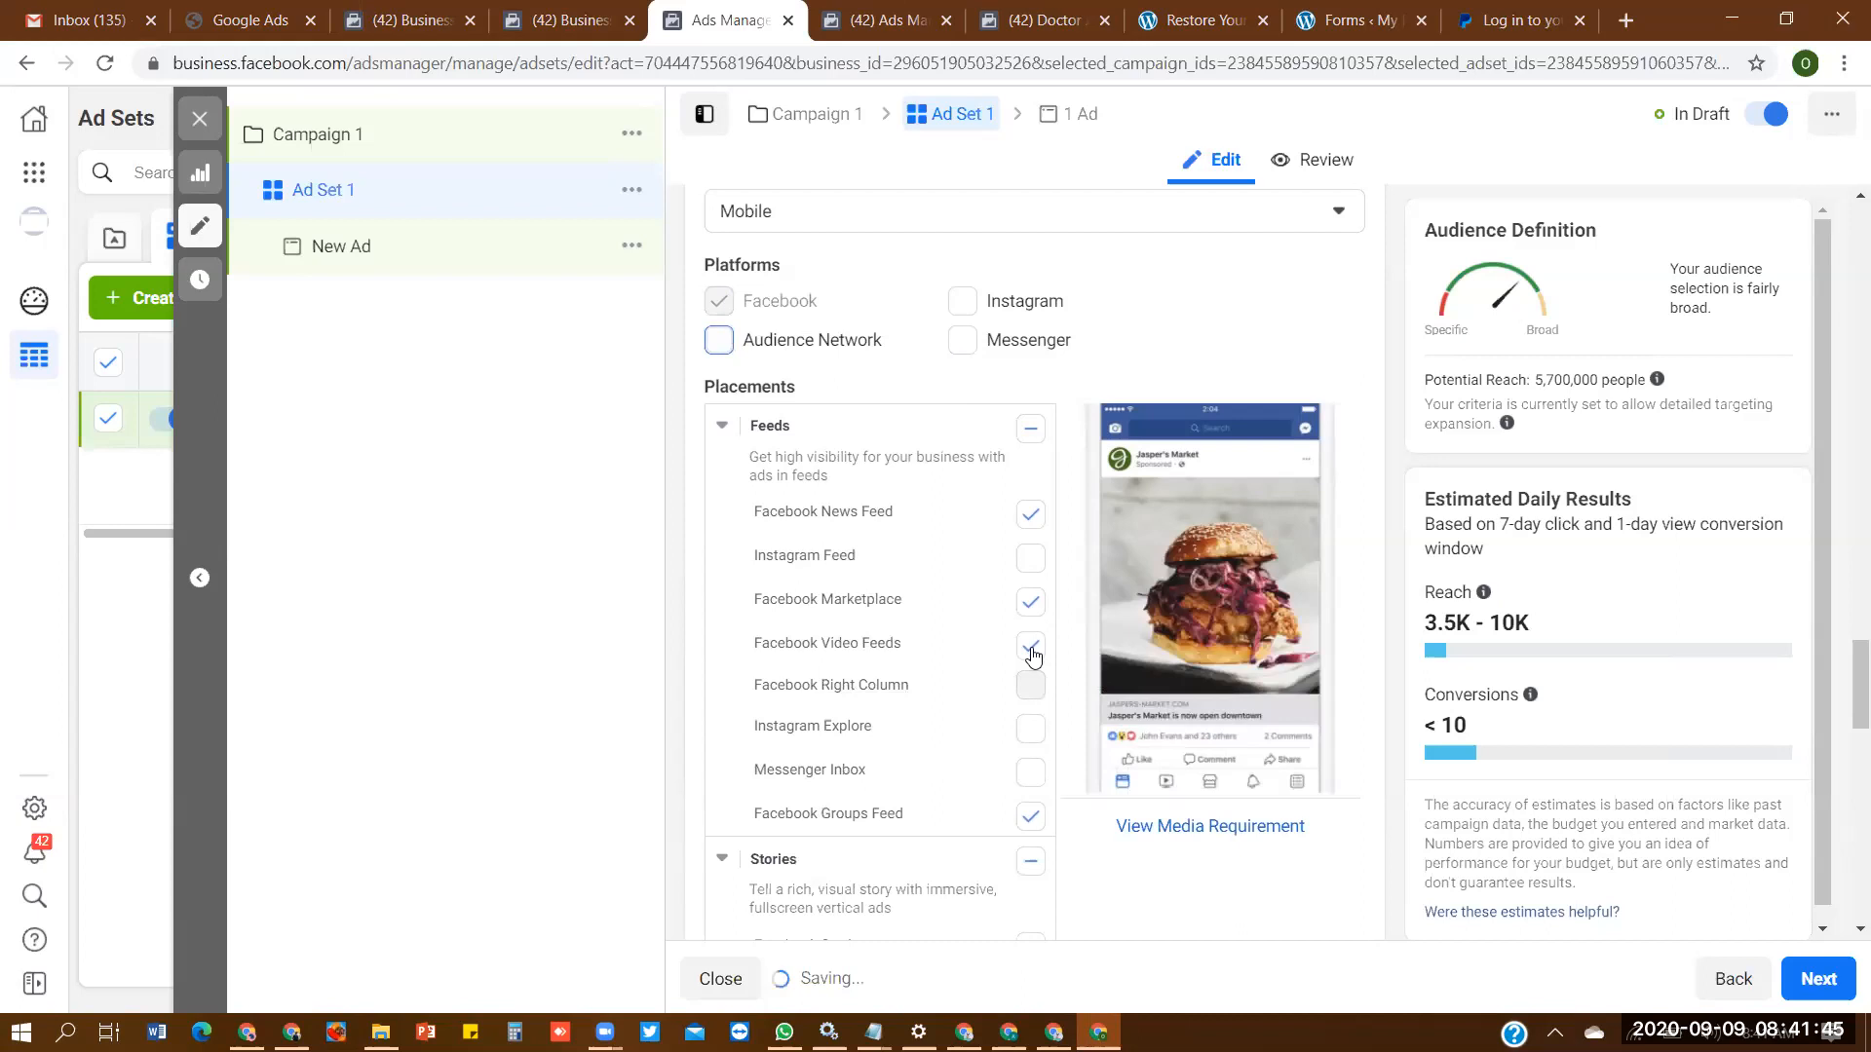
pyautogui.click(1032, 651)
pyautogui.click(1030, 816)
# - Deselect the Facebook Stories, Facebook In-Stream Videos and Facebook Search Results placements
pyautogui.scroll(-5, 1843, 697)
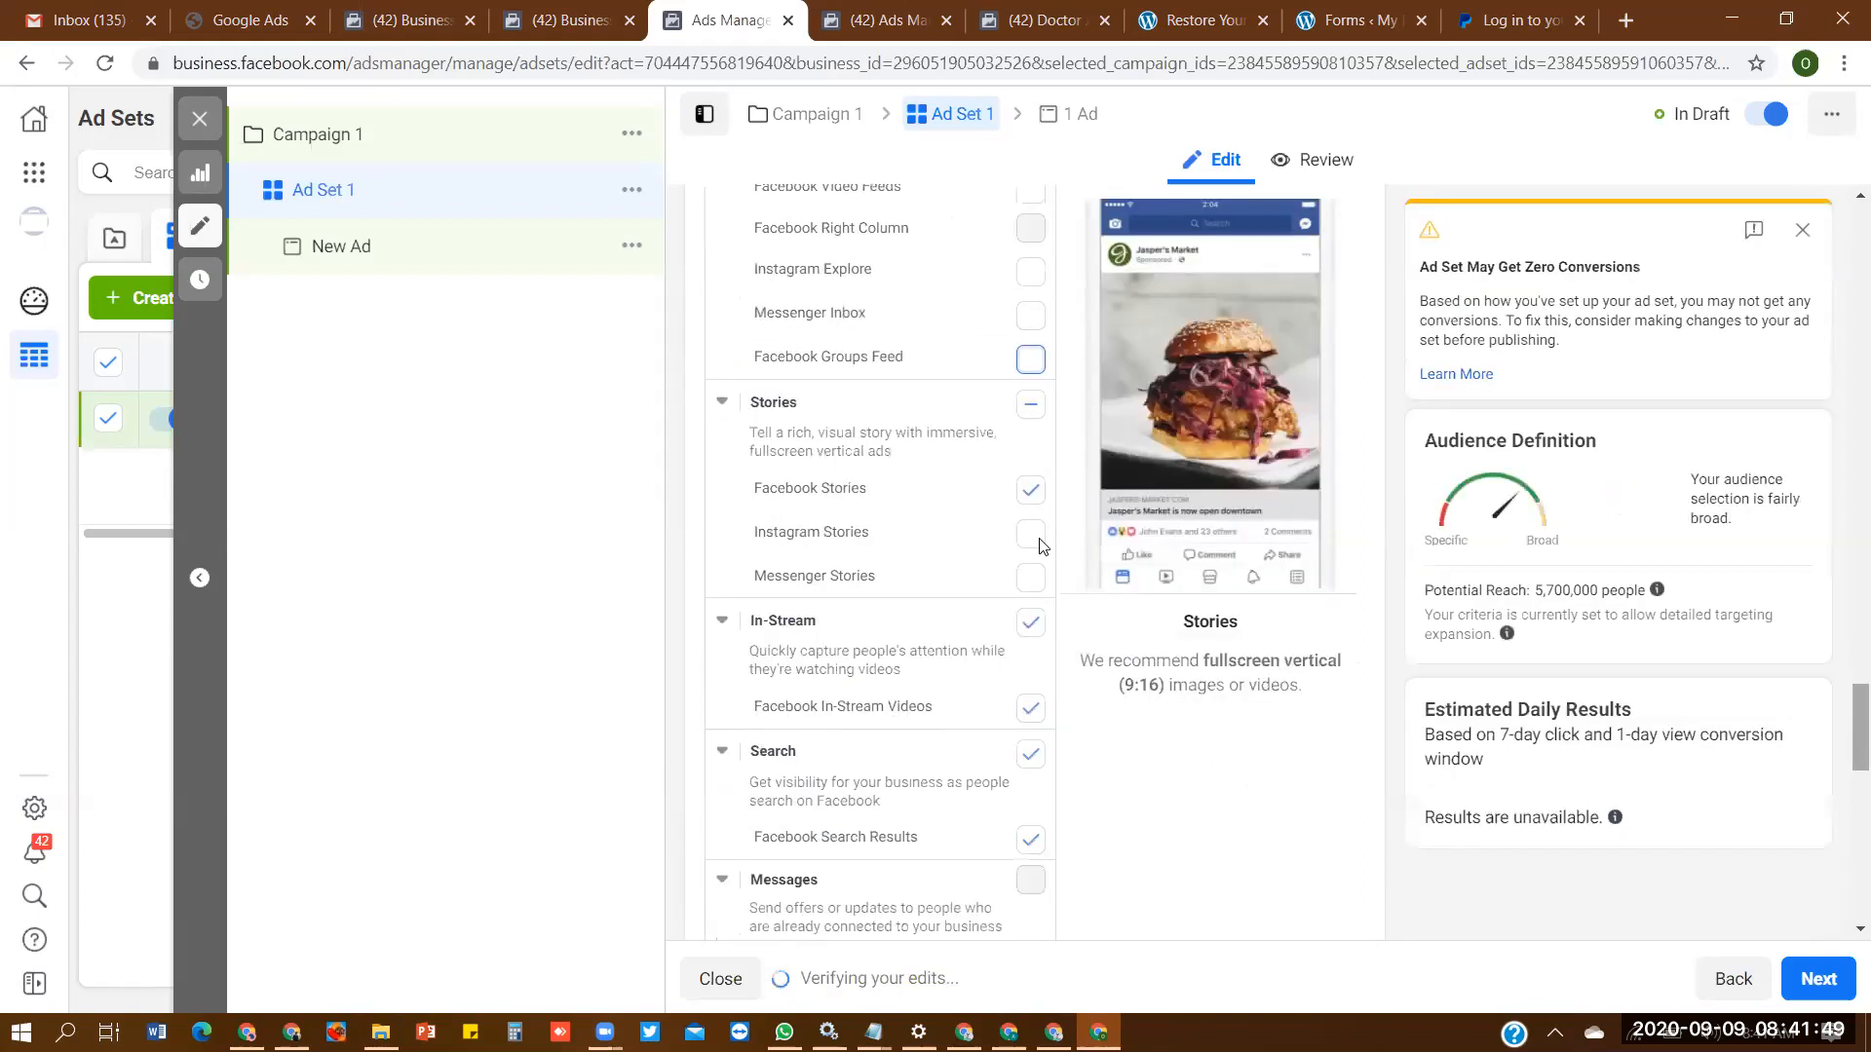
pyautogui.click(1028, 490)
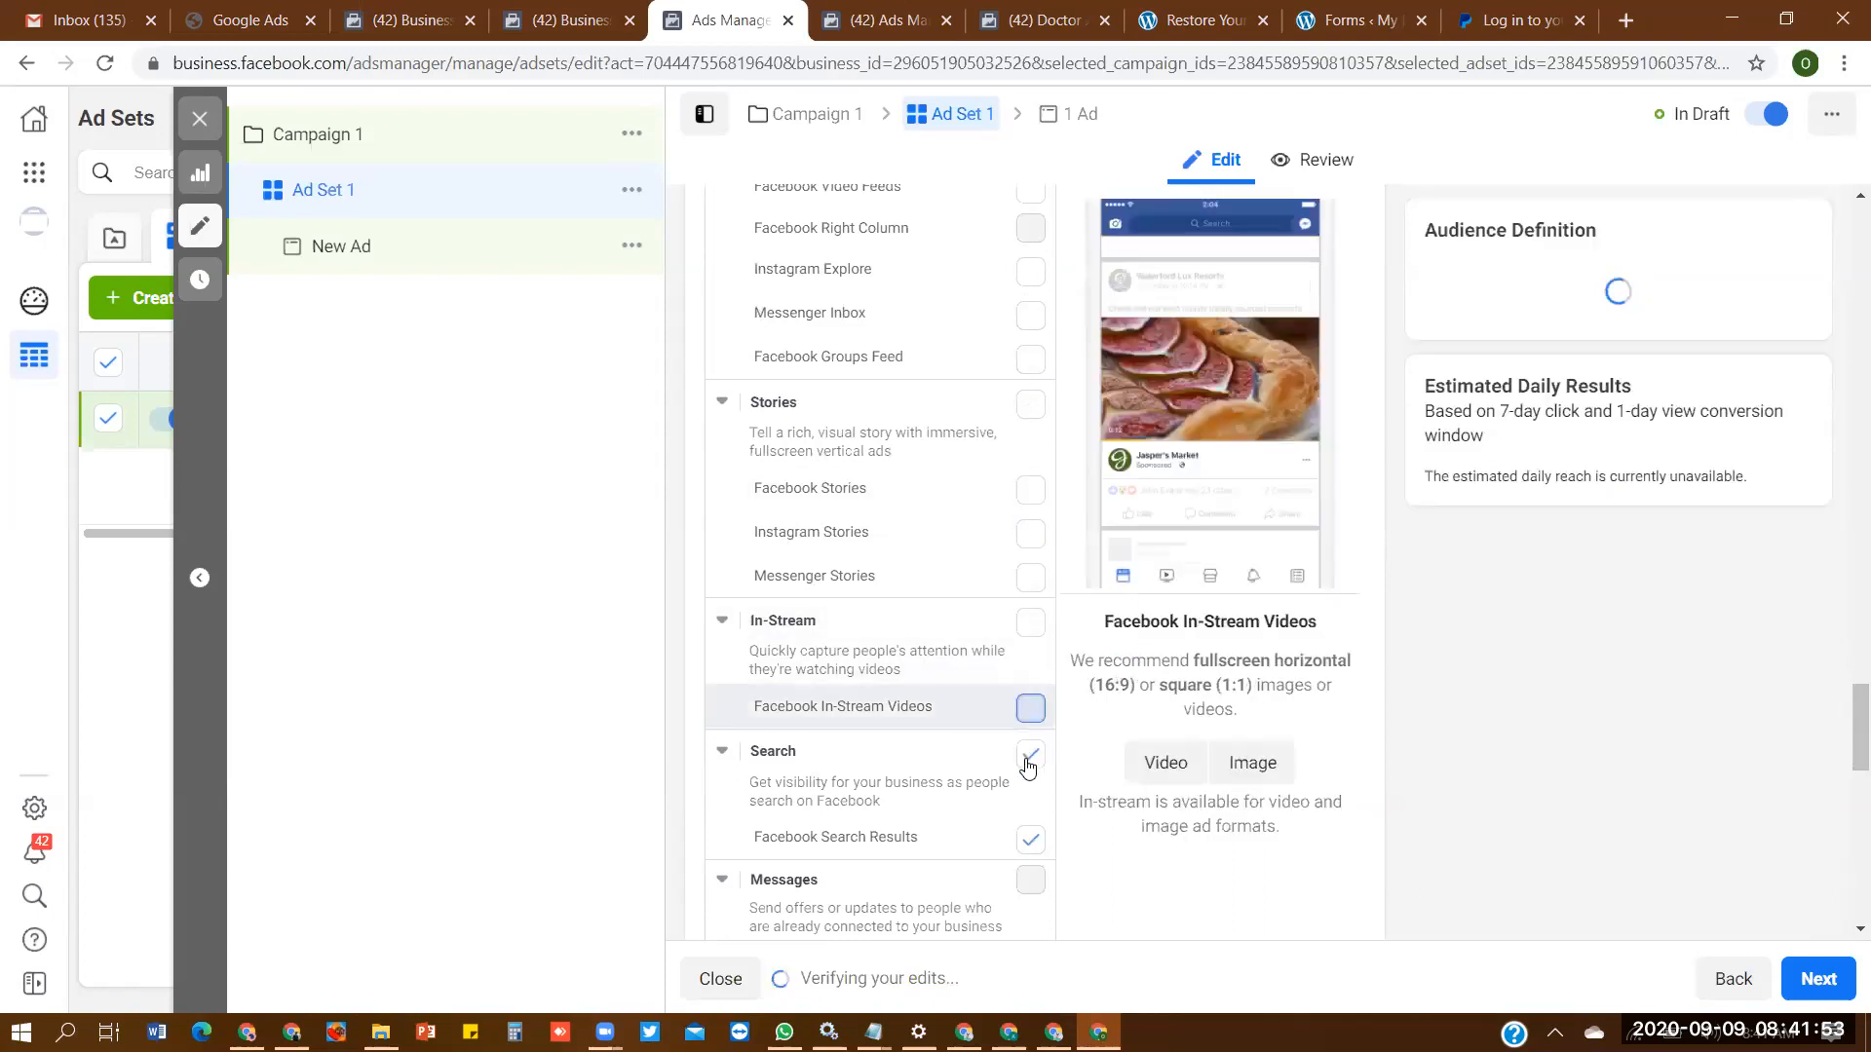
pyautogui.click(1031, 839)
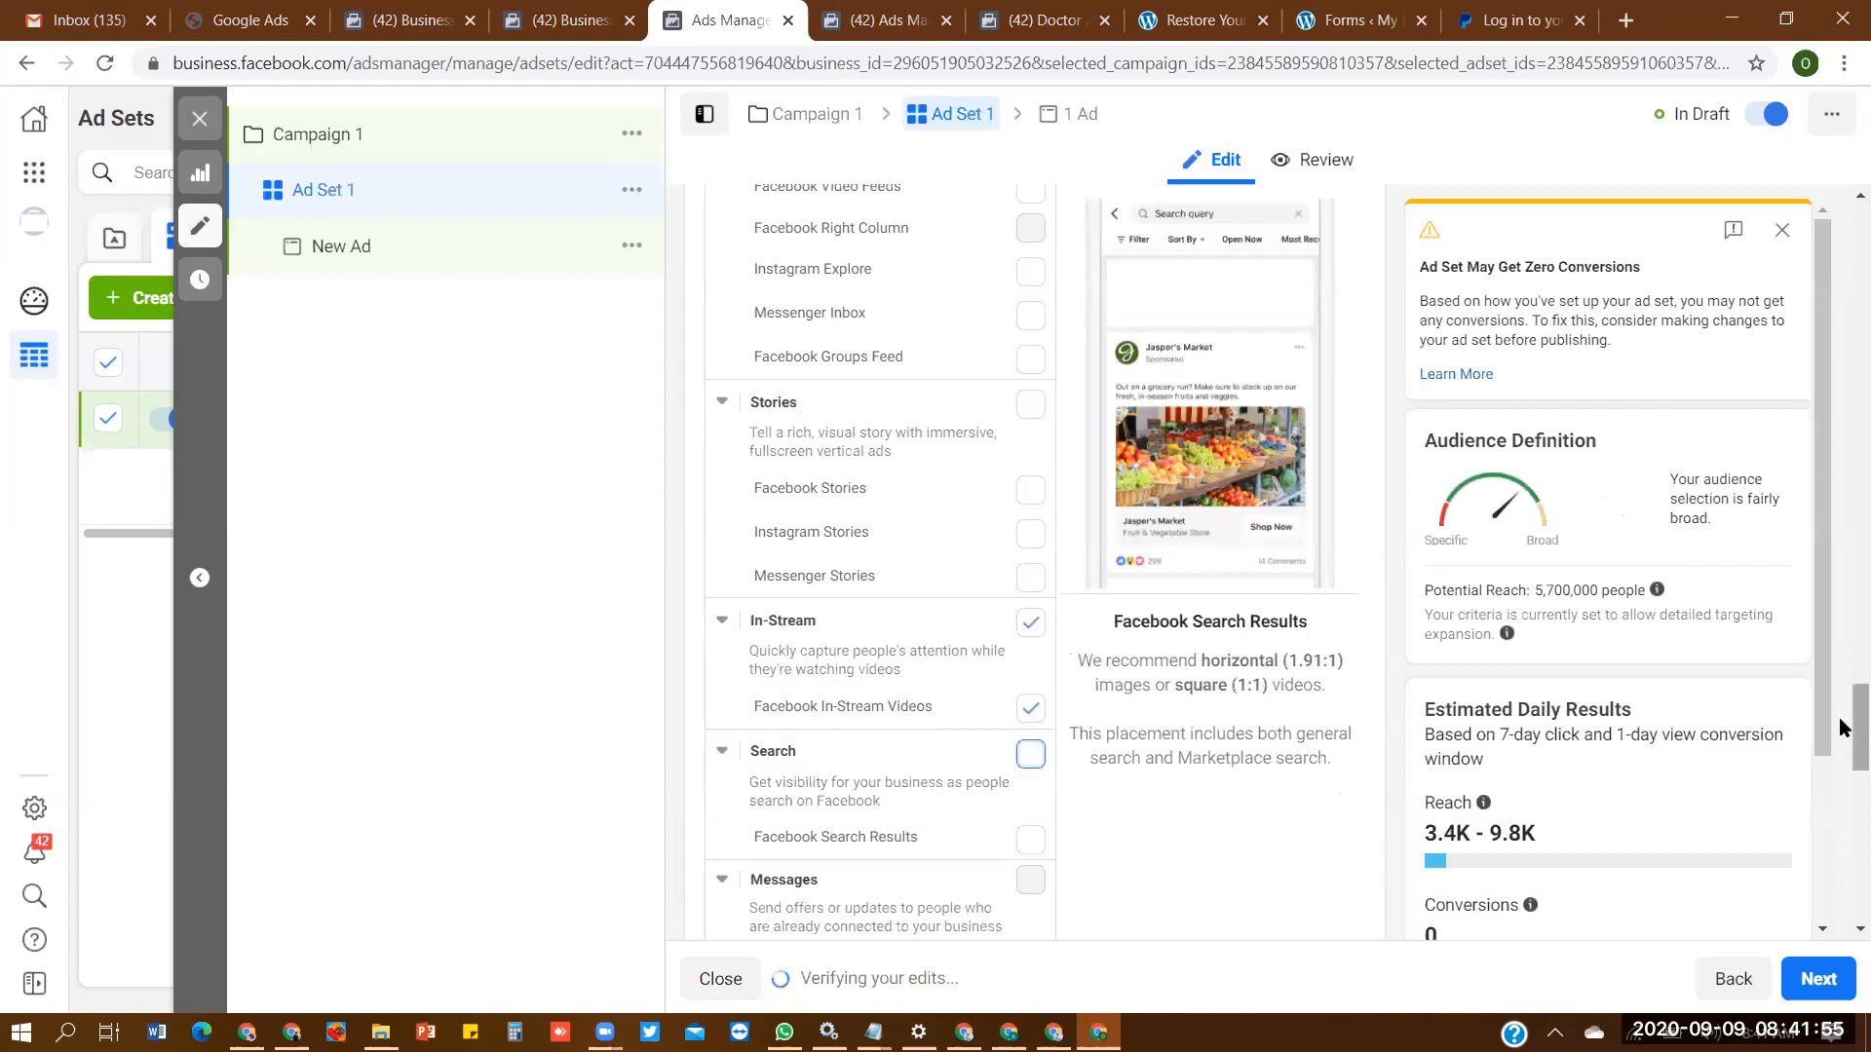
pyautogui.moveTo(1842, 736); pyautogui.dragTo(1856, 690)
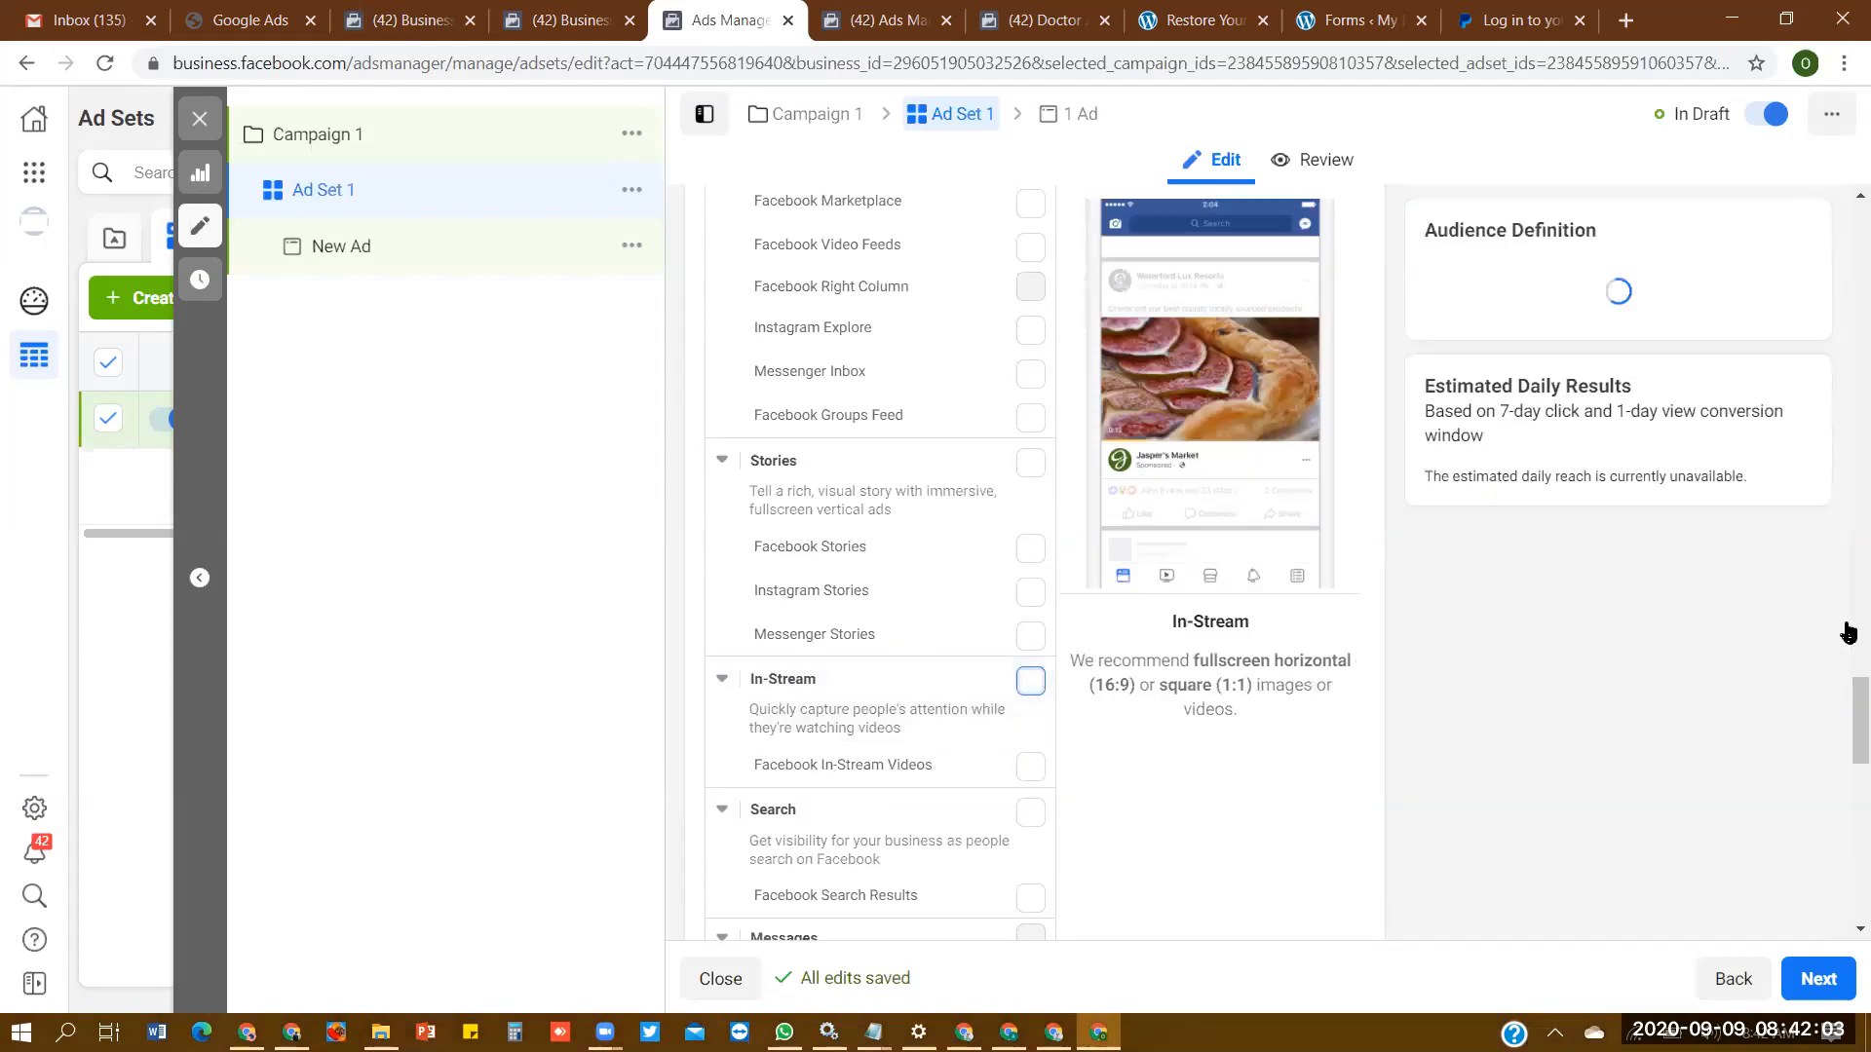
# - Open the new ad under Ad Set 1 and review its Facebook Page choices and ad format options
pyautogui.moveTo(1849, 702); pyautogui.dragTo(1838, 338)
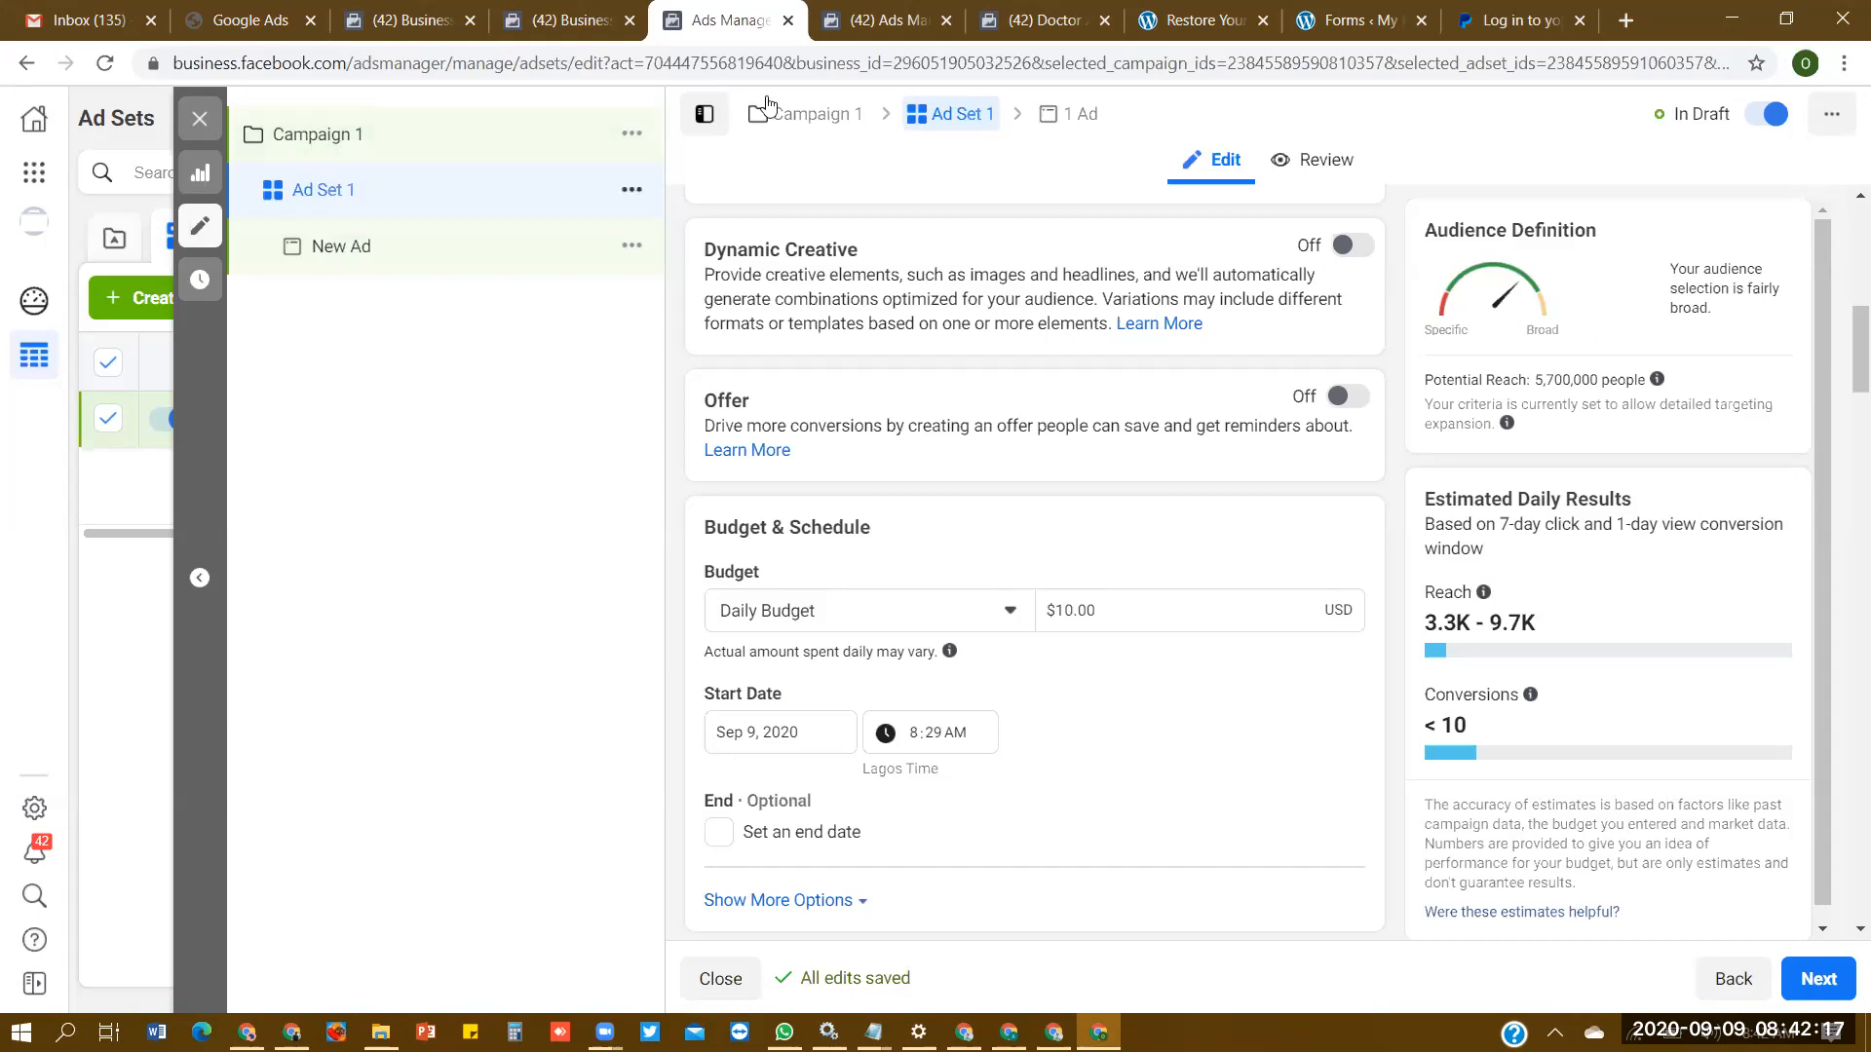
pyautogui.click(1067, 112)
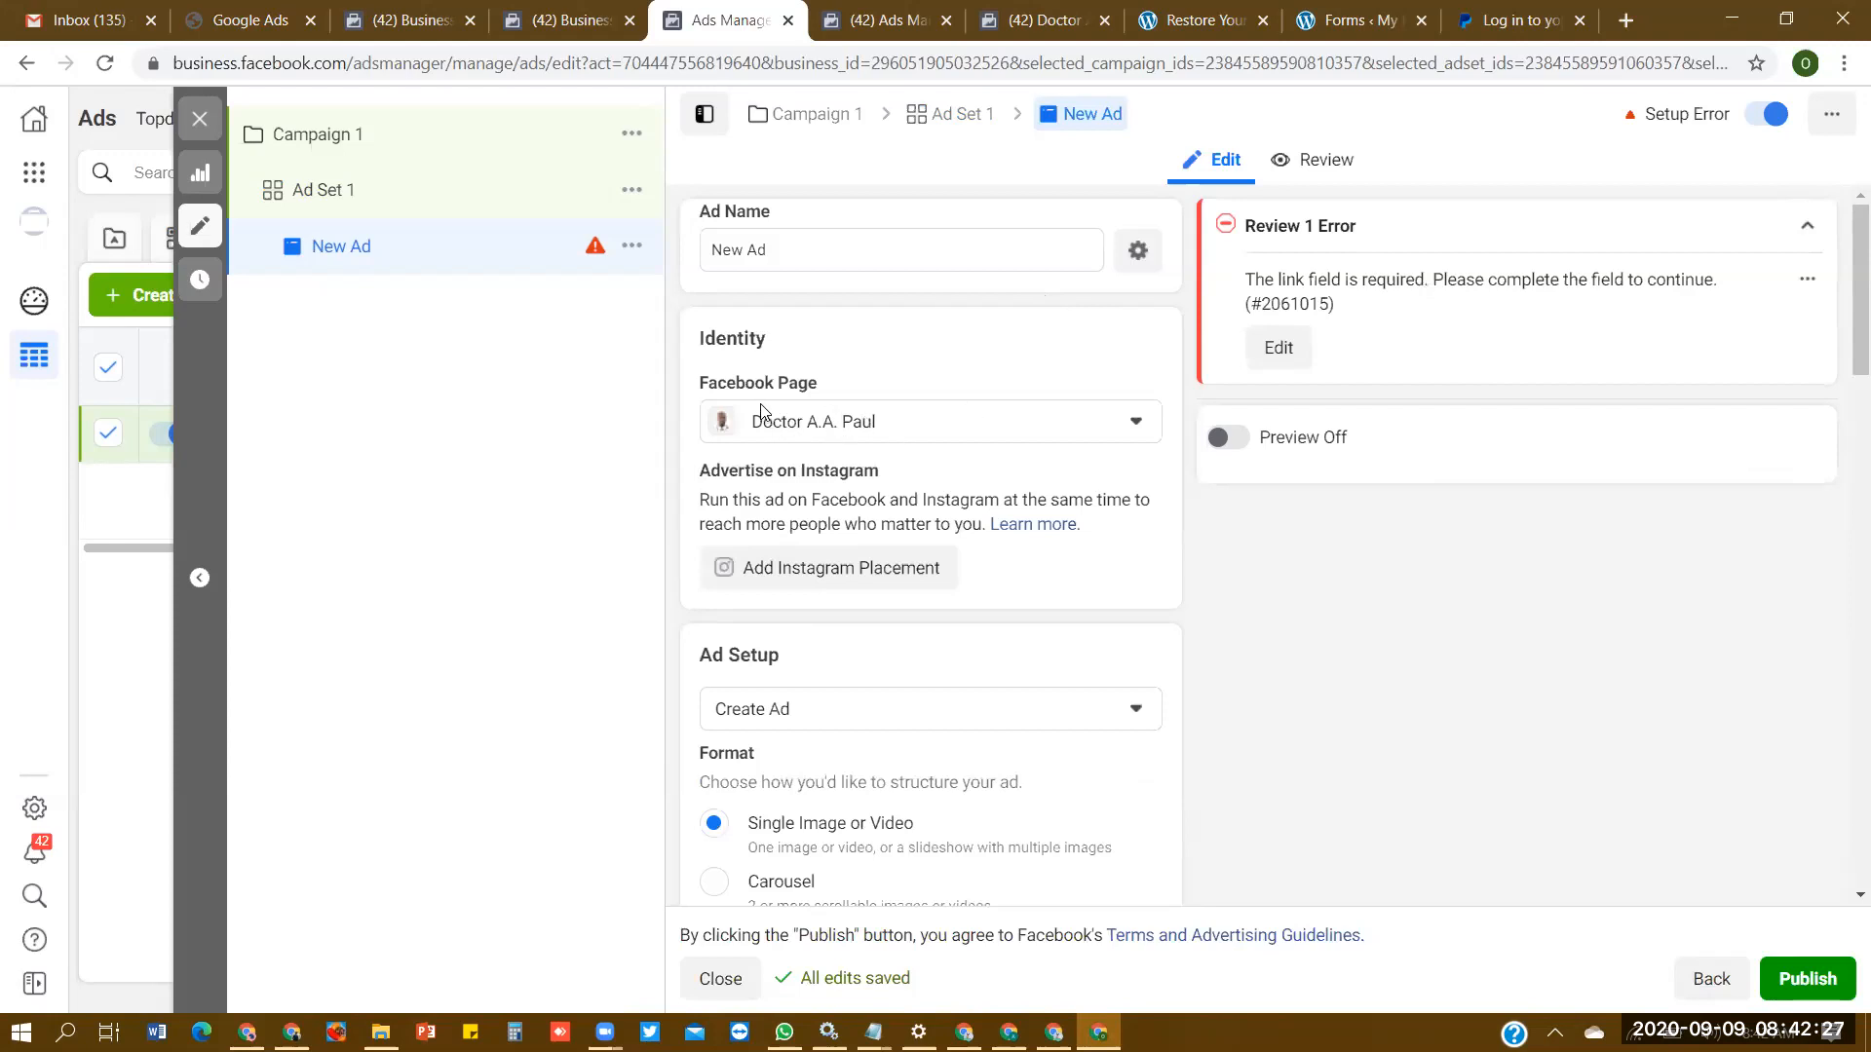
pyautogui.click(1075, 430)
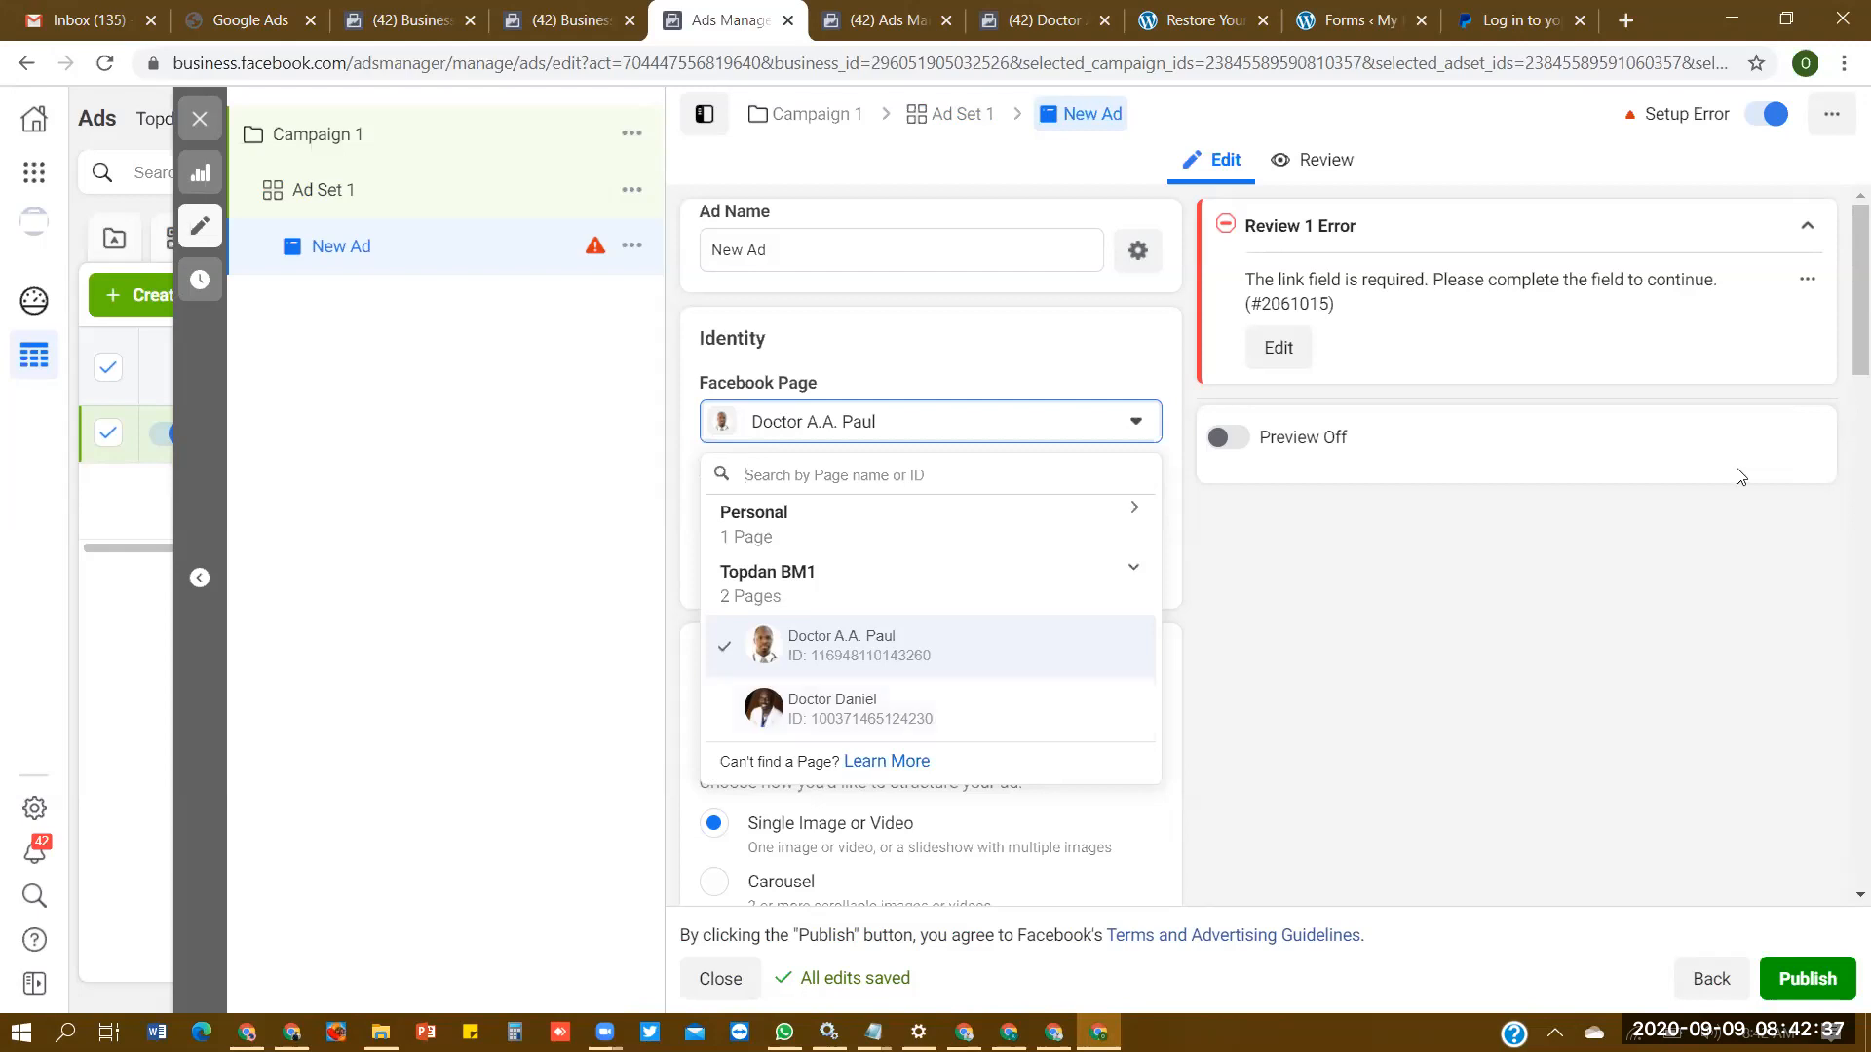
pyautogui.click(417, 490)
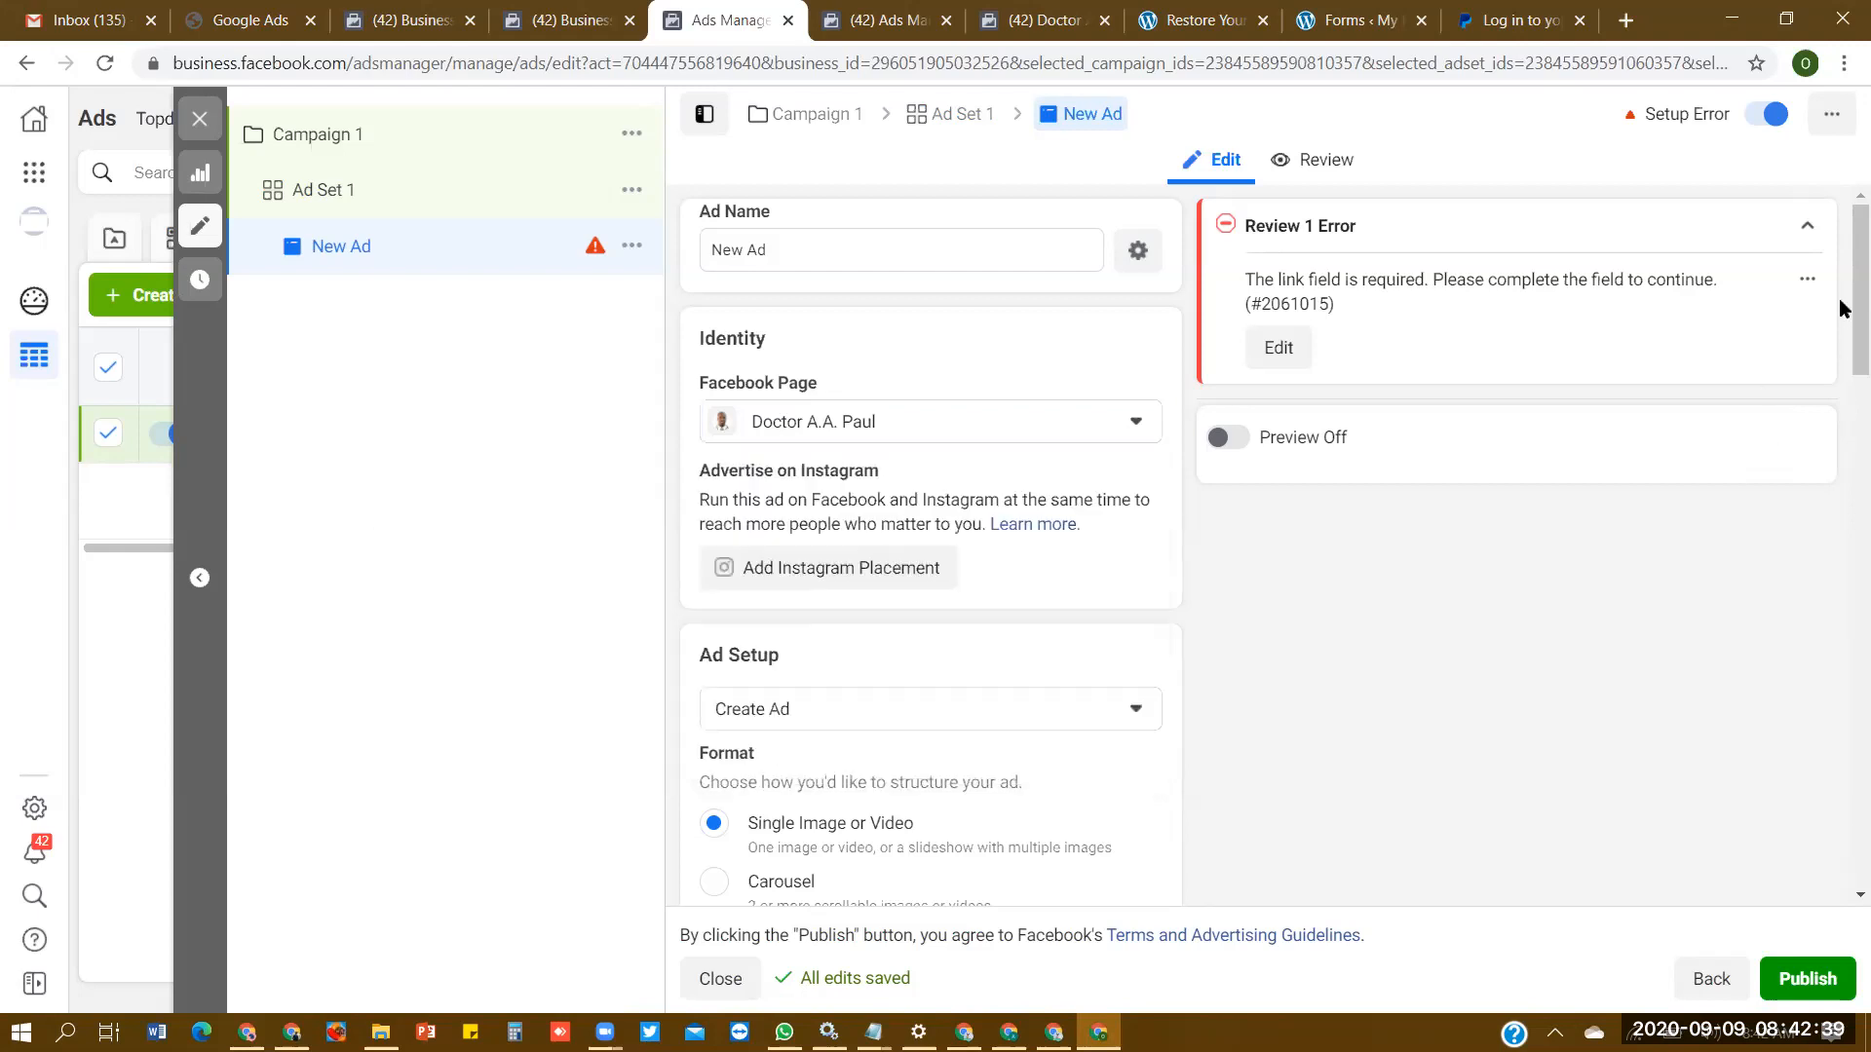
pyautogui.scroll(-2, 1840, 331)
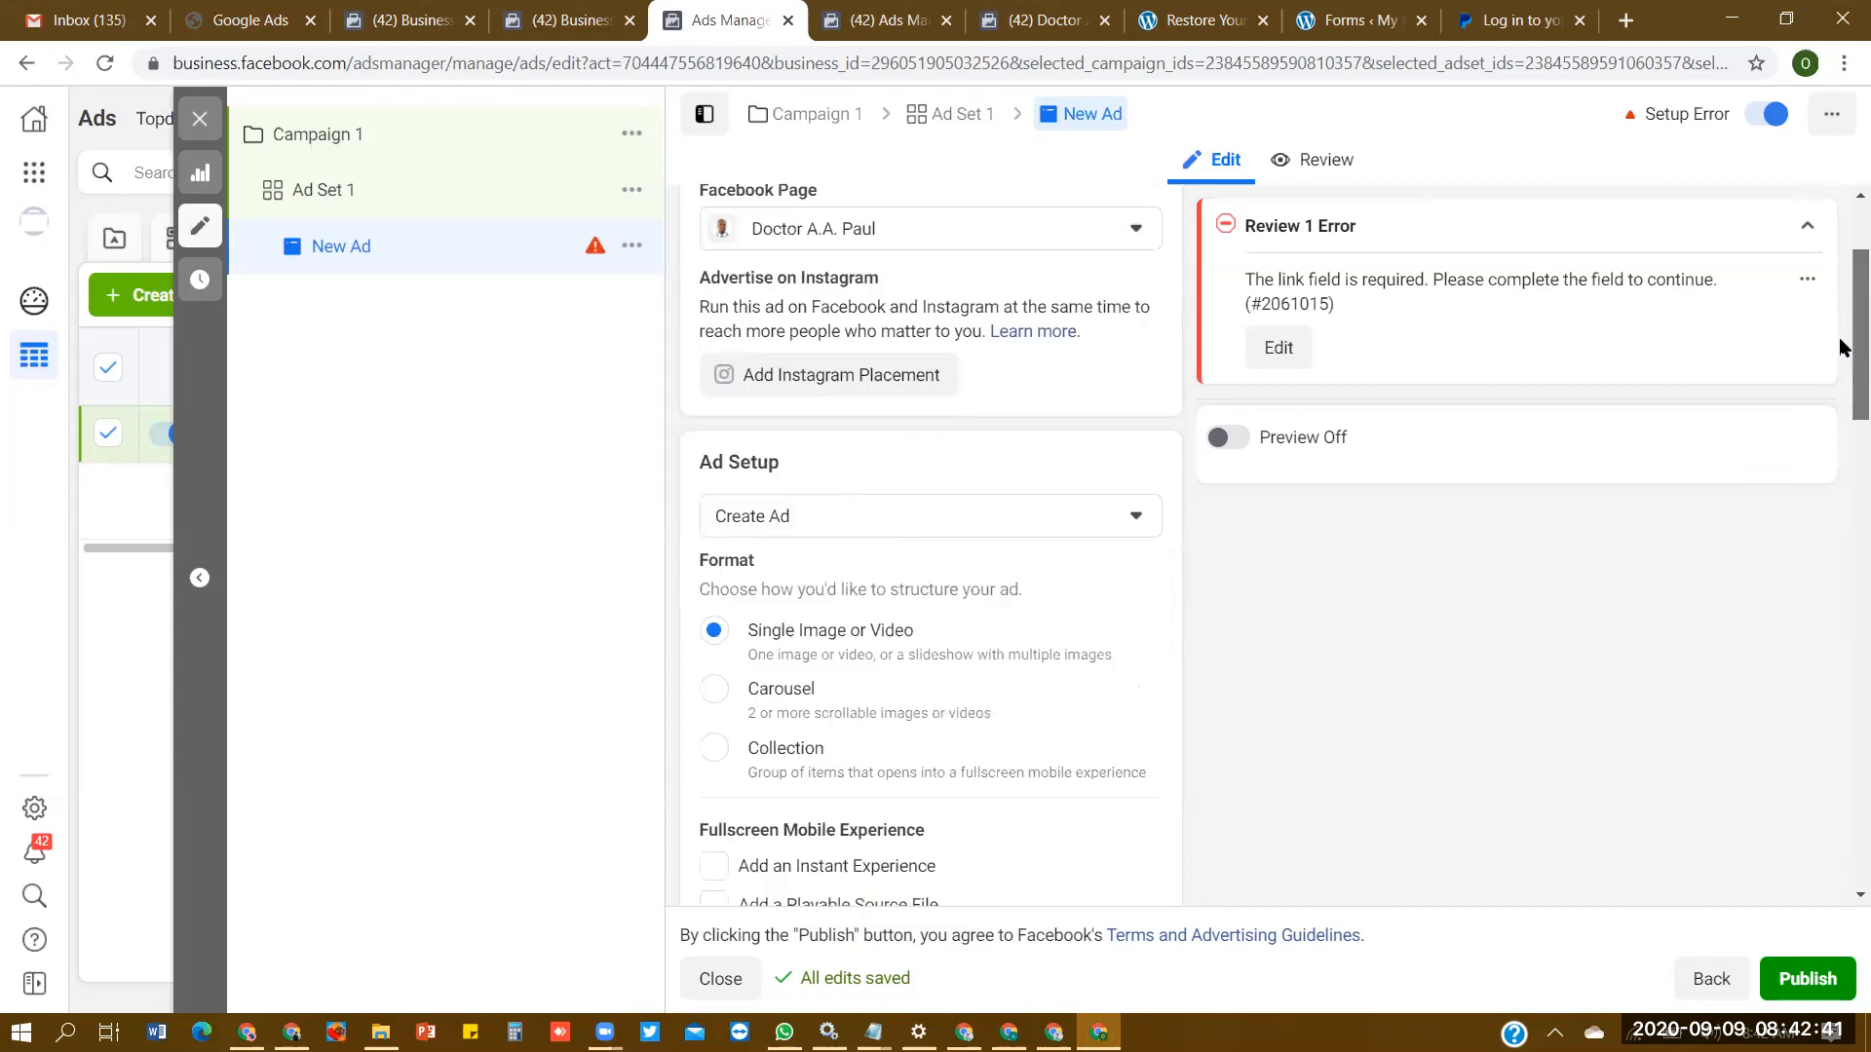
pyautogui.scroll(-4, 1841, 347)
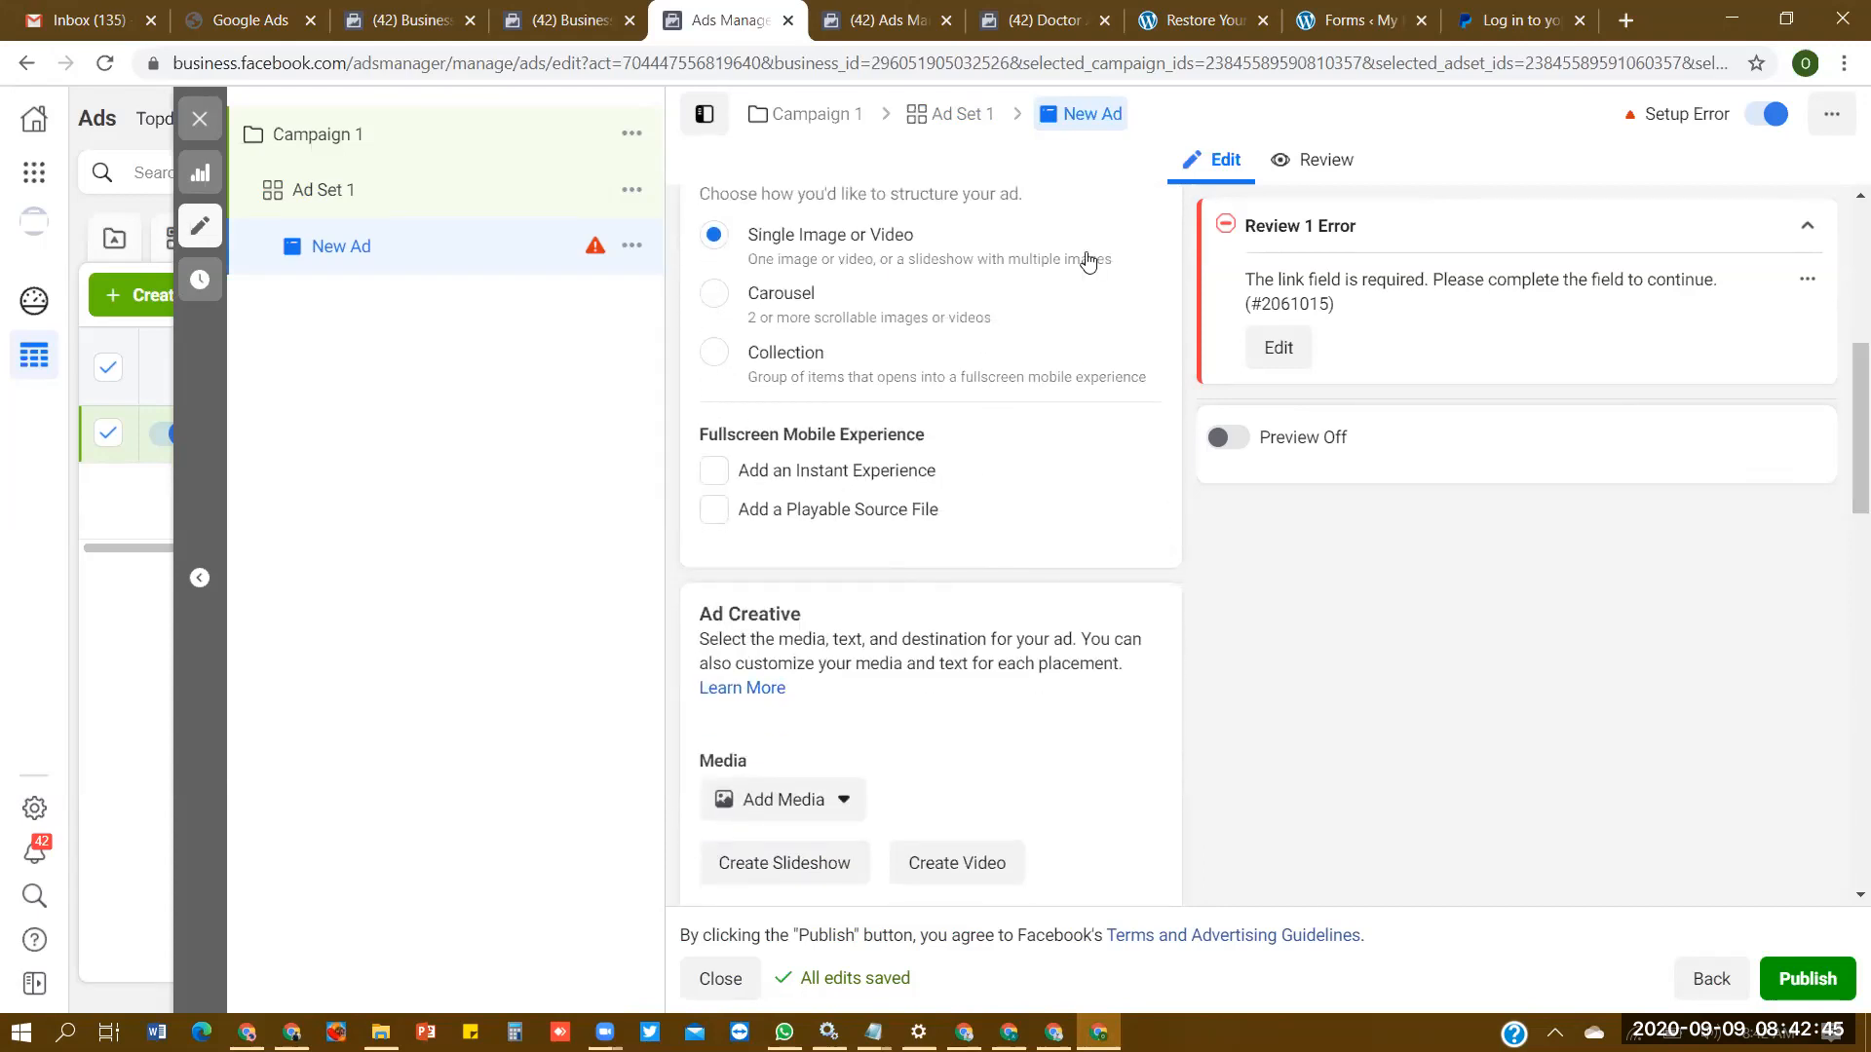
pyautogui.scroll(2, 1839, 375)
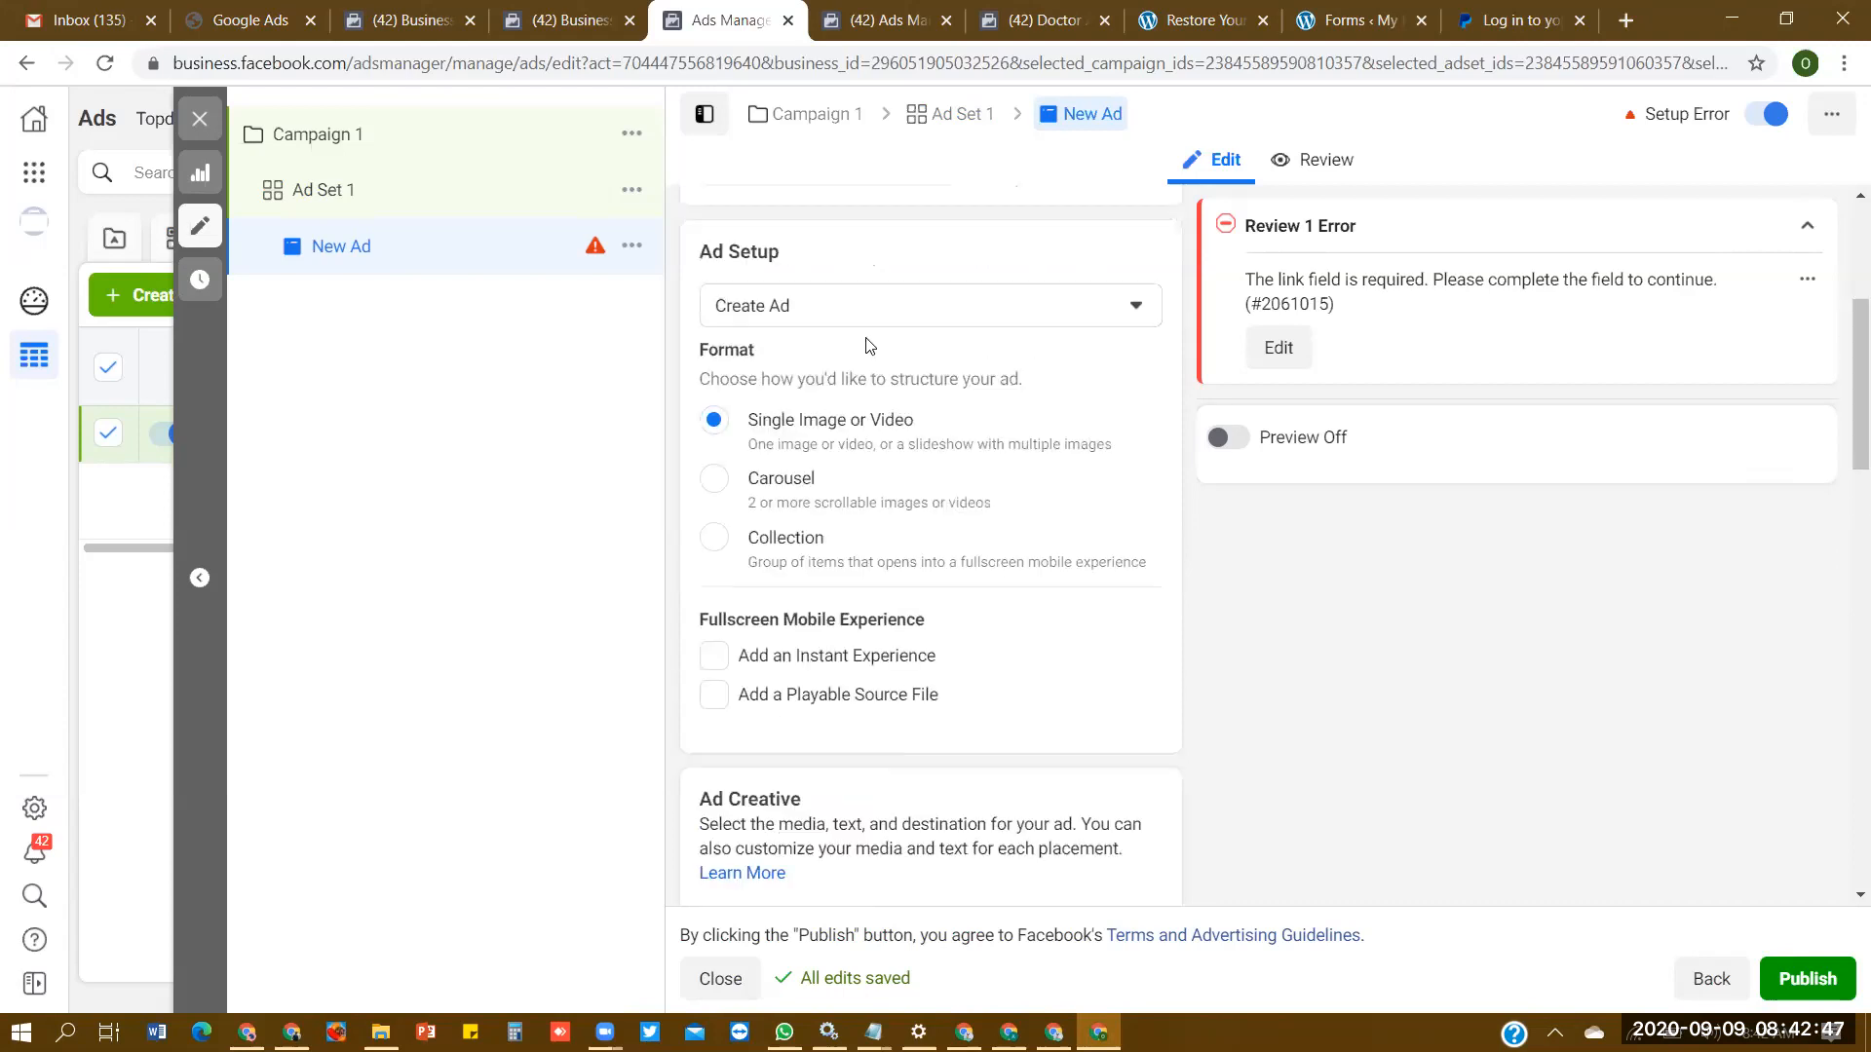
# - Upload the image "Untitled design (6)" from the Downloads folder and use it as the ad's media
pyautogui.moveTo(1841, 421); pyautogui.dragTo(1841, 523)
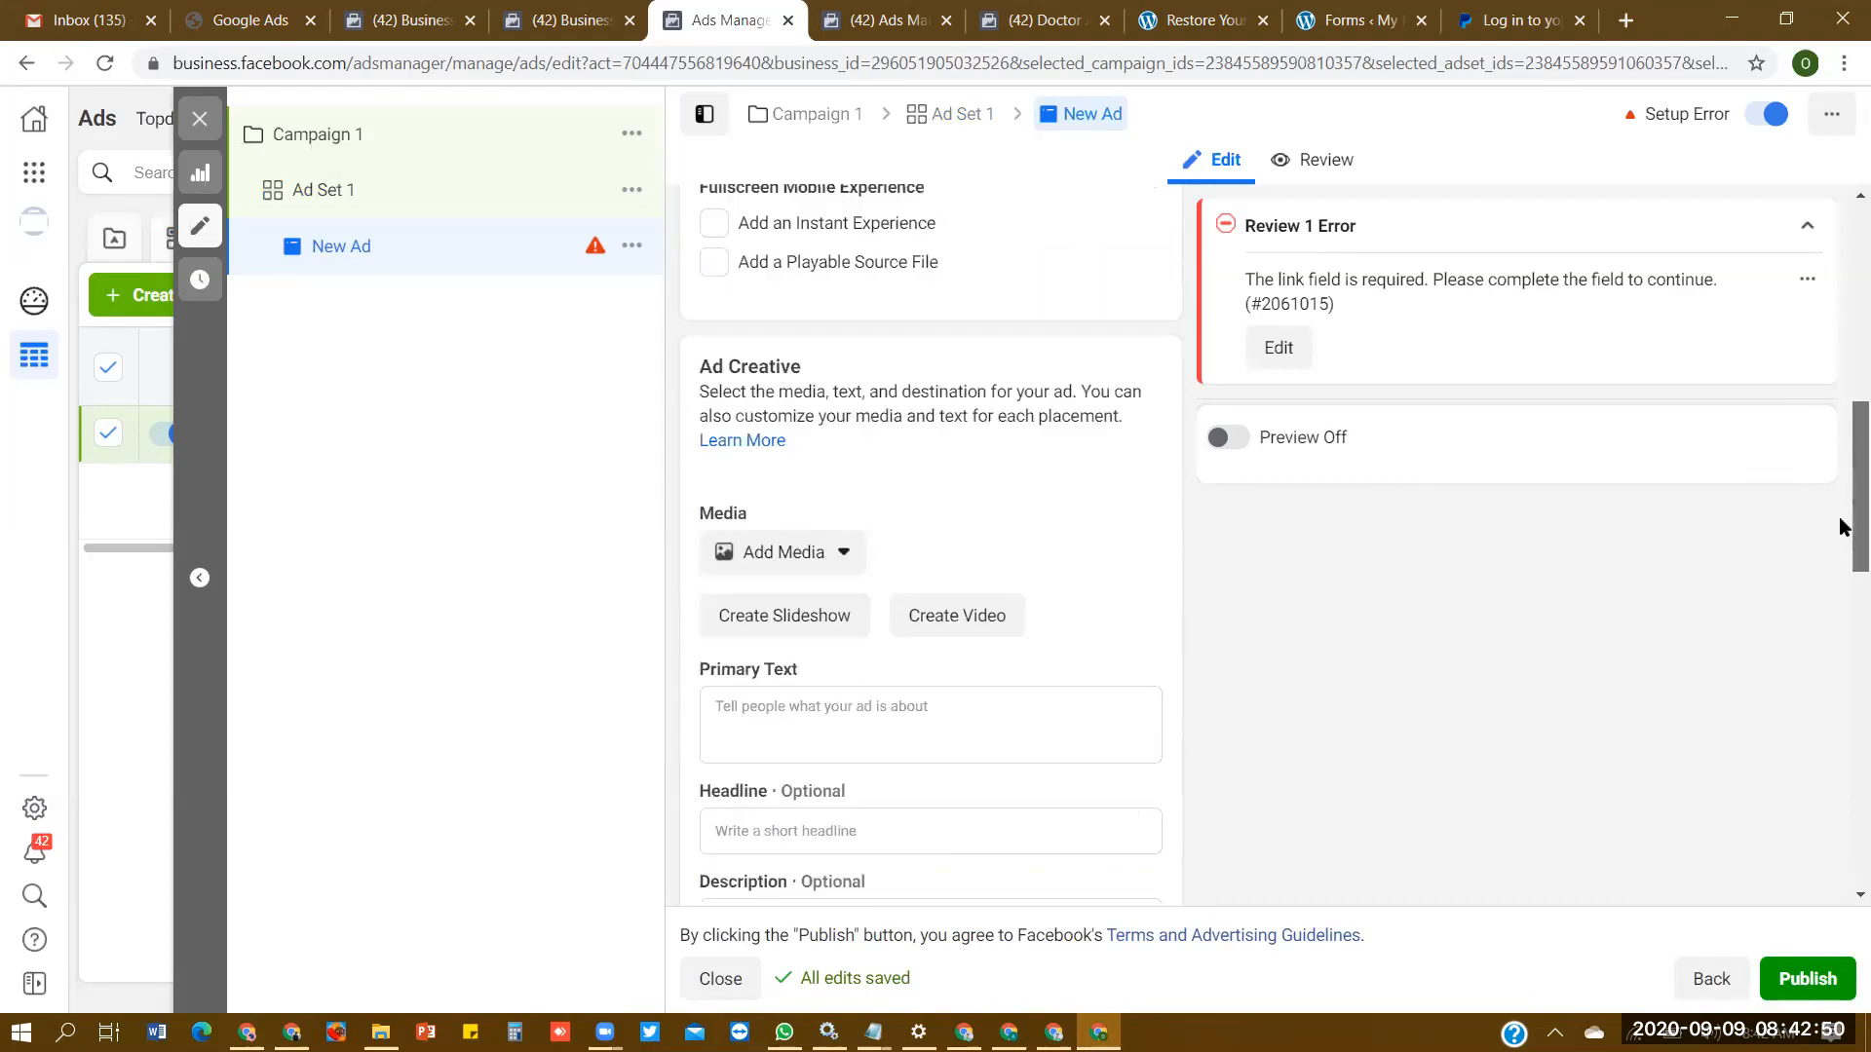
pyautogui.click(805, 564)
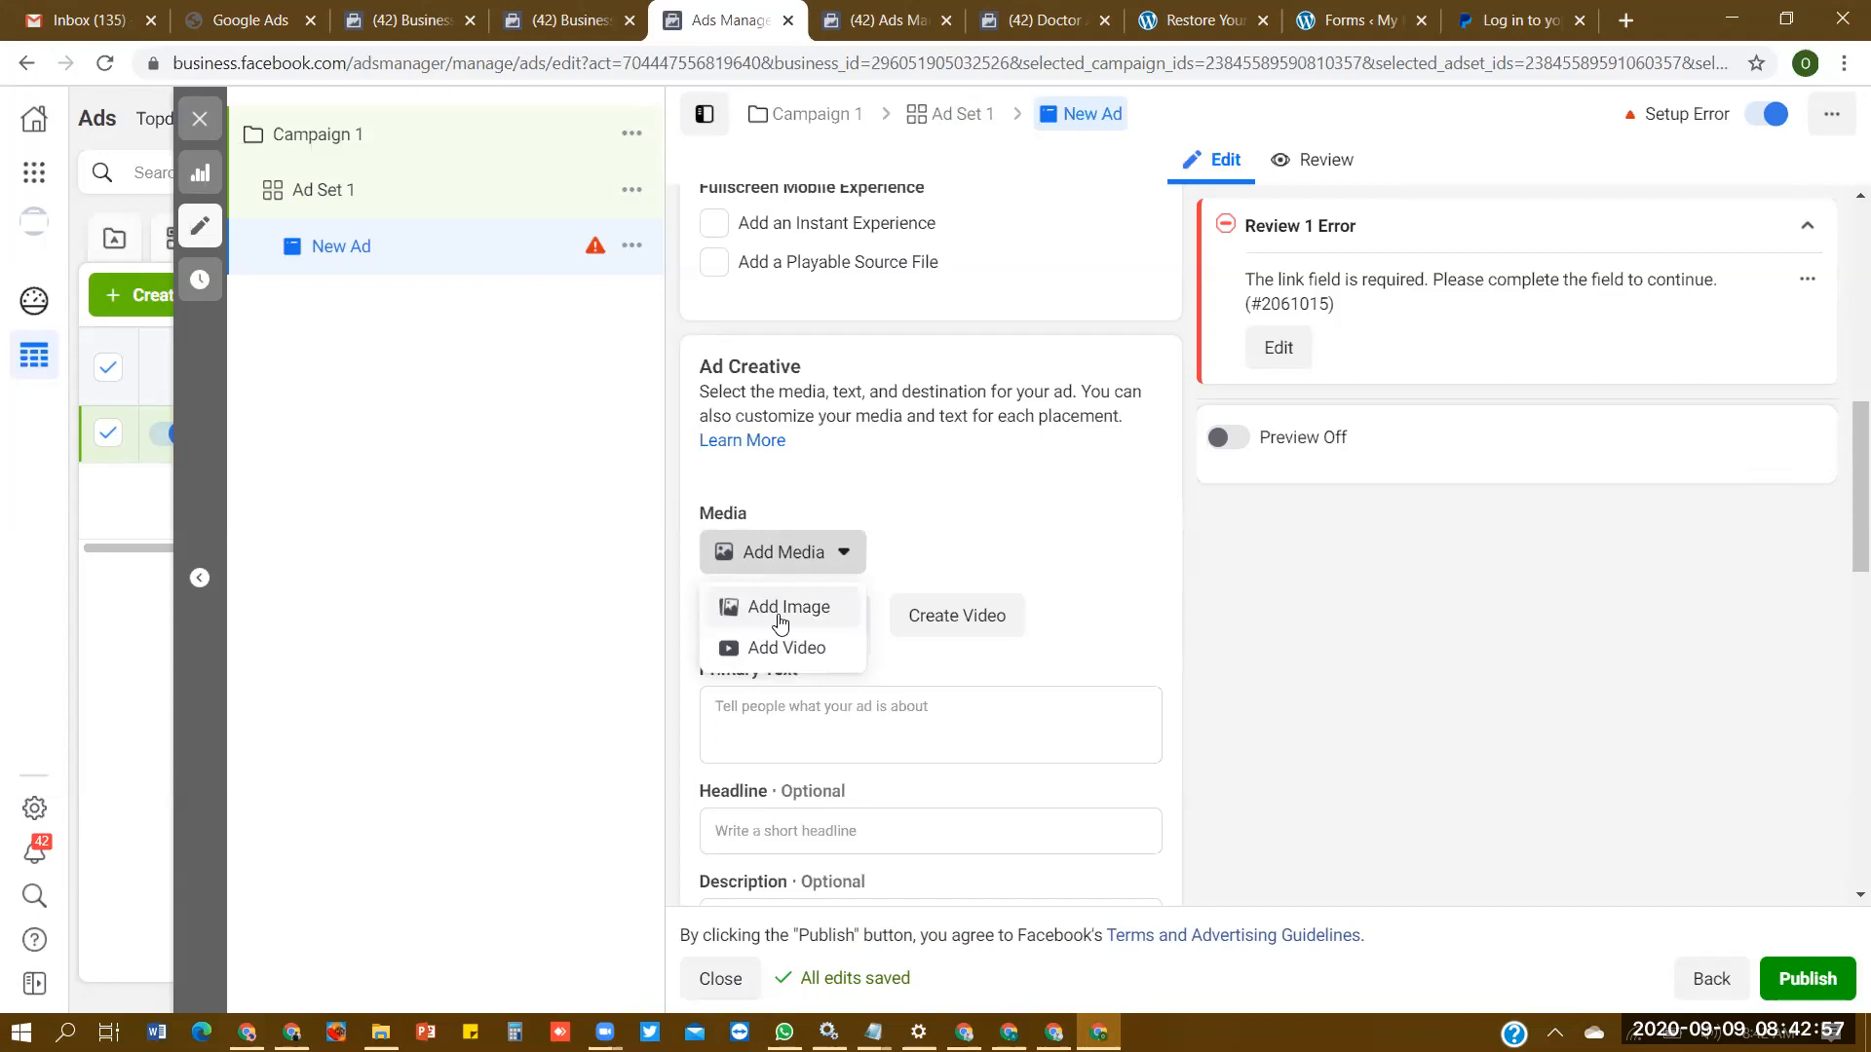
pyautogui.click(780, 616)
pyautogui.click(661, 276)
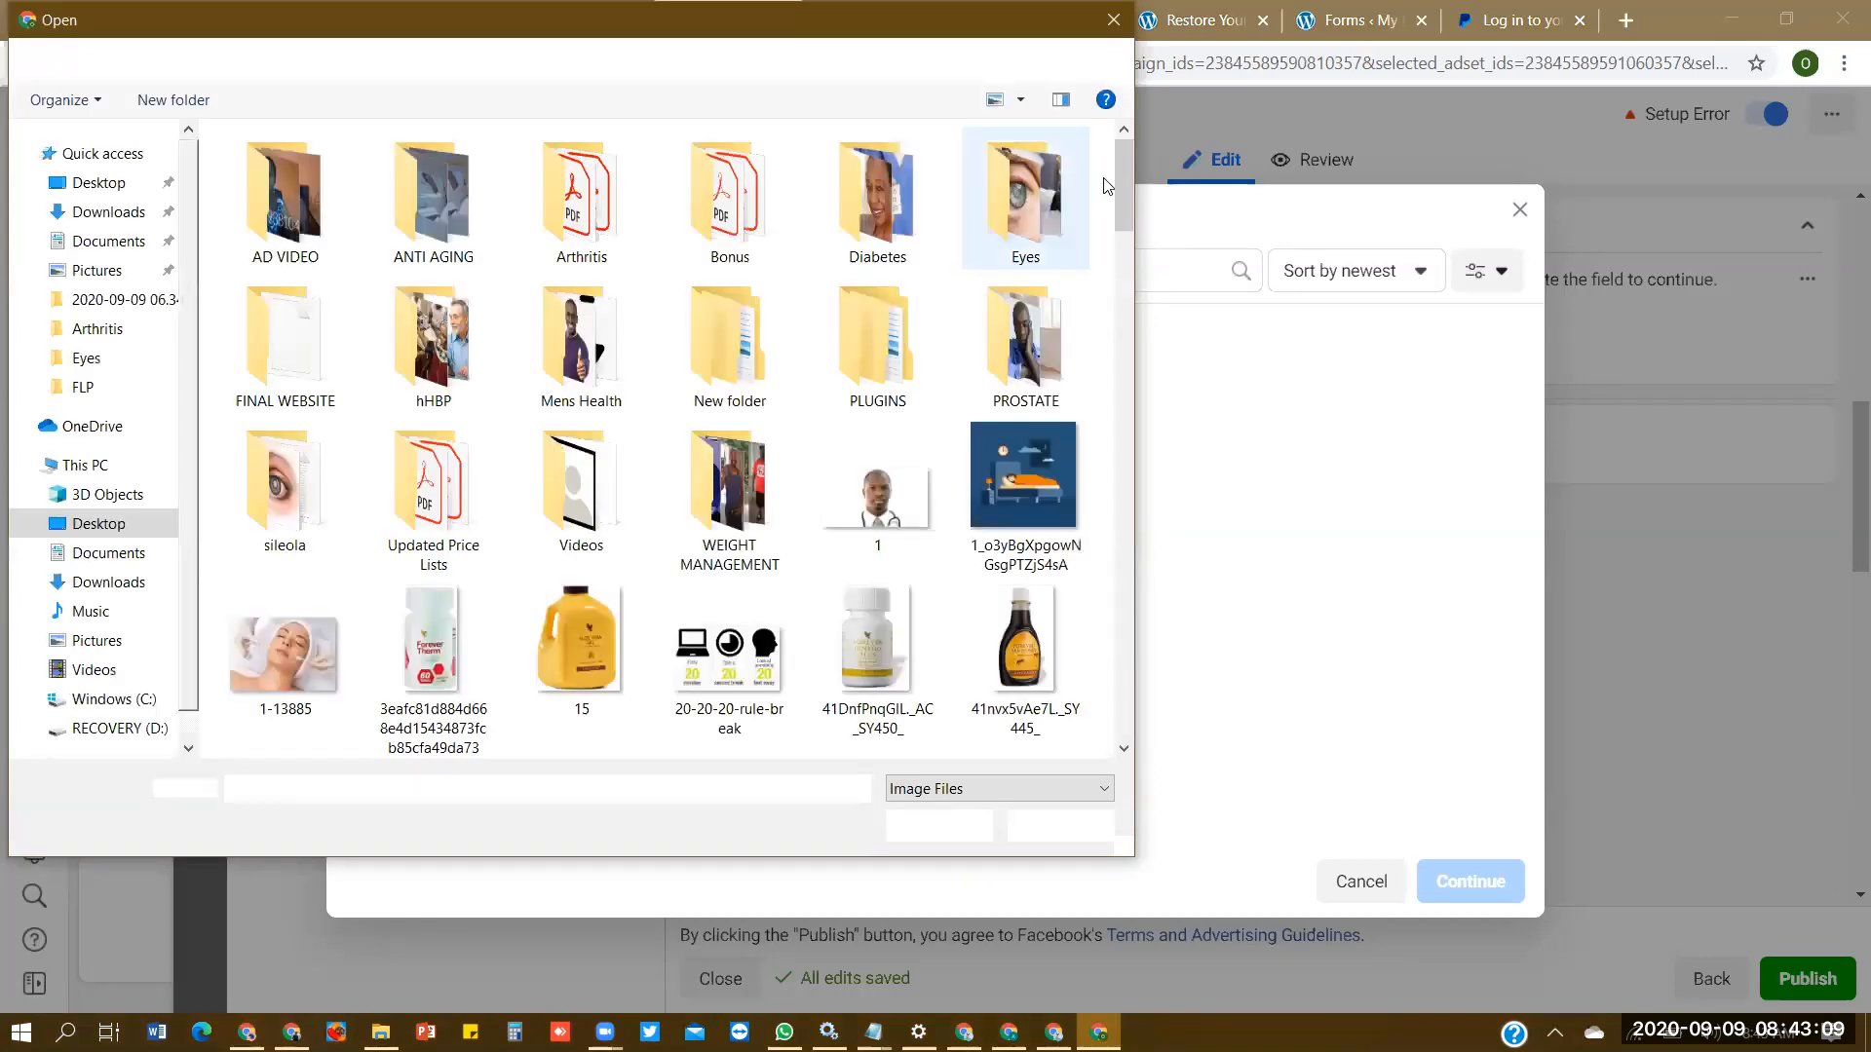
pyautogui.click(86, 359)
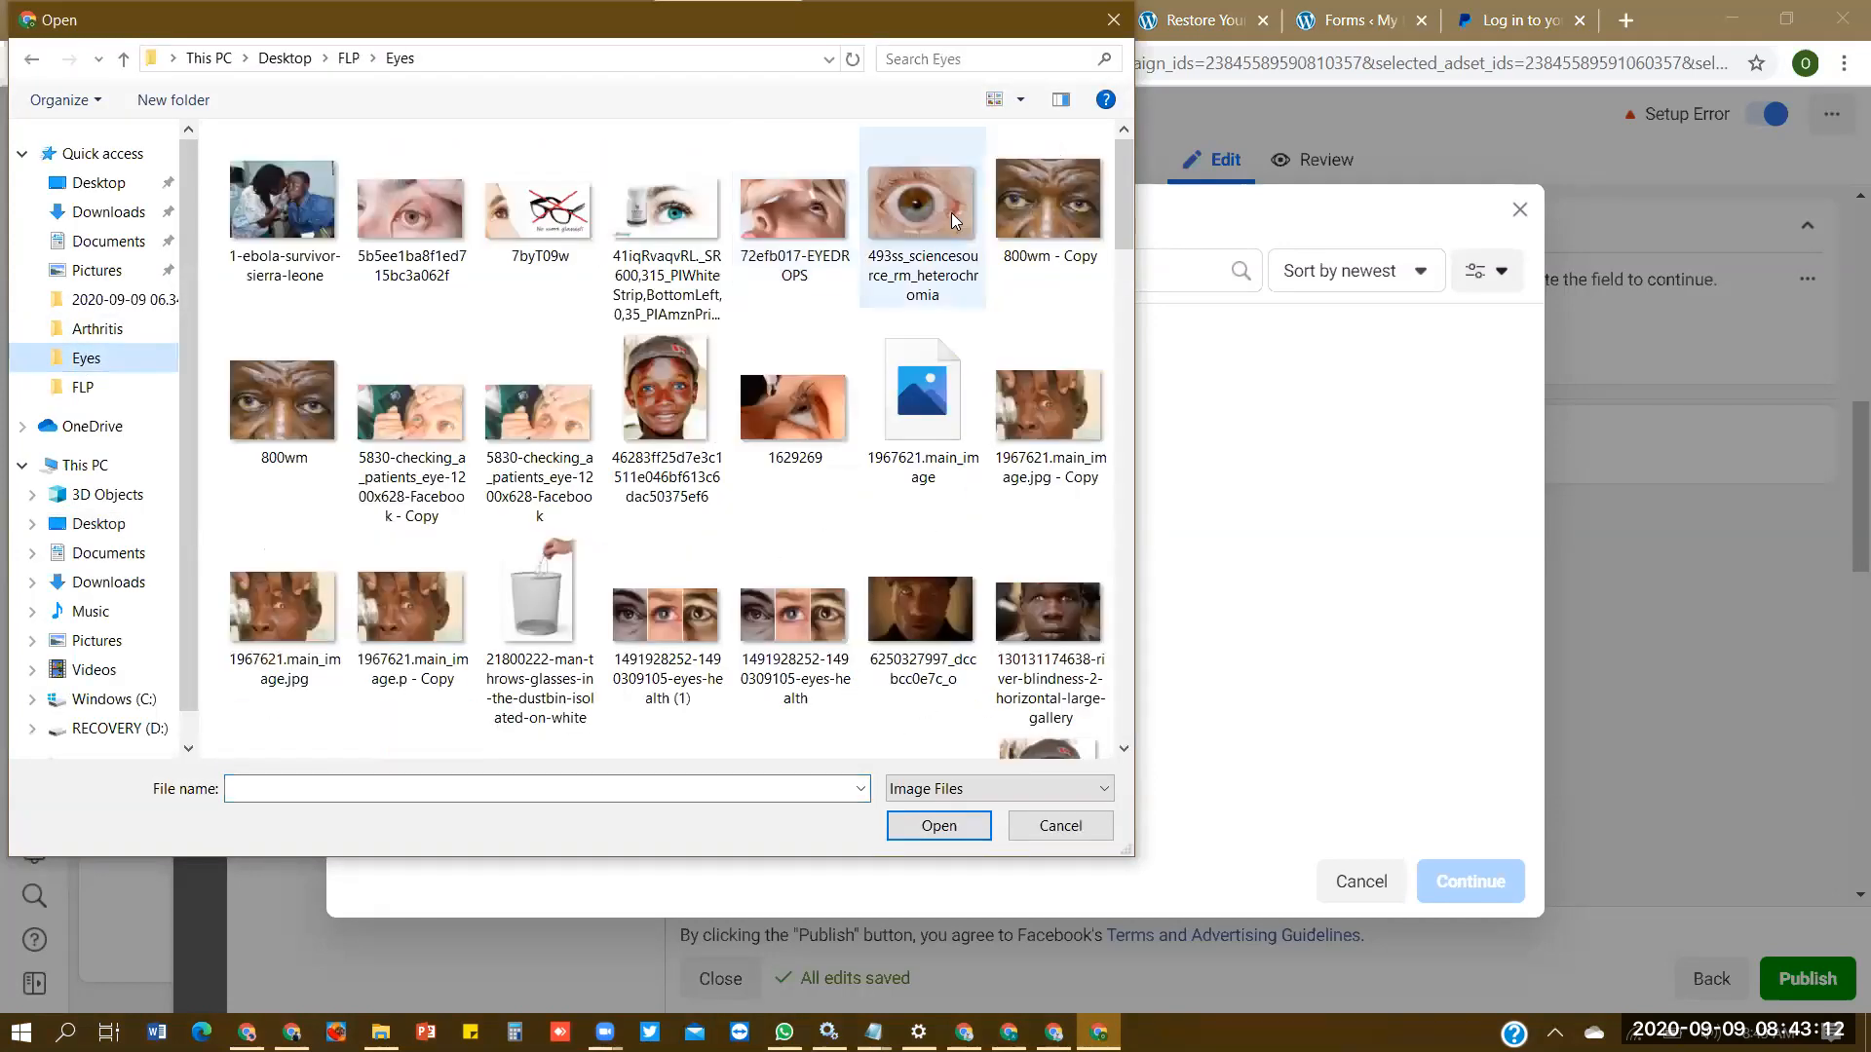
pyautogui.moveTo(1121, 179); pyautogui.dragTo(107, 223)
pyautogui.click(107, 214)
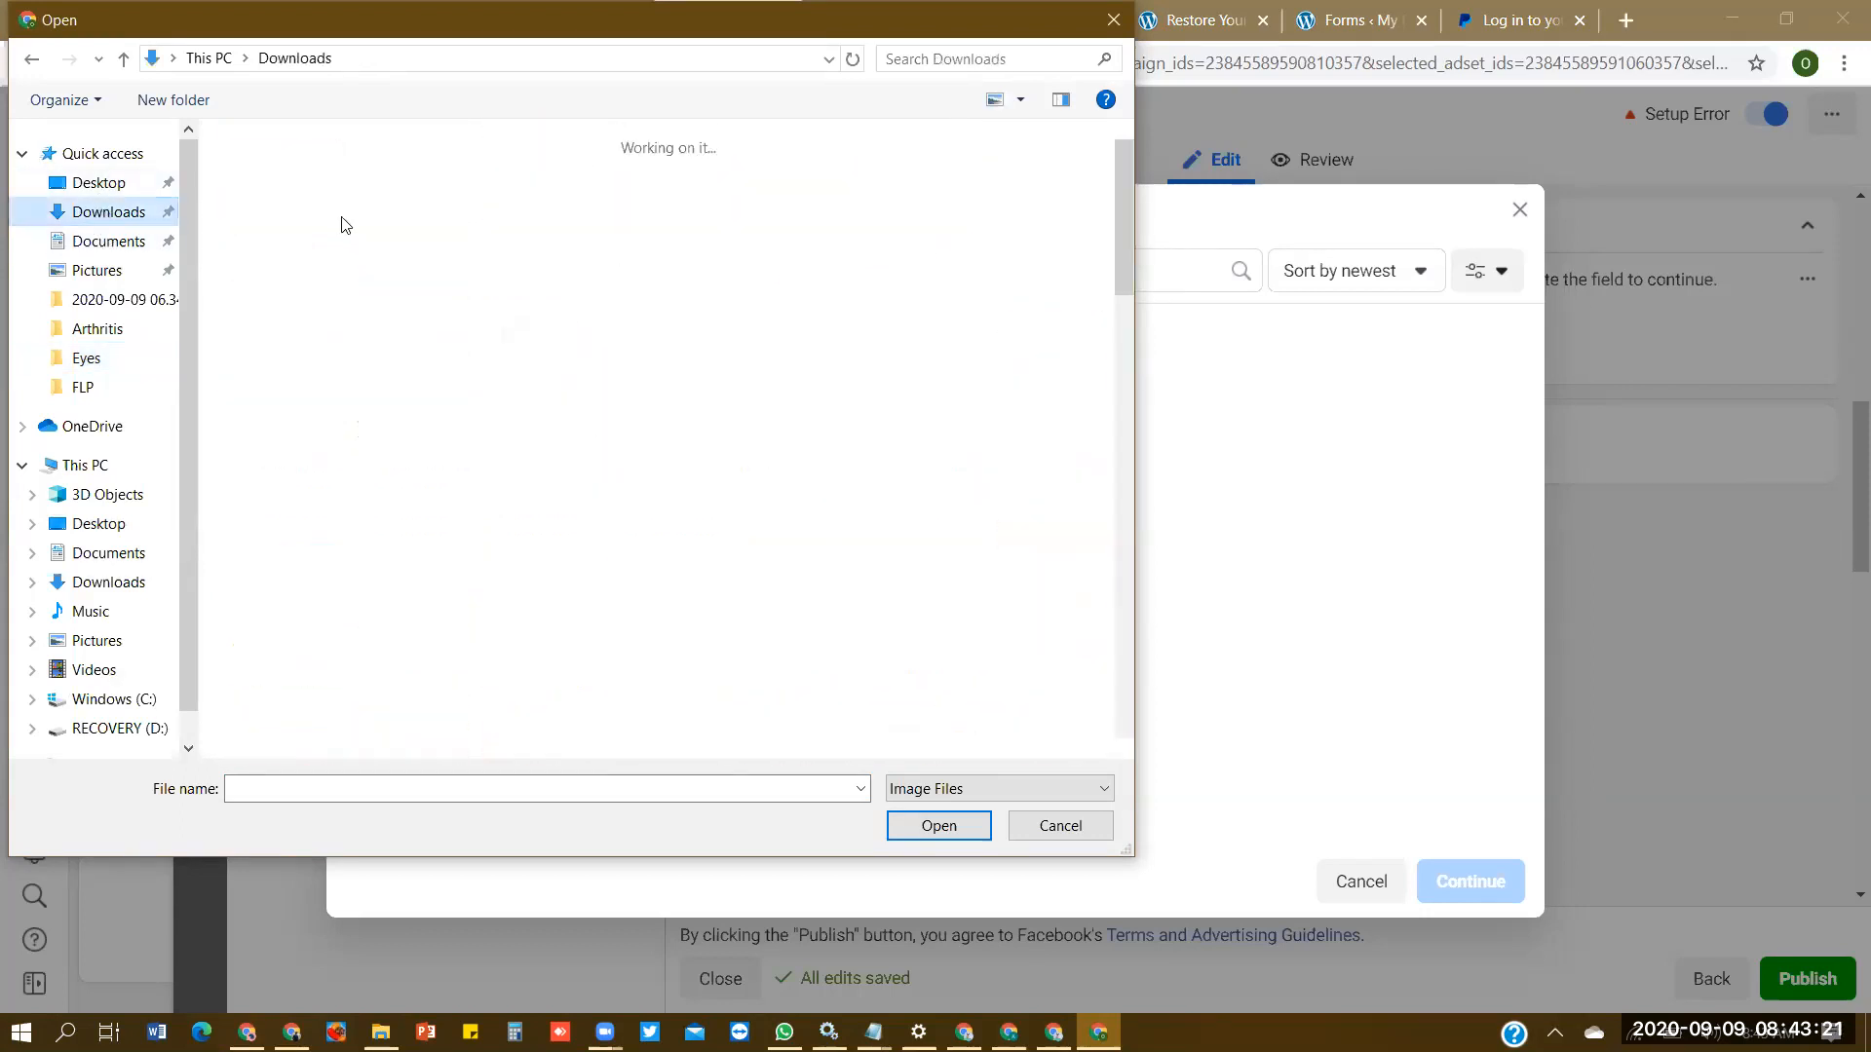
pyautogui.click(509, 228)
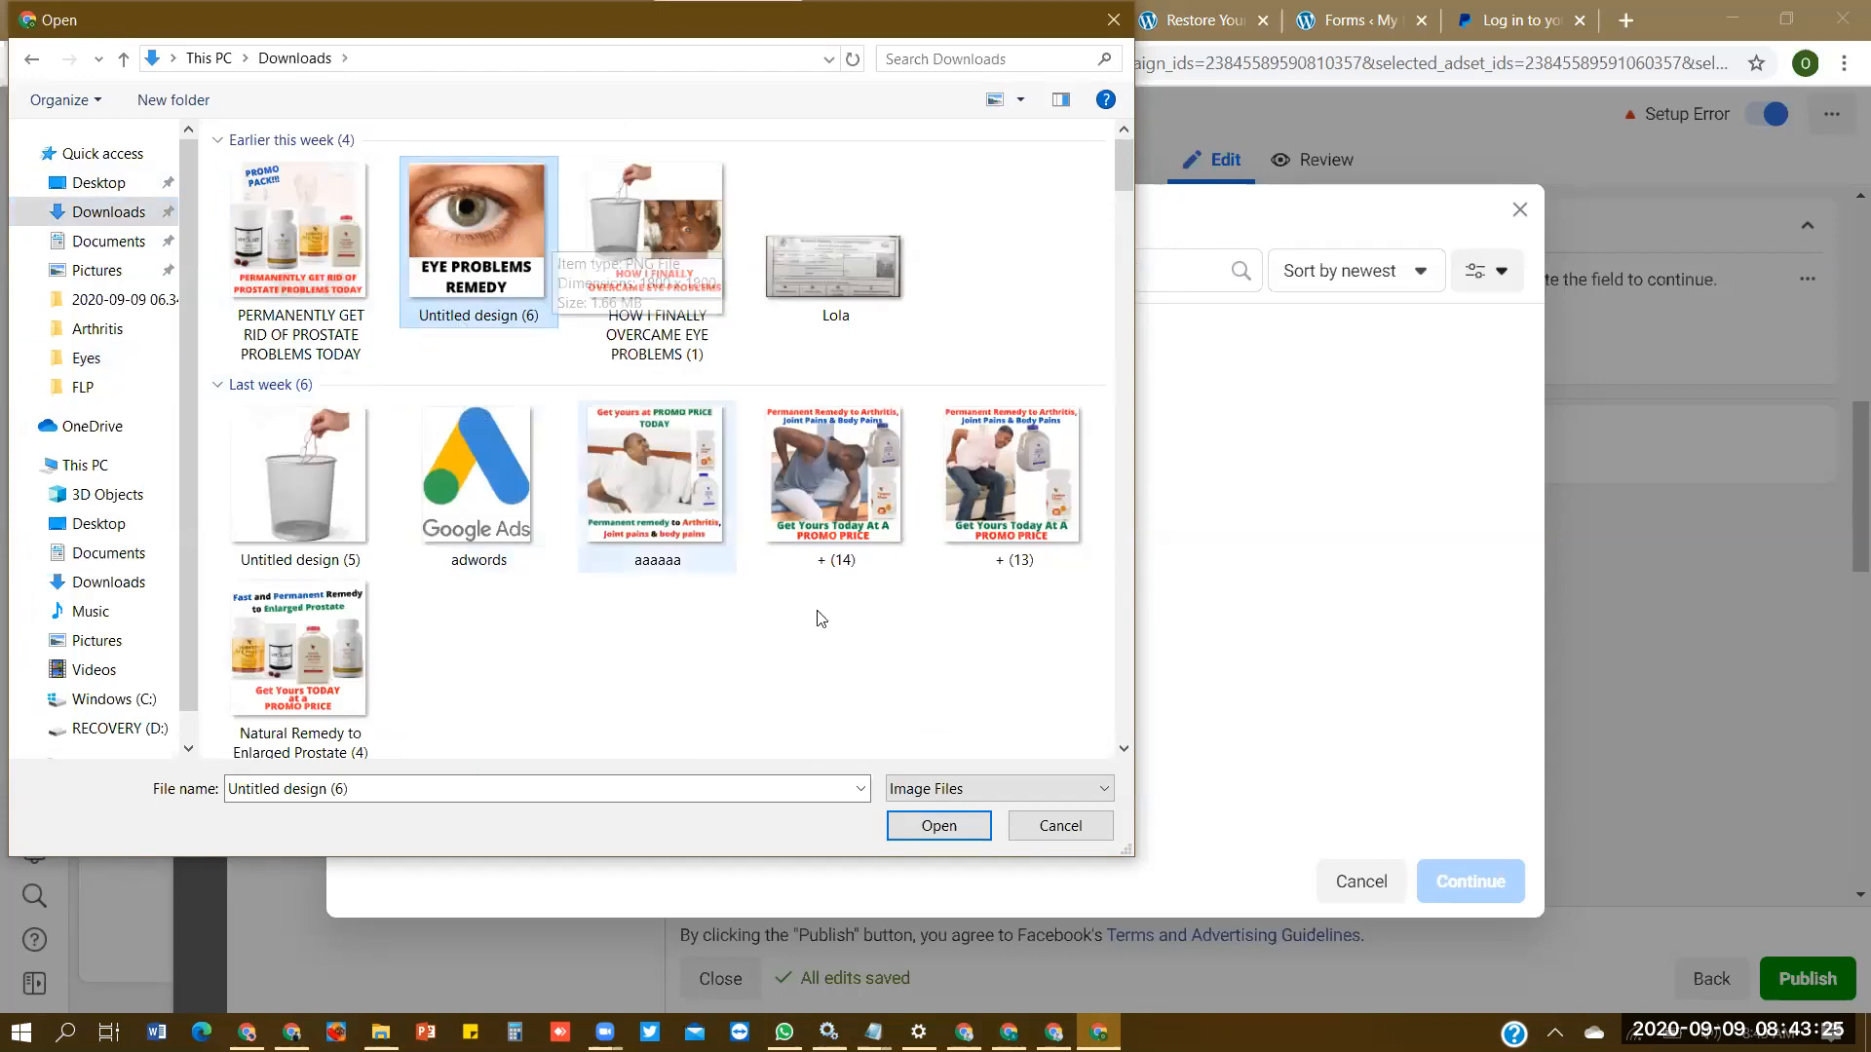
pyautogui.click(958, 826)
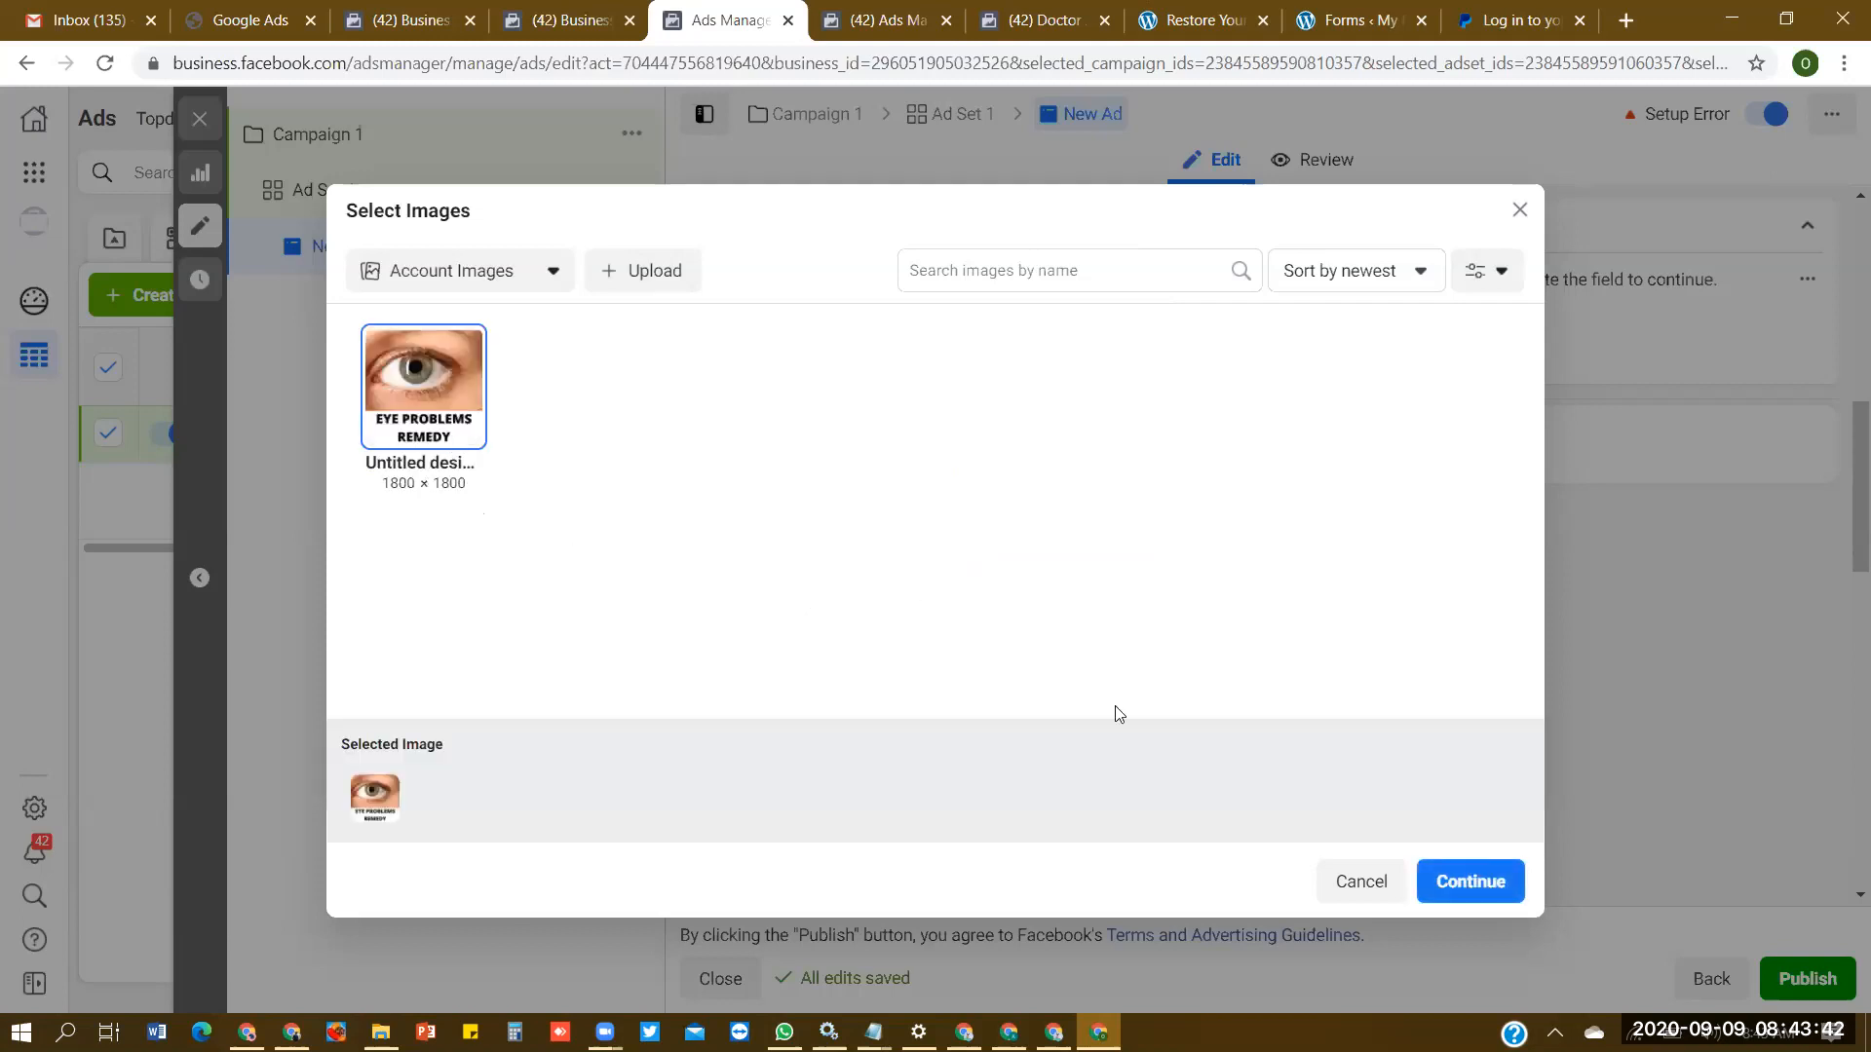
pyautogui.click(1504, 872)
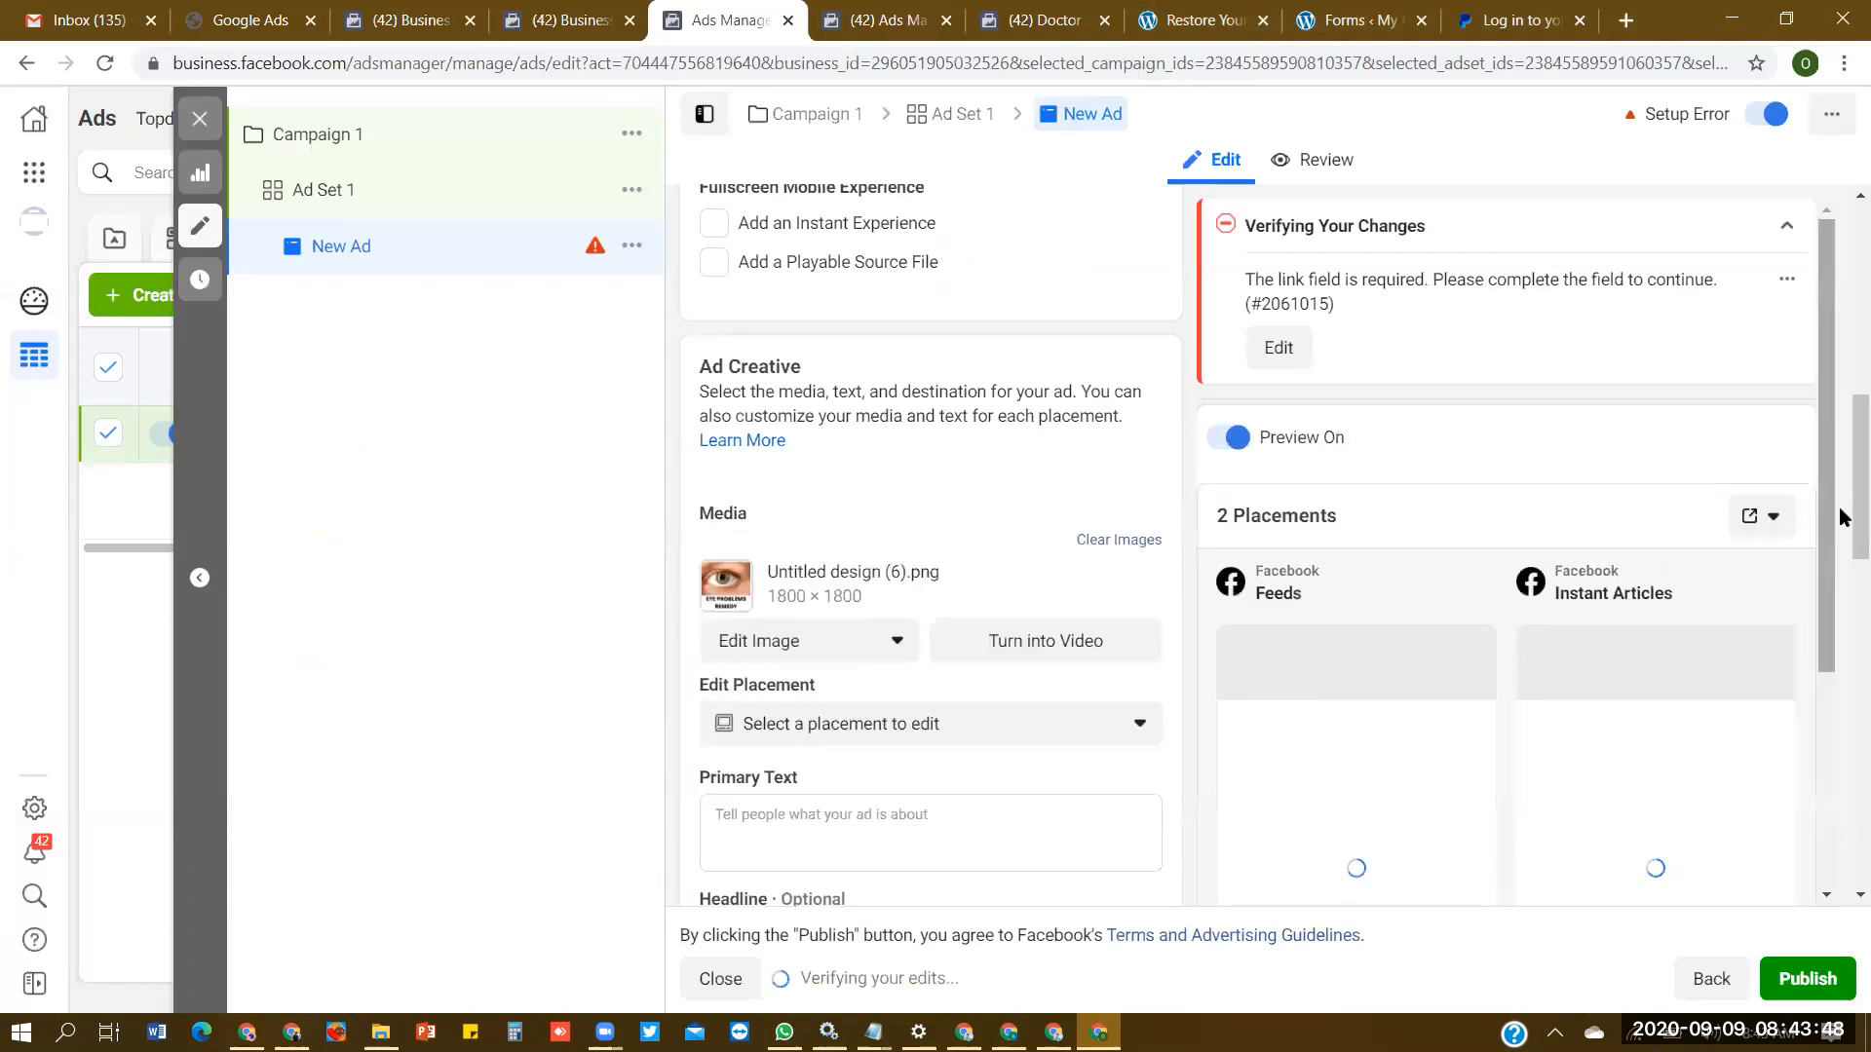
# - Start the ad's primary text, then switch to the other browser window and open the AD21 ad account in Ads Manager
pyautogui.scroll(-2, 1840, 532)
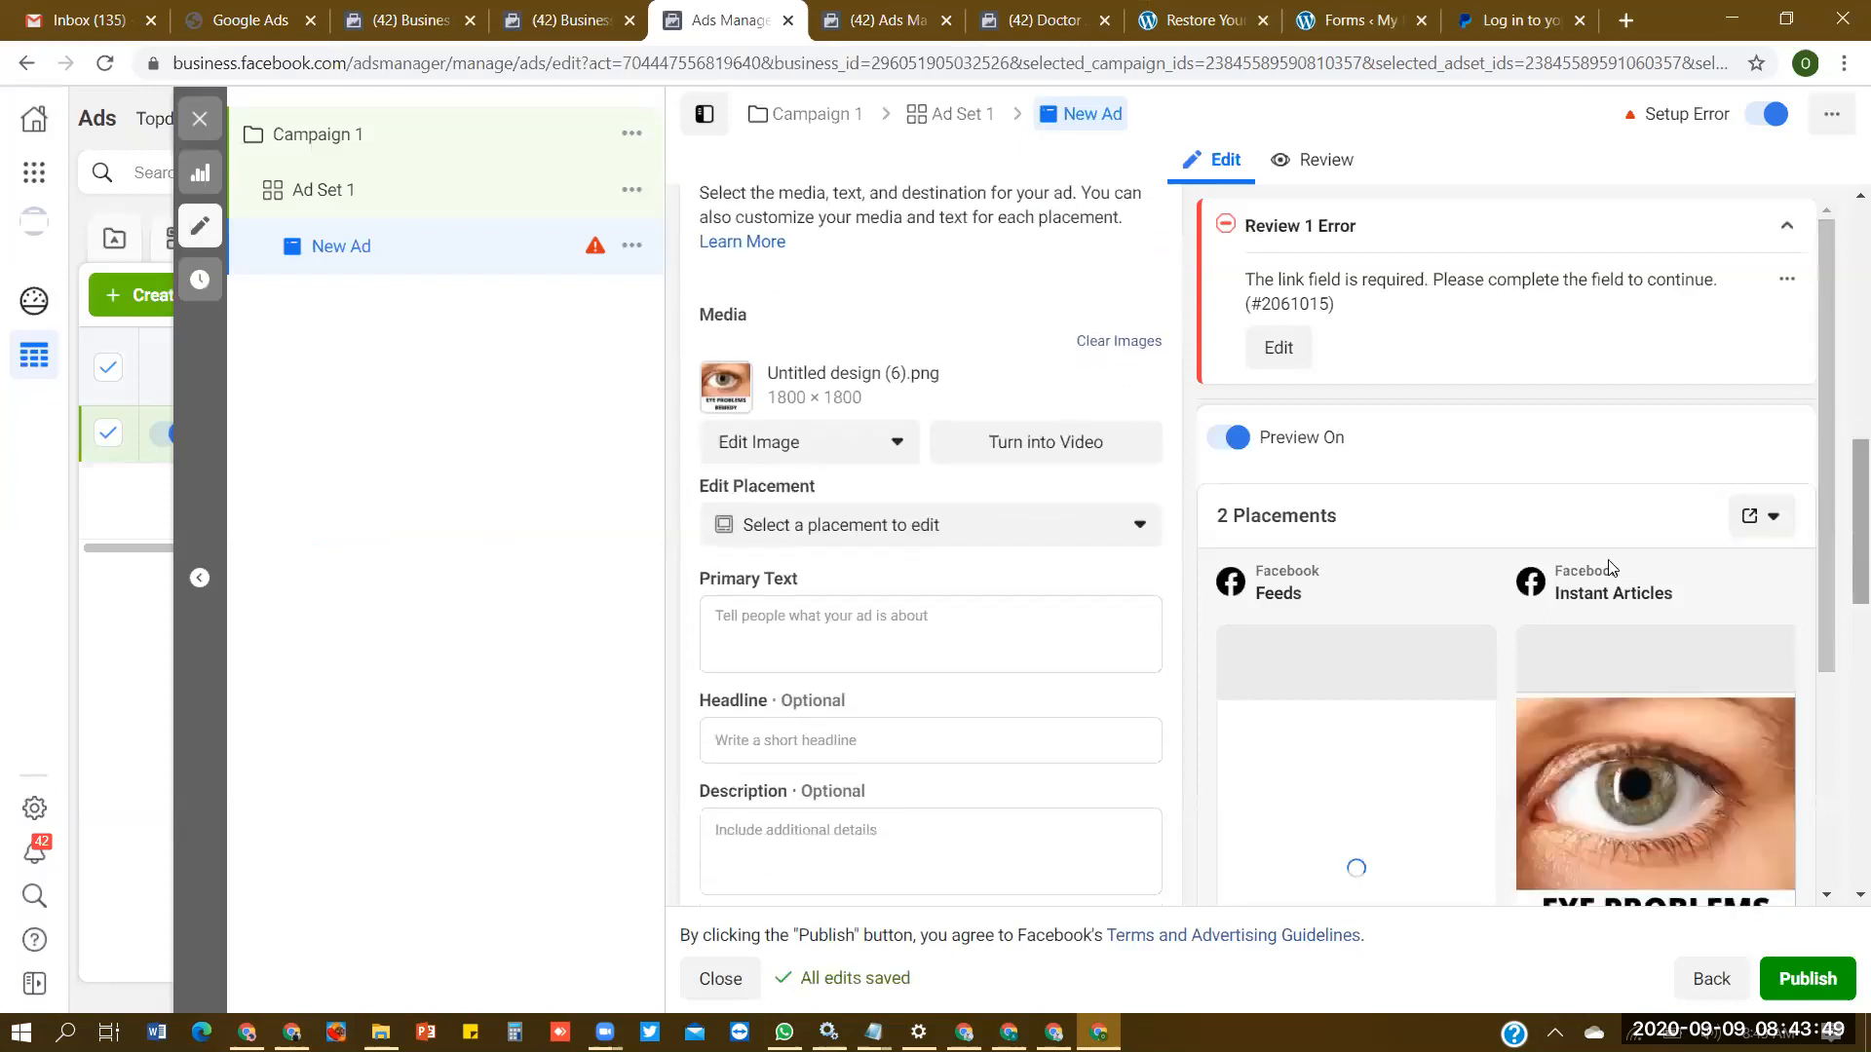
pyautogui.click(998, 635)
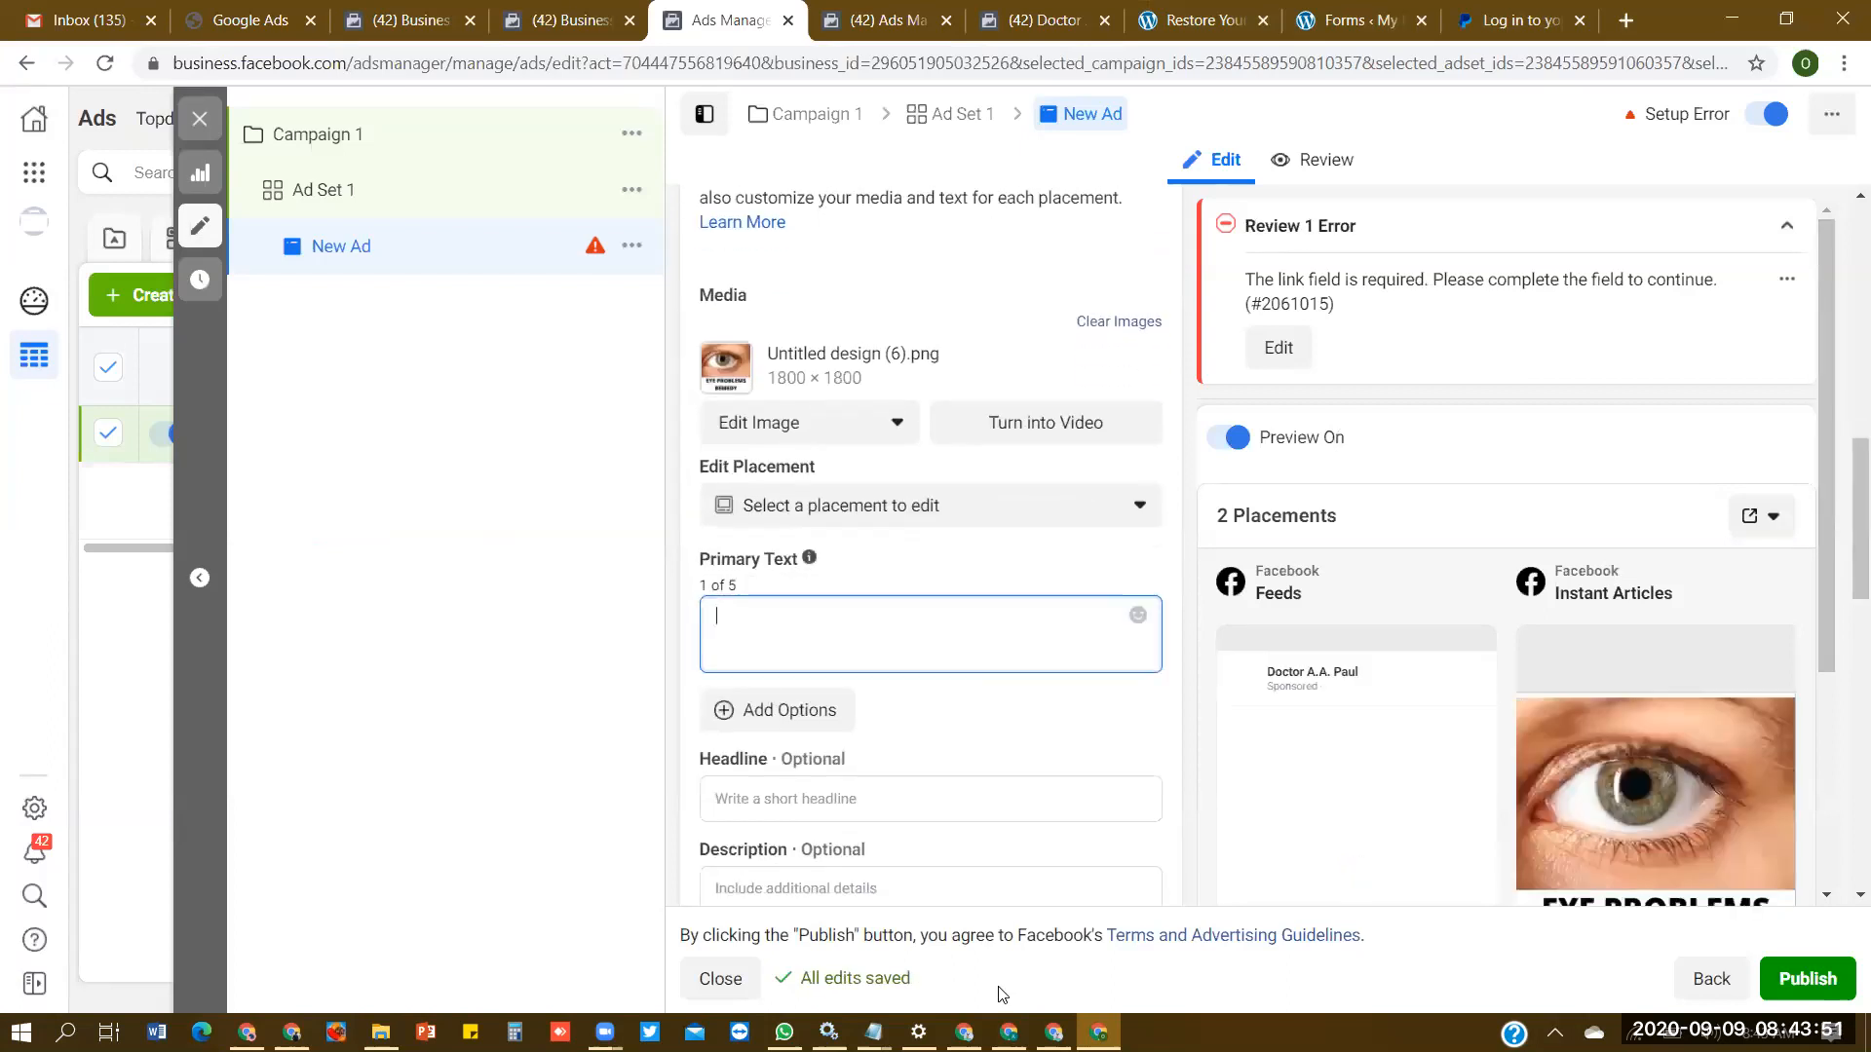
pyautogui.click(1054, 1032)
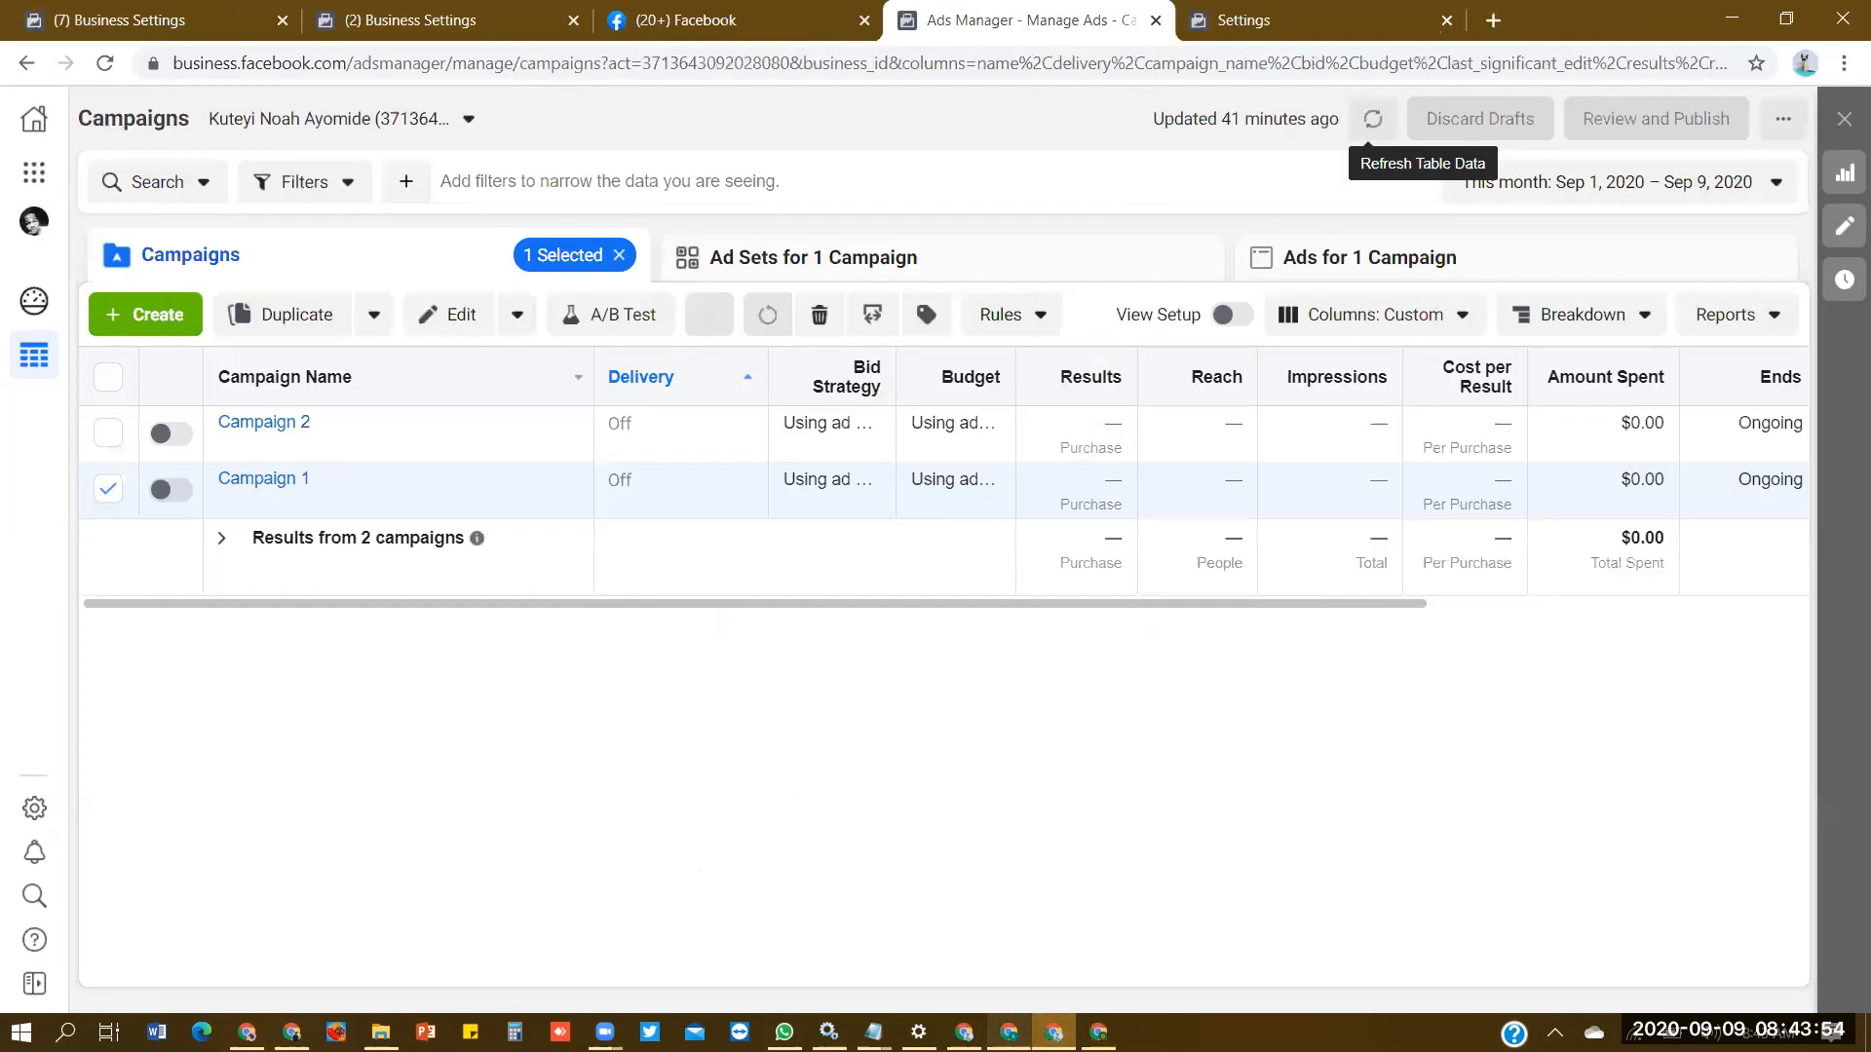
pyautogui.click(1010, 1032)
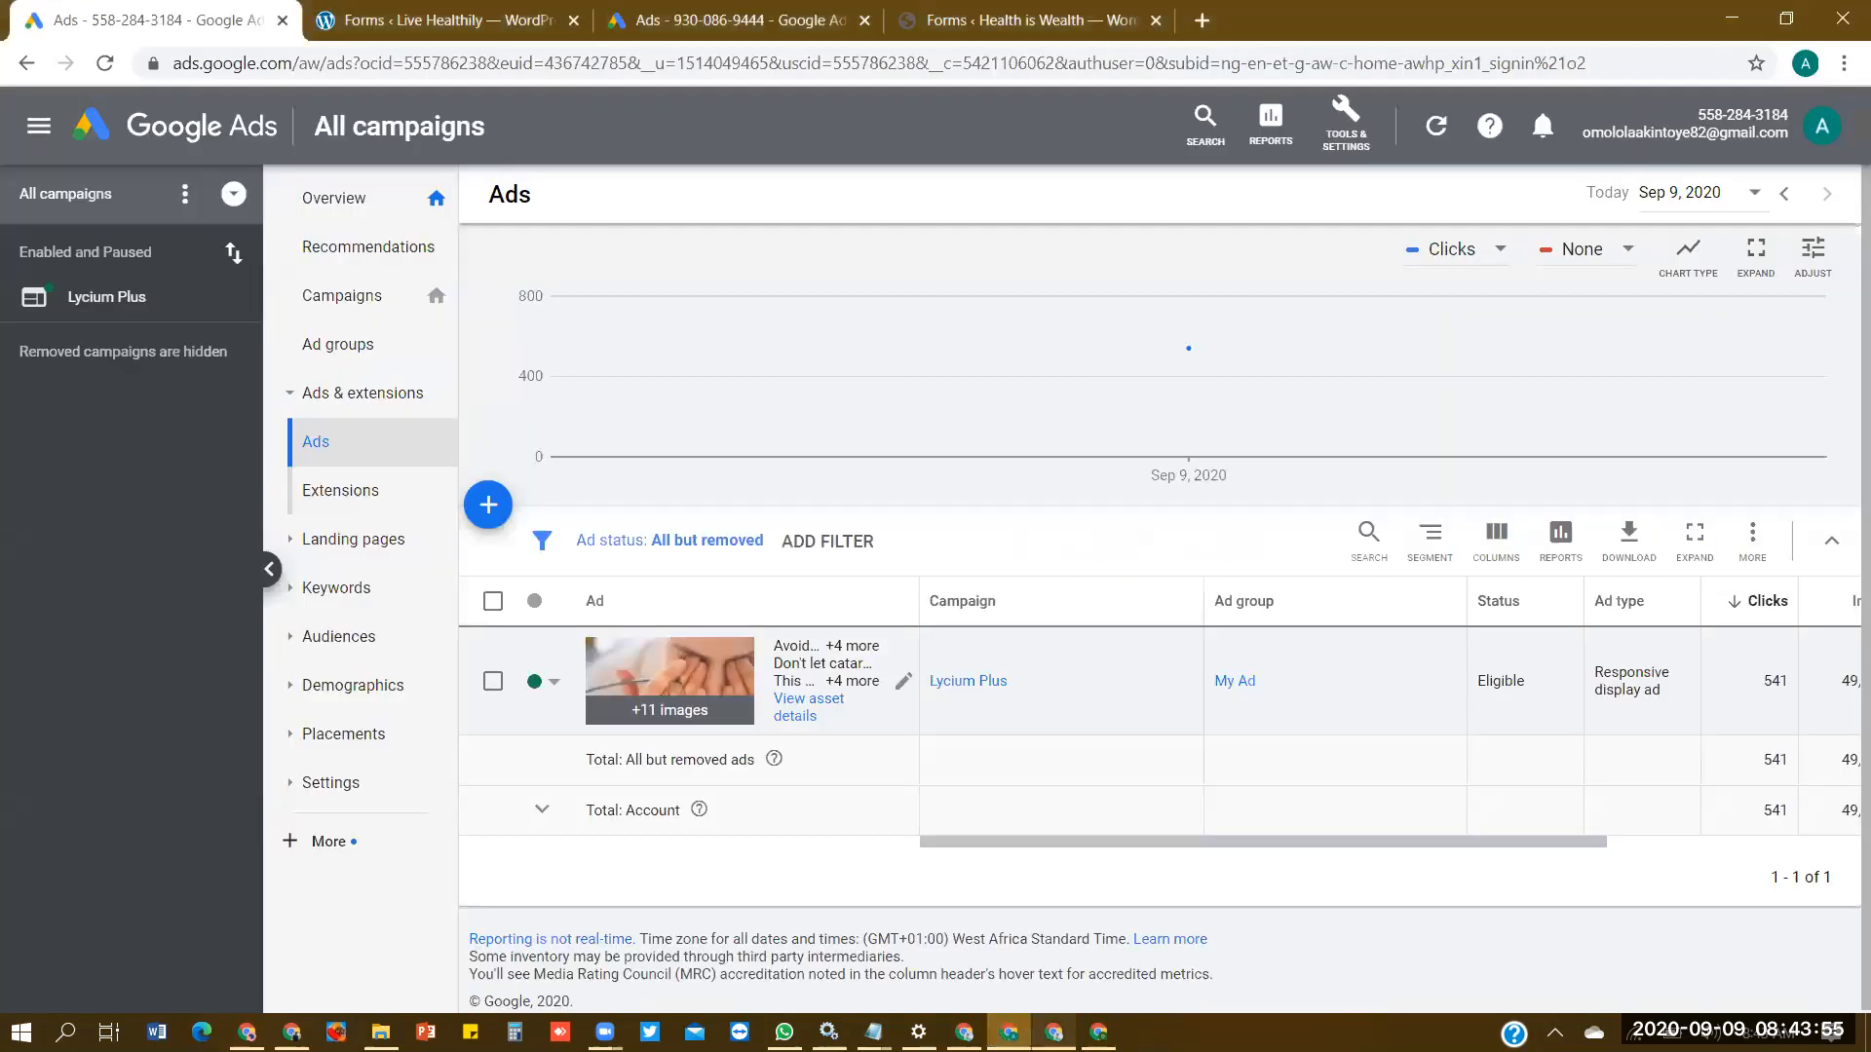
pyautogui.click(1054, 1032)
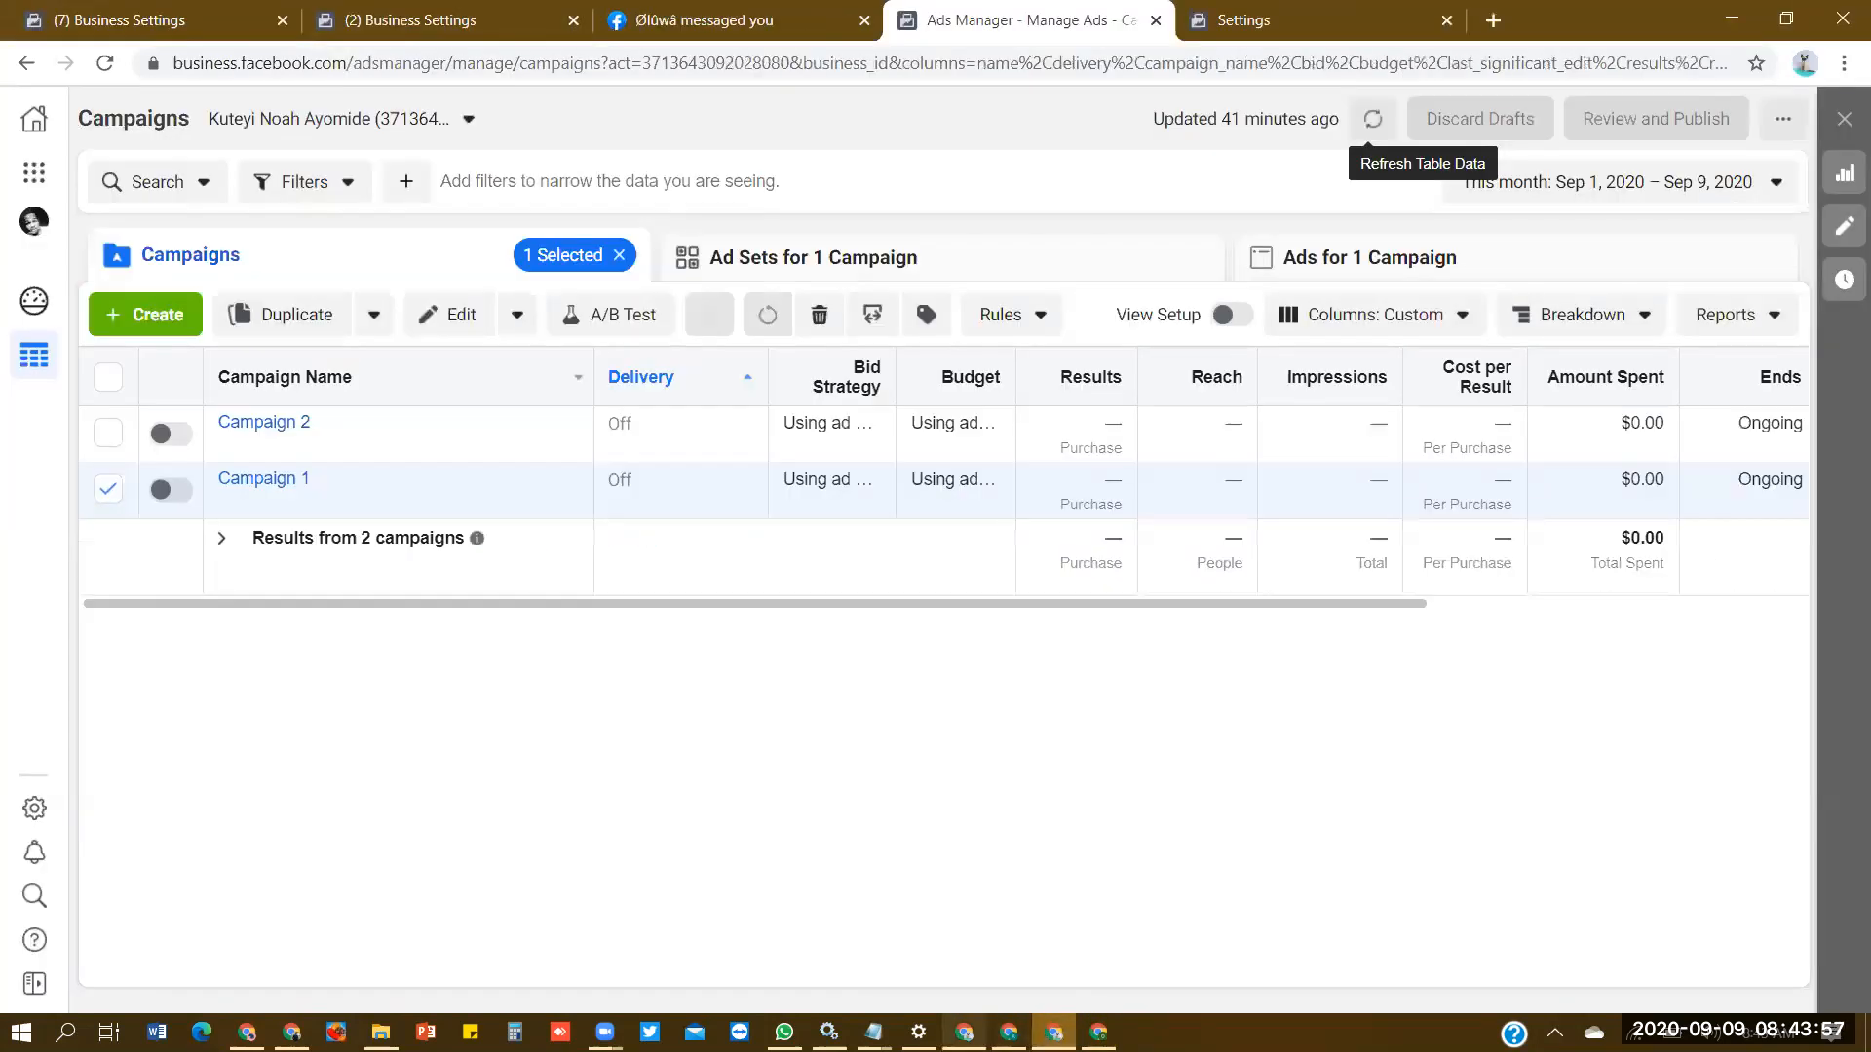
pyautogui.click(399, 18)
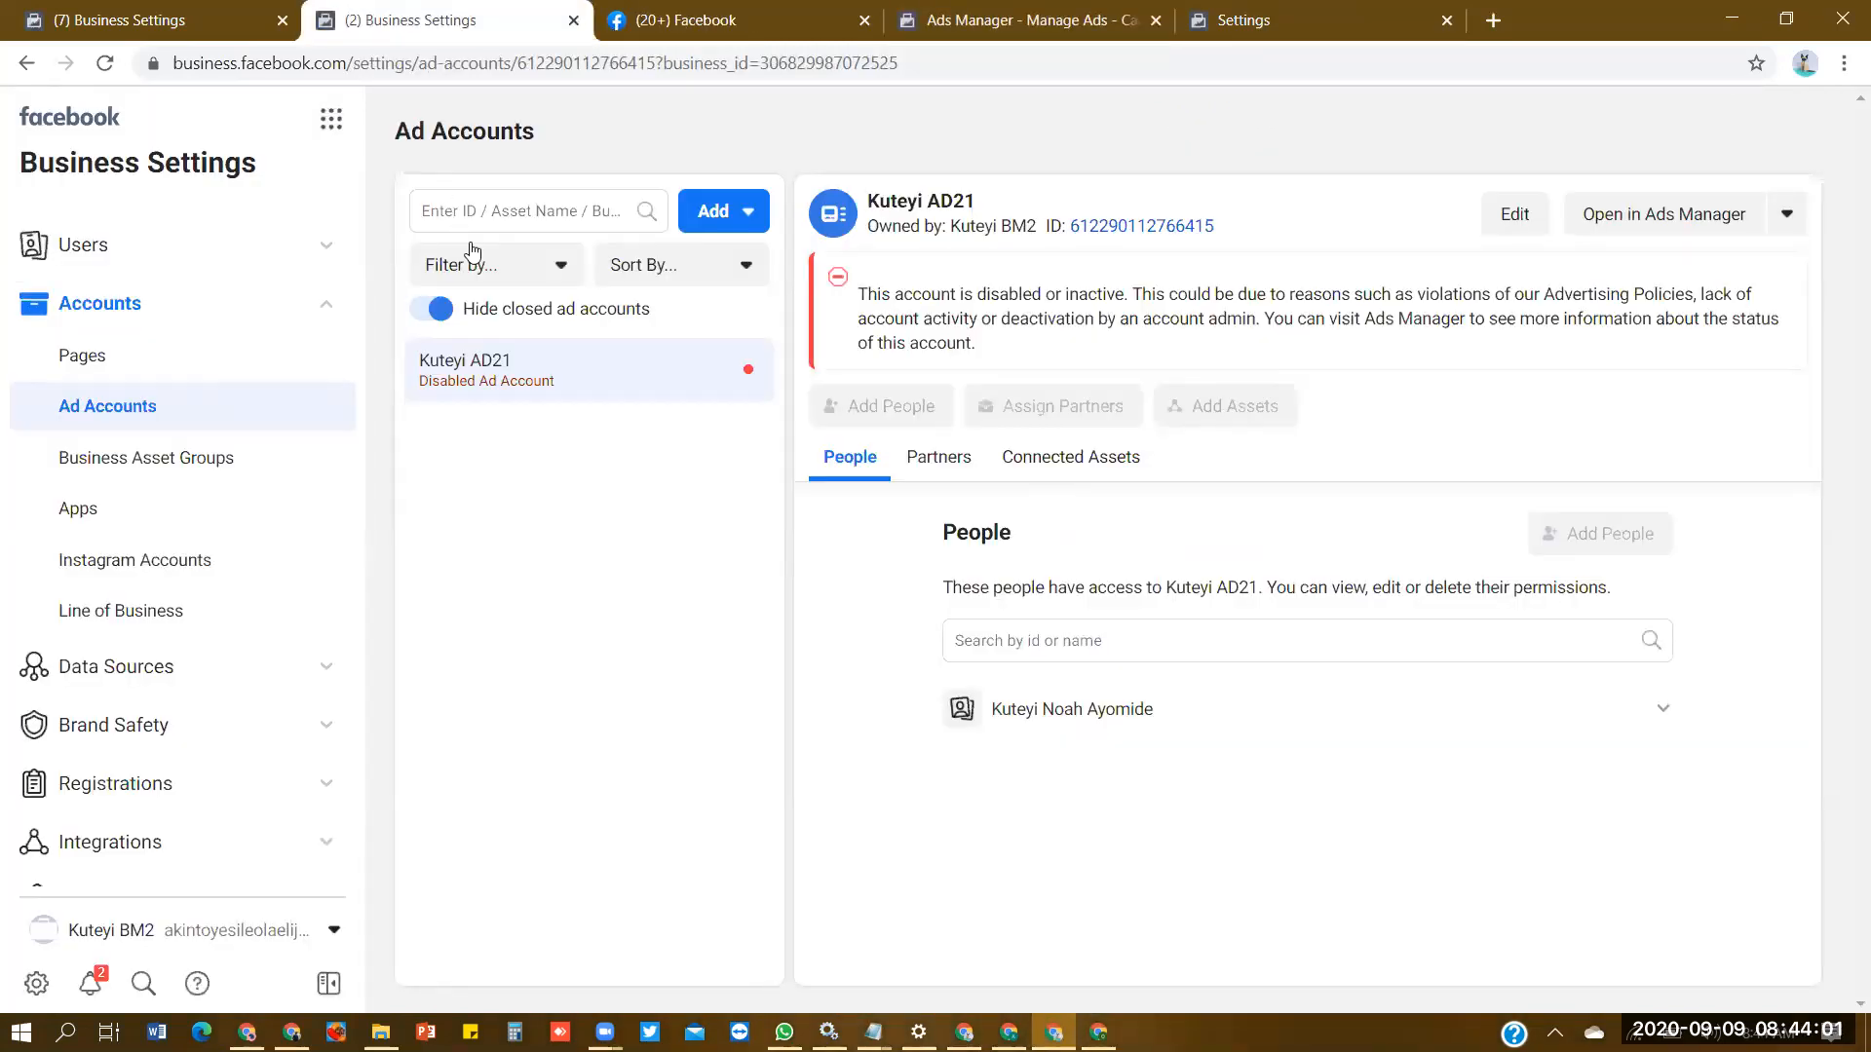
pyautogui.click(1623, 222)
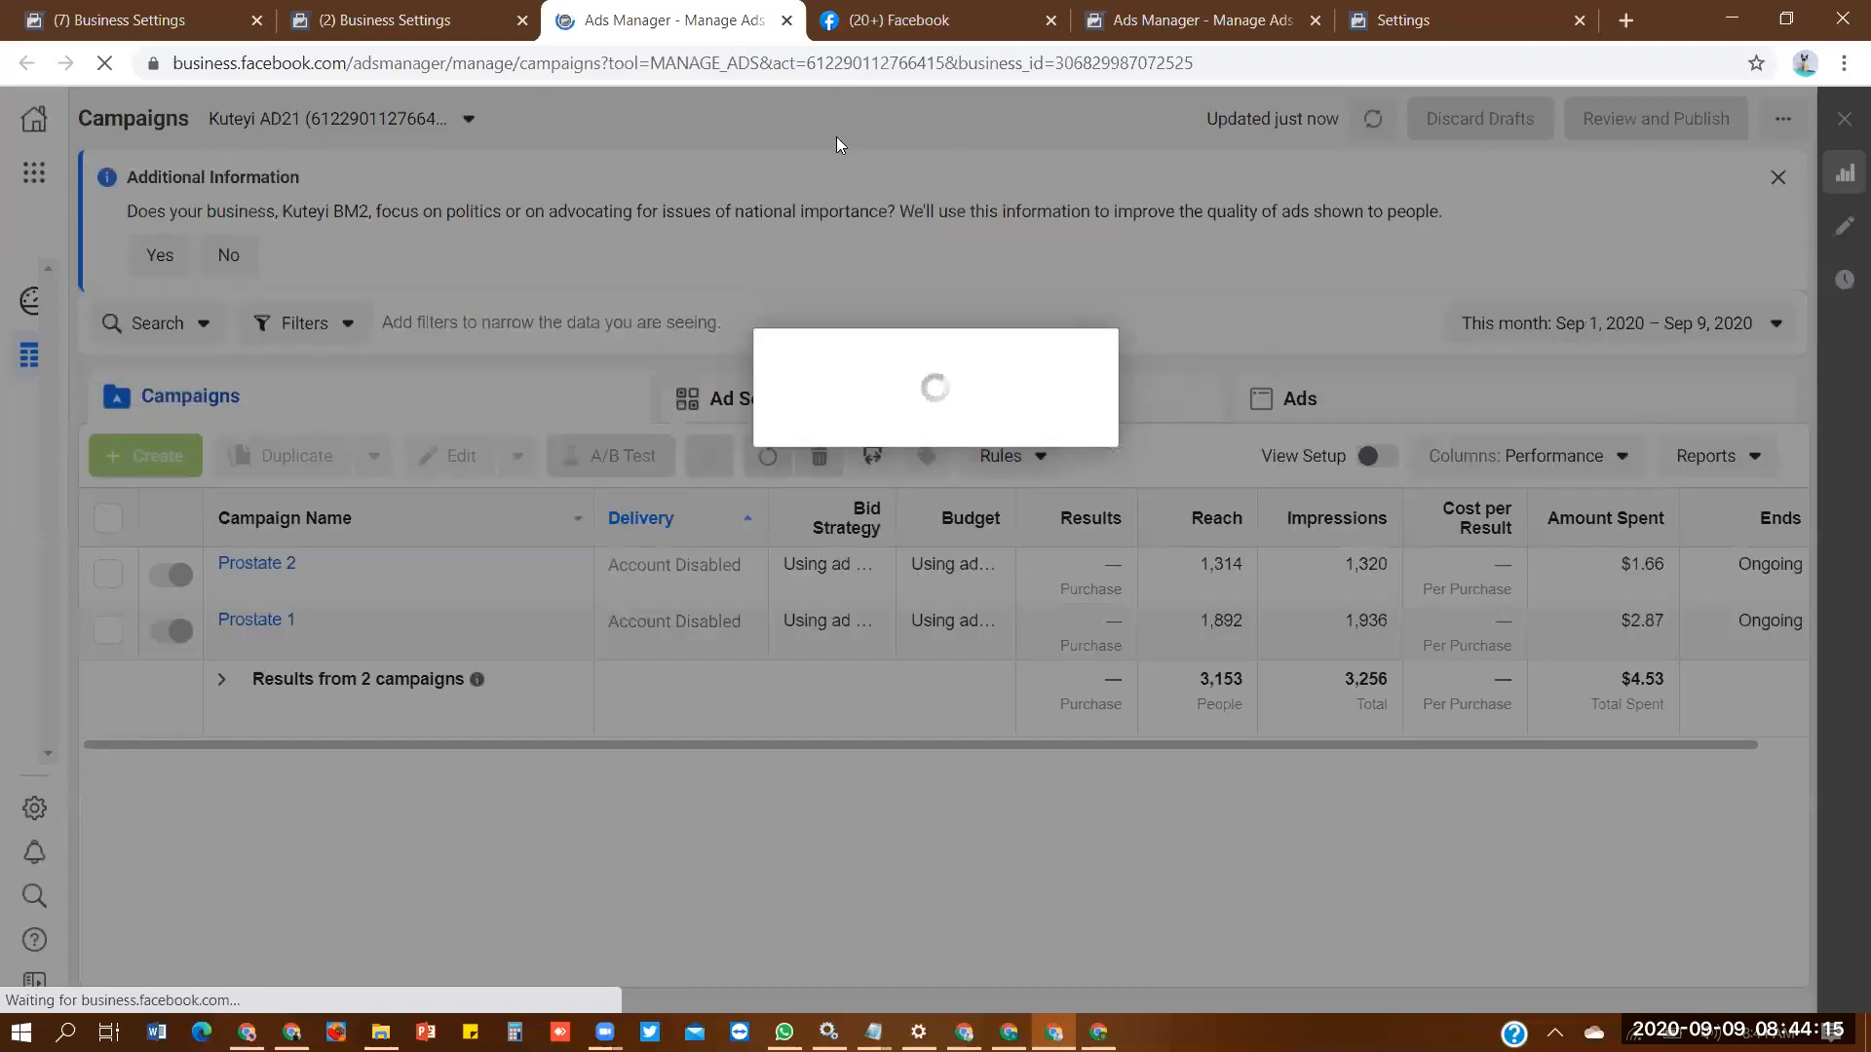
# - Switch Business Settings to the Noble Couture business and Ads Manager to its AD11 ad account, dismissing the account notice
pyautogui.click(438, 20)
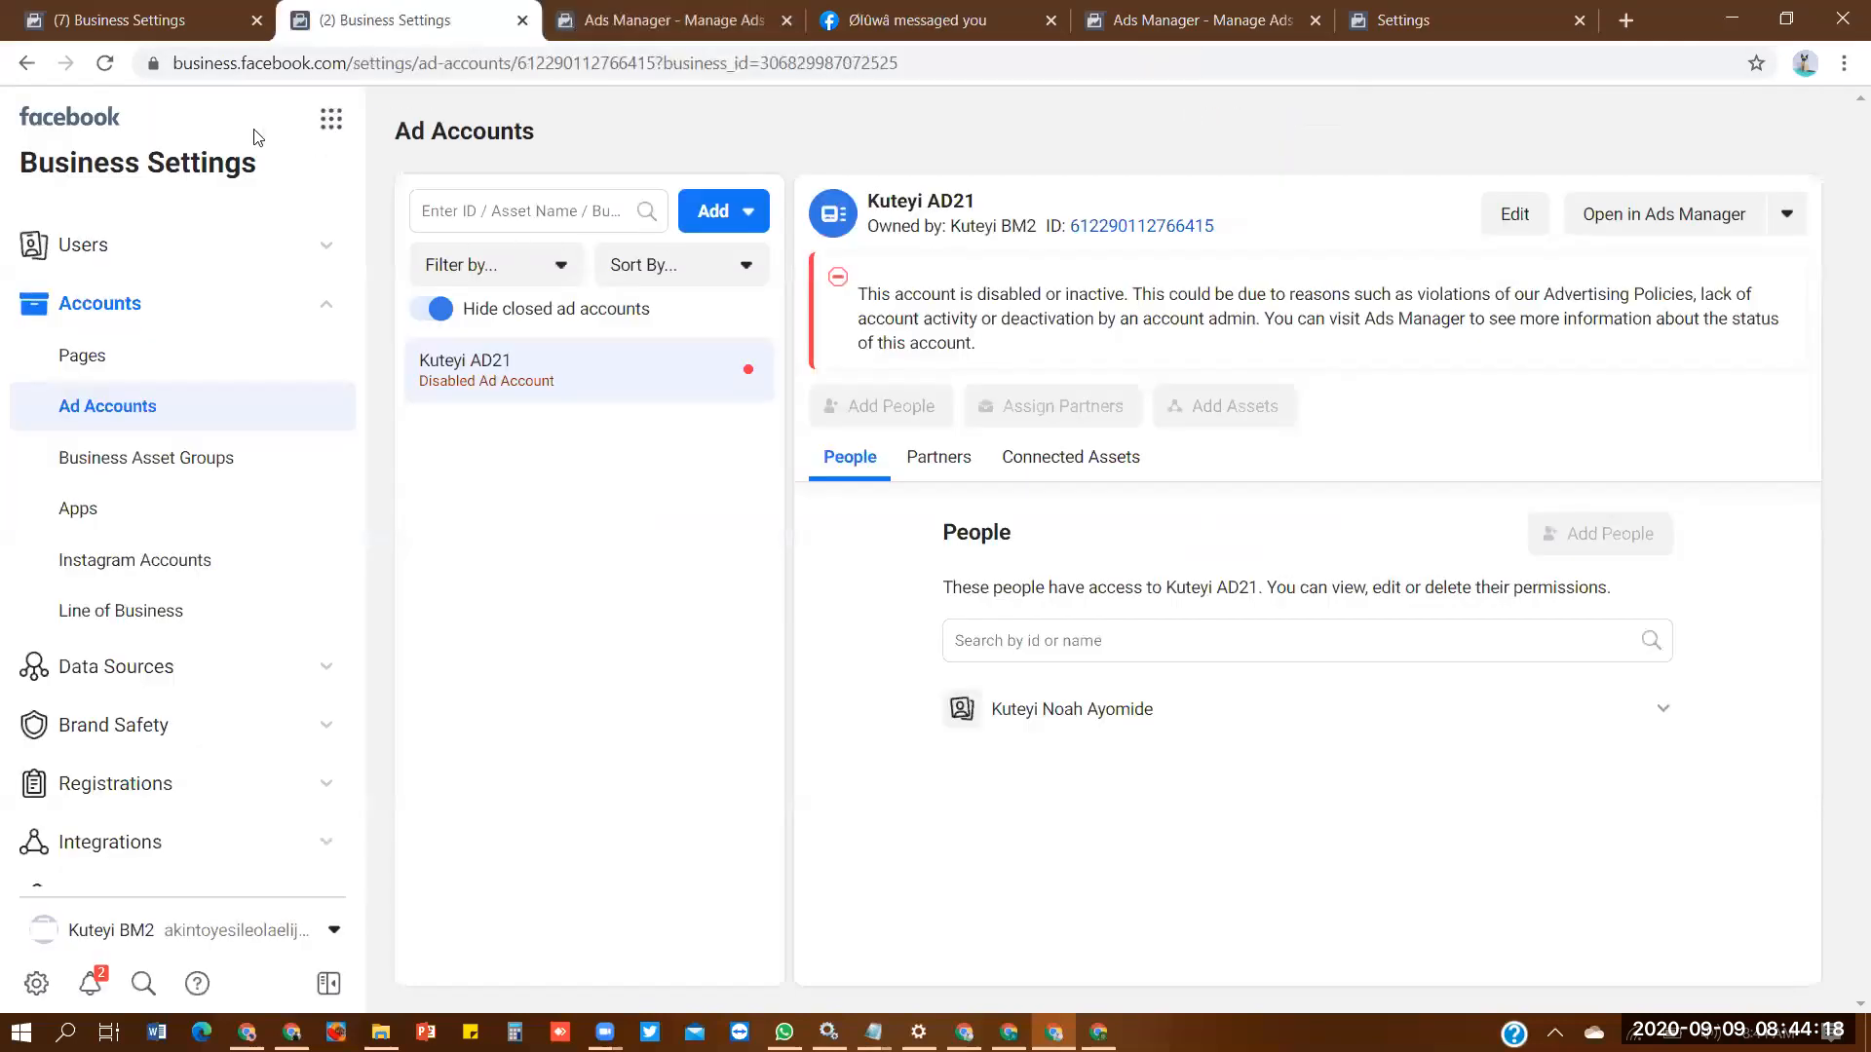
pyautogui.click(238, 929)
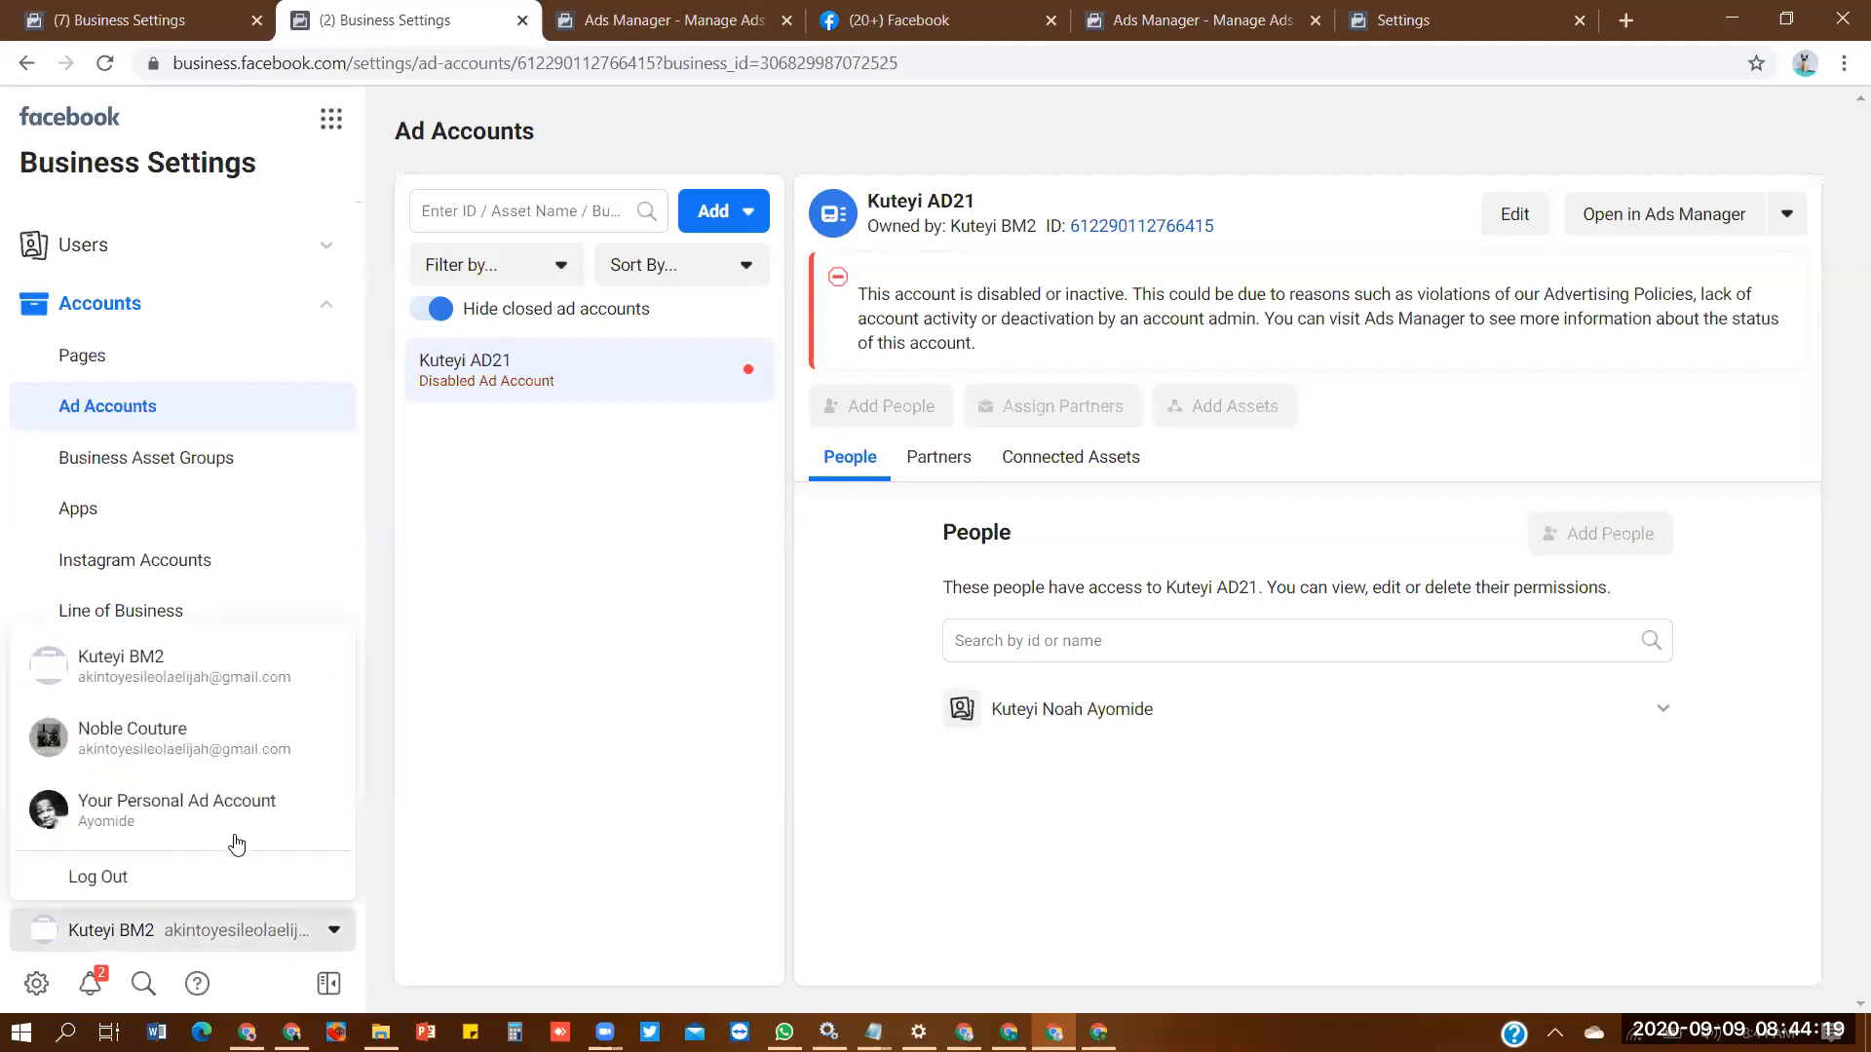
pyautogui.click(195, 733)
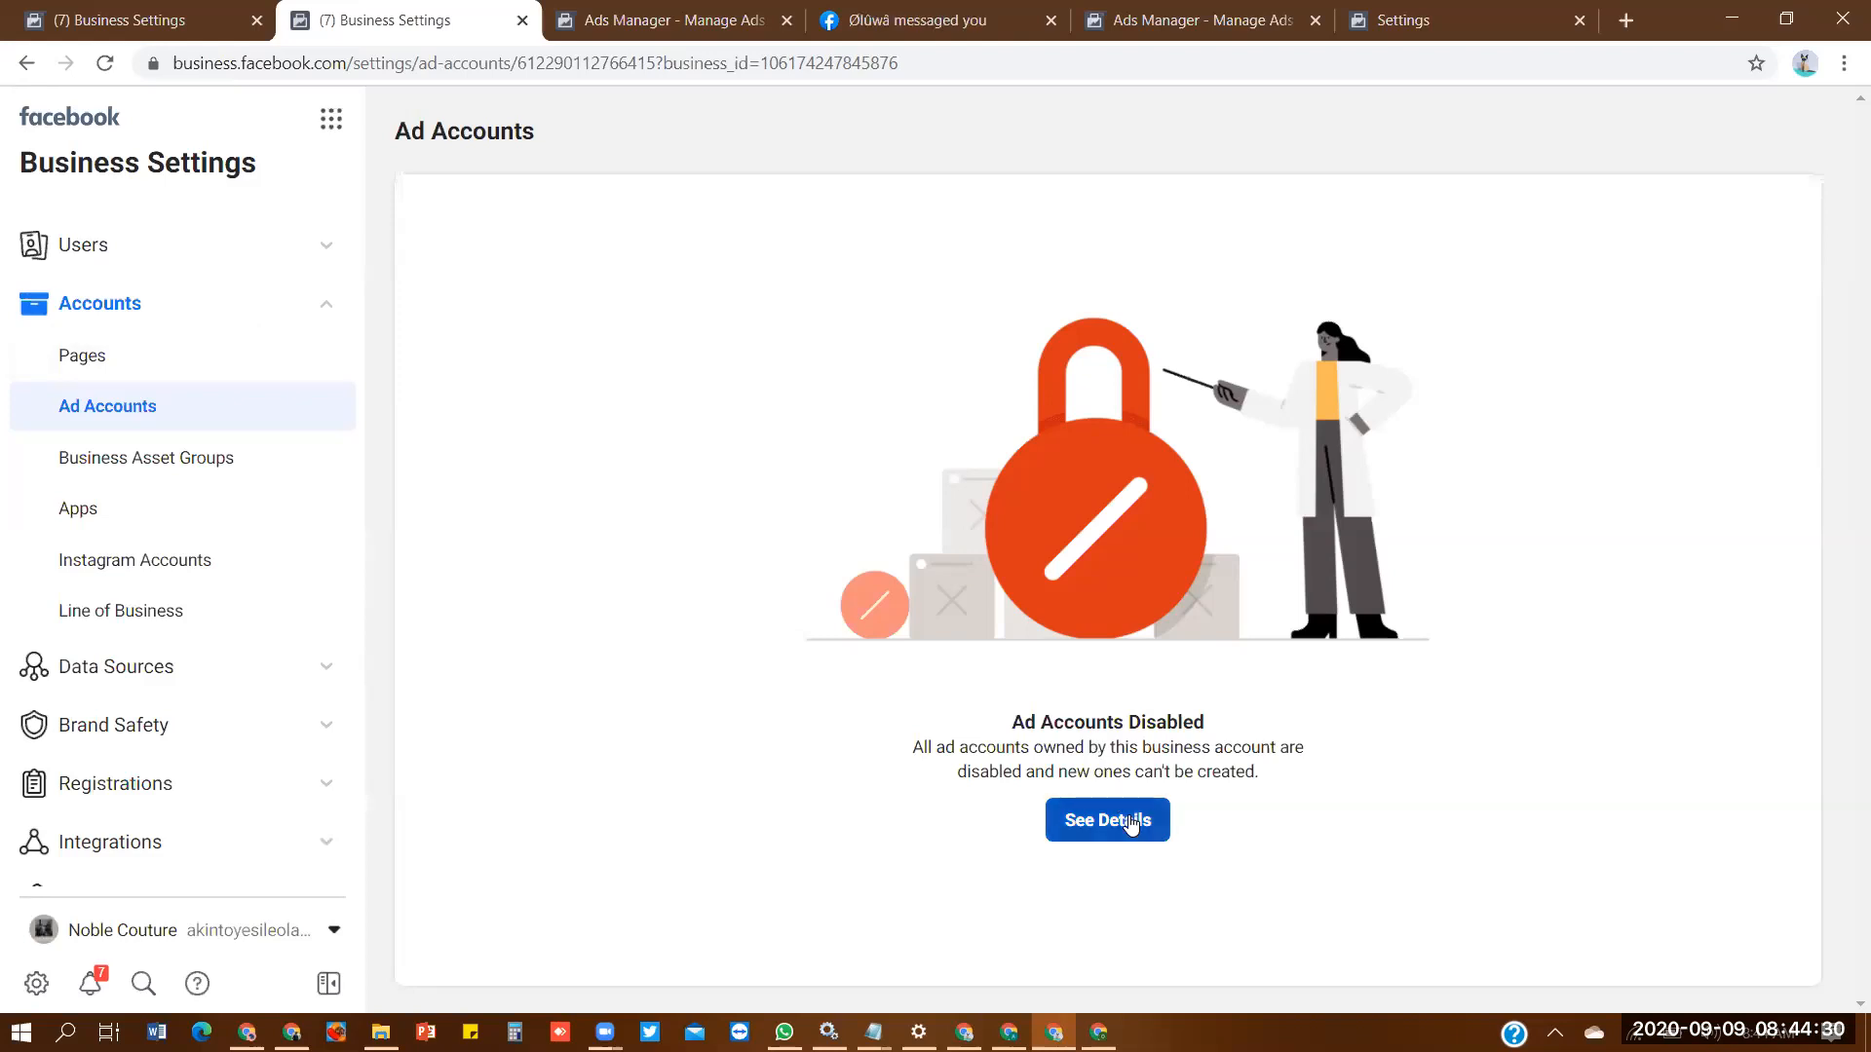
pyautogui.click(628, 46)
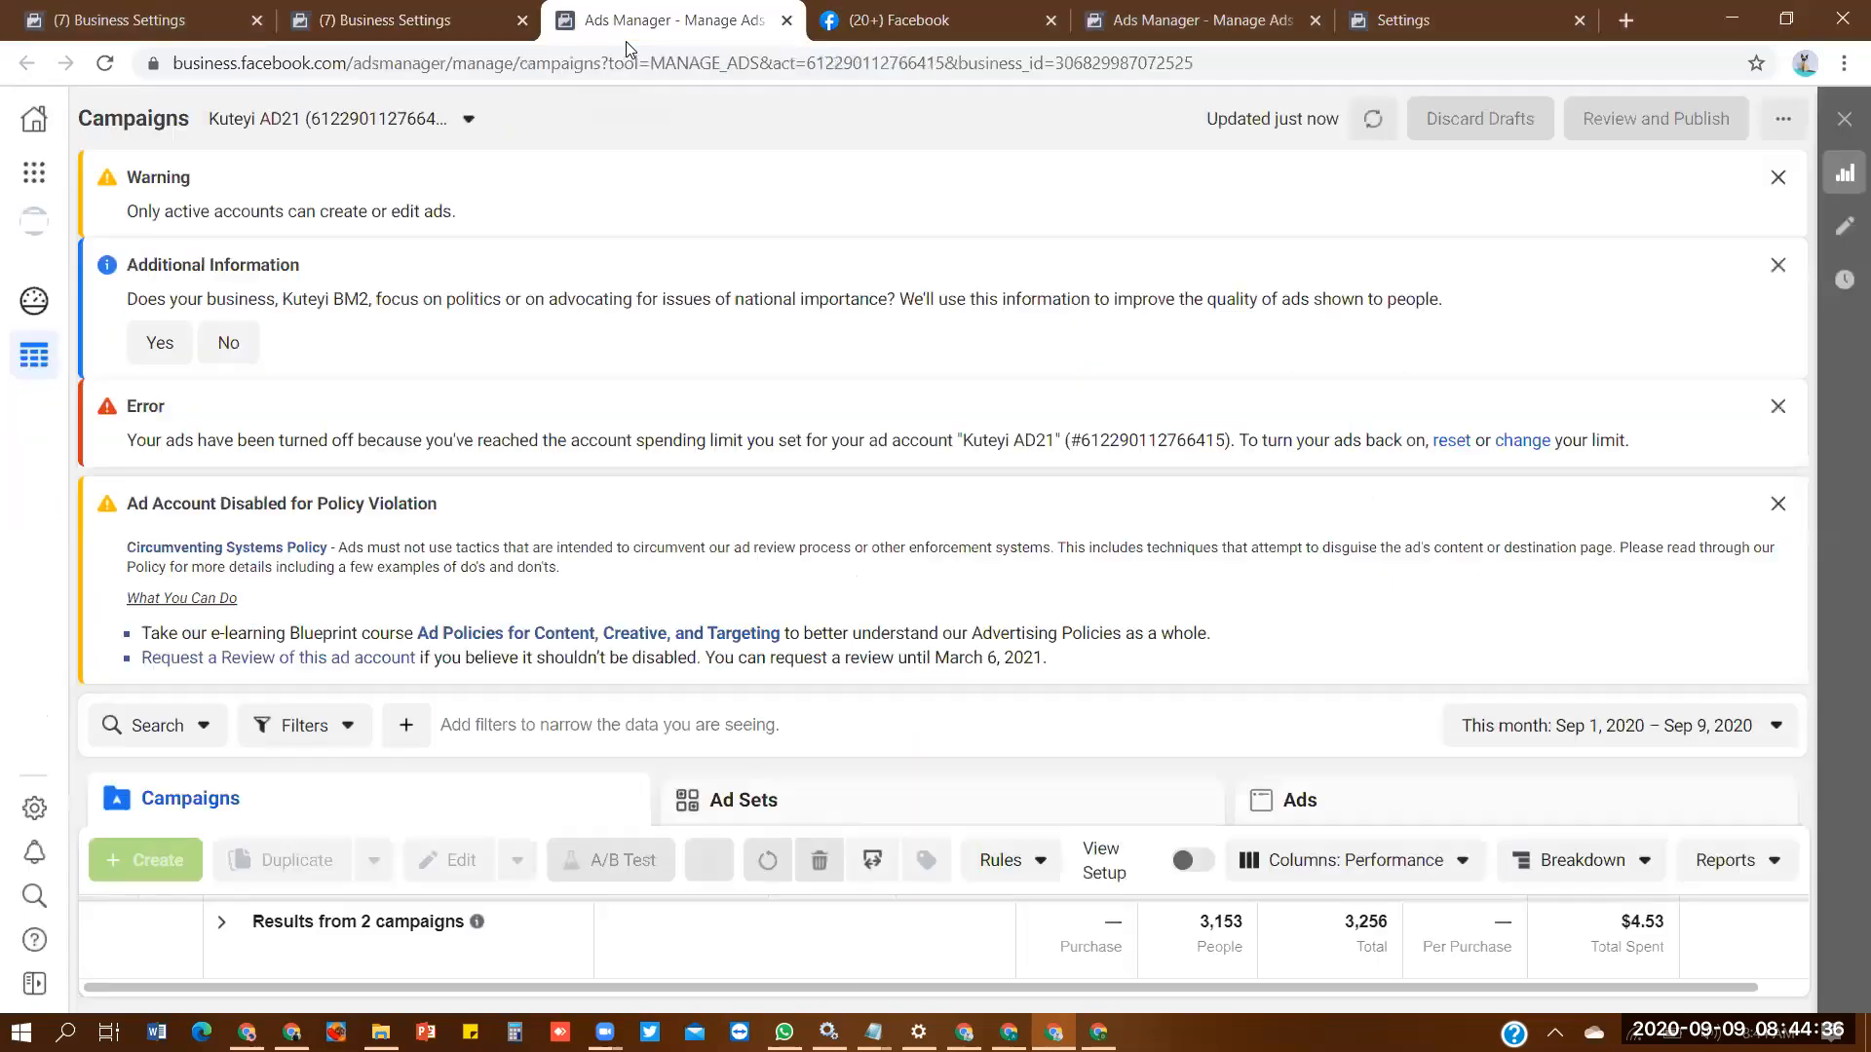
pyautogui.click(371, 119)
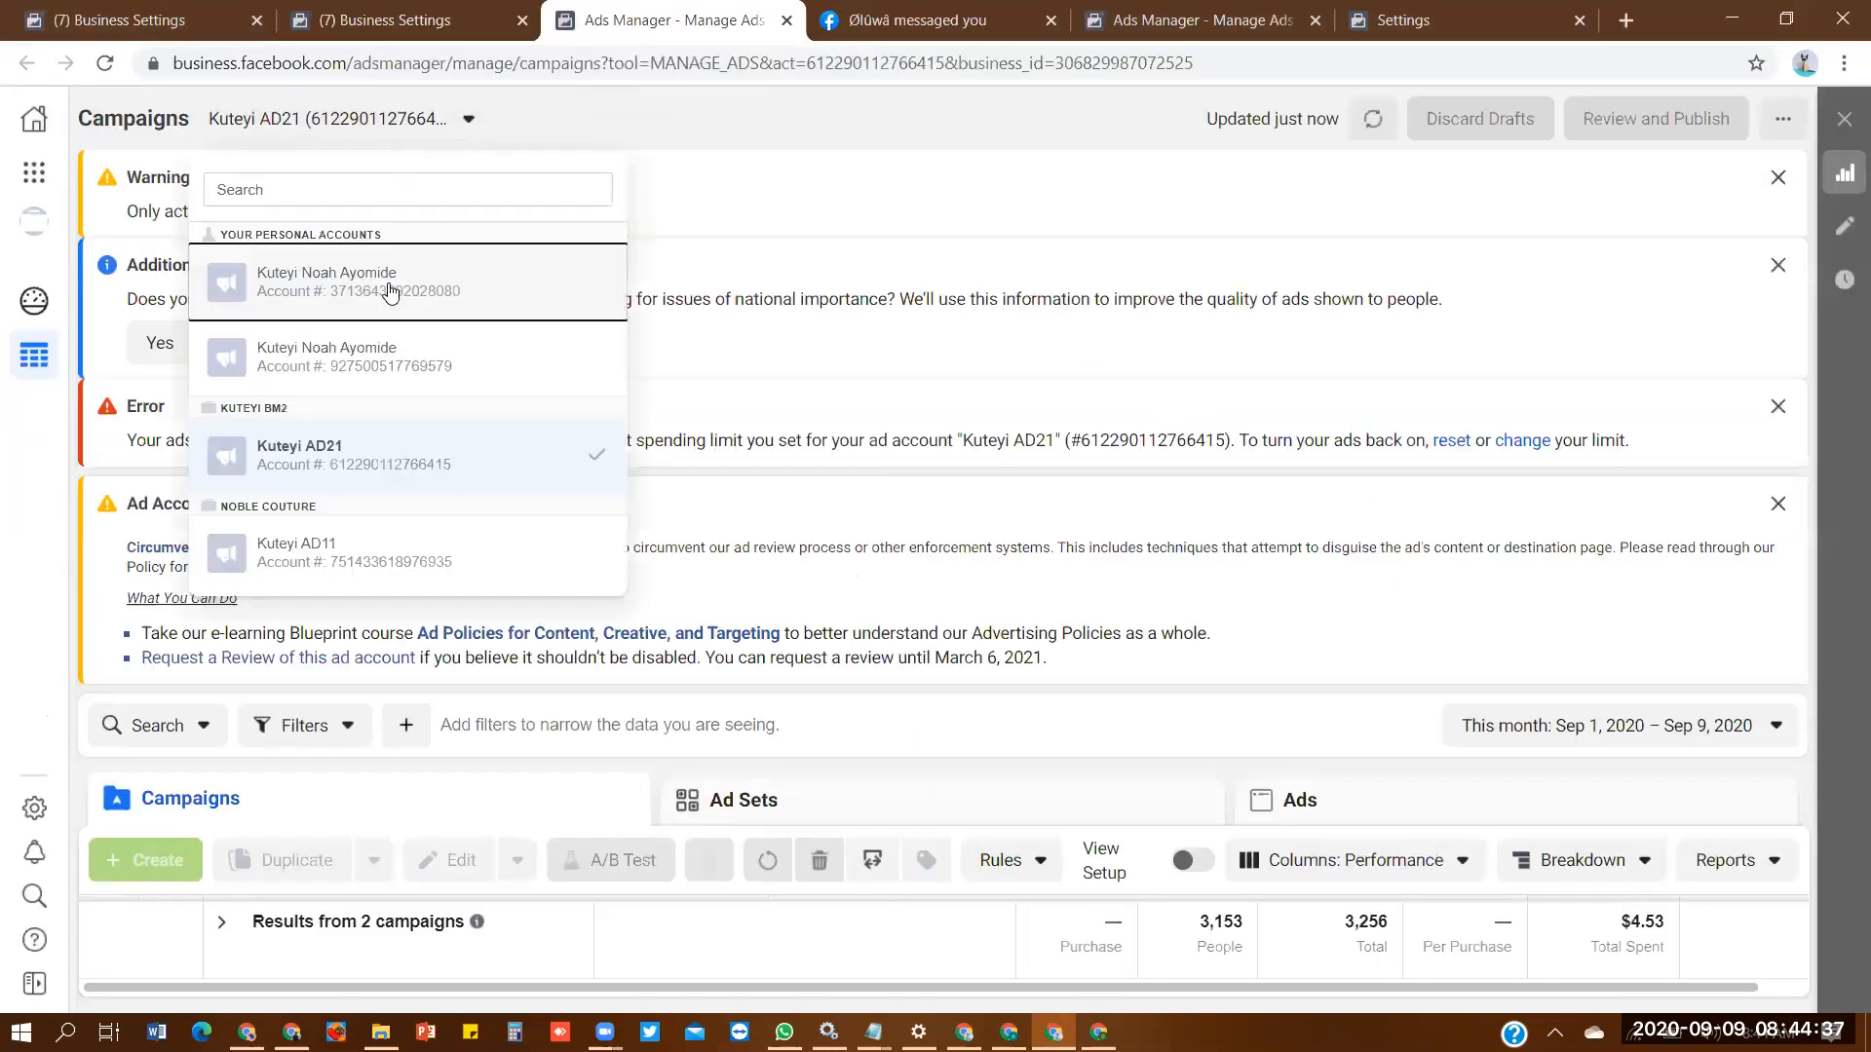
pyautogui.click(445, 538)
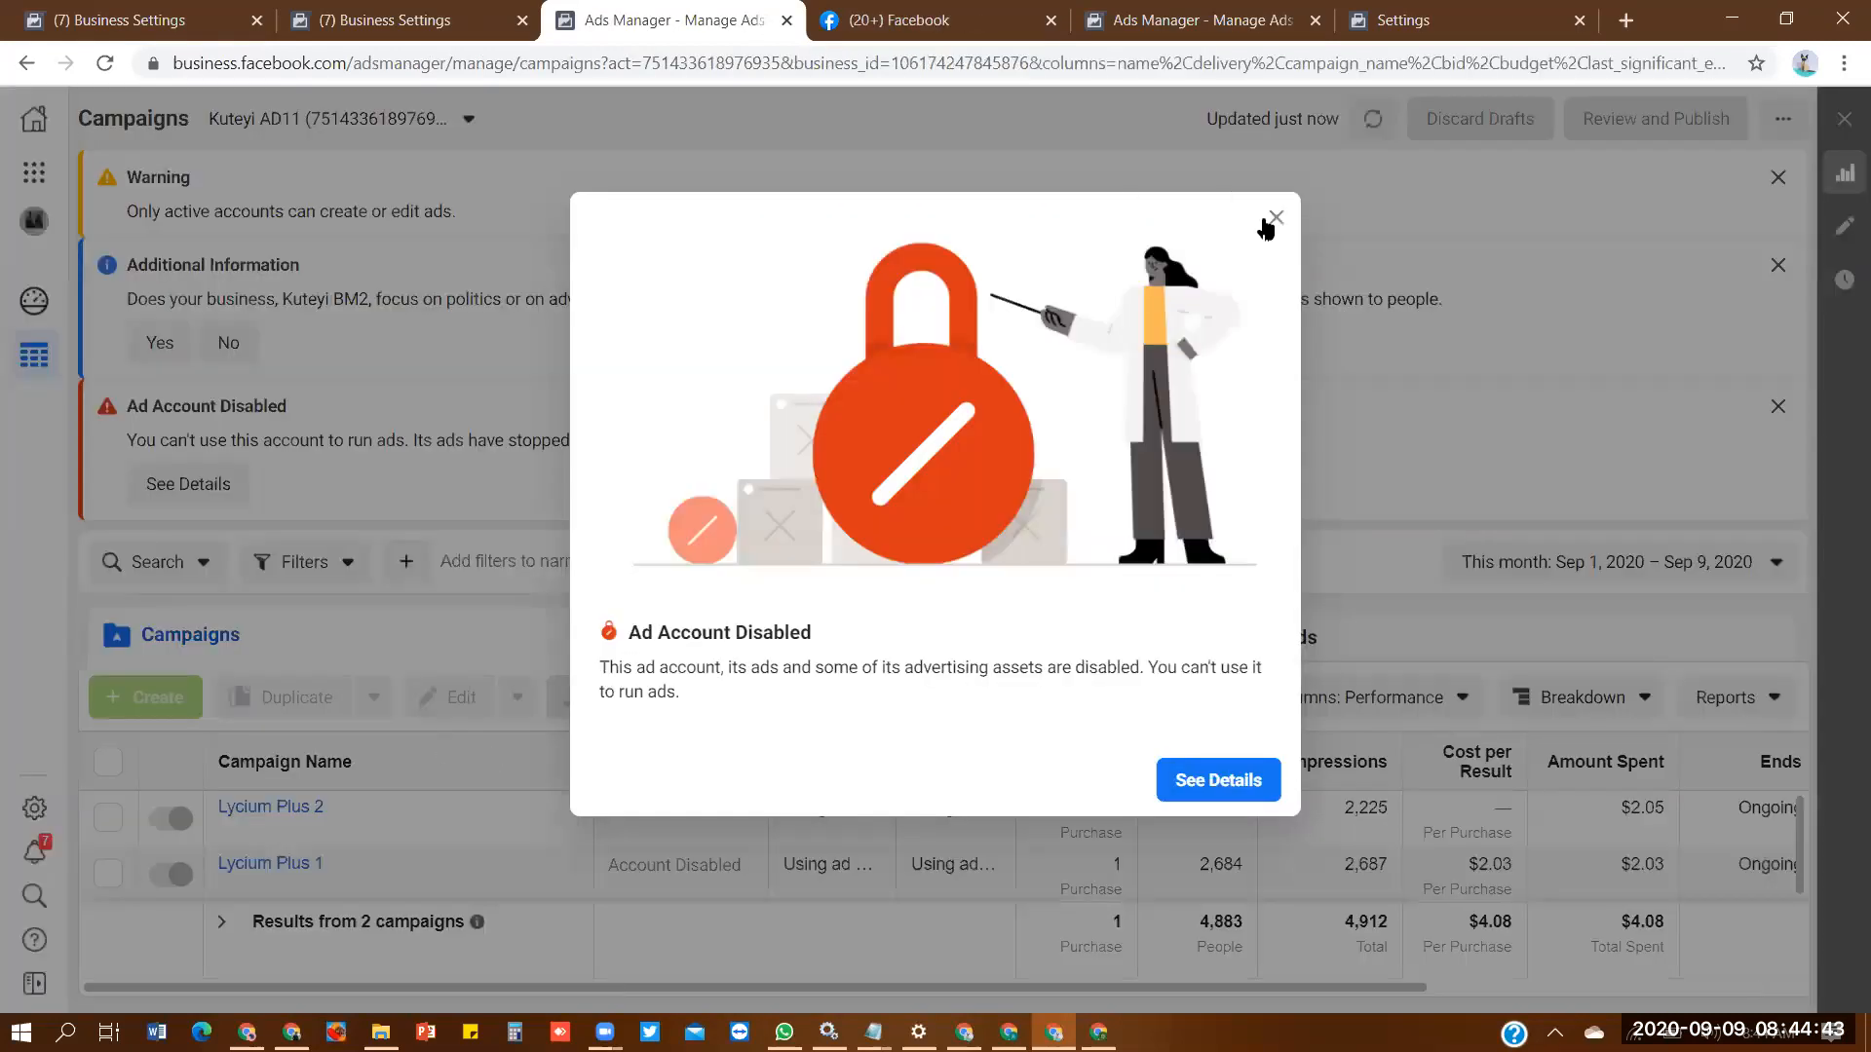
pyautogui.click(1276, 217)
# - Preview the ad in the Lycium Plus 2 campaign and open its Facebook post
pyautogui.click(108, 826)
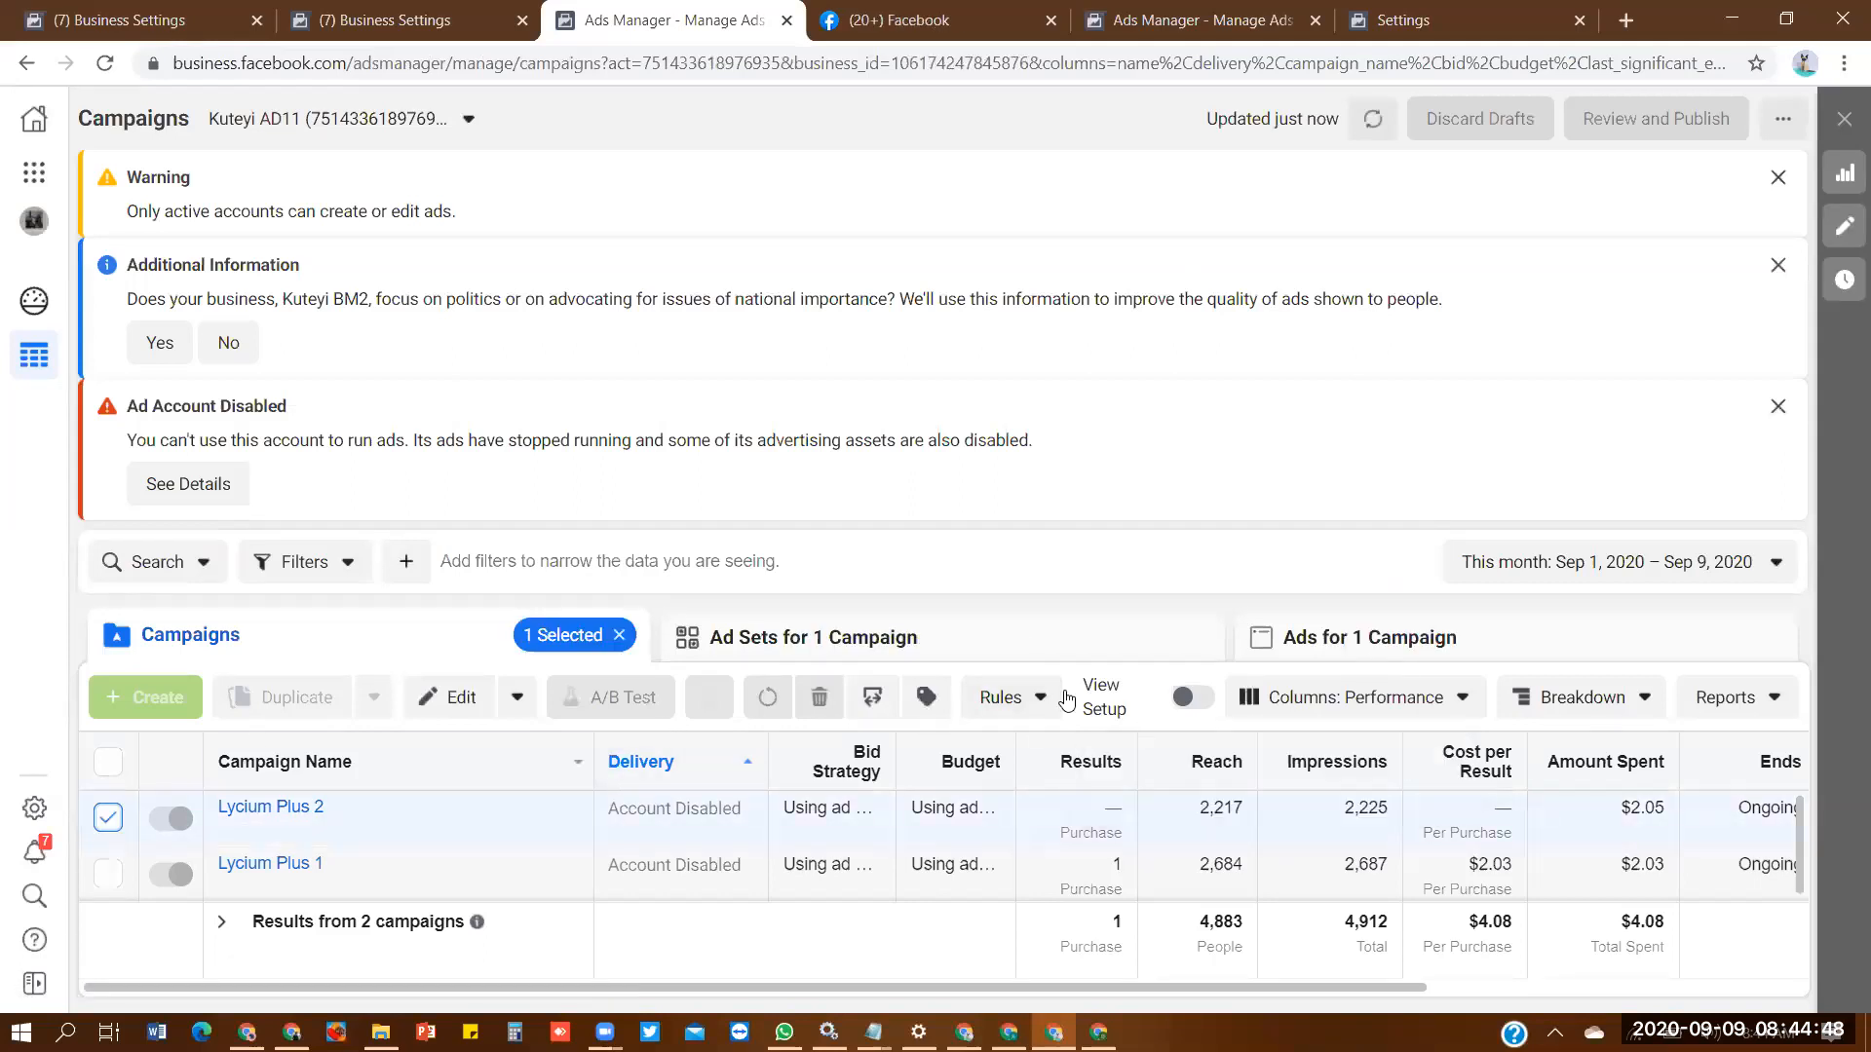
pyautogui.click(1520, 640)
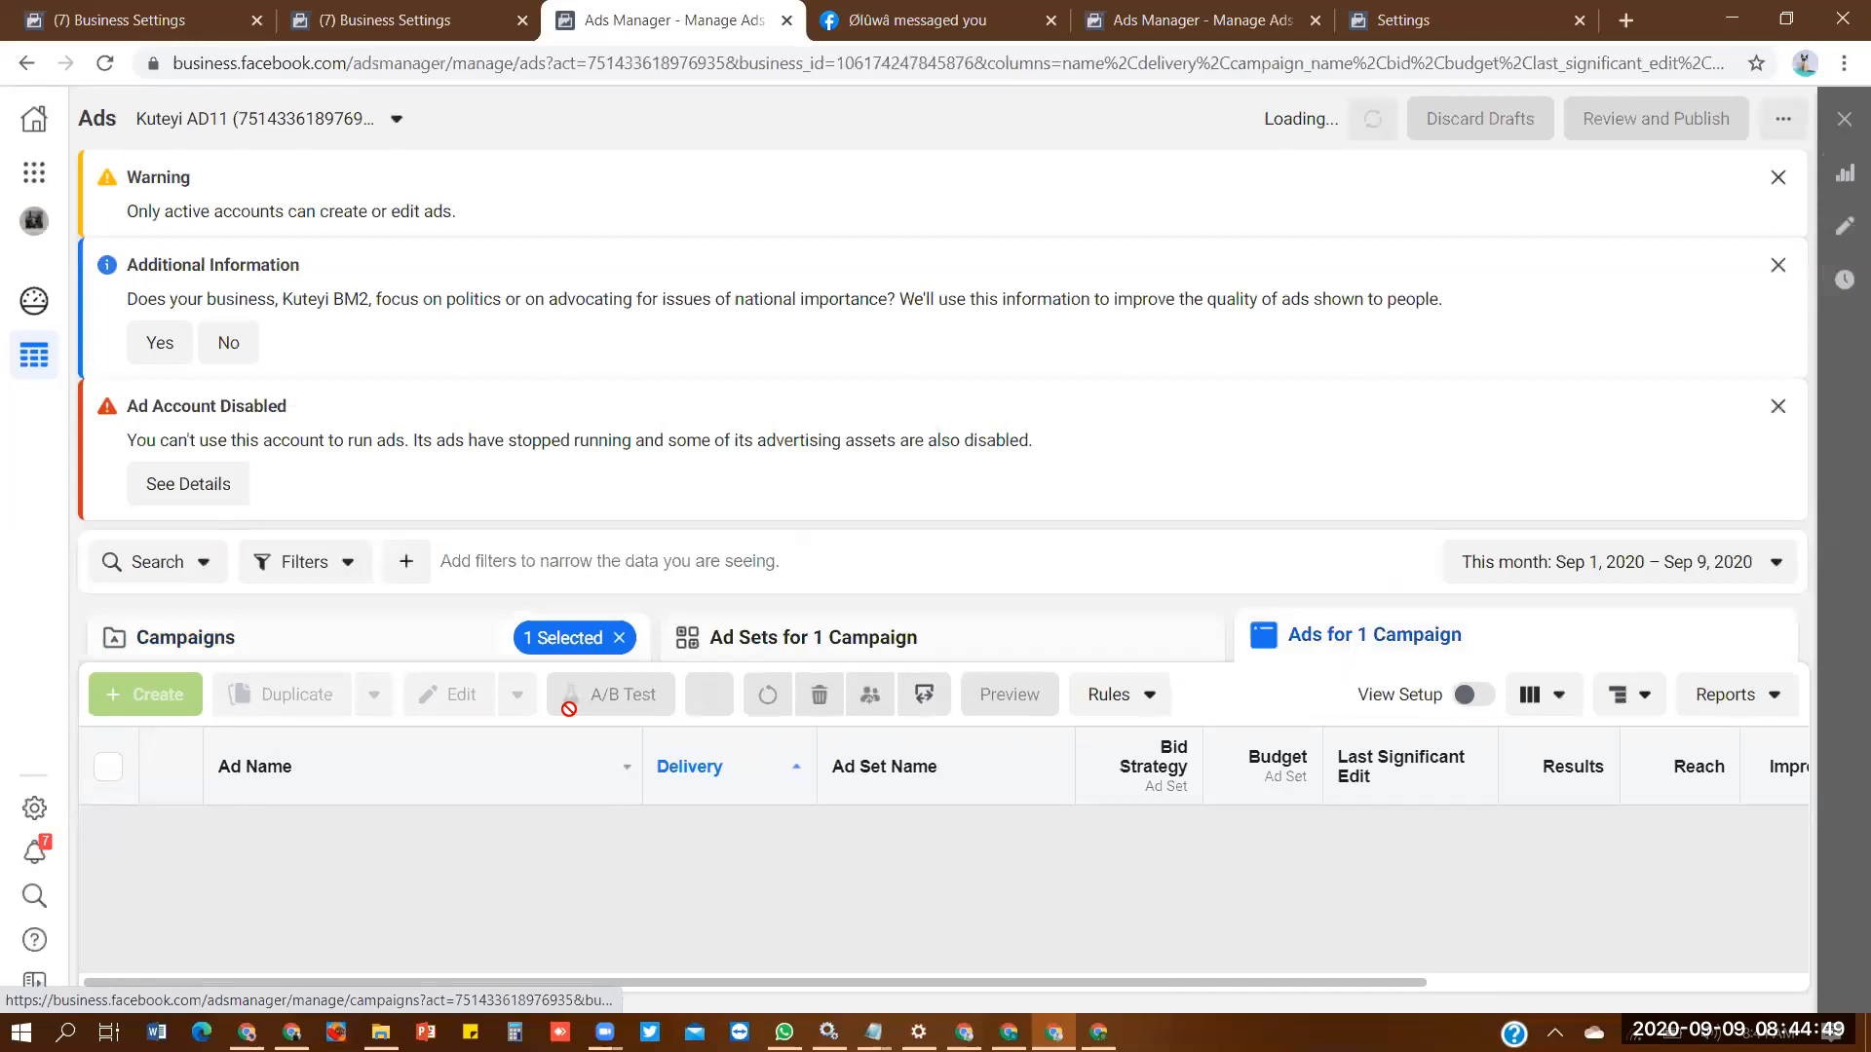
pyautogui.click(107, 770)
pyautogui.click(998, 692)
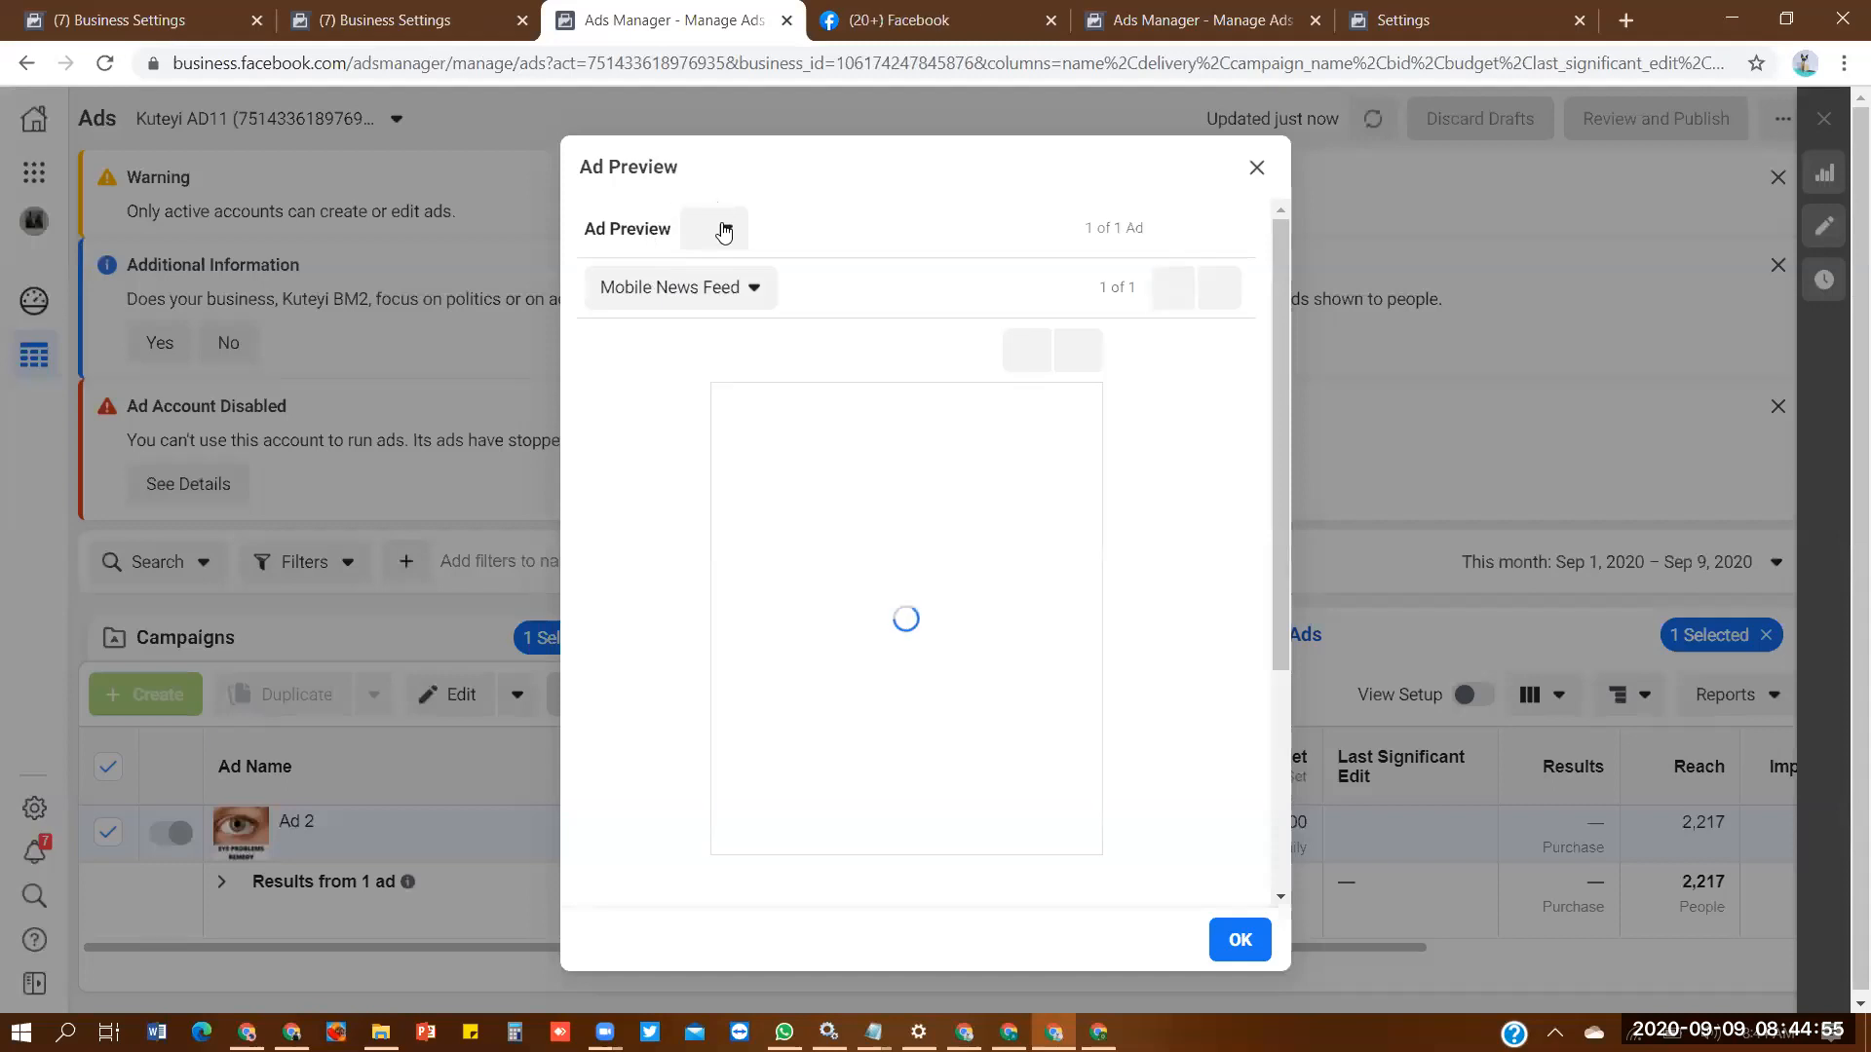
pyautogui.click(714, 230)
pyautogui.click(785, 499)
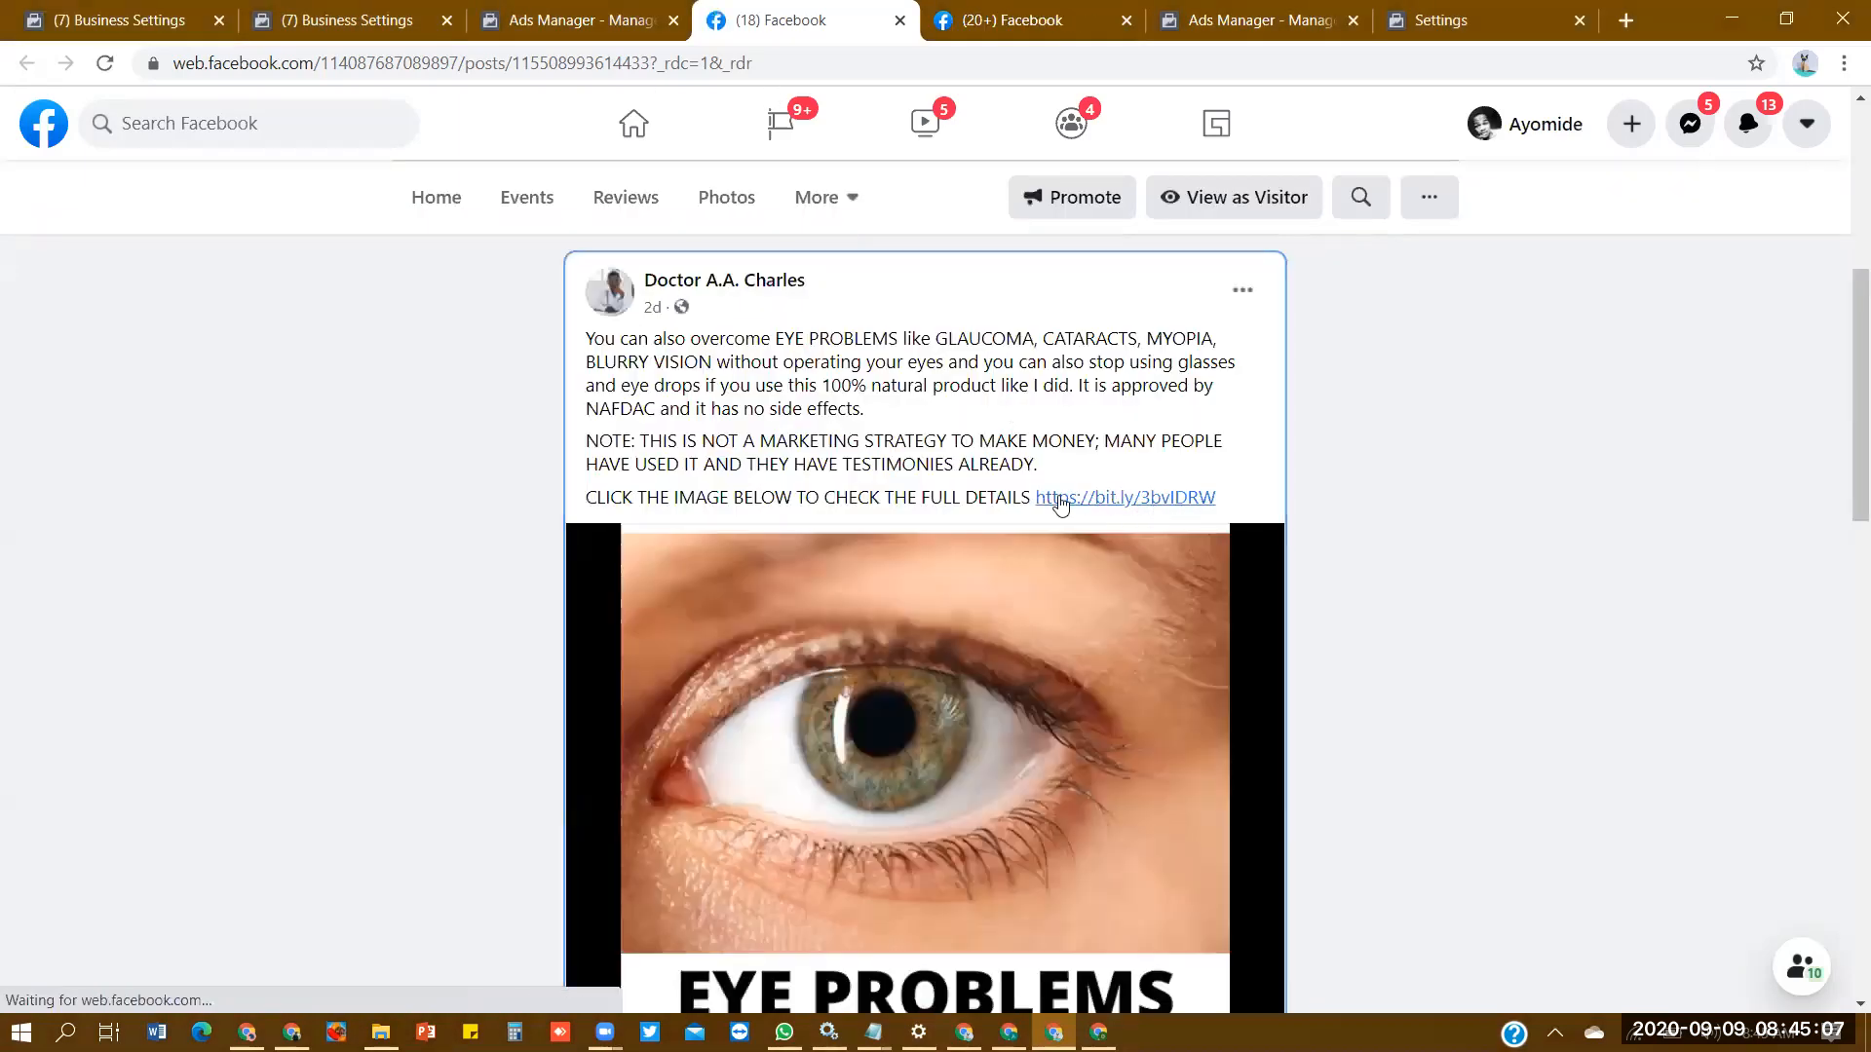
# - Copy the post's full eye-problems text, including its bit.ly link, into the new ad's Primary Text
pyautogui.moveTo(1245, 500); pyautogui.dragTo(545, 338)
pyautogui.hotkey('ctrl', 'c')
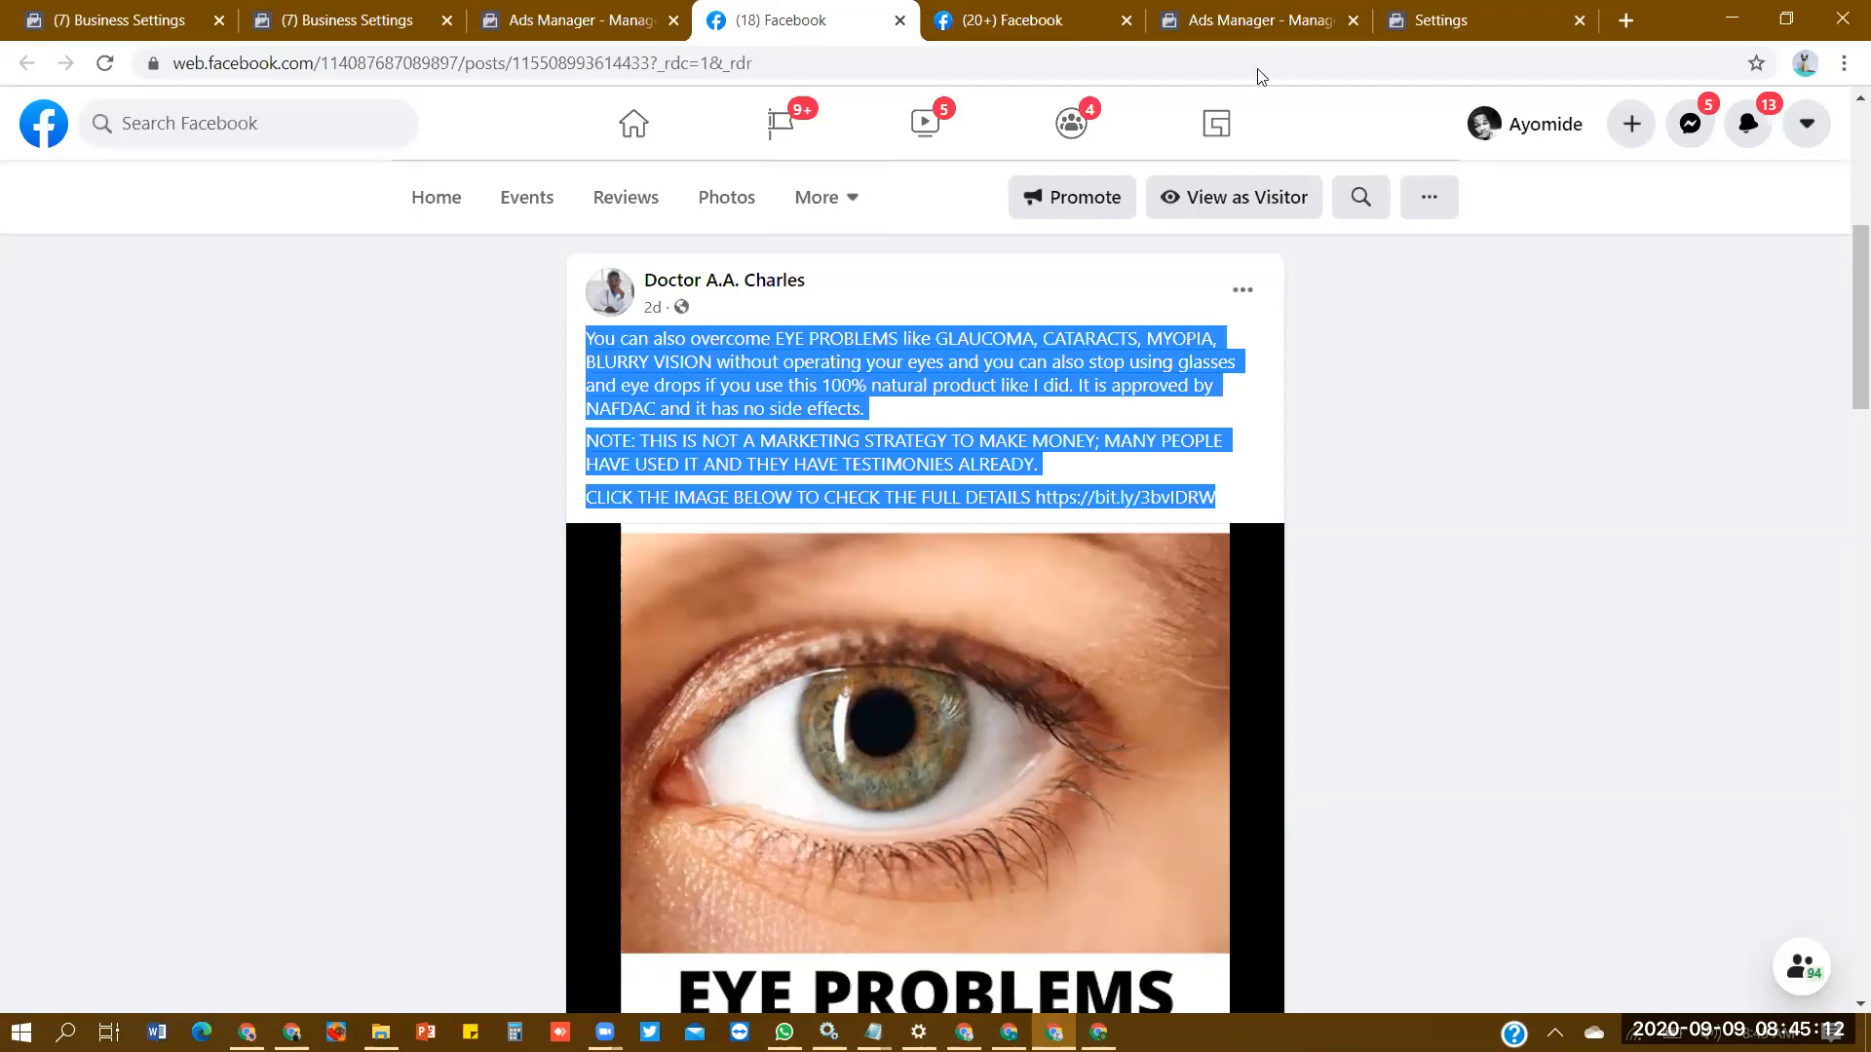
pyautogui.click(1098, 1032)
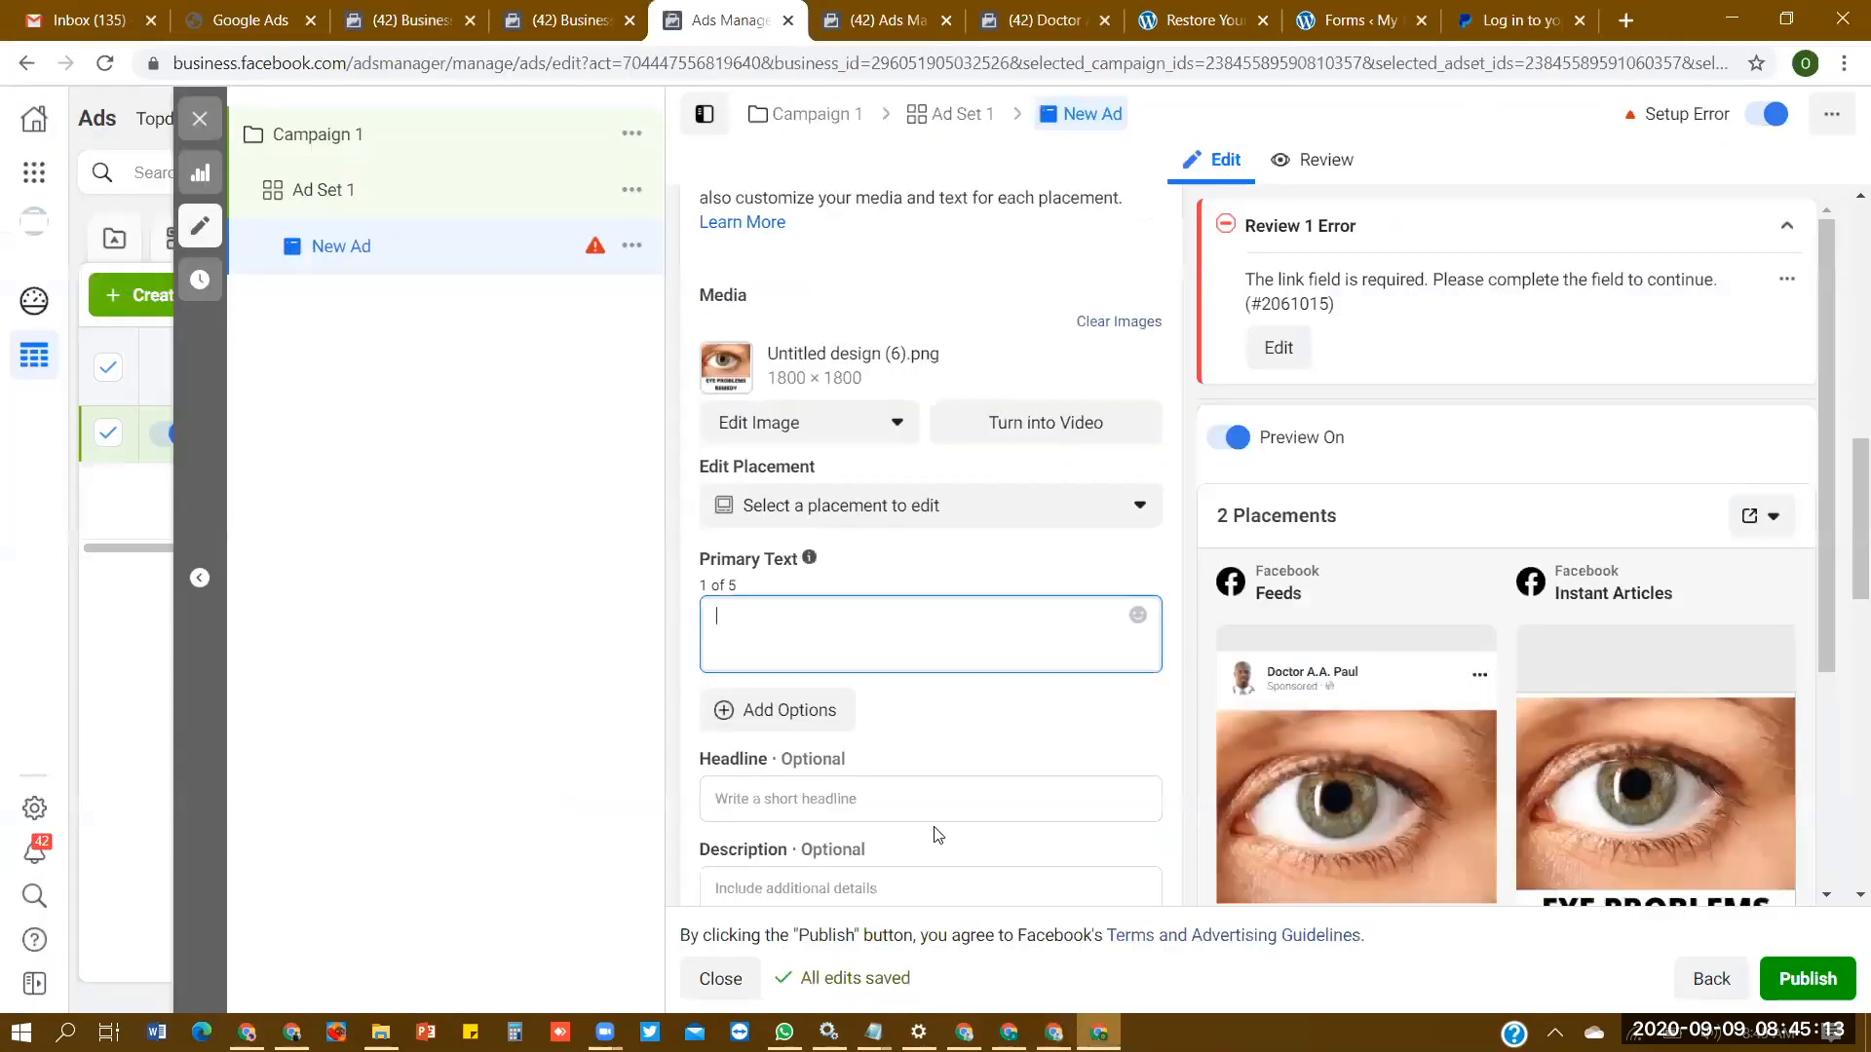
pyautogui.hotkey('ctrl', 'v')
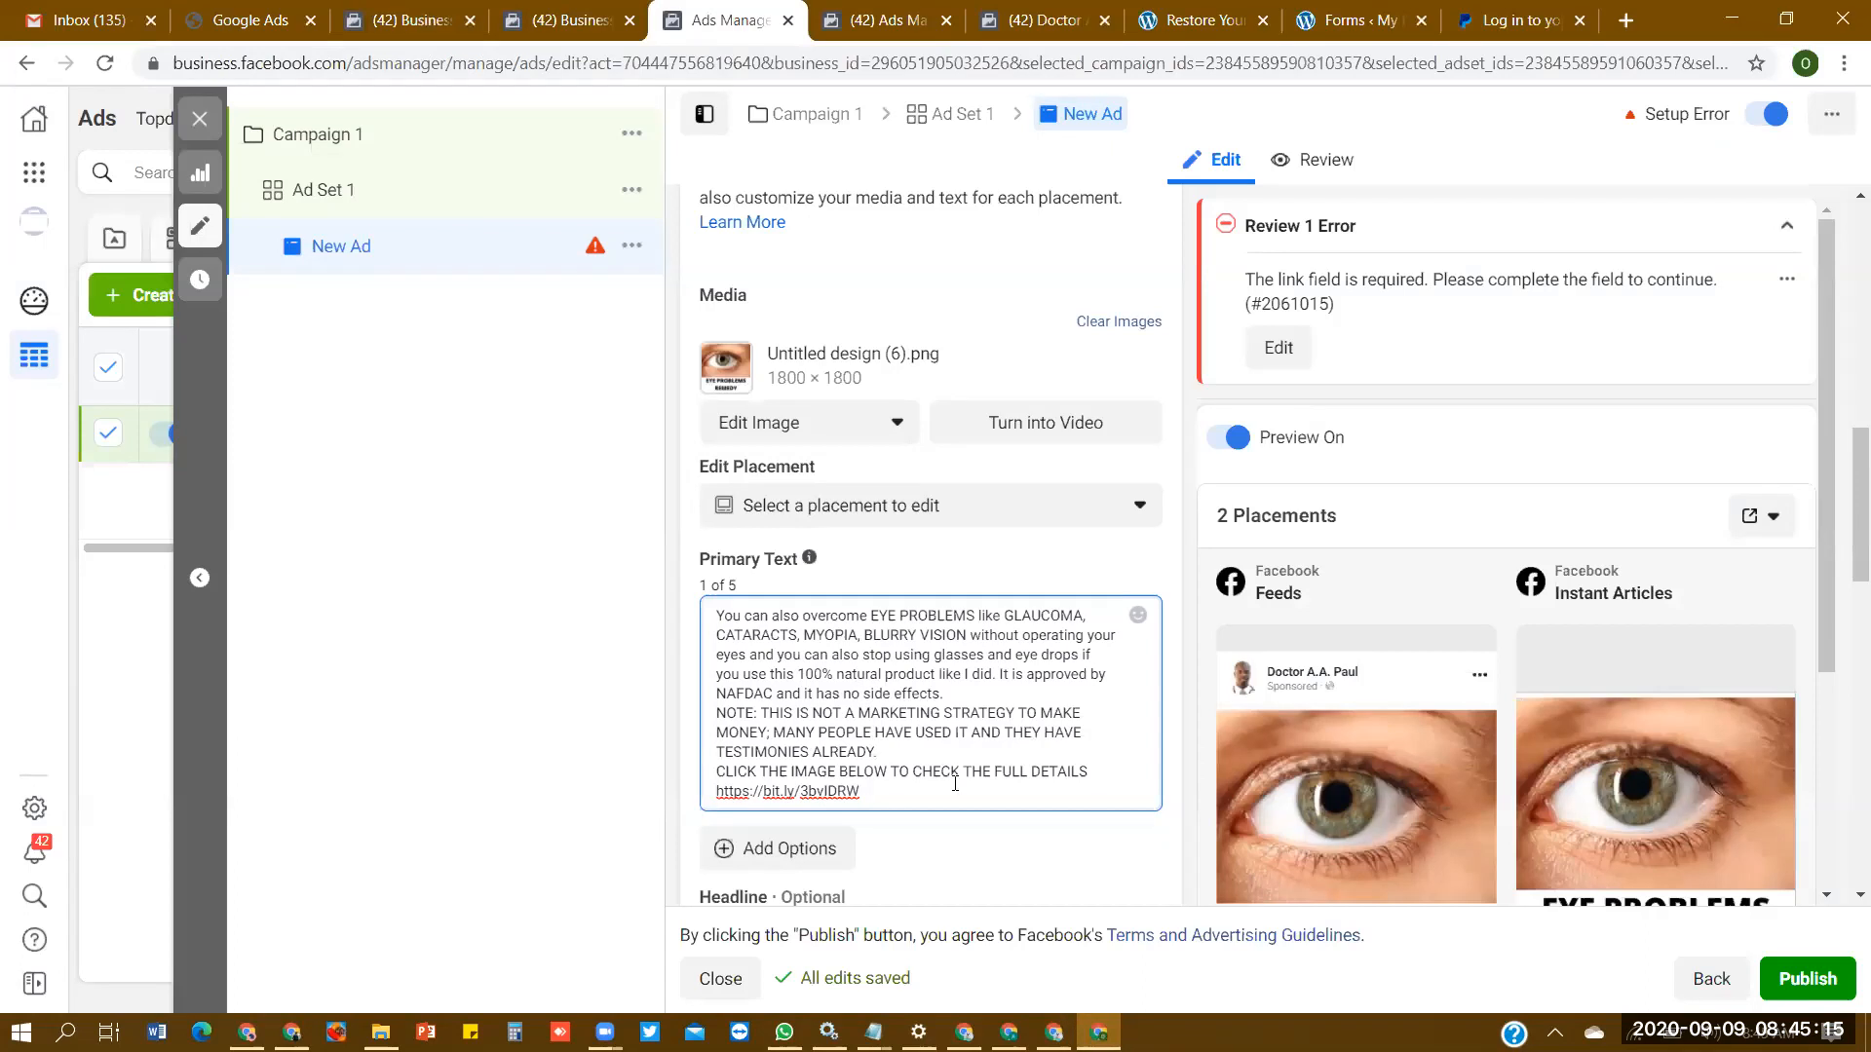
# - Remove the bit.ly link from the end of the new ad's Primary Text
pyautogui.moveTo(877, 752); pyautogui.dragTo(709, 717)
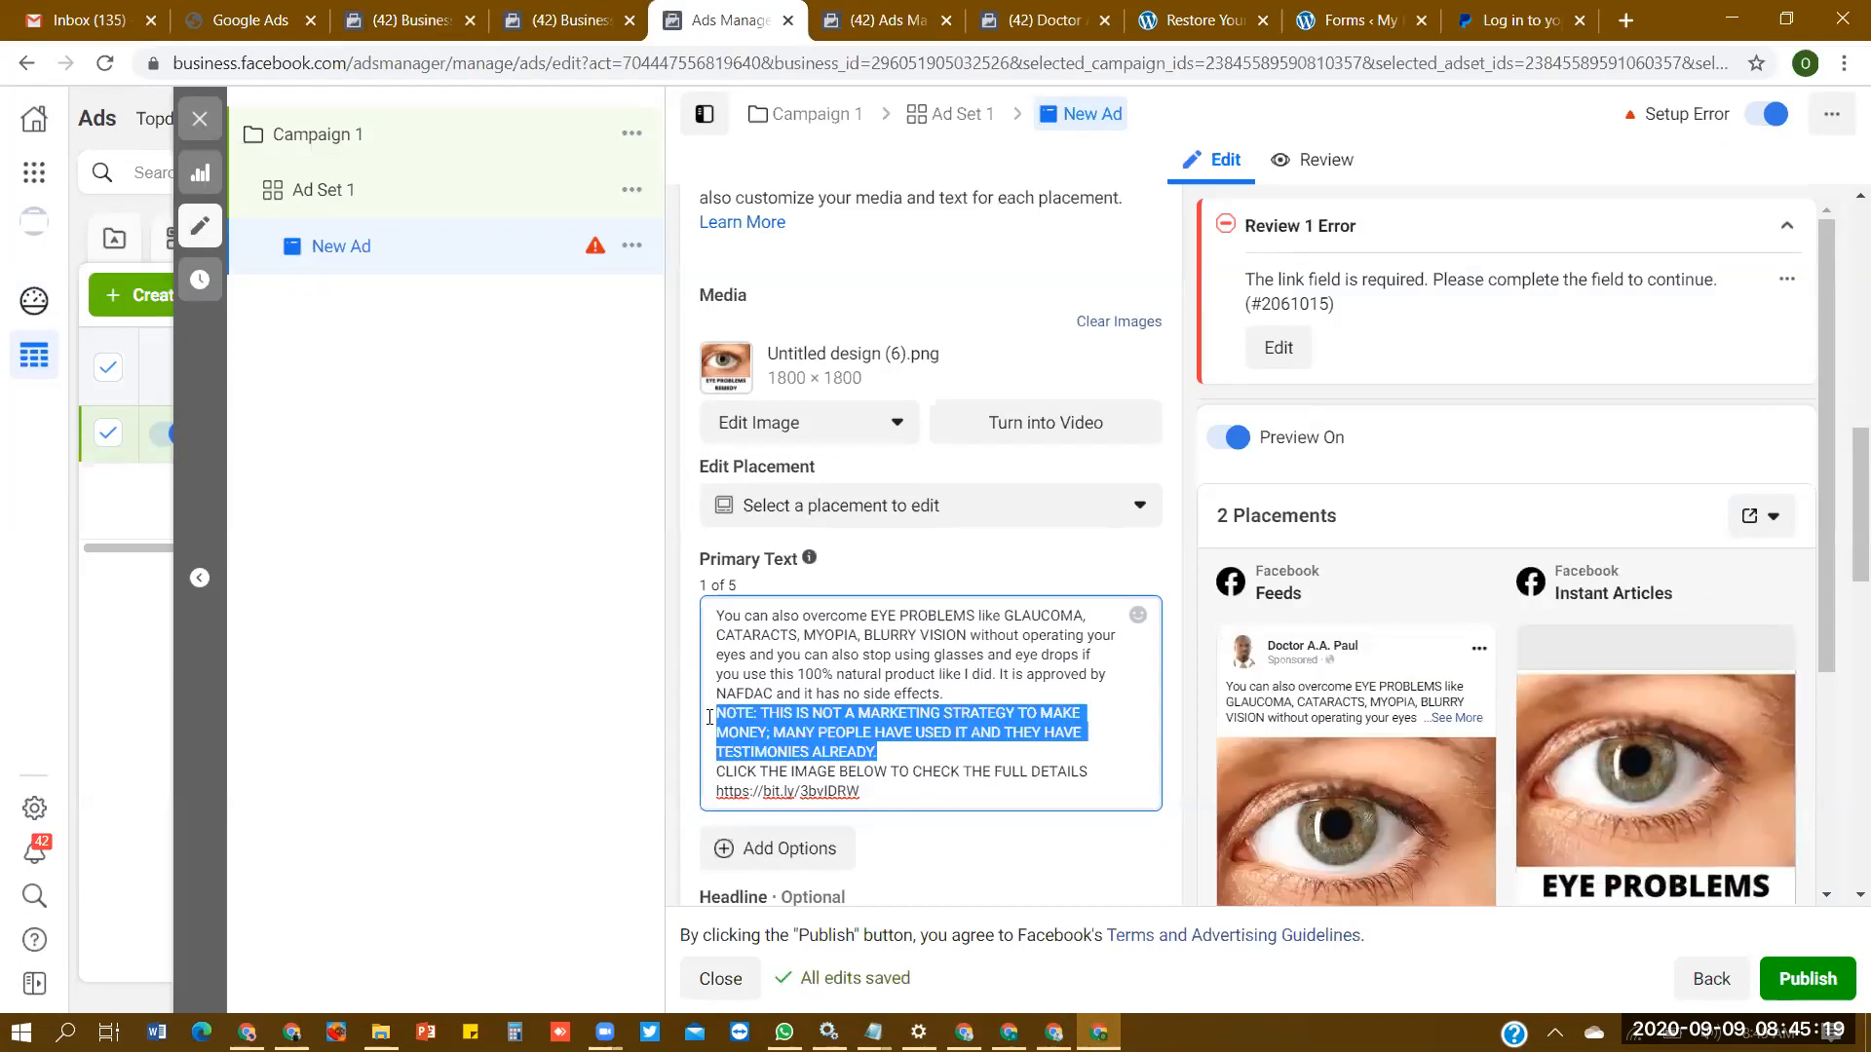
pyautogui.click(955, 803)
pyautogui.moveTo(890, 802); pyautogui.dragTo(717, 787)
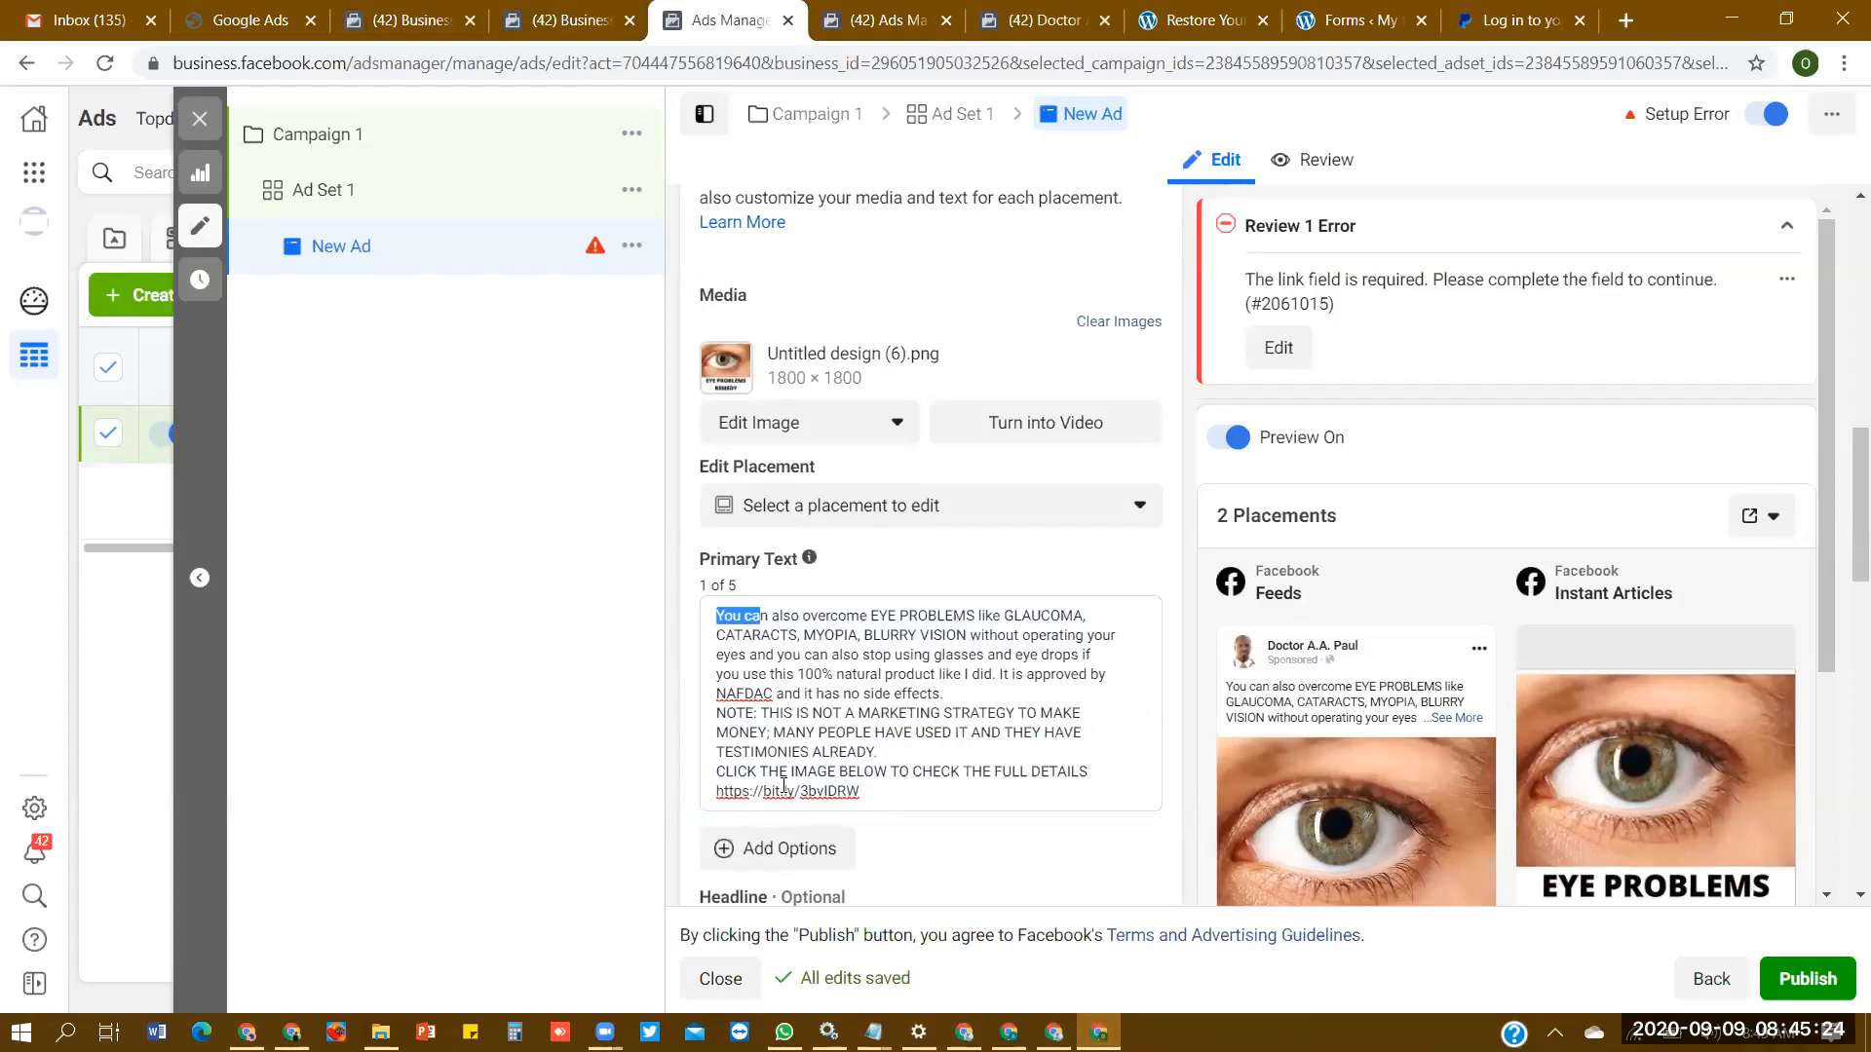
pyautogui.moveTo(947, 786); pyautogui.dragTo(733, 795)
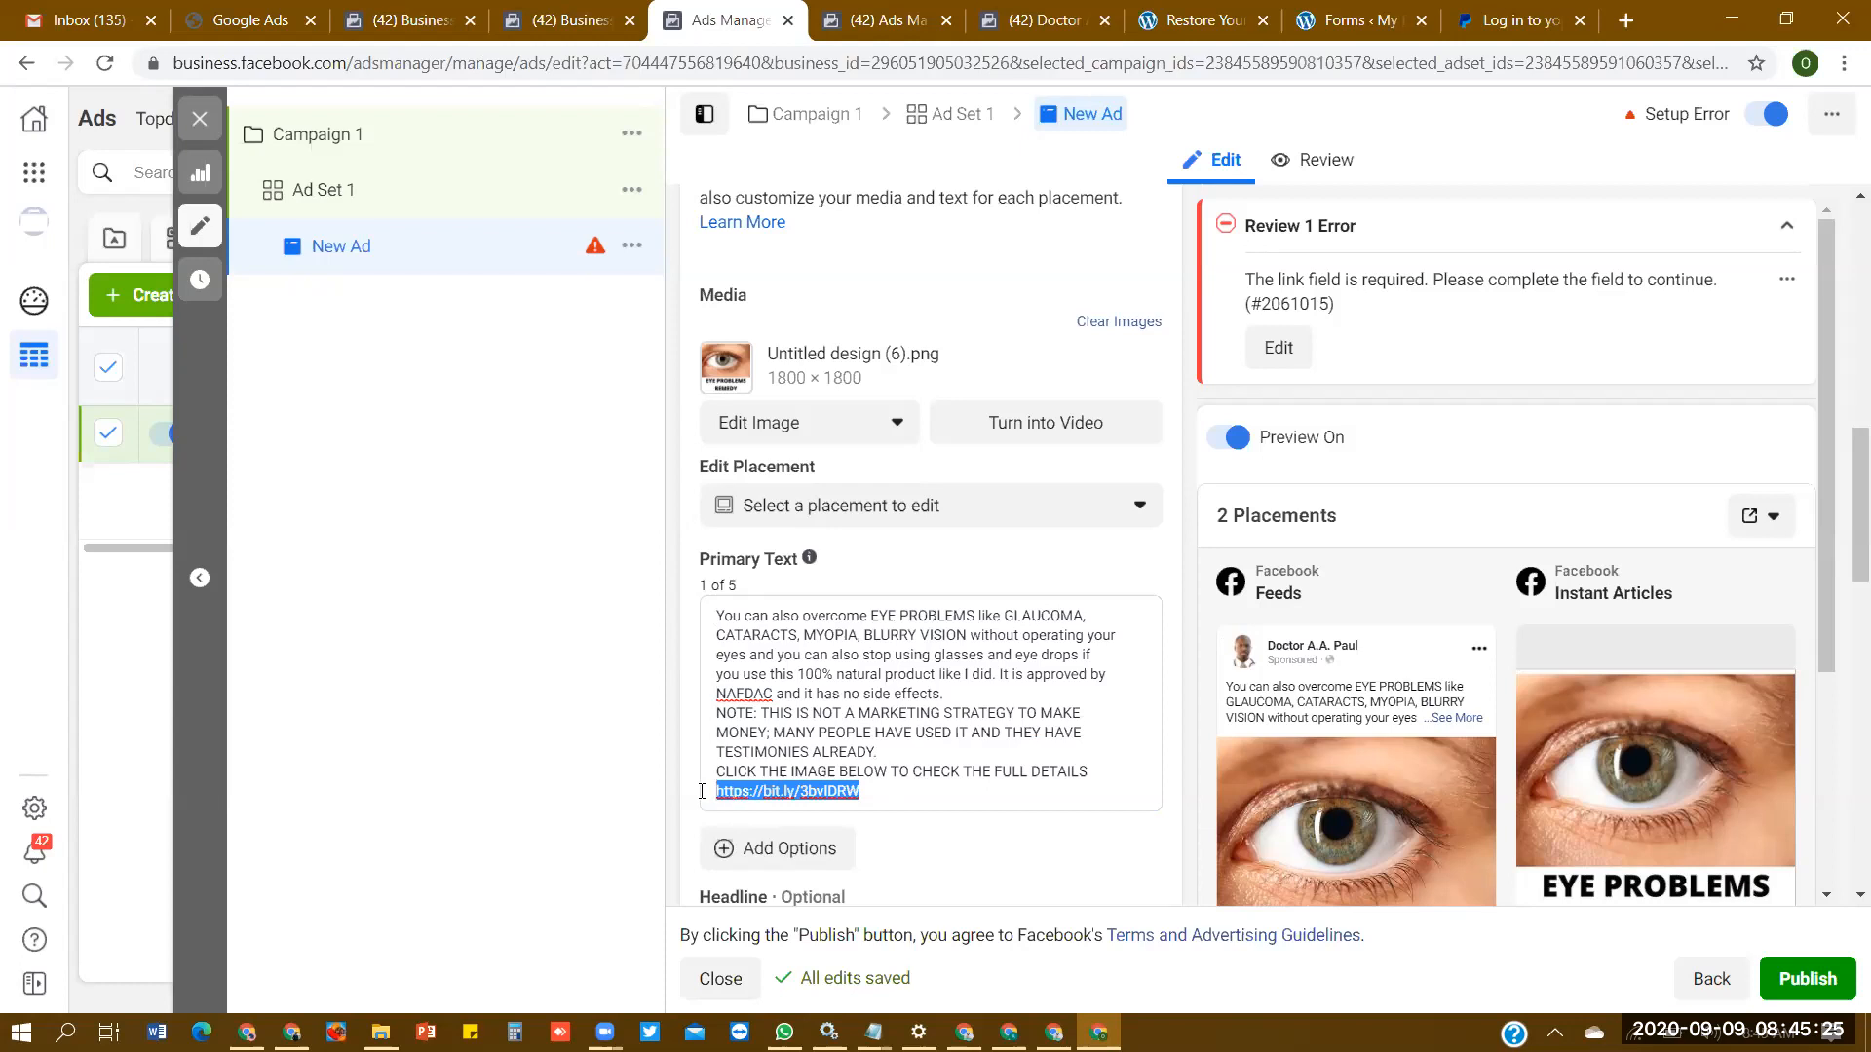
pyautogui.hotkey('ctrl', 'x')
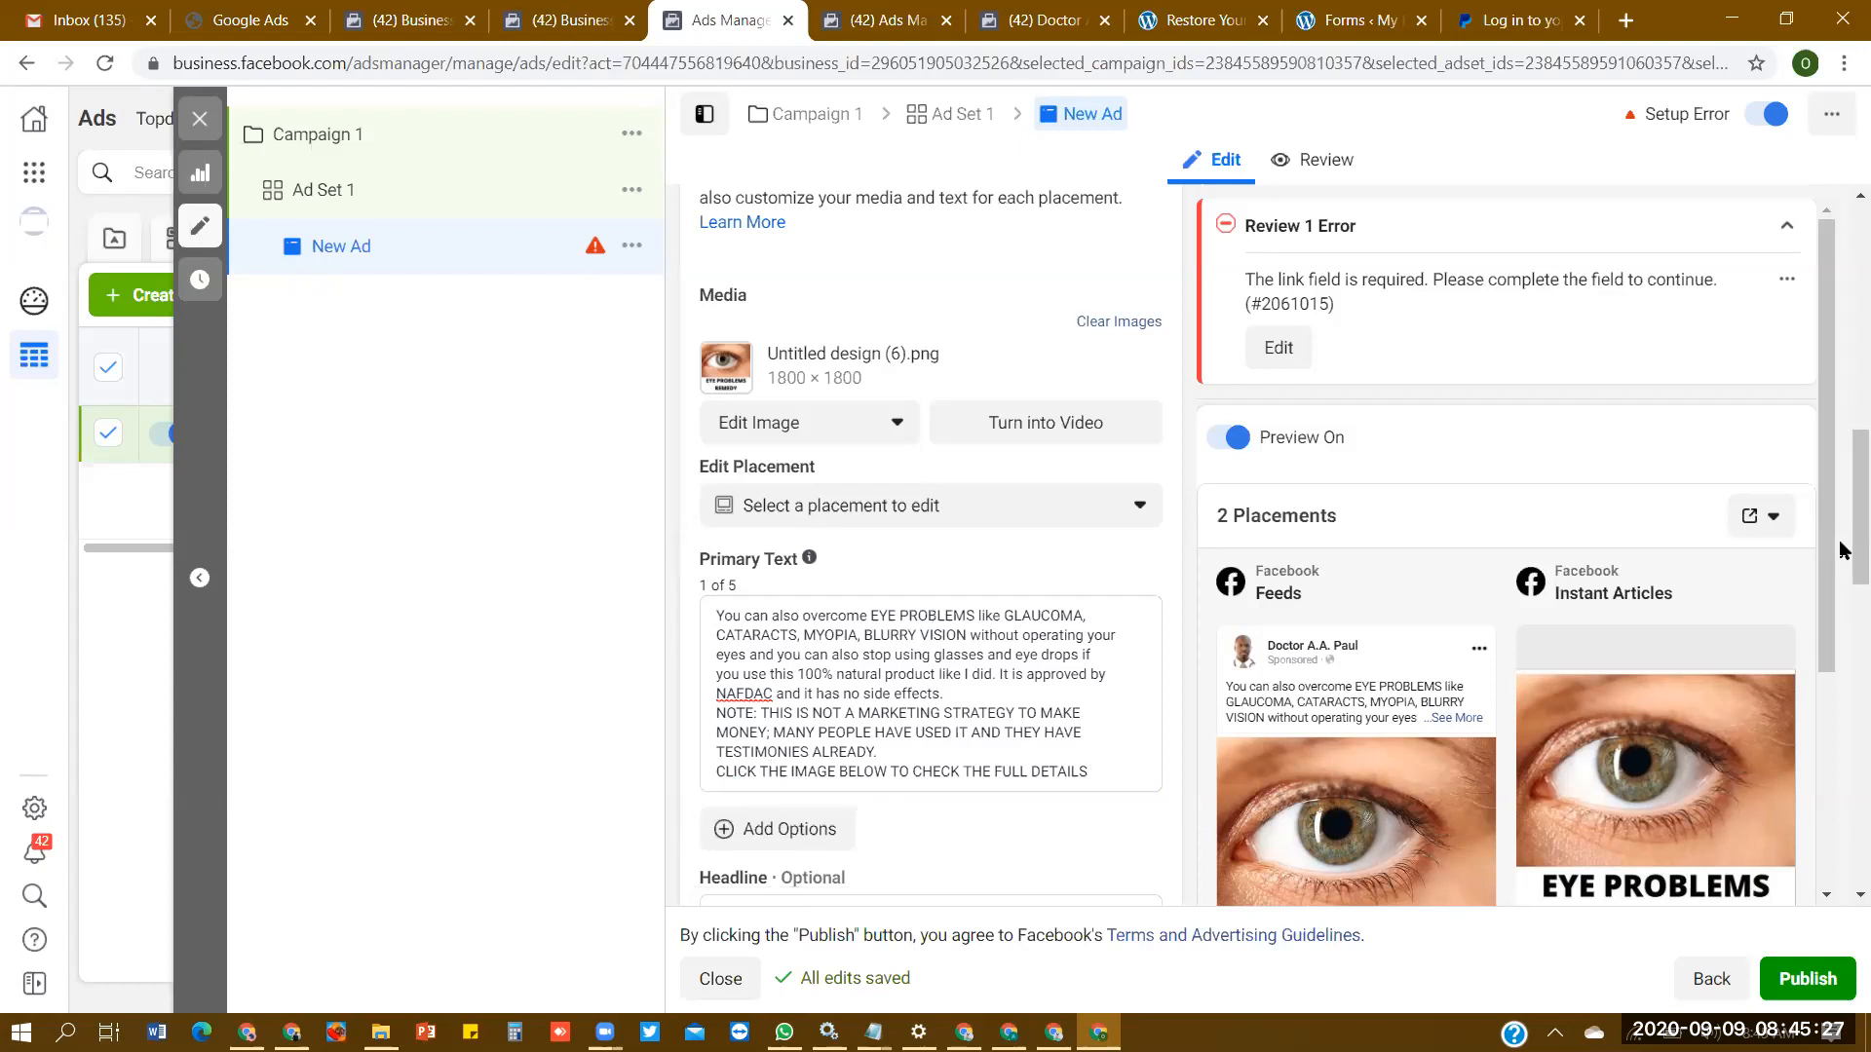
# - Deselect the Facebook Instant Articles placement in Ad Set 1 and return to the new ad
pyautogui.scroll(-2, 1840, 593)
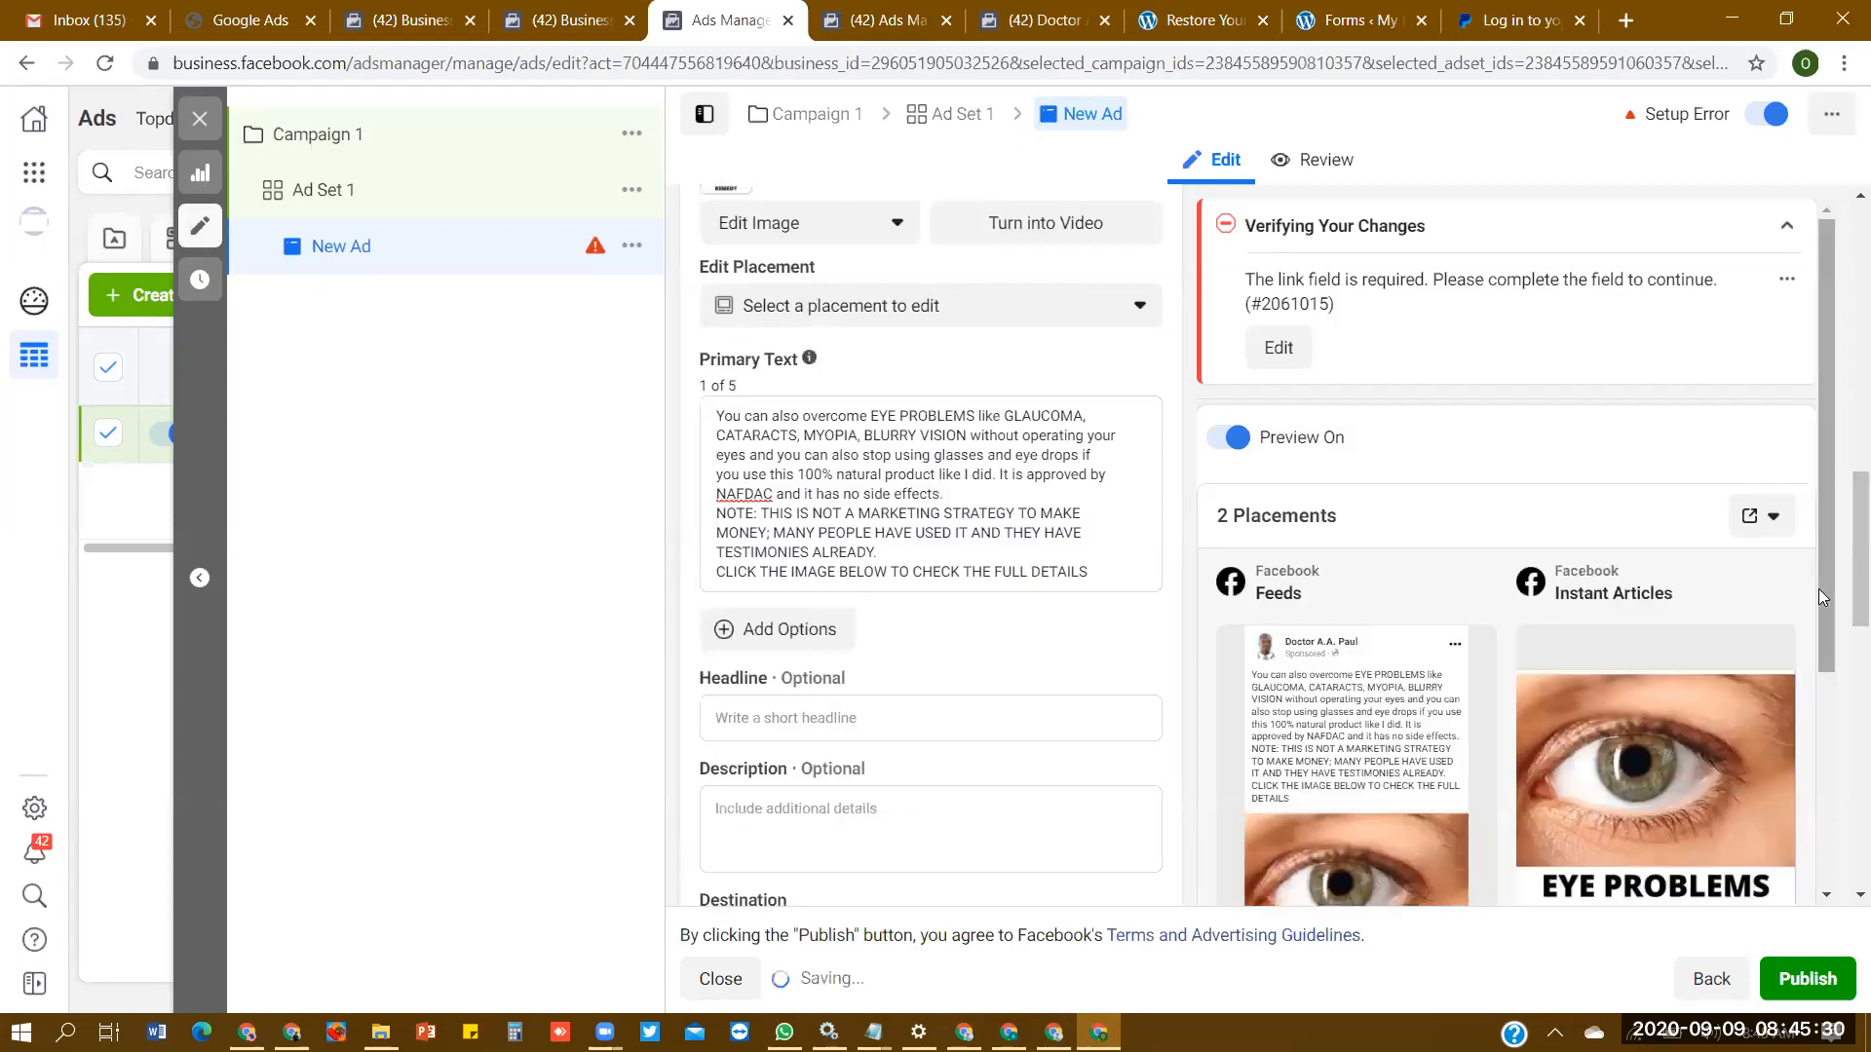
pyautogui.moveTo(1820, 594); pyautogui.dragTo(1836, 698)
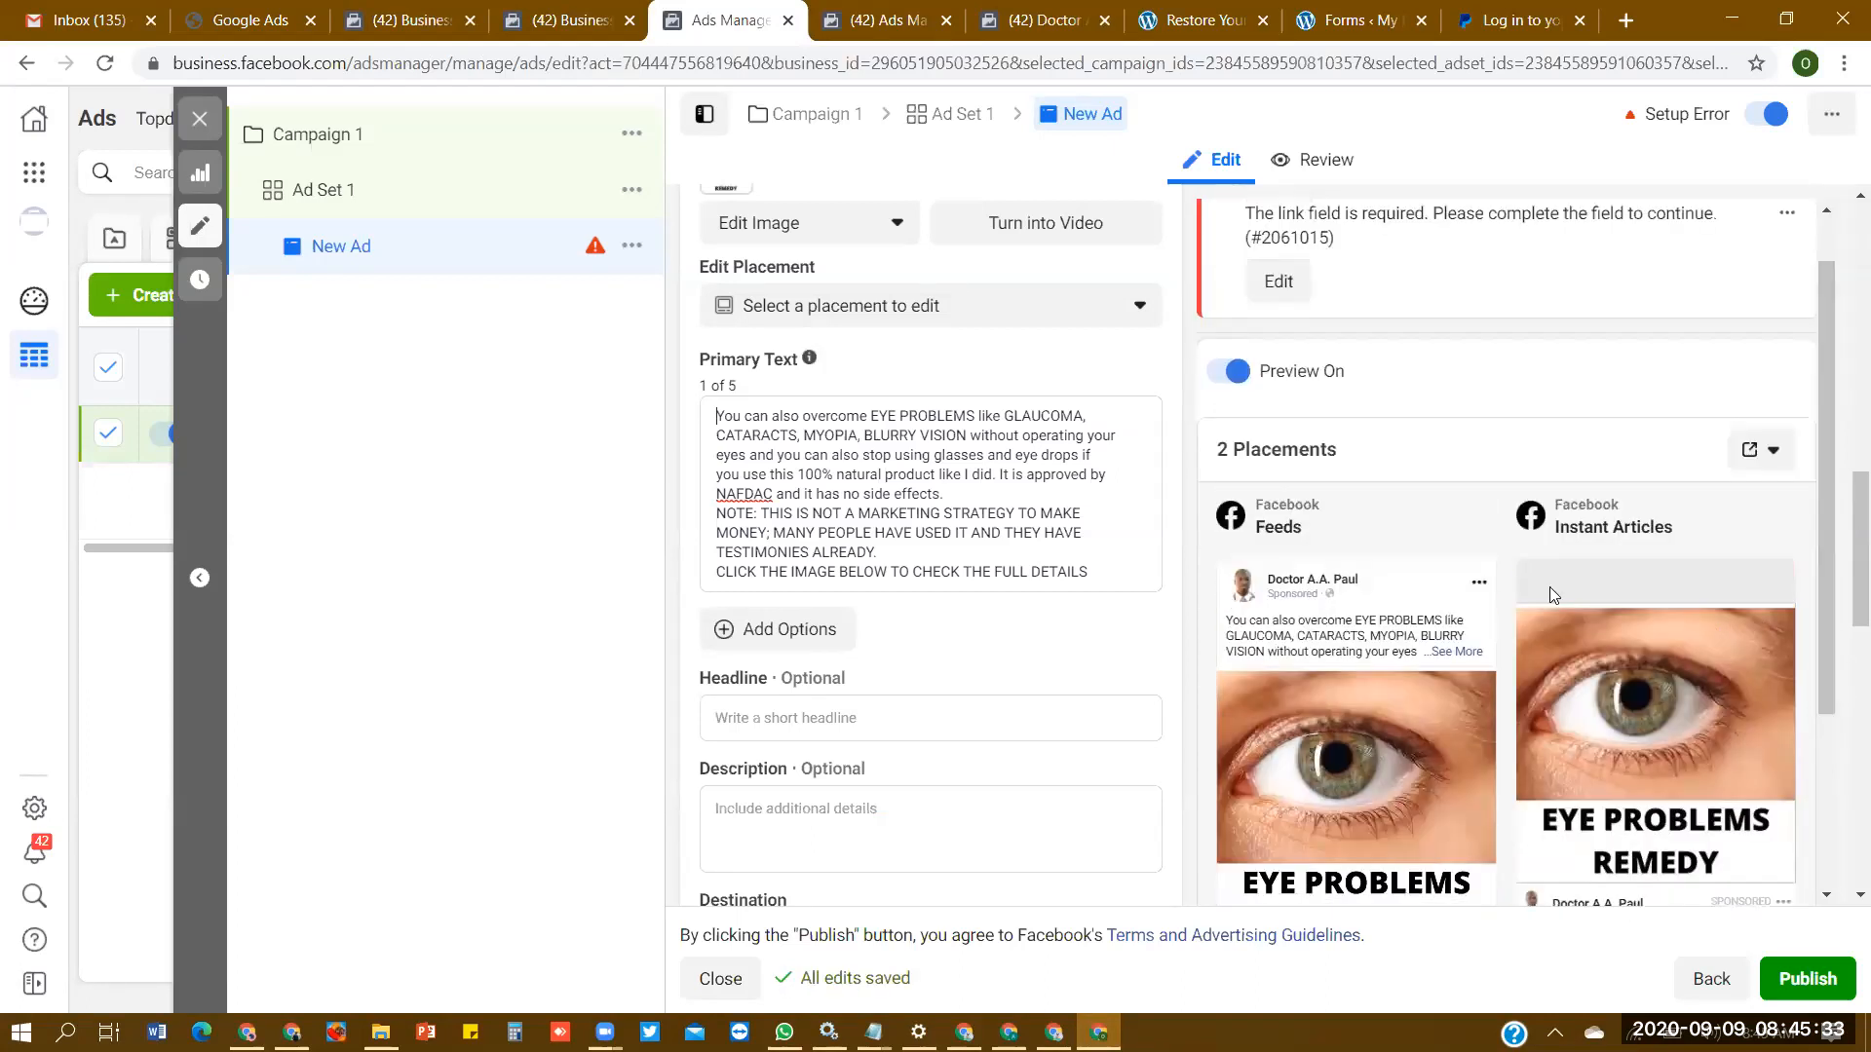
pyautogui.moveTo(1436, 539)
pyautogui.moveTo(1614, 547)
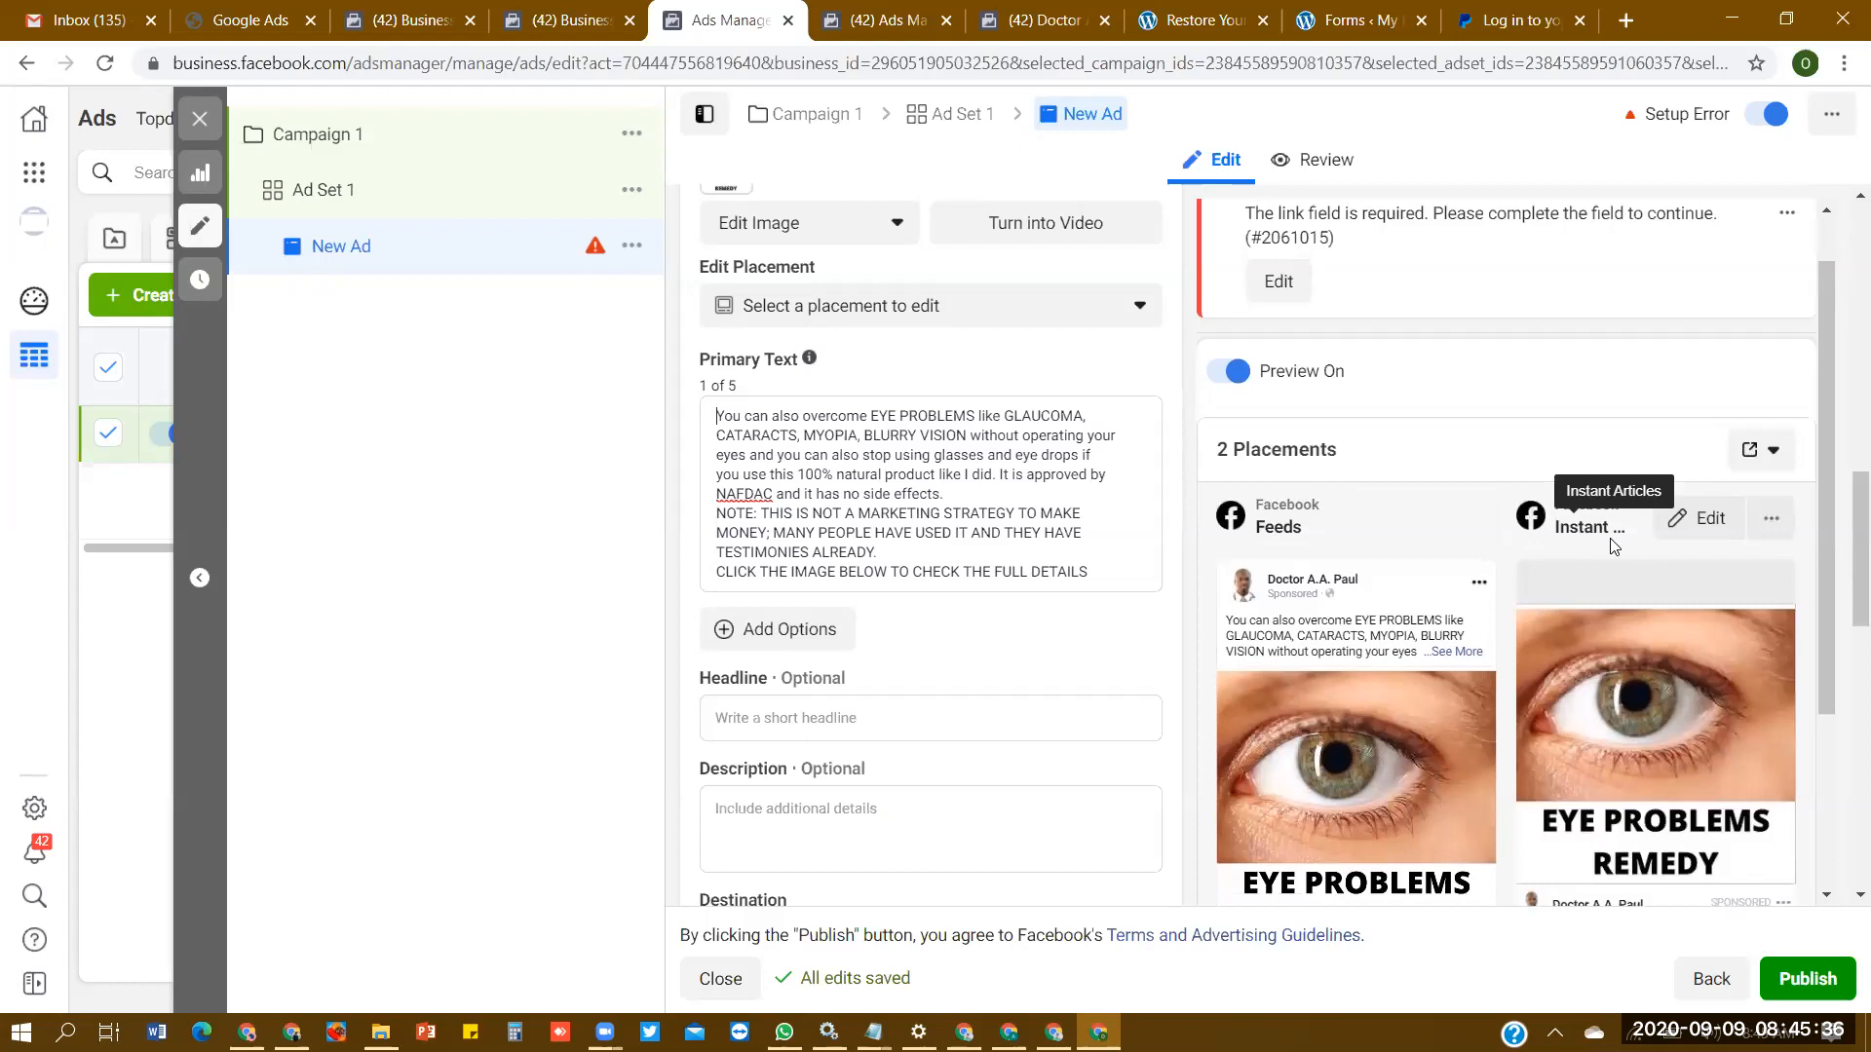
pyautogui.click(933, 113)
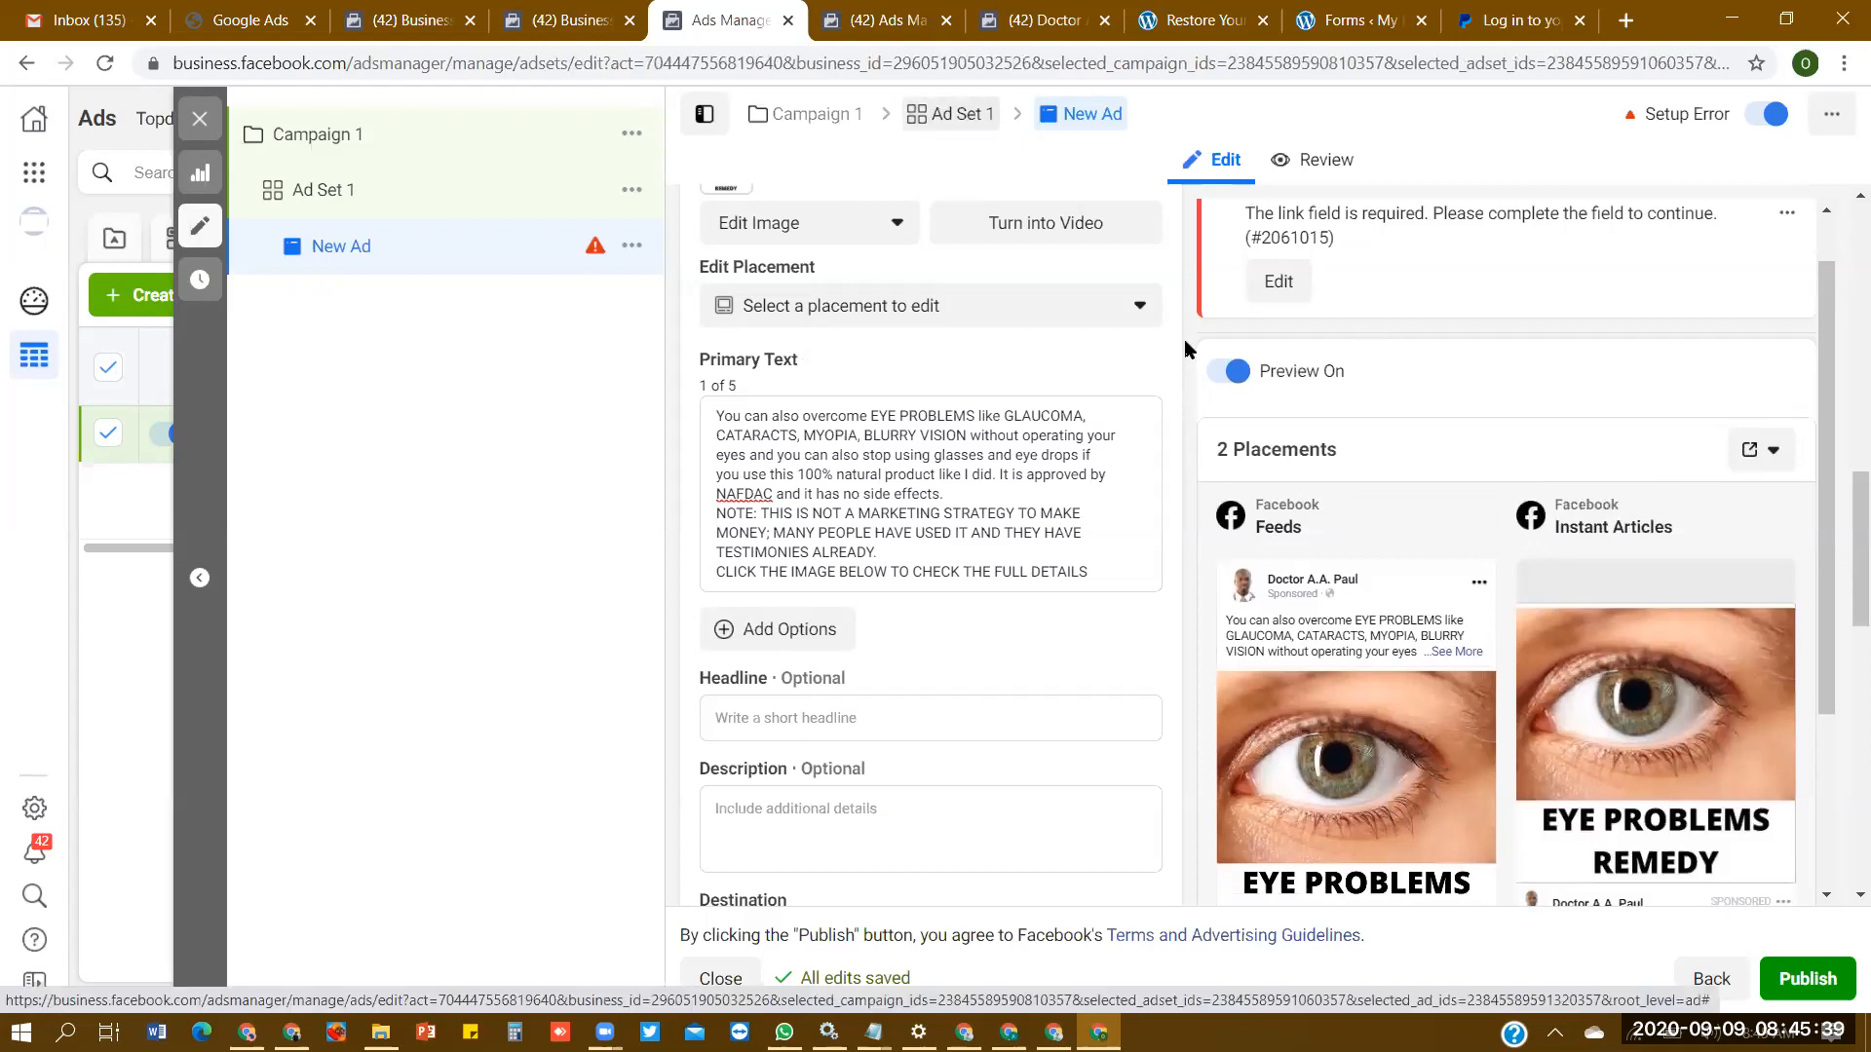
pyautogui.scroll(-10, 1640, 451)
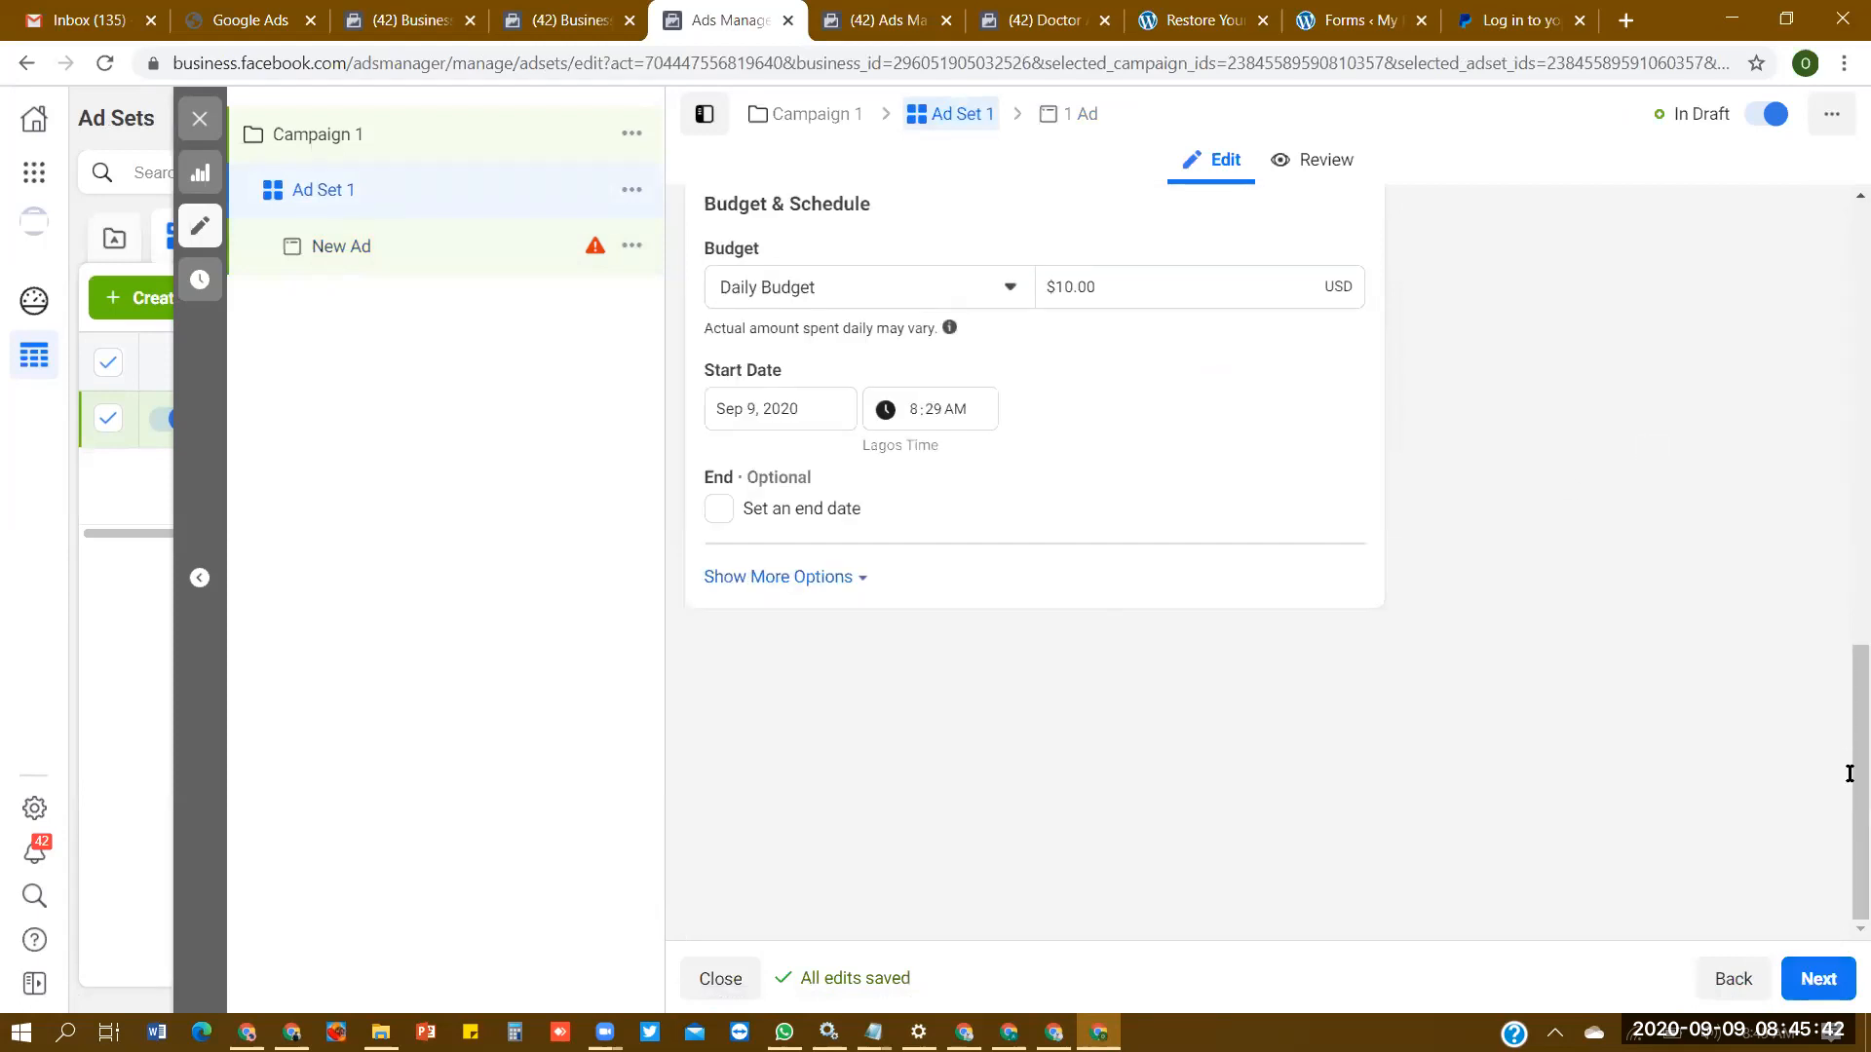
pyautogui.scroll(-3, 1849, 773)
pyautogui.moveTo(1845, 836); pyautogui.dragTo(1846, 744)
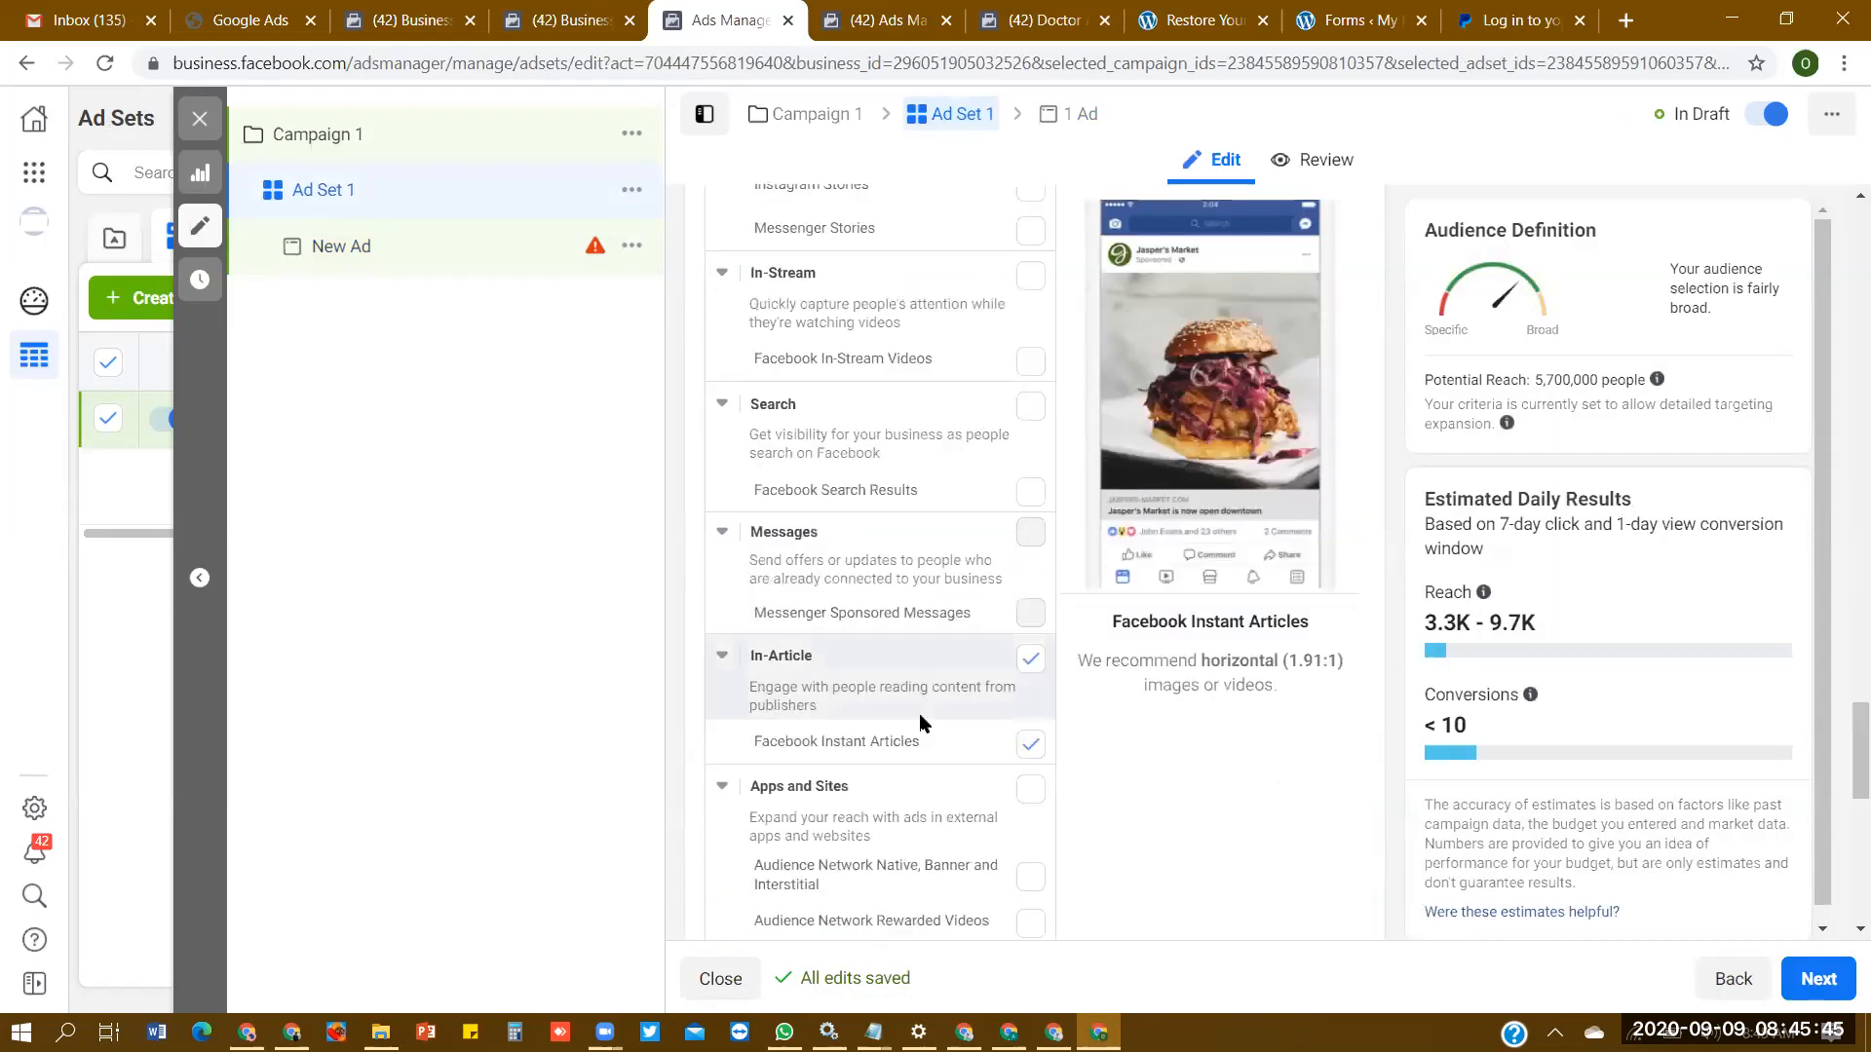
pyautogui.click(1030, 744)
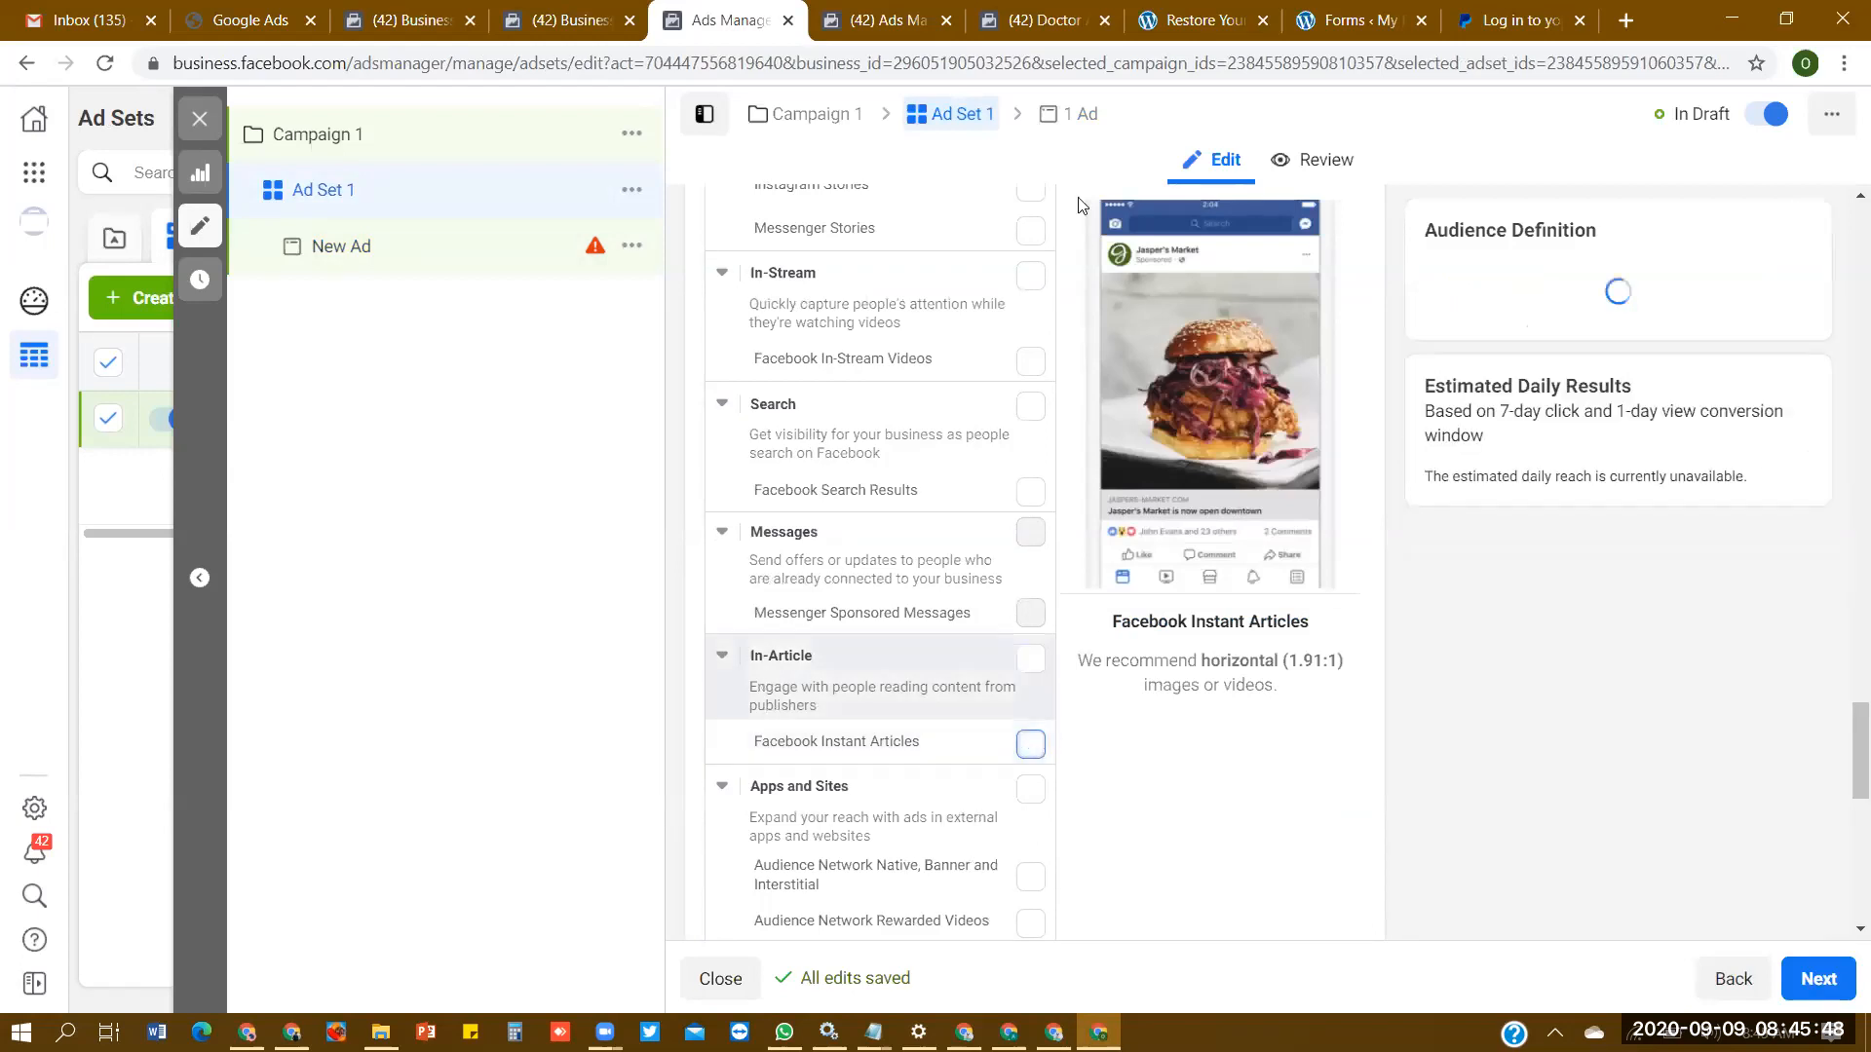
pyautogui.click(1085, 134)
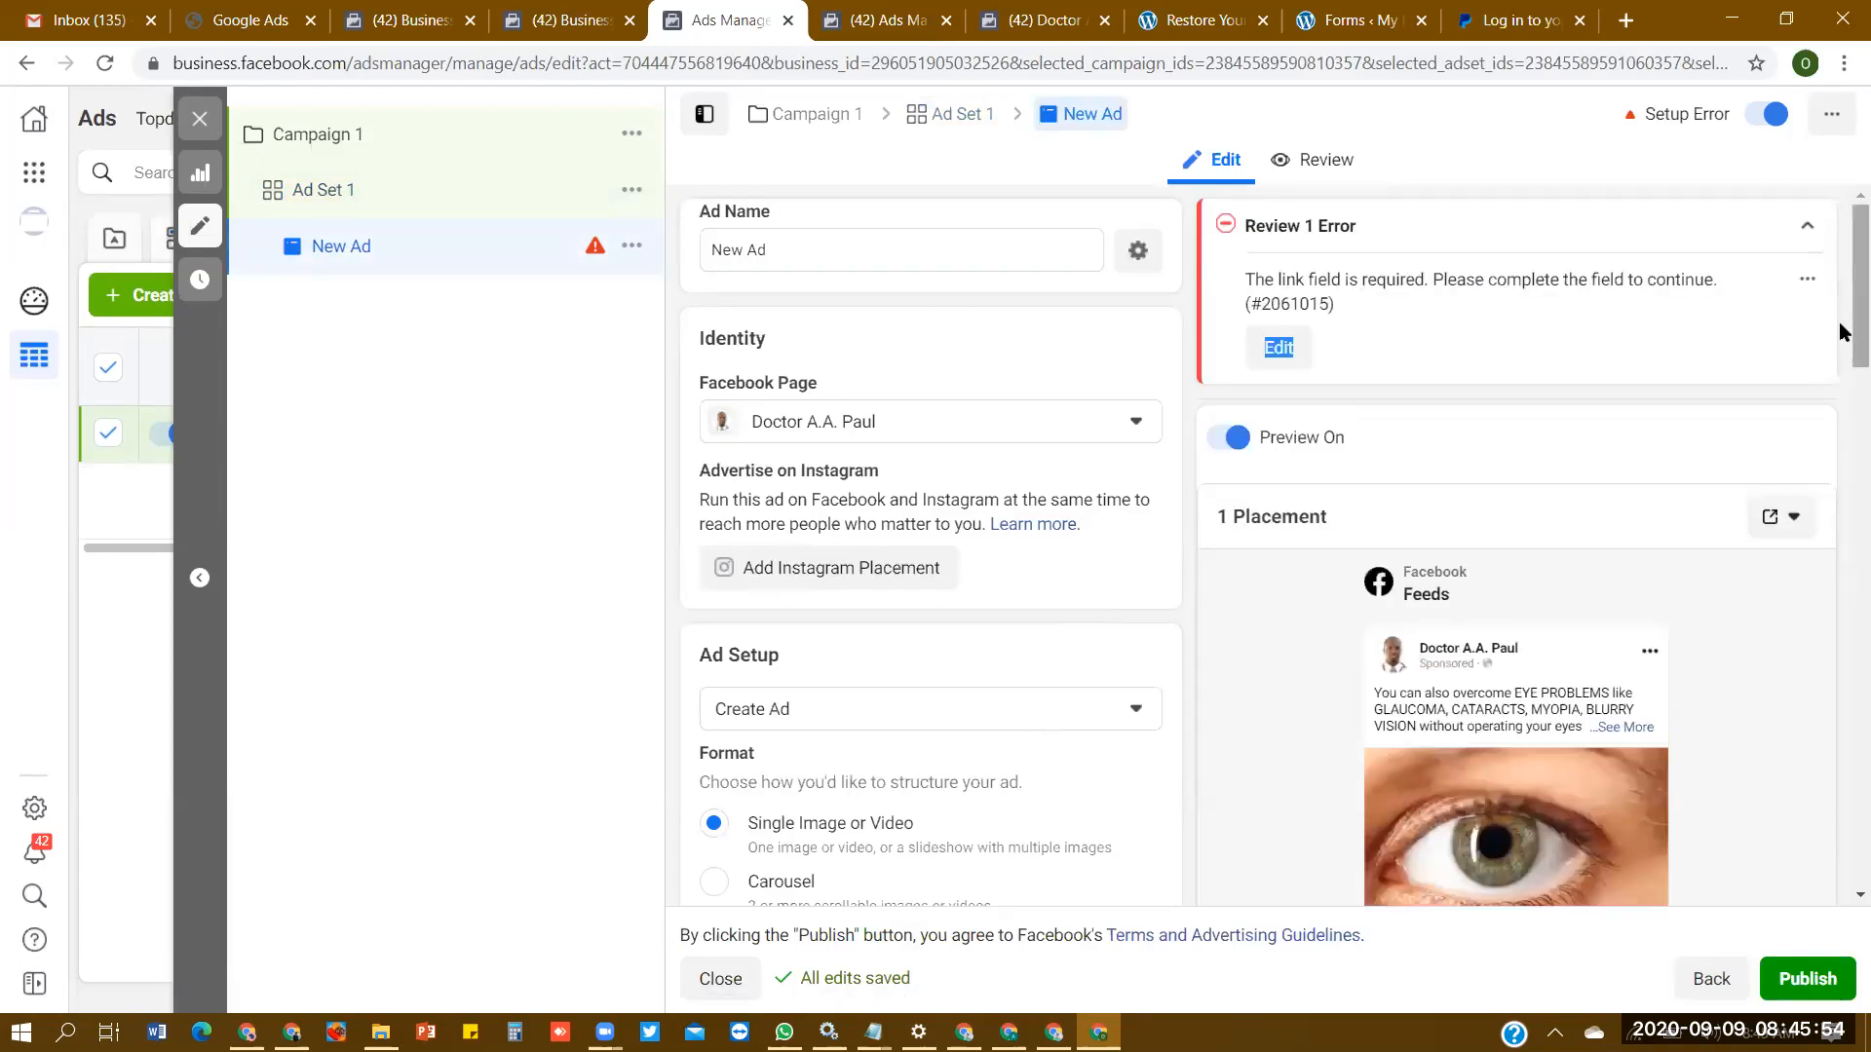
# - Check the Facebook Feeds preview and set the ad's headline to "EYE PROBLEMS HAVE REMEDY"
pyautogui.scroll(-8, 1842, 331)
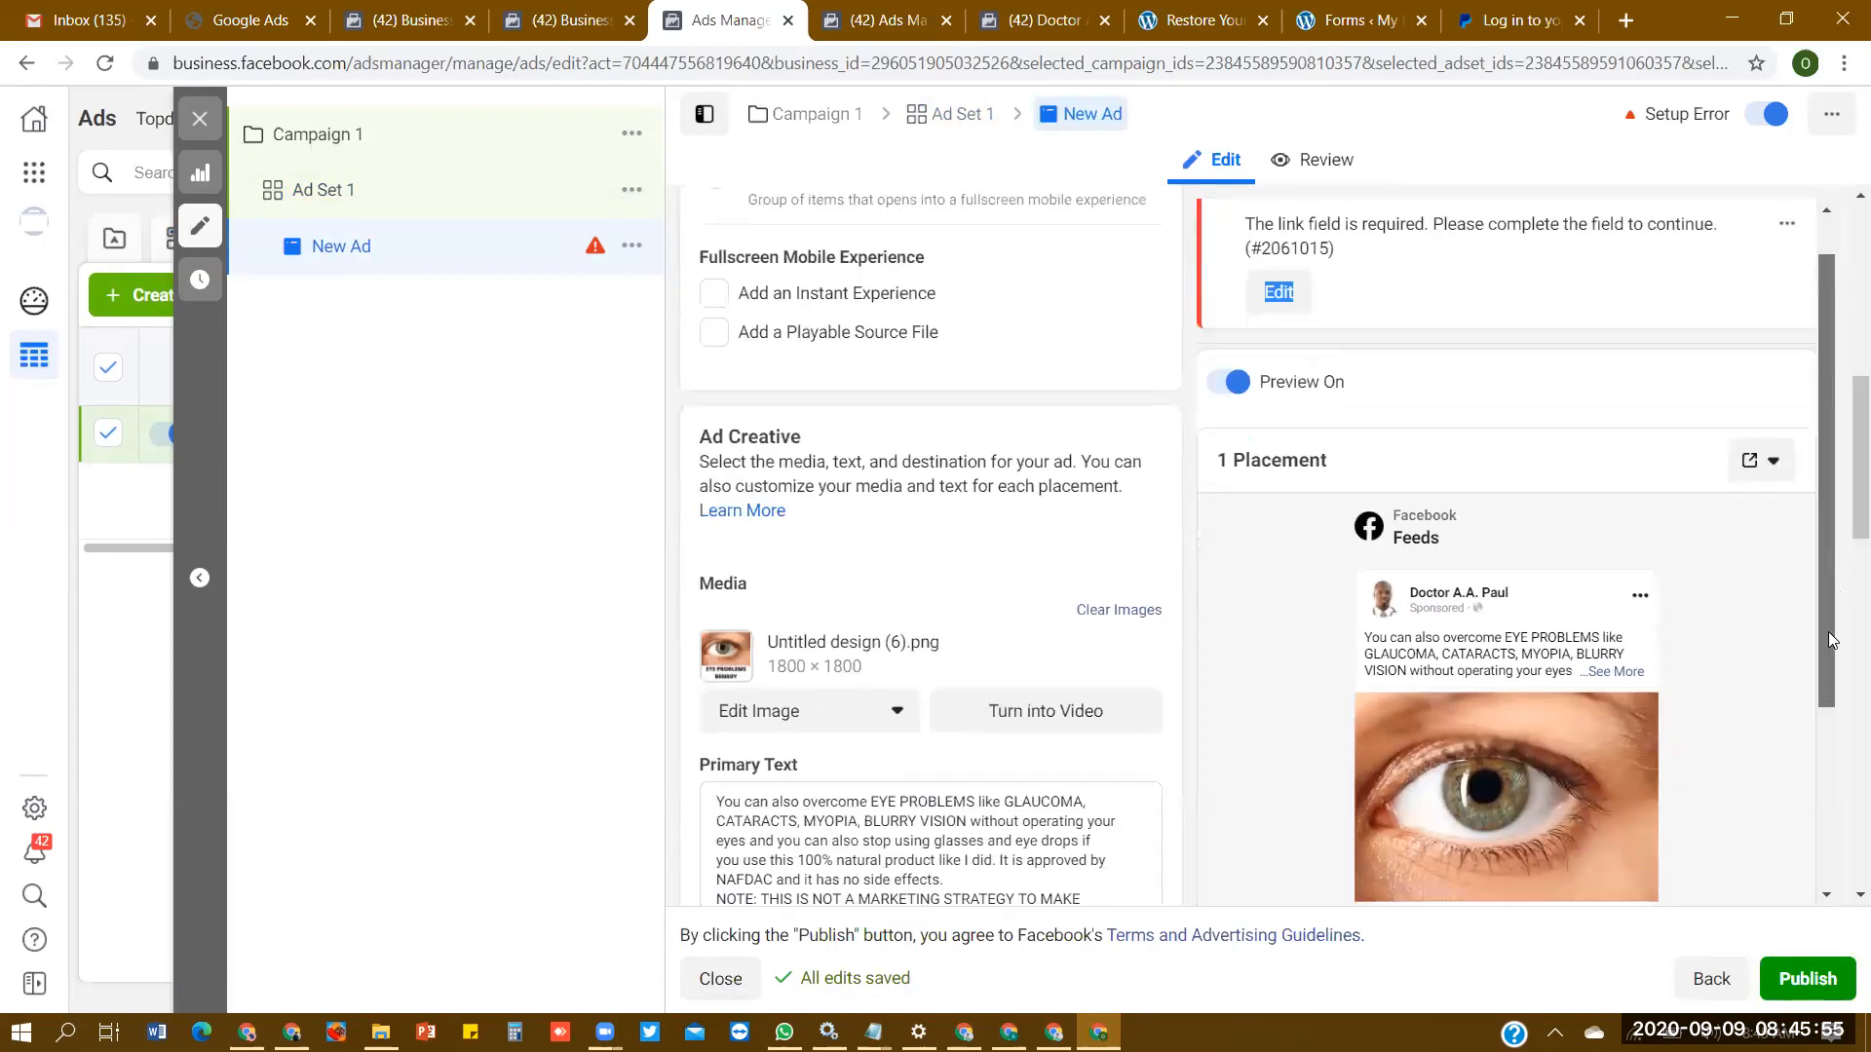
pyautogui.scroll(-3, 1829, 641)
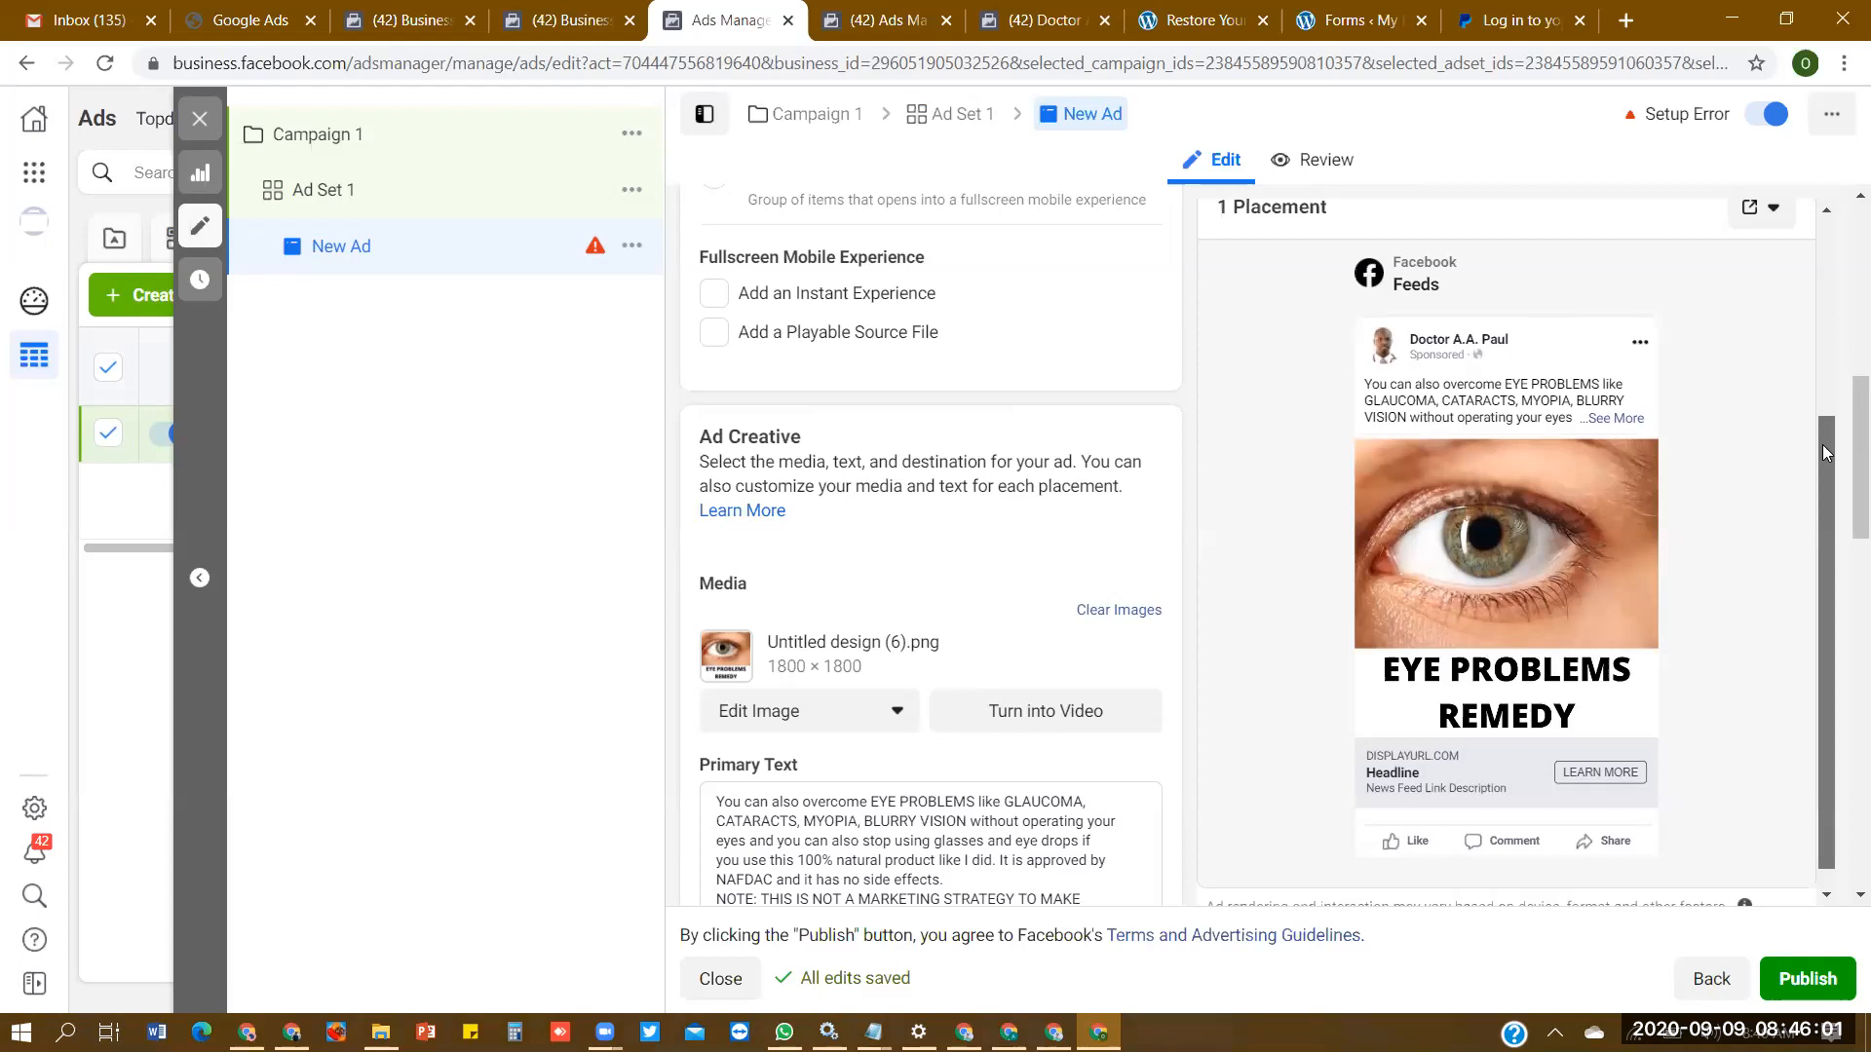
pyautogui.scroll(1, 1828, 487)
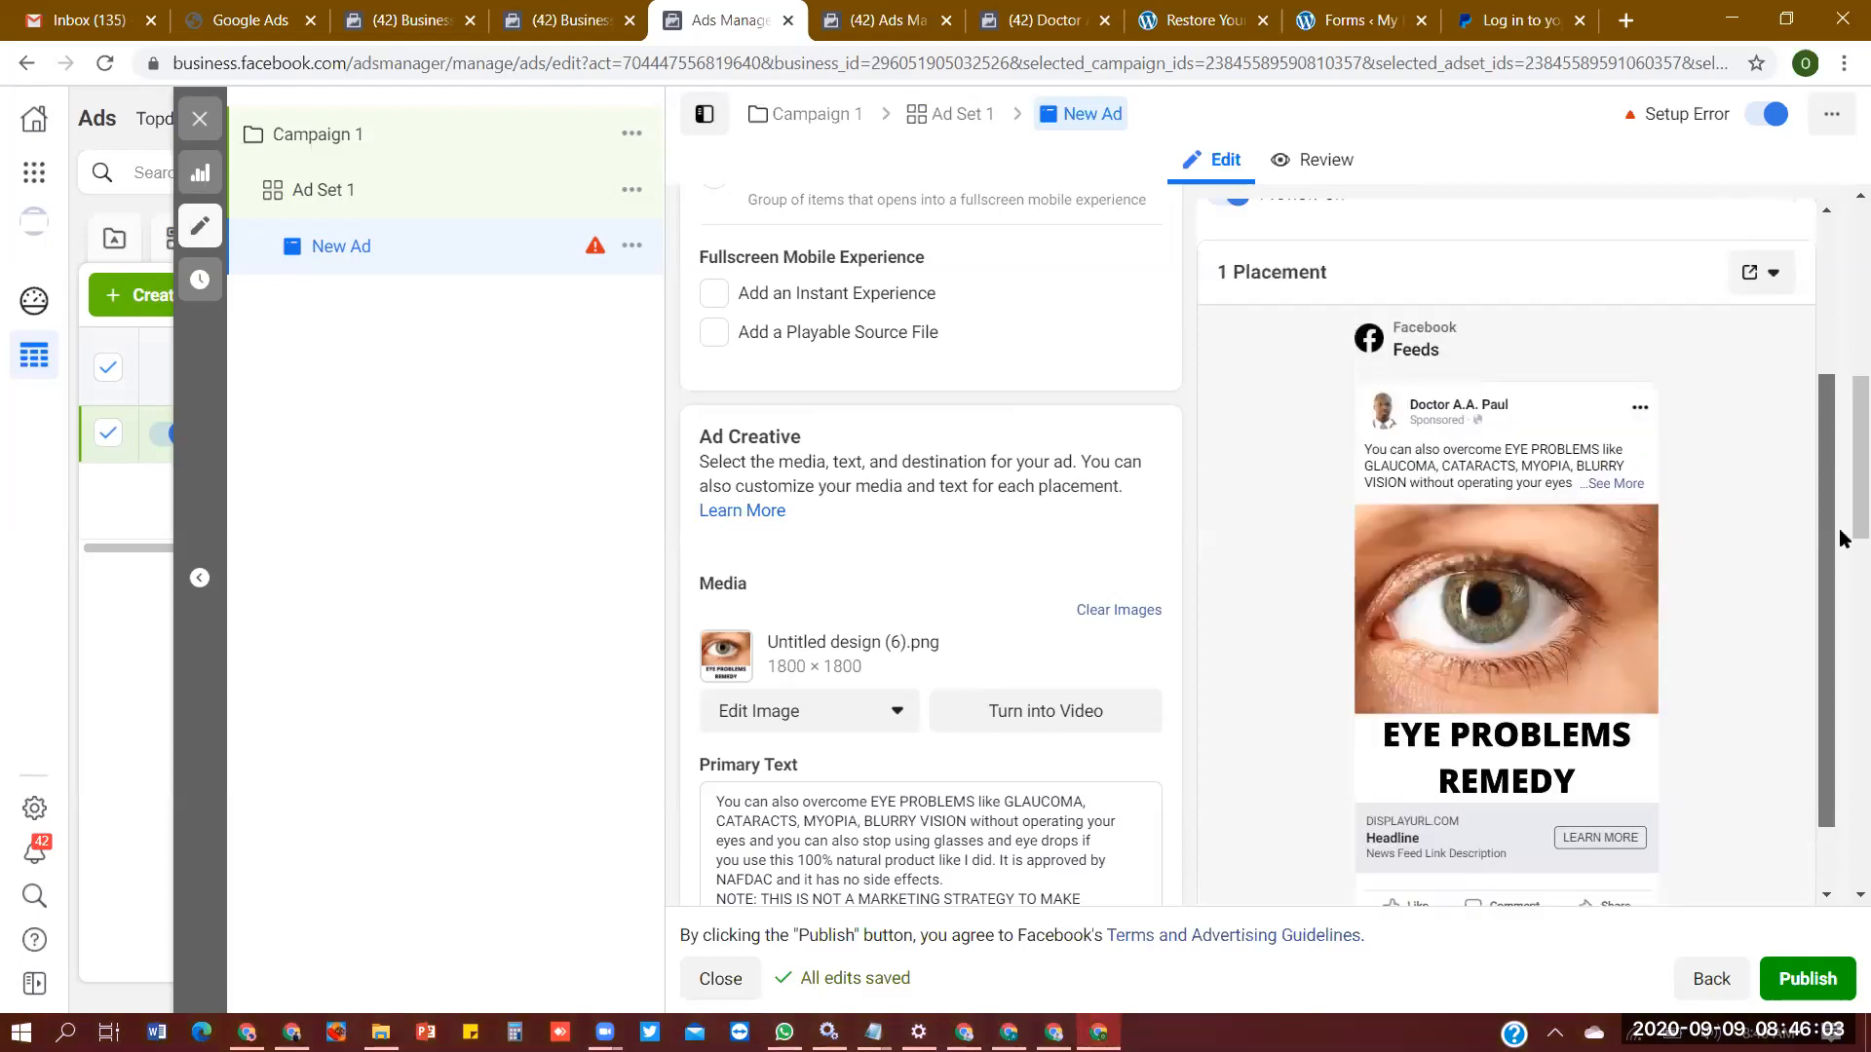
pyautogui.scroll(1, 1838, 531)
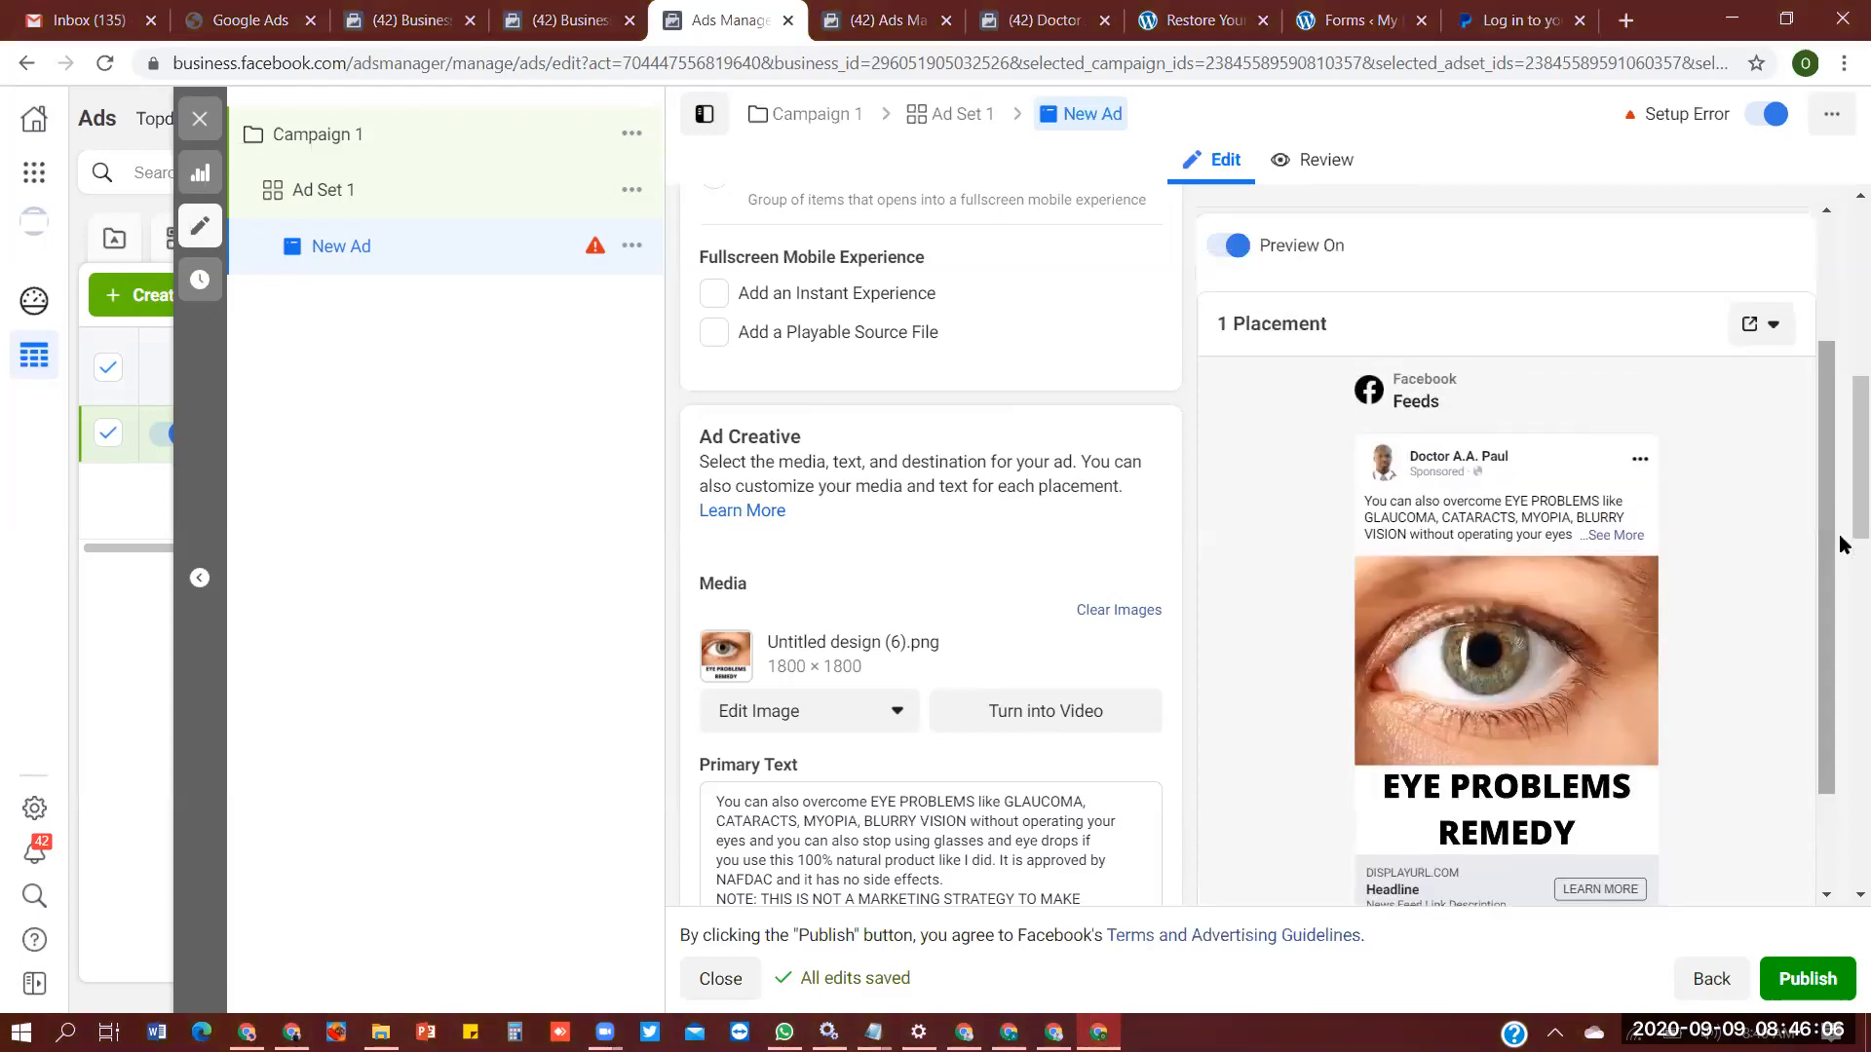
pyautogui.scroll(-5, 1843, 541)
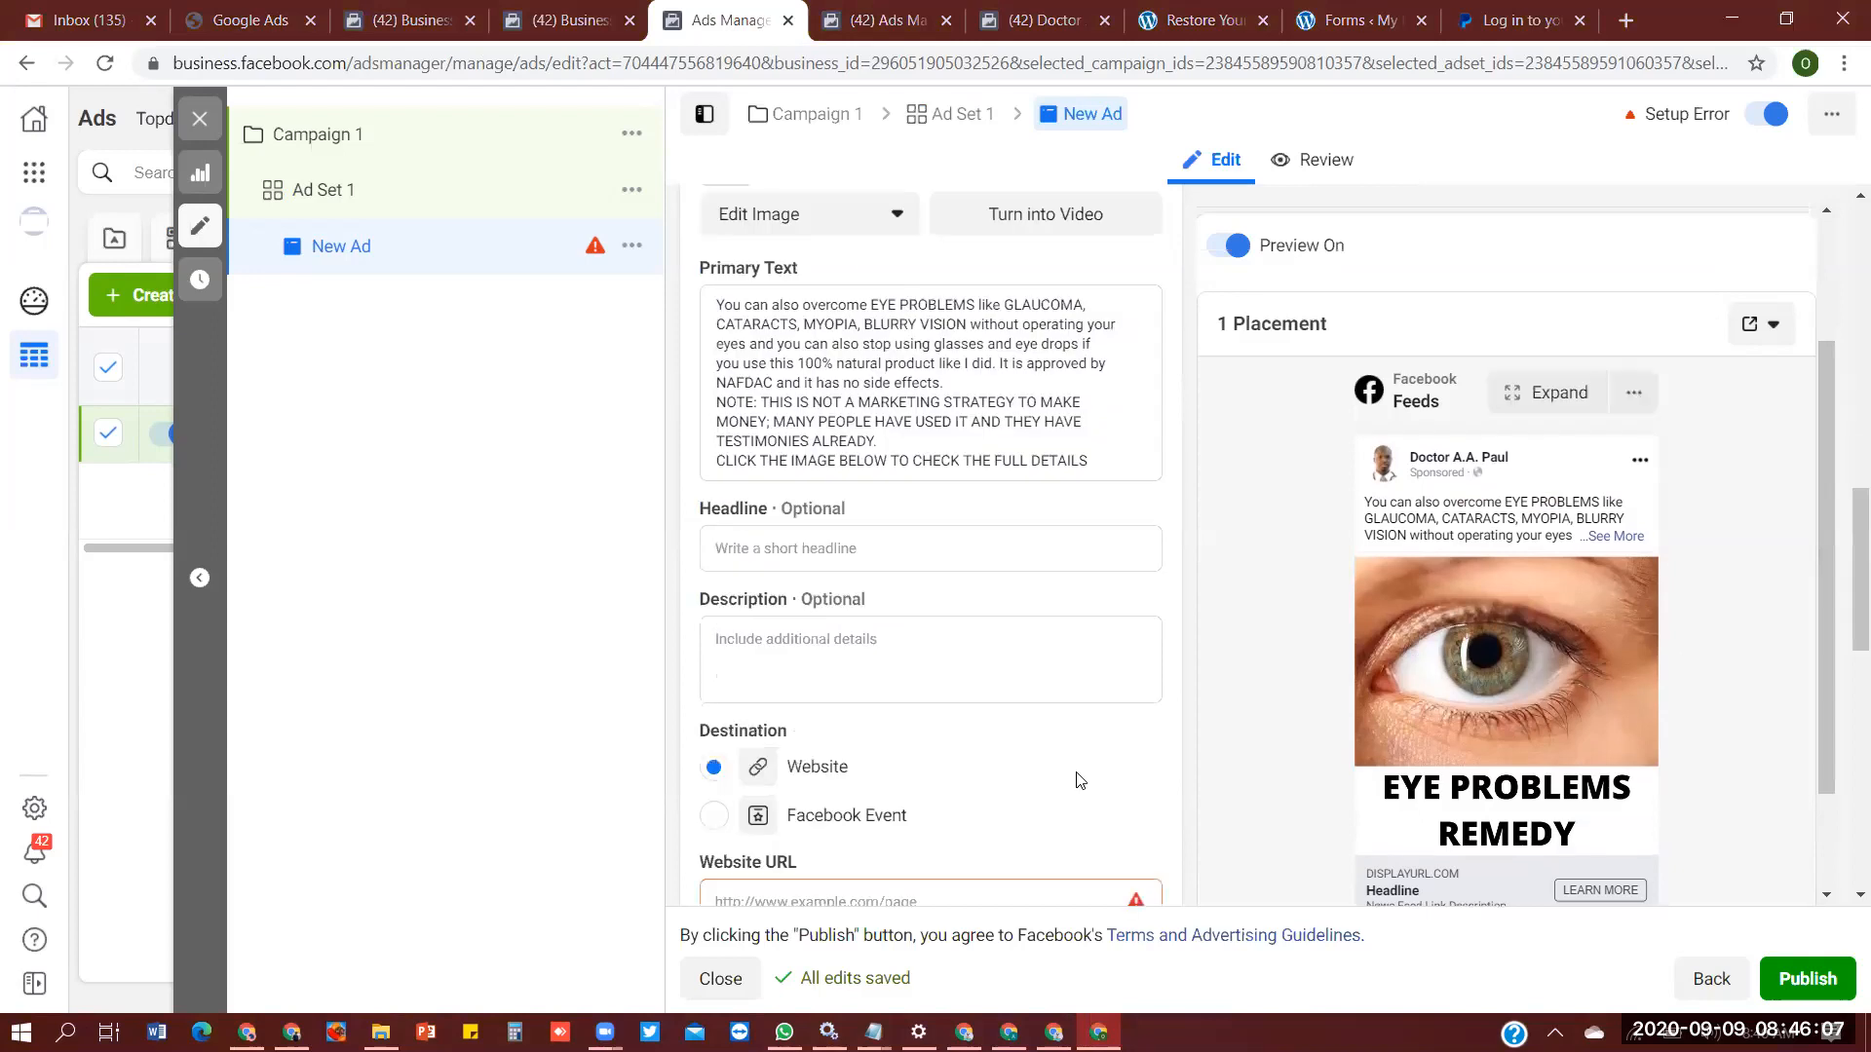
pyautogui.click(915, 552)
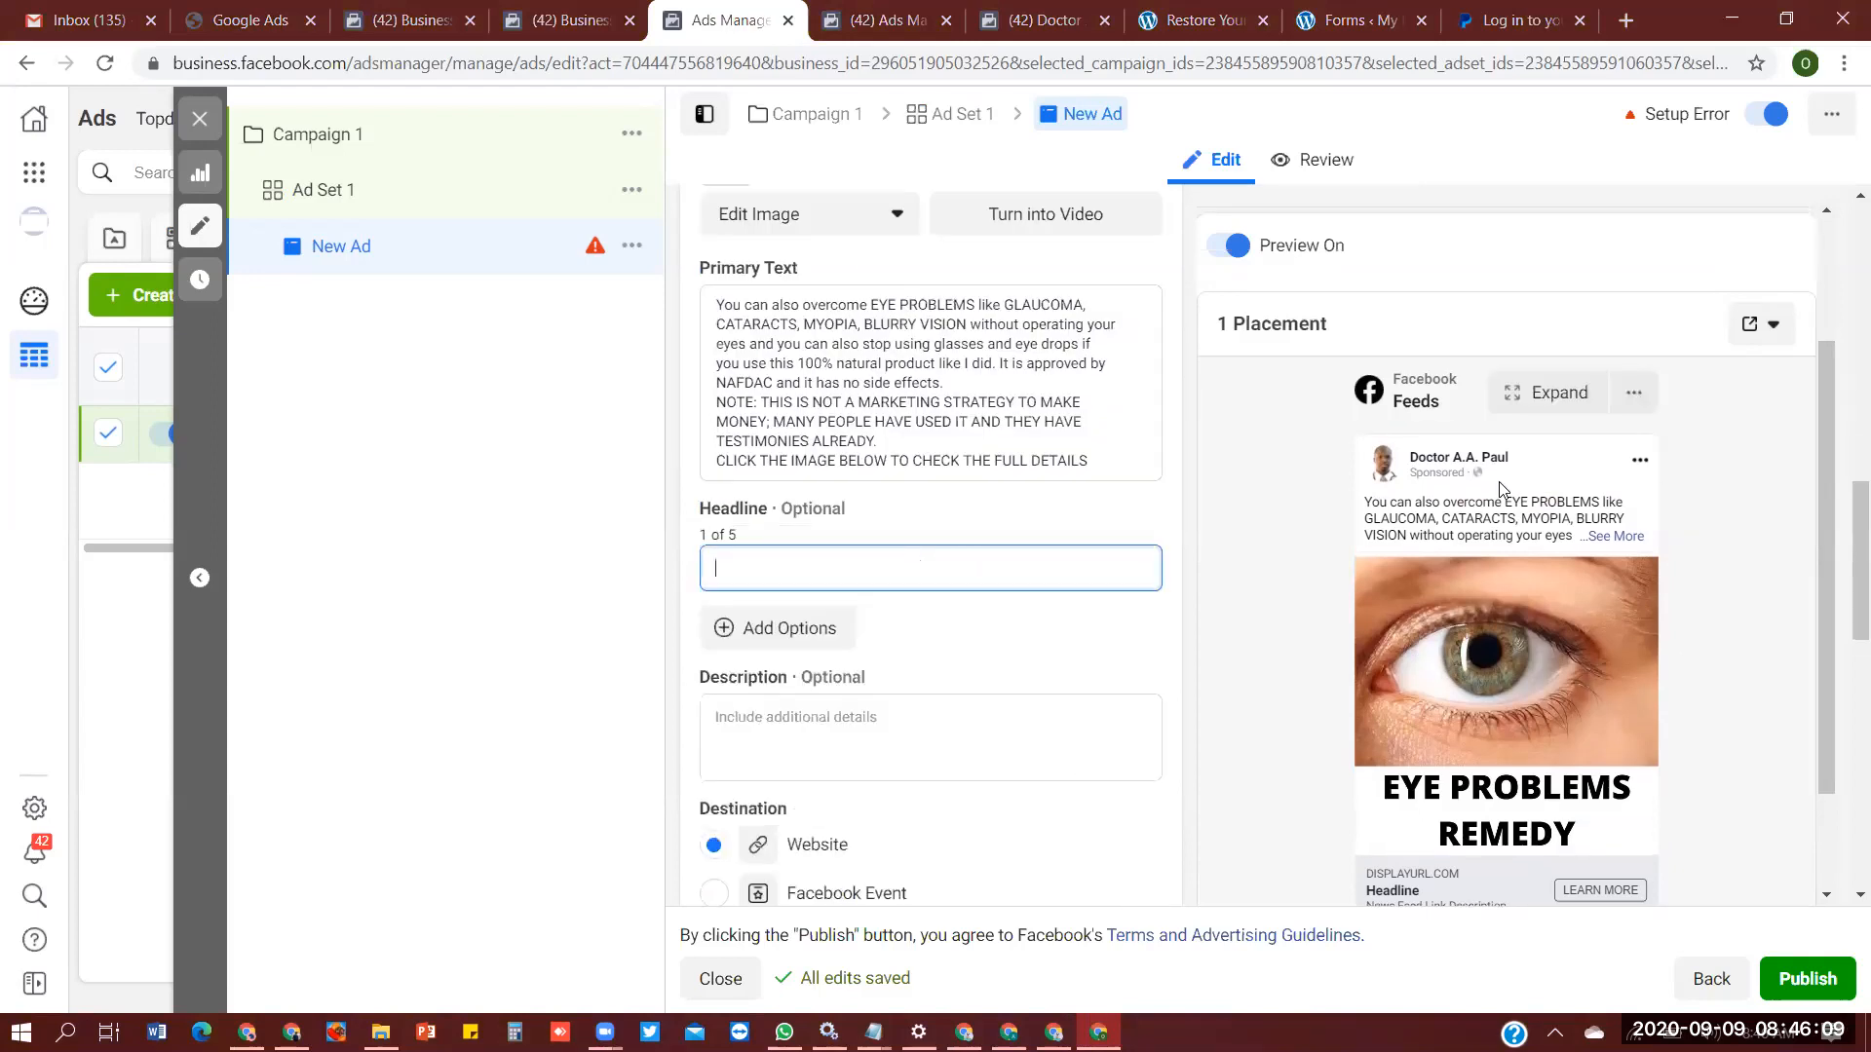
pyautogui.write('YE PROBLEMS HAVE REME')
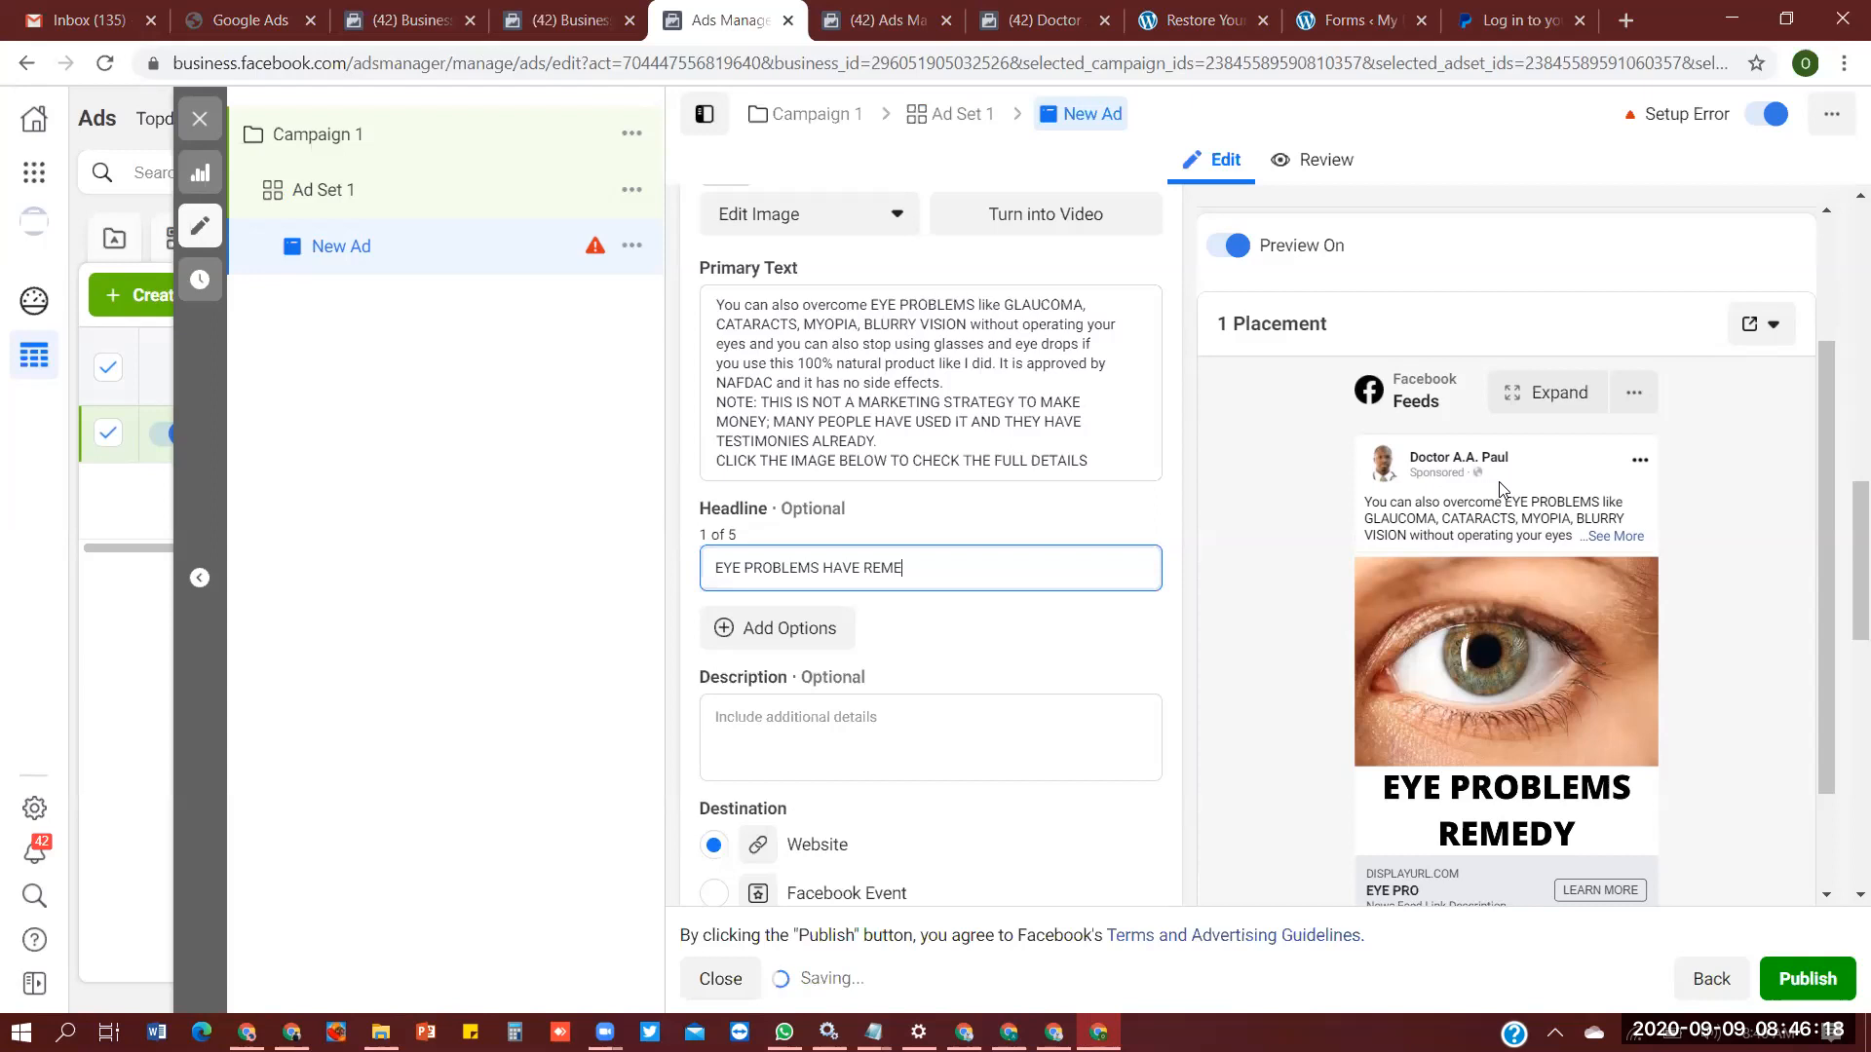
pyautogui.write('DY')
# - Fill in the ad's description with "A trail will convince you too"
pyautogui.click(815, 729)
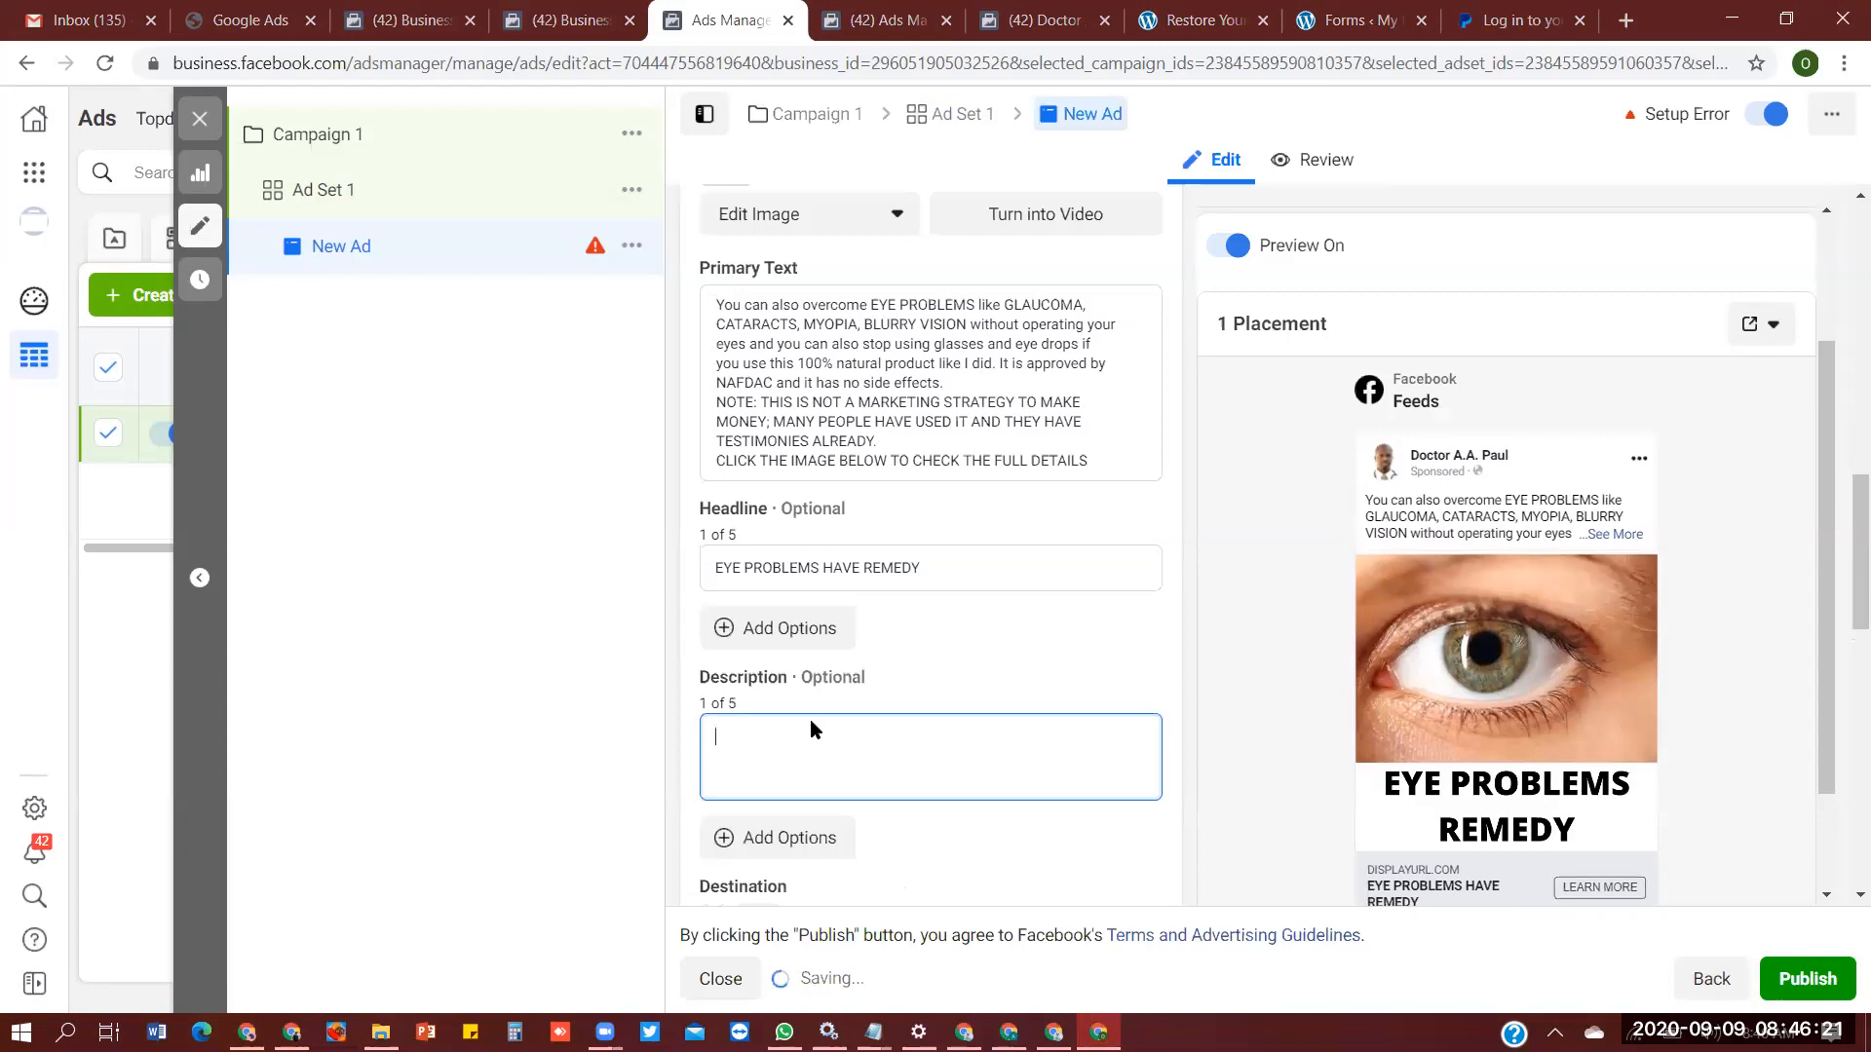
pyautogui.write('A trail will convince you too')
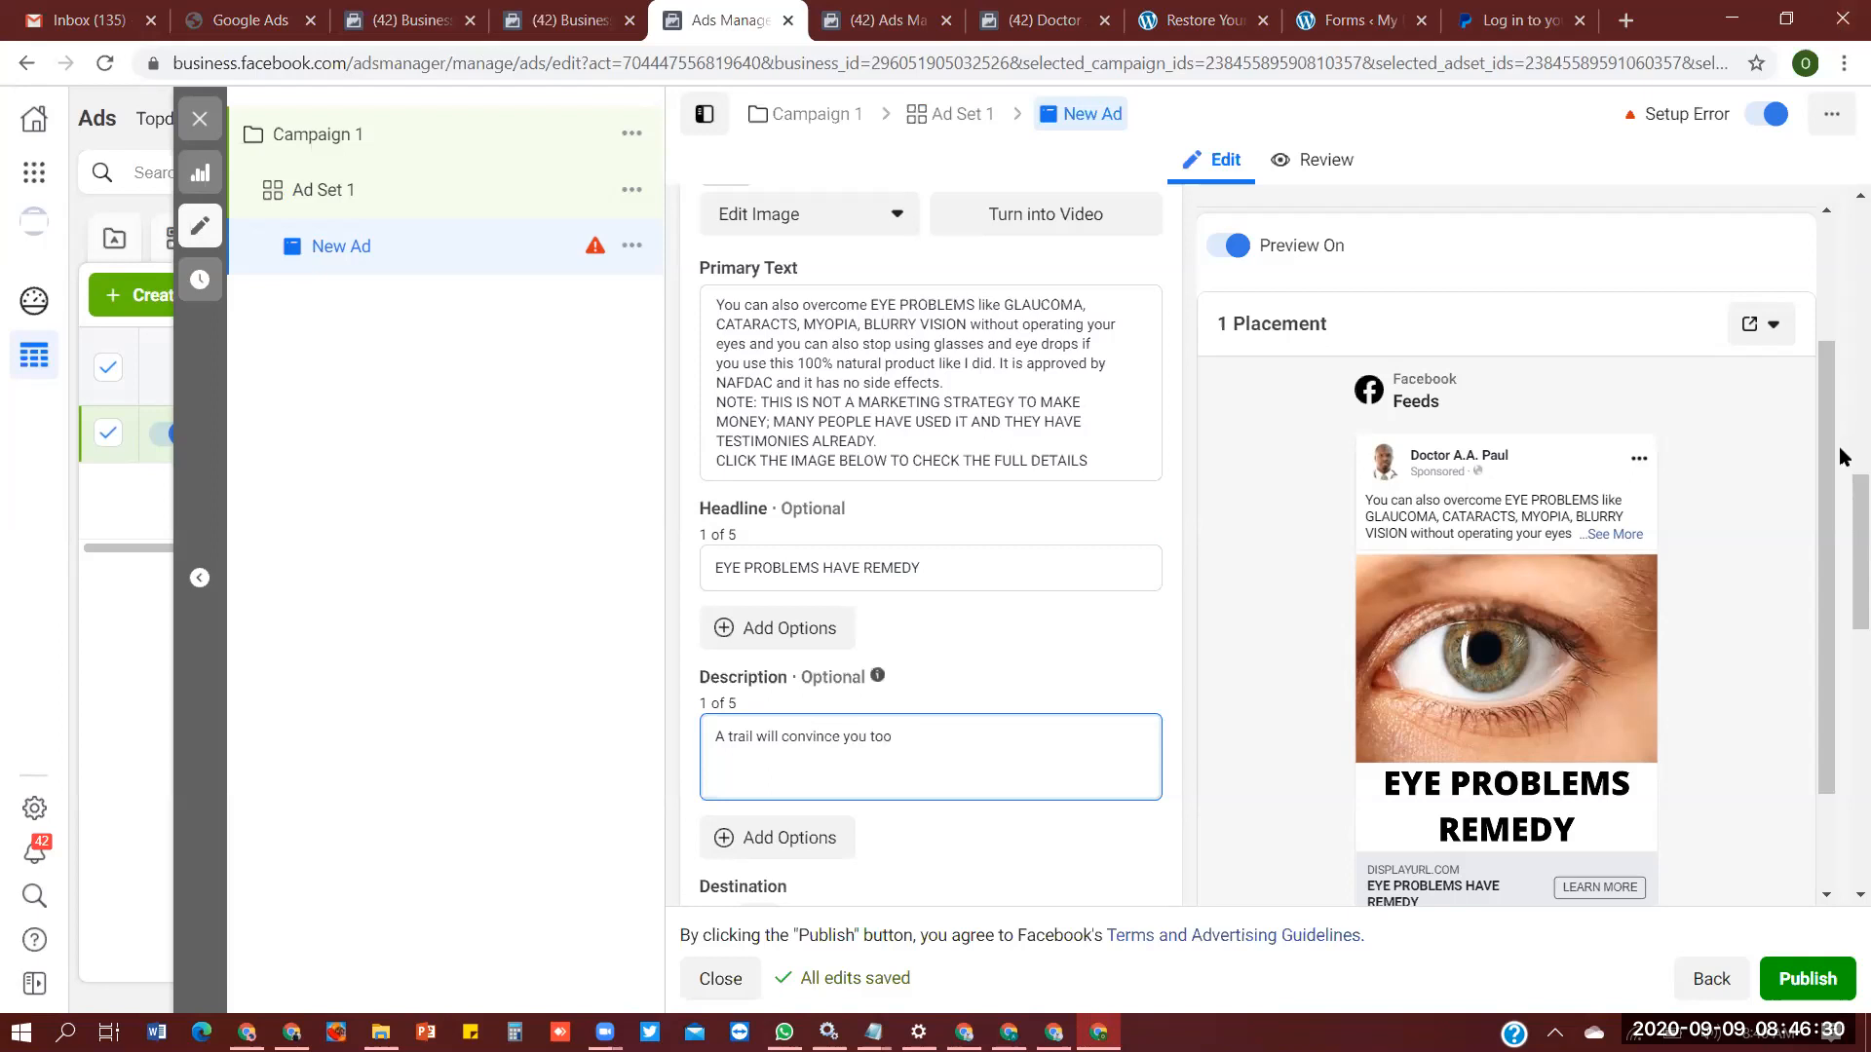
# - Copy the address of the eli.name.ng/restore/ landing page for the ad's Website URL
pyautogui.scroll(-1, 1842, 534)
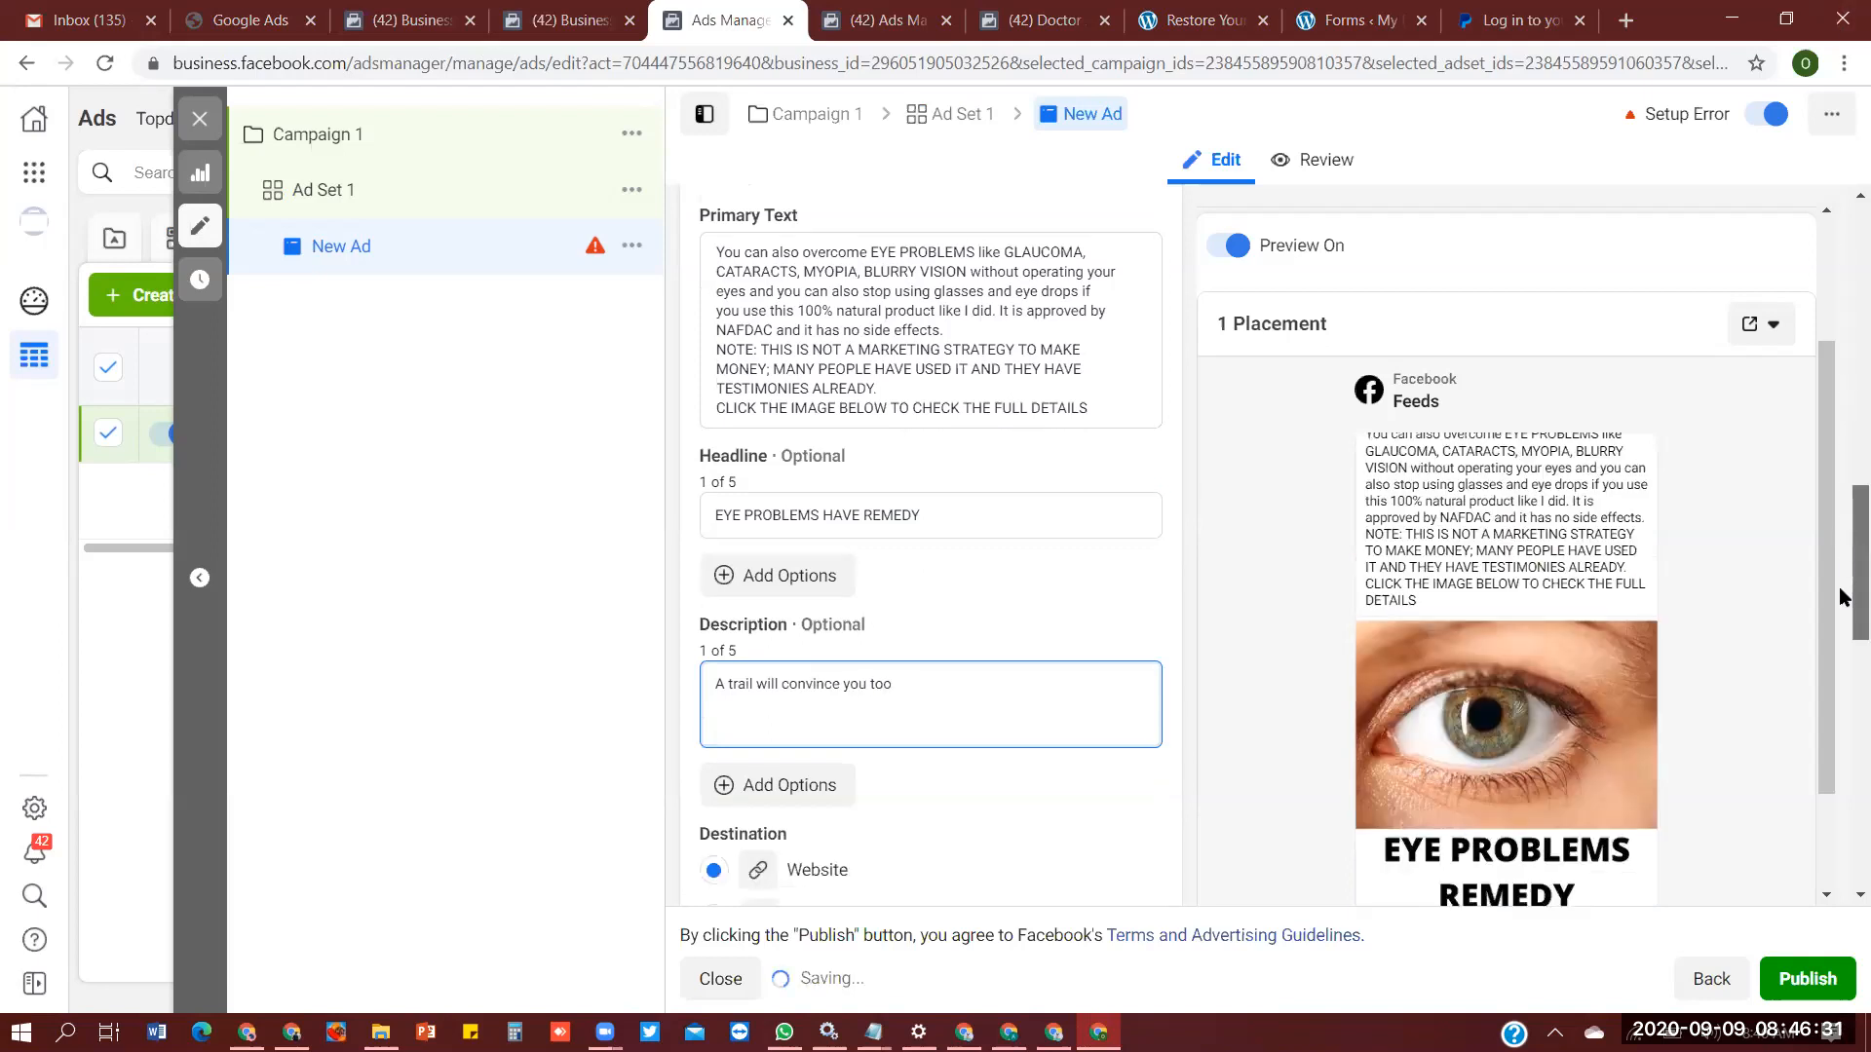
pyautogui.scroll(-3, 1842, 596)
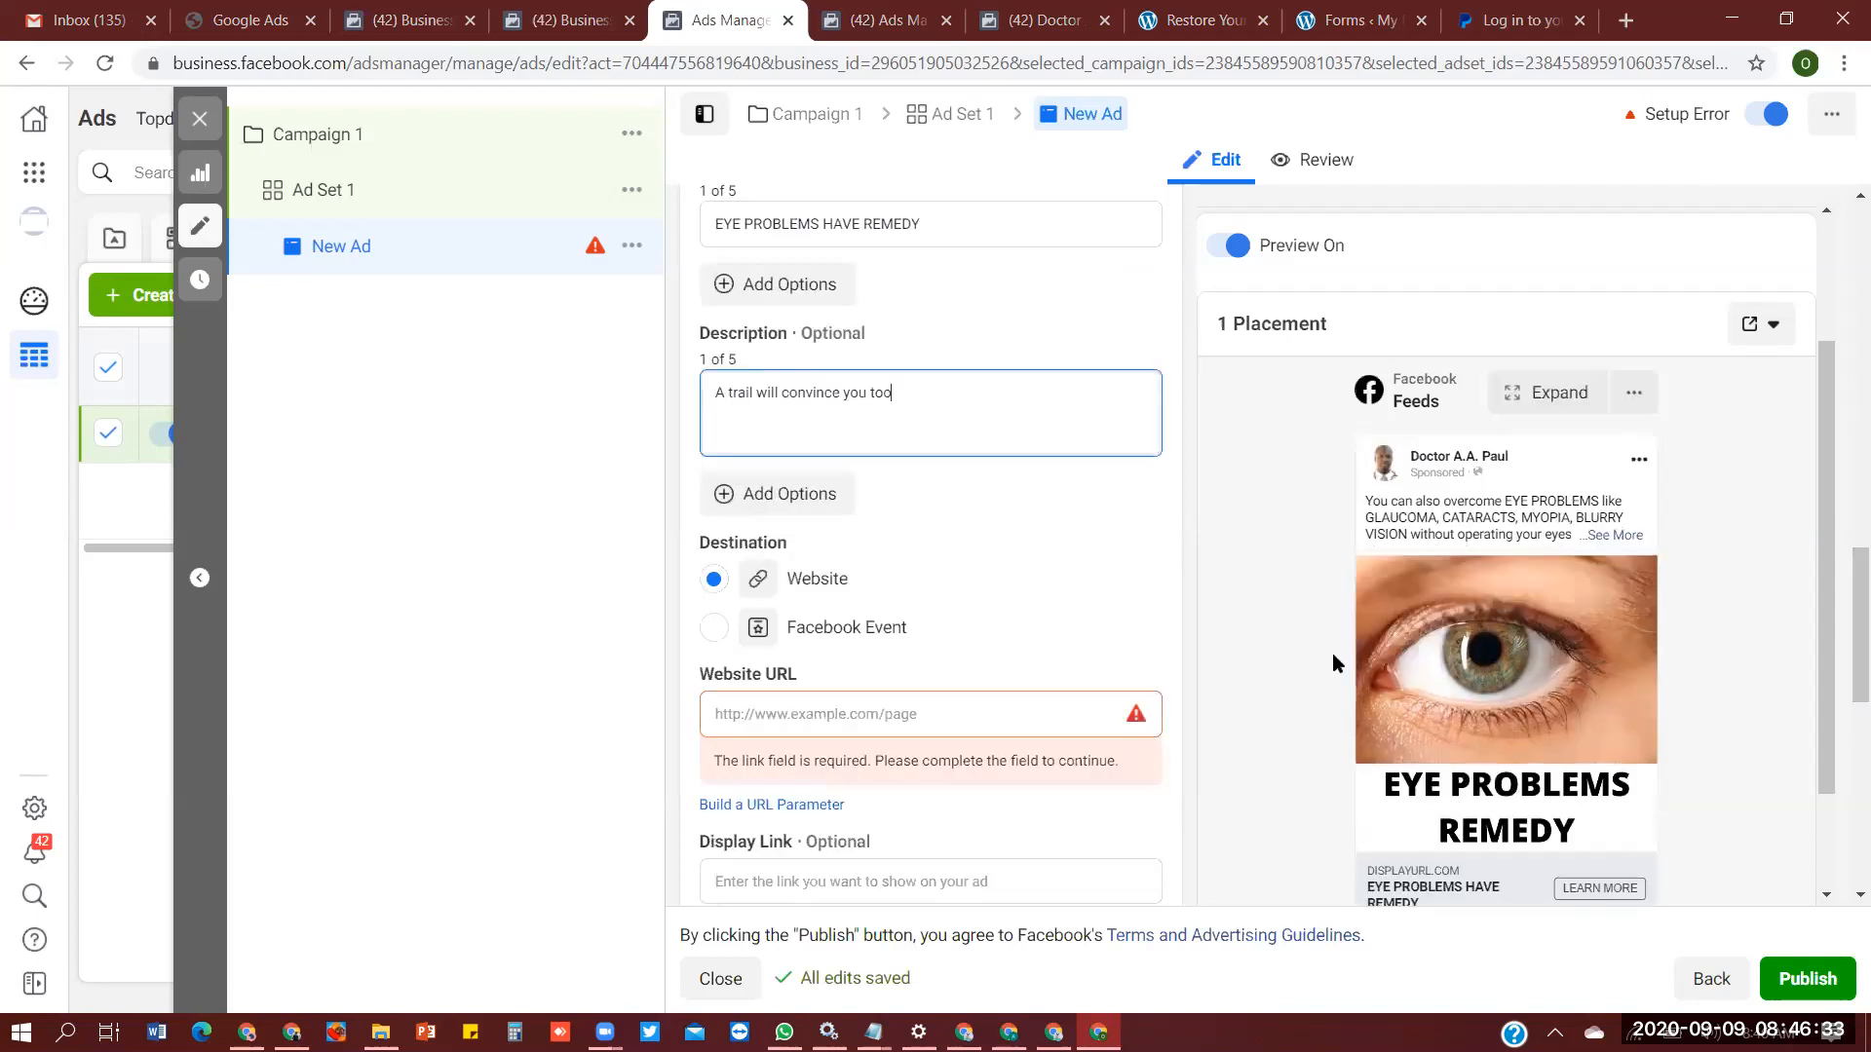
pyautogui.click(964, 716)
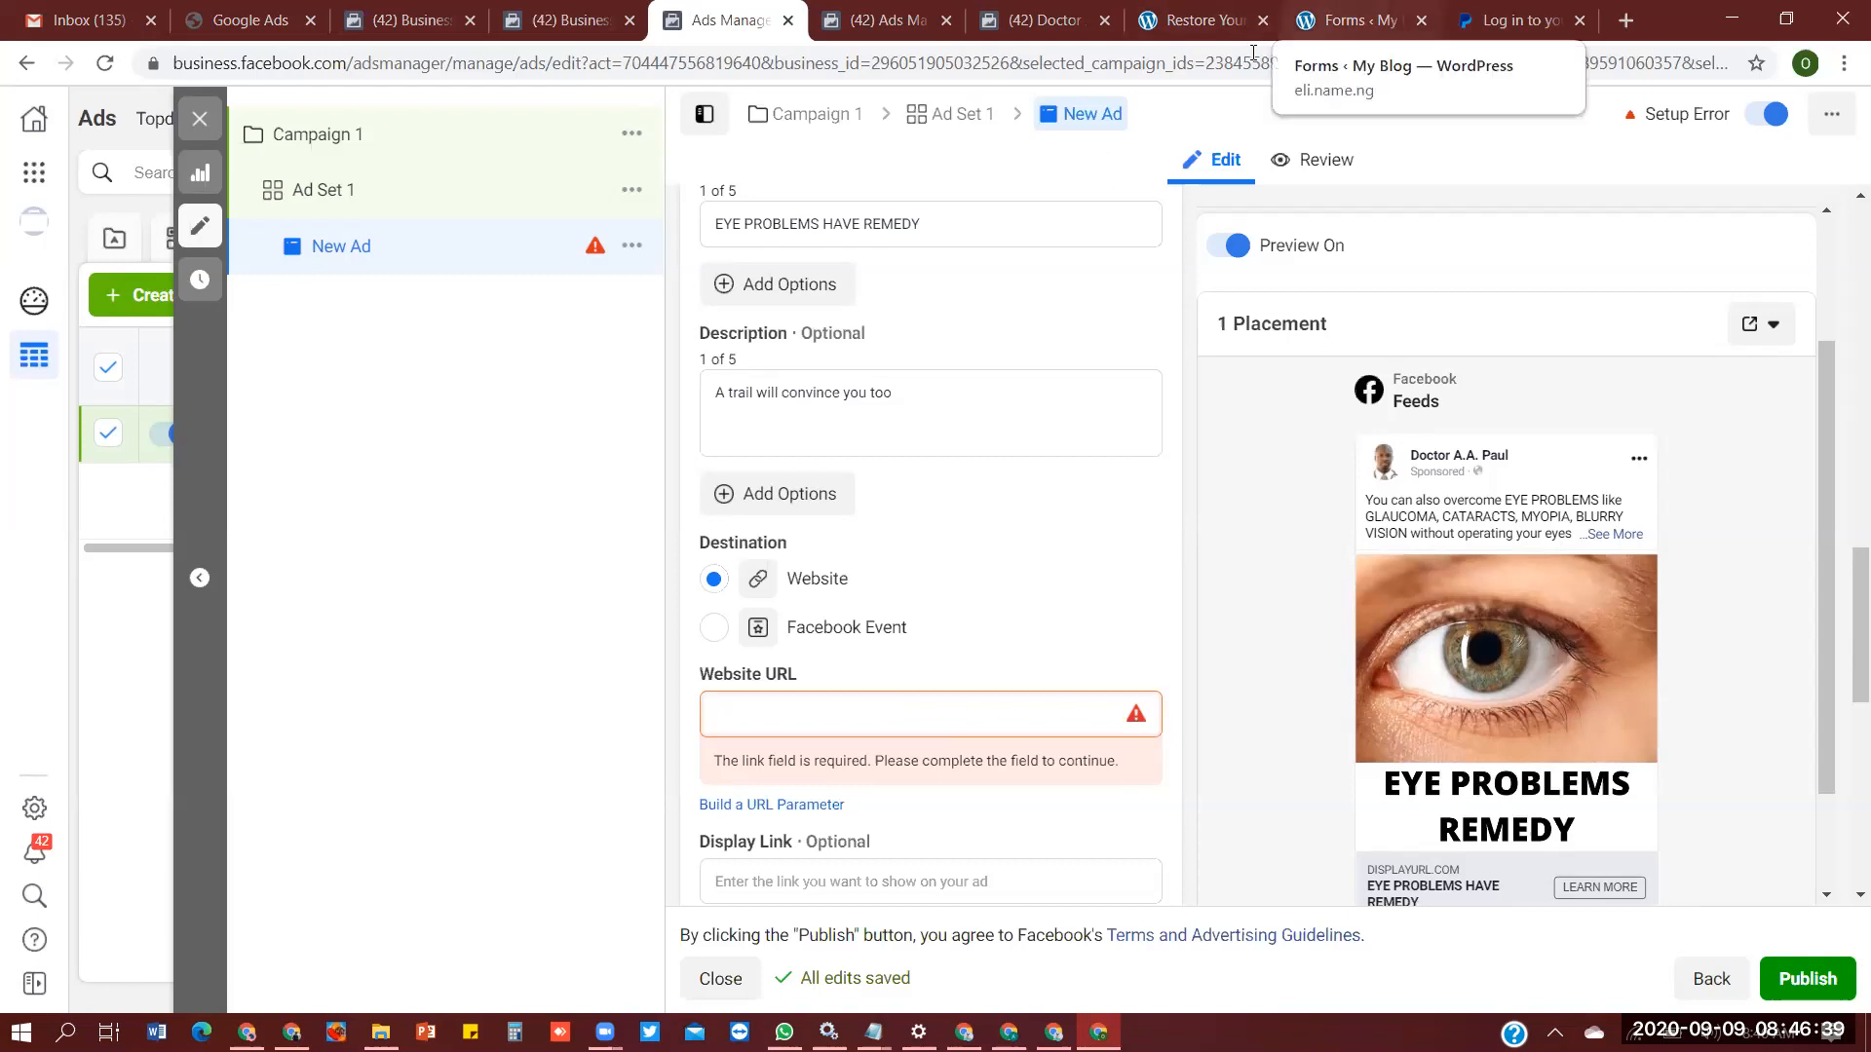
pyautogui.click(1199, 20)
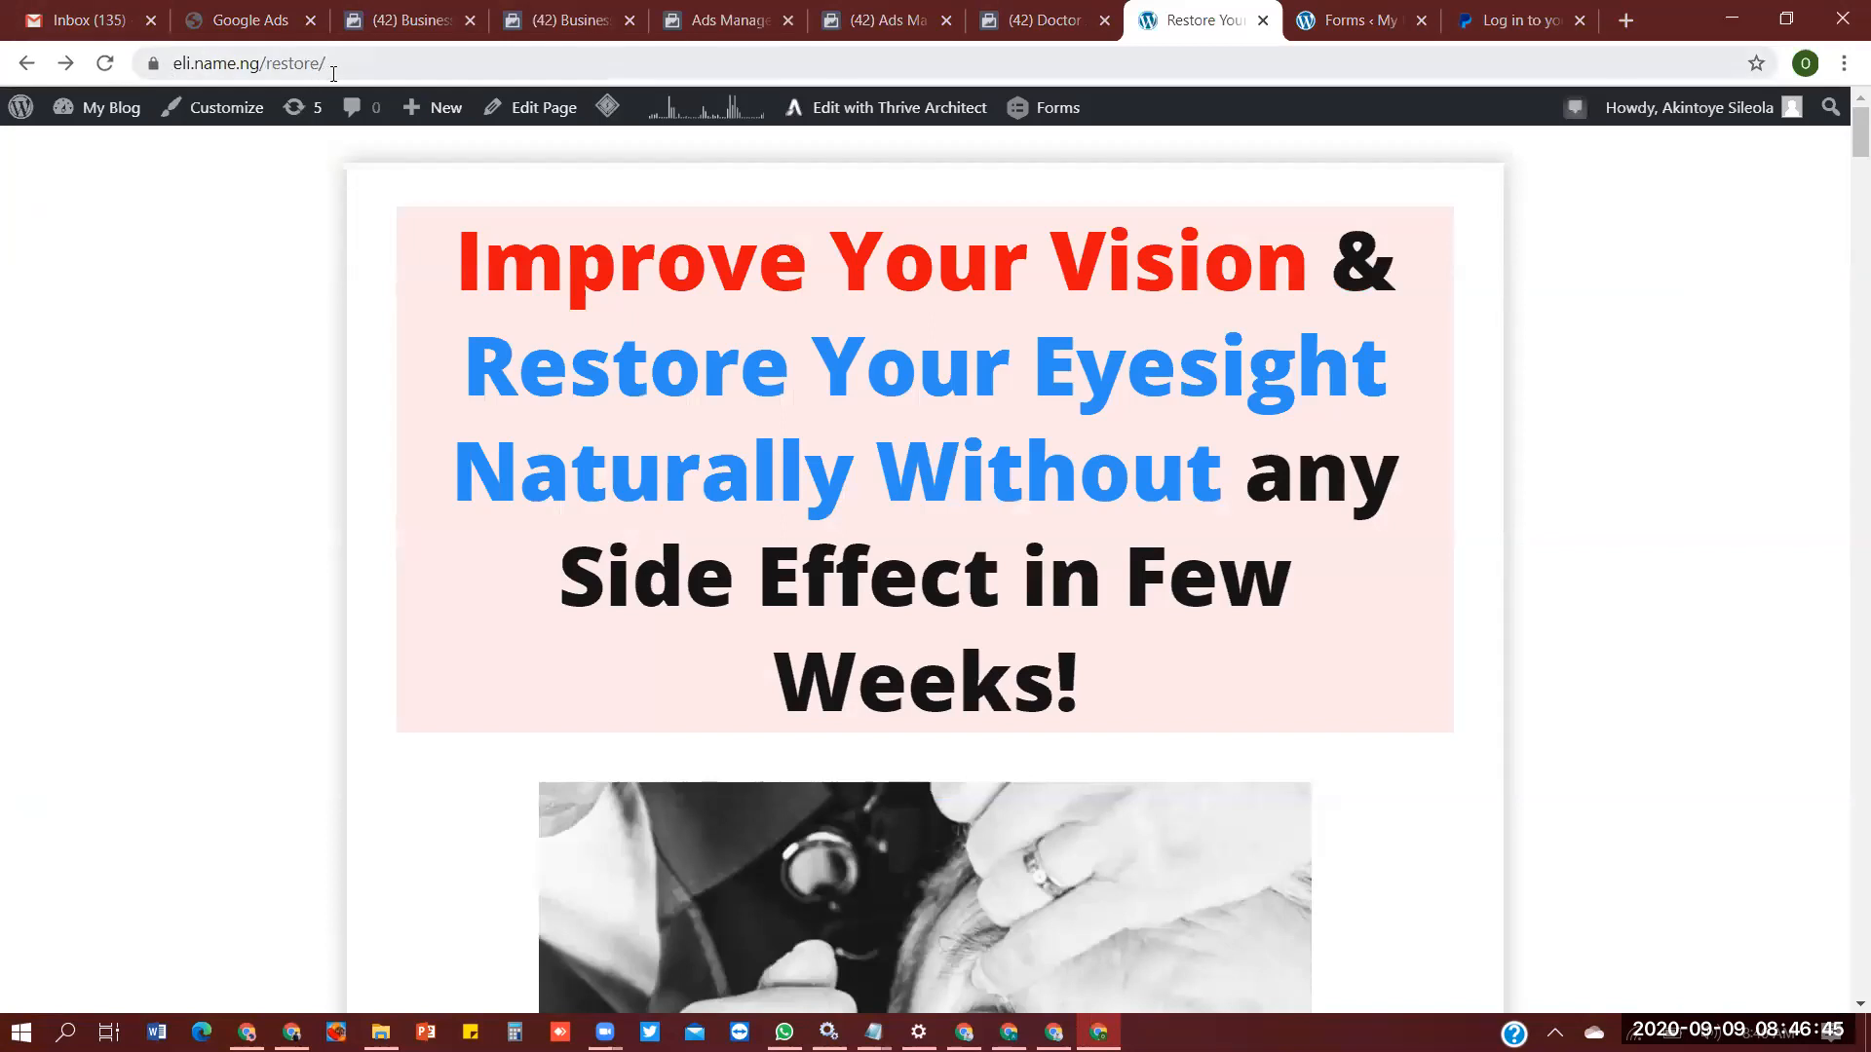
pyautogui.click(351, 65)
pyautogui.hotkey('ctrl', 'c')
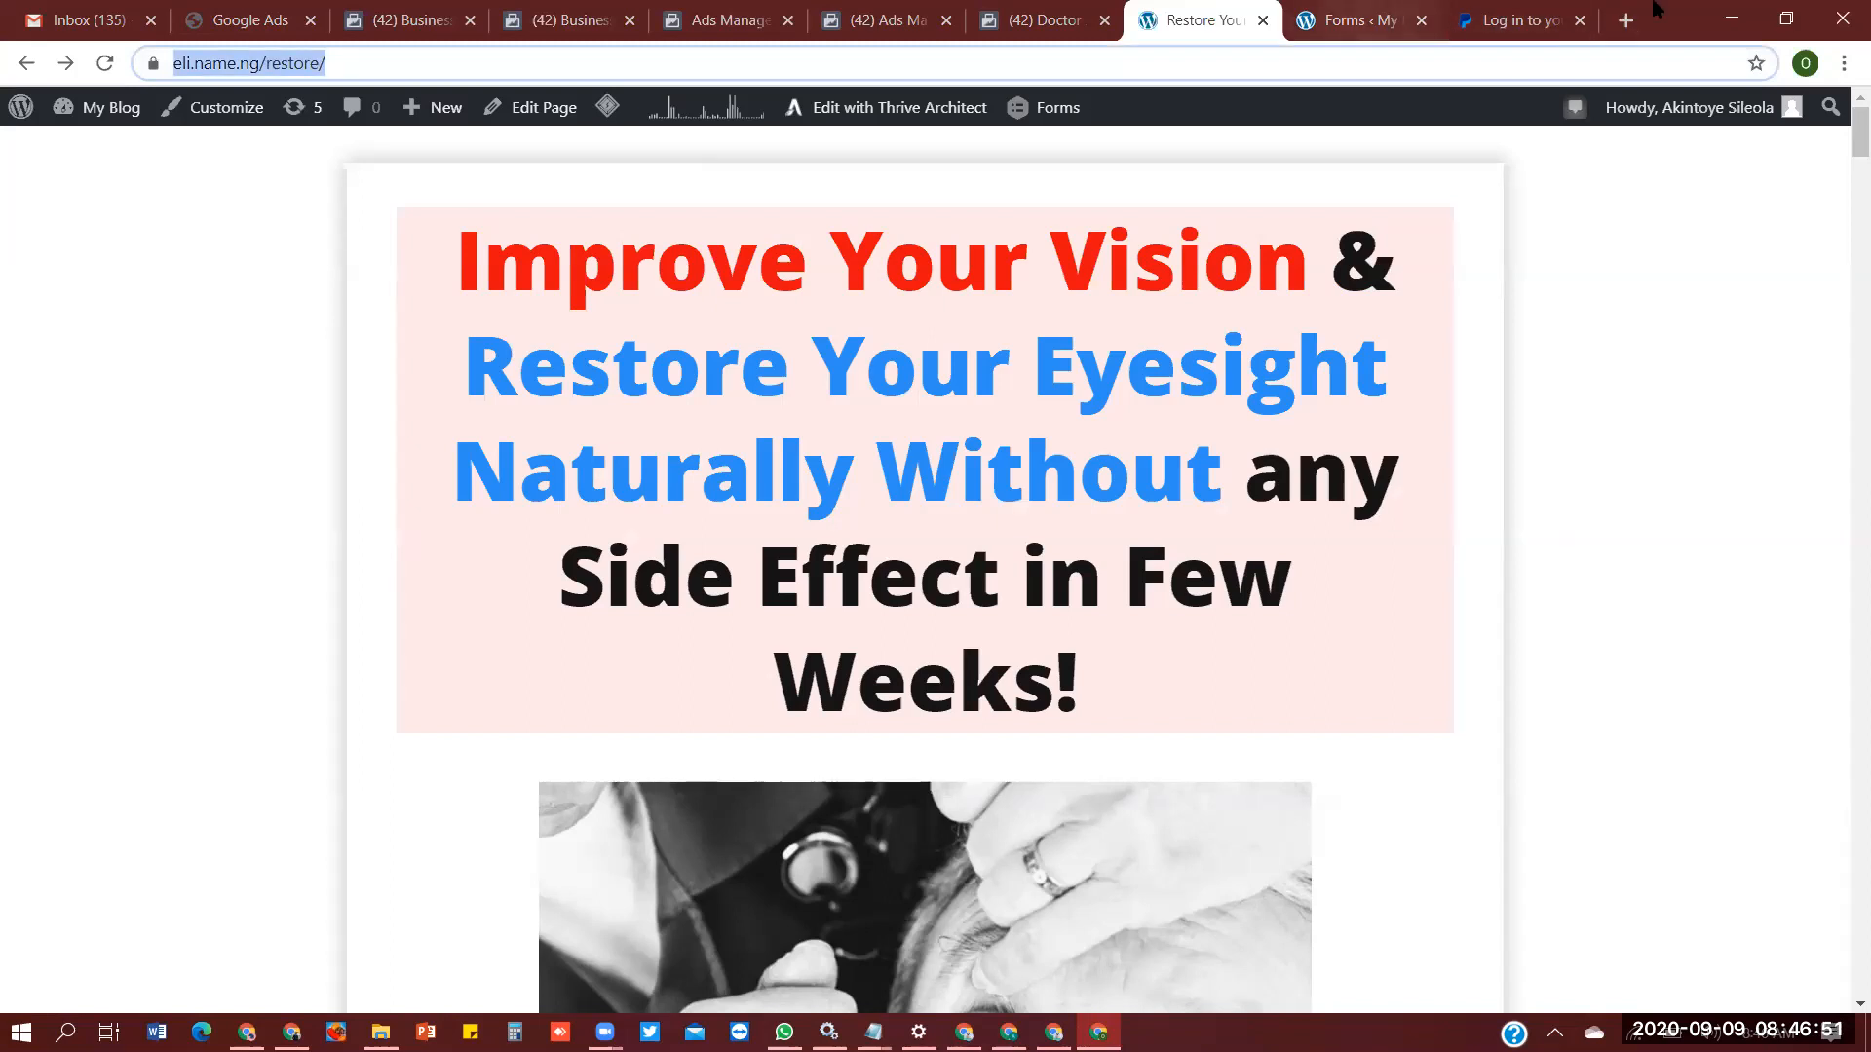
pyautogui.click(1626, 20)
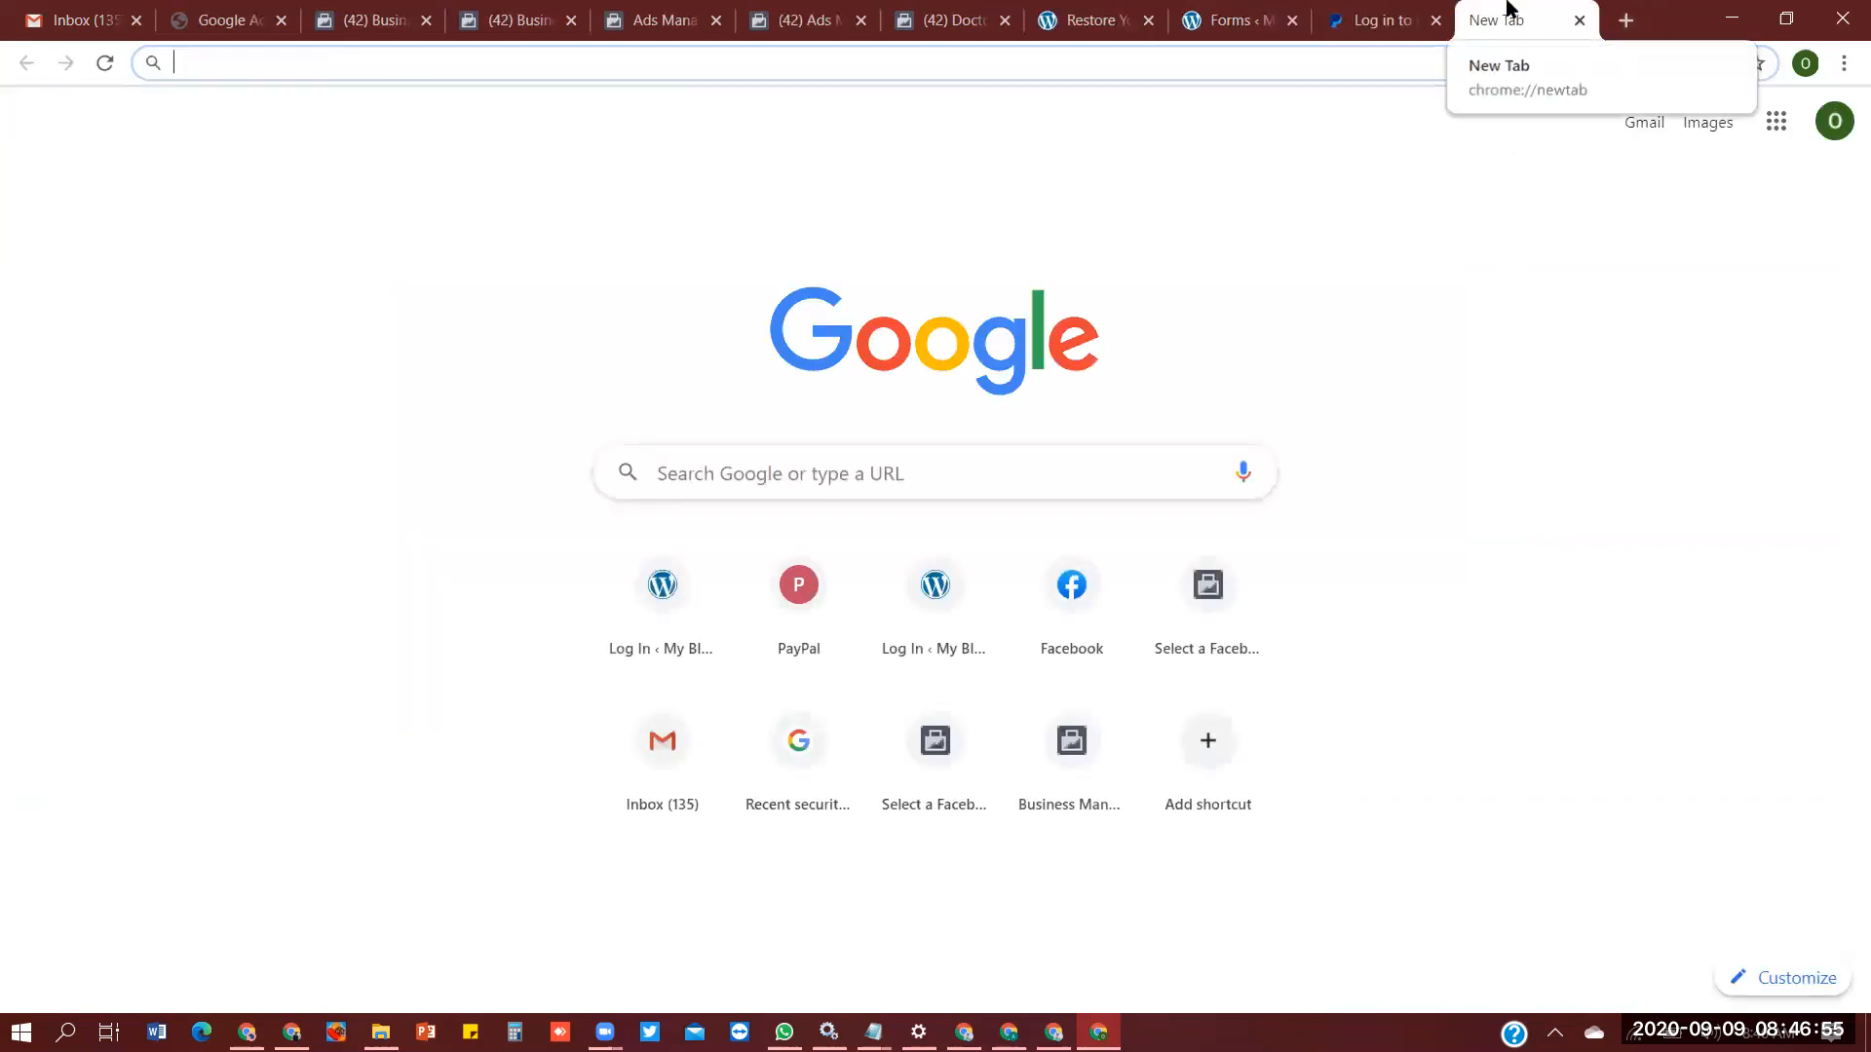
pyautogui.write('bitly')
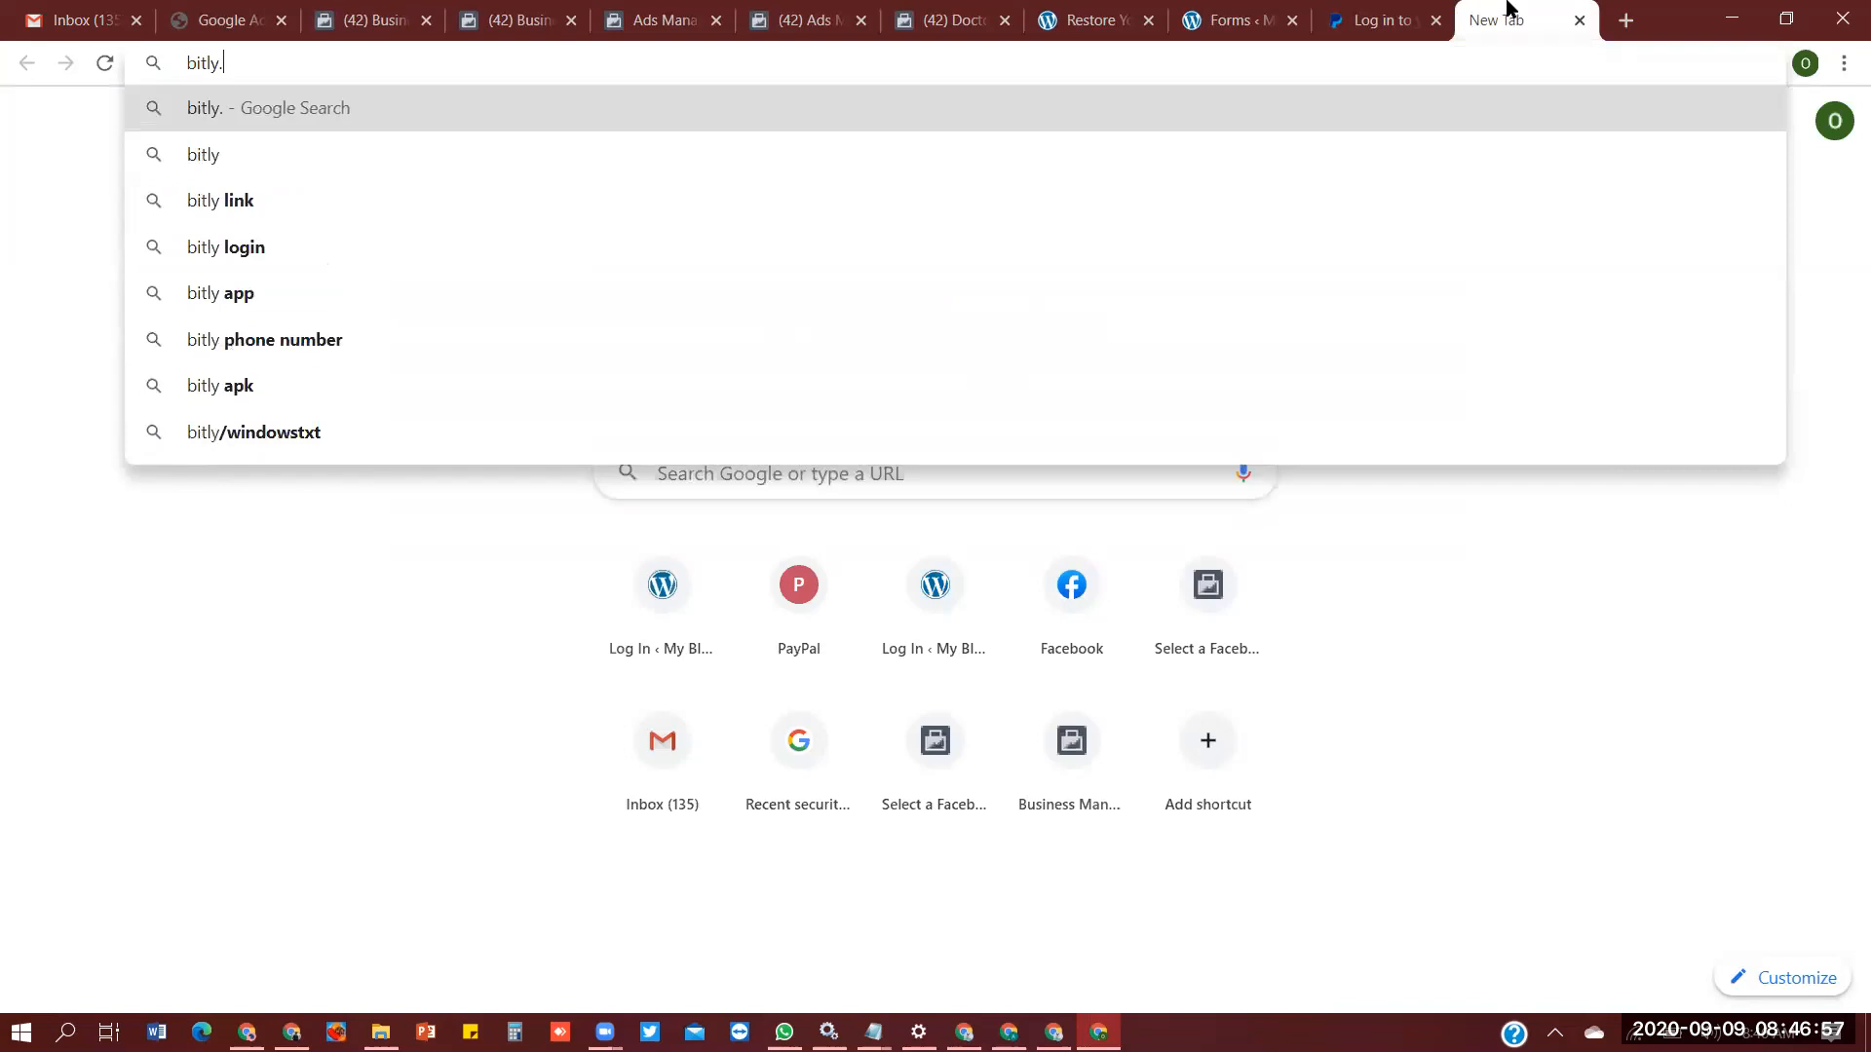
pyautogui.write('.com')
pyautogui.press('Return')
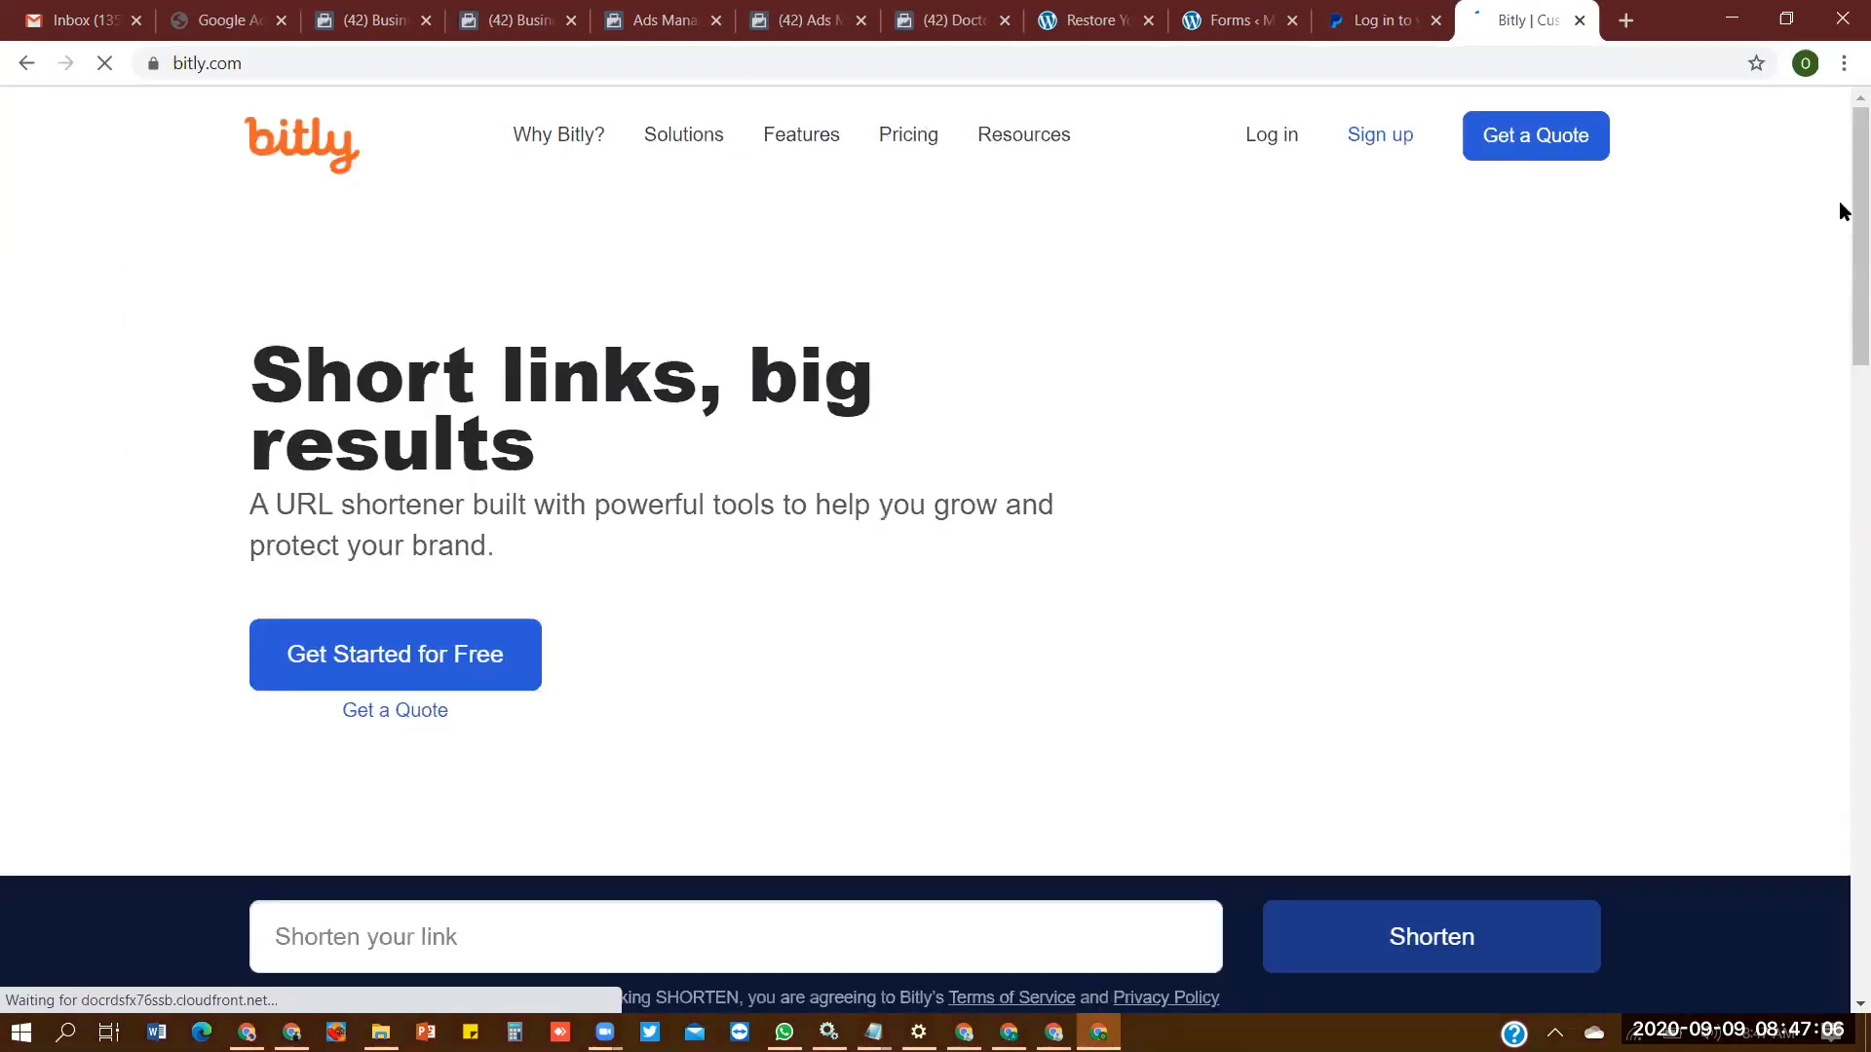
pyautogui.scroll(-4, 1195, 516)
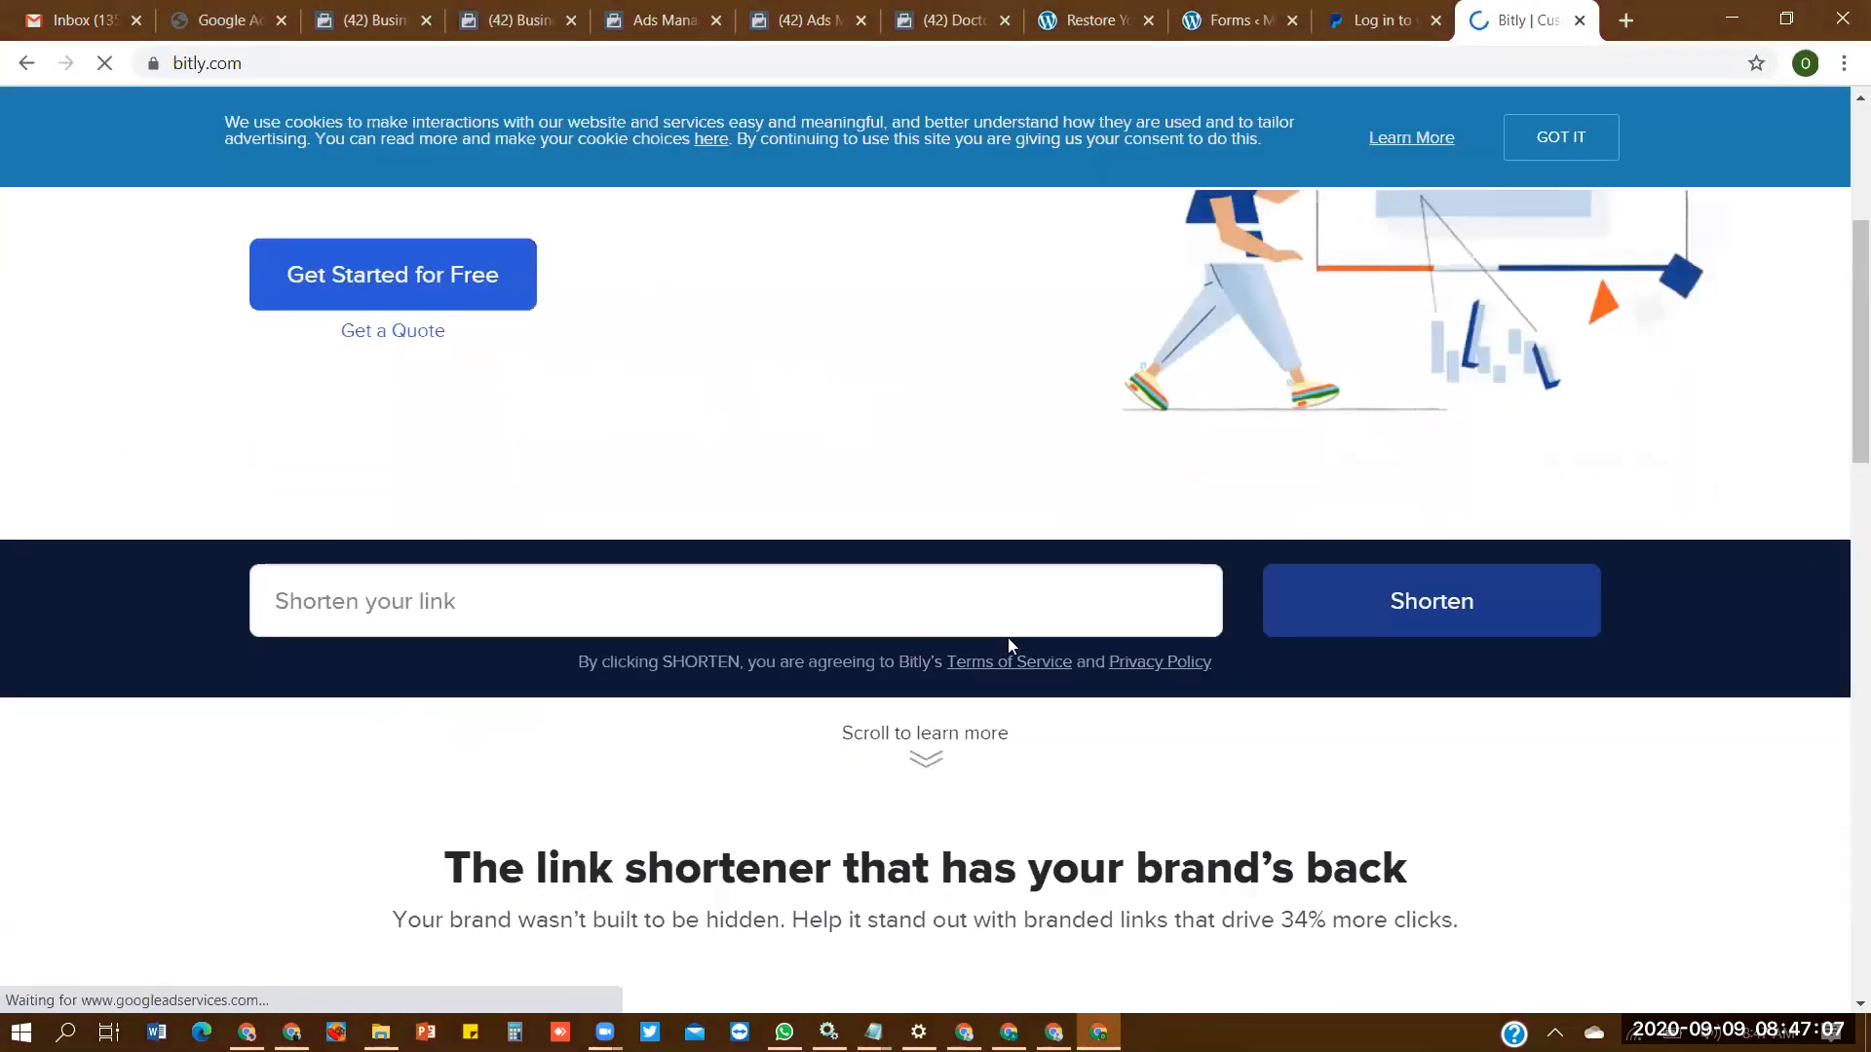
pyautogui.click(1009, 603)
pyautogui.hotkey('ctrl', 'v')
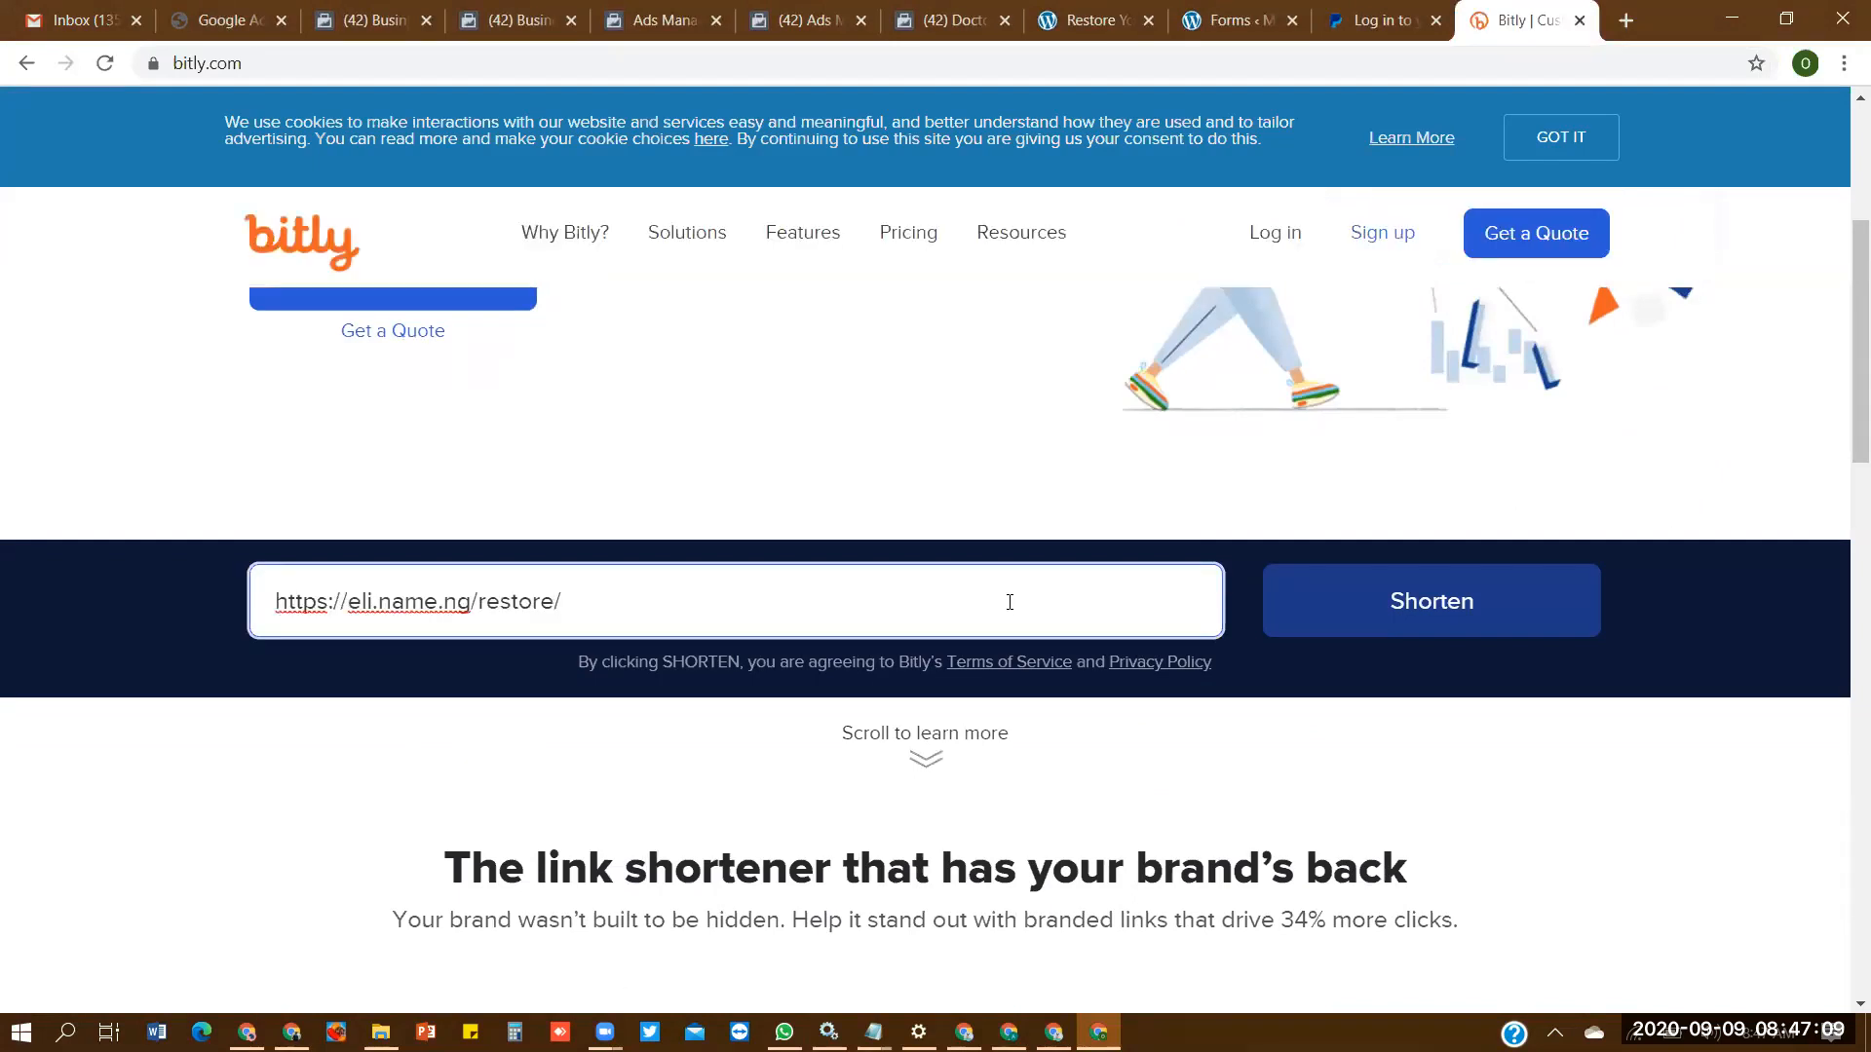
pyautogui.click(18, 71)
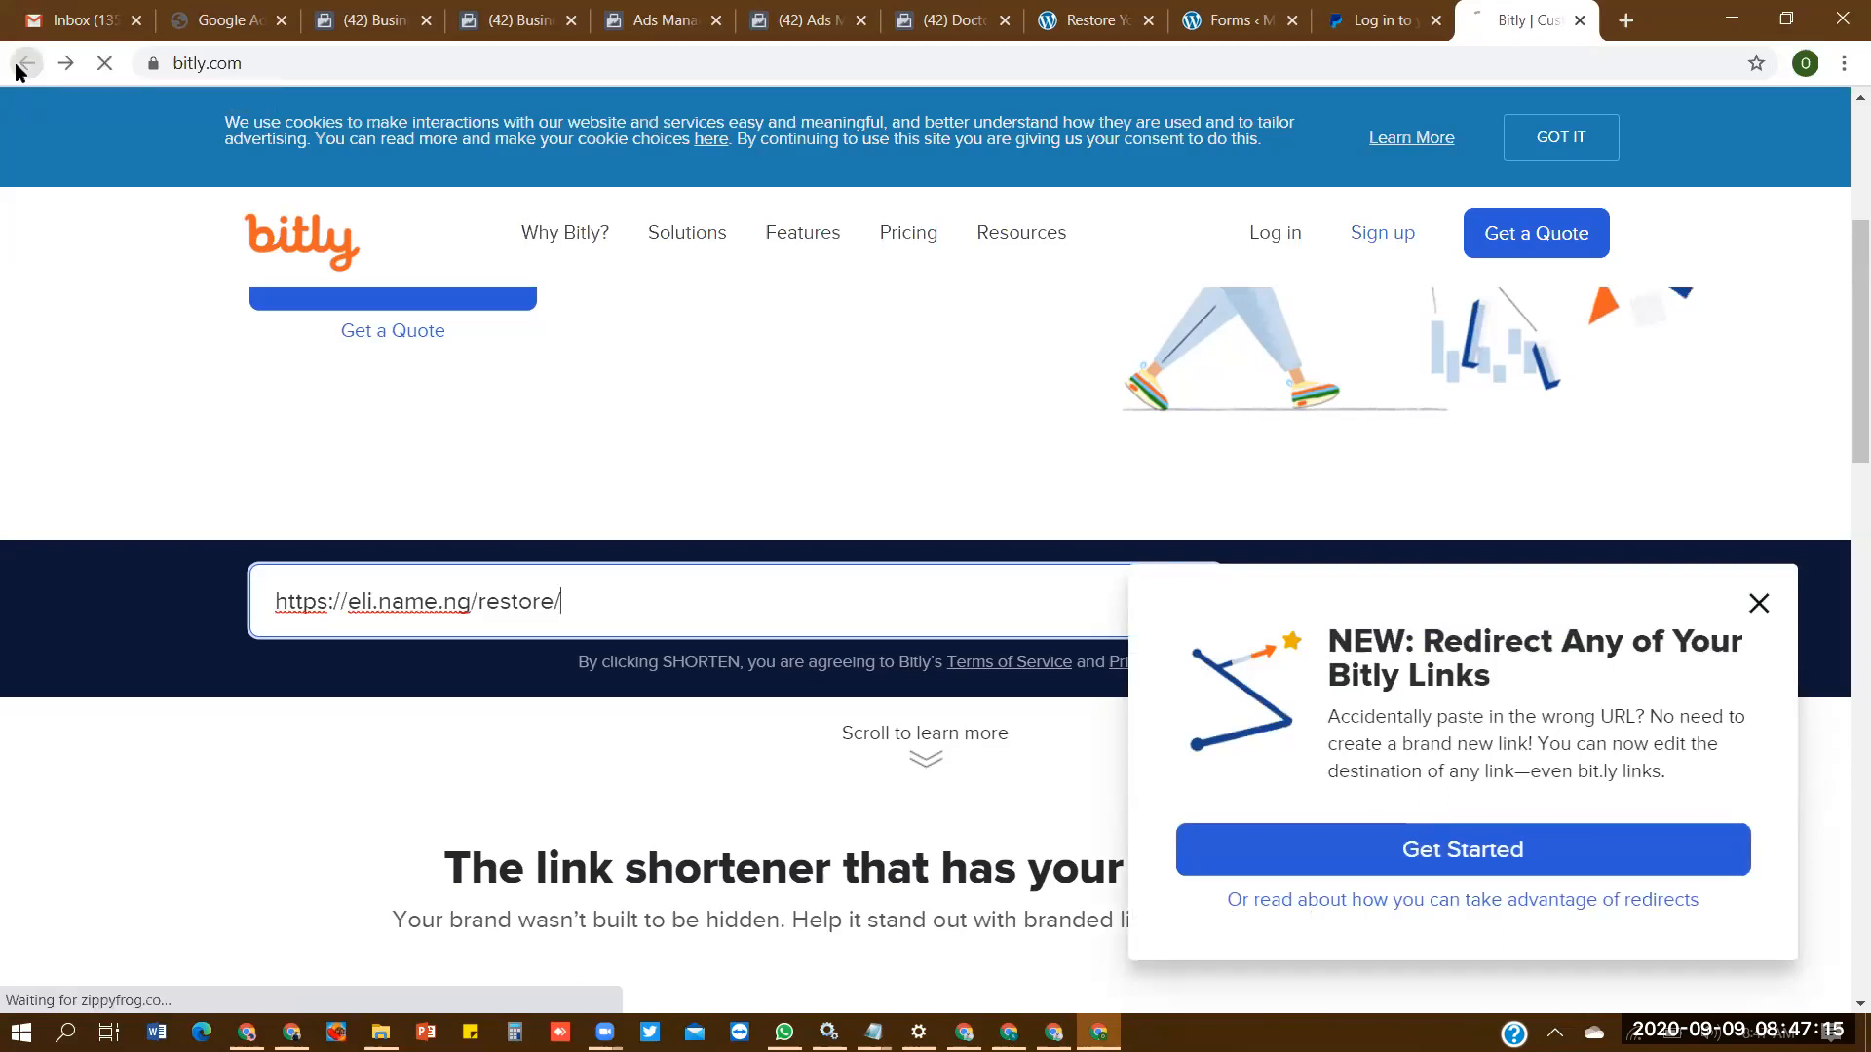
# - Return from the restore landing page to the WordPress Pages list and reload it
pyautogui.click(1094, 21)
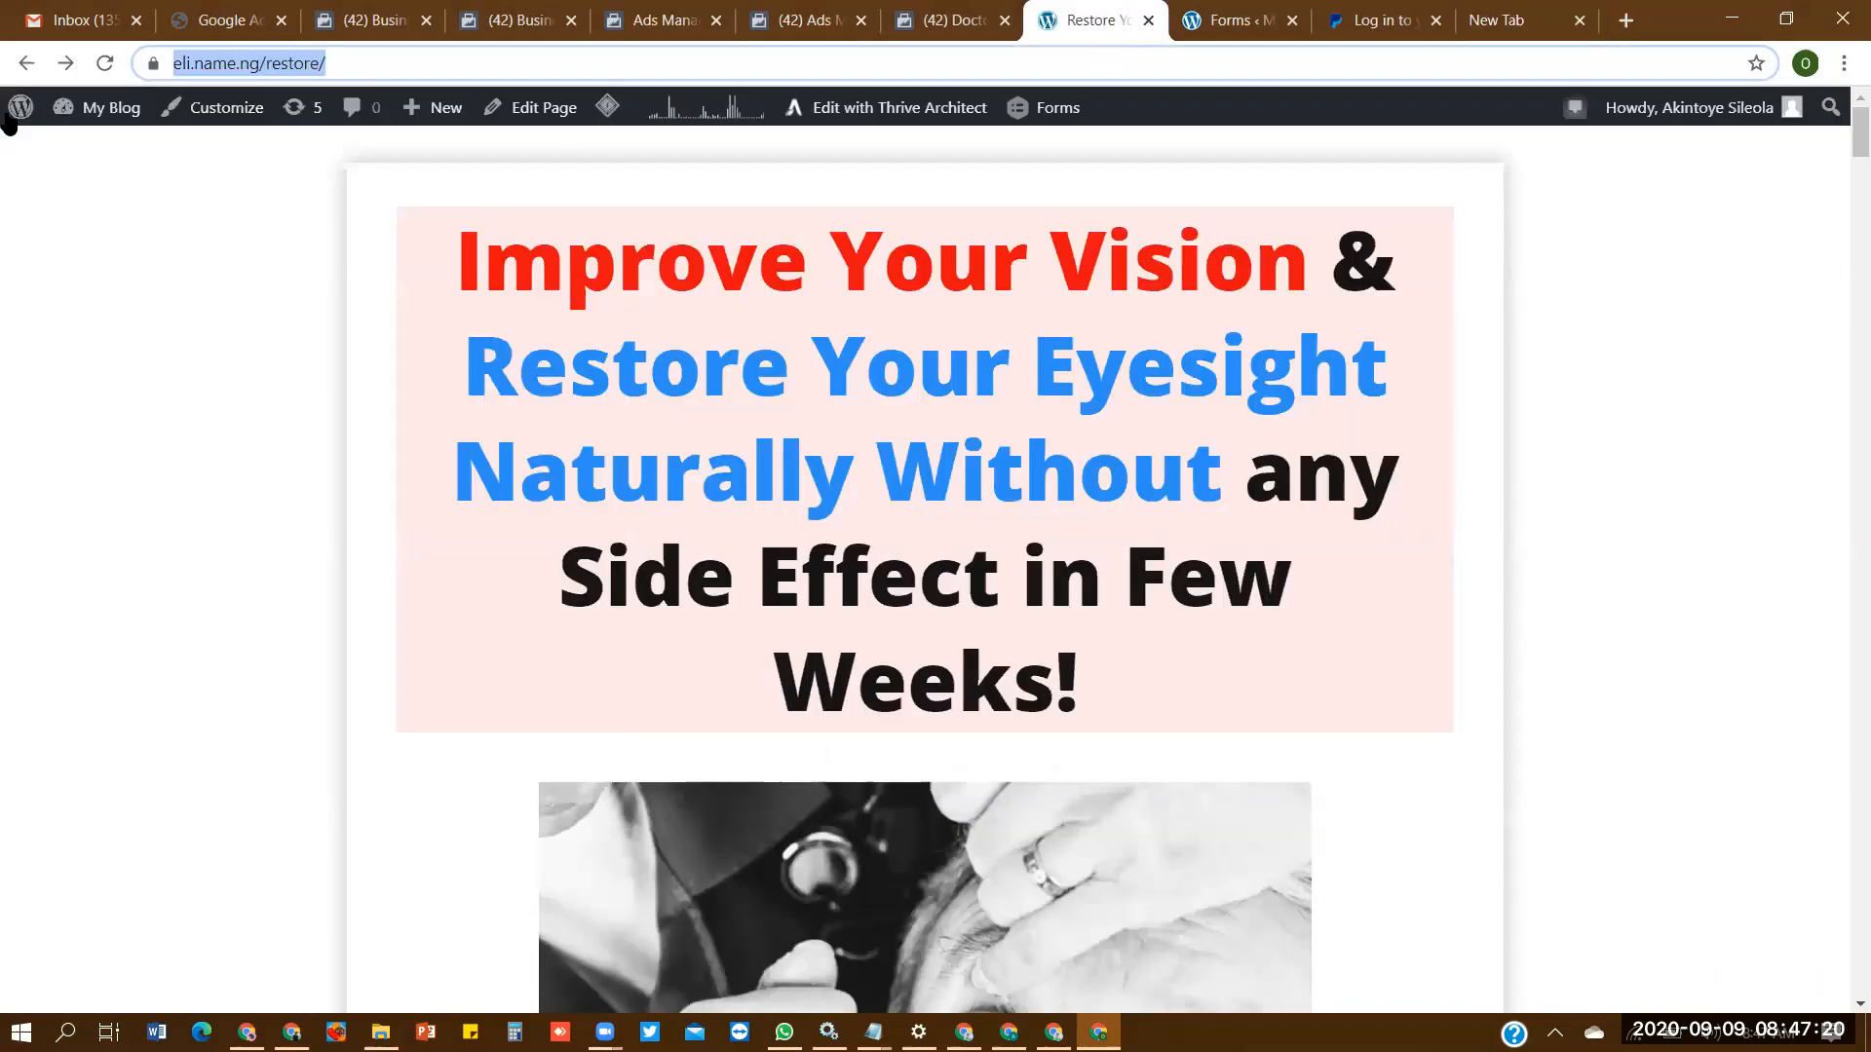
pyautogui.click(28, 64)
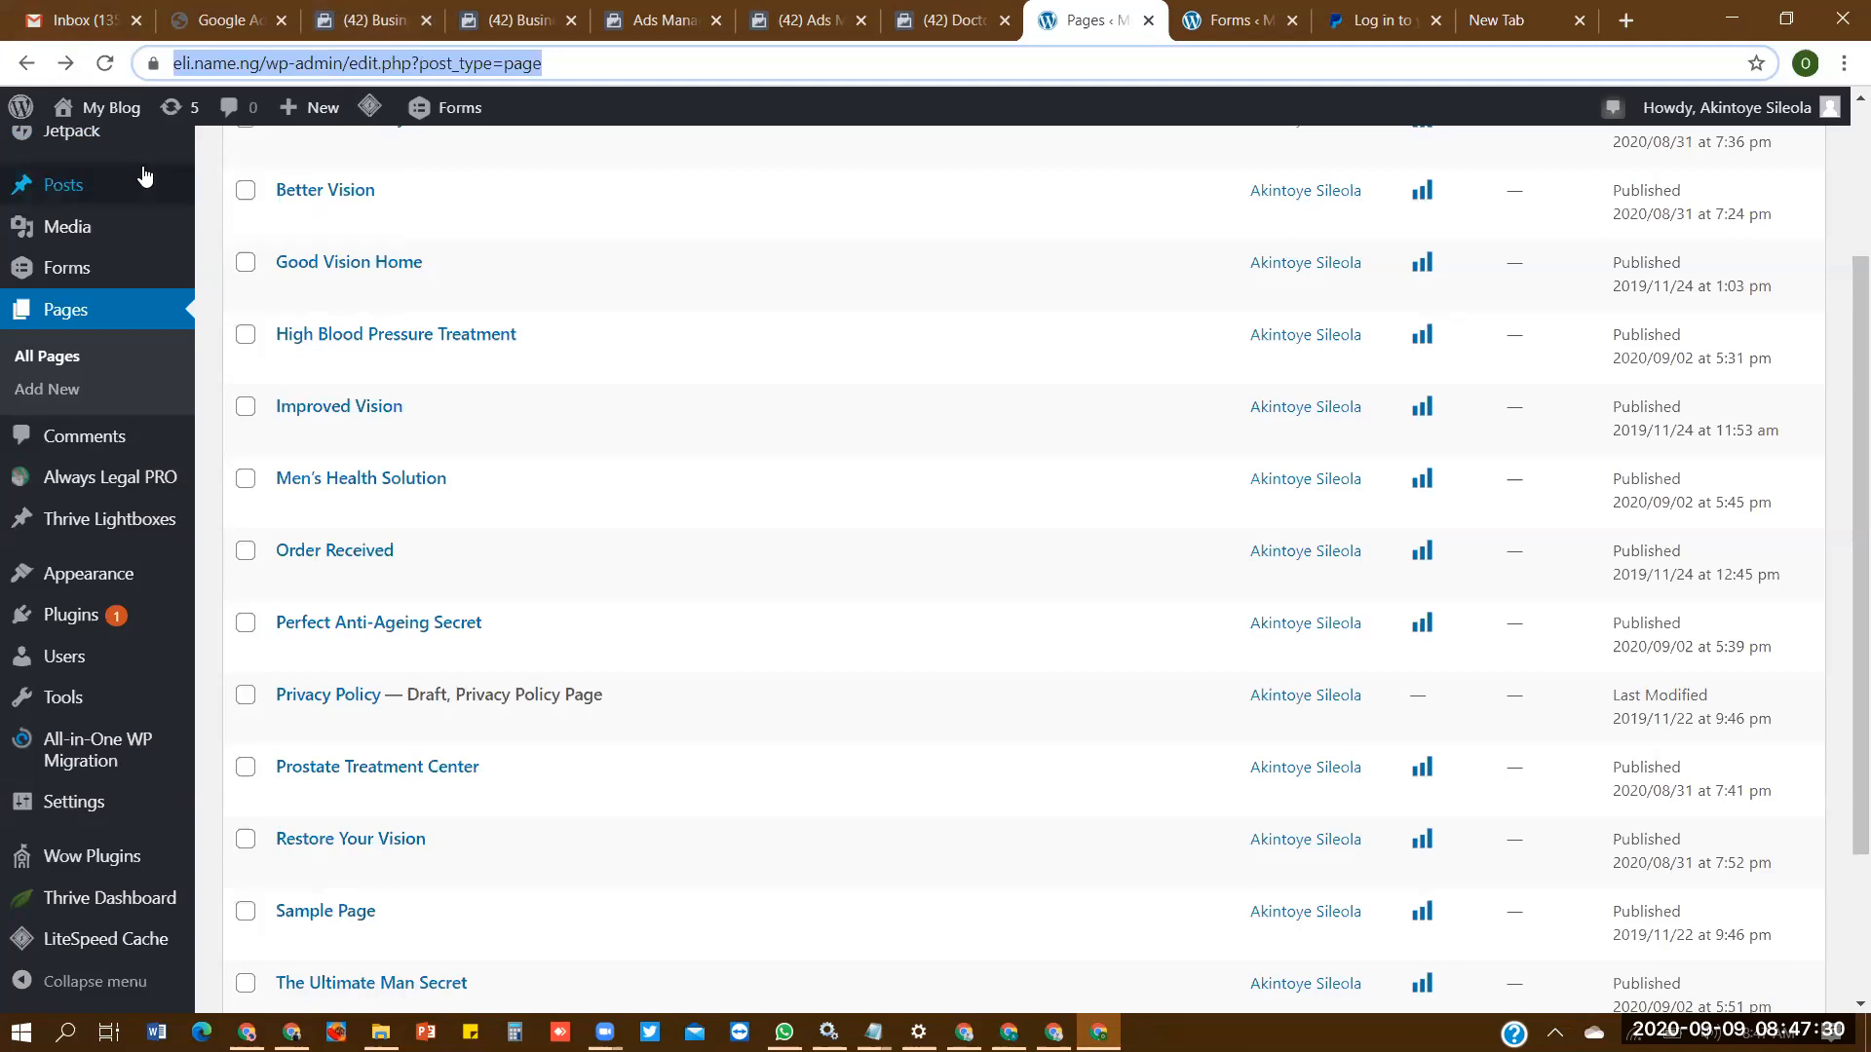
pyautogui.click(104, 70)
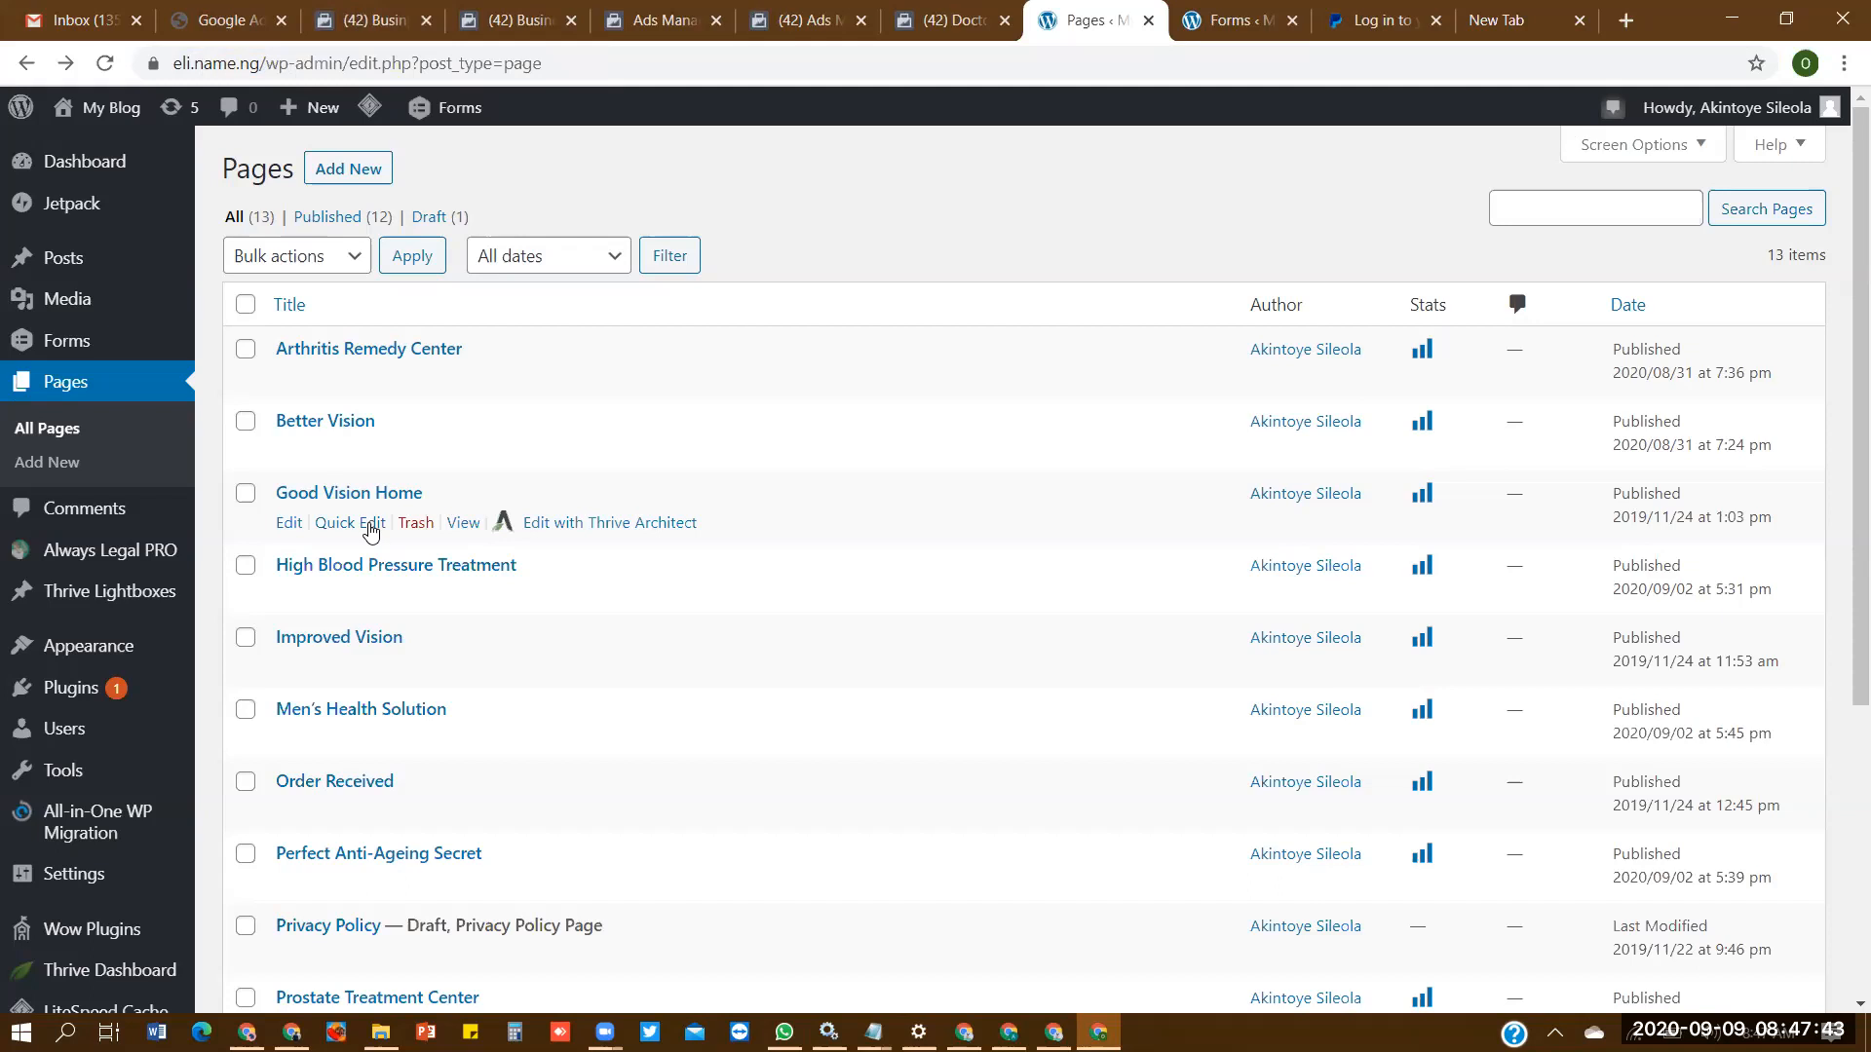
# - Quick-edit the Good Vision Home page to set its slug to "see", and check the saved slug
pyautogui.click(367, 518)
pyautogui.click(304, 743)
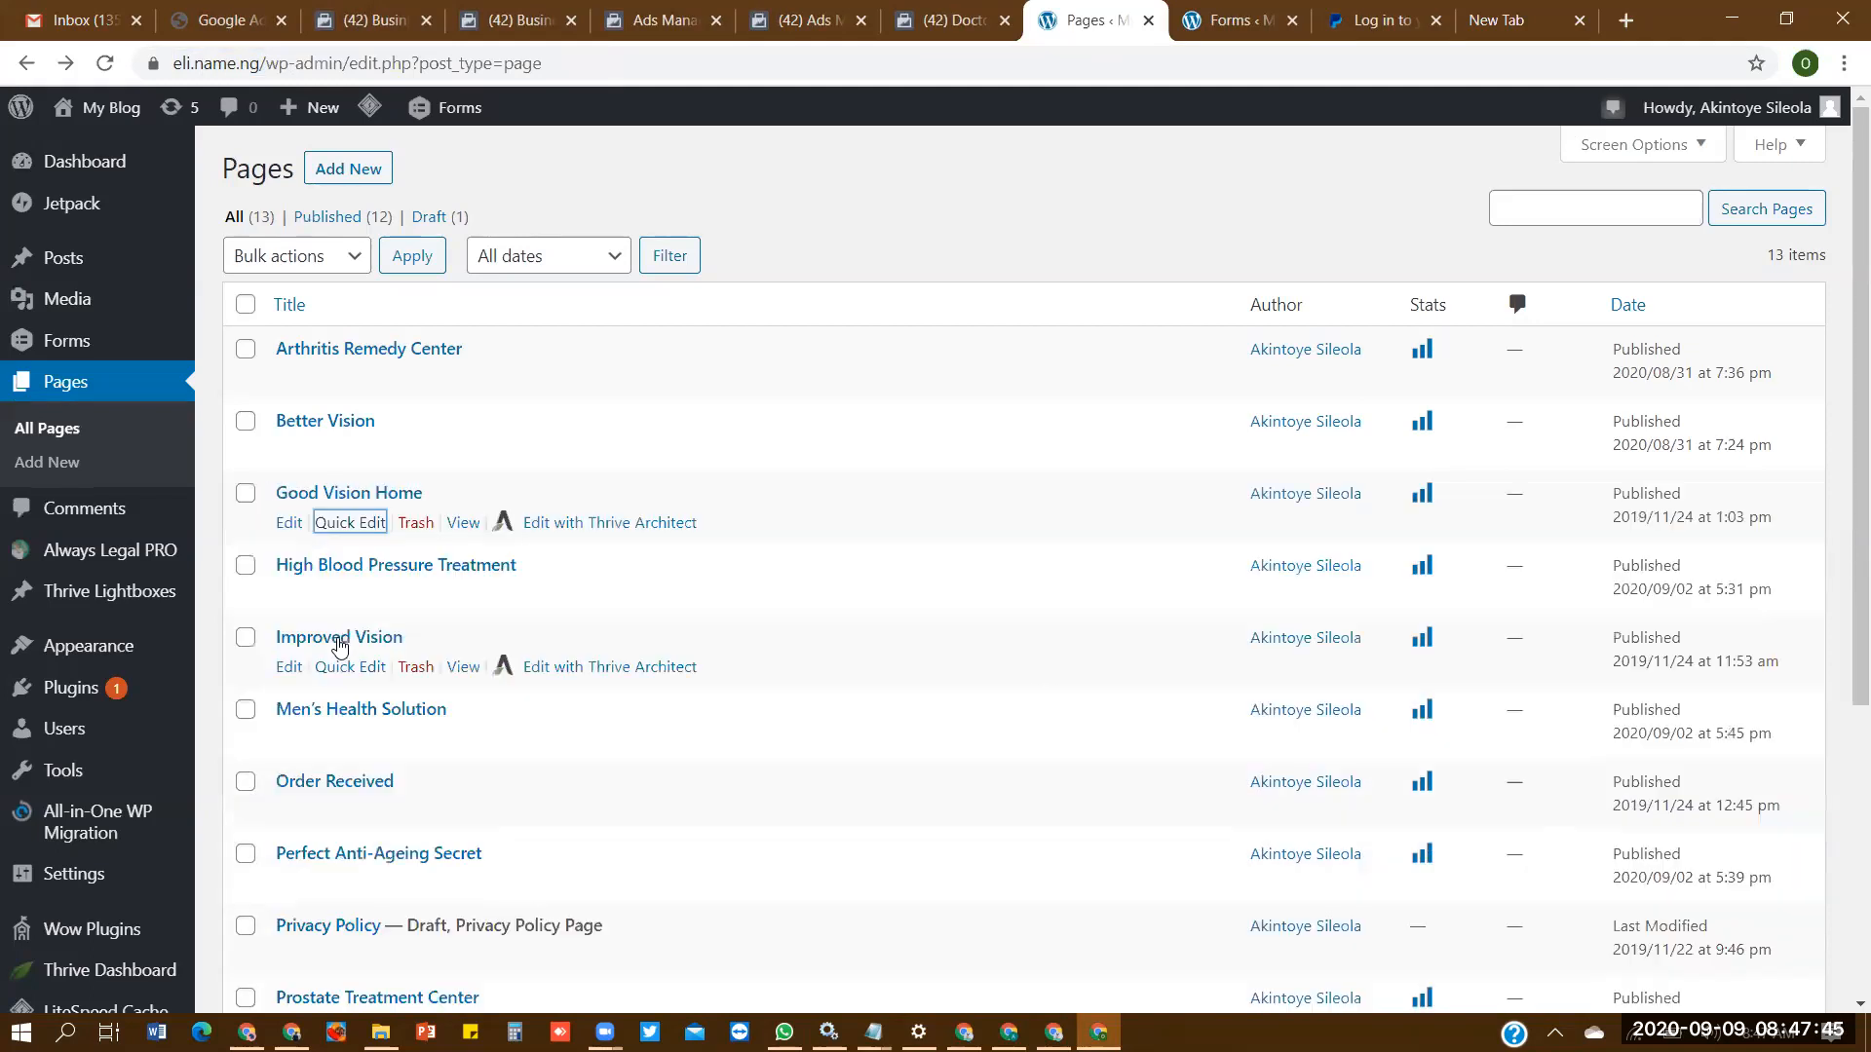
pyautogui.click(350, 523)
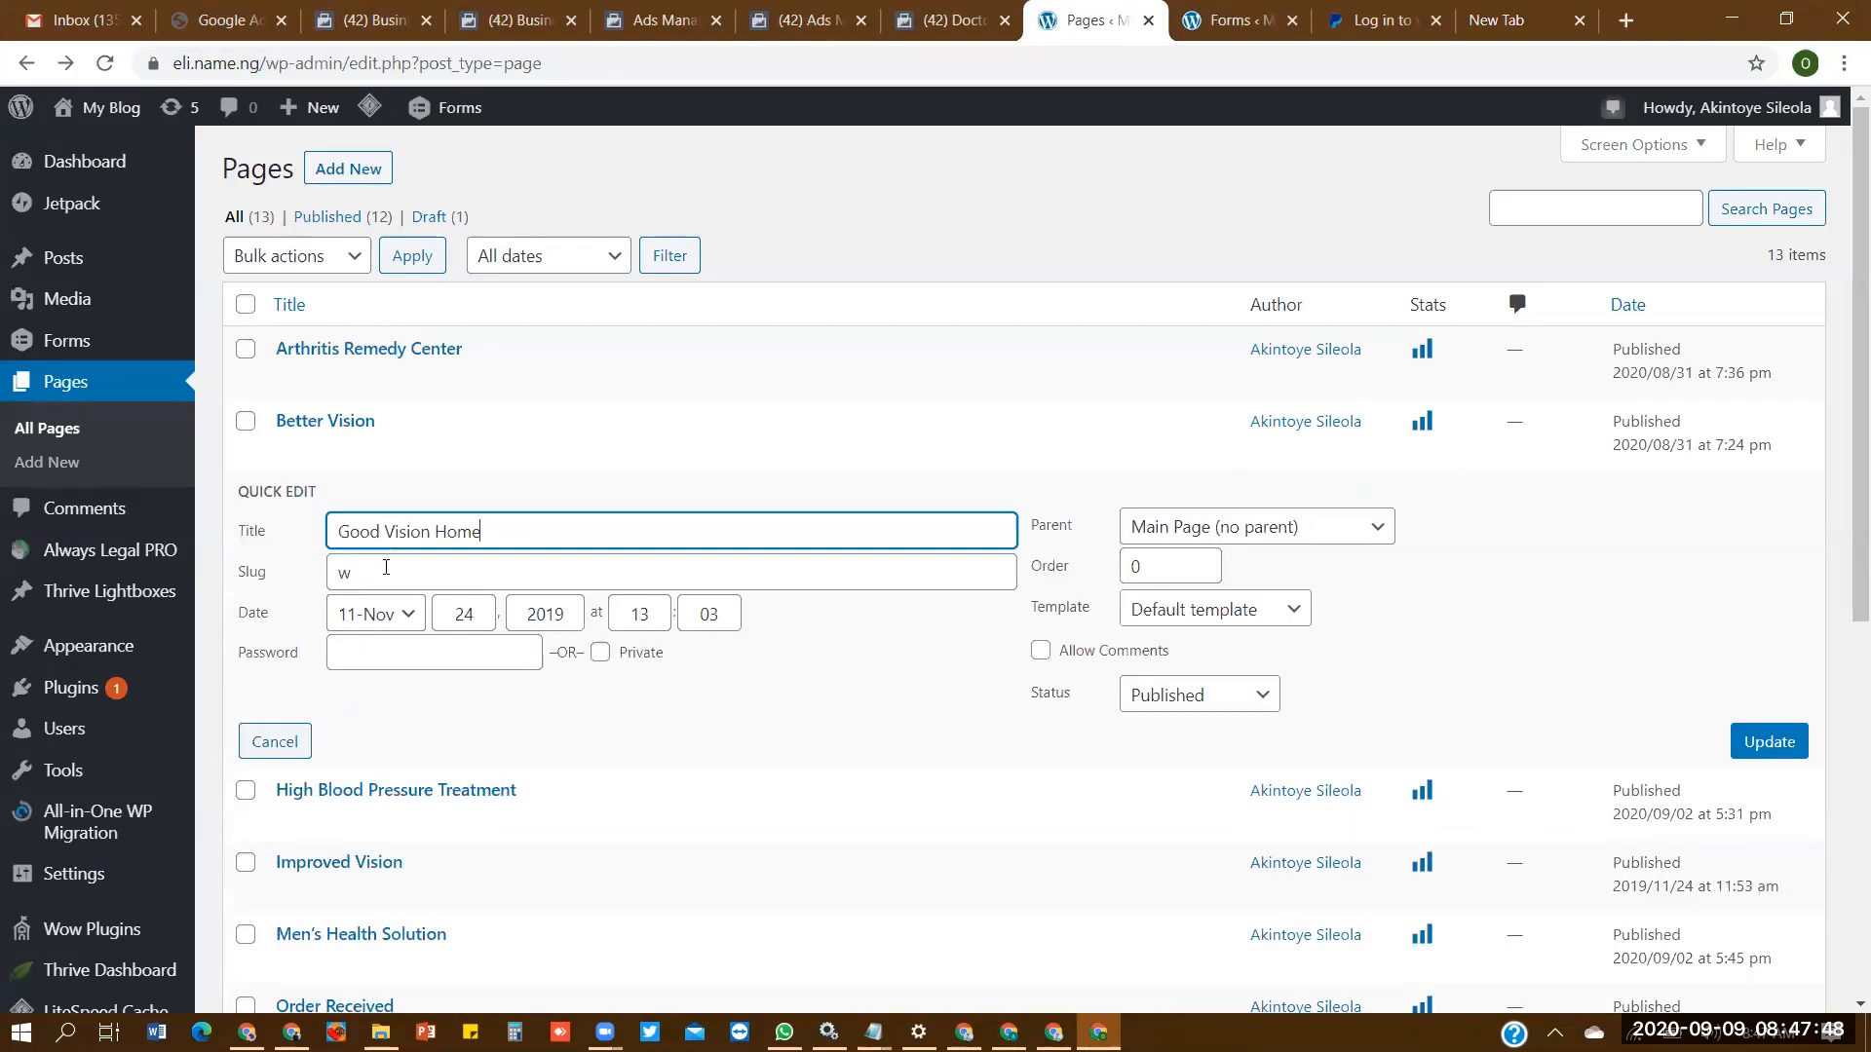
pyautogui.press('Tab')
pyautogui.press('BackSpace')
pyautogui.write('et')
pyautogui.write('ee')
pyautogui.click(1769, 741)
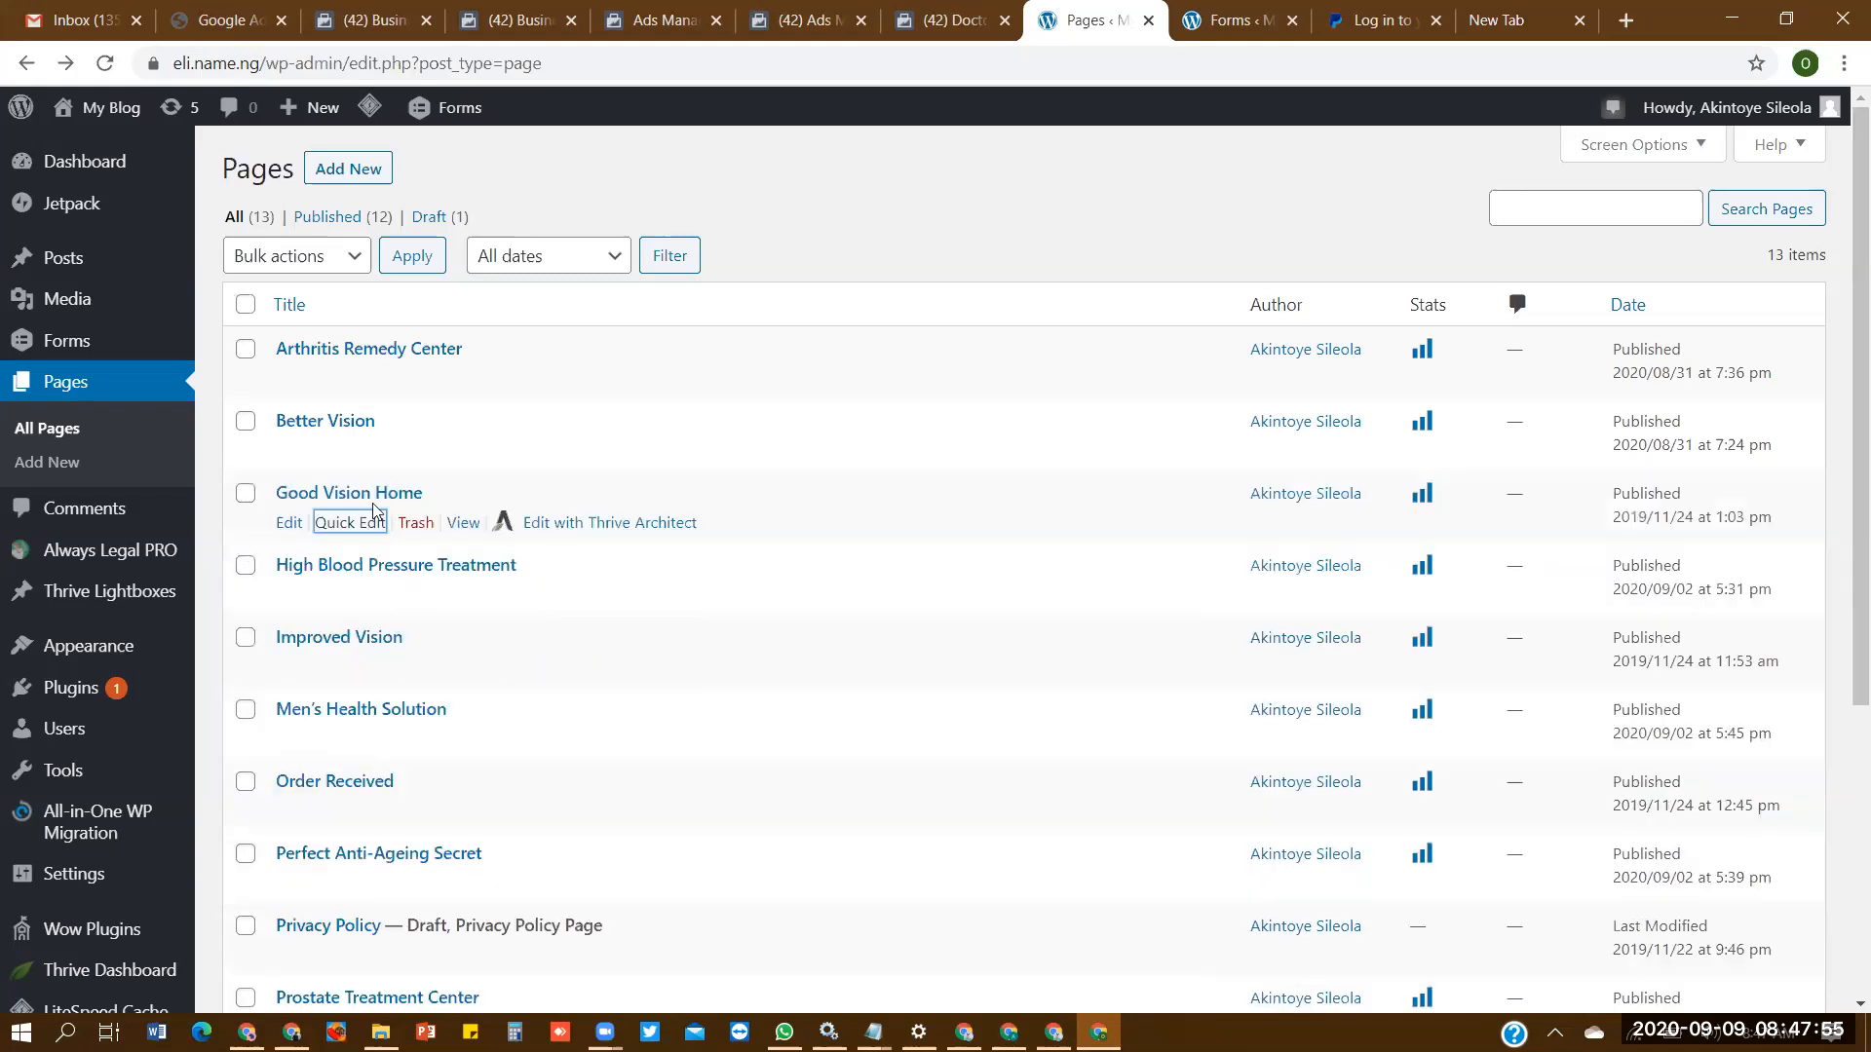
pyautogui.click(353, 522)
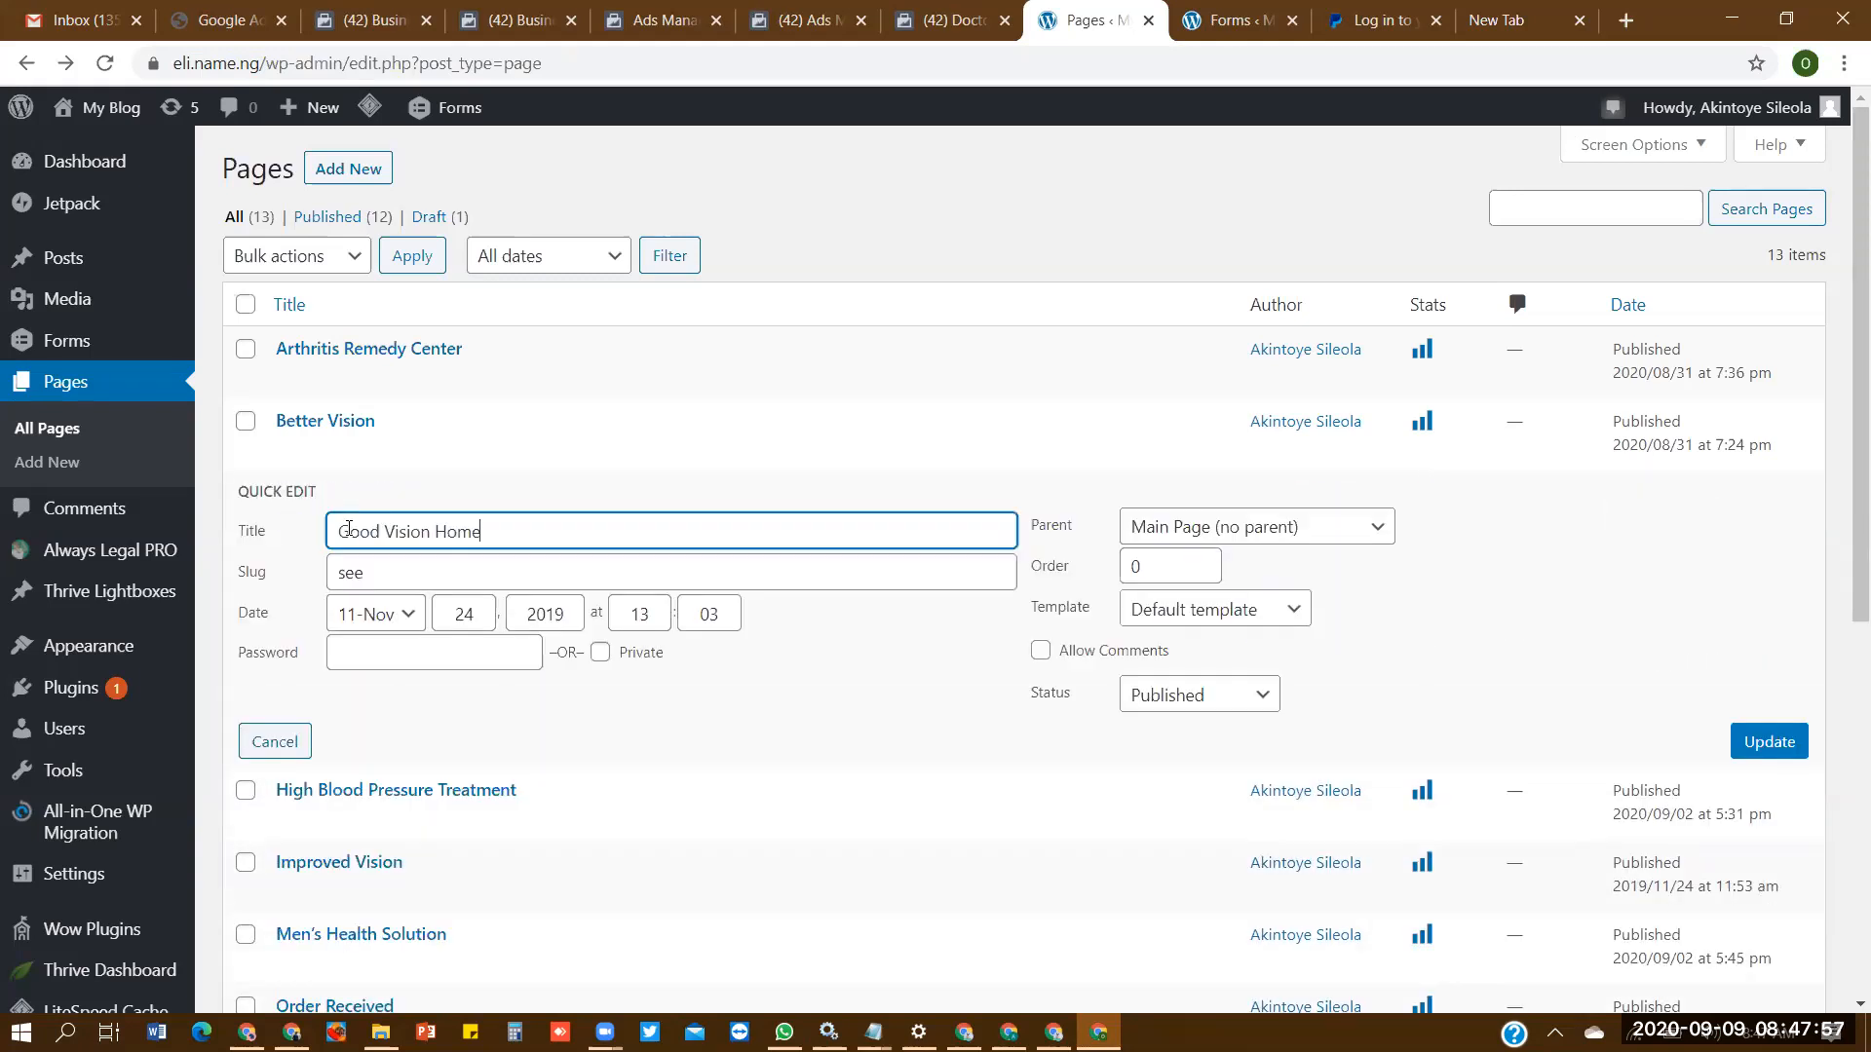
pyautogui.click(272, 744)
# - View the Good Vision Home page and test its remedy link, returning to the page
pyautogui.click(463, 532)
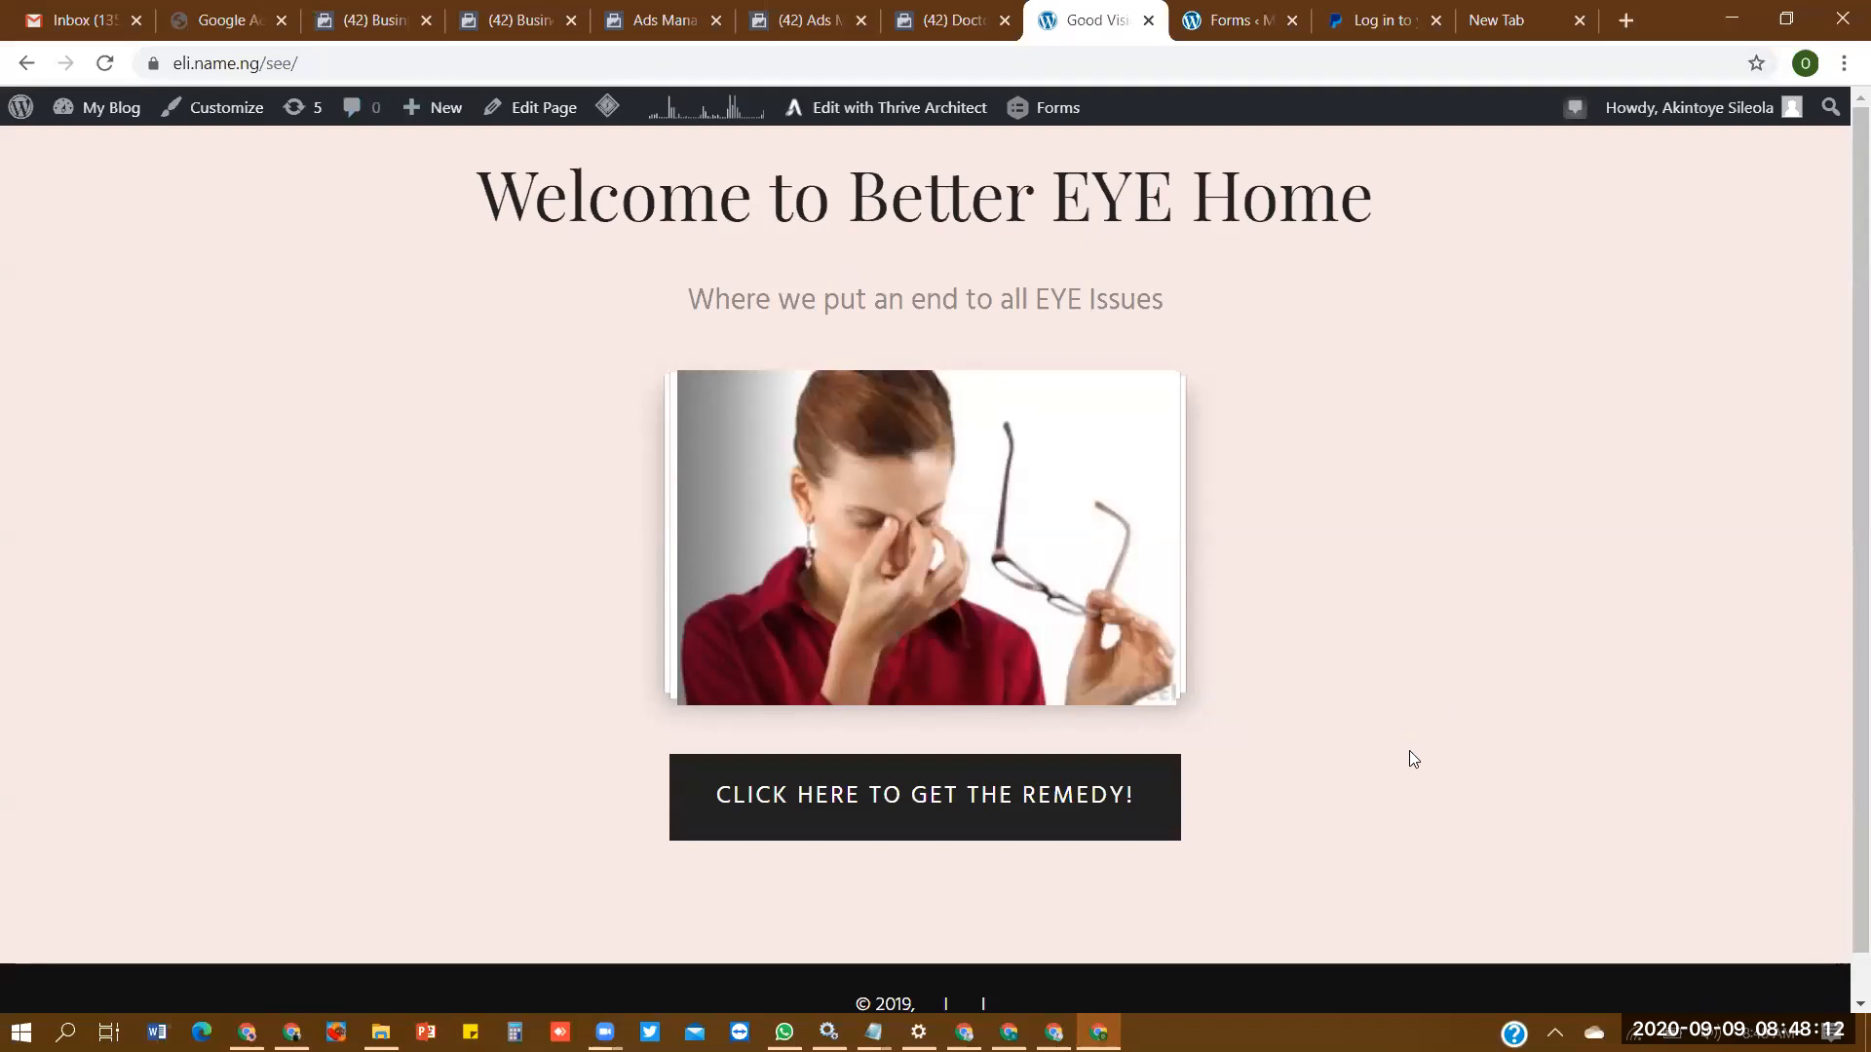
pyautogui.click(882, 807)
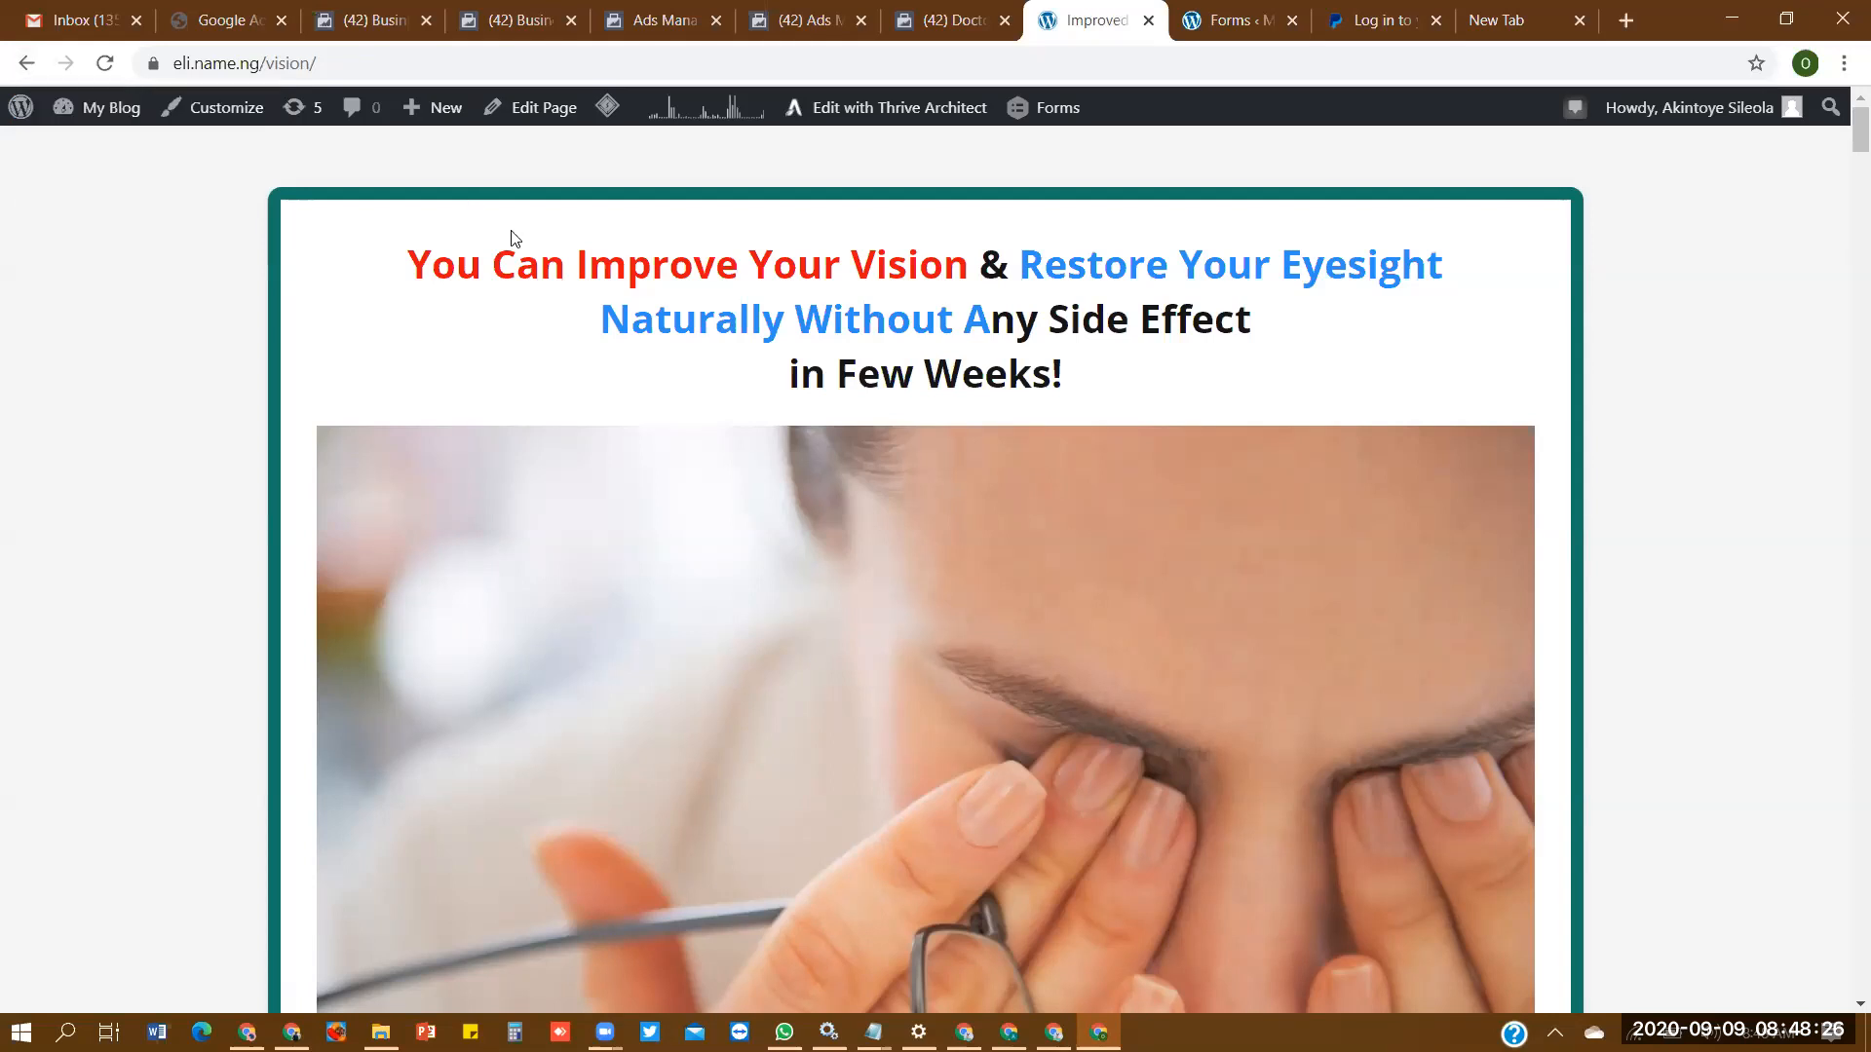
pyautogui.moveTo(22, 97)
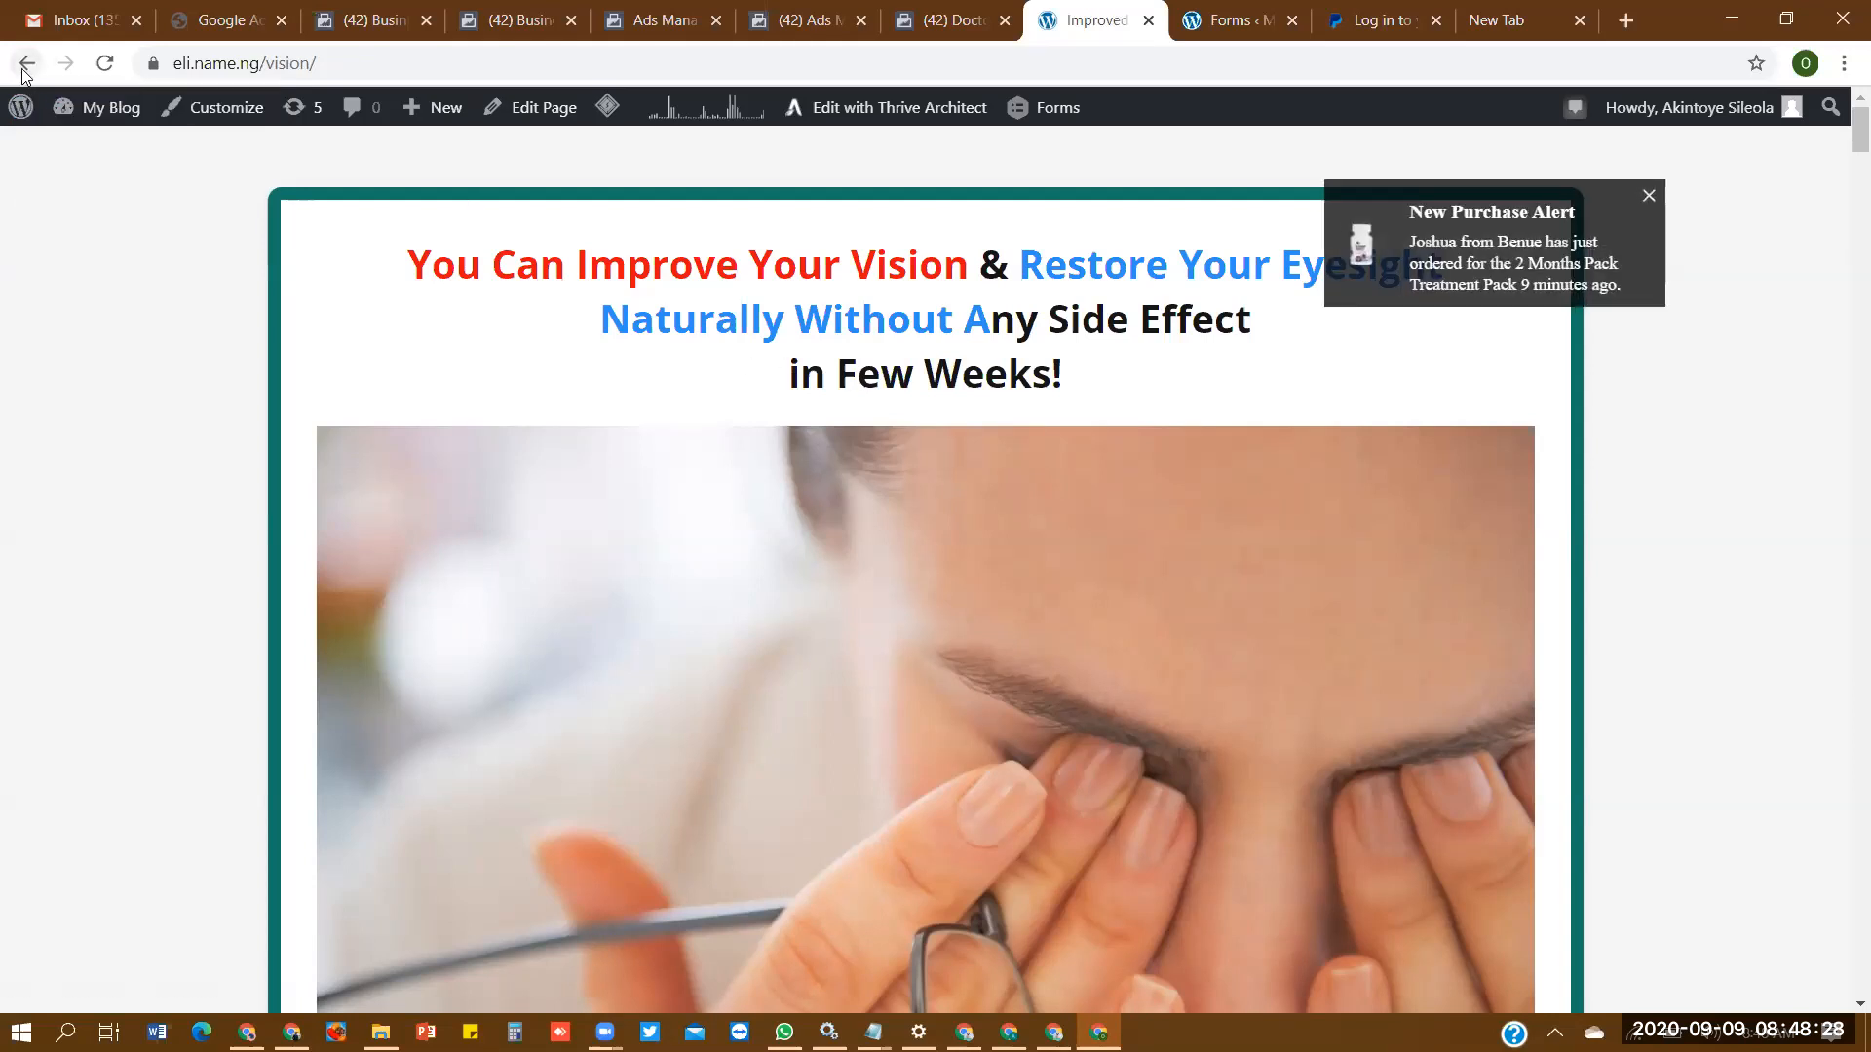
pyautogui.click(27, 64)
pyautogui.click(297, 68)
pyautogui.hotkey('ctrl', 'c')
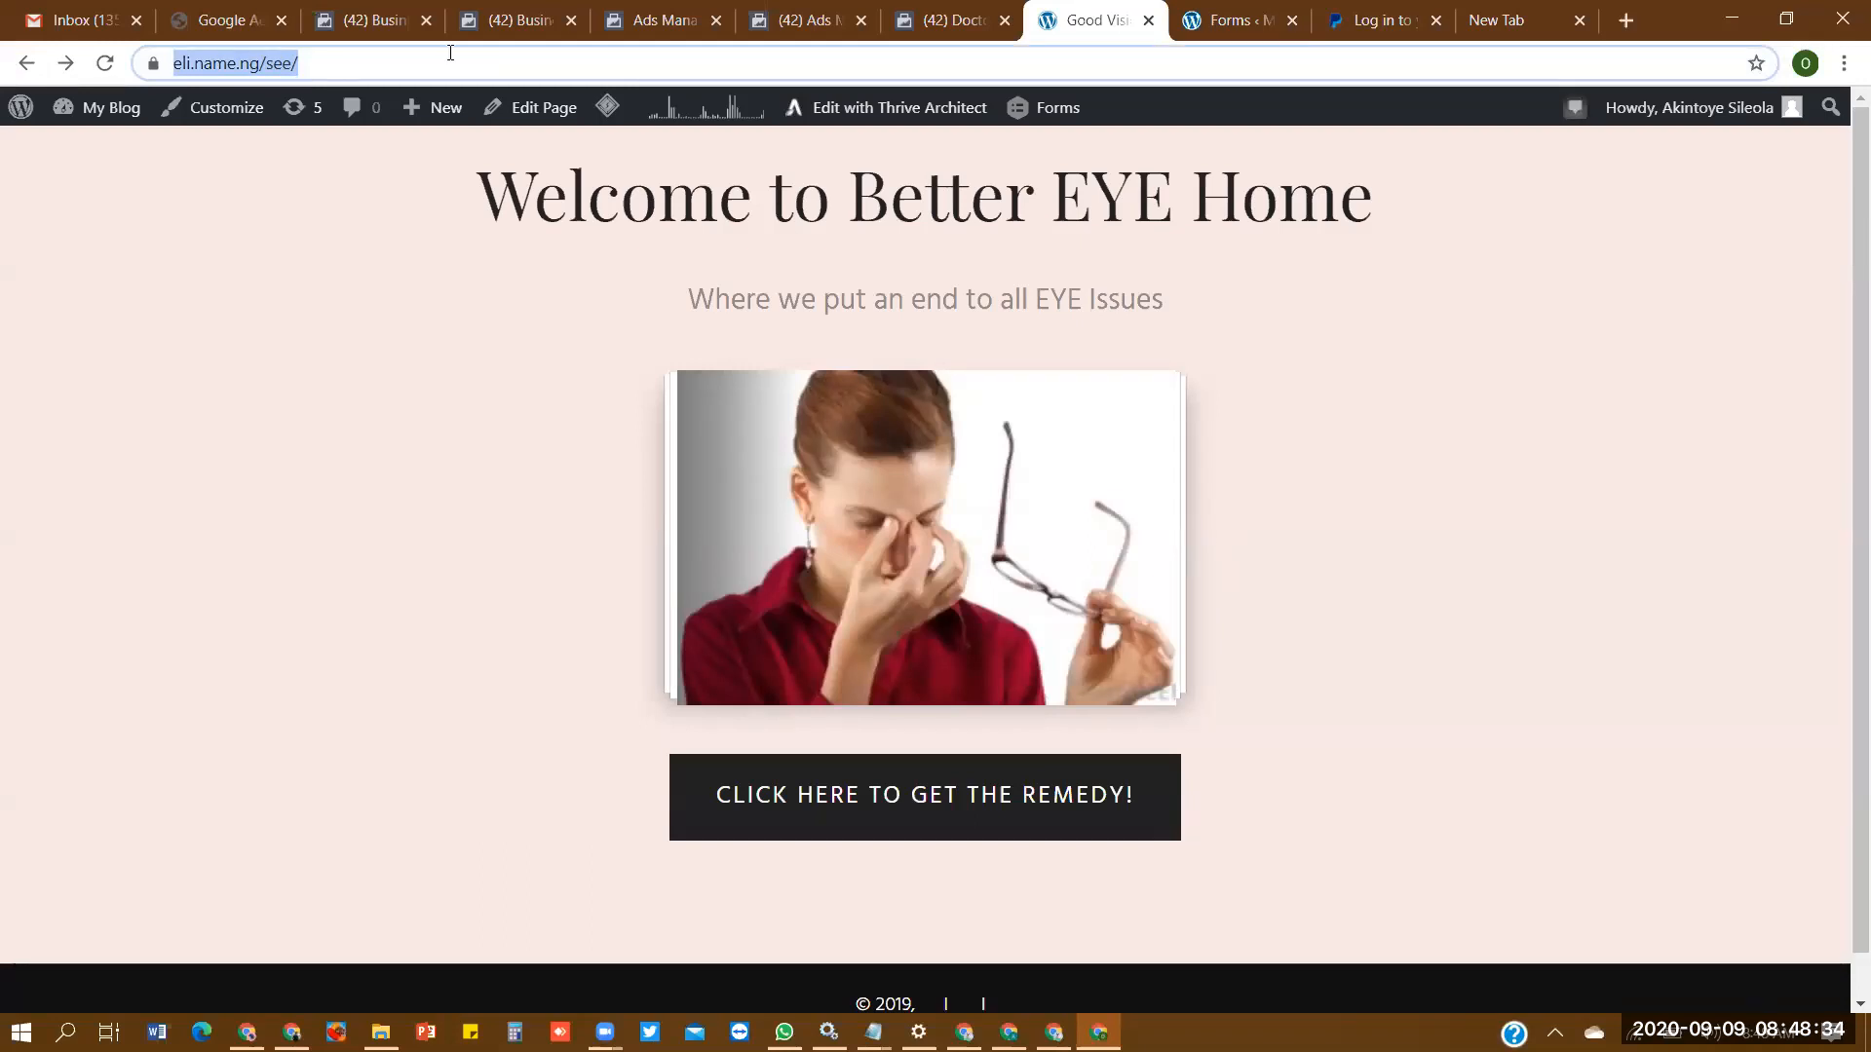
pyautogui.click(1514, 29)
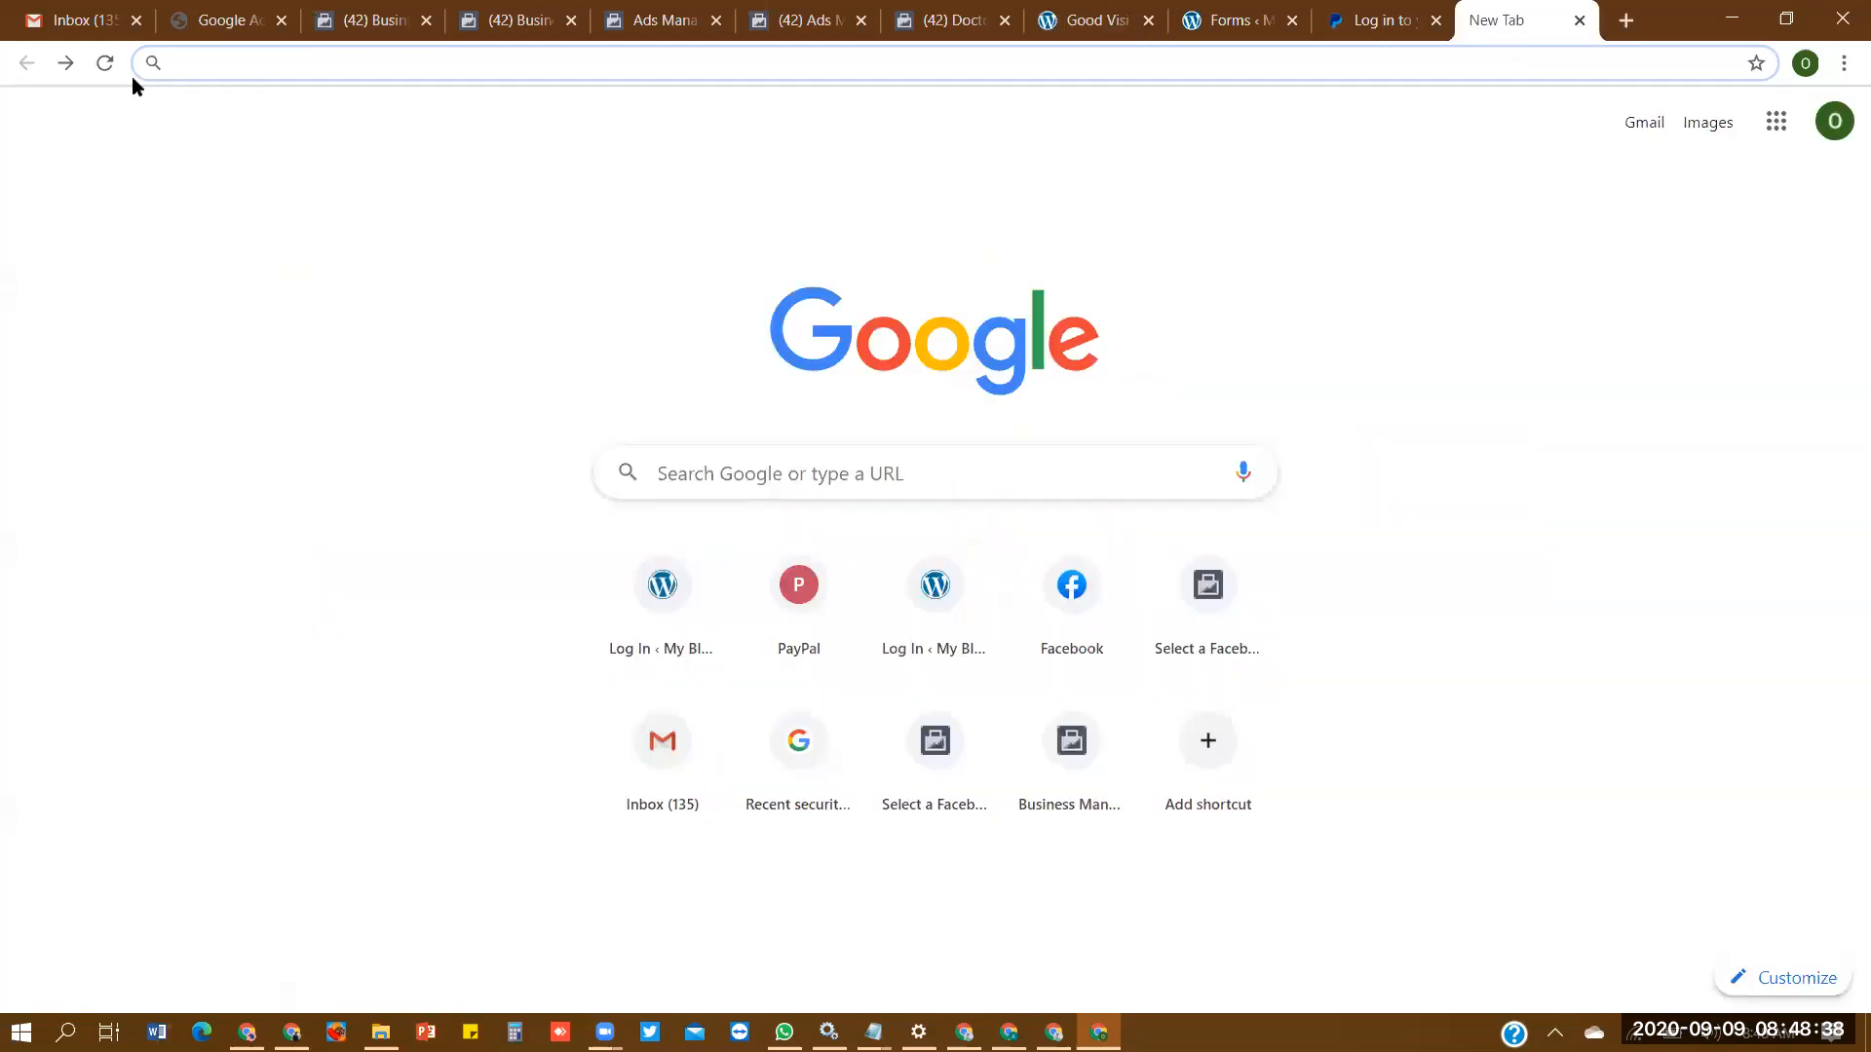
pyautogui.click(66, 64)
pyautogui.click(898, 581)
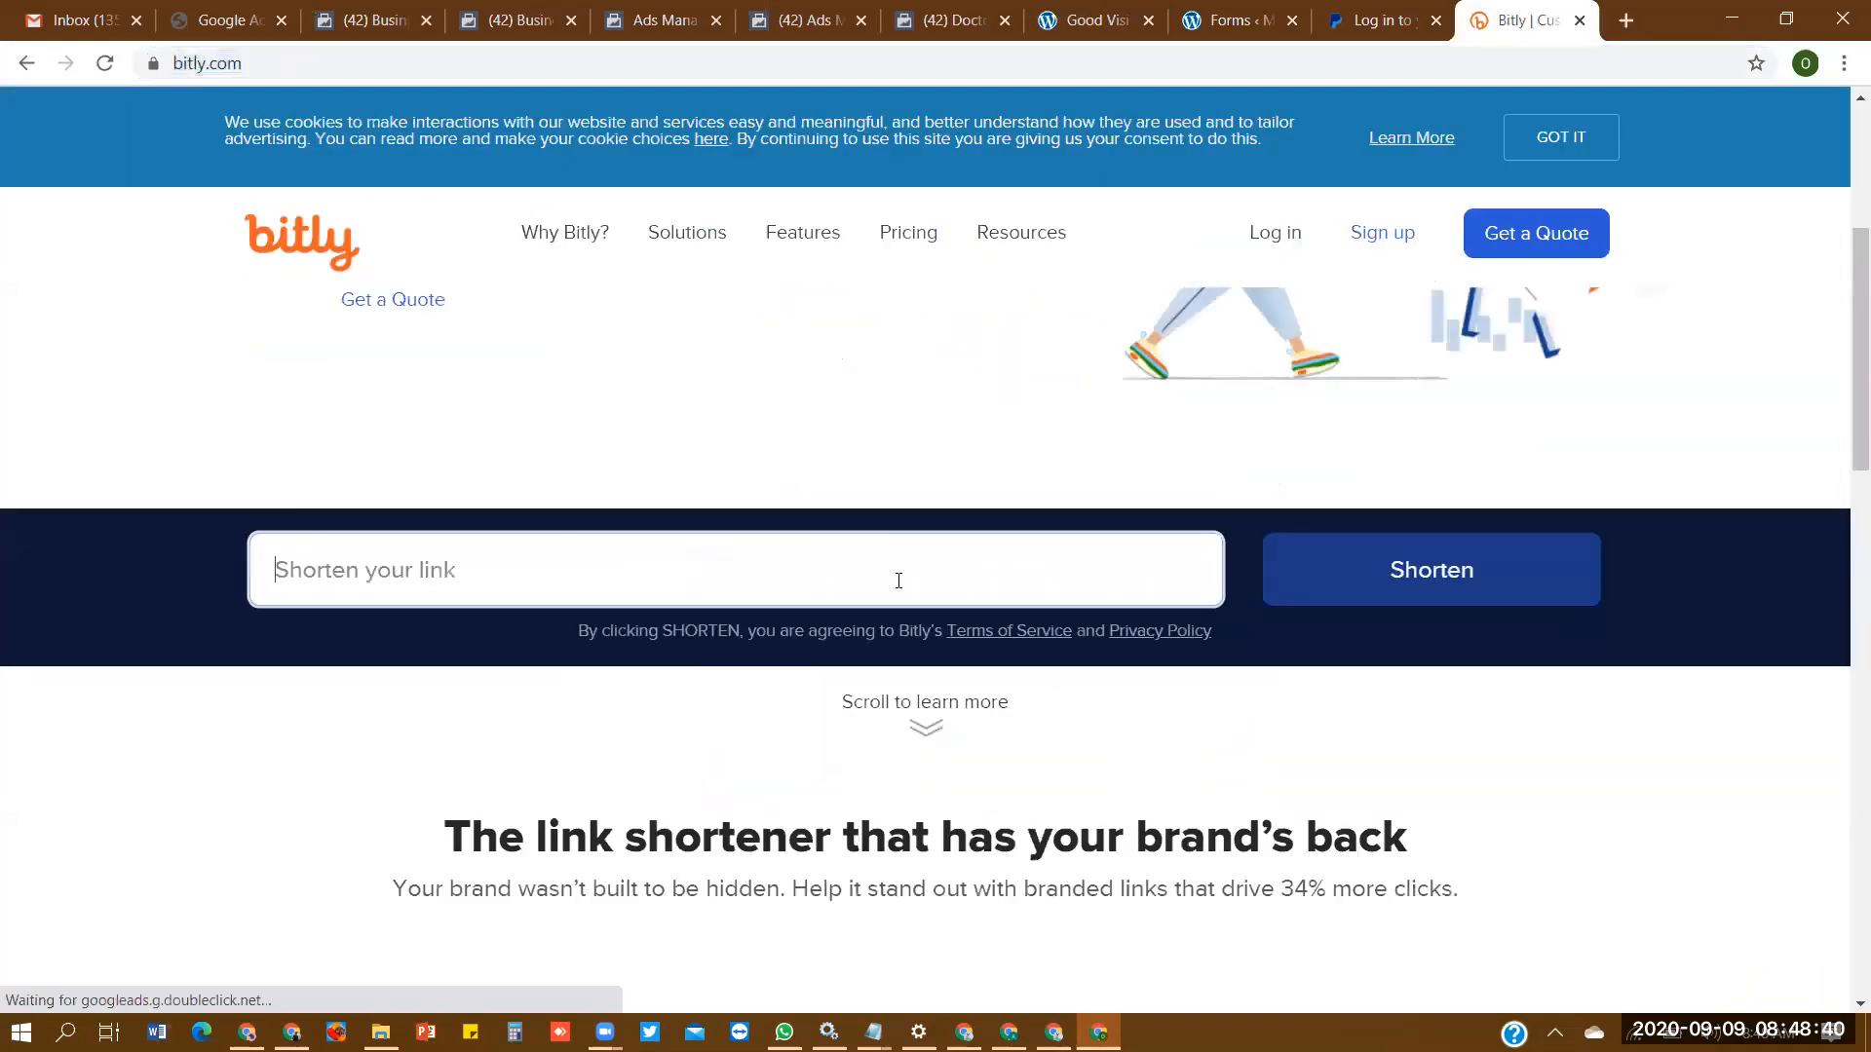
pyautogui.hotkey('ctrl', 'v')
pyautogui.click(1395, 577)
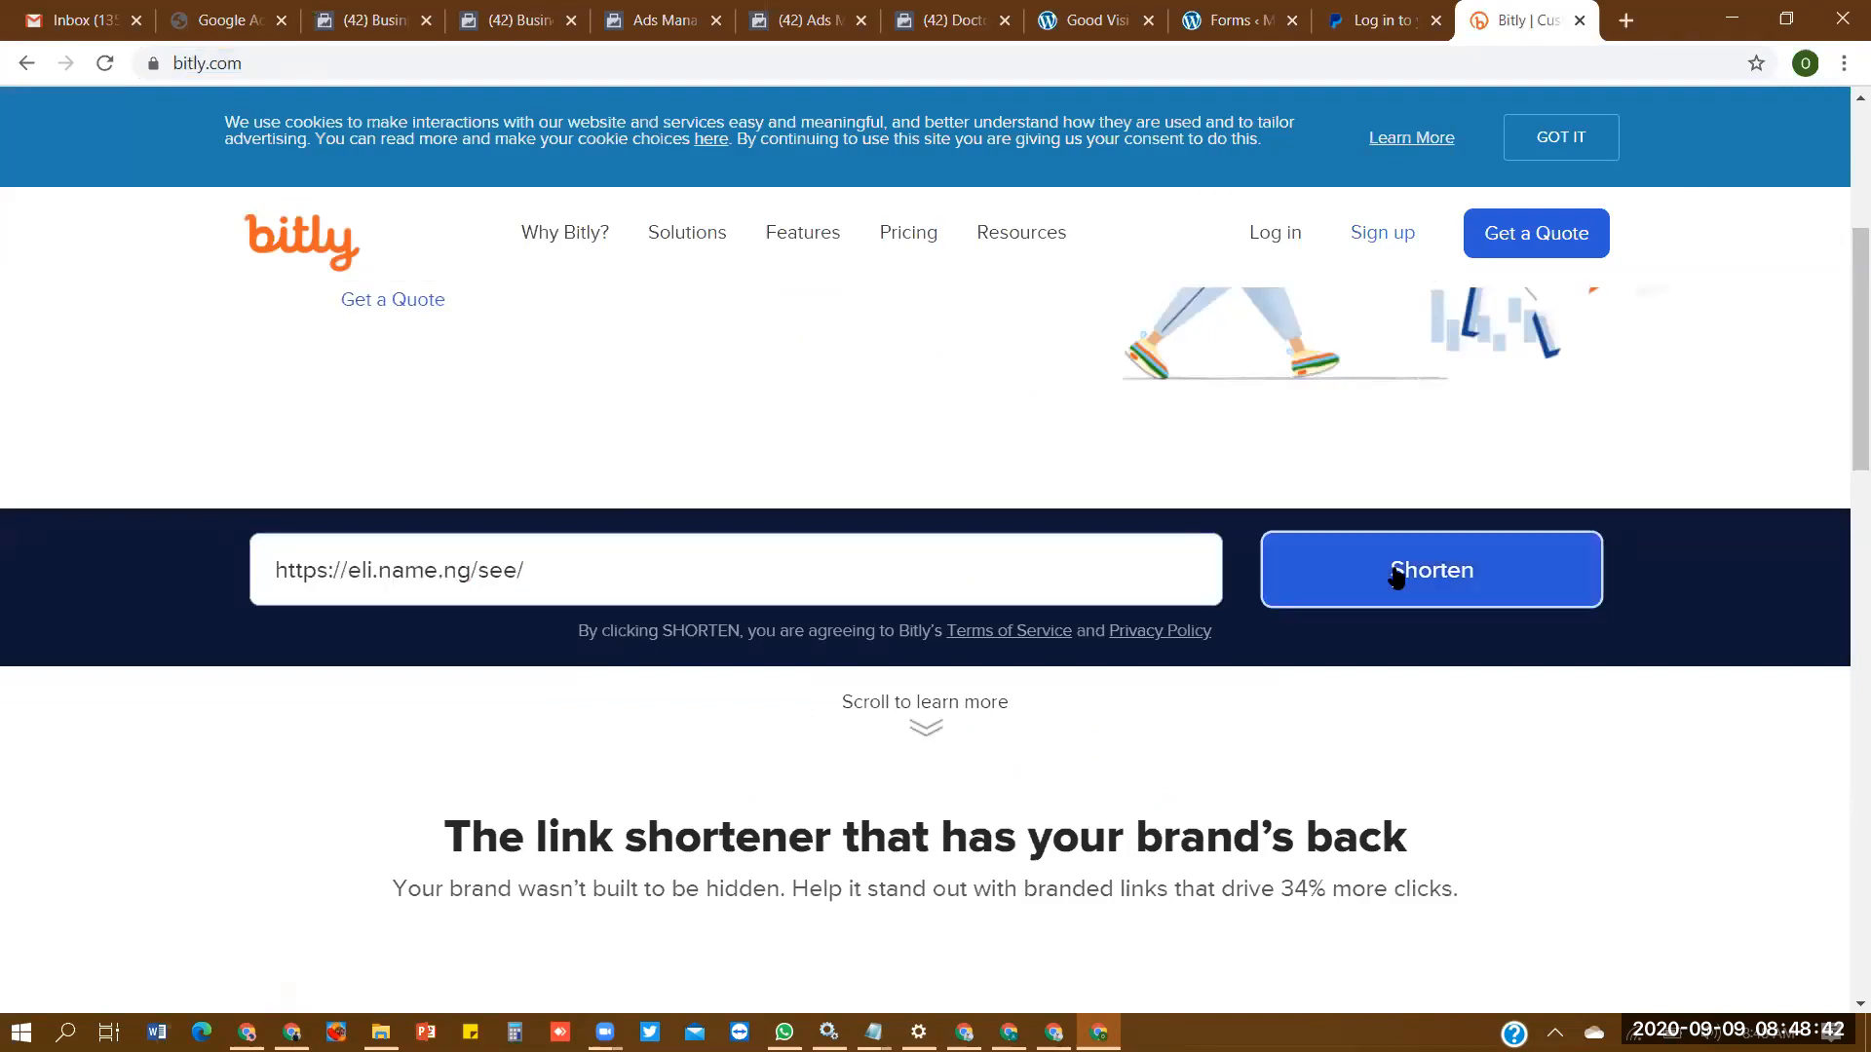
pyautogui.click(1465, 600)
pyautogui.hotkey('ctrl', 'c')
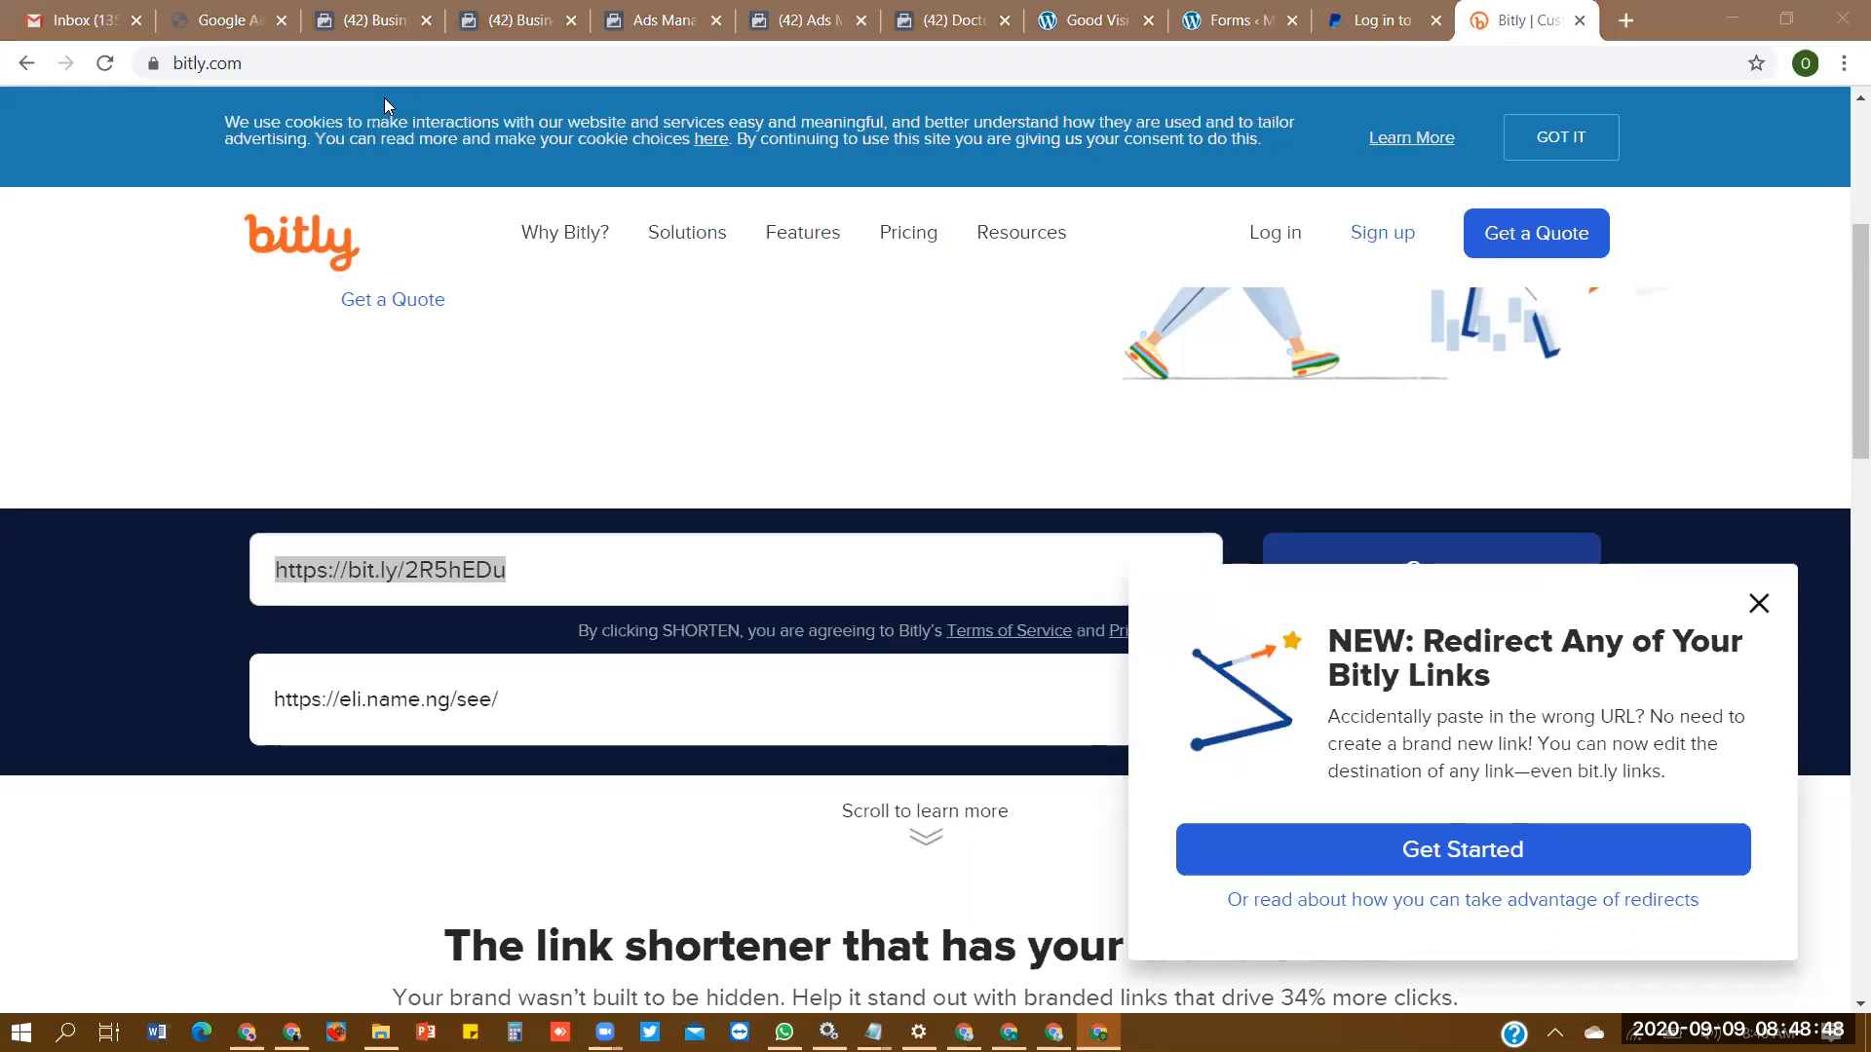
pyautogui.click(685, 45)
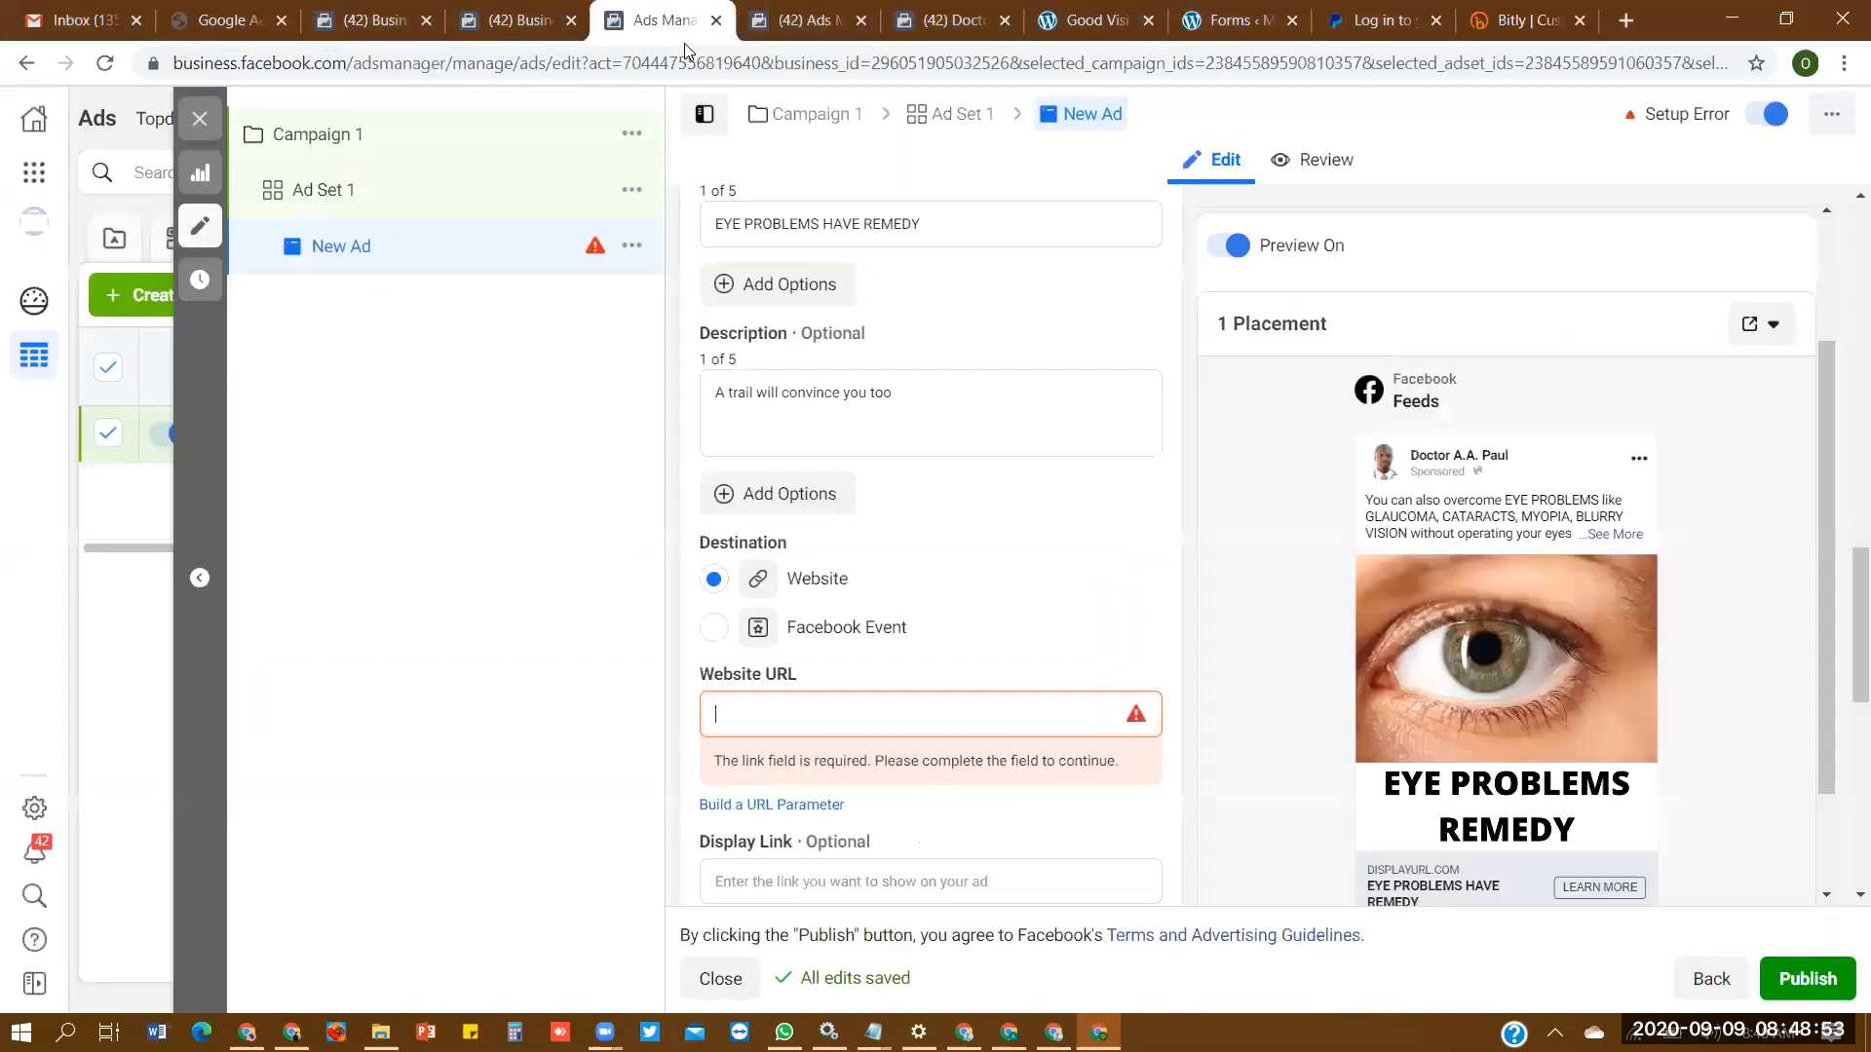
pyautogui.click(933, 732)
pyautogui.hotkey('ctrl', 'v')
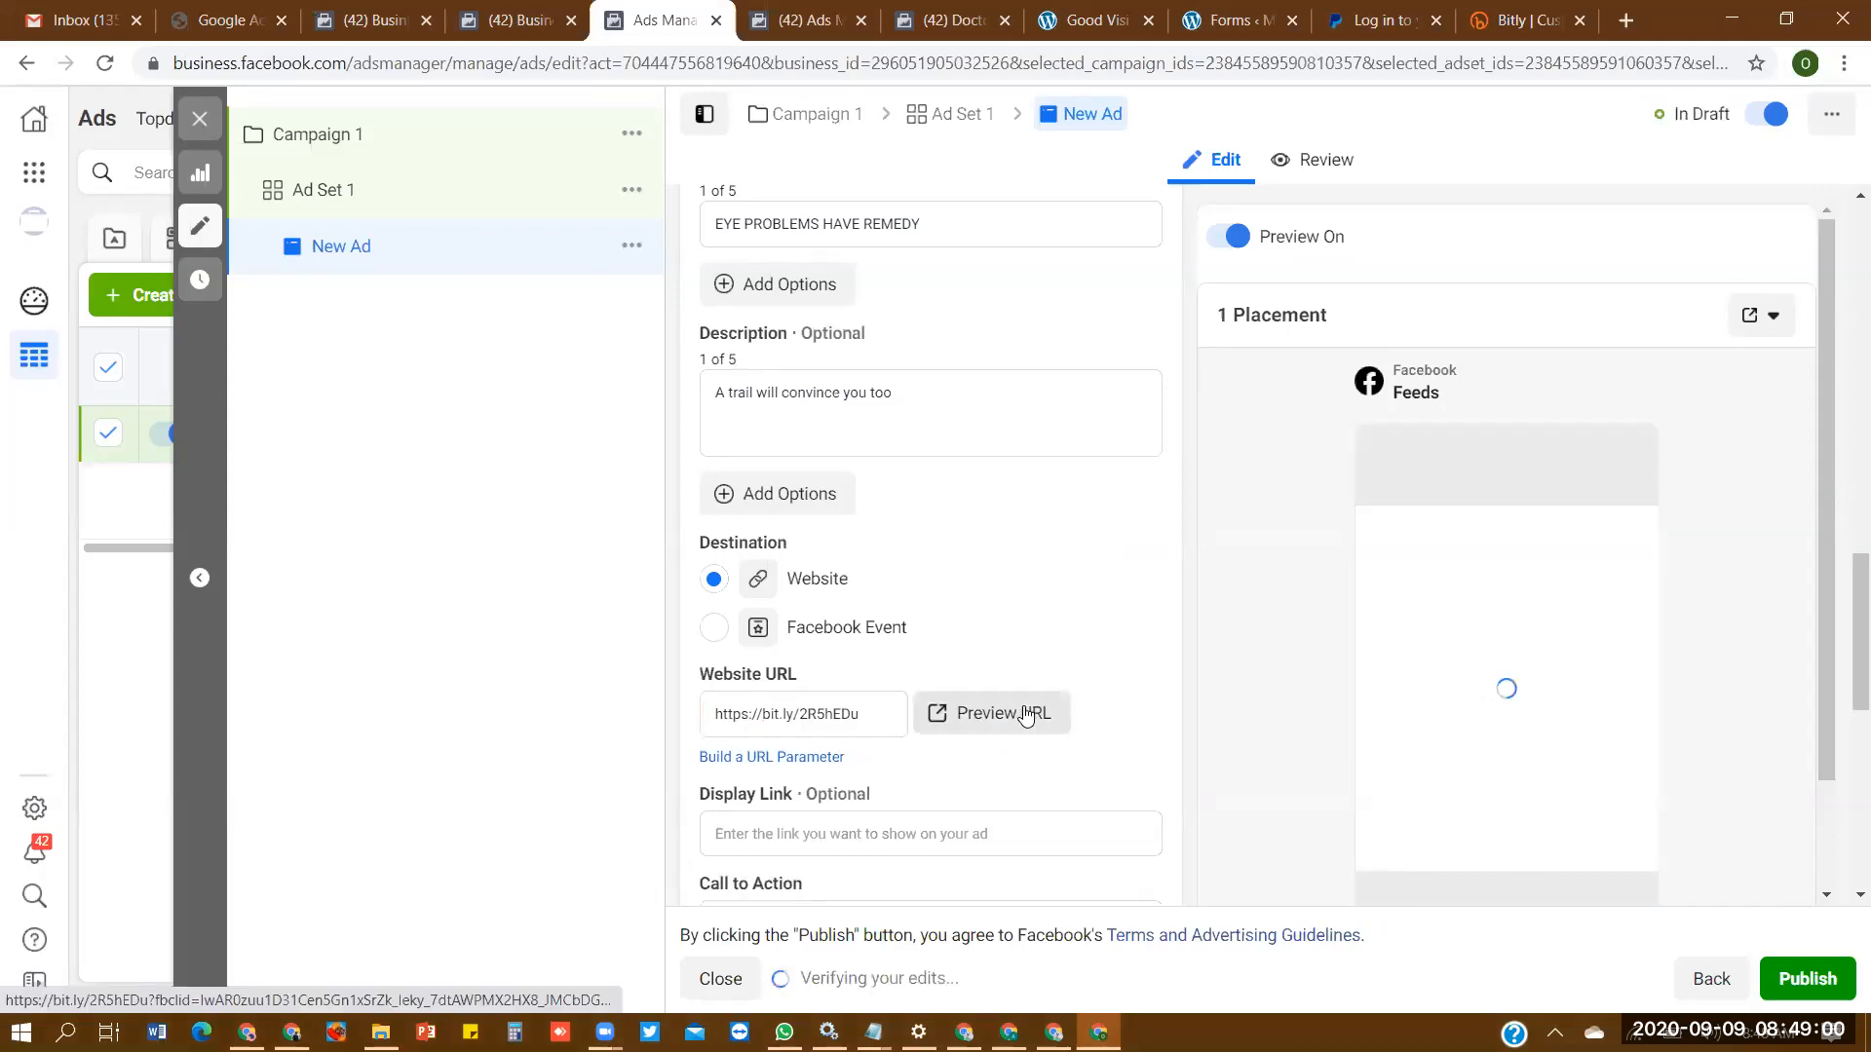
pyautogui.click(1023, 716)
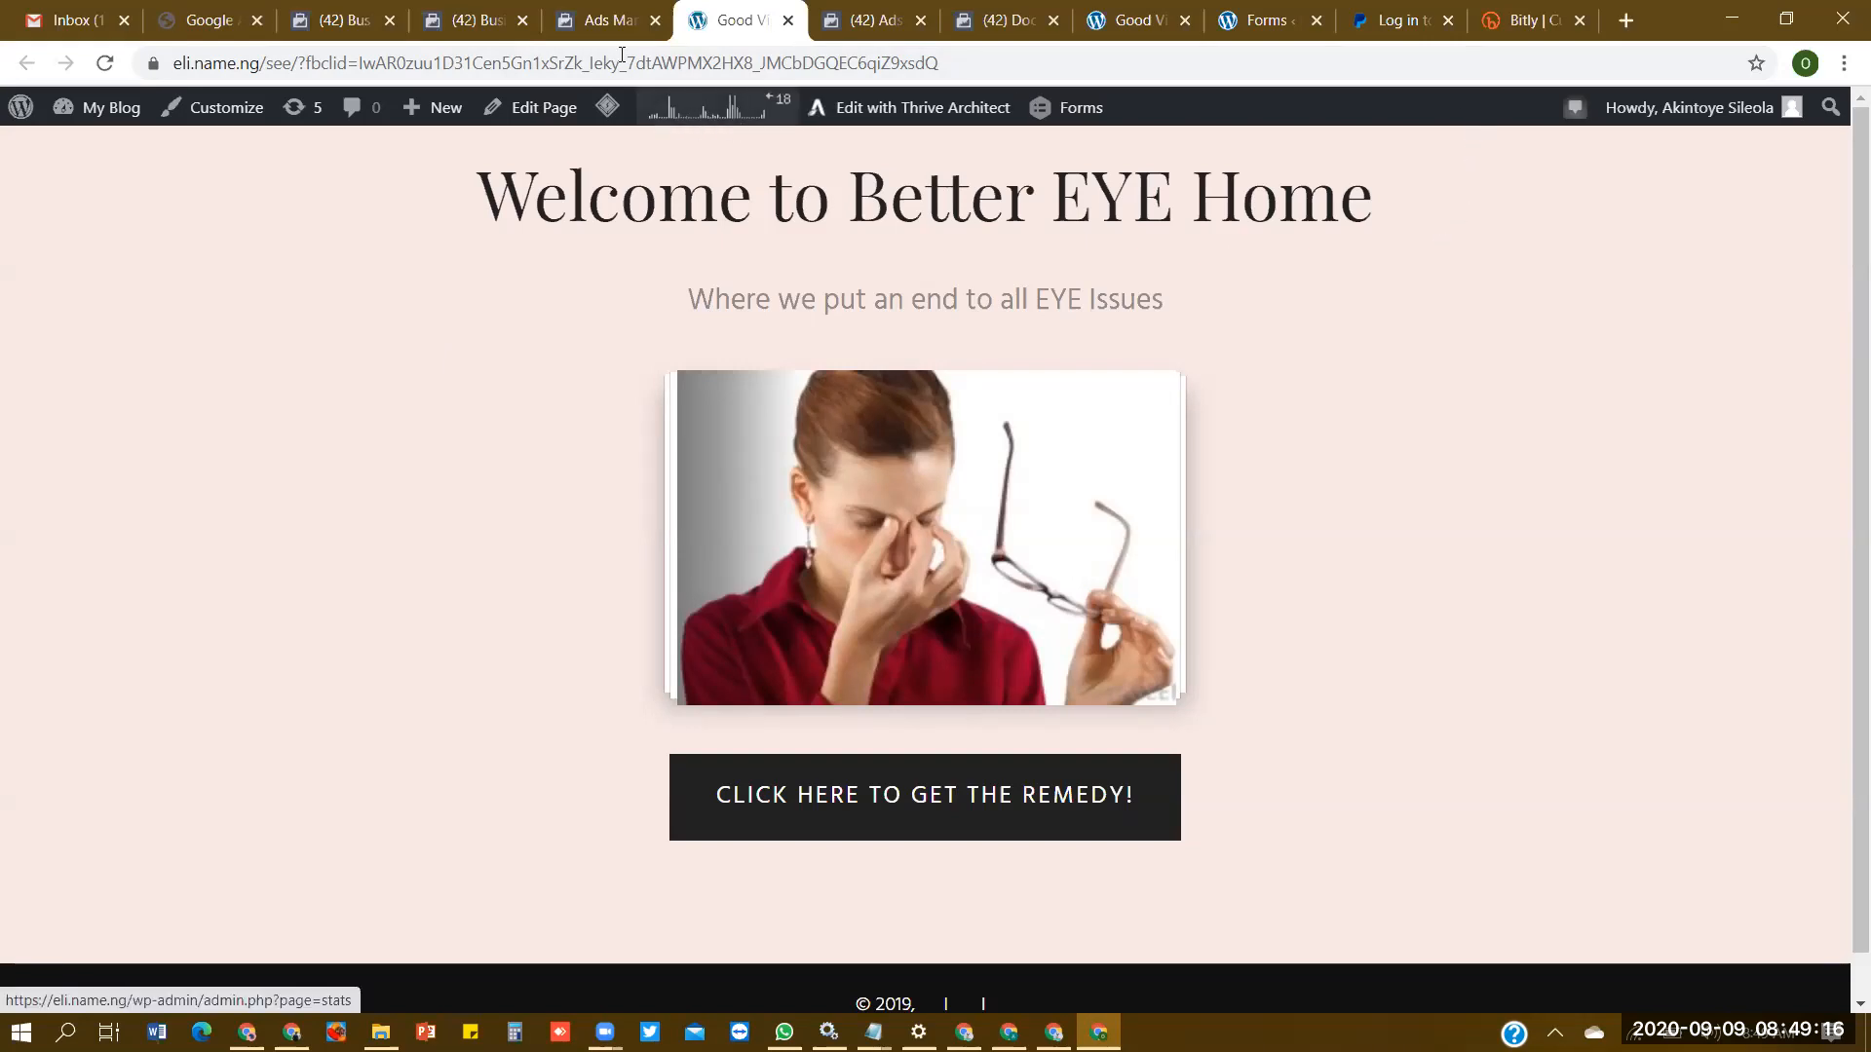
pyautogui.click(612, 22)
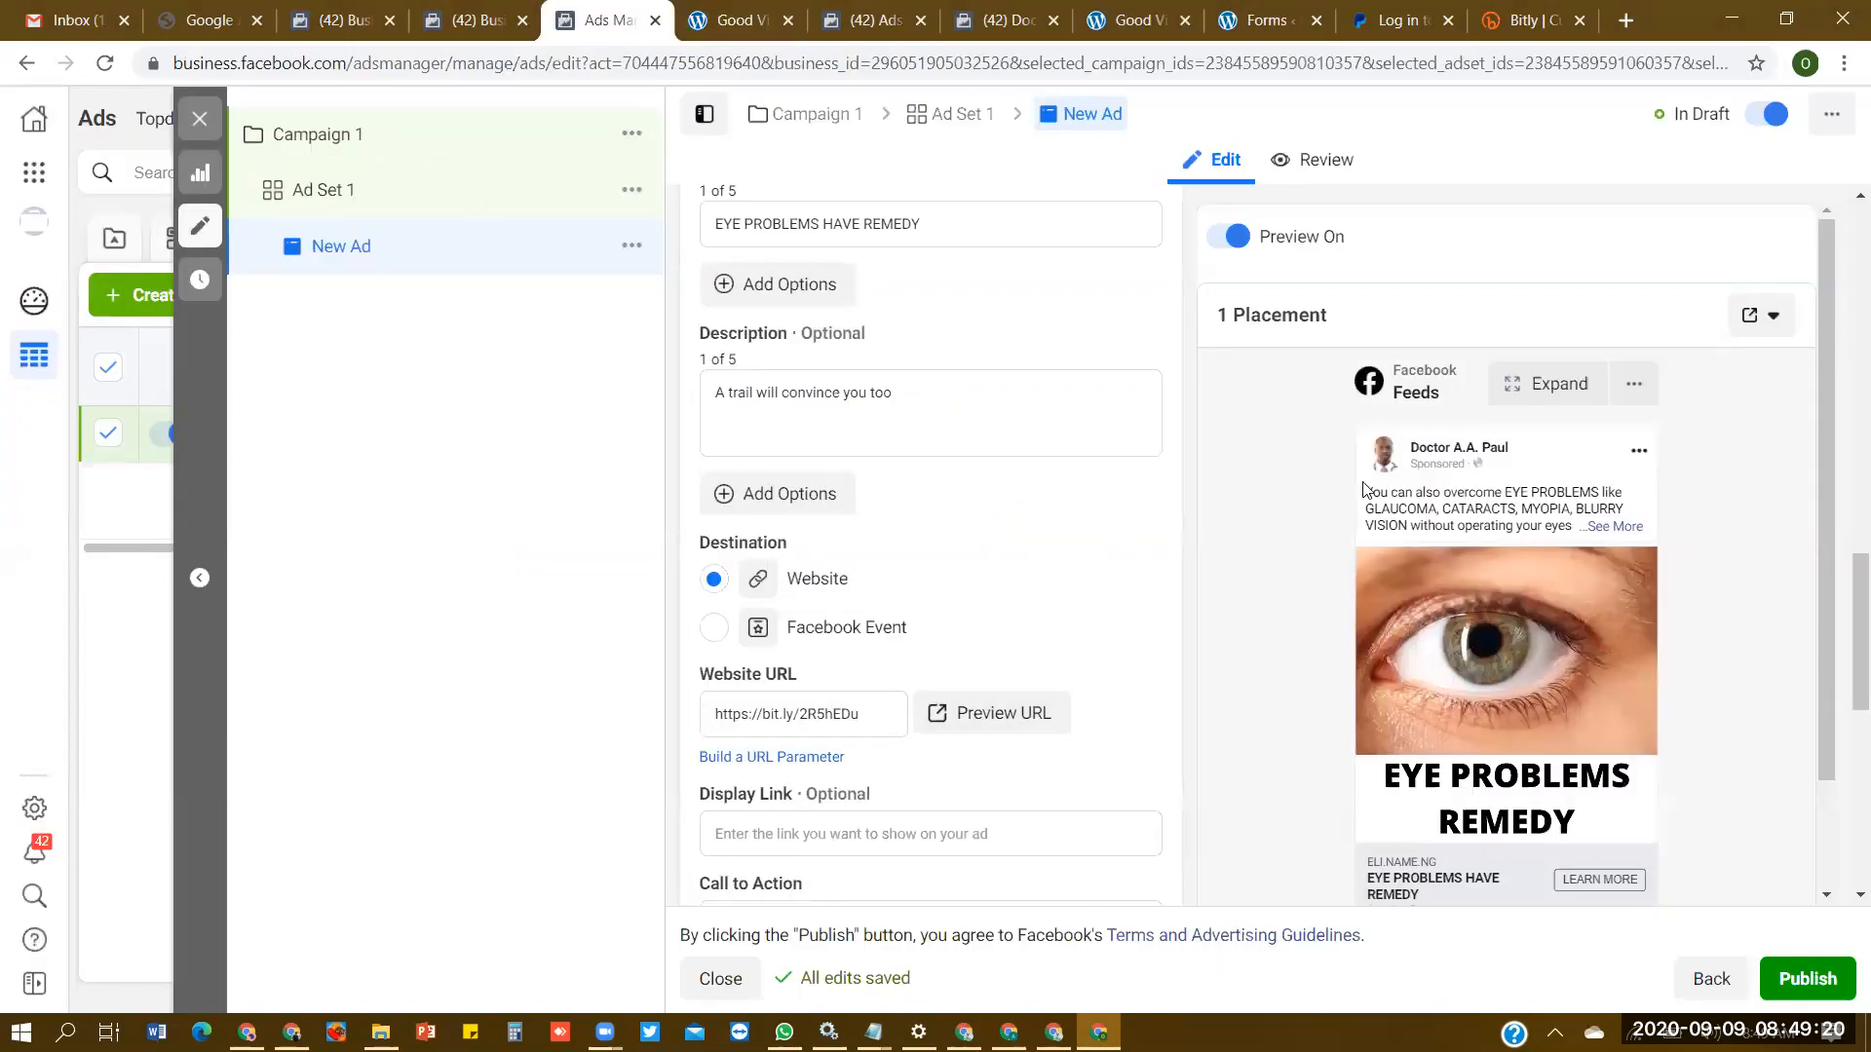
# - Reload Ad Set 1 to refresh its pixel events and choose Purchase as the conversion event
pyautogui.click(966, 130)
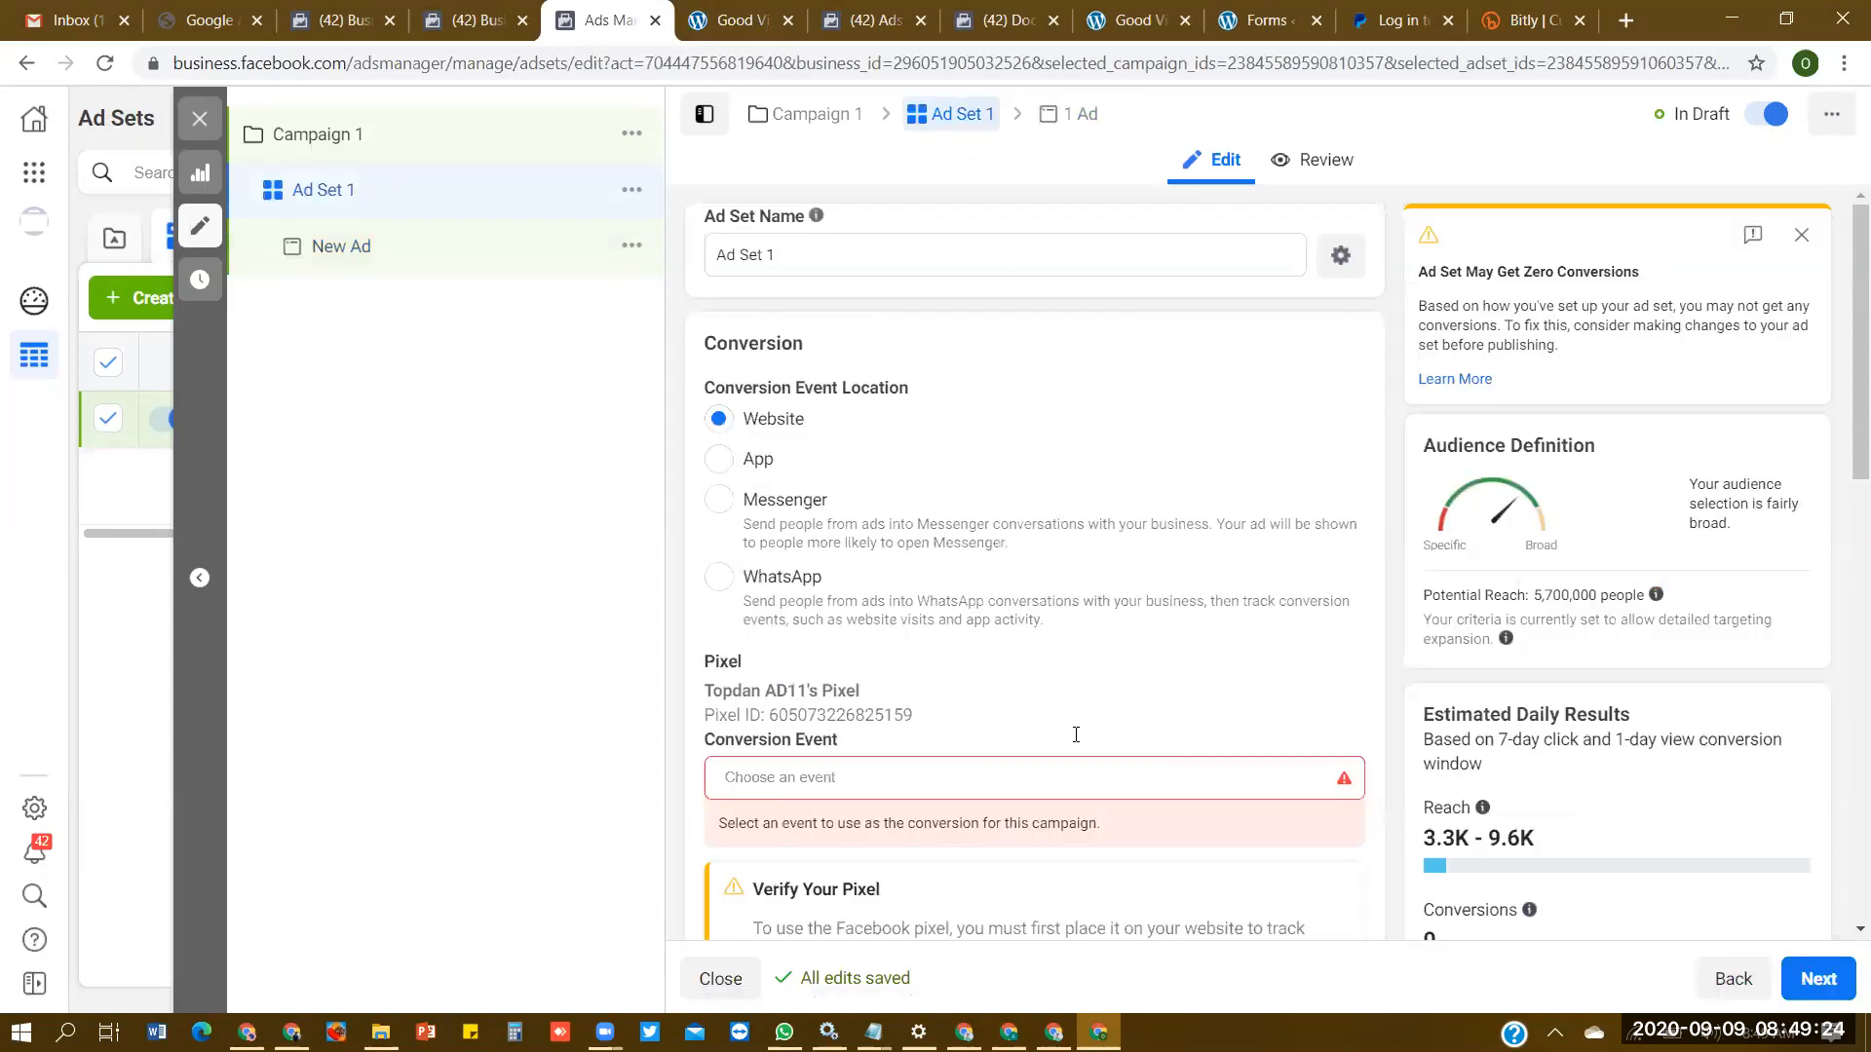
pyautogui.click(813, 779)
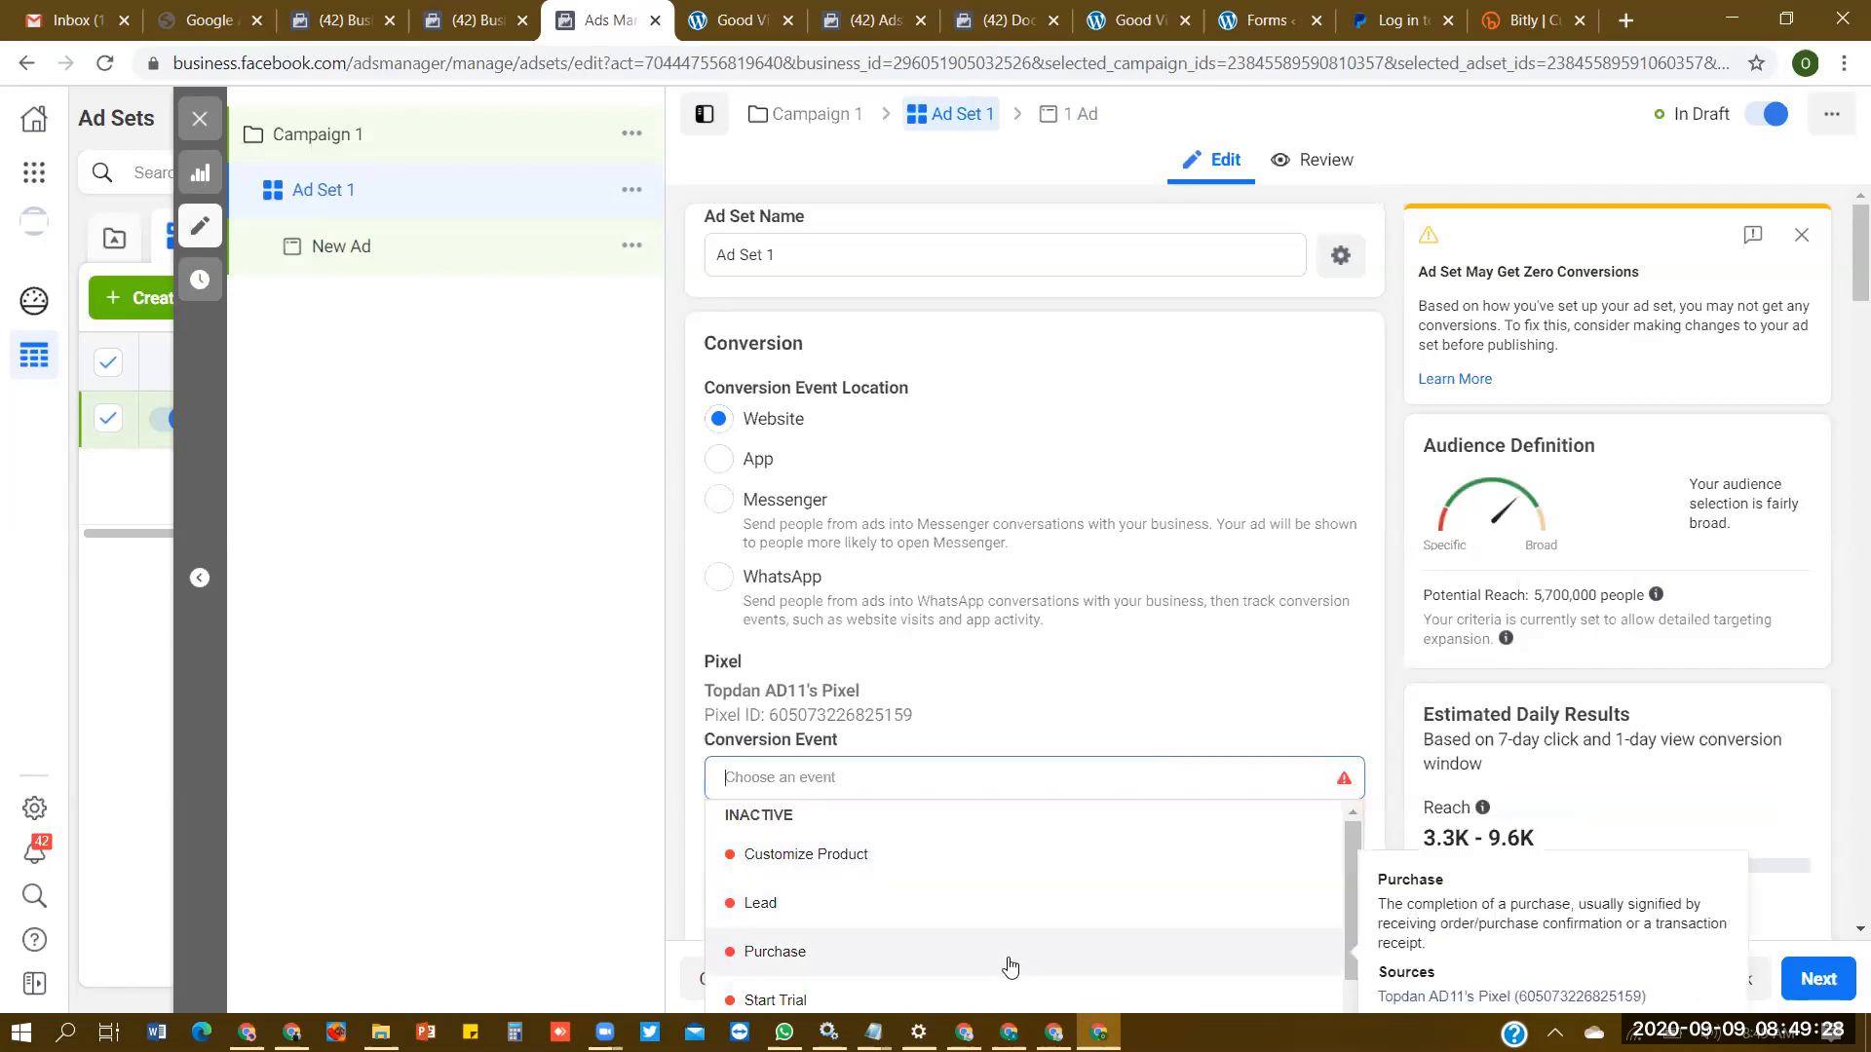
pyautogui.click(104, 72)
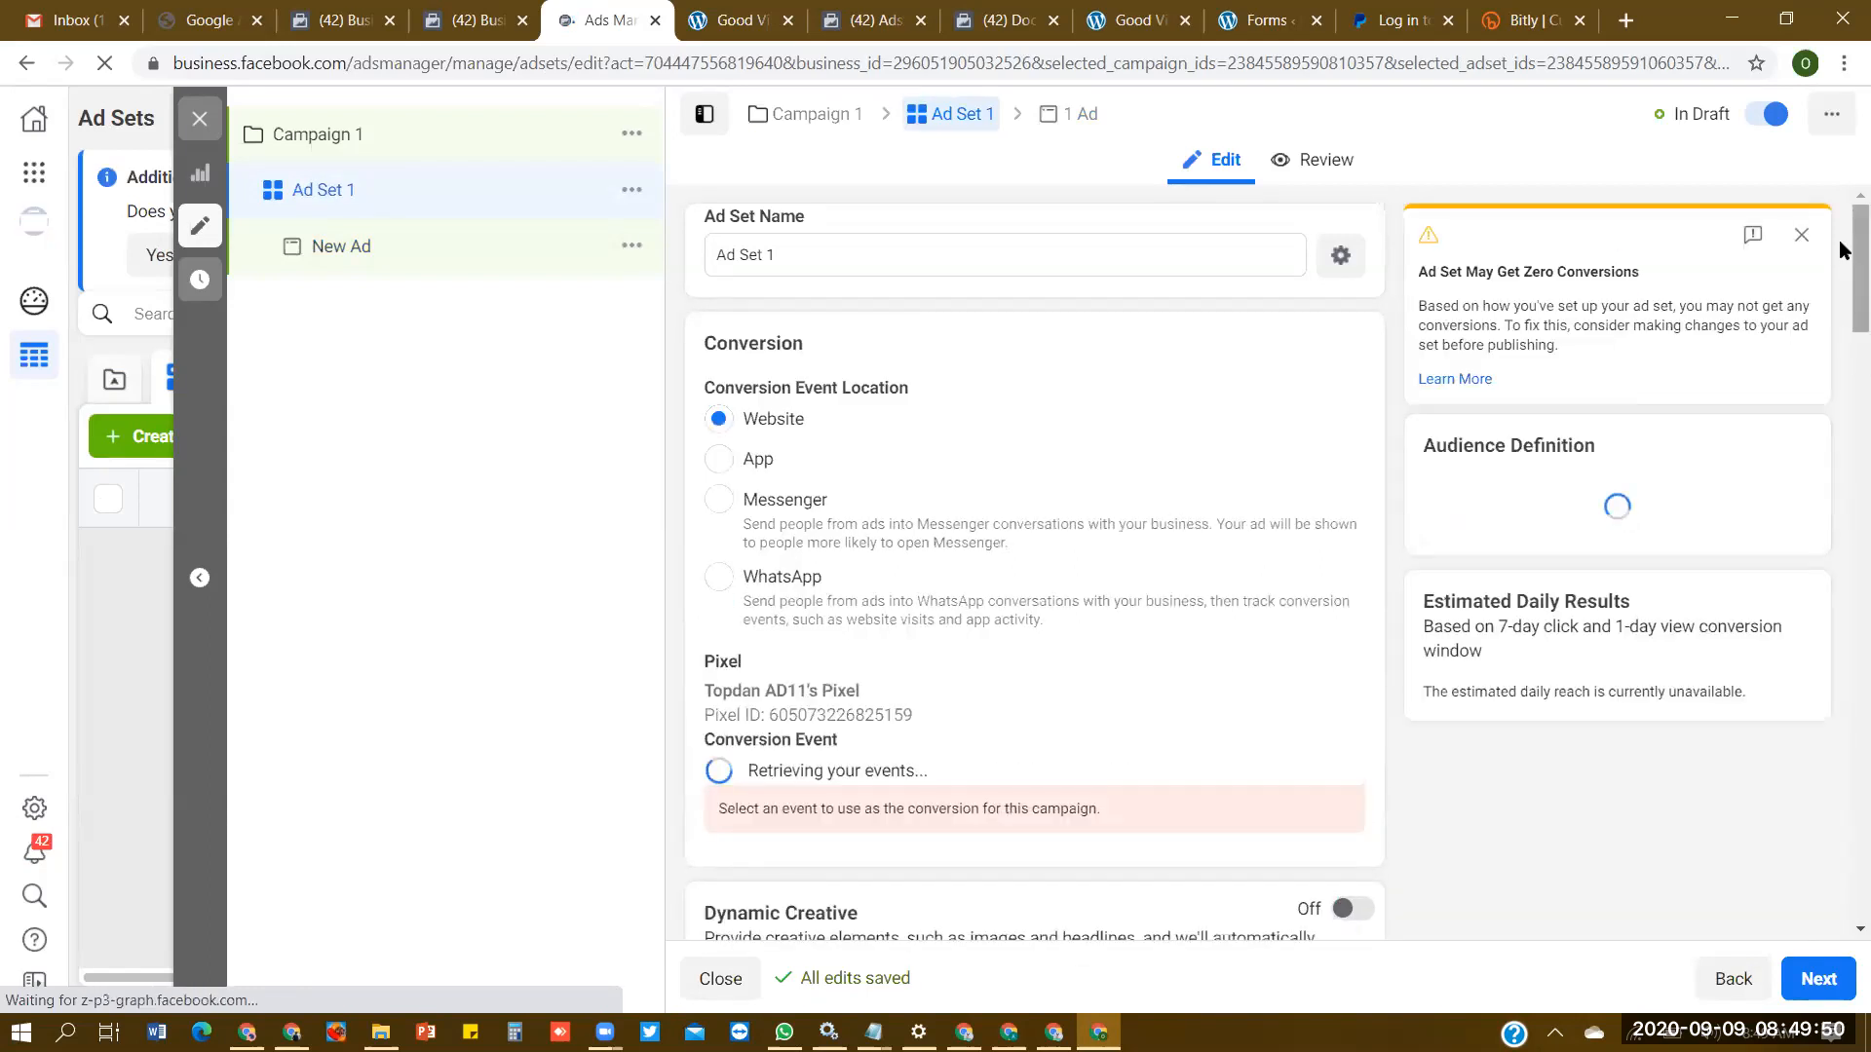
pyautogui.scroll(-4, 989, 572)
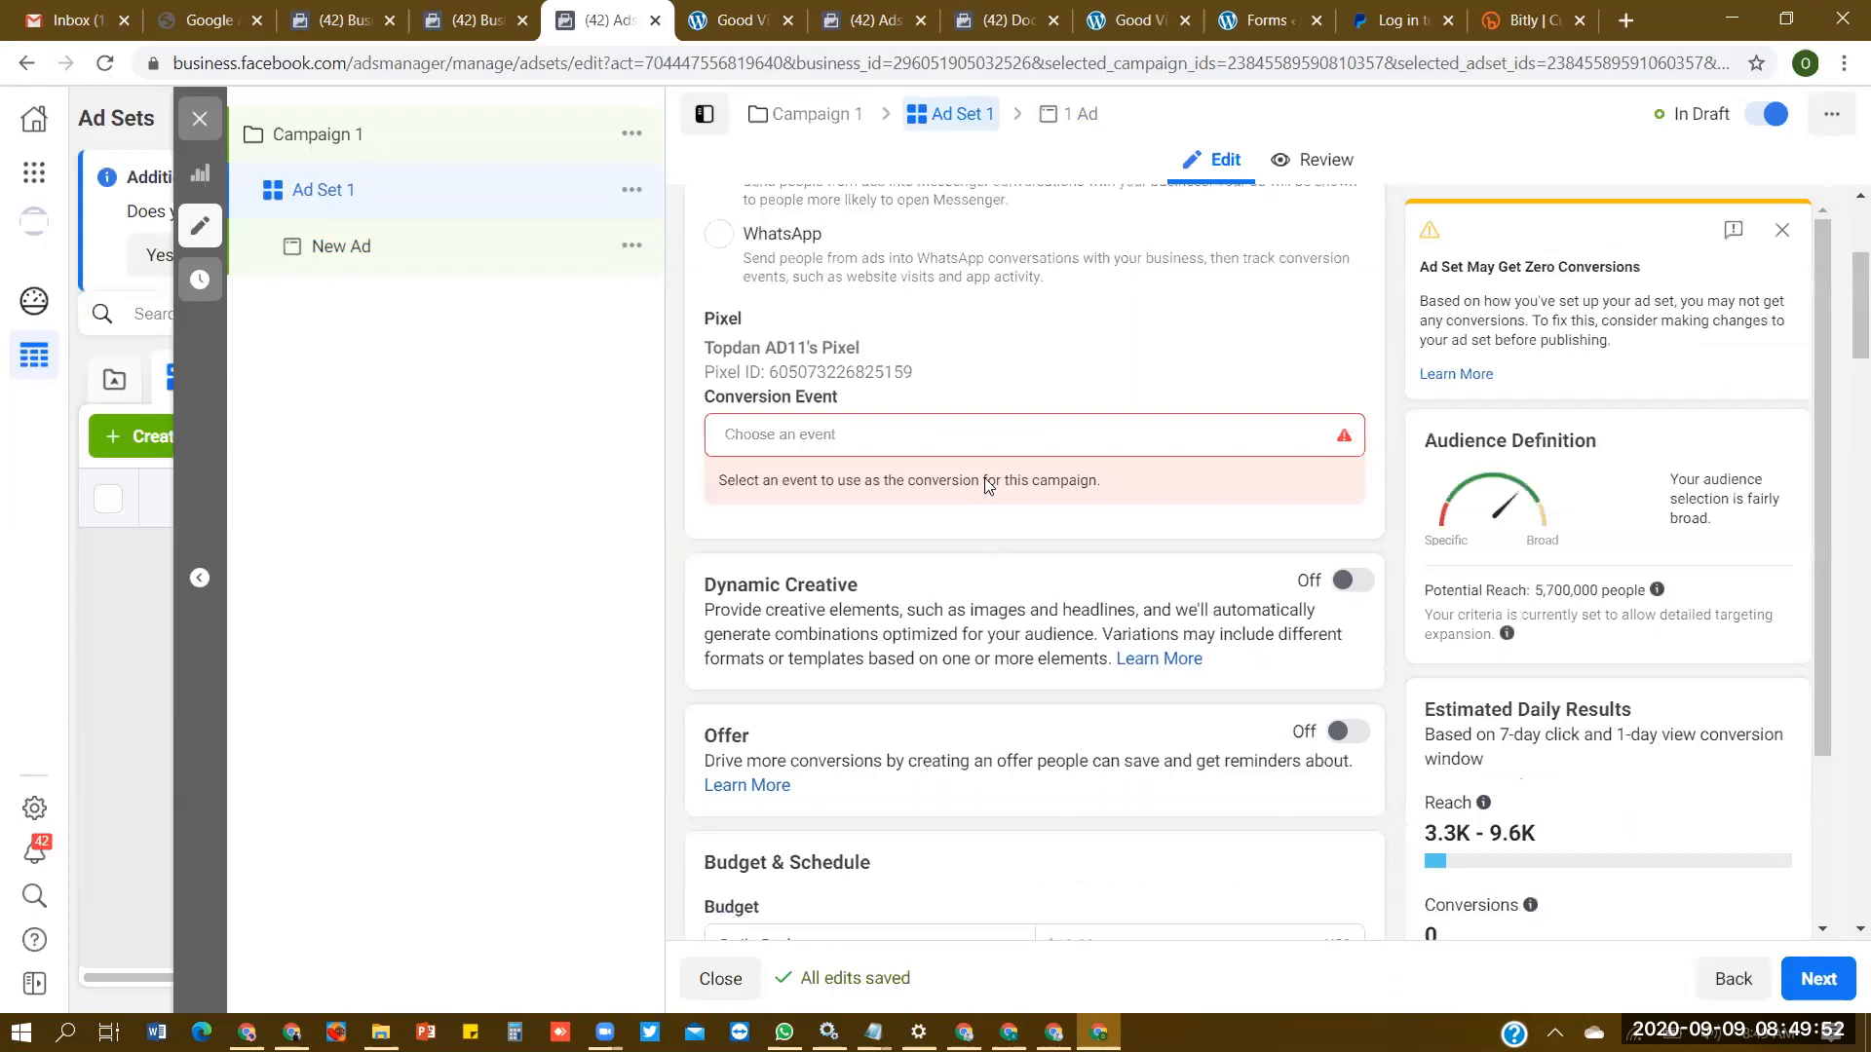
pyautogui.click(916, 429)
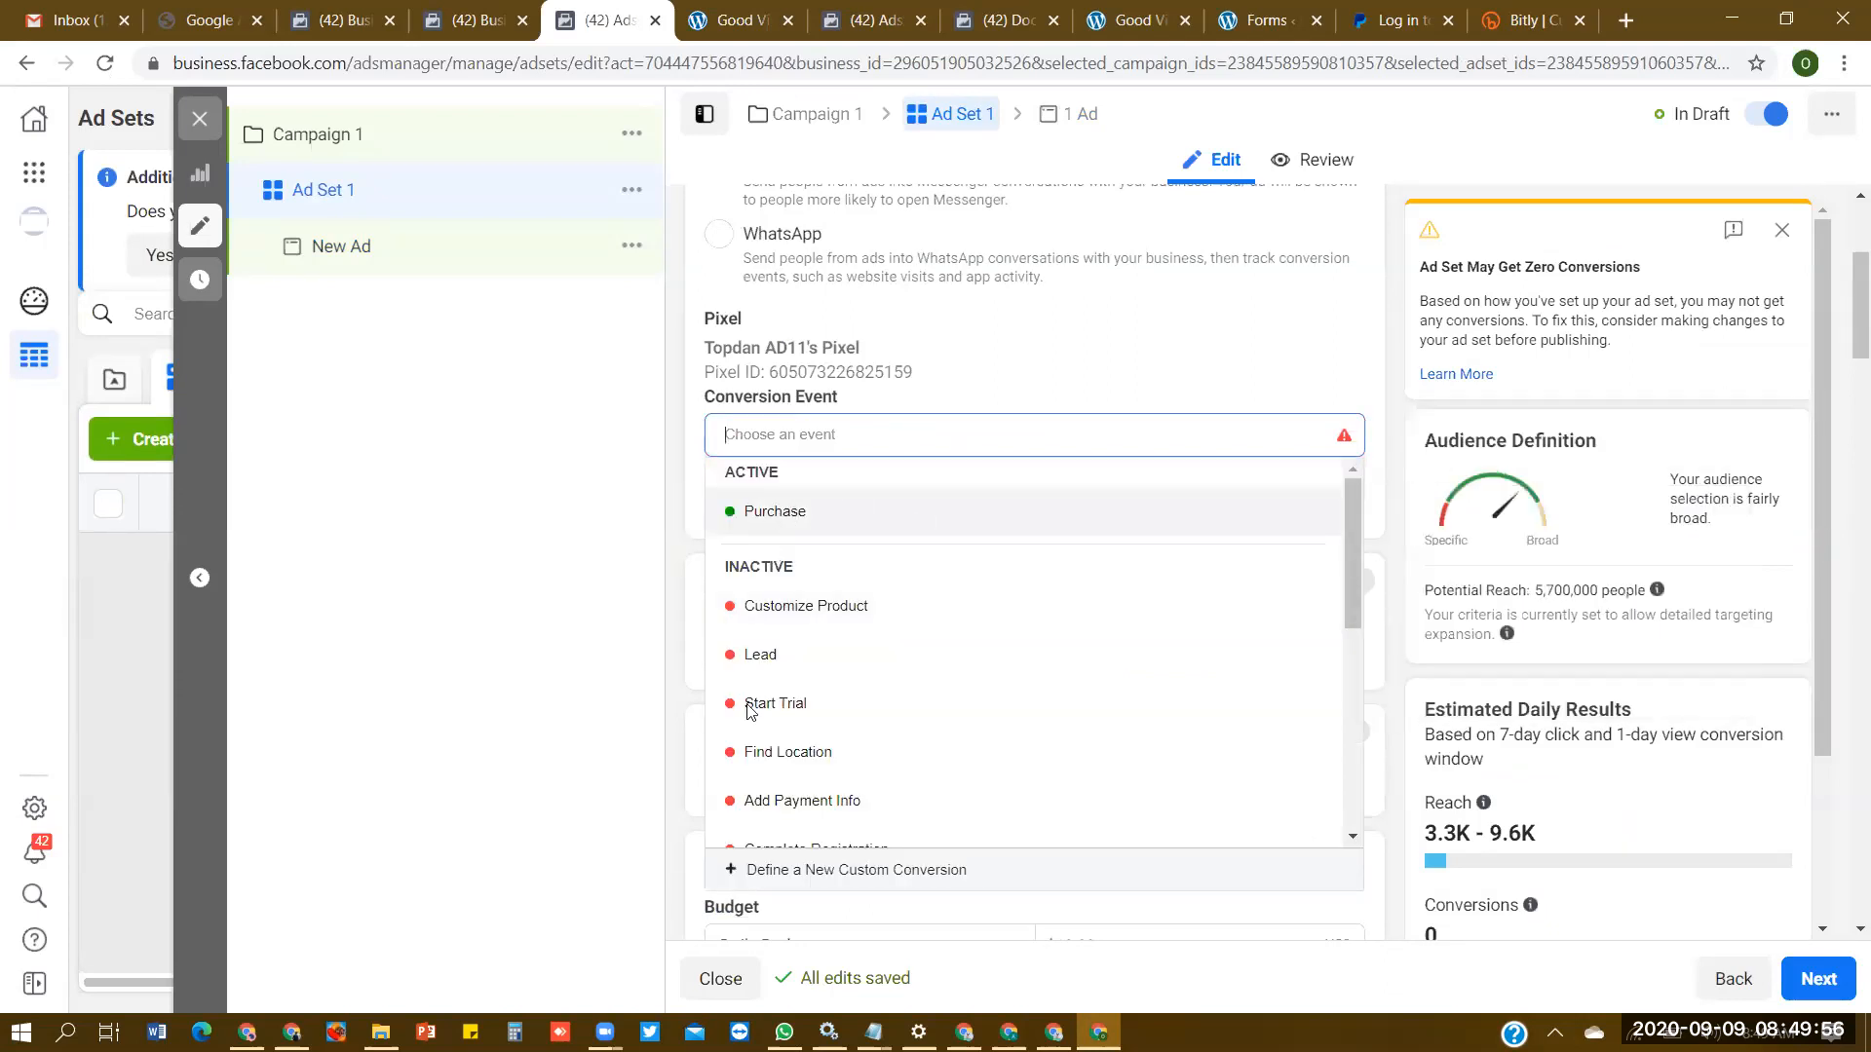
pyautogui.click(790, 527)
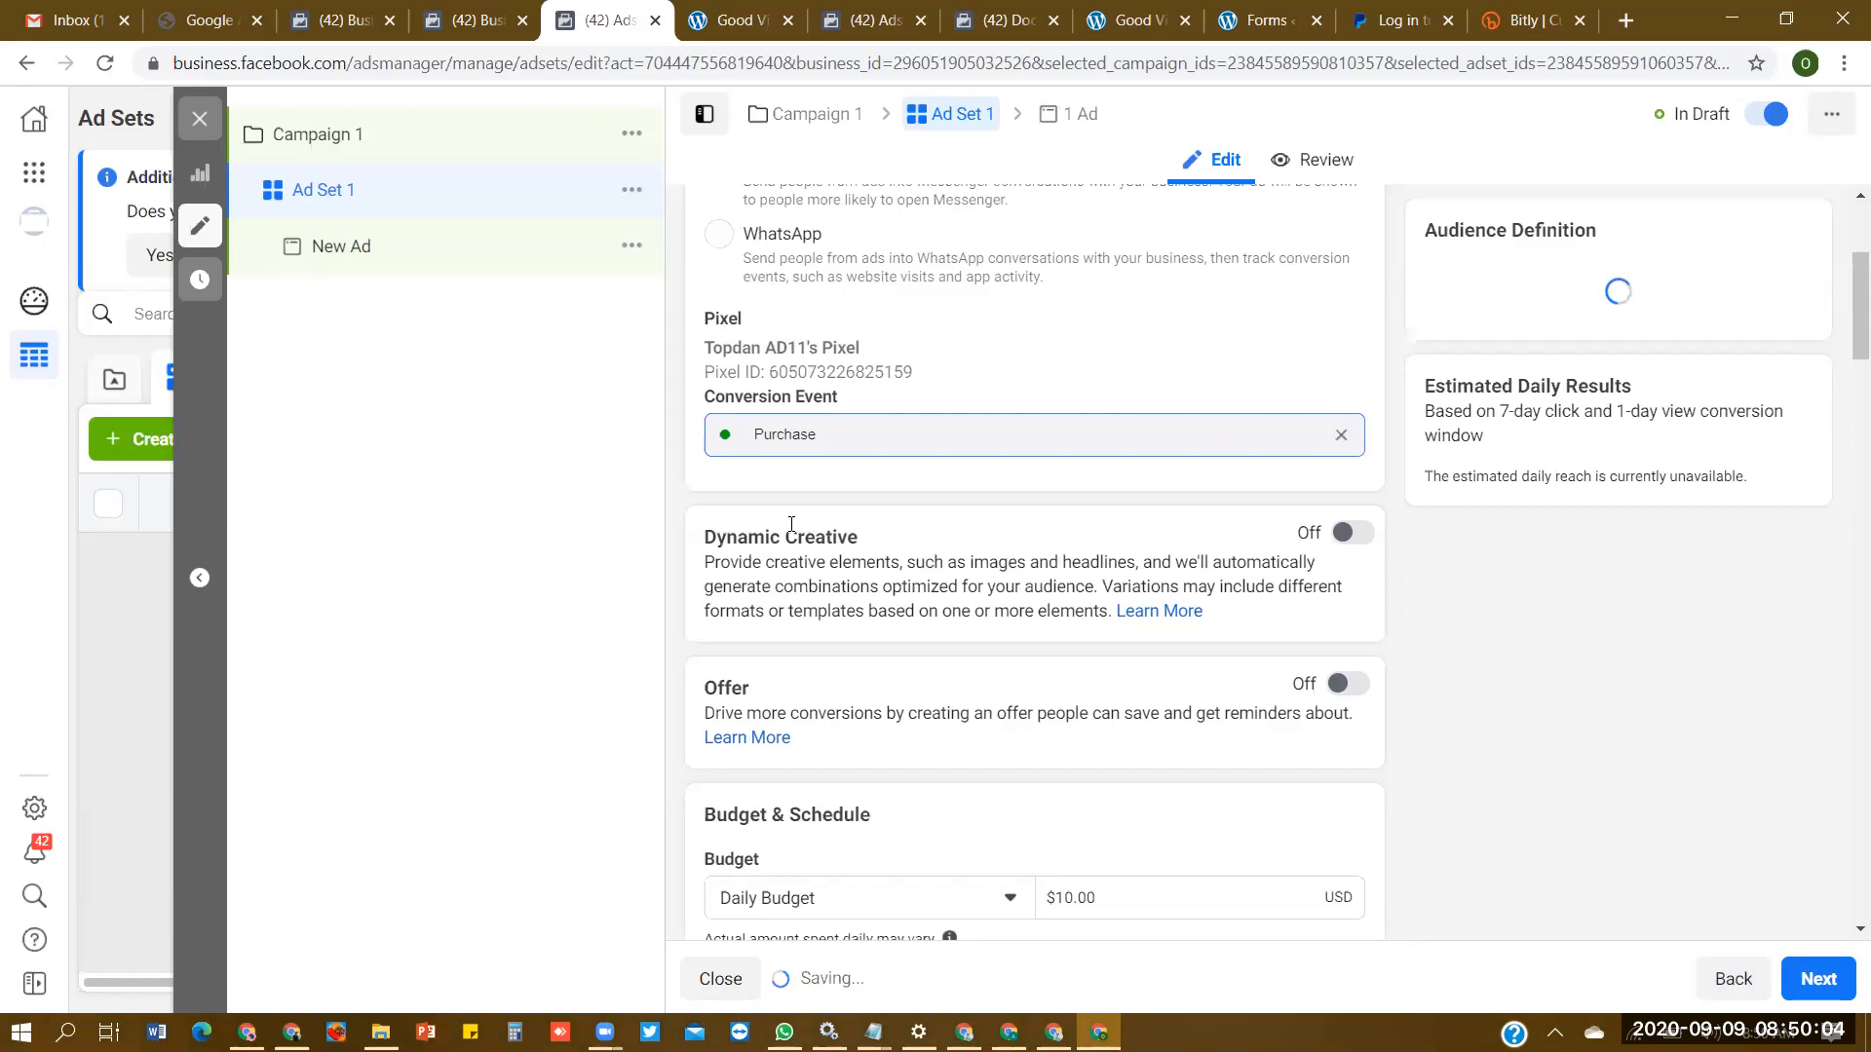
# - Go to the Campaign 1 settings and close the editor without publishing the draft items
pyautogui.click(821, 116)
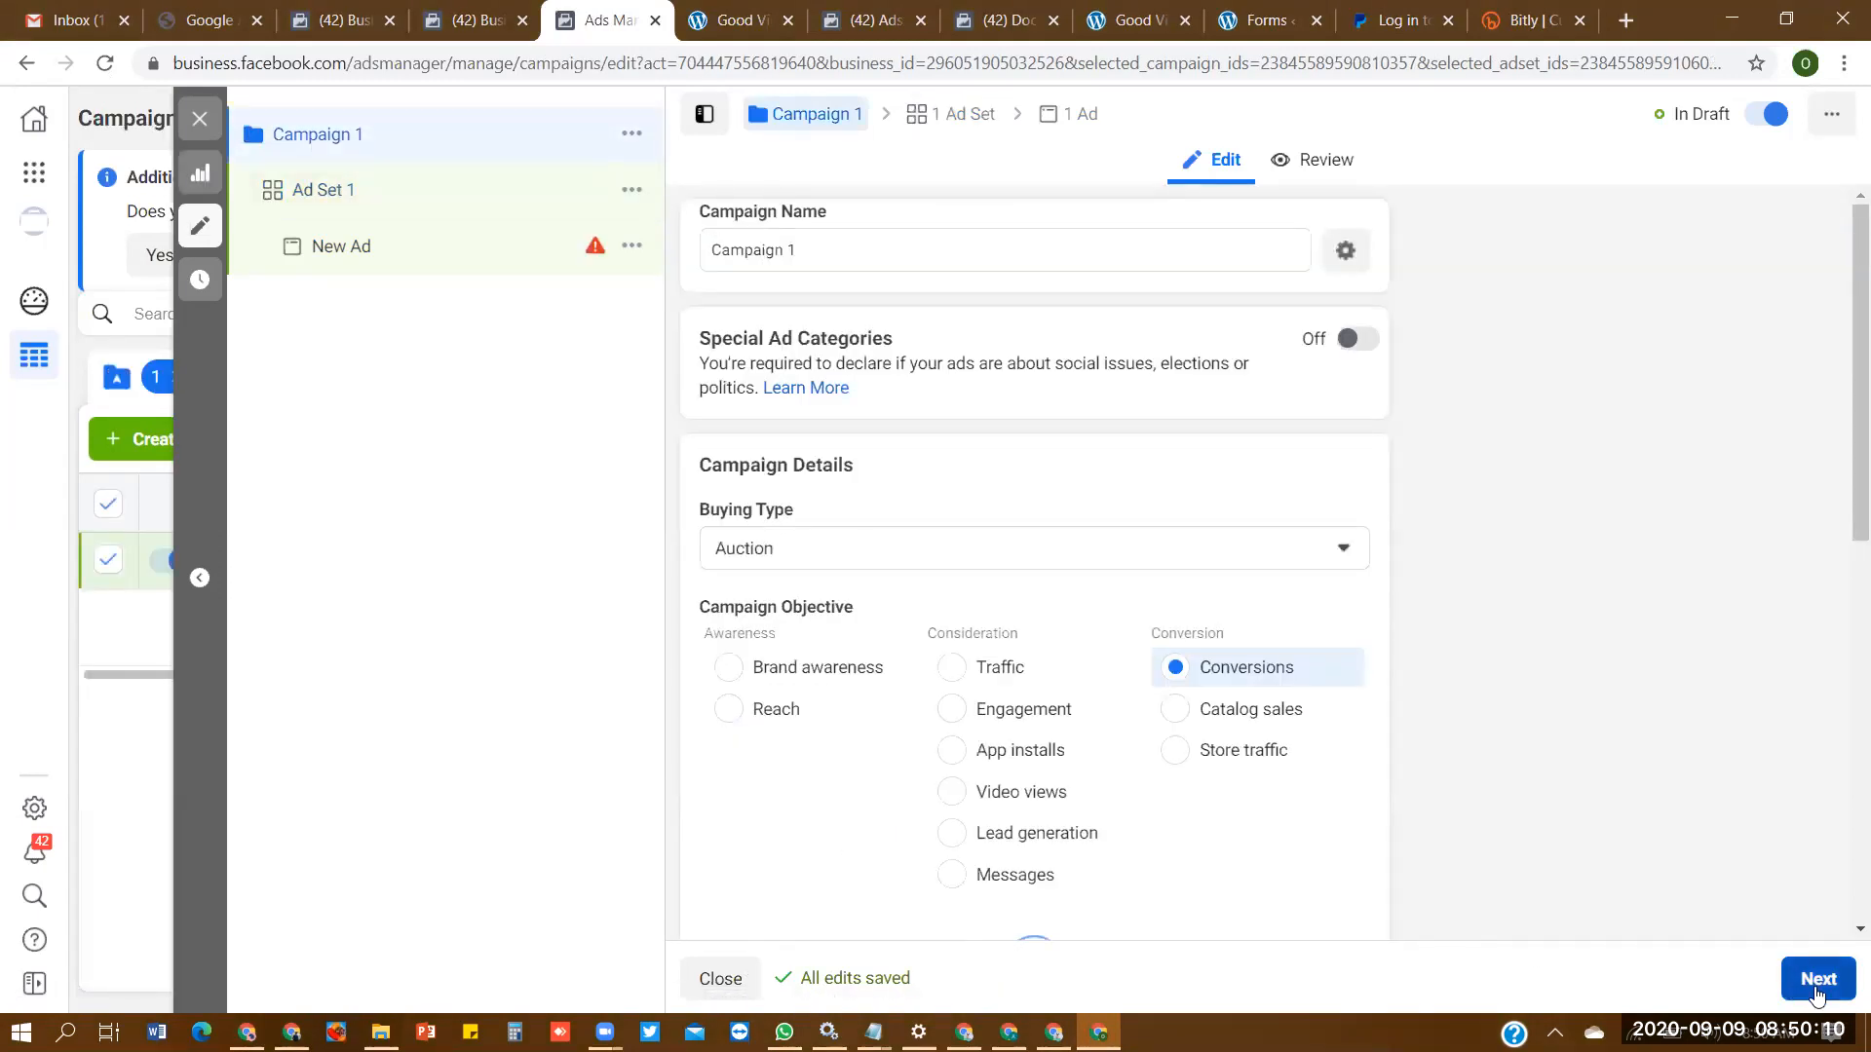
pyautogui.click(722, 980)
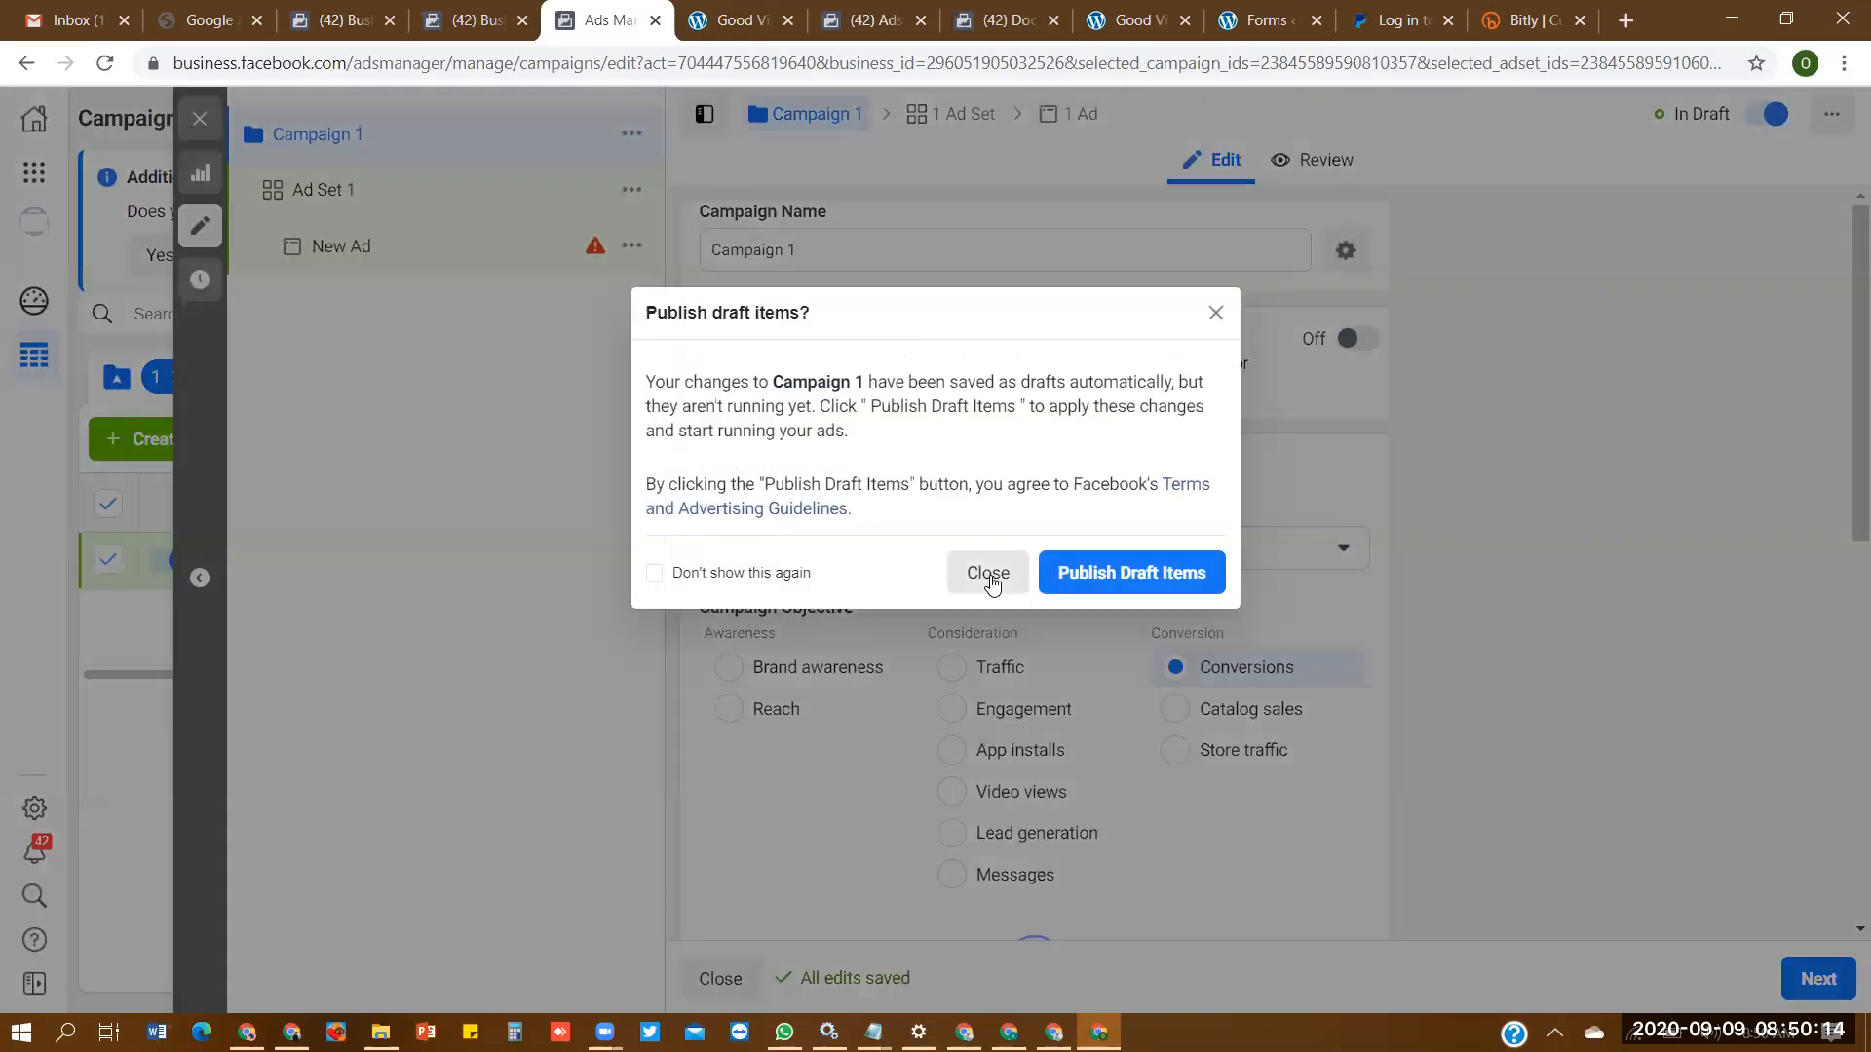
pyautogui.click(989, 577)
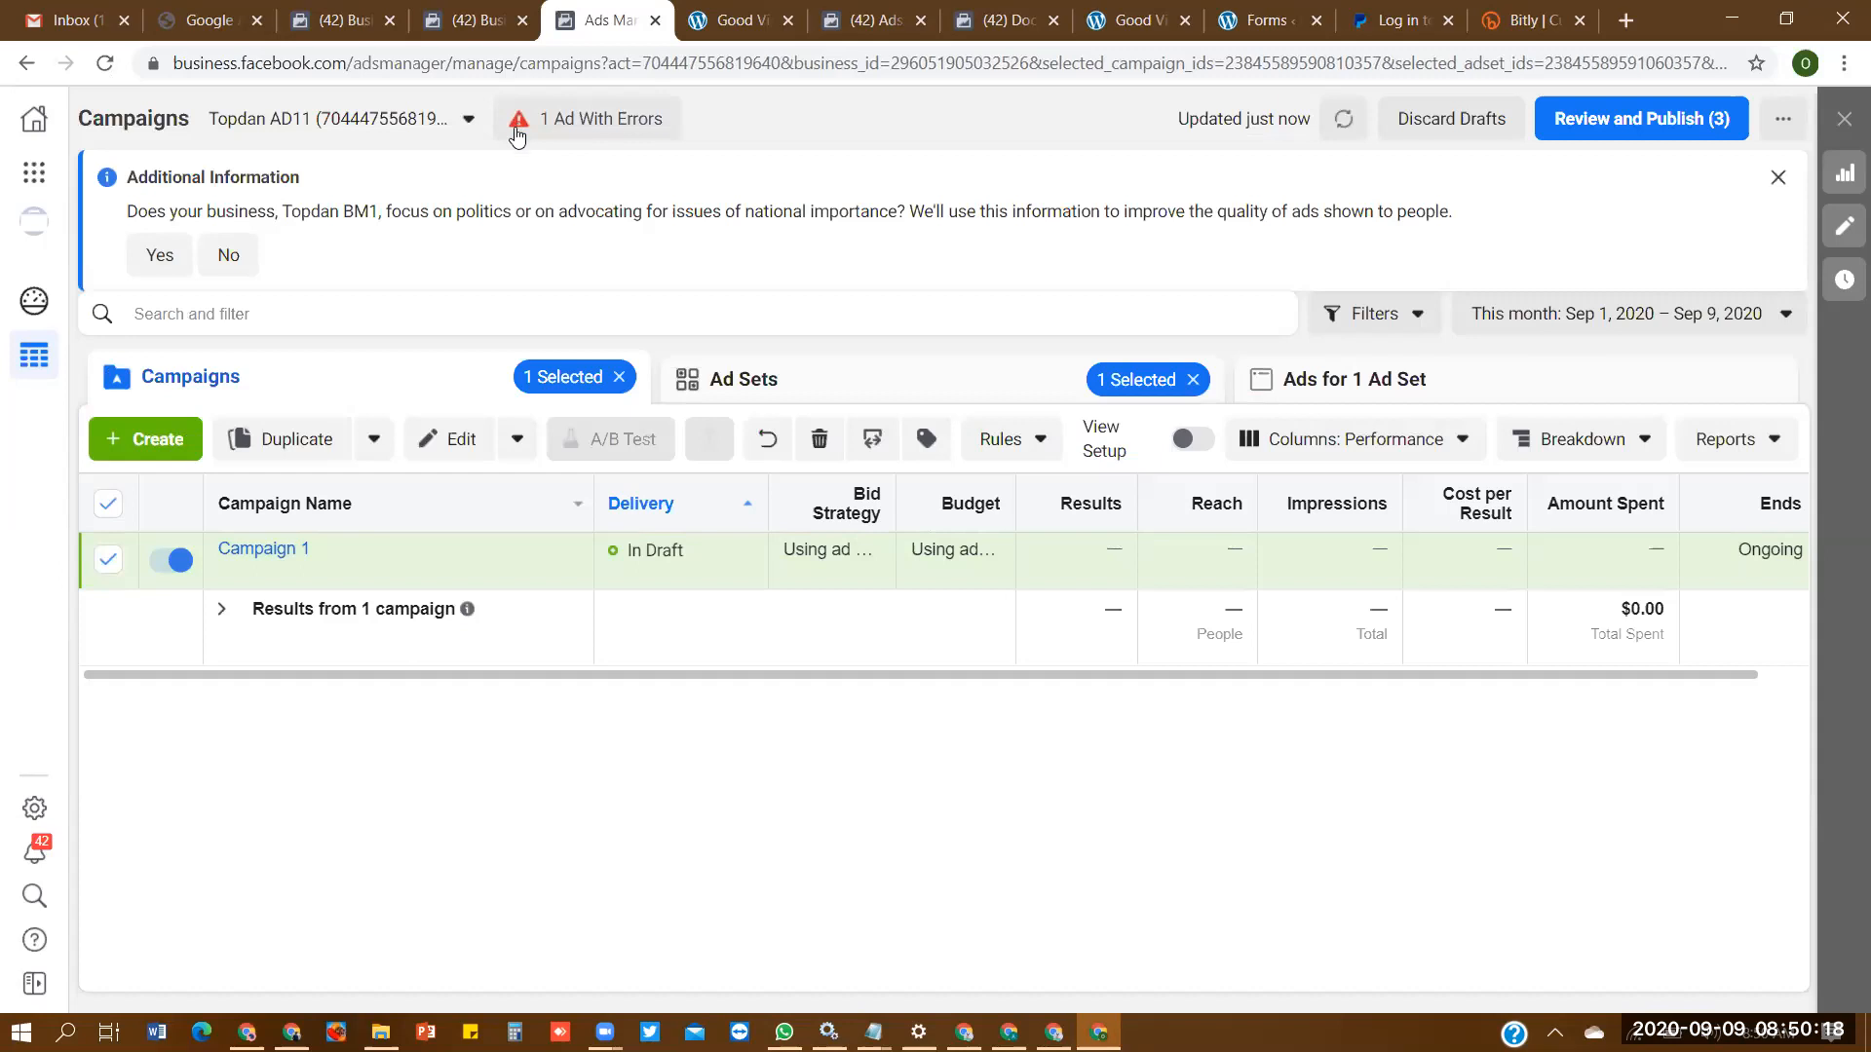
# - Duplicate Campaign 1 as one copy, keeping existing reactions, comments and shares on the new ads
pyautogui.click(294, 441)
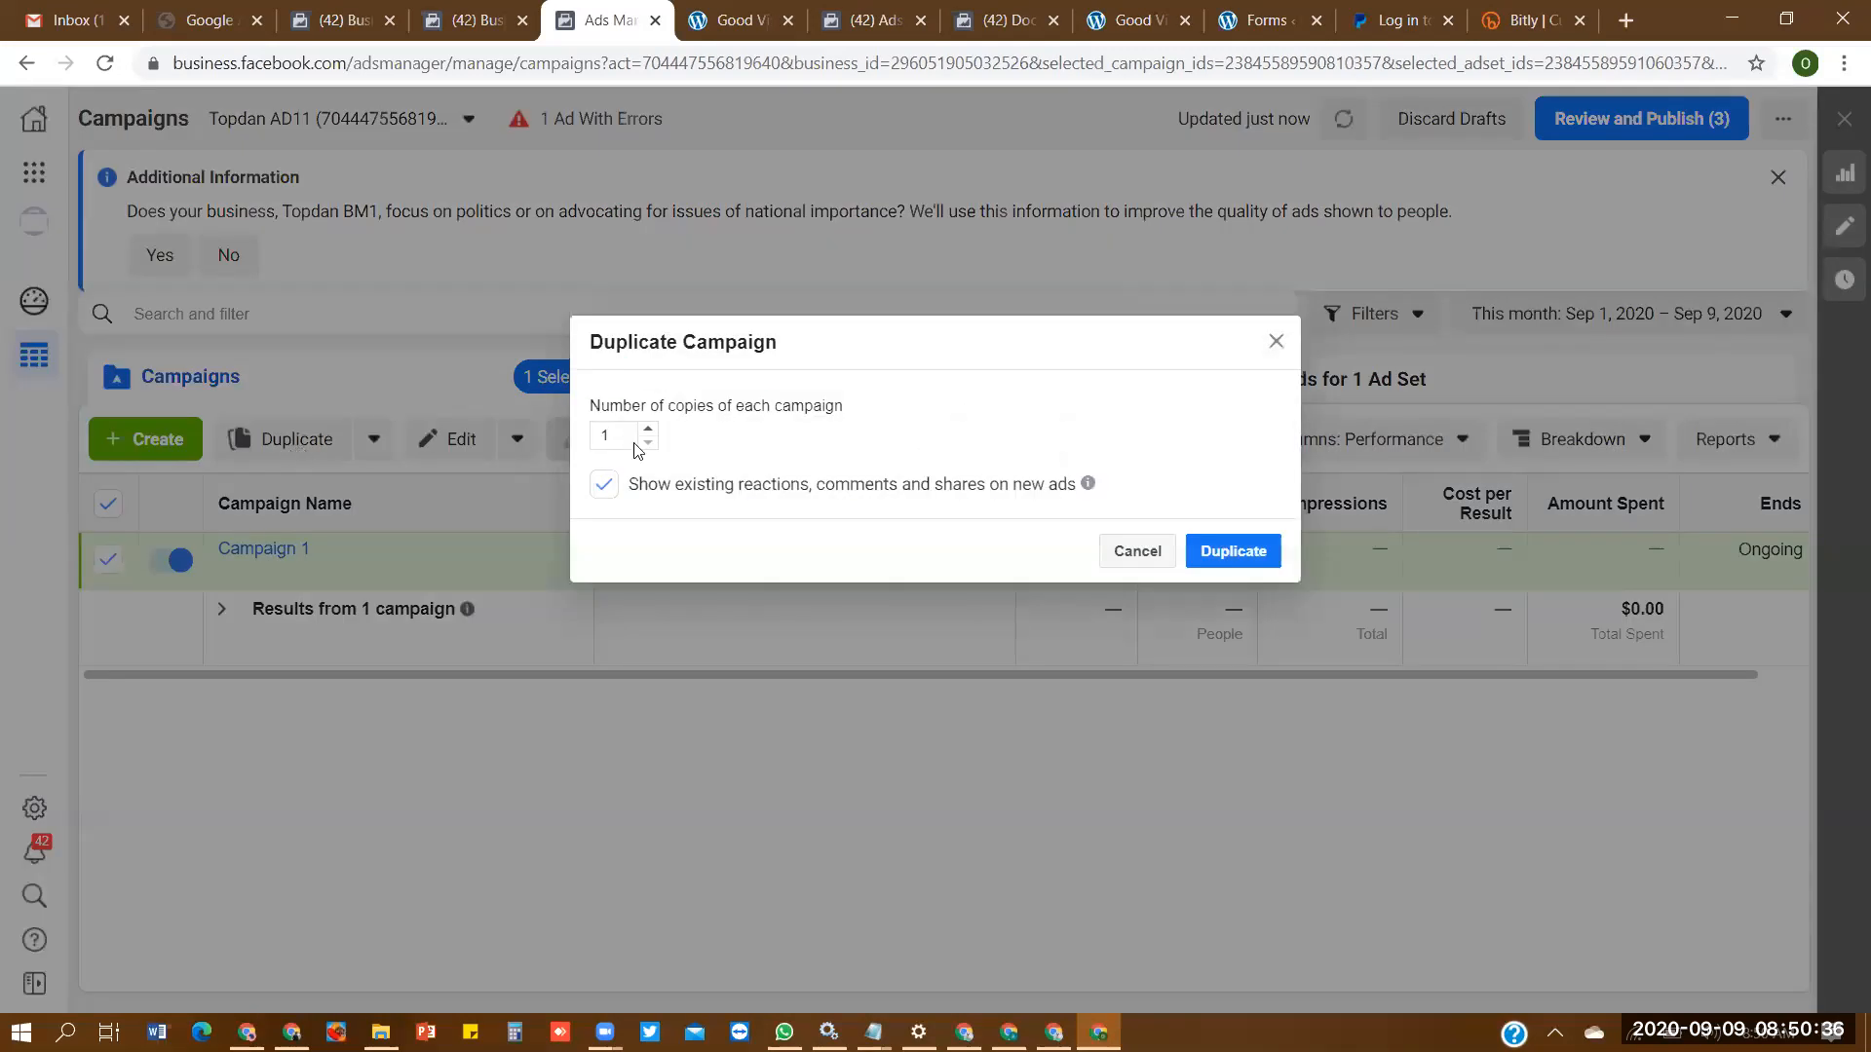
pyautogui.click(648, 432)
pyautogui.click(649, 433)
pyautogui.click(648, 444)
pyautogui.click(648, 443)
pyautogui.click(648, 443)
pyautogui.click(648, 444)
pyautogui.click(1256, 552)
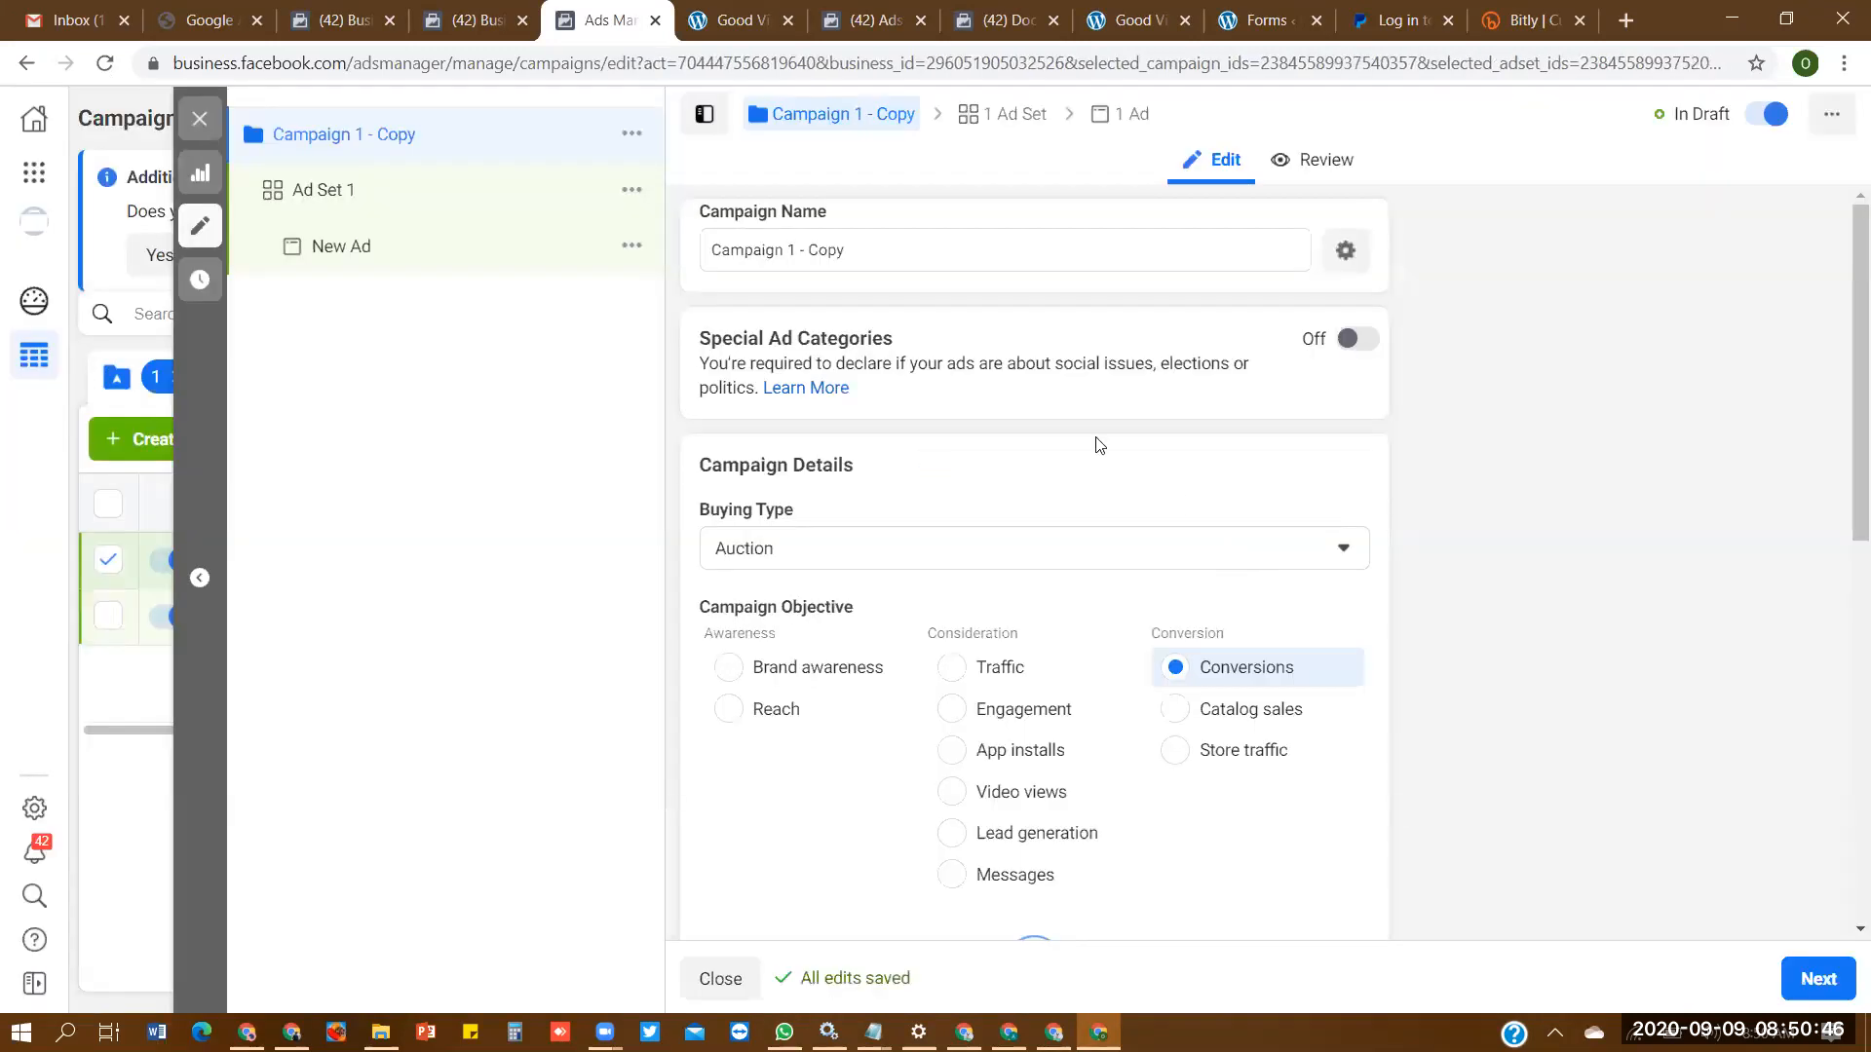
# - Rename the duplicated campaign as Campaign 2 and its ad set as Ad Set 2
pyautogui.moveTo(863, 261); pyautogui.dragTo(797, 255)
pyautogui.write('2')
pyautogui.click(979, 126)
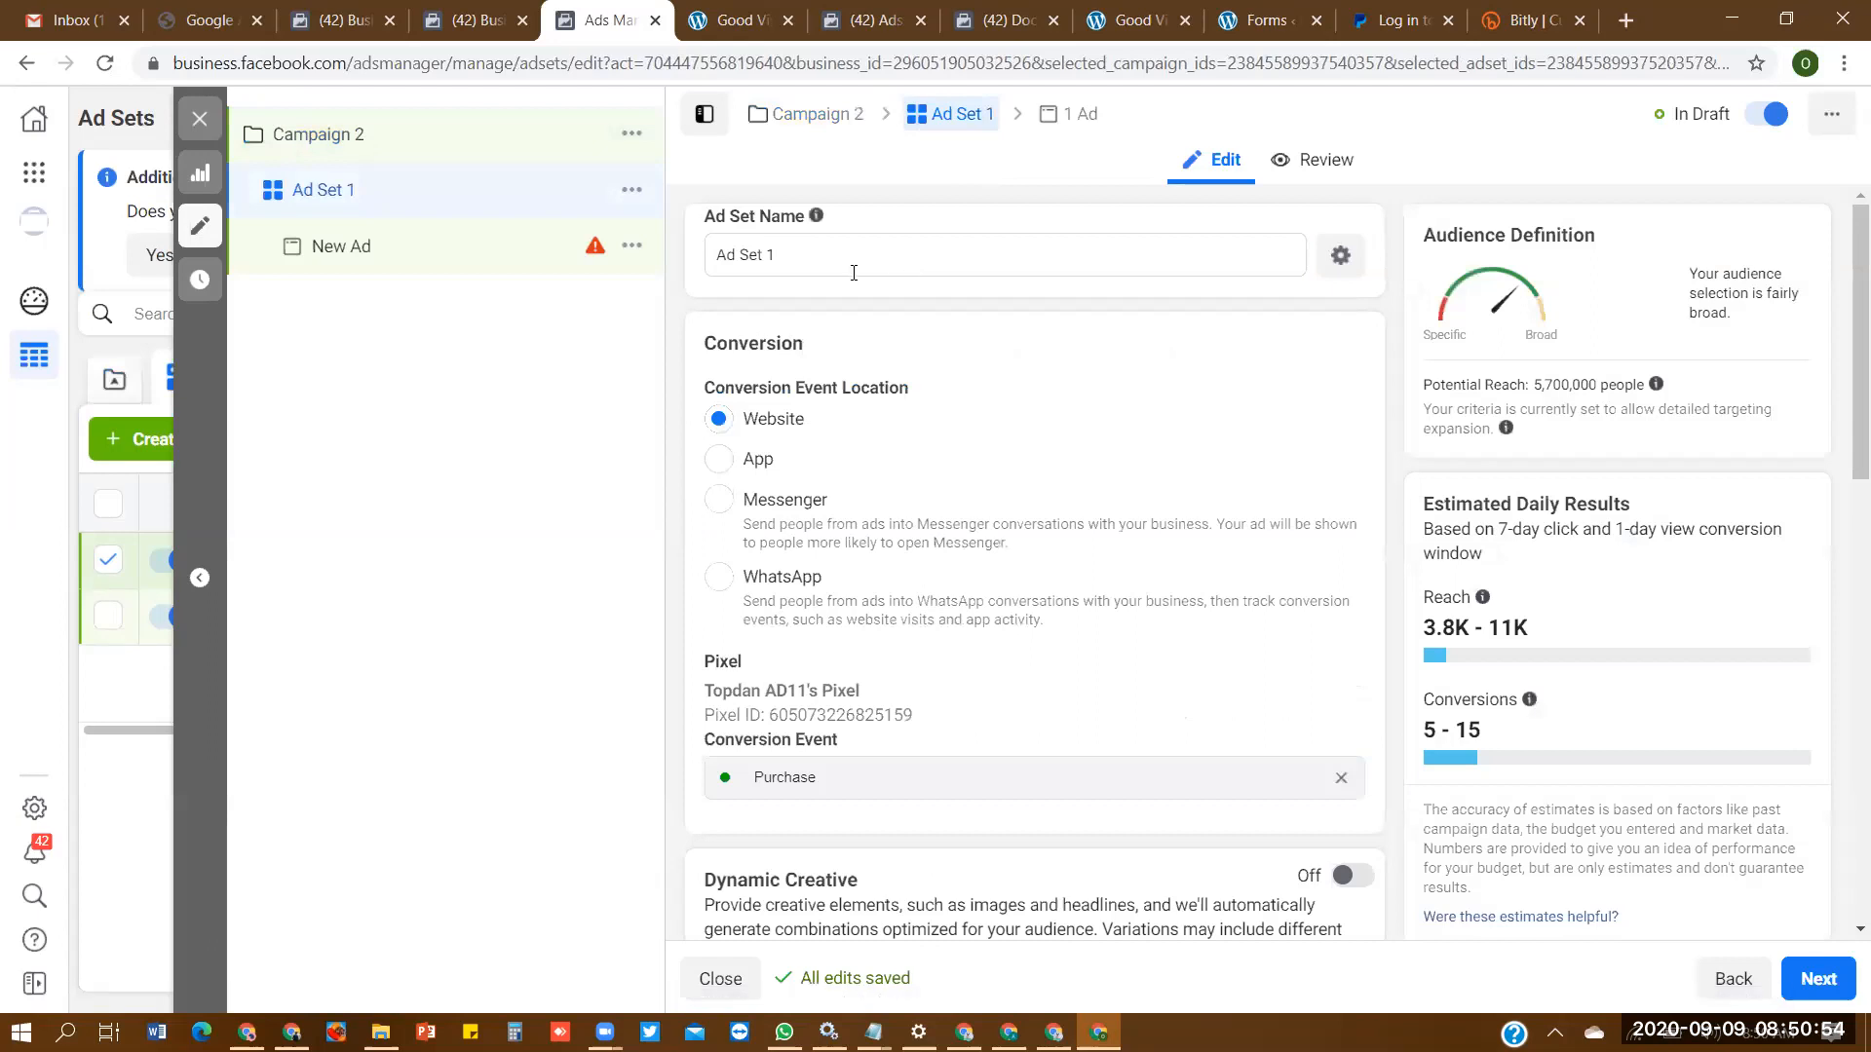
pyautogui.click(835, 256)
pyautogui.press('BackSpace')
pyautogui.write('2')
# - Rename the duplicated campaign's ad as Ad 2 and close the editor without publishing the drafts
pyautogui.click(1072, 114)
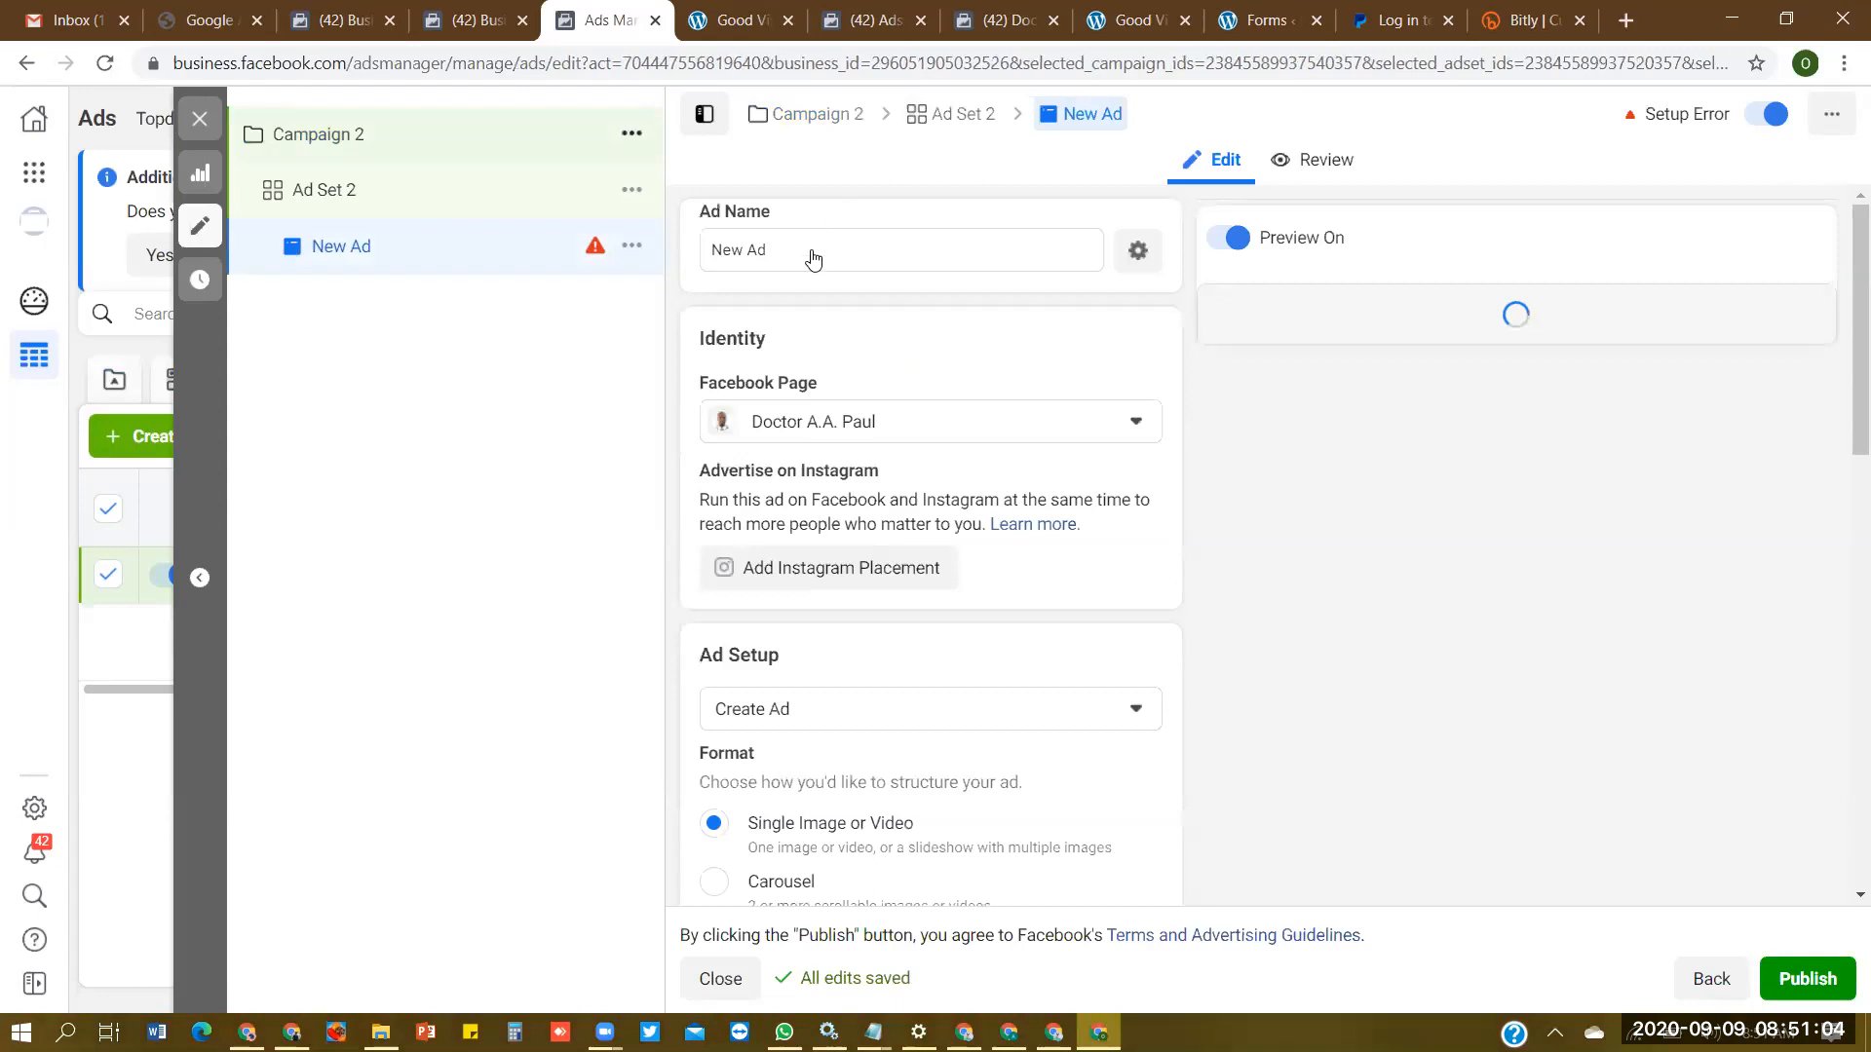
pyautogui.click(780, 248)
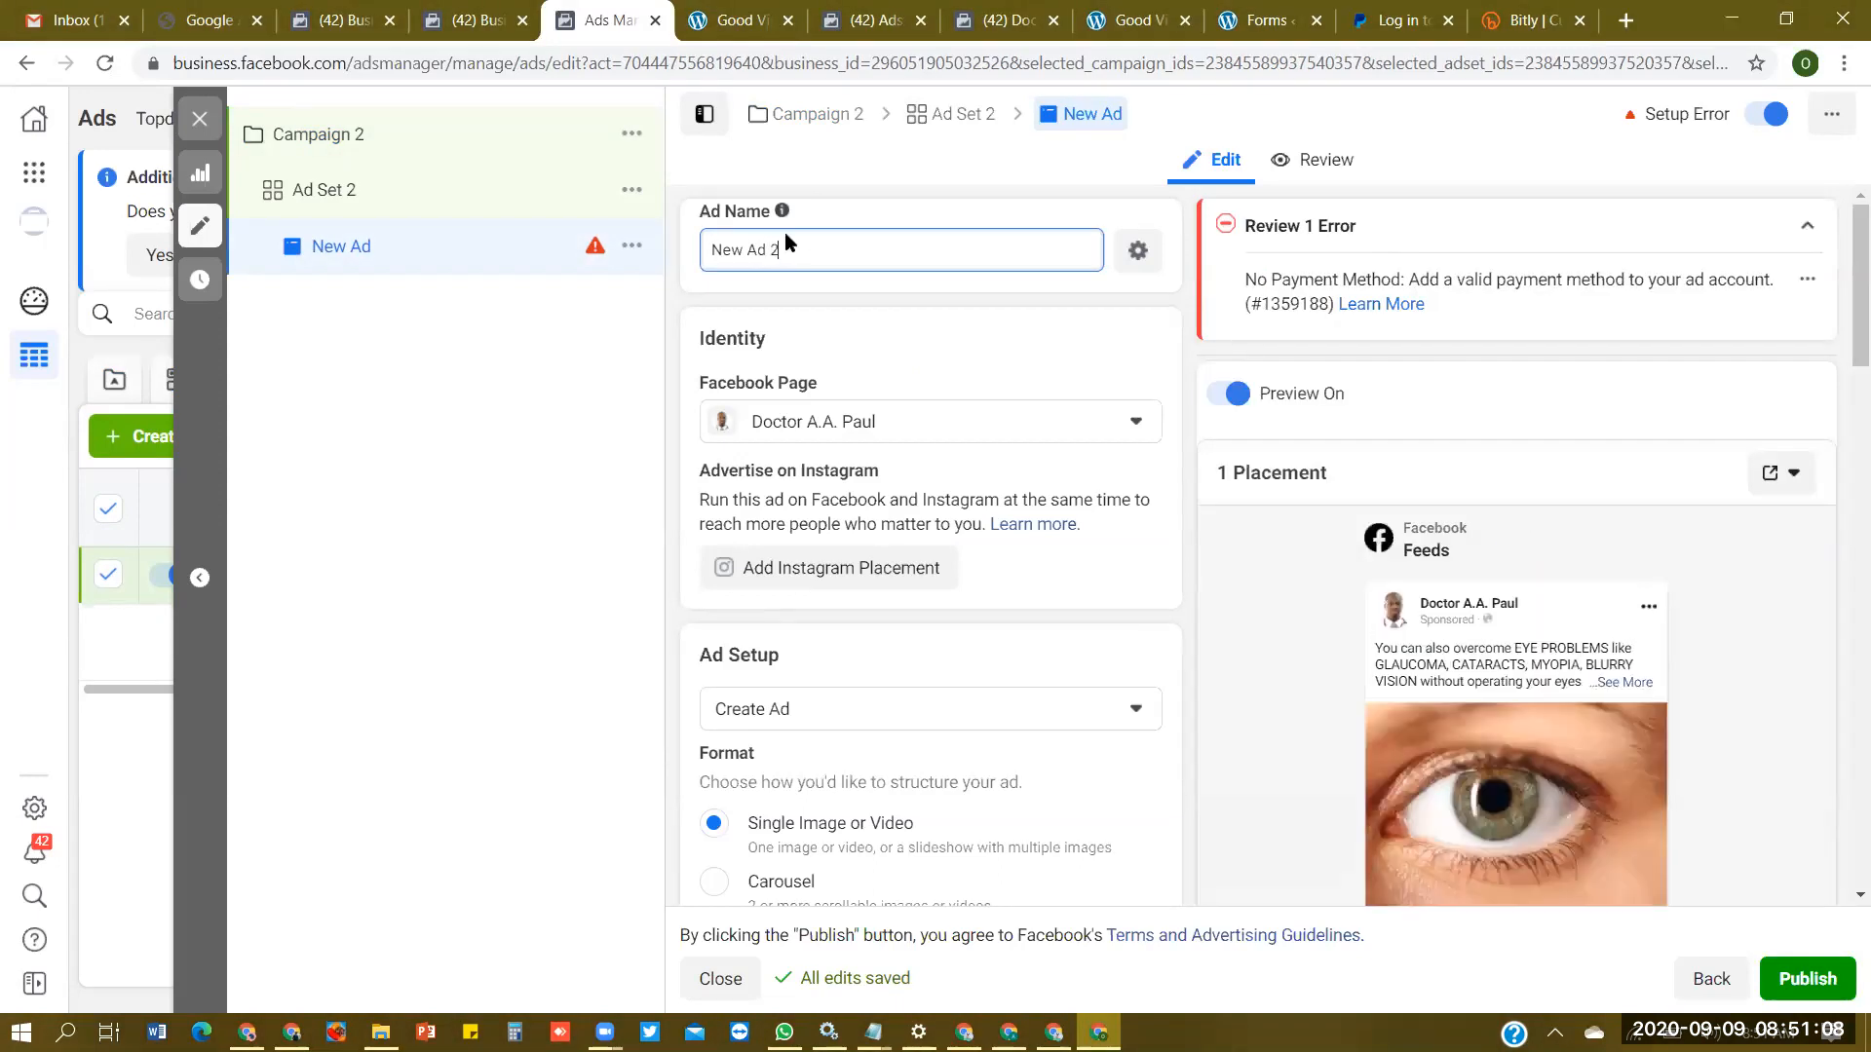
pyautogui.press('BackSpace')
pyautogui.press('BackSpace')
pyautogui.press('BackSpace')
pyautogui.press('BackSpace')
pyautogui.click(721, 981)
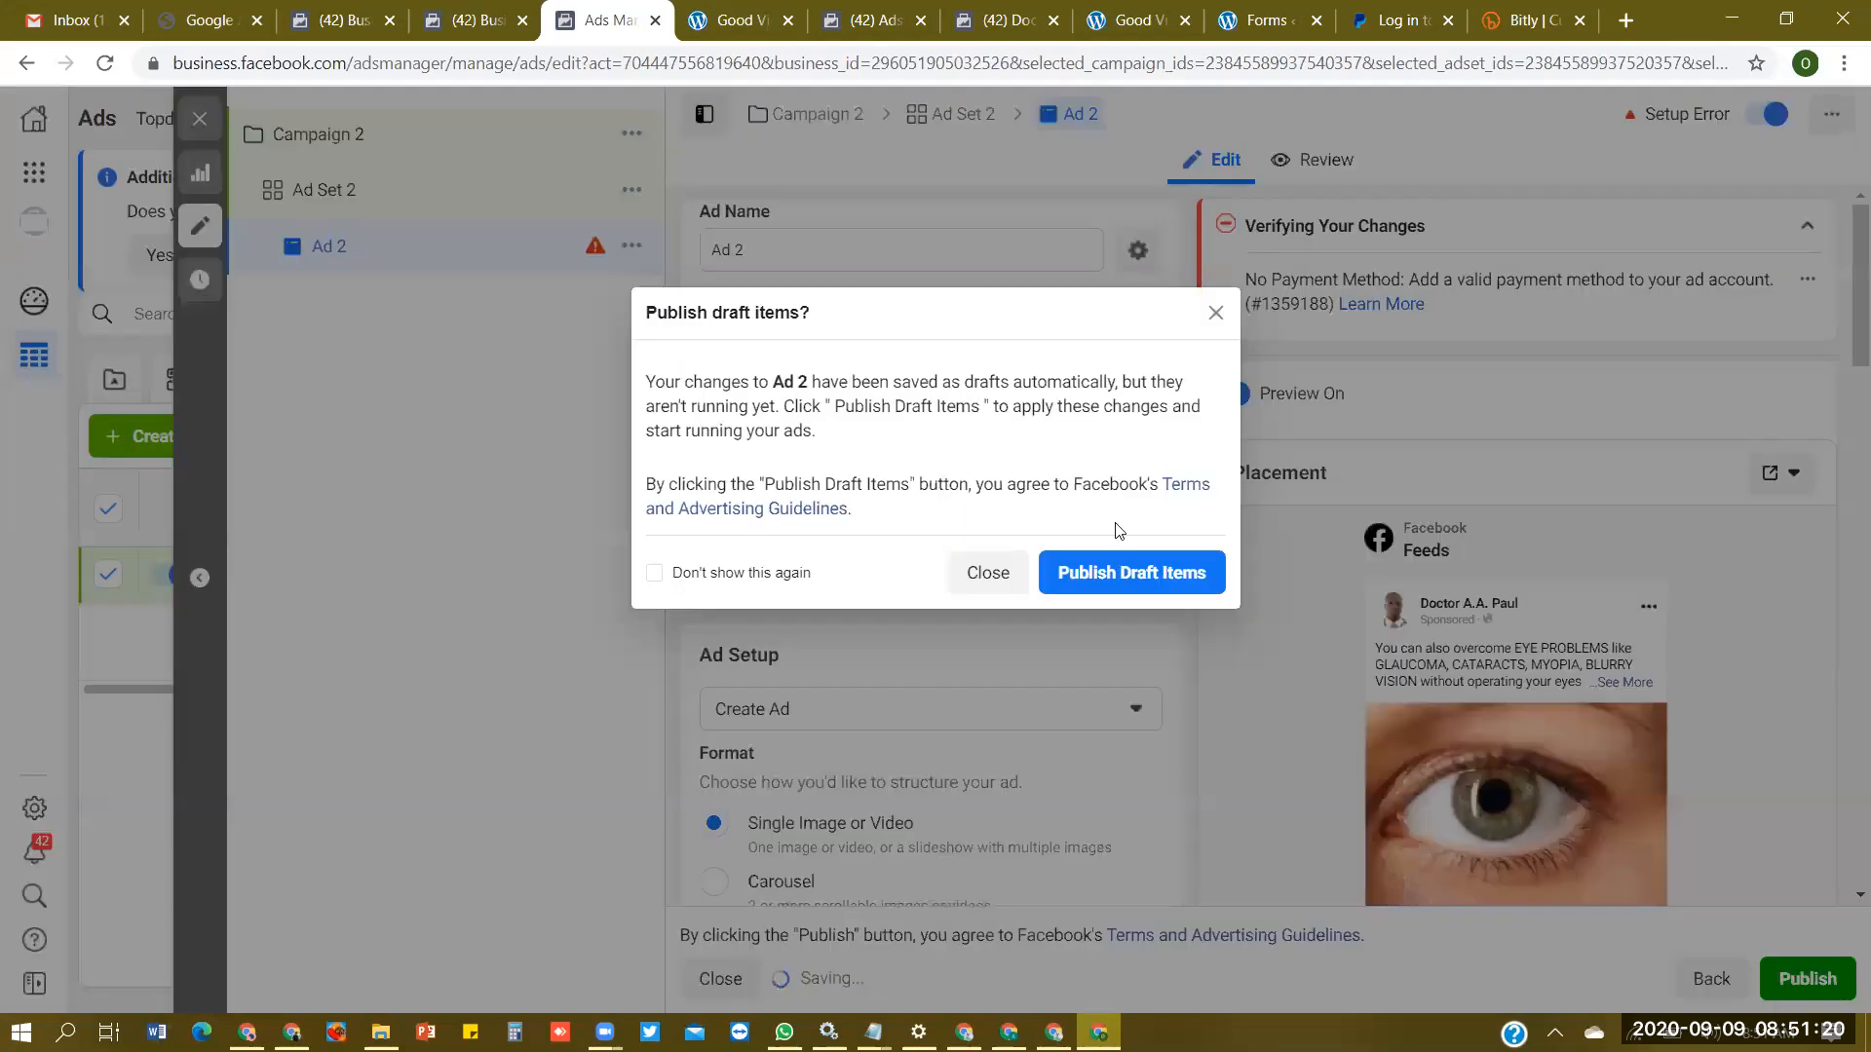
pyautogui.click(989, 573)
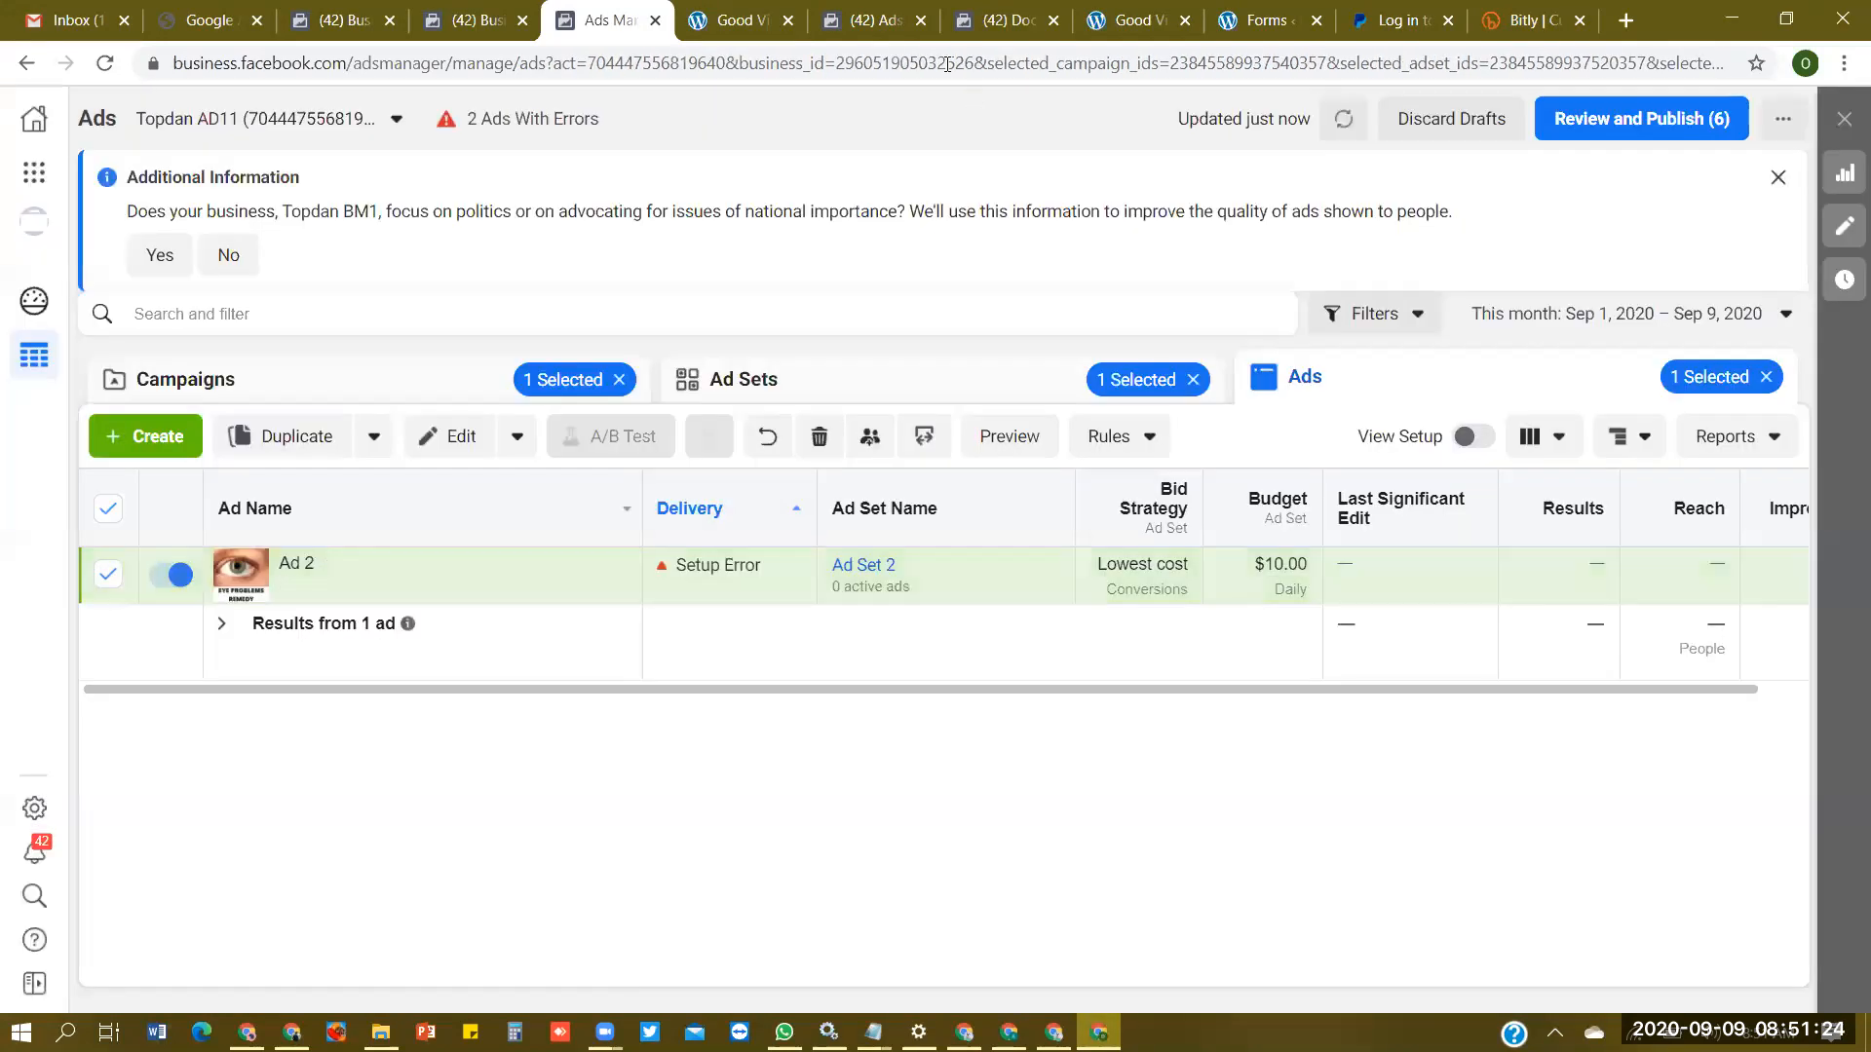
# - Select both Campaign 1 and Campaign 2 in the campaigns list, and switch to the previewed landing page
pyautogui.click(353, 380)
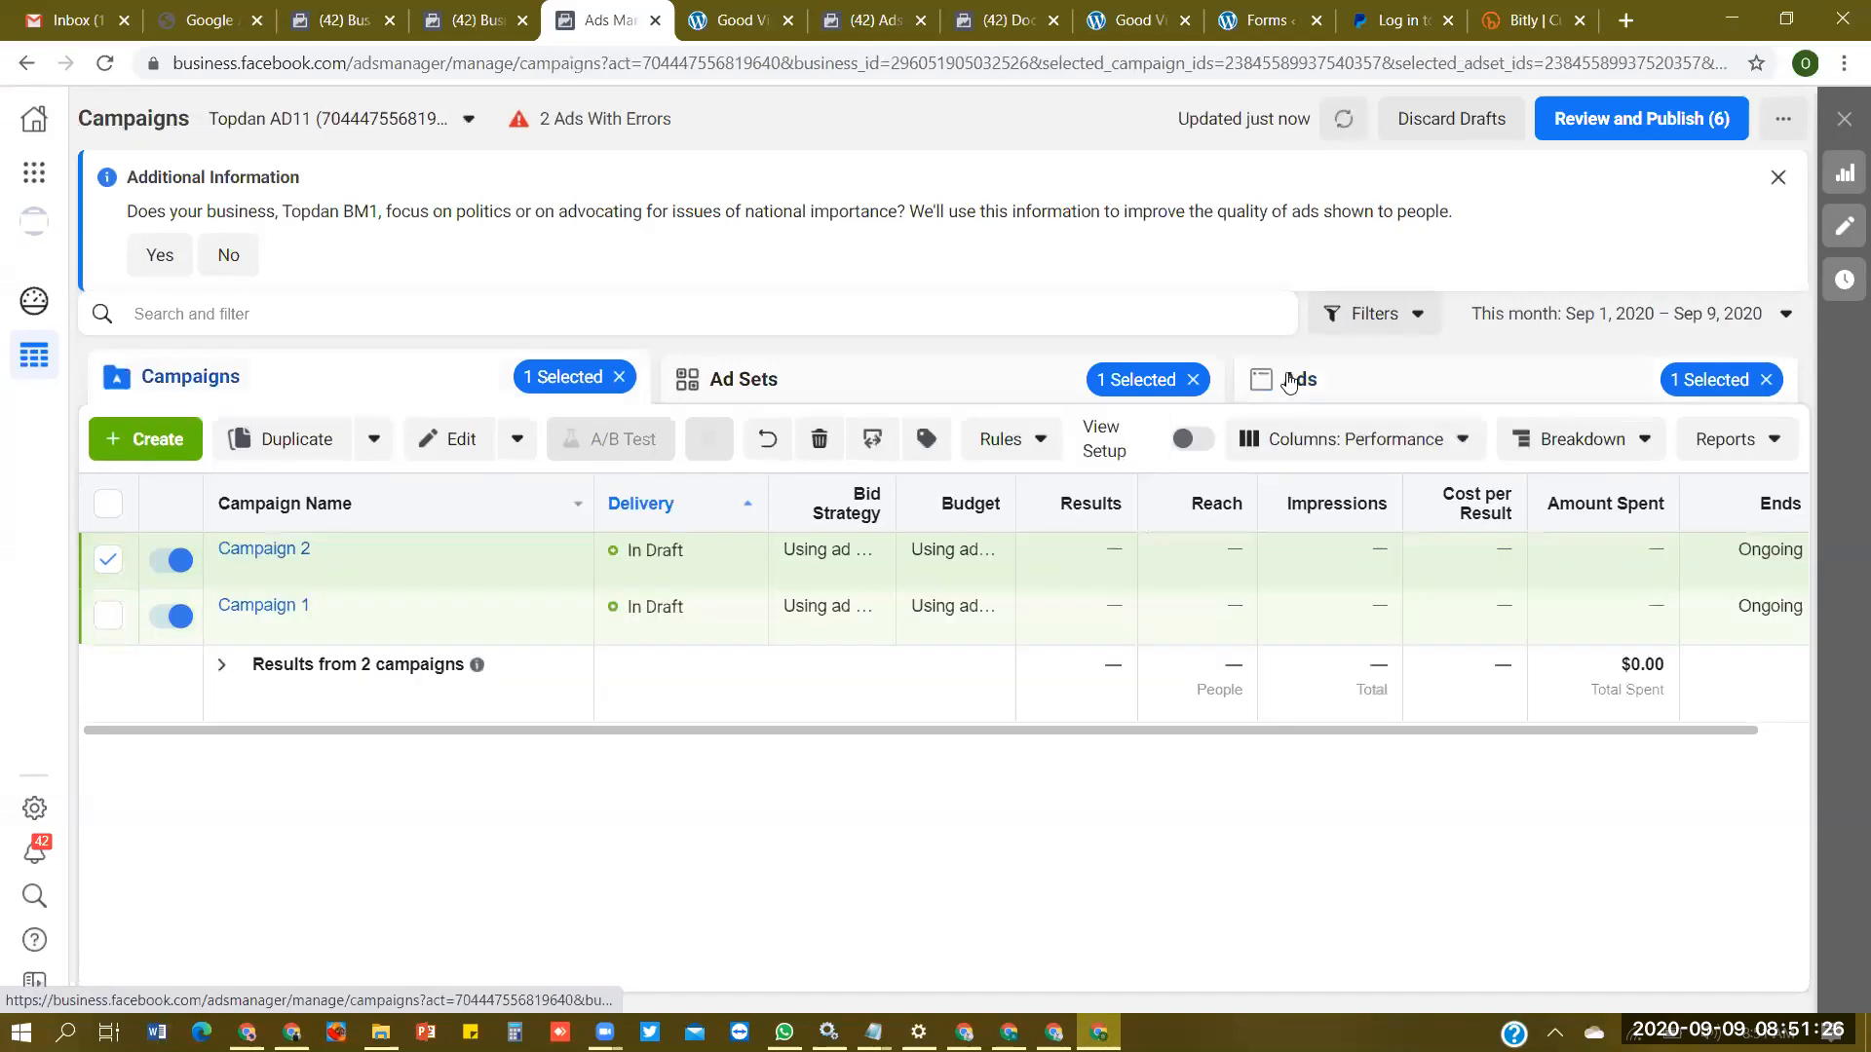
pyautogui.click(107, 508)
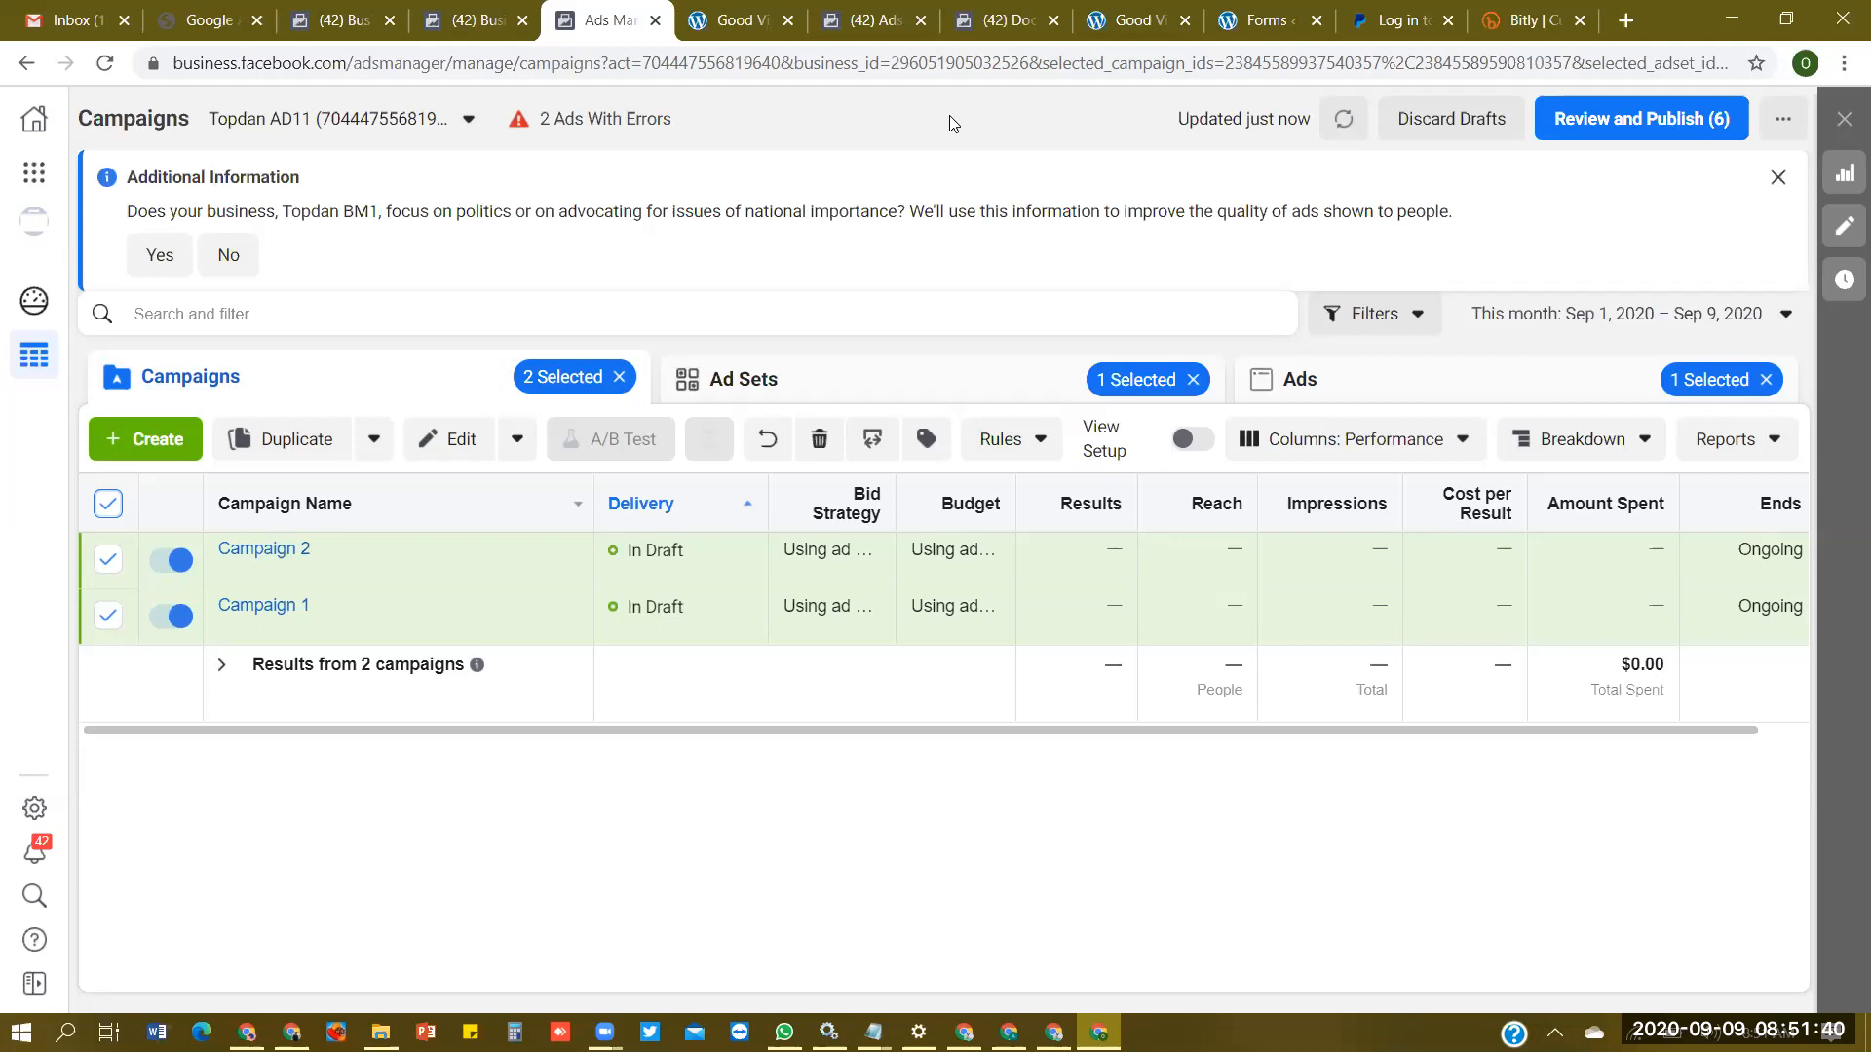
pyautogui.hotkey('ctrl', 'Tab')
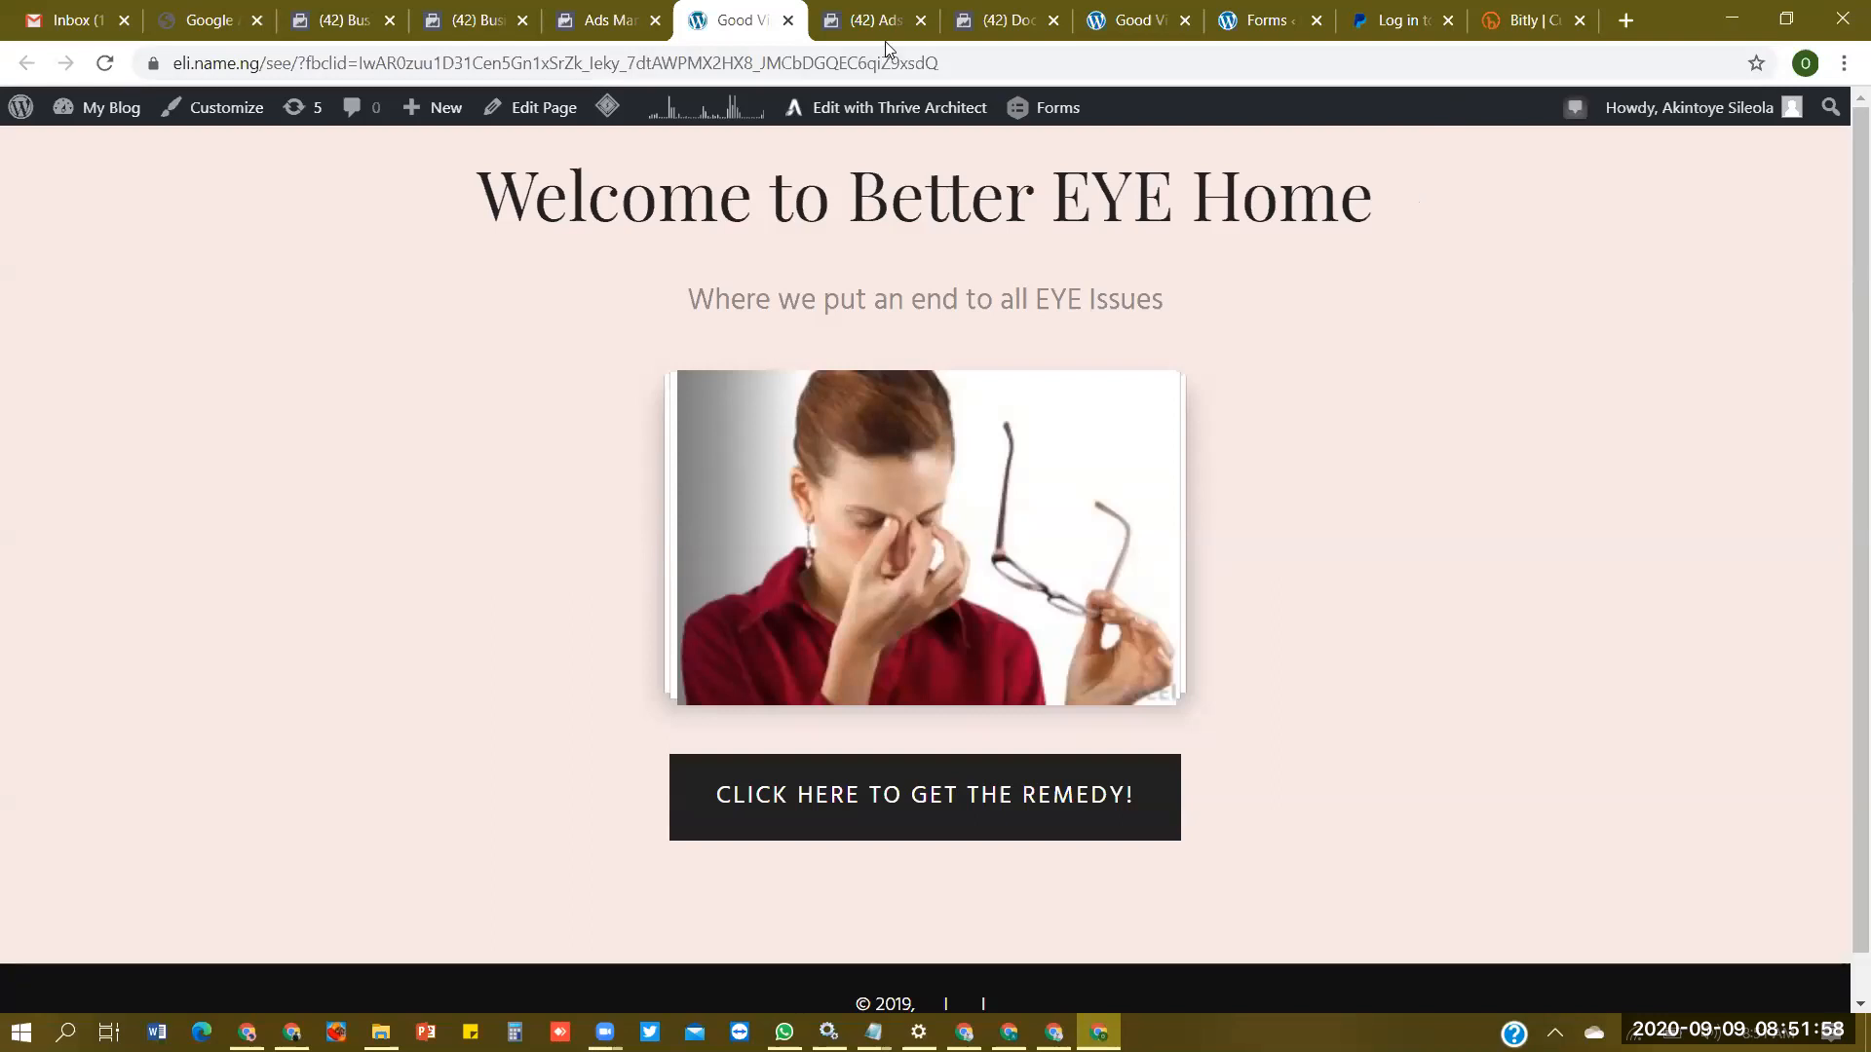
# - Start adding a payment method in the ad account's Payment Settings and choose PayPal as its type
pyautogui.click(870, 20)
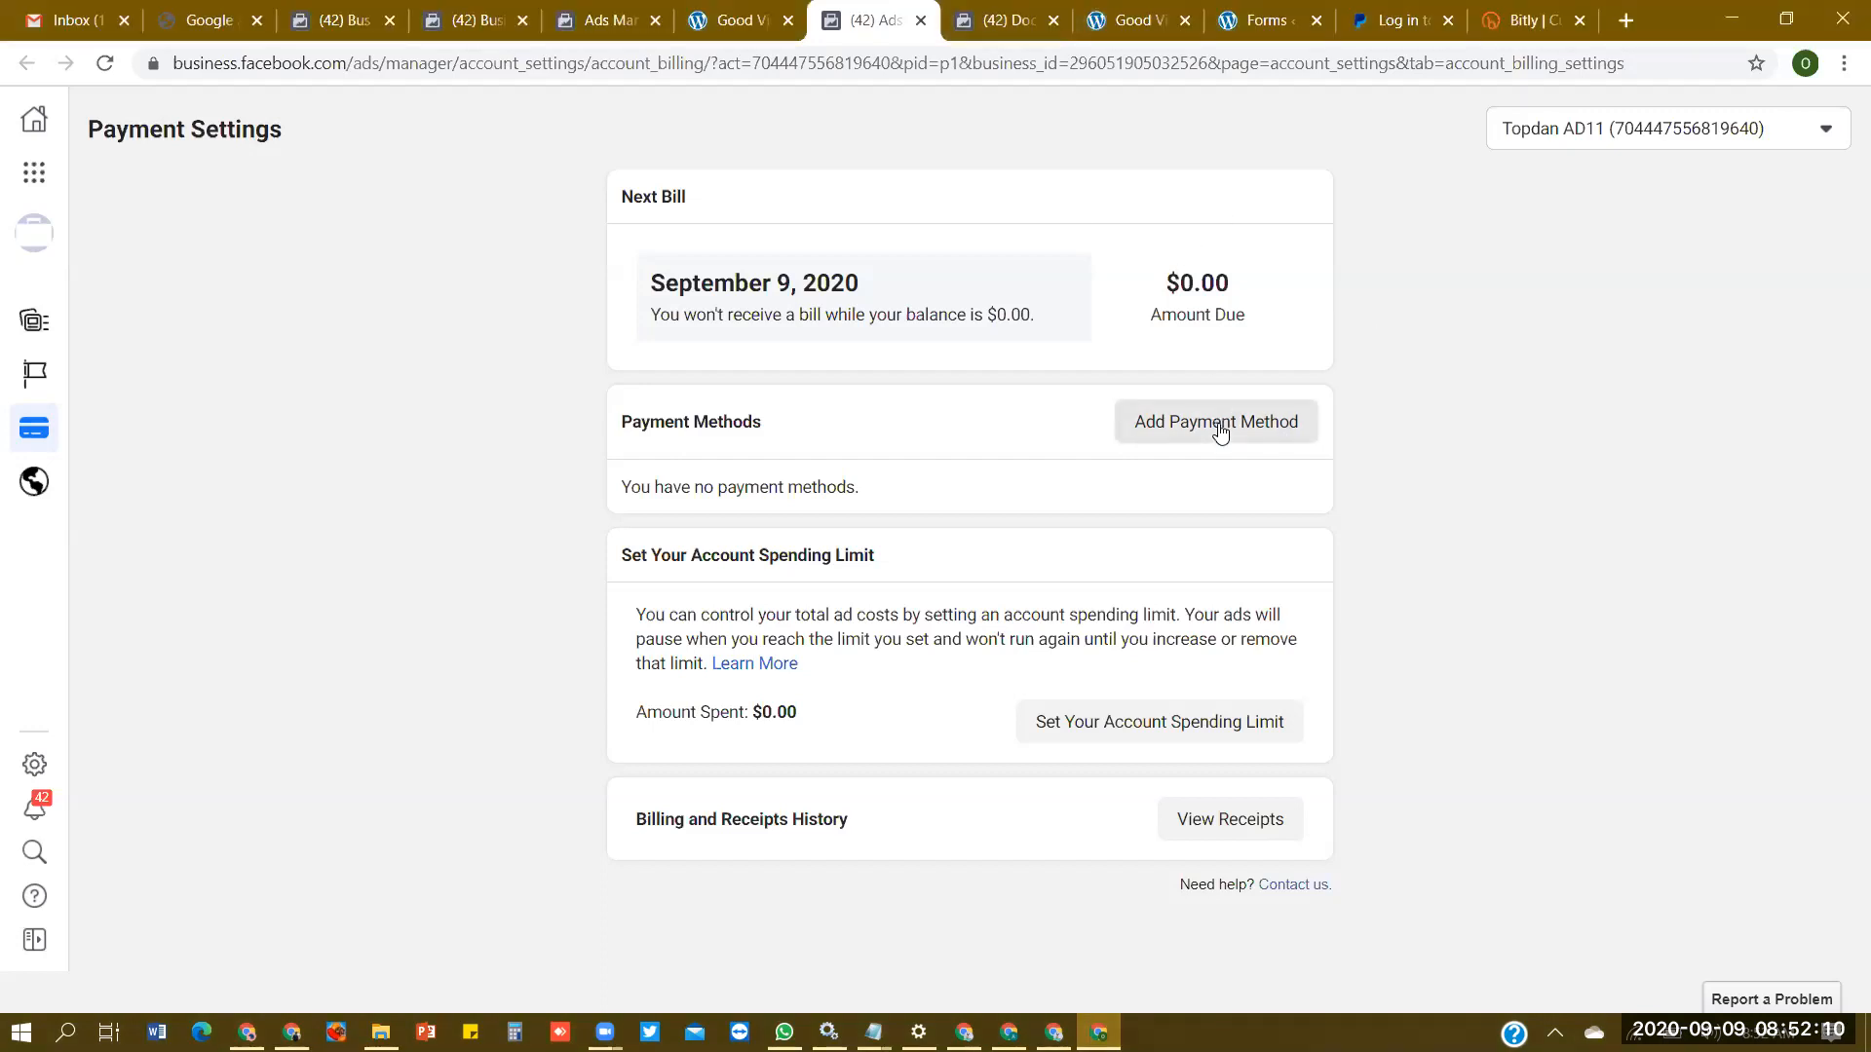
pyautogui.click(1191, 439)
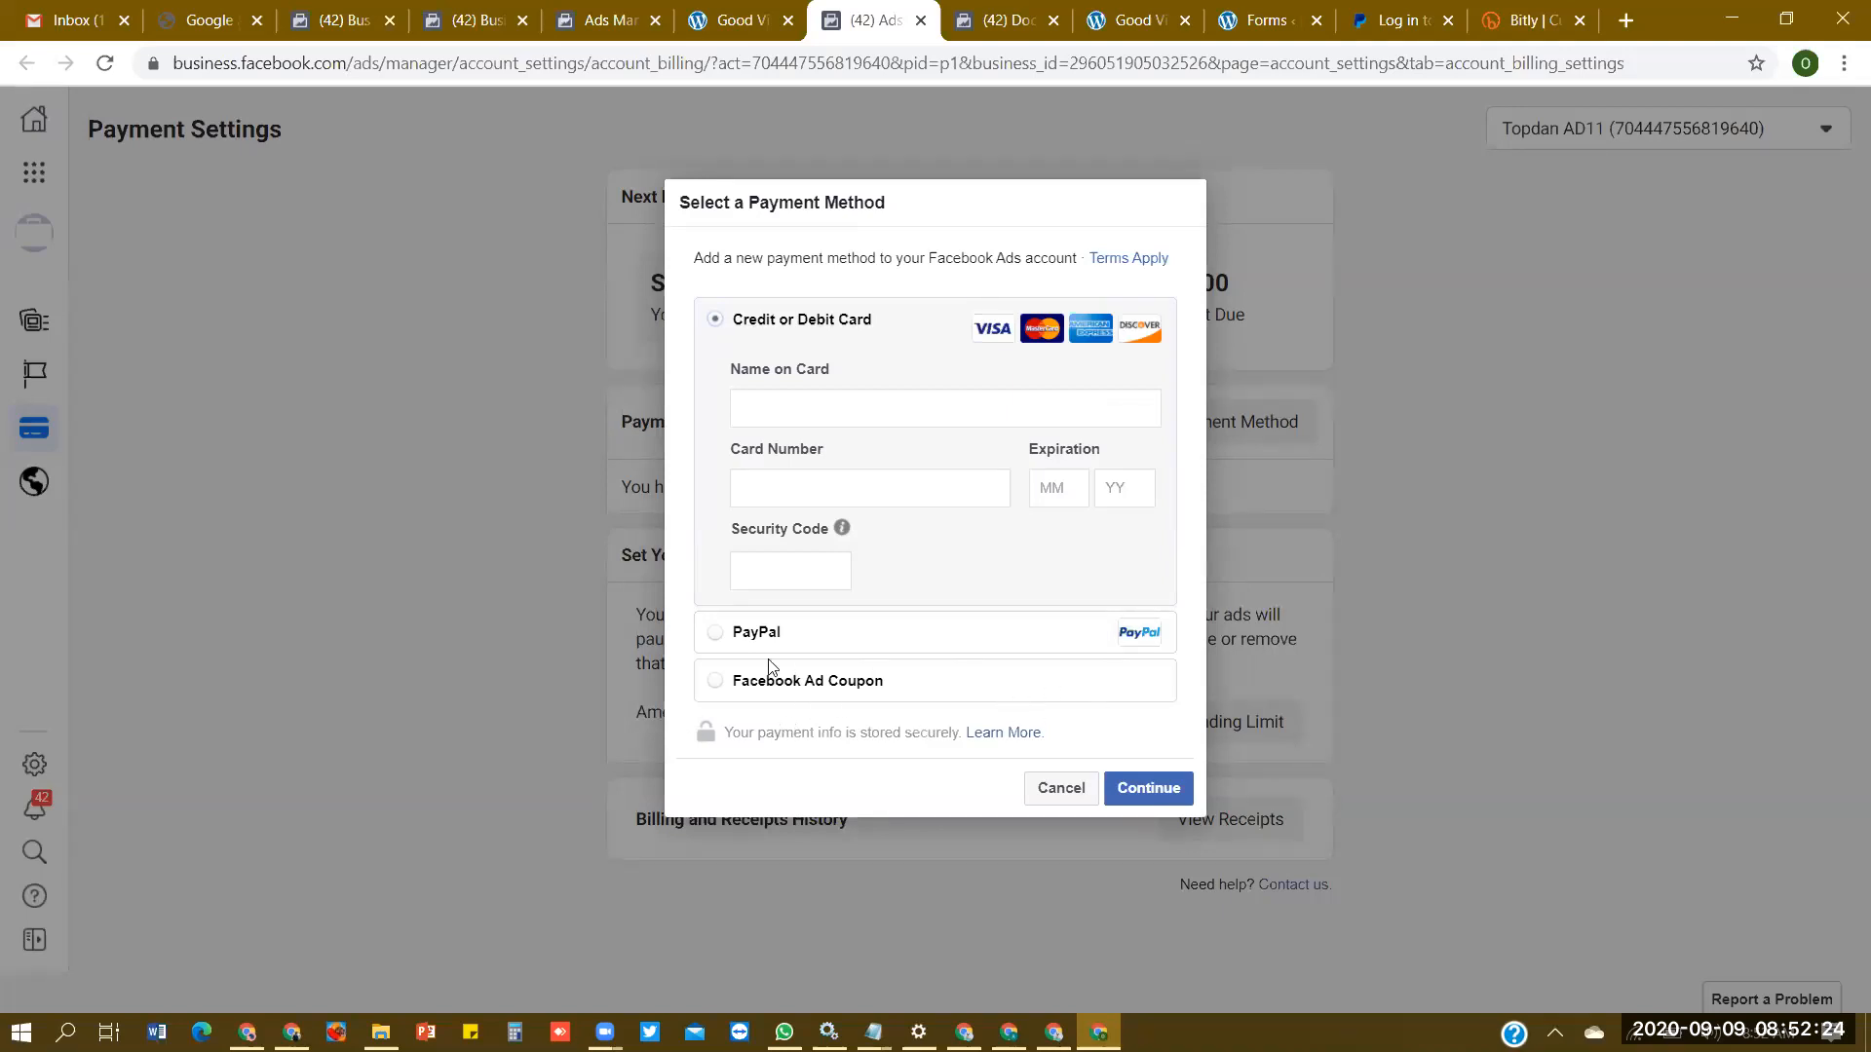
pyautogui.click(775, 632)
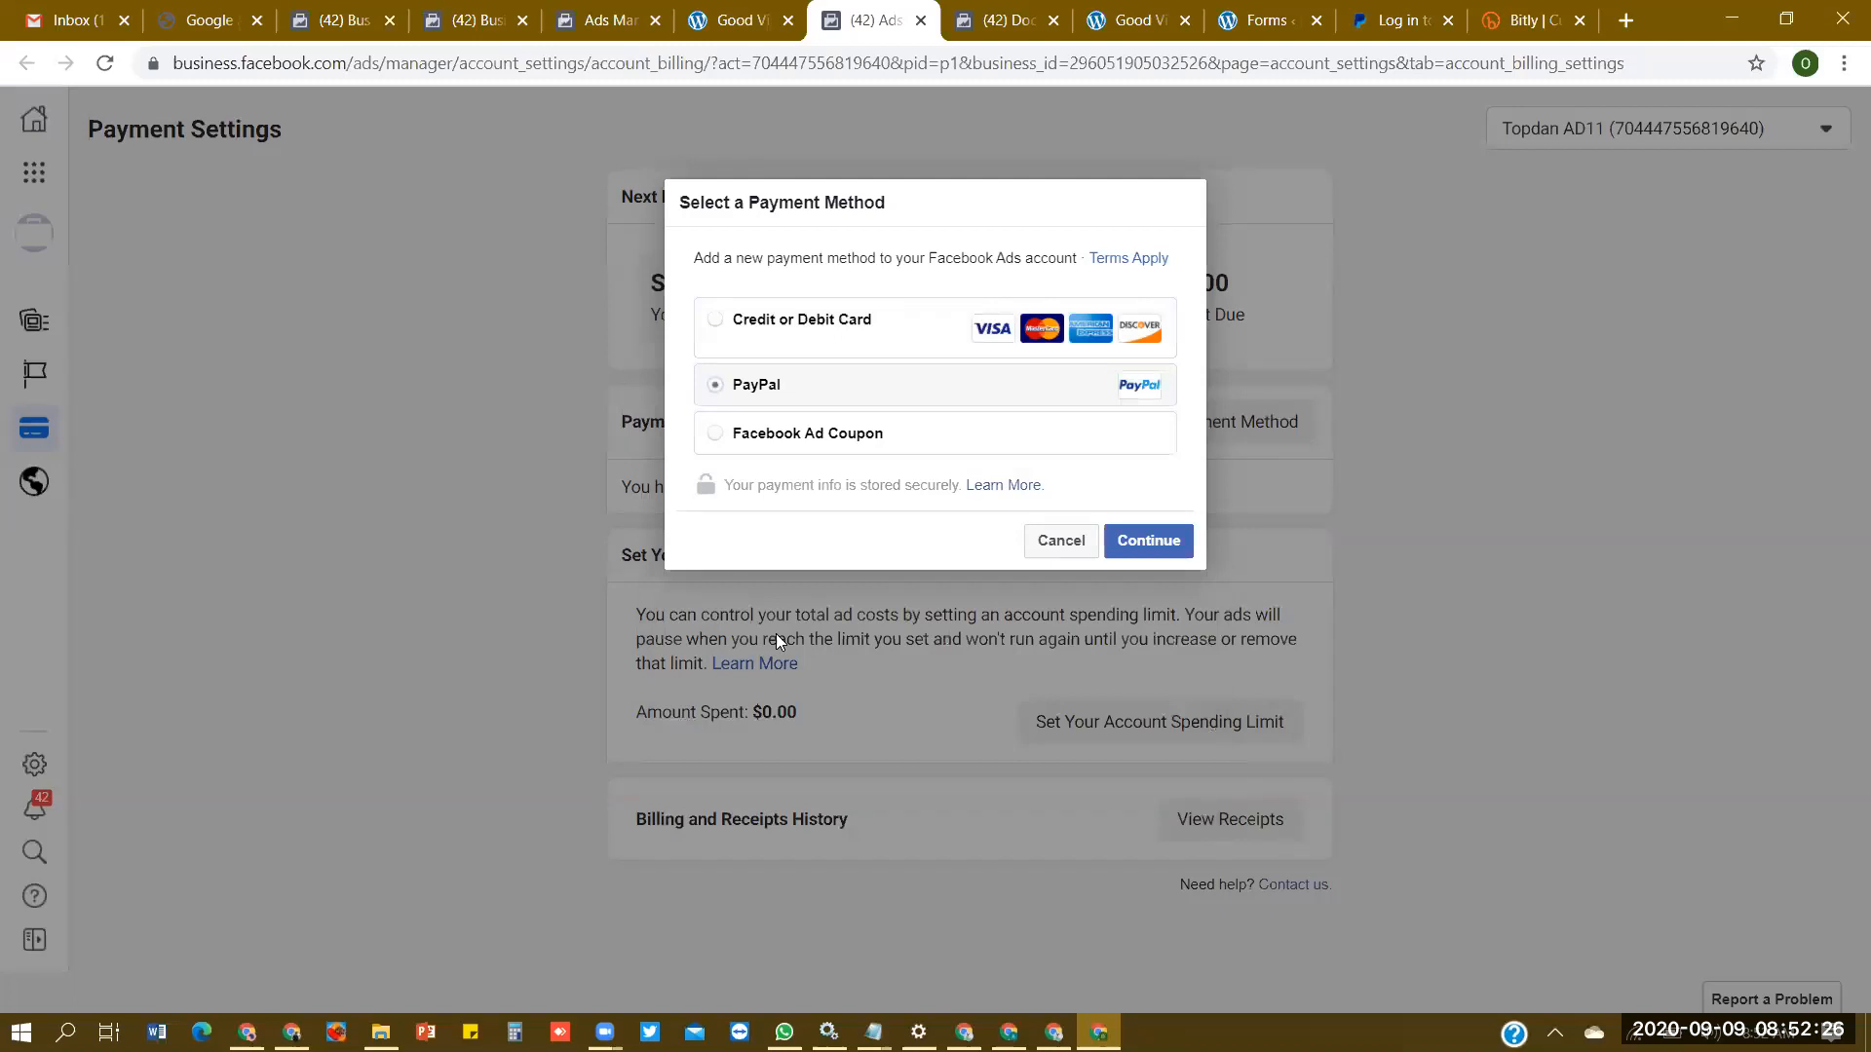
# - Switch to the PayPal site, log in with the account password, and dismiss the browser's offer to save the password
pyautogui.click(1382, 37)
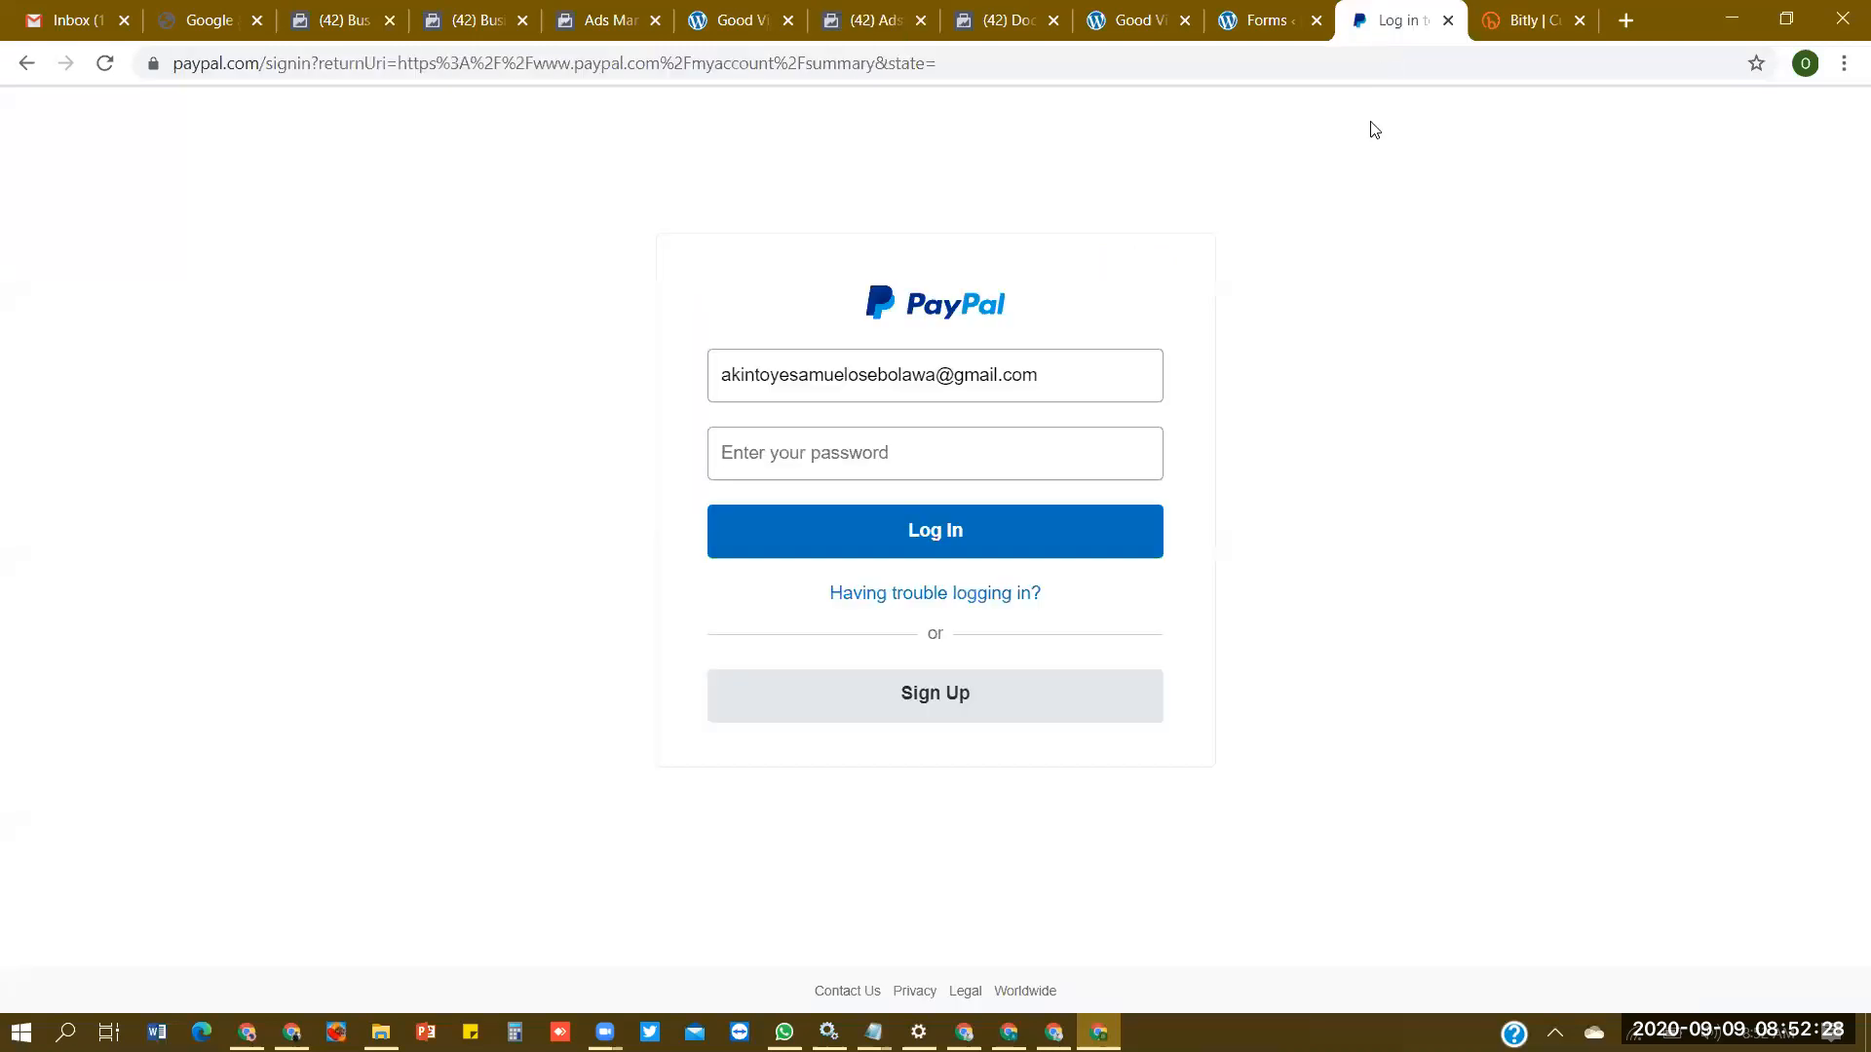
pyautogui.click(1066, 453)
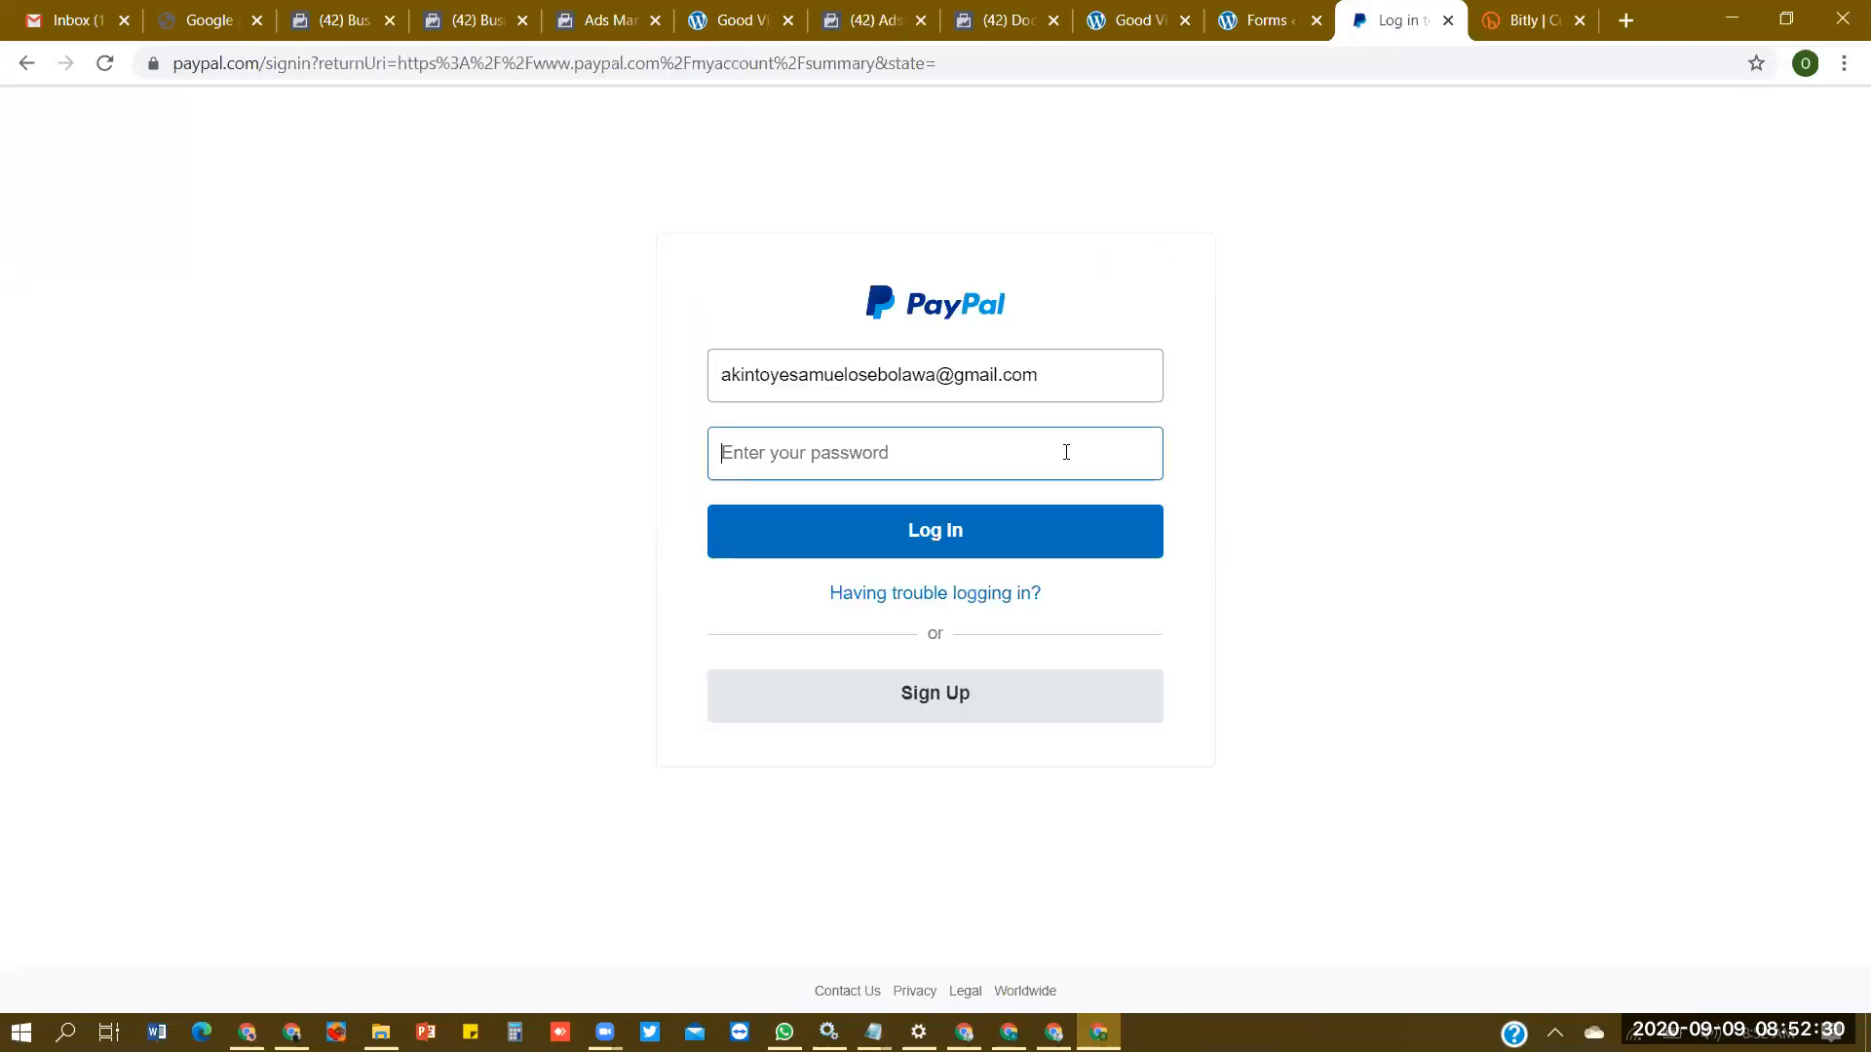
pyautogui.write('•••••••••••')
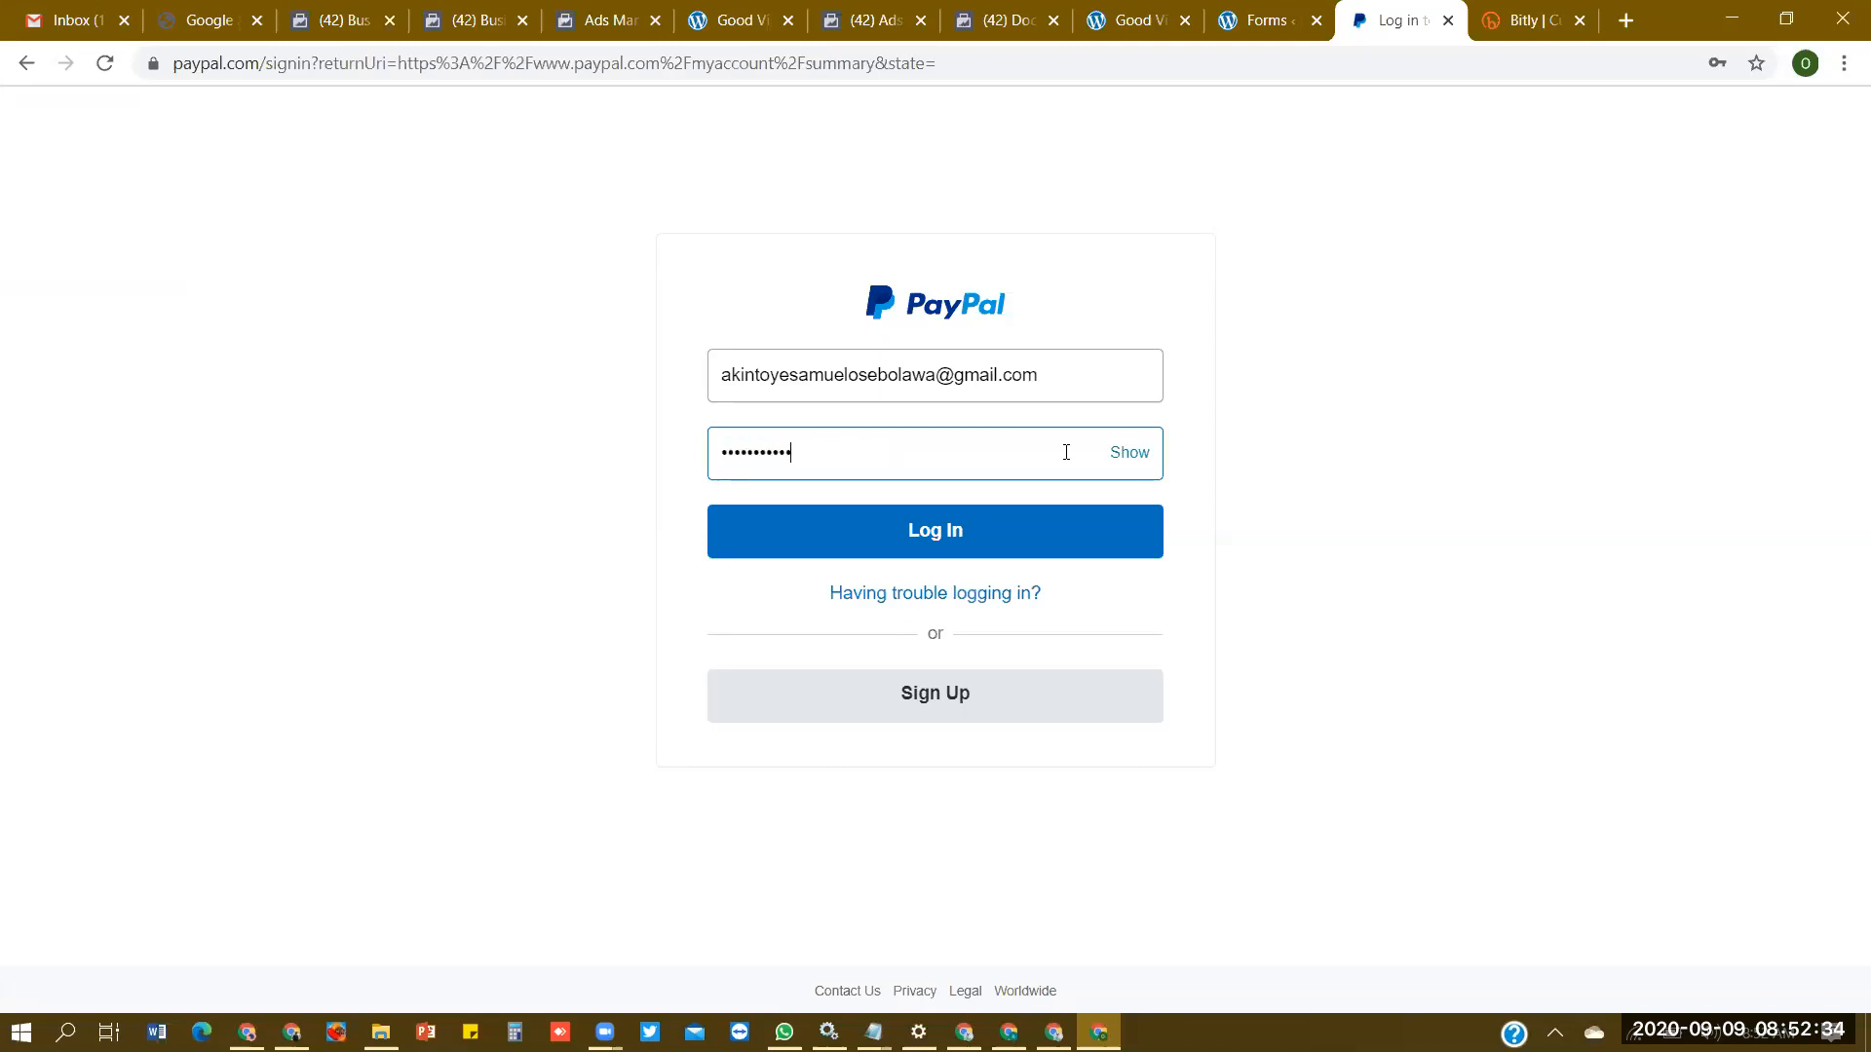
pyautogui.click(1115, 536)
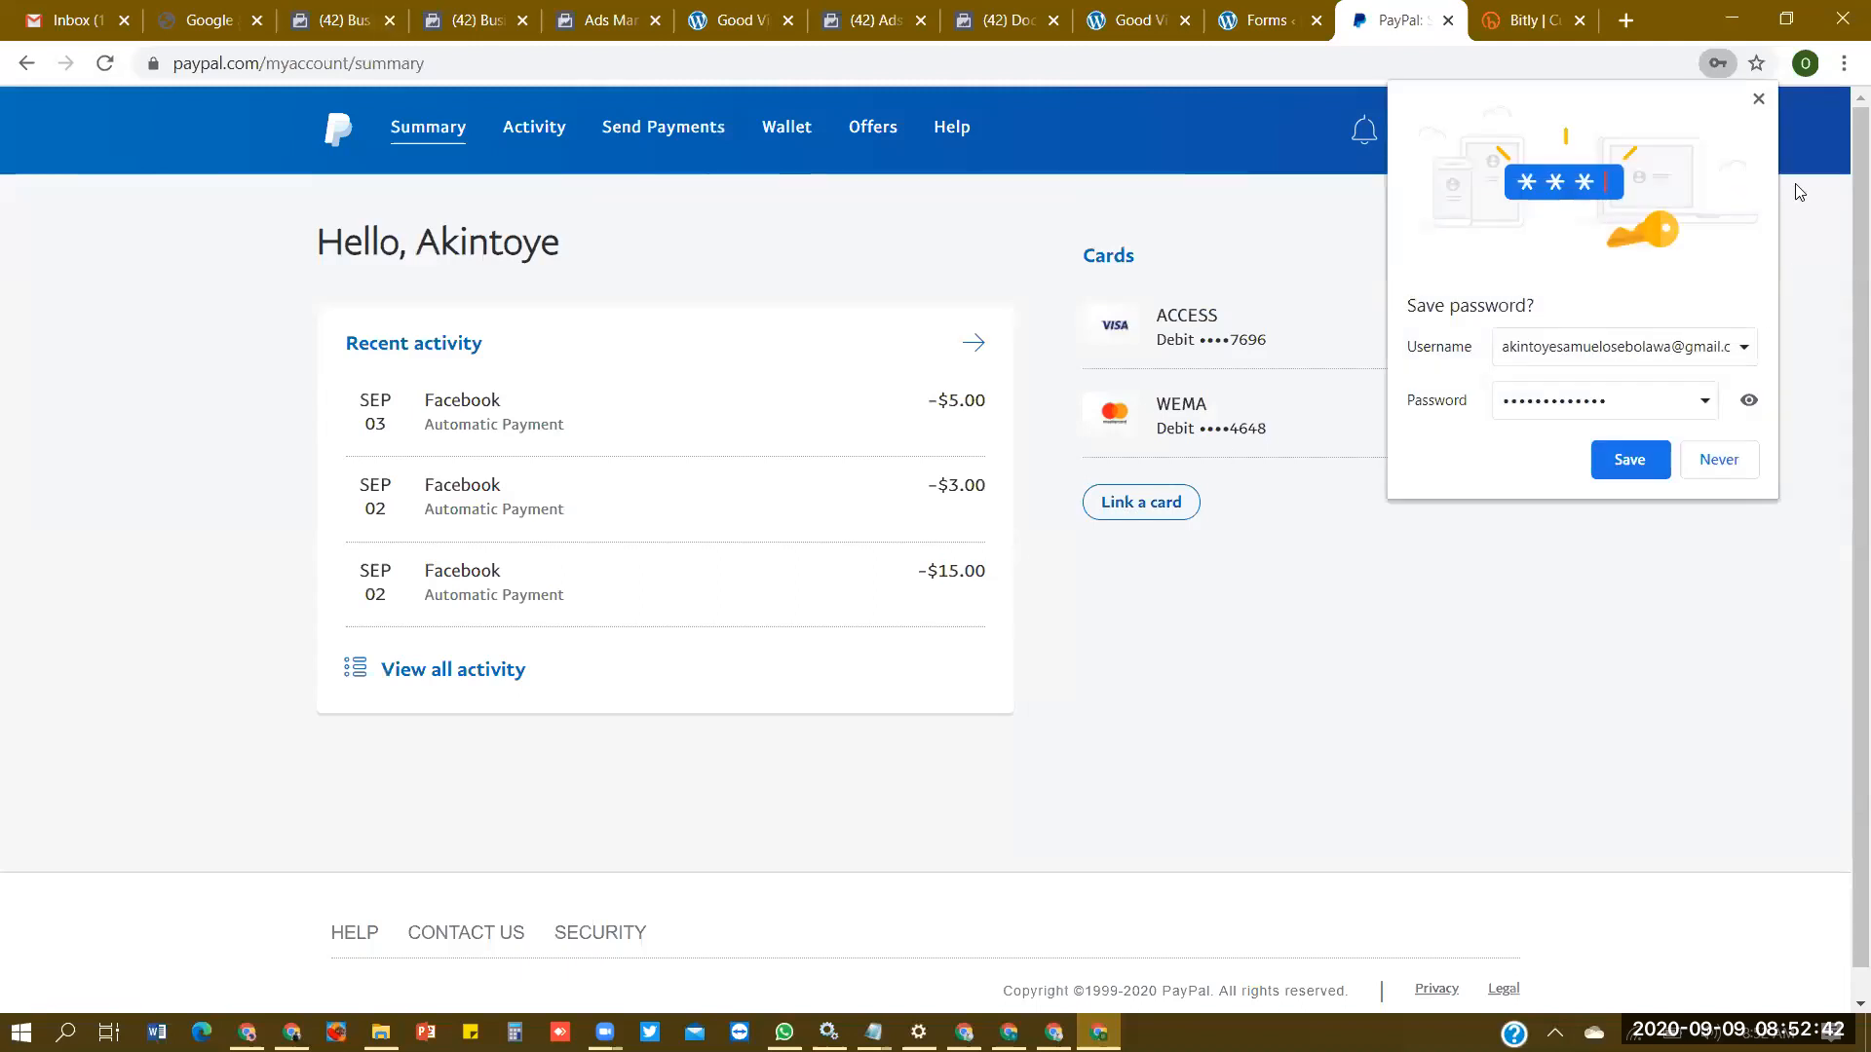
pyautogui.click(1763, 99)
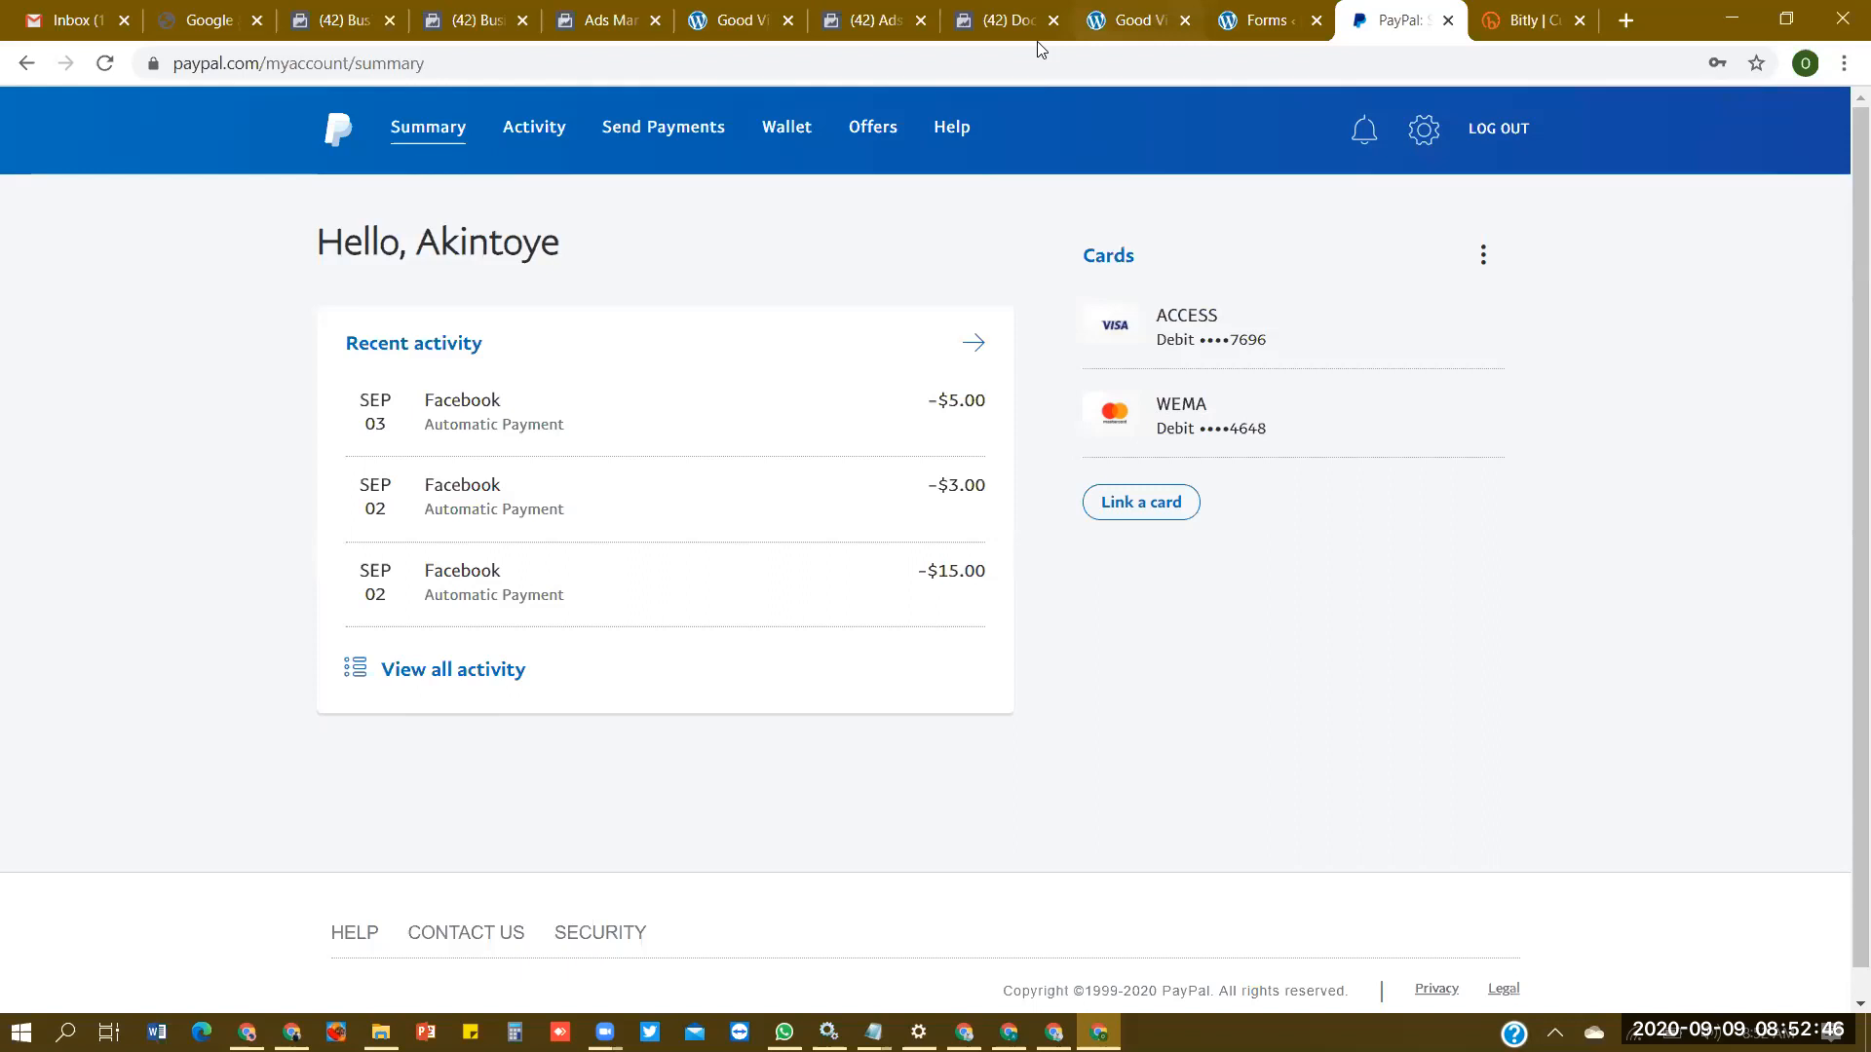
# - Try to continue with PayPal as the ad account's payment method, checking the linked cards in the PayPal wallet
pyautogui.click(882, 26)
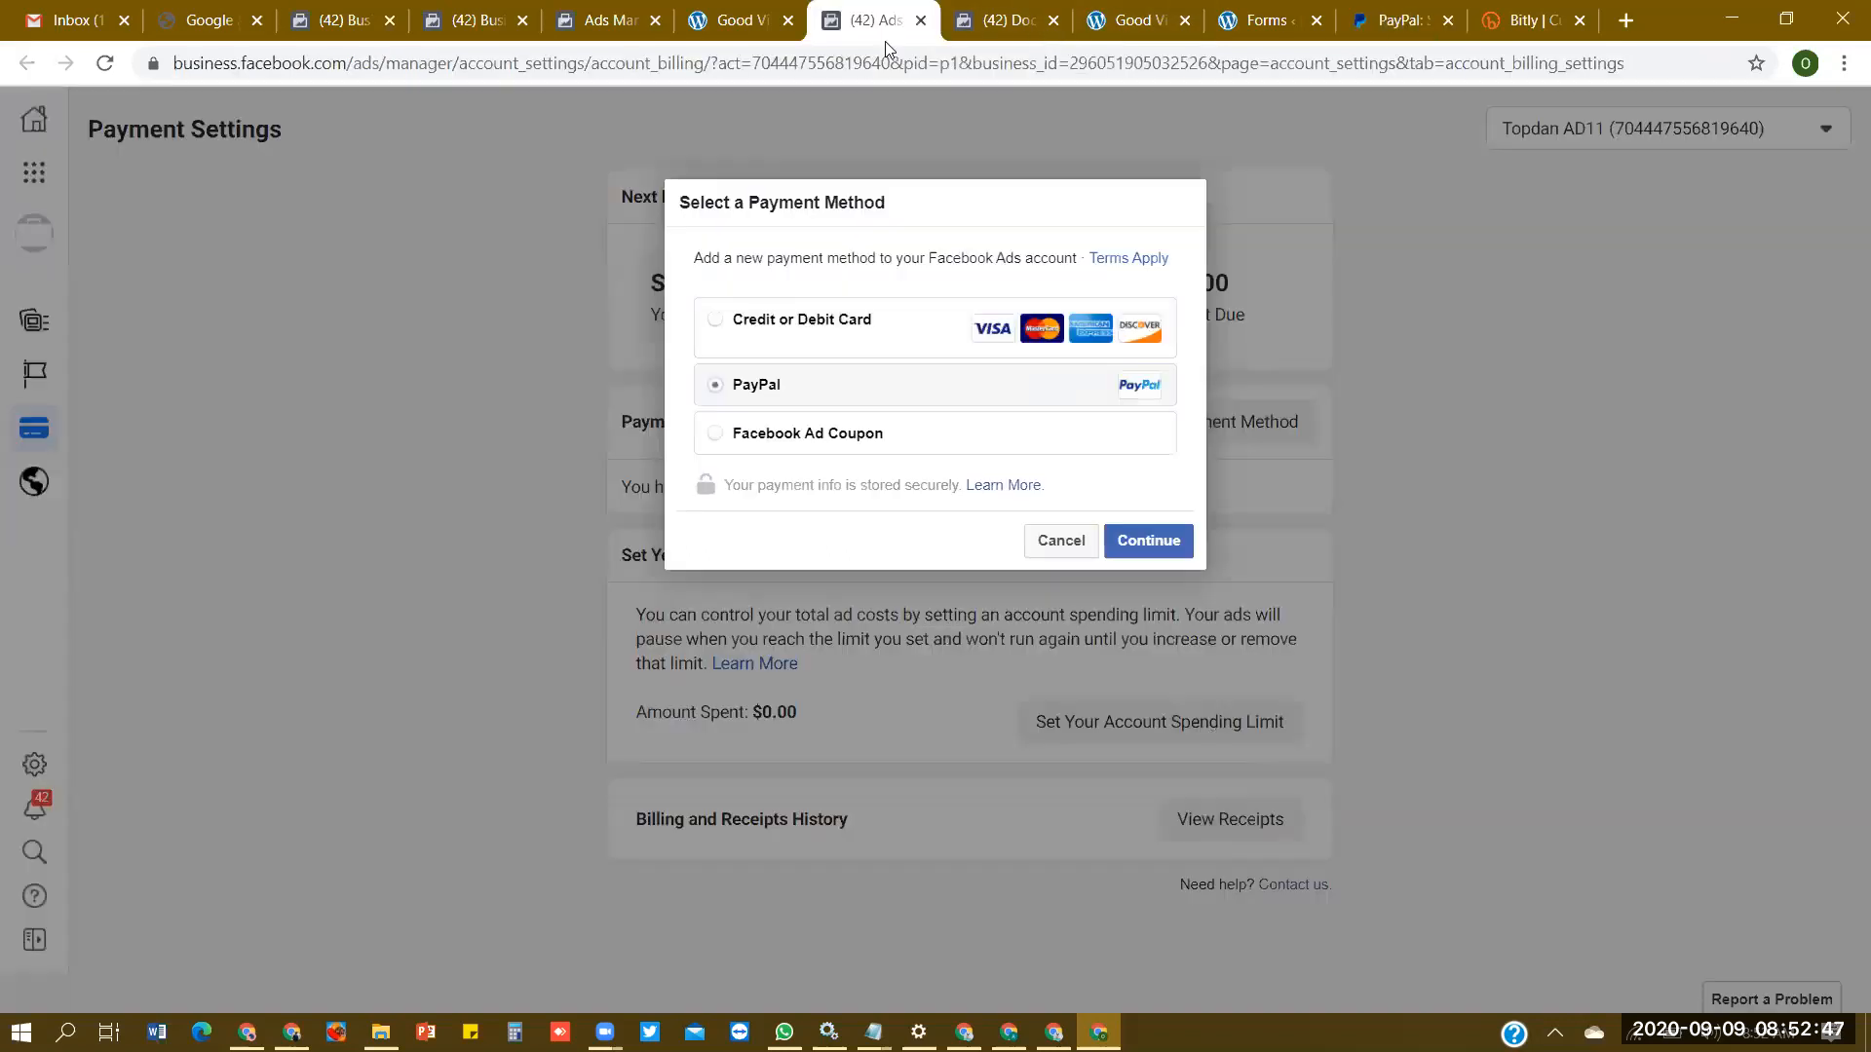
pyautogui.click(1173, 551)
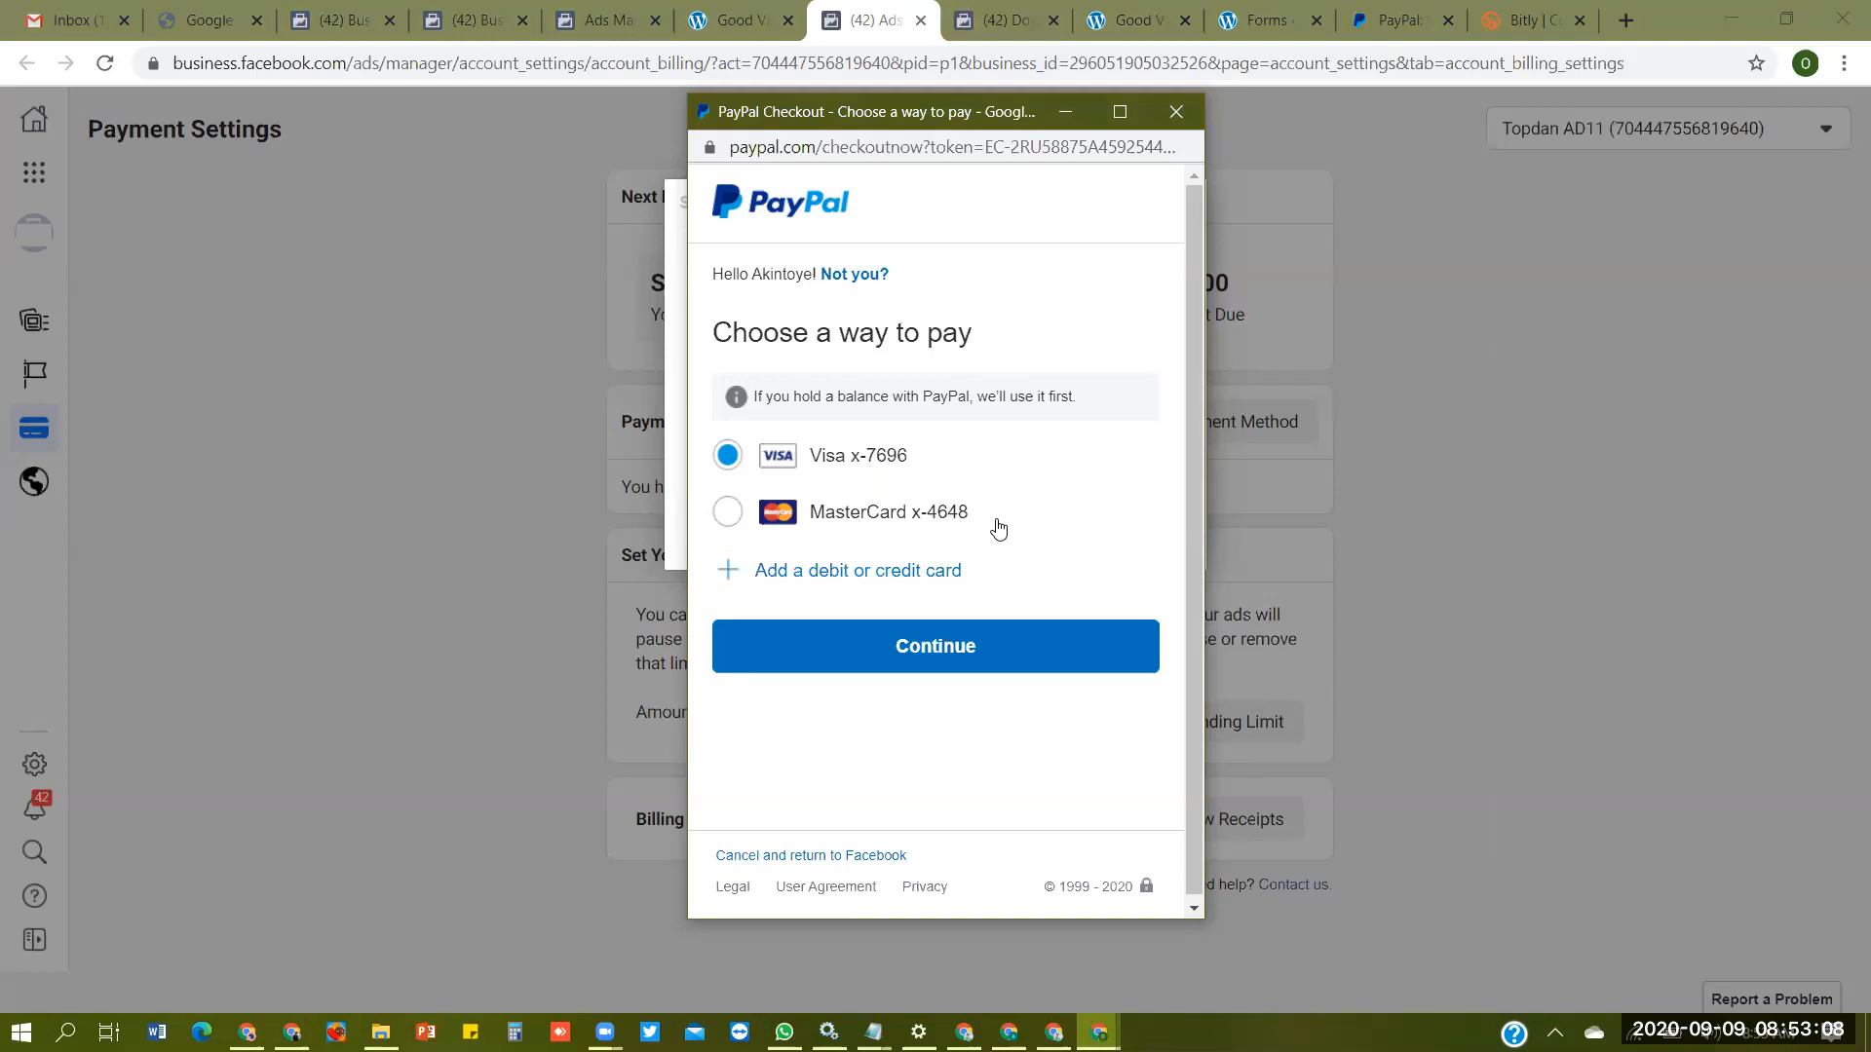
pyautogui.click(1469, 21)
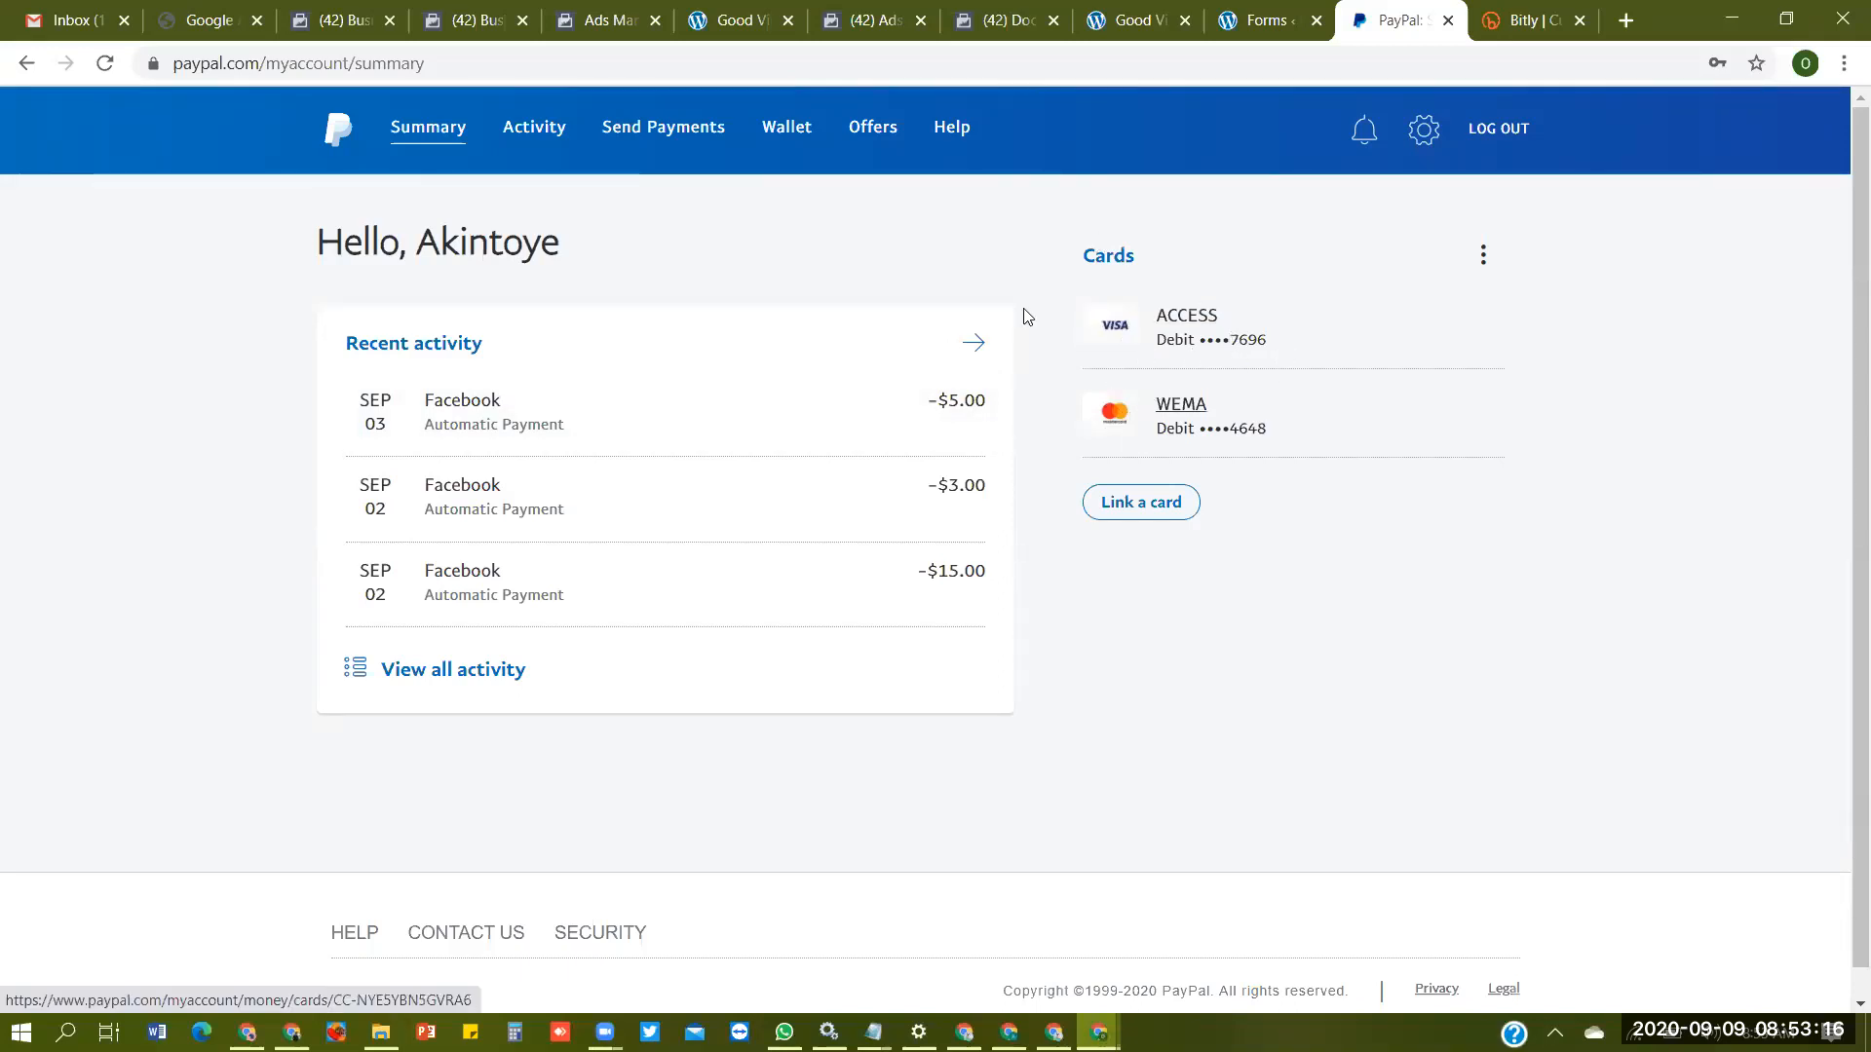
pyautogui.click(688, 137)
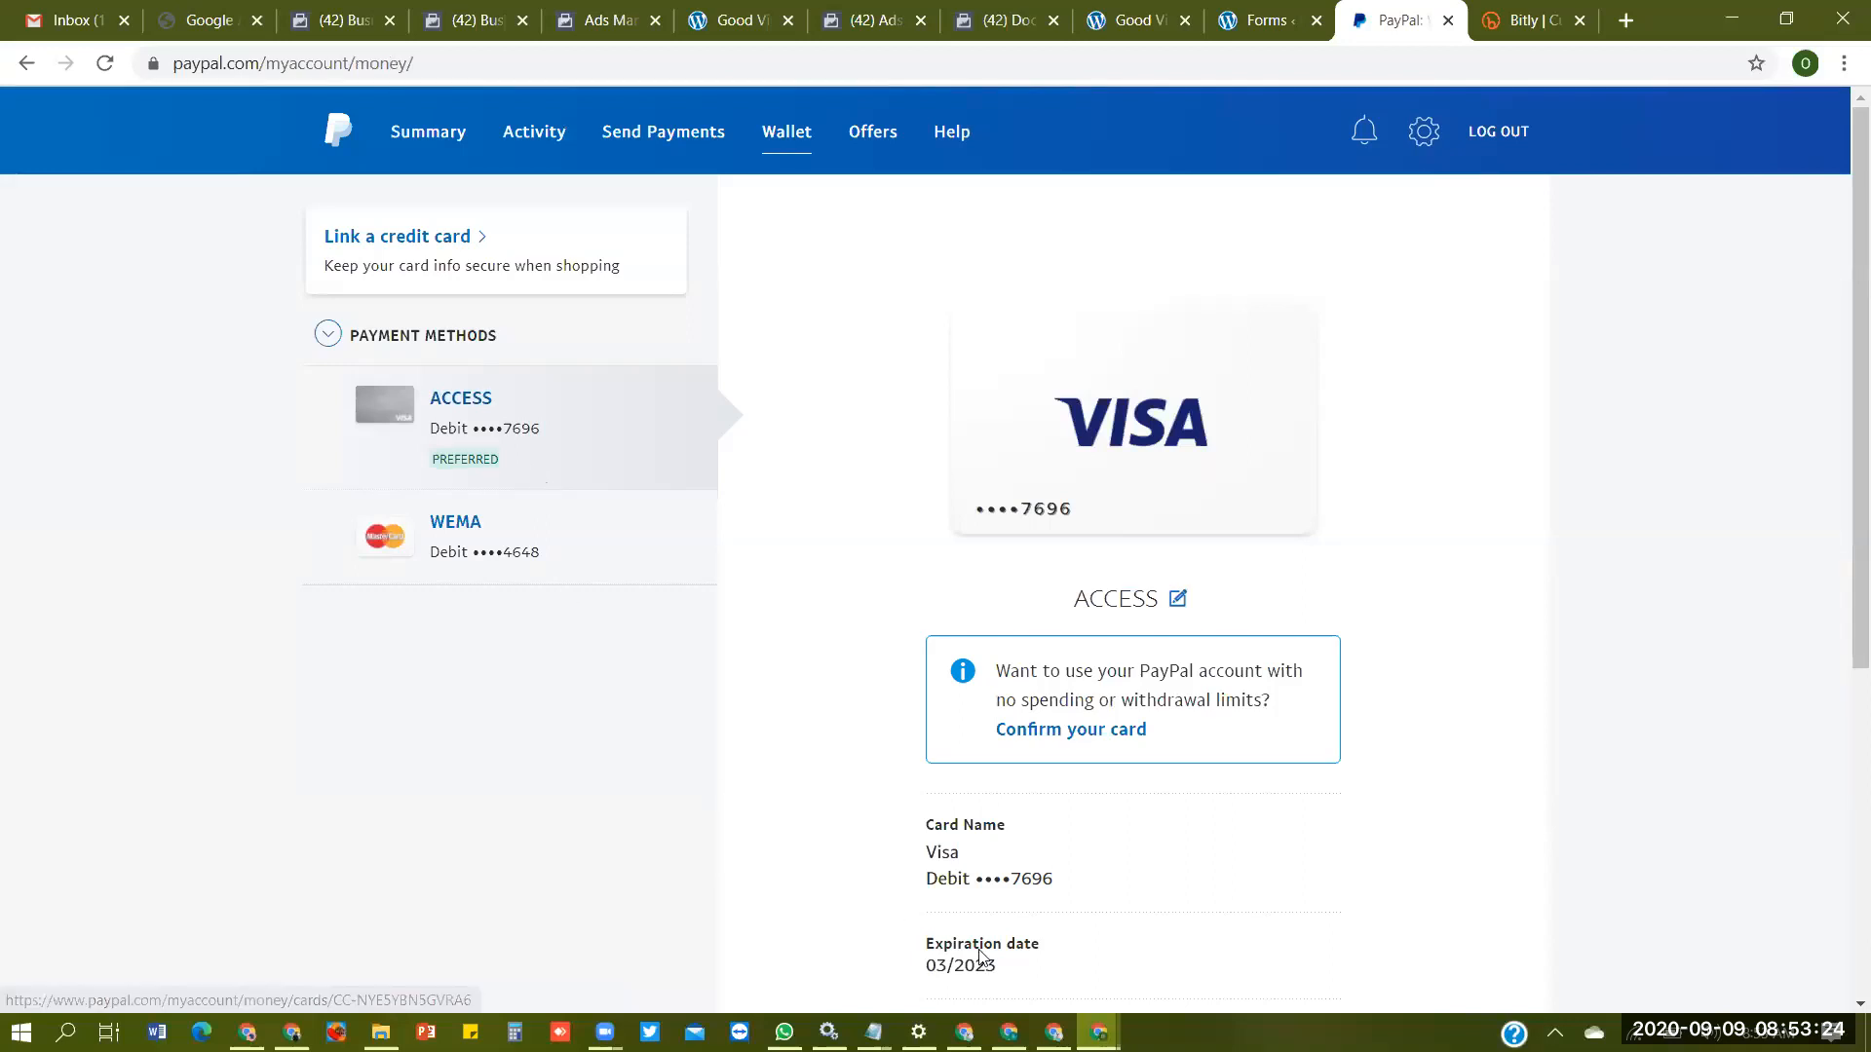
pyautogui.click(857, 22)
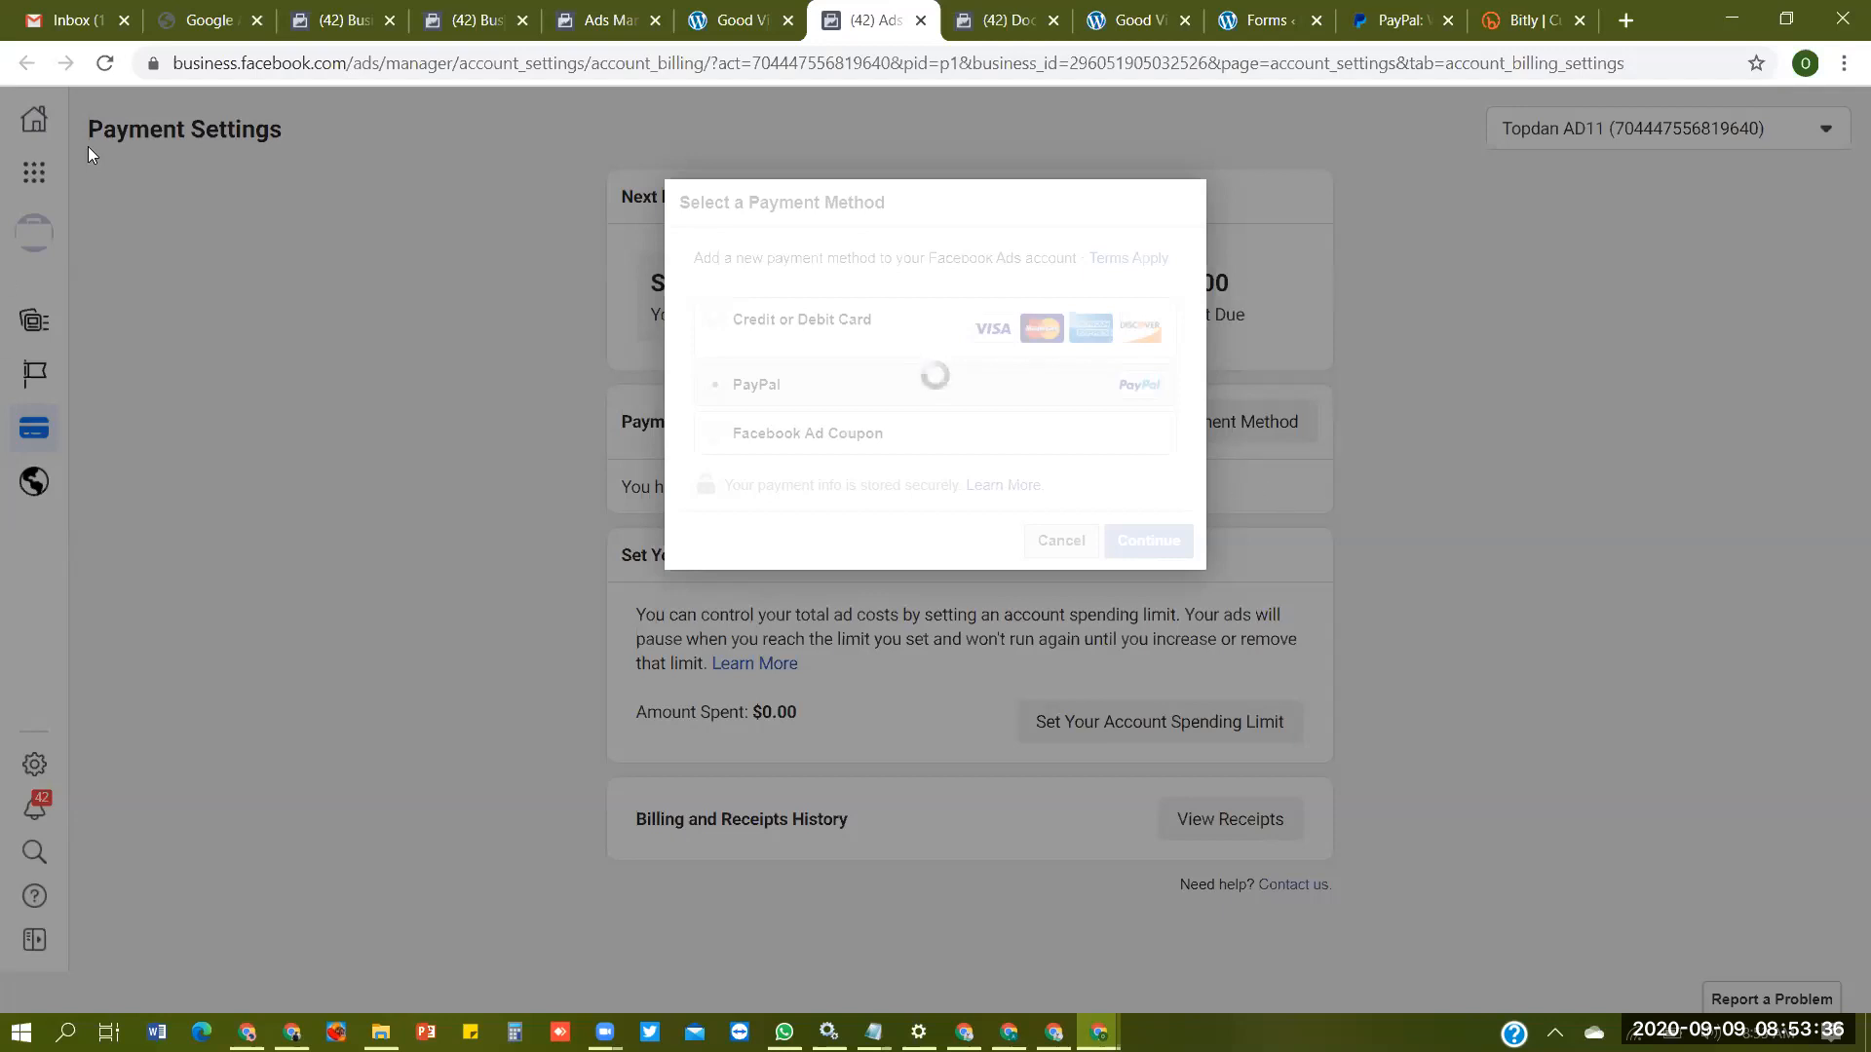
# - Reload Payment Settings and add PayPal as the ad account's payment method, using the linked Visa card
pyautogui.click(105, 65)
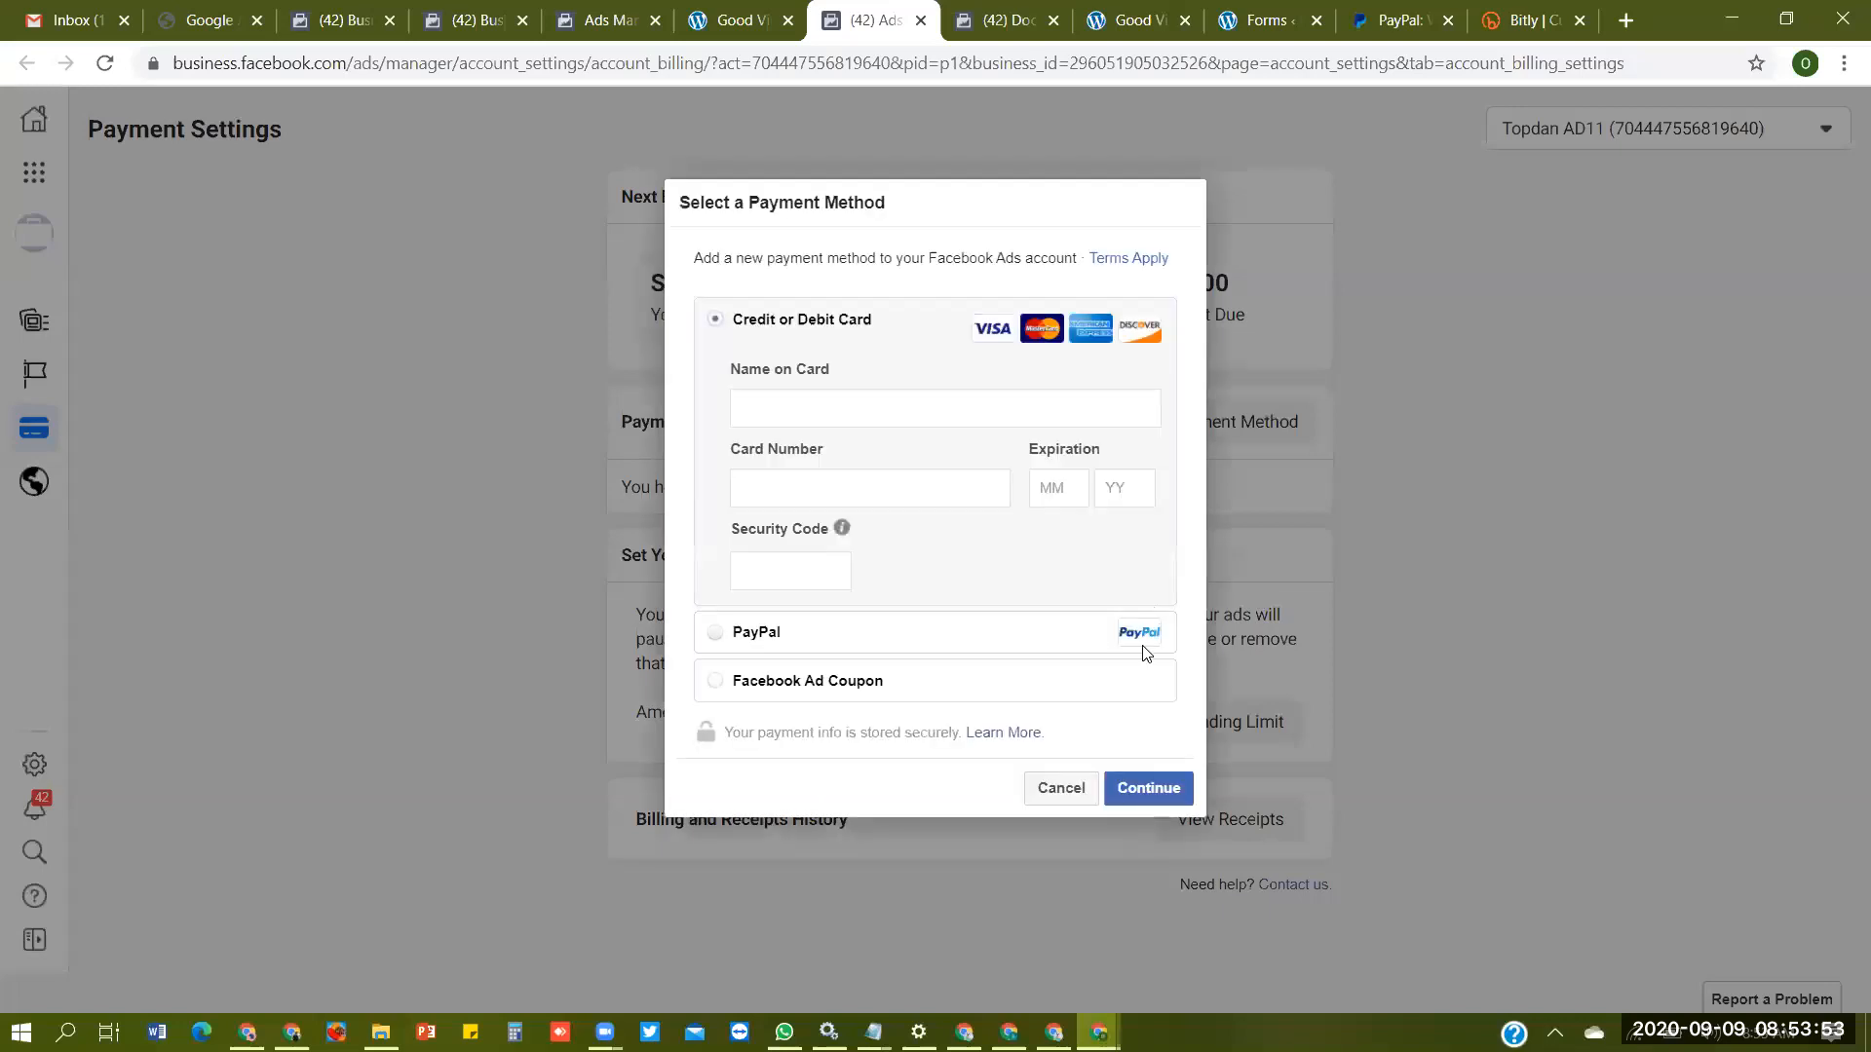
pyautogui.click(1144, 643)
pyautogui.click(1152, 541)
pyautogui.click(1016, 651)
pyautogui.click(1012, 728)
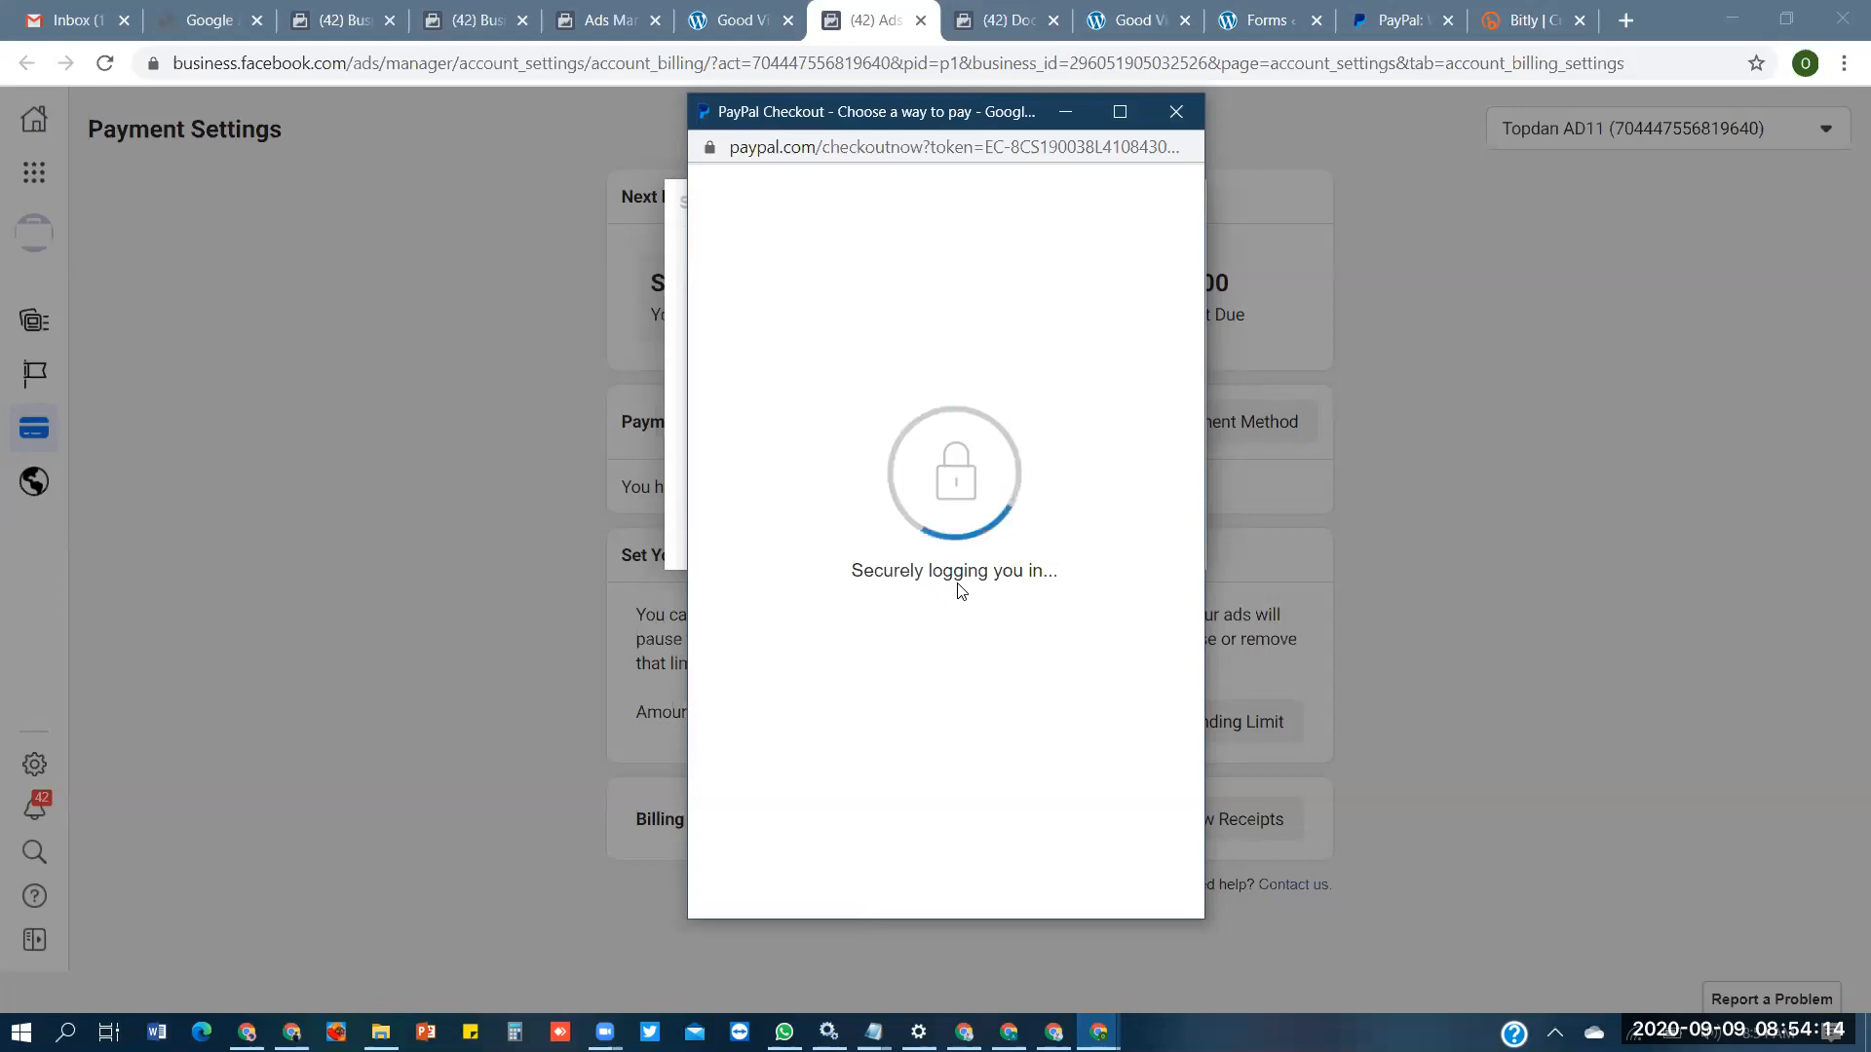
pyautogui.click(1011, 641)
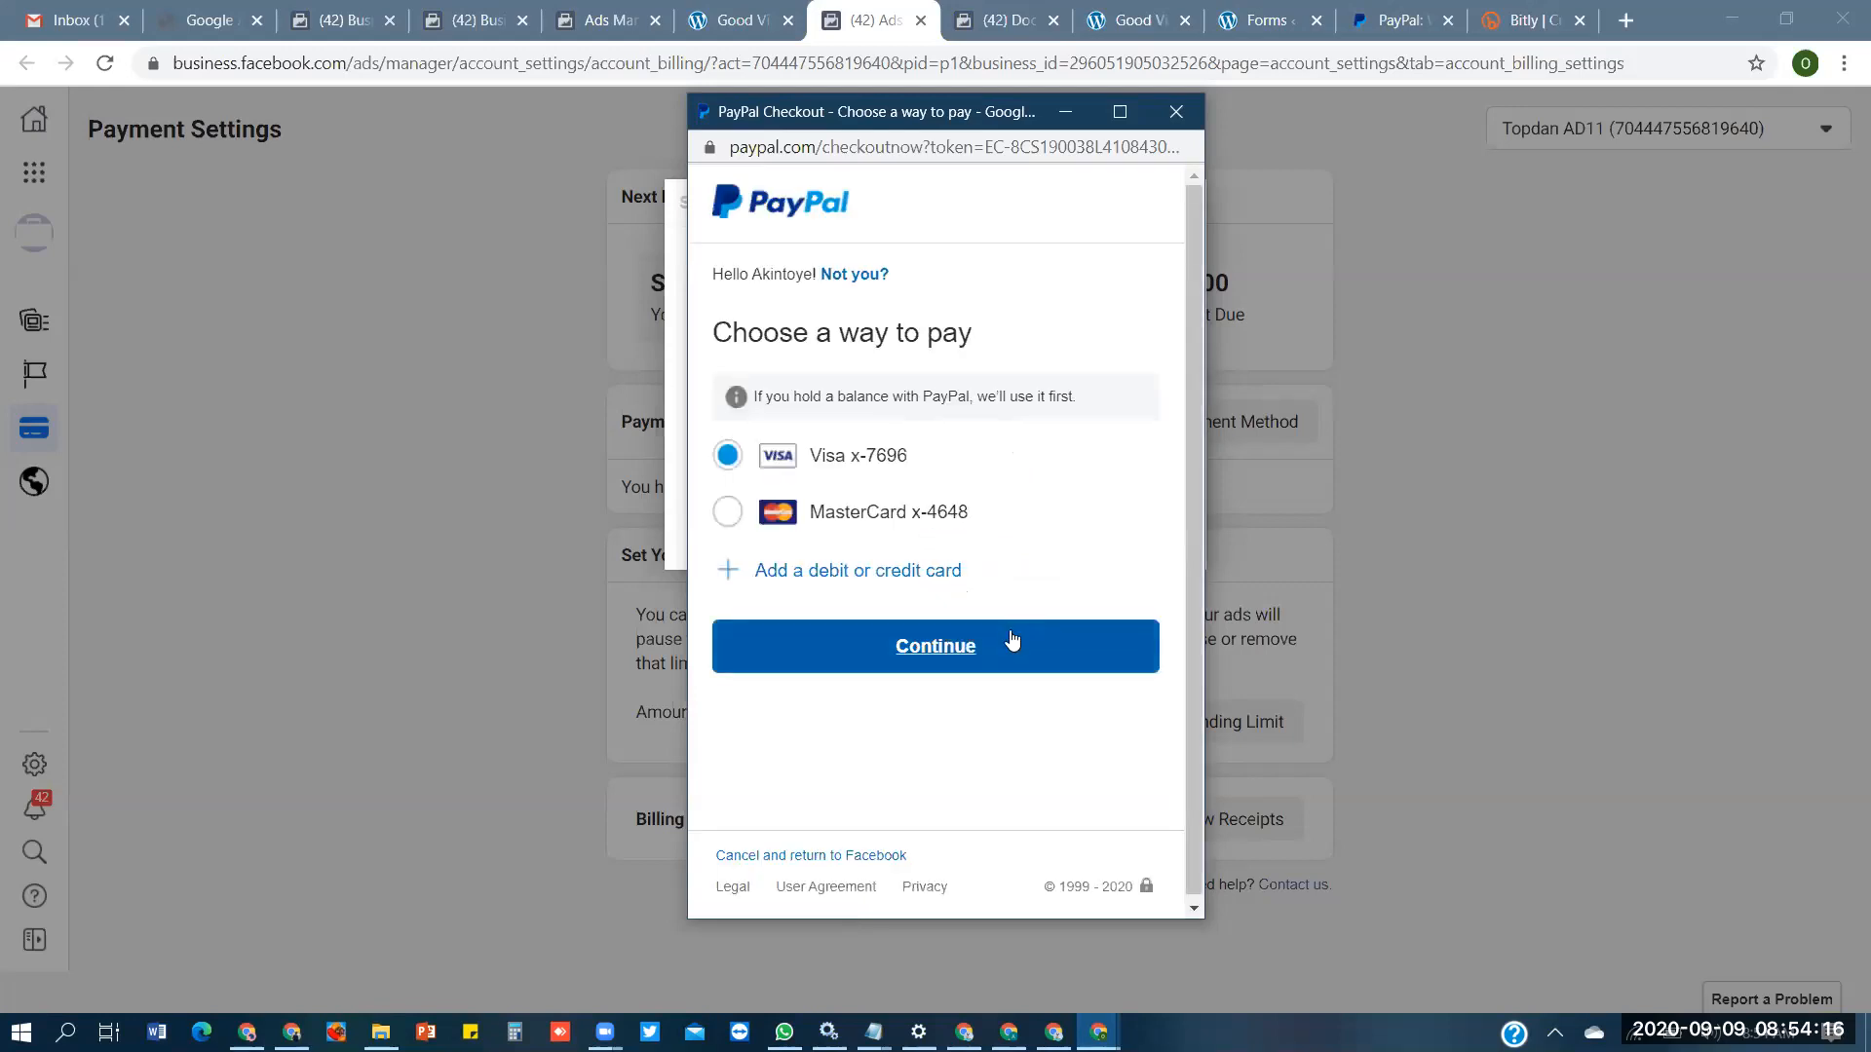
pyautogui.click(1037, 729)
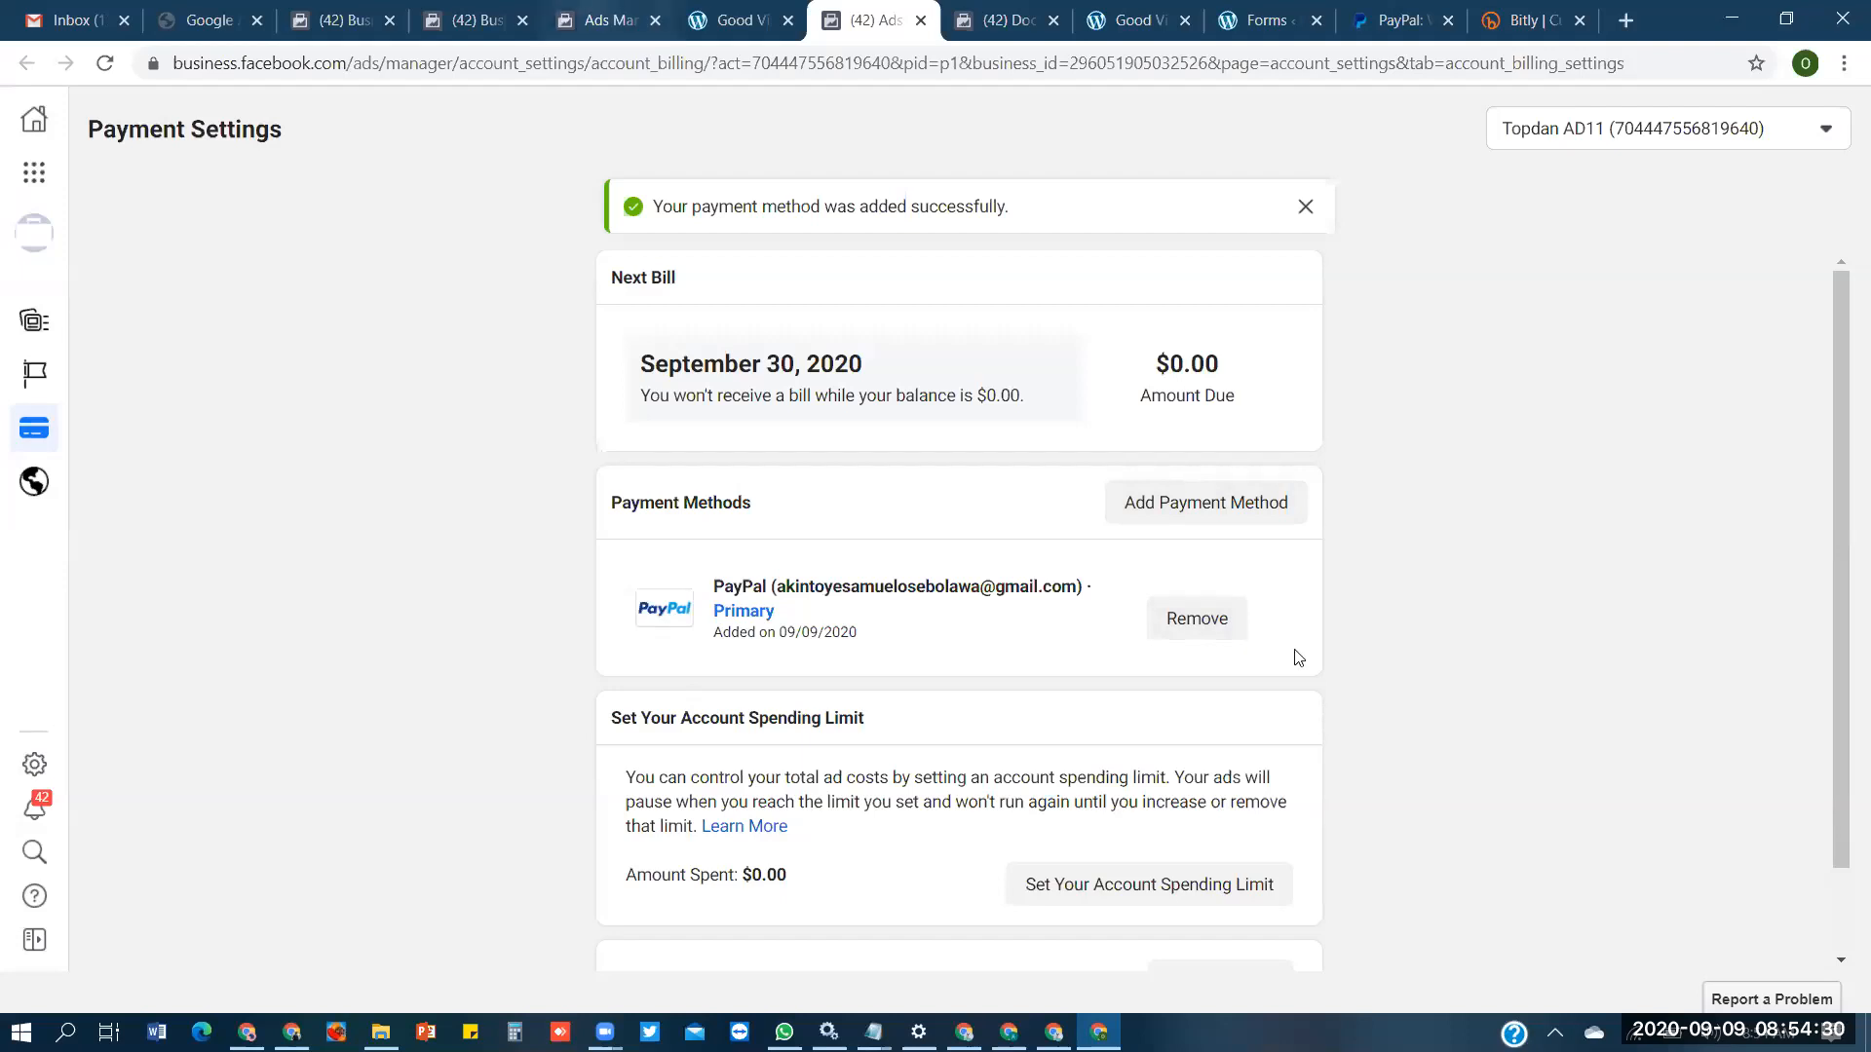
# - Switch to Ads Manager, reload the campaigns list, and examine the draft ads' errors in the publishing review without publishing
pyautogui.hotkey('ctrl', '5')
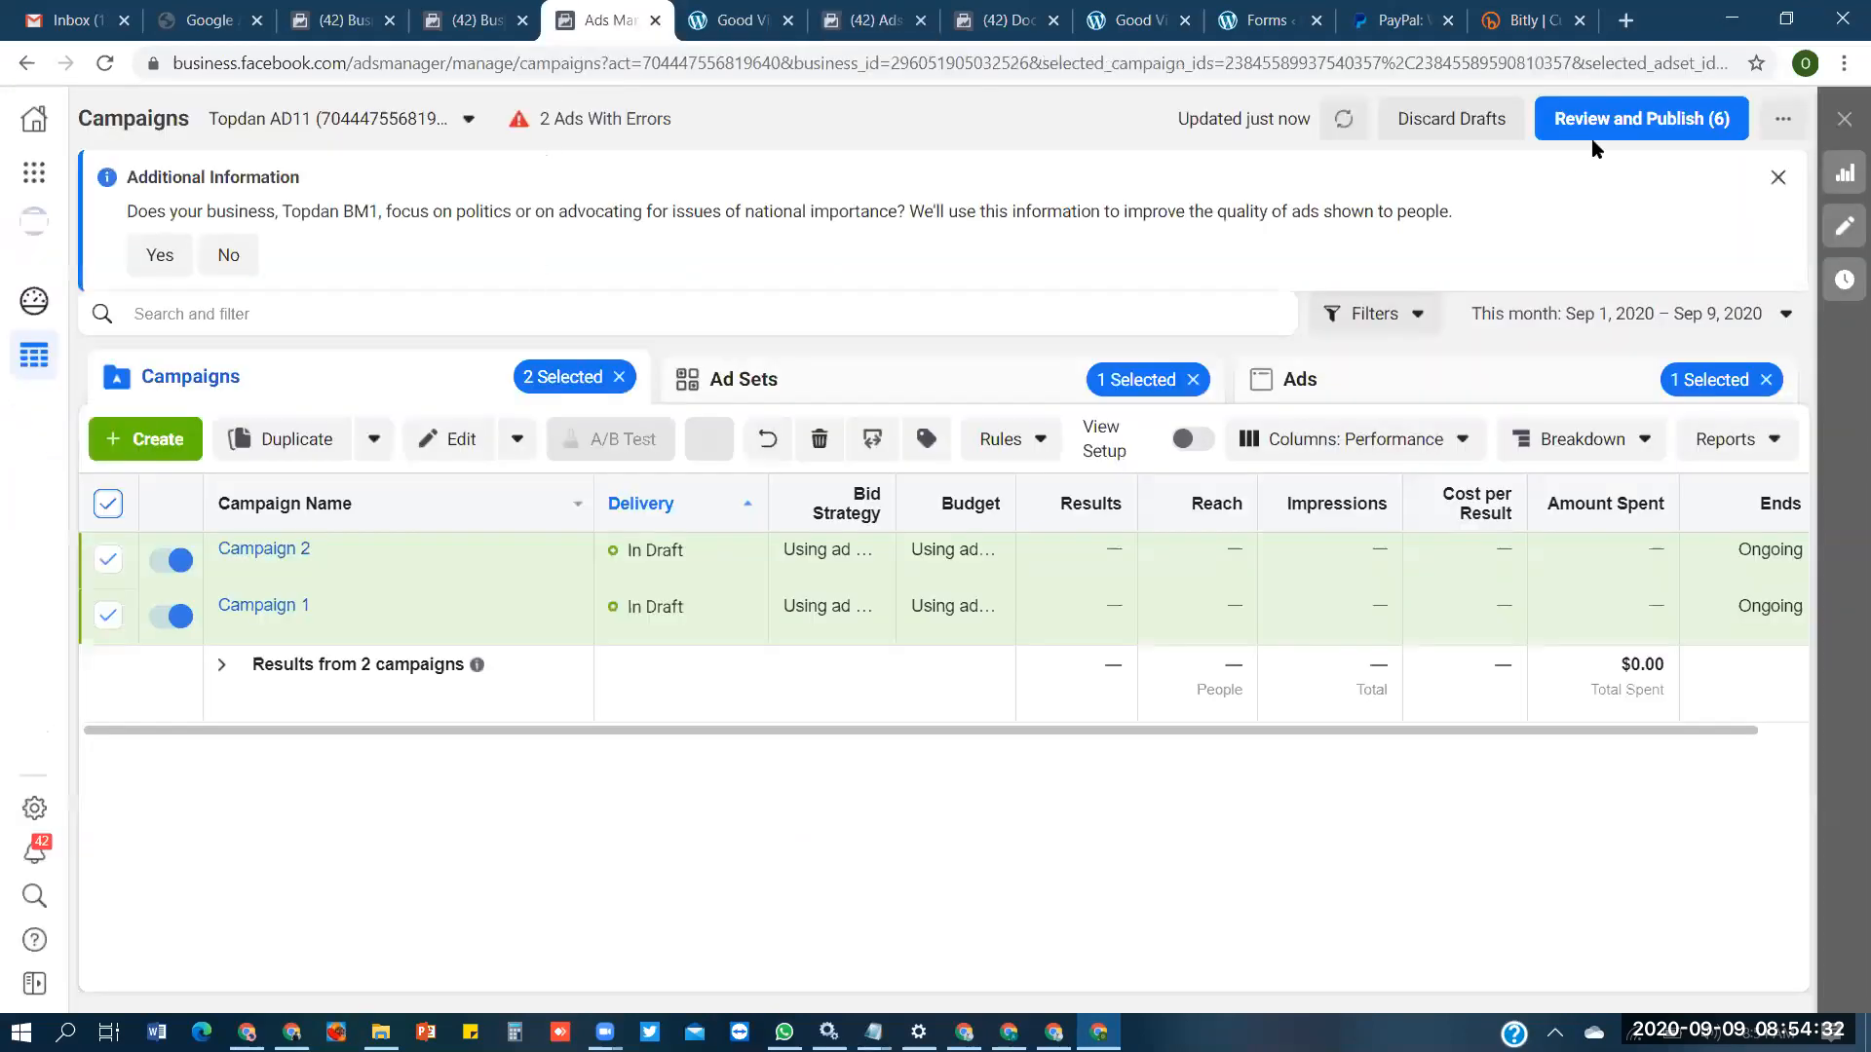
pyautogui.click(1642, 126)
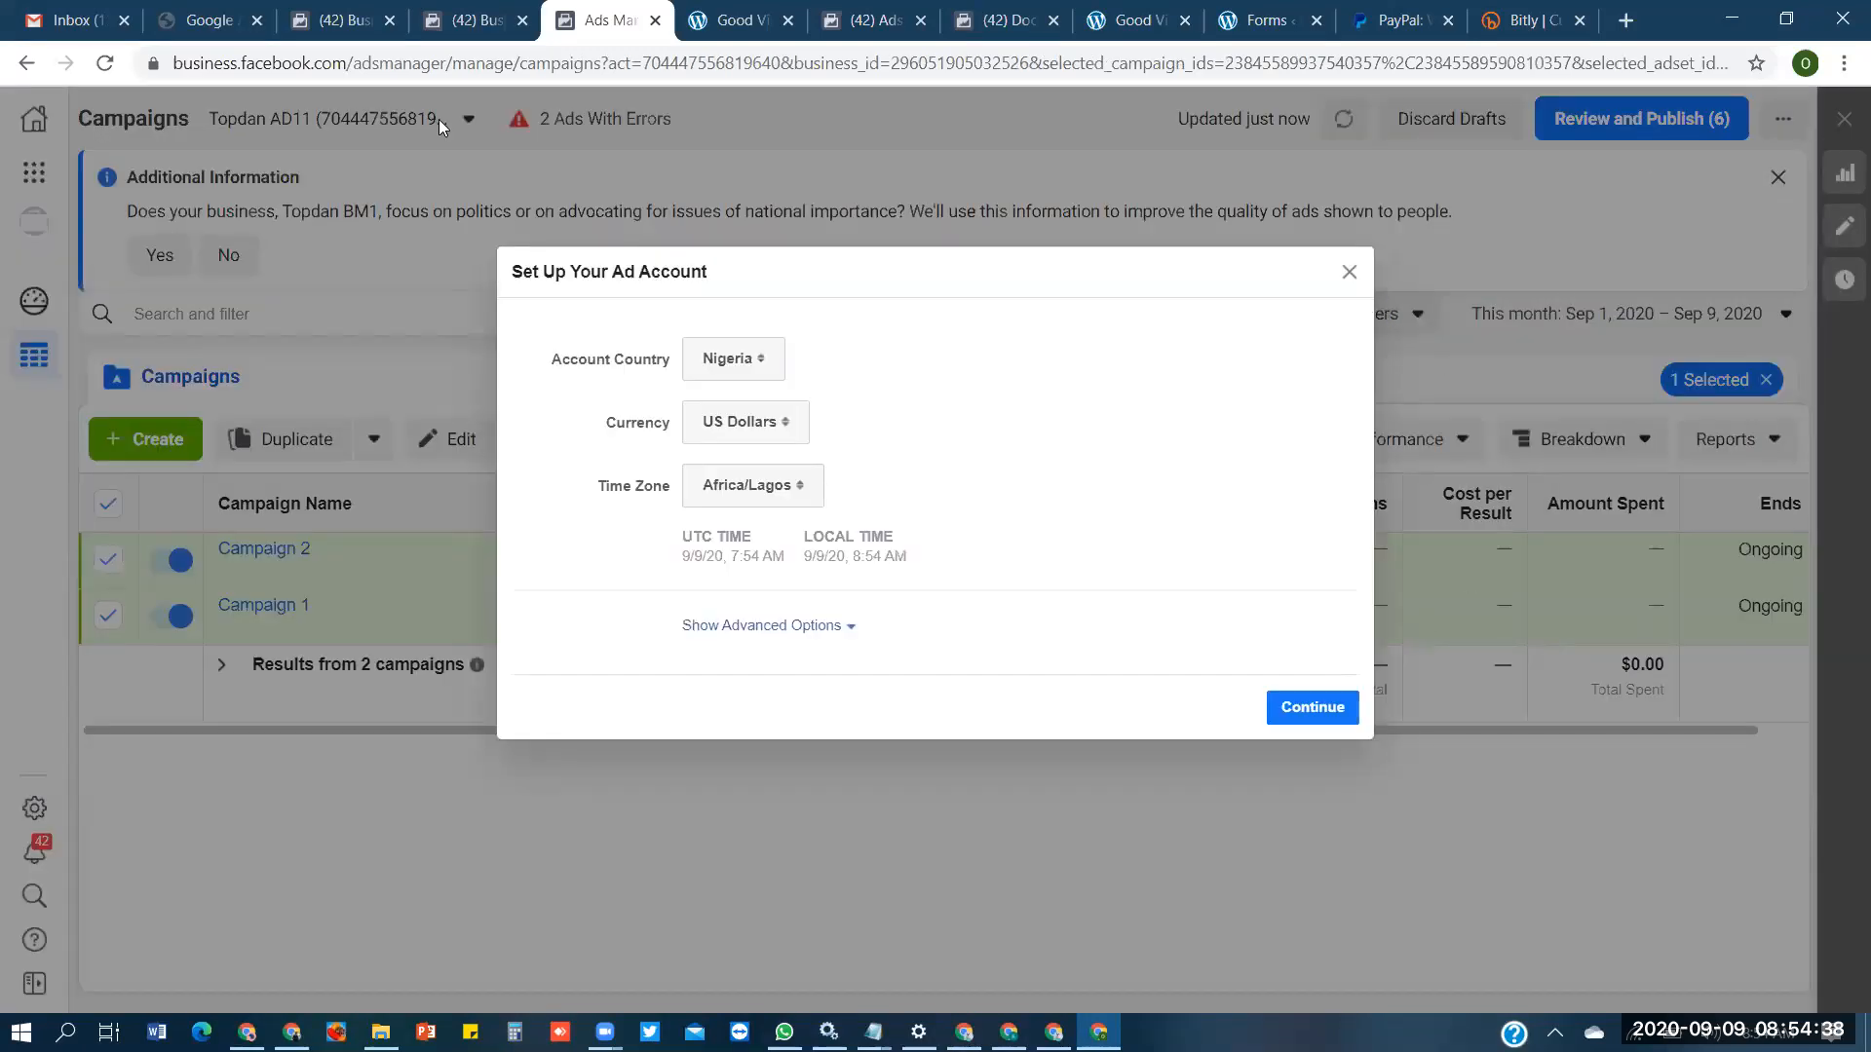
pyautogui.click(101, 65)
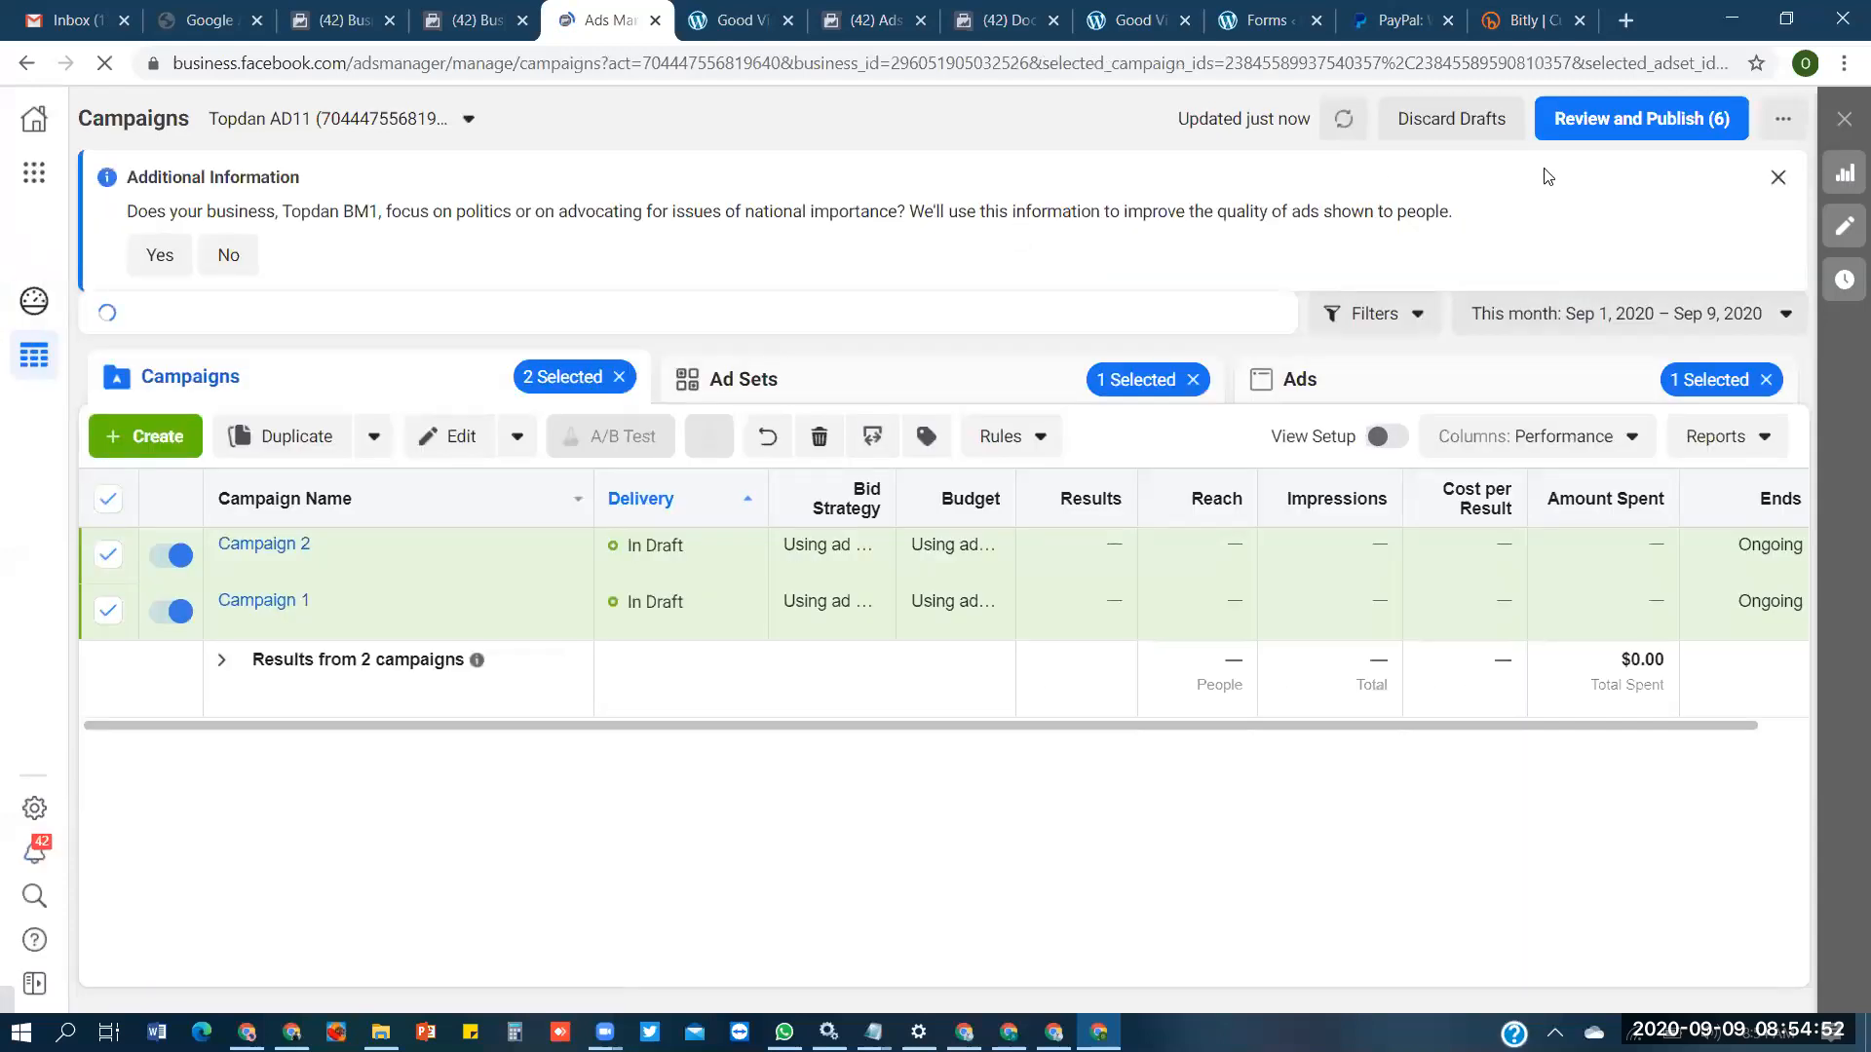
pyautogui.click(1644, 136)
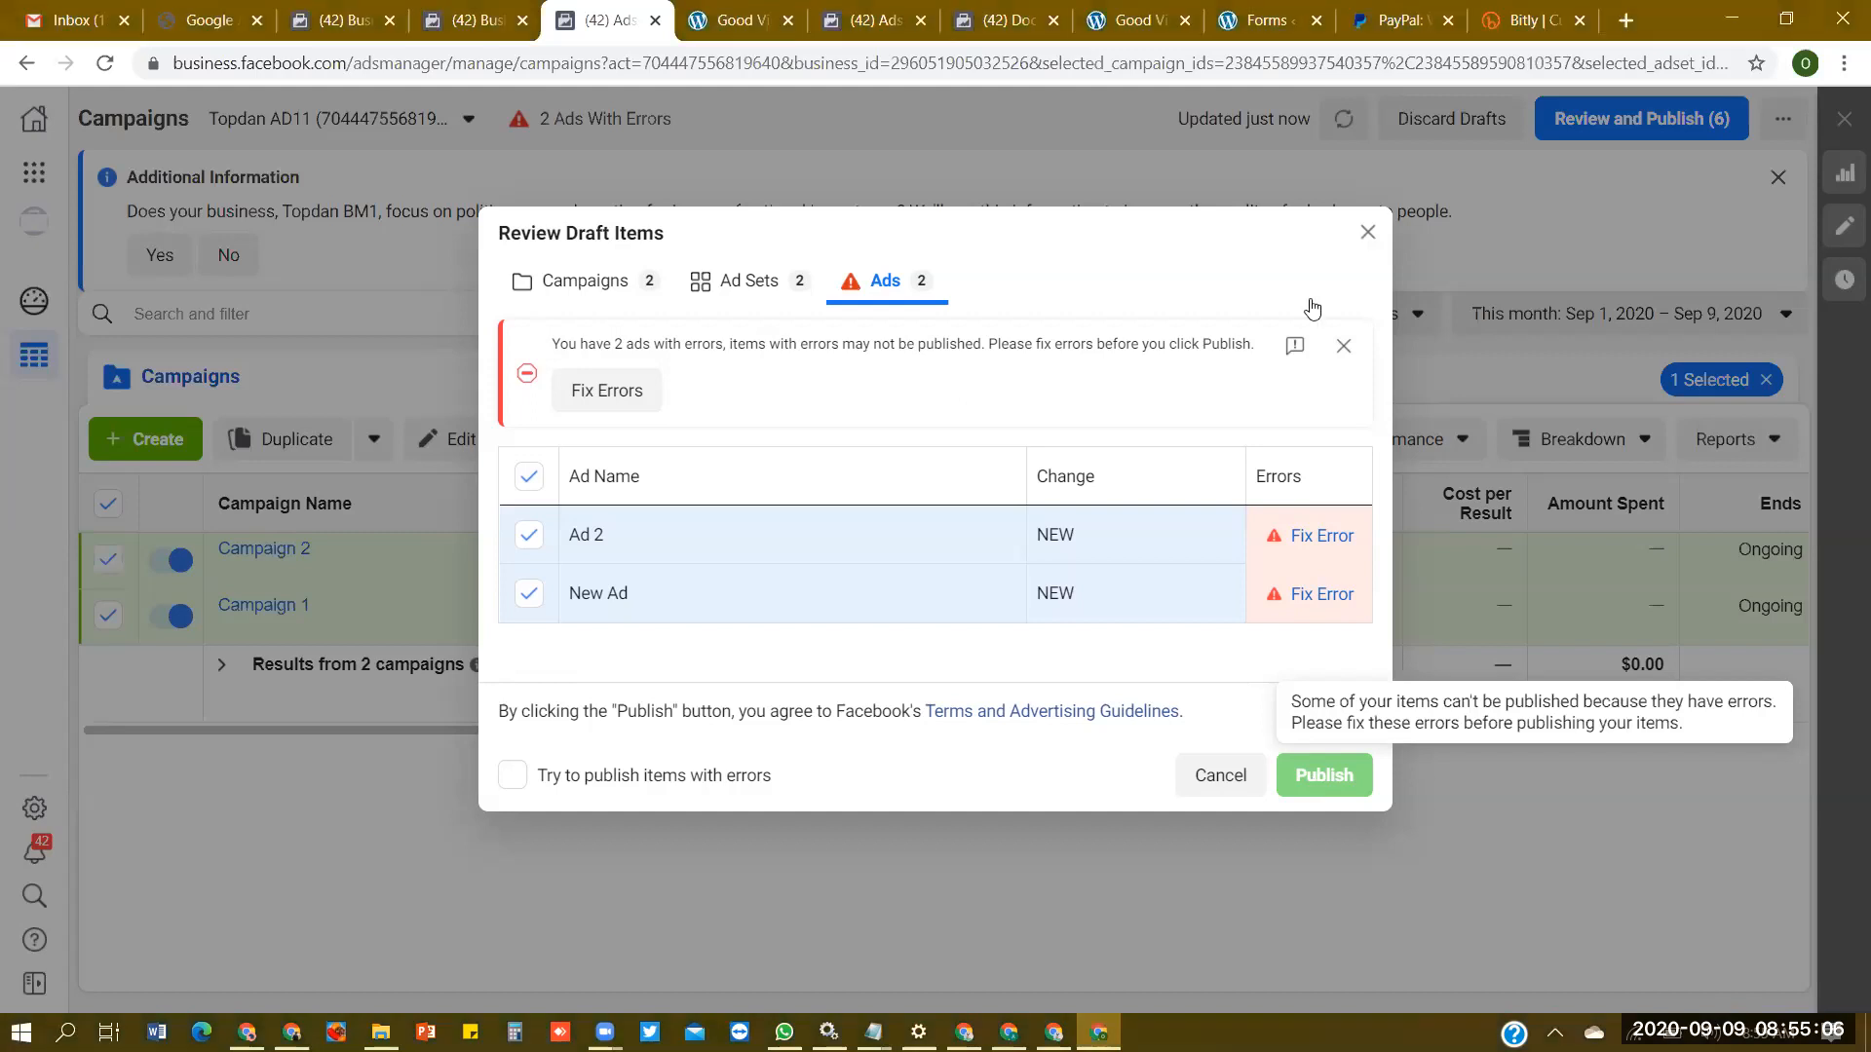
pyautogui.press('Escape')
# - Open both draft campaigns for editing, check the error on Ad 2, publish all drafts, and close the editor
pyautogui.click(458, 450)
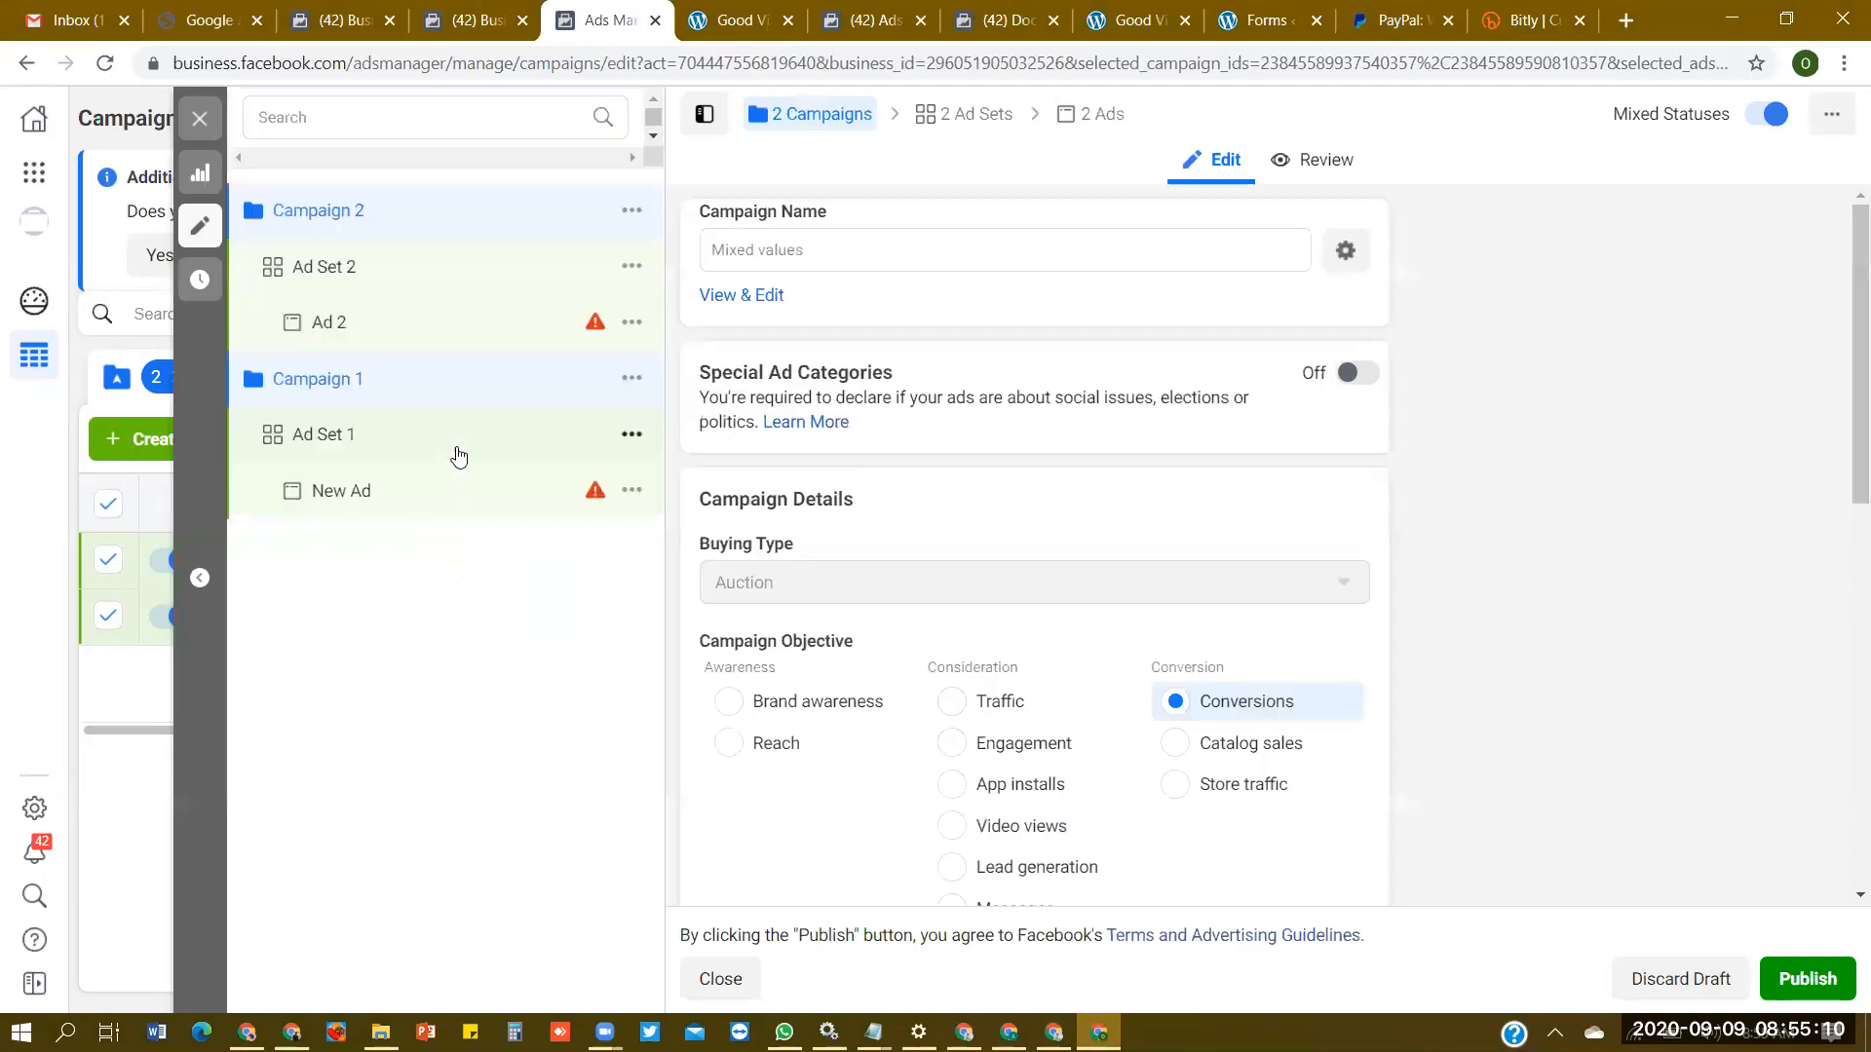
pyautogui.moveTo(593, 331)
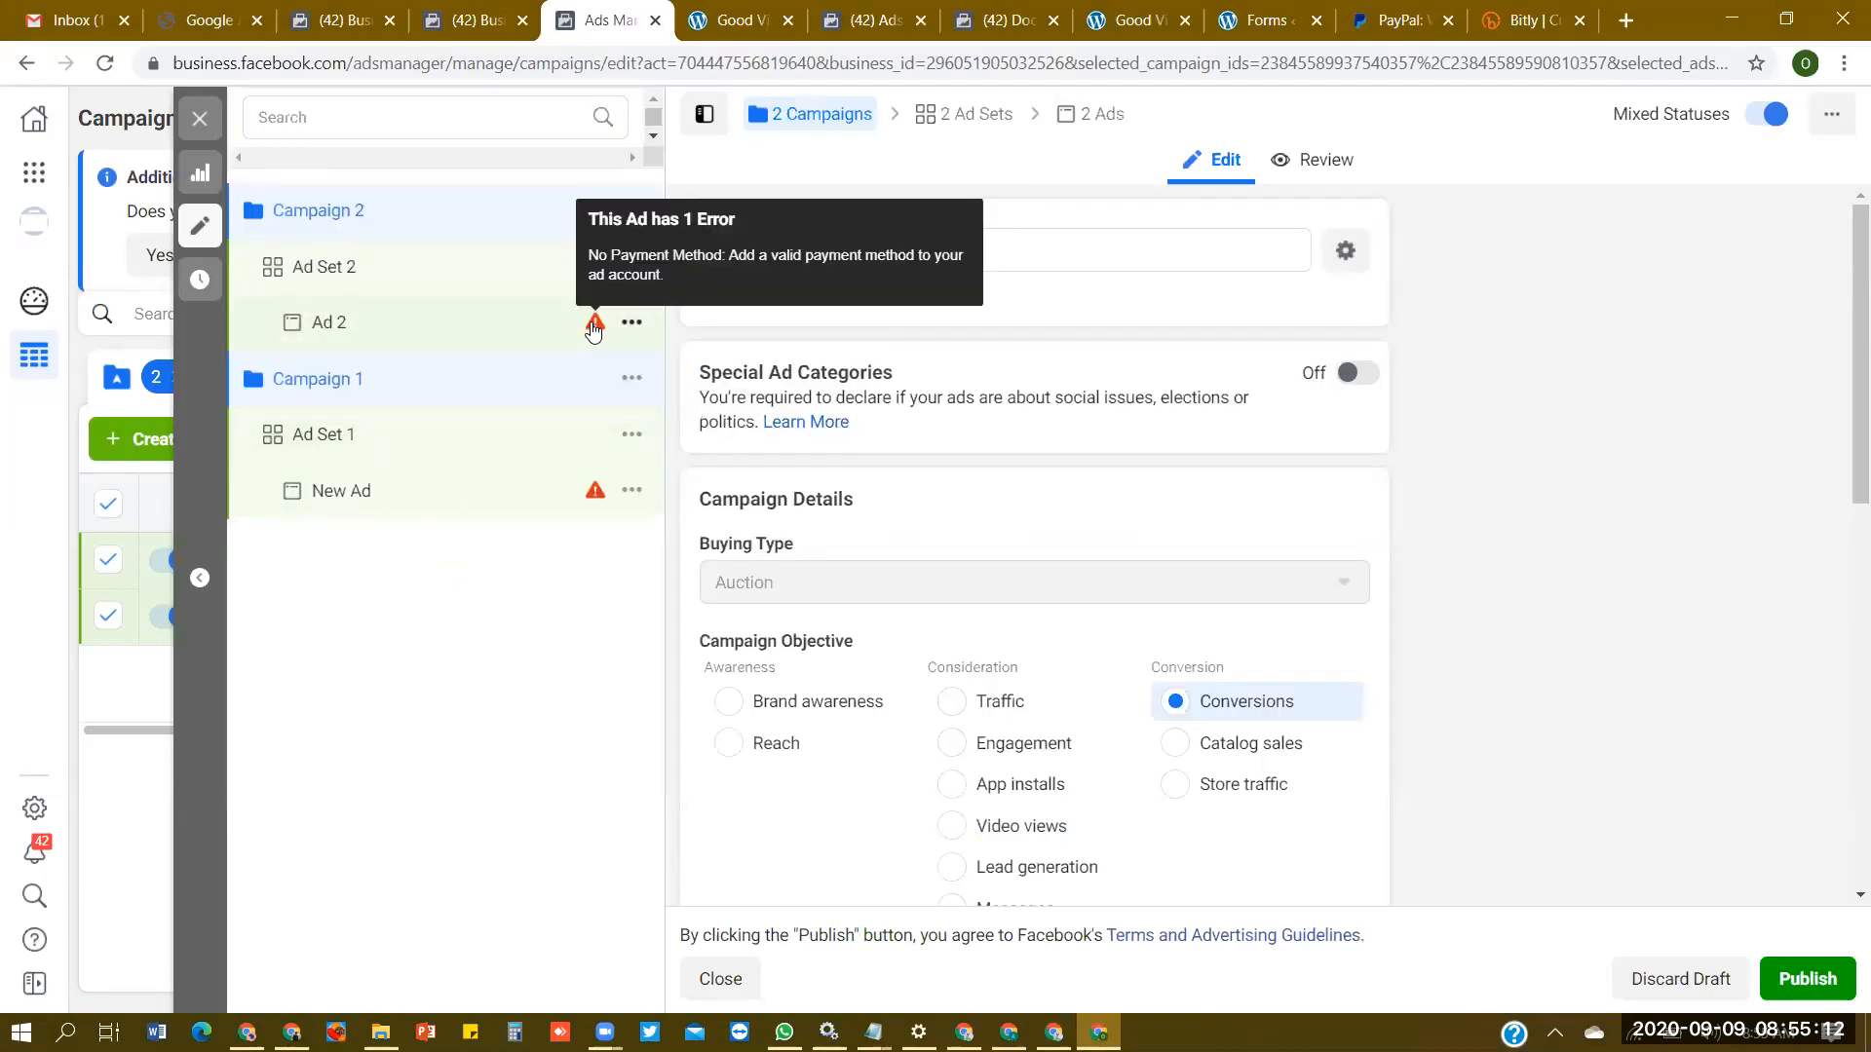
pyautogui.click(1810, 1001)
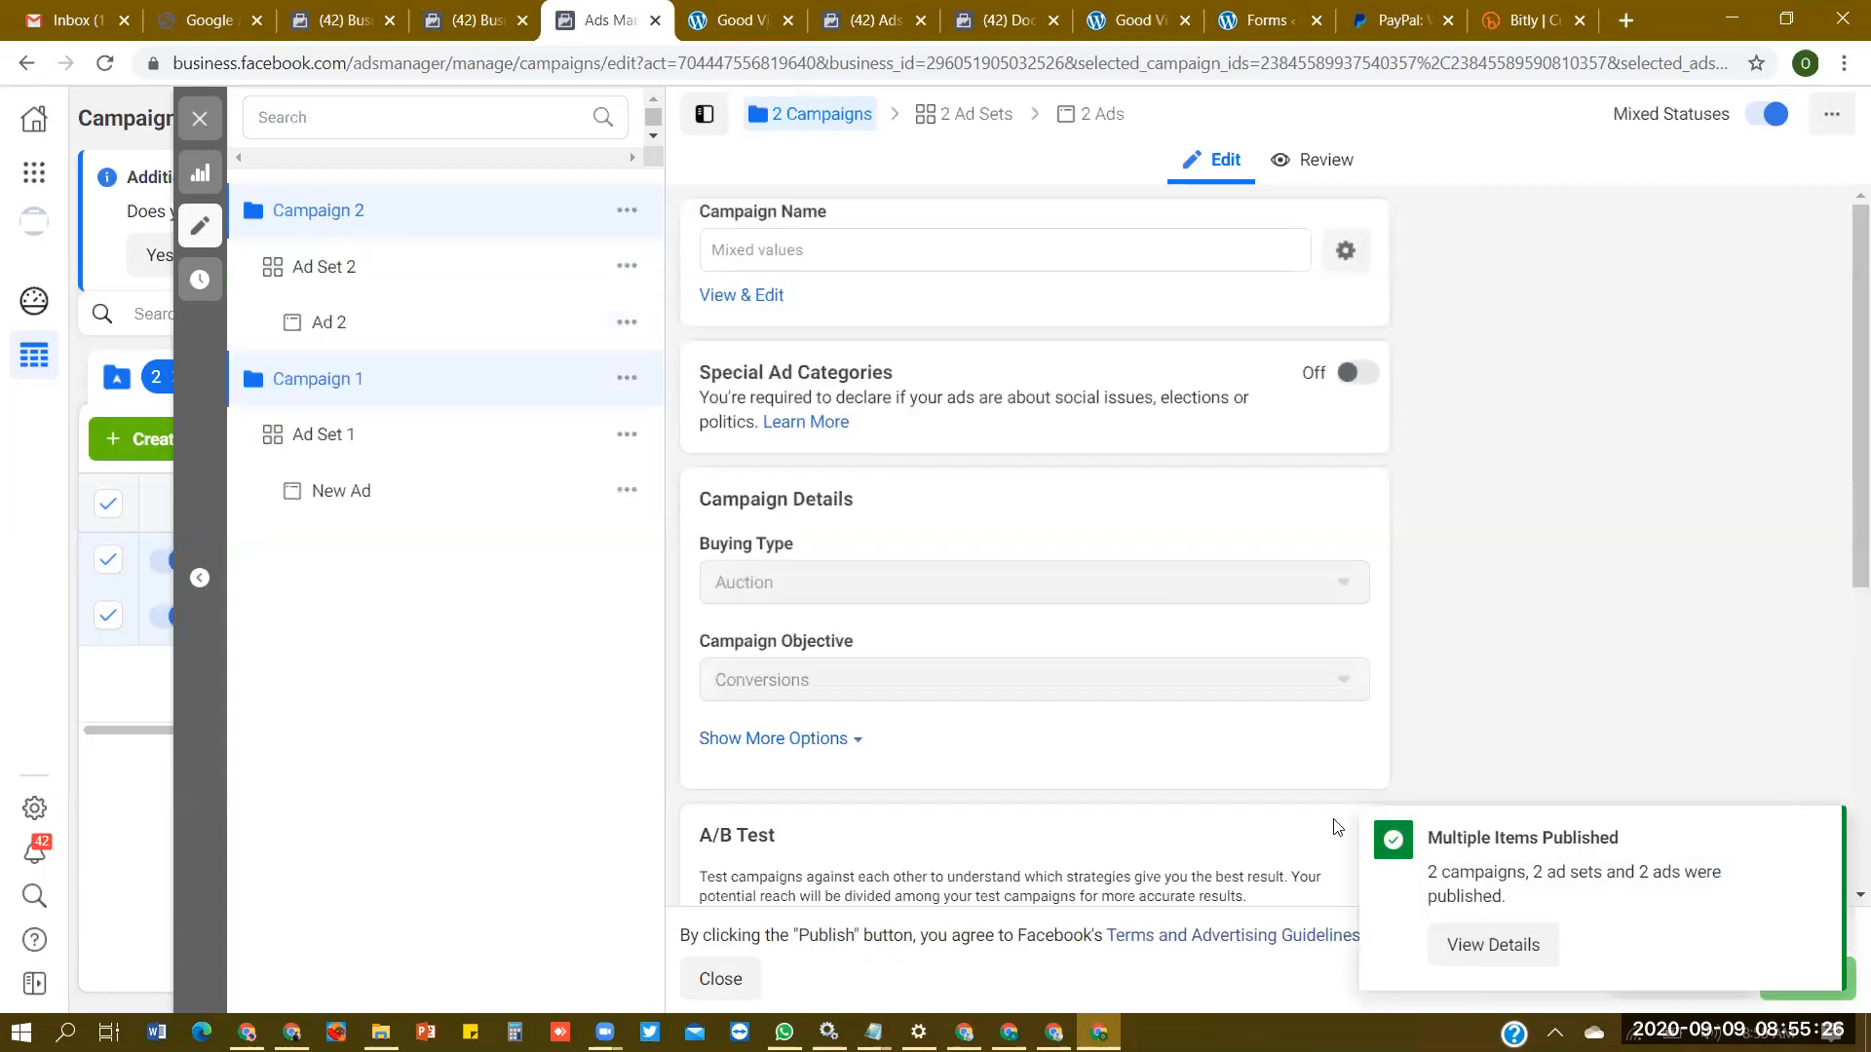
pyautogui.click(1816, 833)
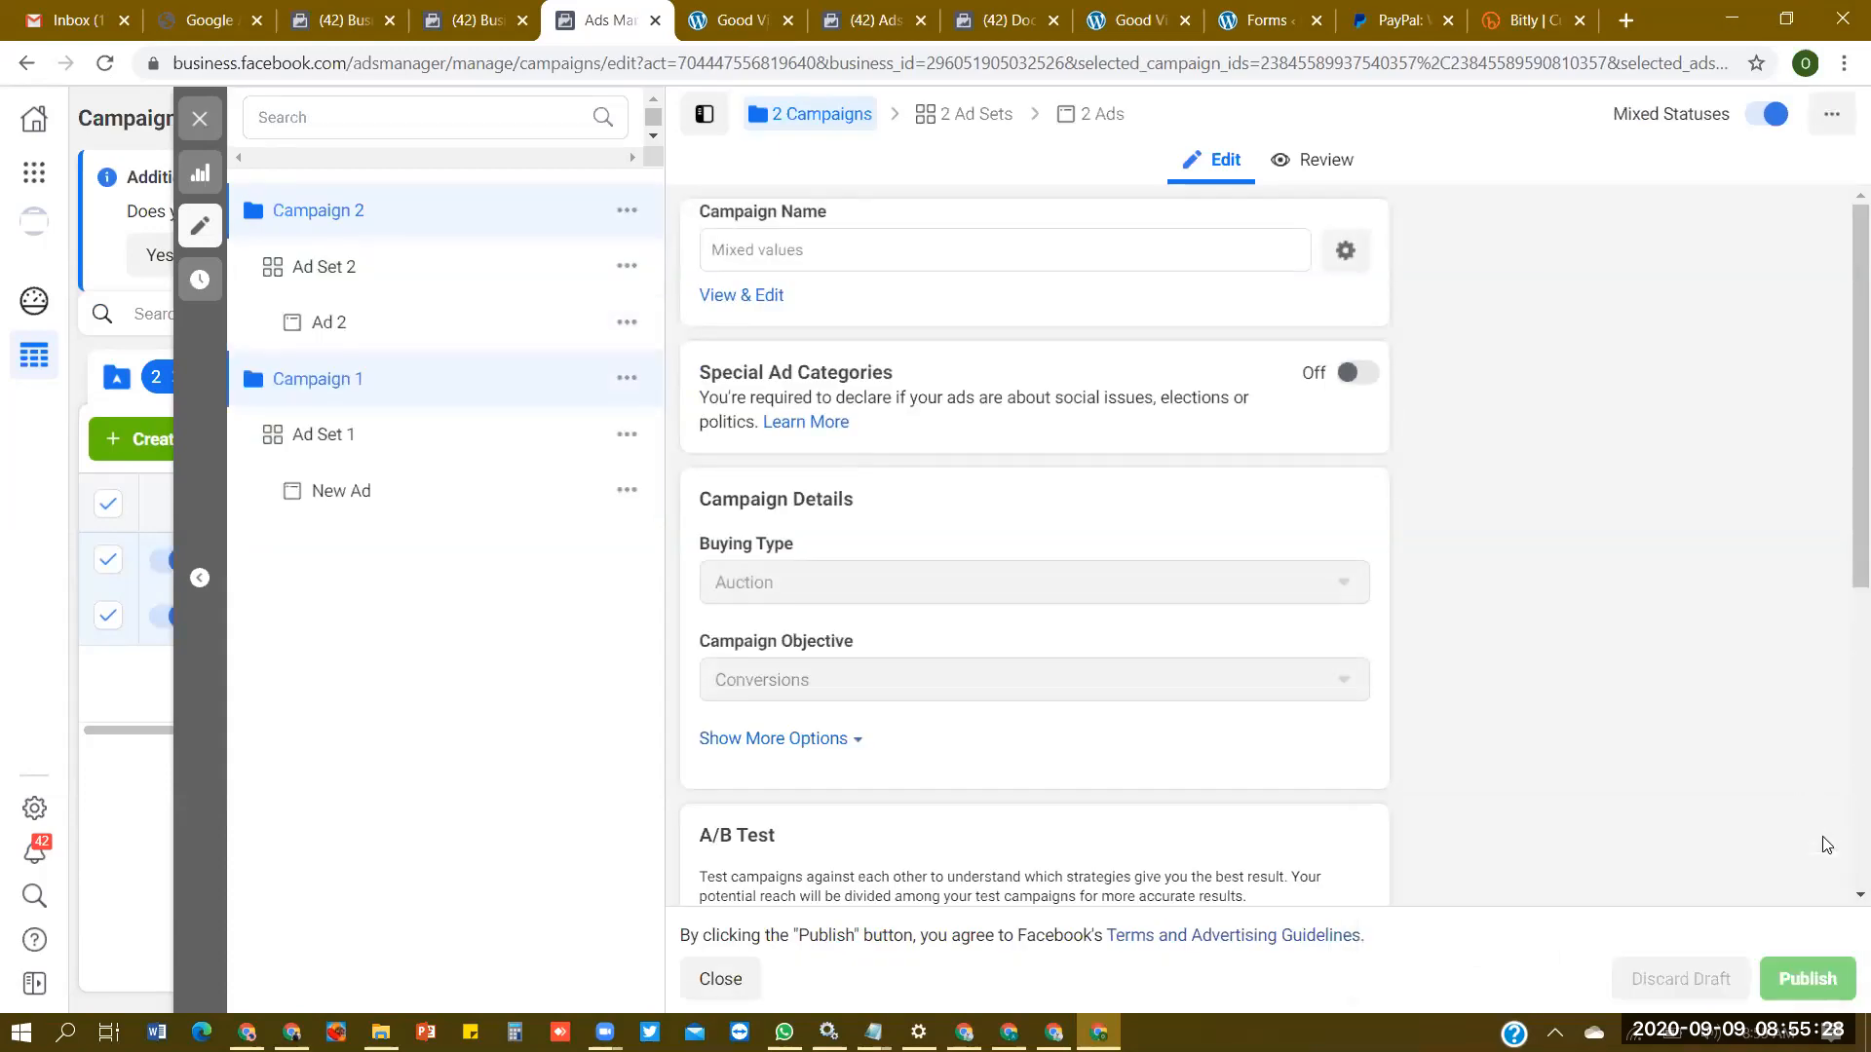
pyautogui.click(720, 976)
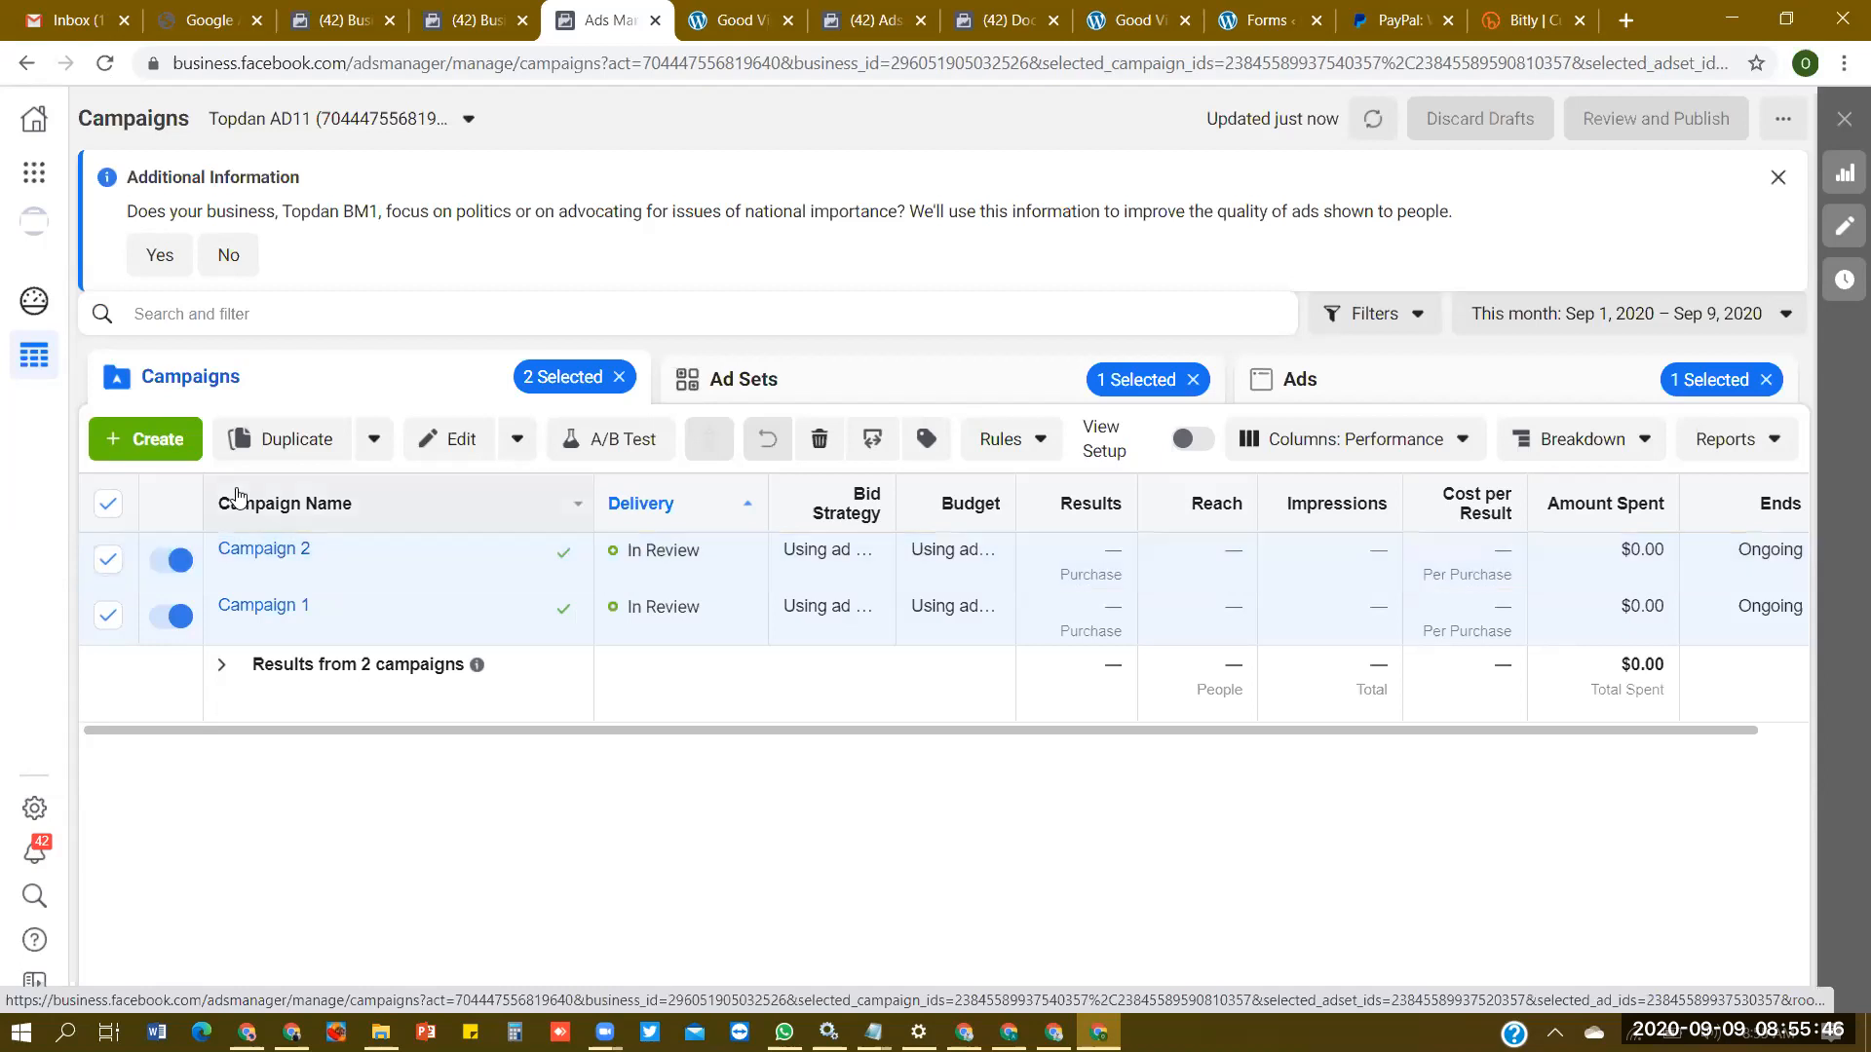
# - Select and check the delivery of both ad sets and both ads, and return to the campaigns list
pyautogui.click(891, 388)
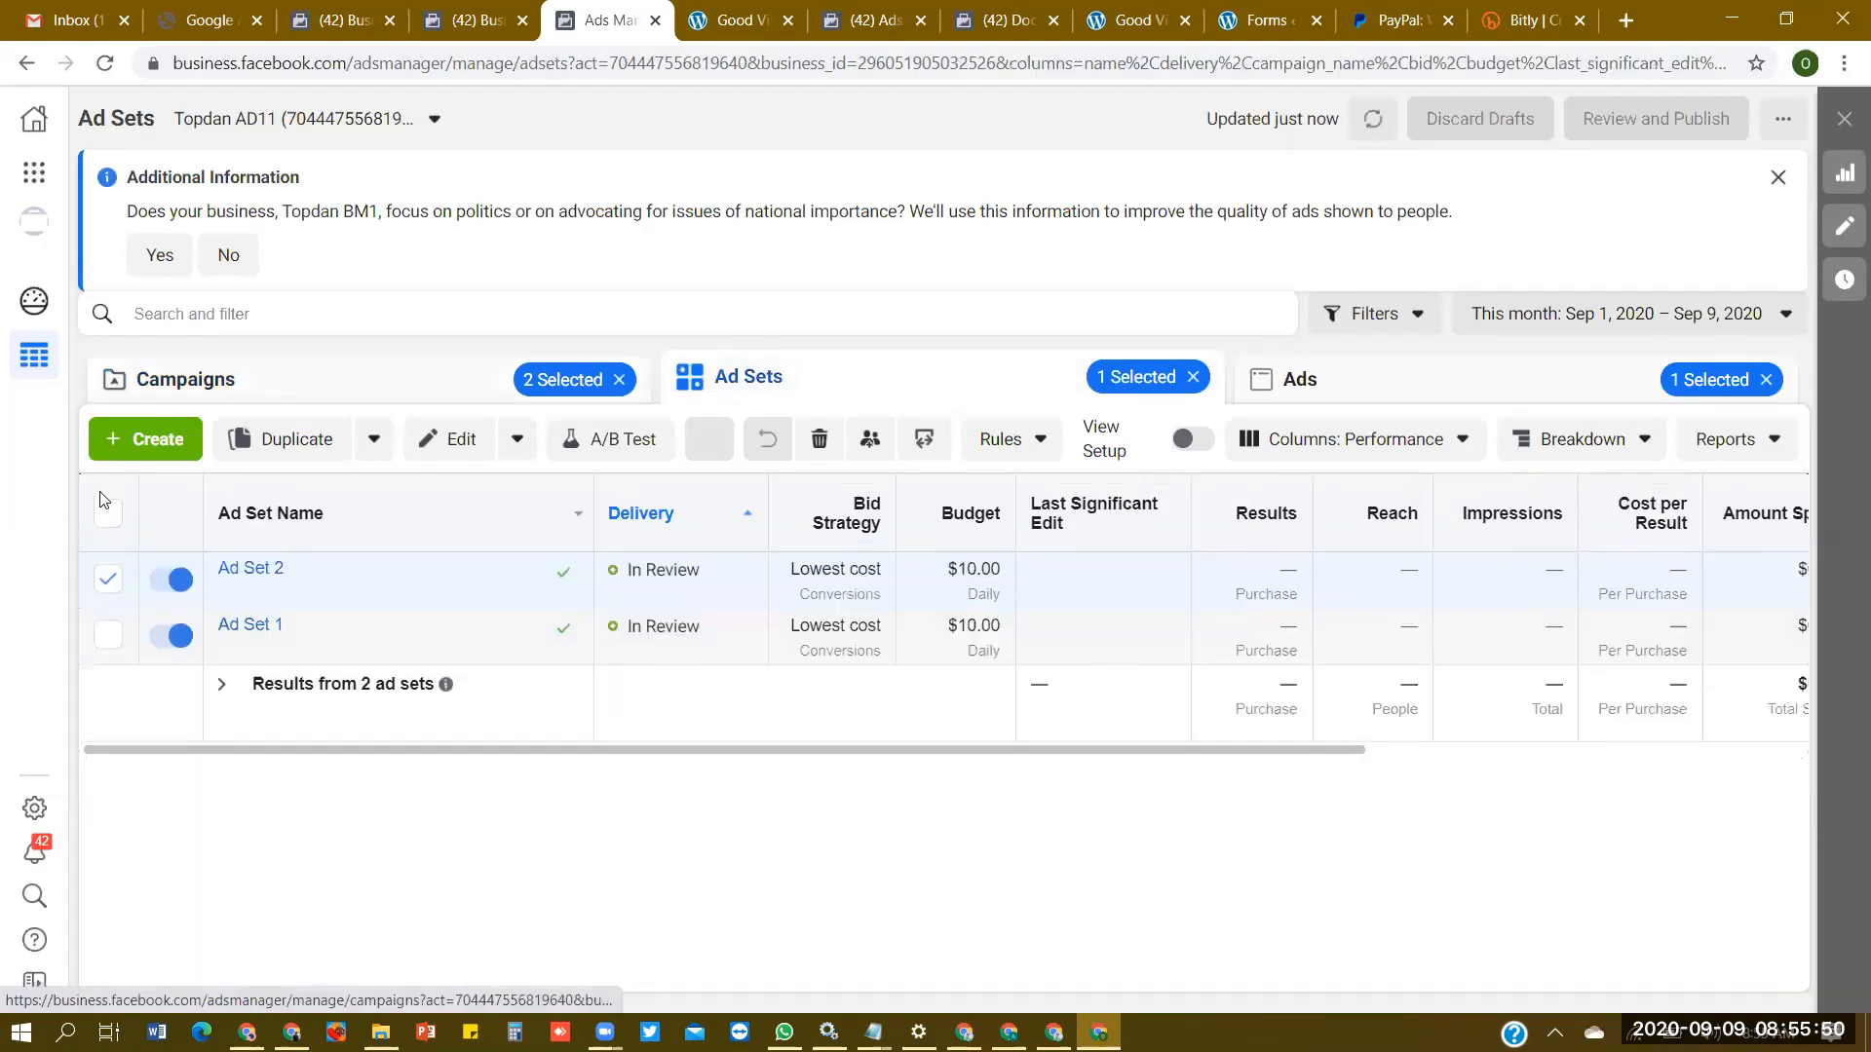
pyautogui.click(107, 512)
pyautogui.click(1450, 389)
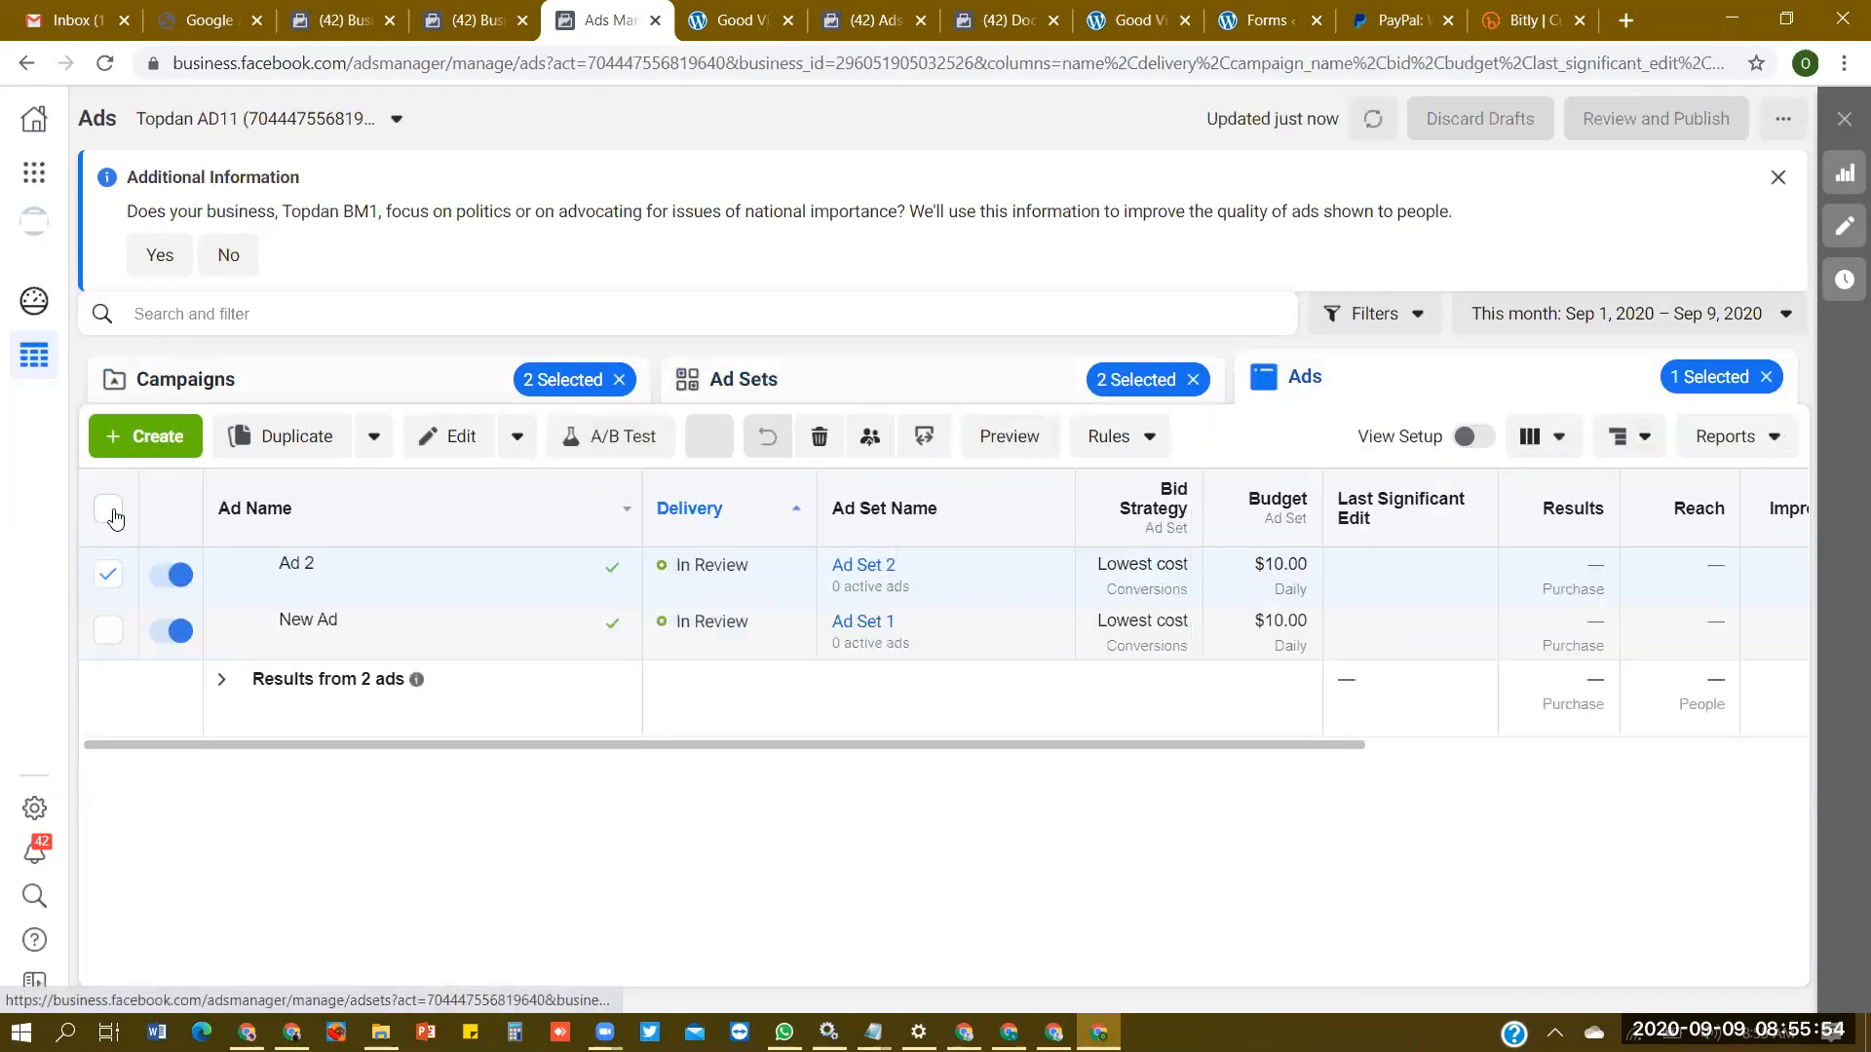
pyautogui.click(110, 511)
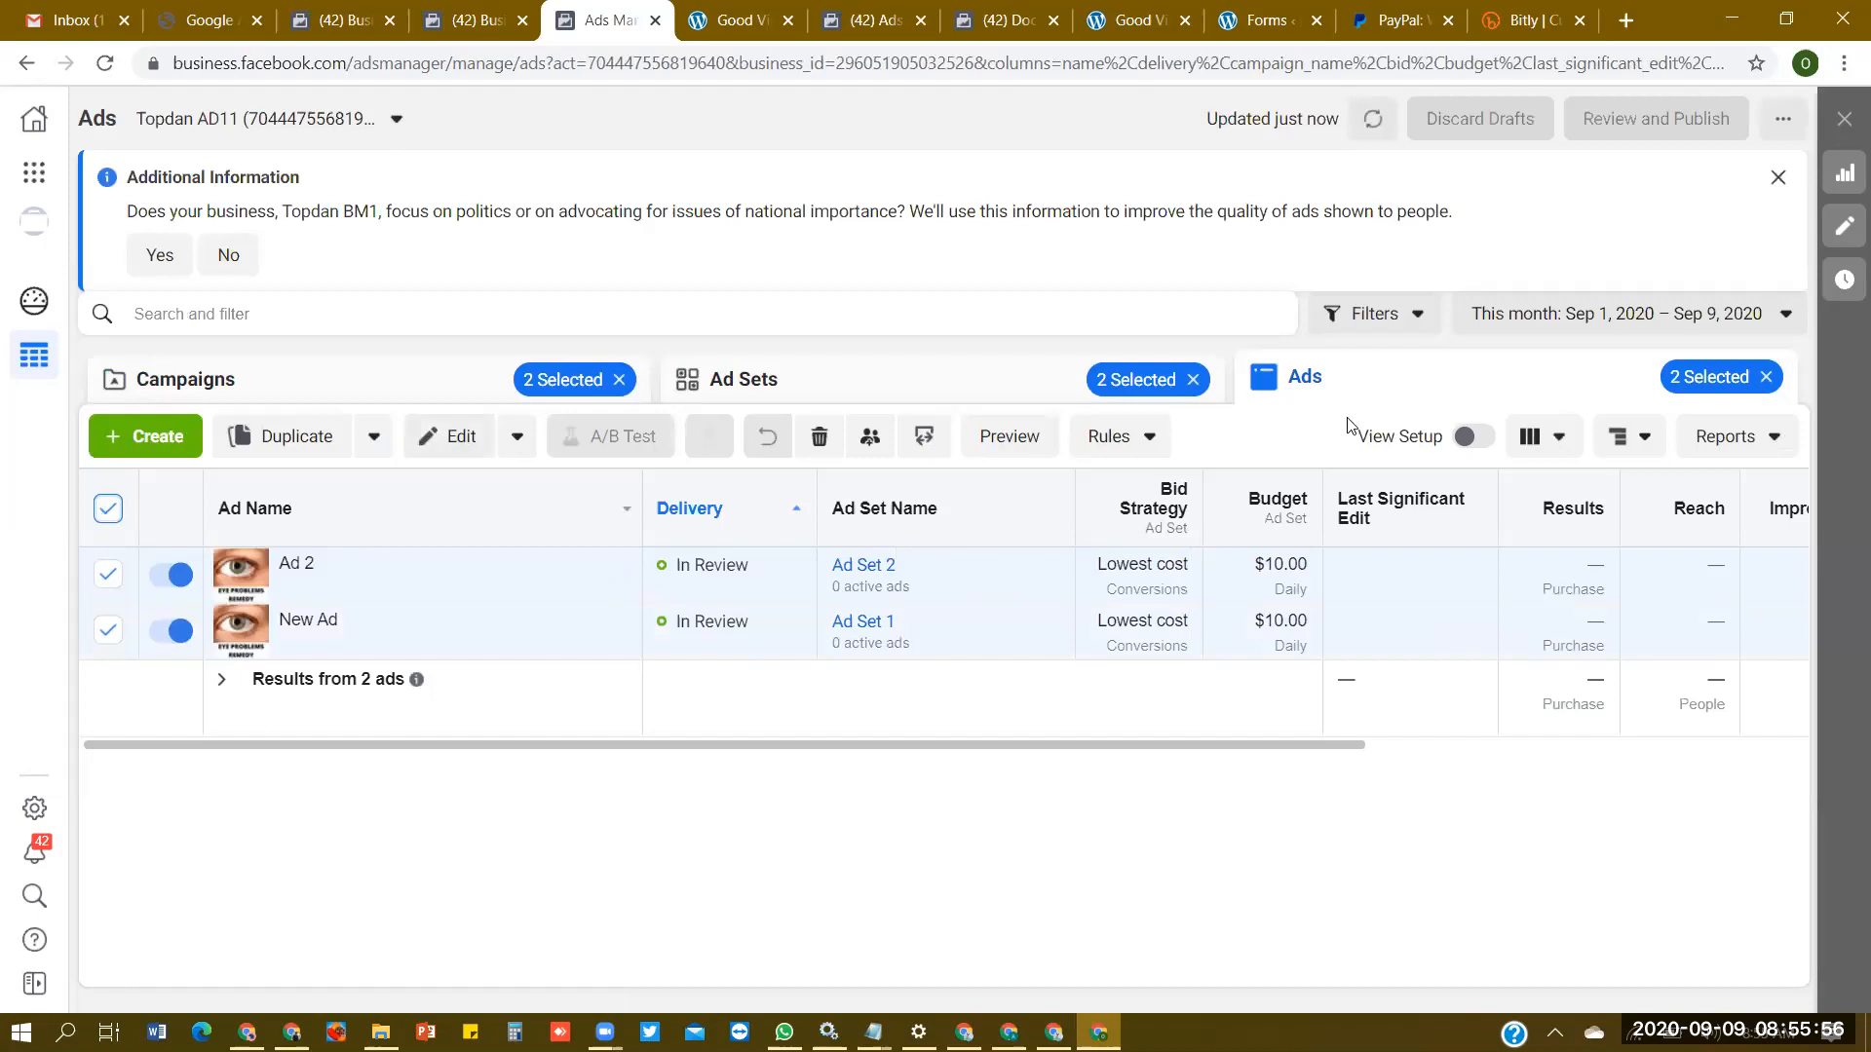
pyautogui.click(395, 394)
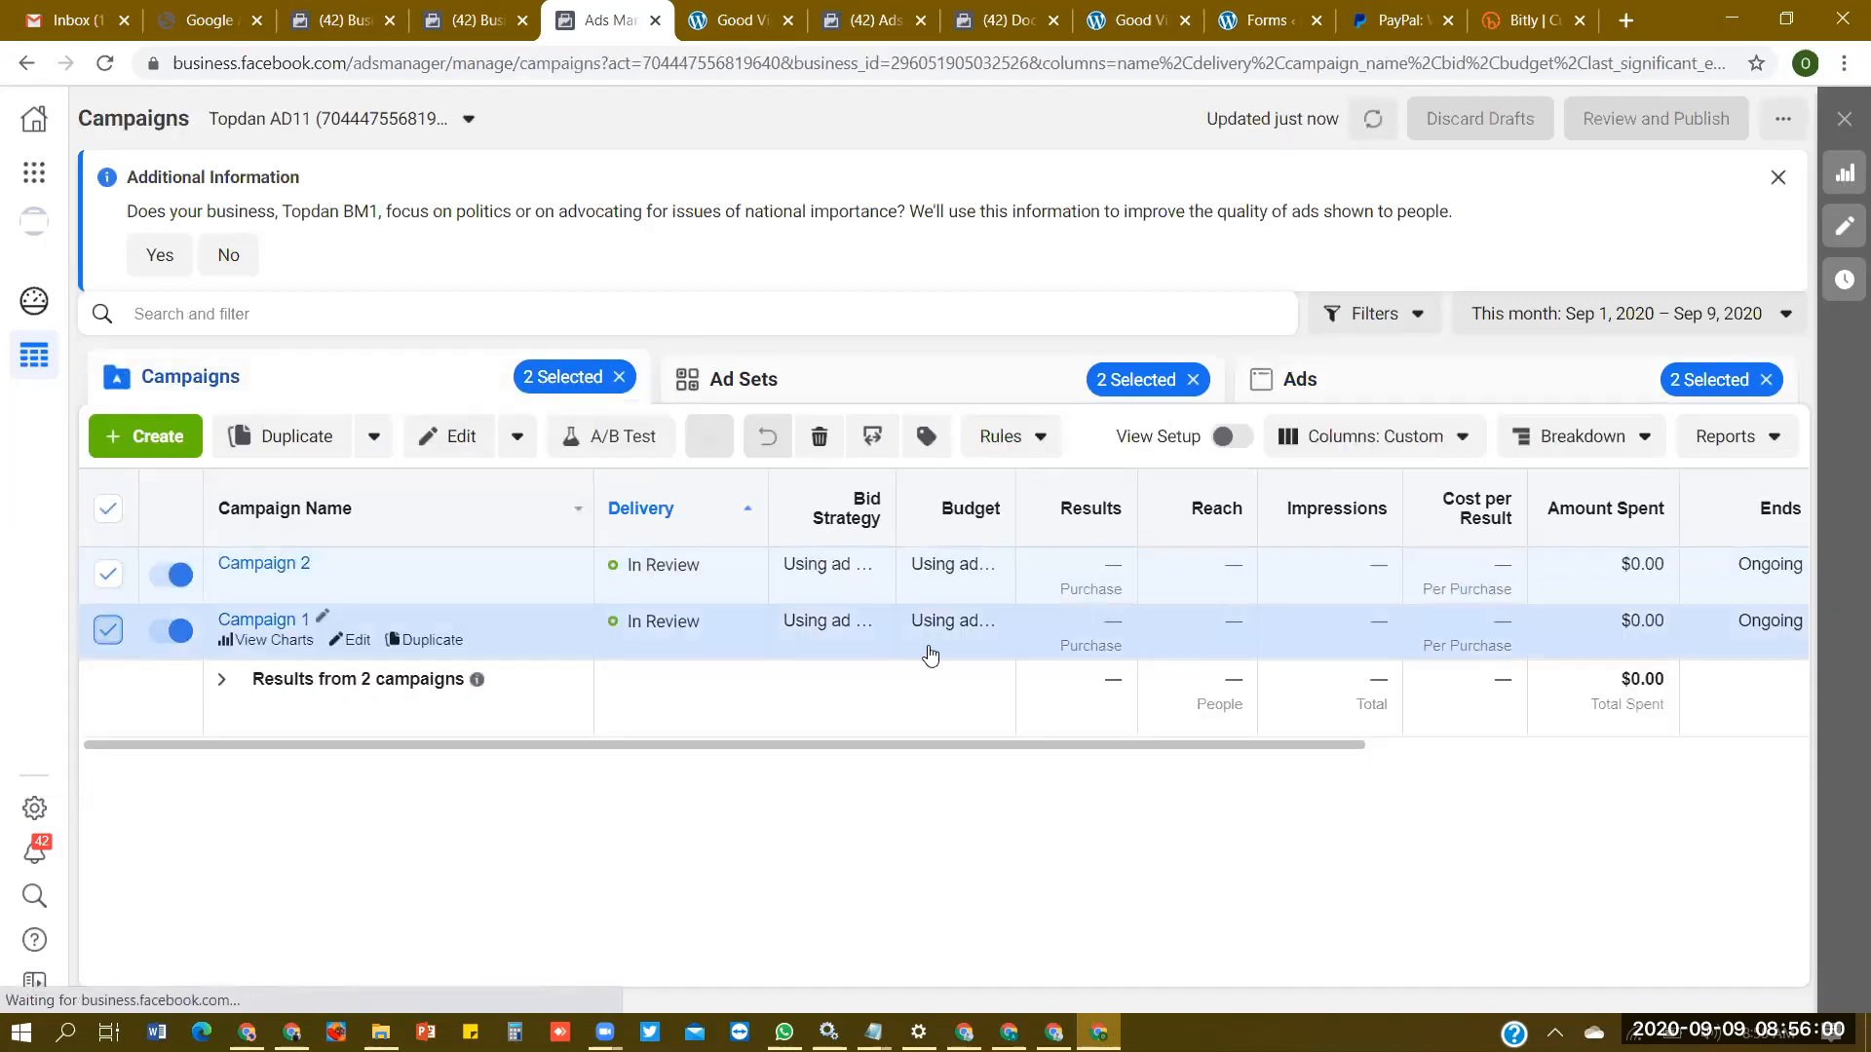
# - Deselect Campaign 1 to view only Campaign 2's ad, and select both campaigns again in the campaigns list
pyautogui.click(931, 655)
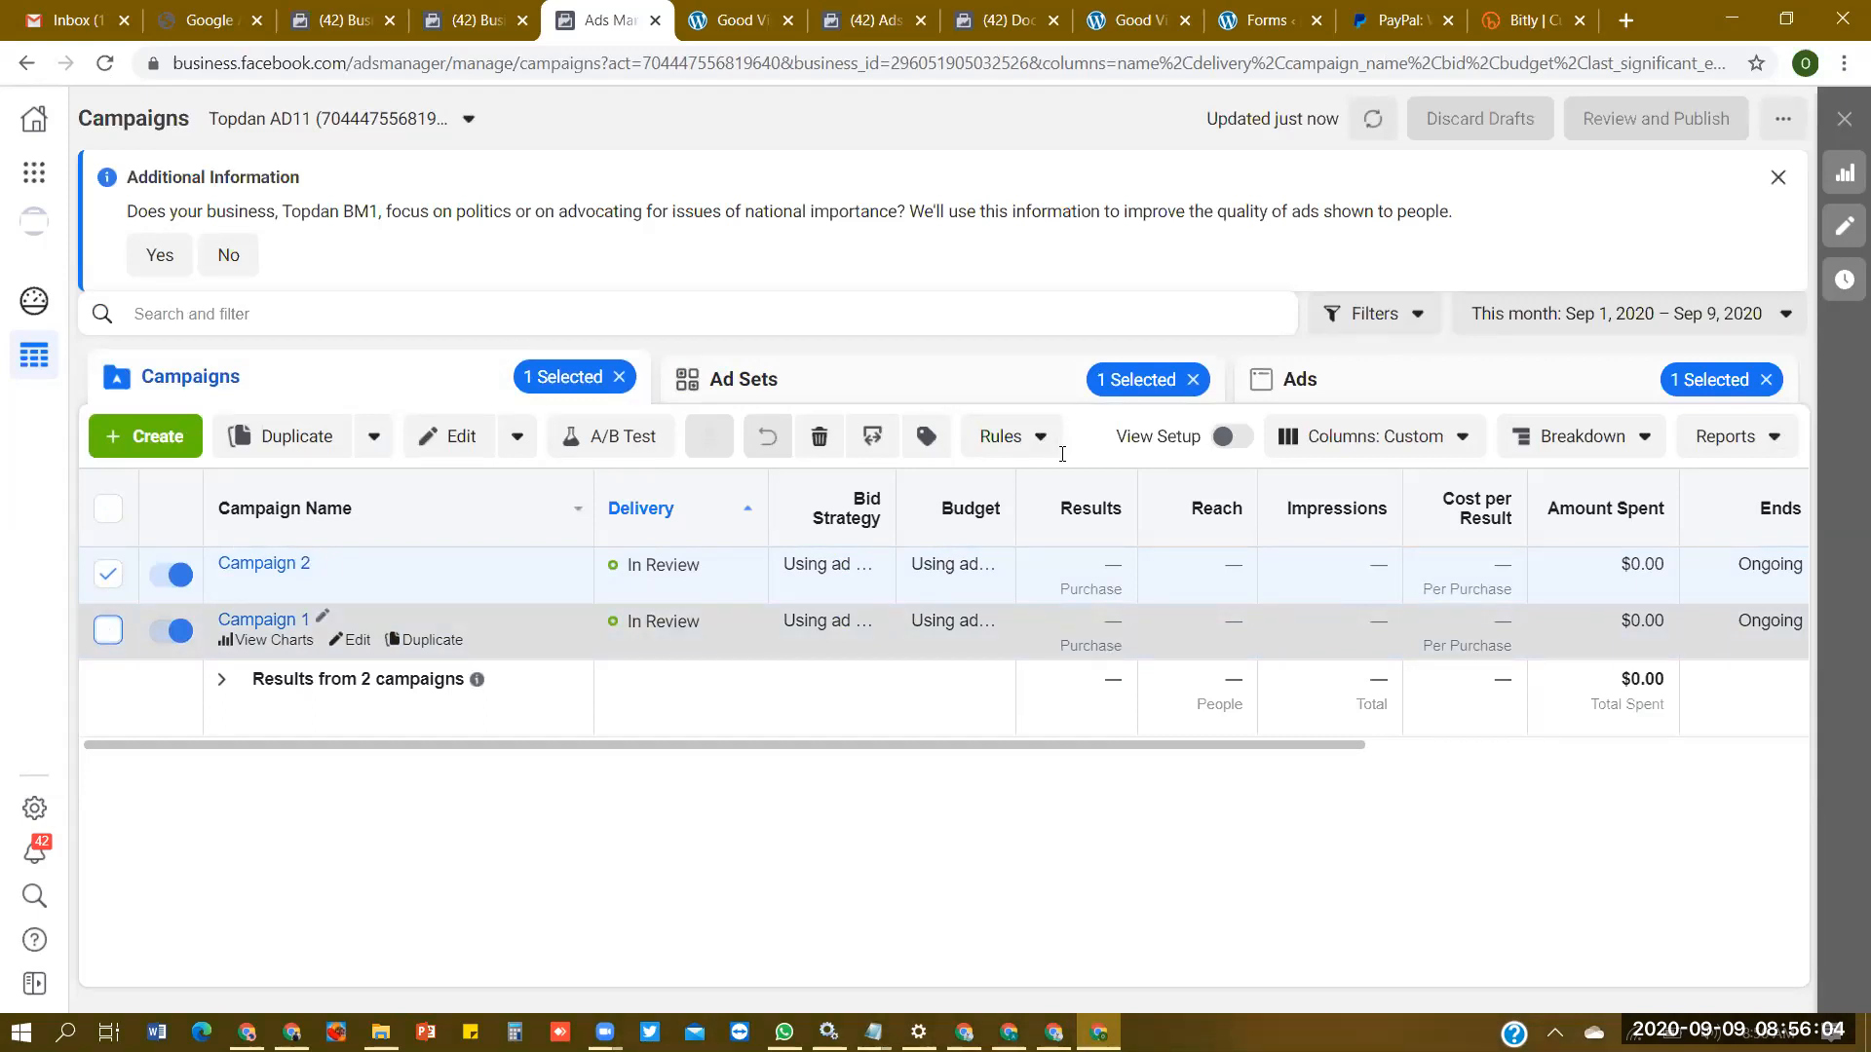
pyautogui.click(947, 390)
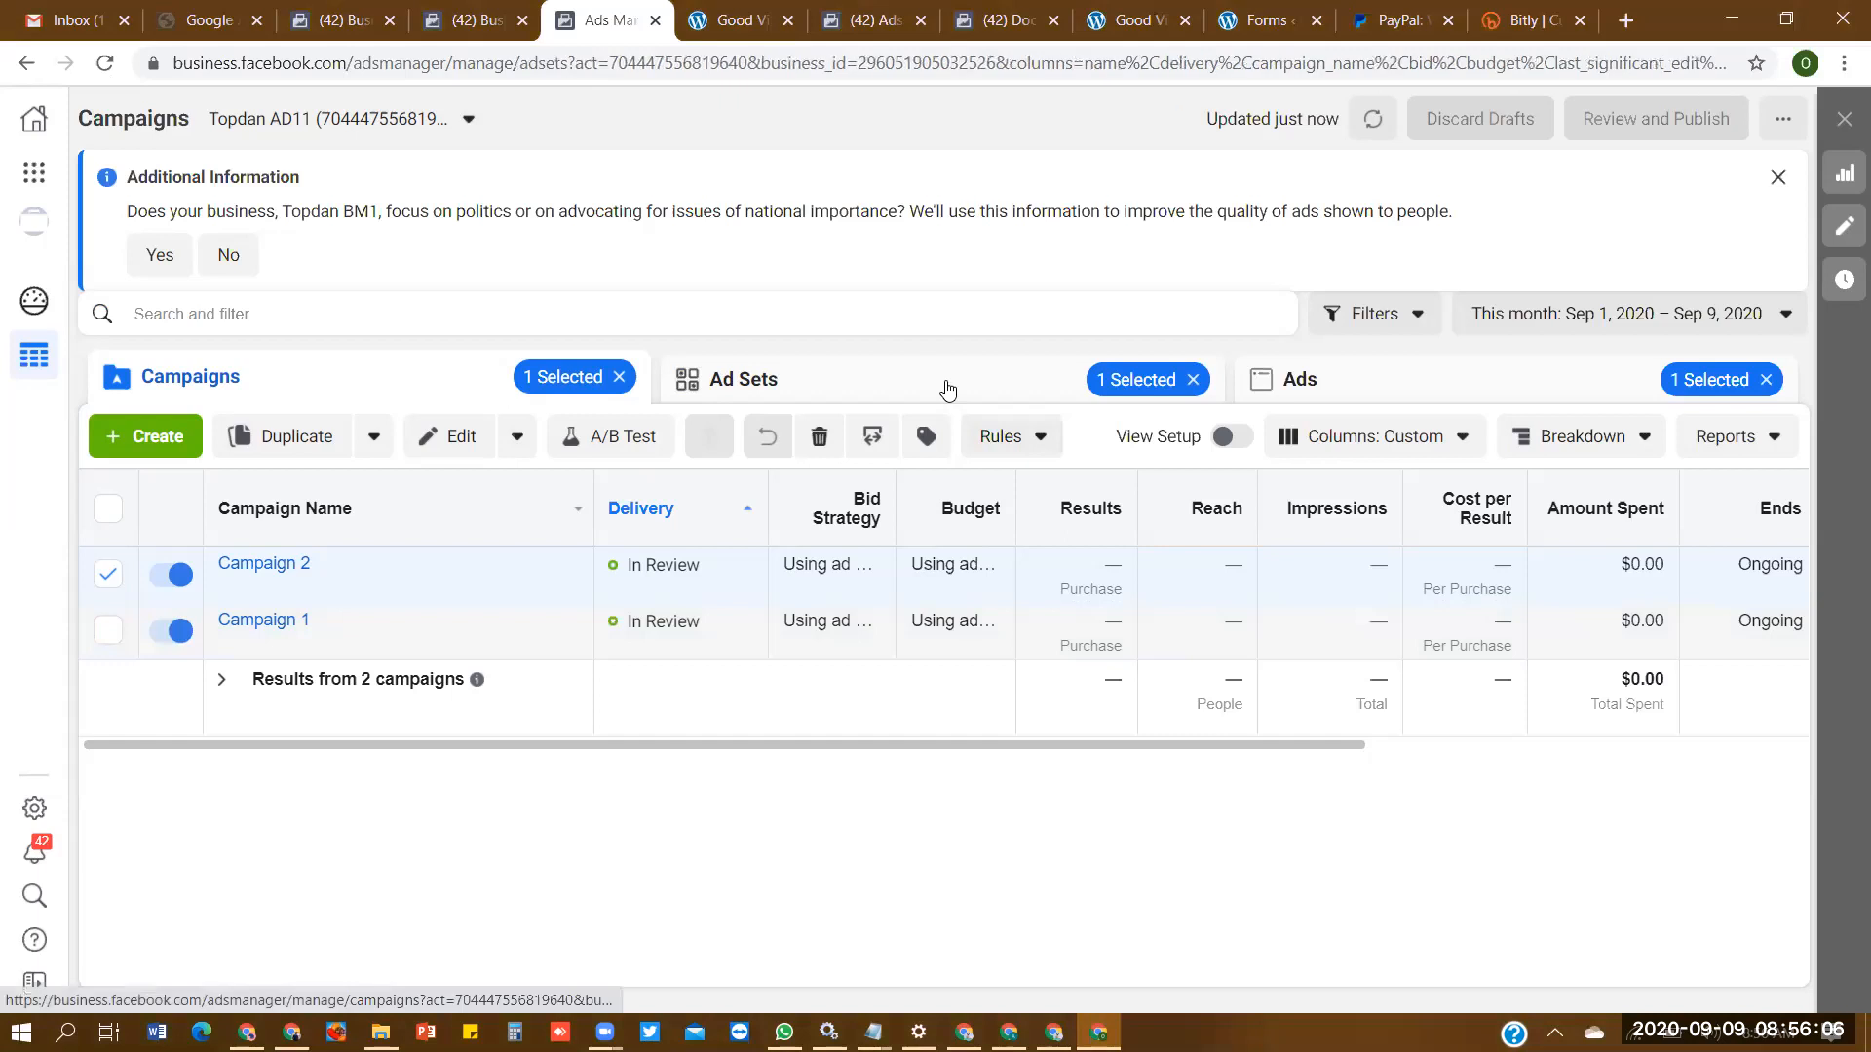
pyautogui.click(1396, 375)
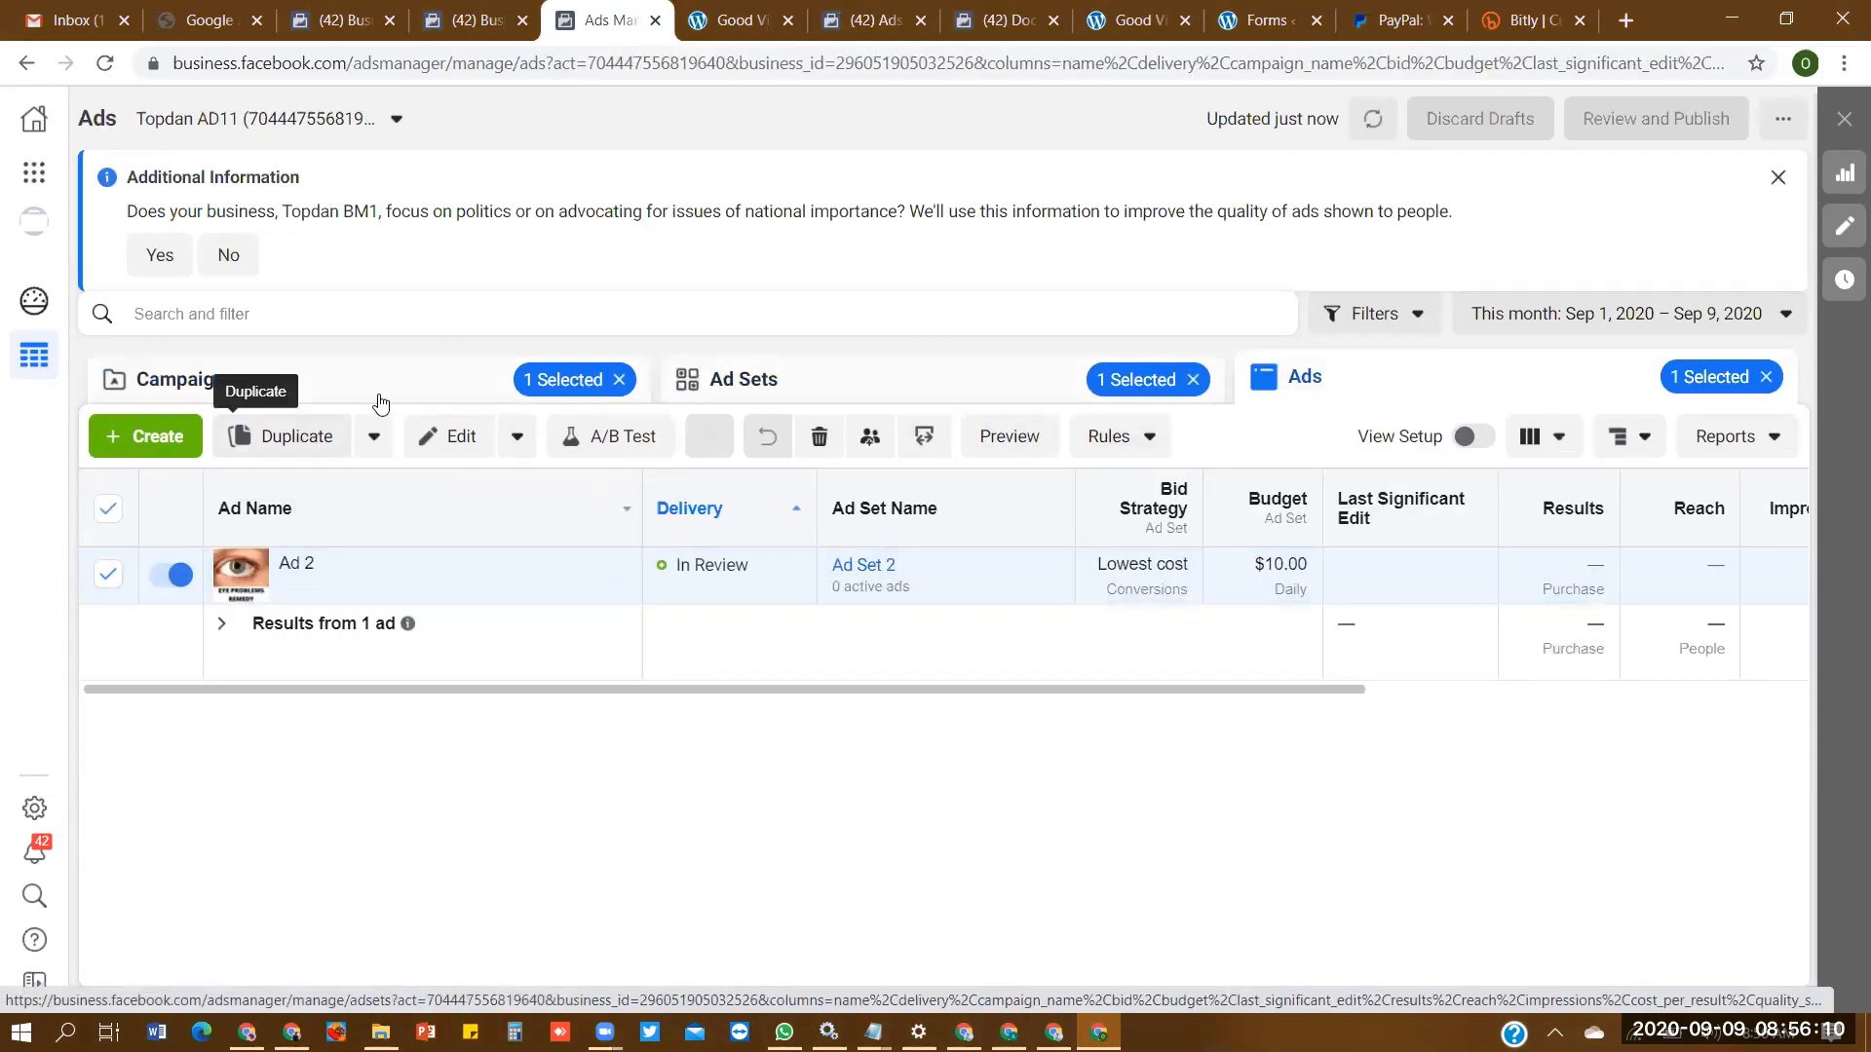
pyautogui.click(378, 394)
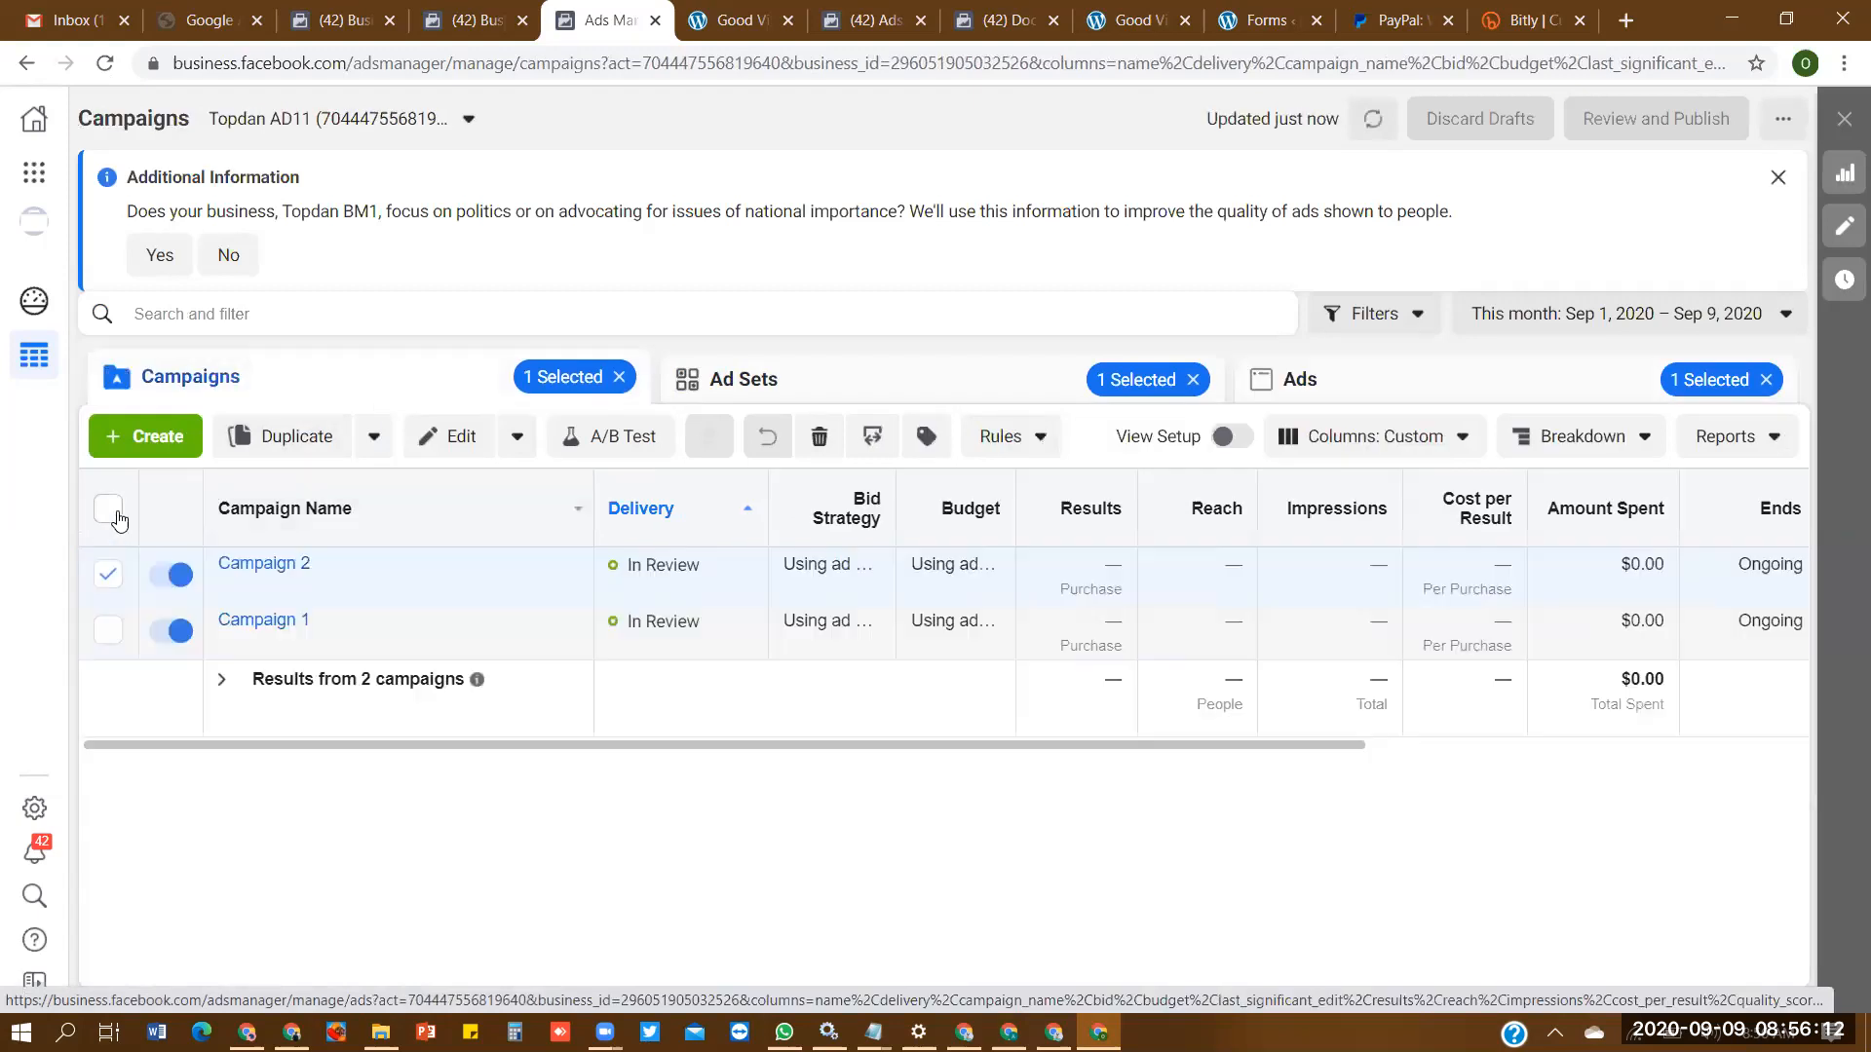
pyautogui.click(107, 510)
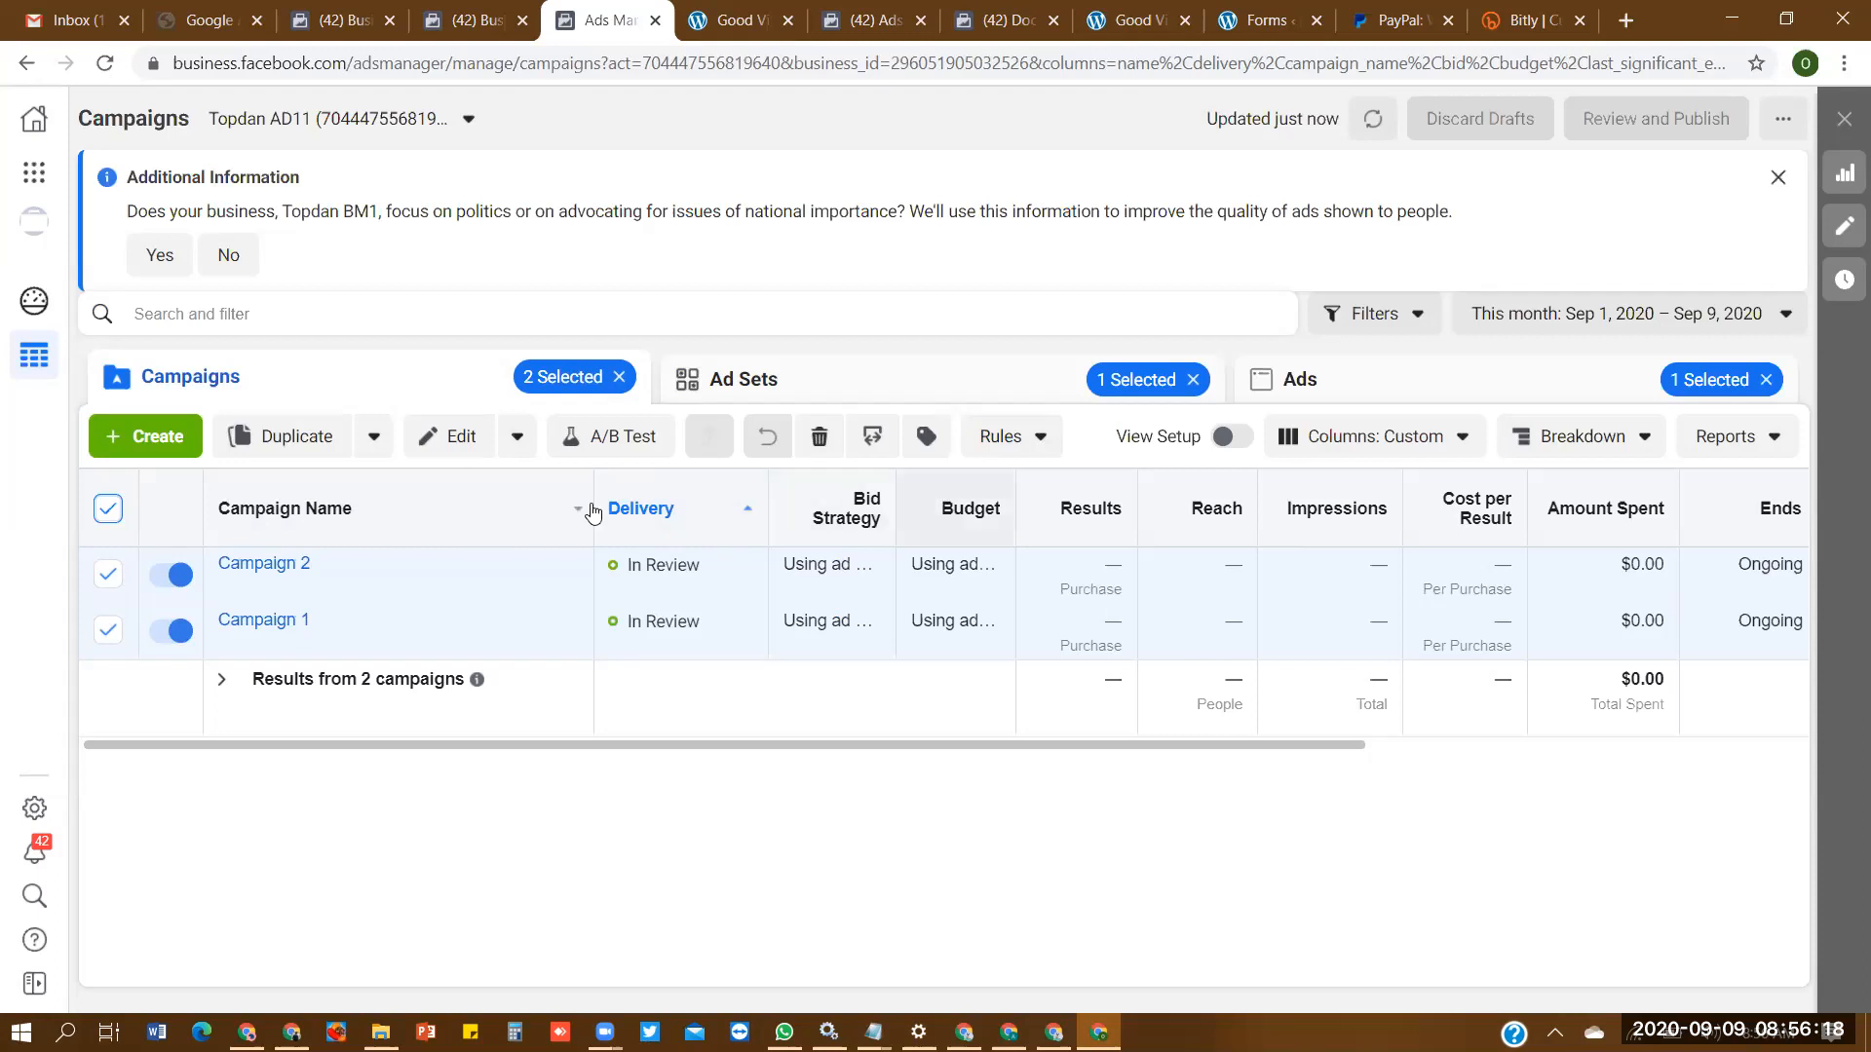
# - Select both campaigns, both of their ad sets, and both of their ads
pyautogui.click(107, 511)
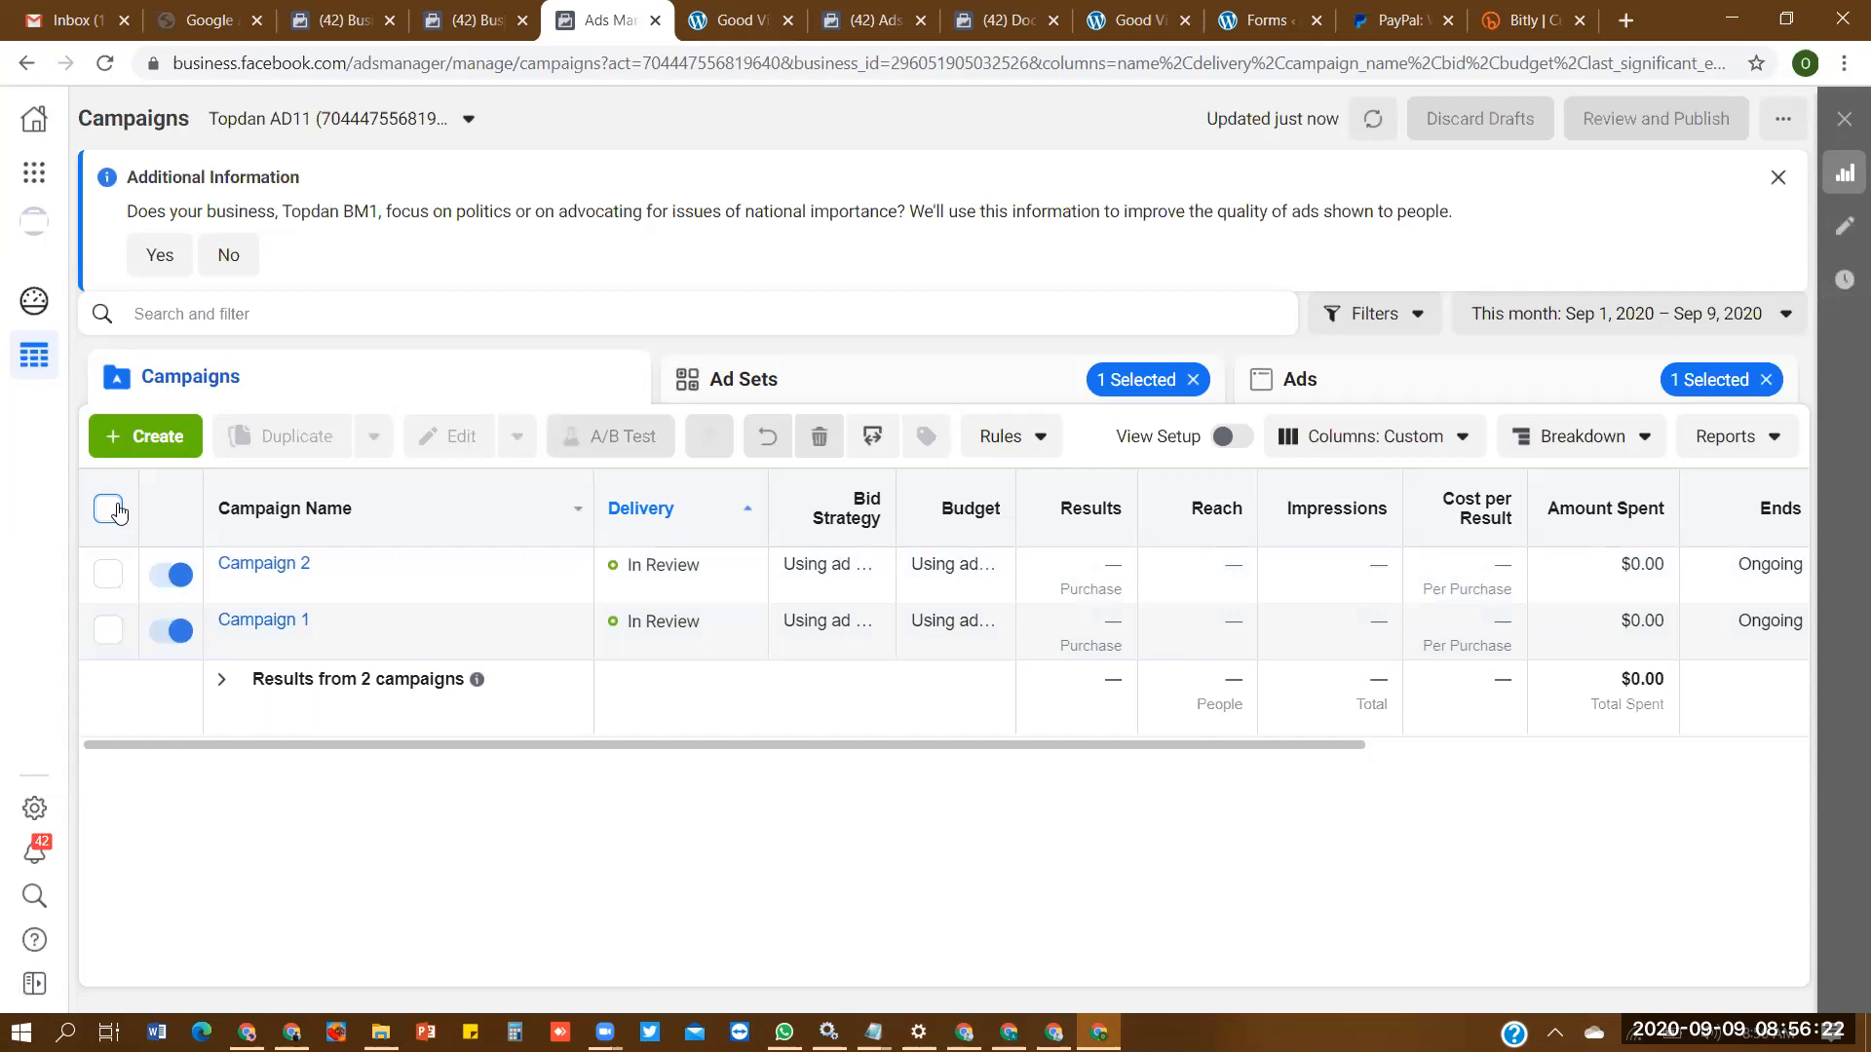
pyautogui.click(109, 509)
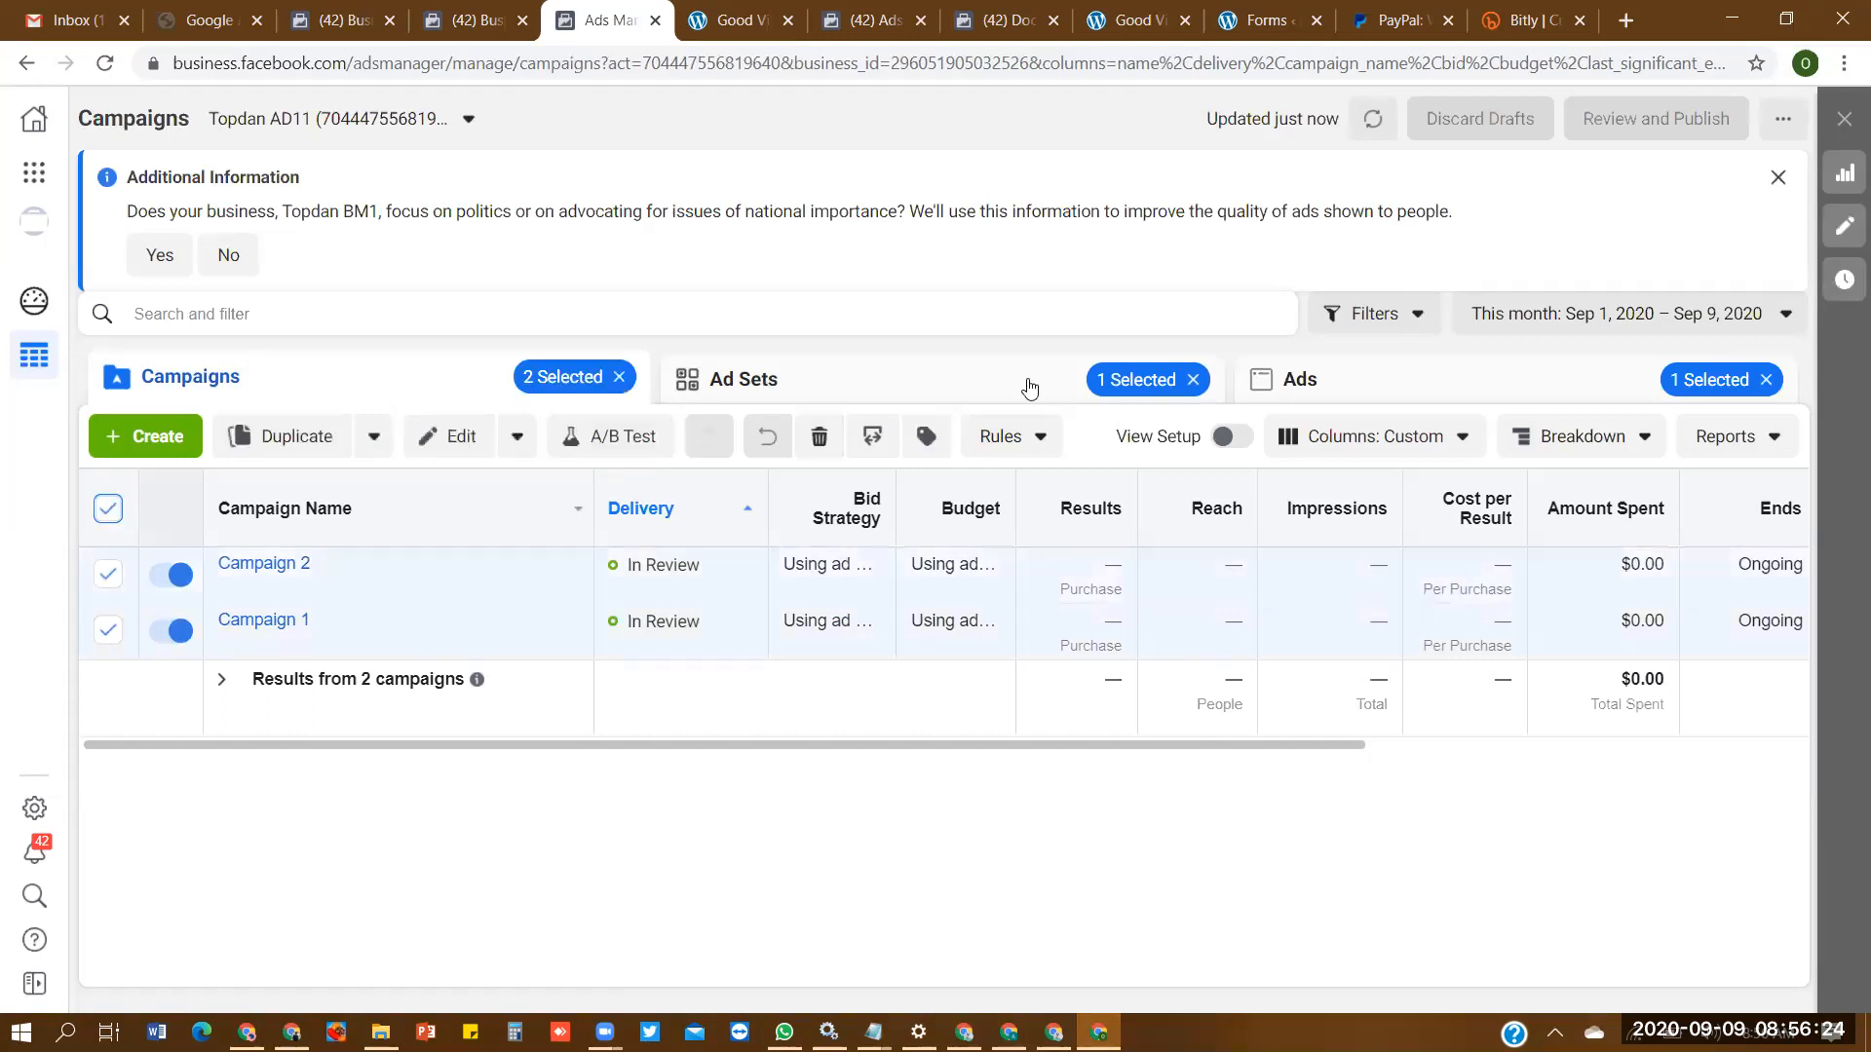
pyautogui.click(952, 378)
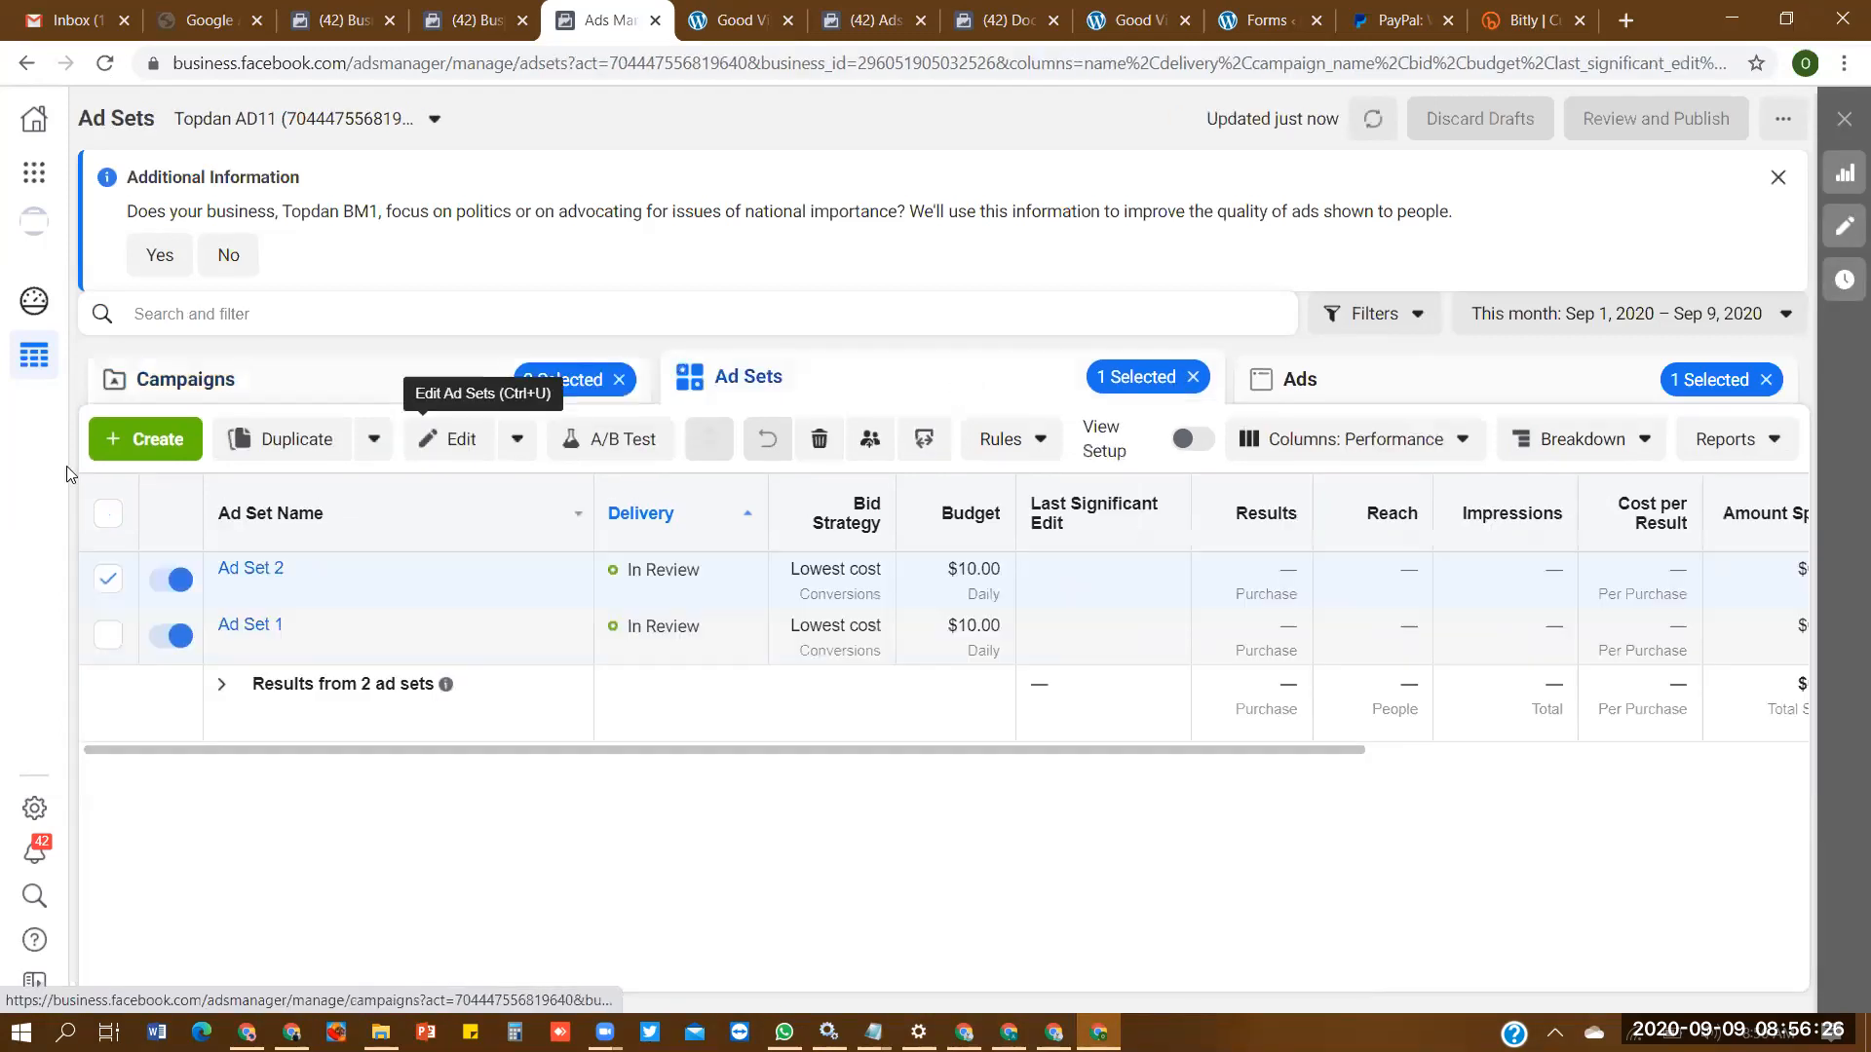
pyautogui.click(108, 514)
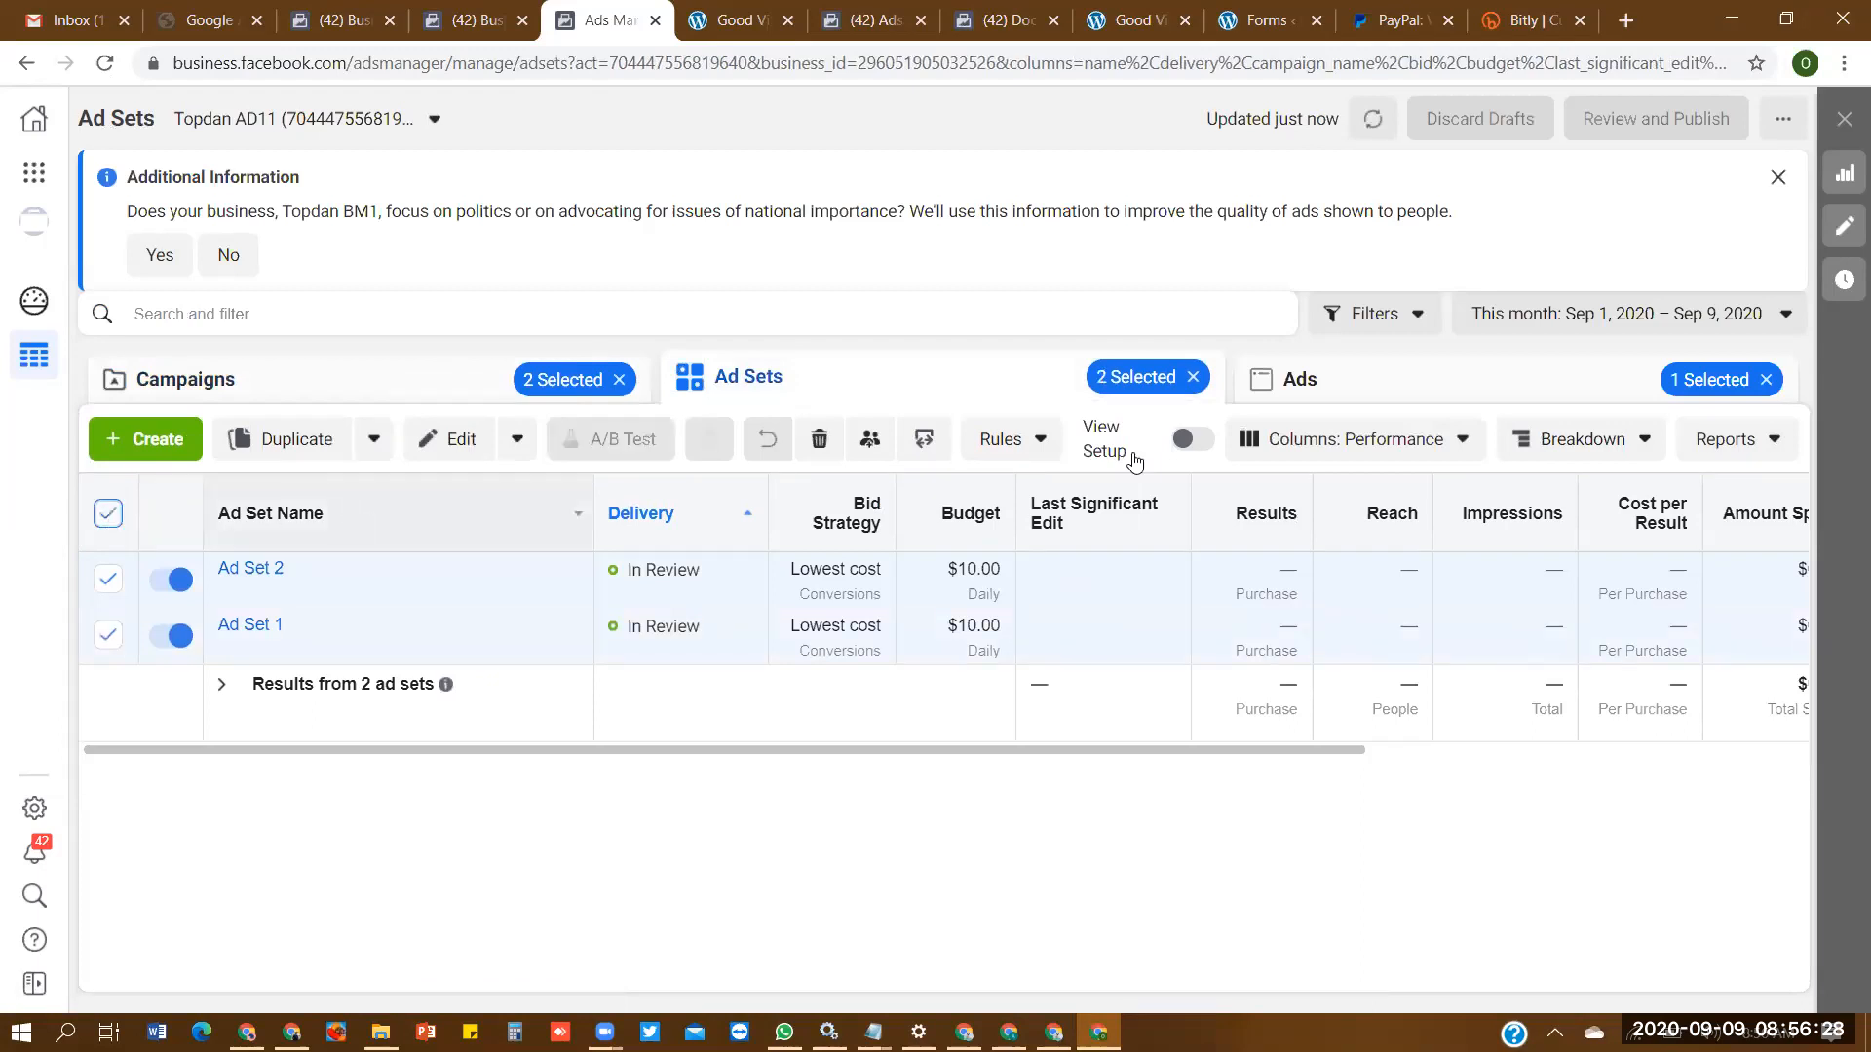
pyautogui.click(1405, 399)
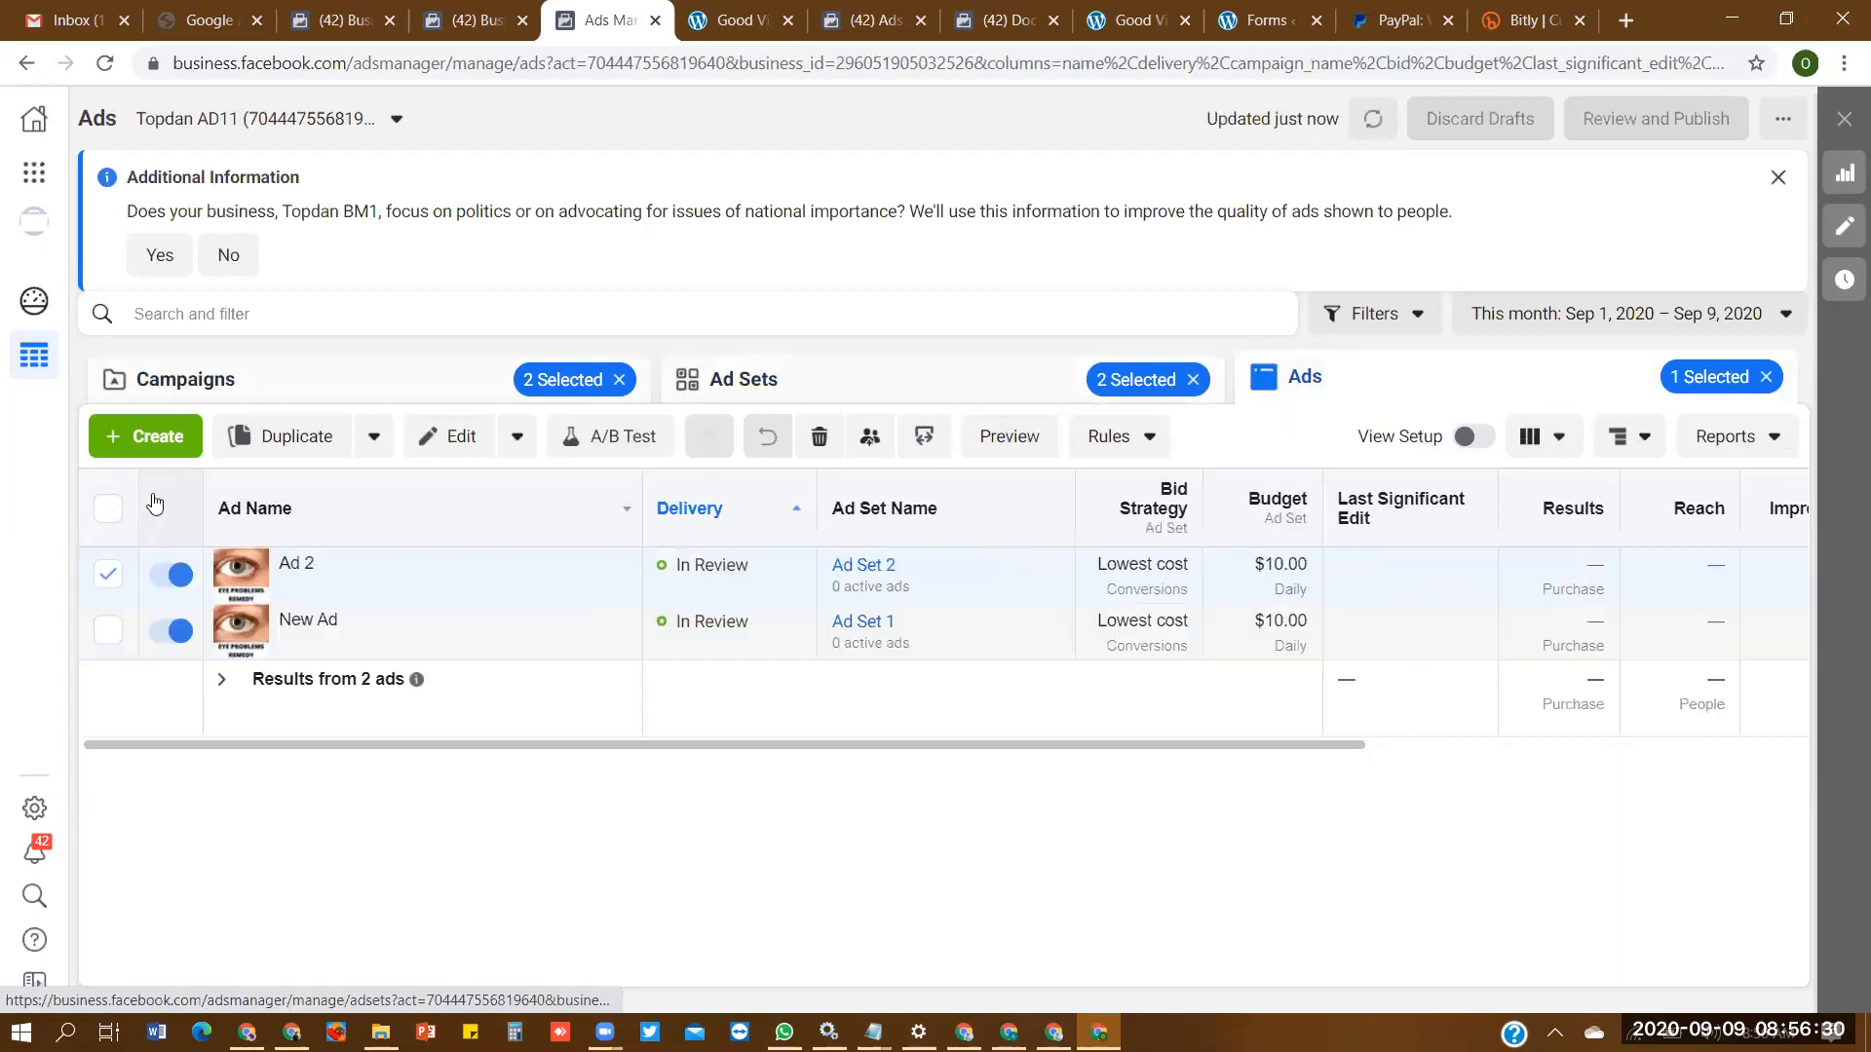
pyautogui.click(114, 515)
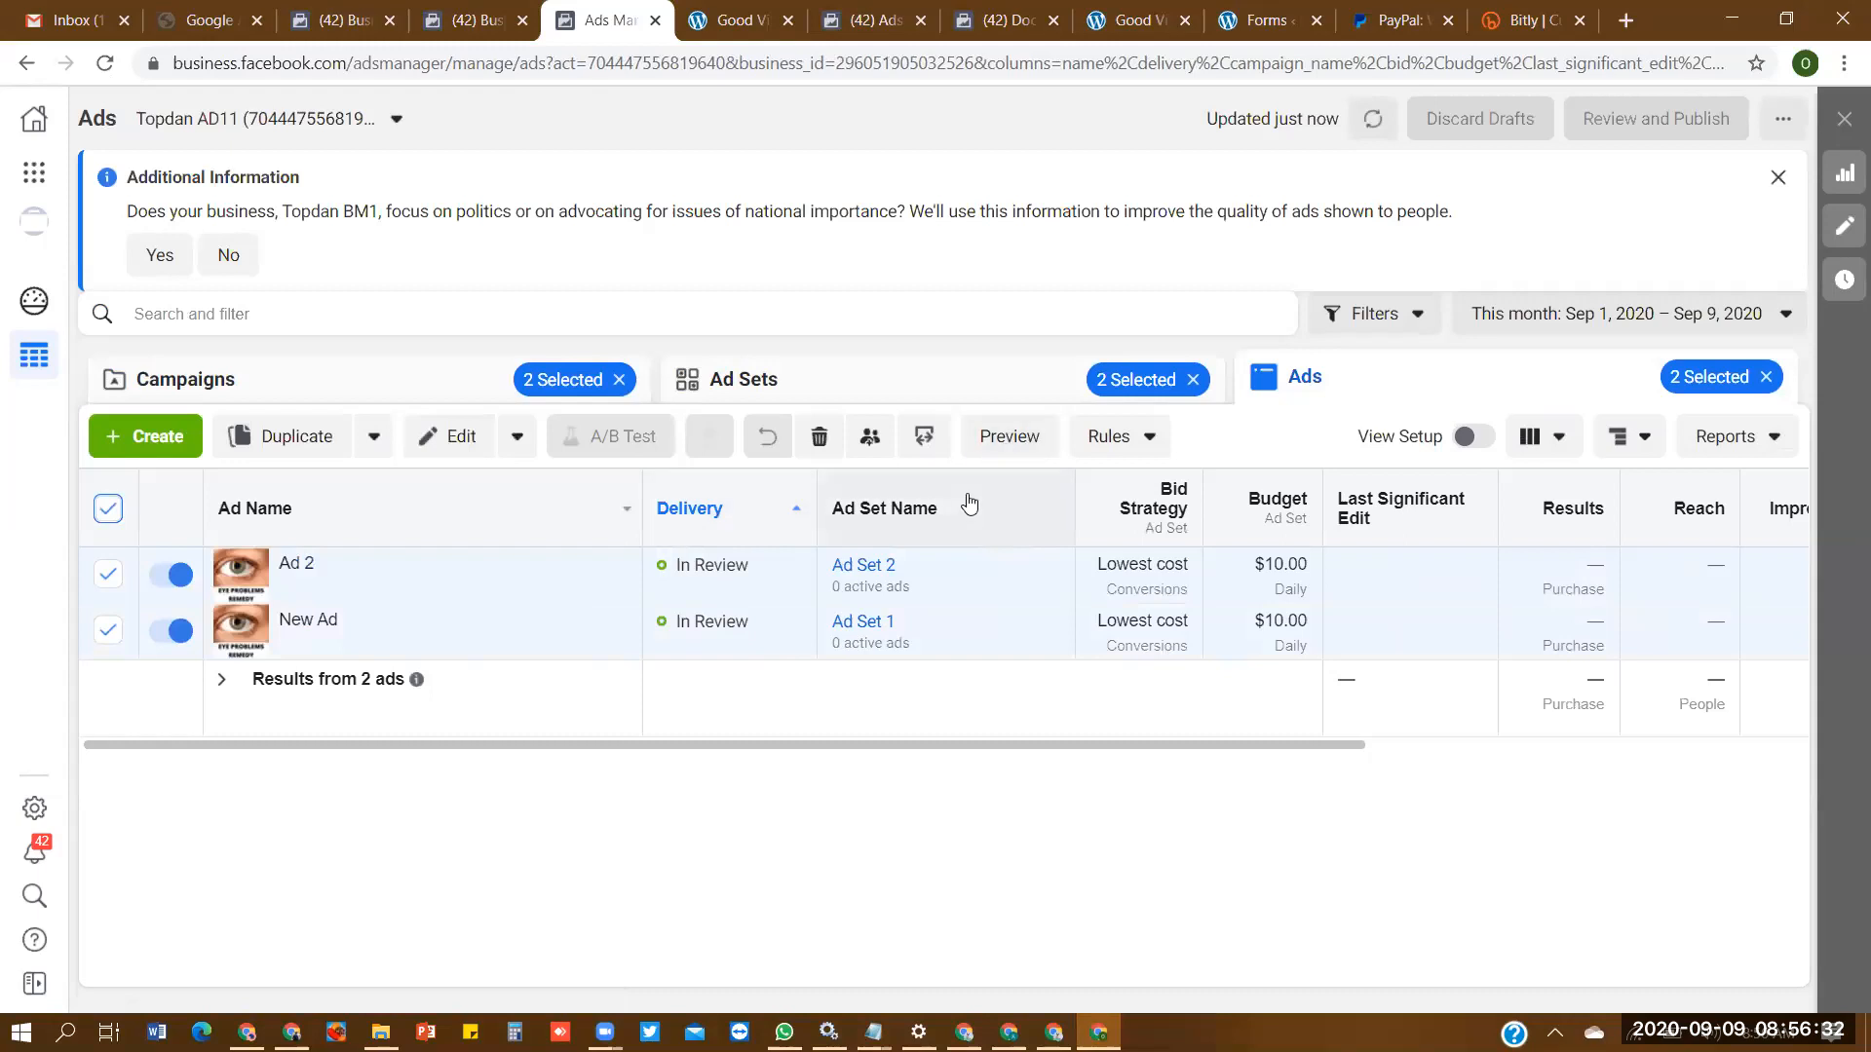
# - Preview the selected ads and view the first ad's Facebook post with comments, from its comment area up to the page header
pyautogui.click(1010, 447)
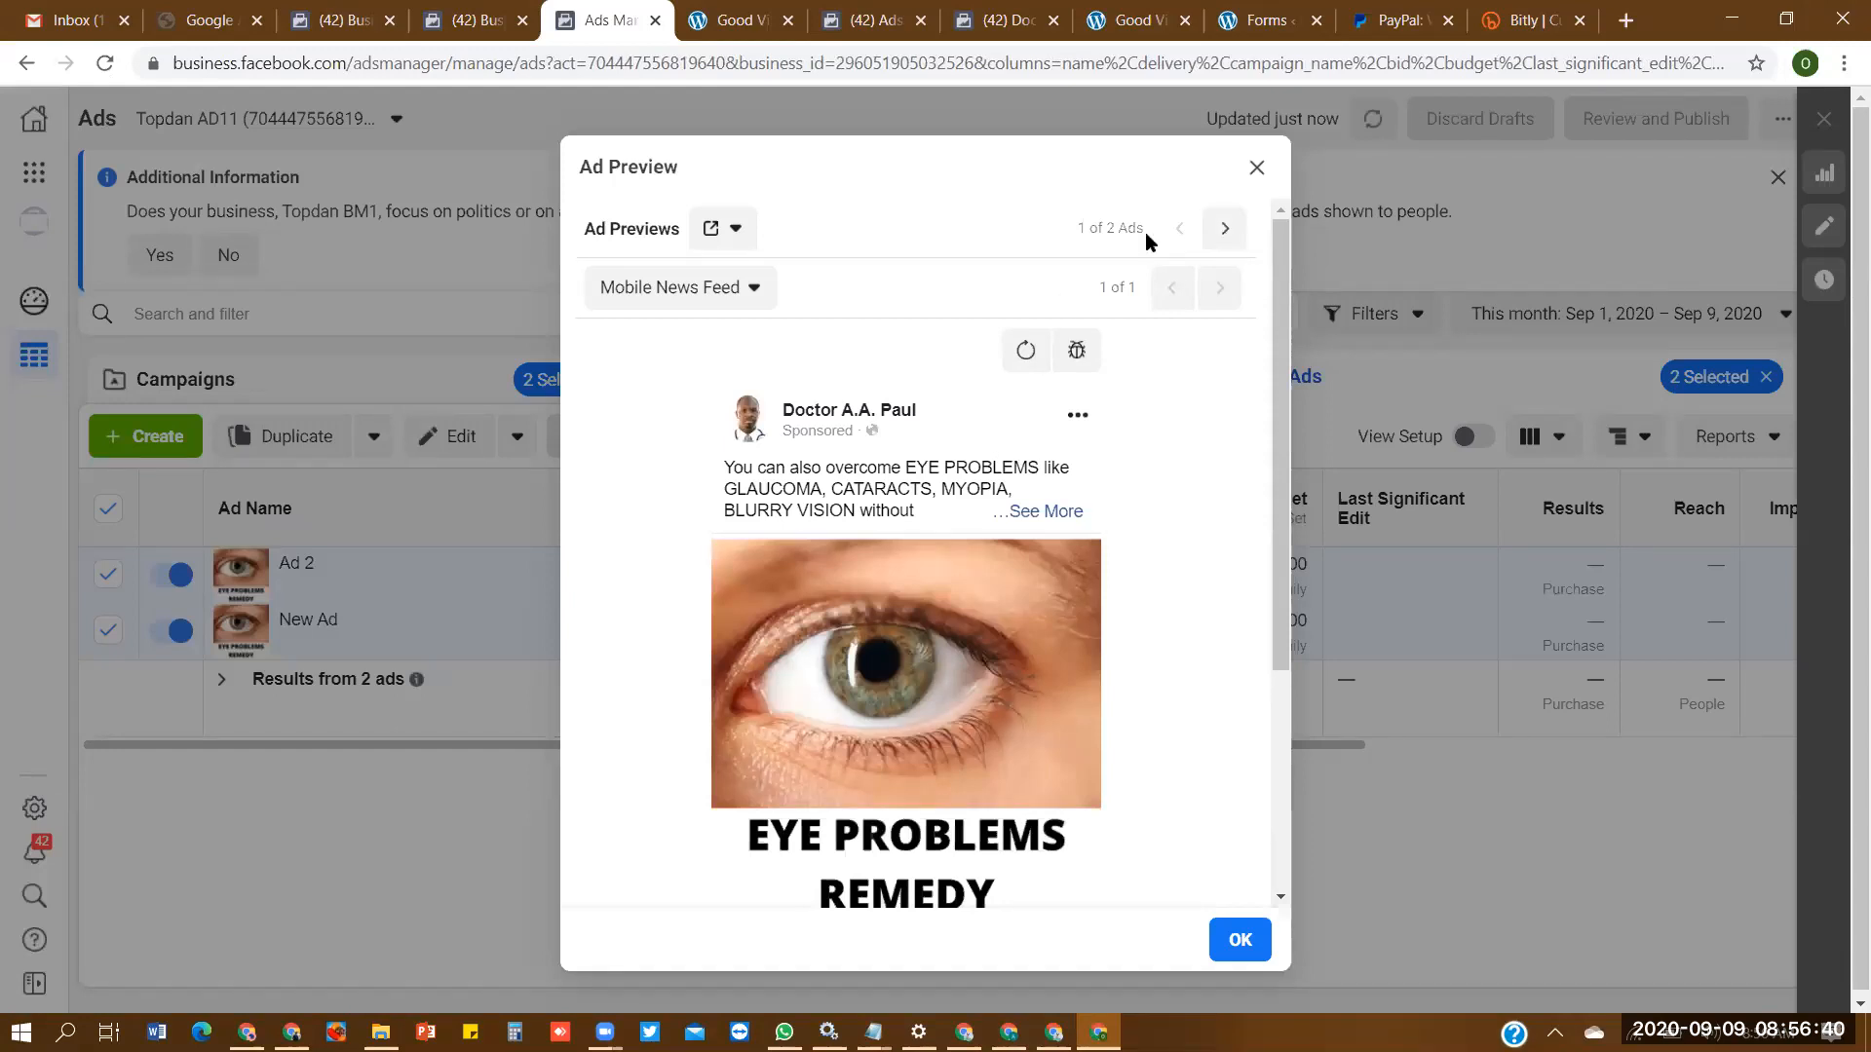
pyautogui.click(736, 244)
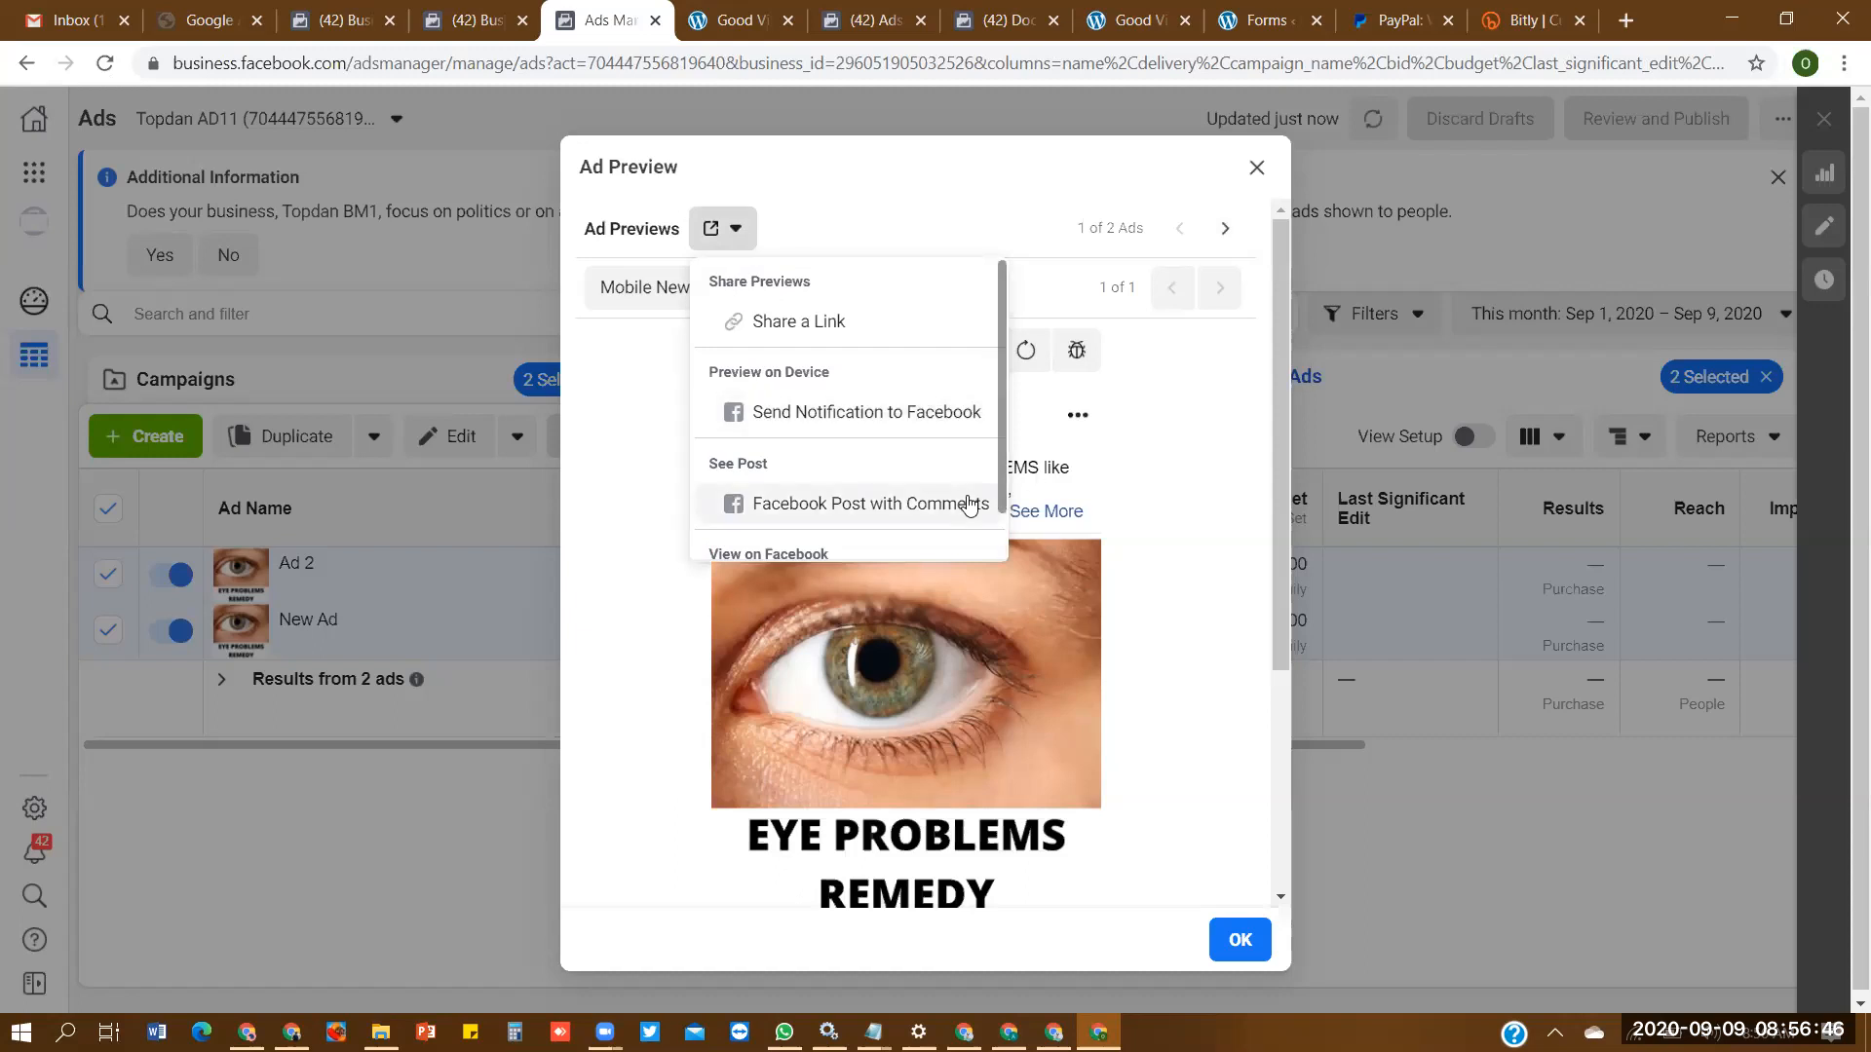
pyautogui.click(865, 518)
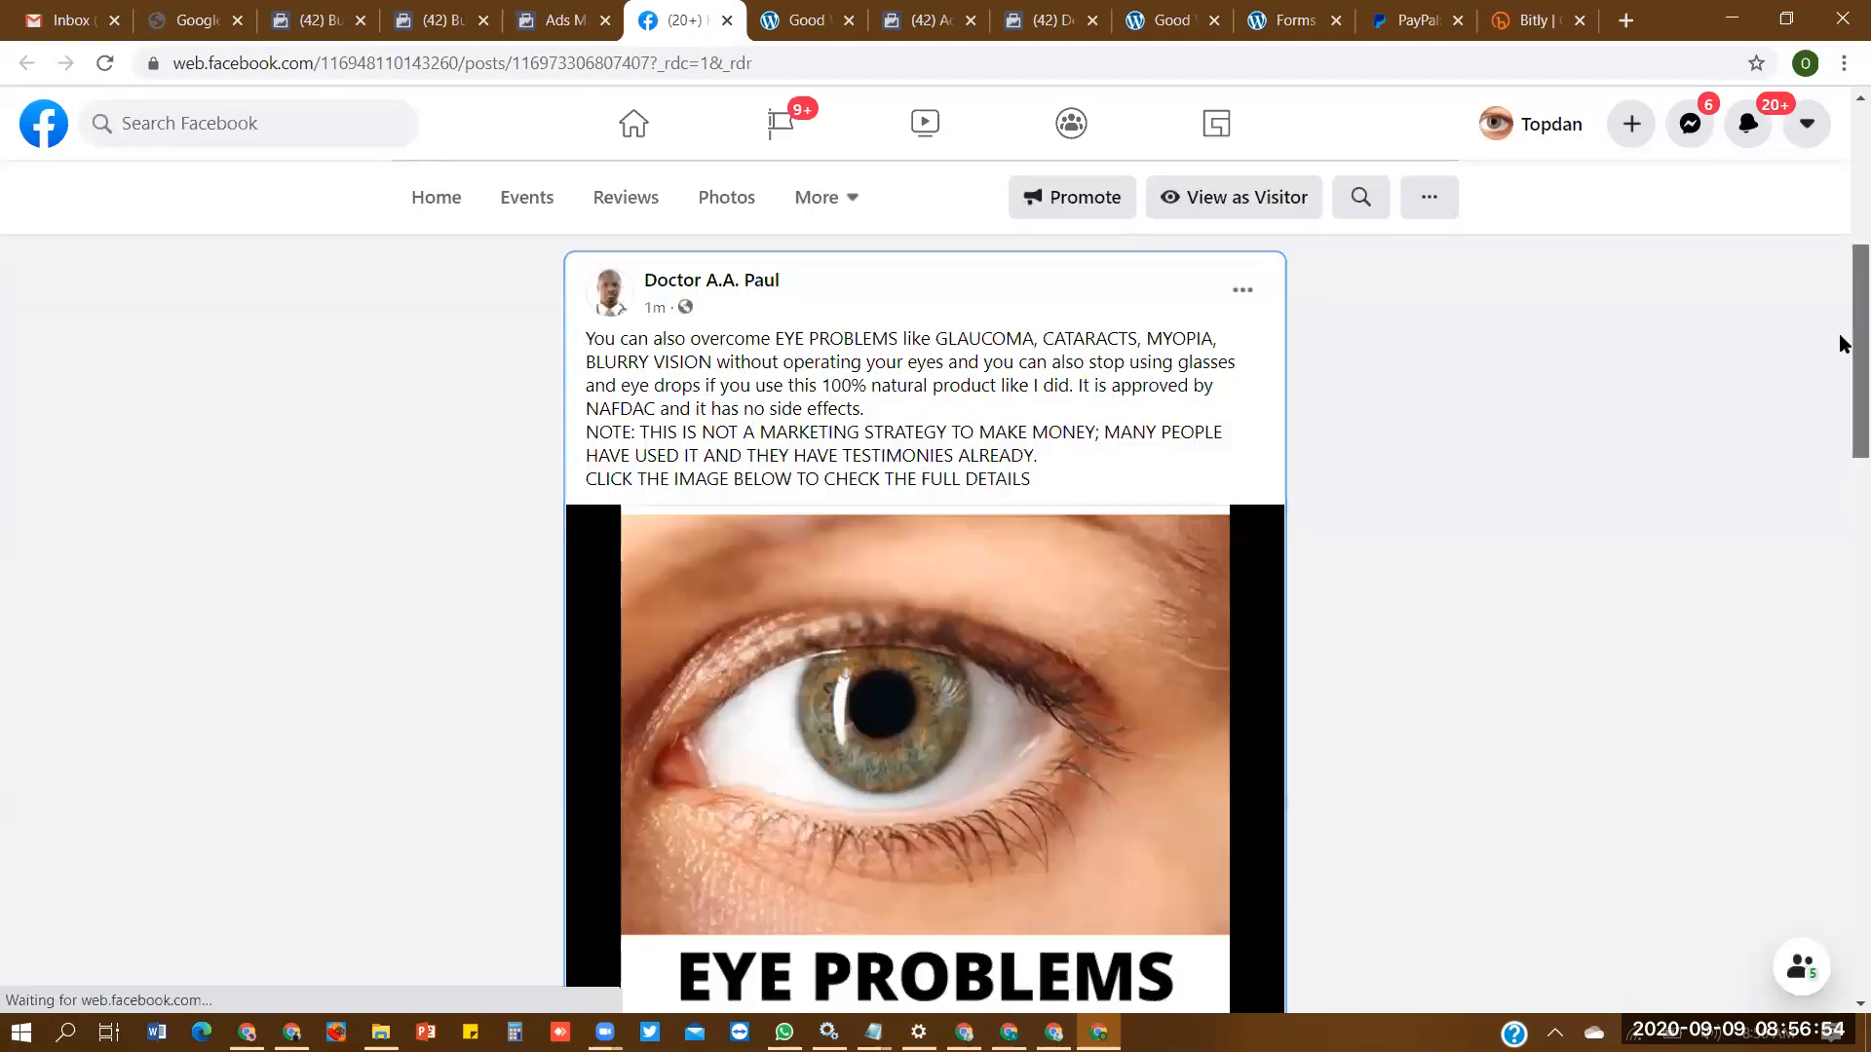
pyautogui.scroll(-2, 1843, 399)
pyautogui.scroll(-4, 1843, 399)
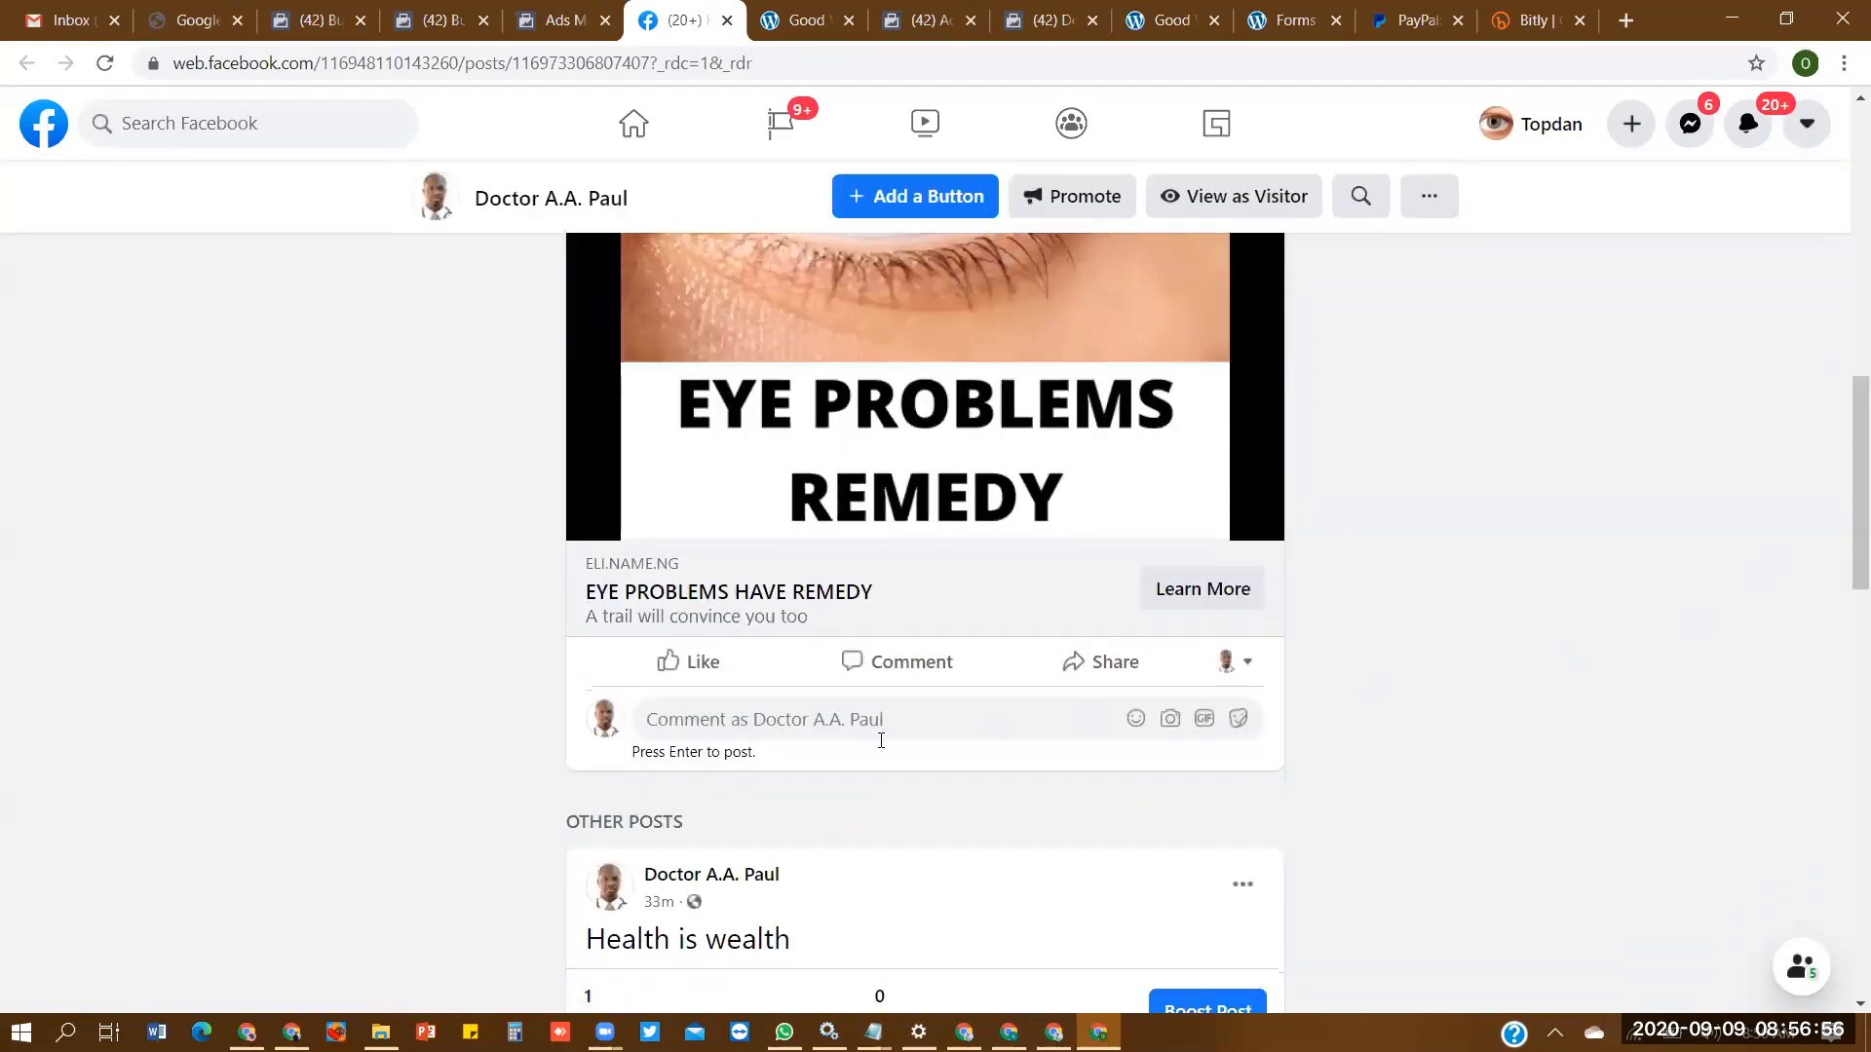
pyautogui.click(883, 725)
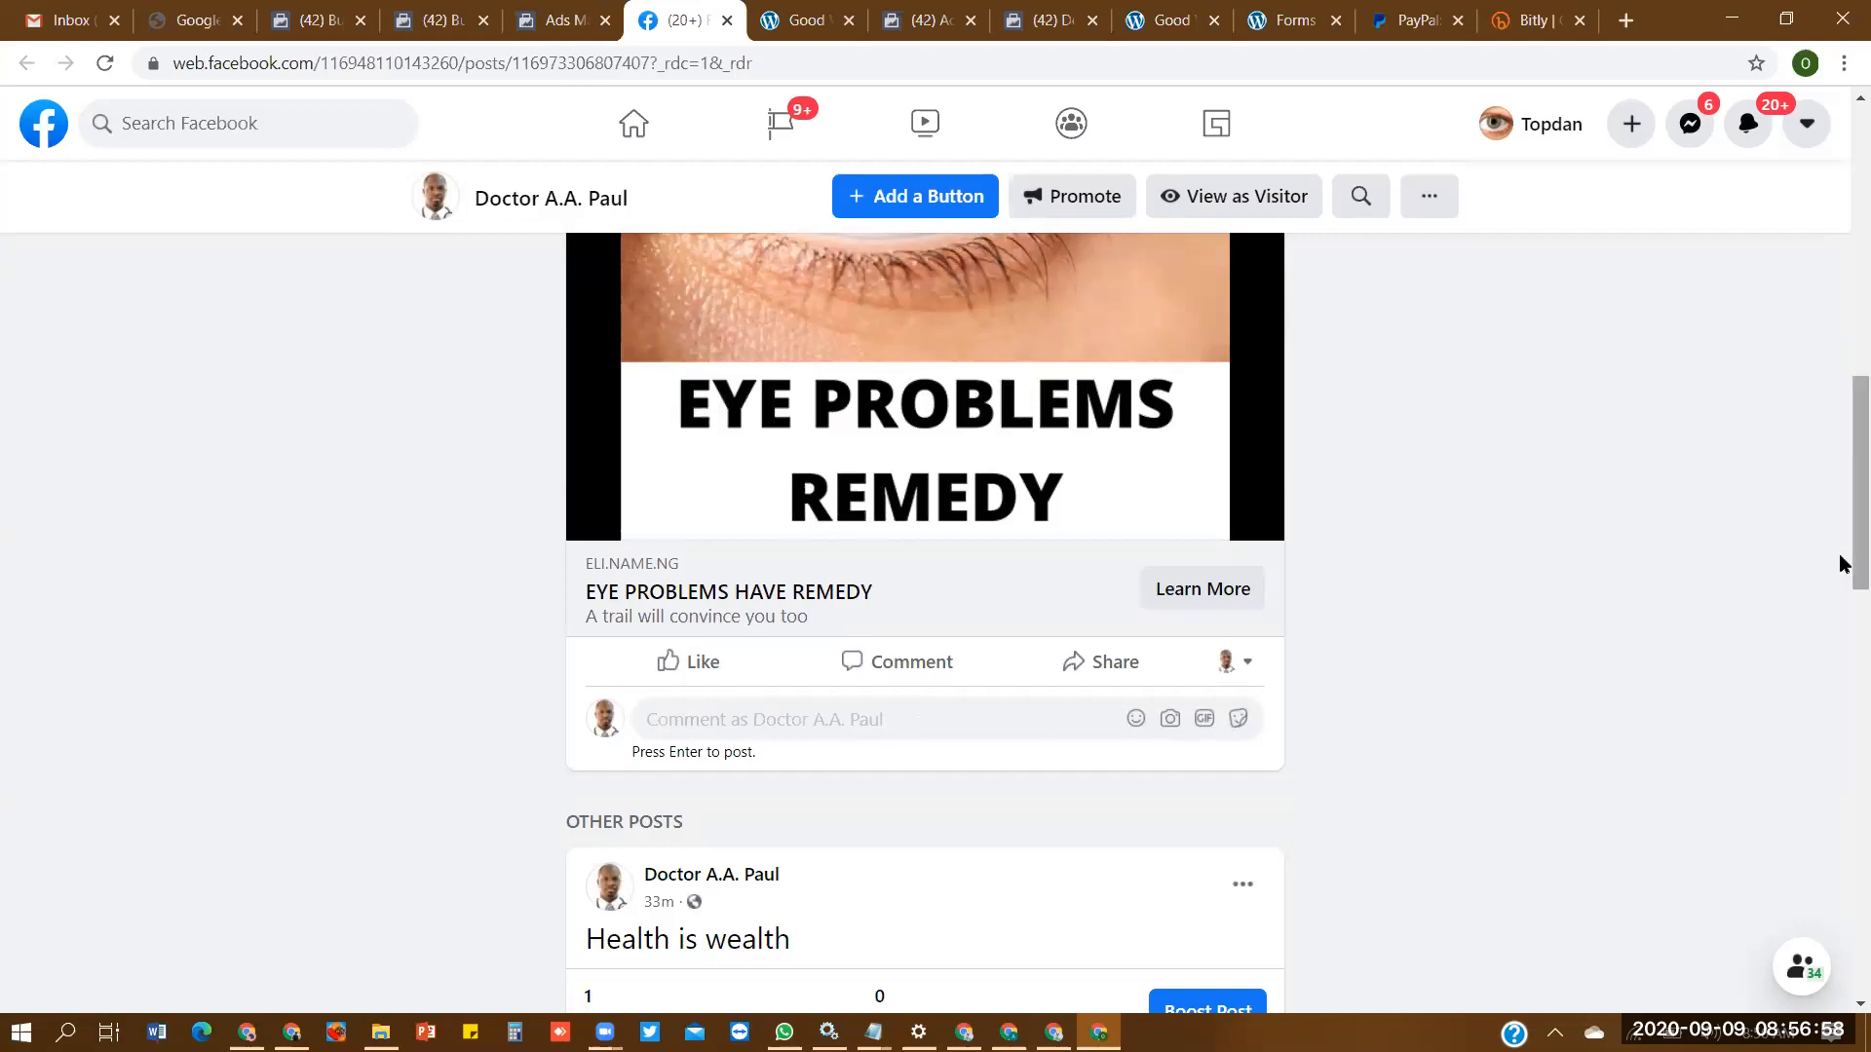
pyautogui.moveTo(1855, 562); pyautogui.dragTo(1855, 367)
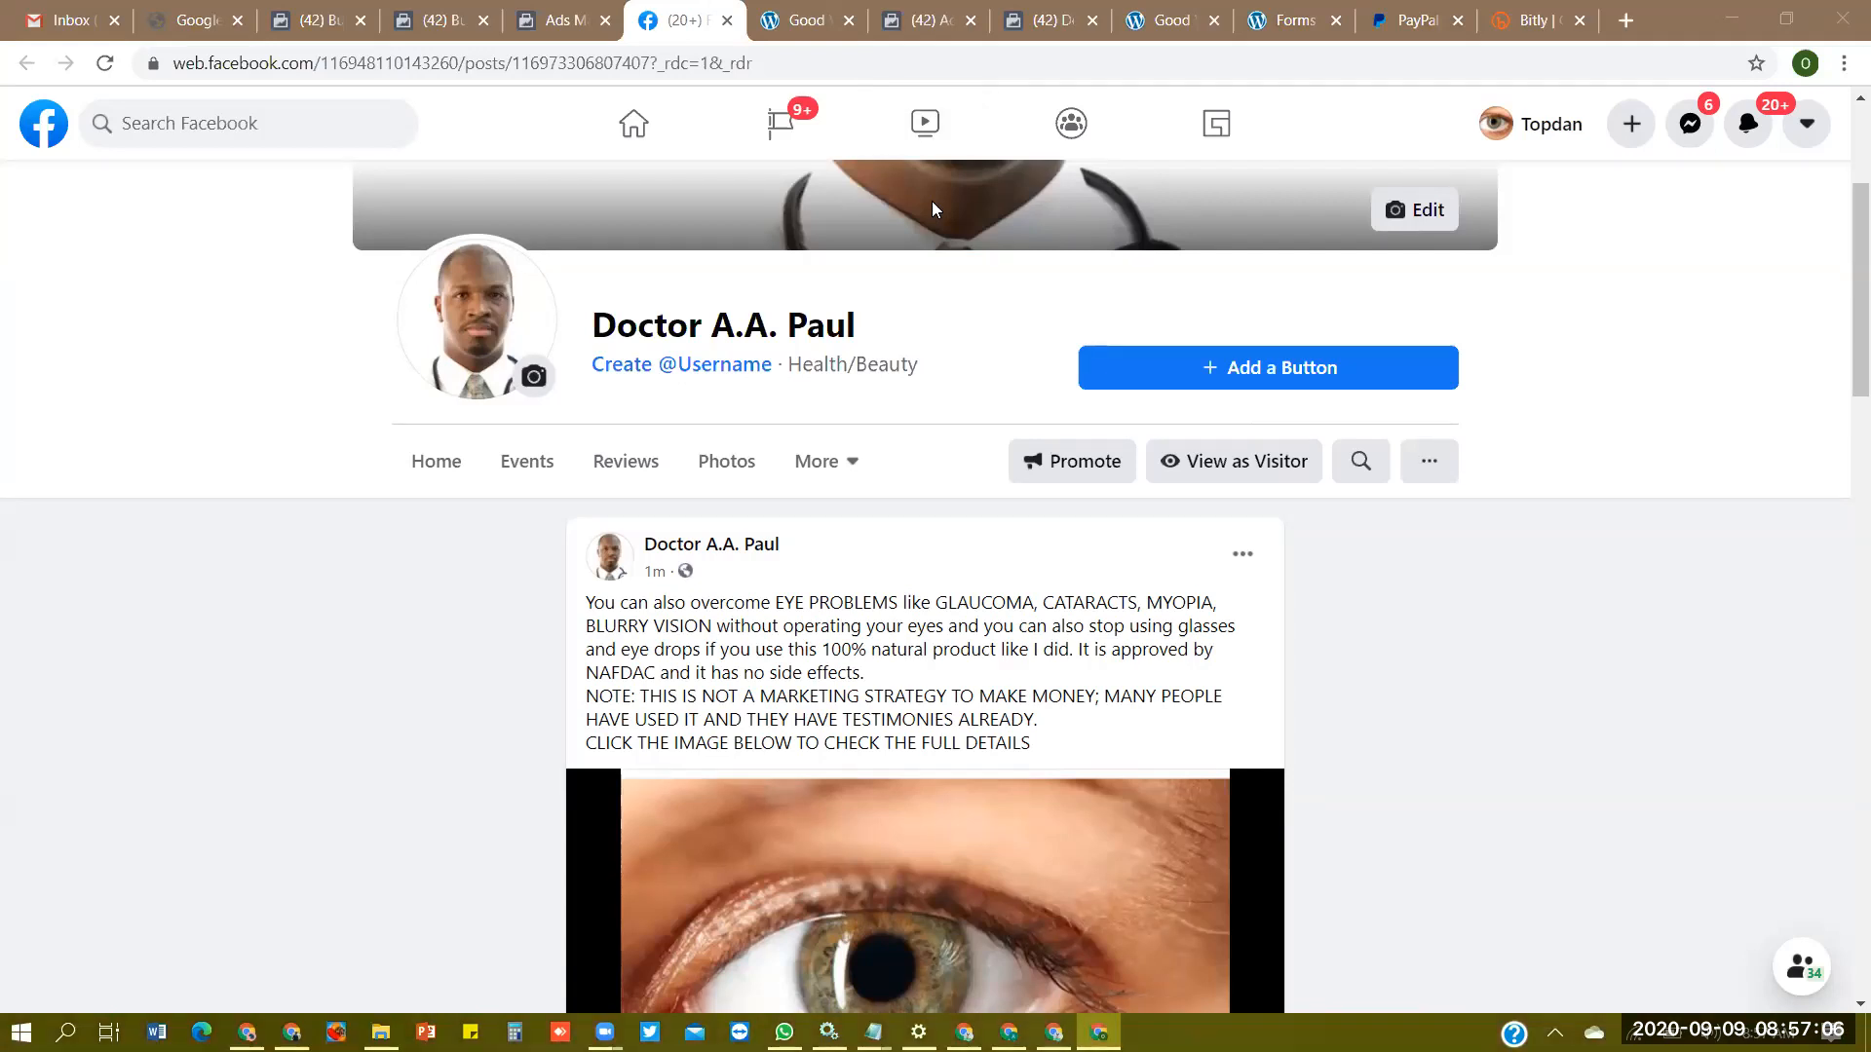
# - Return to Ads Manager, view the second ad's Facebook post with comments, and come back to close the ad preview
pyautogui.hotkey('ctrl', 'shift', 'Tab')
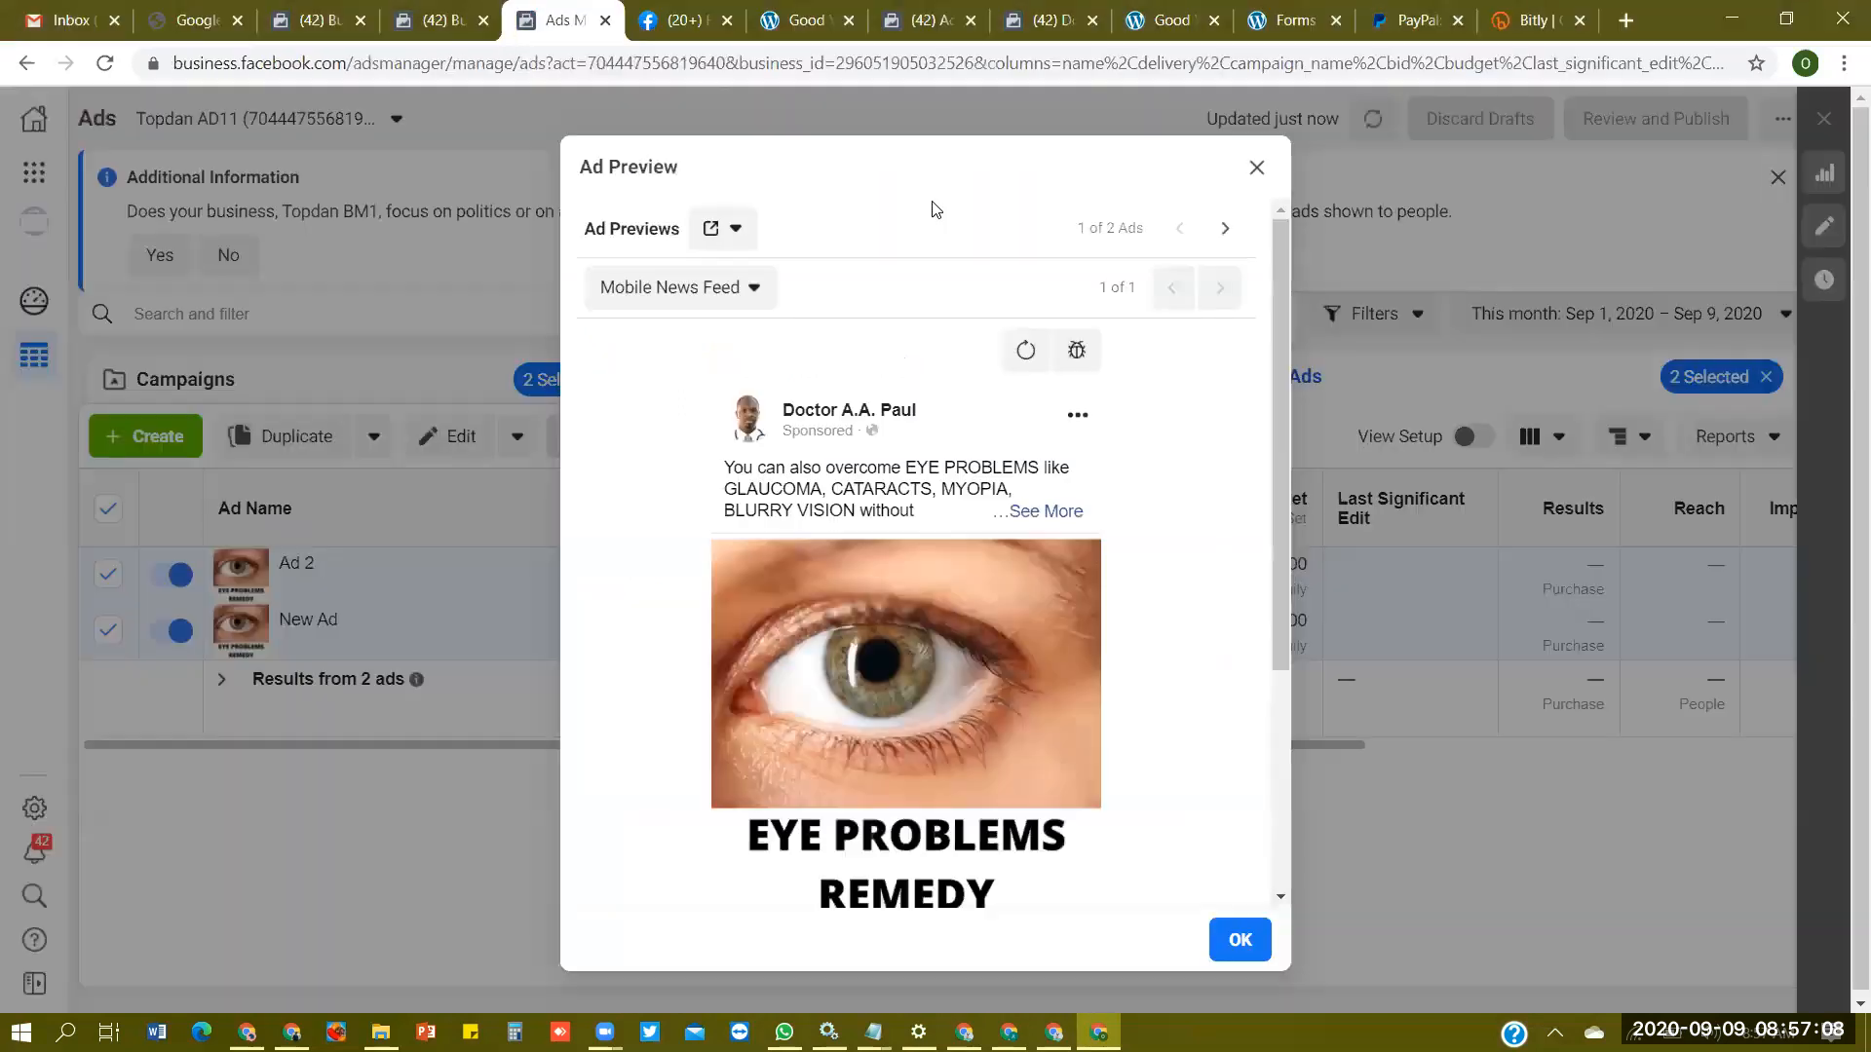
pyautogui.click(1223, 231)
pyautogui.click(729, 228)
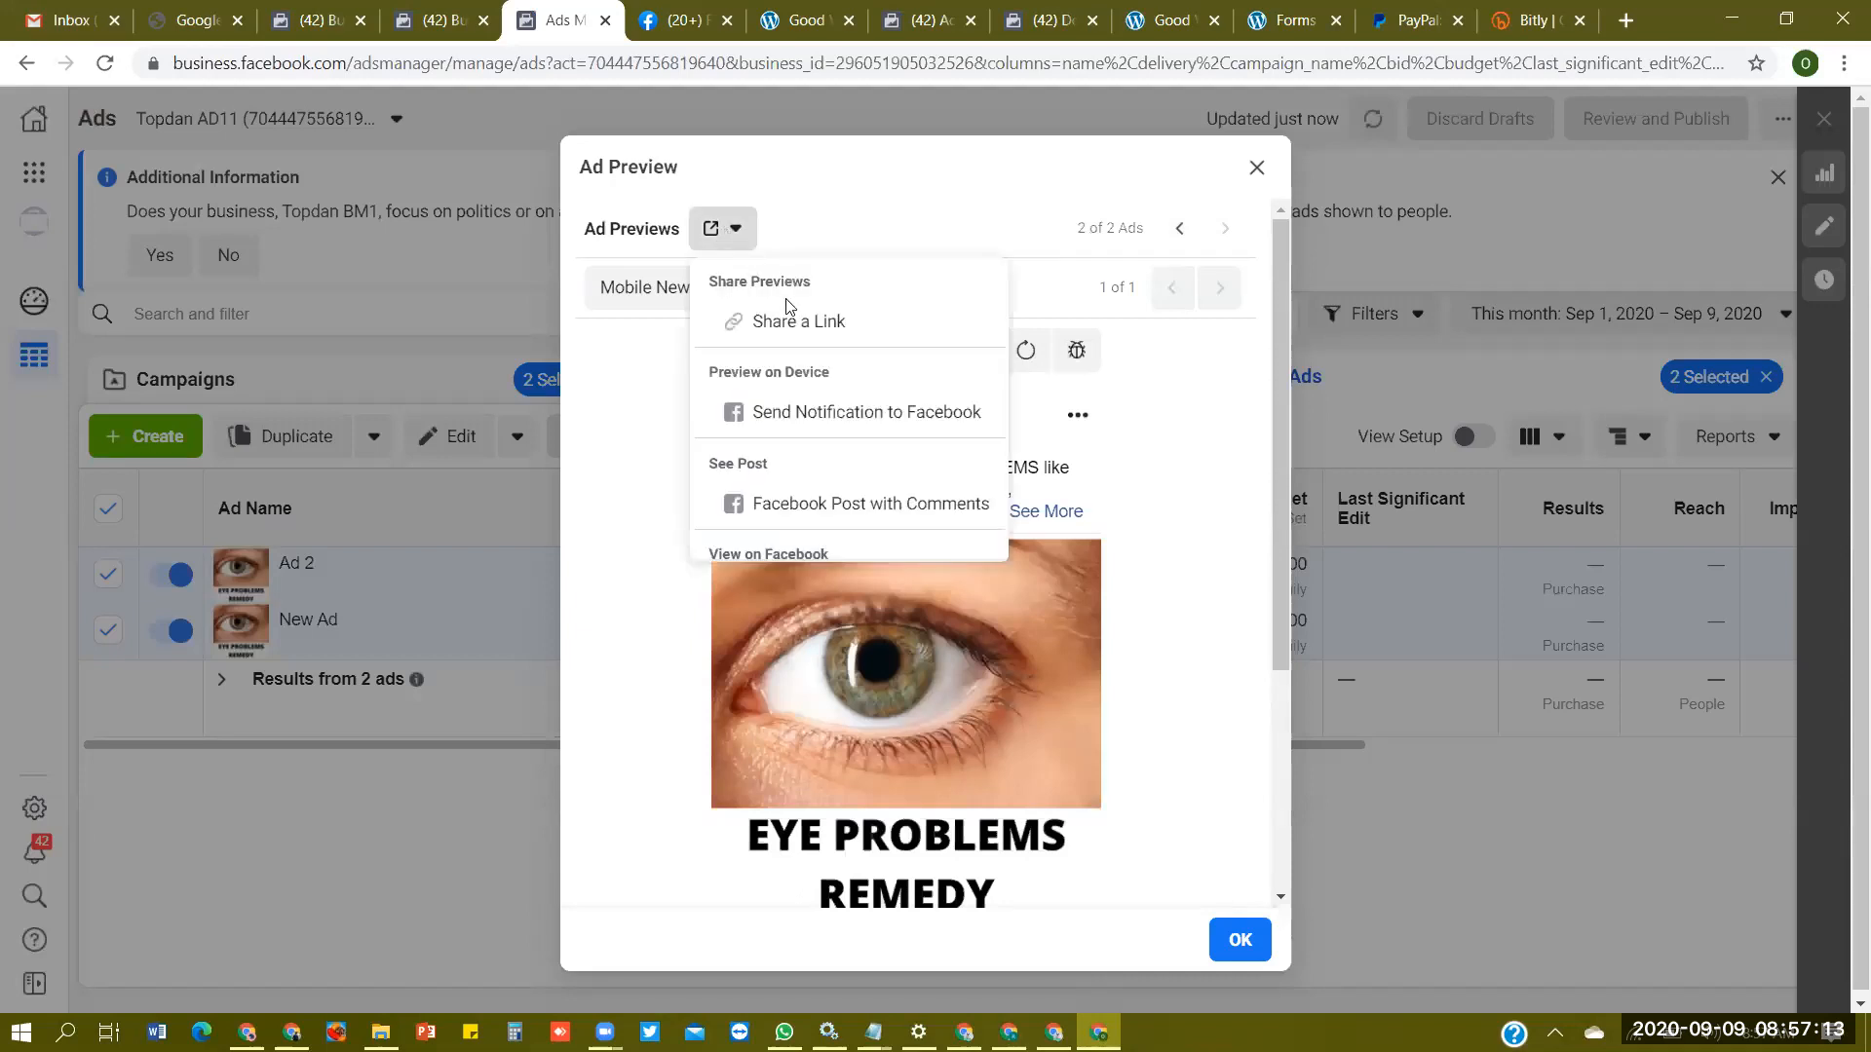
pyautogui.click(978, 513)
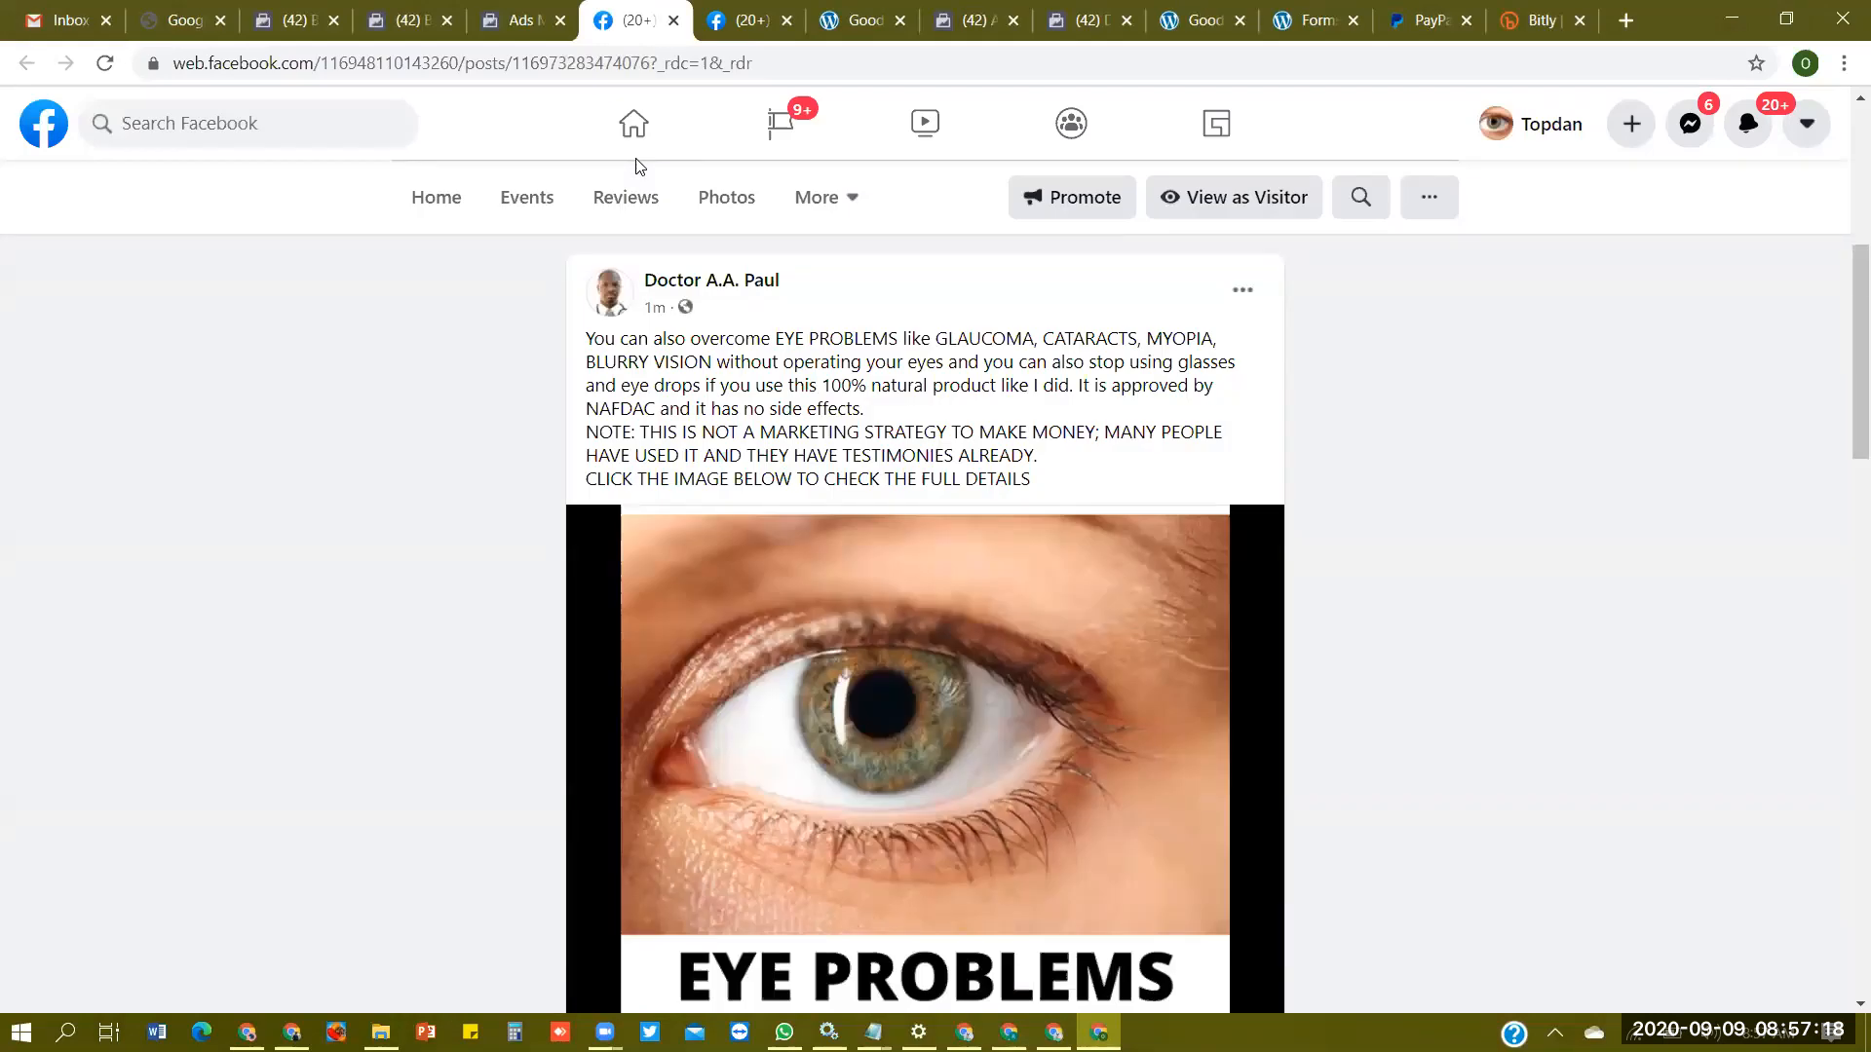
pyautogui.moveTo(1841, 290); pyautogui.dragTo(1840, 185)
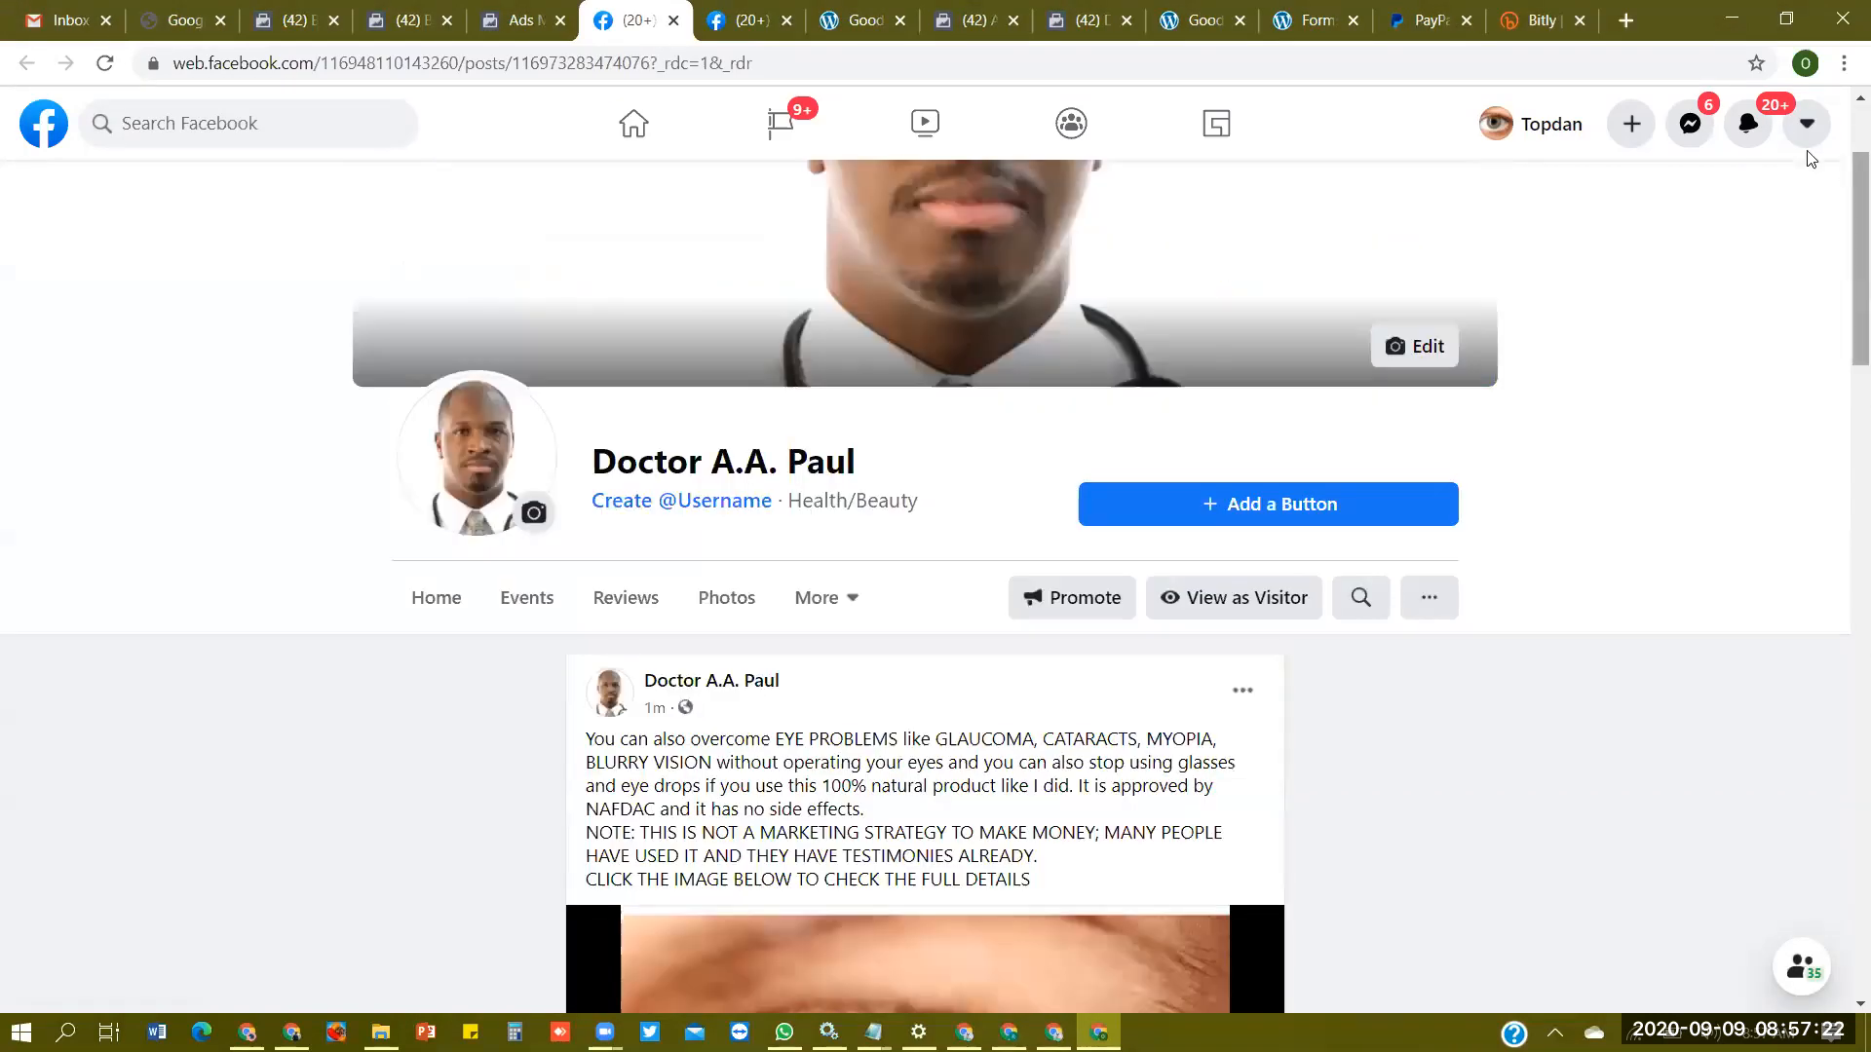
pyautogui.click(407, 19)
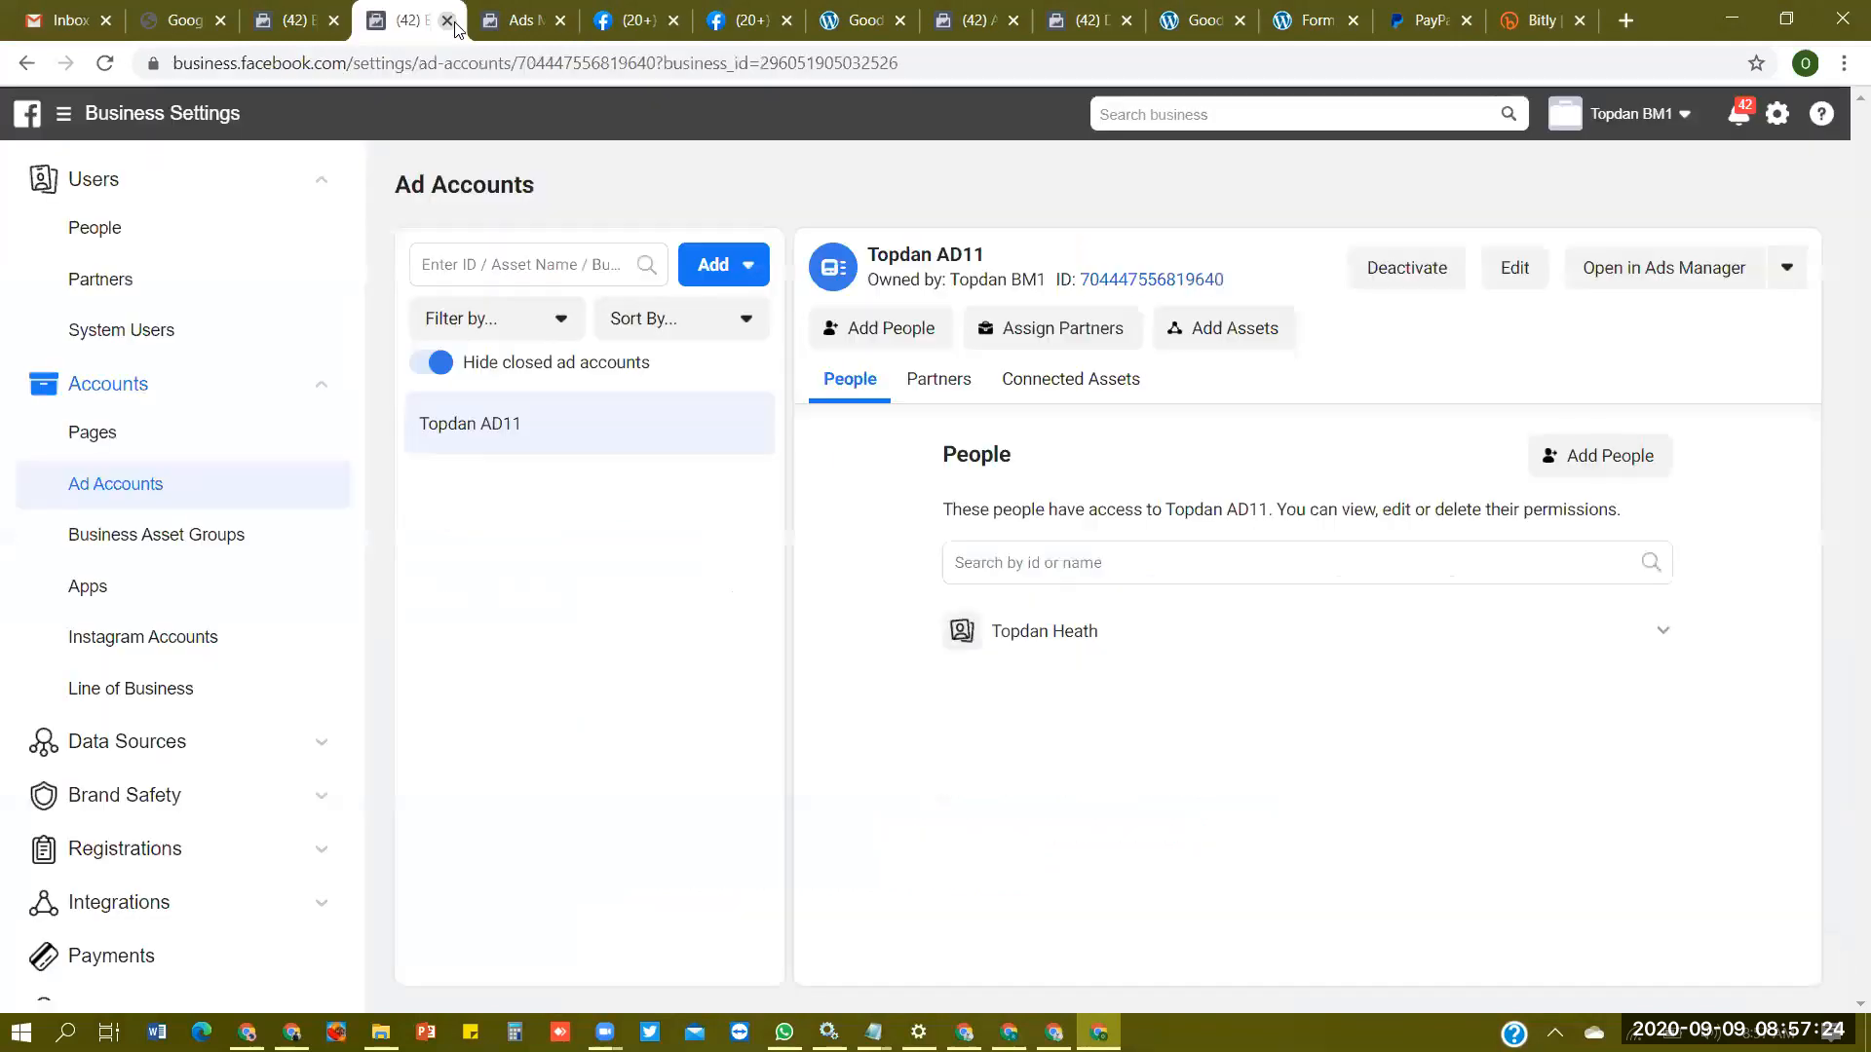
pyautogui.click(517, 19)
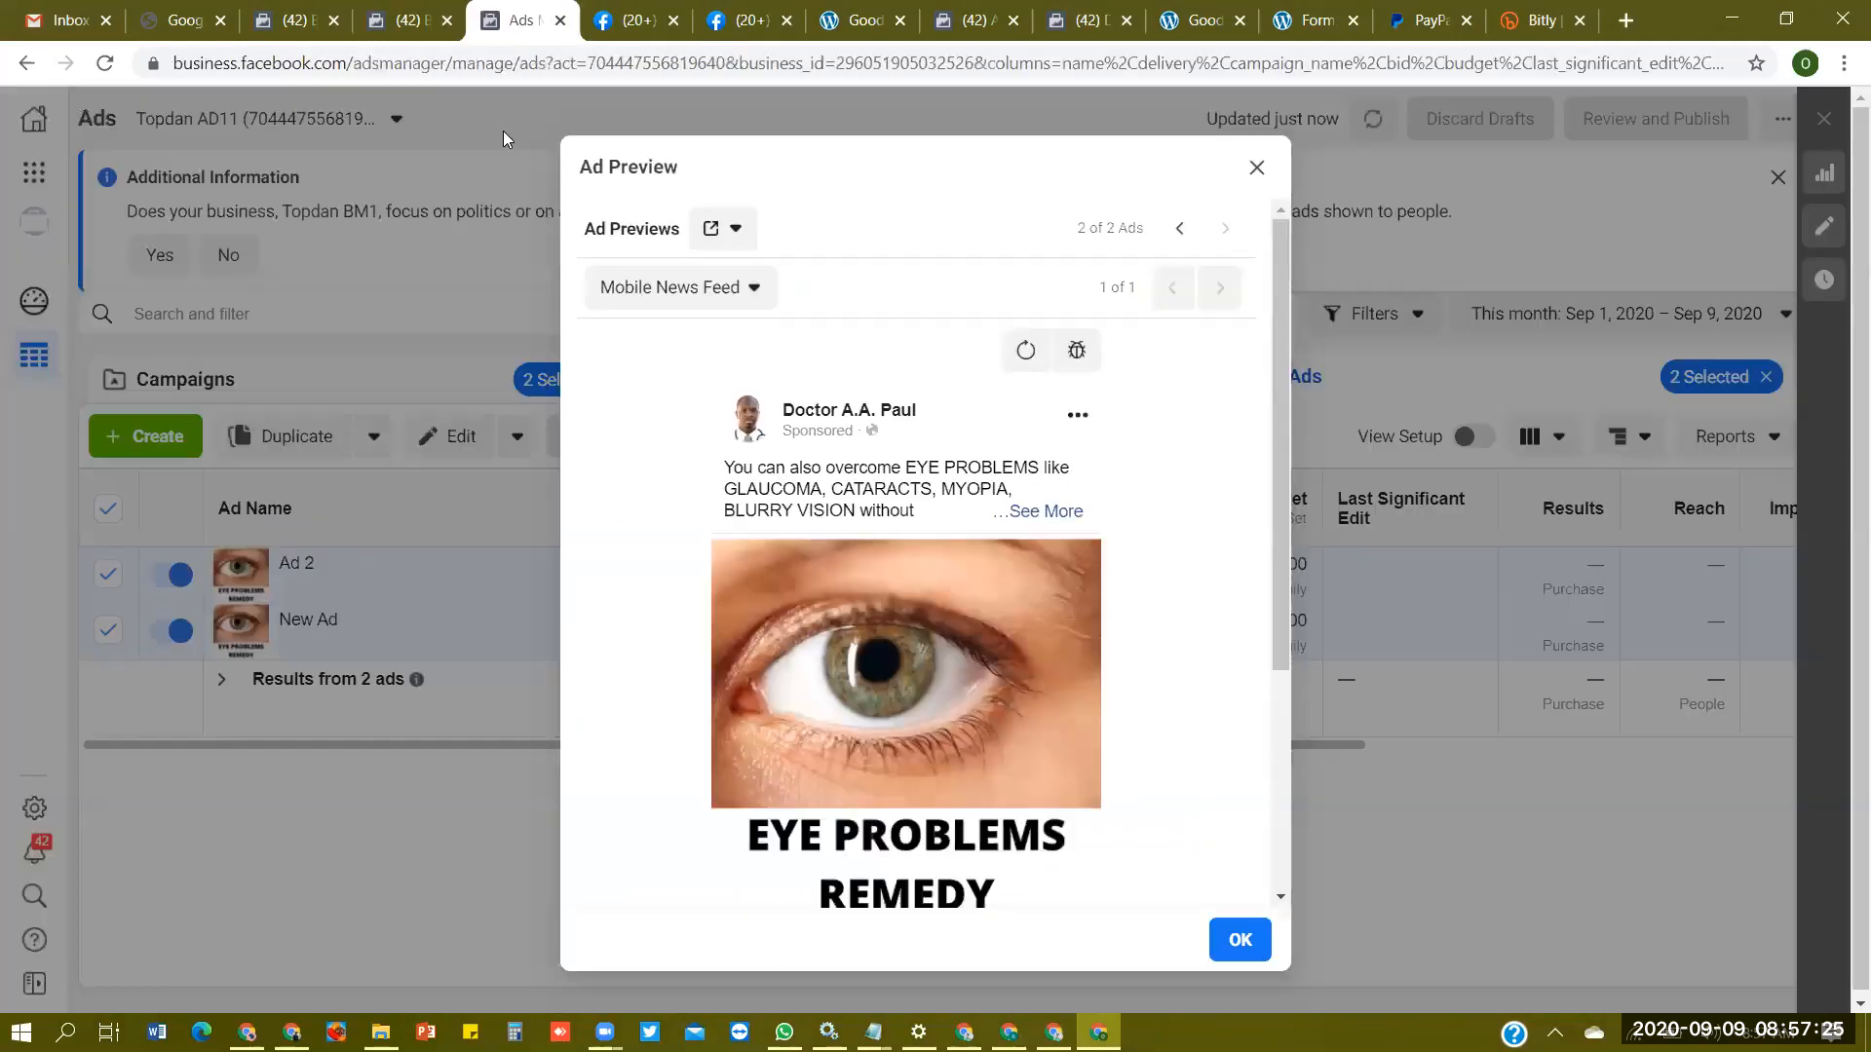
pyautogui.click(1256, 169)
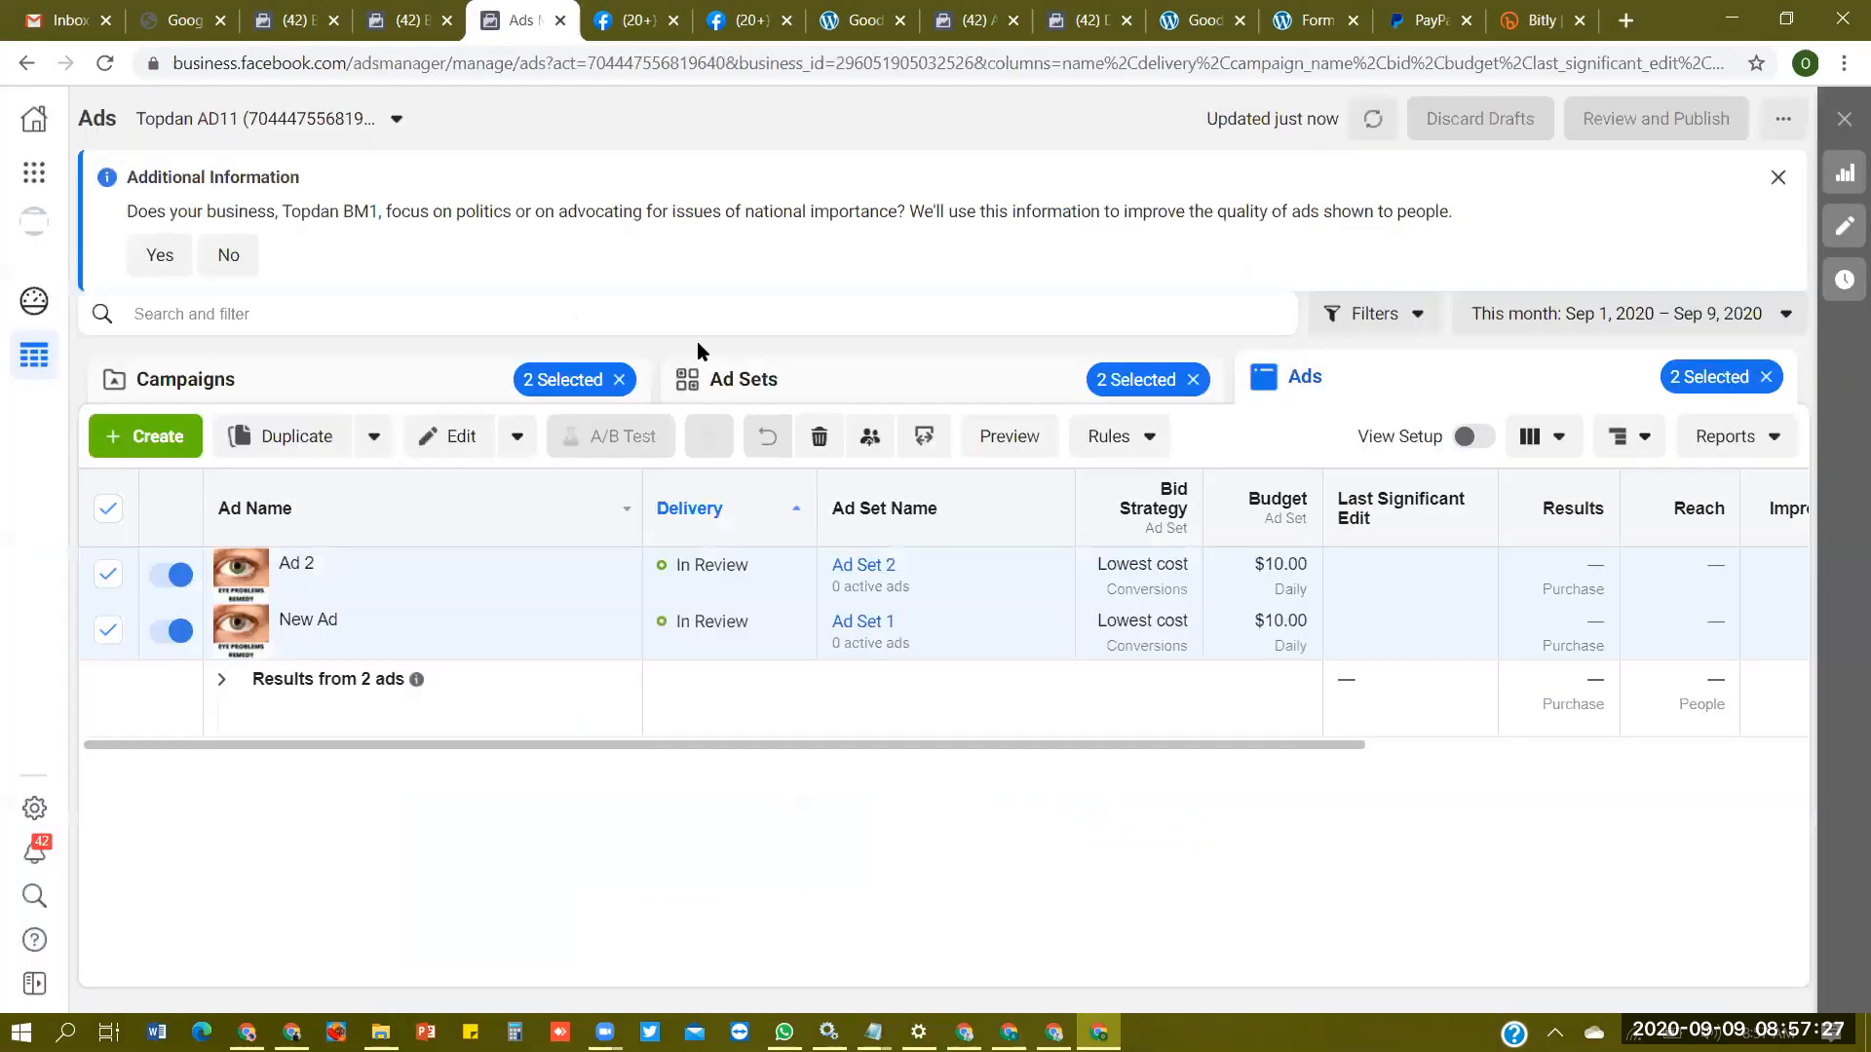
# - Return to the campaigns list and turn off Campaign 2 and Campaign 1
pyautogui.click(389, 378)
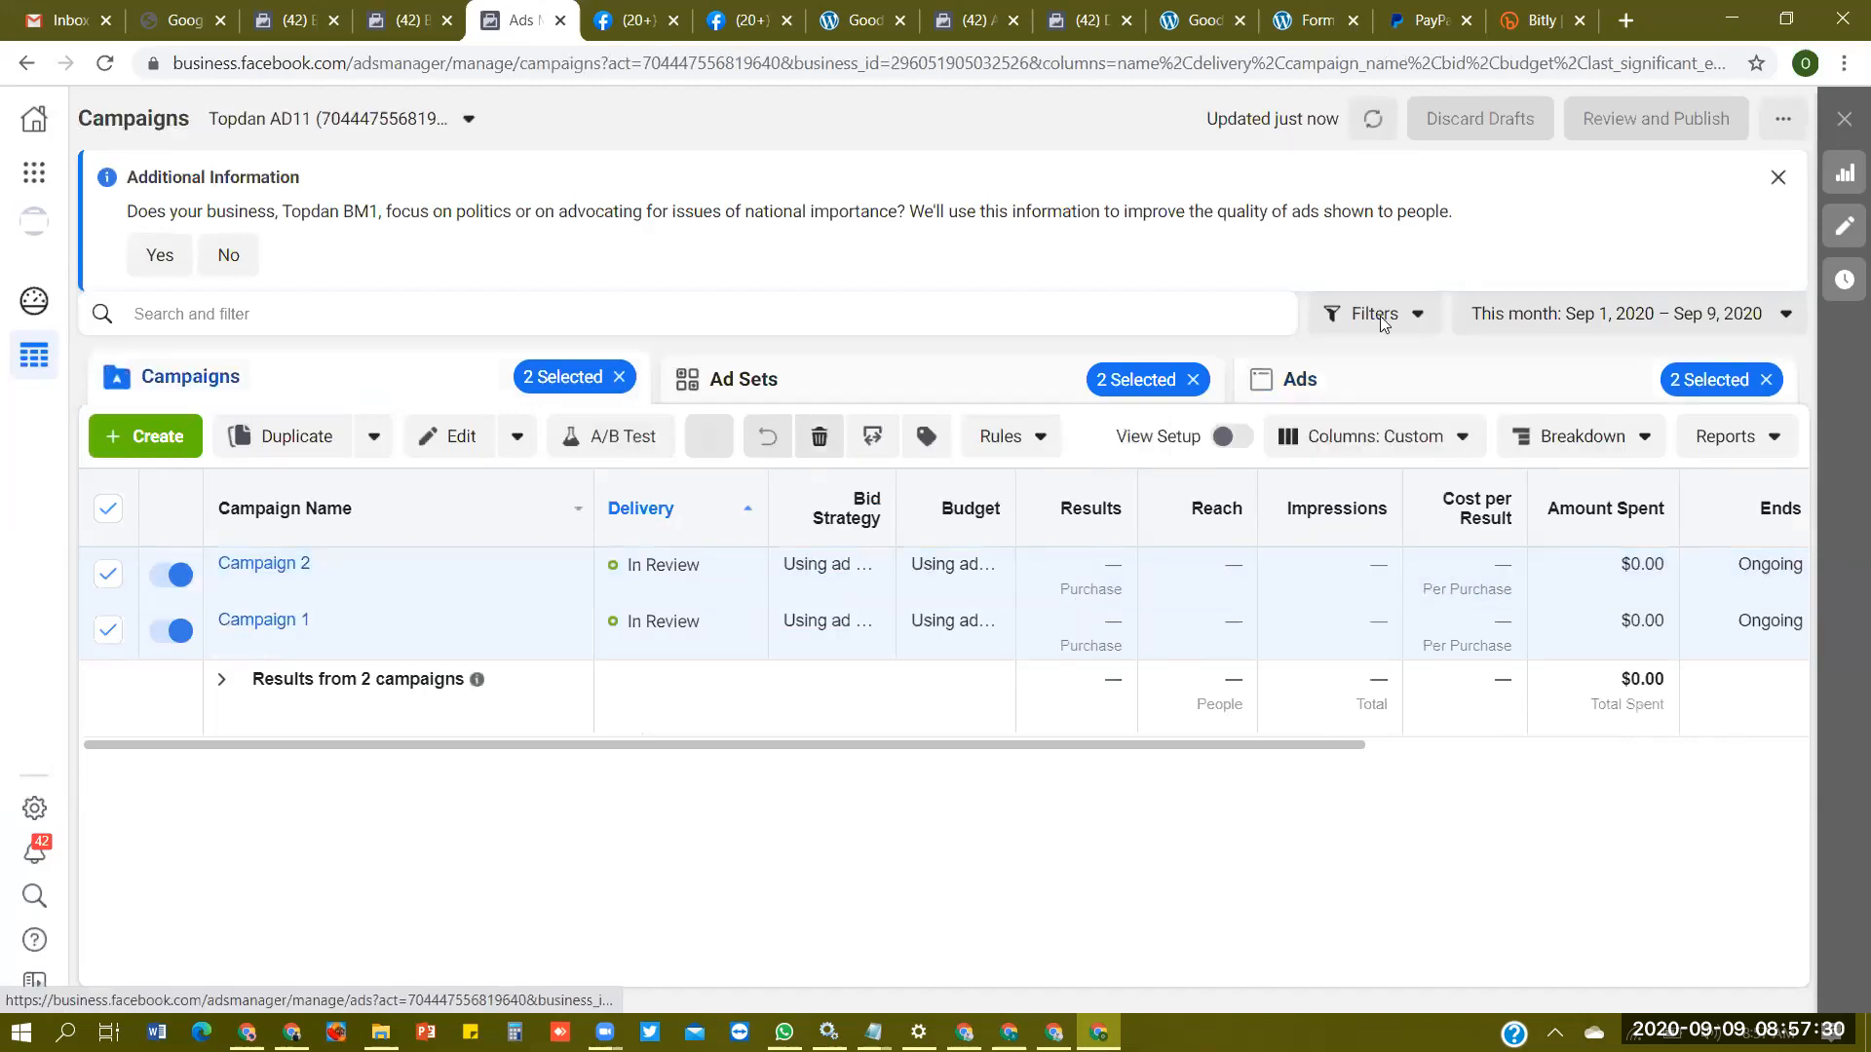
pyautogui.click(181, 577)
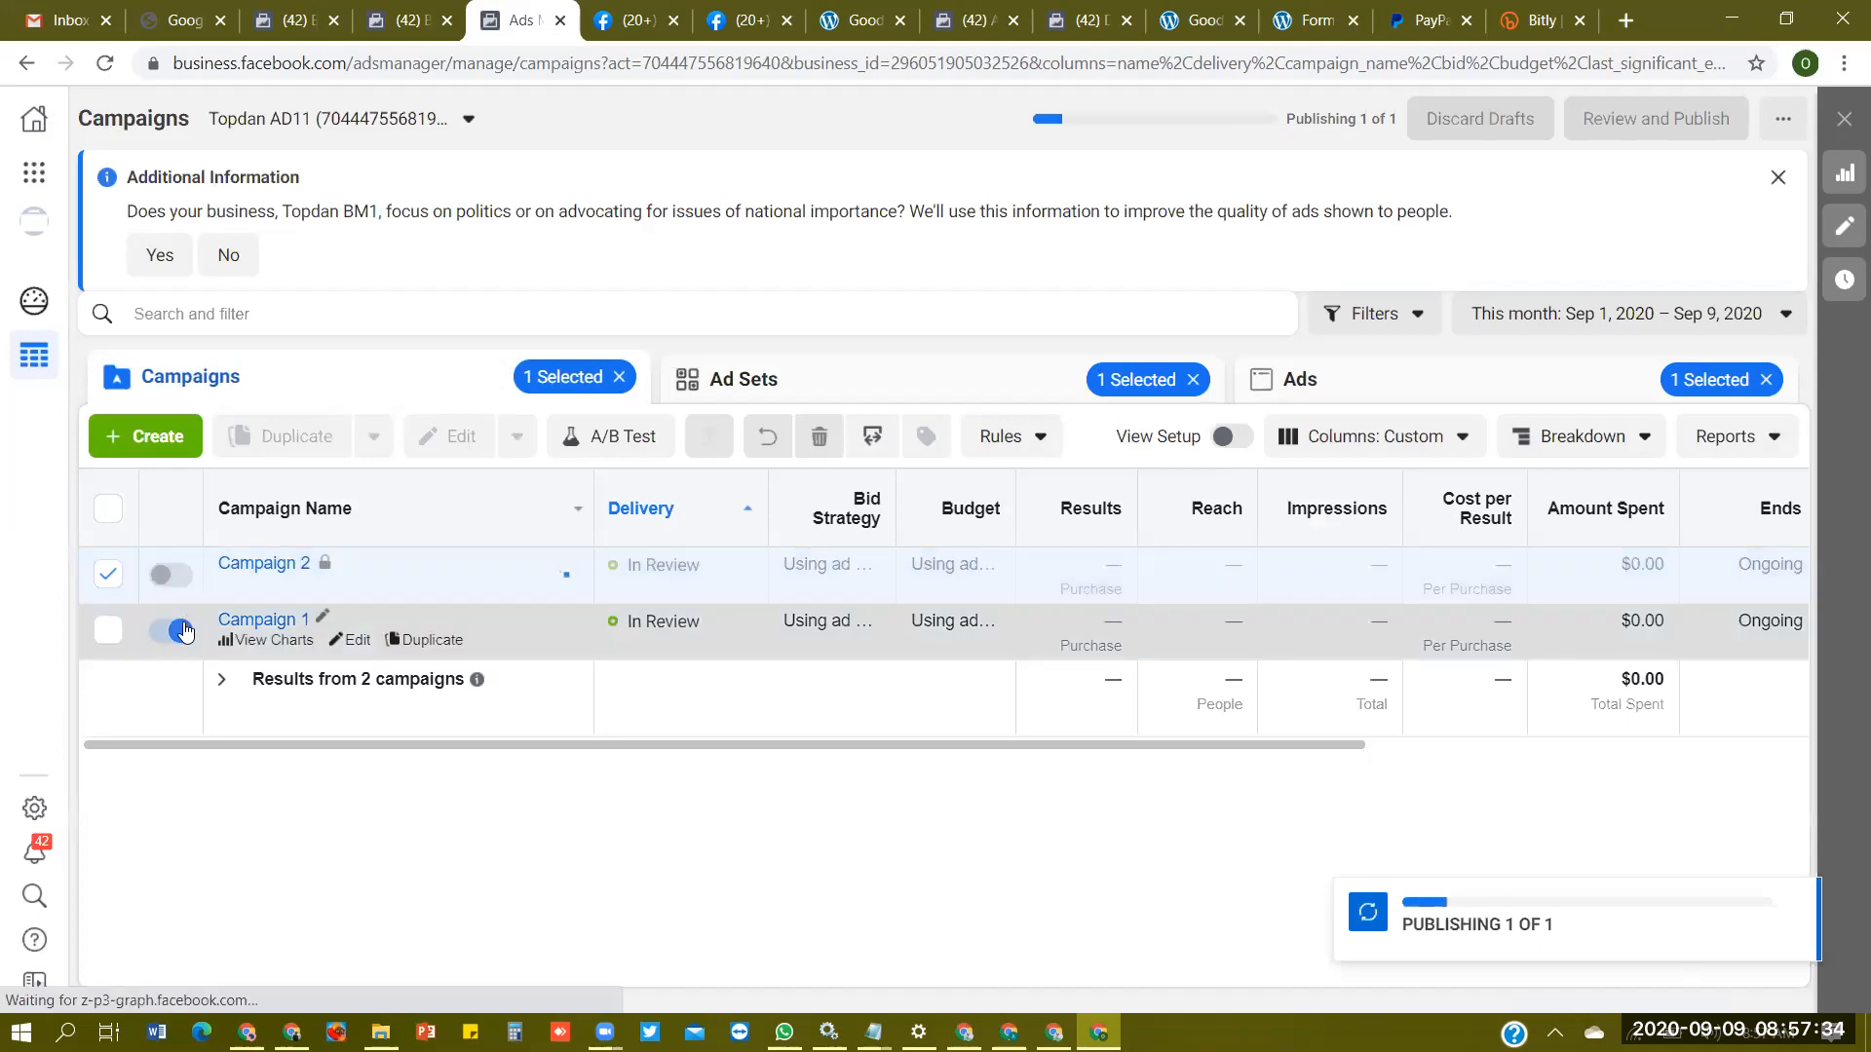
pyautogui.click(183, 629)
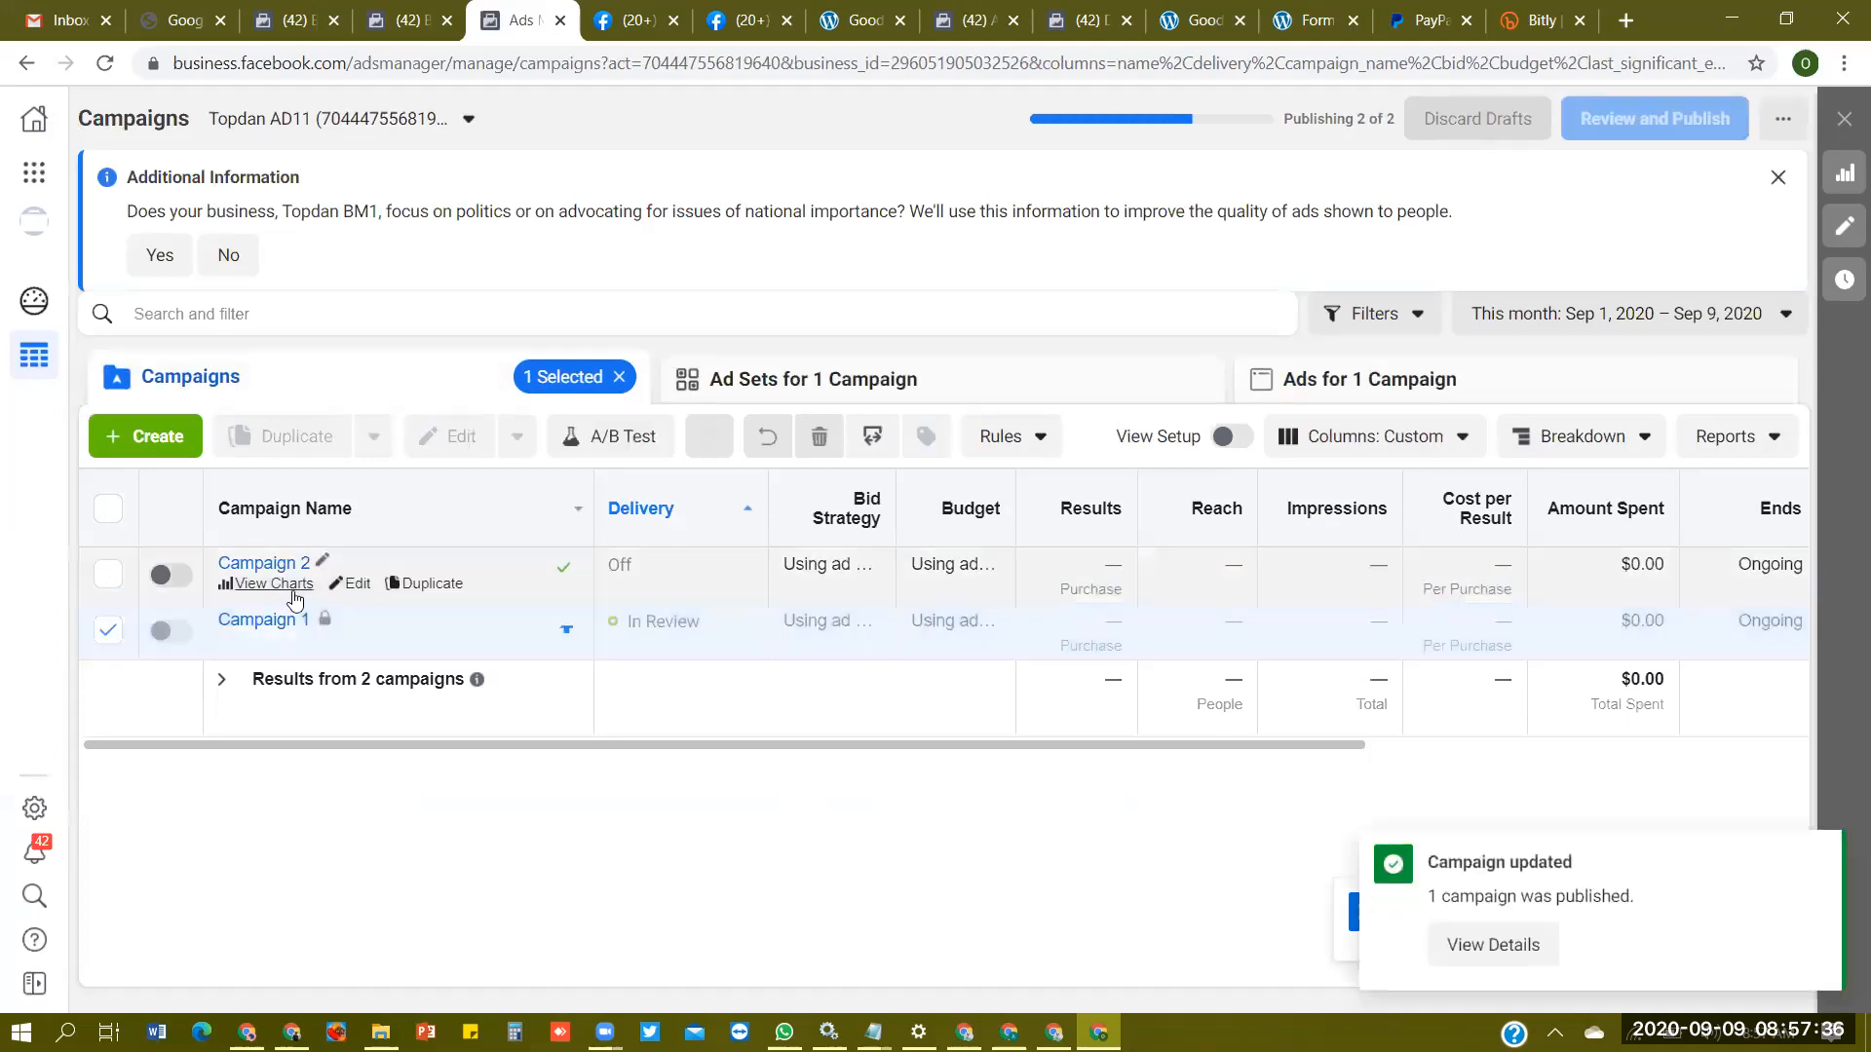